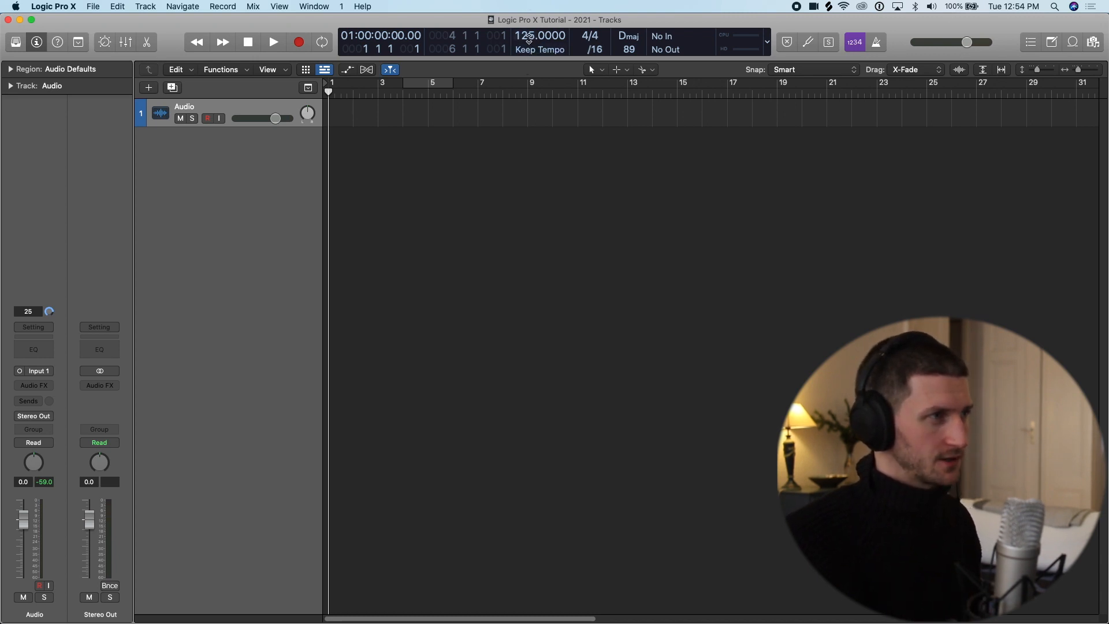
Set the project tempo to 100 BPM.
{"action": "double_click", "coordinate": [527, 37]}
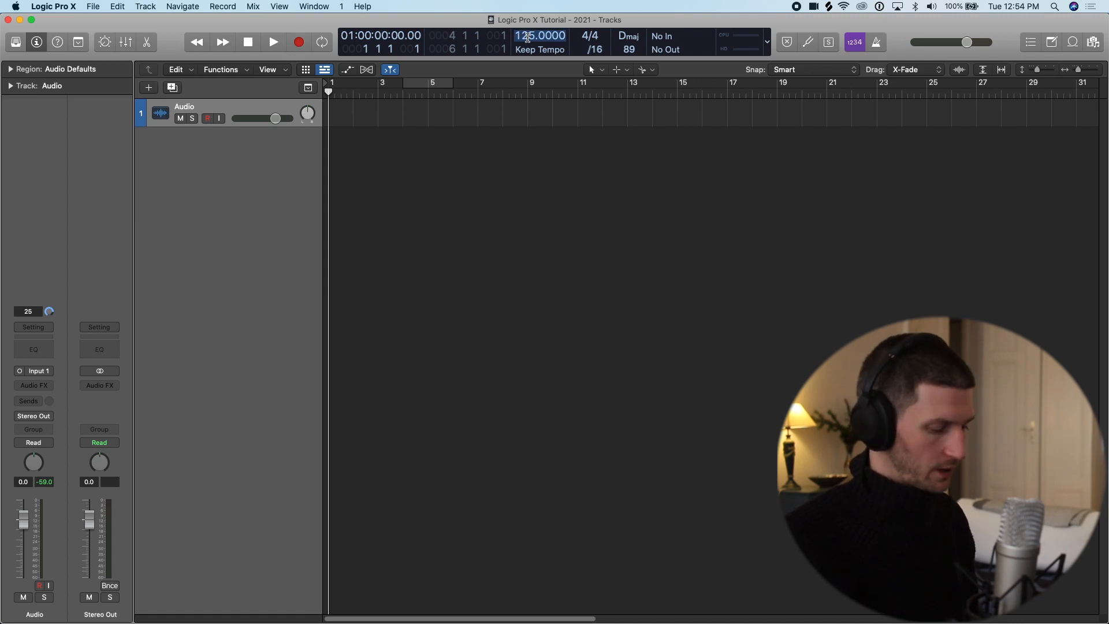
{"action": "type", "text": "100"}
{"action": "key", "text": "Return"}
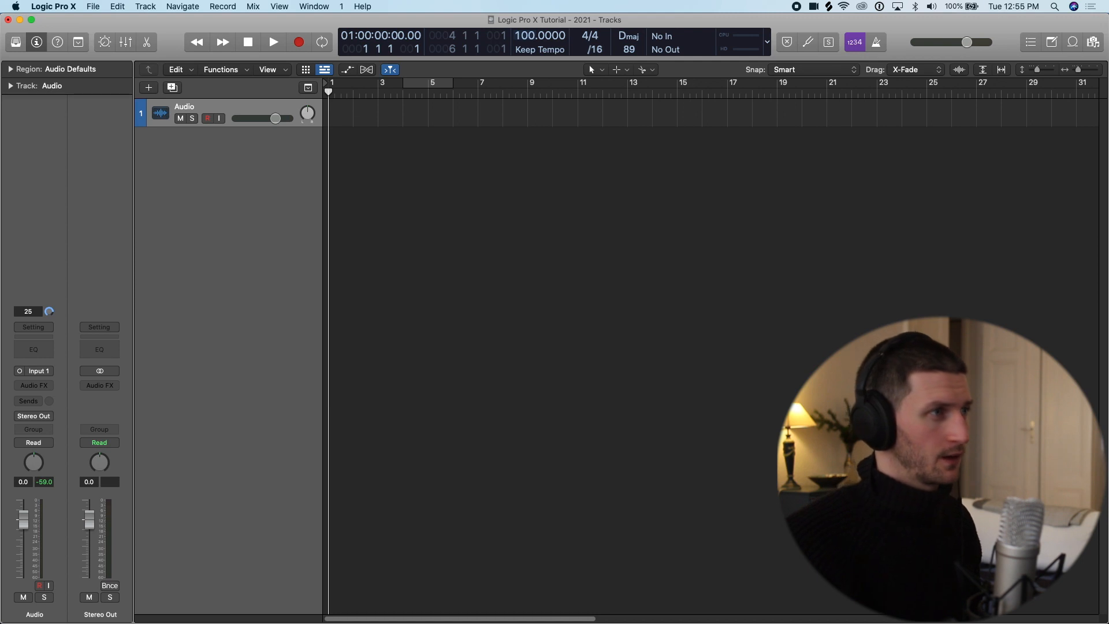
Set the project tempo to 110 BPM and choose D major as the key signature.
{"action": "left_click_drag", "start_coordinate": [528, 36], "coordinate": [537, 146]}
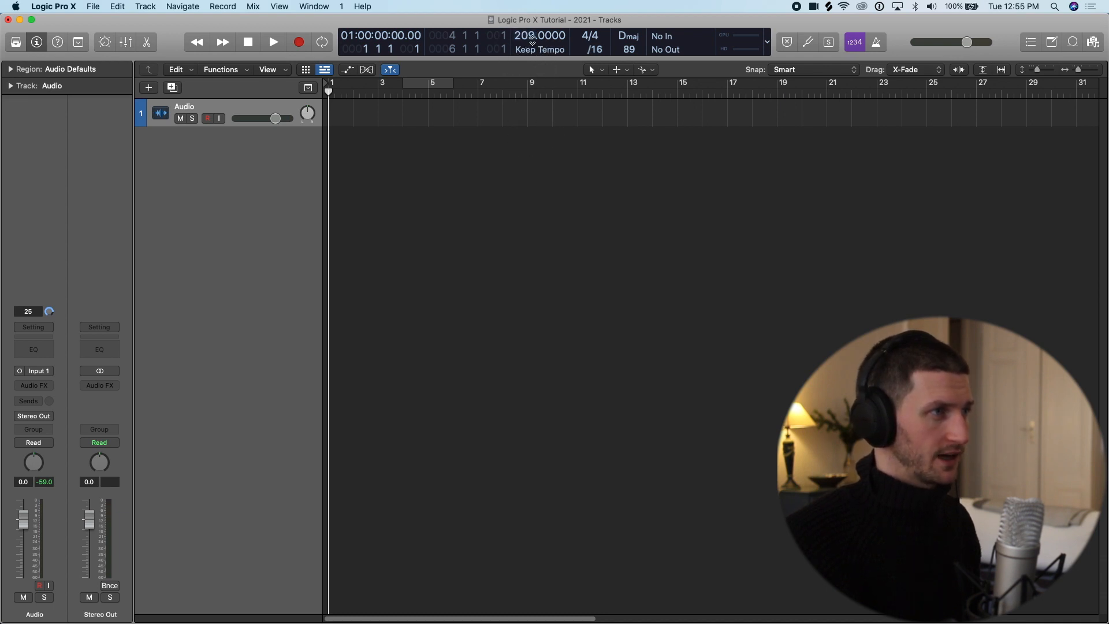
{"action": "left_click_drag", "start_coordinate": [530, 45], "coordinate": [543, 183]}
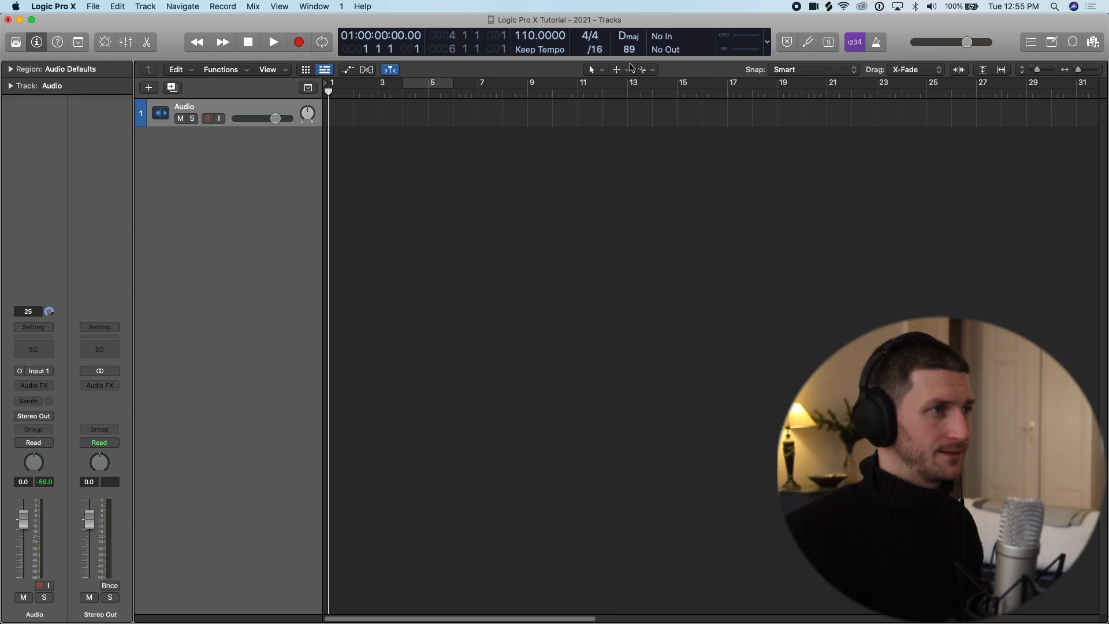
{"action": "left_click", "coordinate": [625, 38]}
{"action": "scroll", "coordinate": [626, 72], "scroll_direction": "up", "scroll_amount": 5}
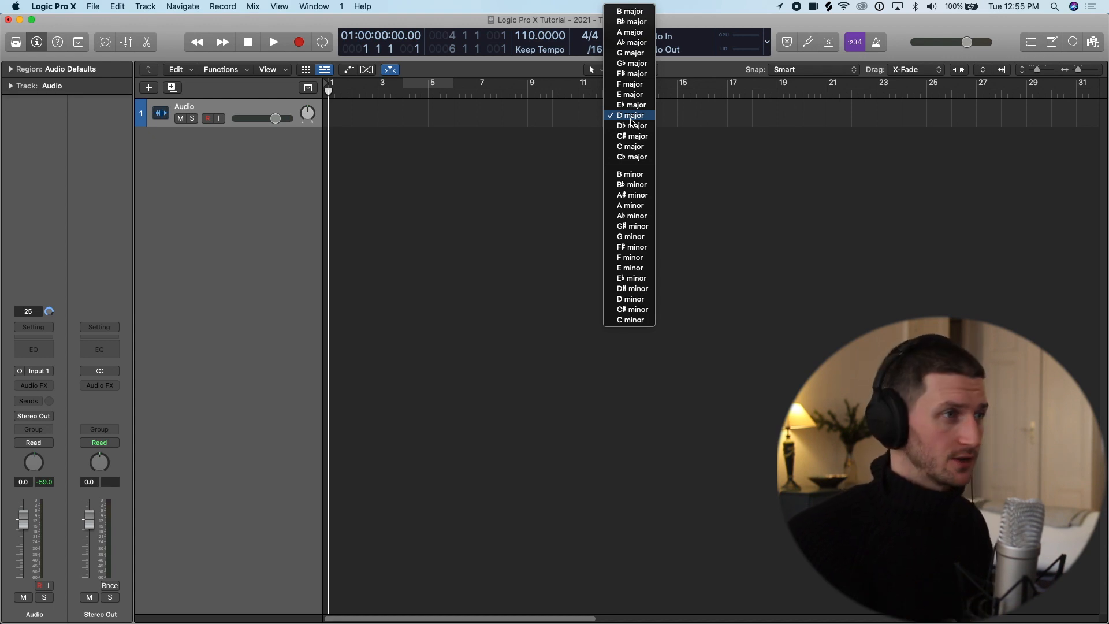
{"action": "left_click", "coordinate": [632, 118]}
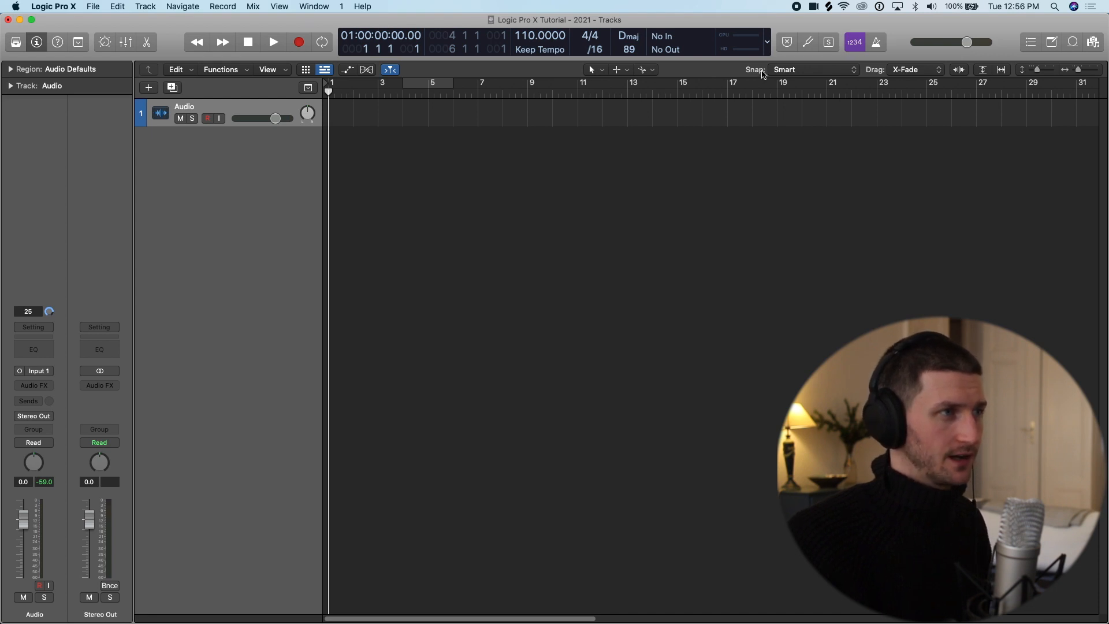
Try the Beats & Time (Large) and Beats & Project display modes and return the display to Custom.
{"action": "left_click", "coordinate": [767, 42]}
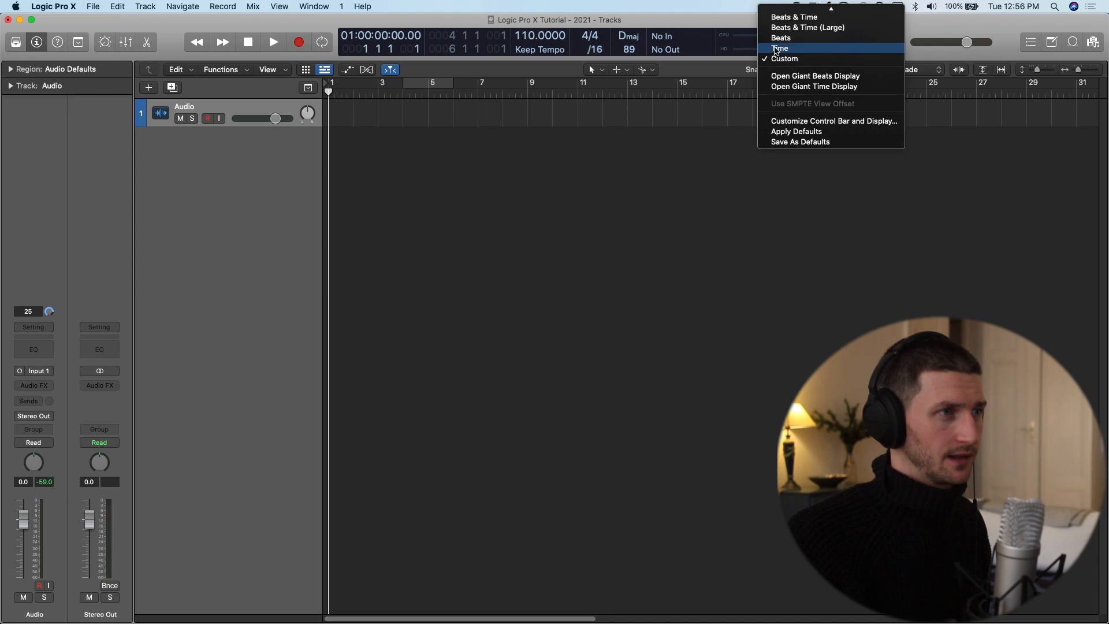
{"action": "left_click", "coordinate": [780, 17]}
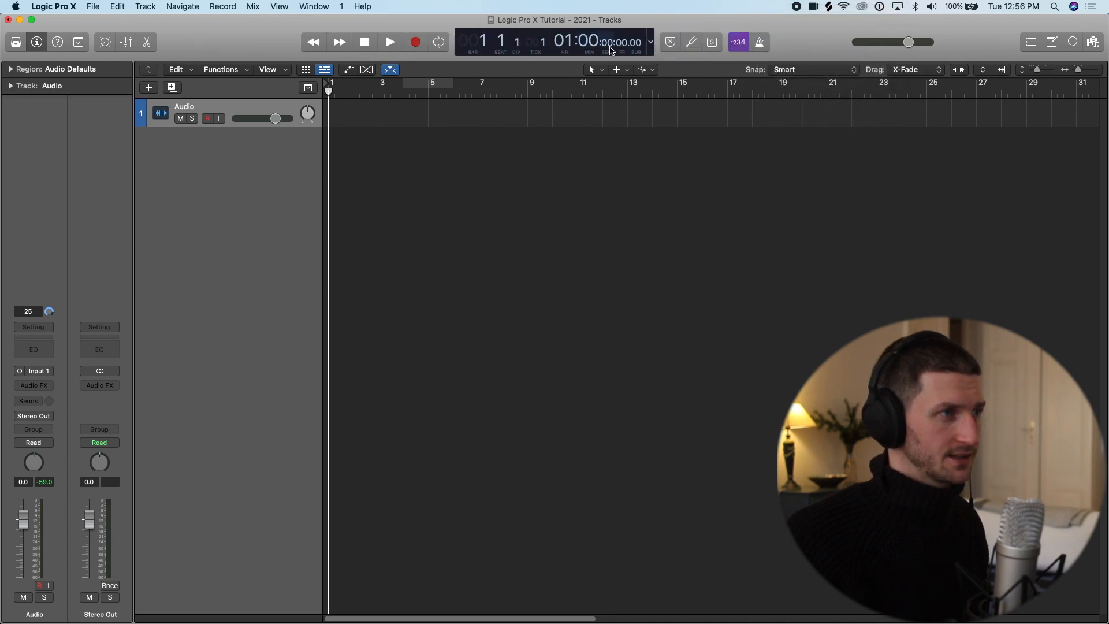
{"action": "left_click", "coordinate": [654, 44]}
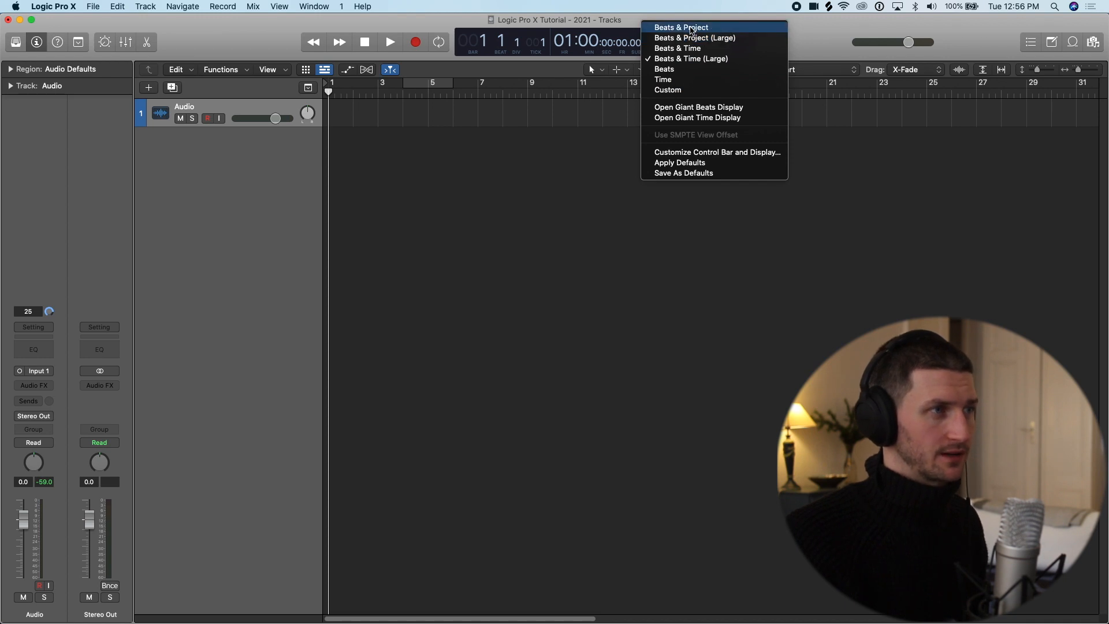
{"action": "left_click", "coordinate": [692, 28]}
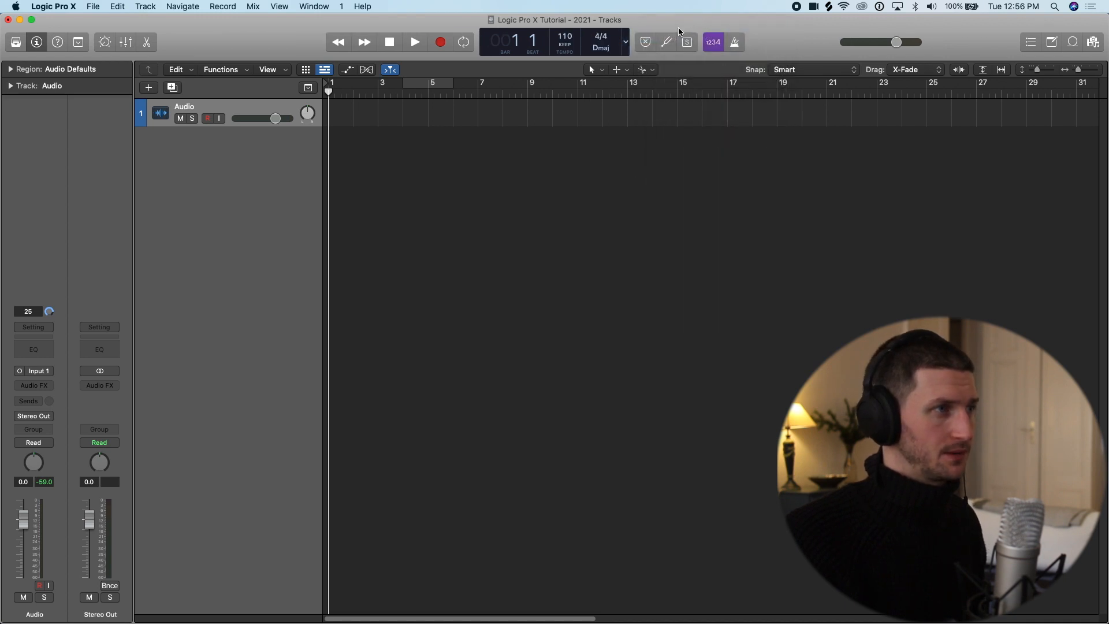
{"action": "left_click", "coordinate": [626, 42]}
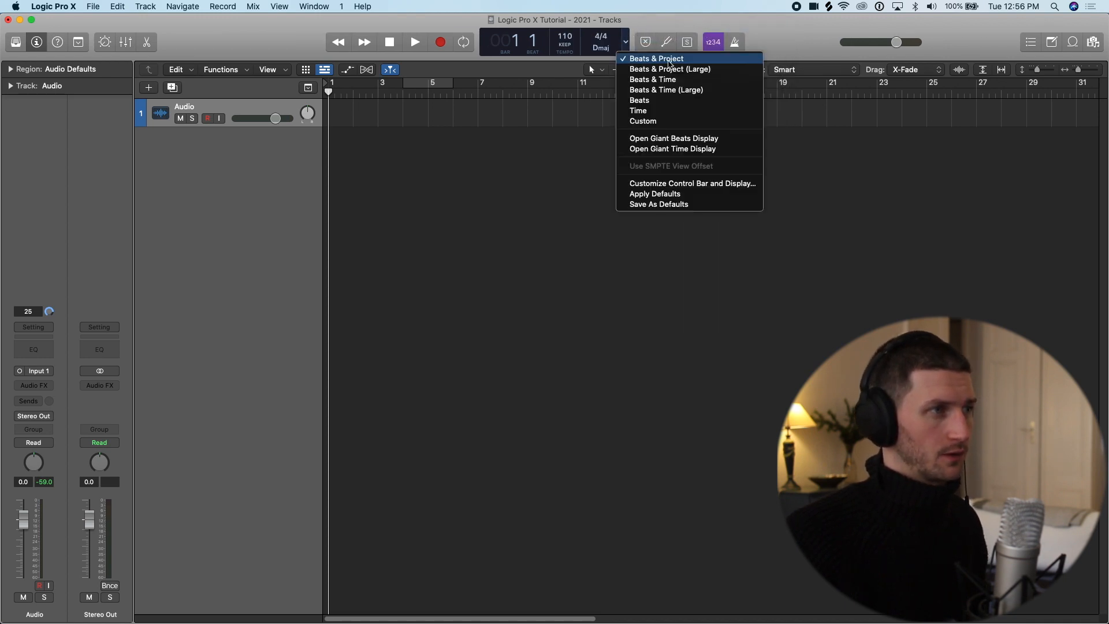
{"action": "left_click", "coordinate": [686, 121]}
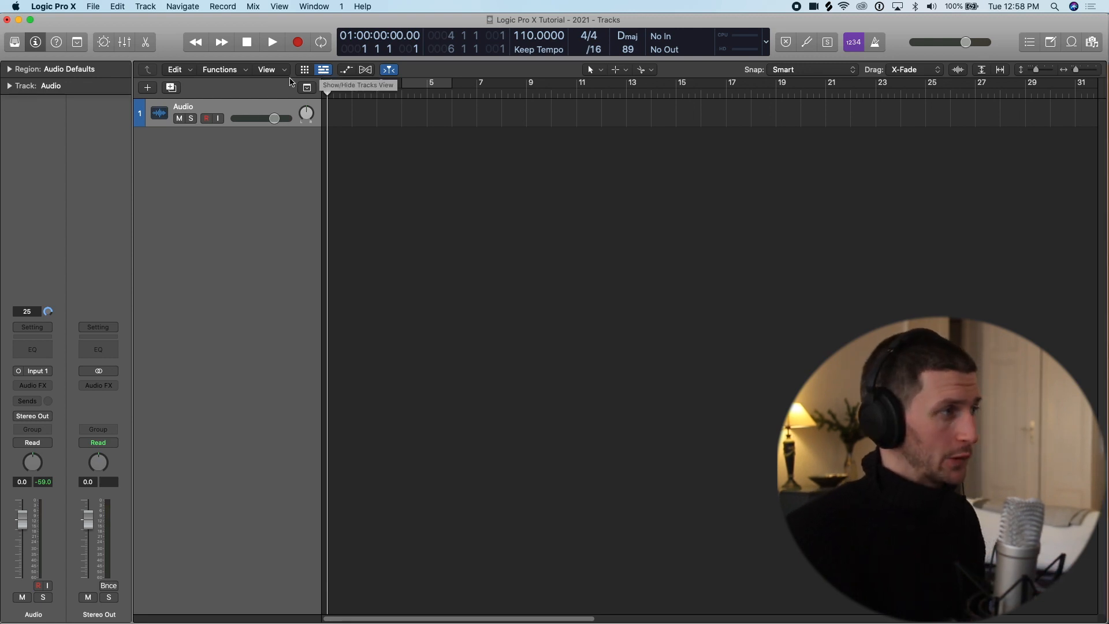
Record-enable the Audio track and add a new software instrument track.
{"action": "left_click", "coordinate": [205, 118]}
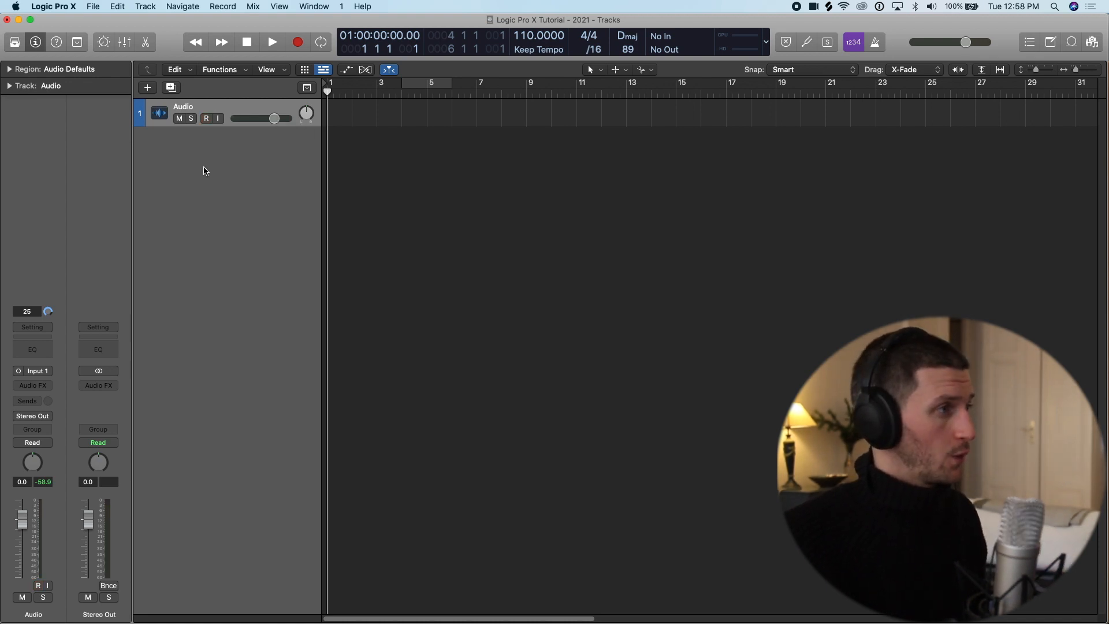
{"action": "left_click", "coordinate": [145, 6]}
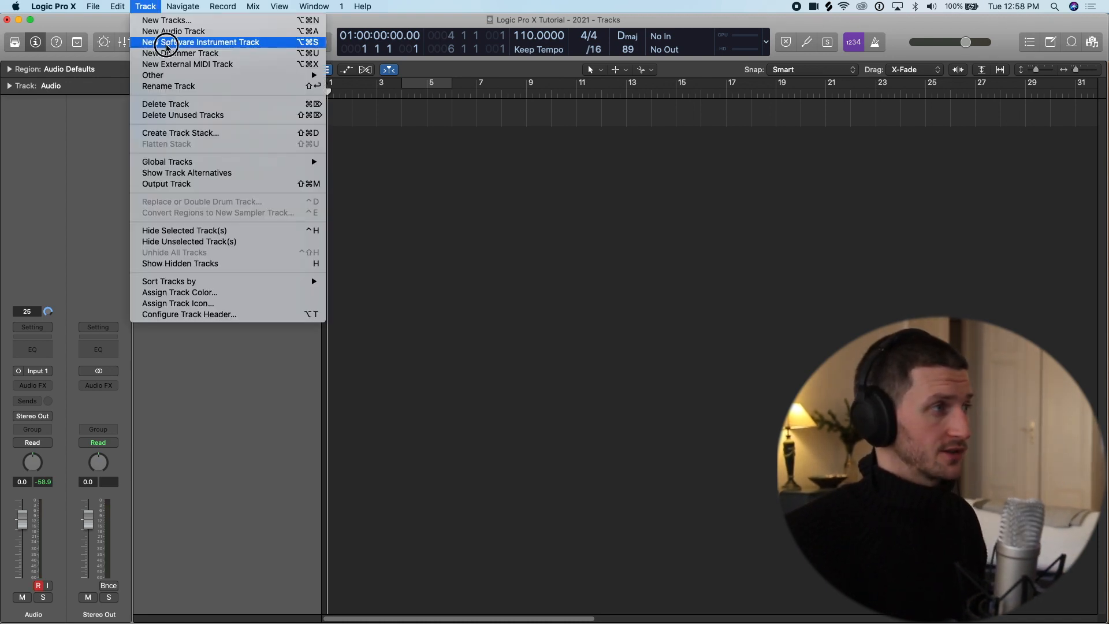
{"action": "left_click", "coordinate": [167, 45]}
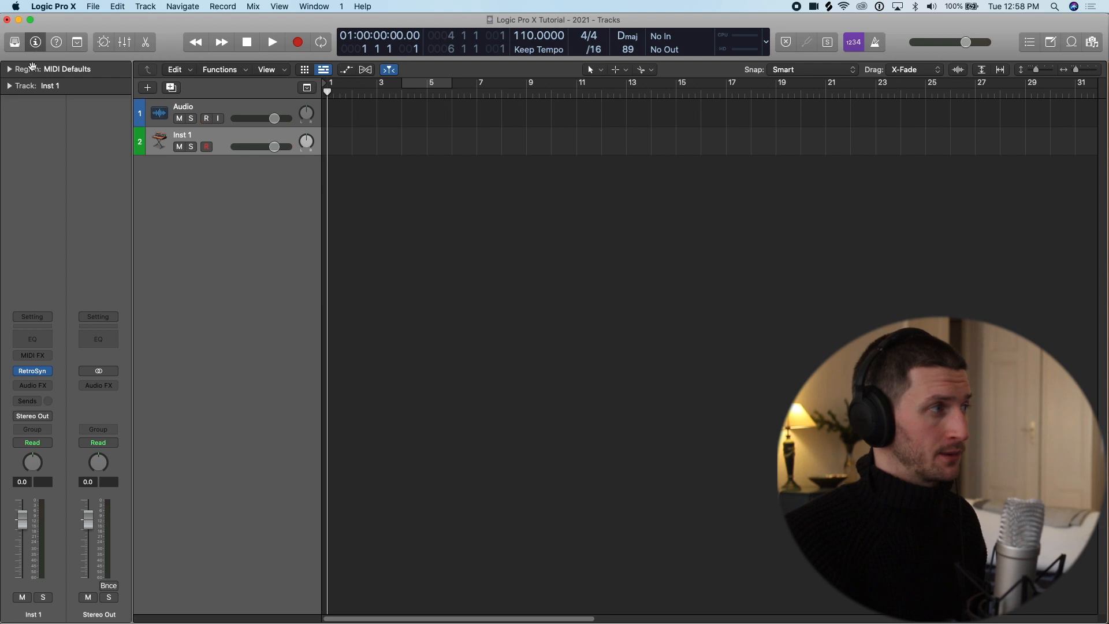
Toggle the sound Library off and on, leaving it open for the new instrument track.
{"action": "left_click", "coordinate": [15, 43]}
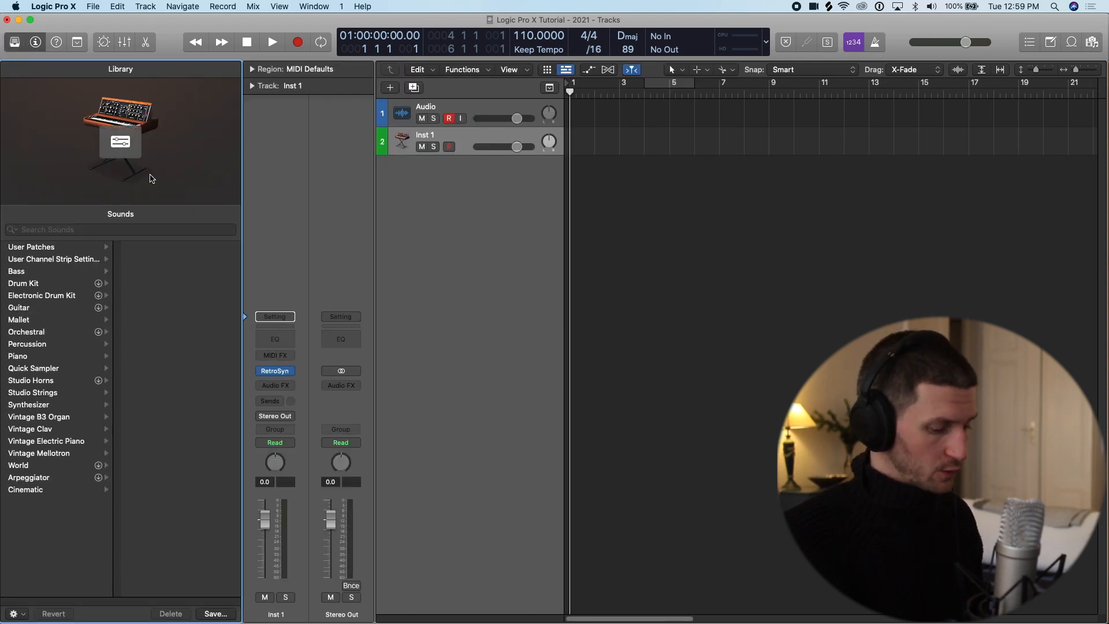
{"action": "key", "text": "y"}
{"action": "key", "text": "y"}
{"action": "key", "text": "y"}
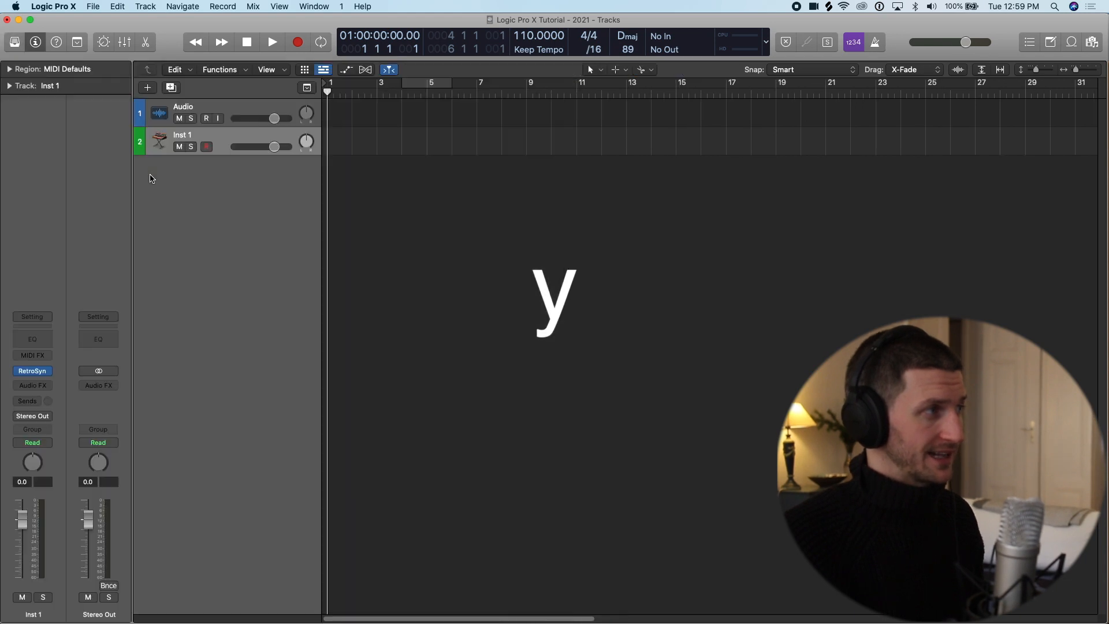
{"action": "key", "text": "y"}
Load the Steinway Grand Piano sound from the Piano category onto the instrument track.
{"action": "left_click", "coordinate": [60, 271]}
{"action": "left_click", "coordinate": [65, 355]}
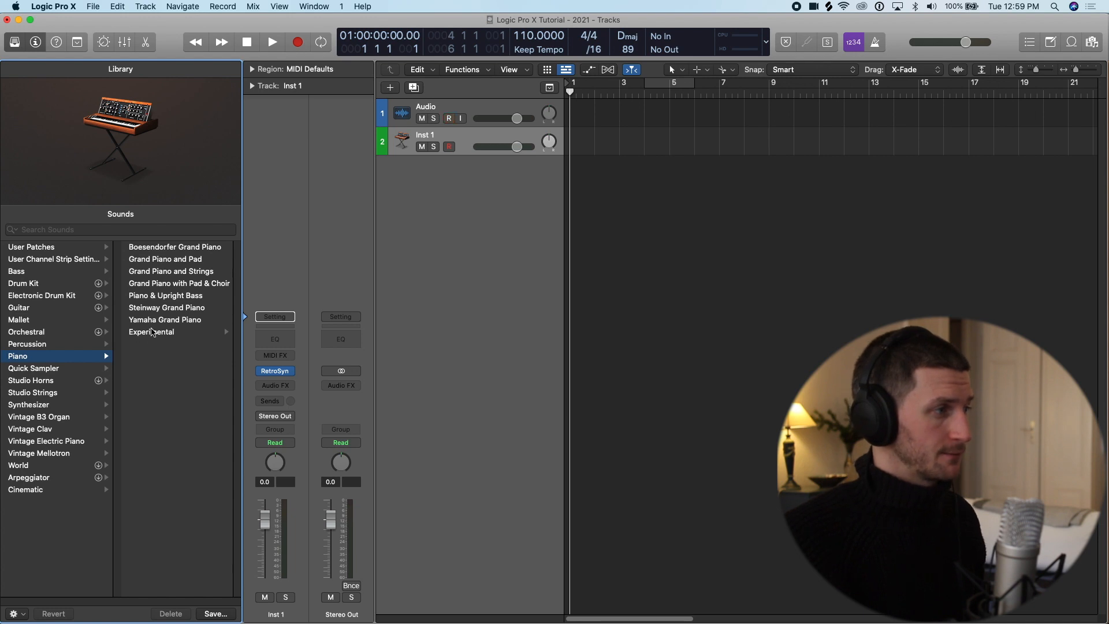
{"action": "left_click", "coordinate": [165, 308]}
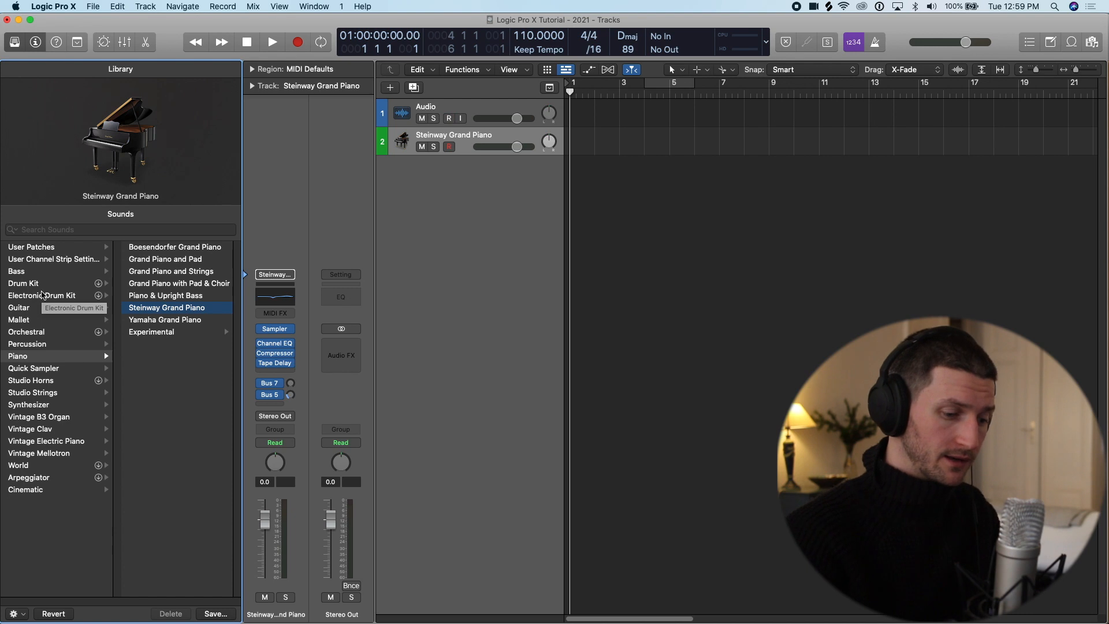
Record a short test take on the Steinway Grand Piano track, undo it and return the playhead to the start.
{"action": "left_click", "coordinate": [449, 148]}
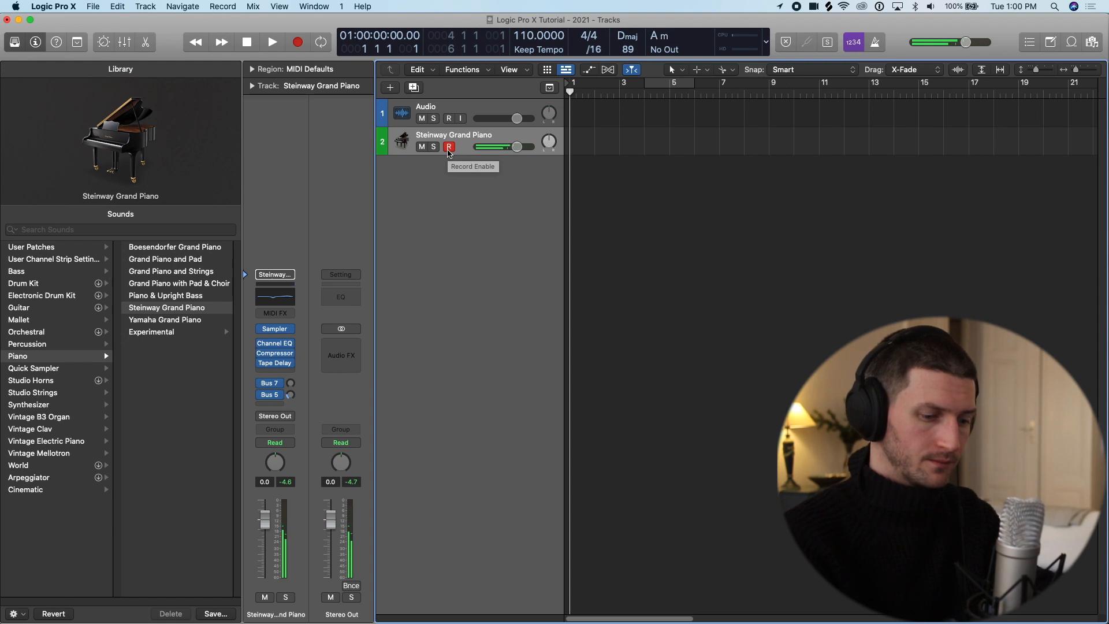
{"action": "left_click", "coordinate": [301, 48]}
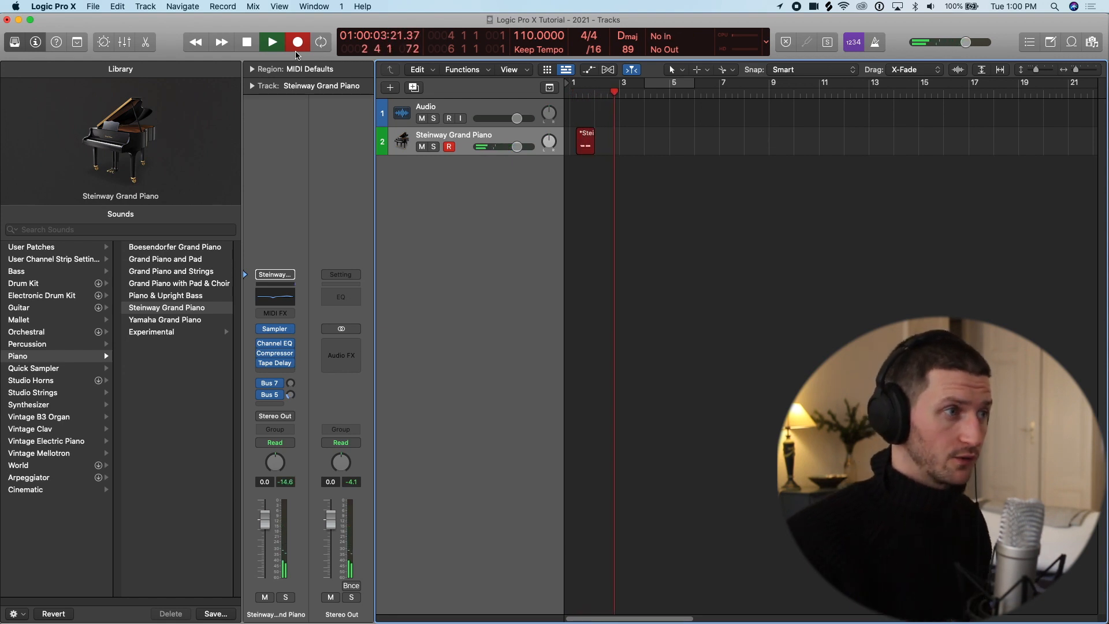
{"action": "key", "text": "space"}
{"action": "key", "text": "super+z"}
{"action": "key", "text": "Return"}
Add a new Drummer track and set the cycle range from bar 1 to bar 9 over its region.
{"action": "left_click", "coordinate": [145, 6]}
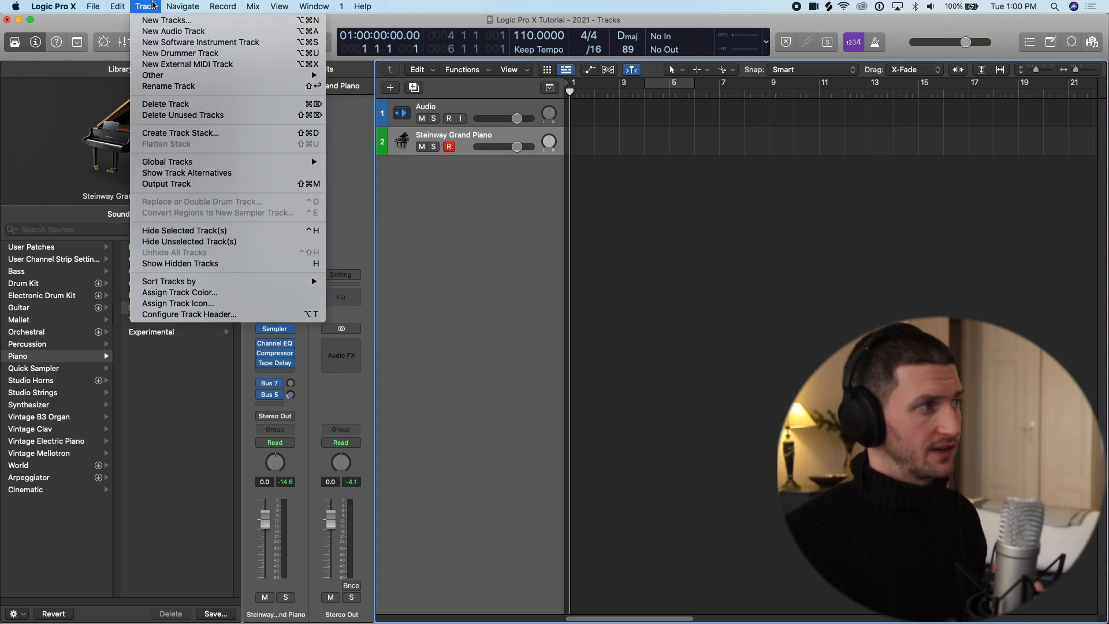
{"action": "left_click", "coordinate": [176, 53]}
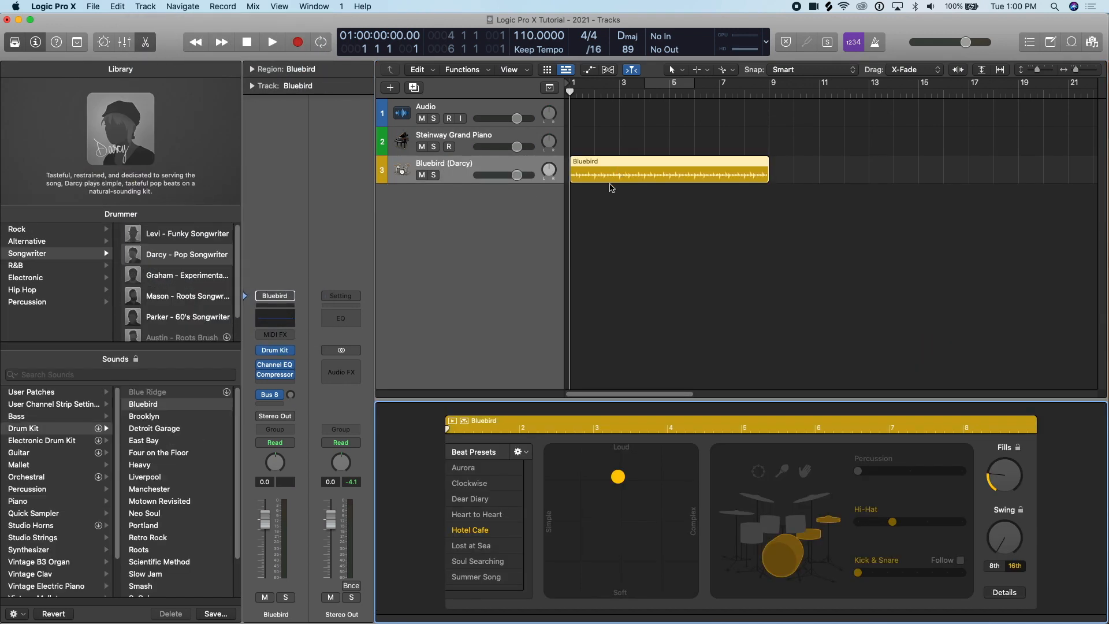
{"action": "left_click_drag", "start_coordinate": [767, 82], "coordinate": [572, 83]}
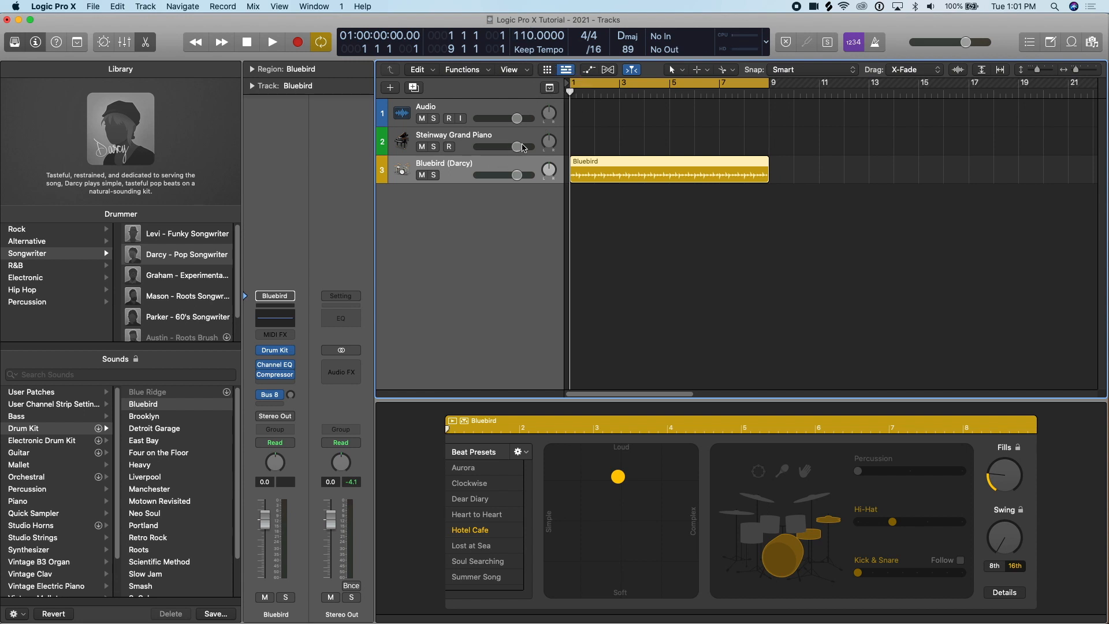
Move the Bluebird drummer track to the top of the track list and play back its beat.
{"action": "left_click_drag", "start_coordinate": [518, 164], "coordinate": [511, 102]}
{"action": "left_click_drag", "start_coordinate": [255, 361], "coordinate": [255, 362]}
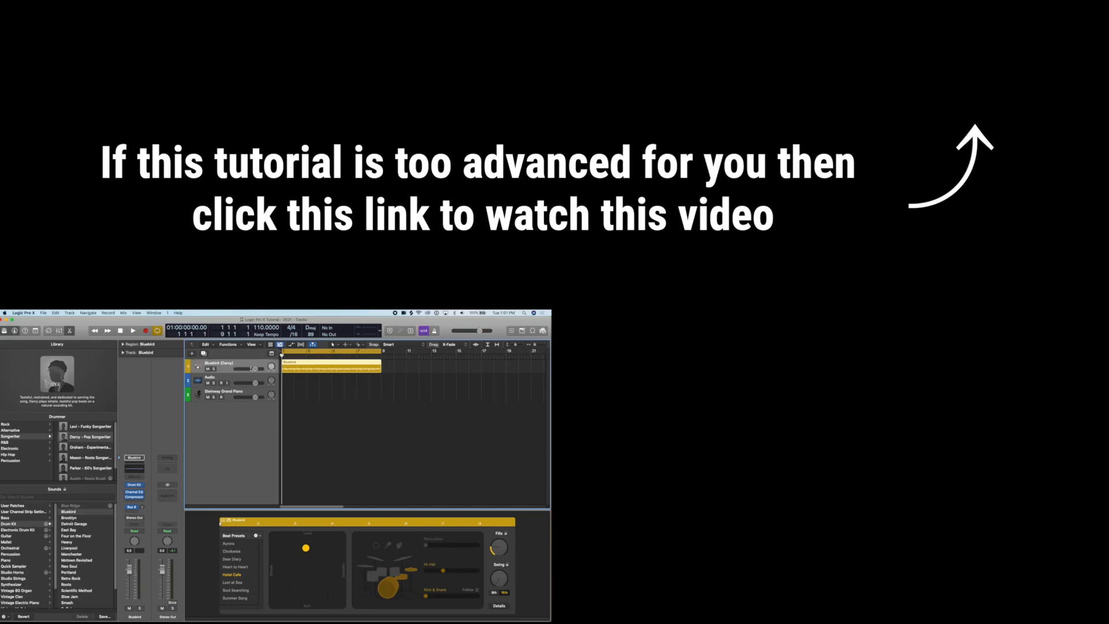
{"action": "key", "text": "space"}
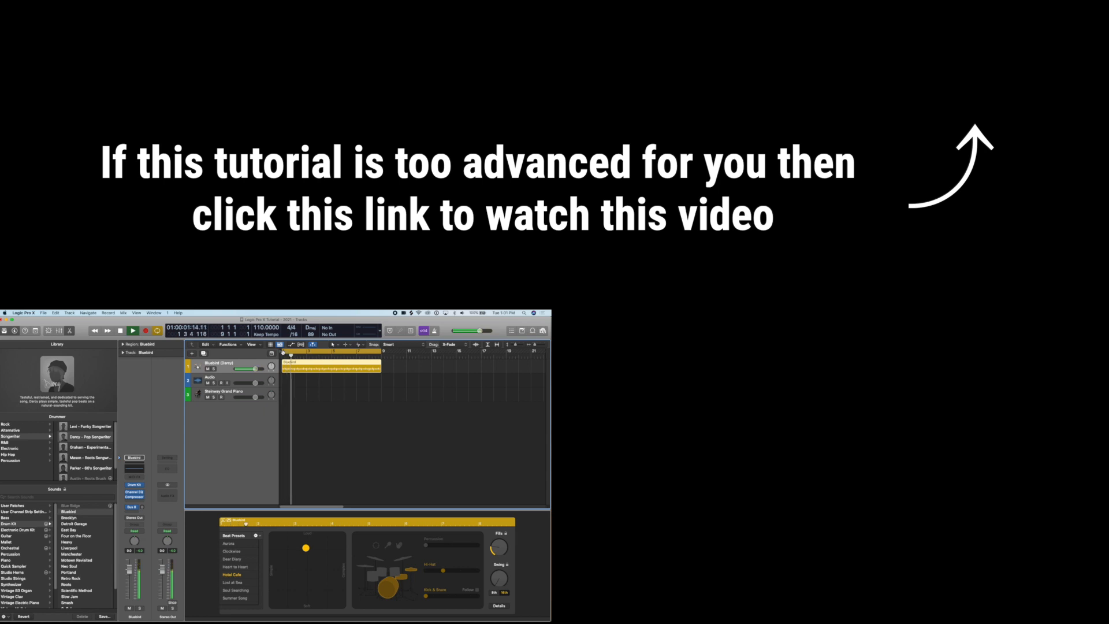
{"action": "key", "text": "space"}
Move the Steinway Grand Piano track above the Audio track and record a piano part from bar 1 to about bar 6.
{"action": "left_click", "coordinate": [242, 394]}
{"action": "left_click_drag", "start_coordinate": [246, 394], "coordinate": [228, 383]}
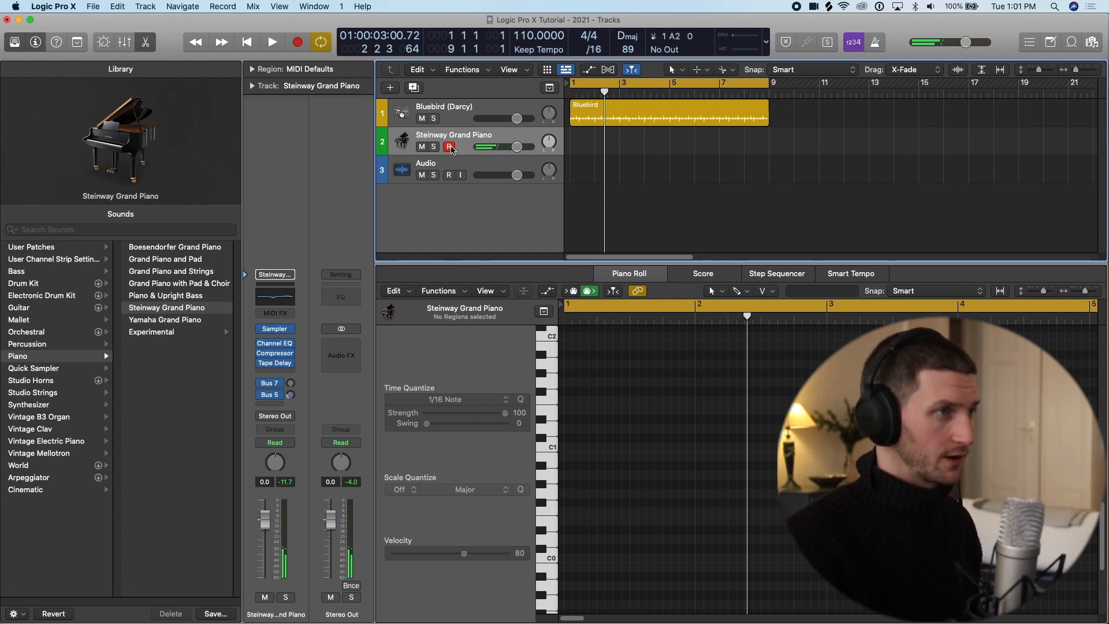
{"action": "key", "text": "r"}
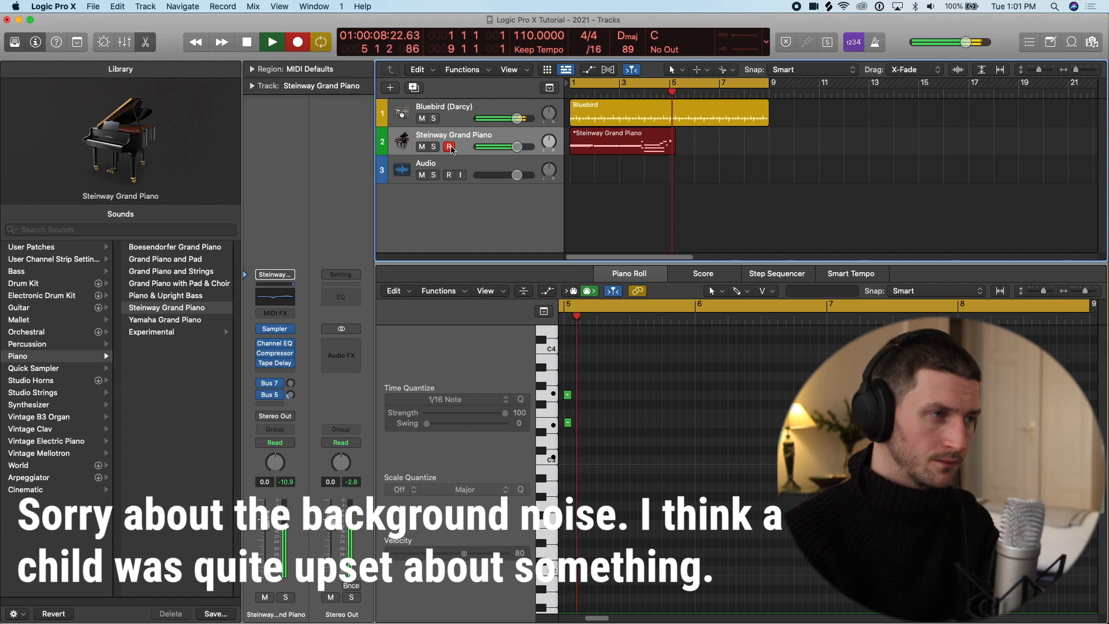
{"action": "key", "text": "space"}
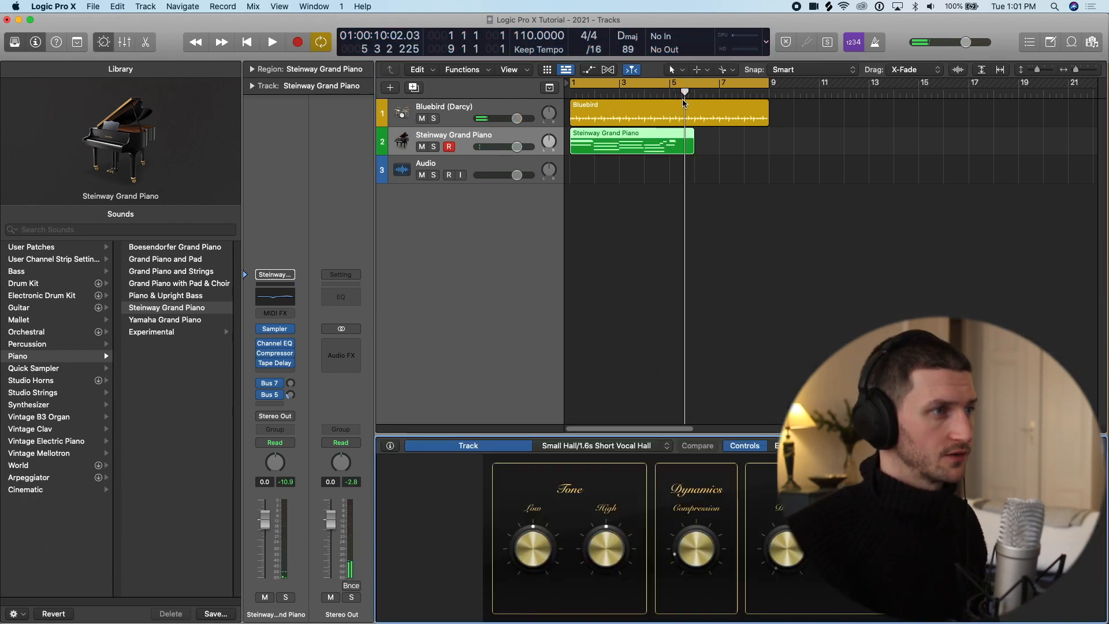
{"action": "left_click", "coordinate": [566, 93]}
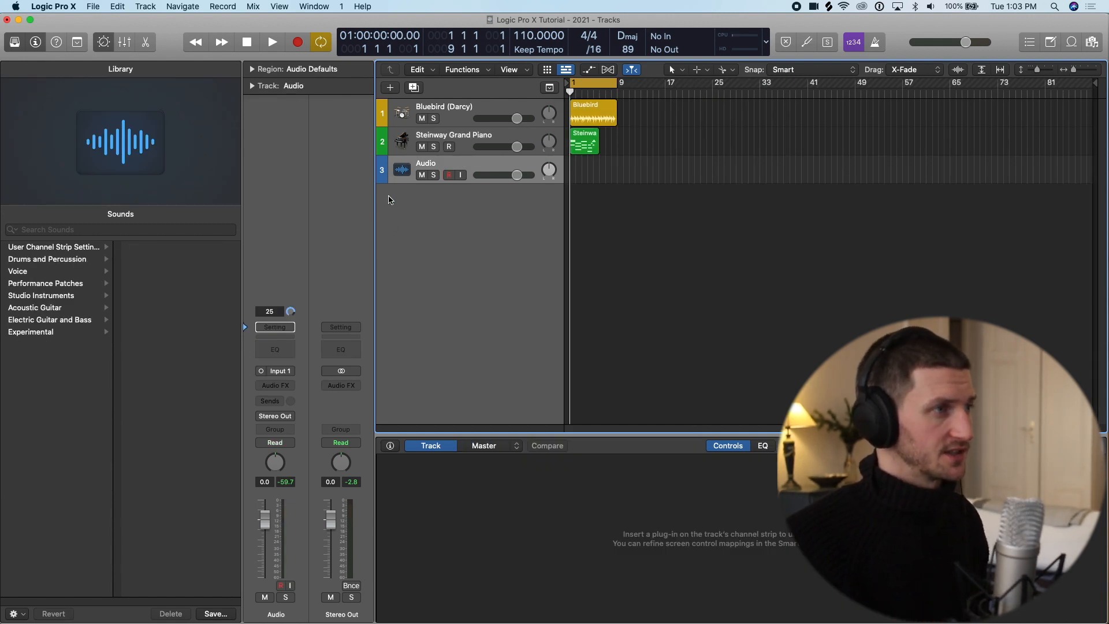
Hide the sound Library and shorten the project so that it ends at bar 50.
{"action": "key", "text": "f"}
{"action": "key", "text": "f"}
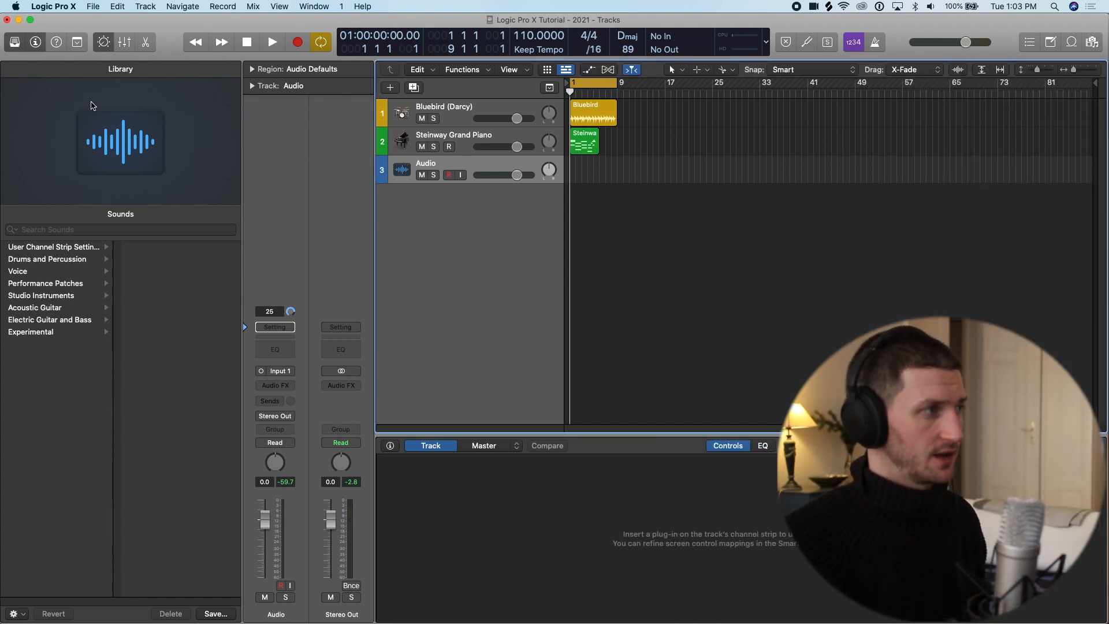
{"action": "key", "text": "y"}
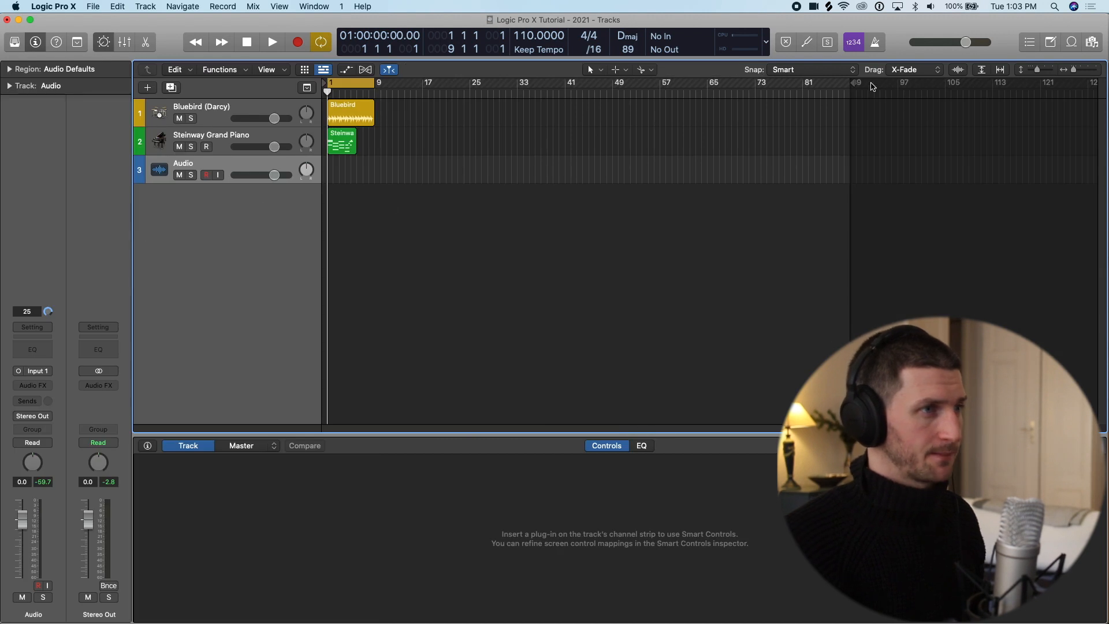
{"action": "mouse_move", "coordinate": [855, 87]}
{"action": "left_mouse_down"}
{"action": "mouse_move", "coordinate": [629, 87]}
{"action": "mouse_move", "coordinate": [861, 96]}
{"action": "mouse_move", "coordinate": [611, 98]}
{"action": "mouse_move", "coordinate": [617, 87]}
{"action": "left_mouse_up"}
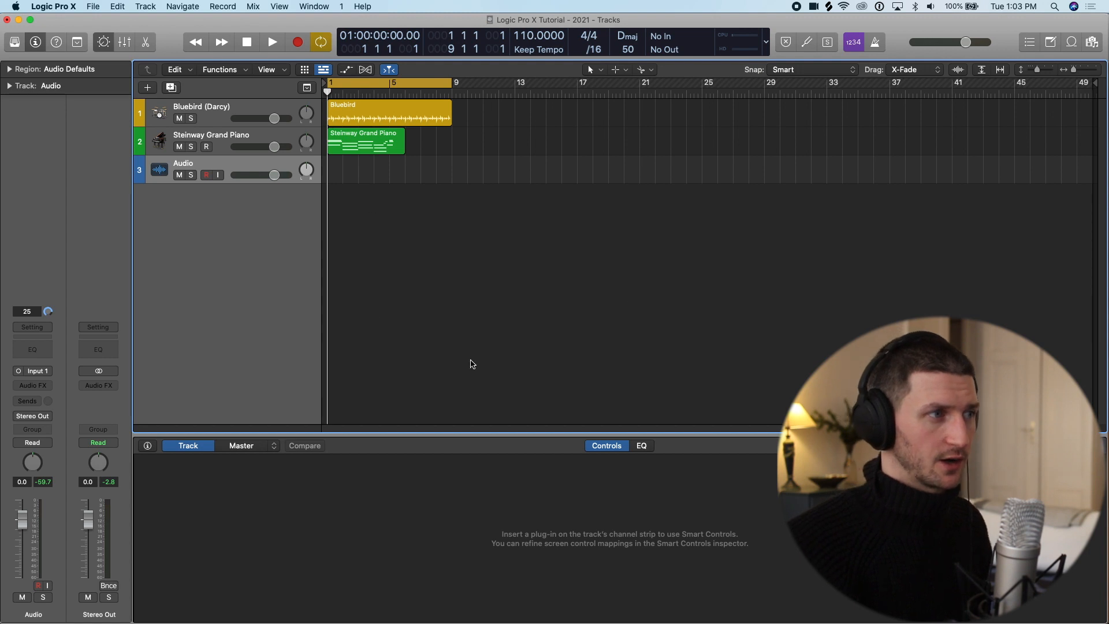
Turn off cycle mode and show the global tracks above the track list.
{"action": "key", "text": "c"}
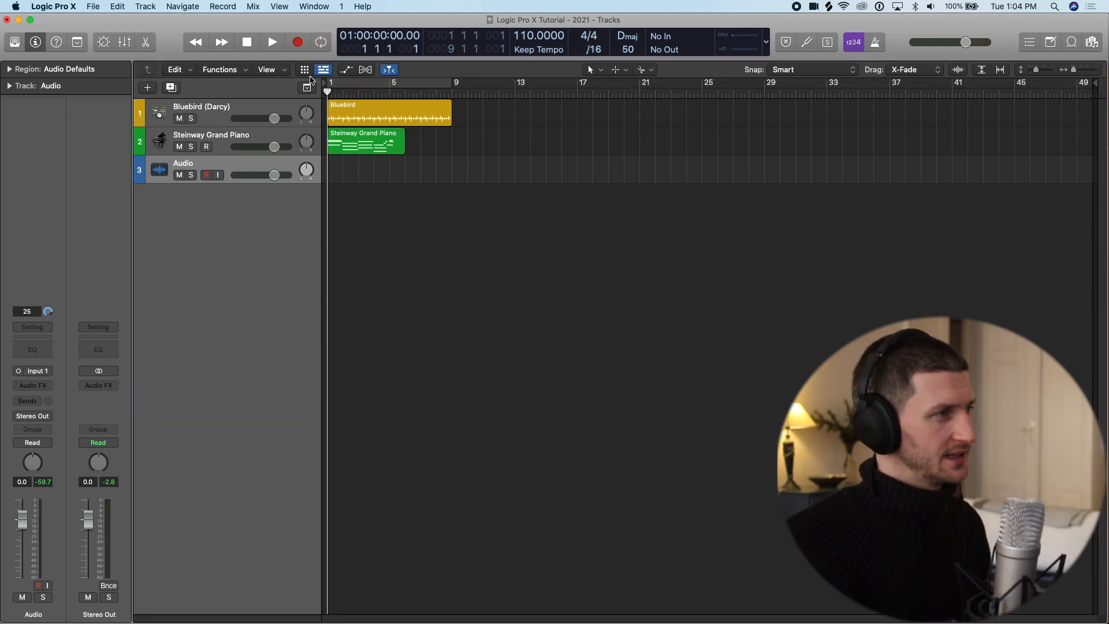
{"action": "left_click", "coordinate": [307, 88]}
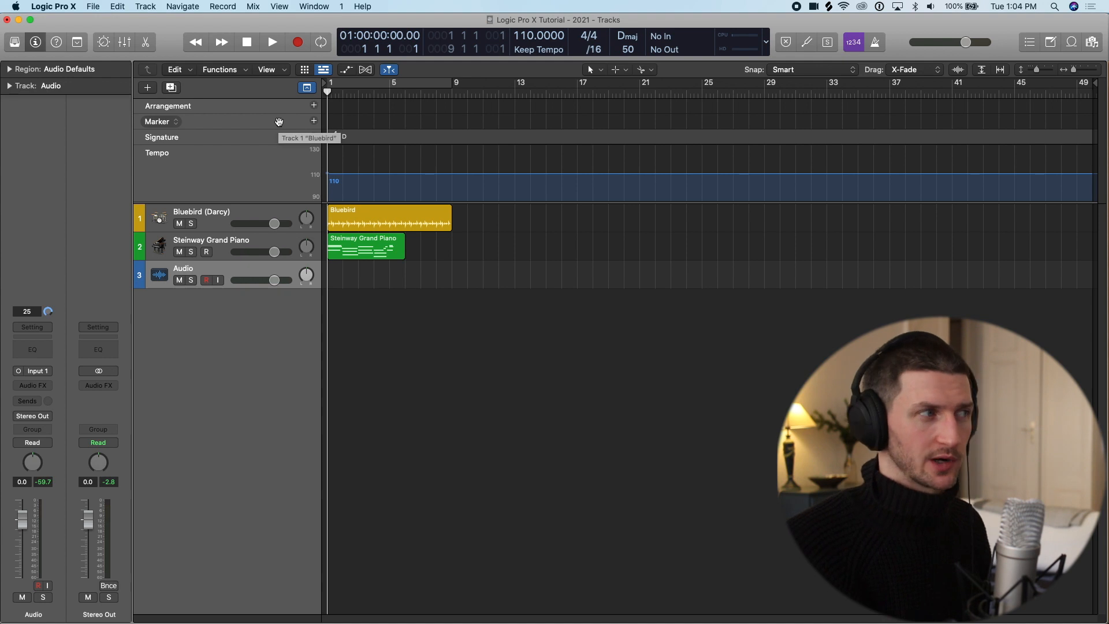
Add a marker at bar 1 in the Marker track and name it Intro.
{"action": "left_click", "coordinate": [313, 121]}
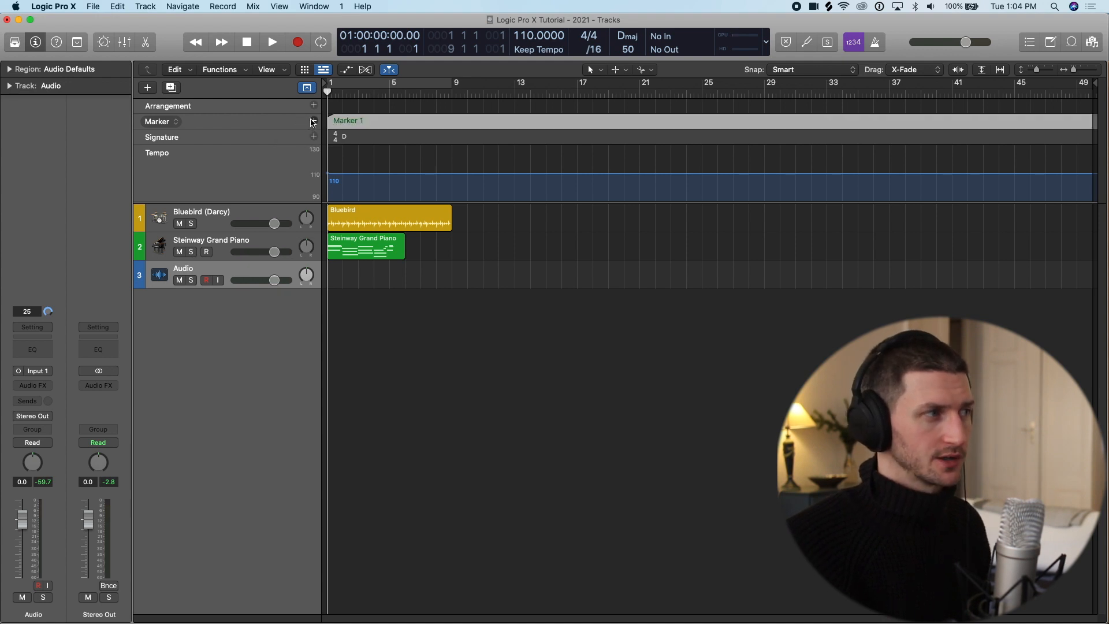
{"action": "left_click_drag", "start_coordinate": [327, 93], "coordinate": [405, 97]}
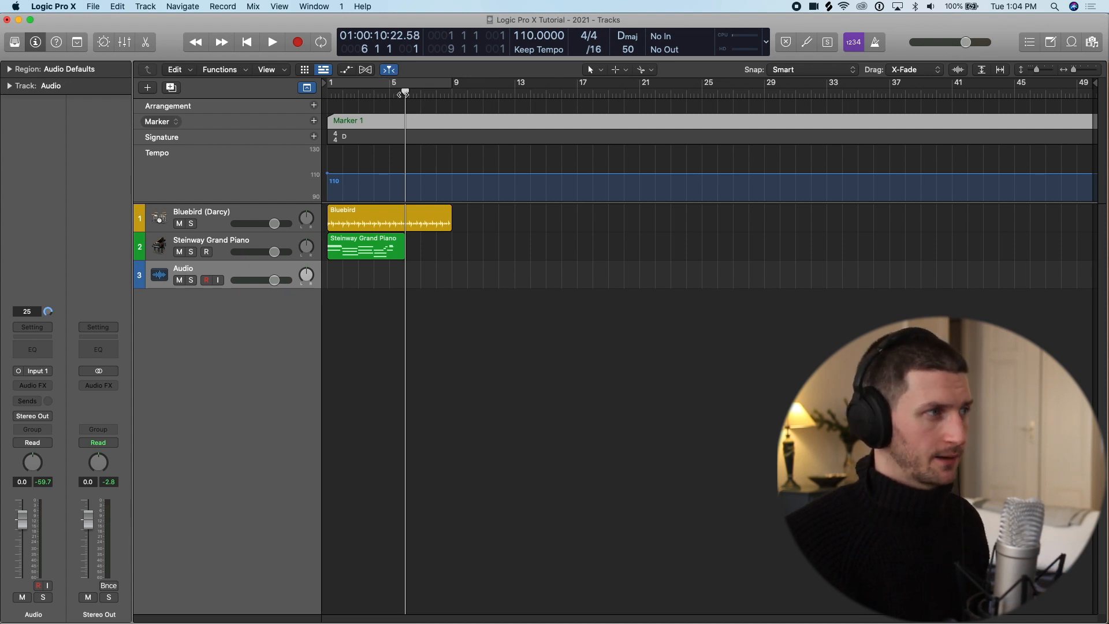
{"action": "double_click", "coordinate": [353, 119]}
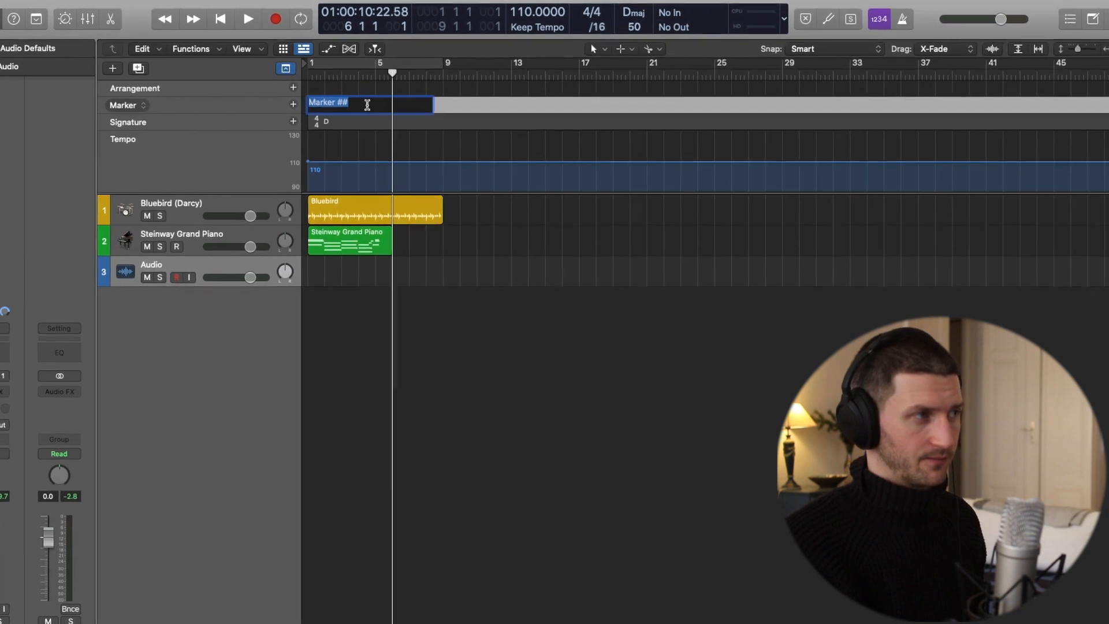
{"action": "type", "text": "Intro"}
{"action": "key", "text": "Return"}
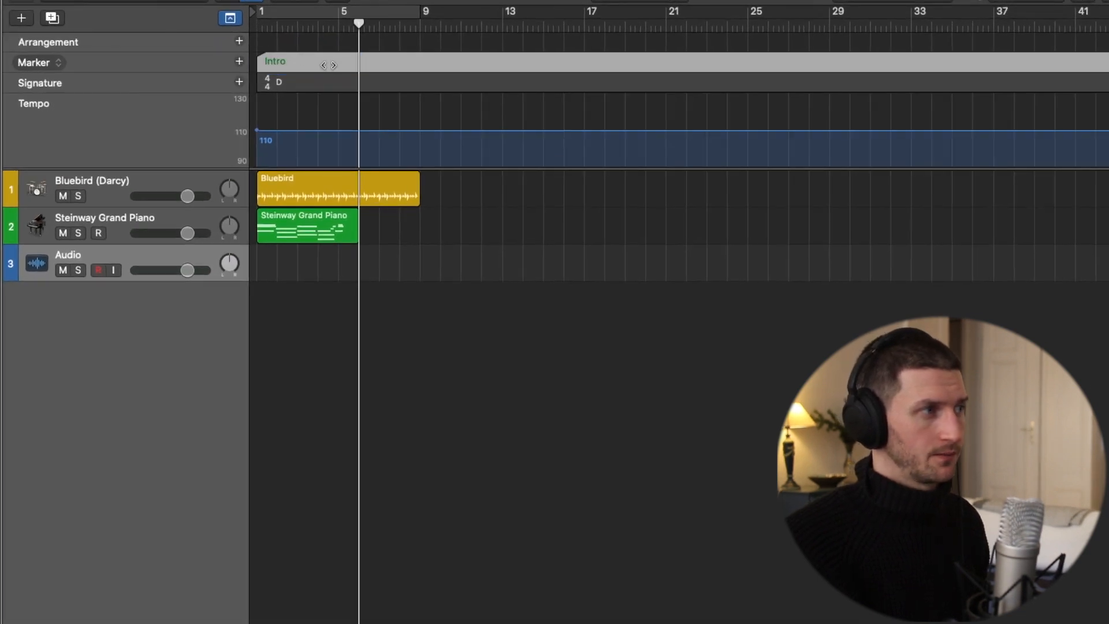
Move the playhead to bar 5, add a marker there and name it Verse 1.
{"action": "left_click_drag", "start_coordinate": [255, 20], "coordinate": [338, 25]}
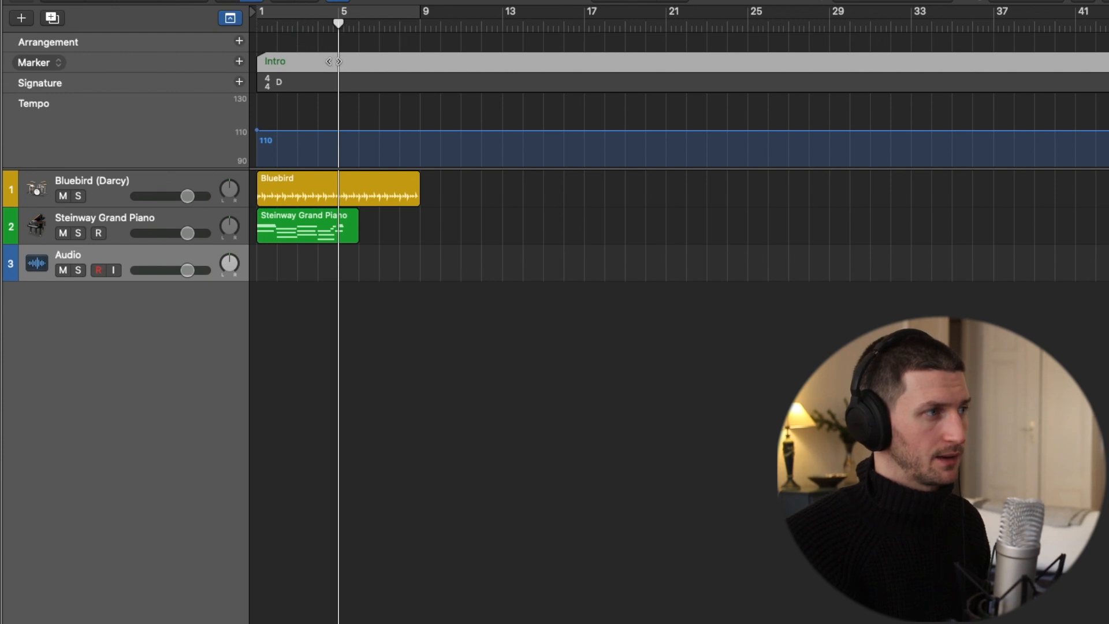
{"action": "left_click", "coordinate": [239, 61]}
{"action": "double_click", "coordinate": [366, 63]}
{"action": "type", "text": "Verse 1"}
{"action": "key", "text": "Return"}
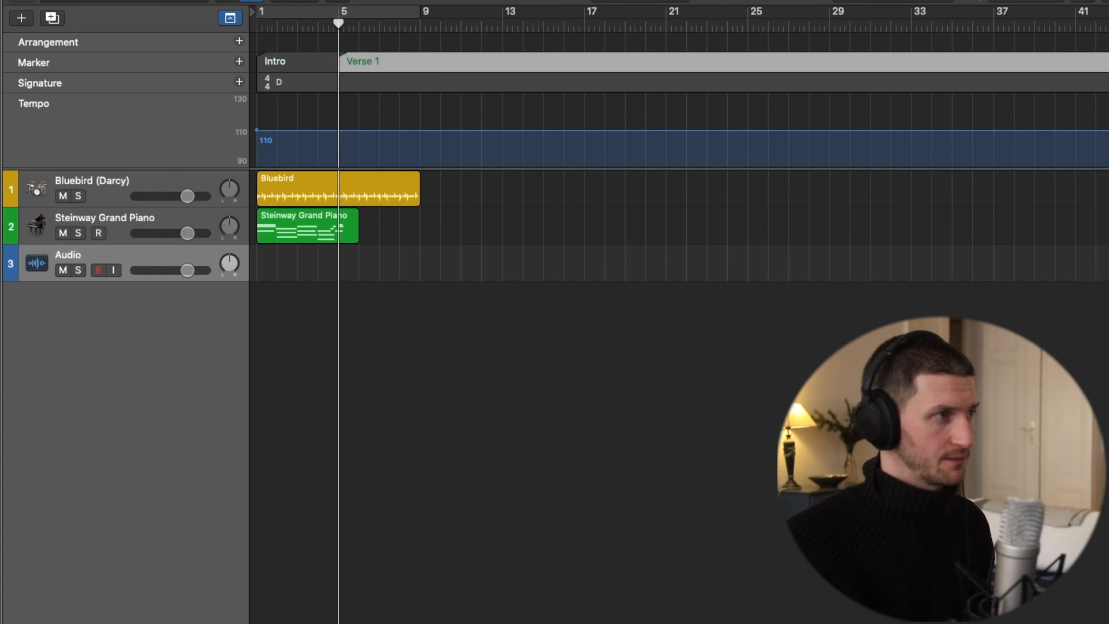
Create a marker named Pre at bar 9, following the Verse 1 section.
{"action": "left_click_drag", "start_coordinate": [340, 24], "coordinate": [419, 23]}
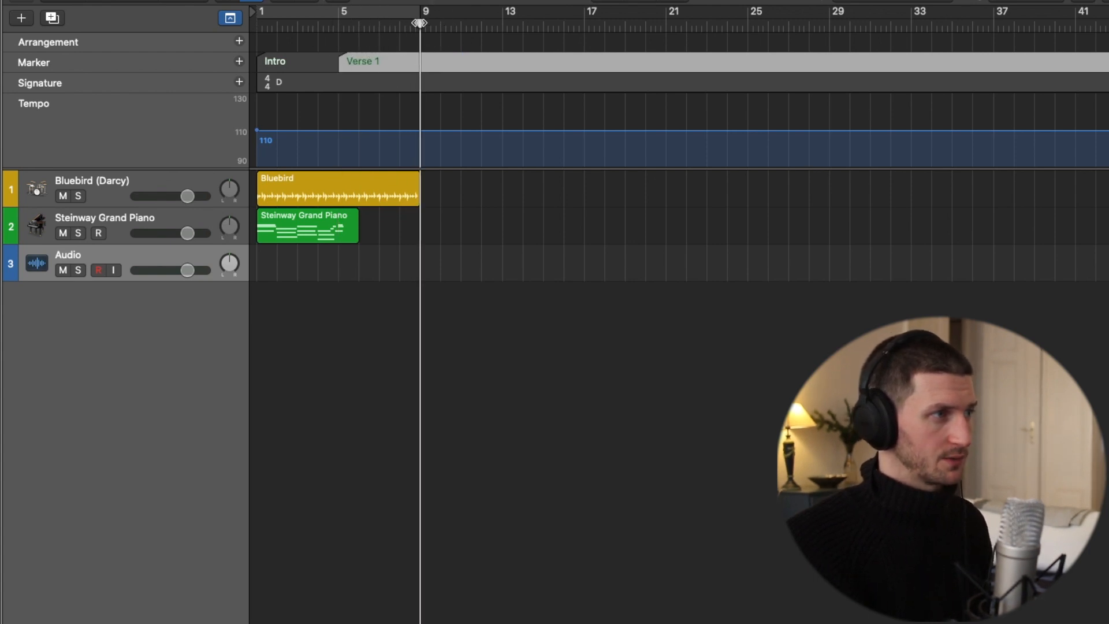
{"action": "double_click", "coordinate": [430, 59]}
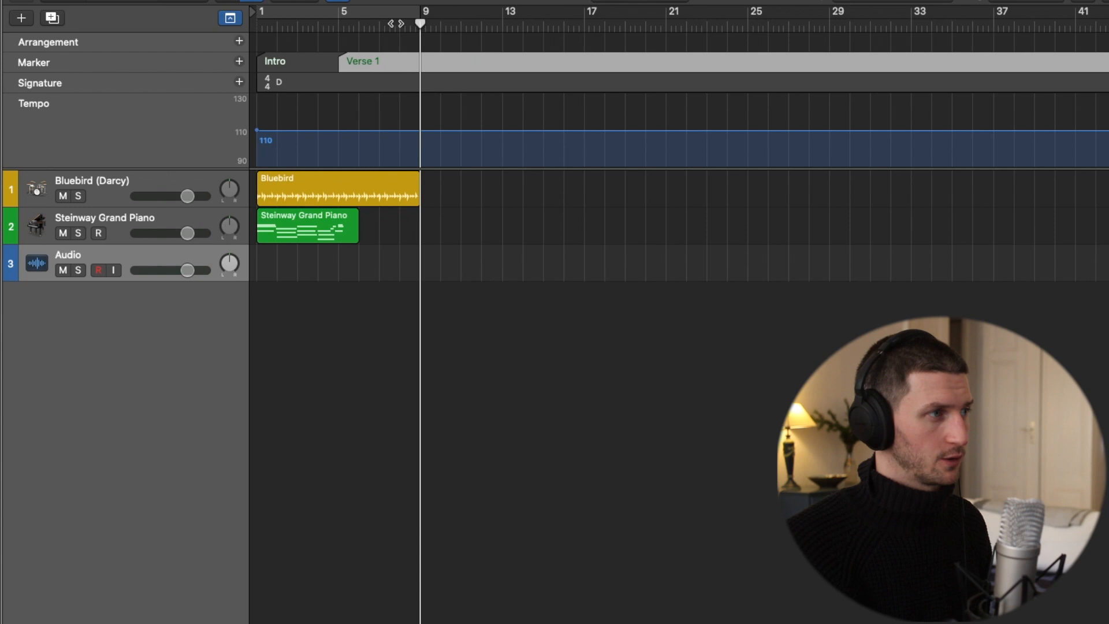
{"action": "left_click", "coordinate": [239, 61]}
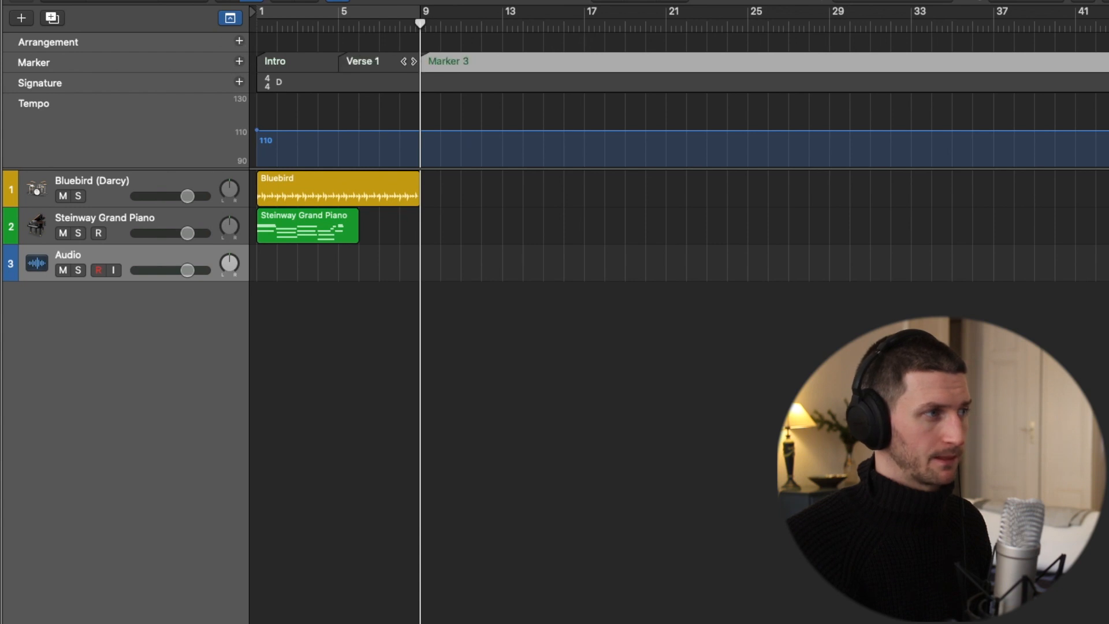
{"action": "double_click", "coordinate": [441, 60]}
{"action": "type", "text": "Pre"}
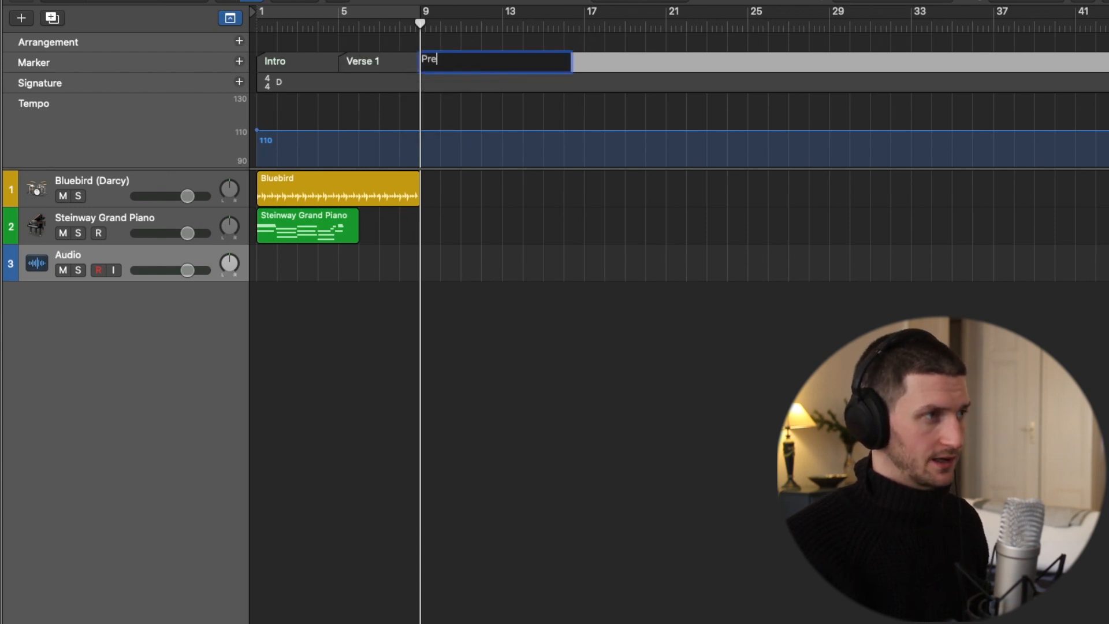
{"action": "key", "text": "Return"}
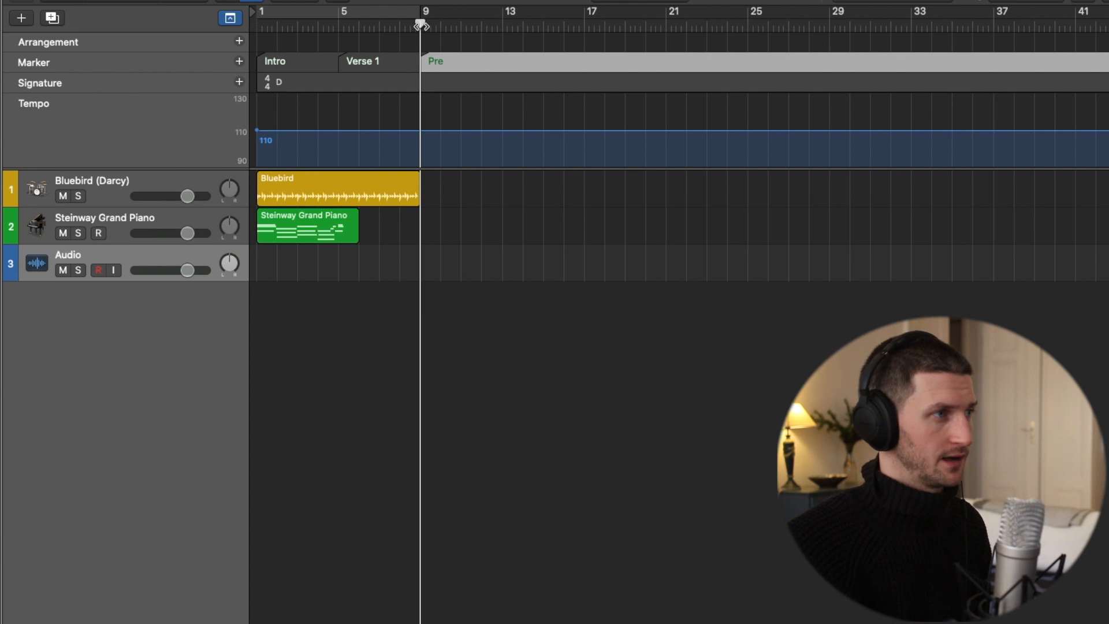
Create a marker named Chorus at bar 13, following the Pre section.
{"action": "left_click_drag", "start_coordinate": [420, 26], "coordinate": [503, 25]}
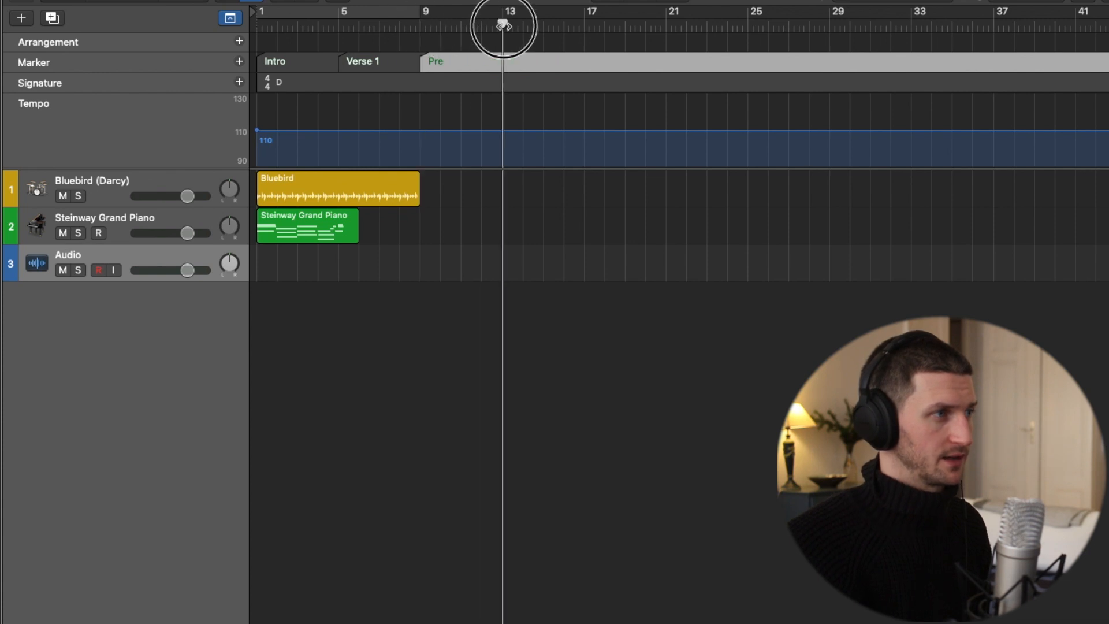
{"action": "left_click", "coordinate": [242, 62]}
{"action": "double_click", "coordinate": [514, 61]}
{"action": "type", "text": "Chorus"}
{"action": "key", "text": "Return"}
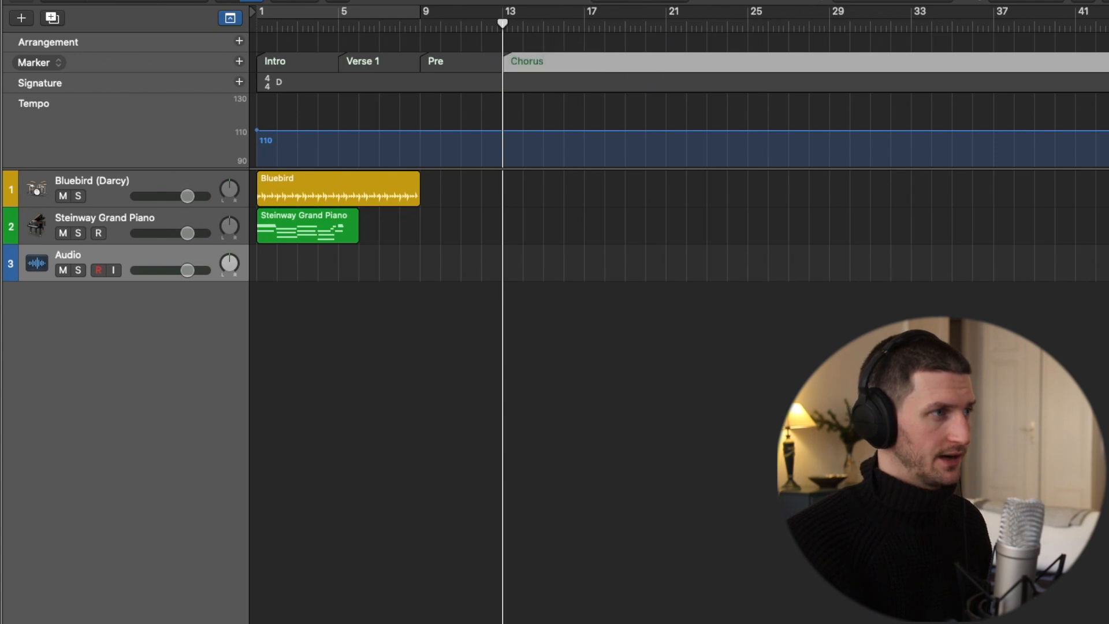
Copy the Verse 1 marker to bar 21 and return the playhead to that bar.
{"action": "left_click_drag", "start_coordinate": [503, 23], "coordinate": [663, 23]}
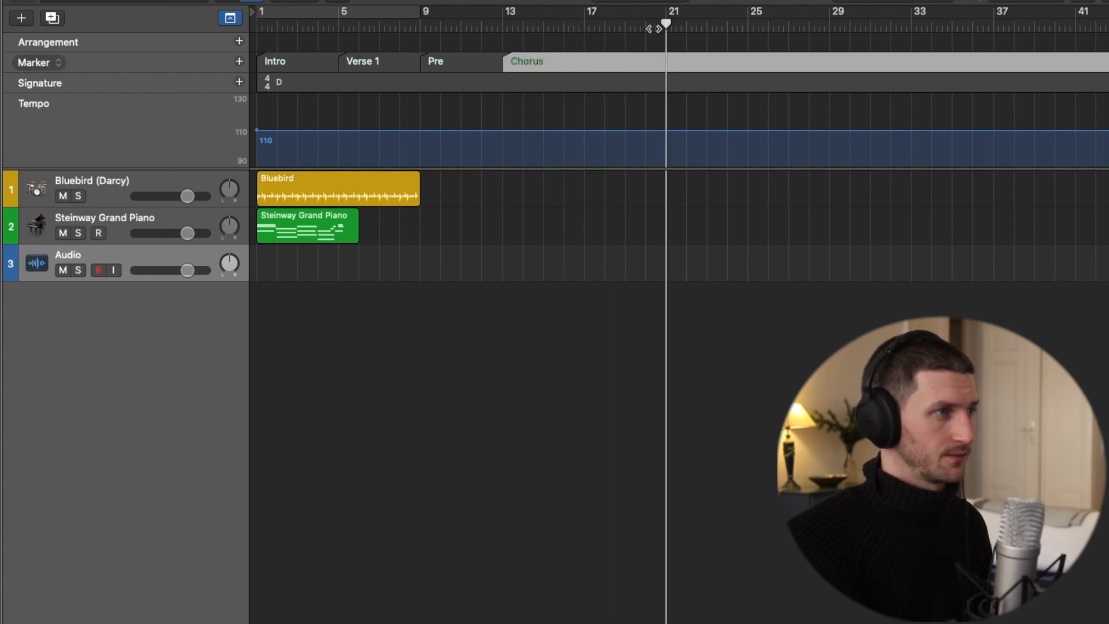
{"action": "left_click", "coordinate": [436, 61]}
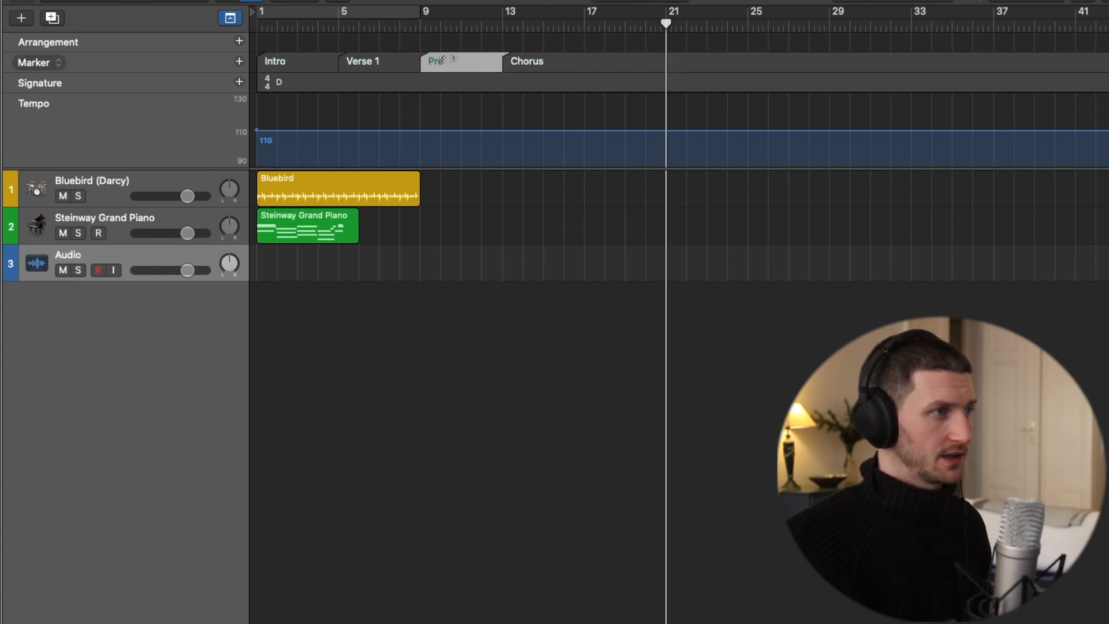
{"action": "left_click", "coordinate": [358, 61]}
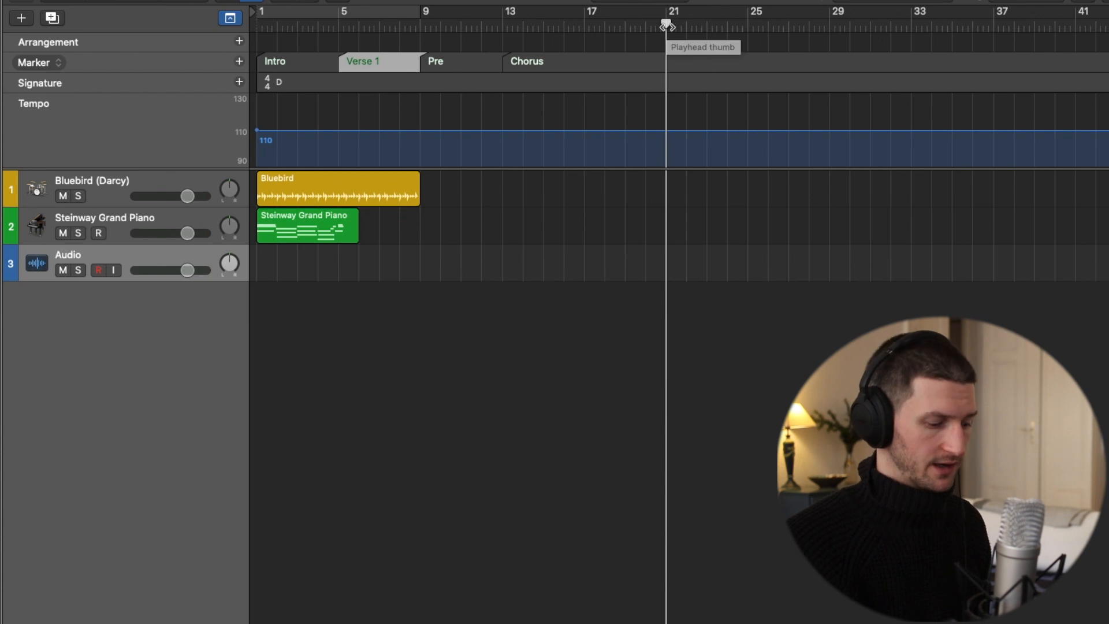
{"action": "key", "text": "super+v"}
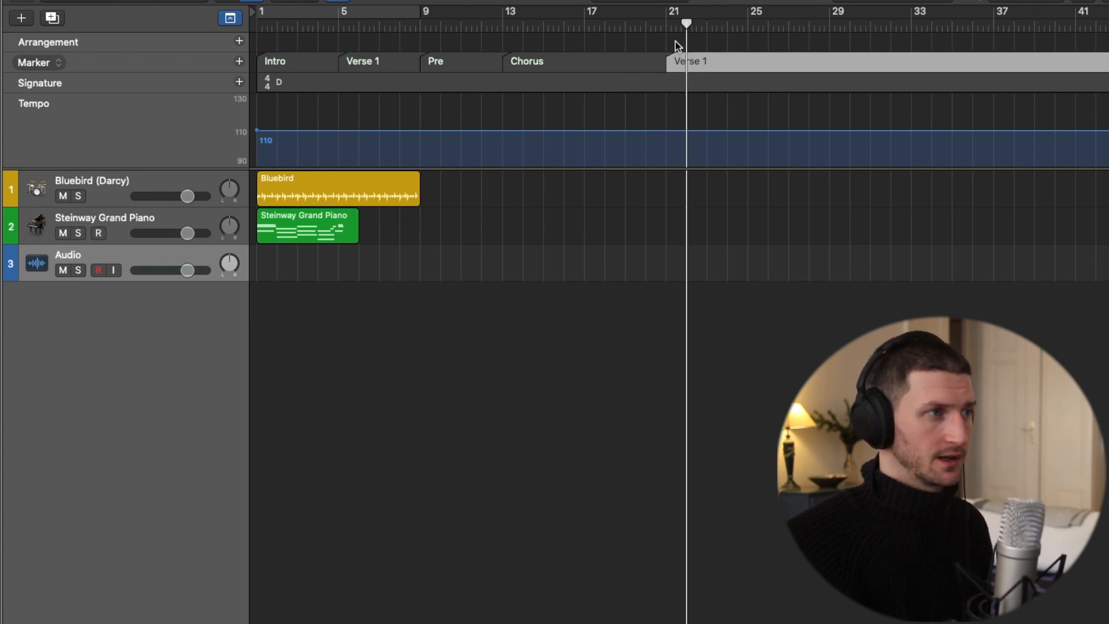
{"action": "left_click_drag", "start_coordinate": [688, 25], "coordinate": [667, 24]}
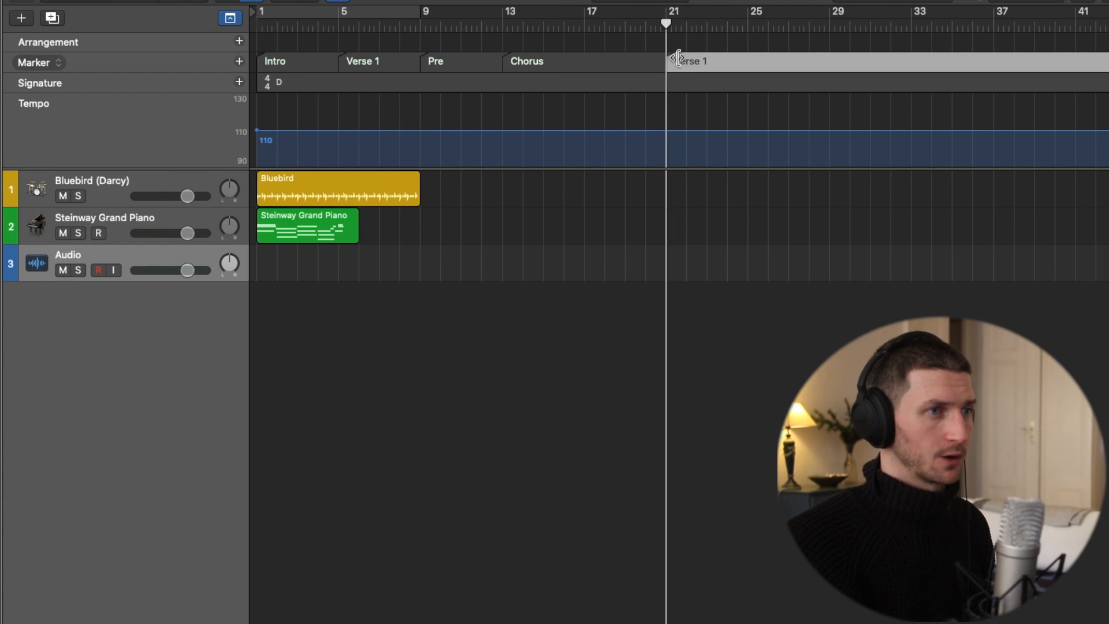
Copy the Pre marker from bar 9 to bar 25, following the second verse.
{"action": "left_click", "coordinate": [461, 61]}
{"action": "left_click", "coordinate": [762, 57]}
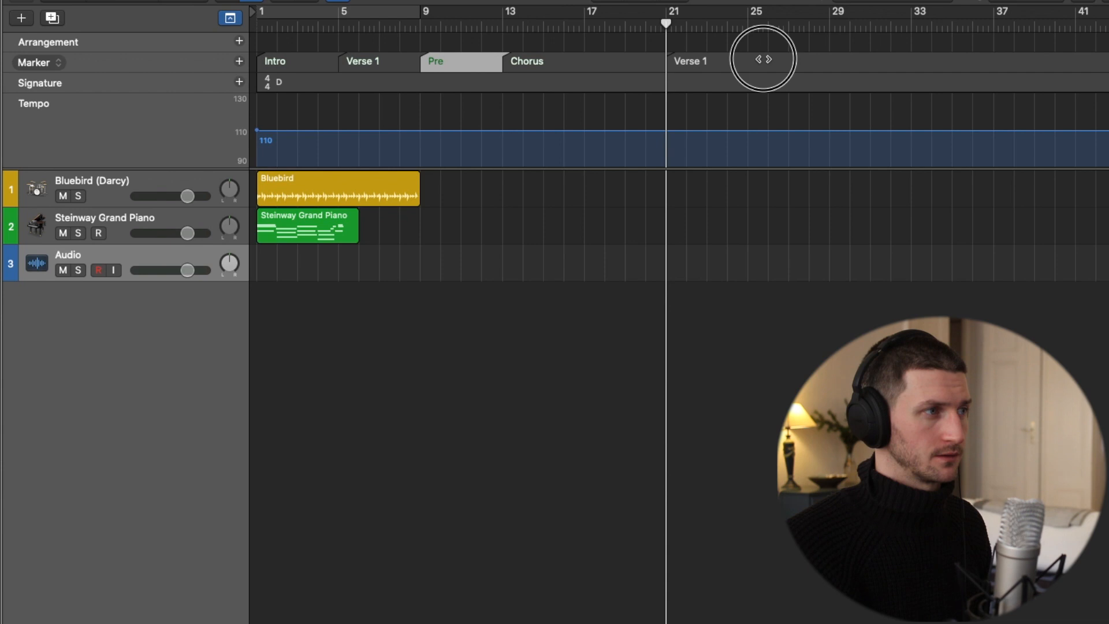
{"action": "left_click", "coordinate": [461, 61]}
{"action": "left_click_drag", "start_coordinate": [666, 23], "coordinate": [748, 25]}
{"action": "key", "text": "super+v"}
Copy the Chorus marker from bar 13 to bar 29.
{"action": "left_click", "coordinate": [540, 61]}
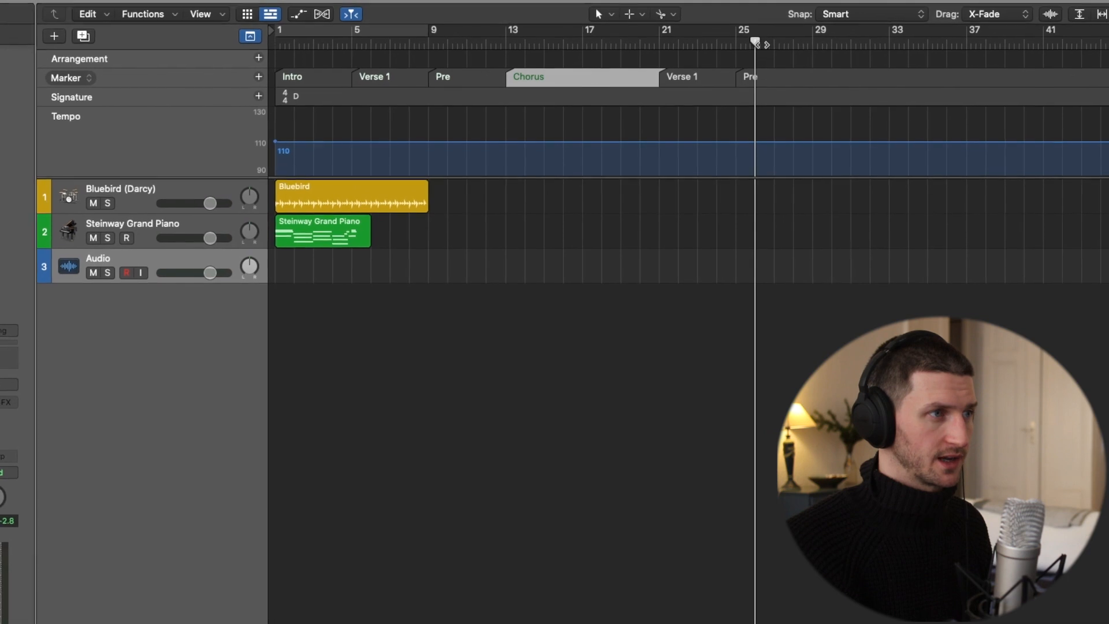
{"action": "left_click_drag", "start_coordinate": [755, 43], "coordinate": [820, 44]}
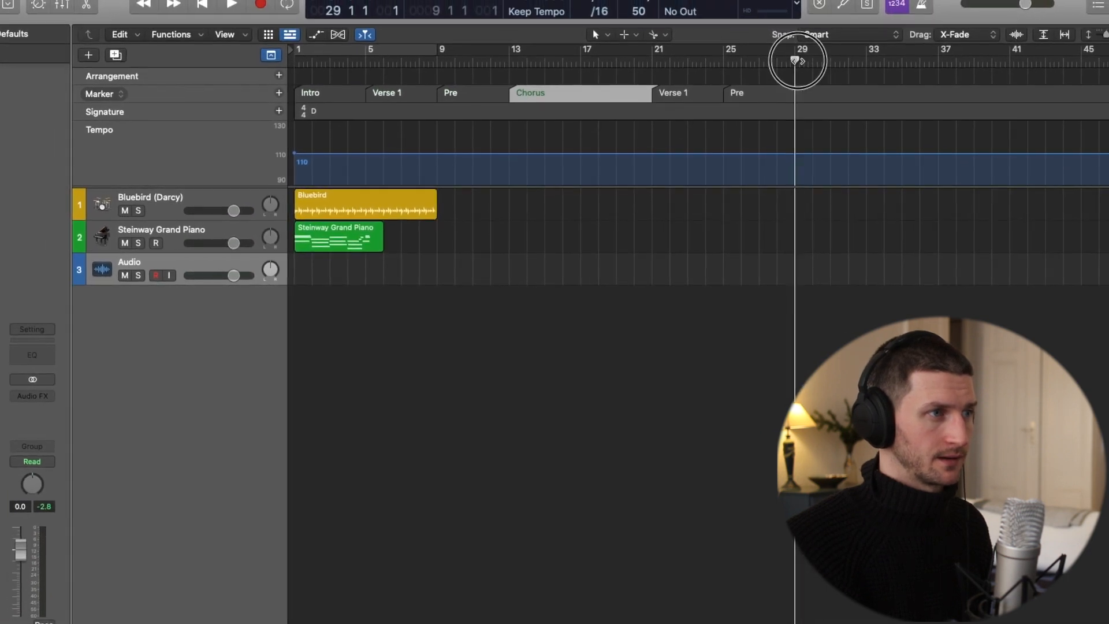
{"action": "key", "text": "super+v"}
Create a marker named Bridge at bar 37, following the second chorus.
{"action": "mouse_move", "coordinate": [800, 61]}
{"action": "left_mouse_down"}
{"action": "mouse_move", "coordinate": [934, 69]}
{"action": "mouse_move", "coordinate": [916, 87]}
{"action": "left_mouse_up"}
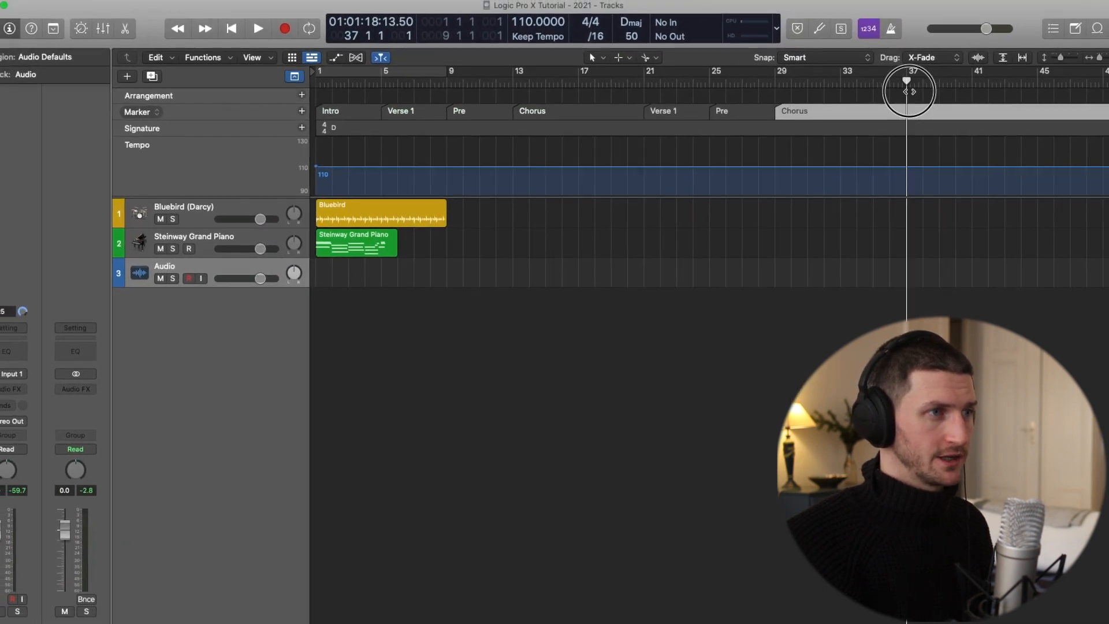
{"action": "right_click", "coordinate": [304, 111]}
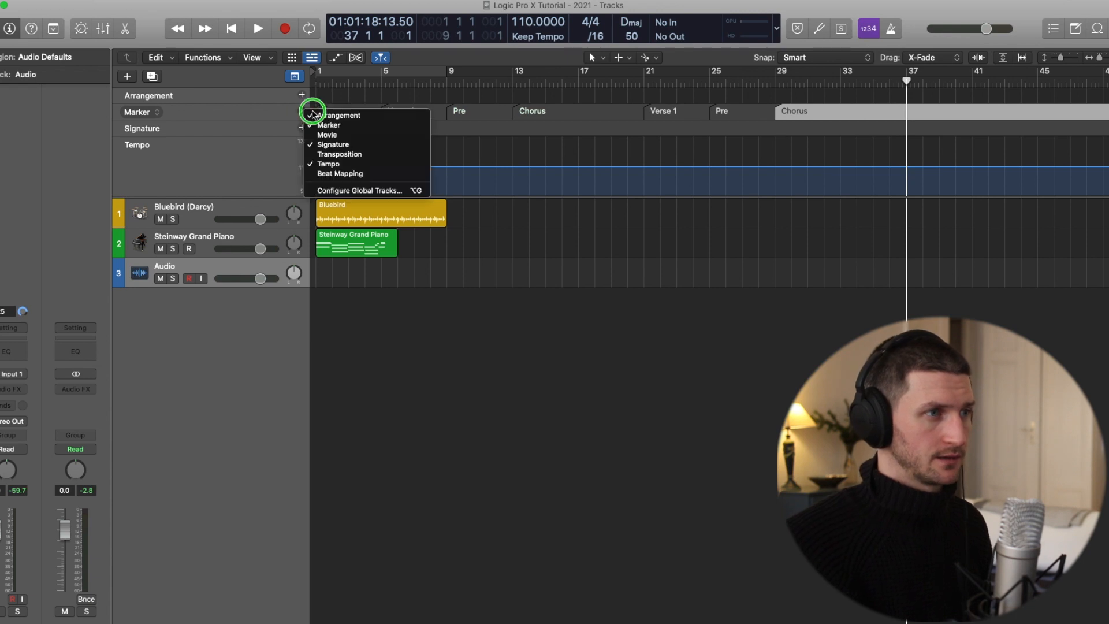
{"action": "left_click", "coordinate": [280, 109]}
{"action": "left_click", "coordinate": [299, 112]}
{"action": "double_click", "coordinate": [924, 111]}
{"action": "type", "text": "Br"}
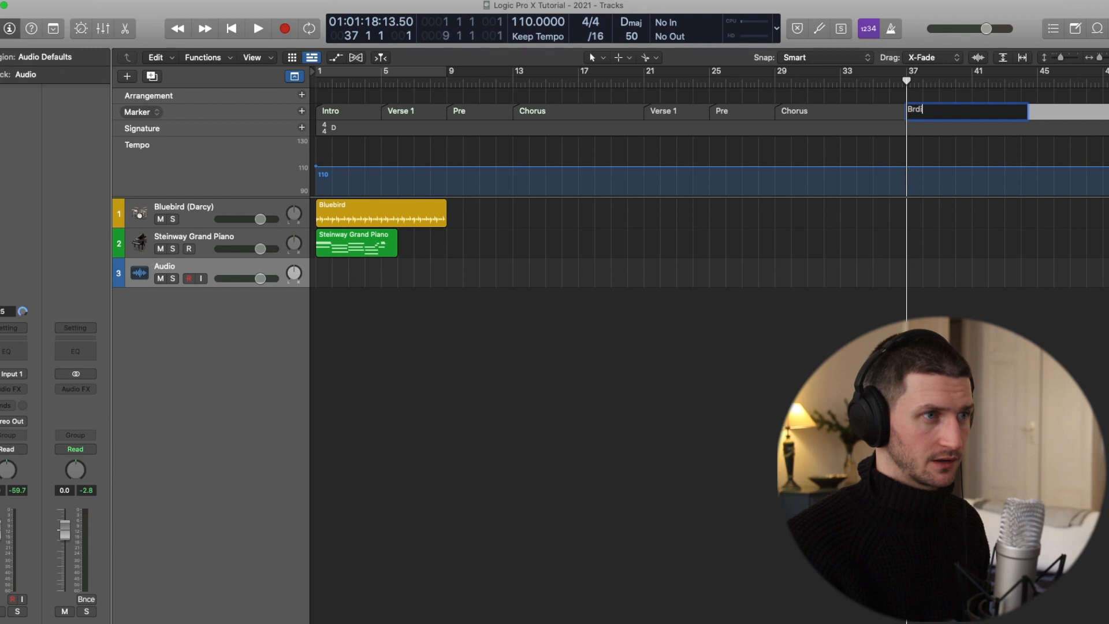
{"action": "type", "text": "idge"}
{"action": "key", "text": "Return"}
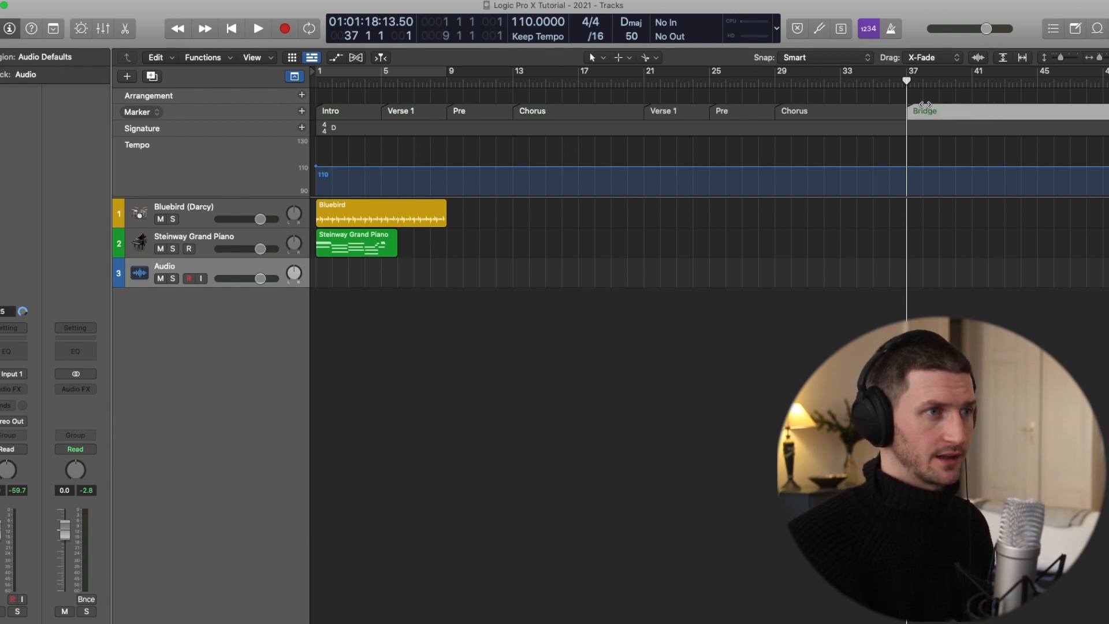
Copy the Chorus marker from bar 29 to bar 45, following the Bridge section.
{"action": "left_click_drag", "start_coordinate": [907, 81], "coordinate": [1038, 82]}
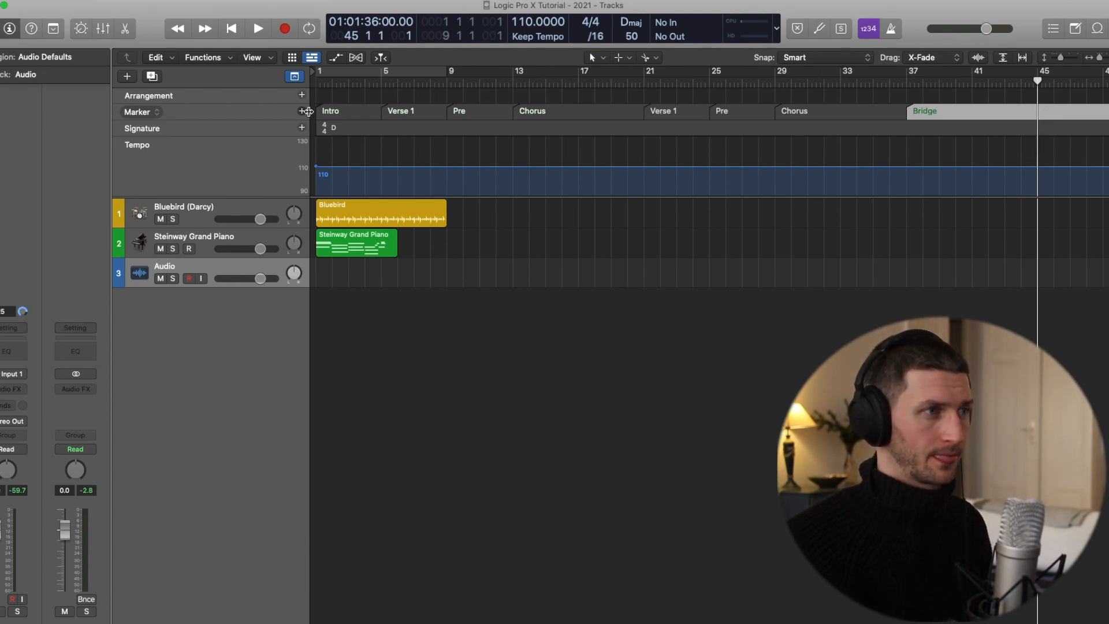
{"action": "left_click", "coordinate": [786, 105]}
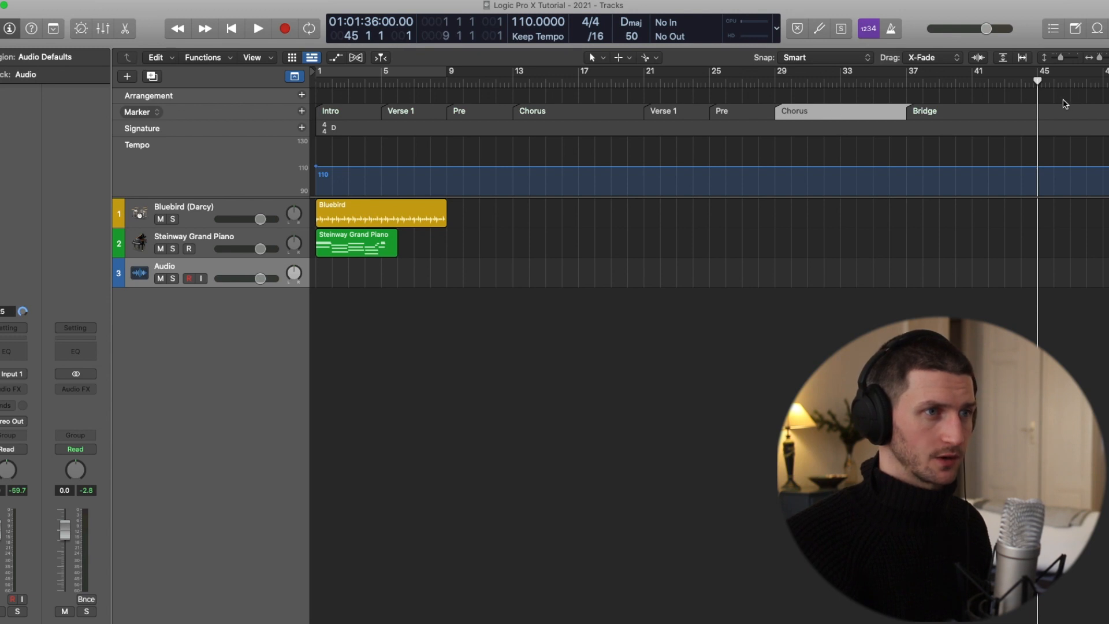
{"action": "left_click", "coordinate": [1042, 108]}
{"action": "key", "text": "super+v"}
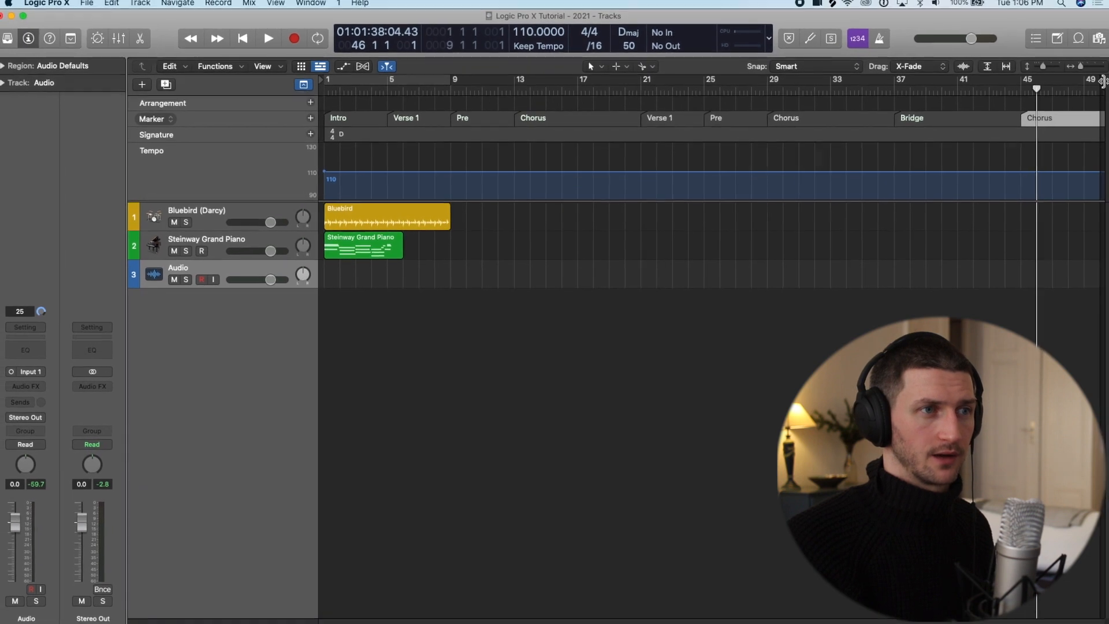
Extend the project so that it ends at bar 65 and zoom the timeline to show the whole song.
{"action": "left_click_drag", "start_coordinate": [1105, 85], "coordinate": [980, 97]}
{"action": "key", "text": "super+Left"}
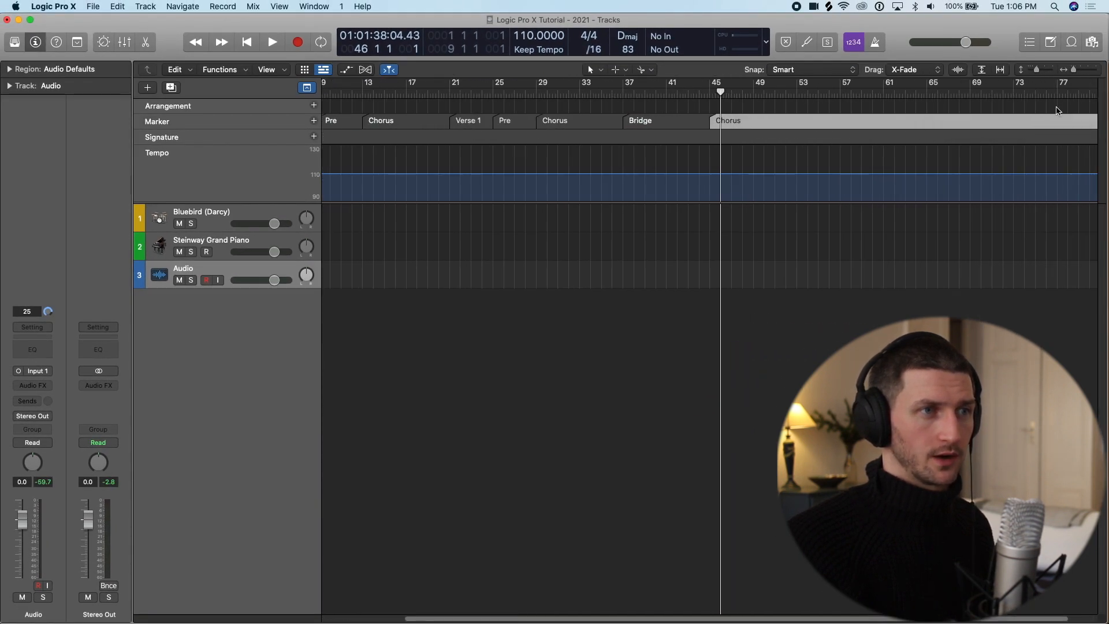
{"action": "key", "text": "super+Left"}
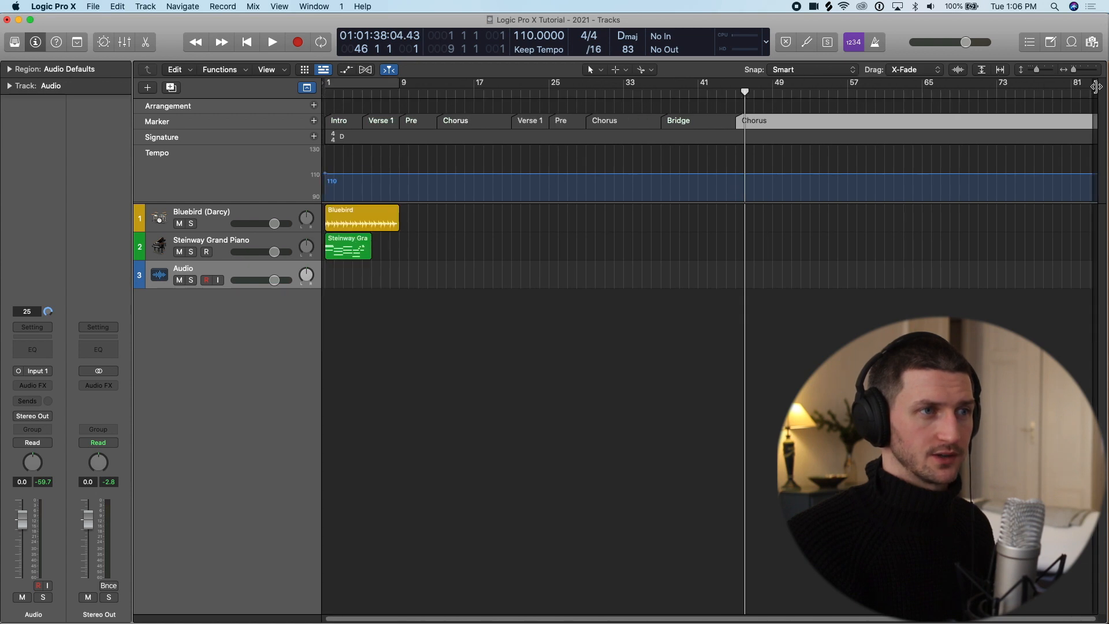
{"action": "mouse_move", "coordinate": [1099, 89]}
{"action": "left_mouse_down"}
{"action": "mouse_move", "coordinate": [937, 99]}
{"action": "mouse_move", "coordinate": [924, 115]}
{"action": "left_mouse_up"}
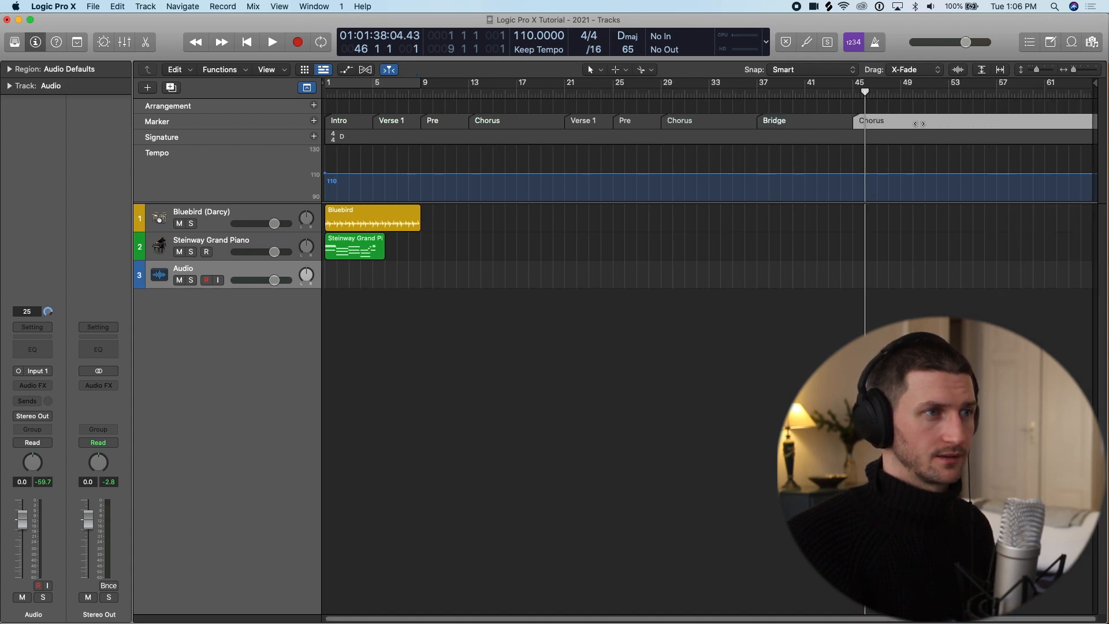
Create a marker named Outro at bar 53, following the last chorus.
{"action": "left_click_drag", "start_coordinate": [863, 89], "coordinate": [949, 92]}
{"action": "left_click", "coordinate": [948, 120]}
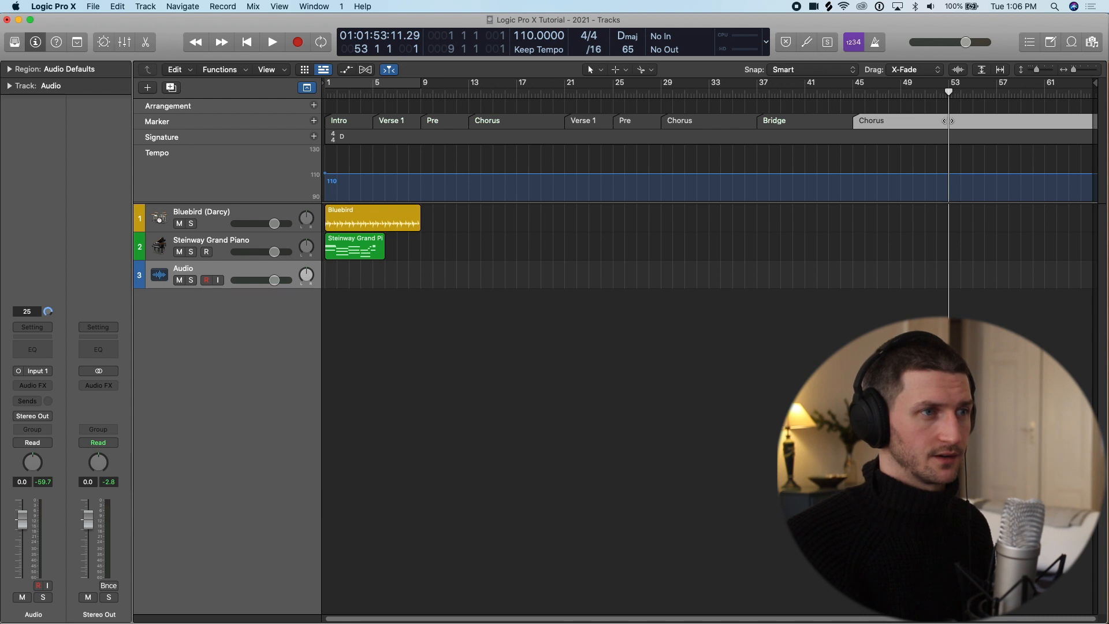
{"action": "left_click", "coordinate": [313, 121]}
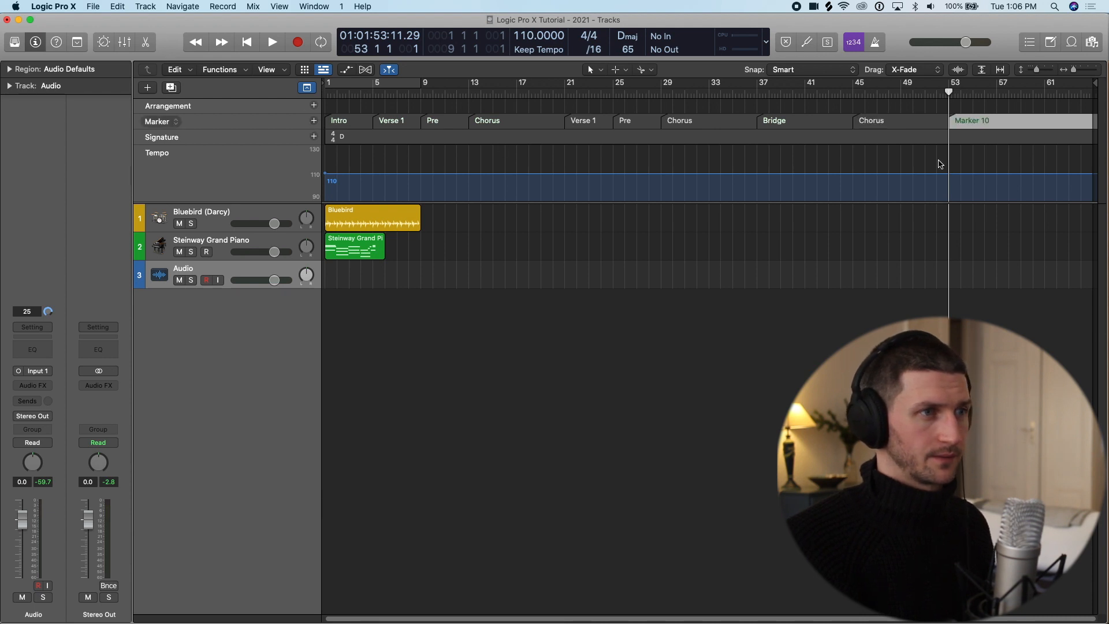
{"action": "double_click", "coordinate": [980, 127]}
{"action": "type", "text": "Ou"}
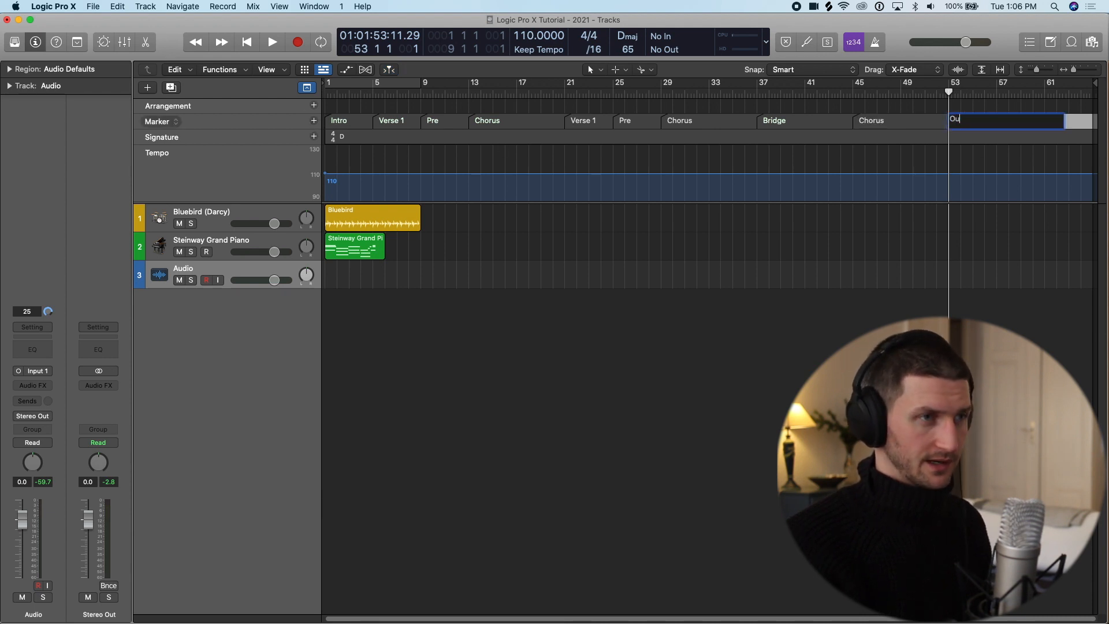
{"action": "type", "text": "tro"}
{"action": "key", "text": "Return"}
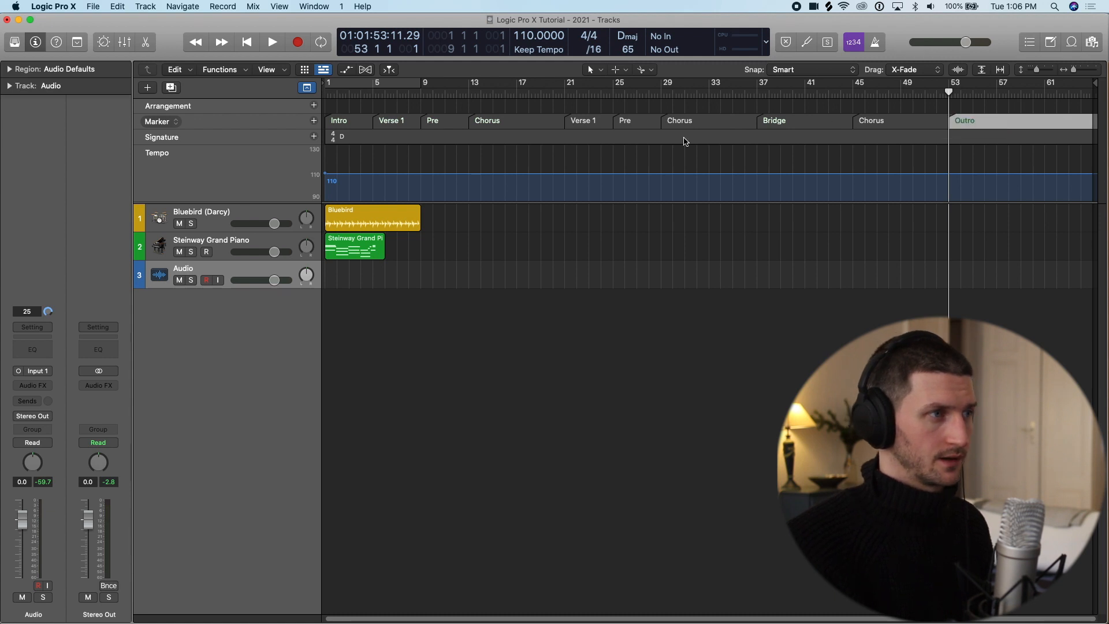
Color all three Chorus markers red.
{"action": "scroll", "coordinate": [672, 180], "scroll_direction": "left", "scroll_amount": 1}
{"action": "left_click", "coordinate": [349, 121]}
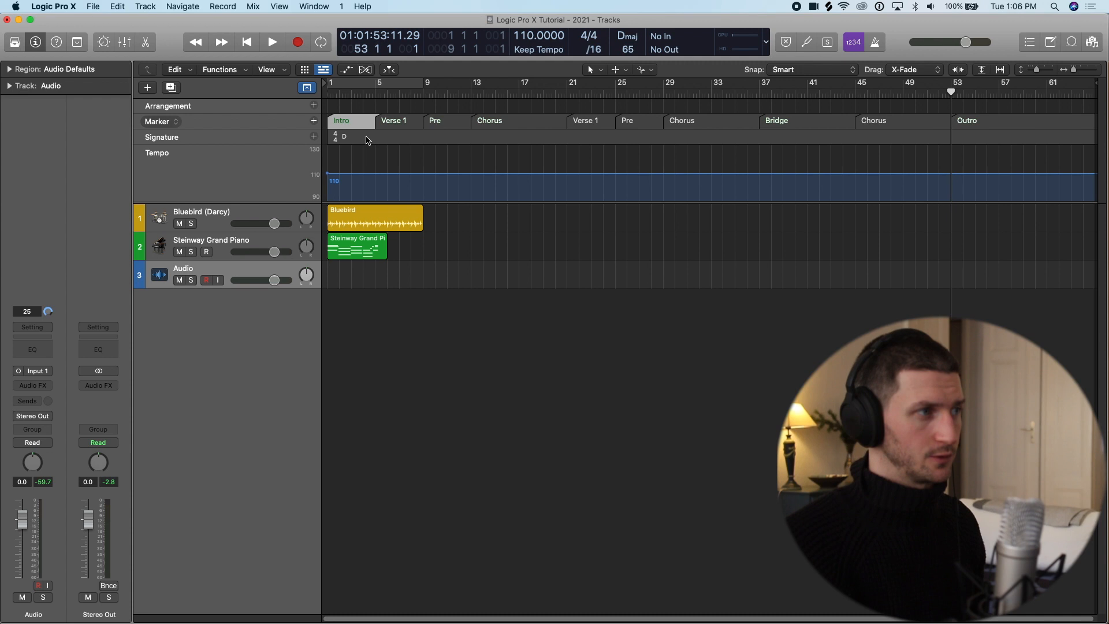
{"action": "left_click", "coordinate": [527, 124]}
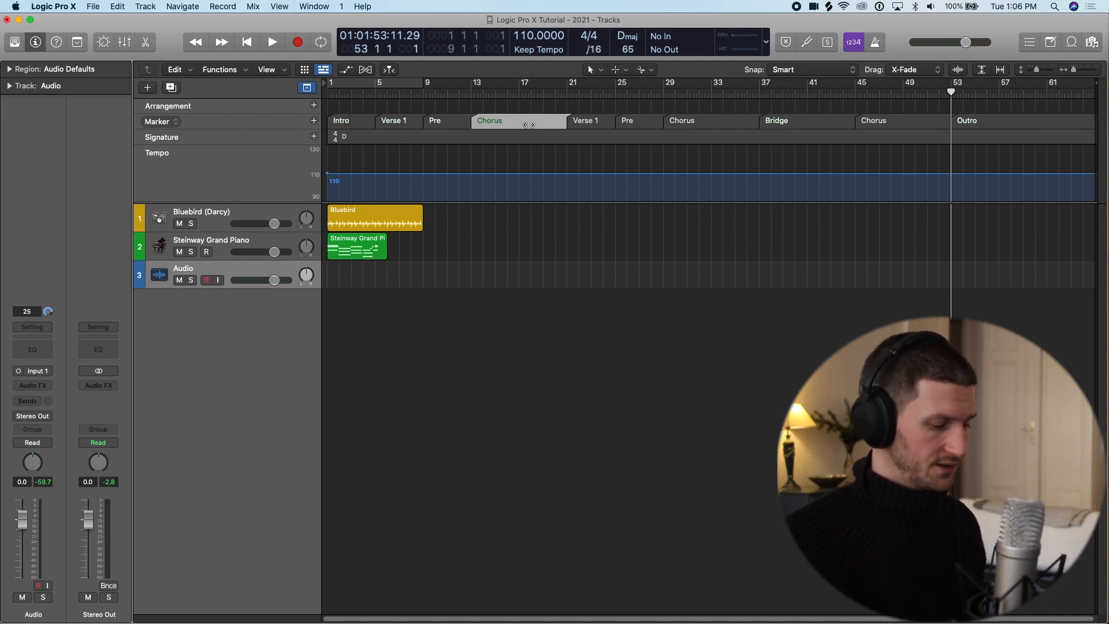
{"action": "left_click", "coordinate": [695, 120]}
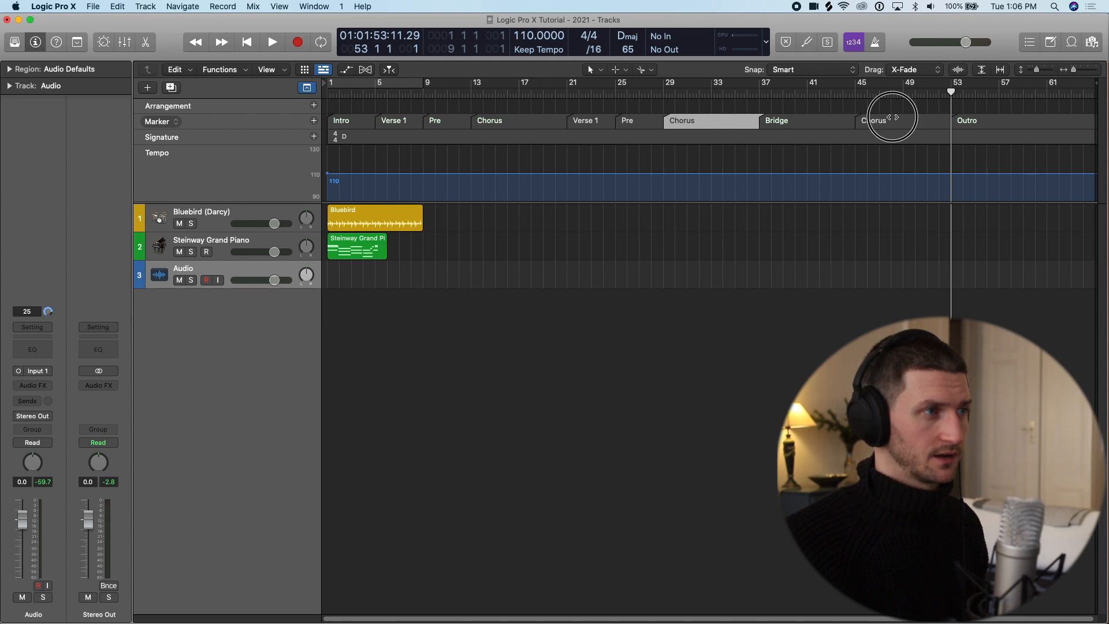
{"action": "left_click", "coordinate": [878, 120], "text": "shift"}
{"action": "left_click", "coordinate": [519, 121], "text": "shift"}
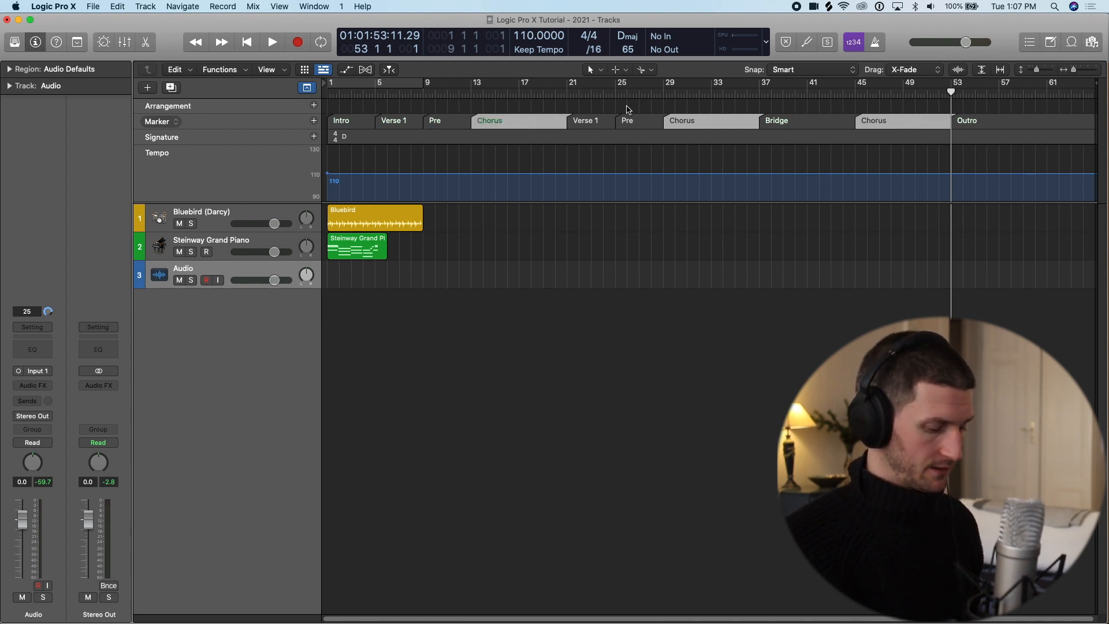
{"action": "key", "text": "alt+c"}
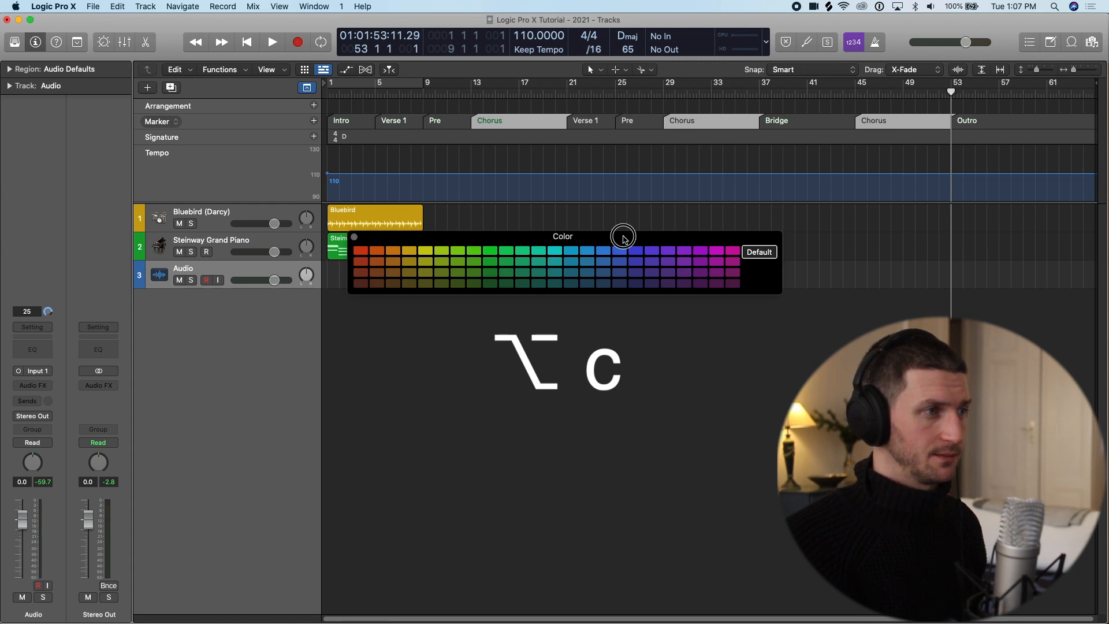
{"action": "left_click_drag", "start_coordinate": [622, 234], "coordinate": [764, 198]}
{"action": "left_click", "coordinate": [501, 209]}
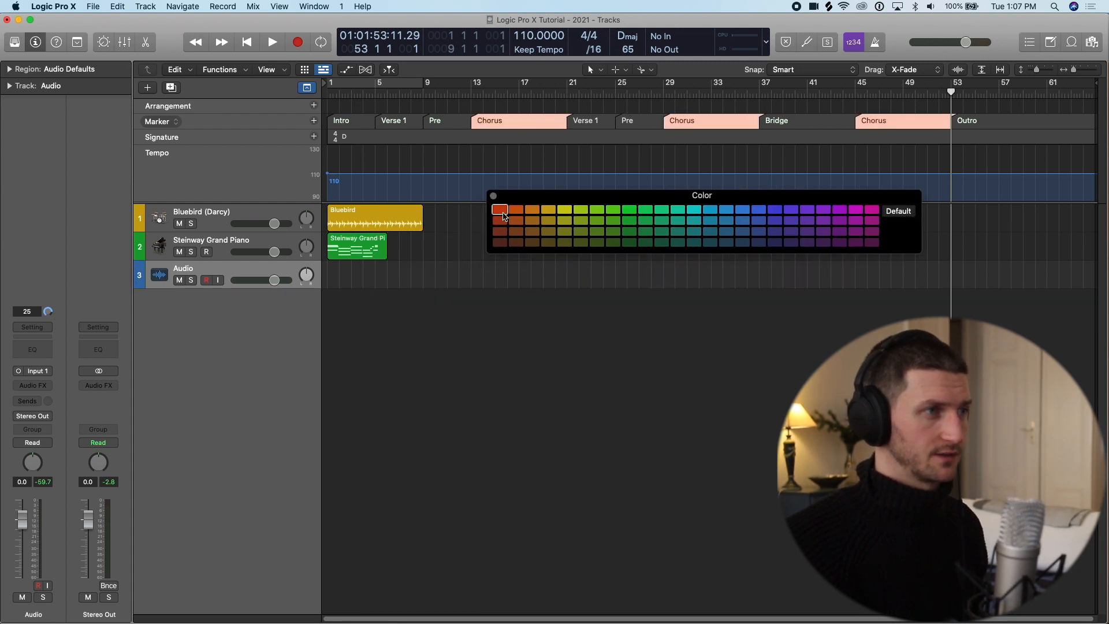
Color both Verse 1 markers turquoise and both Pre markers violet.
{"action": "left_click", "coordinate": [404, 121]}
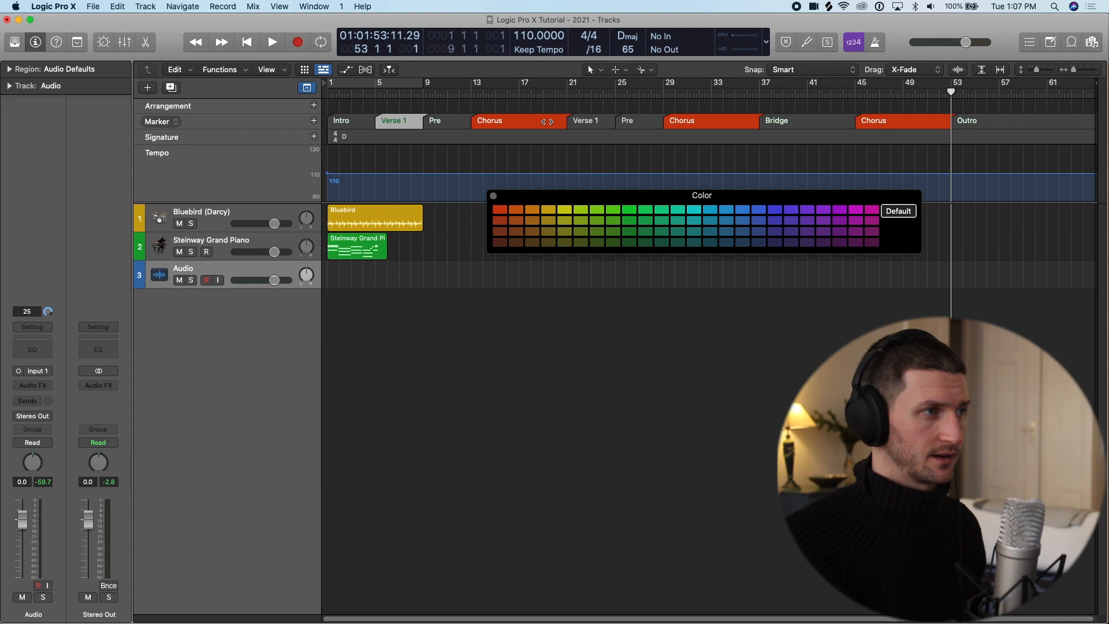
{"action": "left_click", "coordinate": [589, 121], "text": "shift"}
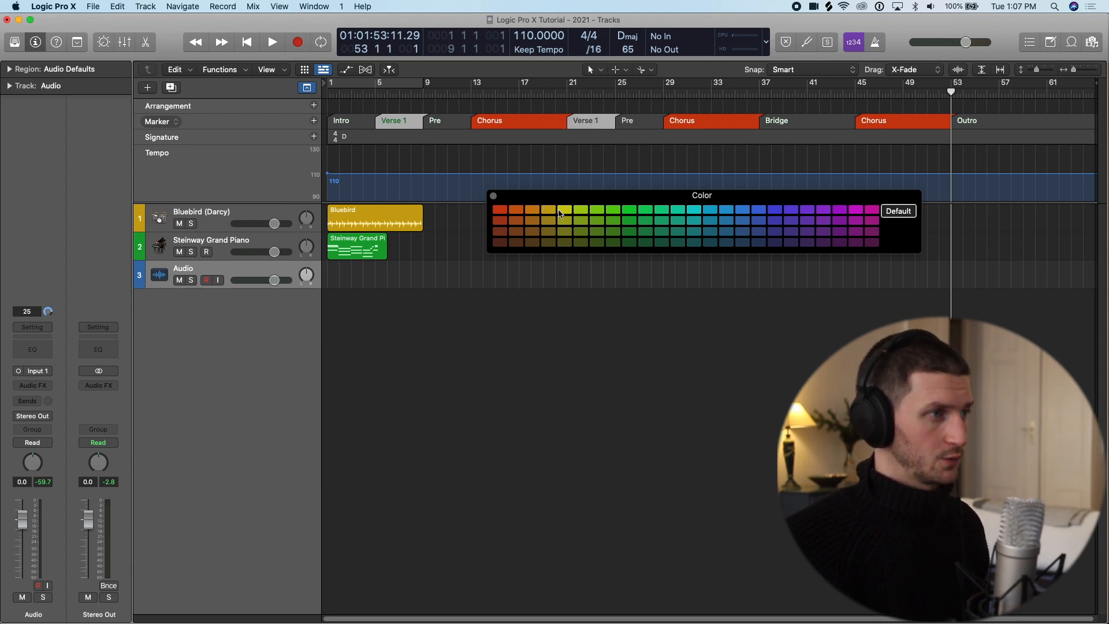
{"action": "left_click", "coordinate": [693, 213]}
{"action": "left_click", "coordinate": [435, 121]}
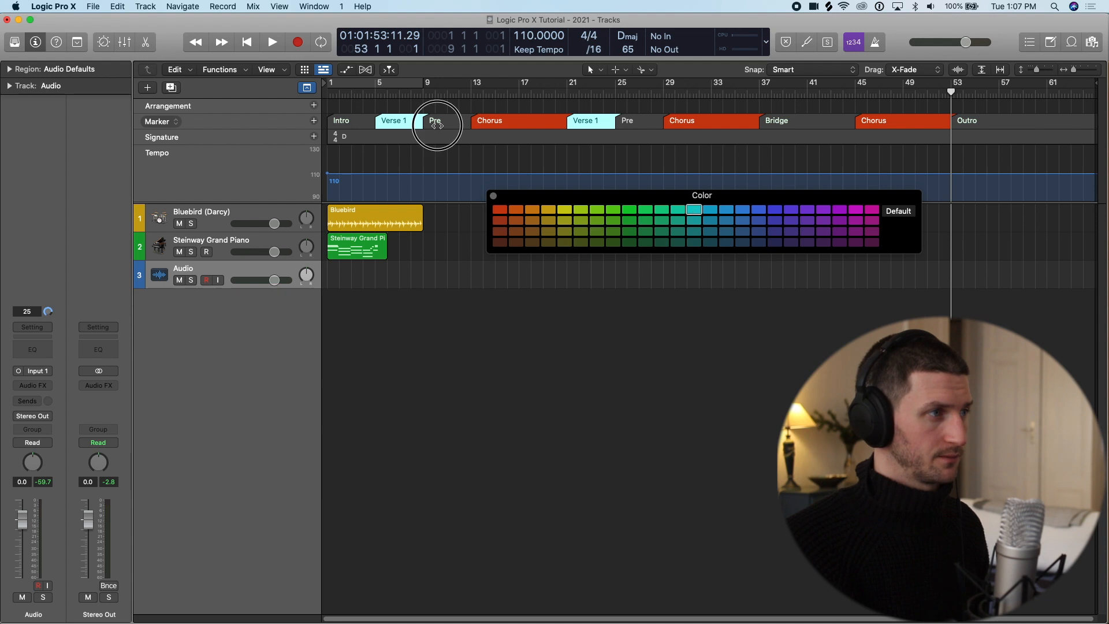
{"action": "left_click", "coordinate": [635, 121], "text": "shift"}
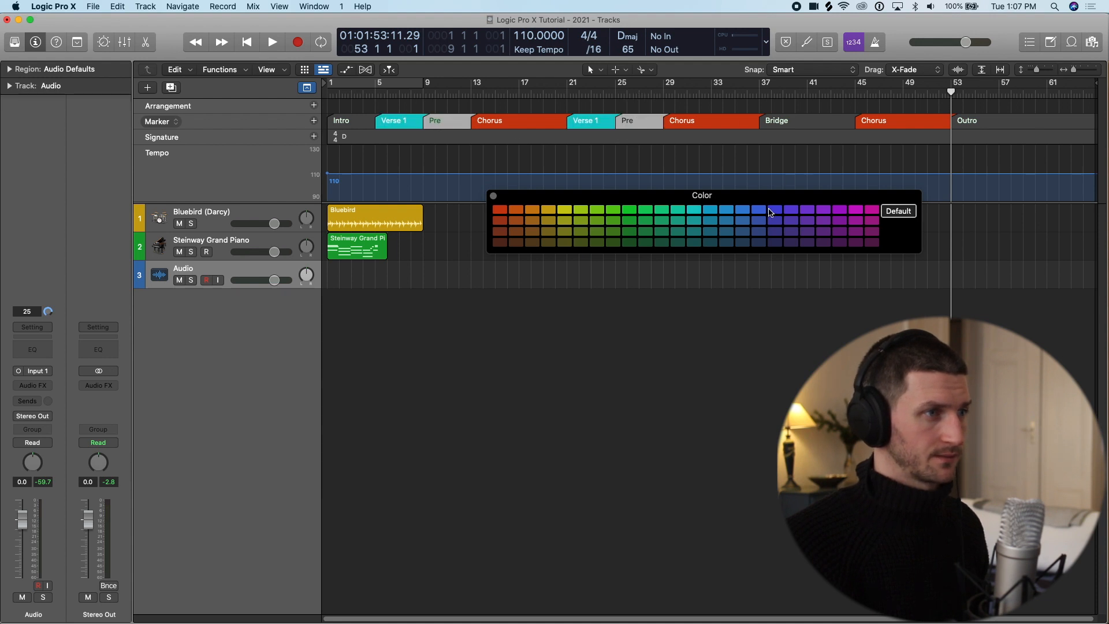
{"action": "left_click", "coordinate": [790, 210]}
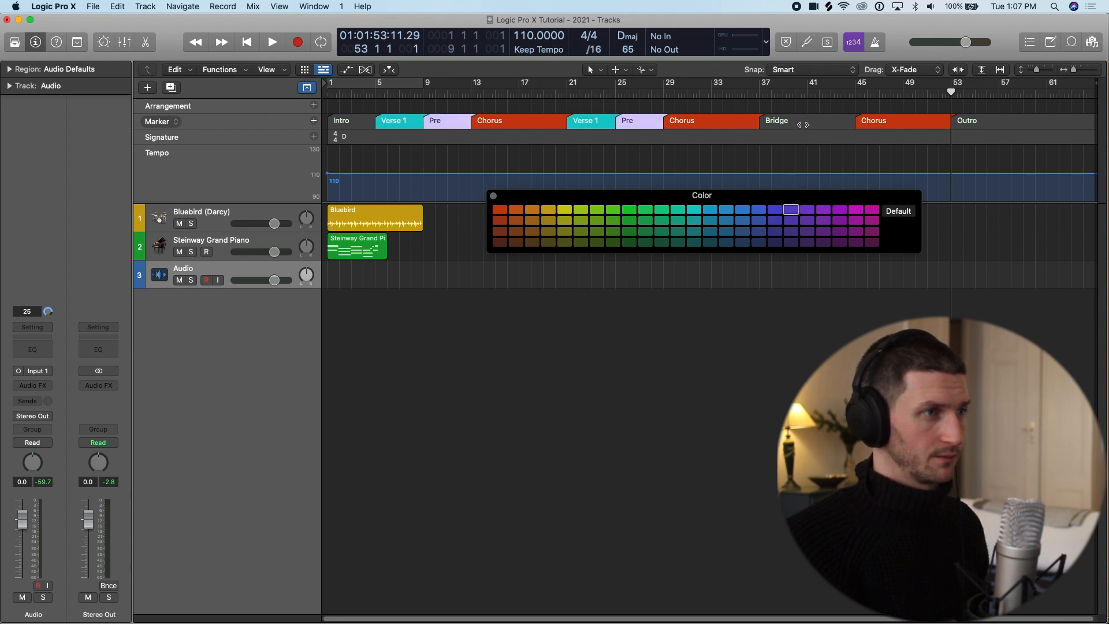
Color the Intro, Bridge and Outro markers magenta and close the color palette.
{"action": "left_click", "coordinate": [960, 120]}
{"action": "left_click", "coordinate": [809, 122], "text": "shift"}
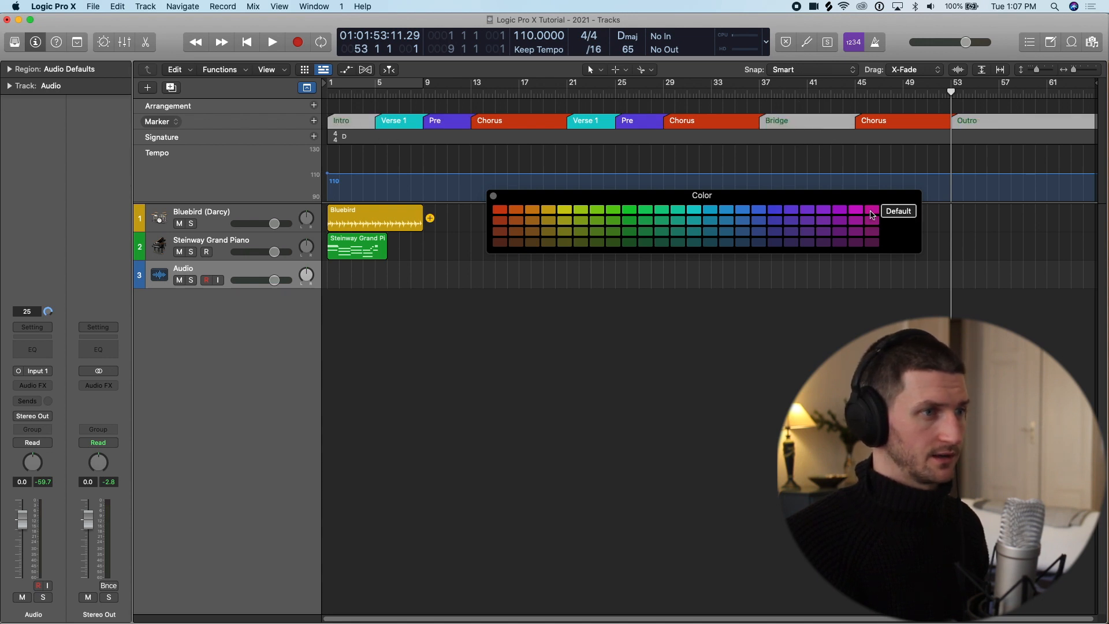
{"action": "left_click", "coordinate": [872, 211]}
{"action": "left_click", "coordinate": [493, 196]}
Rename the marker at bar 21 as Verse 2 and the Chorus marker at bar 29 as Chorus 2.
{"action": "double_click", "coordinate": [589, 119]}
{"action": "type", "text": "Verse 2"}
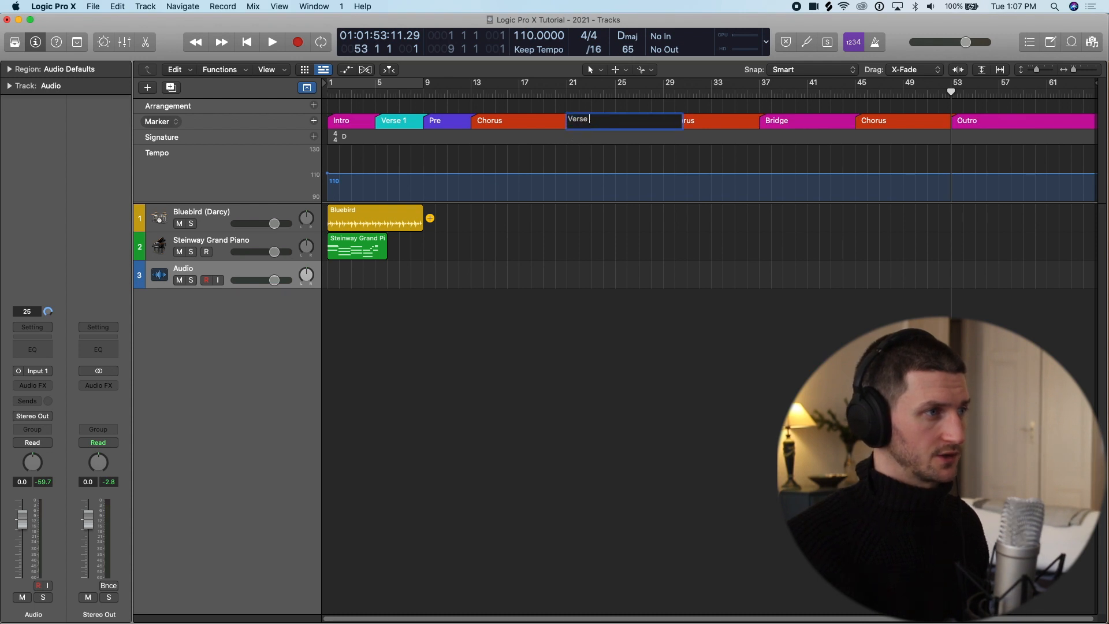
{"action": "key", "text": "Return"}
{"action": "double_click", "coordinate": [687, 121]}
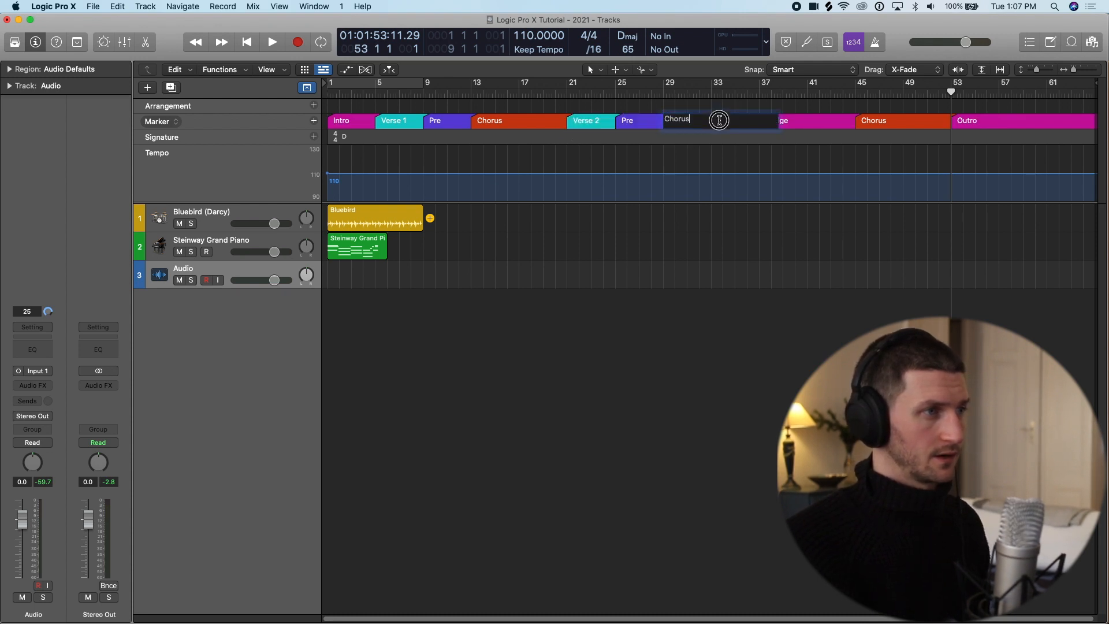
{"action": "type", "text": "Chorus 2"}
{"action": "key", "text": "Return"}
Rename the Chorus marker at bar 45 as Chorus 3 and the Pre marker at bar 25 as Pre 2.
{"action": "double_click", "coordinate": [893, 121]}
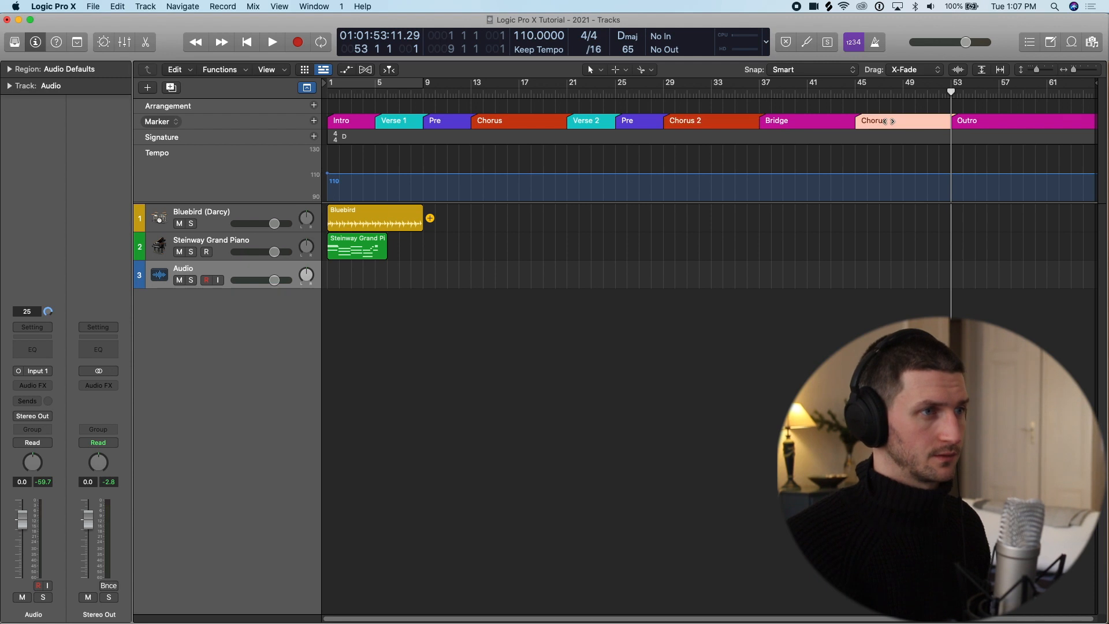
{"action": "key", "text": "Return"}
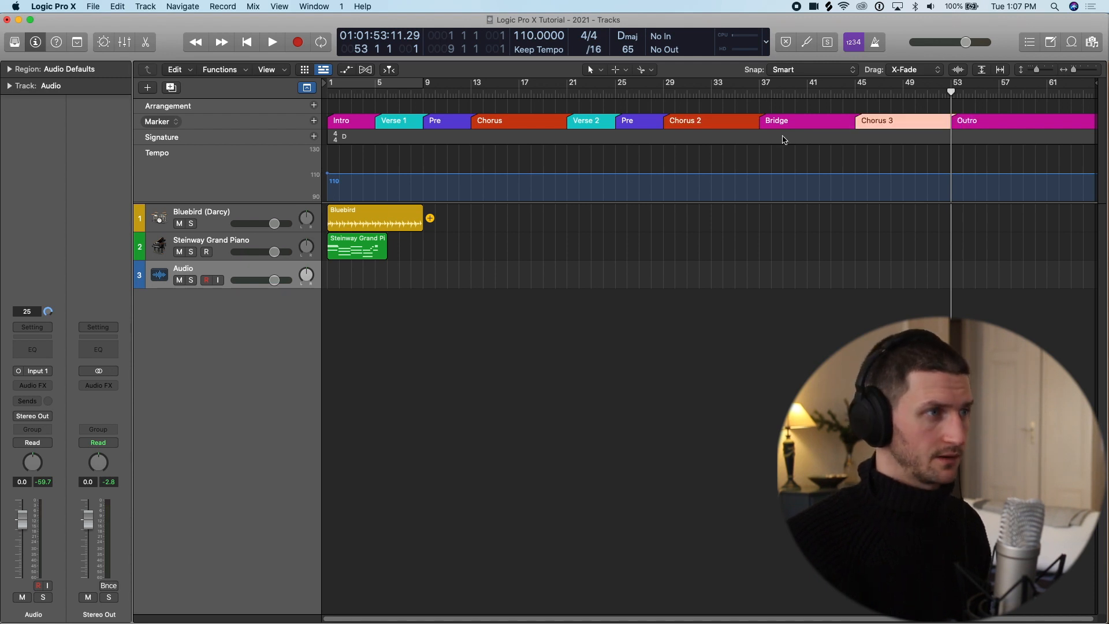
{"action": "double_click", "coordinate": [629, 122]}
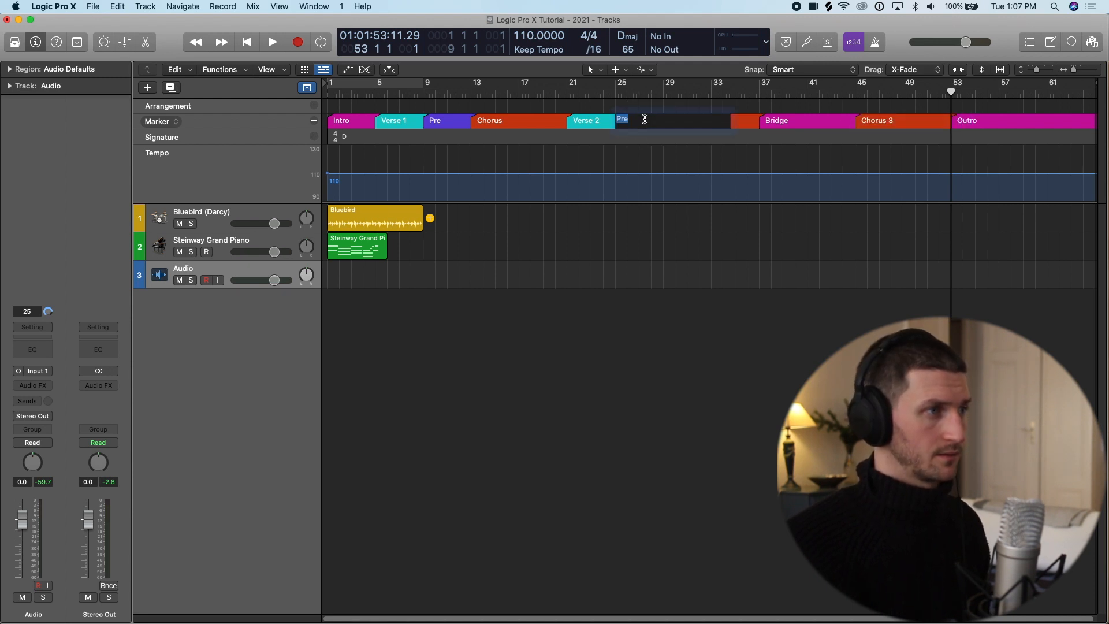
{"action": "type", "text": "2"}
{"action": "key", "text": "Return"}
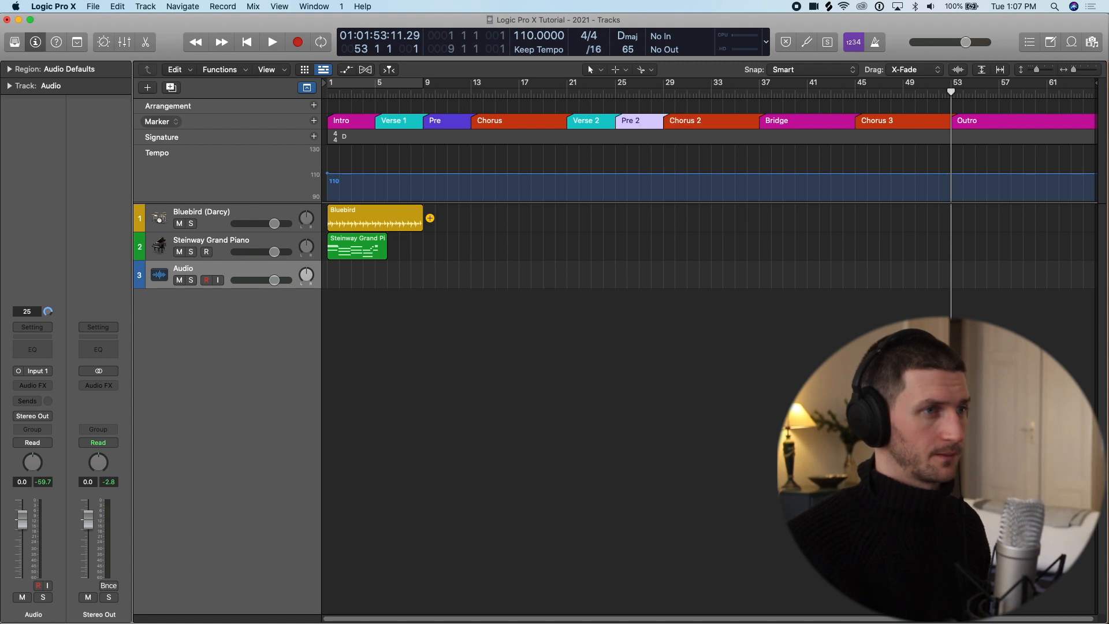
Hide the global tracks and turn on cycle mode over bars 1 to 9.
{"action": "left_click", "coordinate": [309, 89]}
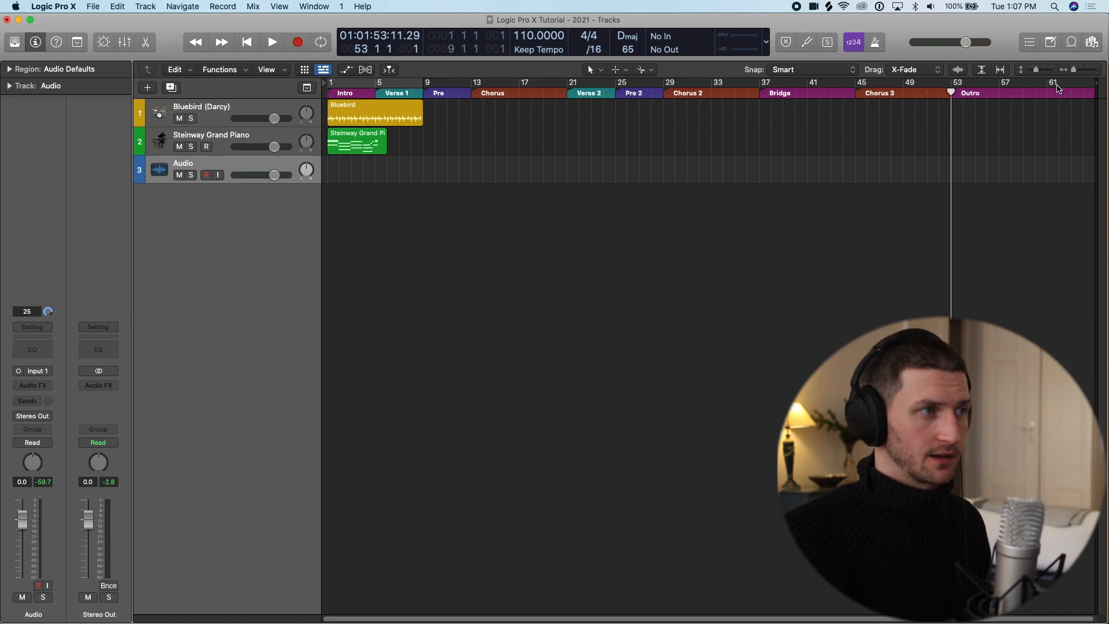
{"action": "left_click", "coordinate": [353, 83]}
{"action": "left_click", "coordinate": [359, 137]}
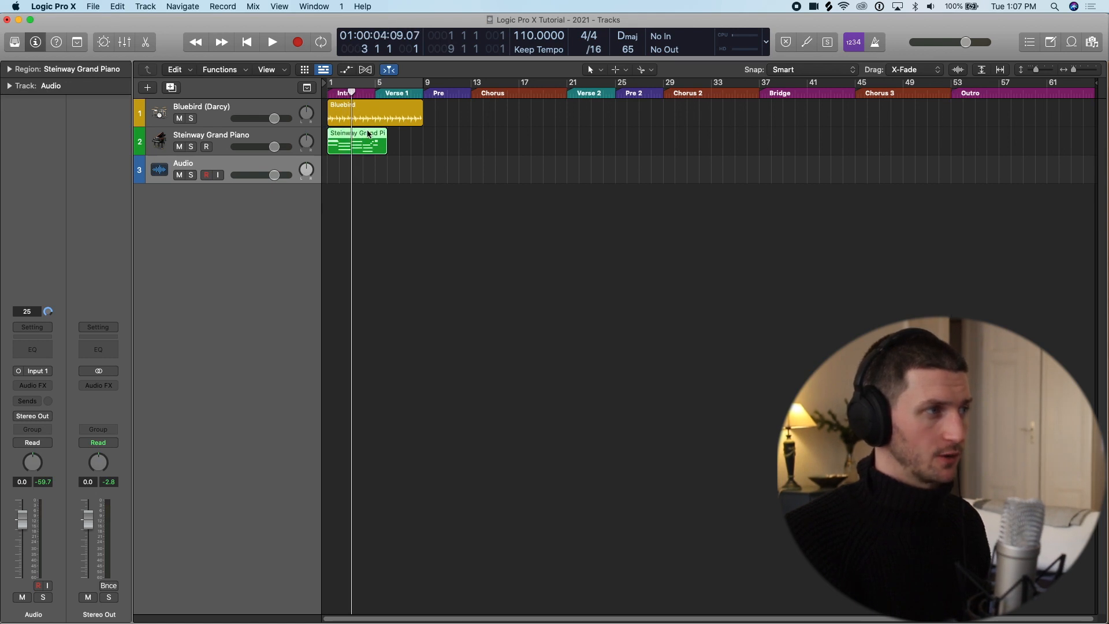
{"action": "left_click", "coordinate": [376, 85]}
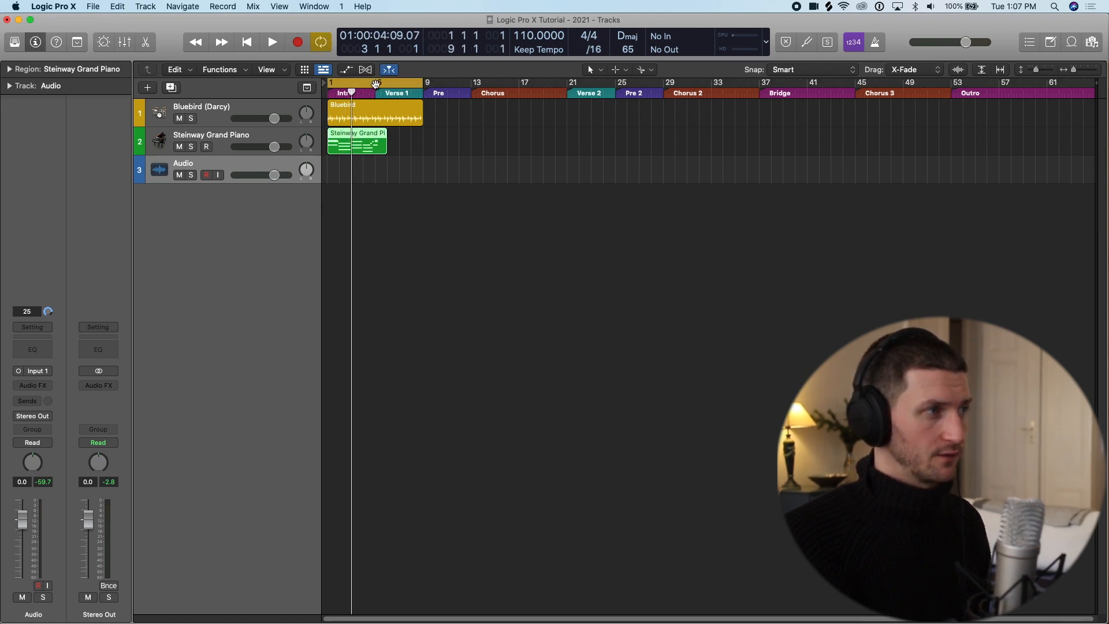
Trim the Steinway Grand Piano region to end at bar 5 and loop it up to bar 13.
{"action": "left_click_drag", "start_coordinate": [349, 136], "coordinate": [782, 148]}
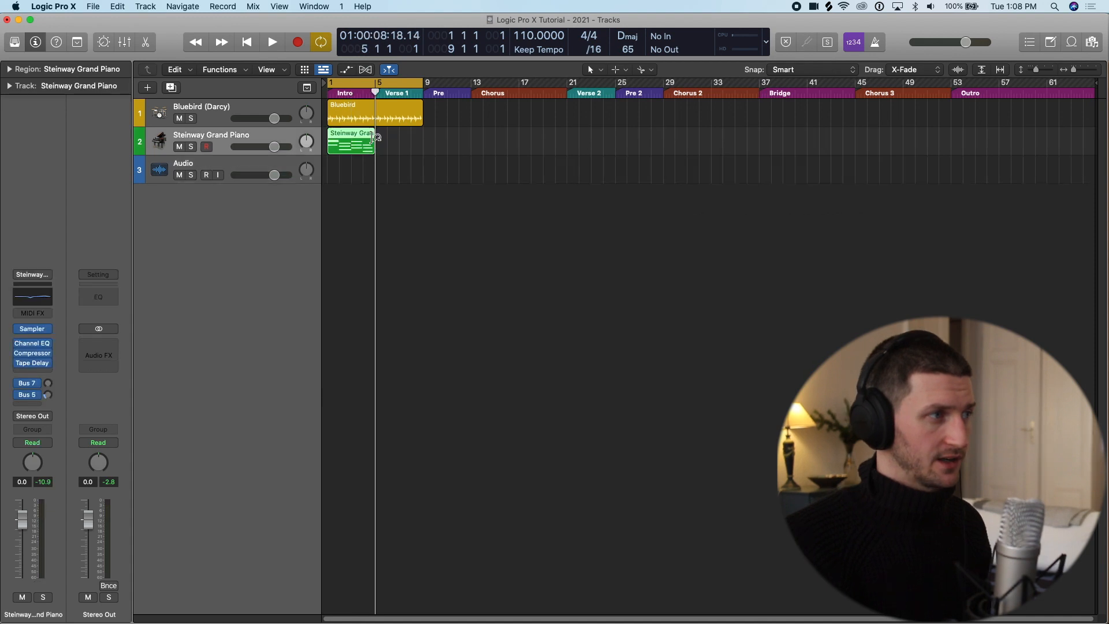
{"action": "left_click_drag", "start_coordinate": [386, 132], "coordinate": [1045, 155]}
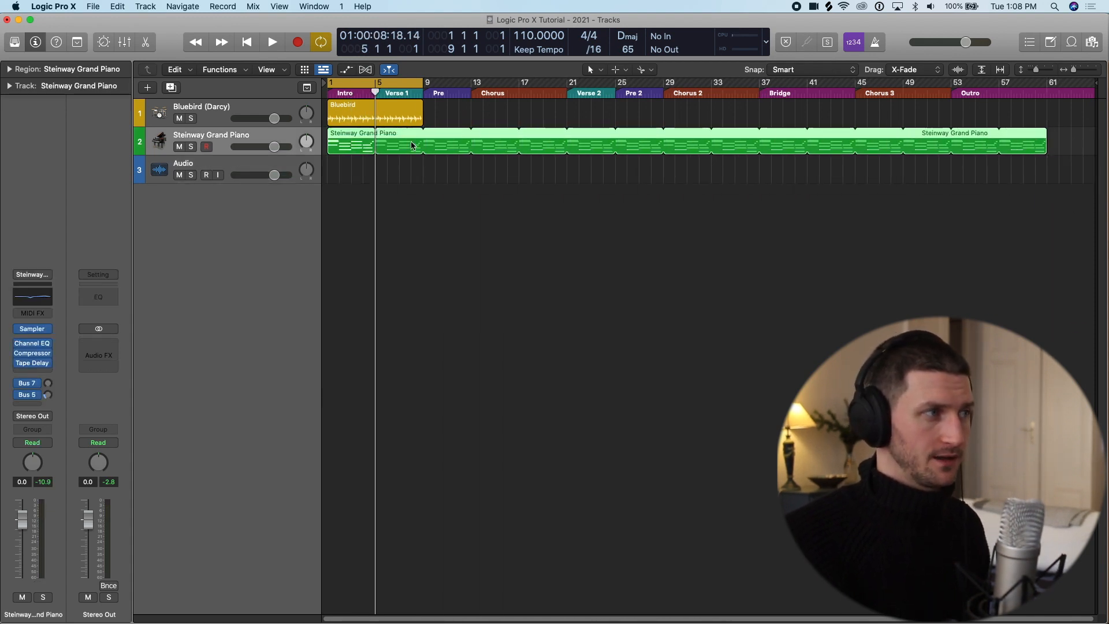
{"action": "left_click_drag", "start_coordinate": [1045, 134], "coordinate": [467, 129]}
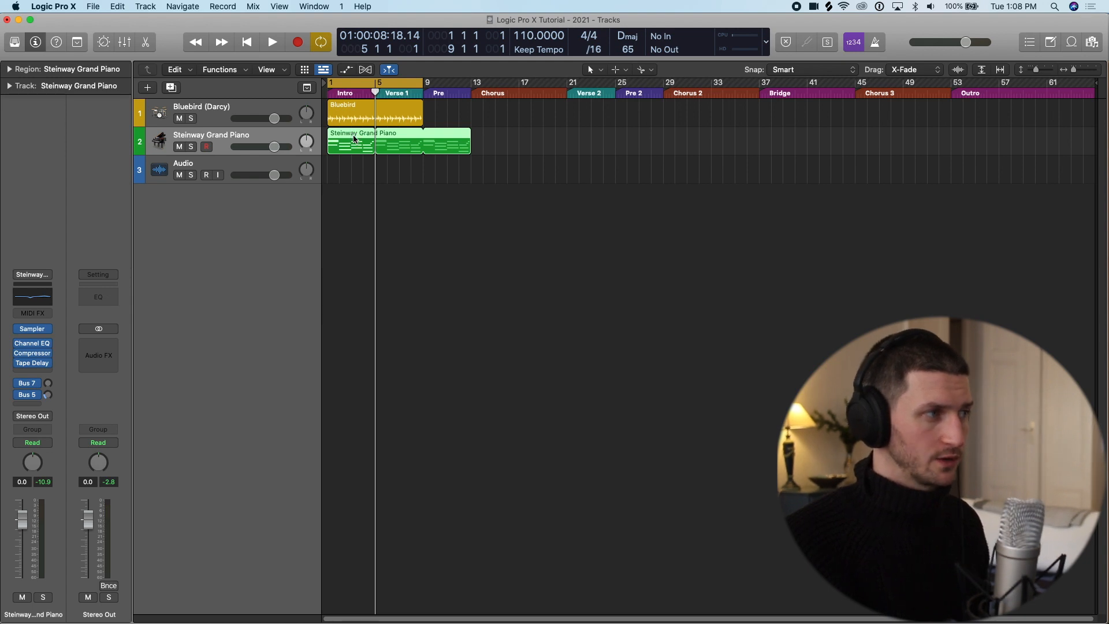
Copy the looped piano region to Verse 2 with its loop ending at bar 29, and copy that to the Bridge and Outro starts.
{"action": "key", "text": "alt"}
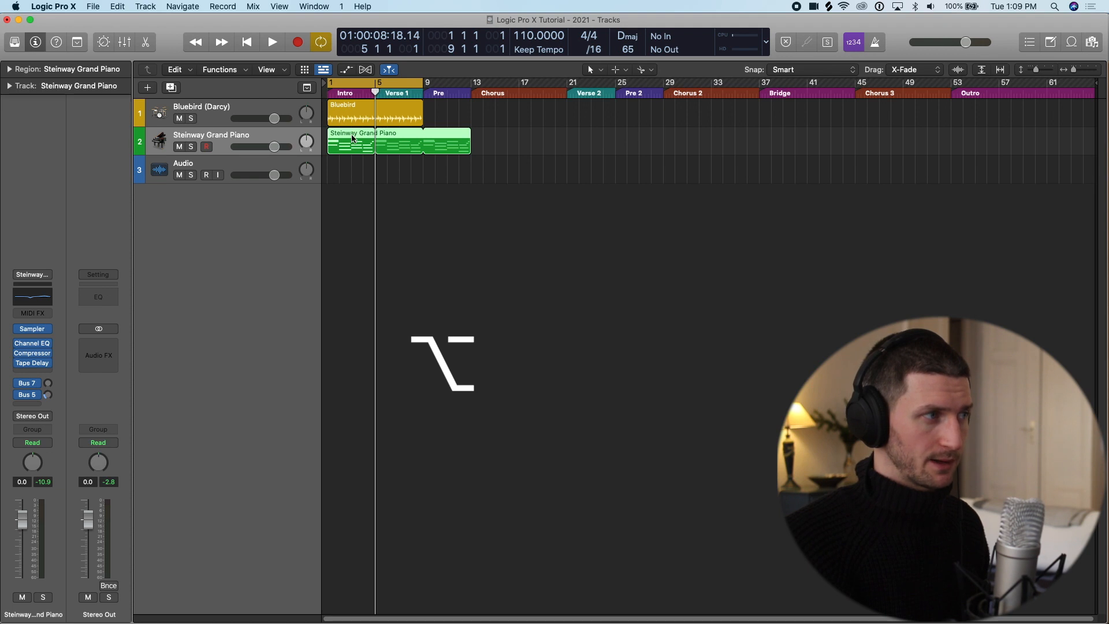
{"action": "left_click_drag", "start_coordinate": [353, 138], "coordinate": [590, 136]}
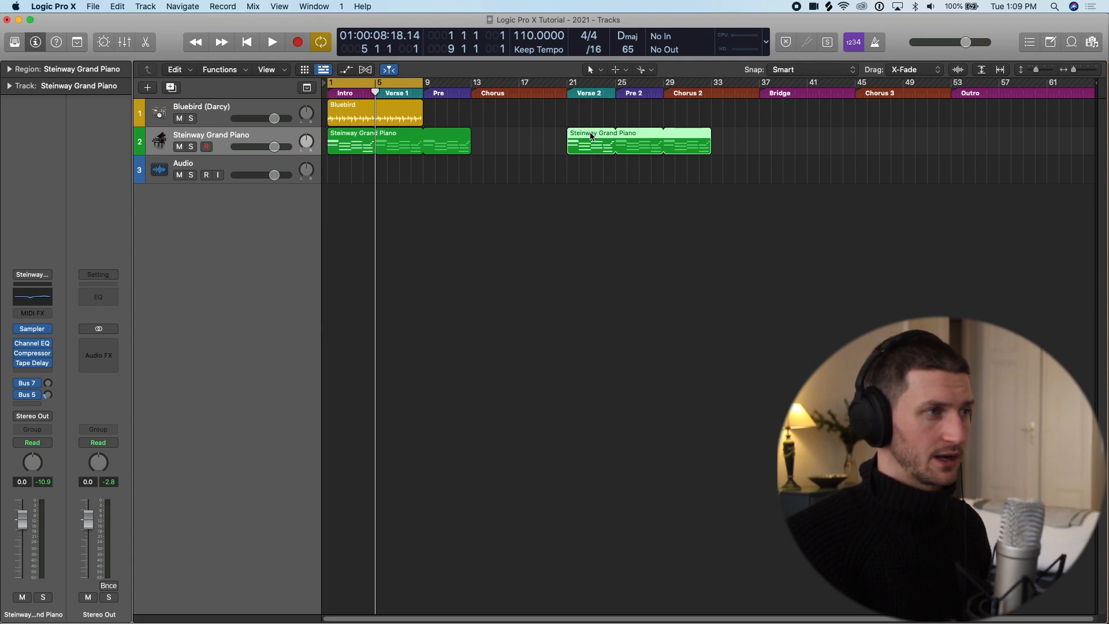
{"action": "left_click_drag", "start_coordinate": [710, 134], "coordinate": [663, 136]}
{"action": "left_click_drag", "start_coordinate": [575, 146], "coordinate": [963, 153]}
Turn off cycle mode and set the first Bluebird drummer region to a soft, simple performance without hi-hat.
{"action": "key", "text": "c"}
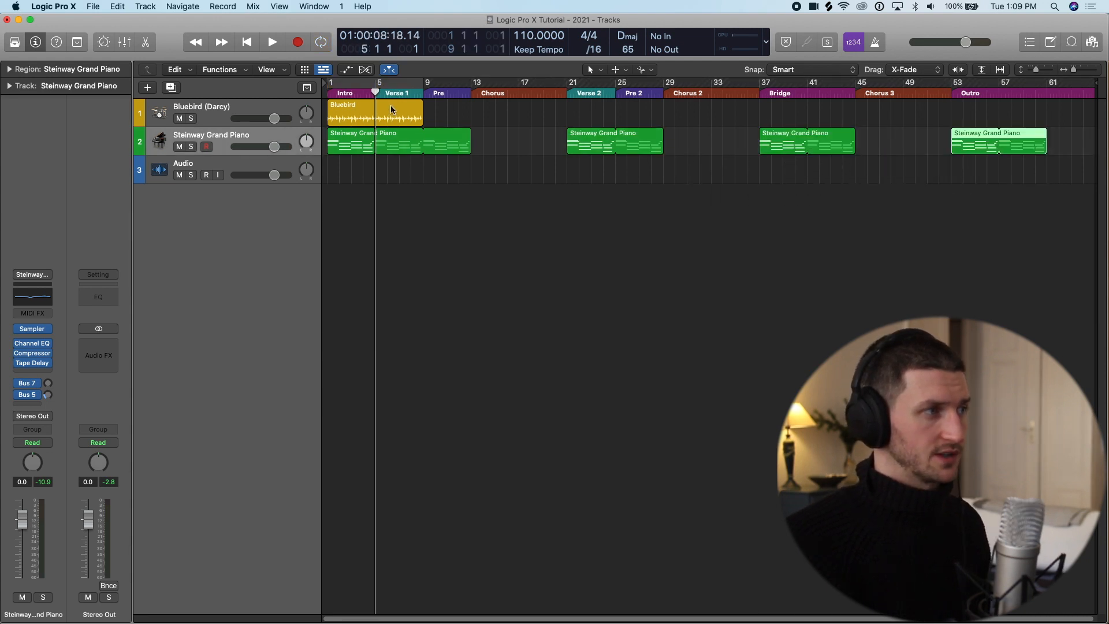
{"action": "left_click", "coordinate": [358, 105]}
{"action": "mouse_move", "coordinate": [345, 106]}
{"action": "left_mouse_down"}
{"action": "mouse_move", "coordinate": [686, 111]}
{"action": "mouse_move", "coordinate": [353, 112]}
{"action": "left_mouse_up"}
{"action": "double_click", "coordinate": [352, 112]}
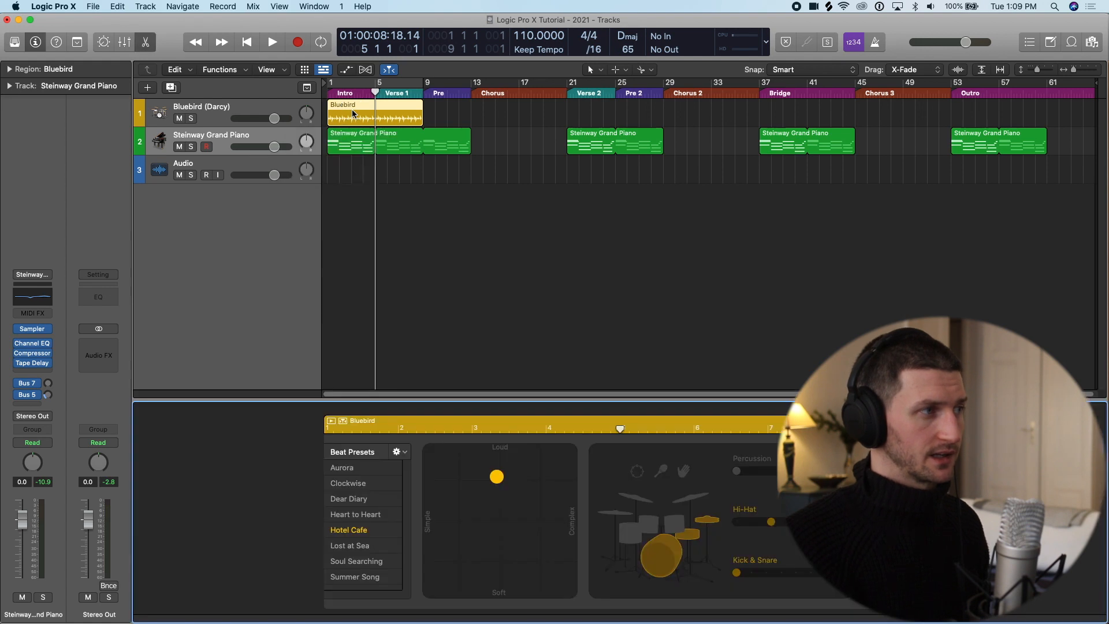
{"action": "left_click_drag", "start_coordinate": [496, 477], "coordinate": [440, 582]}
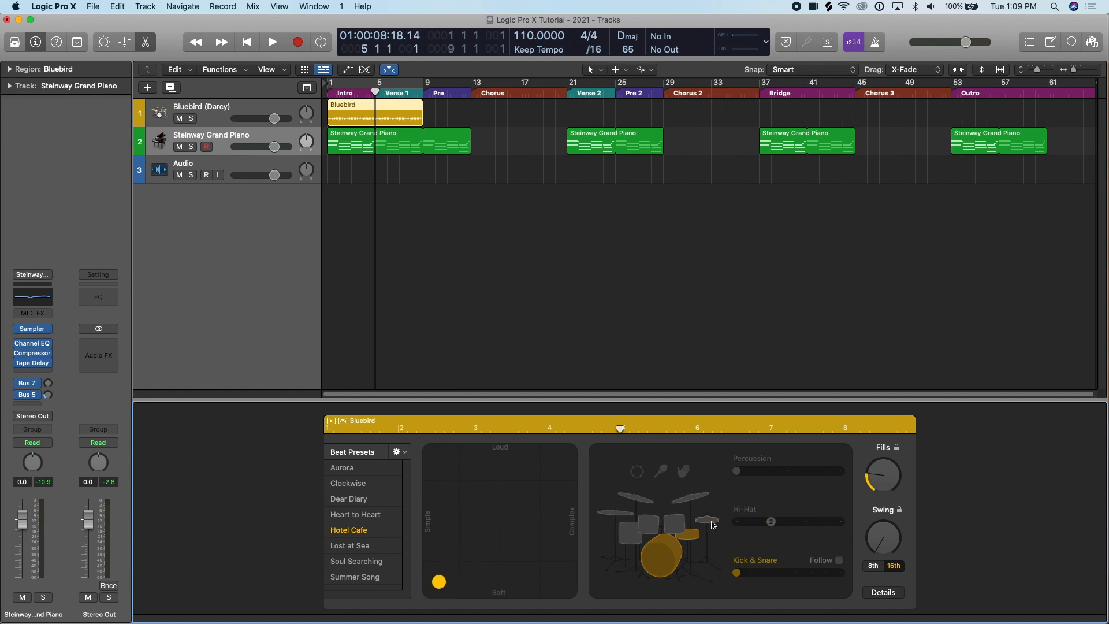
Copy the drummer region to the Chorus at bar 13 and make the copy's performance loud and complex.
{"action": "left_click_drag", "start_coordinate": [357, 106], "coordinate": [504, 114]}
{"action": "left_click_drag", "start_coordinate": [438, 582], "coordinate": [549, 464]}
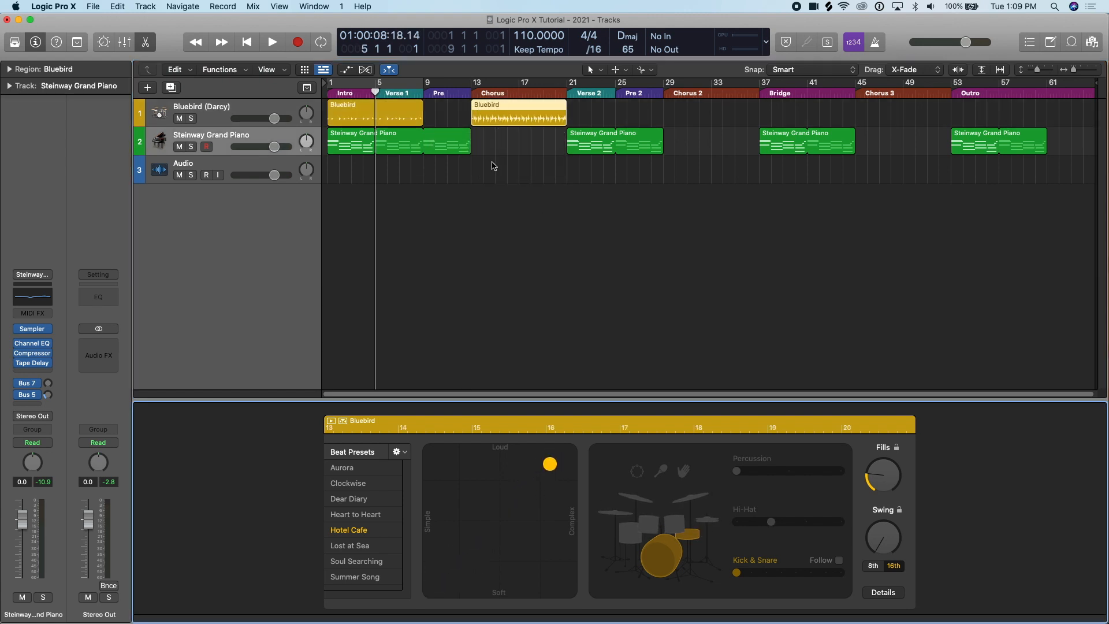
Copy the chorus drummer region to Chorus 2 and Chorus 3, making the last copy slightly more complex.
{"action": "left_click_drag", "start_coordinate": [490, 107], "coordinate": [678, 110]}
{"action": "left_click_drag", "start_coordinate": [678, 107], "coordinate": [870, 107]}
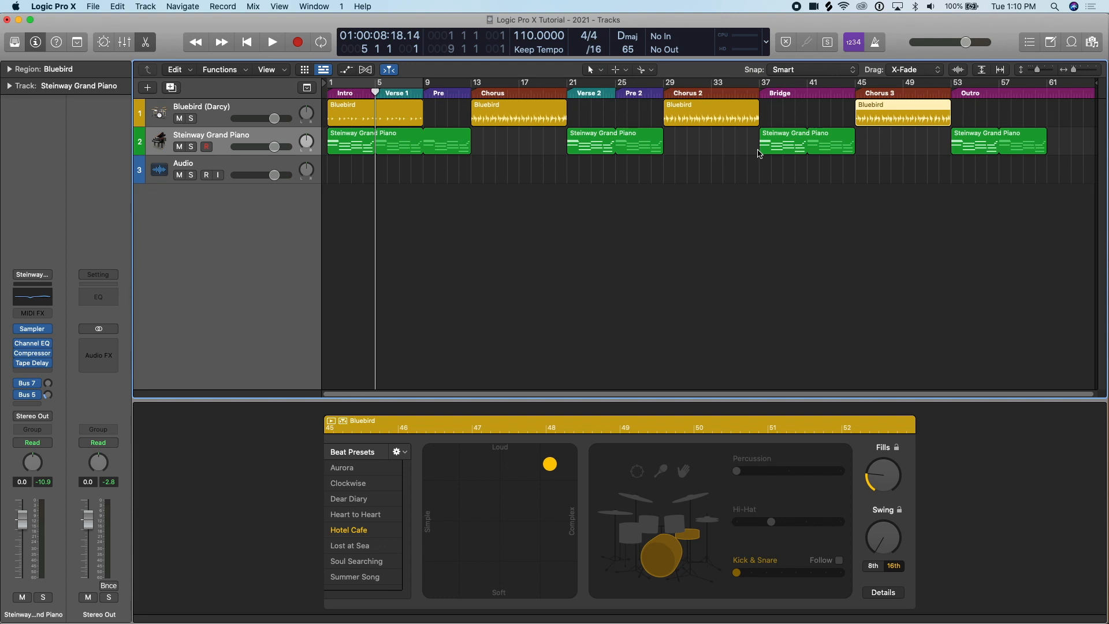
{"action": "left_click", "coordinate": [554, 464]}
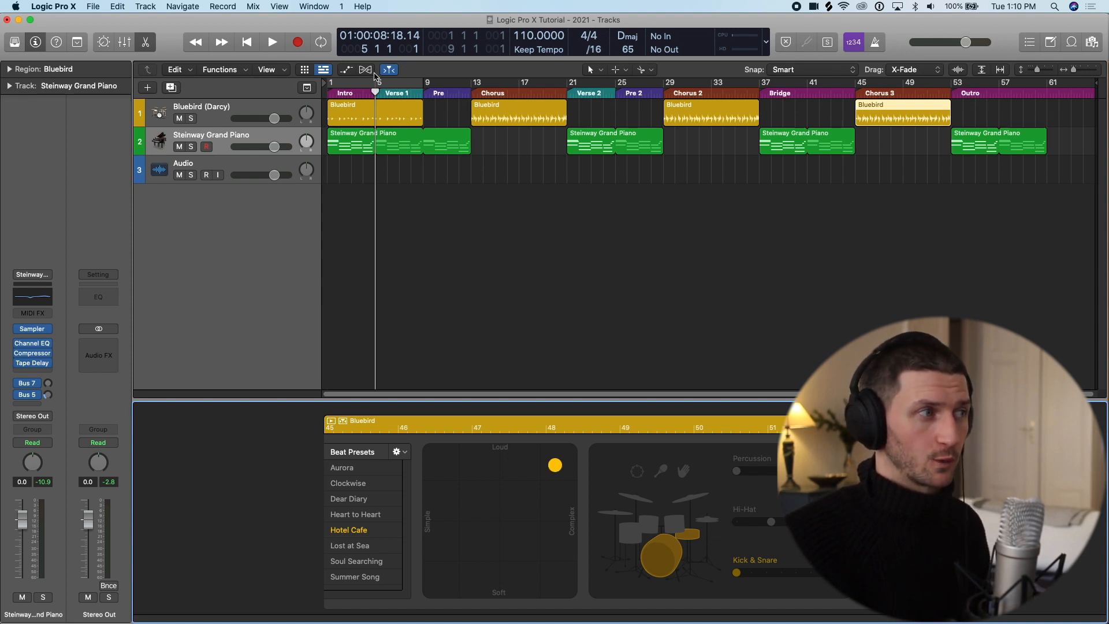
Place the playhead at bar 13 and record-enable the Steinway Grand Piano track.
{"action": "left_click_drag", "start_coordinate": [375, 91], "coordinate": [80, 90]}
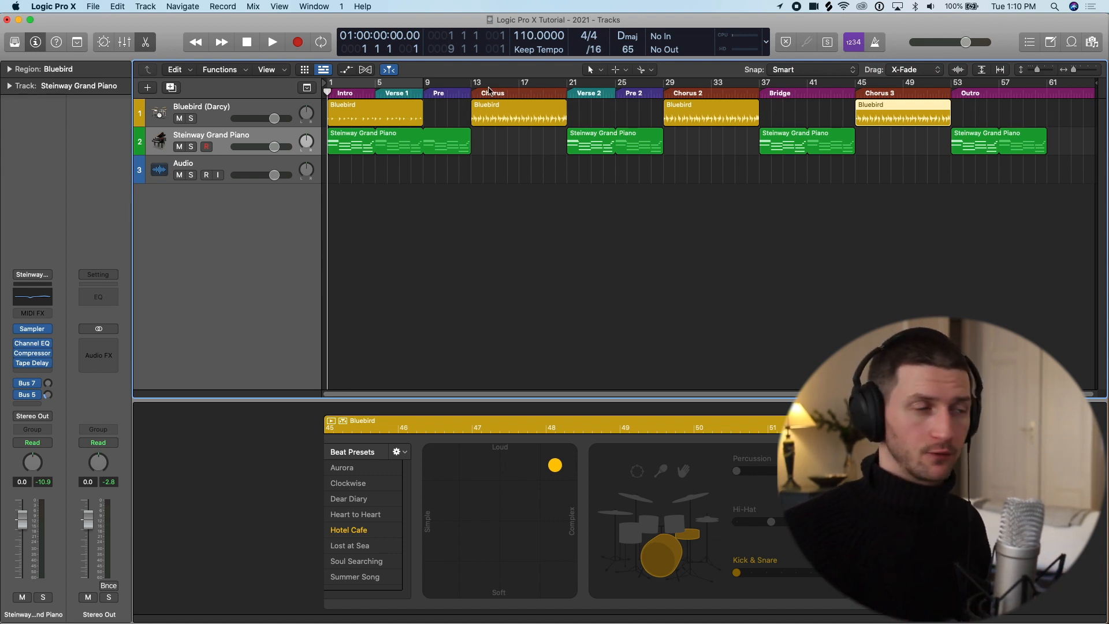
{"action": "left_click", "coordinate": [471, 91]}
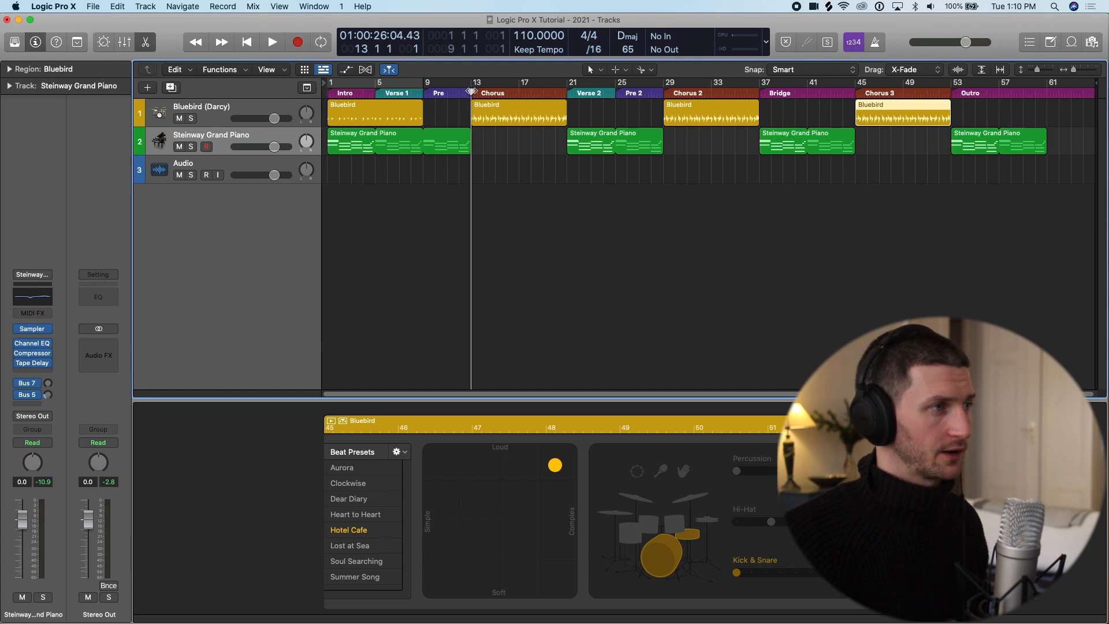
{"action": "left_click", "coordinate": [207, 147]}
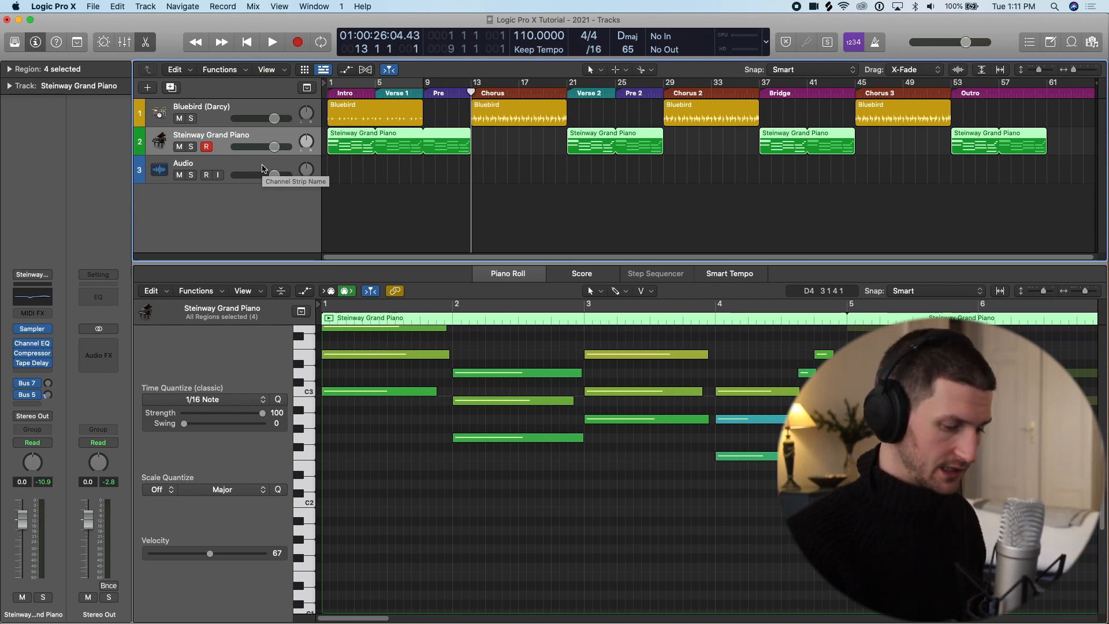
Record a piano part on the Steinway Grand Piano track across the Chorus, stopping just before bar 21.
{"action": "key", "text": "r"}
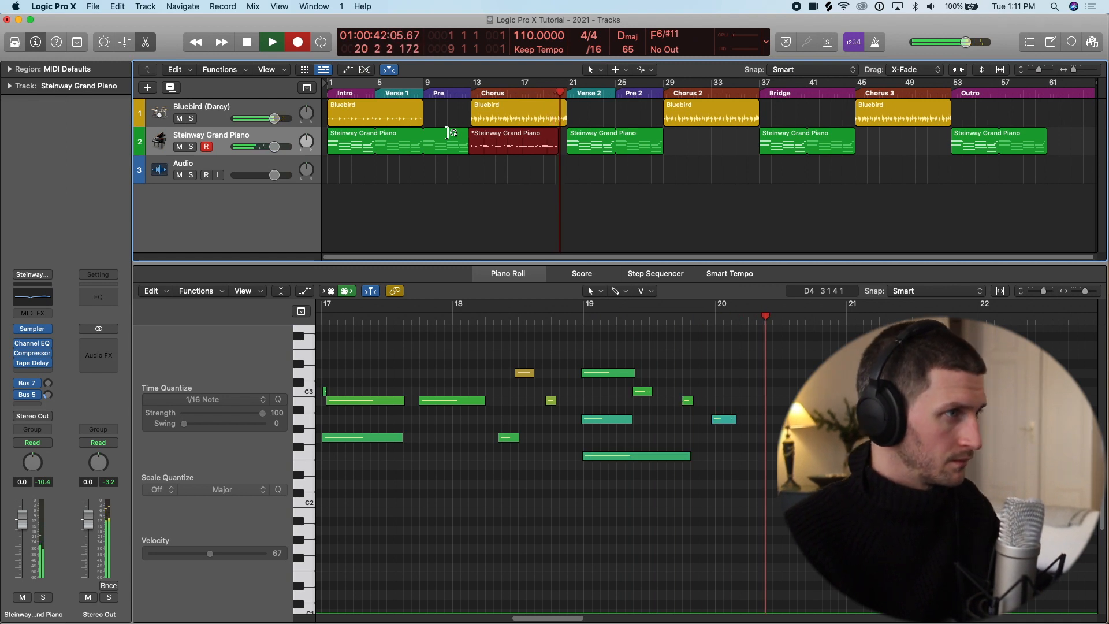
{"action": "key", "text": "space"}
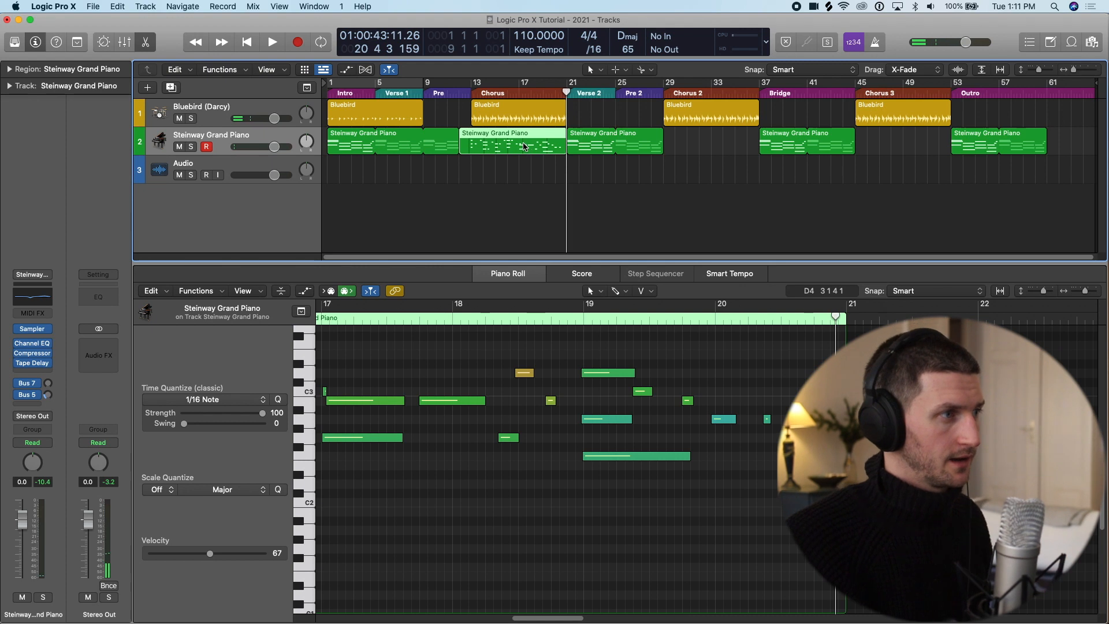
{"action": "key", "text": "e"}
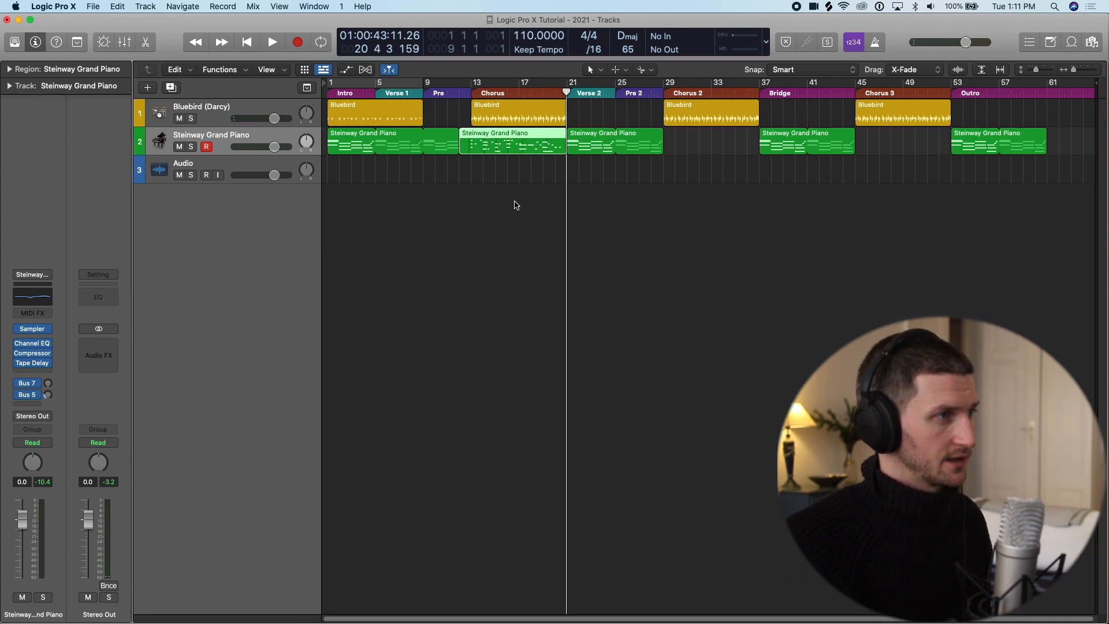
Open the recorded Chorus piano region in the Piano Roll and quantize all its notes to 1/16 Note.
{"action": "double_click", "coordinate": [497, 143]}
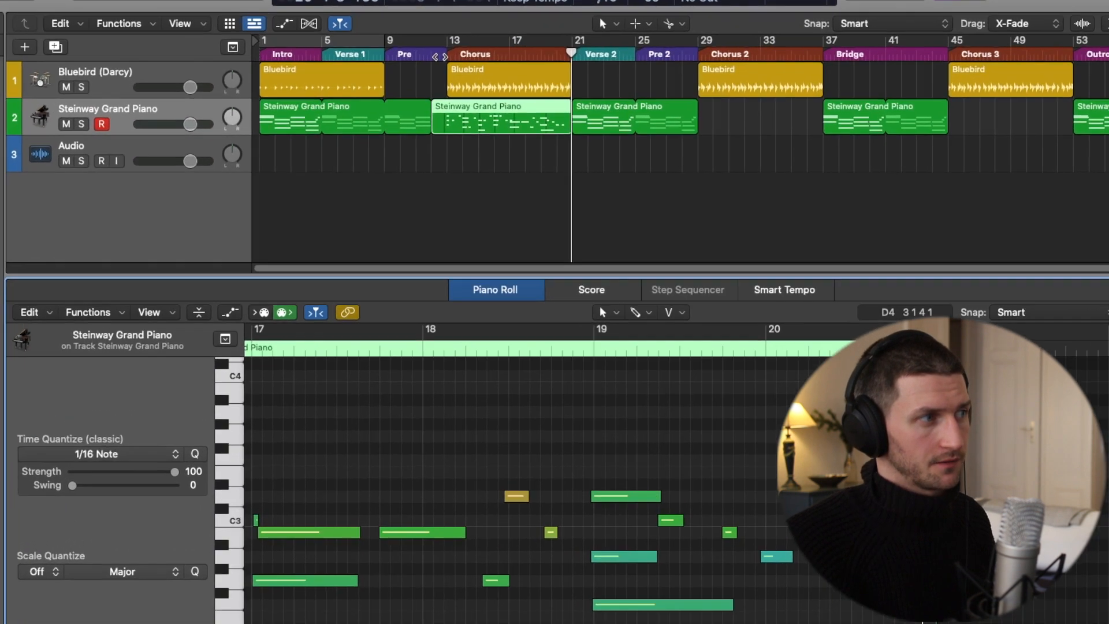
{"action": "left_click", "coordinate": [466, 95]}
{"action": "left_click_drag", "start_coordinate": [407, 24], "coordinate": [403, 50]}
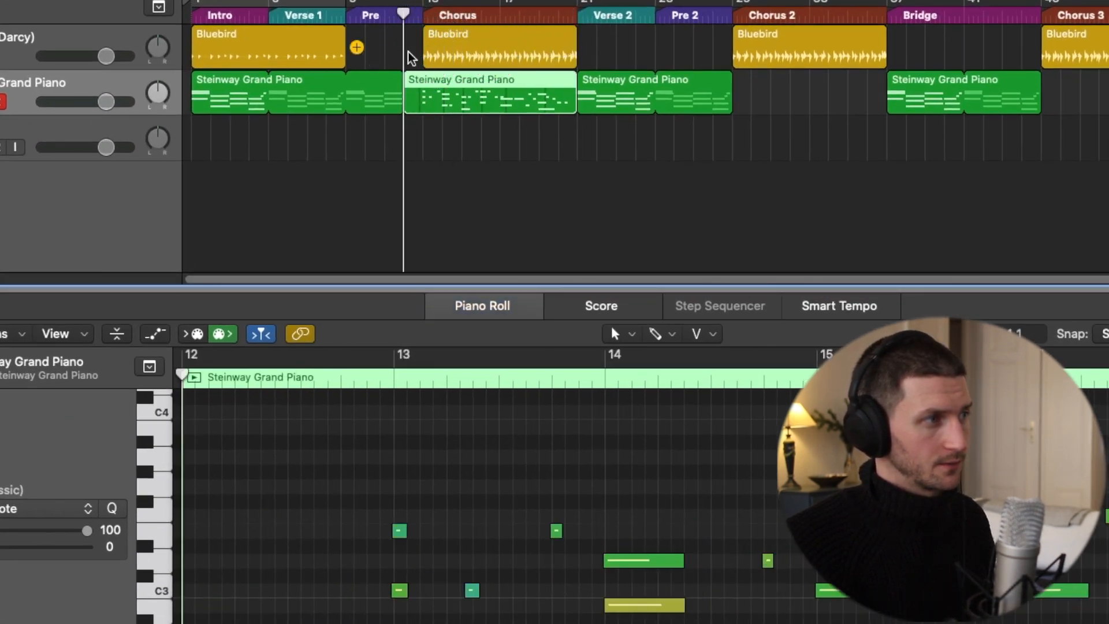
{"action": "left_click_drag", "start_coordinate": [566, 287], "coordinate": [540, 166]}
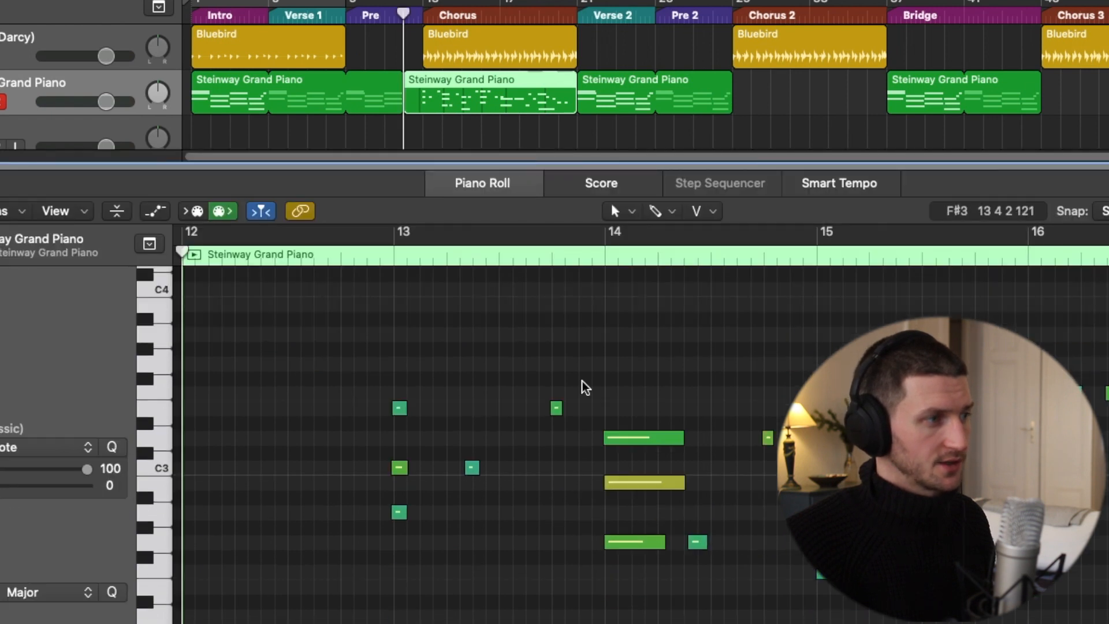
{"action": "scroll", "coordinate": [520, 382], "scroll_direction": "down", "scroll_amount": 5}
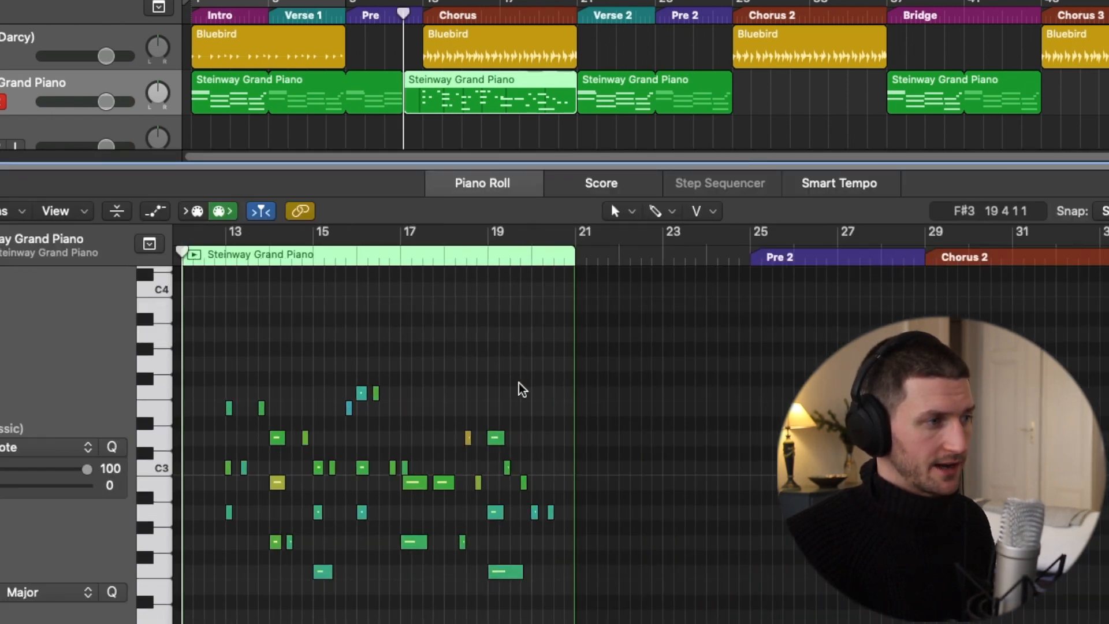
{"action": "scroll", "coordinate": [372, 367], "scroll_direction": "up", "scroll_amount": 5}
{"action": "scroll", "coordinate": [543, 422], "scroll_direction": "up", "scroll_amount": 1}
{"action": "scroll", "coordinate": [543, 427], "scroll_direction": "down", "scroll_amount": 3}
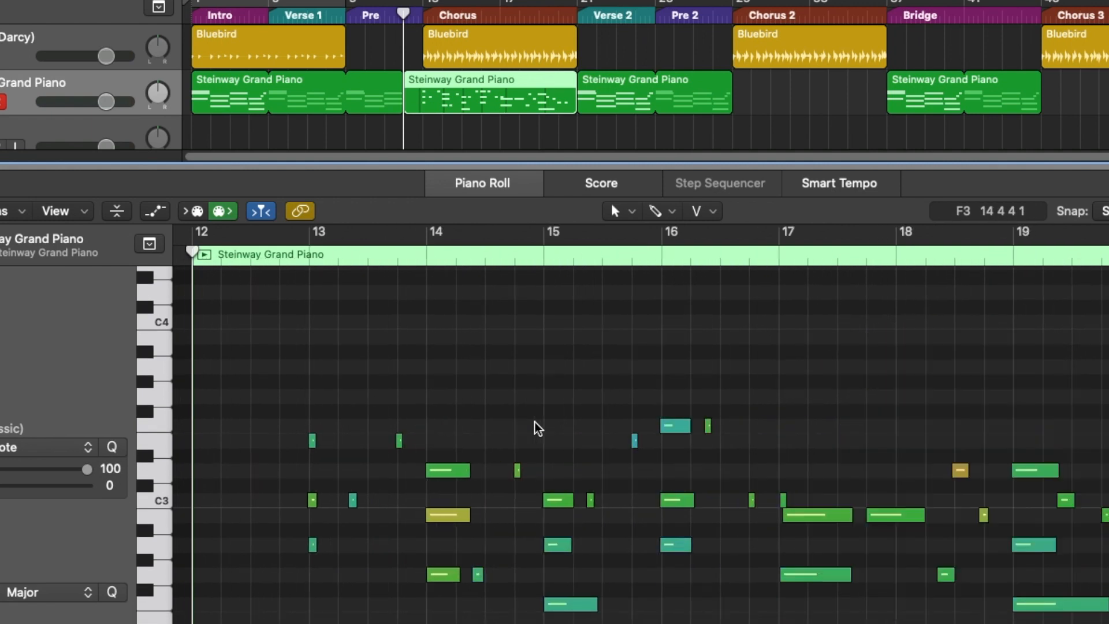
{"action": "scroll", "coordinate": [451, 431], "scroll_direction": "down", "scroll_amount": 3}
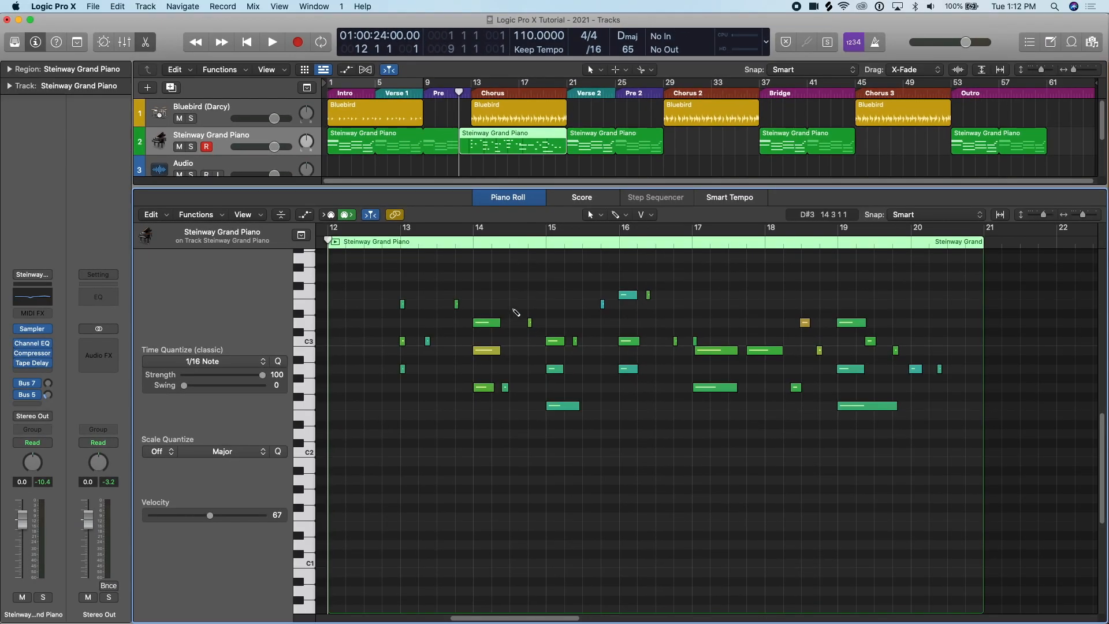
{"action": "key", "text": "super+a"}
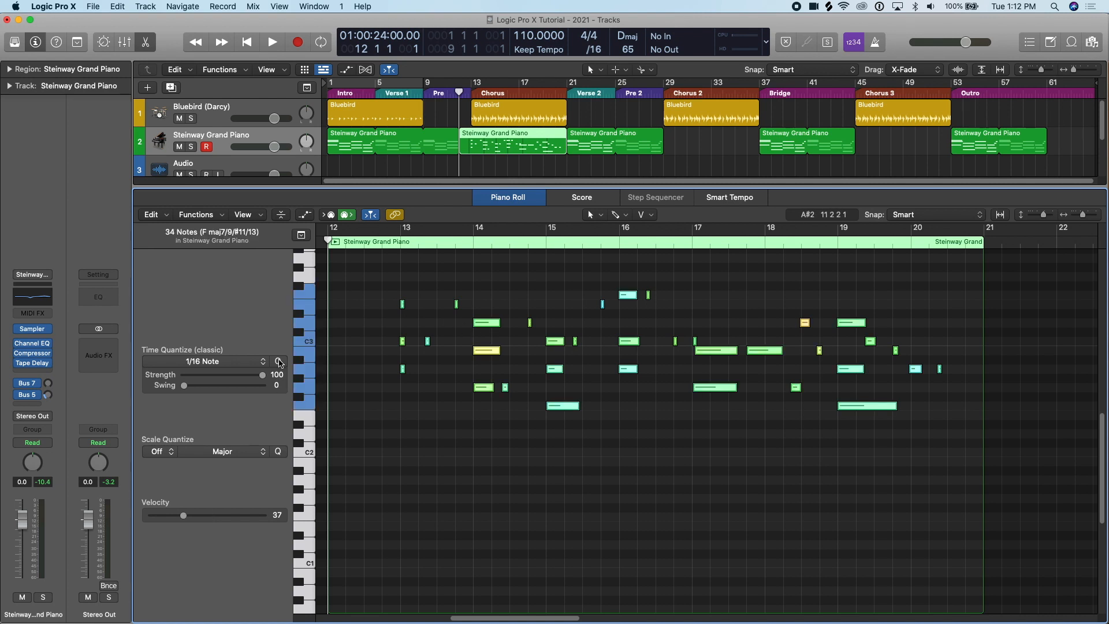
{"action": "left_click", "coordinate": [278, 362]}
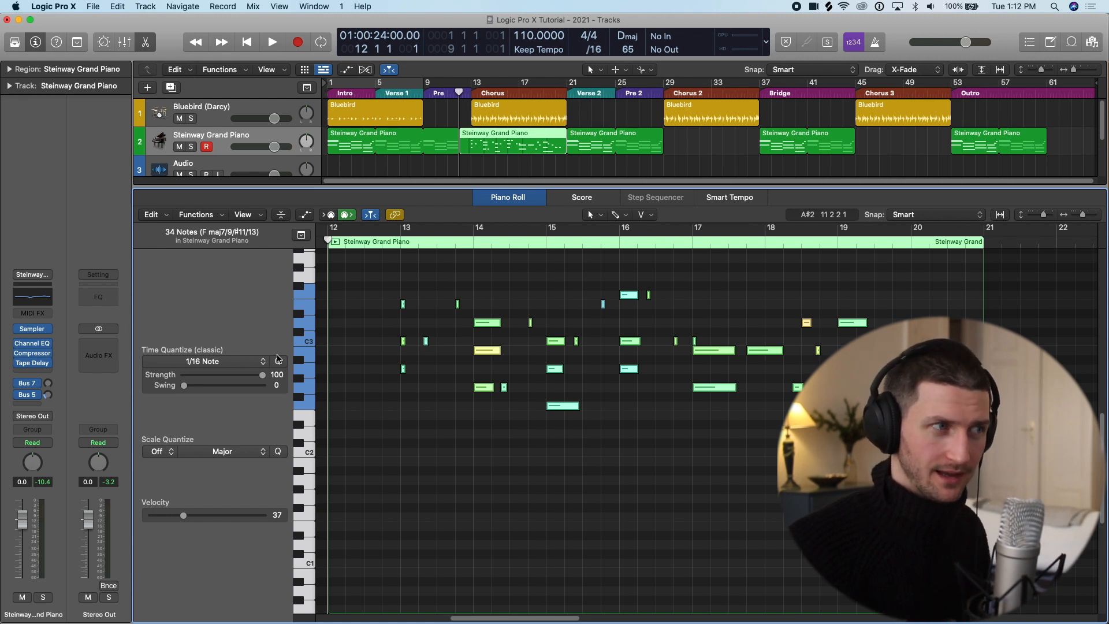
Delete the stray short note just before bar 16 from the Chorus piano region.
{"action": "scroll", "coordinate": [619, 302], "scroll_direction": "up", "scroll_amount": 2}
{"action": "left_click", "coordinate": [623, 302]}
{"action": "key", "text": "Delete"}
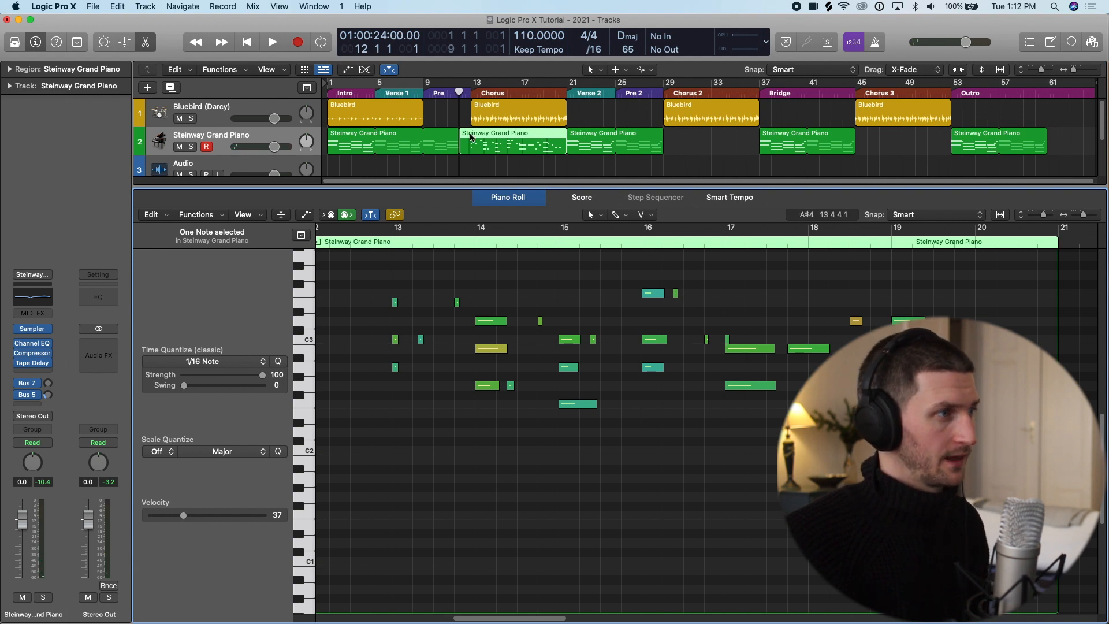
Split the Chorus piano region at bar 13 and remove the piece before it, extending the Pre piano region to bar 13.
{"action": "scroll", "coordinate": [489, 129], "scroll_direction": "up", "scroll_amount": 3}
{"action": "scroll", "coordinate": [518, 106], "scroll_direction": "up", "scroll_amount": 2}
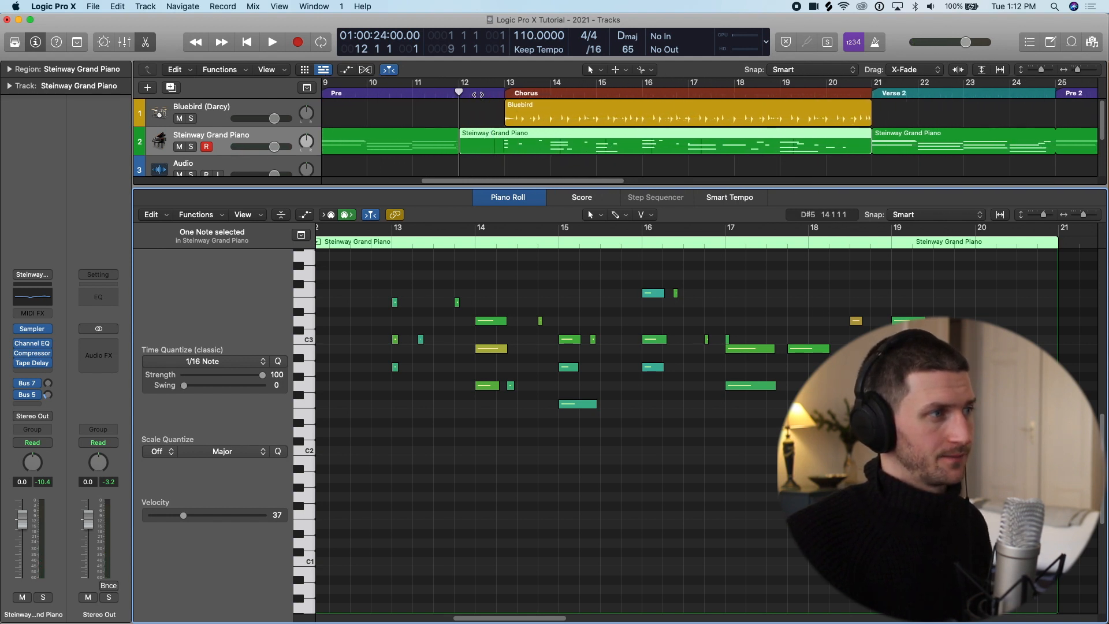
{"action": "left_click_drag", "start_coordinate": [475, 94], "coordinate": [502, 93]}
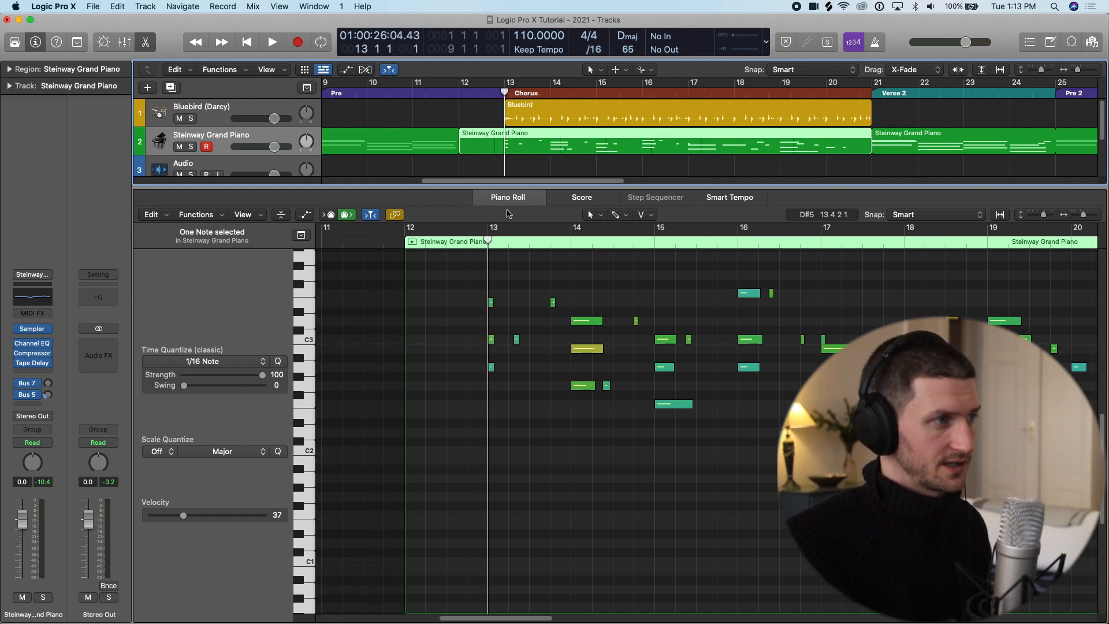
{"action": "key", "text": "e"}
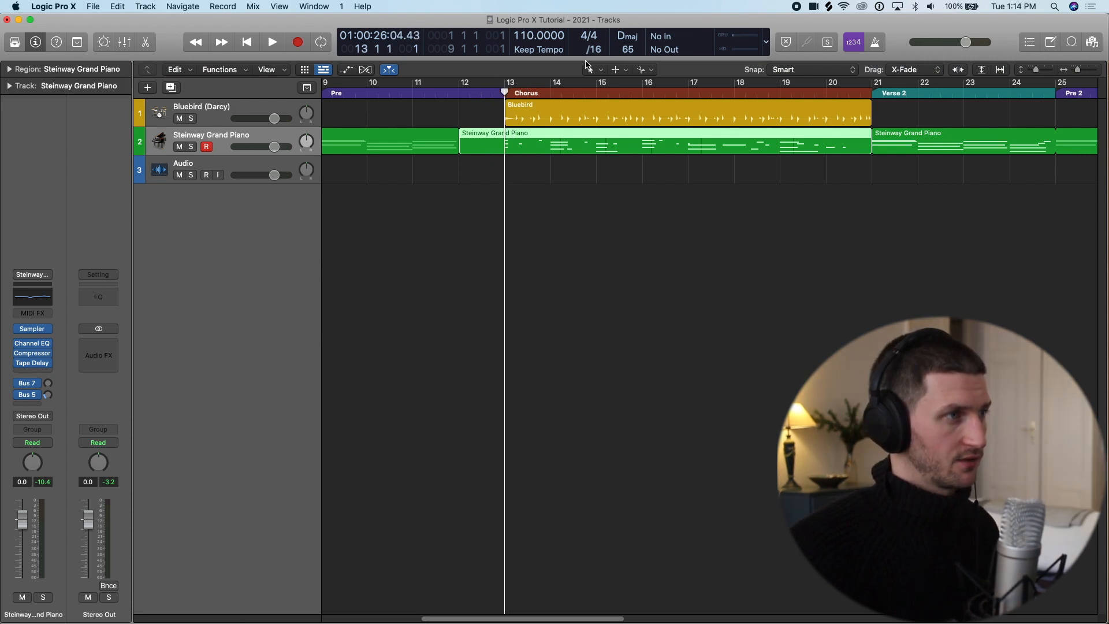
{"action": "left_click", "coordinate": [618, 65]}
{"action": "left_click", "coordinate": [670, 70]}
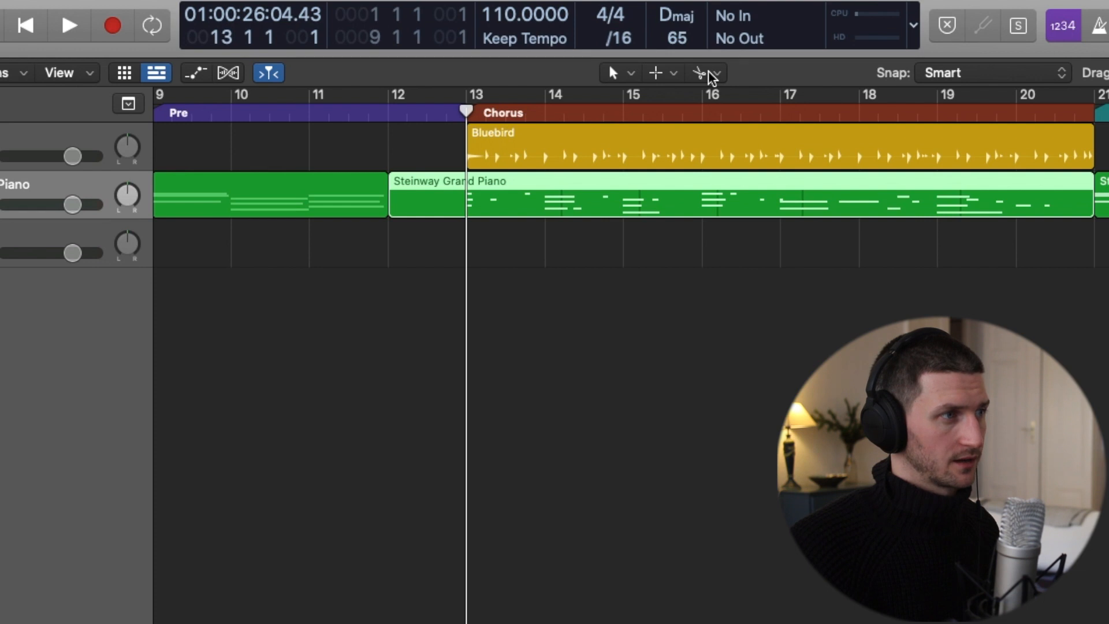
{"action": "right_click", "coordinate": [468, 199]}
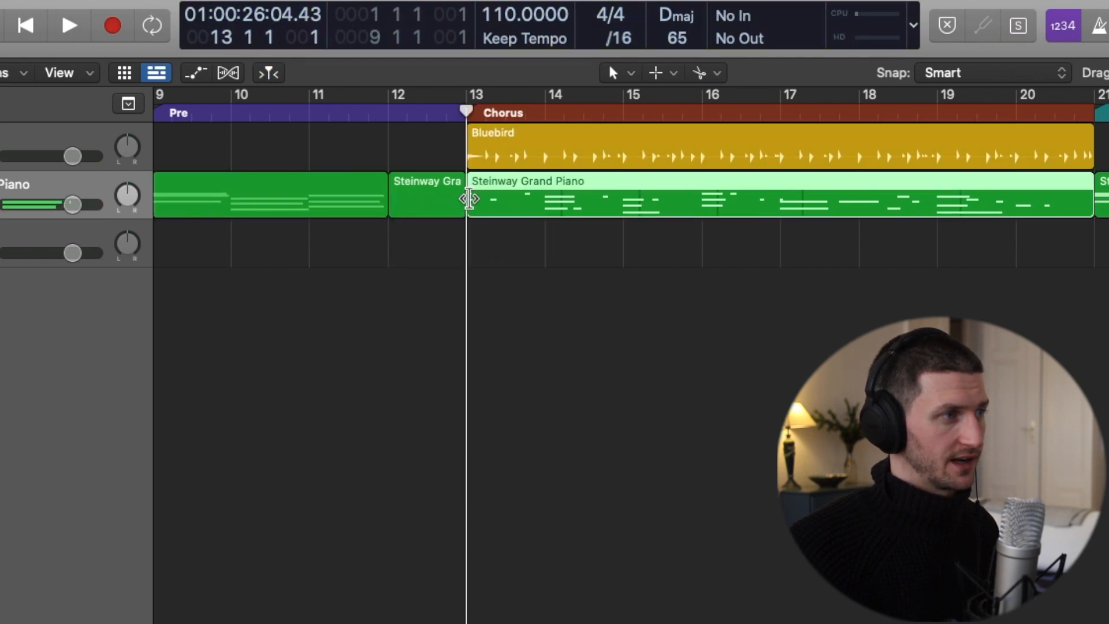
{"action": "key", "text": "super+z"}
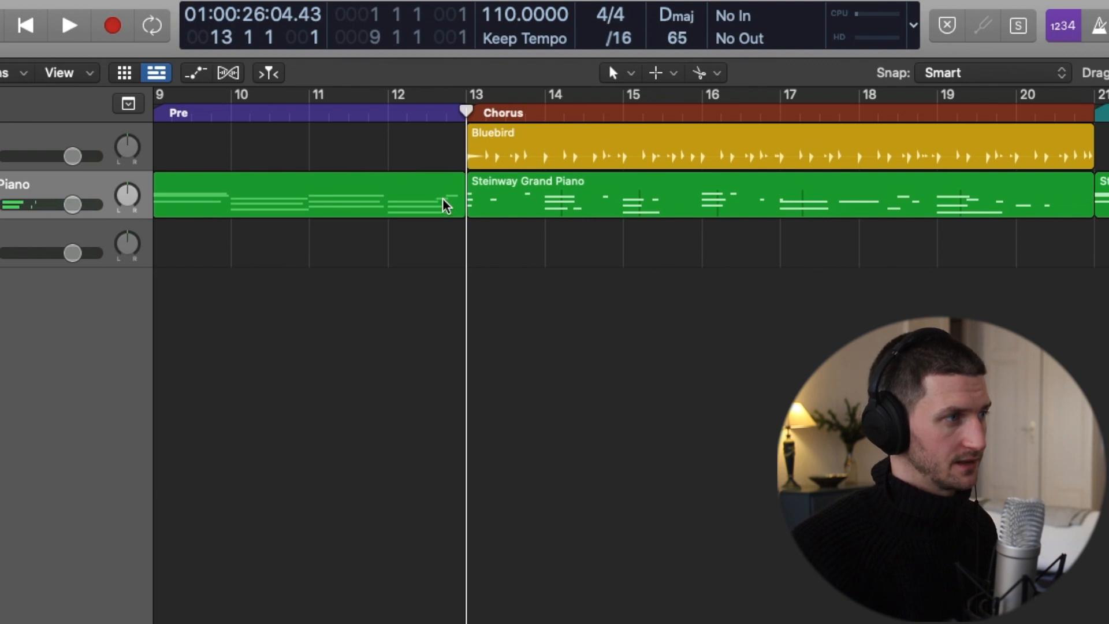
{"action": "left_click_drag", "start_coordinate": [465, 116], "coordinate": [401, 116]}
{"action": "key", "text": "super+Left"}
{"action": "key", "text": "super+Left"}
{"action": "key", "text": "super+Left"}
{"action": "key", "text": "super+Left"}
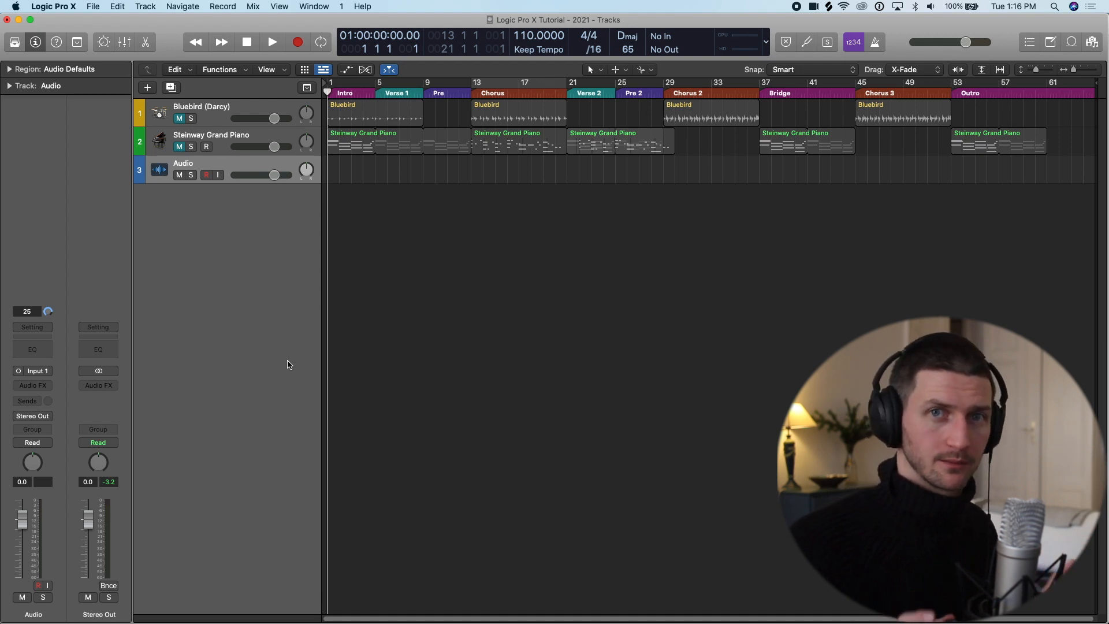
Give the Audio track a vocalist icon and rename it Vocal Track.
{"action": "left_click", "coordinate": [159, 170]}
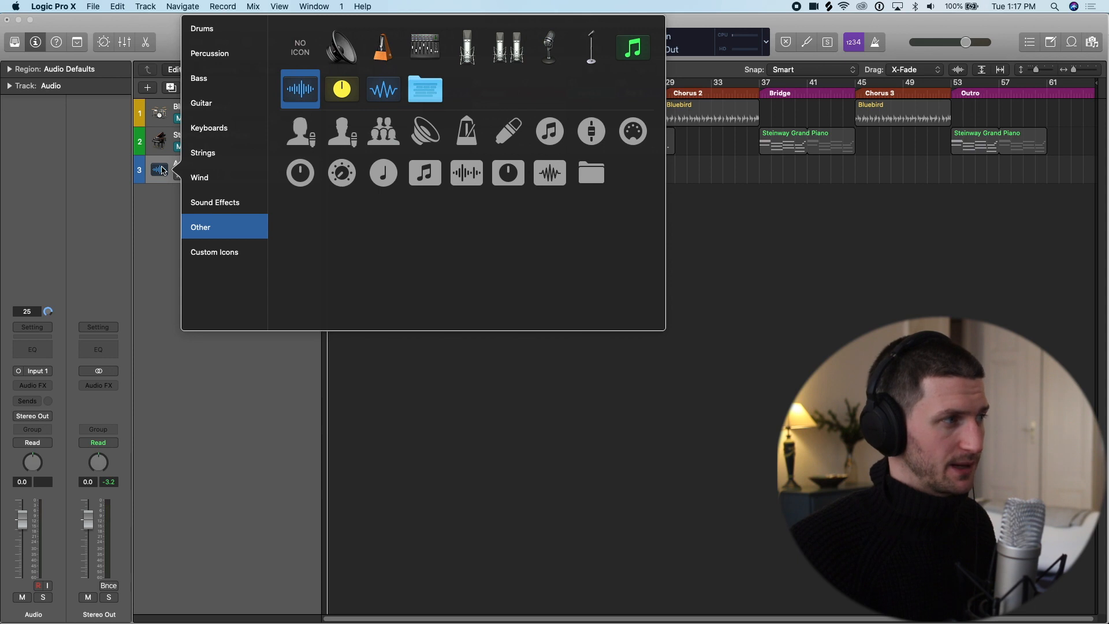
{"action": "left_click", "coordinate": [337, 137]}
{"action": "double_click", "coordinate": [215, 162]}
{"action": "type", "text": "Vocal Track"}
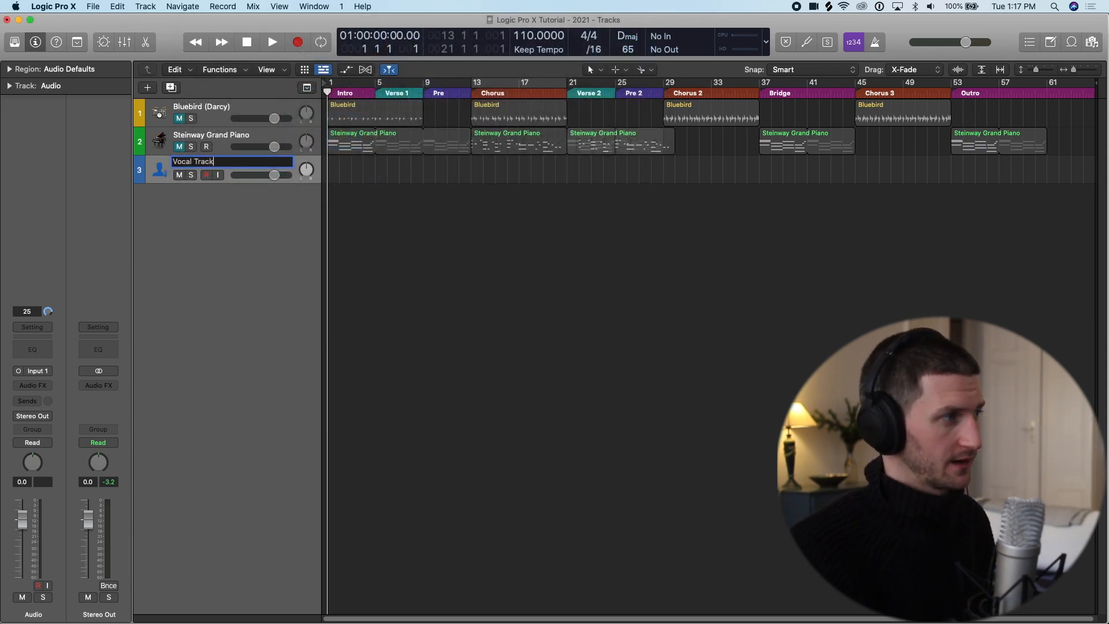
{"action": "key", "text": "Return"}
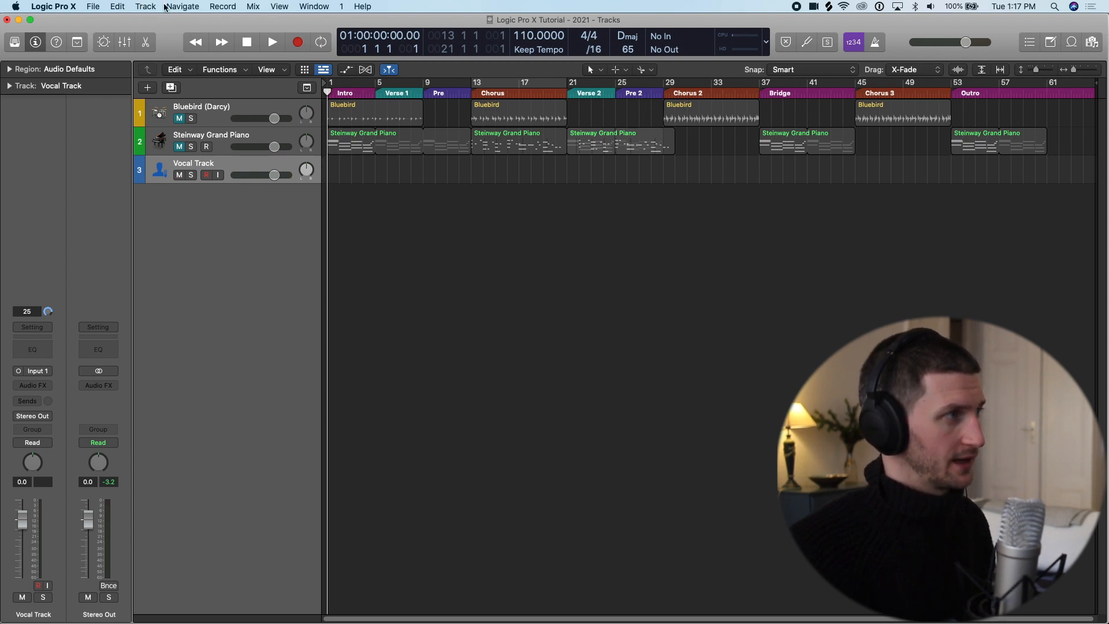
Add nine audio tracks below Vocal Track and turn off input monitoring on all of them.
{"action": "left_click", "coordinate": [145, 4]}
{"action": "left_click", "coordinate": [165, 33]}
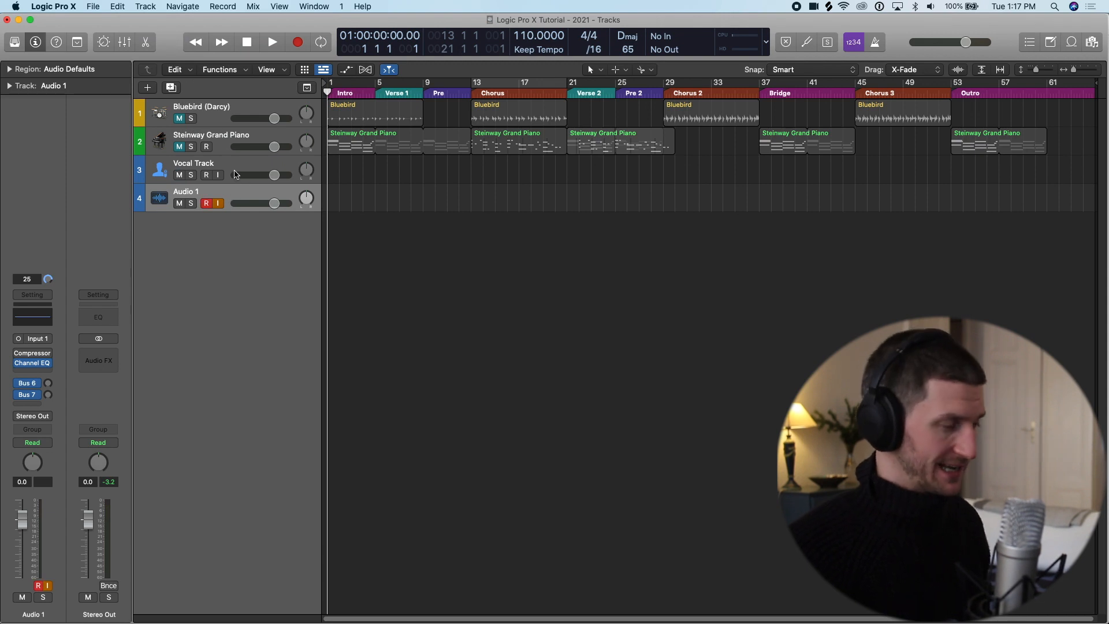
{"action": "key", "text": "alt+super+a"}
{"action": "key", "text": "alt+super+a"}
{"action": "key", "text": "e"}
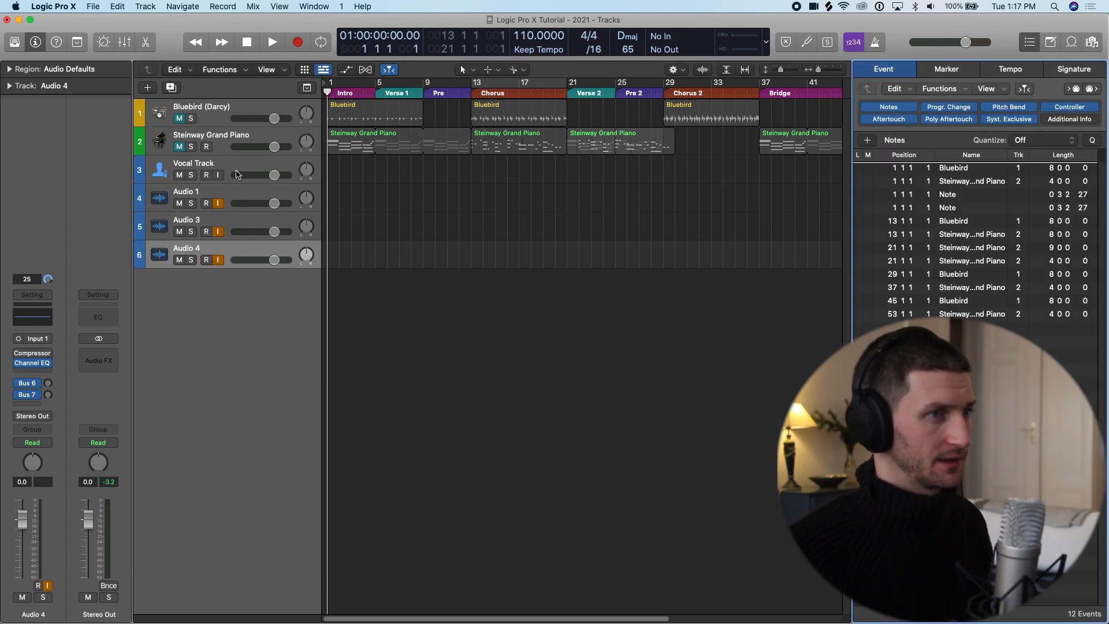
{"action": "key", "text": "alt+super+a"}
{"action": "key", "text": "alt+super+a"}
{"action": "key", "text": "alt+super+a"}
{"action": "key", "text": "alt+super+a"}
{"action": "key", "text": "alt+super+a"}
{"action": "key", "text": "alt+super+a"}
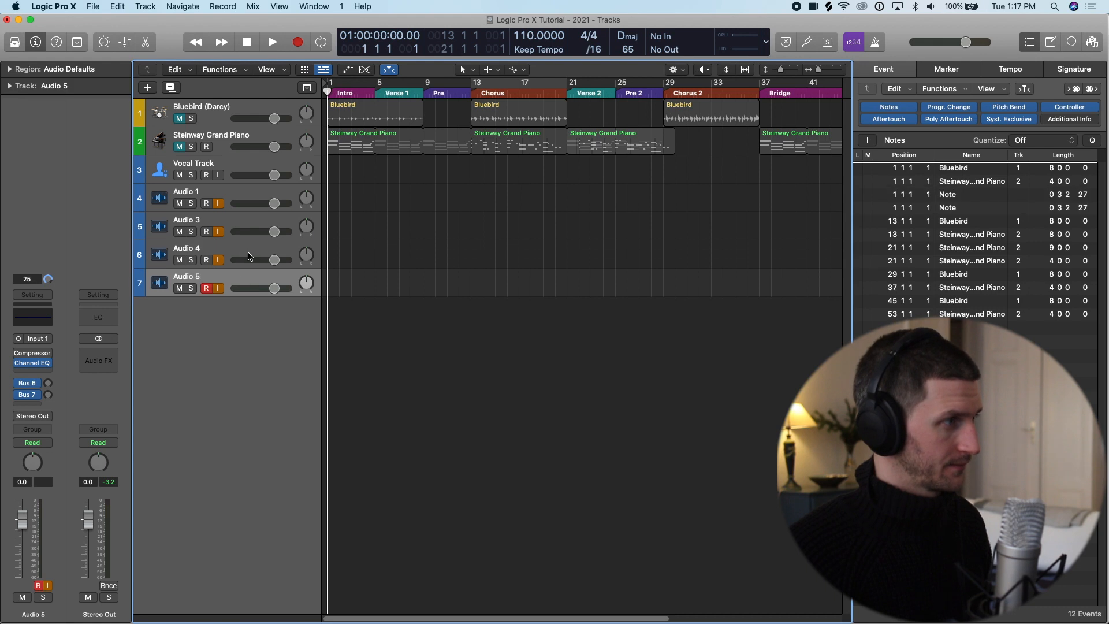
{"action": "left_click", "coordinate": [1029, 42]}
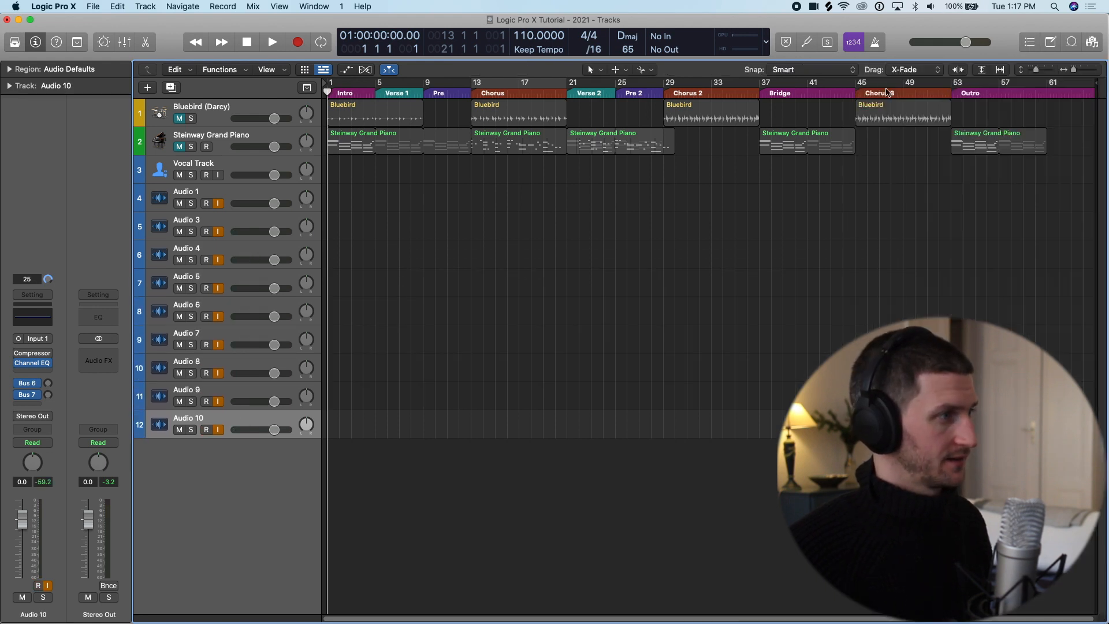
{"action": "left_click_drag", "start_coordinate": [218, 203], "coordinate": [212, 411]}
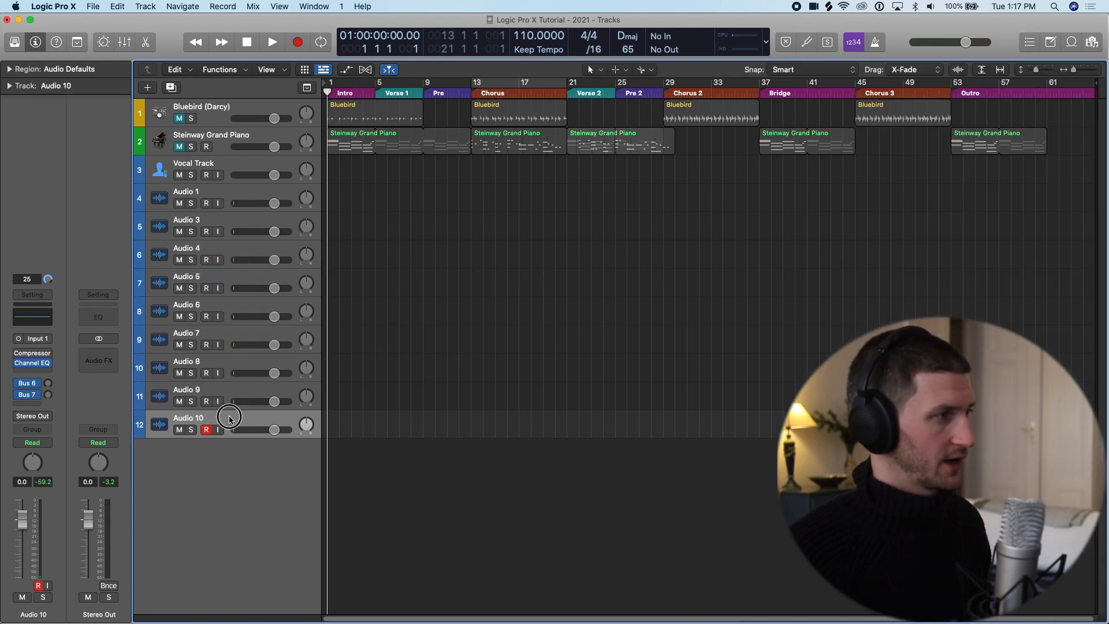
{"action": "left_click", "coordinate": [256, 249]}
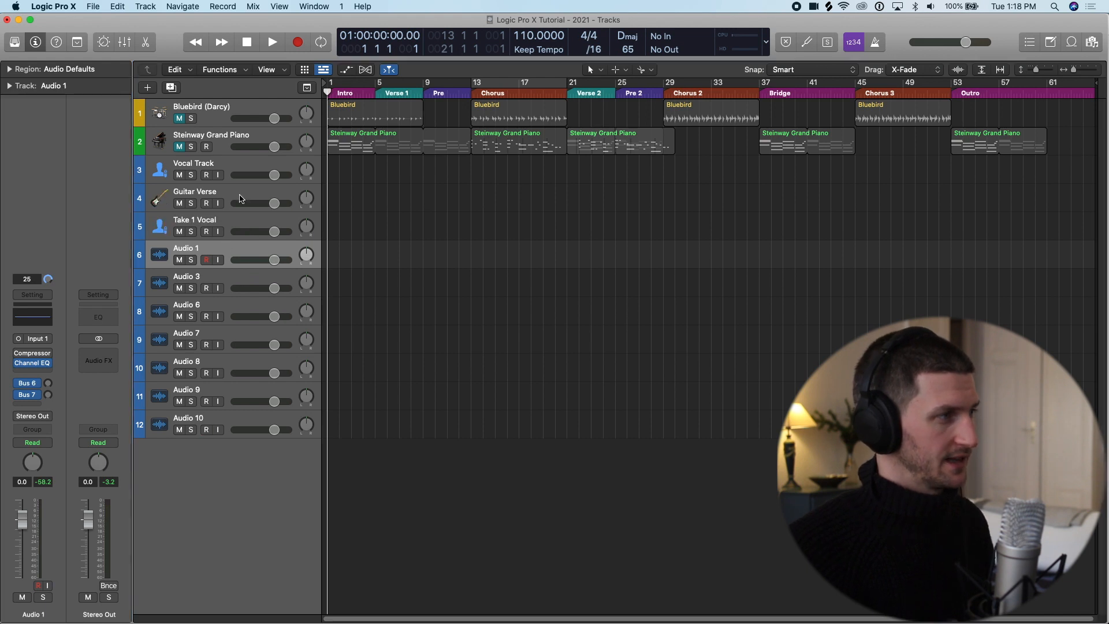
Record a short audio take on the Guitar Verse track in the Intro section.
{"action": "left_click", "coordinate": [332, 185]}
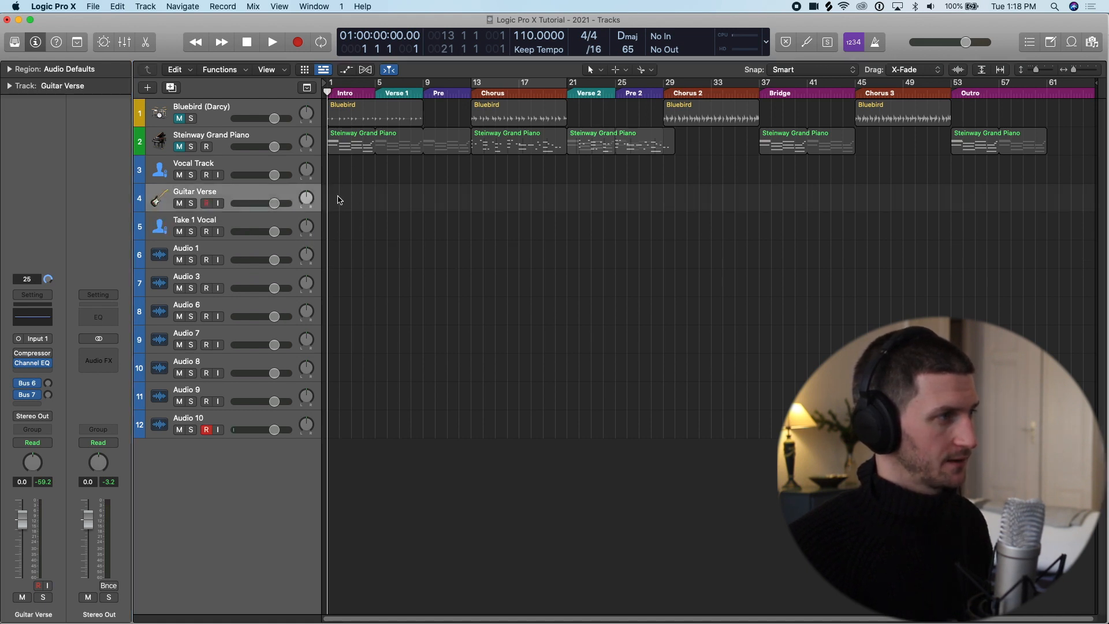
{"action": "key", "text": "r"}
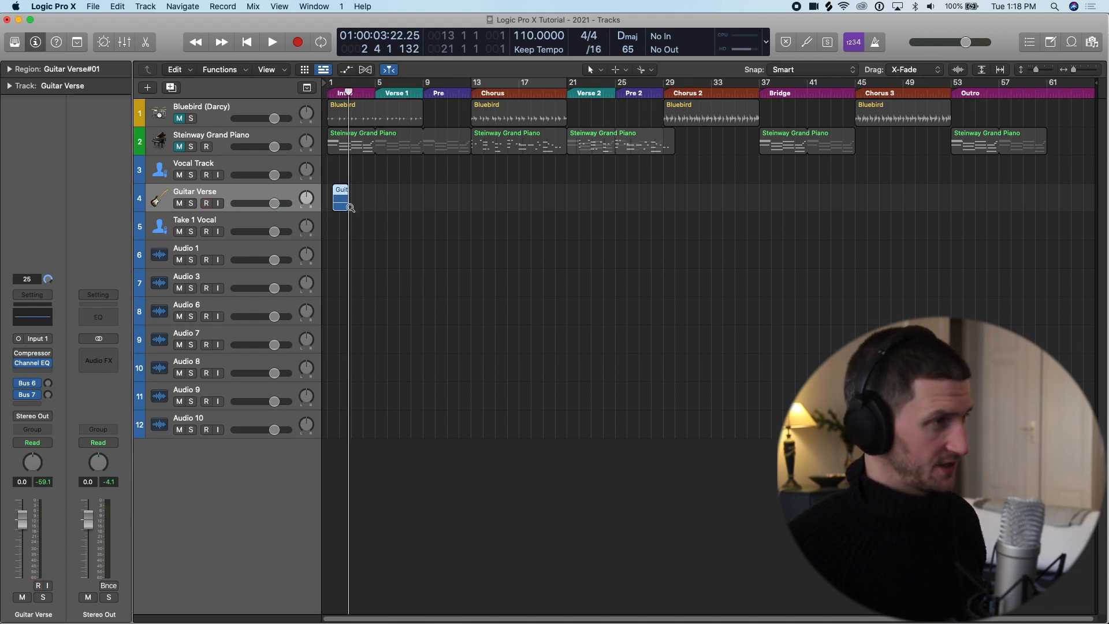
Color the recorded Guitar Verse region red and move it to start at bar 1.
{"action": "key", "text": "alt+c"}
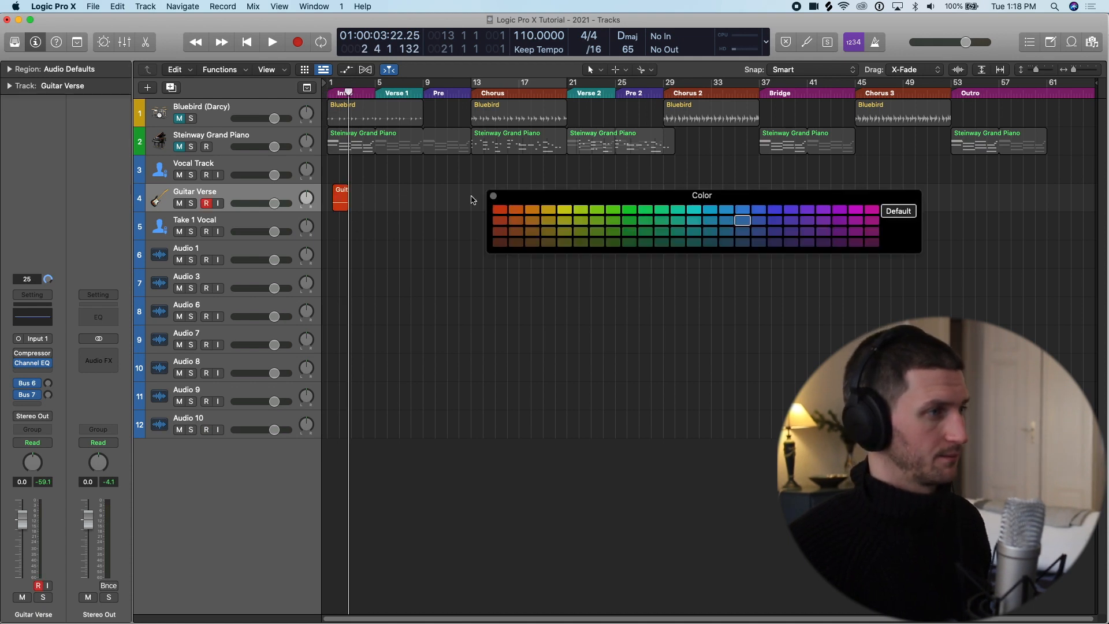
{"action": "left_click", "coordinate": [493, 197]}
{"action": "left_click_drag", "start_coordinate": [375, 197], "coordinate": [354, 198]}
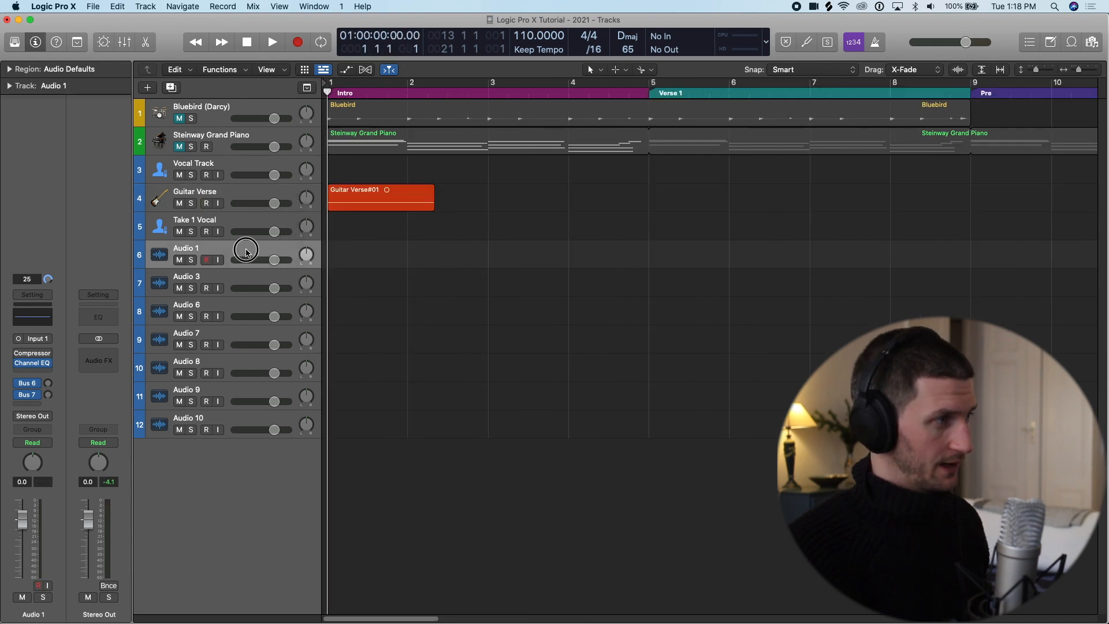
Rename the Audio 1 track Guitar Chorus.
{"action": "double_click", "coordinate": [246, 249]}
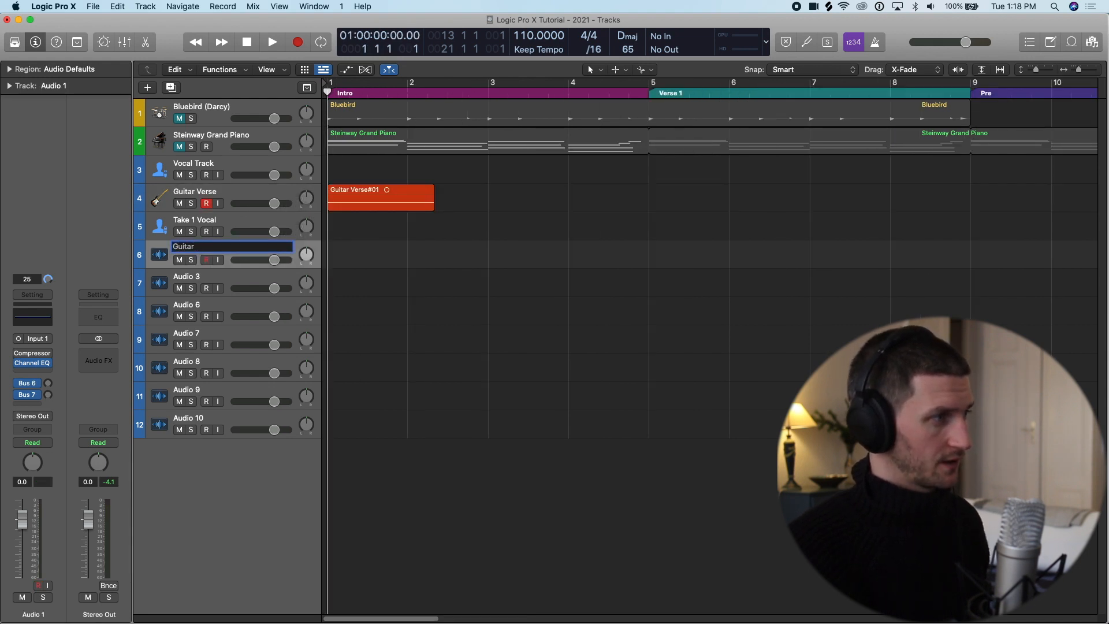
{"action": "type", "text": "Guitar Chor"}
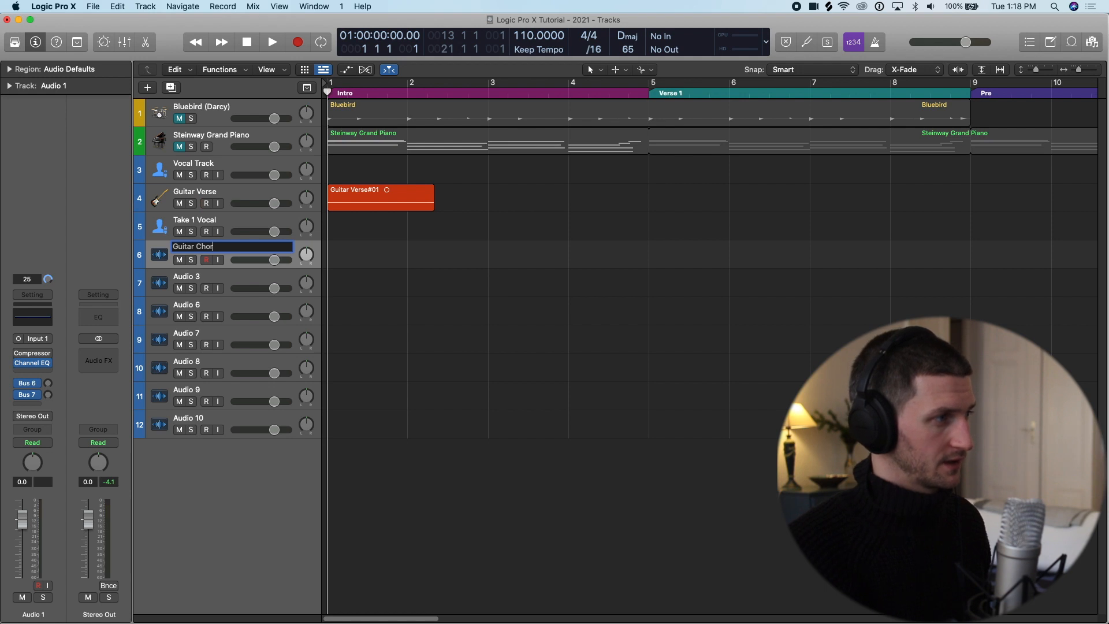
{"action": "type", "text": "us"}
{"action": "key", "text": "Return"}
Rename the Audio 3 track Guitar Bridge.
{"action": "double_click", "coordinate": [248, 284]}
{"action": "type", "text": "Guitar B"}
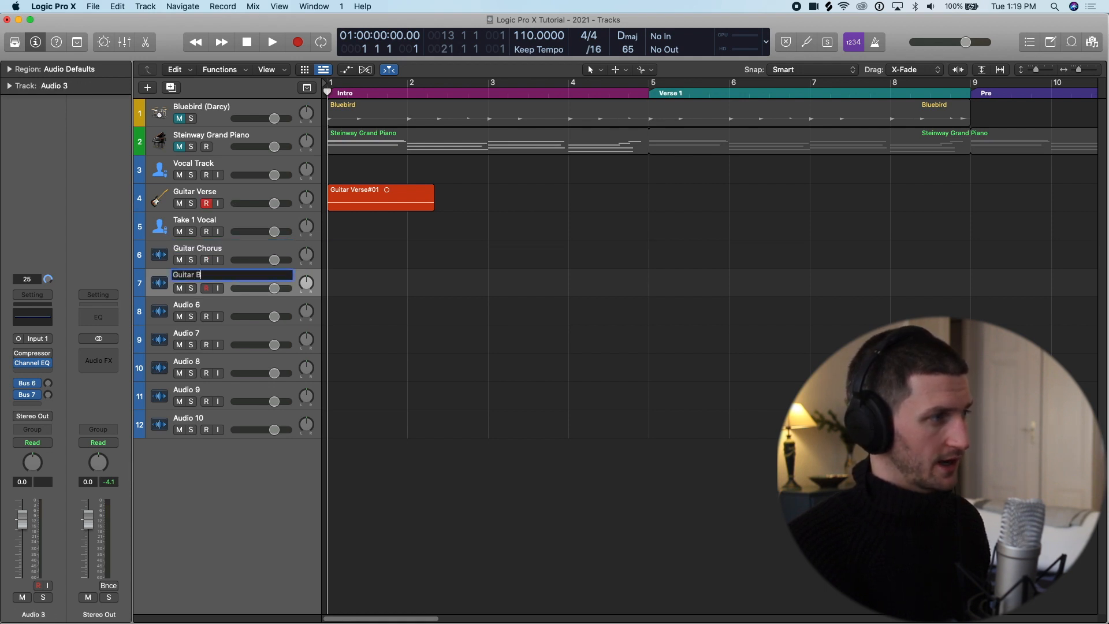
{"action": "key", "text": "BackSpace"}
{"action": "key", "text": "BackSpace"}
{"action": "key", "text": "BackSpace"}
{"action": "type", "text": "idg"}
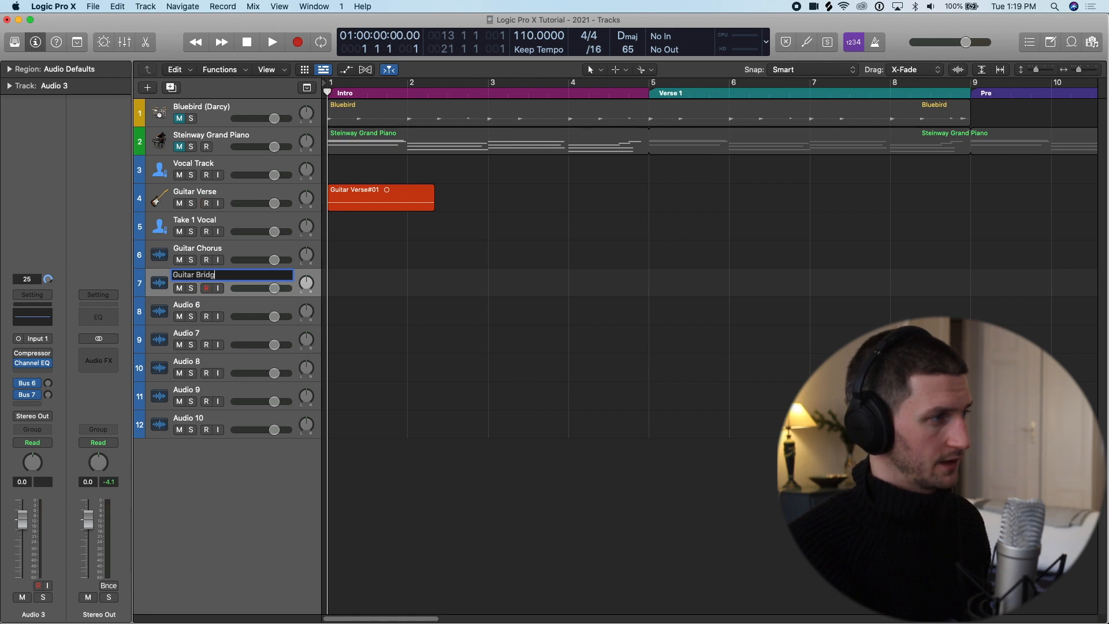
{"action": "type", "text": "e"}
{"action": "key", "text": "Return"}
Rename the Audio 6 track Lead Guitar.
{"action": "double_click", "coordinate": [237, 306]}
{"action": "type", "text": "L"}
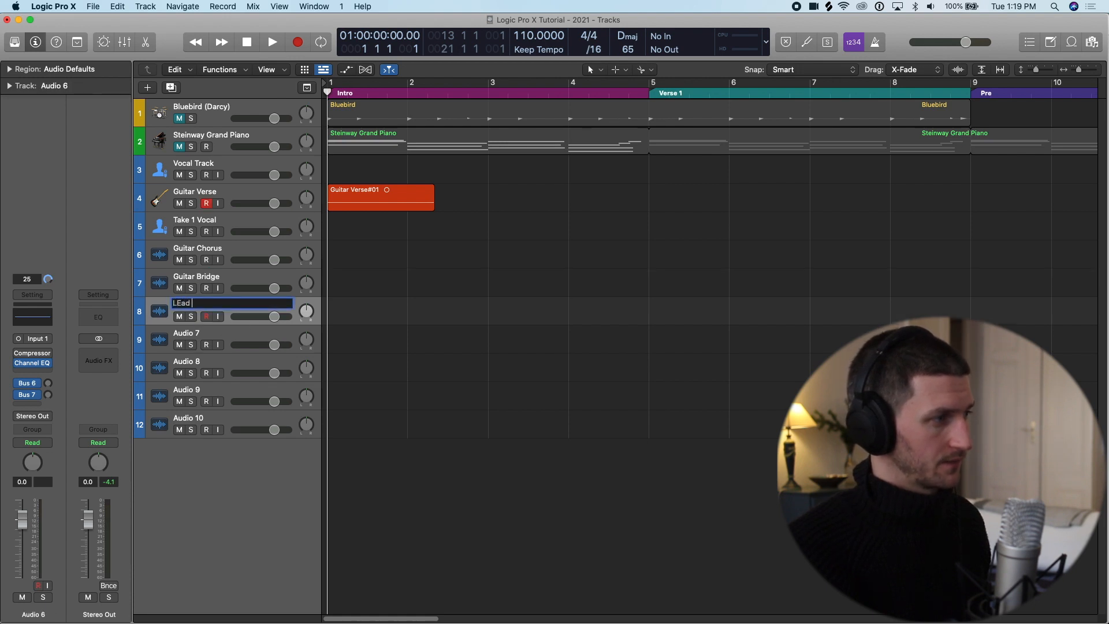
{"action": "type", "text": "ead Guitar"}
{"action": "key", "text": "Return"}
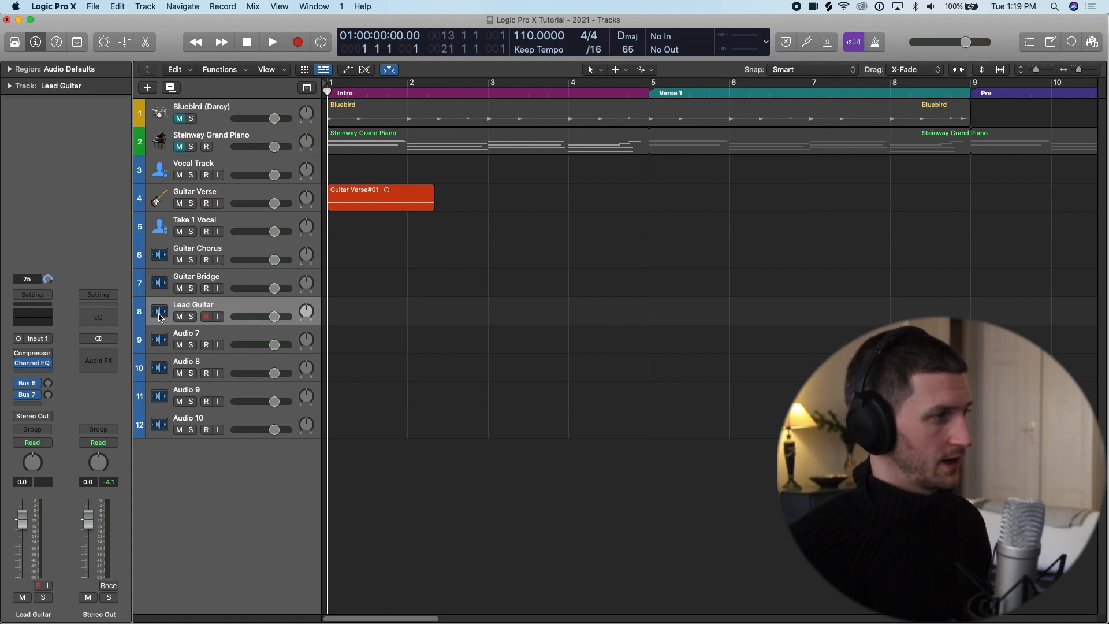
Assign the white-pickguard electric guitar icon to the Lead Guitar, Guitar Bridge and Guitar Chorus tracks.
{"action": "left_click", "coordinate": [159, 313]}
{"action": "left_click", "coordinate": [218, 241]}
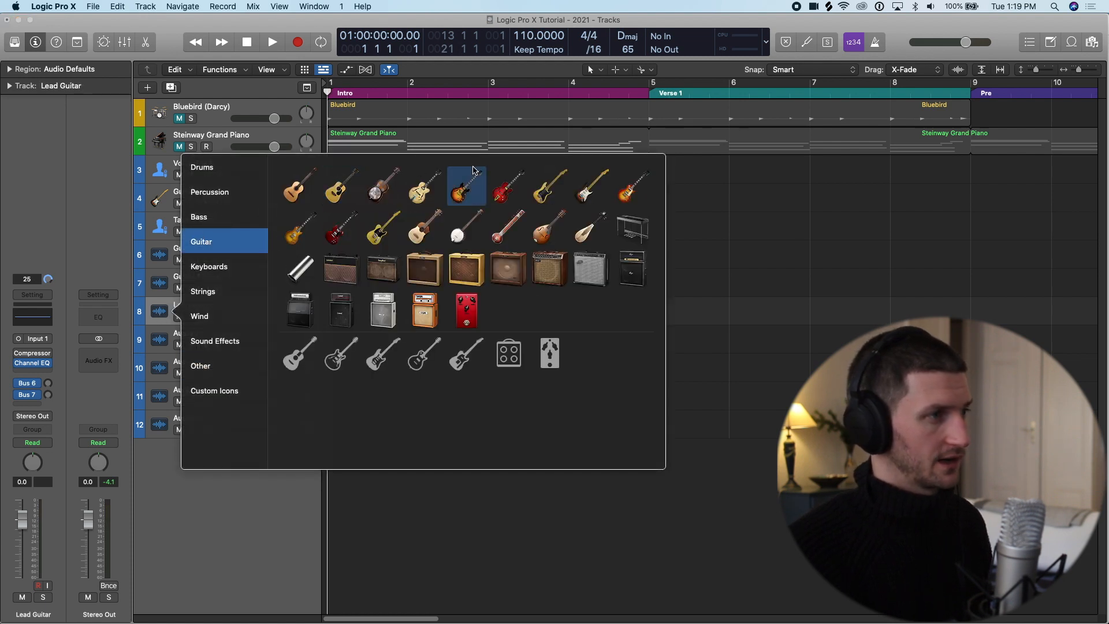
{"action": "left_click", "coordinate": [590, 186]}
{"action": "left_click", "coordinate": [157, 281]}
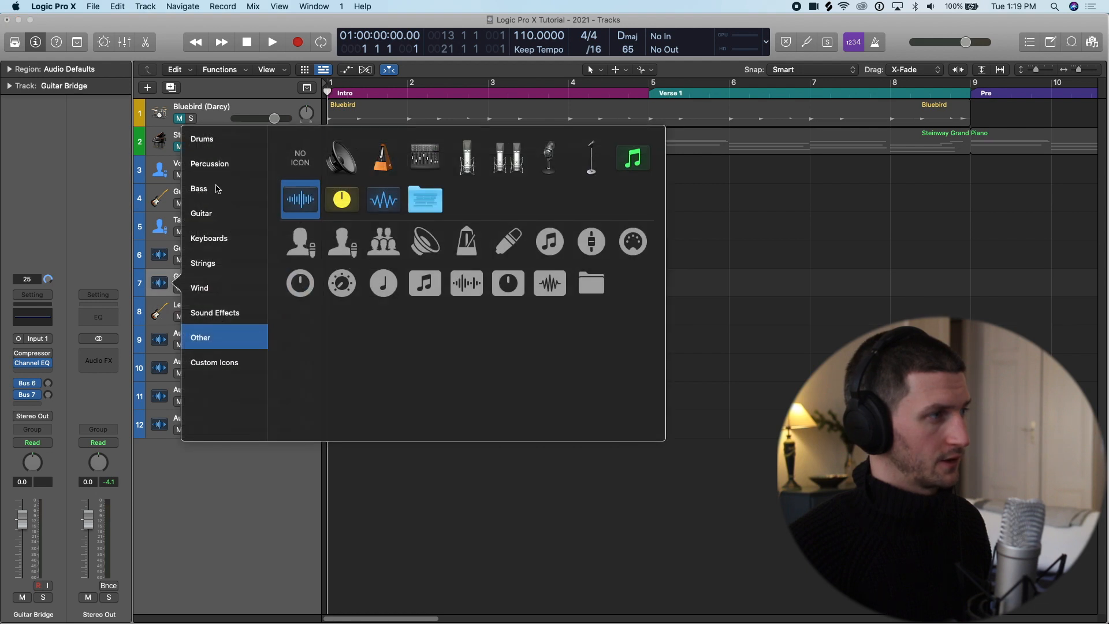
{"action": "left_click", "coordinate": [218, 213]}
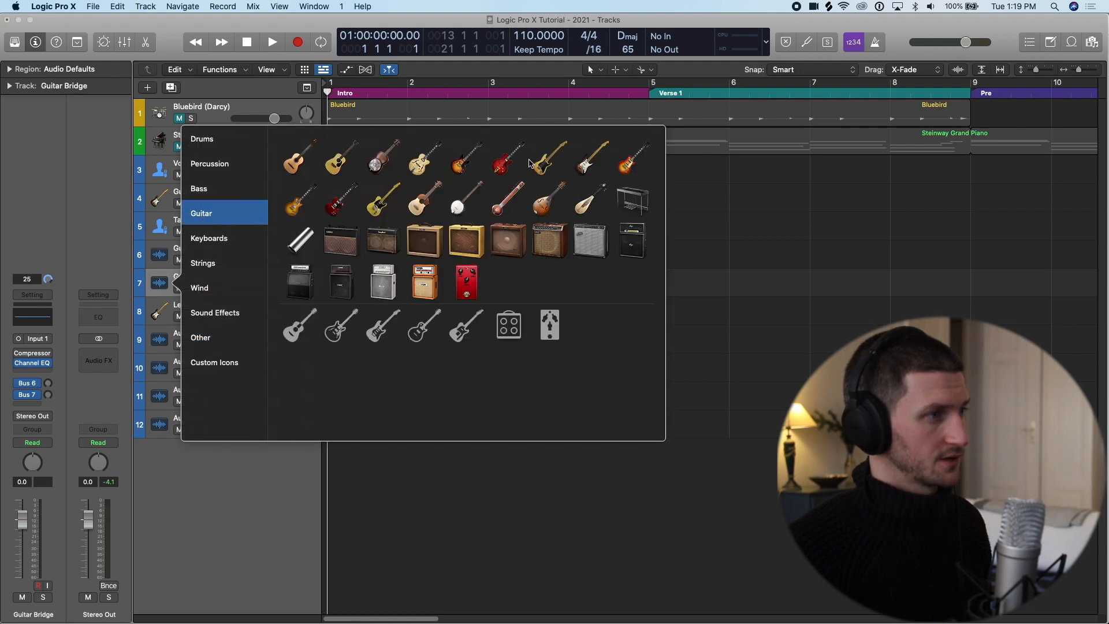
{"action": "left_click", "coordinate": [592, 157]}
{"action": "left_click", "coordinate": [164, 255]}
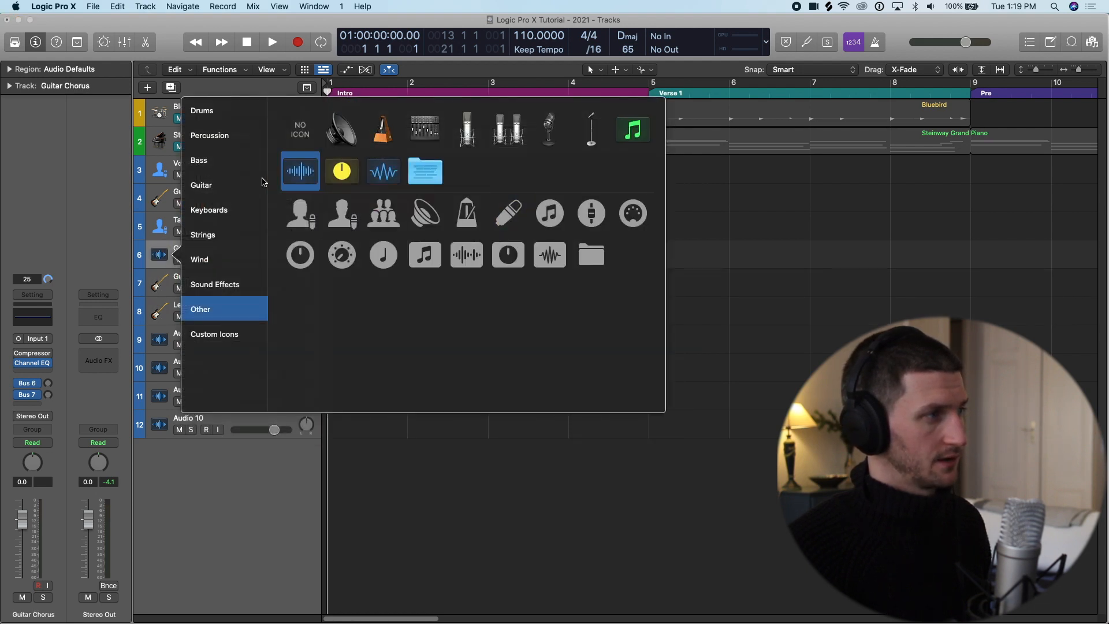
{"action": "left_click", "coordinate": [203, 185]}
{"action": "left_click", "coordinate": [590, 130]}
Move the Take 1 Vocal track below Lead Guitar and group the four guitar tracks into a Folder Stack.
{"action": "left_click", "coordinate": [242, 216]}
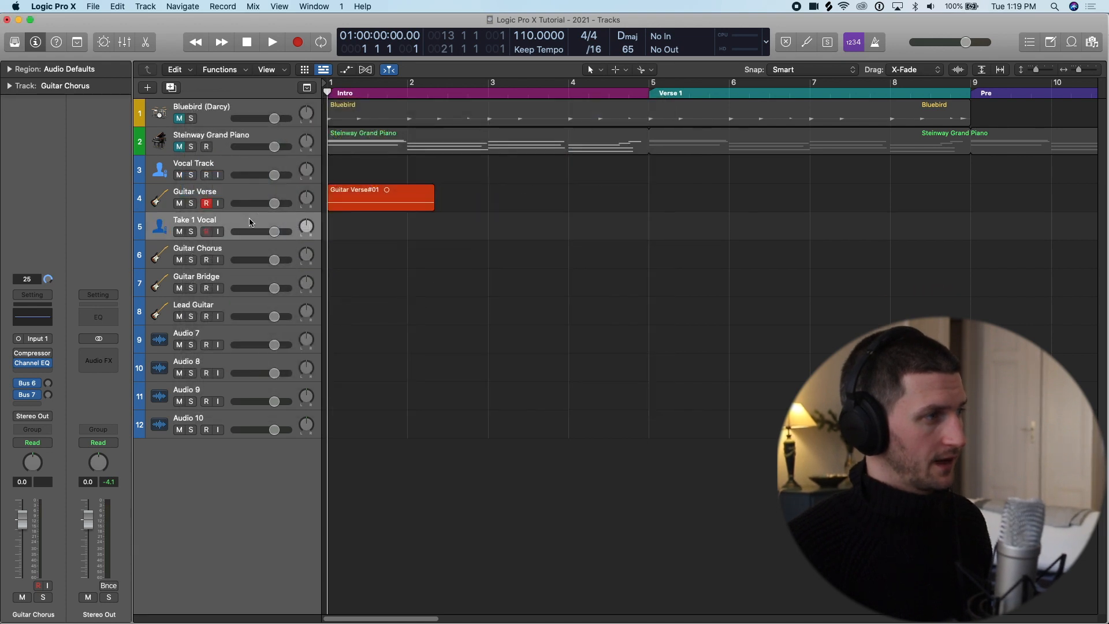
{"action": "left_click_drag", "start_coordinate": [243, 216], "coordinate": [245, 315]}
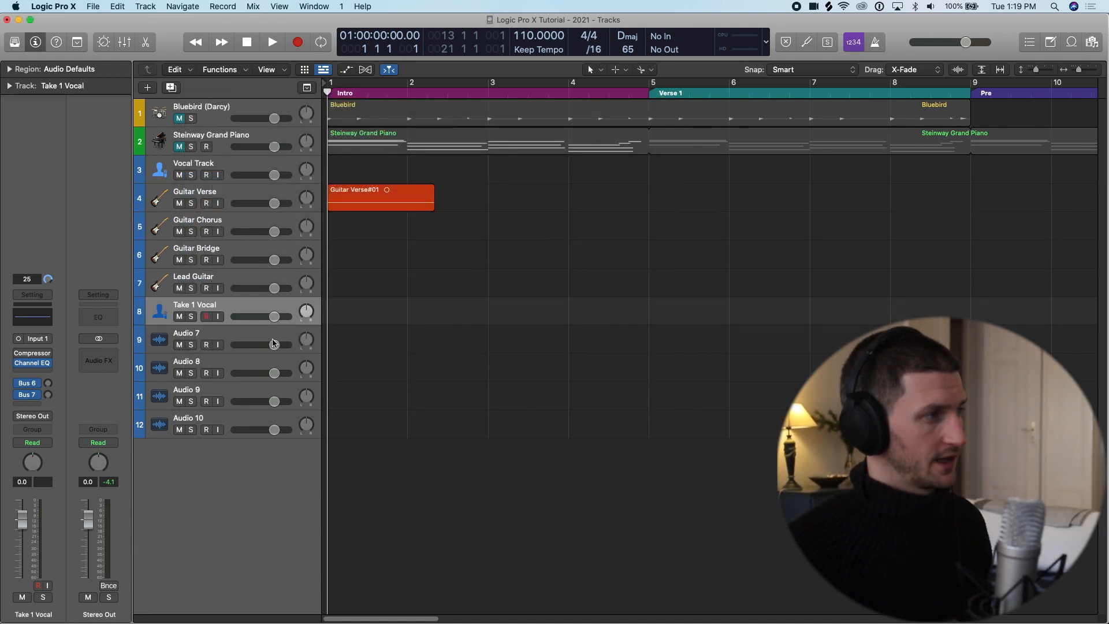
{"action": "left_click", "coordinate": [236, 194]}
{"action": "left_click", "coordinate": [248, 278], "text": "shift"}
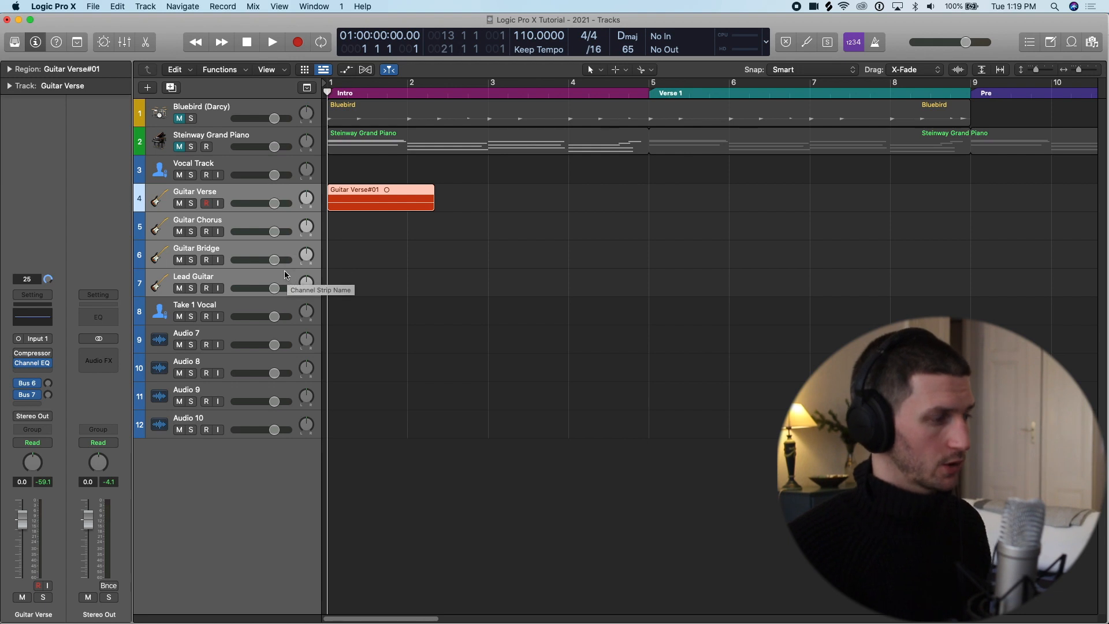
{"action": "key", "text": "shift+super+d"}
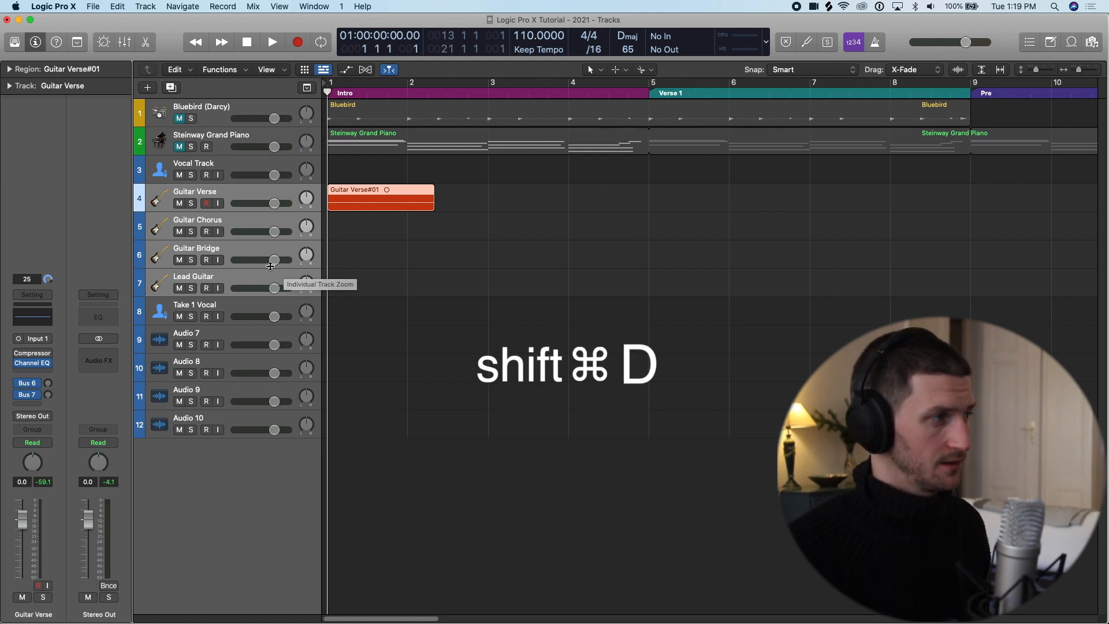
{"action": "left_click", "coordinate": [145, 6]}
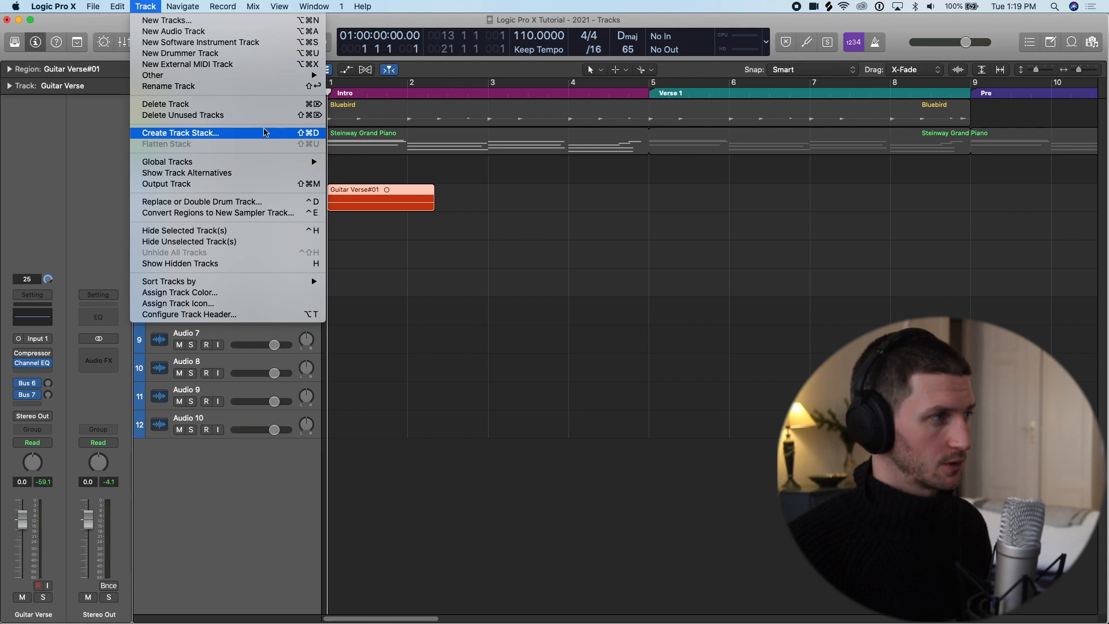
{"action": "left_click", "coordinate": [263, 134]}
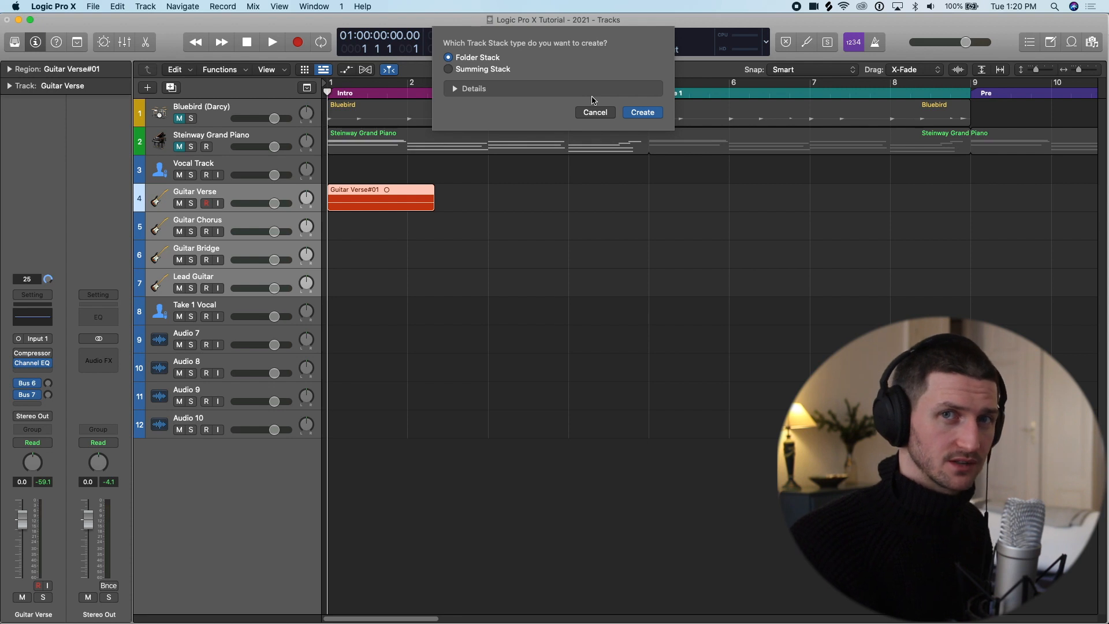
{"action": "left_click", "coordinate": [642, 112]}
Rename the new folder stack Guitars and give it the electric guitar icon.
{"action": "double_click", "coordinate": [213, 193]}
{"action": "type", "text": "Guitars"}
{"action": "key", "text": "Return"}
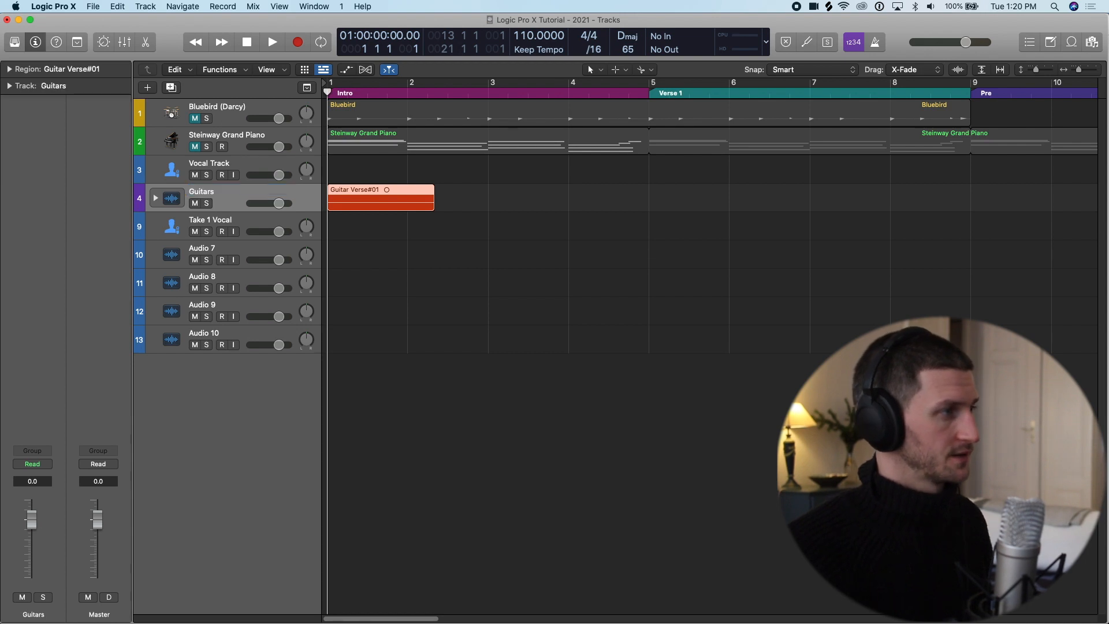
{"action": "right_click", "coordinate": [167, 201]}
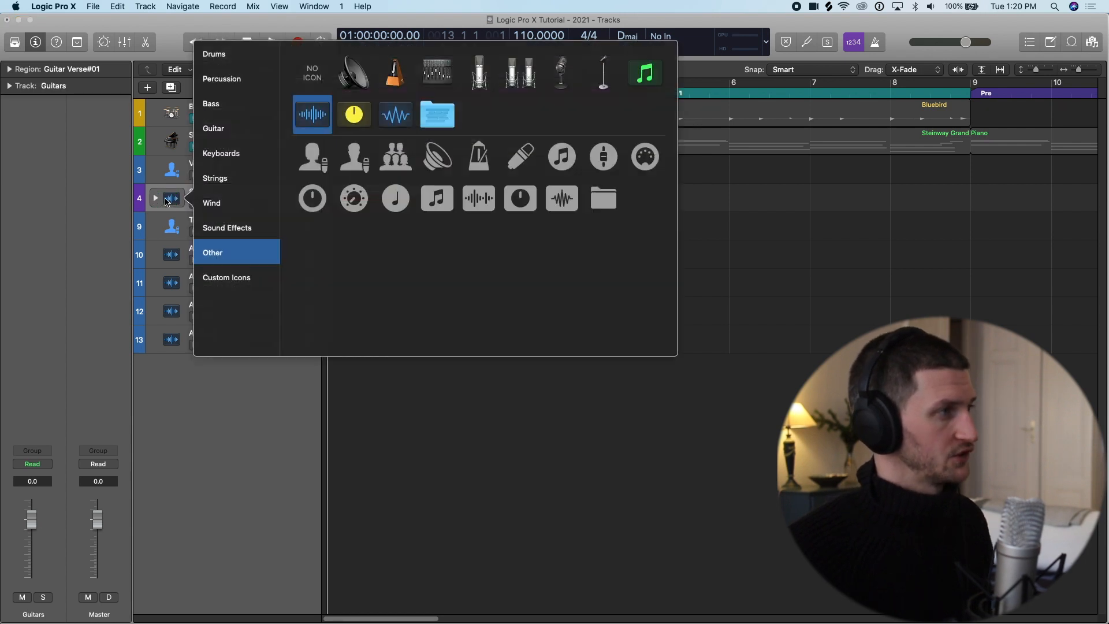
{"action": "left_click", "coordinate": [252, 132]}
{"action": "left_click", "coordinate": [595, 83]}
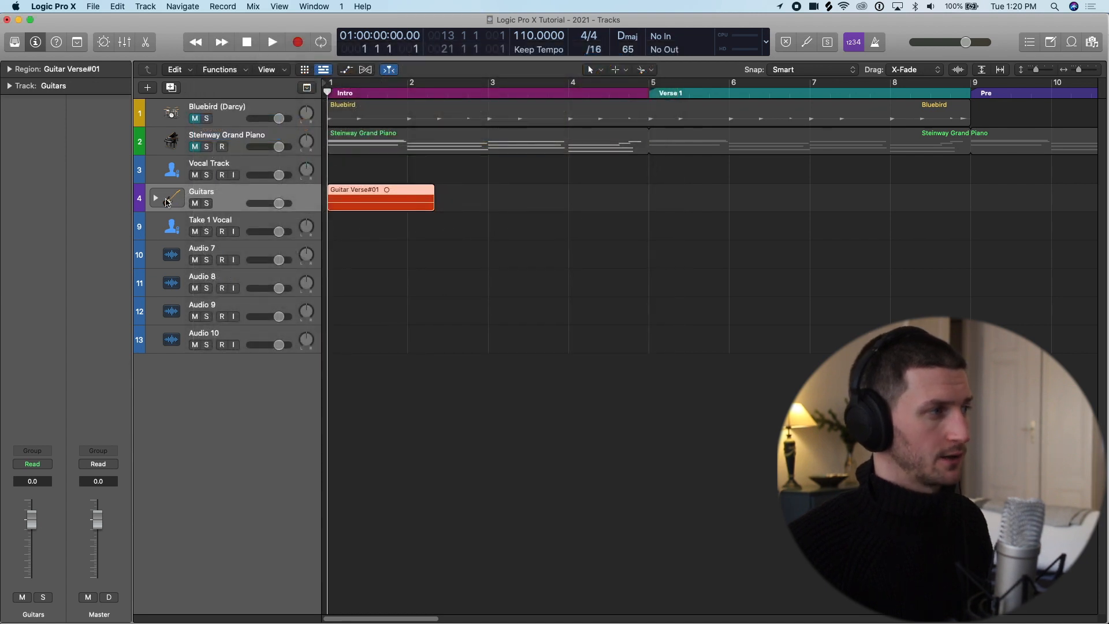
{"action": "left_click", "coordinate": [156, 199]}
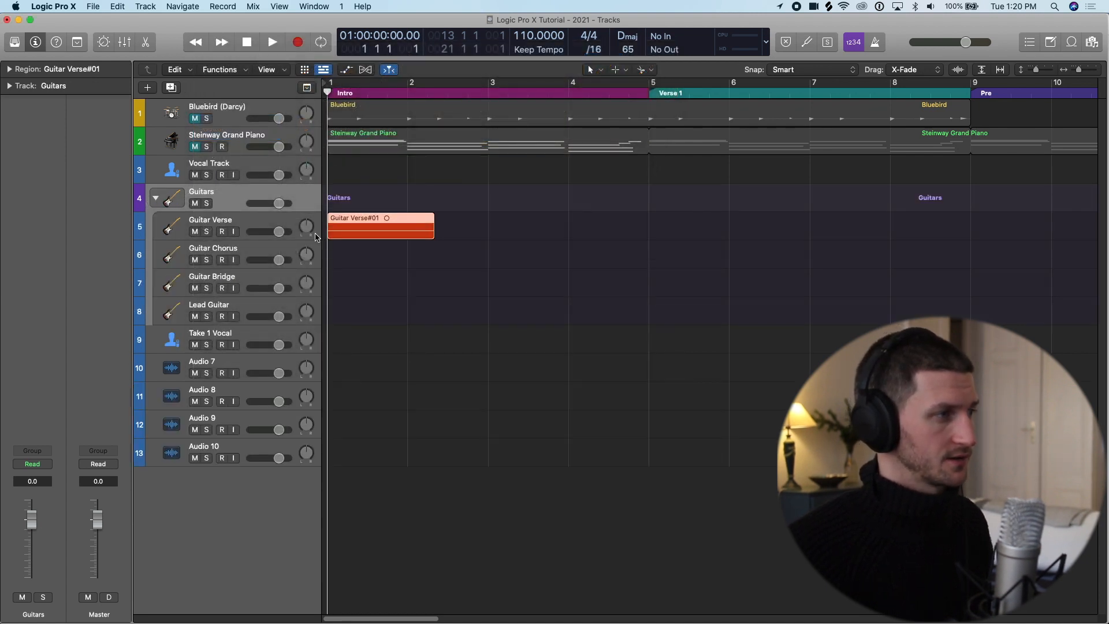
{"action": "left_click", "coordinate": [157, 199]}
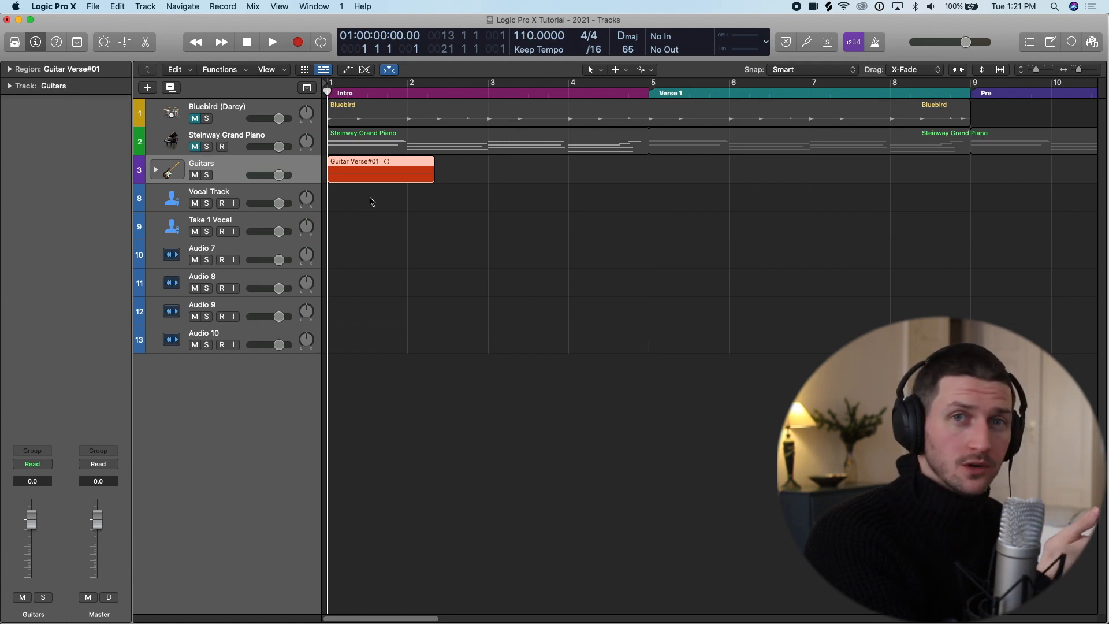
Delete the six tracks from Vocal Track through Audio 10.
{"action": "left_click", "coordinate": [259, 195]}
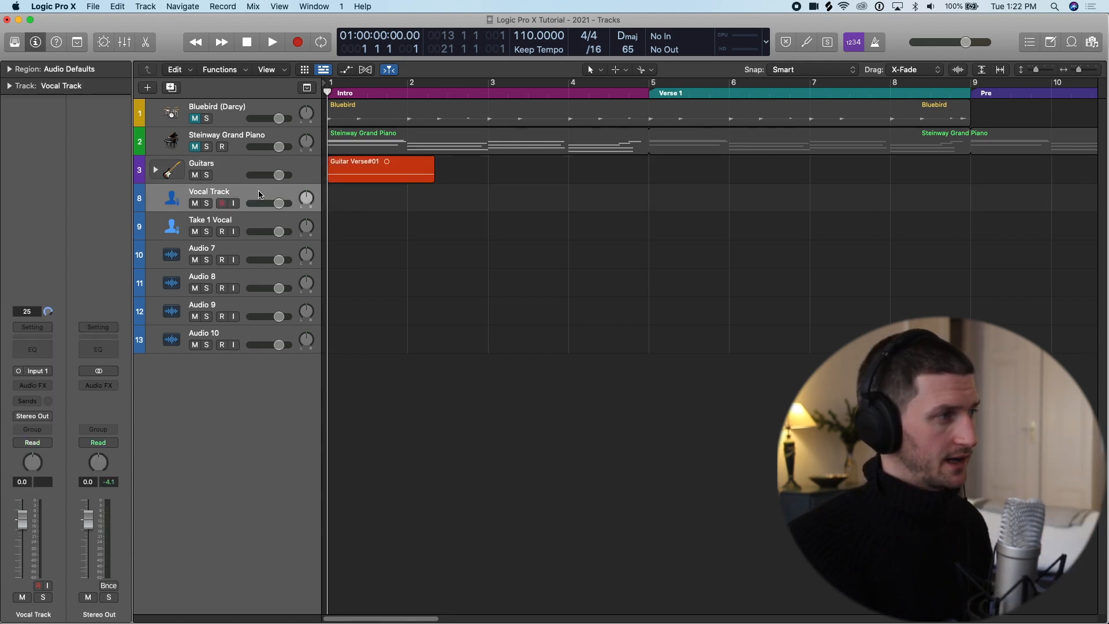
{"action": "left_click", "coordinate": [263, 332], "text": "shift"}
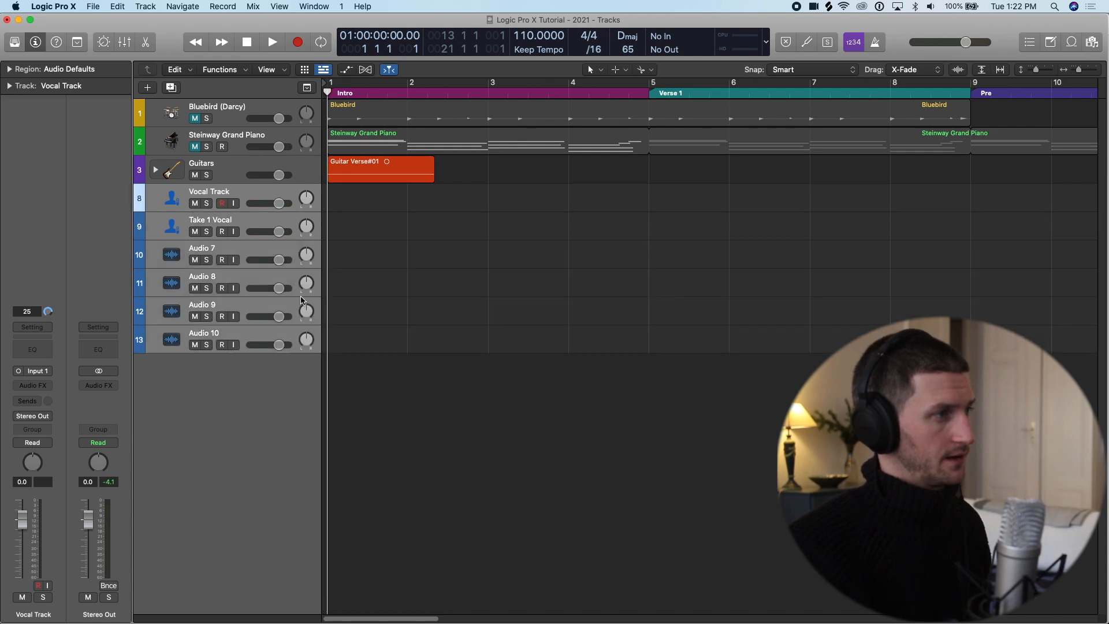
{"action": "key", "text": "super+BackSpace"}
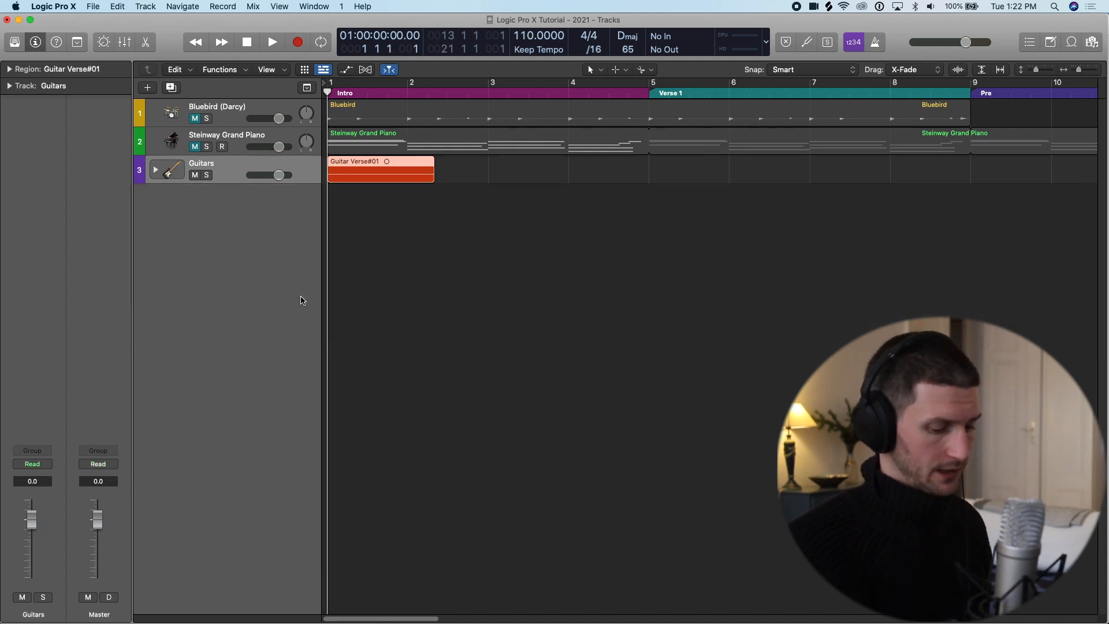
Expand the Guitars stack and delete its four guitar tracks together with their recorded region.
{"action": "left_click", "coordinate": [156, 170]}
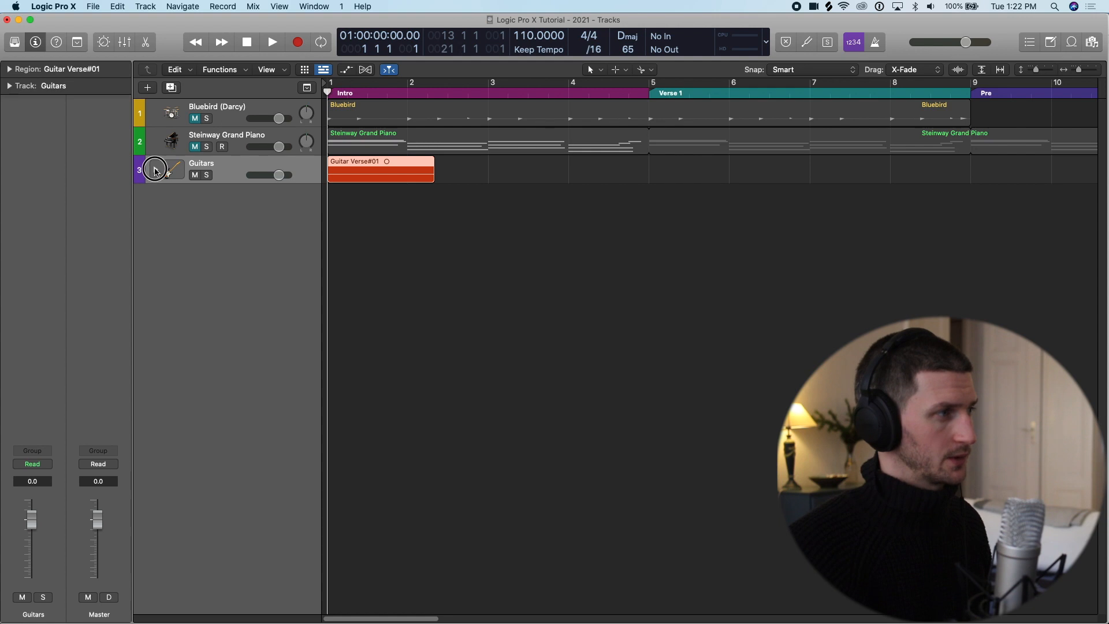
{"action": "left_click", "coordinate": [259, 283], "text": "shift"}
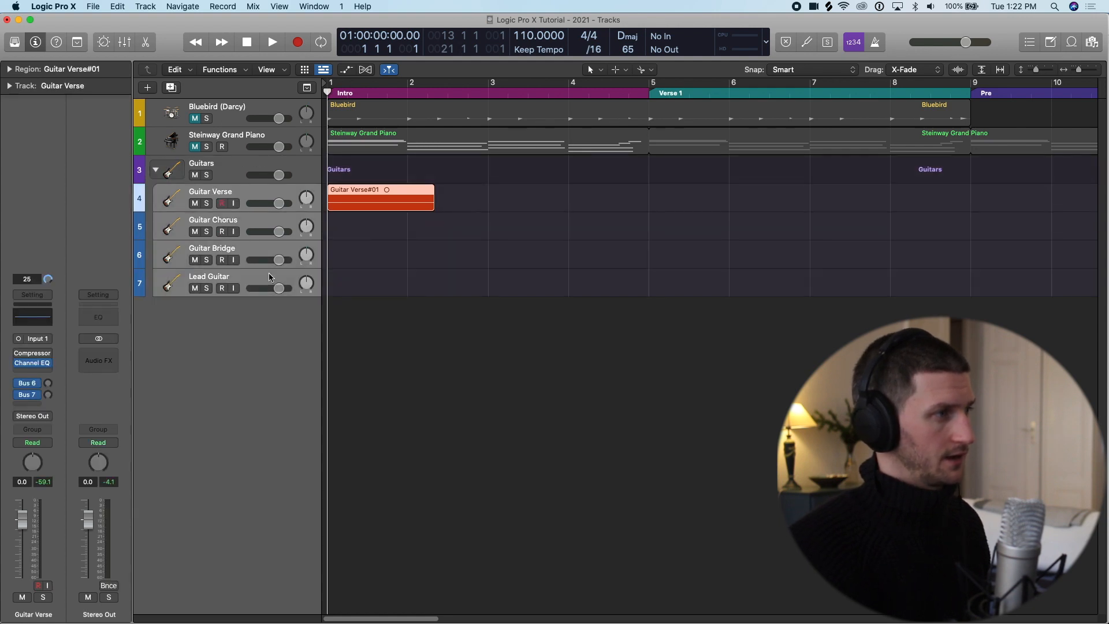
{"action": "key", "text": "super+BackSpace"}
{"action": "left_click", "coordinate": [640, 215]}
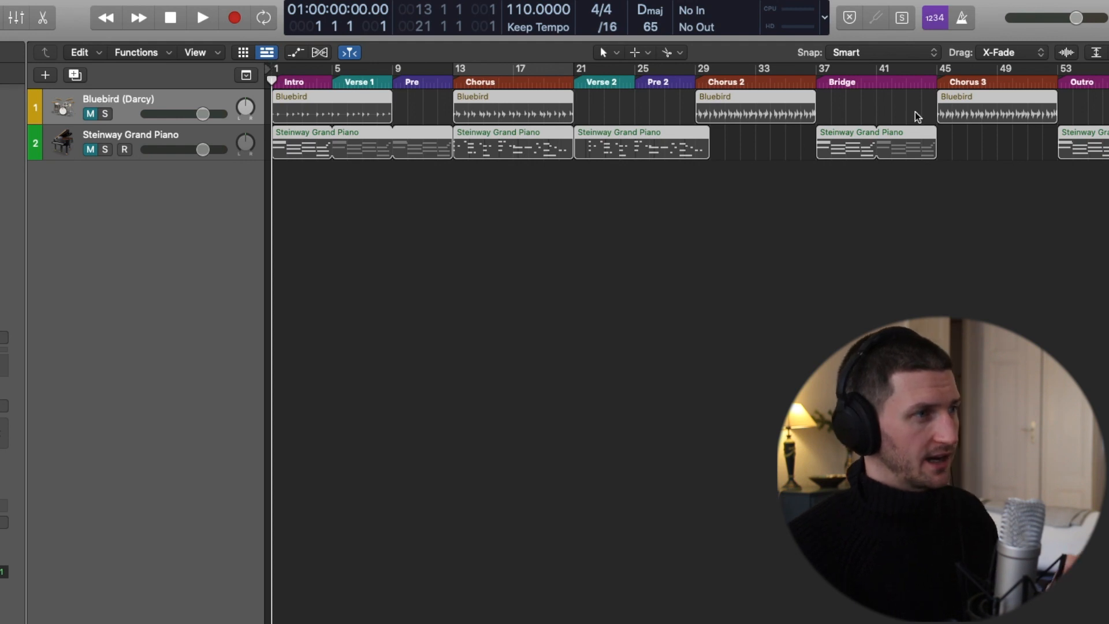
Compare the Live Loops grid and the Tracks view by showing each alone and both side by side.
{"action": "left_click", "coordinate": [269, 54]}
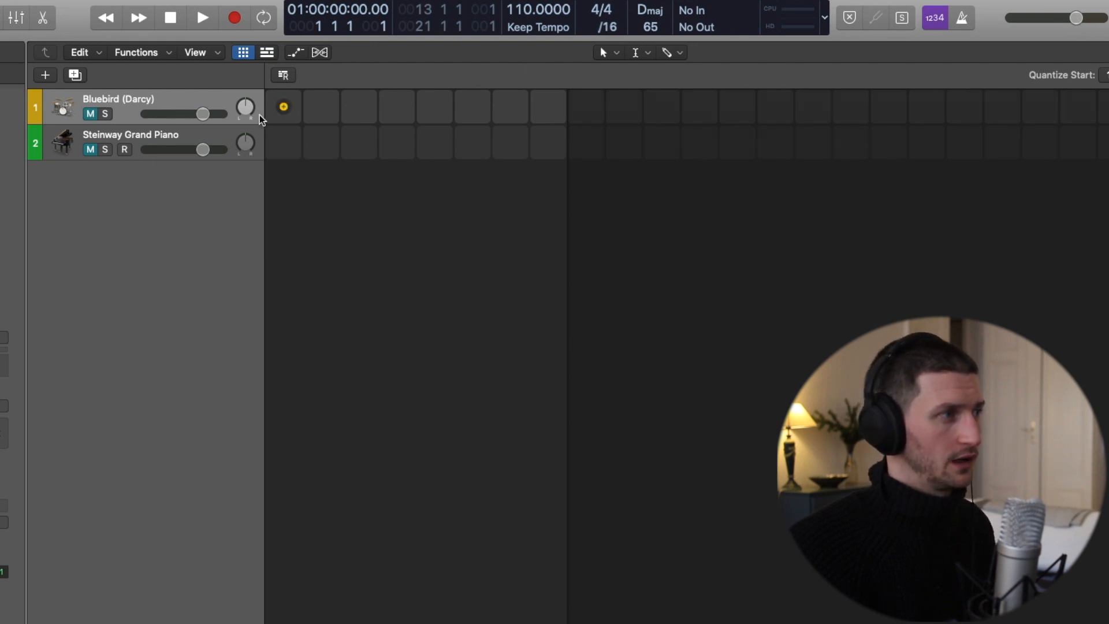
{"action": "left_click", "coordinate": [267, 54]}
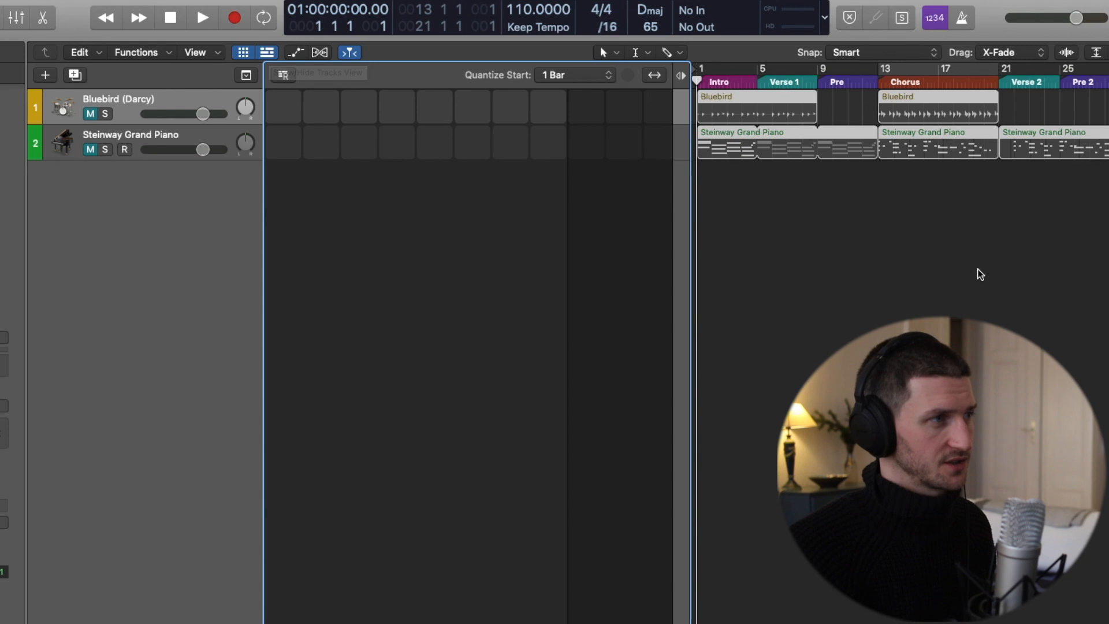
{"action": "left_click", "coordinate": [243, 53]}
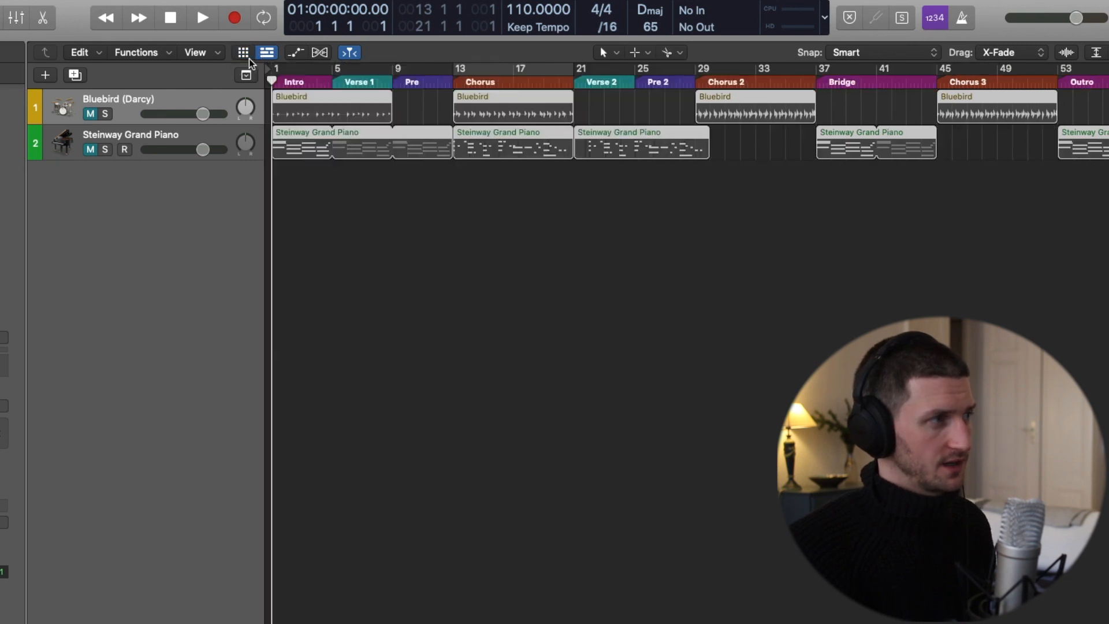
{"action": "left_click", "coordinate": [267, 53]}
{"action": "left_click", "coordinate": [267, 54]}
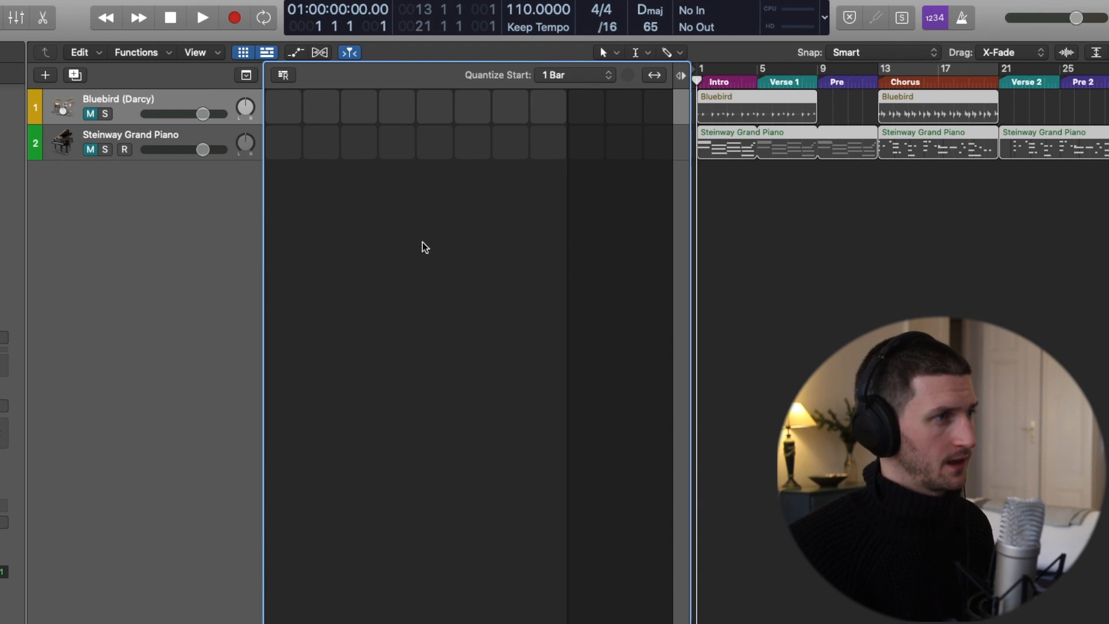
{"action": "left_click", "coordinate": [247, 55]}
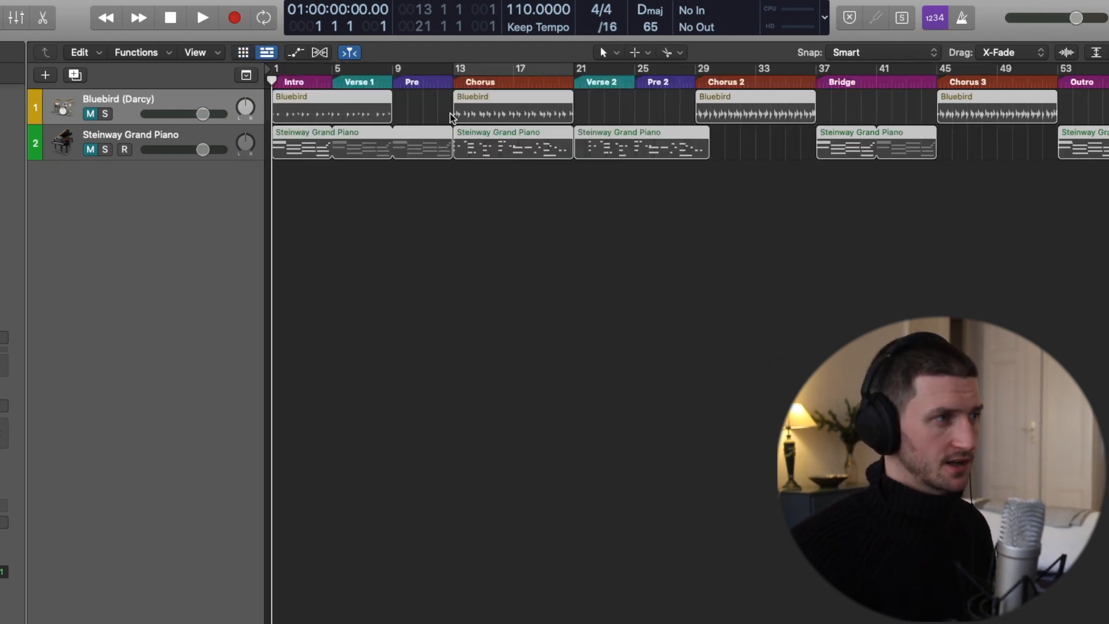
{"action": "mouse_move", "coordinate": [277, 82]}
{"action": "left_mouse_down"}
{"action": "mouse_move", "coordinate": [1108, 92]}
{"action": "mouse_move", "coordinate": [258, 84]}
{"action": "left_mouse_up"}
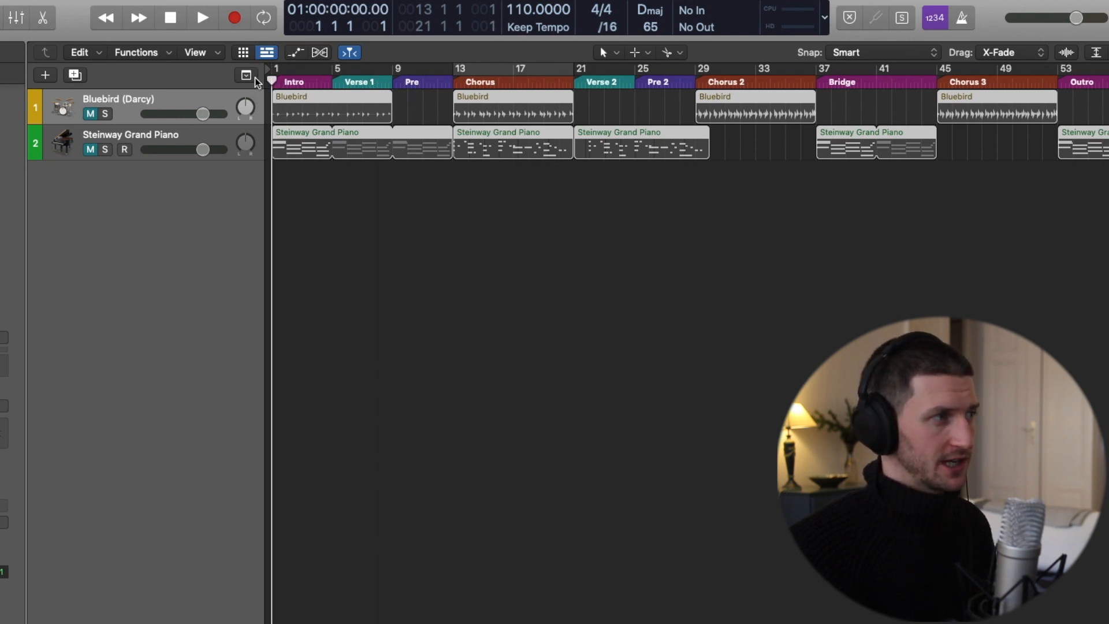
{"action": "left_click", "coordinate": [246, 52]}
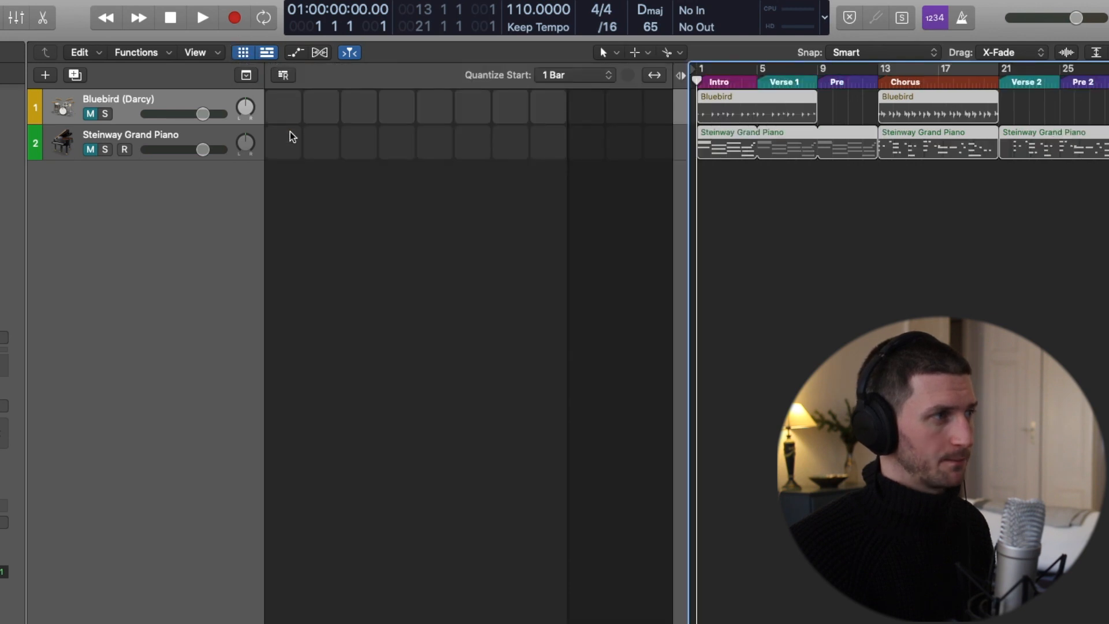
{"action": "left_click", "coordinate": [272, 55]}
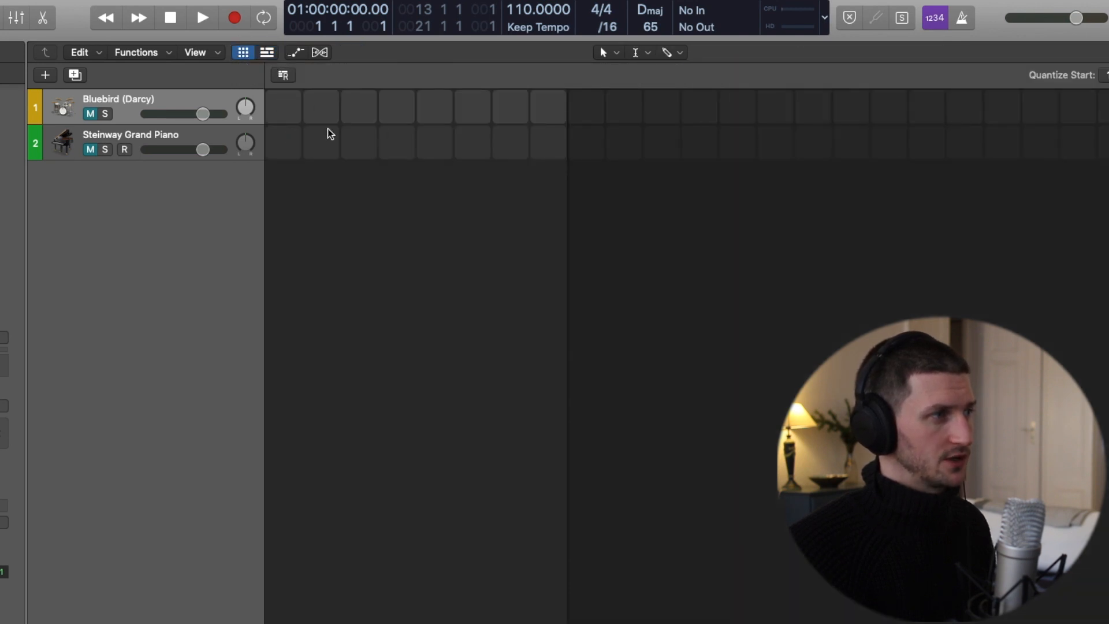
{"action": "left_click", "coordinate": [295, 140]}
{"action": "left_click", "coordinate": [321, 144]}
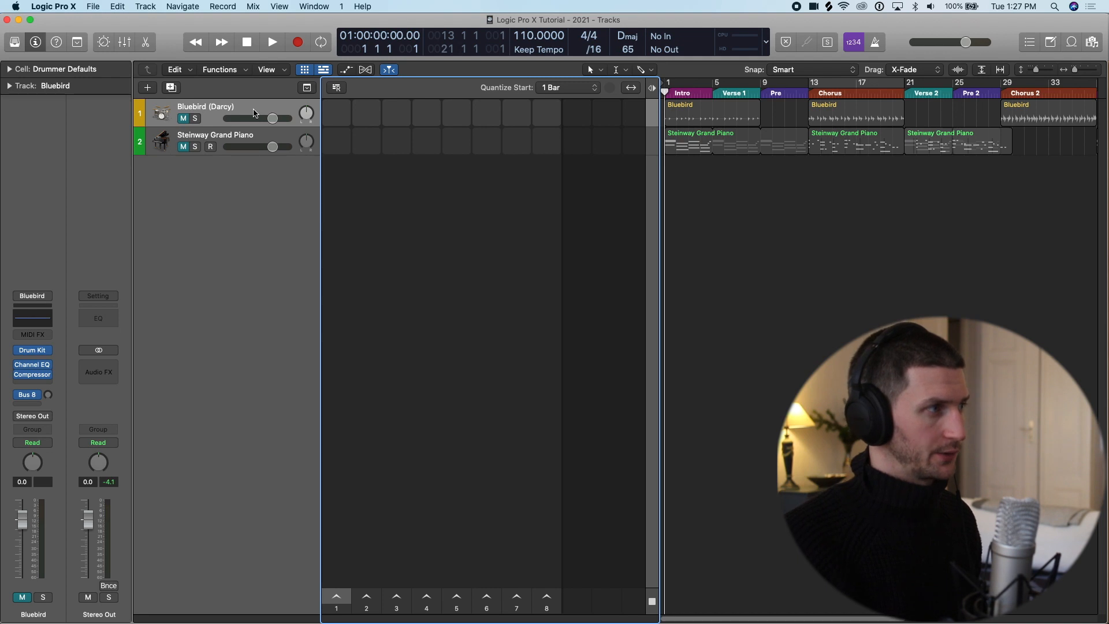
Delete the Bluebird and Steinway Grand Piano tracks together with their regions, and create one audio track using Input 1.
{"action": "key", "text": "super+BackSpace"}
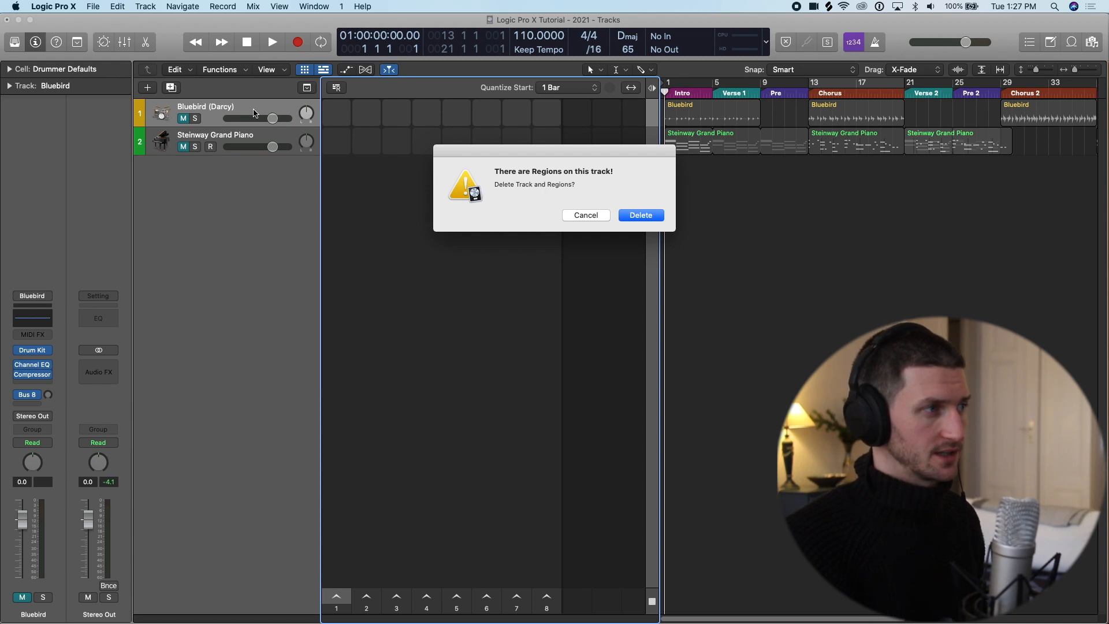
{"action": "key", "text": "Return"}
{"action": "key", "text": "super+BackSpace"}
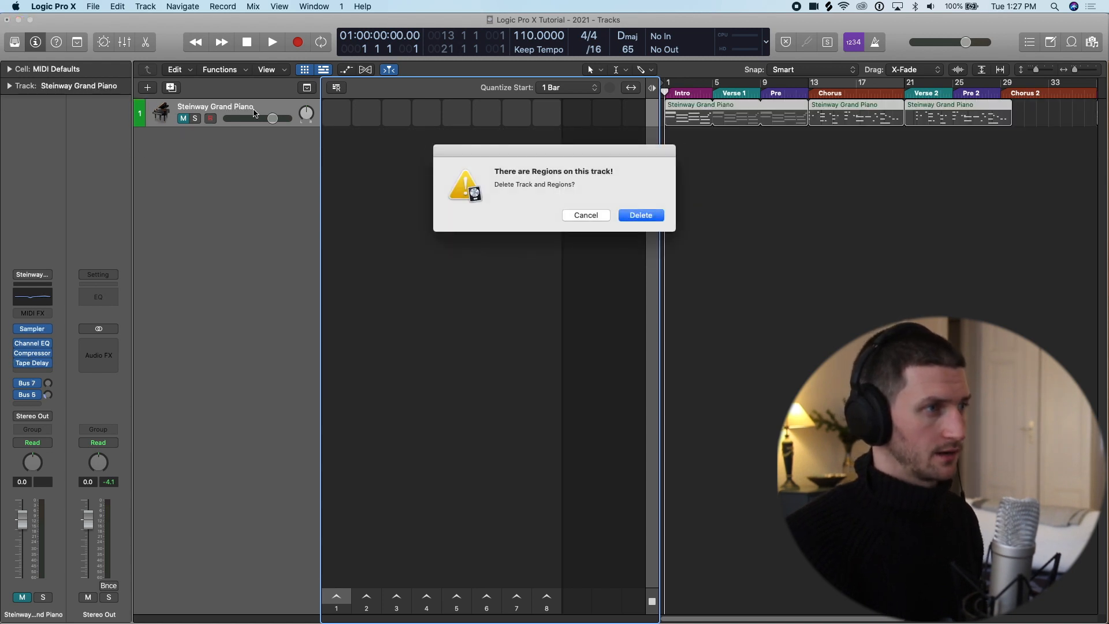
{"action": "key", "text": "Return"}
{"action": "key", "text": "alt+super+n"}
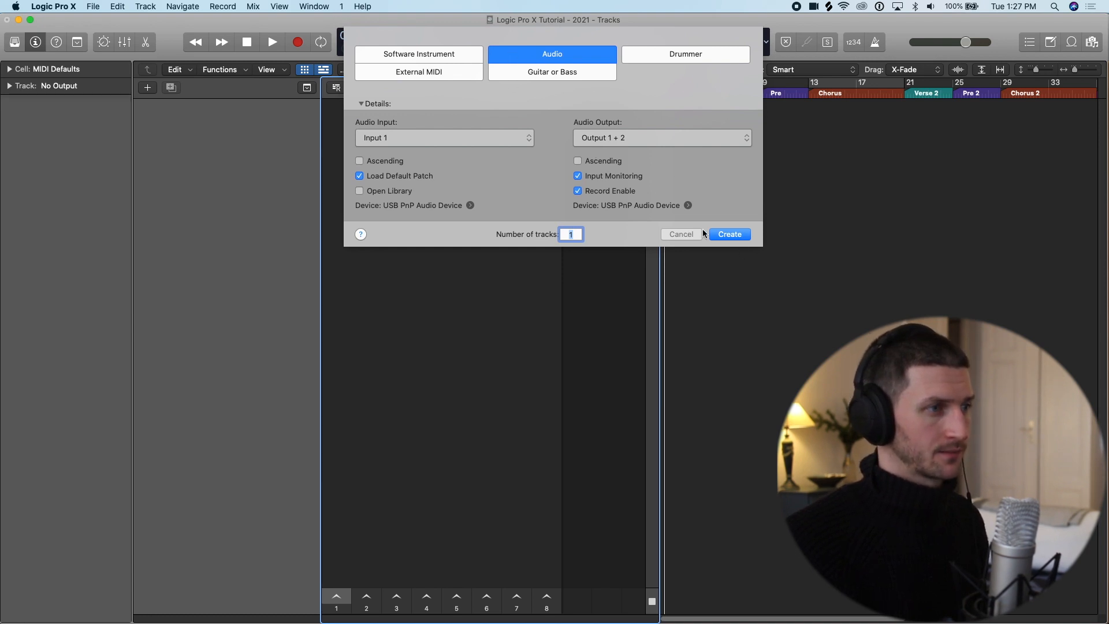
{"action": "left_click", "coordinate": [728, 234]}
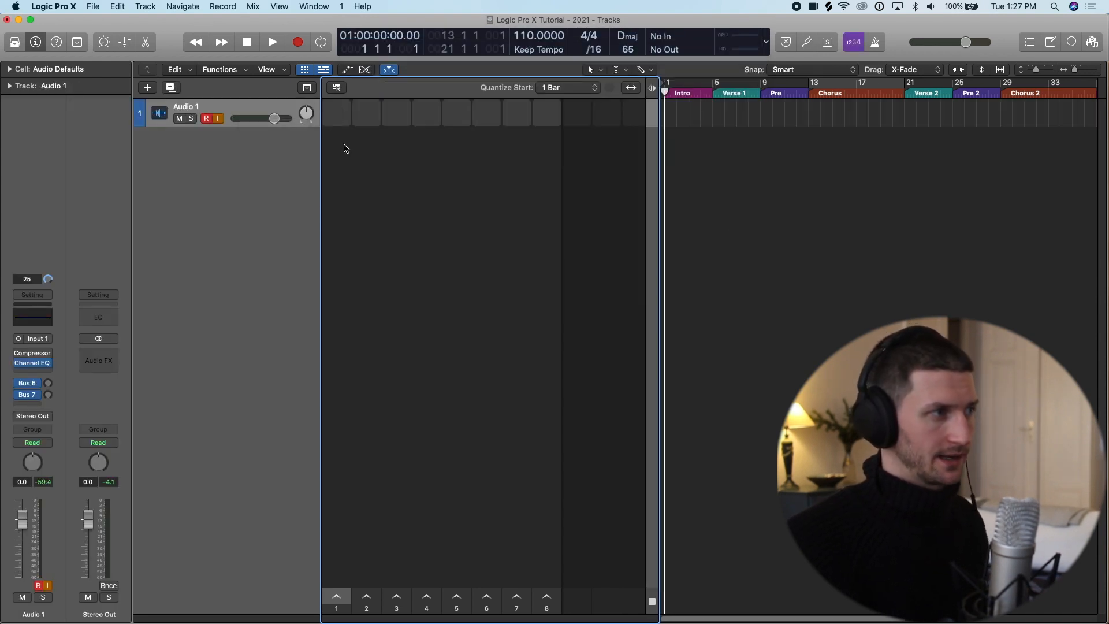
Record a loop into the first Live Loops cell of Audio 1, switch it to playback, and stop the grid.
{"action": "mouse_move", "coordinate": [343, 118]}
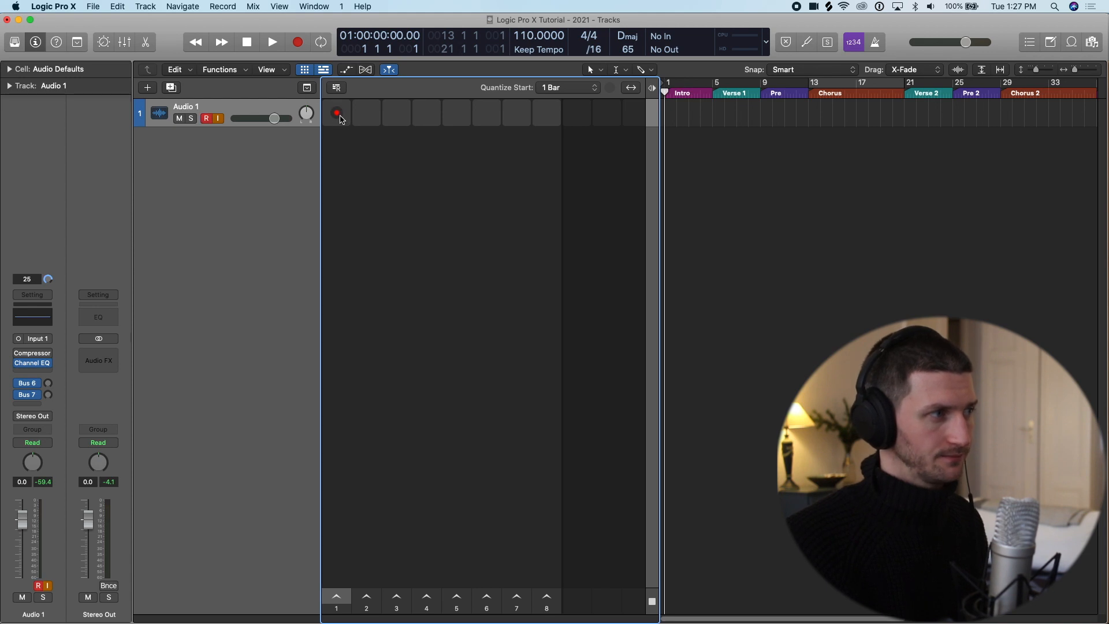
{"action": "left_click", "coordinate": [338, 116]}
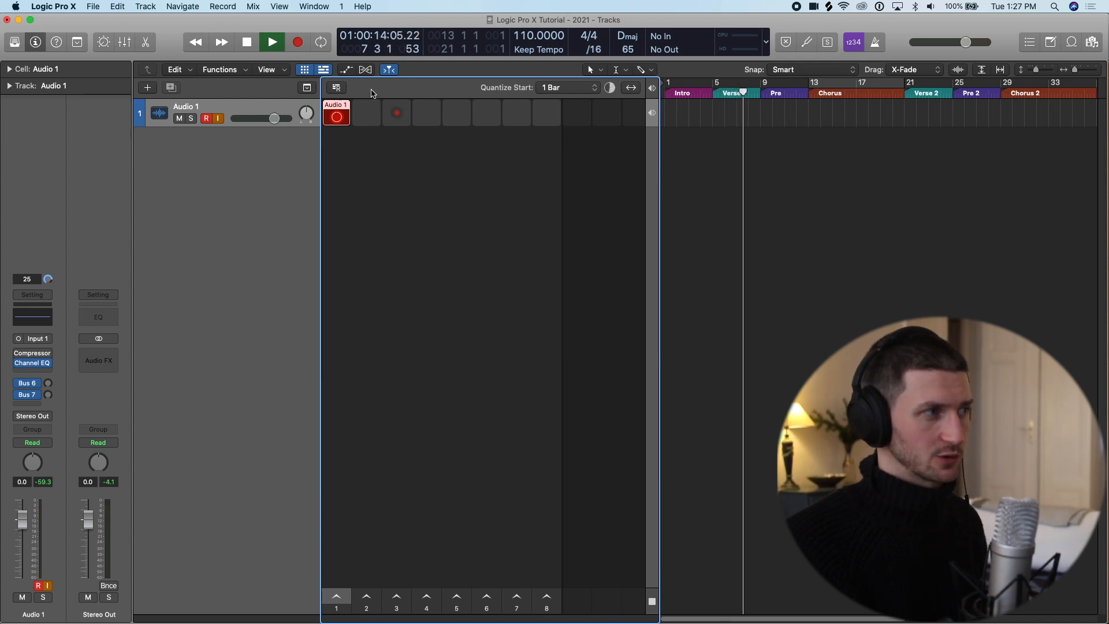
{"action": "left_click", "coordinate": [341, 123]}
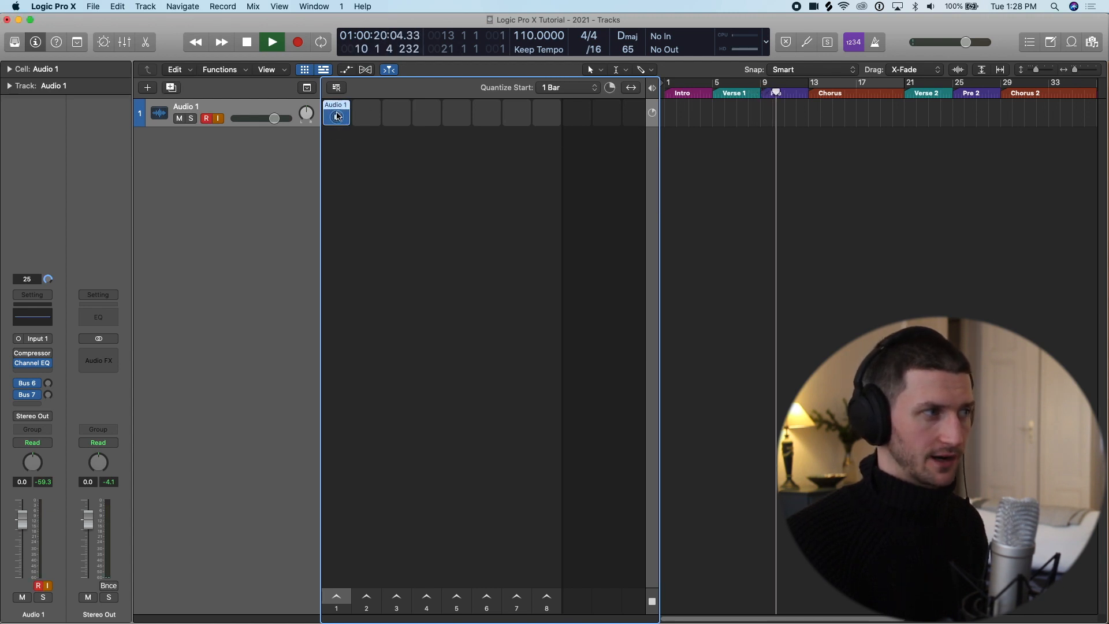
{"action": "mouse_move", "coordinate": [370, 118]}
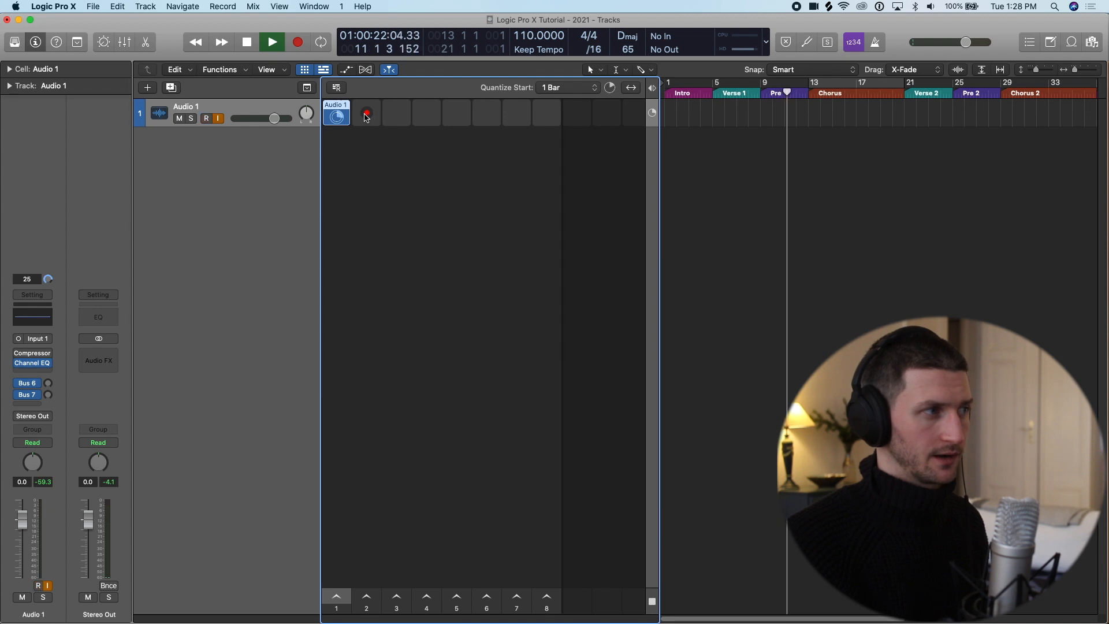
{"action": "left_click", "coordinate": [652, 602]}
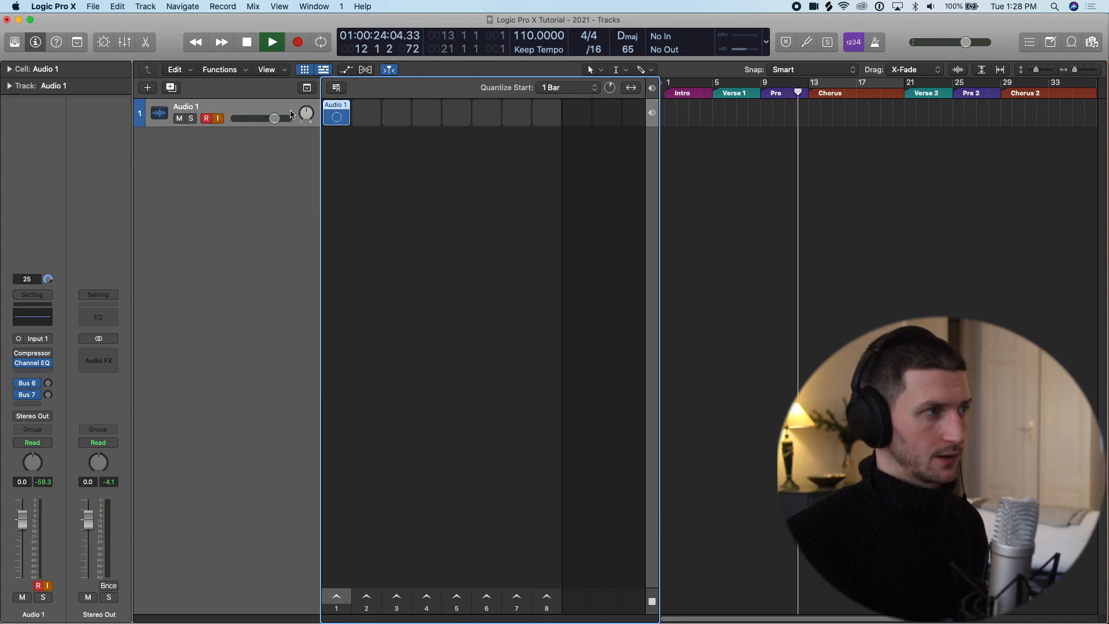
Record a second loop into the next Live Loops cell of Audio 1, and stop the cell and the transport.
{"action": "left_click", "coordinate": [366, 118]}
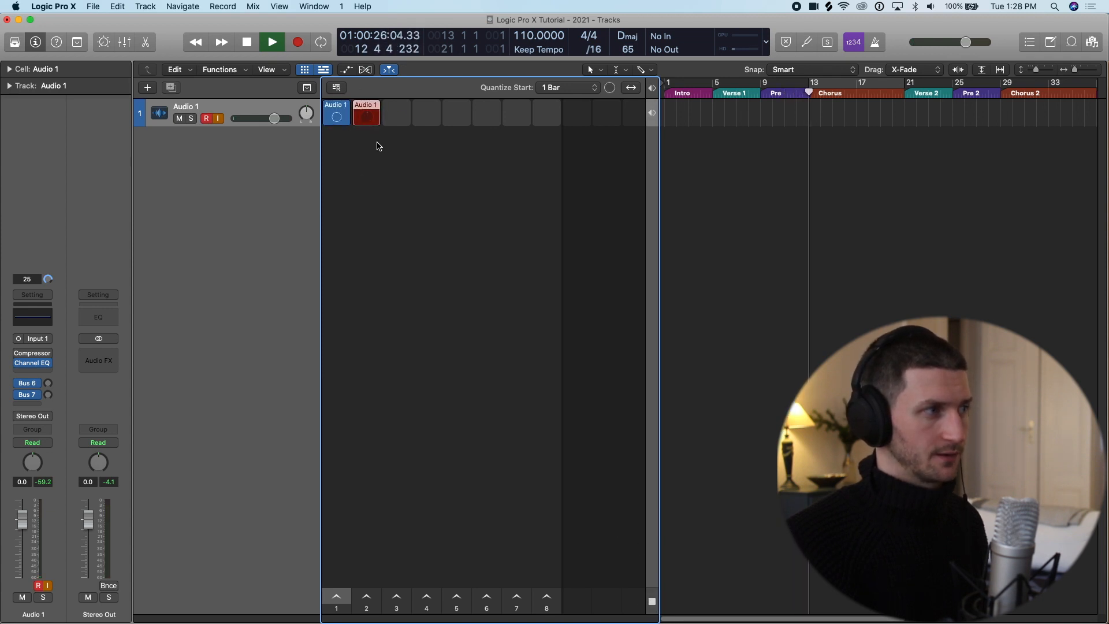
{"action": "left_click", "coordinate": [370, 119]}
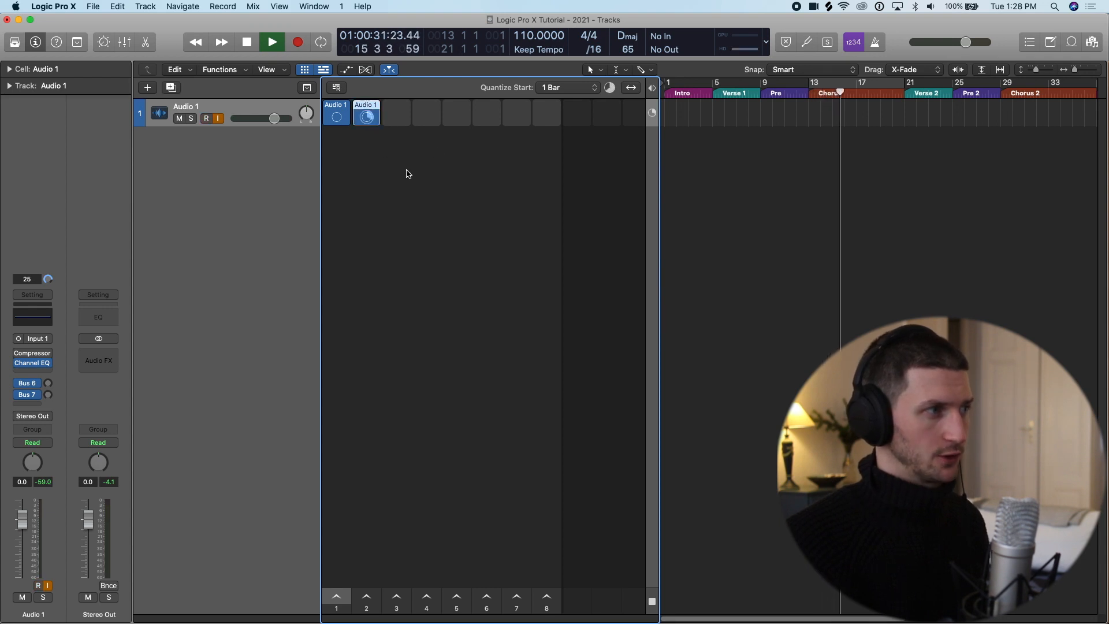
{"action": "left_click", "coordinate": [371, 119]}
{"action": "left_click", "coordinate": [205, 107]}
{"action": "left_click", "coordinate": [205, 106]}
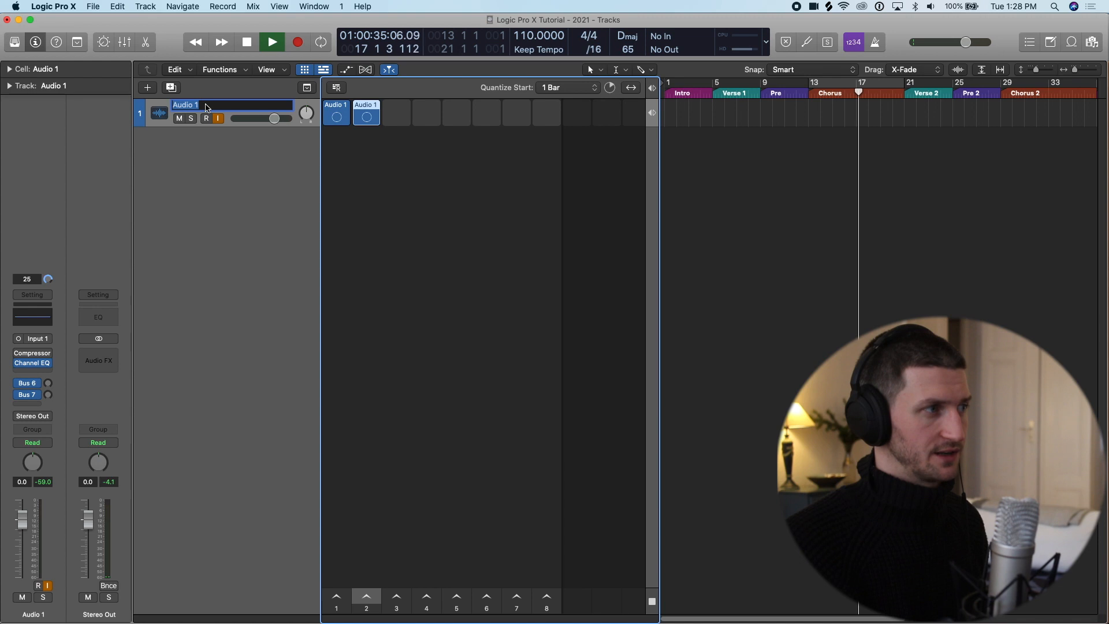
{"action": "left_click", "coordinate": [420, 112]}
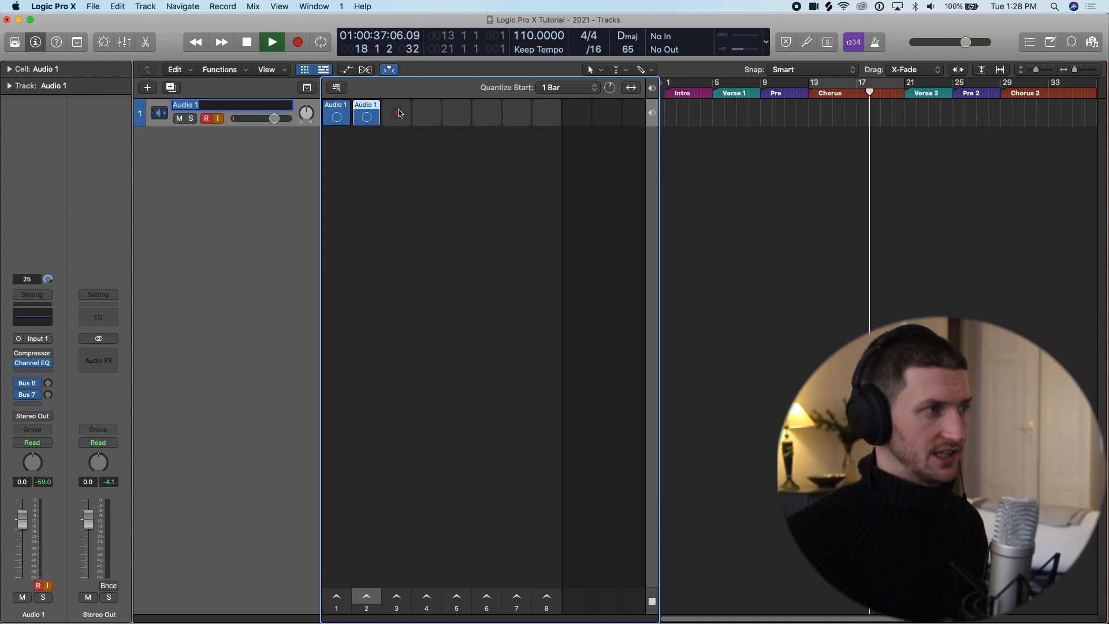
{"action": "left_click", "coordinate": [261, 141]}
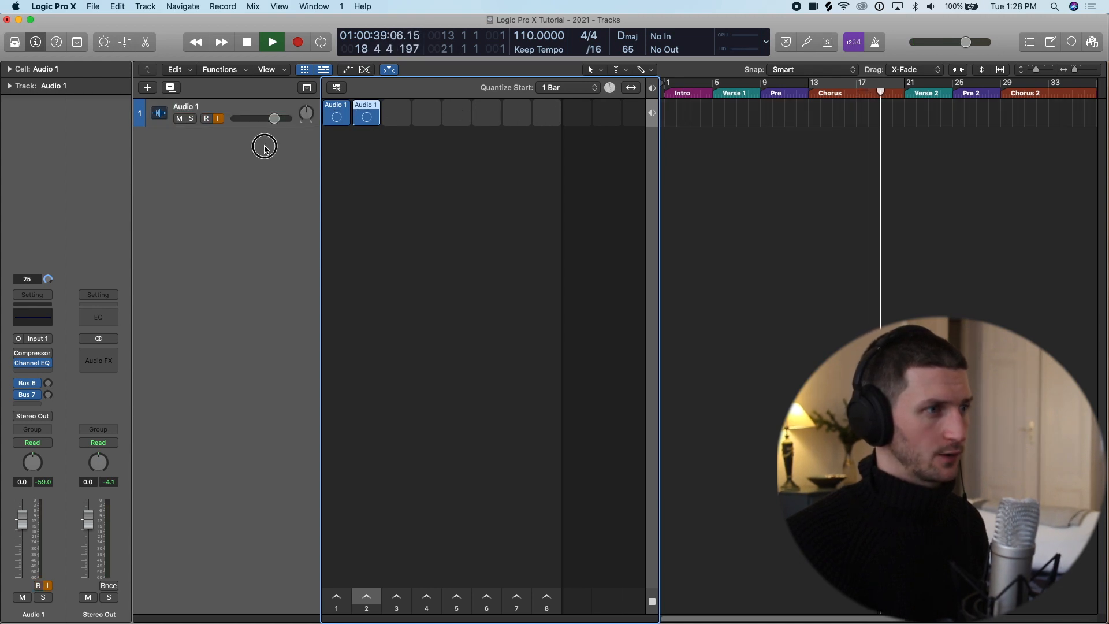
{"action": "key", "text": "space"}
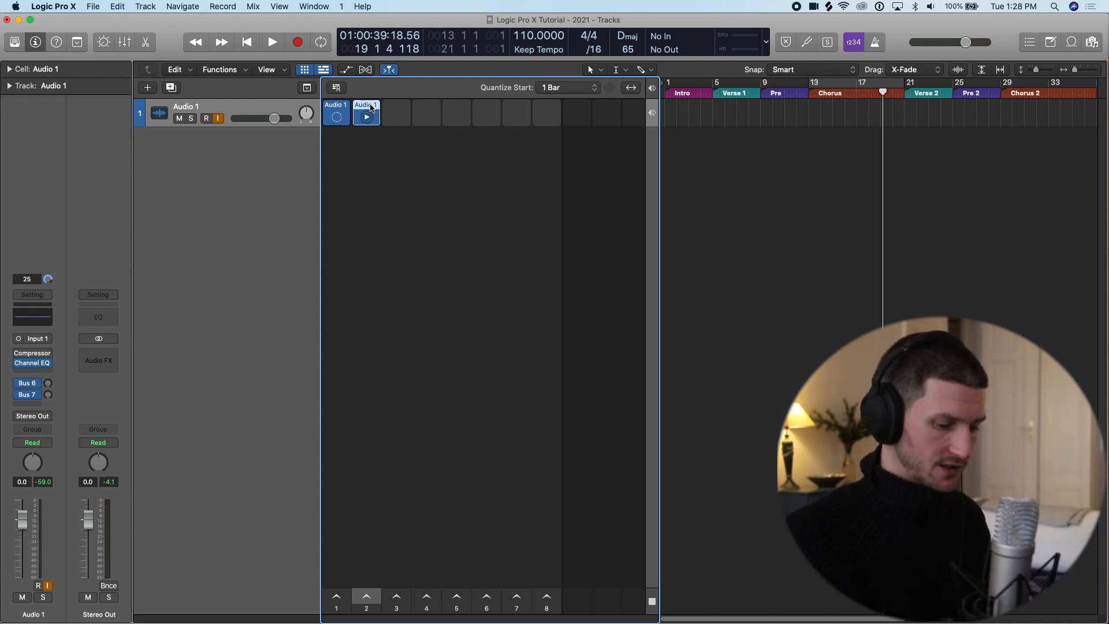
Delete both recorded Audio 1 cells together with their audio files on disk.
{"action": "key", "text": "BackSpace"}
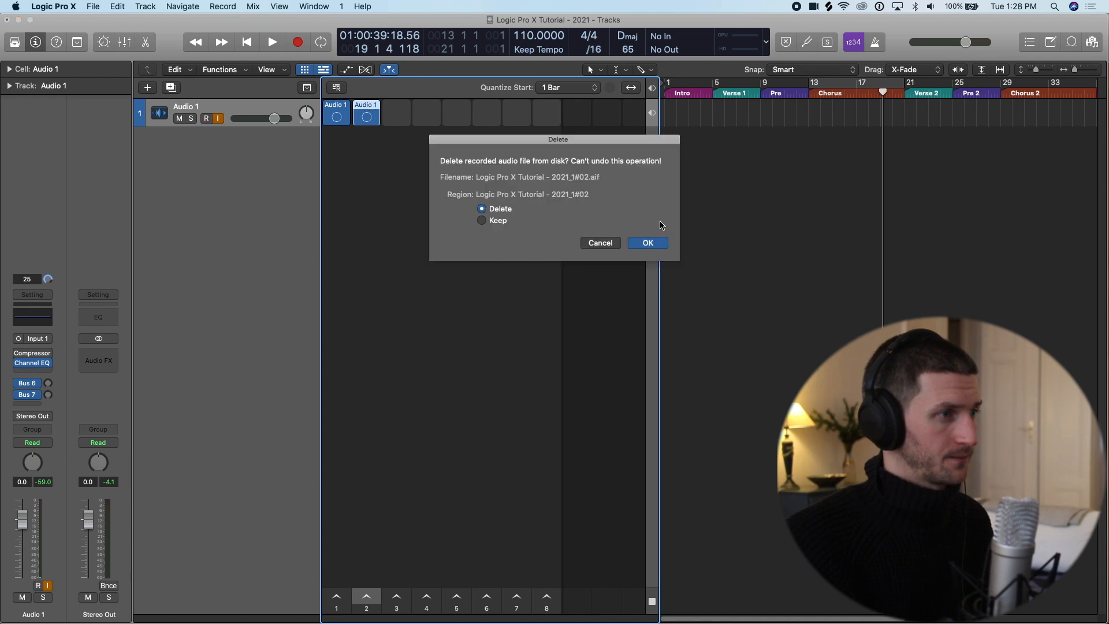
{"action": "left_click", "coordinate": [652, 241]}
{"action": "left_click", "coordinate": [336, 114]}
{"action": "key", "text": "BackSpace"}
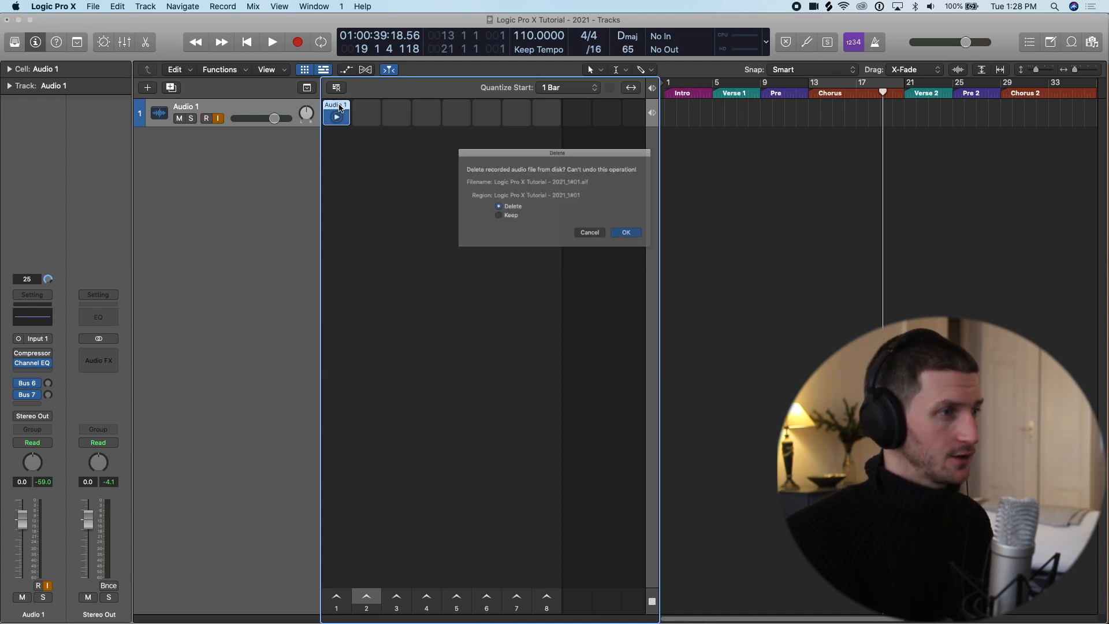
{"action": "left_click", "coordinate": [648, 243]}
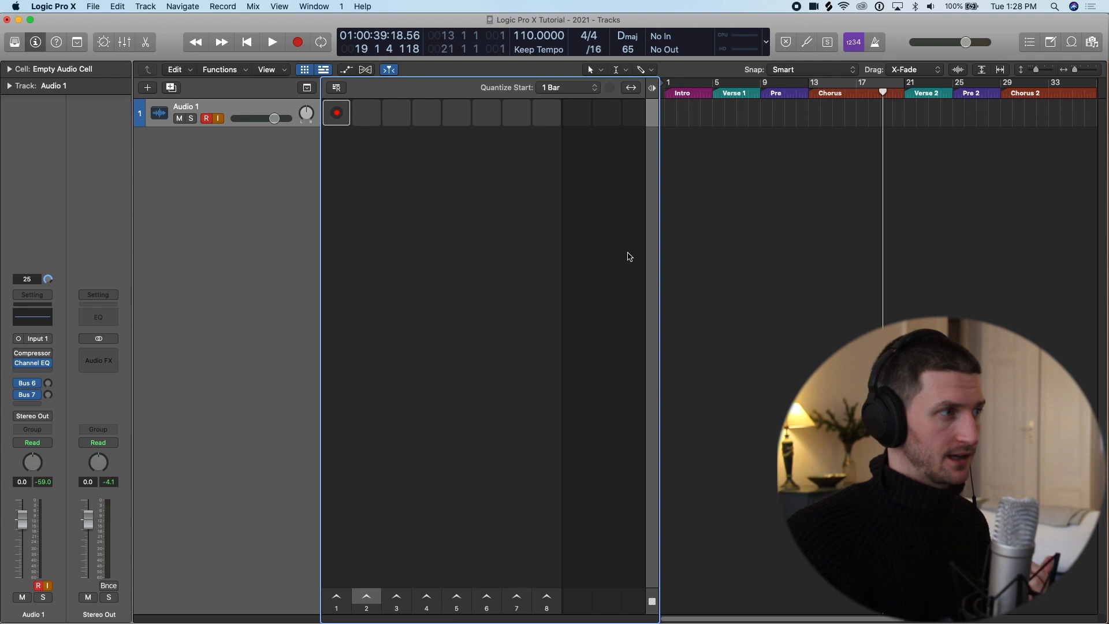
Select the Audio 1 track, show Quick Help briefly, and open the Loop Browser.
{"action": "left_click", "coordinate": [292, 108]}
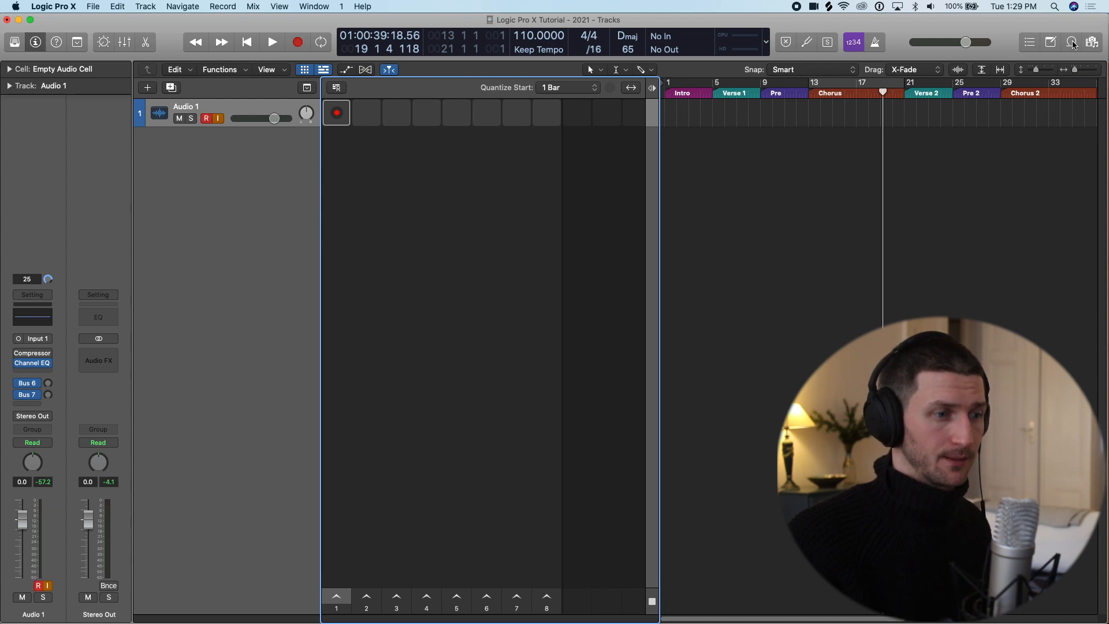
{"action": "left_click", "coordinate": [1011, 109]}
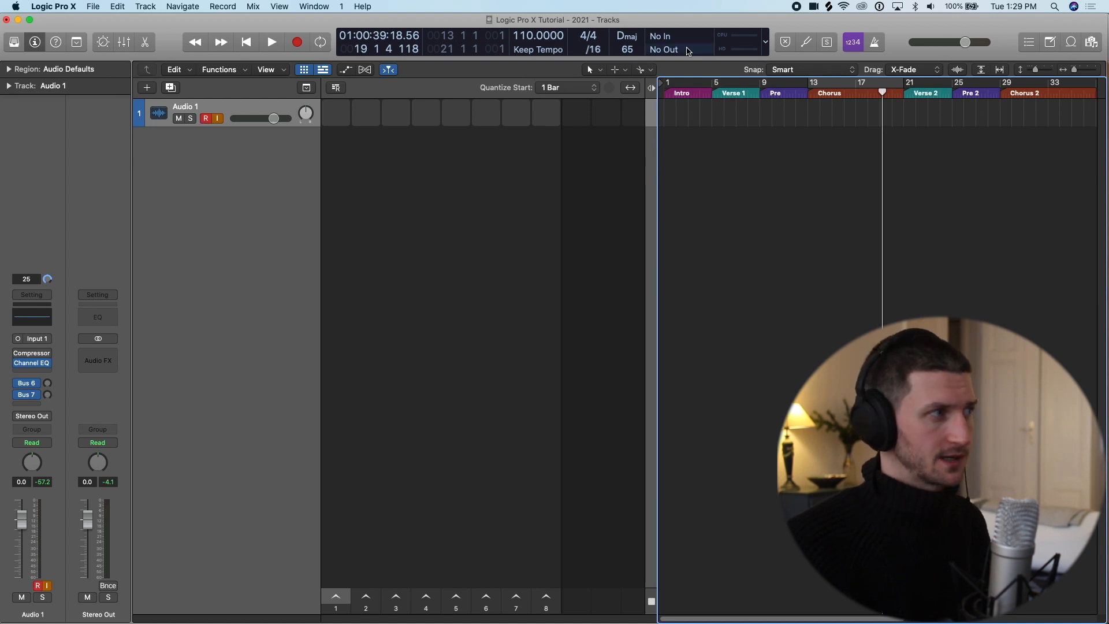
{"action": "left_click", "coordinate": [56, 42]}
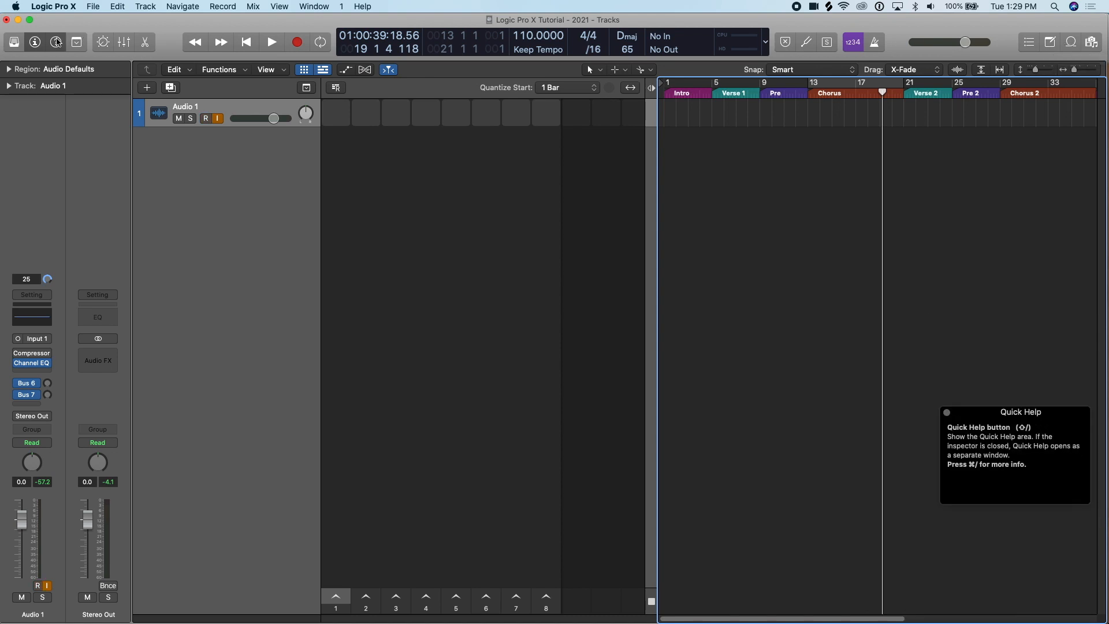
{"action": "key", "text": "o"}
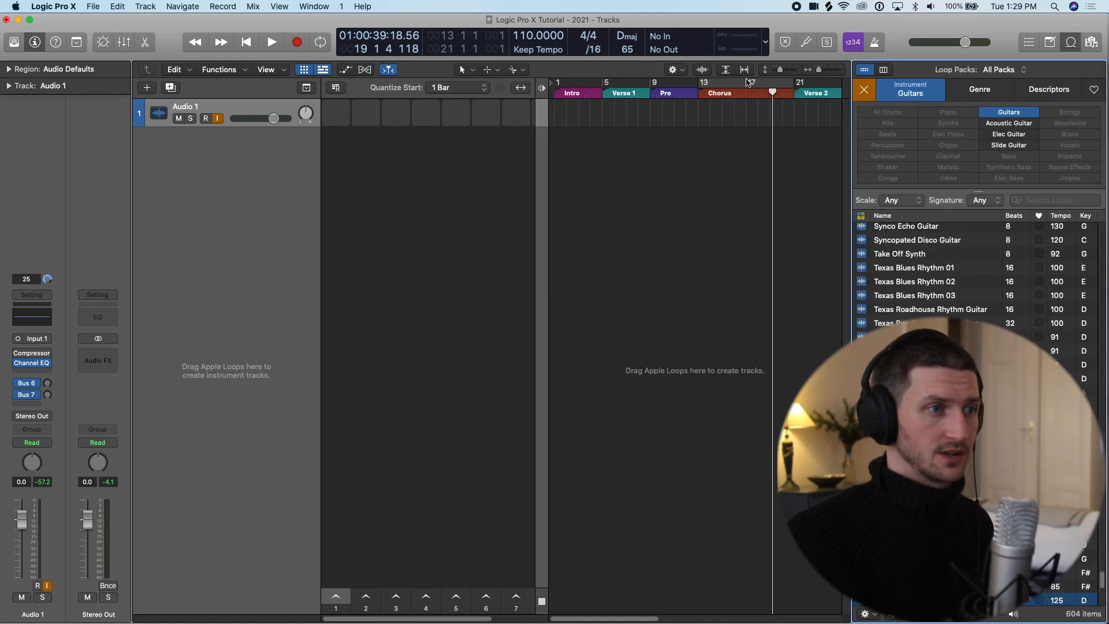
{"action": "left_click", "coordinate": [1079, 44]}
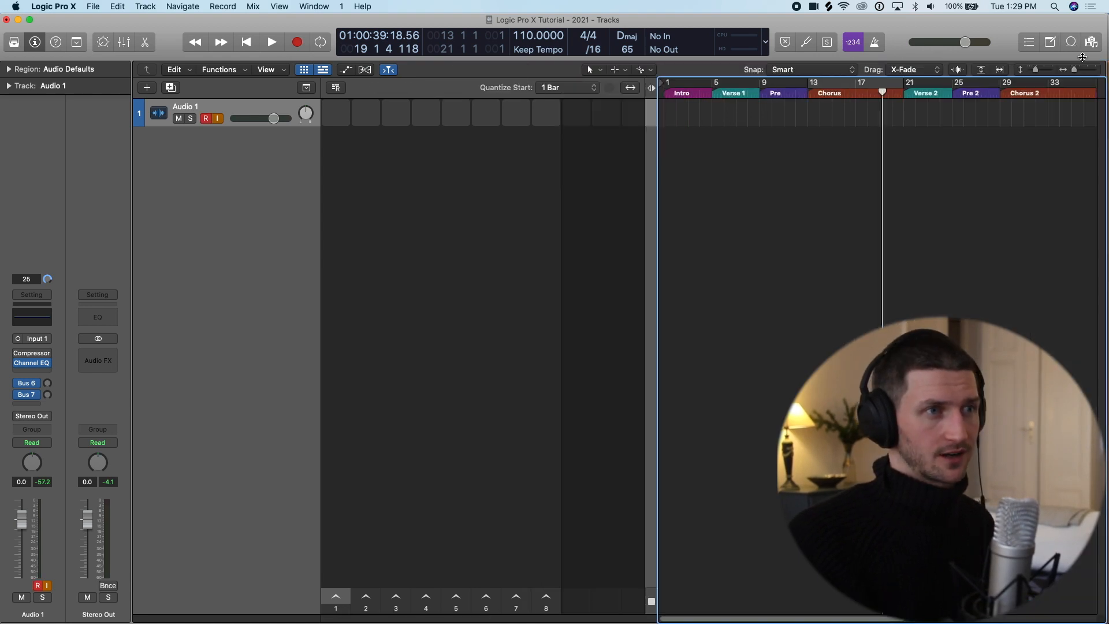
{"action": "left_click", "coordinate": [1078, 44]}
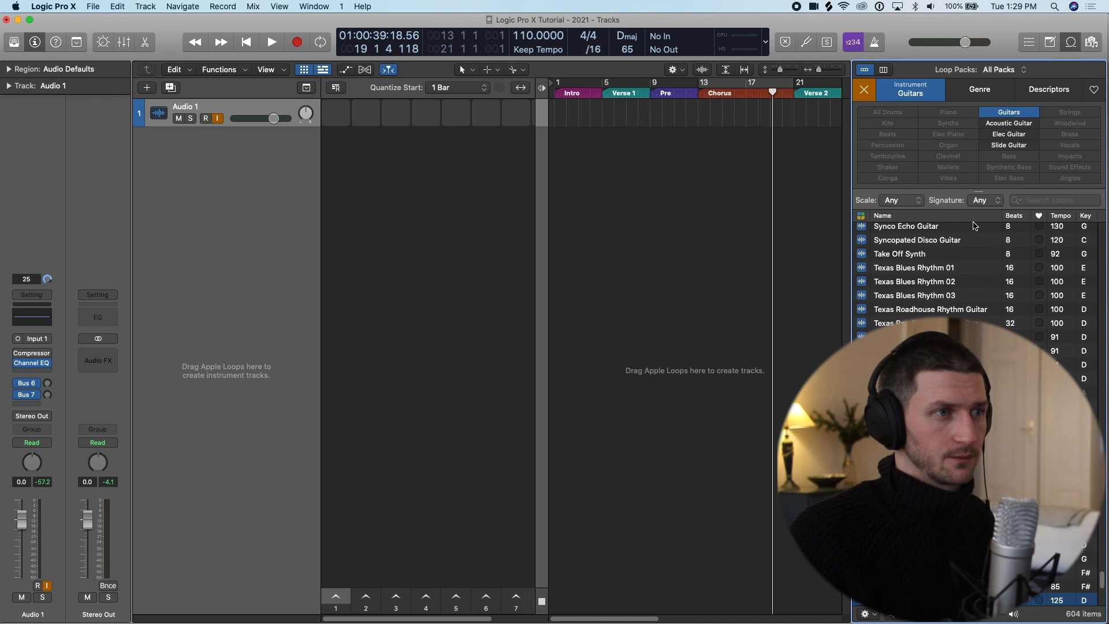
Reset the loop filter, narrow it to the Guitars instrument, and audition Preaching Slide Guitar 03.
{"action": "left_click", "coordinate": [871, 93]}
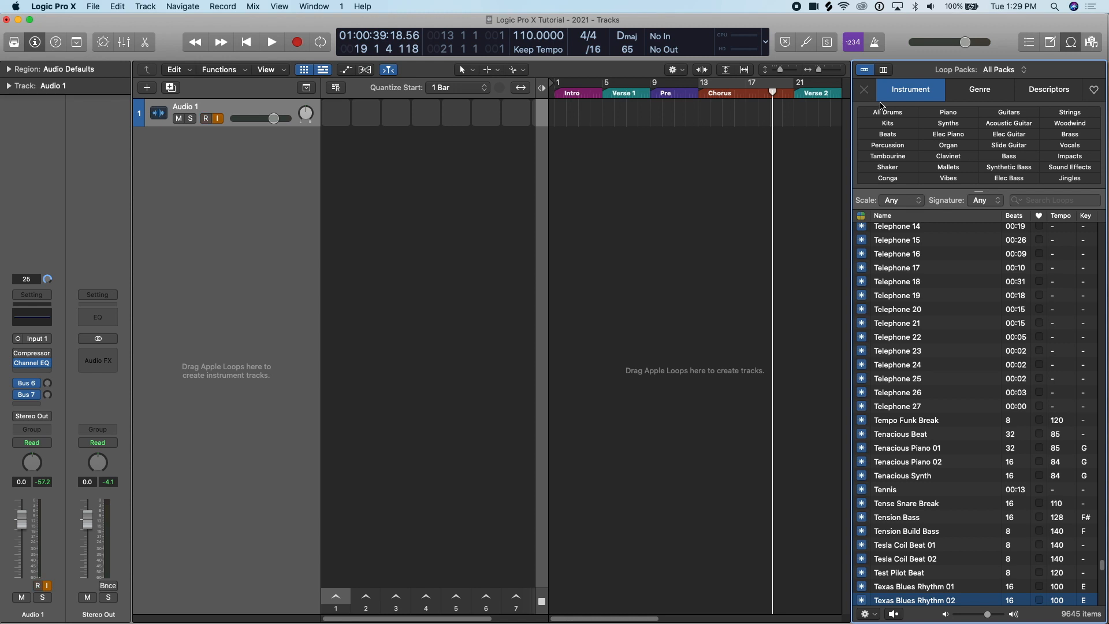
{"action": "left_click", "coordinate": [1008, 113]}
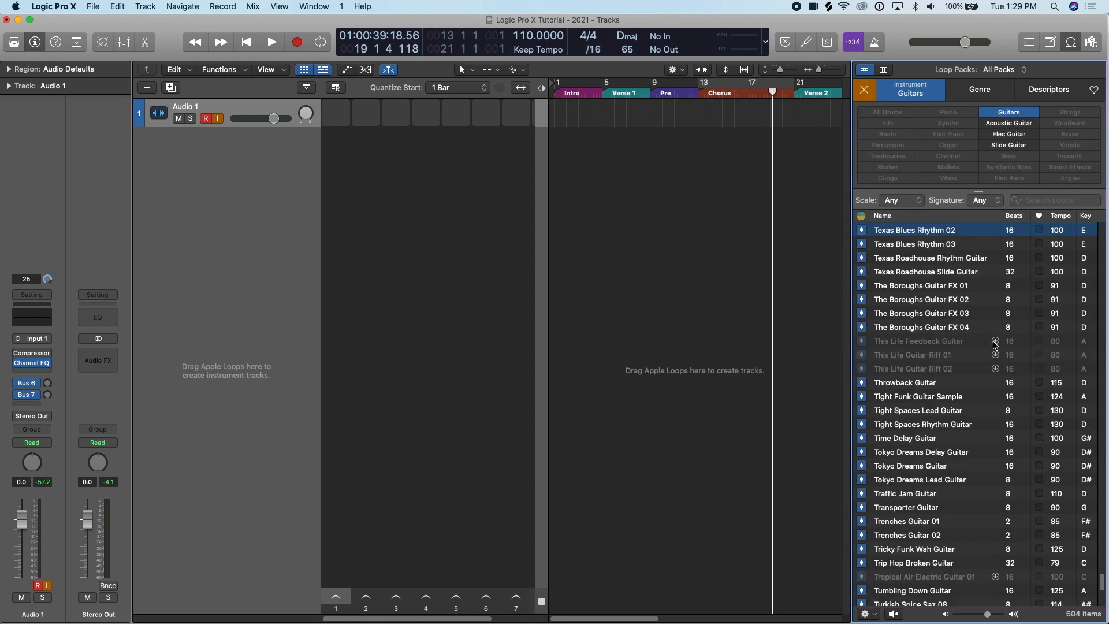
{"action": "scroll", "coordinate": [930, 310], "scroll_direction": "up", "scroll_amount": 10}
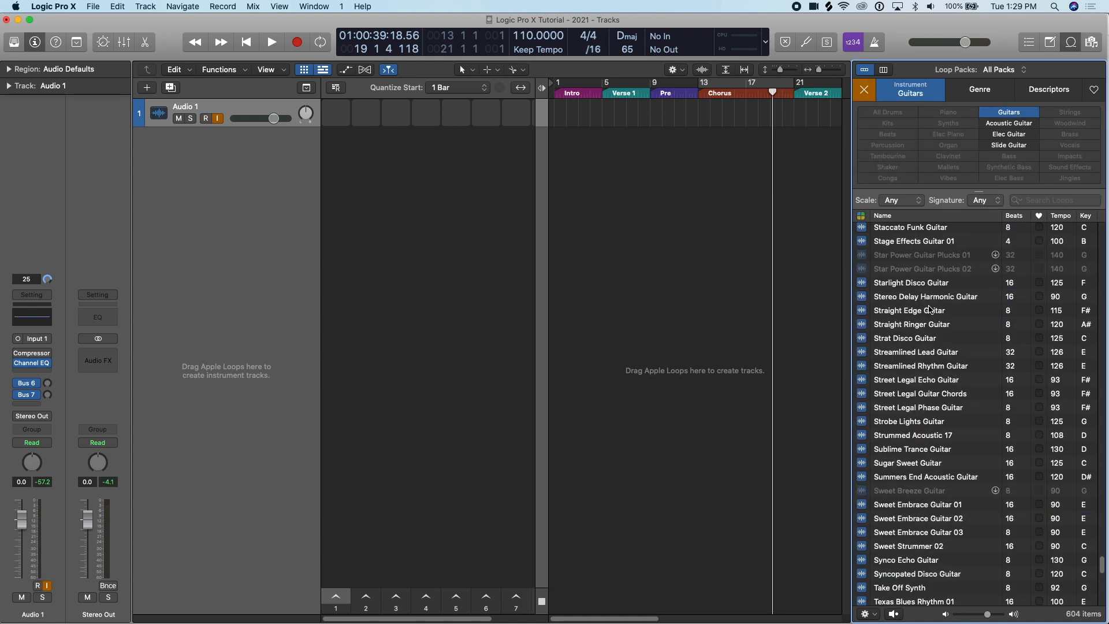
{"action": "scroll", "coordinate": [930, 311], "scroll_direction": "up", "scroll_amount": 15}
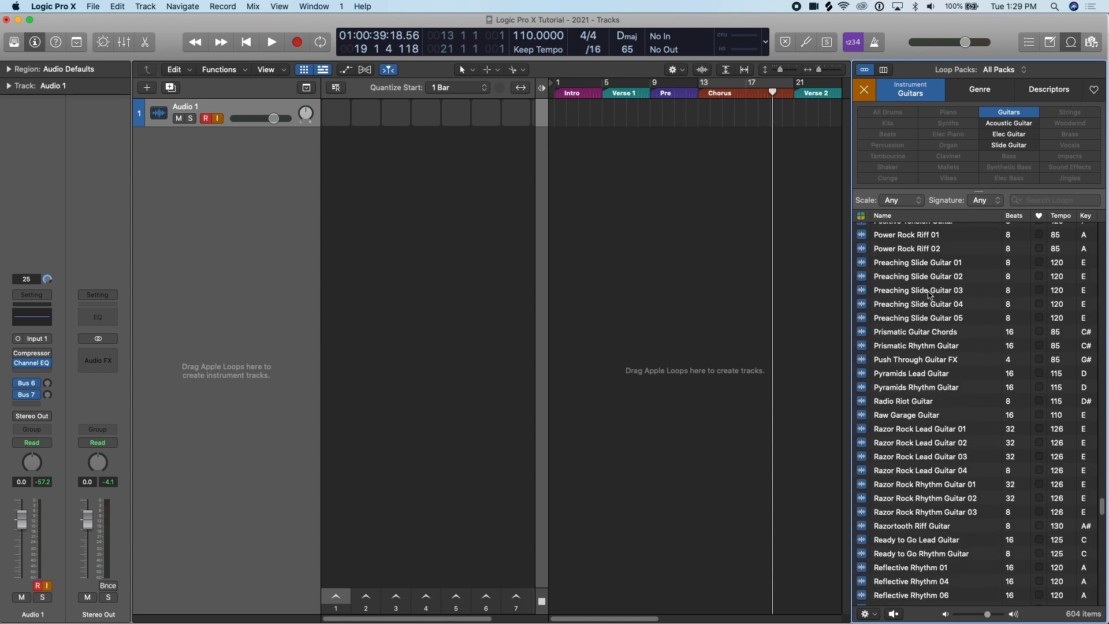
{"action": "left_click", "coordinate": [922, 289]}
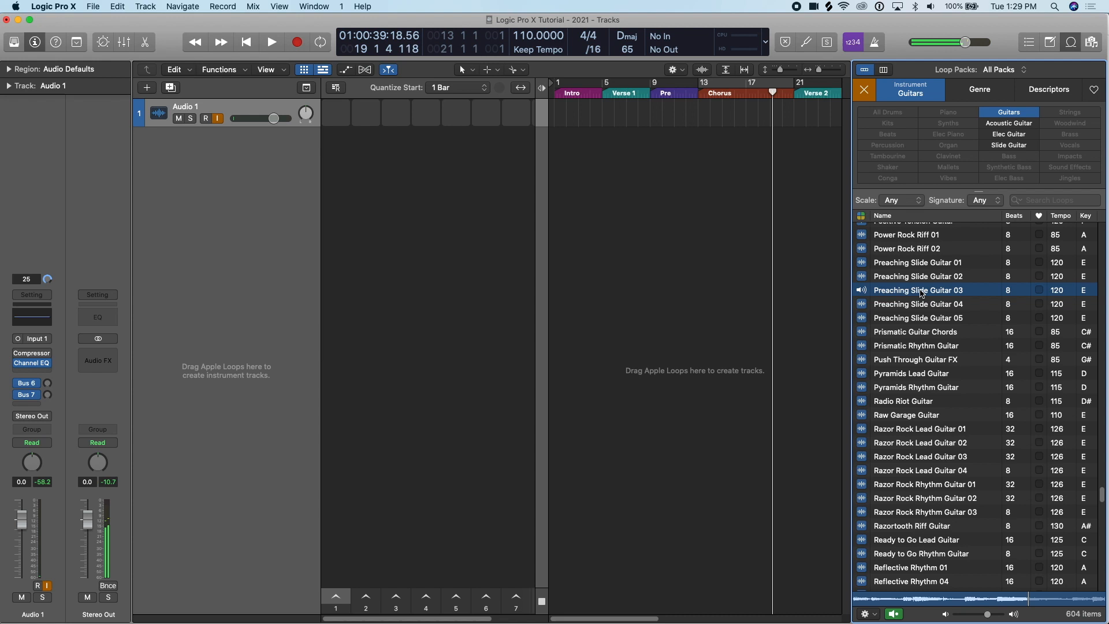
Filter the loops by the Guitars instrument and the Indie genre.
{"action": "left_click", "coordinate": [932, 99]}
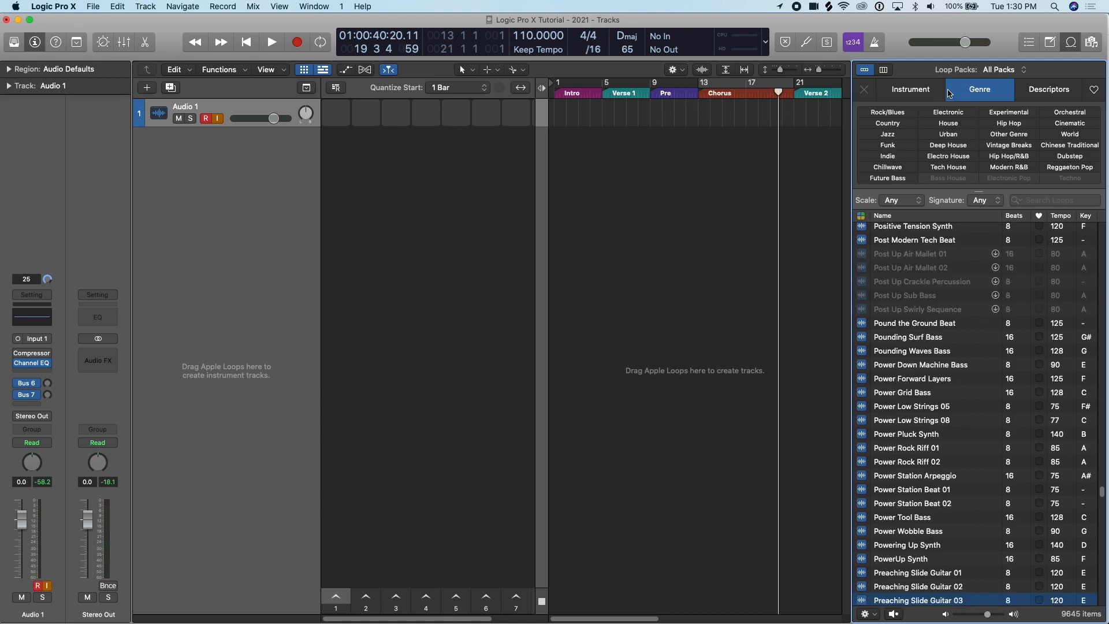
{"action": "left_click", "coordinate": [918, 92]}
{"action": "left_click", "coordinate": [985, 112]}
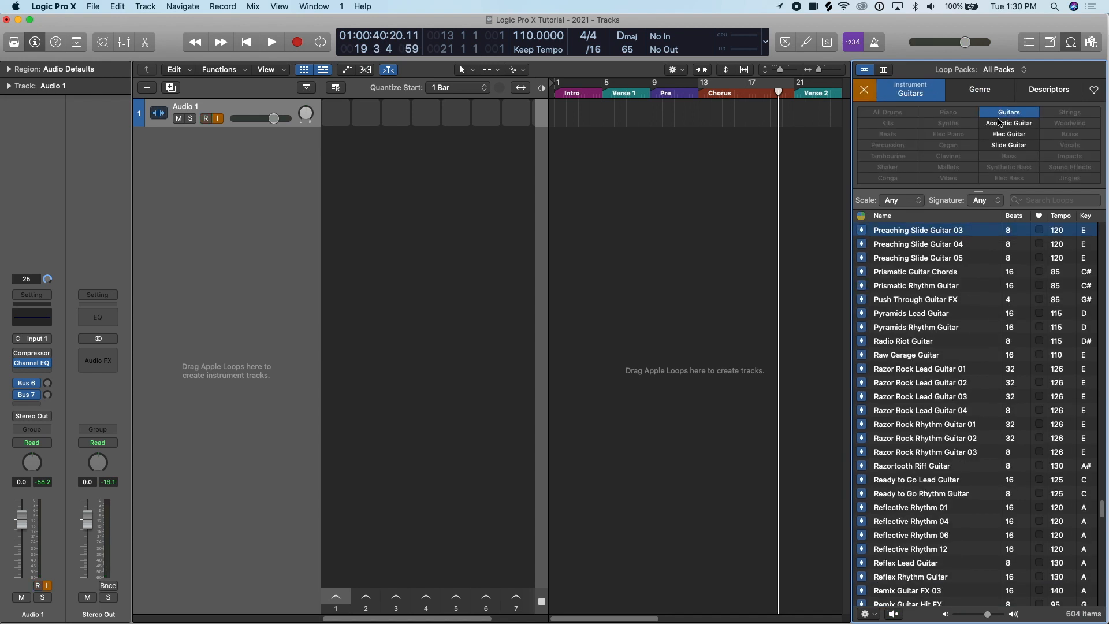
{"action": "left_click", "coordinate": [989, 99]}
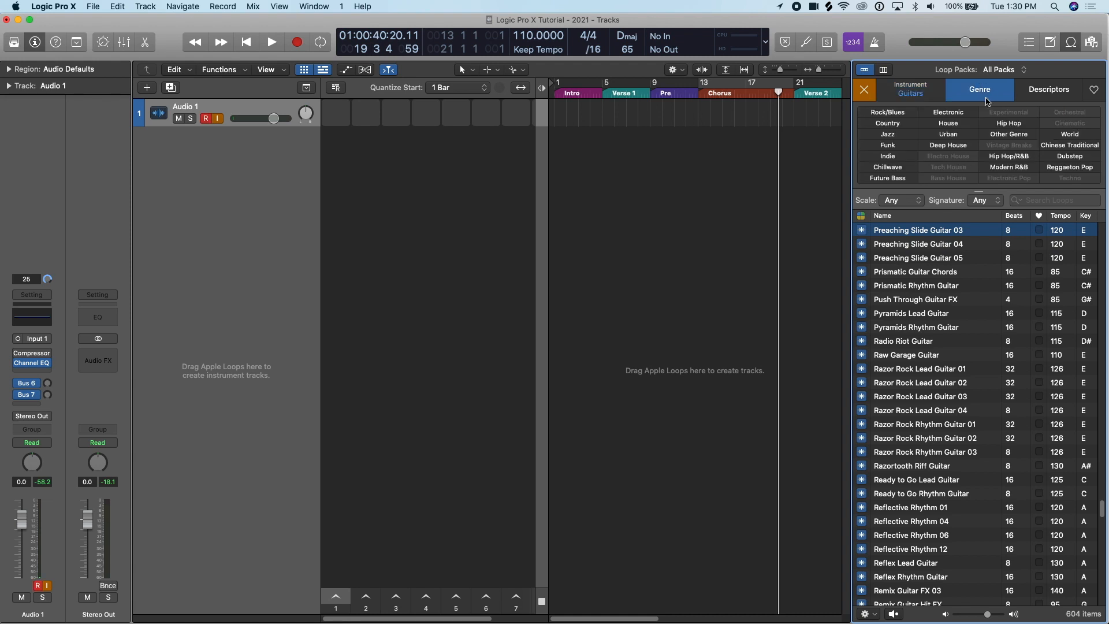
{"action": "left_click", "coordinate": [903, 157]}
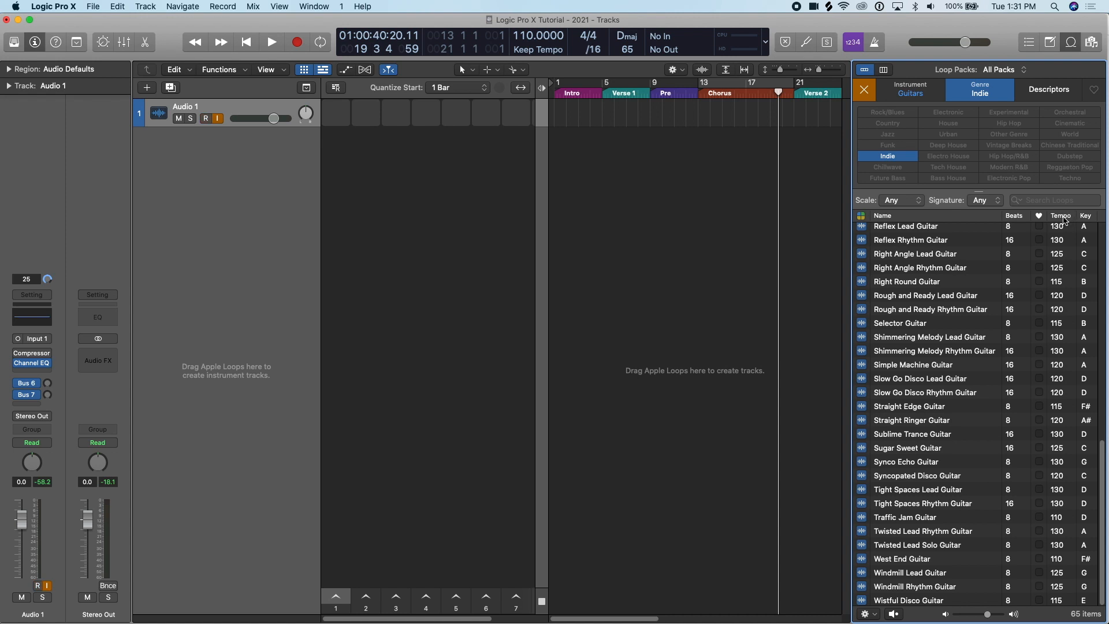
Sort the loops by tempo, and try the Major scale filter before setting the scale back to Any.
{"action": "left_click", "coordinate": [1060, 215]}
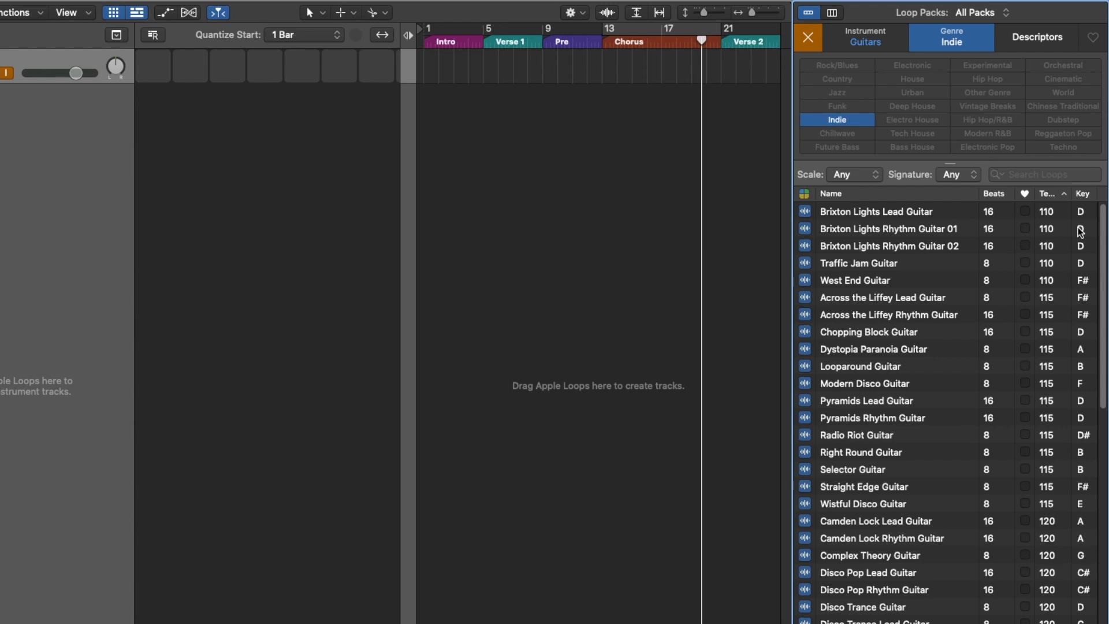
{"action": "left_click", "coordinate": [845, 179]}
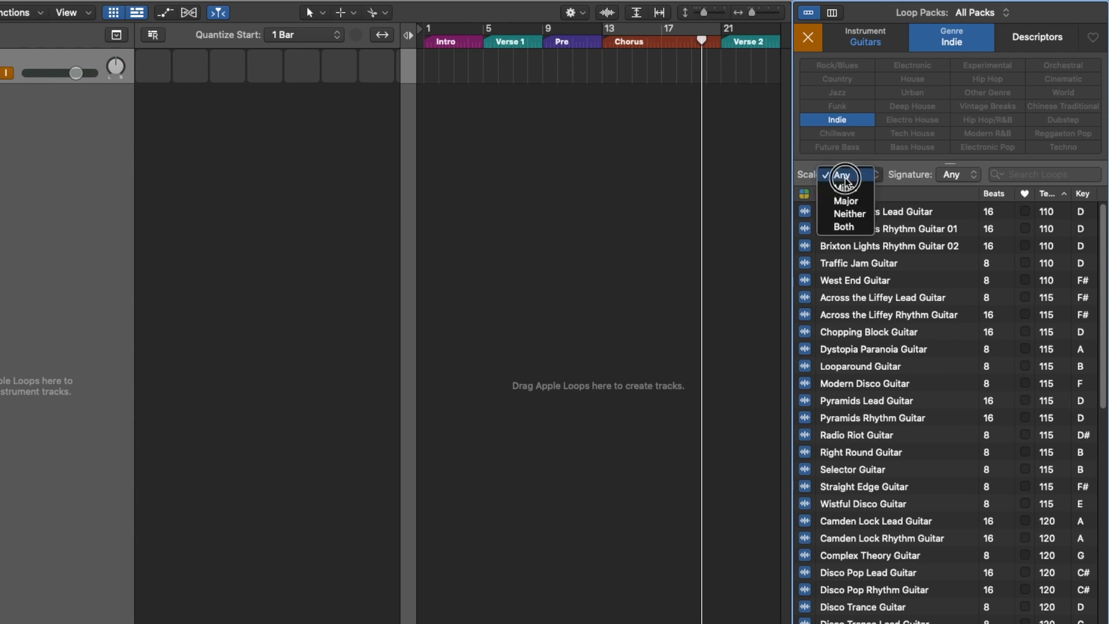
{"action": "left_click", "coordinate": [860, 202]}
{"action": "left_click", "coordinate": [967, 176]}
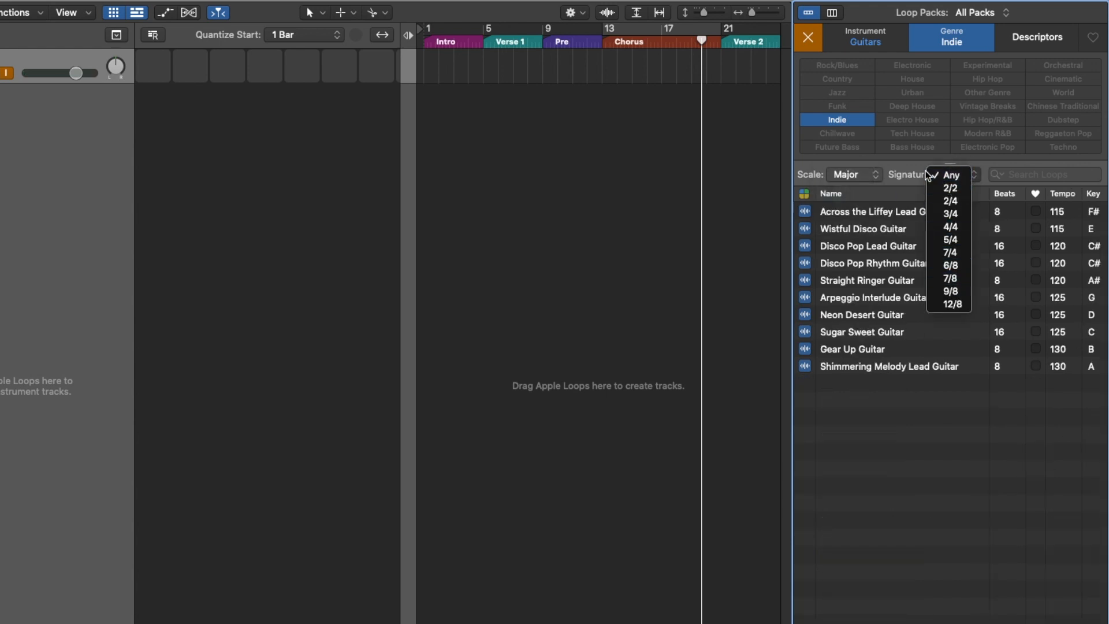
{"action": "left_click", "coordinate": [898, 168]}
{"action": "left_click", "coordinate": [853, 175]}
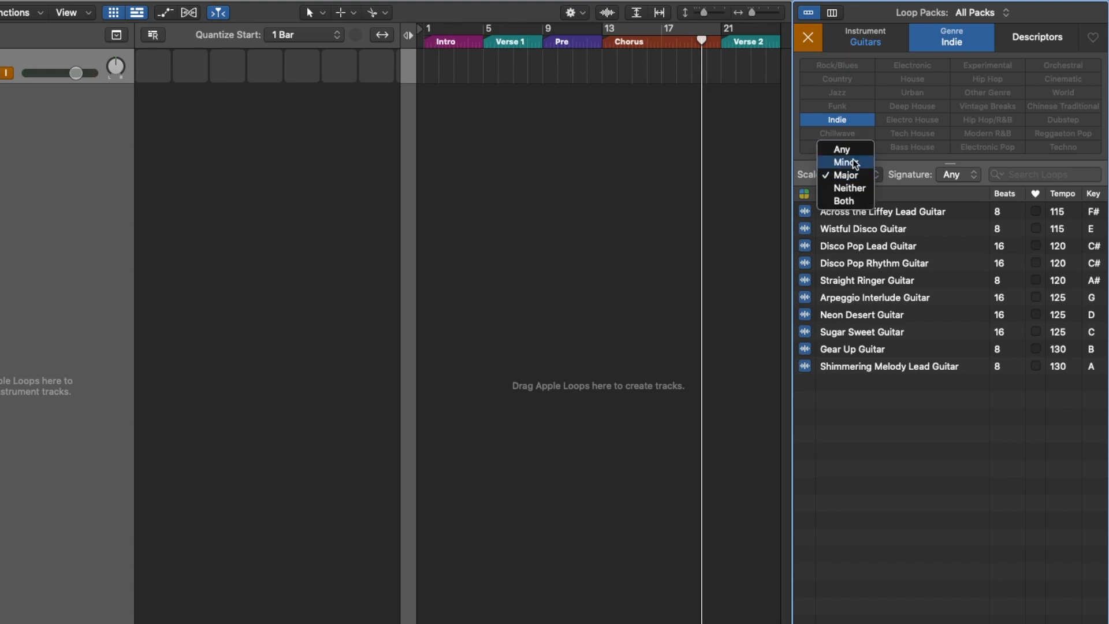
{"action": "left_click", "coordinate": [870, 151]}
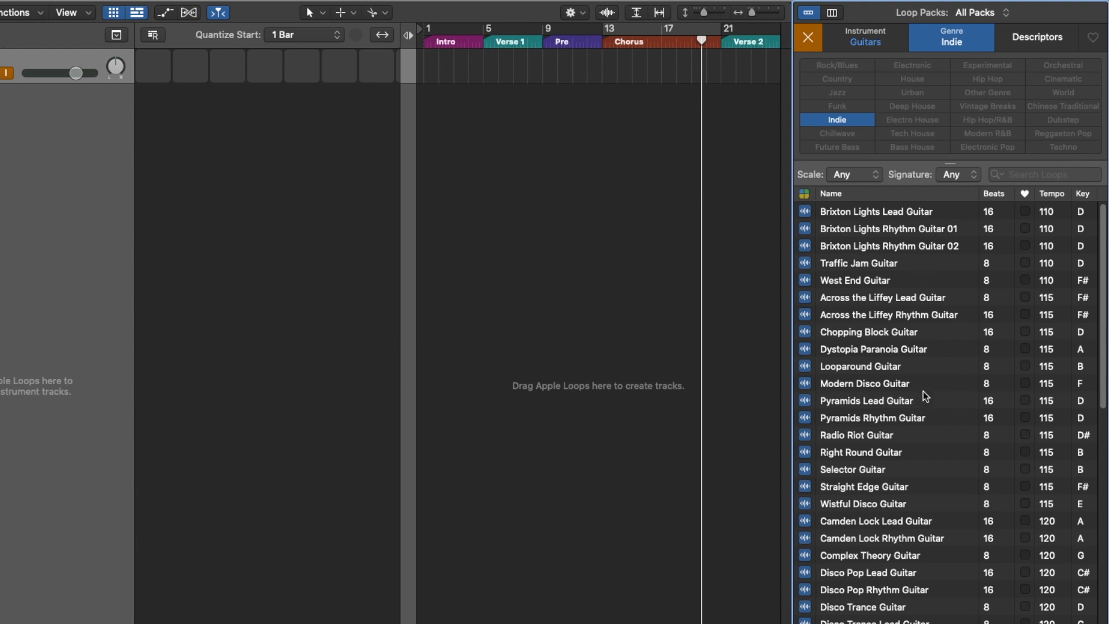
Audition the 120 BPM indie guitar loops from Camden Lock Rhythm Guitar down to Disco Pop Rhythm Guitar.
{"action": "left_click", "coordinate": [879, 539]}
{"action": "key", "text": "Down"}
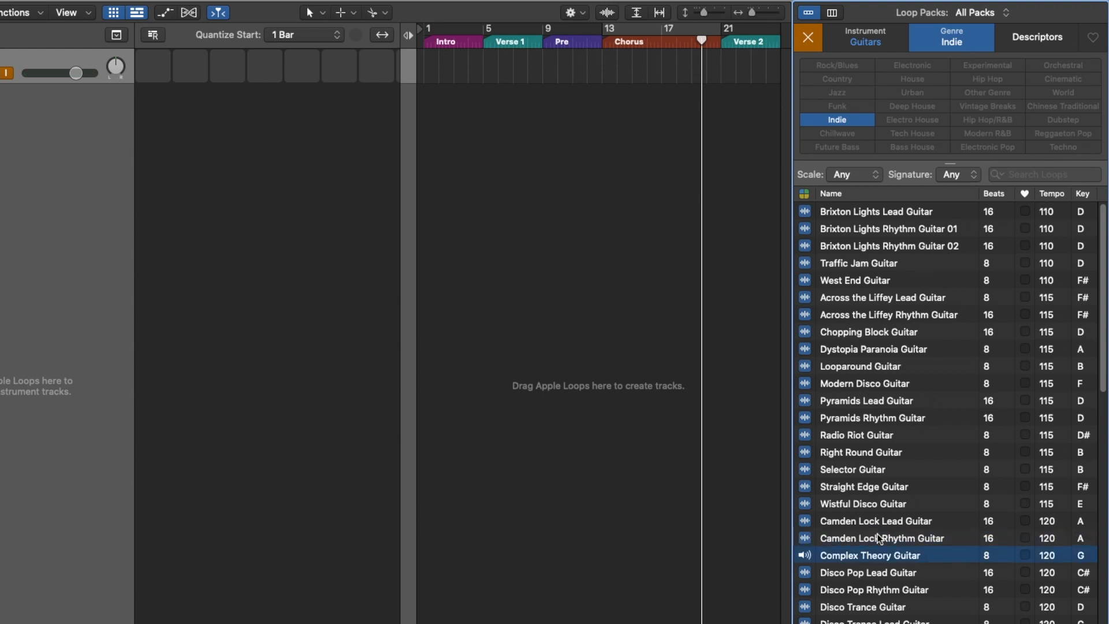
{"action": "key", "text": "Down"}
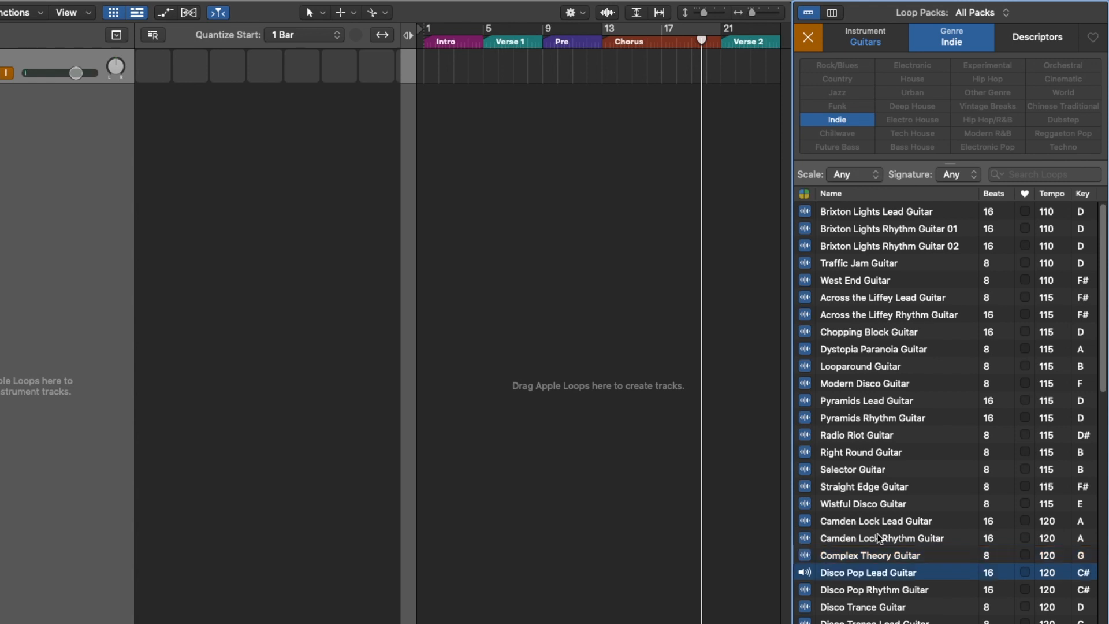
{"action": "key", "text": "Down"}
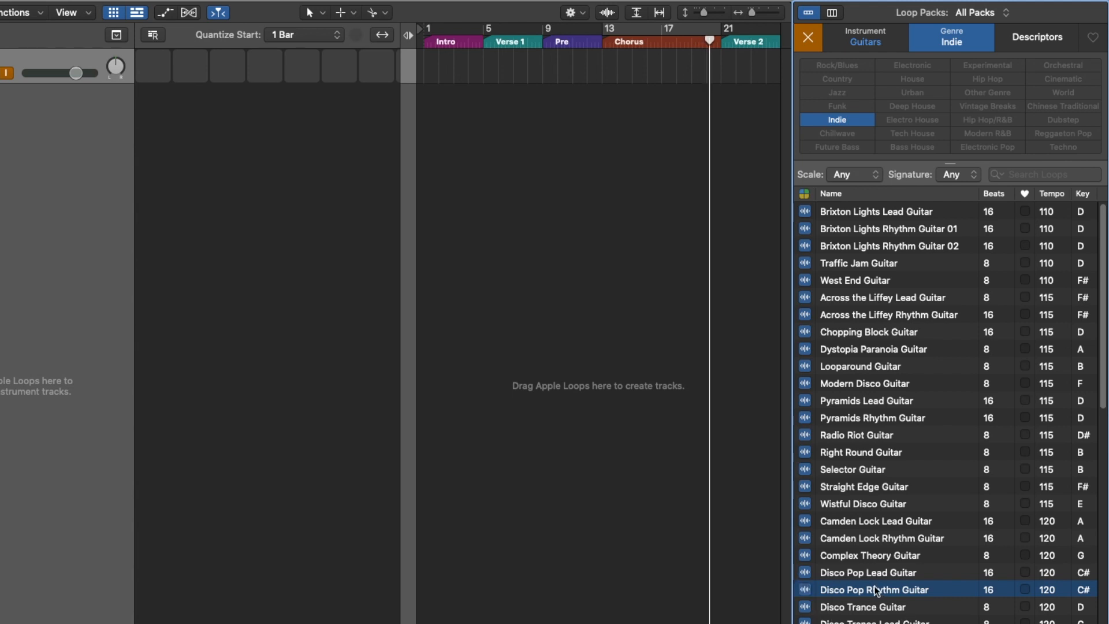
Place the Disco Pop Rhythm Guitar loop in the track's first Live Loops cell and hide the Tracks area.
{"action": "left_click_drag", "start_coordinate": [942, 588], "coordinate": [715, 416]}
{"action": "left_click_drag", "start_coordinate": [917, 535], "coordinate": [337, 110]}
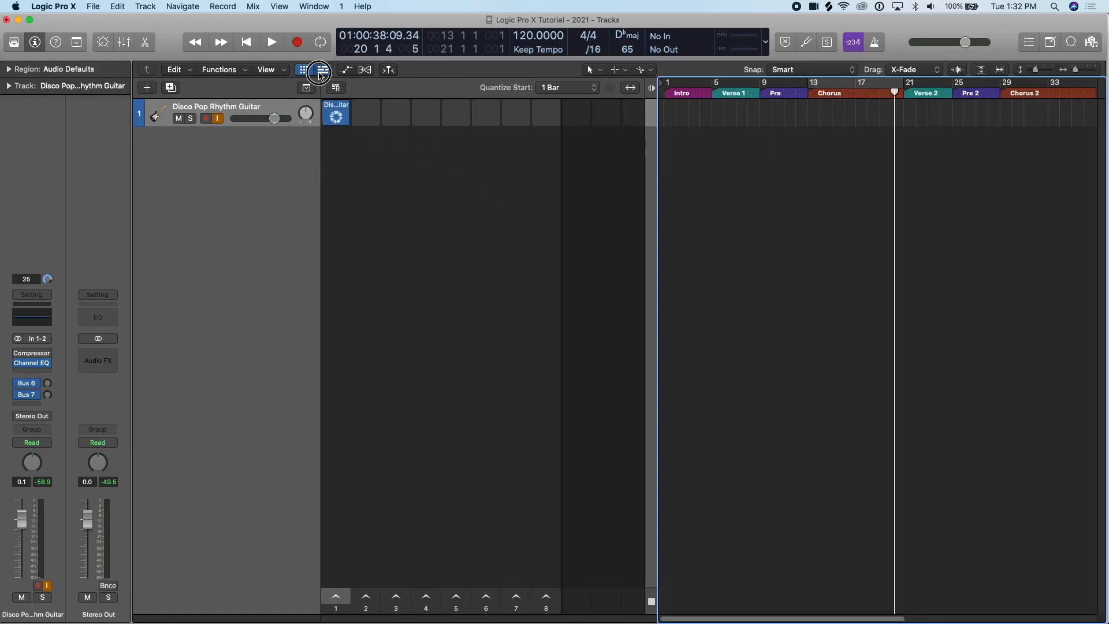
{"action": "left_click", "coordinate": [321, 73]}
{"action": "mouse_move", "coordinate": [340, 115]}
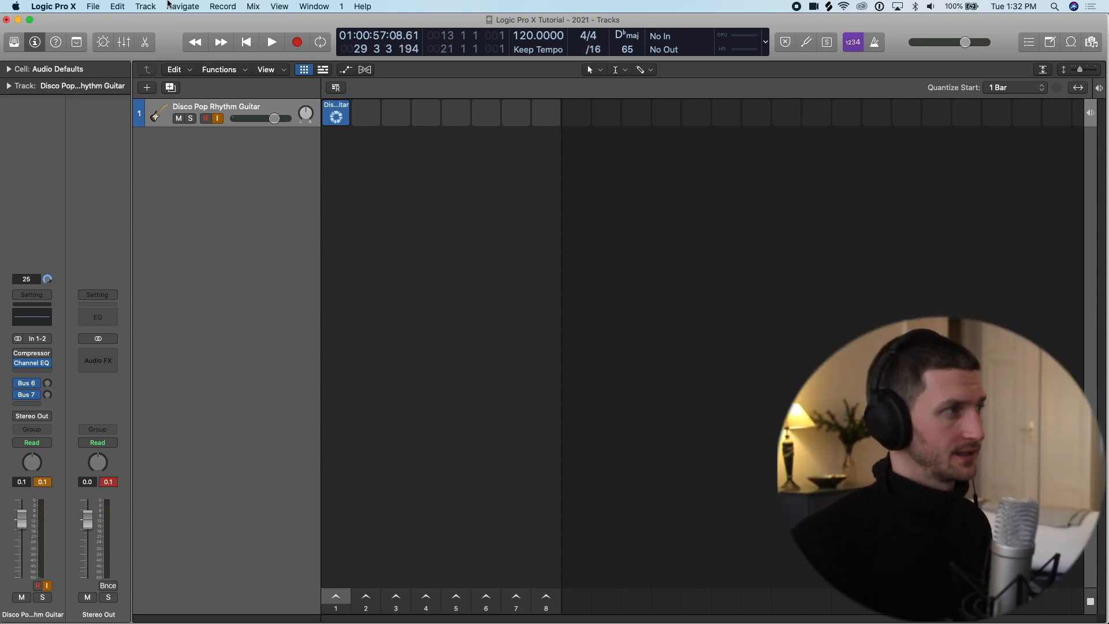
Add a Drummer track and delete the software instrument track created by mistake.
{"action": "left_click", "coordinate": [146, 7]}
{"action": "left_click", "coordinate": [162, 42]}
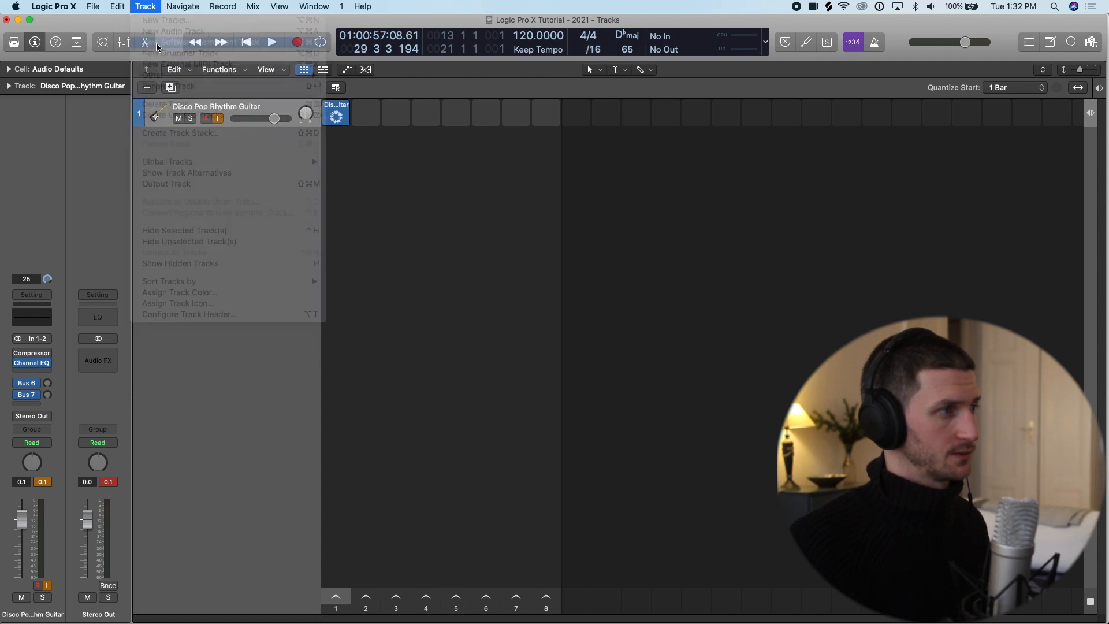
{"action": "left_click", "coordinate": [153, 5]}
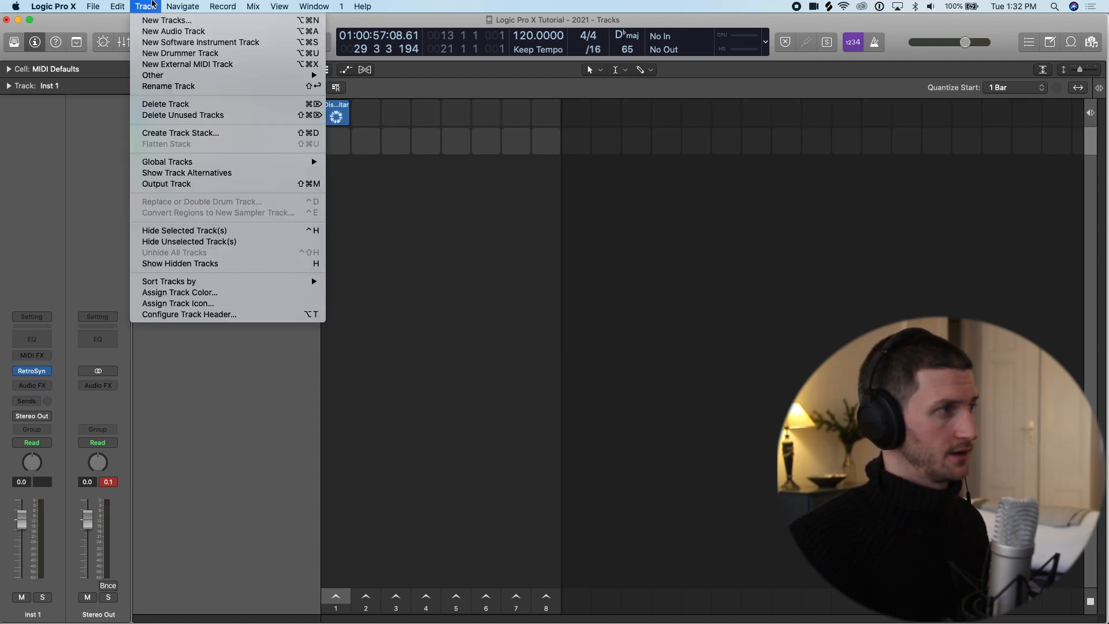
{"action": "left_click", "coordinate": [167, 53]}
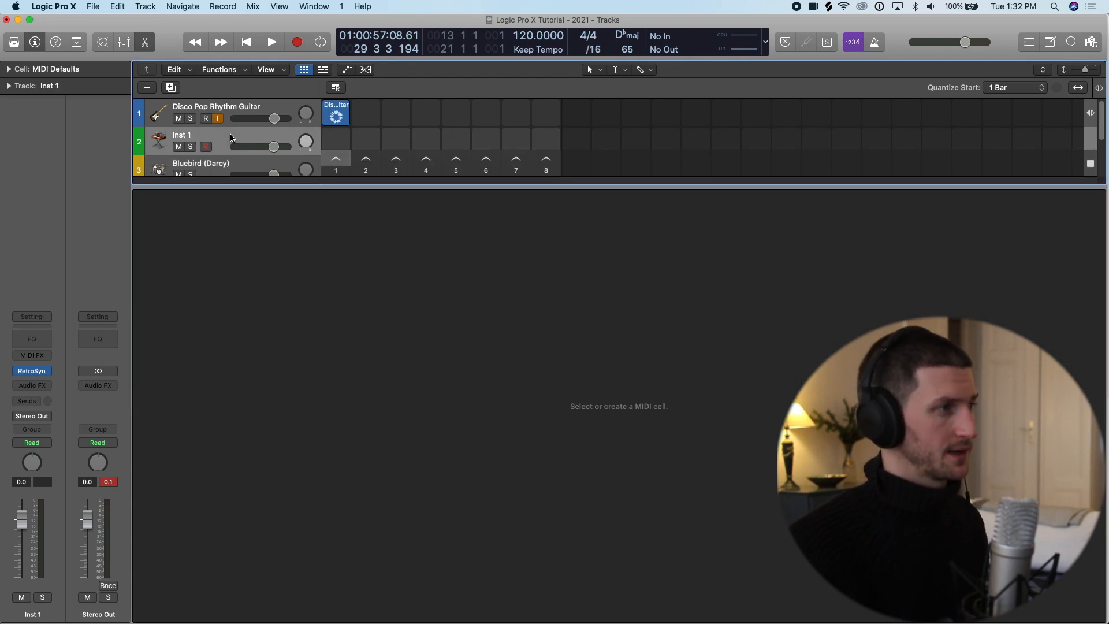
{"action": "key", "text": "super+BackSpace"}
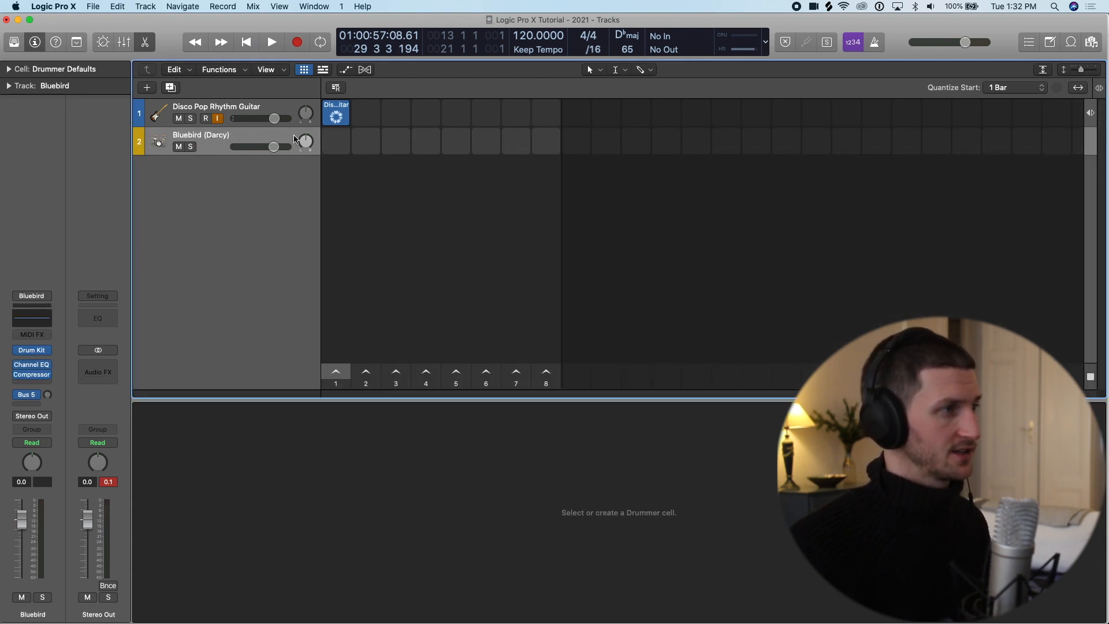
Create a Drummer cell in the first slot of the drum track, with a simpler, fairly loud pattern and no hi-hat.
{"action": "left_click", "coordinate": [337, 142]}
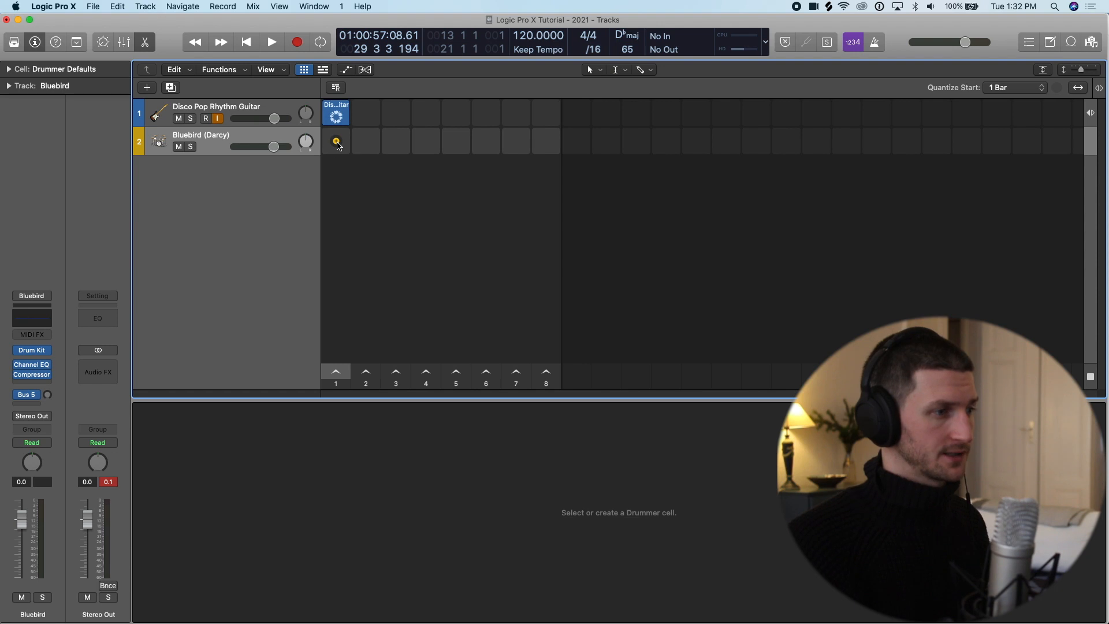
{"action": "left_click_drag", "start_coordinate": [501, 480], "coordinate": [541, 483]}
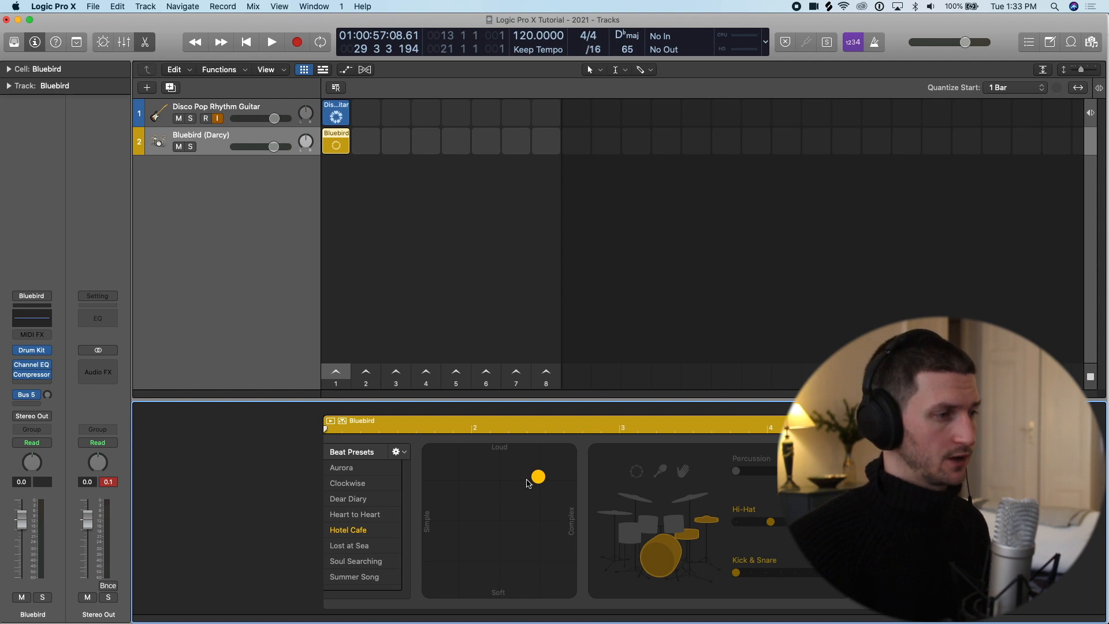
{"action": "left_click_drag", "start_coordinate": [536, 478], "coordinate": [445, 484]}
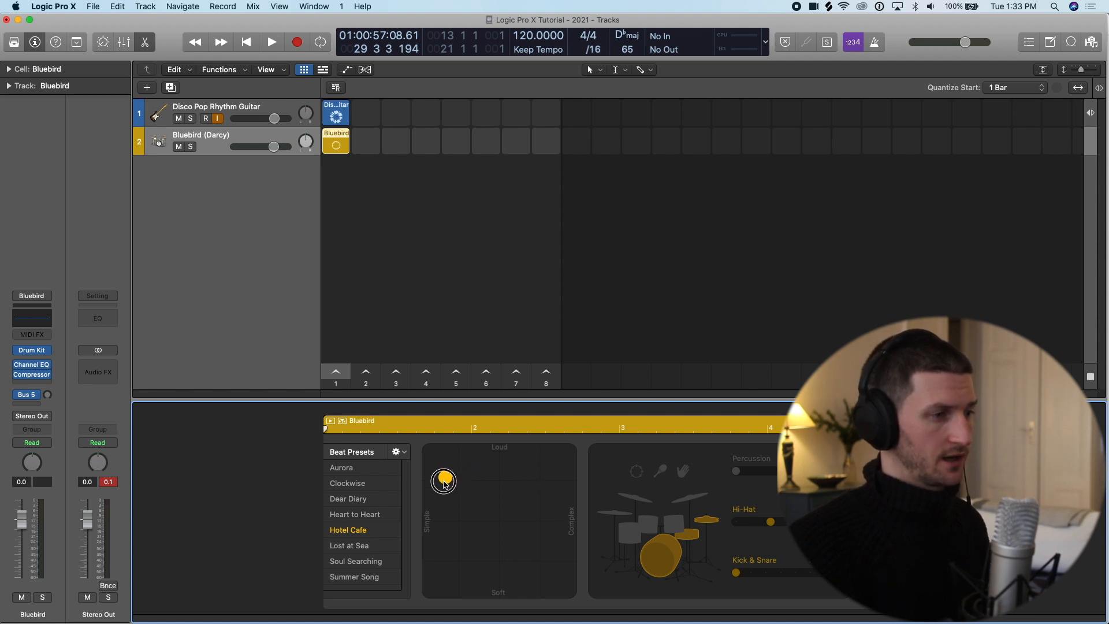
{"action": "left_click", "coordinate": [705, 521]}
Trigger the first guitar and drummer cells to try playing them in the Live Loops grid.
{"action": "left_click", "coordinate": [339, 114]}
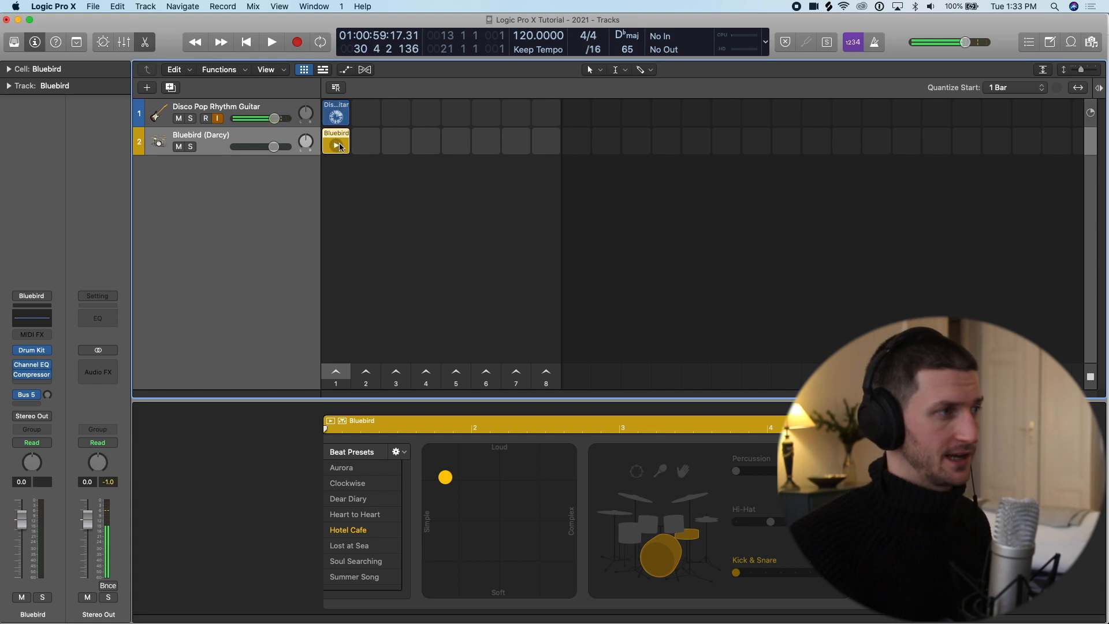
{"action": "left_click", "coordinate": [338, 145]}
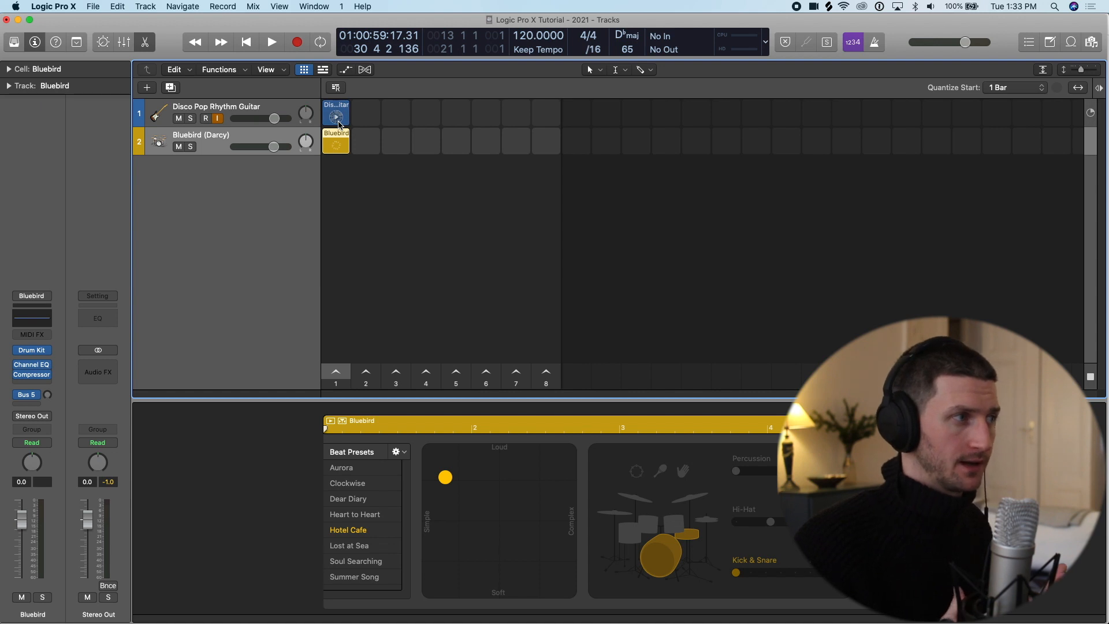
{"action": "left_click", "coordinate": [337, 122]}
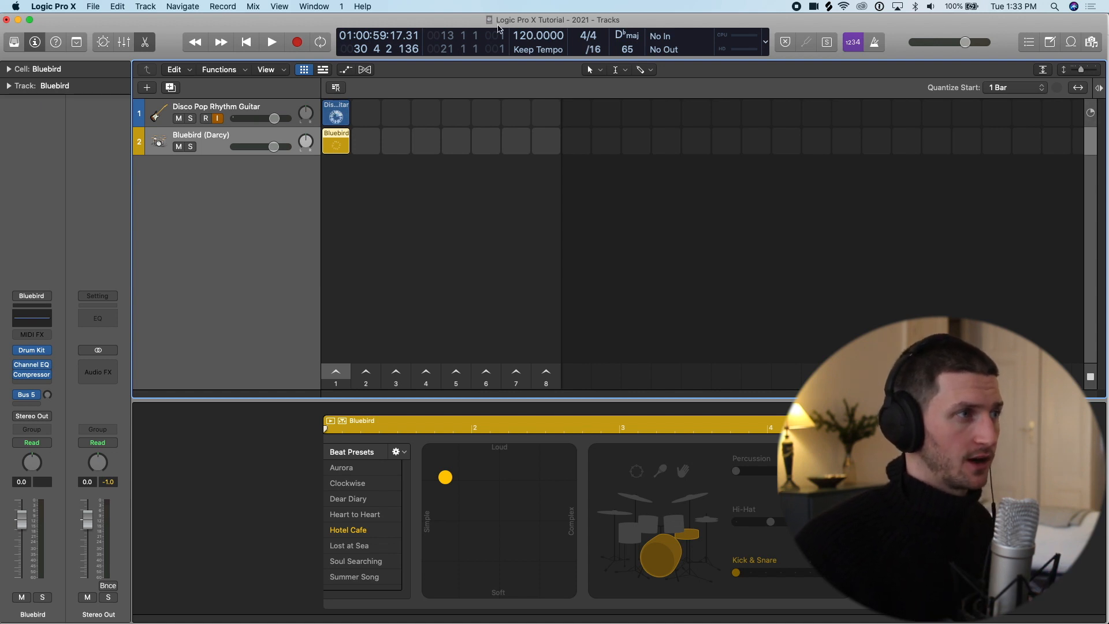
Set the project tempo to 110 and turn on the metronome click.
{"action": "double_click", "coordinate": [526, 36]}
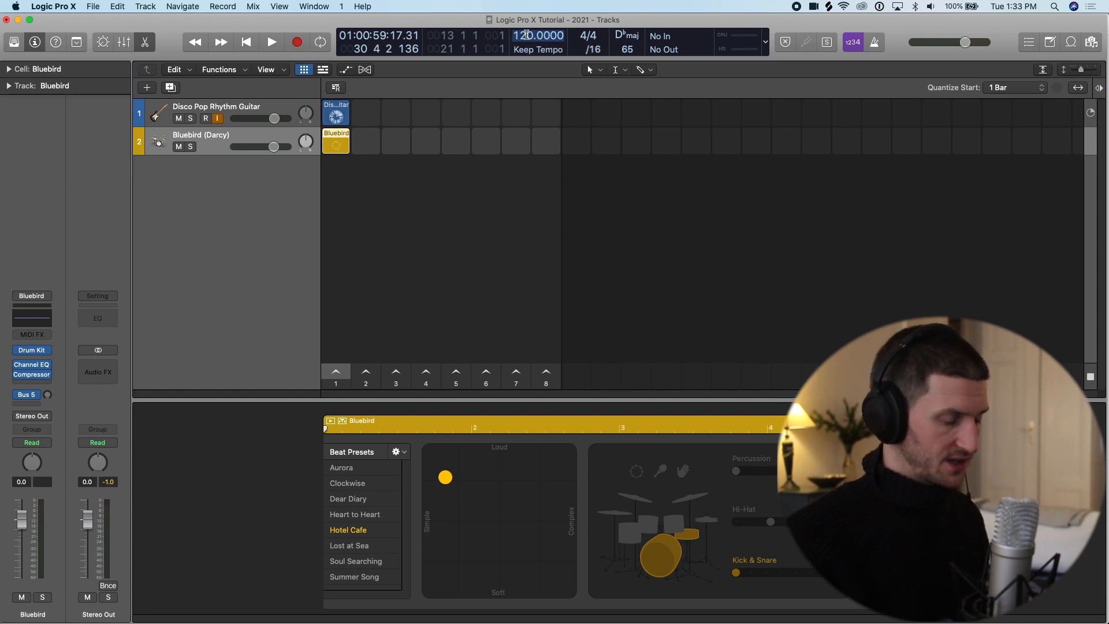
{"action": "type", "text": "110"}
{"action": "key", "text": "Return"}
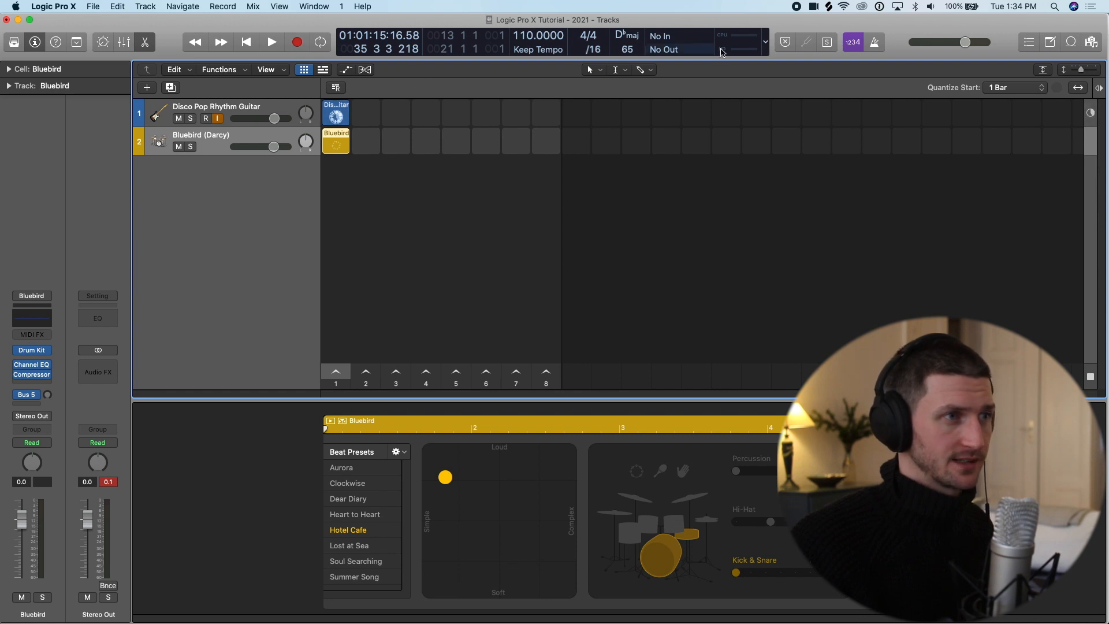
{"action": "left_click", "coordinate": [876, 42]}
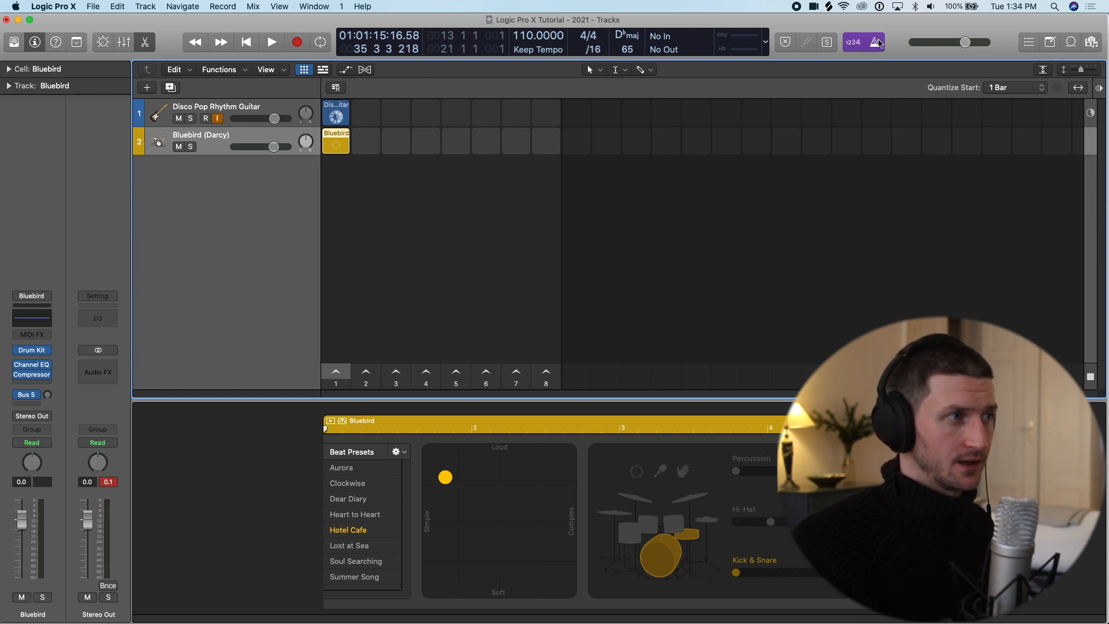
Play the guitar cell against the metronome and bring the drummer cell in and out on the quantized bar.
{"action": "left_click", "coordinate": [337, 119]}
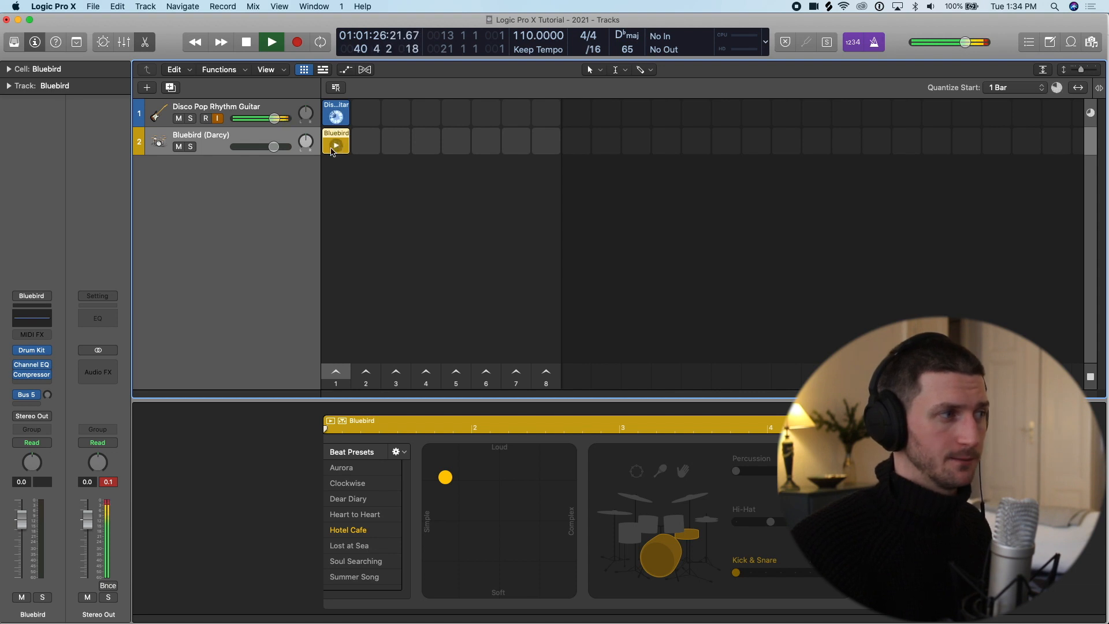
{"action": "left_click", "coordinate": [337, 148]}
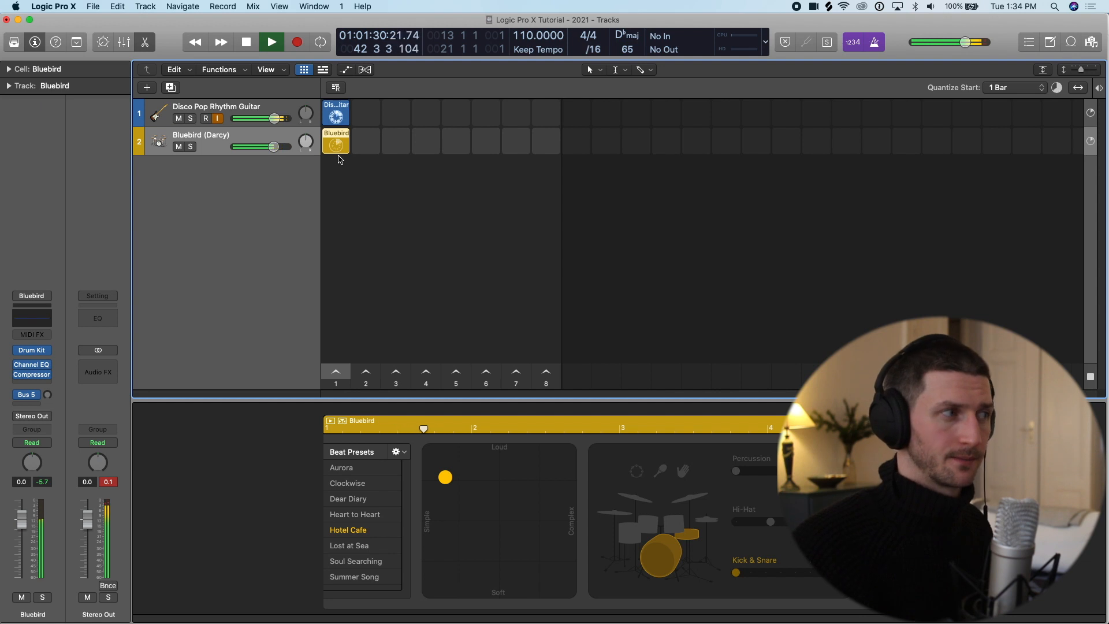
{"action": "left_click", "coordinate": [339, 150]}
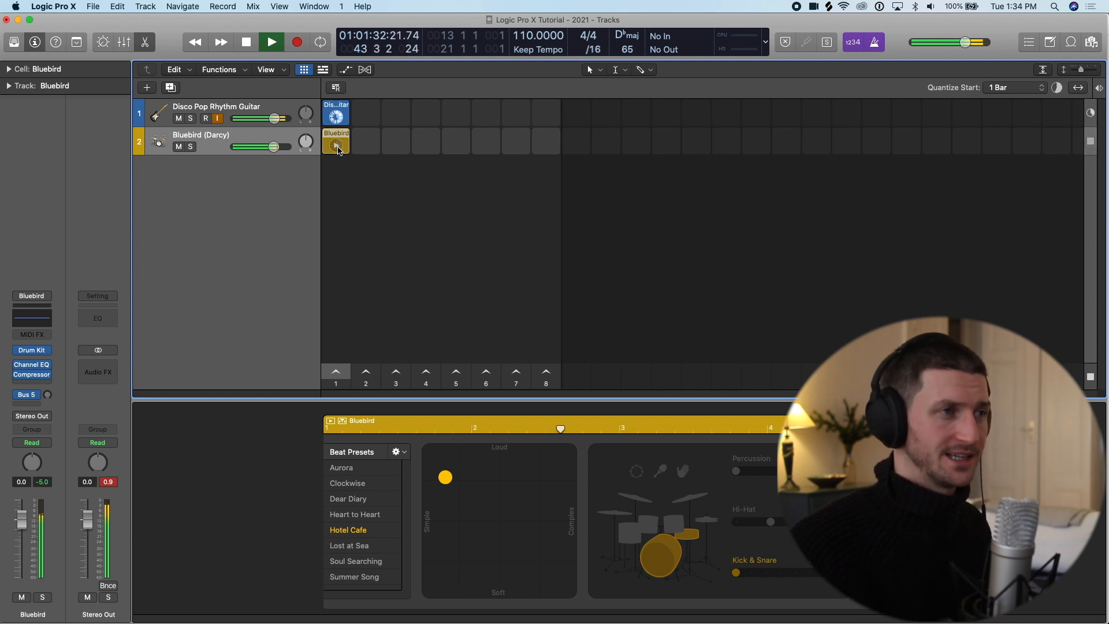
{"action": "key", "text": "space"}
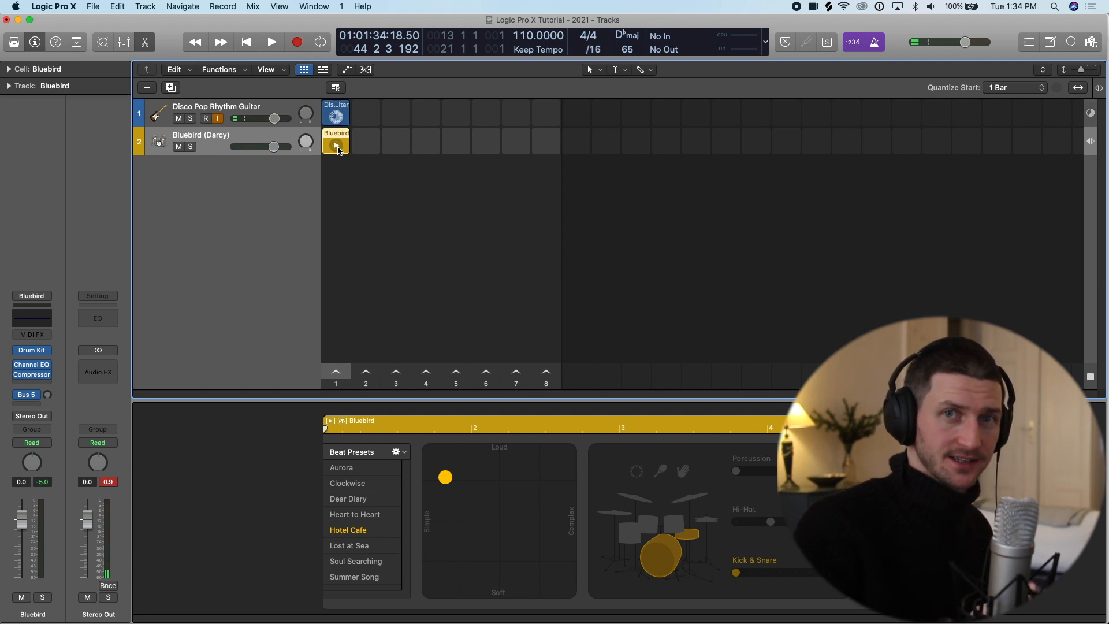
{"action": "left_click", "coordinate": [337, 146]}
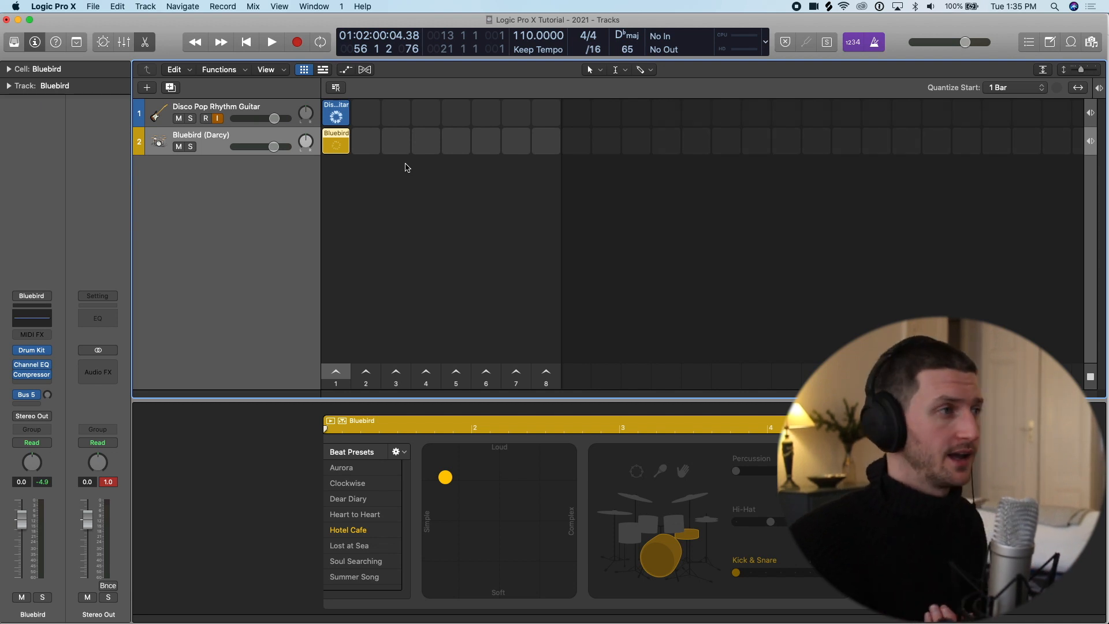
{"action": "left_click", "coordinate": [340, 118]}
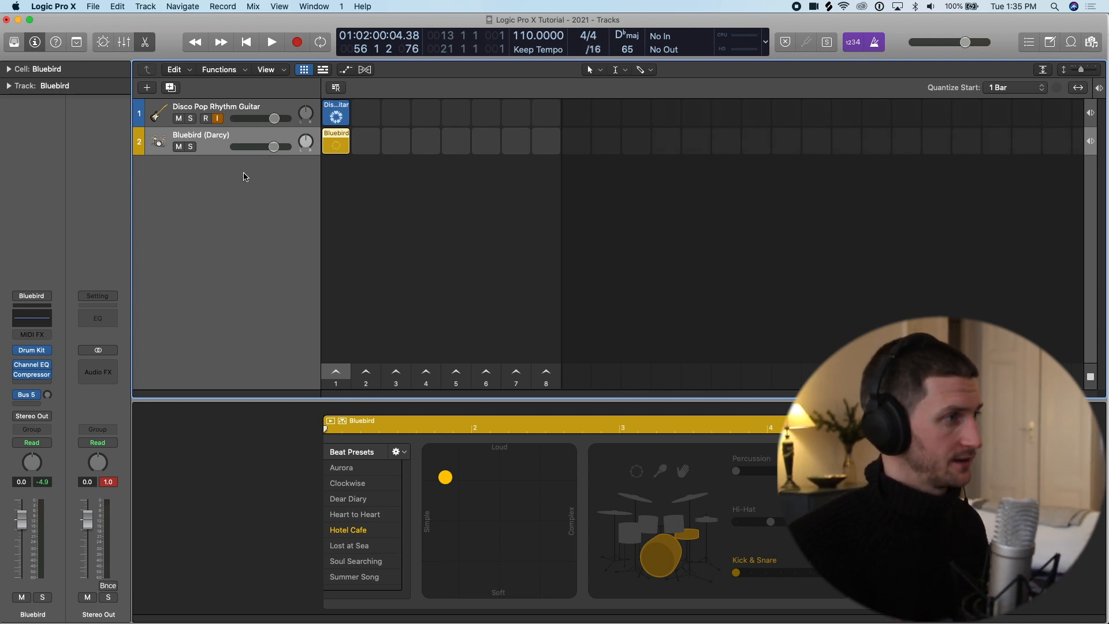
Reopen the Loop Browser, add Disco Pop Lead Guitar to the guitar track's second cell, and close the editor.
{"action": "left_click", "coordinate": [1071, 42]}
{"action": "left_click", "coordinate": [885, 464]}
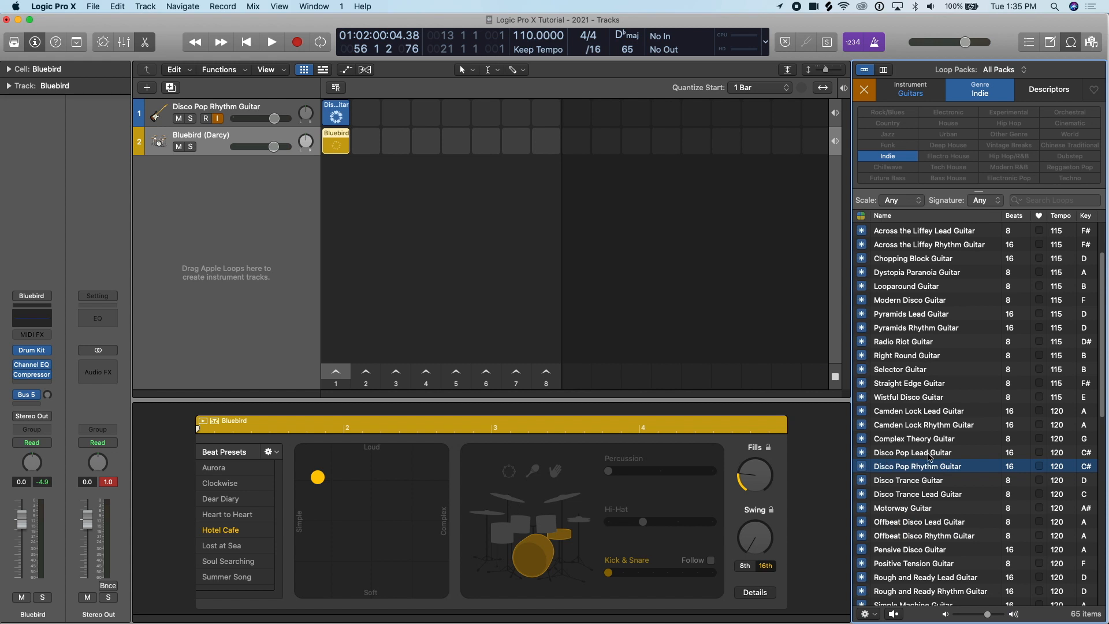
{"action": "left_click_drag", "start_coordinate": [954, 456], "coordinate": [363, 120]}
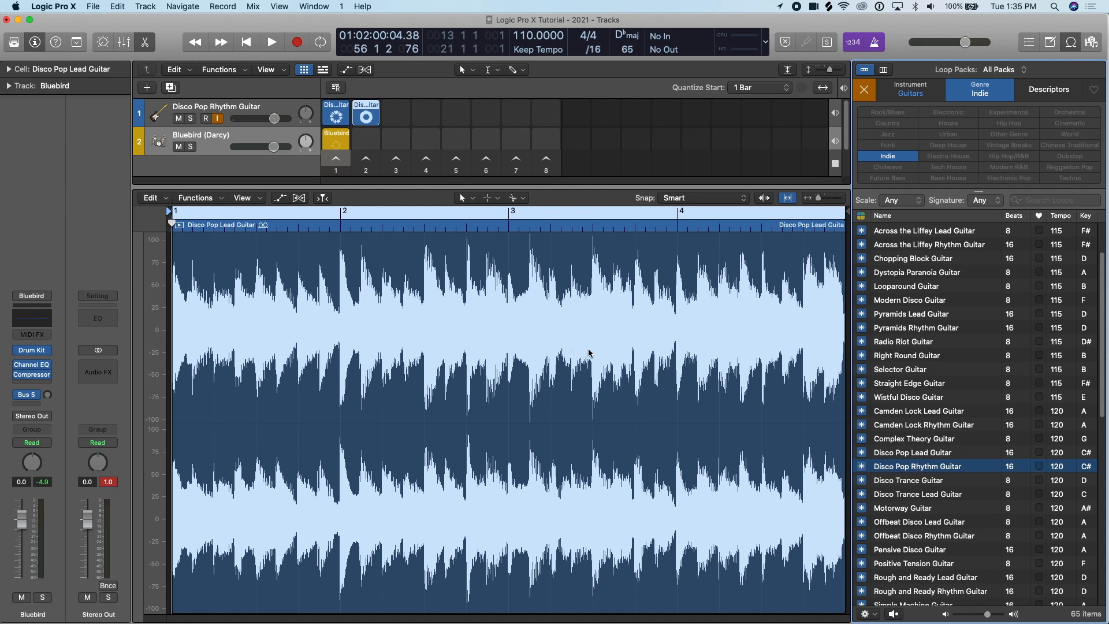
{"action": "key", "text": "e"}
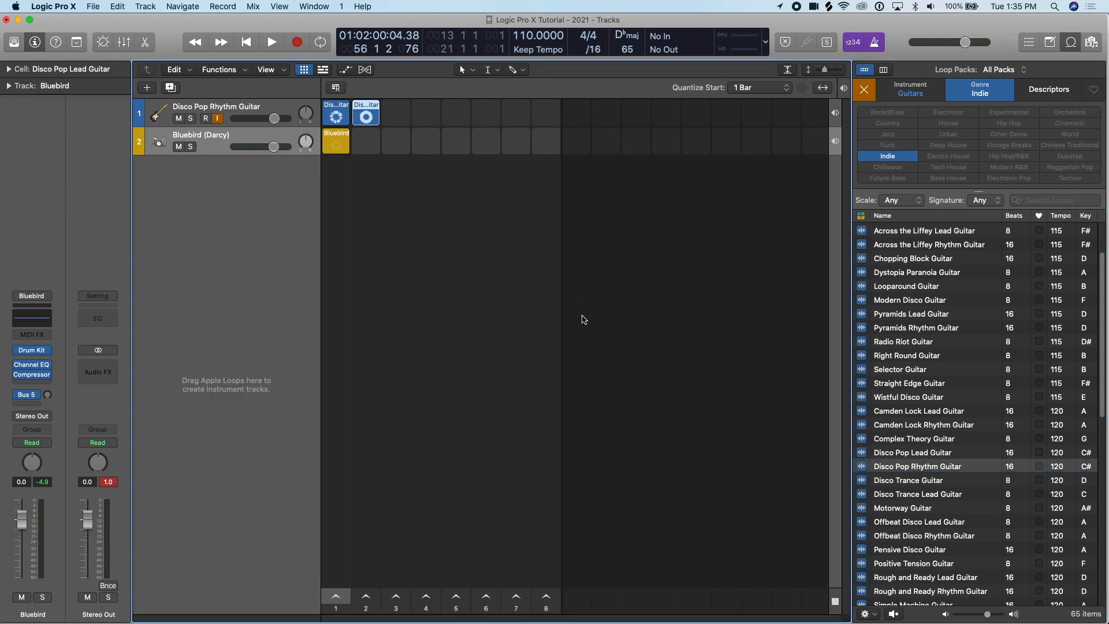
Fill the guitar track's third, fourth and fifth cells with Disco Trance Guitar, Disco Trance Lead Guitar and Motorway Guitar.
{"action": "left_click_drag", "start_coordinate": [953, 481], "coordinate": [399, 116]}
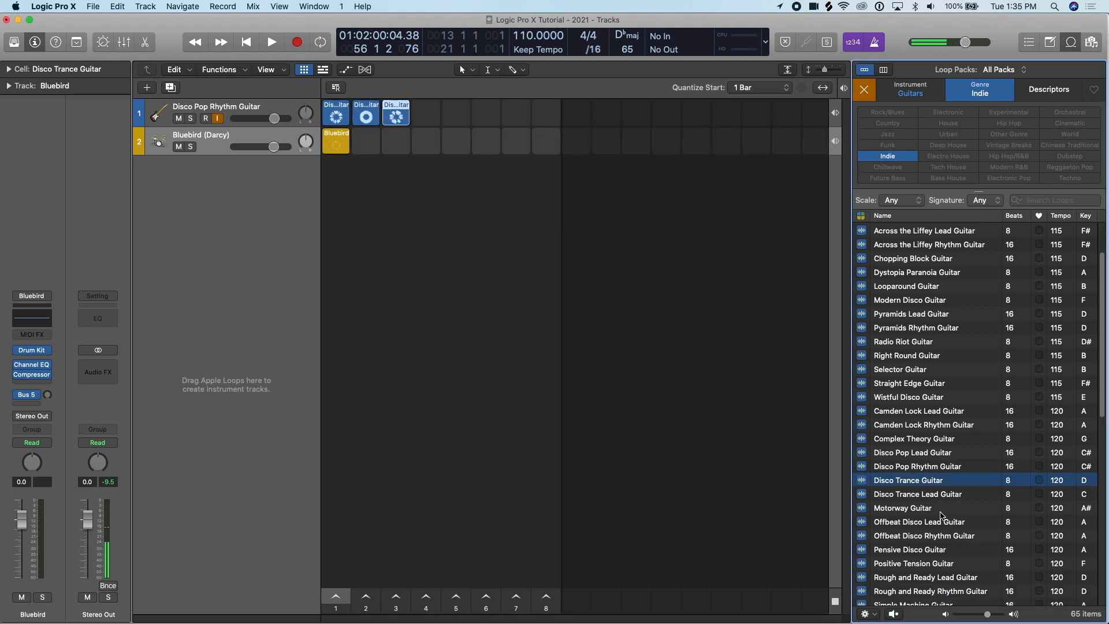
{"action": "left_click_drag", "start_coordinate": [969, 497], "coordinate": [420, 124]}
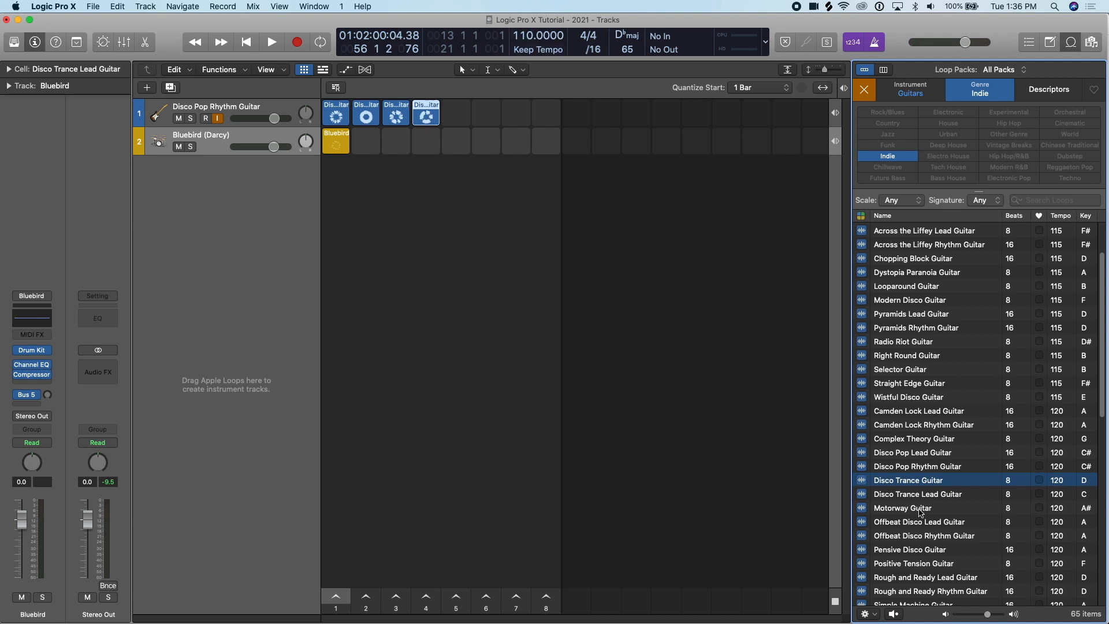
{"action": "left_click", "coordinate": [920, 510]}
{"action": "left_click_drag", "start_coordinate": [945, 512], "coordinate": [455, 115]}
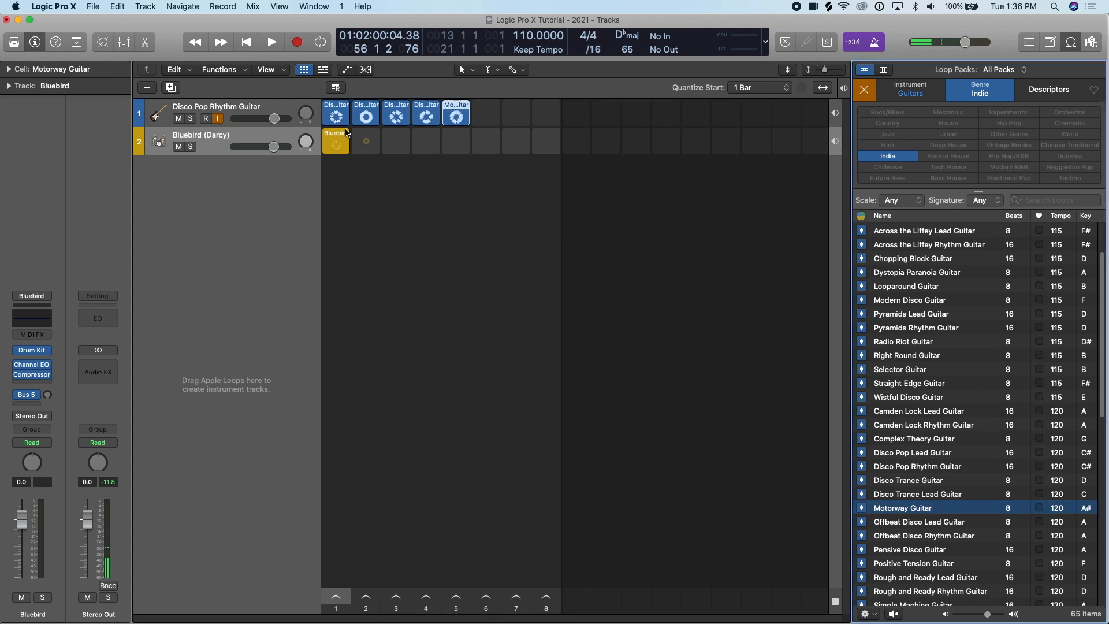
Add a Bluebird drummer cell in the drummer track's second slot and shift its pattern toward loud and complex.
{"action": "left_click", "coordinate": [201, 142]}
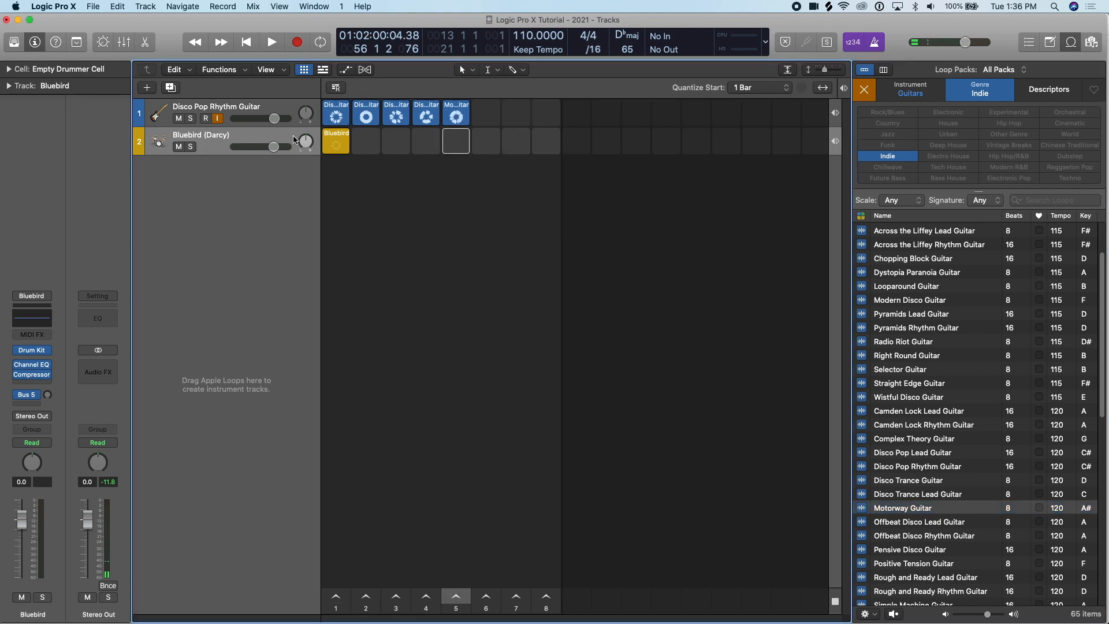
{"action": "left_click", "coordinate": [335, 138]}
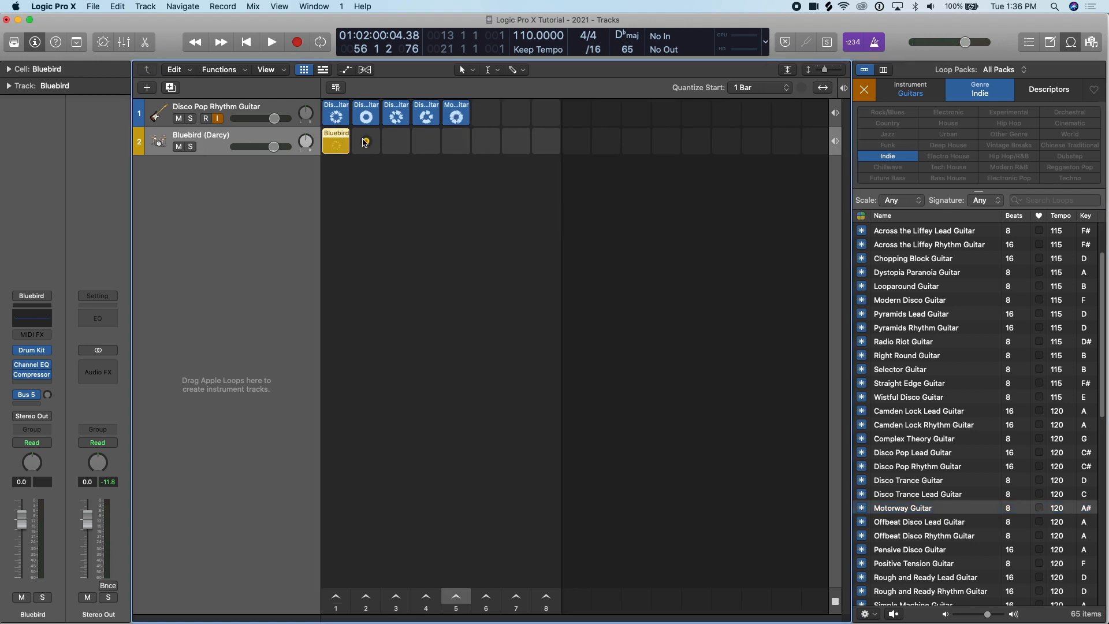
{"action": "mouse_move", "coordinate": [370, 144]}
{"action": "left_mouse_down"}
{"action": "mouse_move", "coordinate": [426, 145]}
{"action": "mouse_move", "coordinate": [367, 146]}
{"action": "left_mouse_up"}
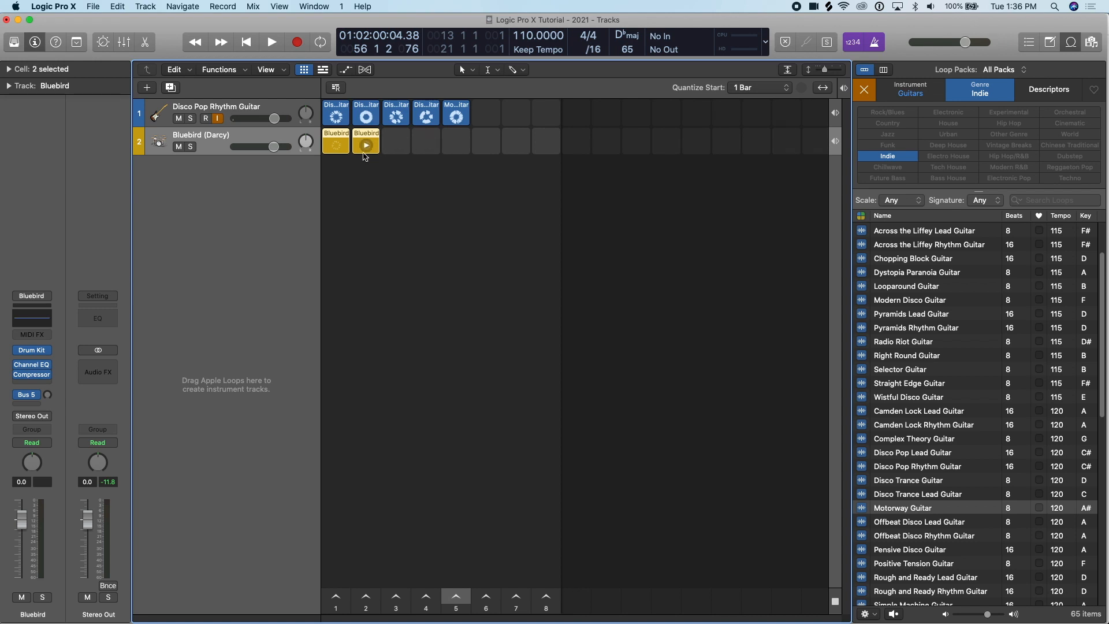
{"action": "left_click", "coordinate": [370, 142]}
{"action": "double_click", "coordinate": [369, 136]}
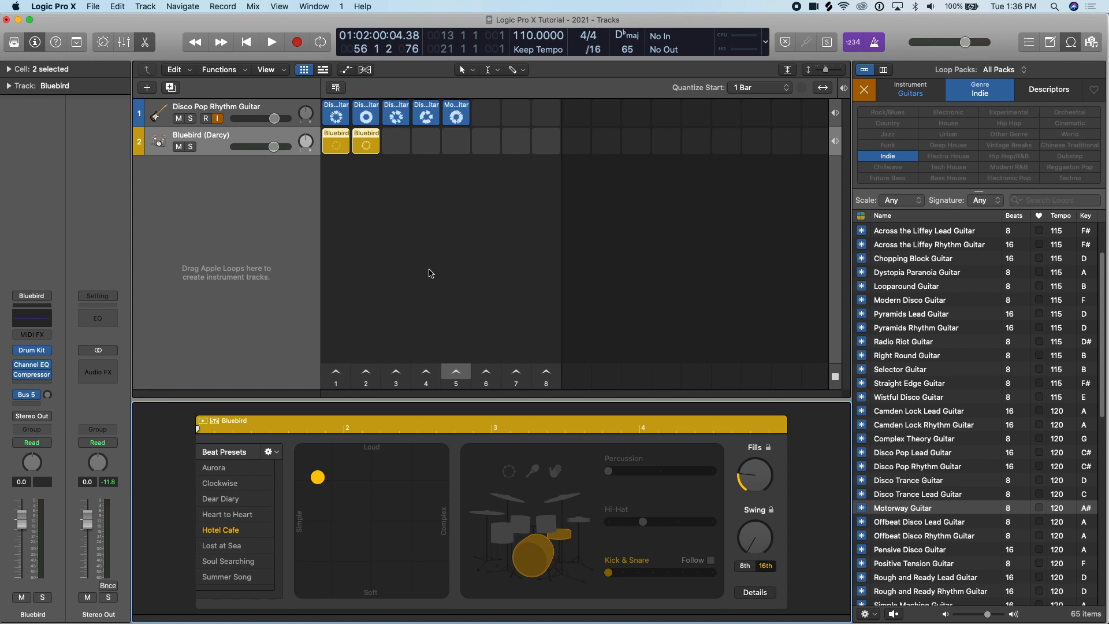
{"action": "left_click_drag", "start_coordinate": [318, 479], "coordinate": [431, 479]}
Add drummer cells in the third and fourth slots, setting the third soft and simple and the fourth loud and simple.
{"action": "left_click", "coordinate": [396, 145]}
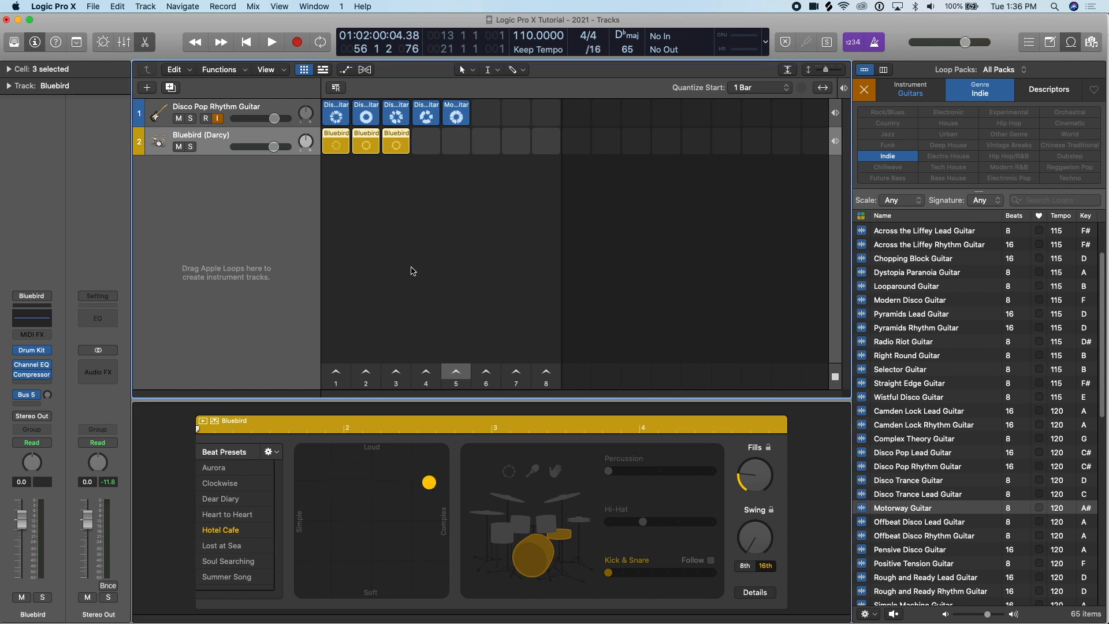
{"action": "left_click_drag", "start_coordinate": [430, 481], "coordinate": [303, 585]}
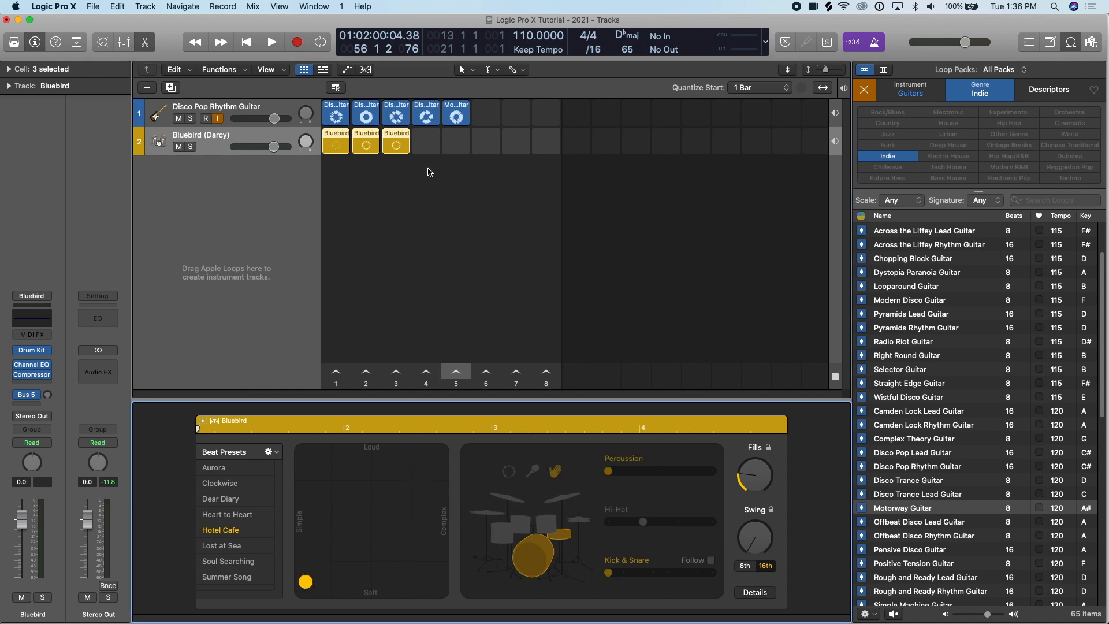
{"action": "left_click", "coordinate": [426, 142]}
{"action": "left_click_drag", "start_coordinate": [304, 581], "coordinate": [299, 458]}
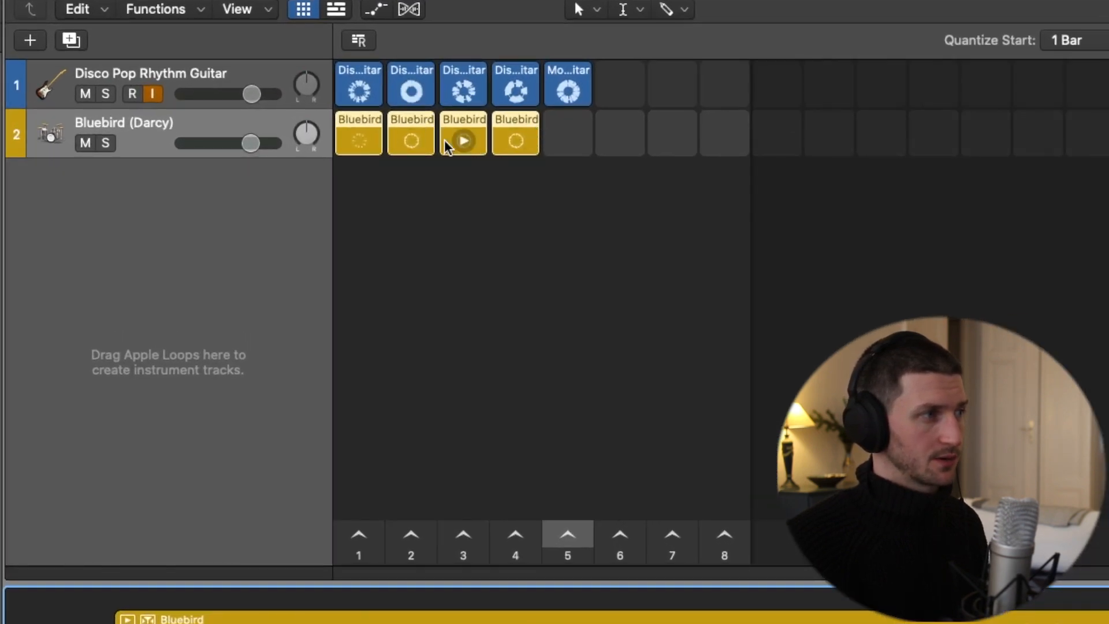
Play the second guitar cell and trigger the fourth, third and second drummer cells in turn over it.
{"action": "left_click", "coordinate": [406, 88]}
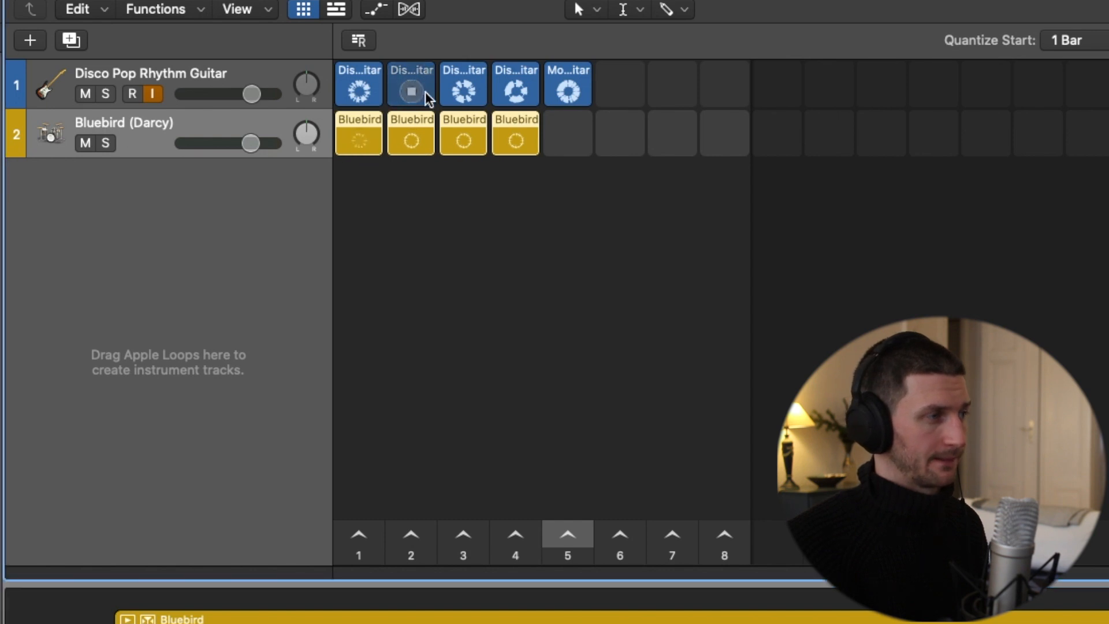
{"action": "left_click", "coordinate": [532, 134]}
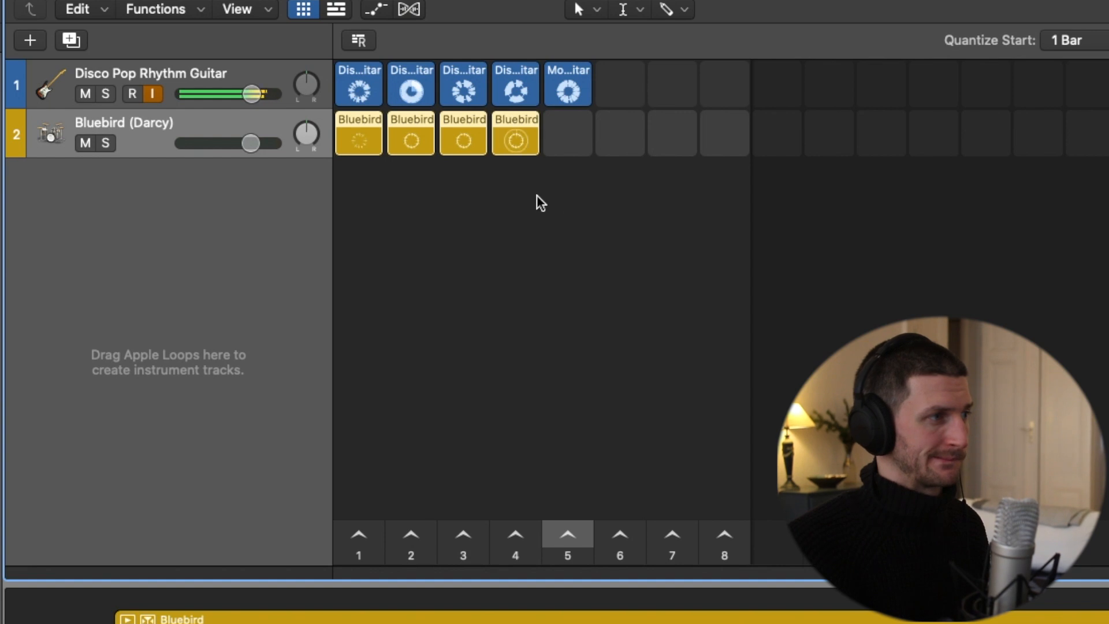
{"action": "left_click", "coordinate": [462, 144]}
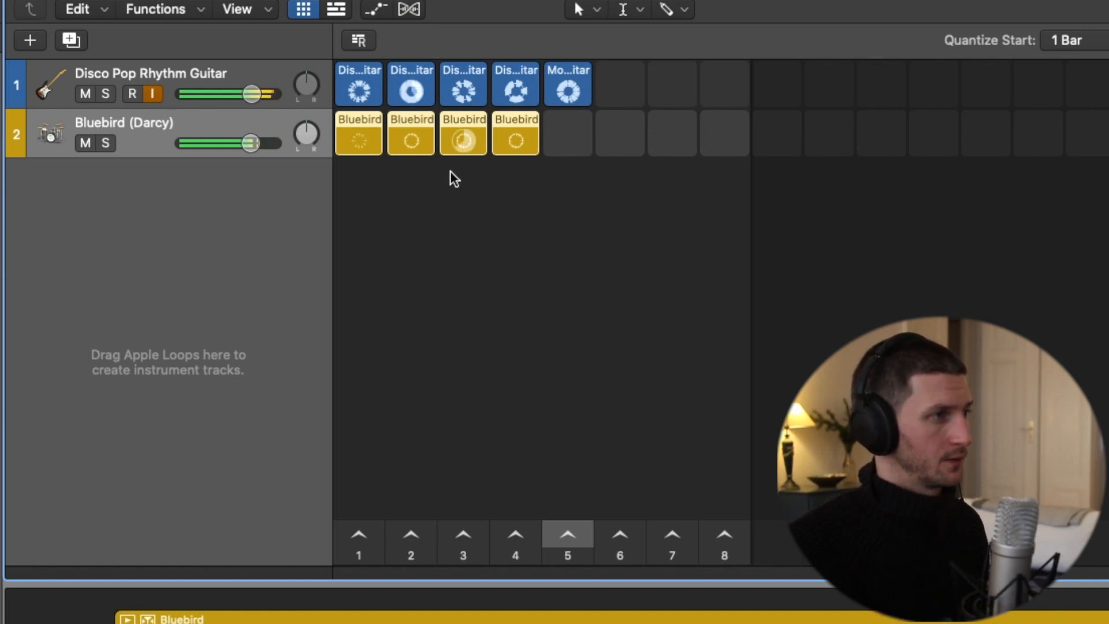
{"action": "left_click", "coordinate": [411, 141]}
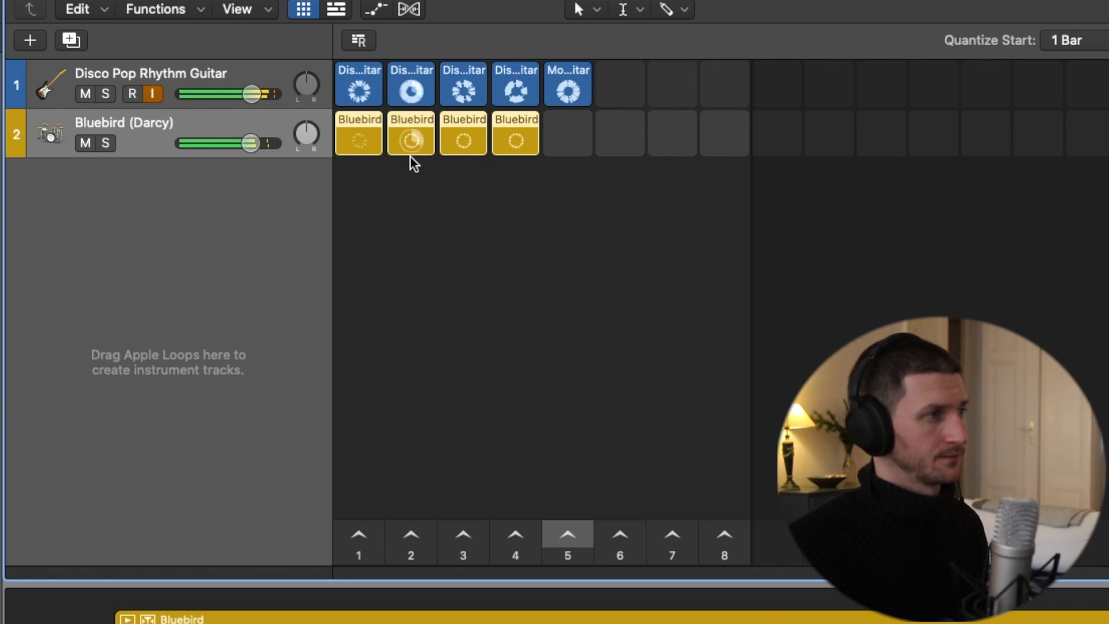
Lower the guitar track's volume to about -14.2 dB and raise the drummer track to 0.3 dB.
{"action": "left_click_drag", "start_coordinate": [251, 94], "coordinate": [160, 116]}
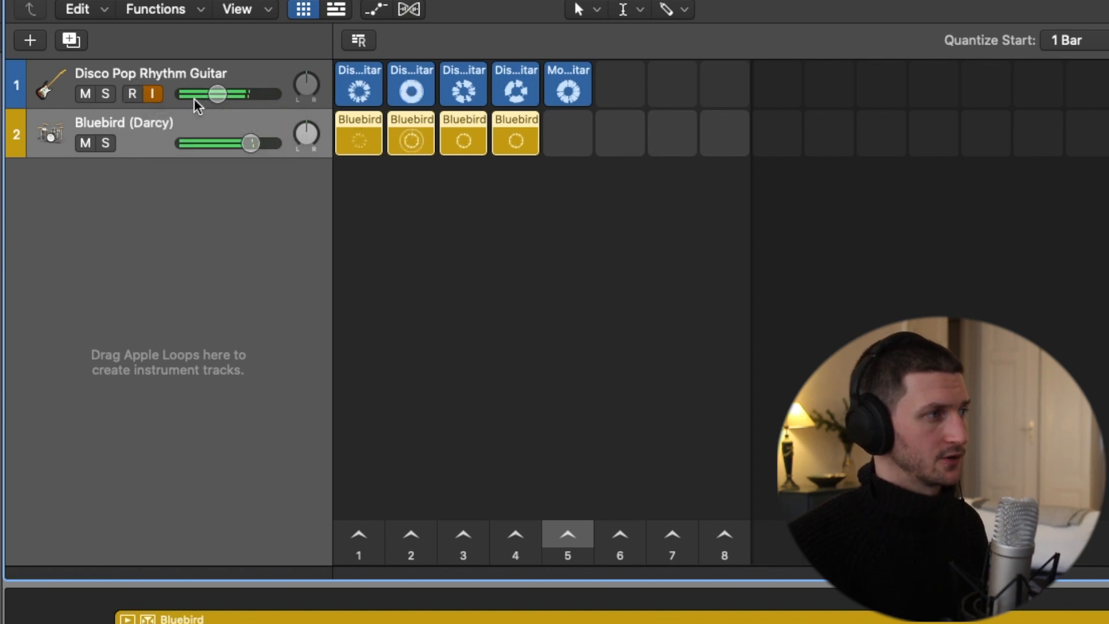
{"action": "left_click_drag", "start_coordinate": [220, 95], "coordinate": [210, 97]}
{"action": "left_click_drag", "start_coordinate": [250, 142], "coordinate": [210, 97]}
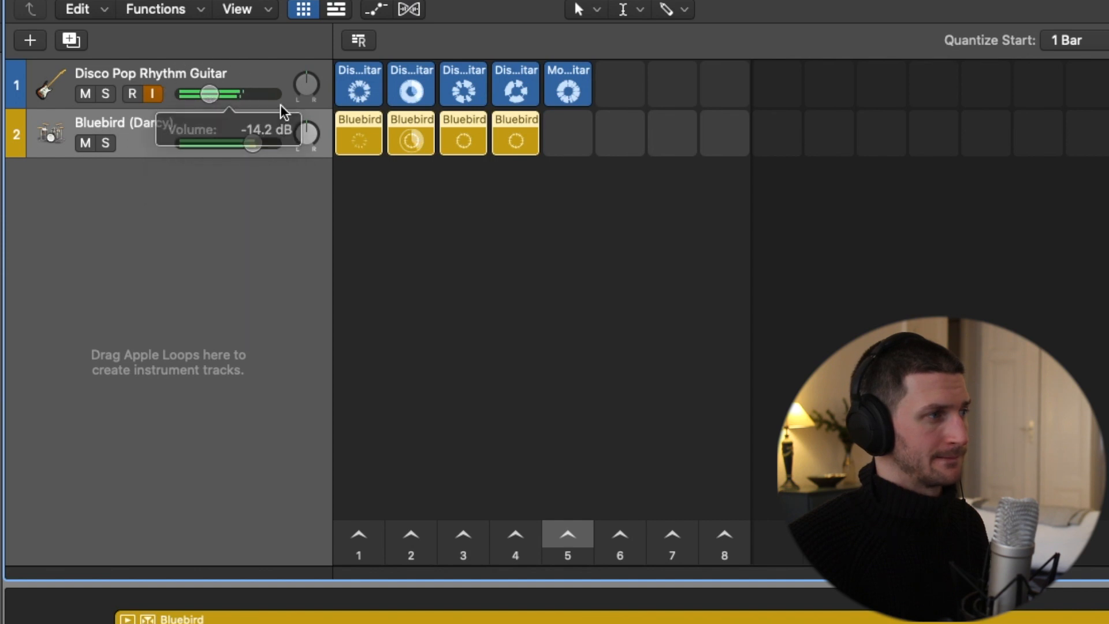
Switch playback to the first drummer cell and the Motorway Guitar cell.
{"action": "left_click", "coordinate": [358, 140]}
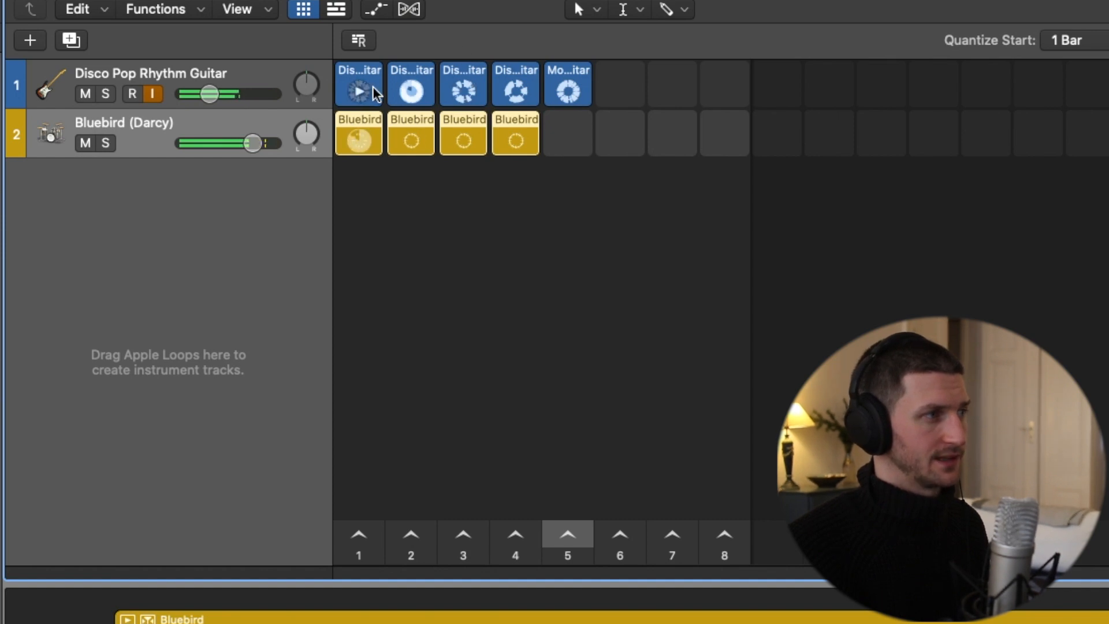
{"action": "left_click", "coordinate": [567, 91]}
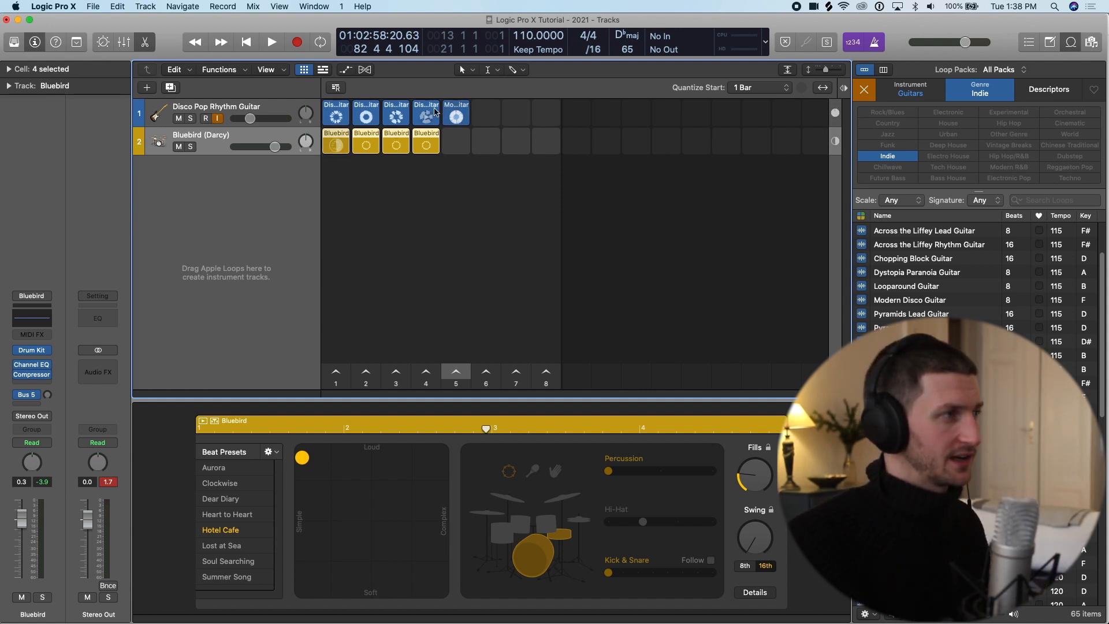
Add a software instrument track and load the Liverpool Bass patch from the Library's Bass sounds.
{"action": "left_click", "coordinate": [148, 6]}
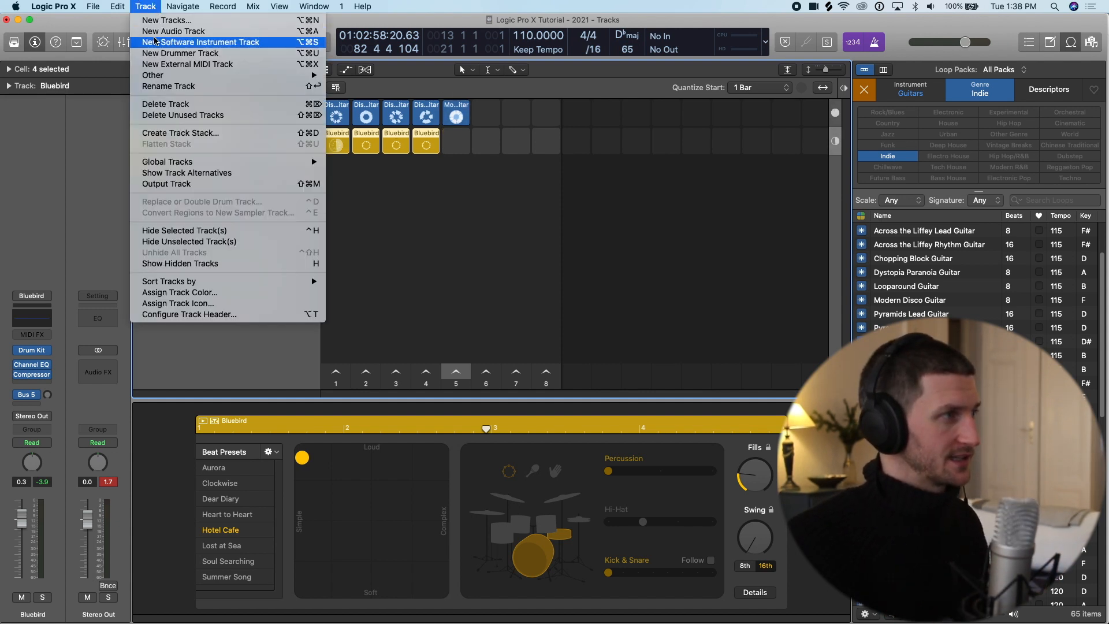
{"action": "left_click", "coordinate": [155, 47]}
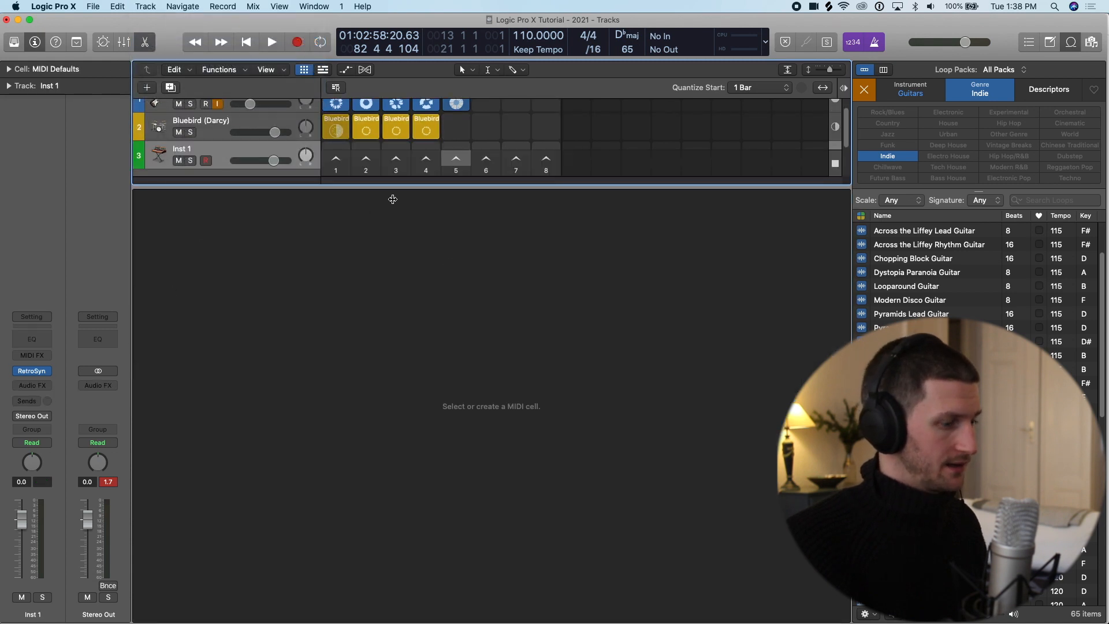
{"action": "key", "text": "e"}
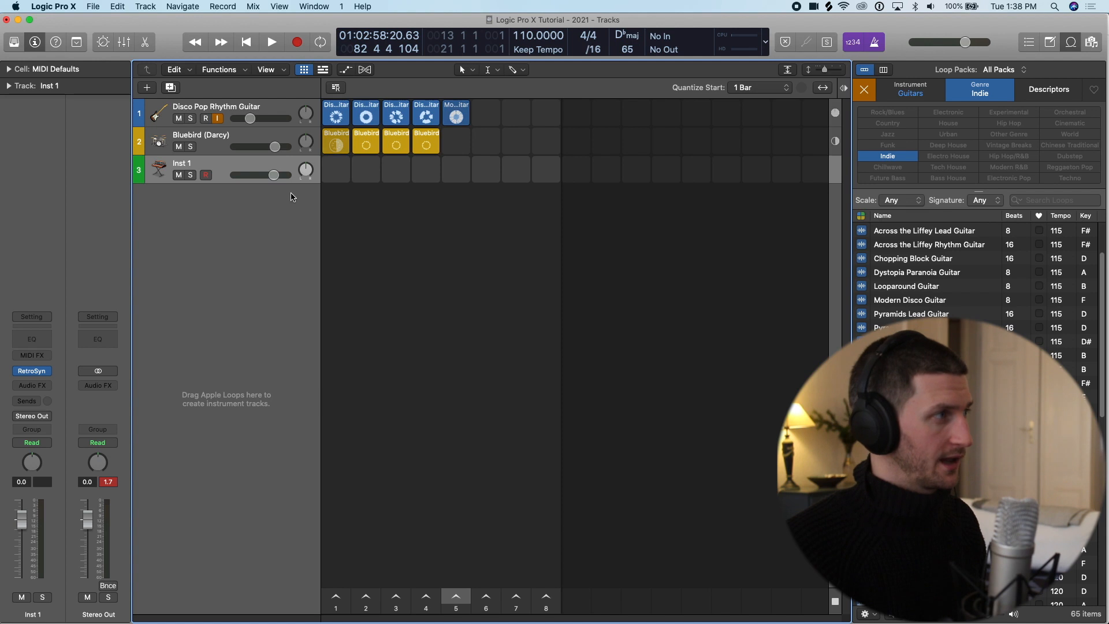
{"action": "key", "text": "y"}
{"action": "left_click", "coordinate": [64, 271]}
{"action": "left_click", "coordinate": [167, 271]}
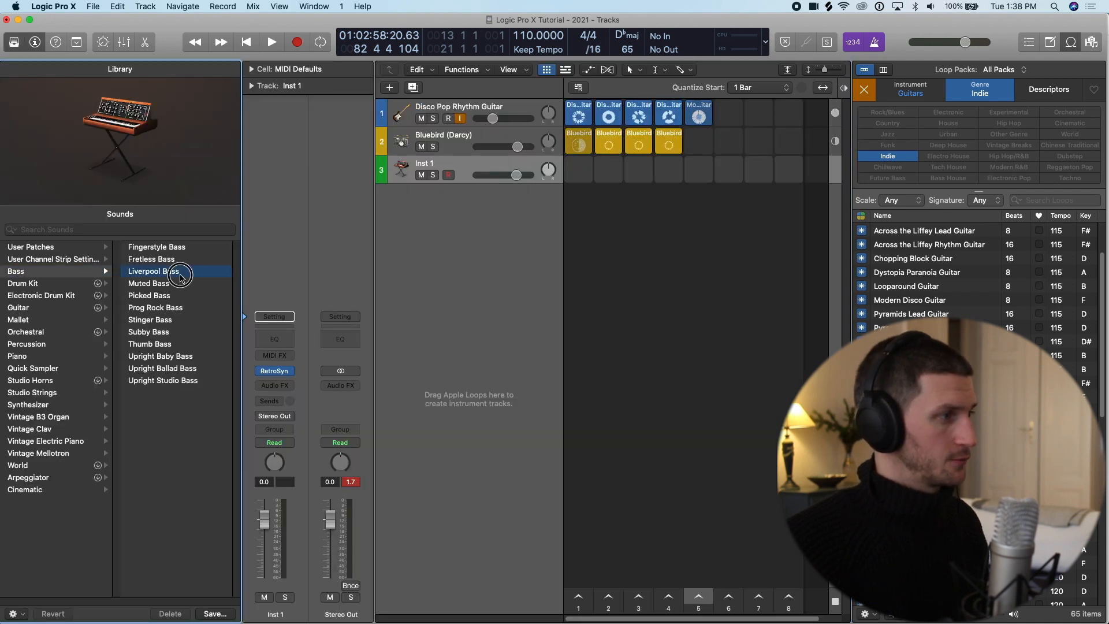
{"action": "left_click", "coordinate": [465, 186]}
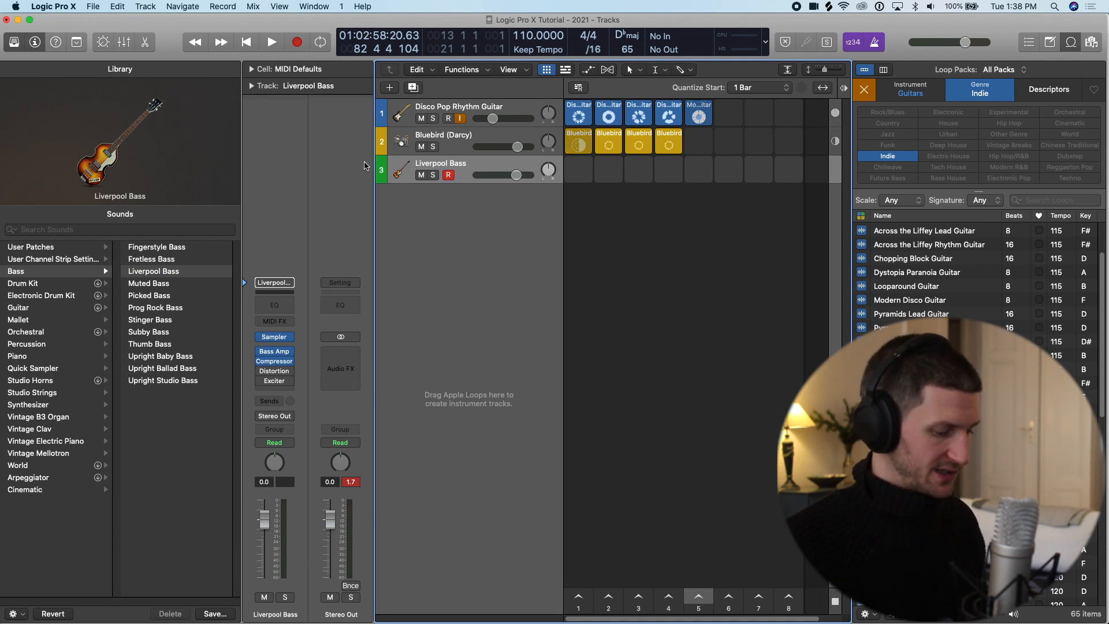
{"action": "key", "text": "y"}
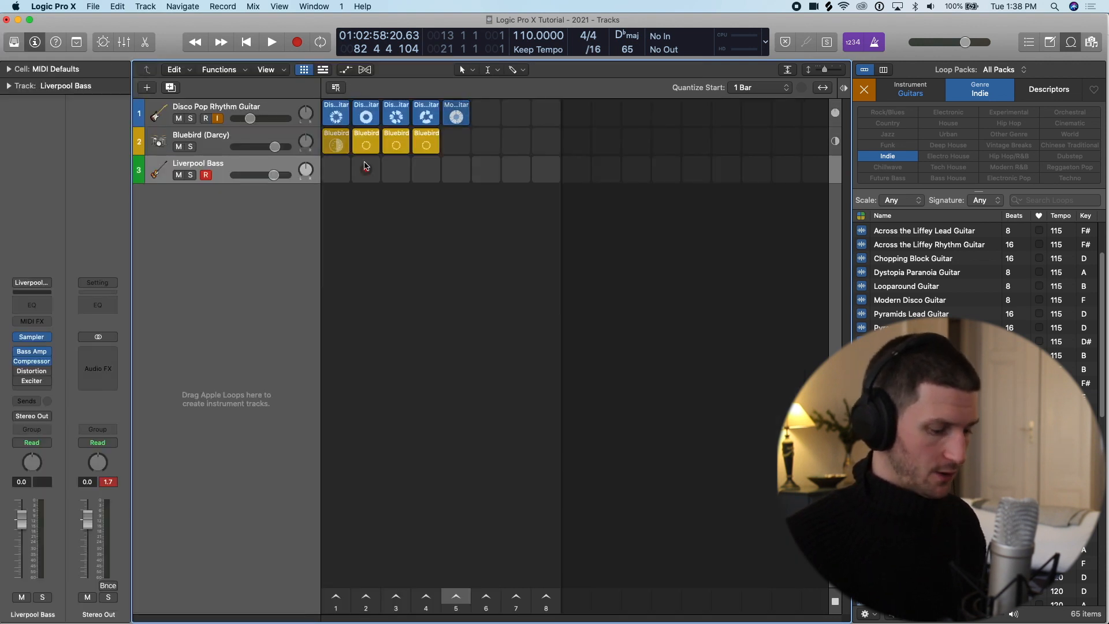
Hide the Loop Browser, play the fourth guitar and drummer cells, and record a bass part into the bass track's first cell.
{"action": "key", "text": "o"}
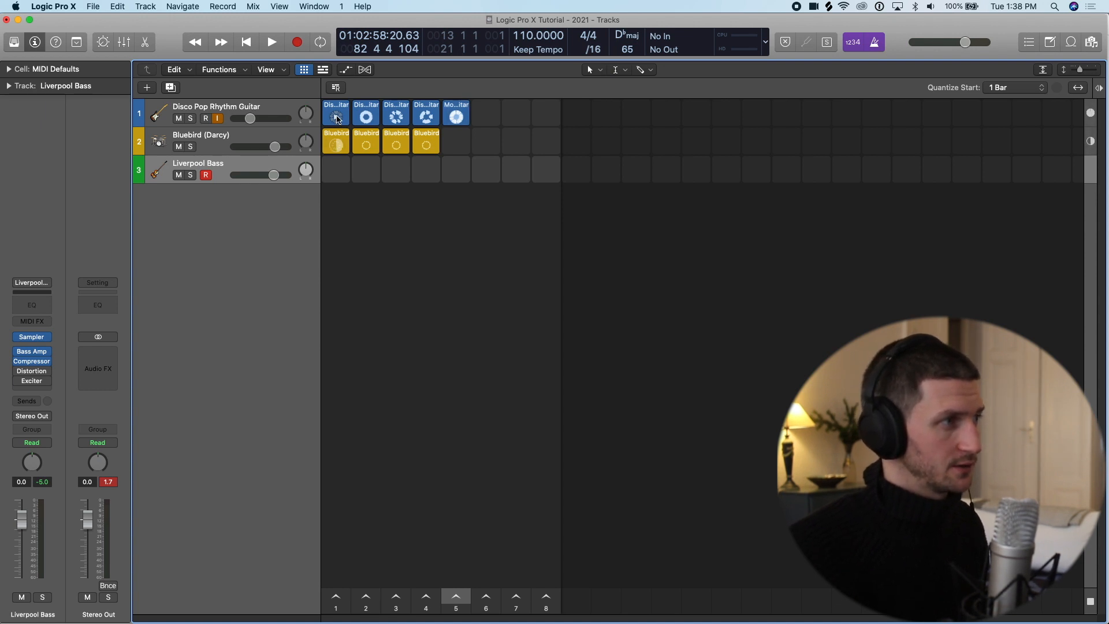
{"action": "left_click", "coordinate": [457, 117]}
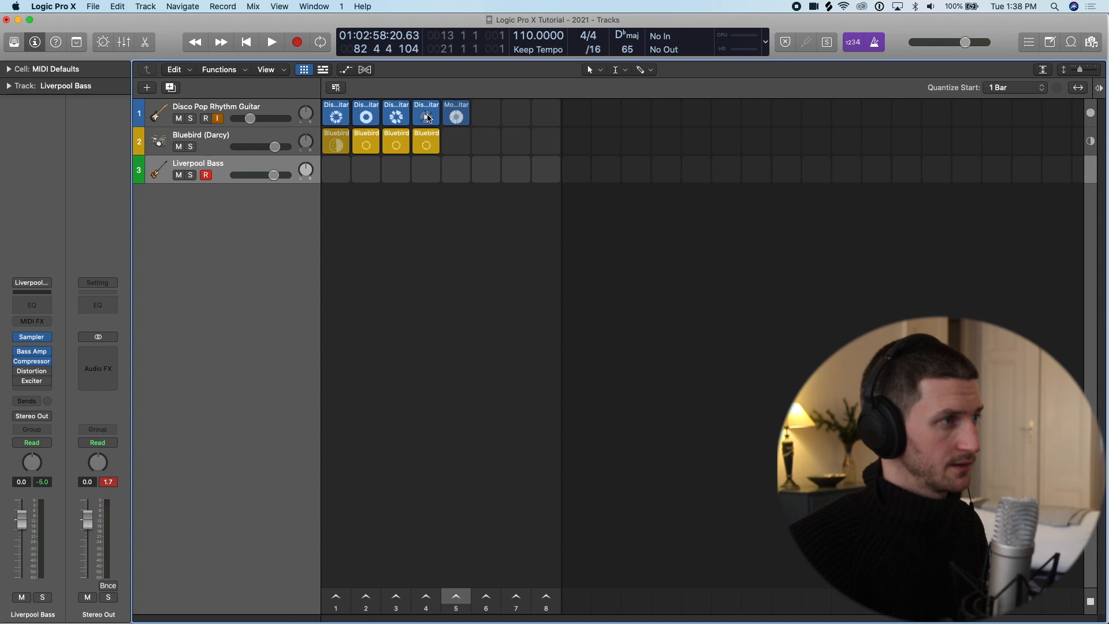
{"action": "key", "text": "space"}
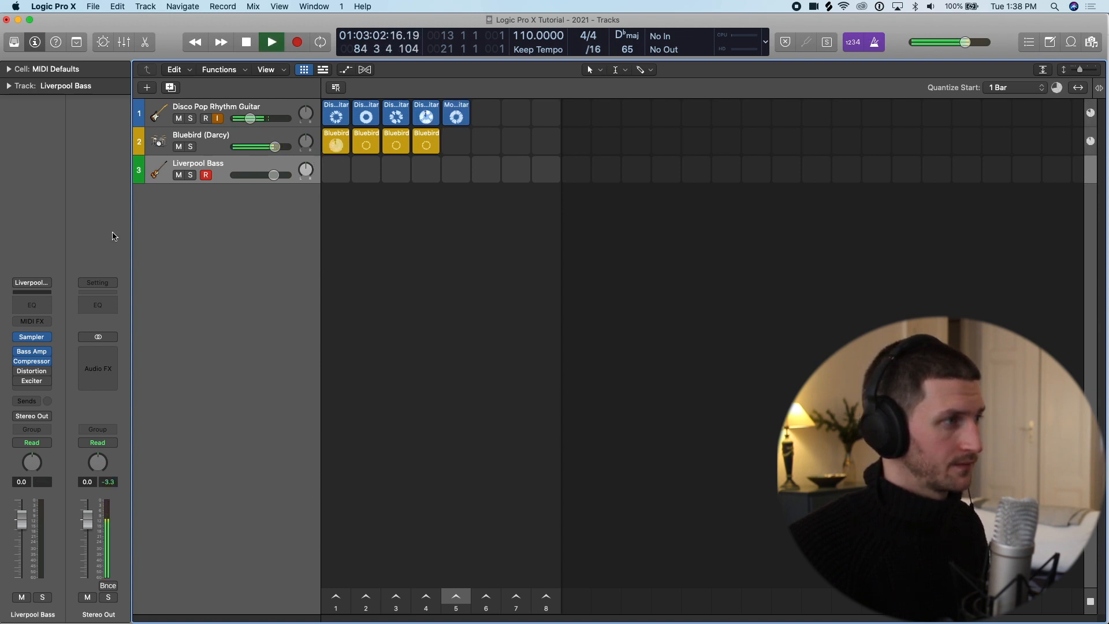
{"action": "left_click", "coordinate": [427, 148]}
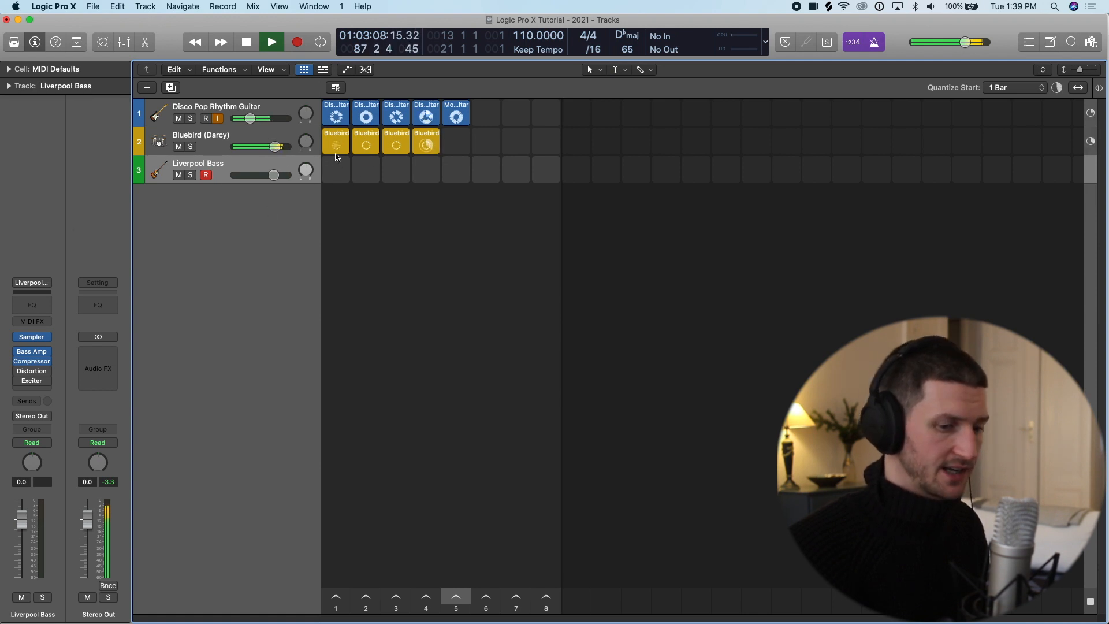
{"action": "left_click", "coordinate": [337, 171]}
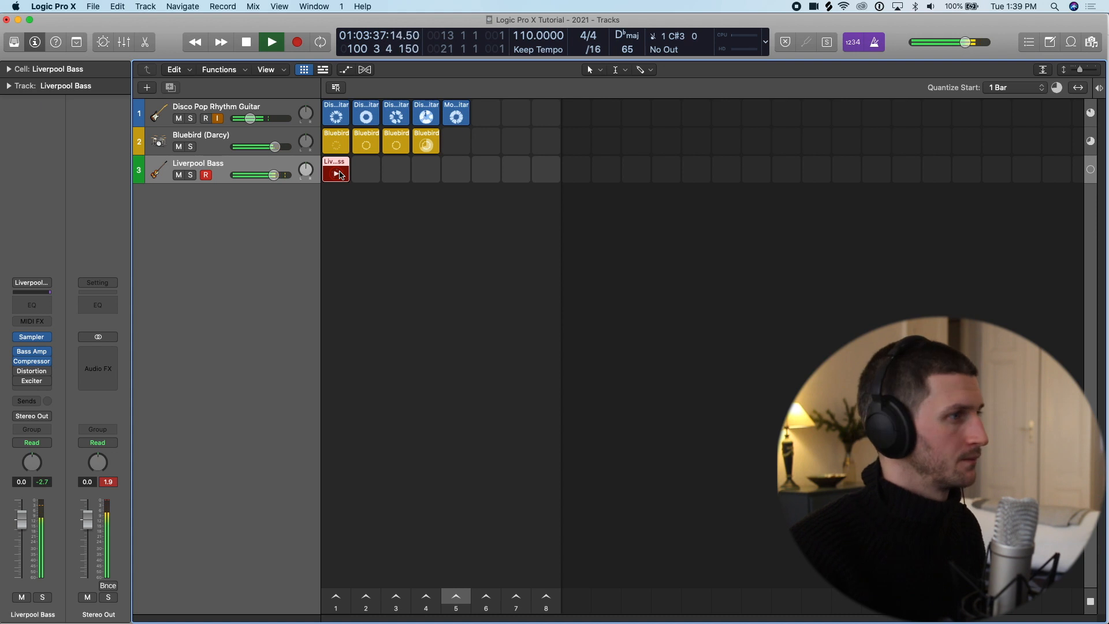
{"action": "left_click", "coordinate": [340, 175]}
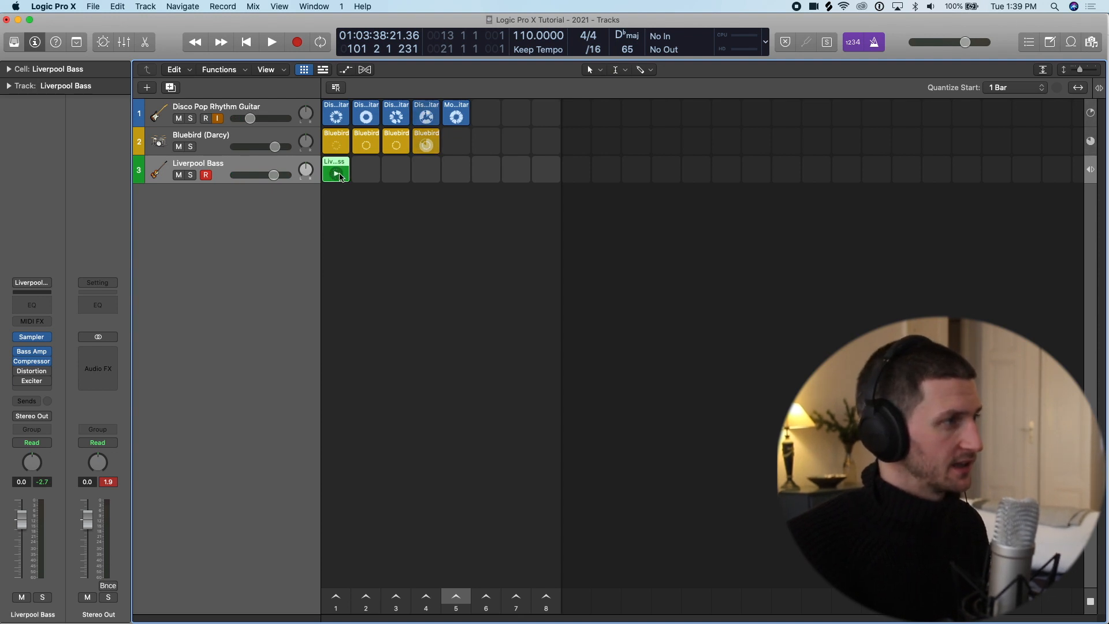
Play back the recorded bass cell, including on its own without the guitar and drummer cells.
{"action": "left_click", "coordinate": [343, 176]}
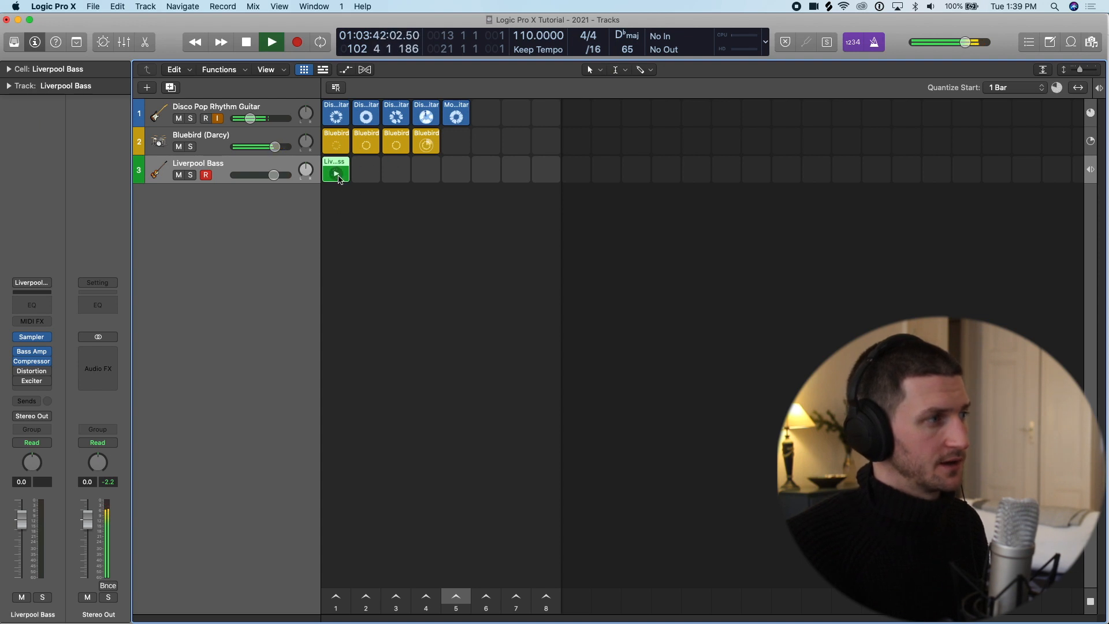
{"action": "key", "text": "space"}
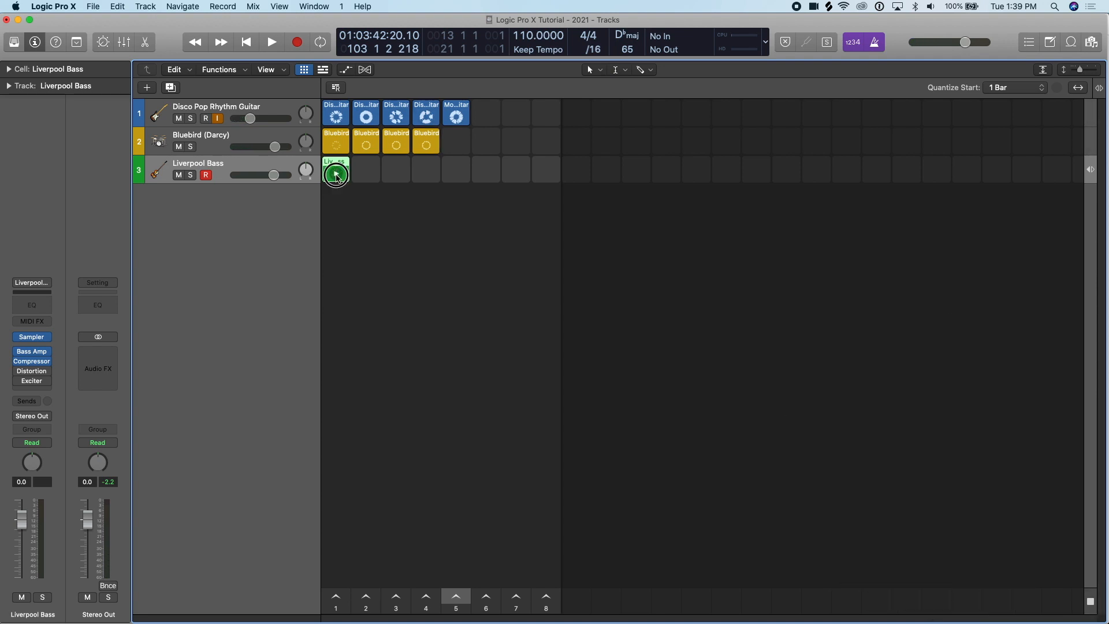
{"action": "left_click", "coordinate": [337, 175]}
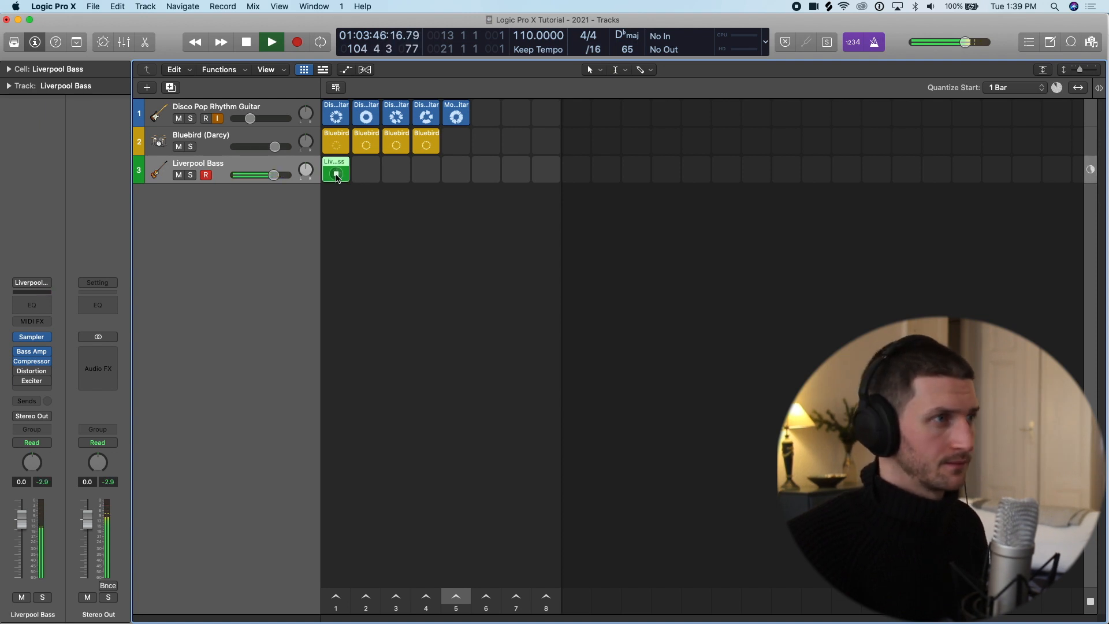
{"action": "key", "text": "space"}
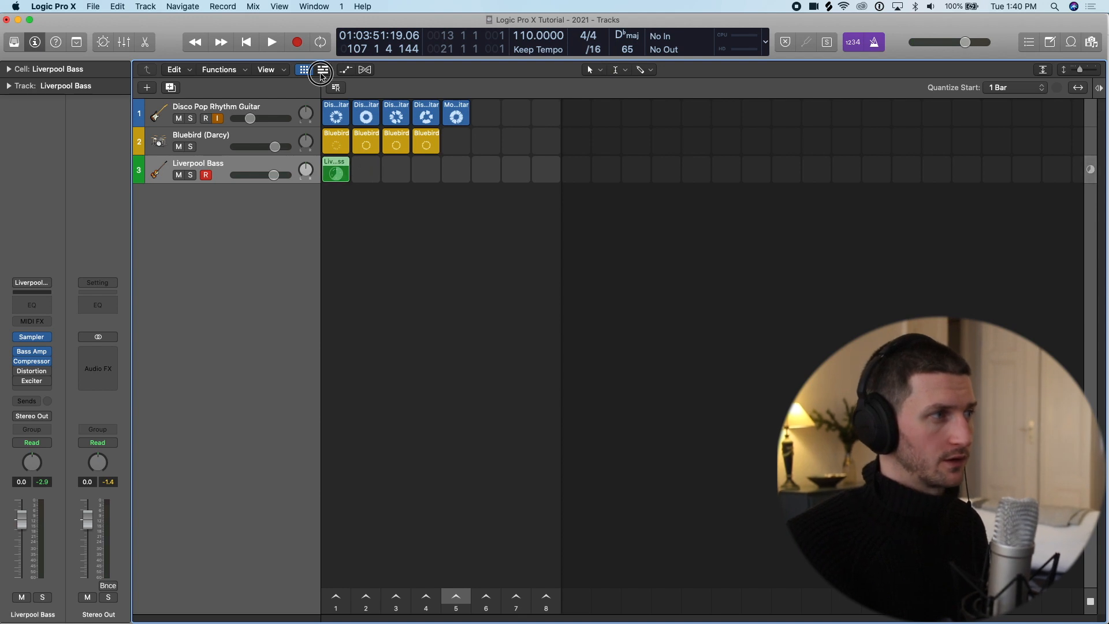
Show the Tracks area beside the Live Loops grid, and return to the grid alone.
{"action": "left_click", "coordinate": [323, 70]}
{"action": "left_click", "coordinate": [776, 194]}
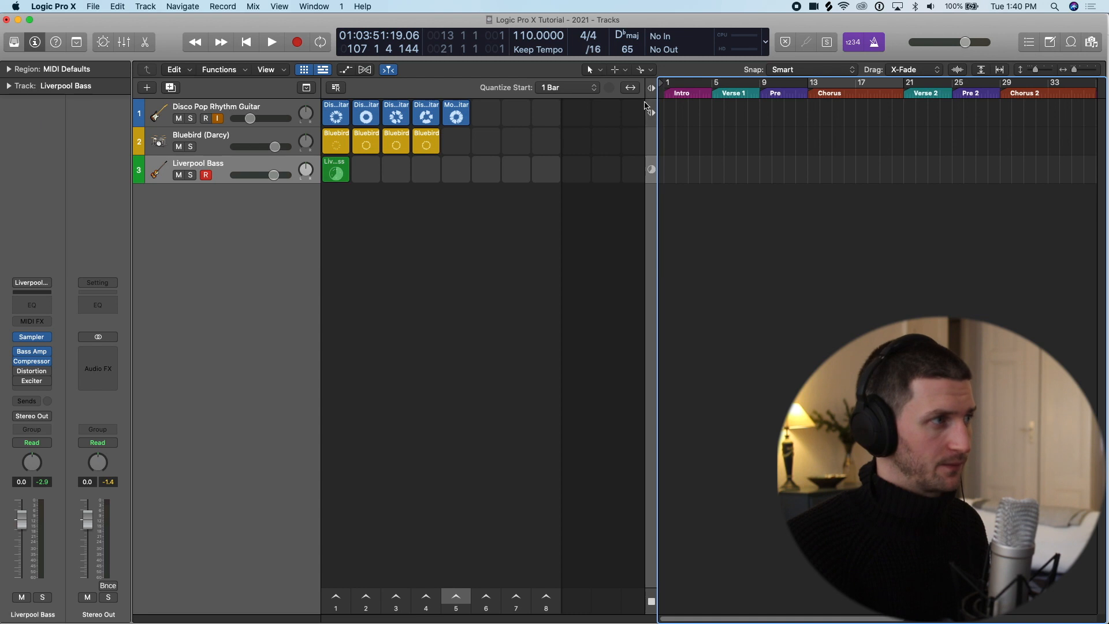
{"action": "left_click", "coordinate": [318, 71]}
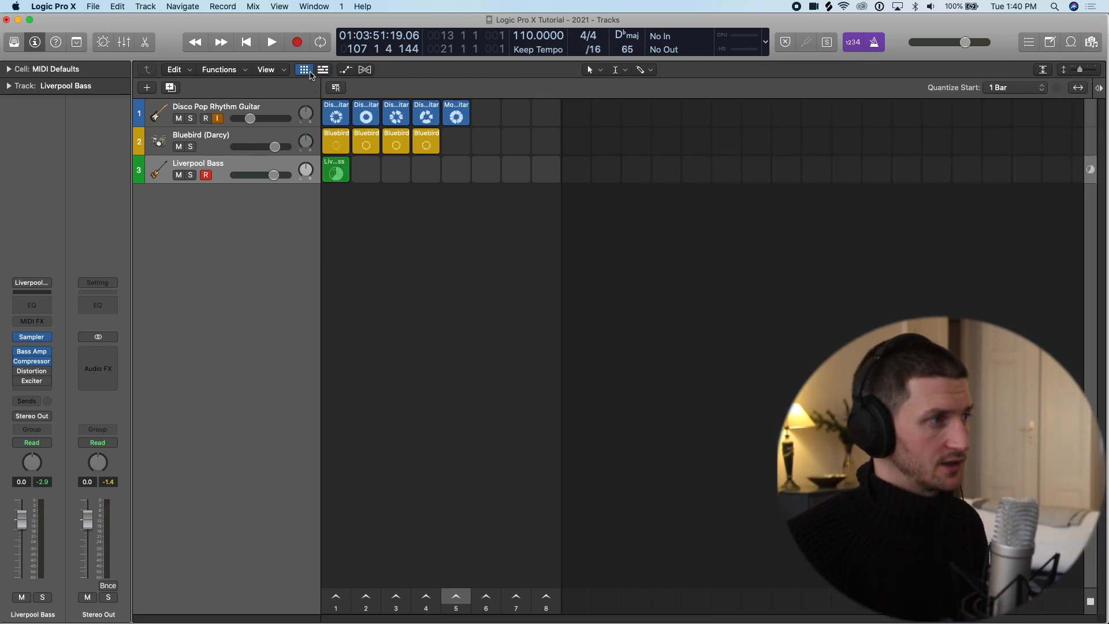
Open the bass track's first cell in a taller Piano Roll and quantize all its notes to 1/16 Note.
{"action": "double_click", "coordinate": [340, 163]}
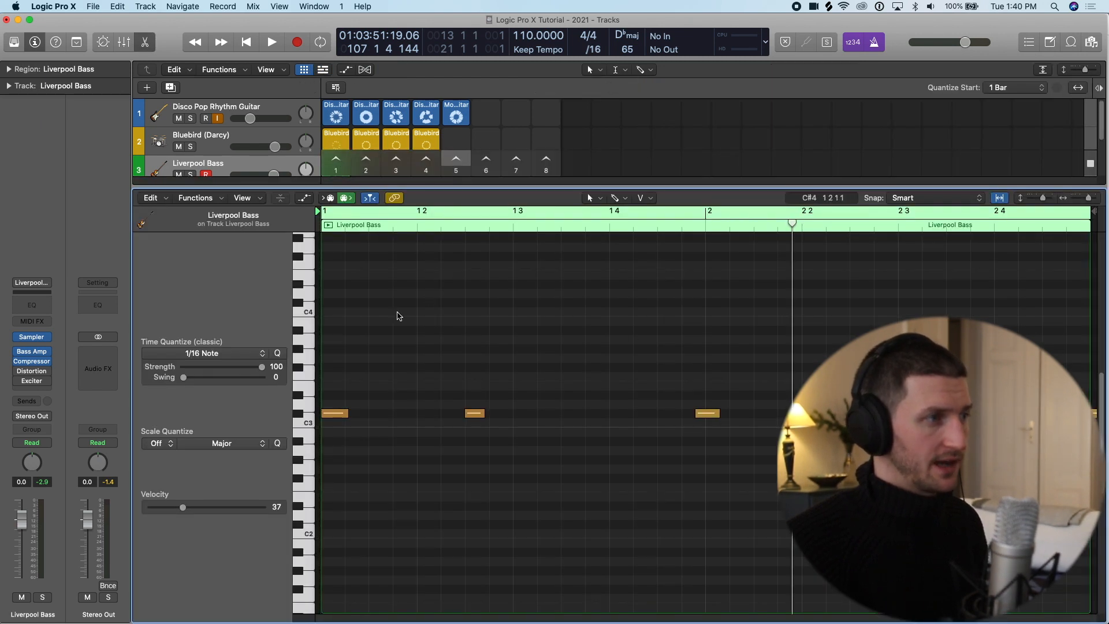
{"action": "left_click_drag", "start_coordinate": [579, 193], "coordinate": [579, 247]}
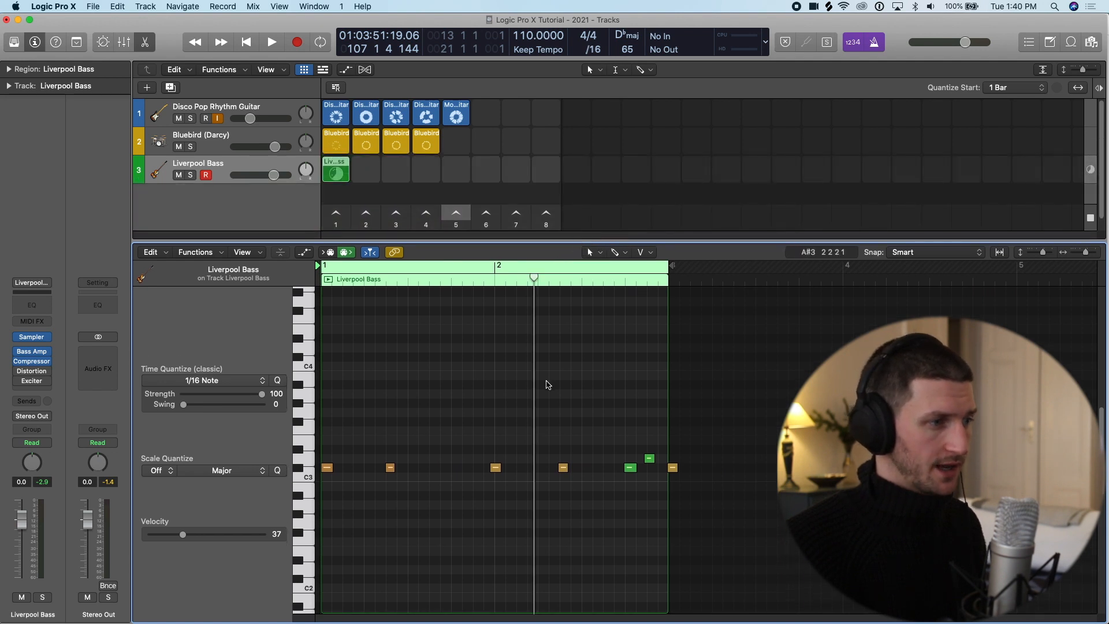
{"action": "scroll", "coordinate": [524, 468], "scroll_direction": "up", "scroll_amount": 5}
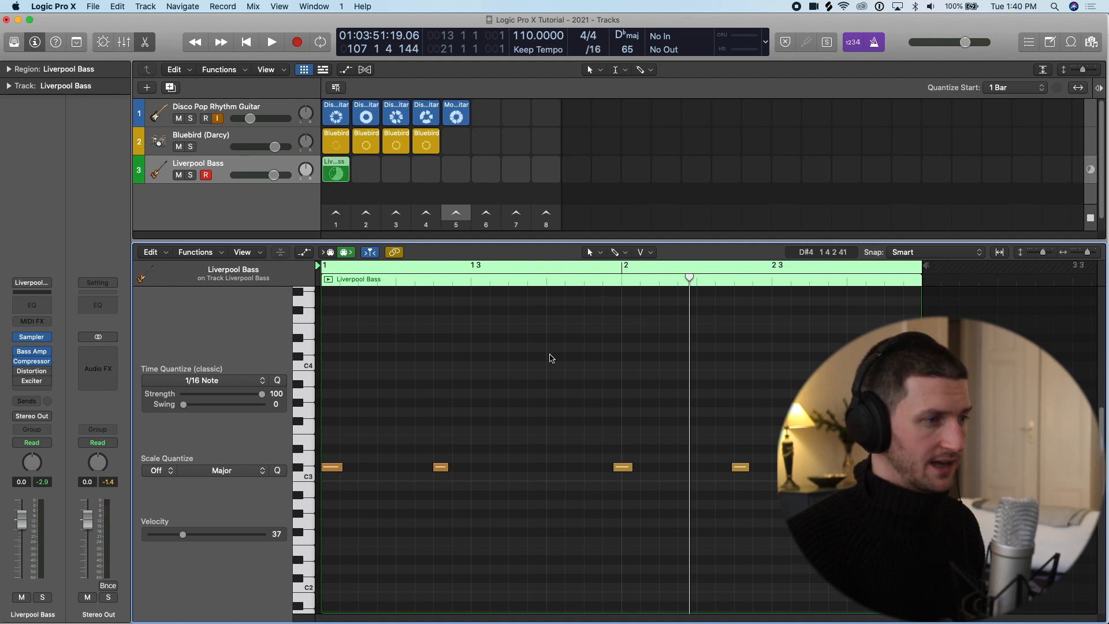
{"action": "scroll", "coordinate": [431, 425], "scroll_direction": "down", "scroll_amount": 1}
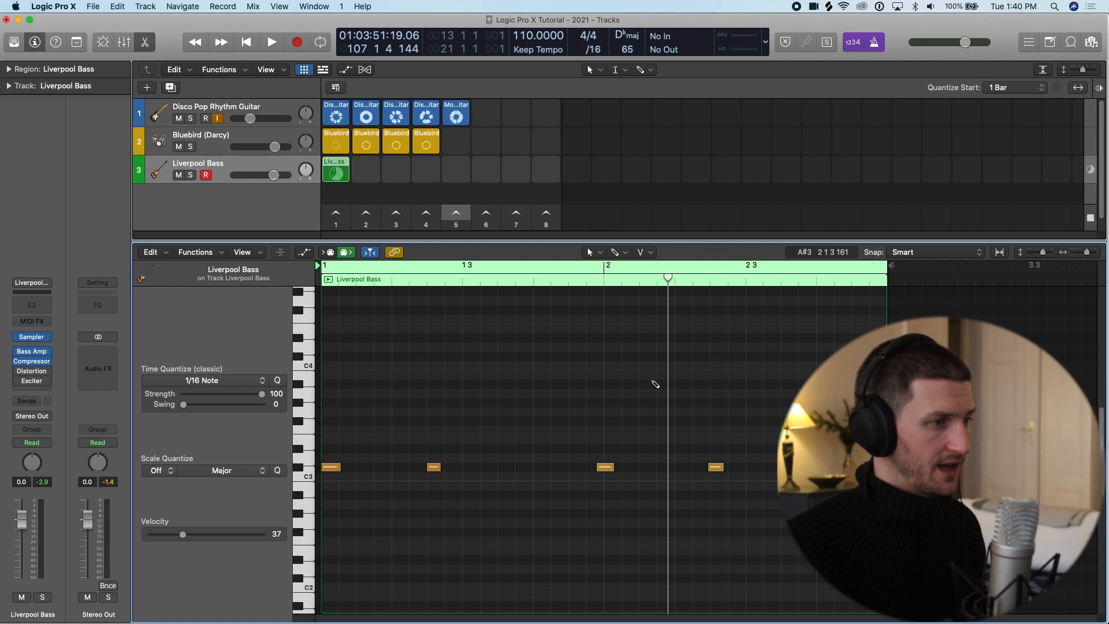
{"action": "key", "text": "super+a"}
{"action": "key", "text": "q"}
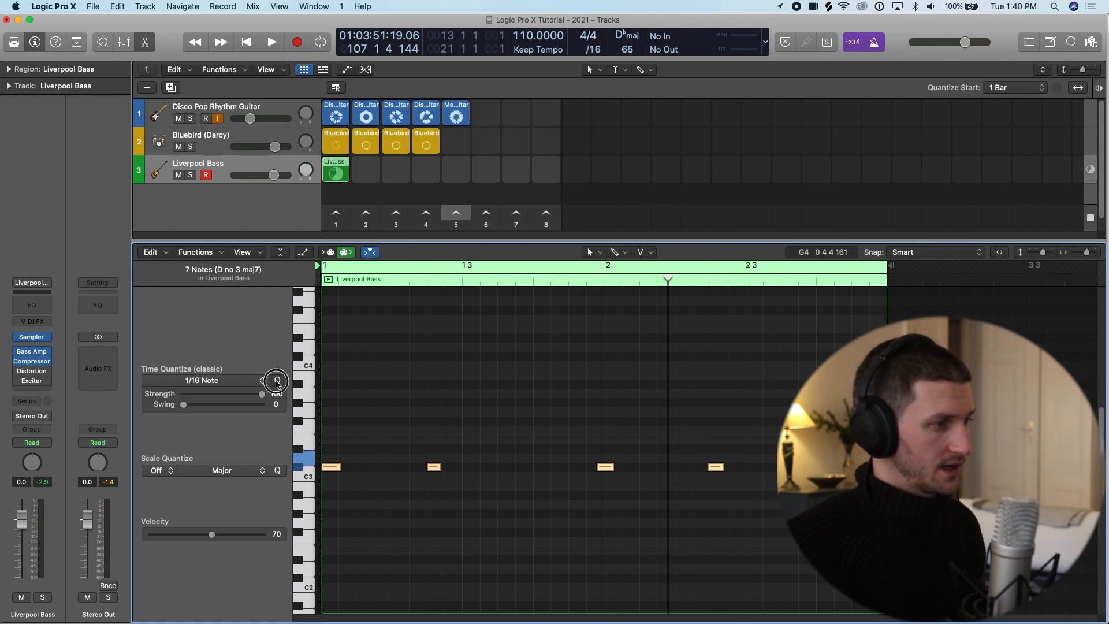
{"action": "left_click", "coordinate": [574, 426]}
Play the bass cell with the third drummer cell and lower the Liverpool Bass track's volume to -4.9 dB.
{"action": "key", "text": "space"}
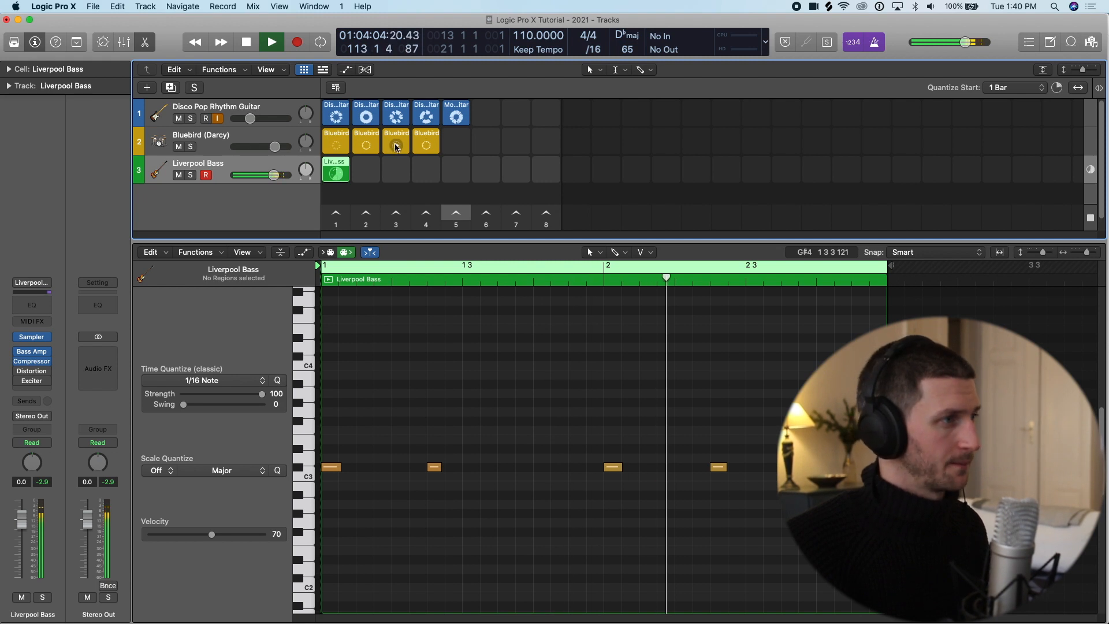
{"action": "left_click", "coordinate": [396, 147]}
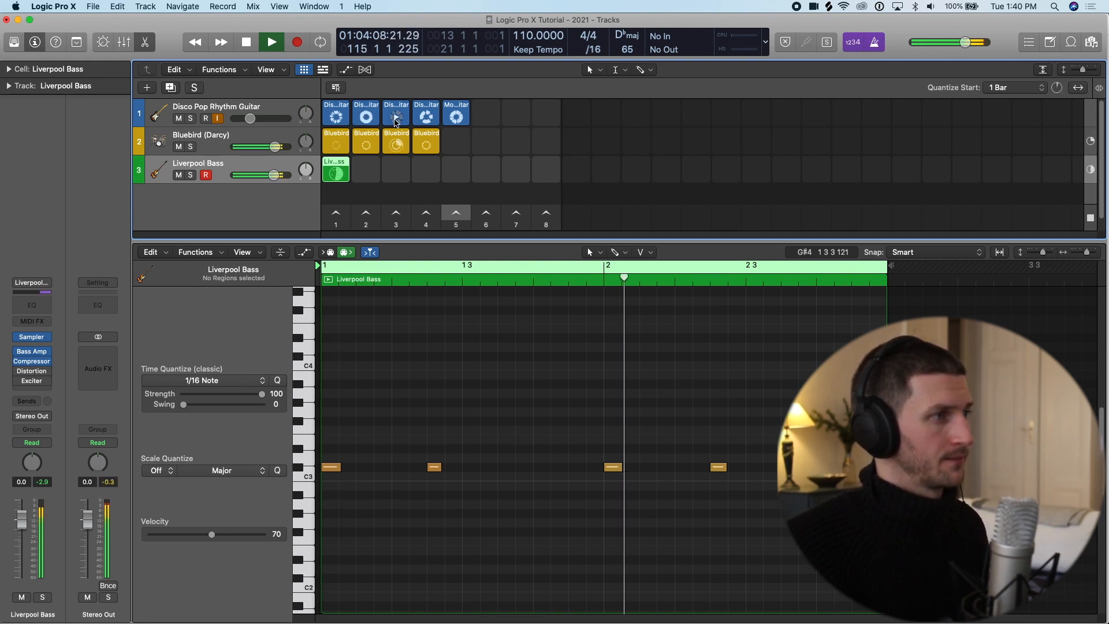
{"action": "left_click_drag", "start_coordinate": [274, 174], "coordinate": [257, 175]}
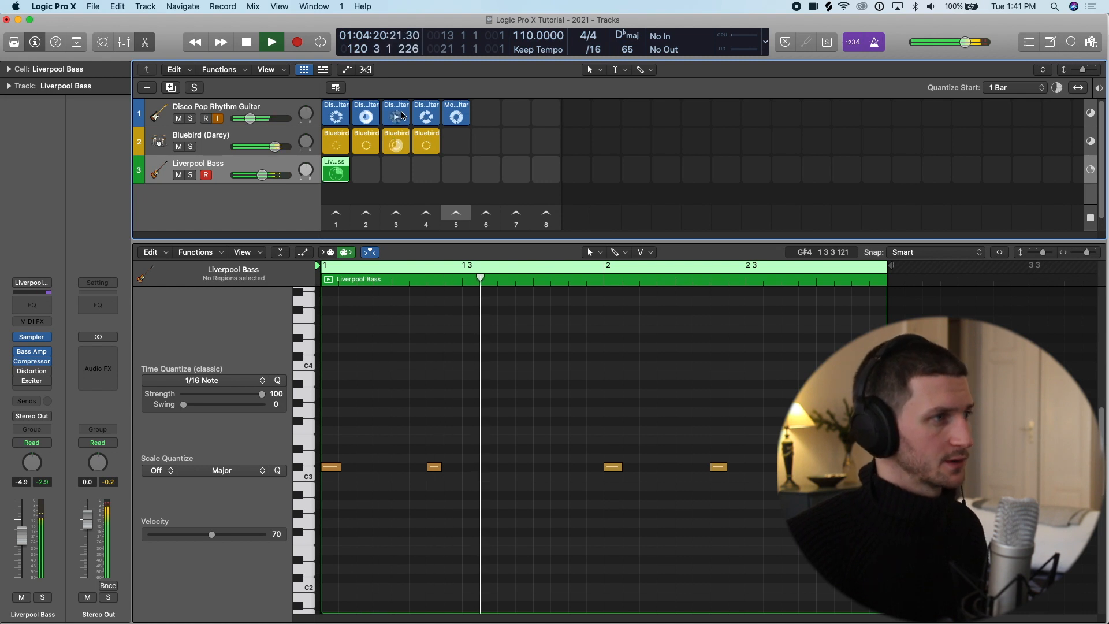
Audition other guitar cells over the playing bass and drums, stop playback, and close the Piano Roll.
{"action": "left_click", "coordinate": [446, 108]}
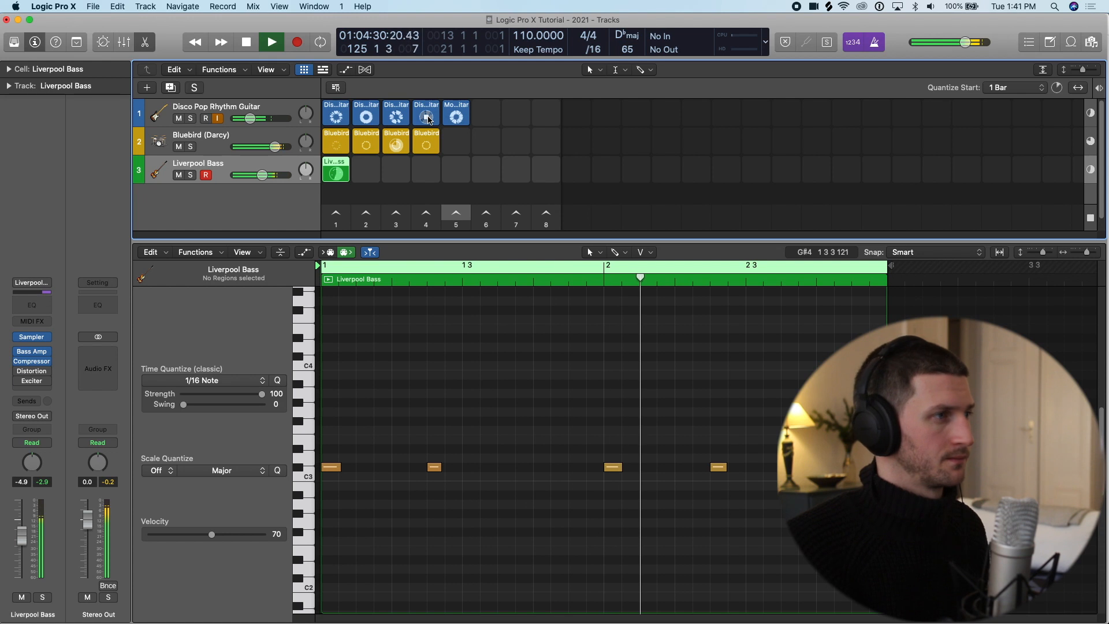
{"action": "left_click", "coordinate": [339, 123]}
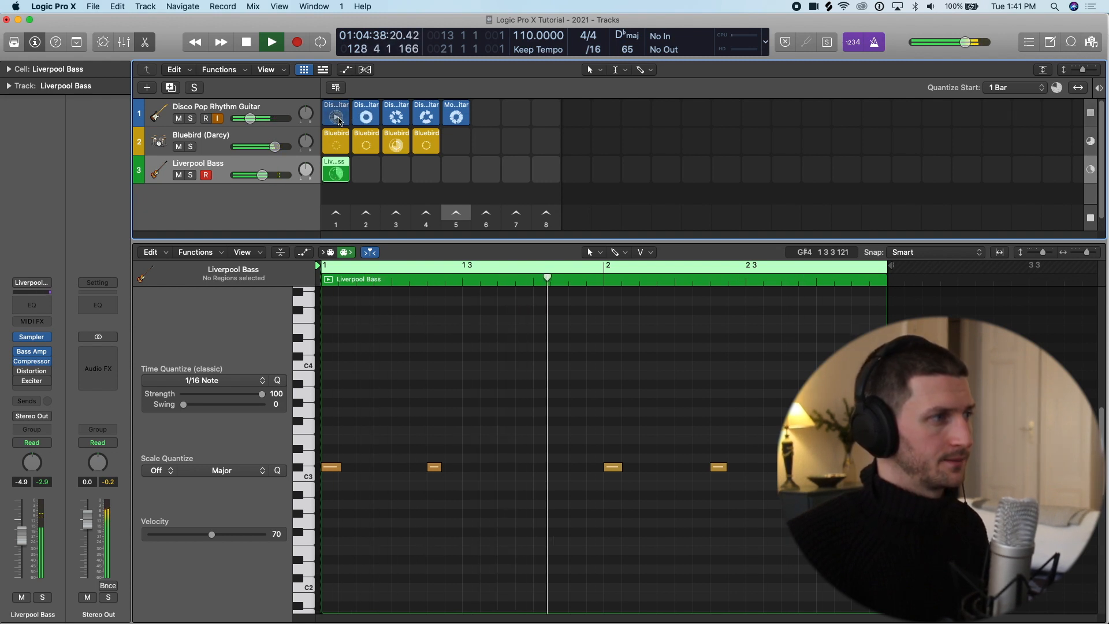
{"action": "key", "text": "space"}
{"action": "mouse_move", "coordinate": [454, 182]}
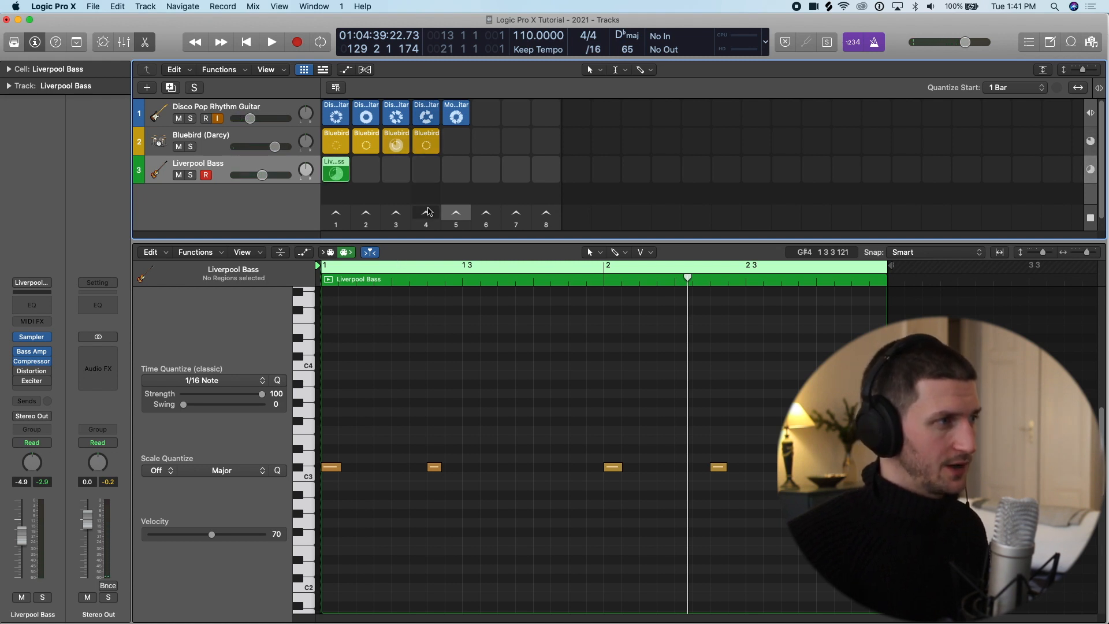
{"action": "key", "text": "e"}
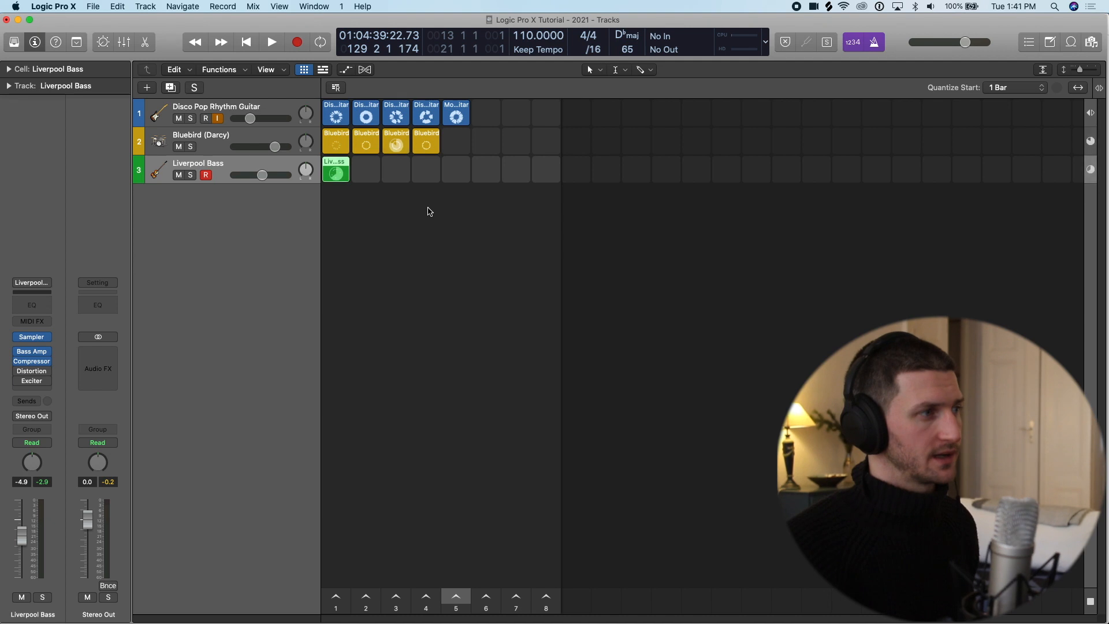
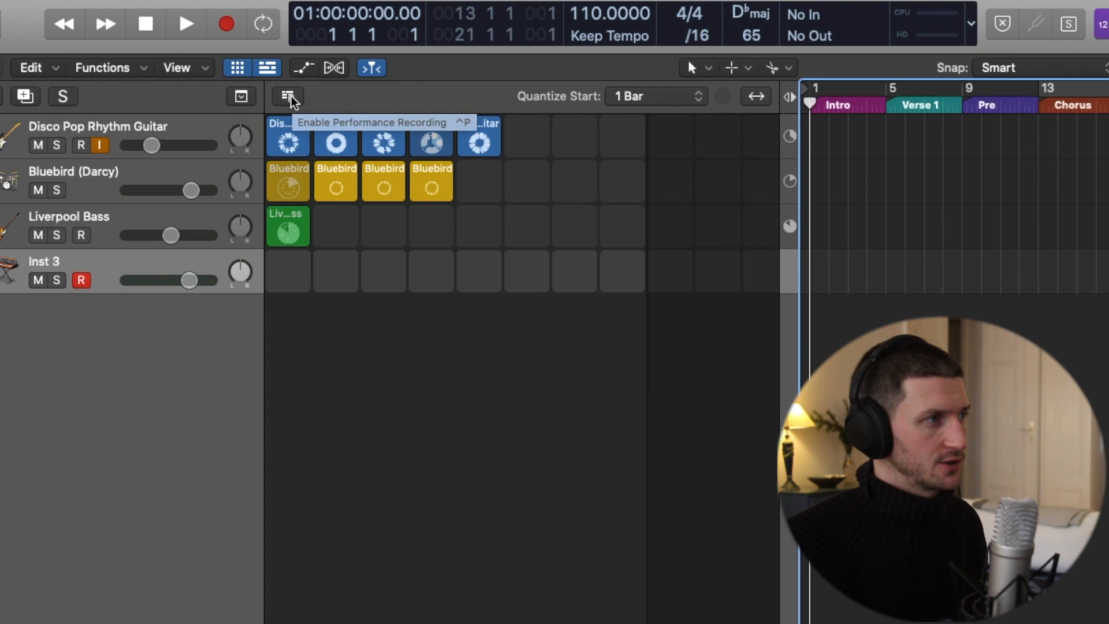
Enable Performance Recording for the Live Loops grid and set the playhead to the start of bar 1.
{"action": "left_click", "coordinate": [291, 97]}
{"action": "left_click", "coordinate": [810, 106]}
{"action": "left_click_drag", "start_coordinate": [810, 106], "coordinate": [768, 128]}
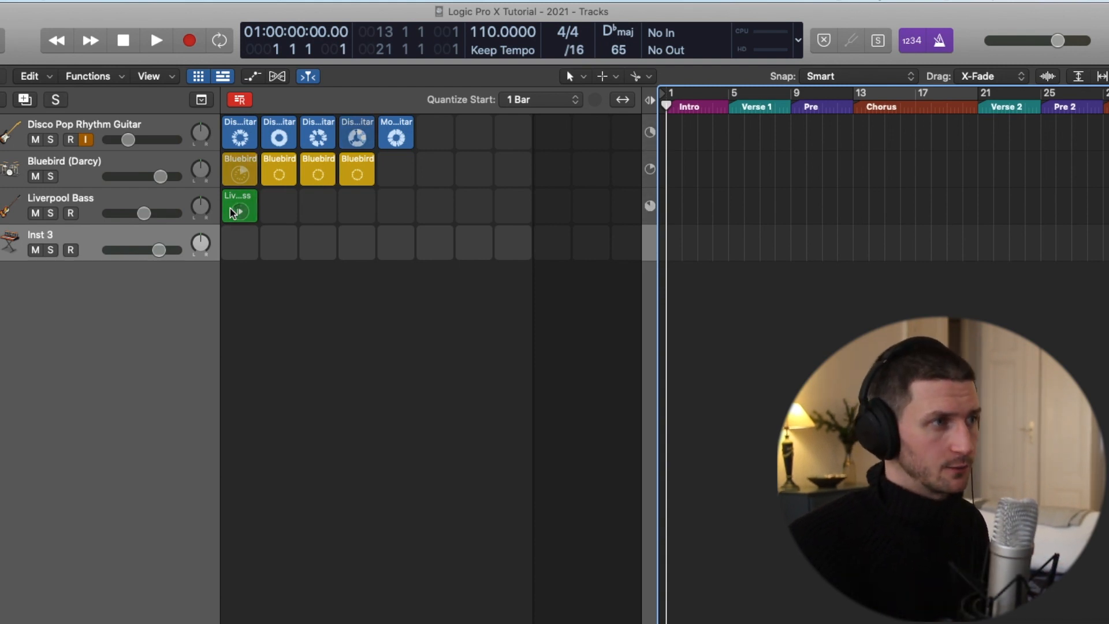
Record the fourth guitar, first drummer and bass cells into the Tracks area from bar 1 to about bar 9.
{"action": "key", "text": "r"}
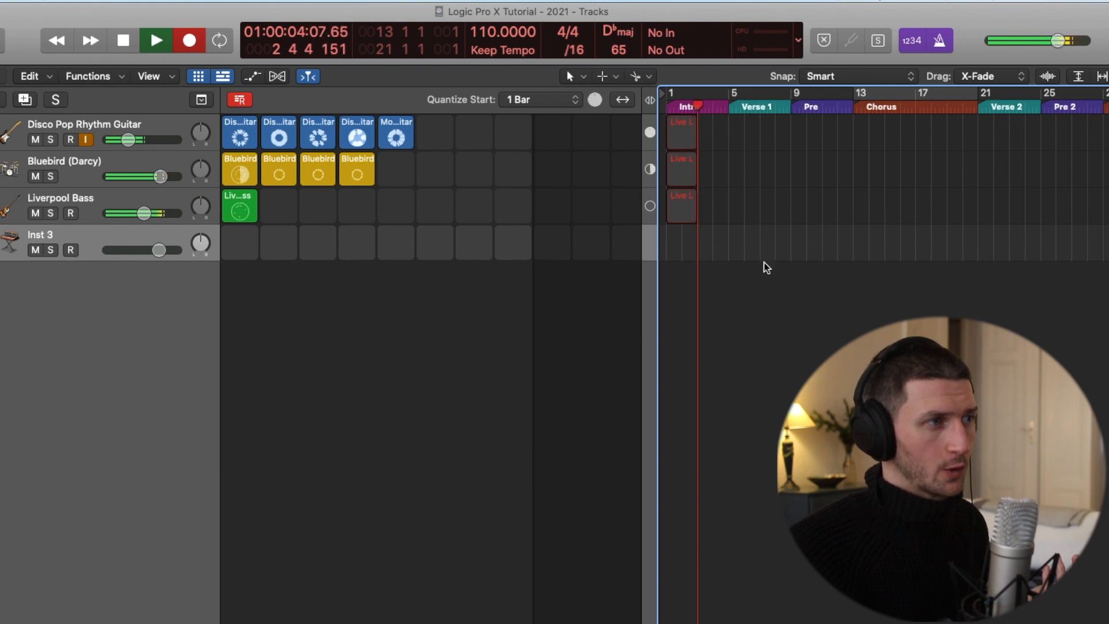
{"action": "left_click", "coordinate": [279, 173]}
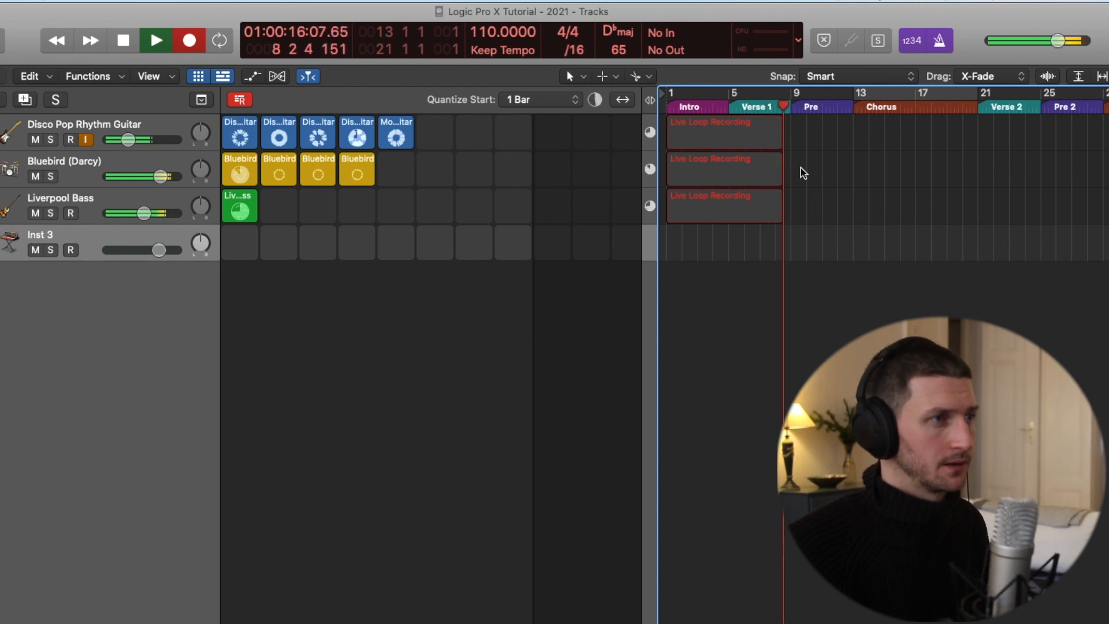
{"action": "key", "text": "space"}
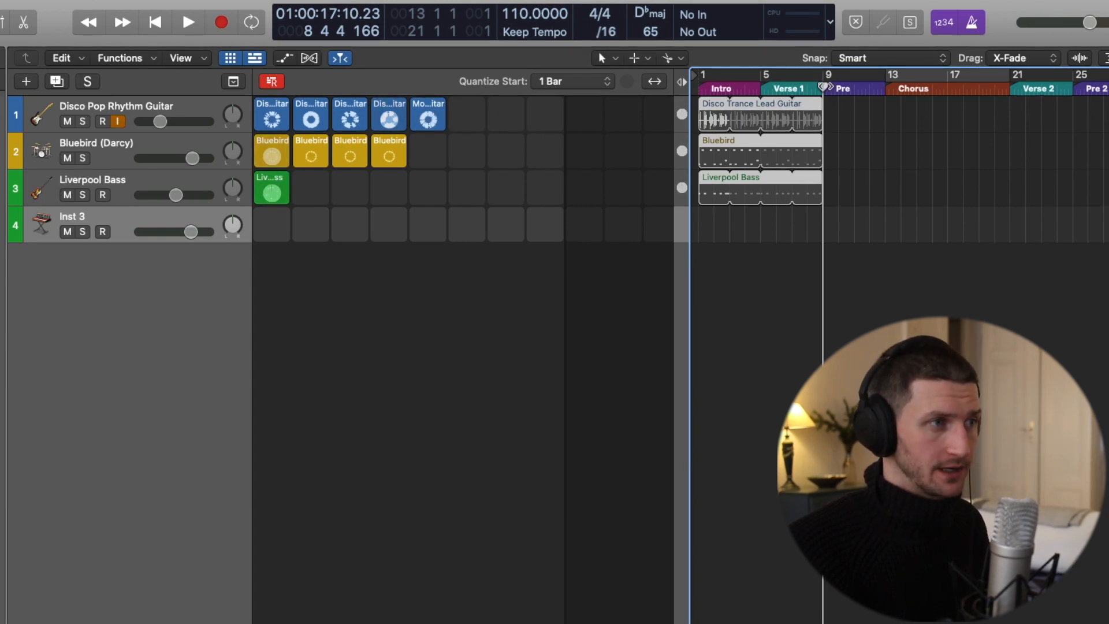
Delete the three recorded performance regions from the Tracks area and return the playhead to bar 1.
{"action": "mouse_move", "coordinate": [823, 86]}
{"action": "left_mouse_down"}
{"action": "mouse_move", "coordinate": [831, 87]}
{"action": "mouse_move", "coordinate": [795, 86]}
{"action": "mouse_move", "coordinate": [824, 88]}
{"action": "left_mouse_up"}
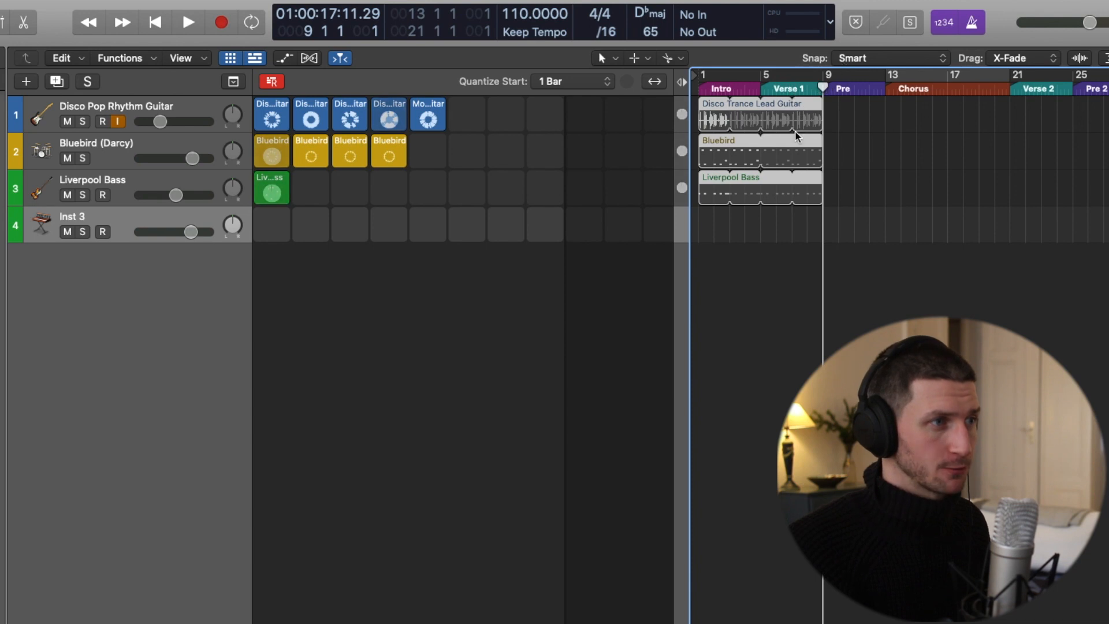
{"action": "left_click_drag", "start_coordinate": [907, 194], "coordinate": [749, 103]}
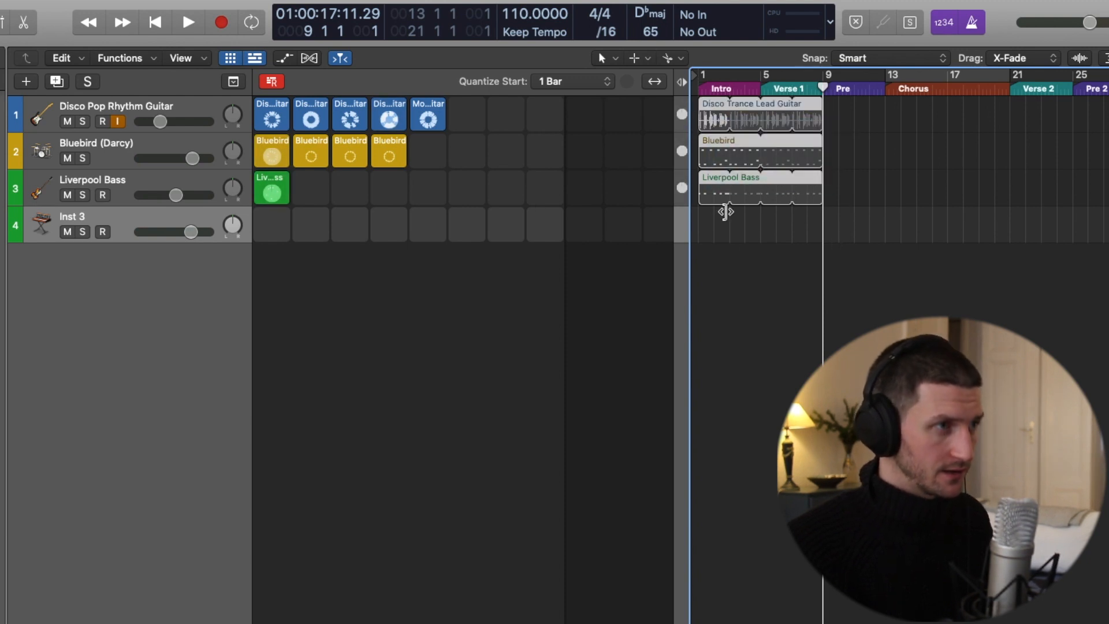
{"action": "key", "text": "Delete"}
{"action": "left_click_drag", "start_coordinate": [823, 88], "coordinate": [670, 87]}
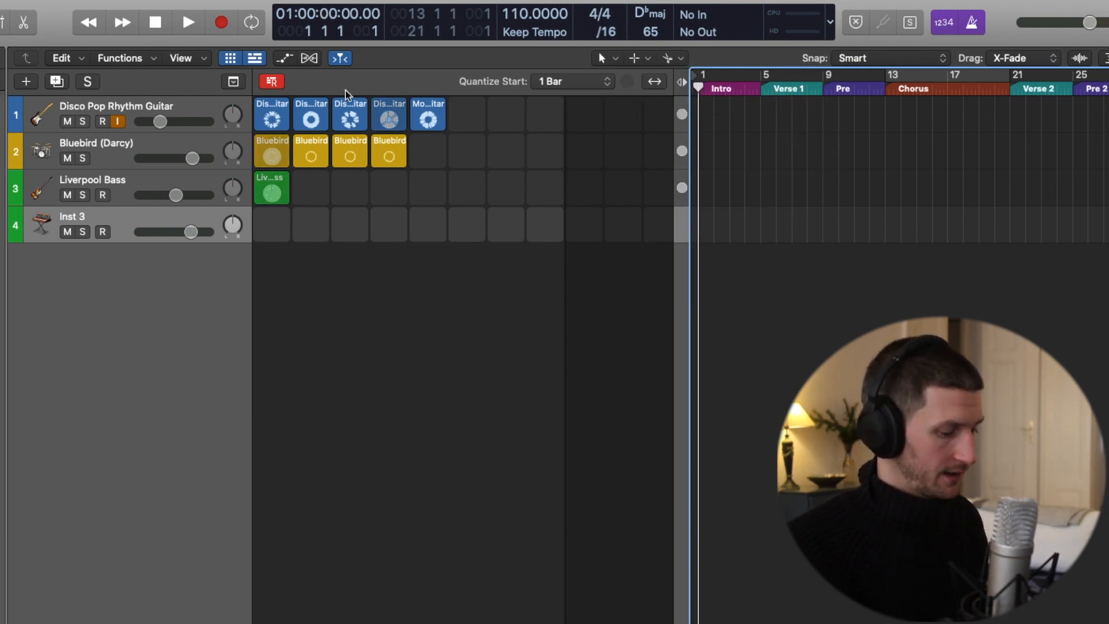
Record a performance to about bar 23, pausing guitar at bar 9, starting its third cell at 13 and fourth at 17, and the second drummer cell at 21.
{"action": "key", "text": "r"}
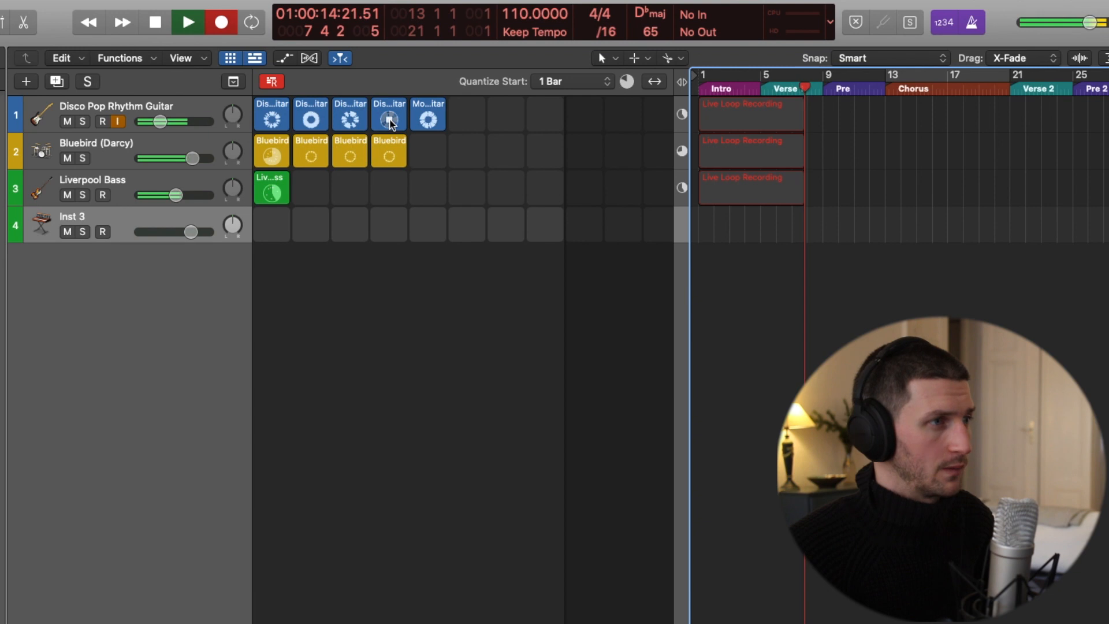
{"action": "left_click", "coordinate": [390, 120]}
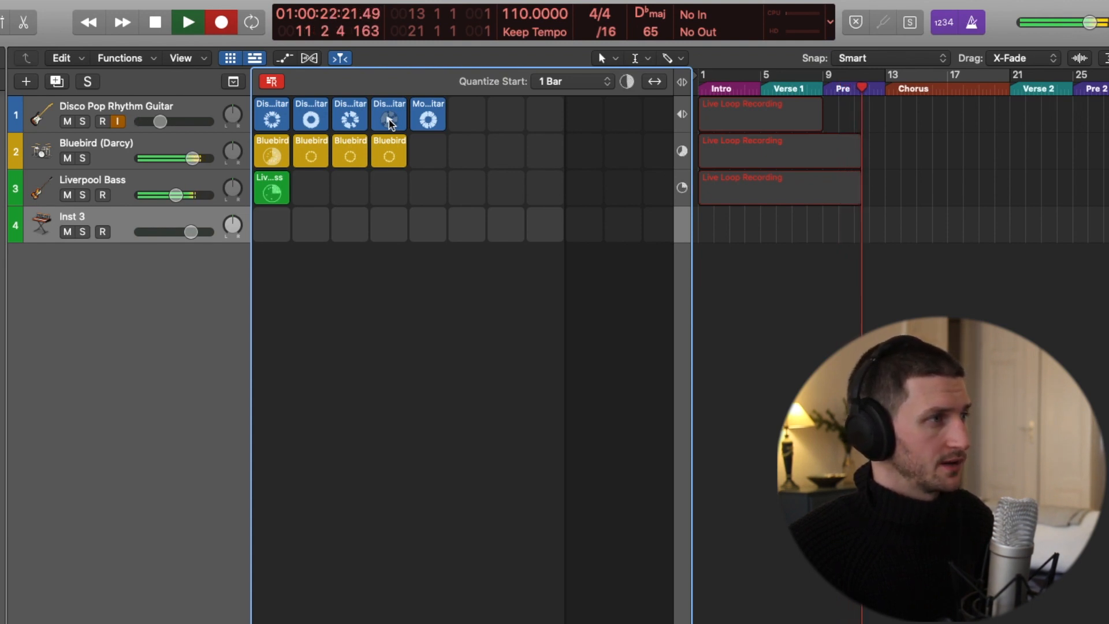
{"action": "left_click", "coordinate": [350, 120]}
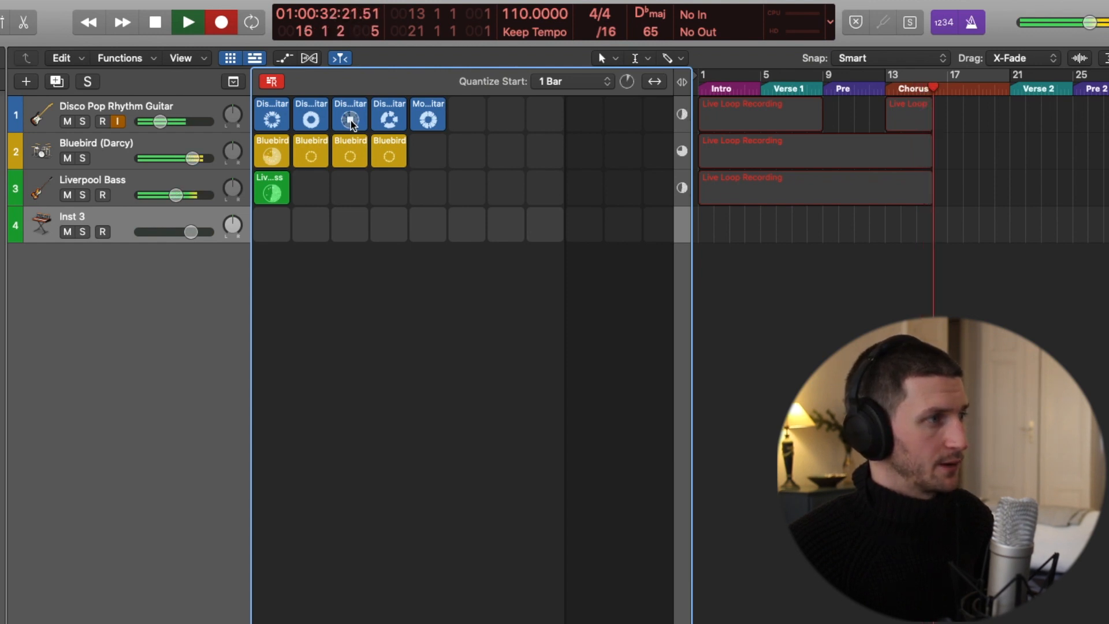
{"action": "left_click", "coordinate": [389, 118]}
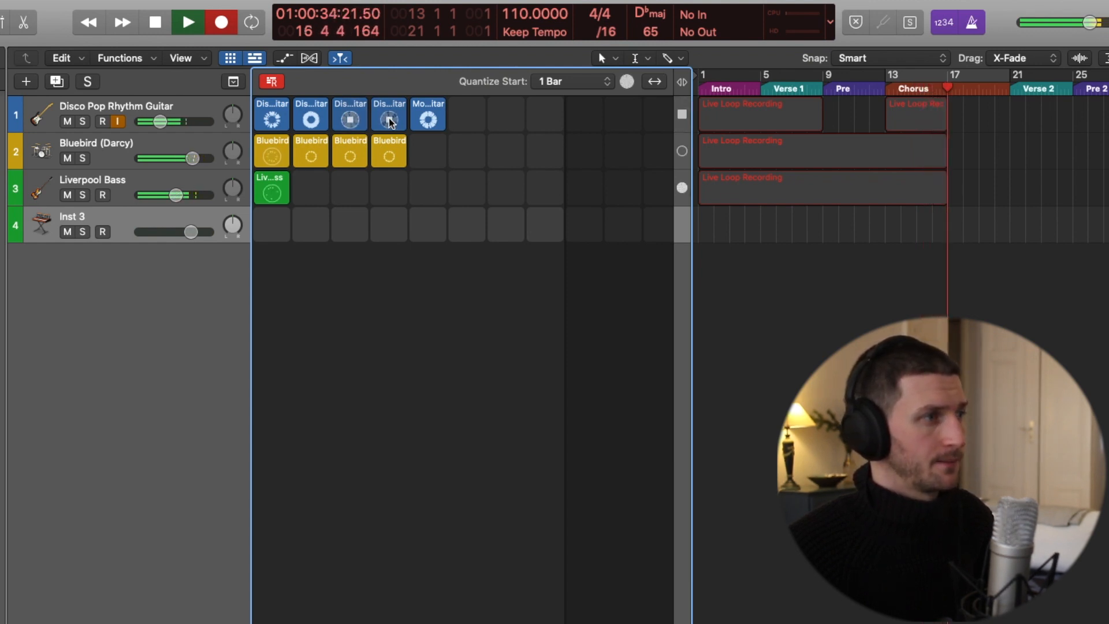
{"action": "left_click", "coordinate": [283, 184]}
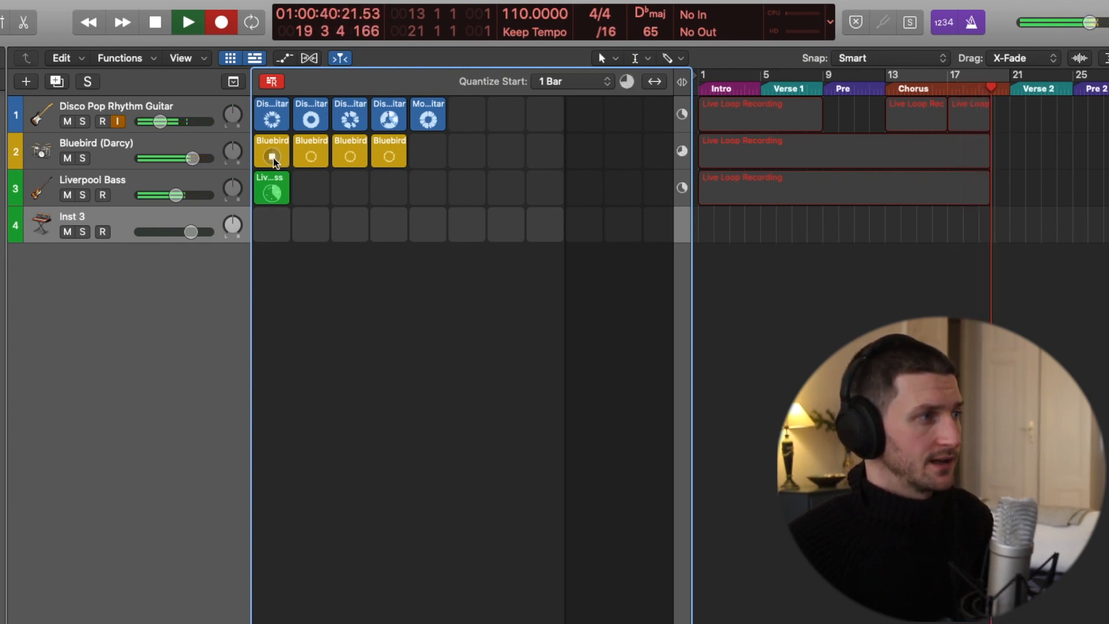
{"action": "left_click", "coordinate": [313, 156]}
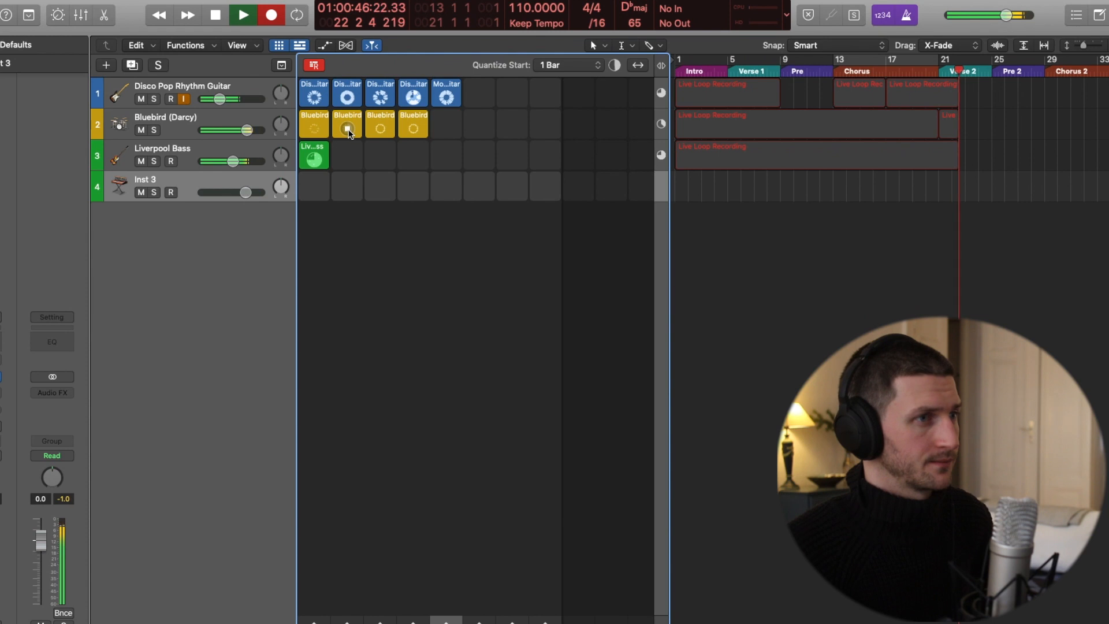
{"action": "key", "text": "space"}
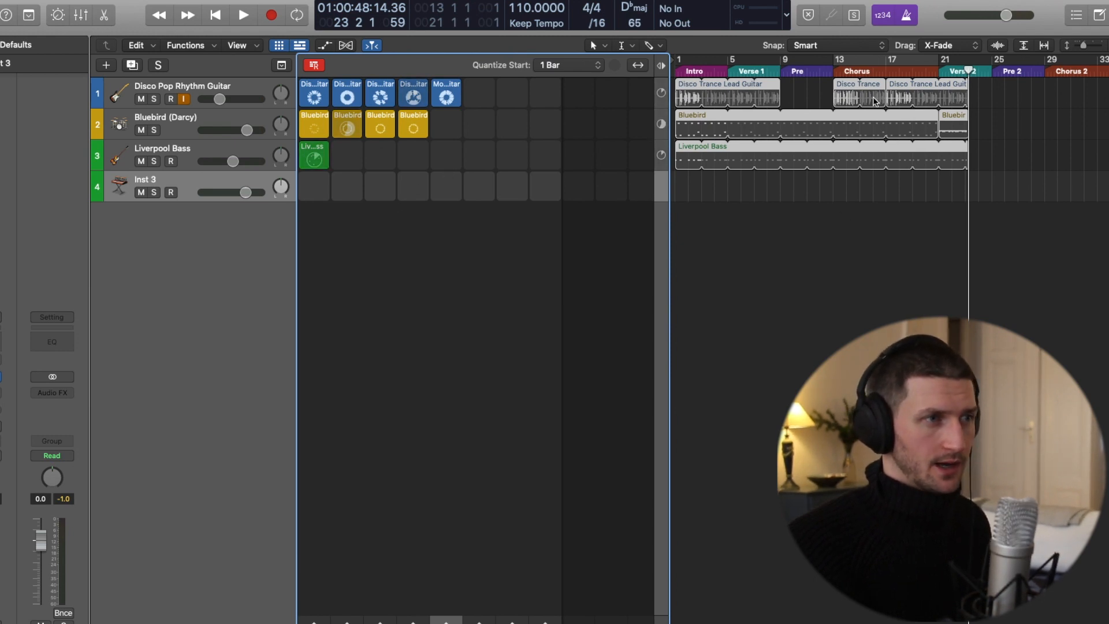
Return the playhead to bar 1 and add four duplicate instrument tracks below Inst 3.
{"action": "left_click_drag", "start_coordinate": [969, 68], "coordinate": [634, 64]}
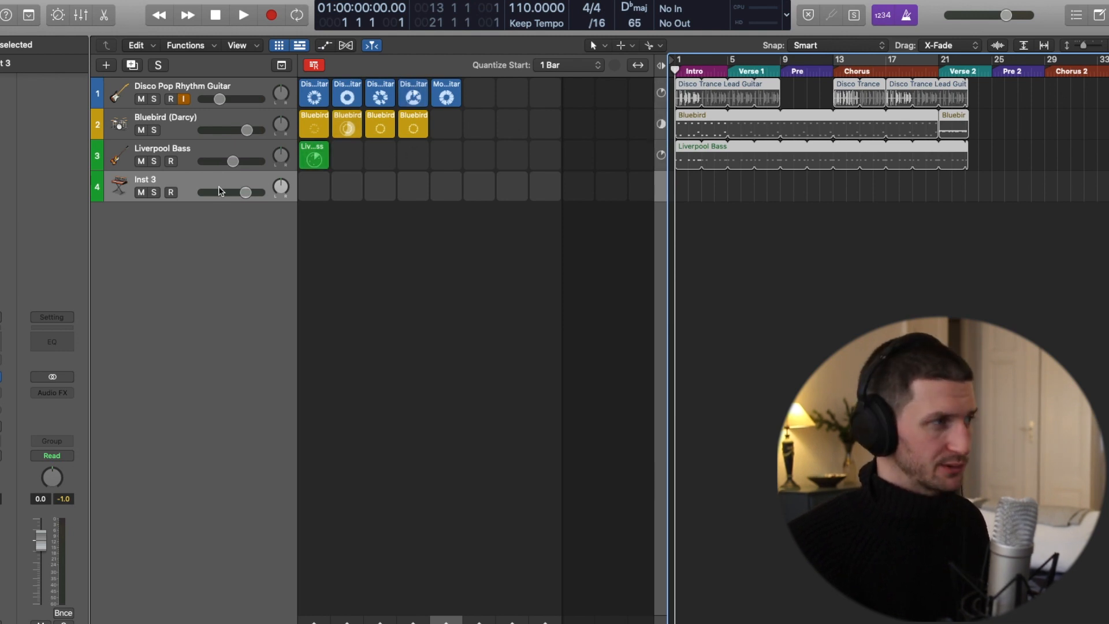
{"action": "key", "text": "super+d"}
{"action": "key", "text": "super+d"}
{"action": "key", "text": "super+d"}
{"action": "key", "text": "super+d"}
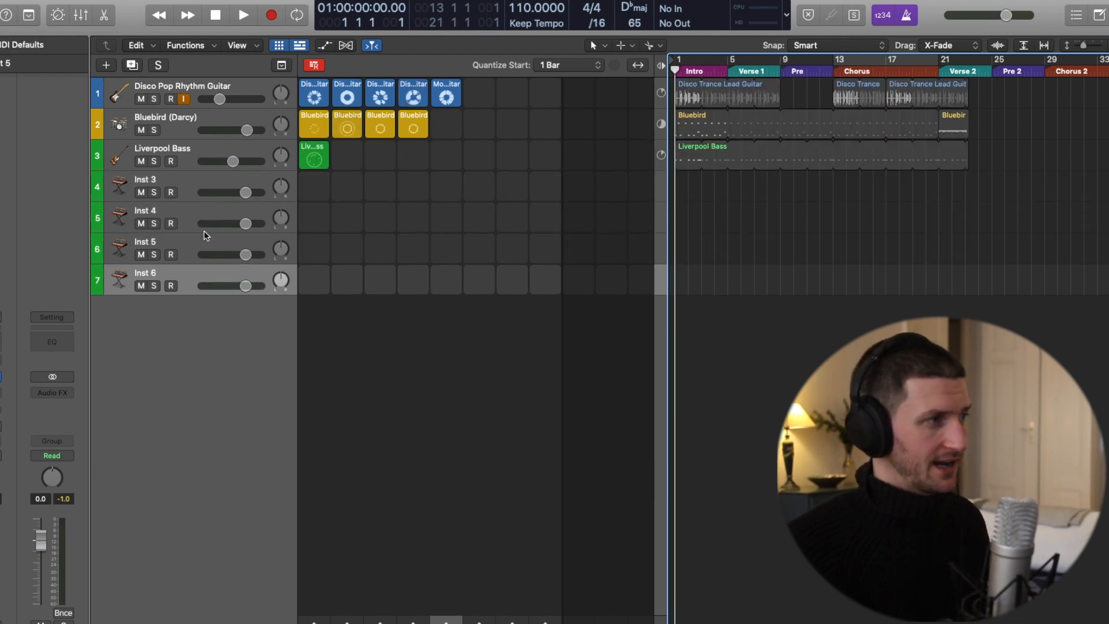
{"action": "left_click", "coordinate": [346, 188]}
{"action": "left_click", "coordinate": [476, 225]}
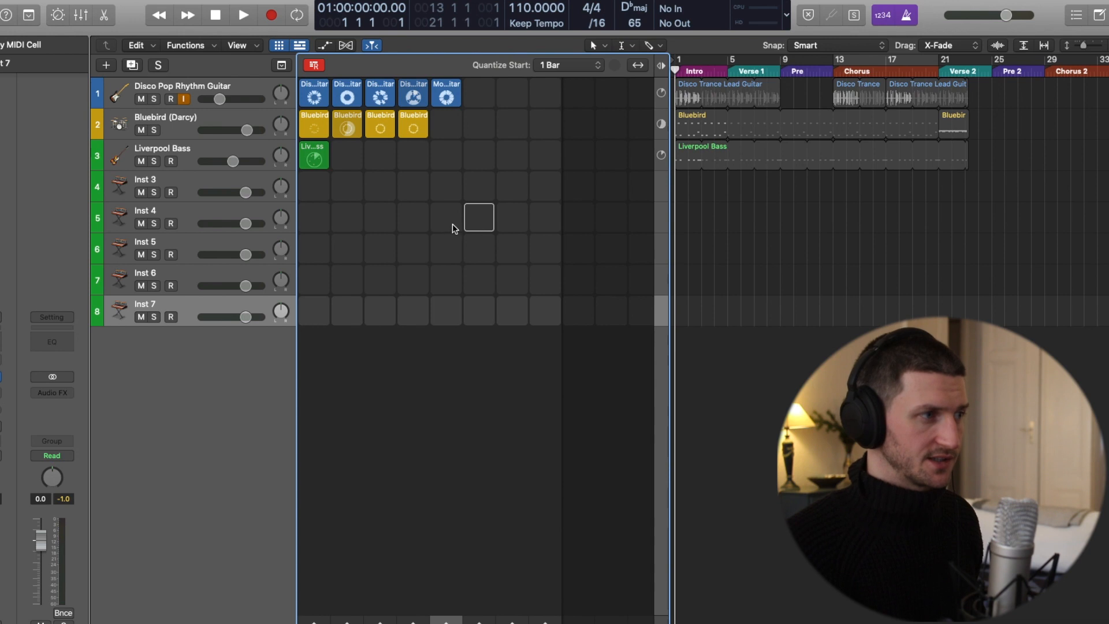
Recolor the fourth Bluebird drummer cell to blue-violet and close the color palette.
{"action": "left_click", "coordinate": [418, 116]}
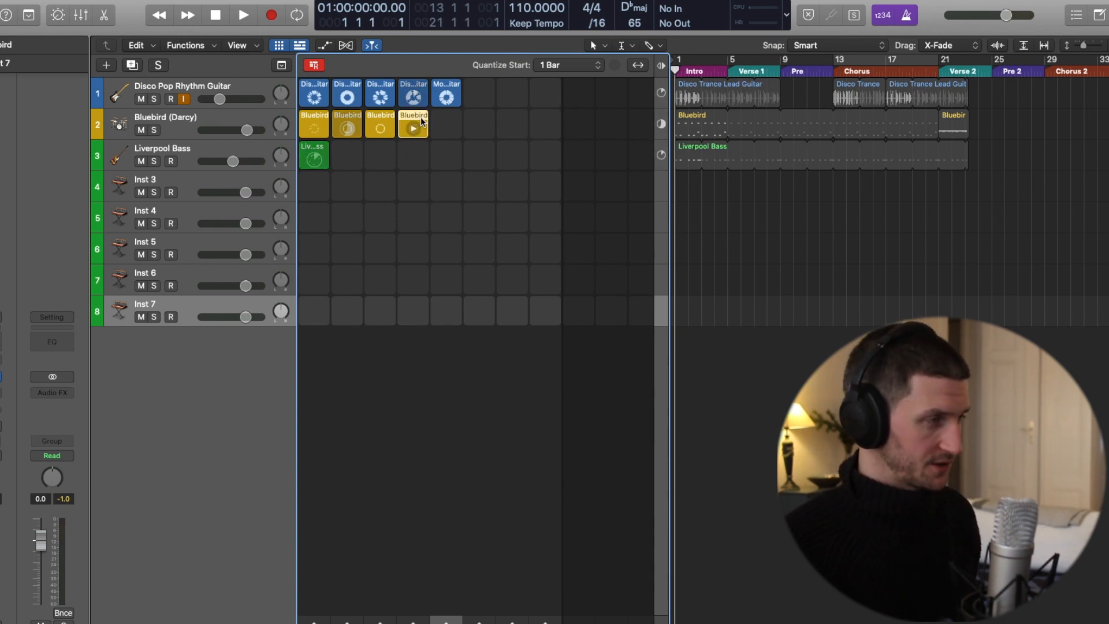
{"action": "key", "text": "alt+c"}
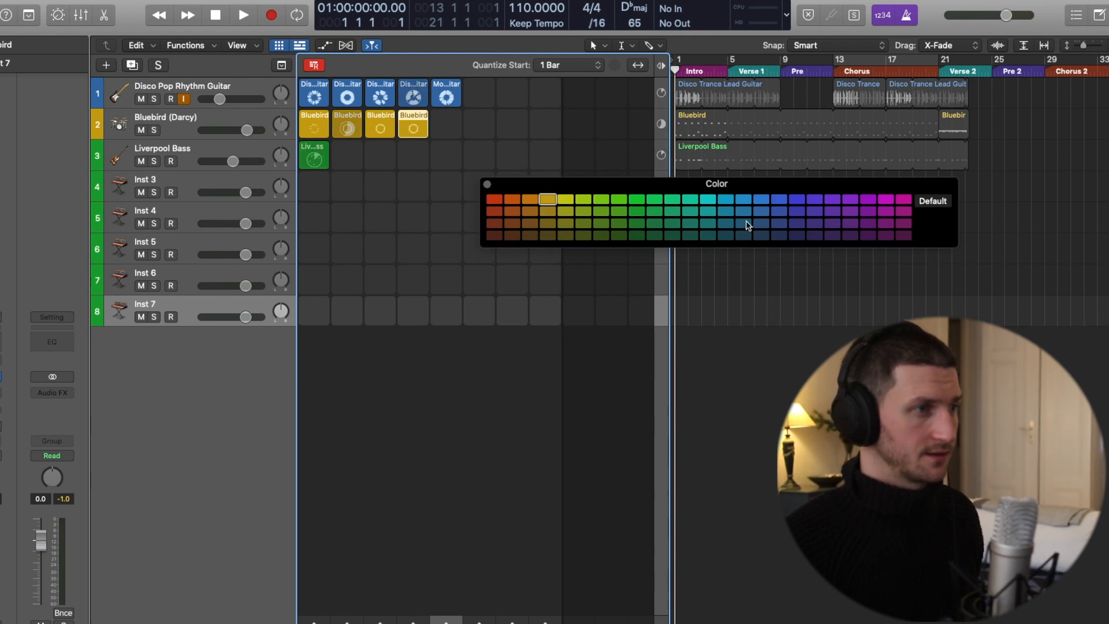
{"action": "left_click", "coordinate": [796, 199]}
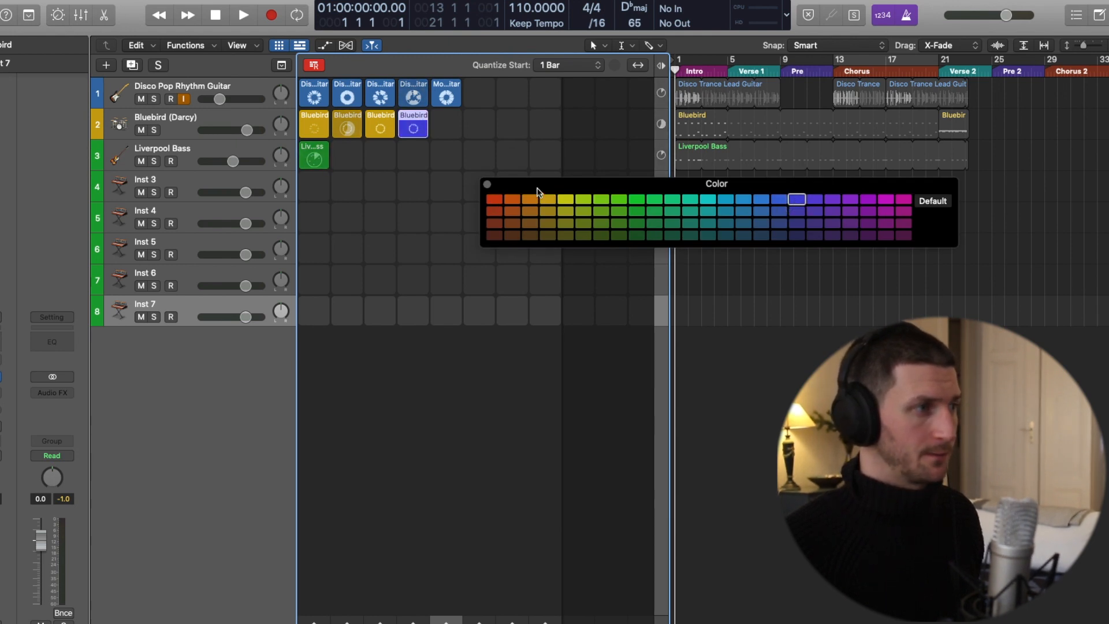
{"action": "left_click", "coordinate": [487, 184]}
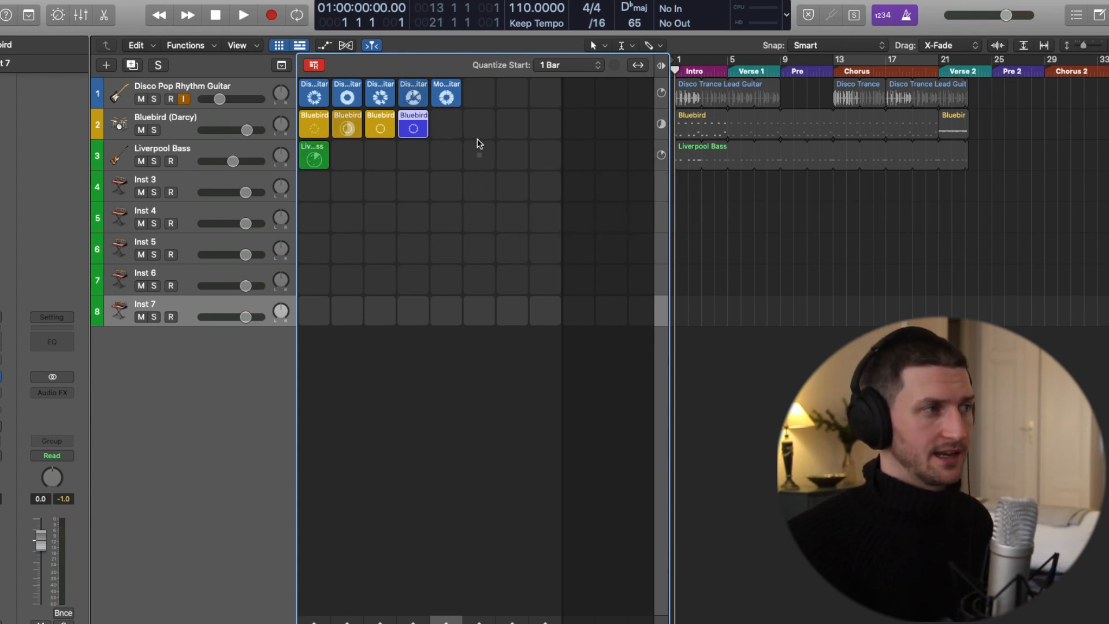
Move the playhead to bar 9 and copy the Liverpool Bass cell into the next three cells of its row.
{"action": "left_click_drag", "start_coordinate": [685, 71], "coordinate": [782, 84]}
{"action": "left_click", "coordinate": [316, 153]}
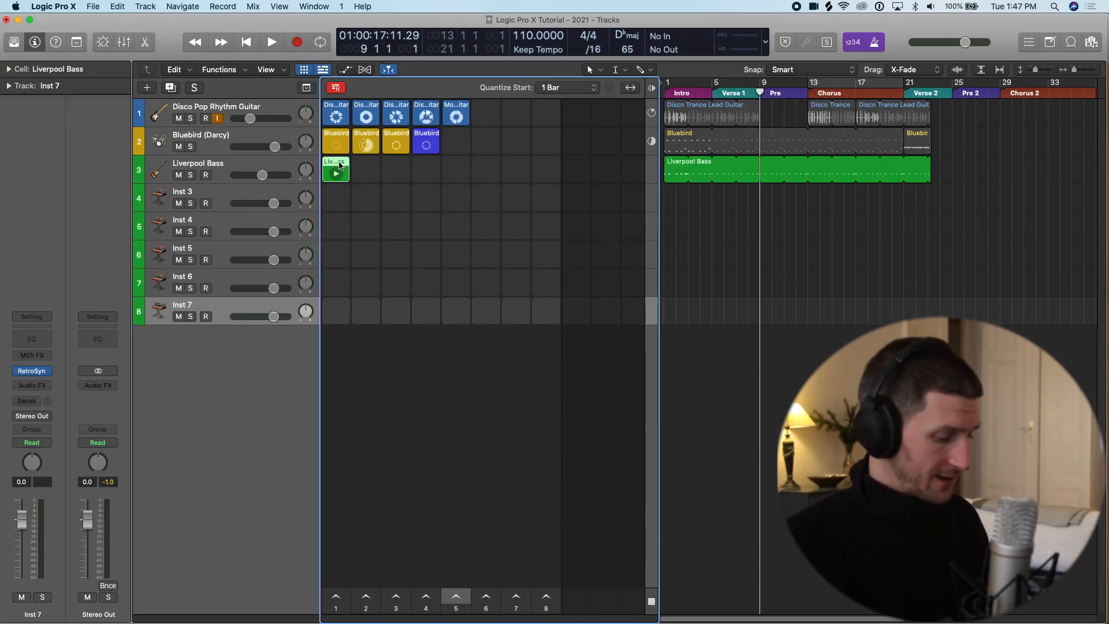
{"action": "left_click", "coordinate": [366, 168]}
{"action": "key", "text": "super+v"}
{"action": "left_click", "coordinate": [393, 165]}
{"action": "key", "text": "super+v"}
{"action": "left_click", "coordinate": [424, 166]}
{"action": "key", "text": "super+v"}
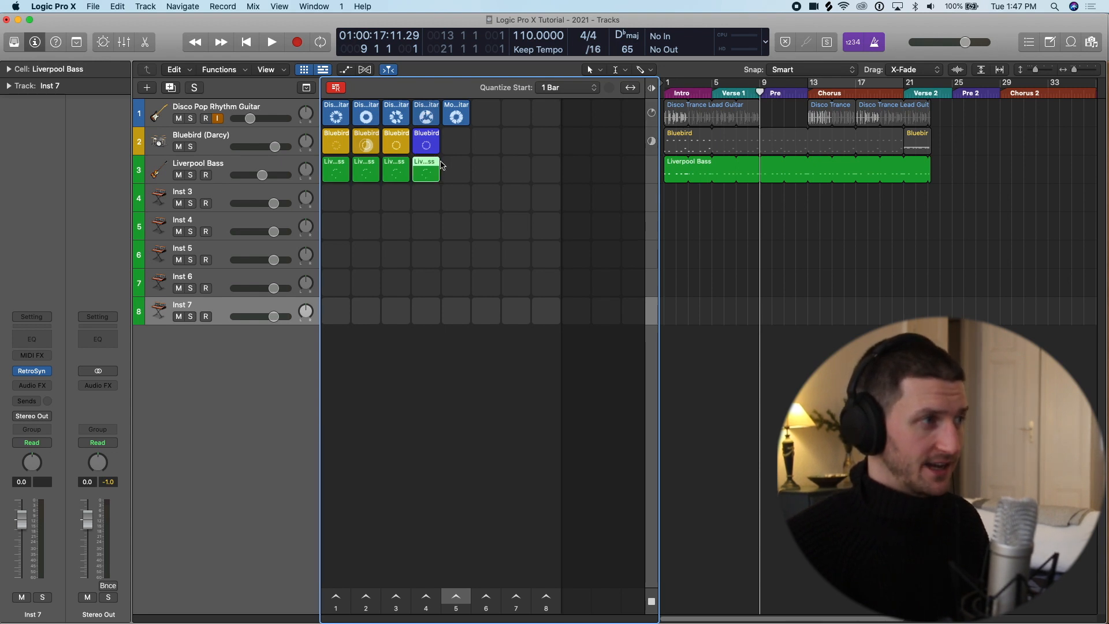
In the second bass cell, raise the second note to D#3 and lengthen it, and lower the note at bar 2 to B2.
{"action": "double_click", "coordinate": [372, 165]}
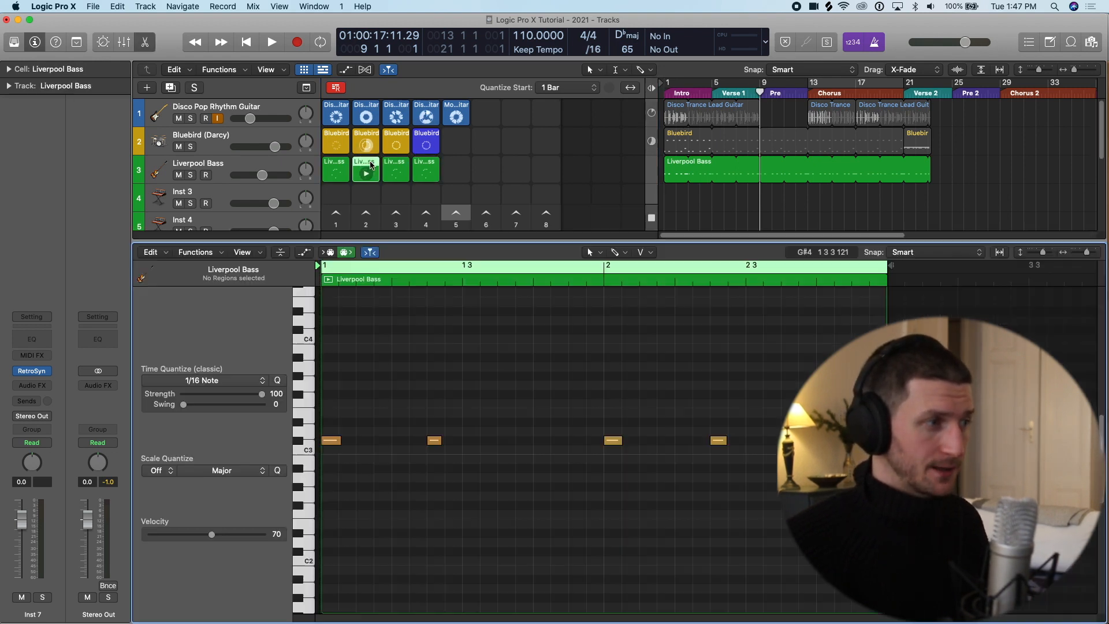
{"action": "left_click_drag", "start_coordinate": [437, 443], "coordinate": [476, 422]}
{"action": "left_click_drag", "start_coordinate": [606, 441], "coordinate": [611, 458]}
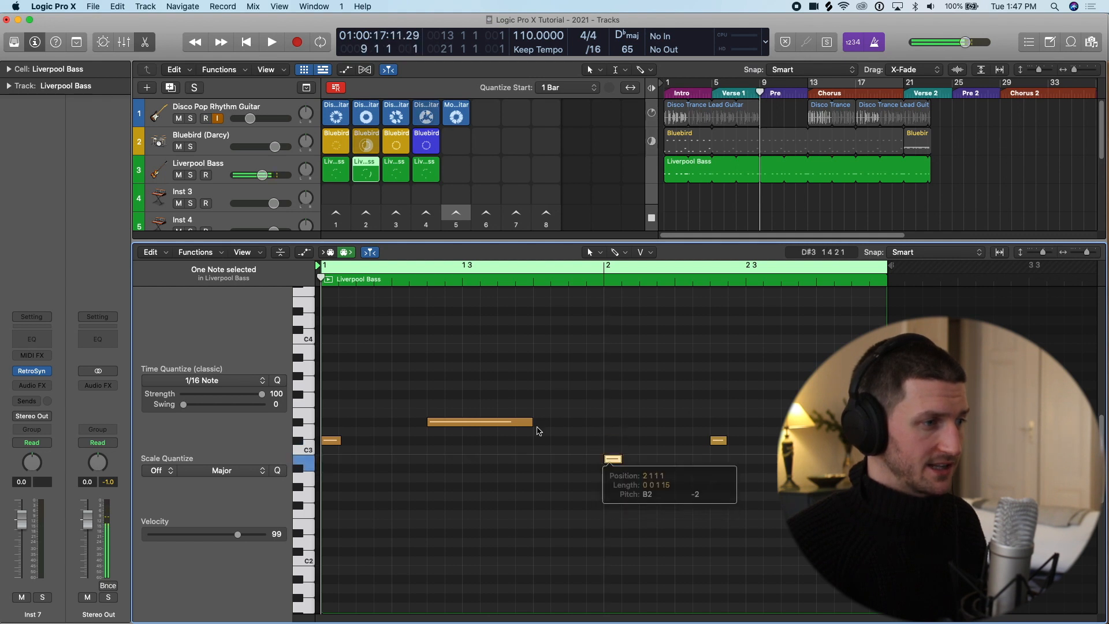
{"action": "key", "text": "super+Left"}
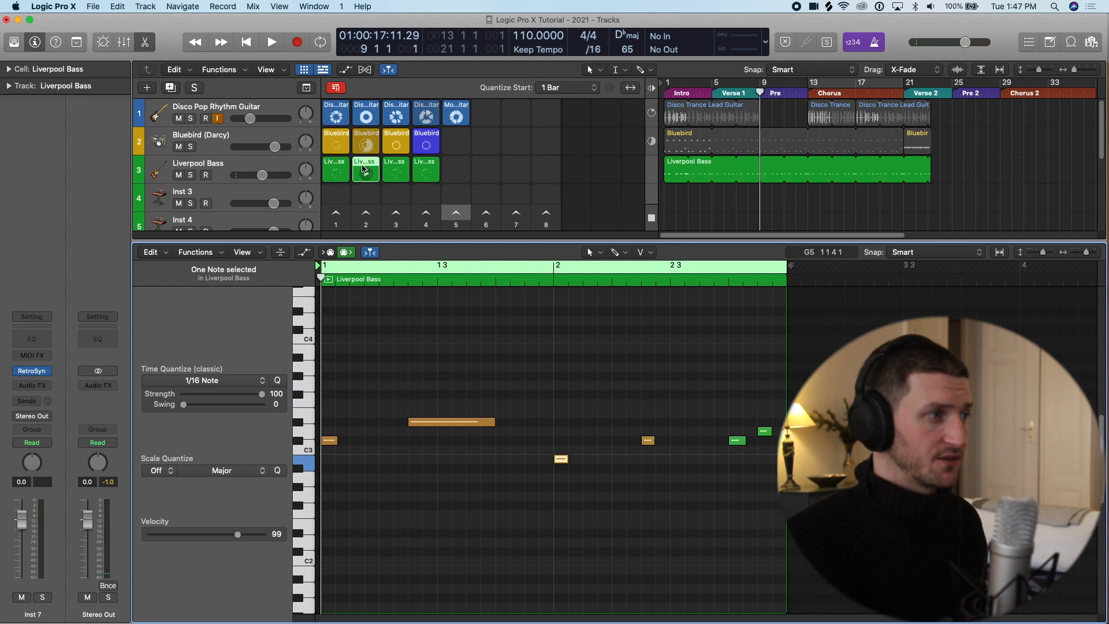
Delete the third and fourth Liverpool Bass cells and close the Piano Roll.
{"action": "left_click", "coordinate": [391, 167]}
{"action": "left_click", "coordinate": [426, 170]}
{"action": "left_click", "coordinate": [398, 165], "text": "shift"}
{"action": "key", "text": "Delete"}
{"action": "key", "text": "p"}
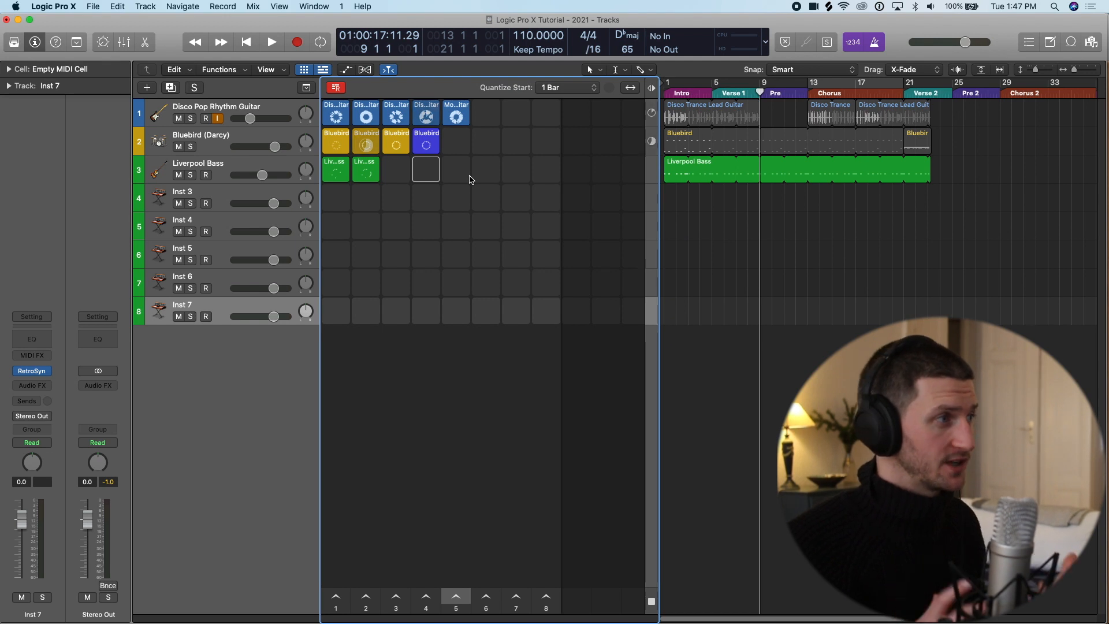
Place the Tracks area playhead at bar 5, the start of Verse 1.
{"action": "left_click", "coordinate": [935, 258]}
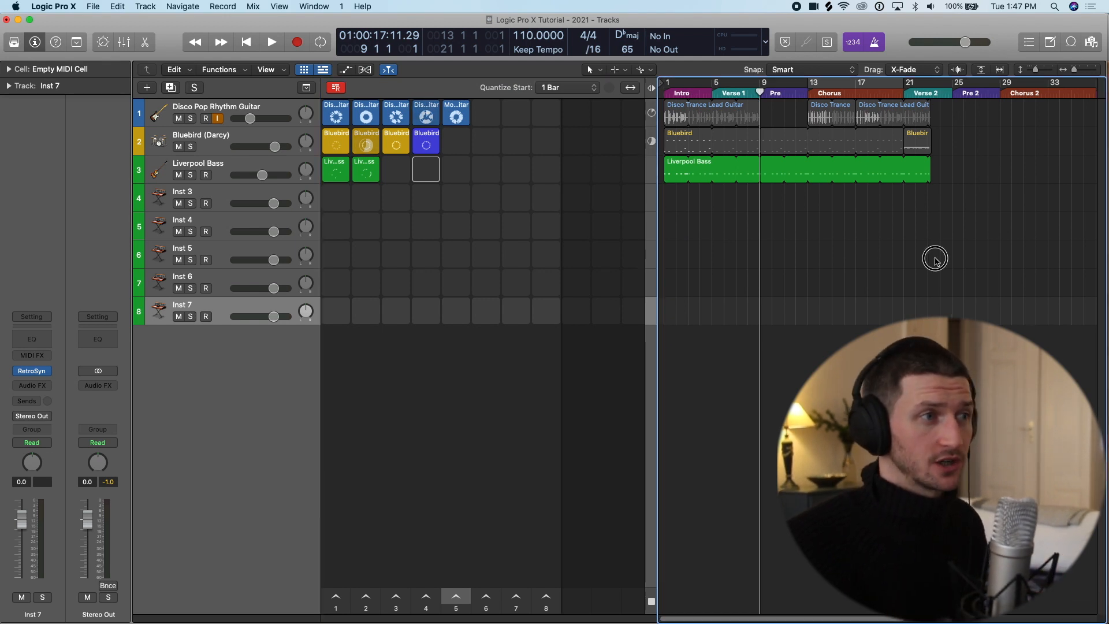
{"action": "left_click_drag", "start_coordinate": [760, 94], "coordinate": [719, 105]}
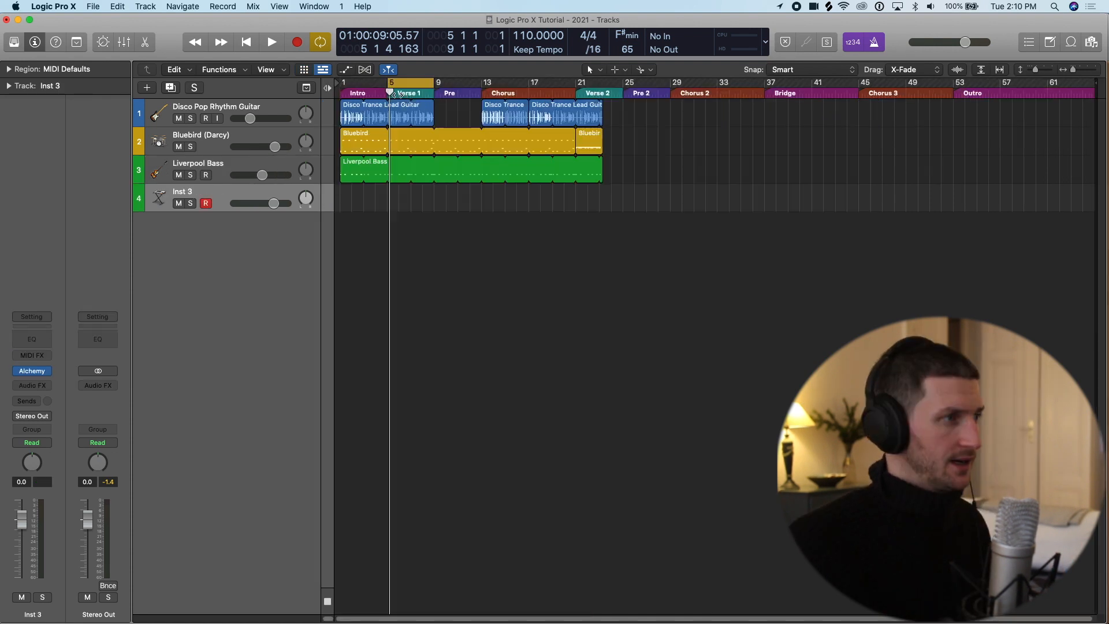
{"action": "left_click_drag", "start_coordinate": [390, 93], "coordinate": [390, 92]}
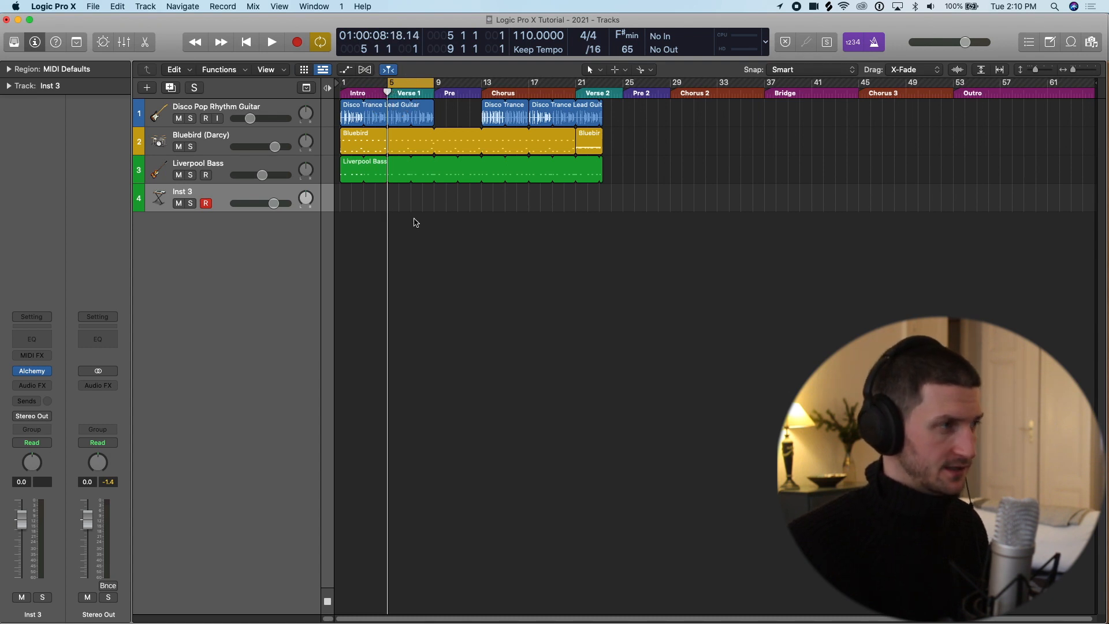
Open the editor area and look through the Smart Tempo, Step Sequencer, Score and Piano Roll editors, ending on the Step Sequencer.
{"action": "key", "text": "e"}
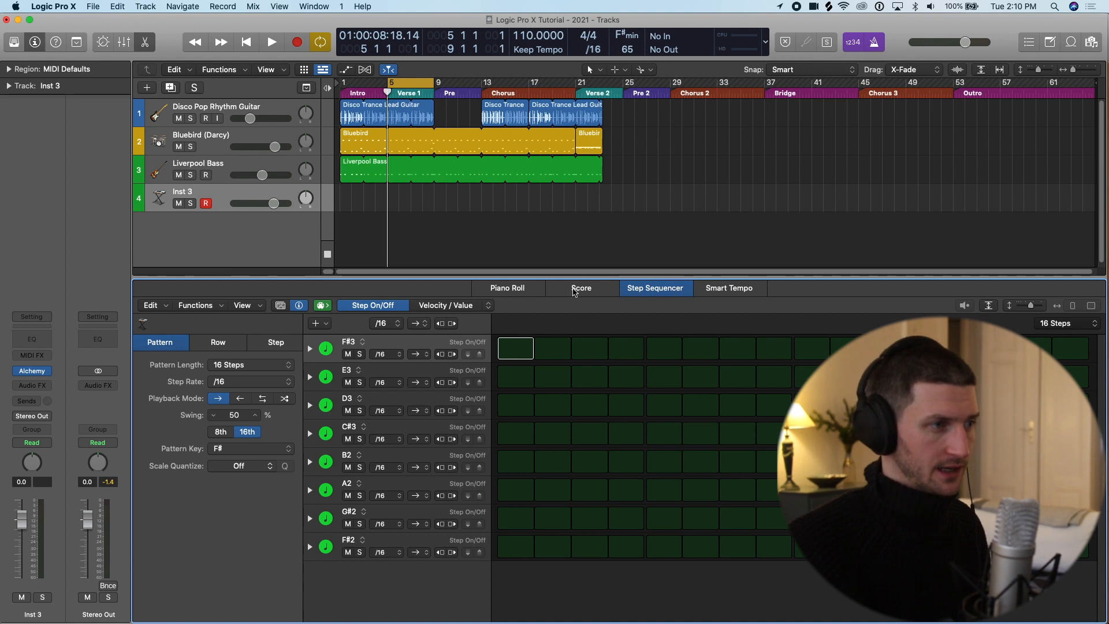
{"action": "left_click", "coordinate": [723, 291]}
{"action": "left_click", "coordinate": [659, 288]}
{"action": "left_click", "coordinate": [578, 288]}
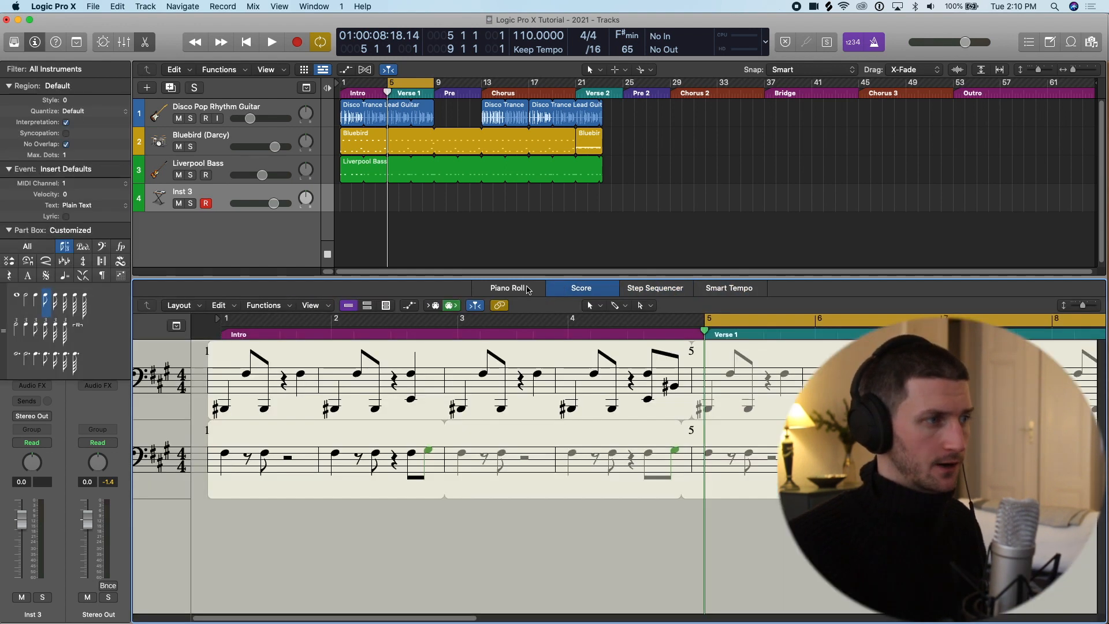
{"action": "left_click", "coordinate": [508, 289]}
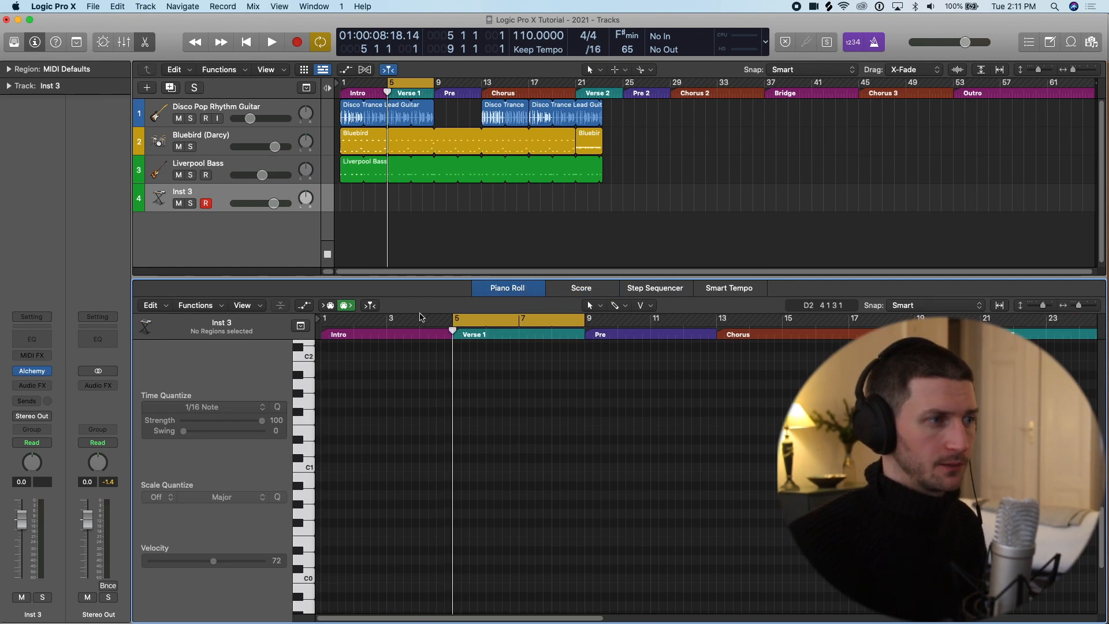
{"action": "left_click", "coordinate": [673, 292]}
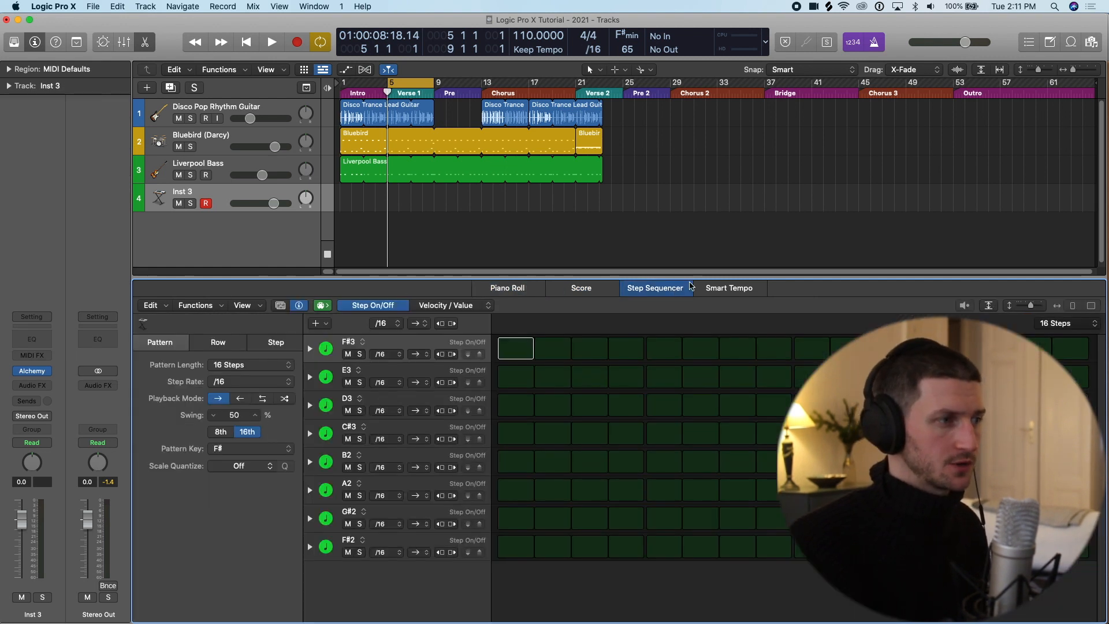
Enable pattern steps for Inst 3: F#3 at 1, E3 at 2, D3, A2, G#2 and F#2 at 5, C#3 and B2 at 6.
{"action": "left_click", "coordinate": [524, 351]}
{"action": "left_click", "coordinate": [550, 376]}
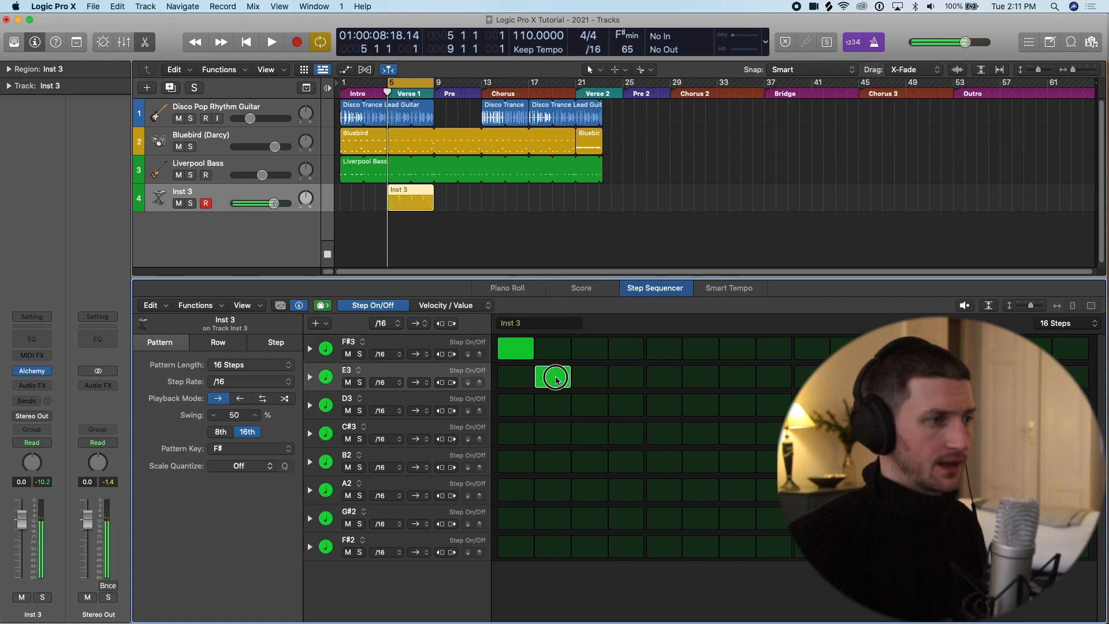
{"action": "left_click", "coordinate": [666, 407]}
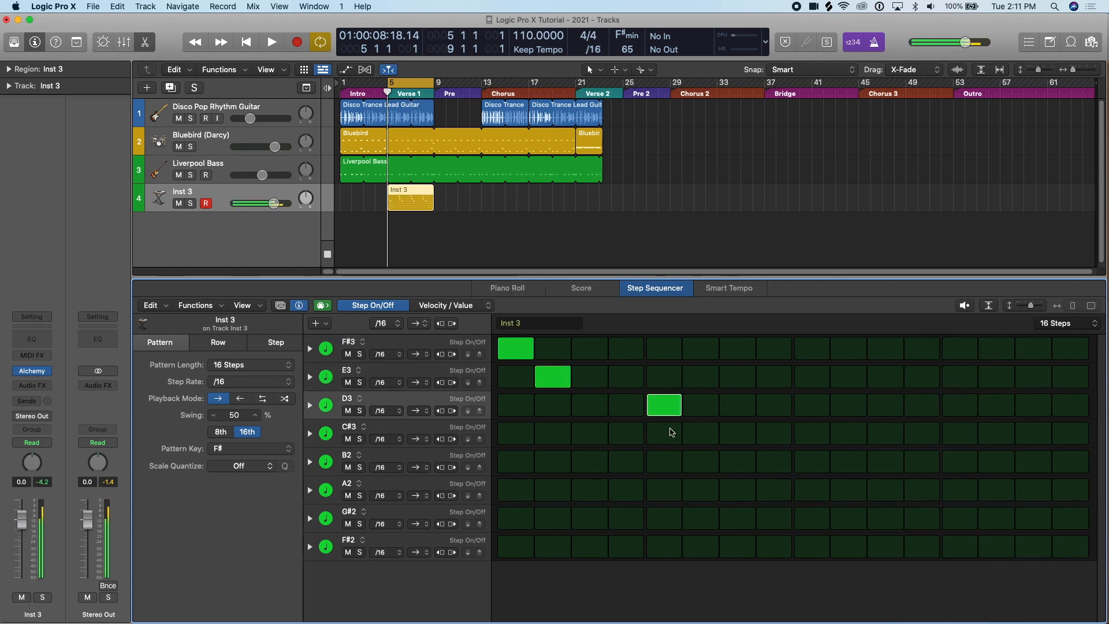
{"action": "left_click", "coordinate": [700, 433]}
{"action": "left_click", "coordinate": [701, 461]}
{"action": "left_click", "coordinate": [664, 490]}
{"action": "left_click", "coordinate": [664, 518]}
{"action": "left_click", "coordinate": [665, 543]}
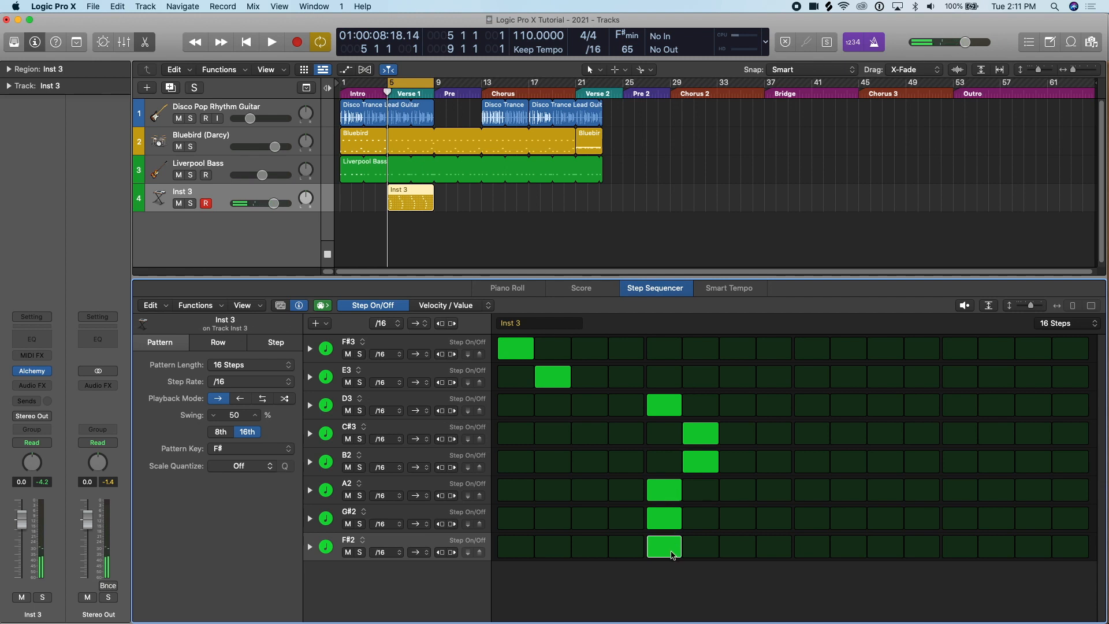
Turn off all the enabled pattern steps, delete the Inst 3 pattern region and close the Step Sequencer.
{"action": "left_click", "coordinate": [664, 547]}
{"action": "left_click", "coordinate": [664, 518]}
{"action": "left_click", "coordinate": [664, 490]}
{"action": "left_click", "coordinate": [701, 461]}
{"action": "left_click", "coordinate": [701, 433]}
{"action": "left_click", "coordinate": [664, 405]}
{"action": "left_click", "coordinate": [553, 377]}
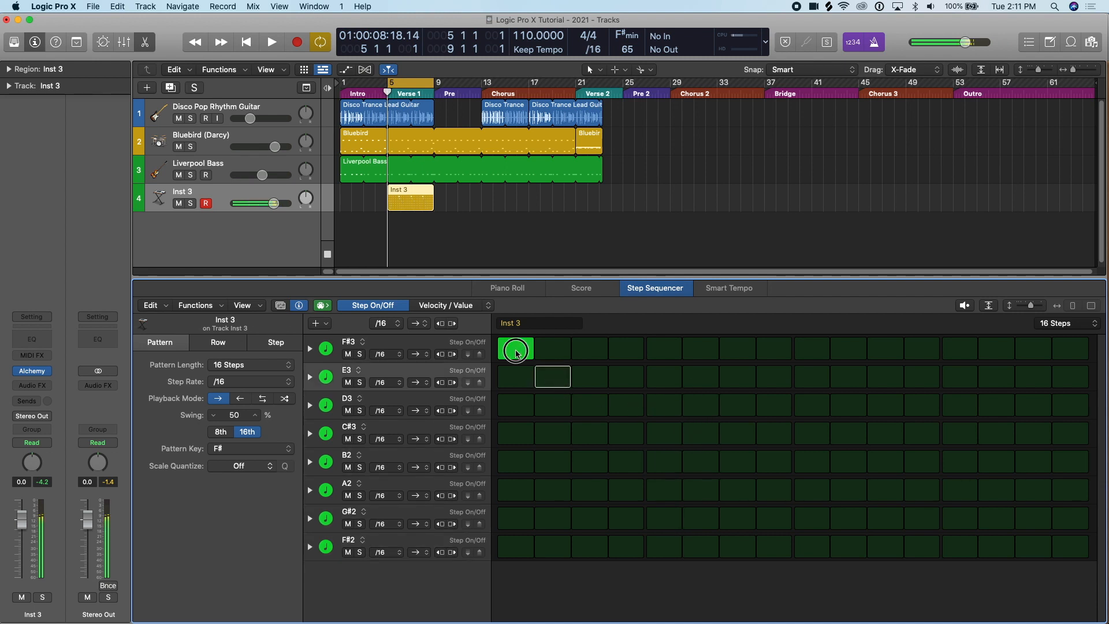
{"action": "left_click", "coordinate": [515, 350]}
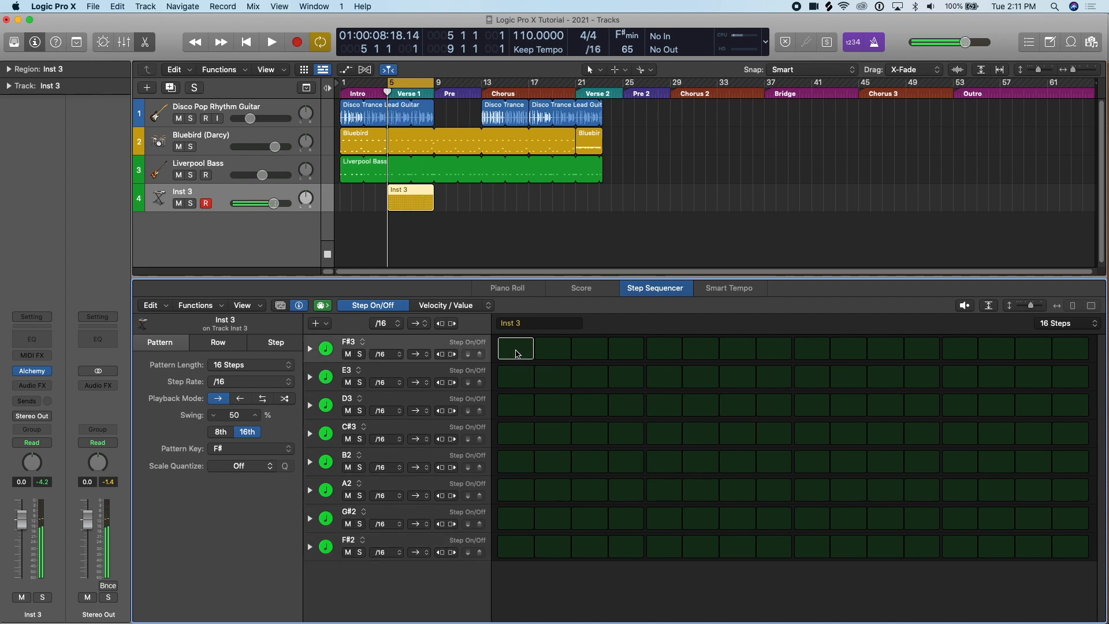
{"action": "double_click", "coordinate": [423, 206]}
{"action": "key", "text": "Delete"}
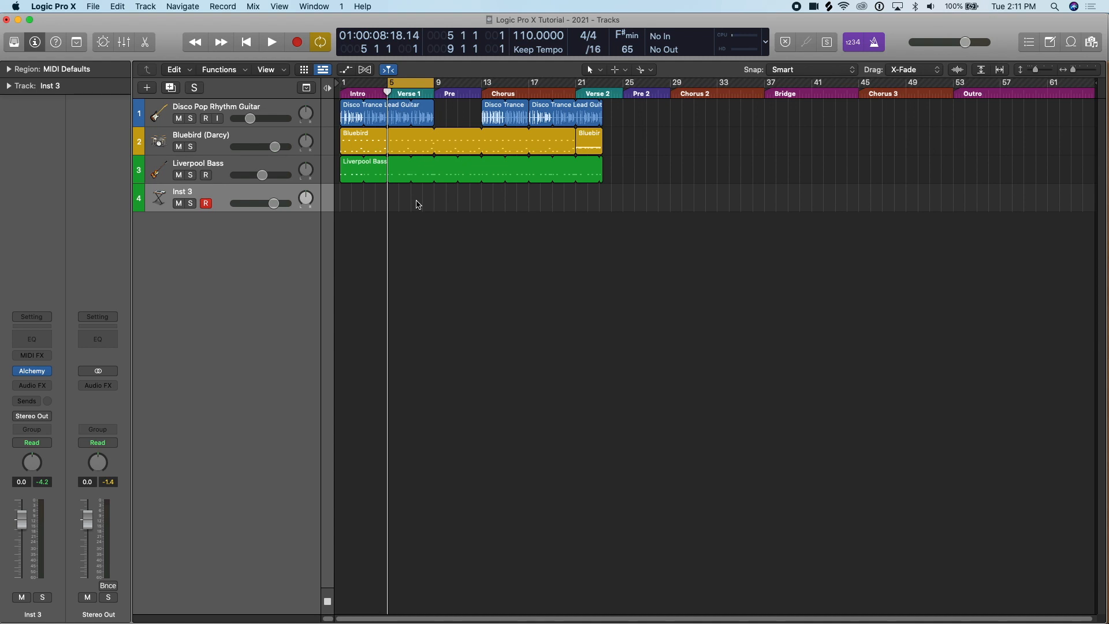
Draw an empty MIDI region on Inst 3 at bar 5 with the Pencil tool, extend it to bar 9 and open it in the Piano Roll.
{"action": "key", "text": "t"}
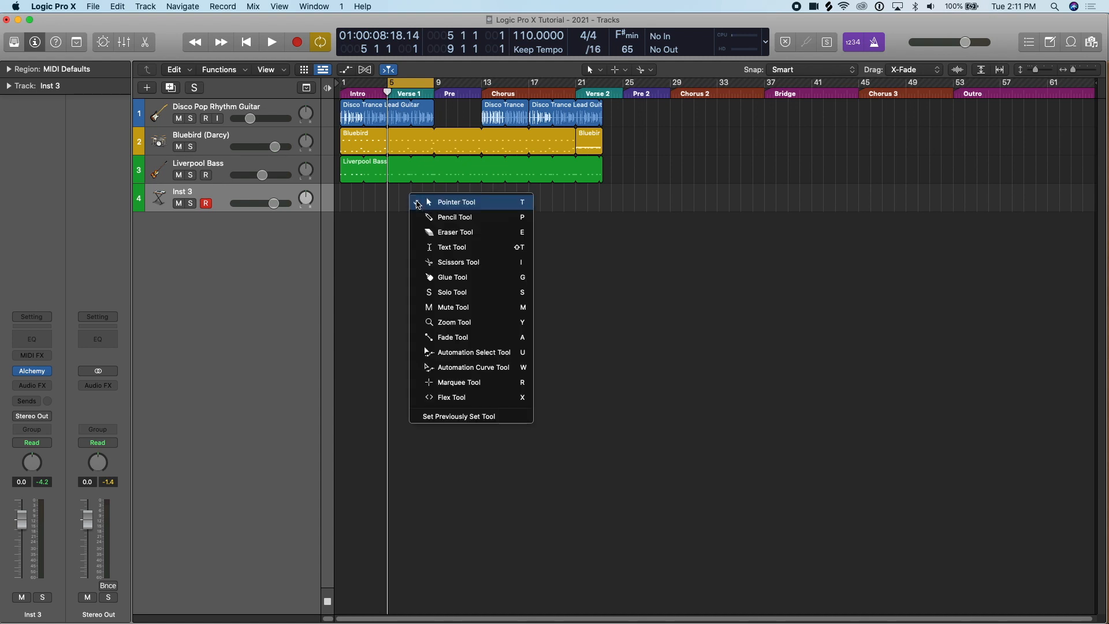
{"action": "left_click", "coordinate": [498, 222]}
{"action": "left_click", "coordinate": [397, 204]}
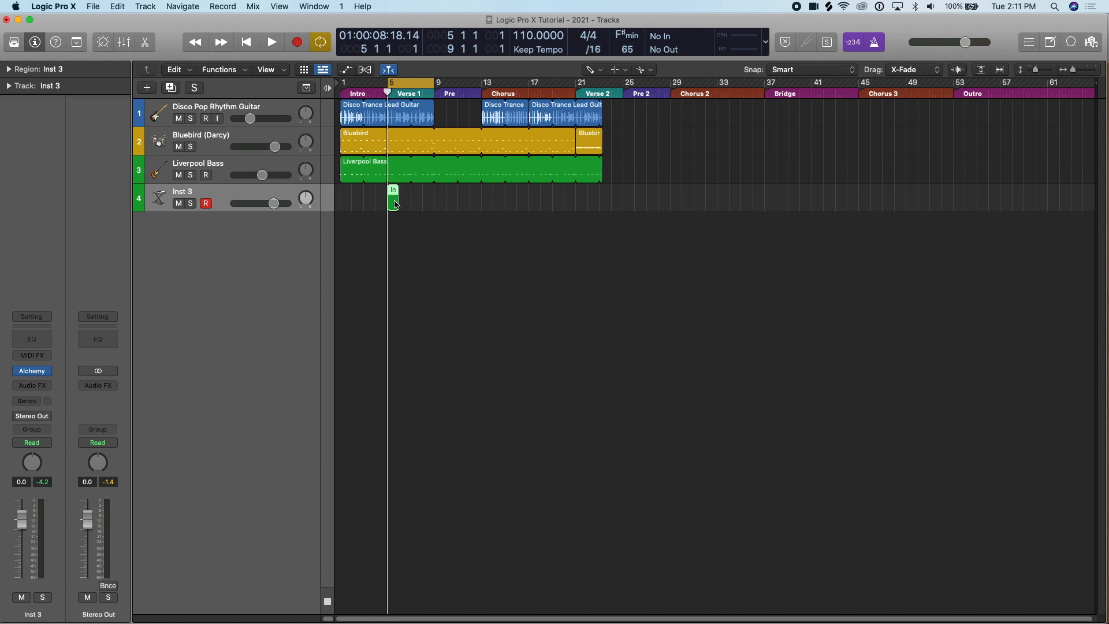
{"action": "key", "text": "t"}
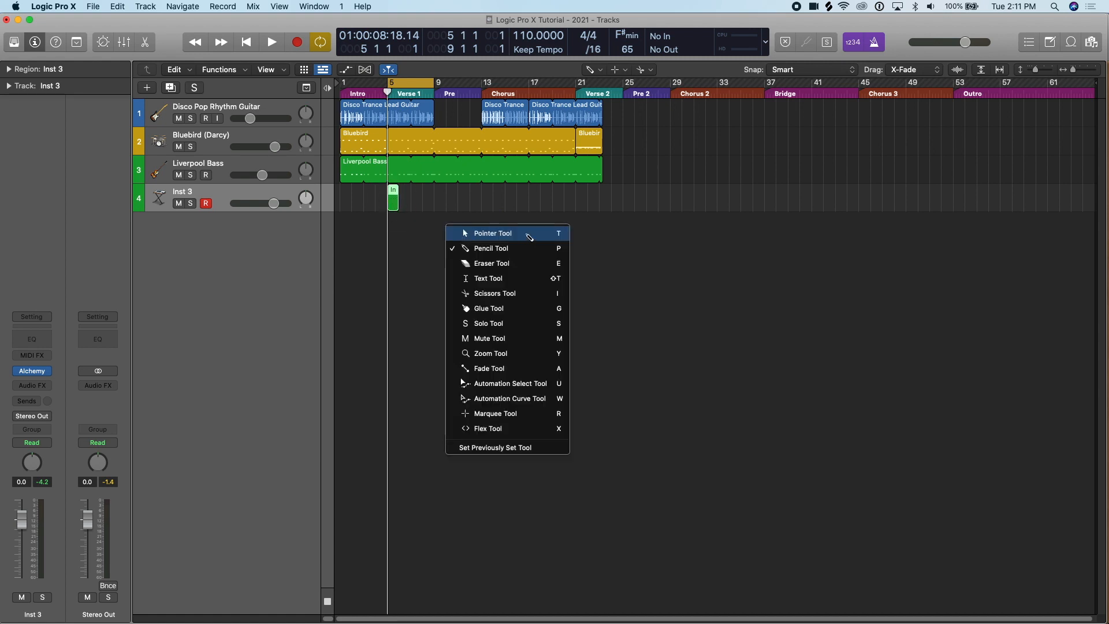
{"action": "left_click", "coordinate": [515, 233]}
{"action": "left_click_drag", "start_coordinate": [404, 210], "coordinate": [433, 208]}
{"action": "double_click", "coordinate": [407, 209]}
{"action": "scroll", "coordinate": [479, 444], "scroll_direction": "down", "scroll_amount": 1}
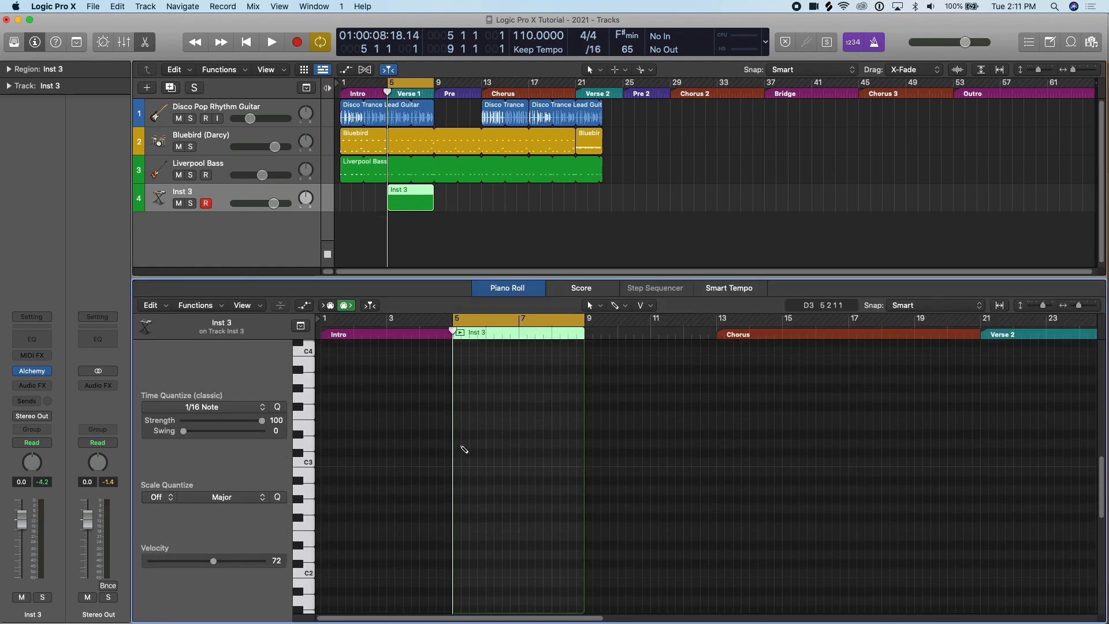
Draw nine short notes between D3 and A3 across bars 5 to 7 of the Inst 3 region and undo the last one.
{"action": "left_click", "coordinate": [459, 444]}
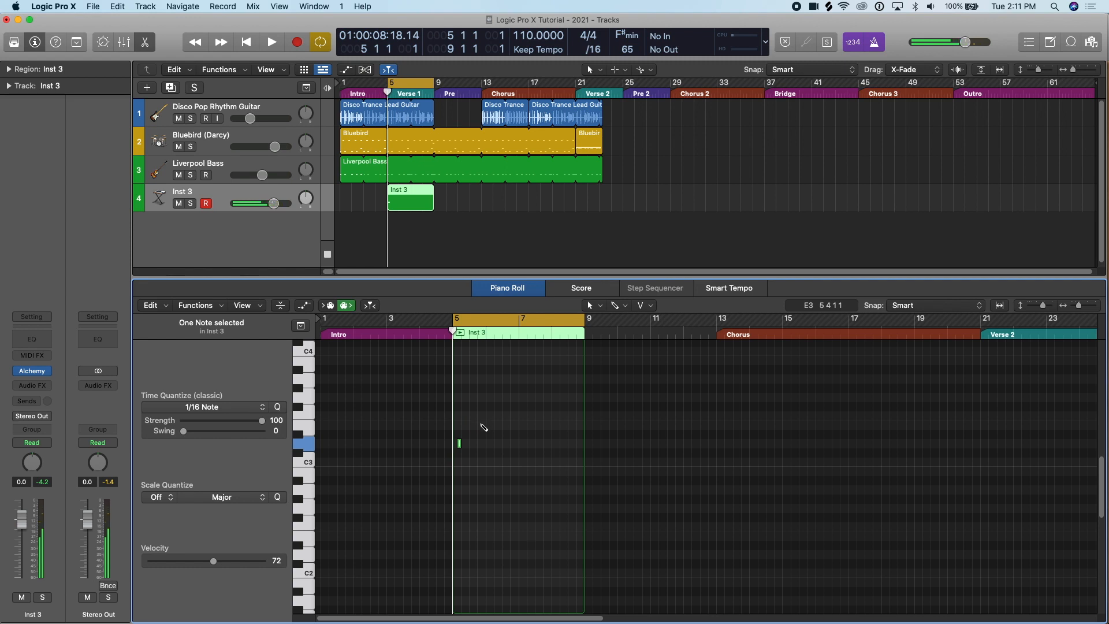
{"action": "left_click", "coordinate": [479, 424]}
{"action": "left_click", "coordinate": [500, 443]}
{"action": "left_click", "coordinate": [504, 415]}
{"action": "left_click", "coordinate": [512, 378]}
{"action": "left_click", "coordinate": [521, 406]}
{"action": "left_click", "coordinate": [529, 425]}
{"action": "left_click", "coordinate": [537, 443]}
{"action": "left_click", "coordinate": [541, 415]}
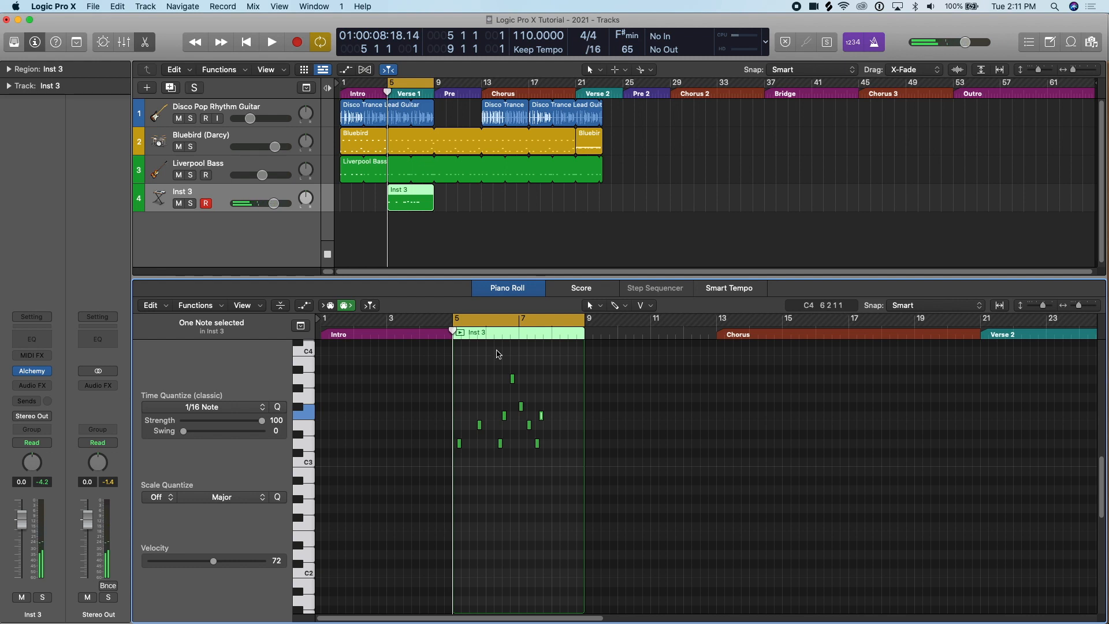
{"action": "key", "text": "super+z"}
{"action": "scroll", "coordinate": [469, 361], "scroll_direction": "up", "scroll_amount": 3}
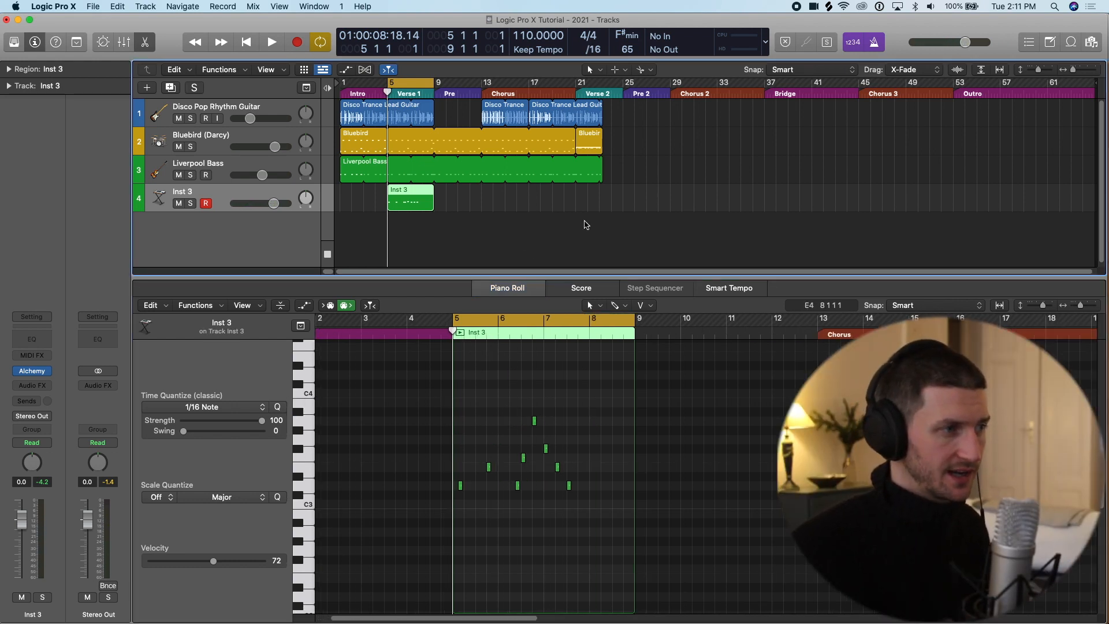
{"action": "left_click", "coordinate": [630, 294]}
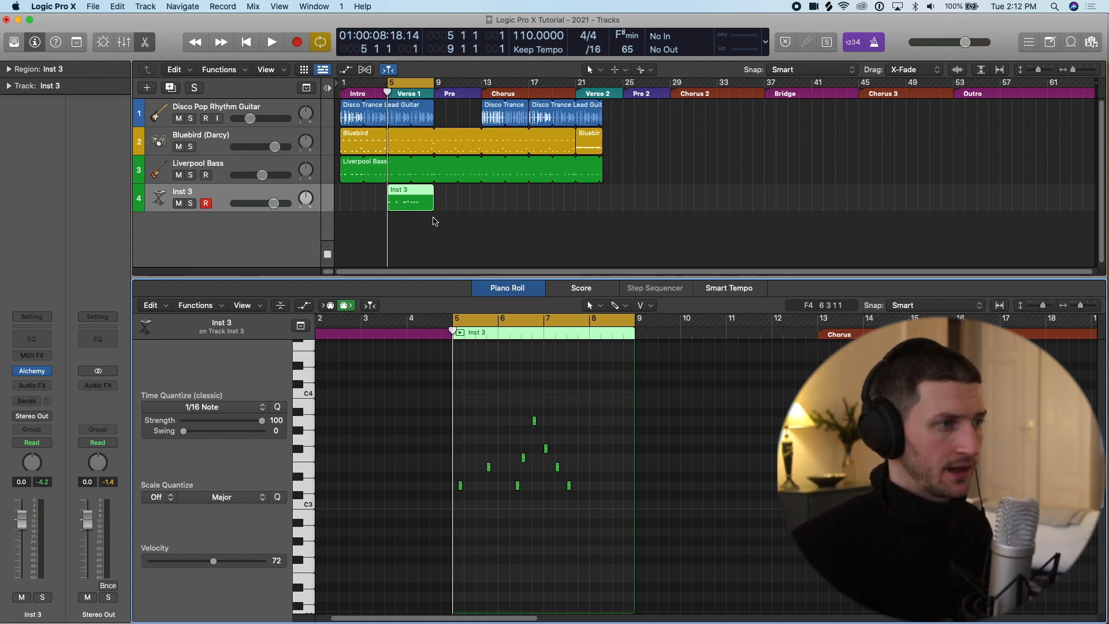
{"action": "key", "text": "super+Right"}
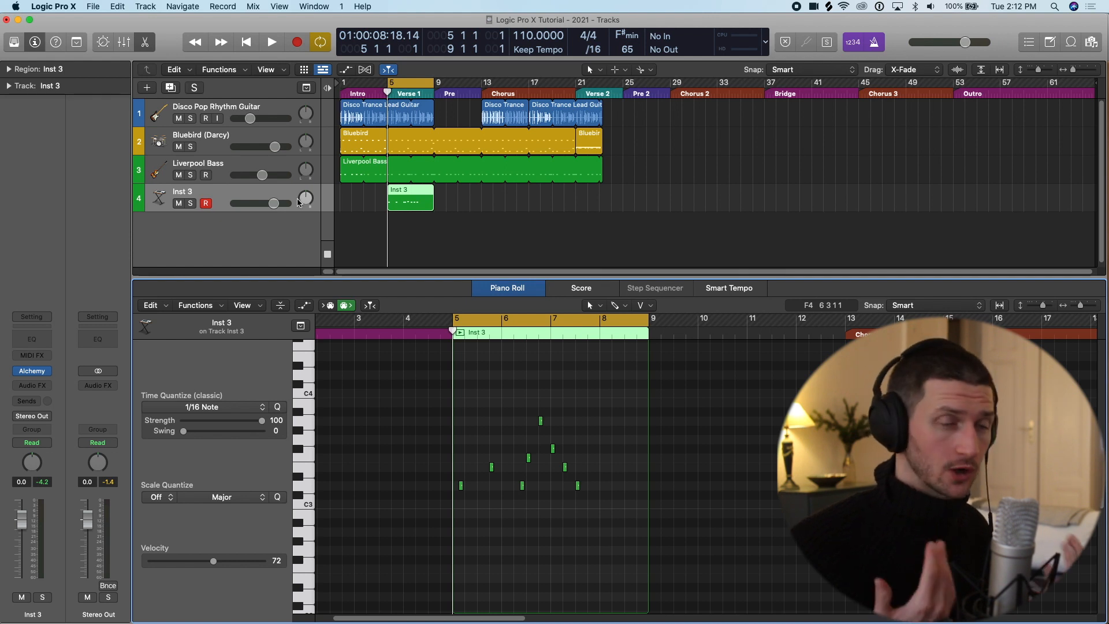
{"action": "left_click", "coordinate": [267, 199]}
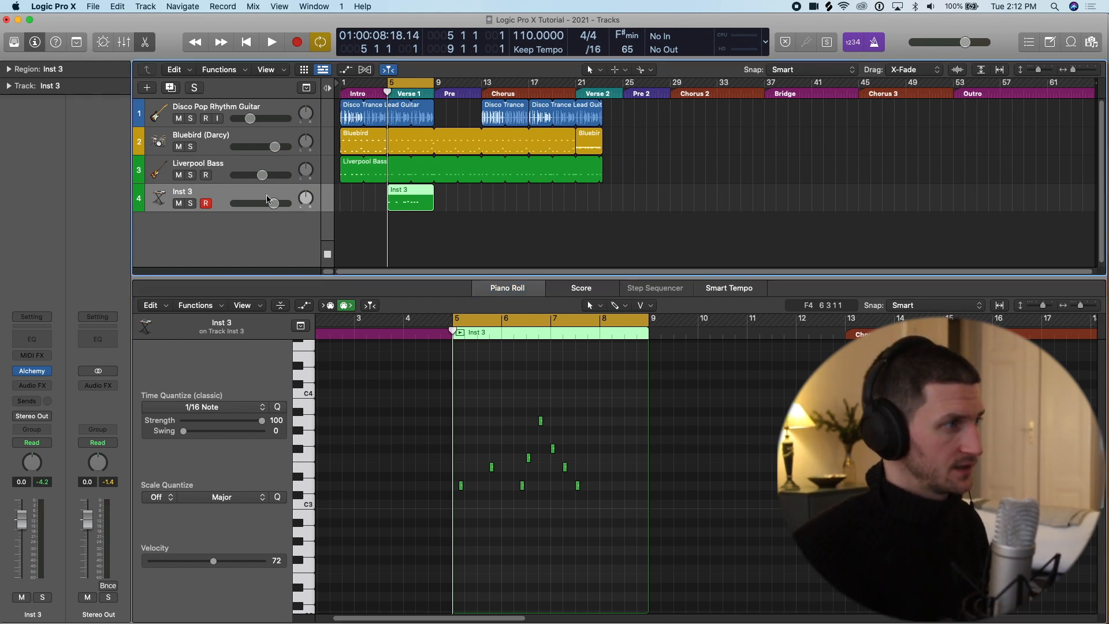
{"action": "key", "text": "super+BackSpace"}
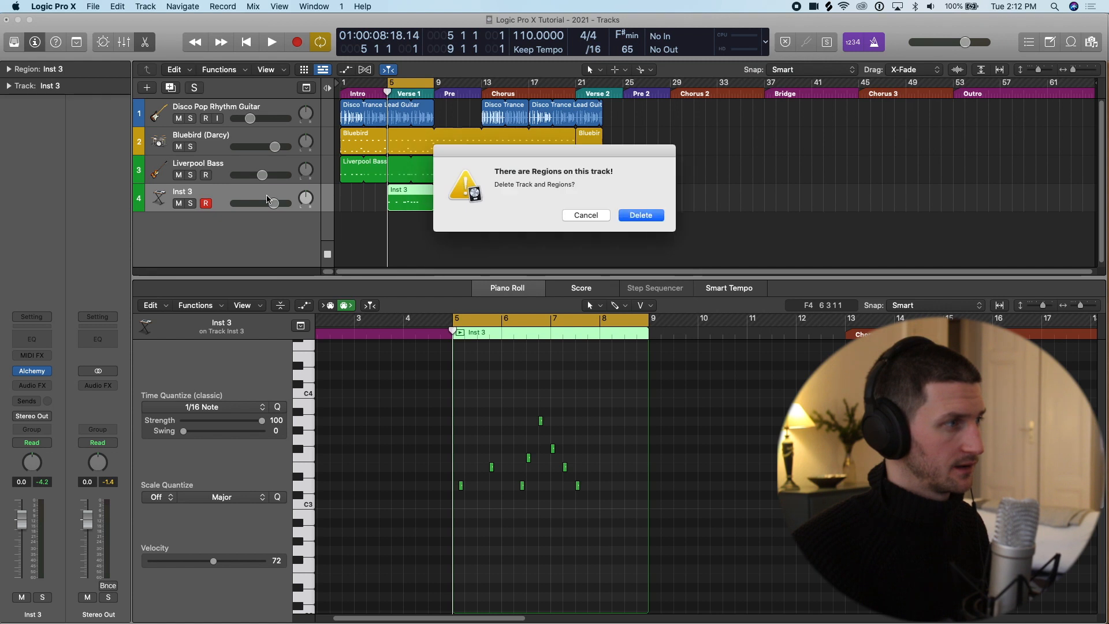
{"action": "left_click", "coordinate": [585, 215]}
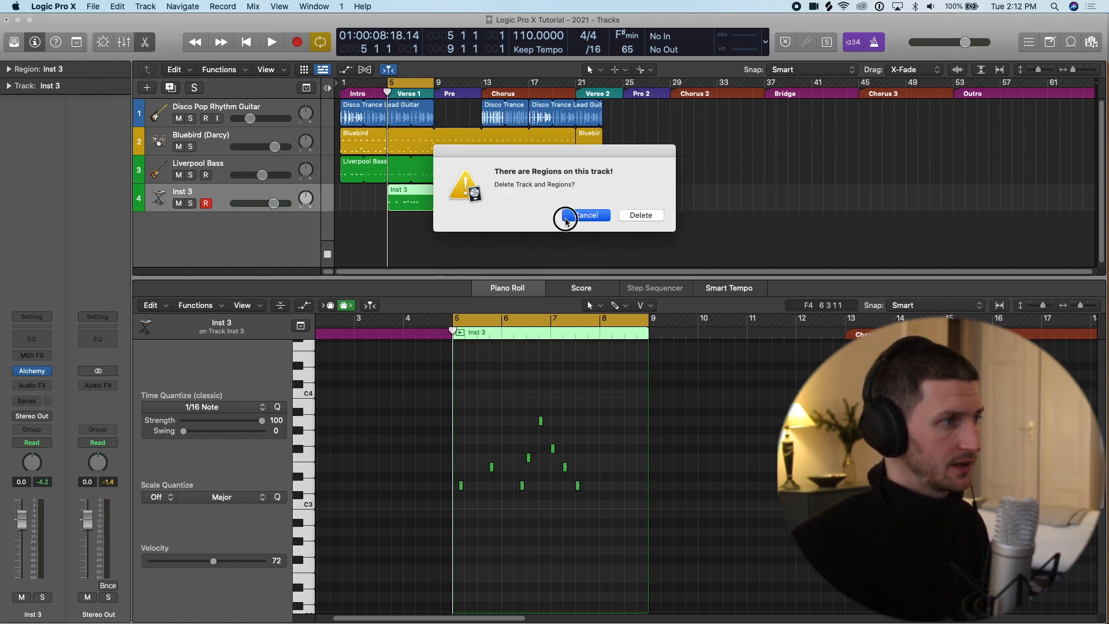
Delete the MIDI region from the Inst 3 track and close the Piano Roll.
{"action": "left_click", "coordinate": [451, 205]}
{"action": "left_click", "coordinate": [409, 199]}
{"action": "key", "text": "Delete"}
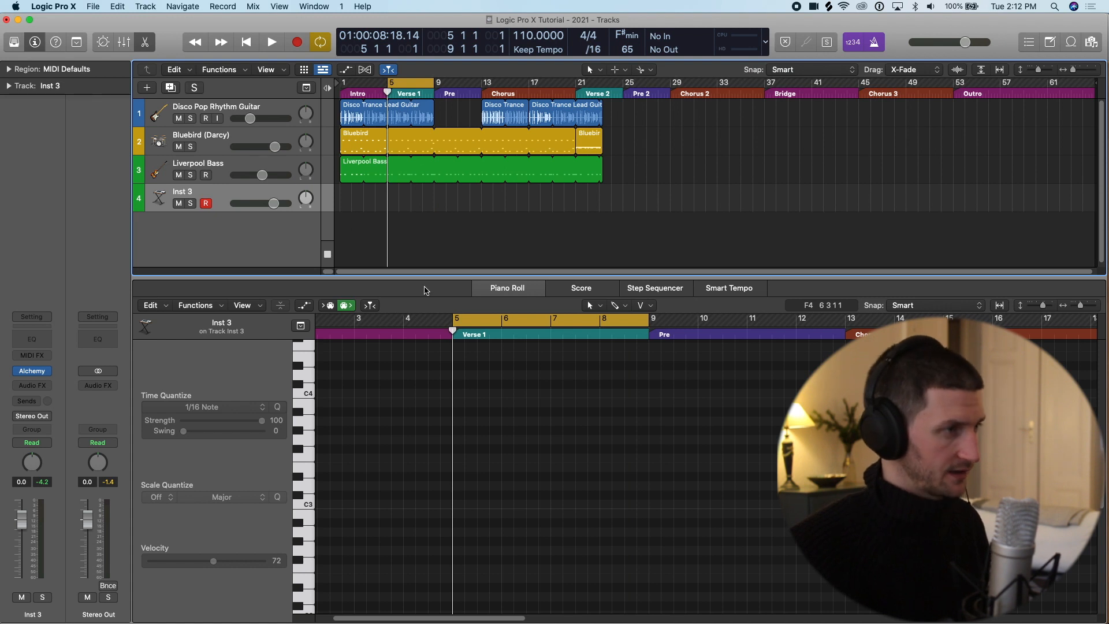
{"action": "key", "text": "e"}
Load the 808 Flex patch from the Electronic Drum Kit sounds onto the Inst 3 track and close the Library.
{"action": "left_click", "coordinate": [15, 44]}
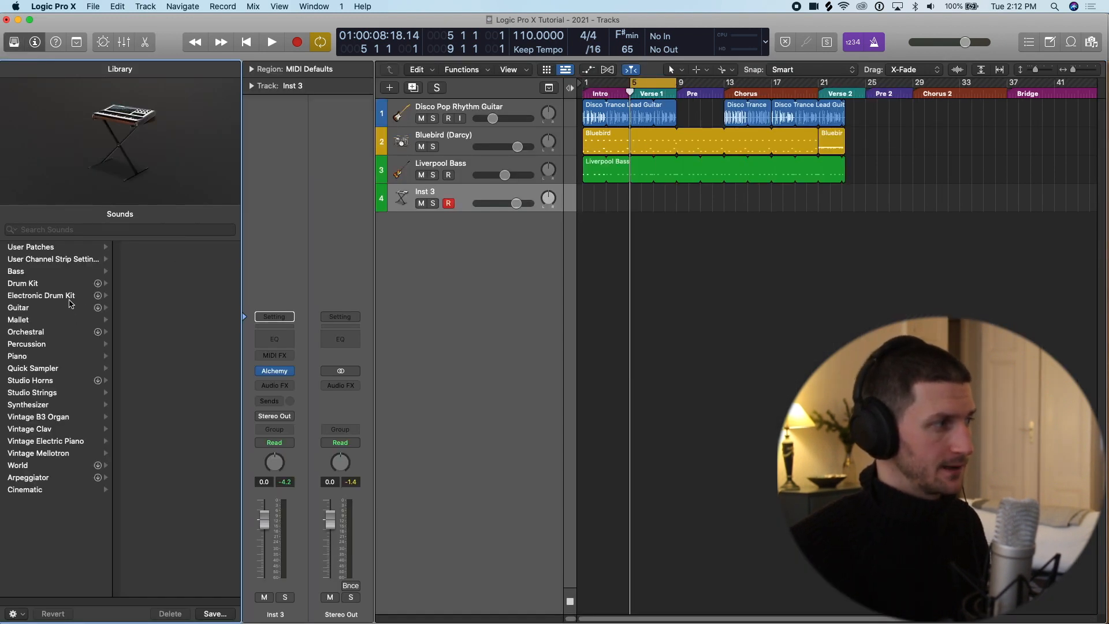
{"action": "left_click", "coordinate": [69, 296]}
{"action": "left_click", "coordinate": [181, 248]}
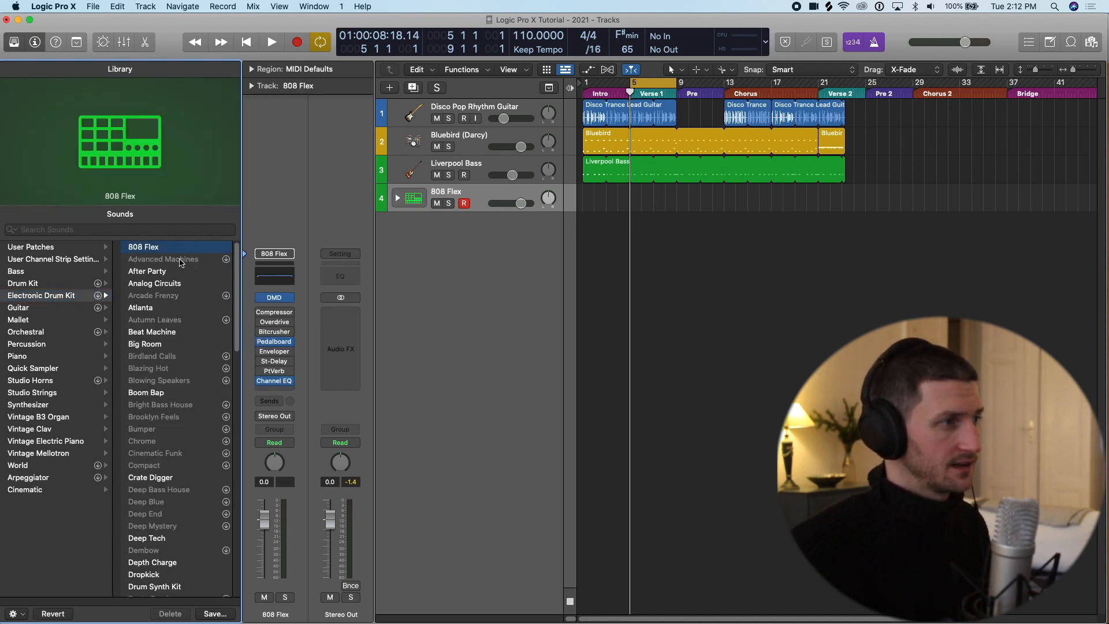
{"action": "left_click", "coordinate": [14, 42]}
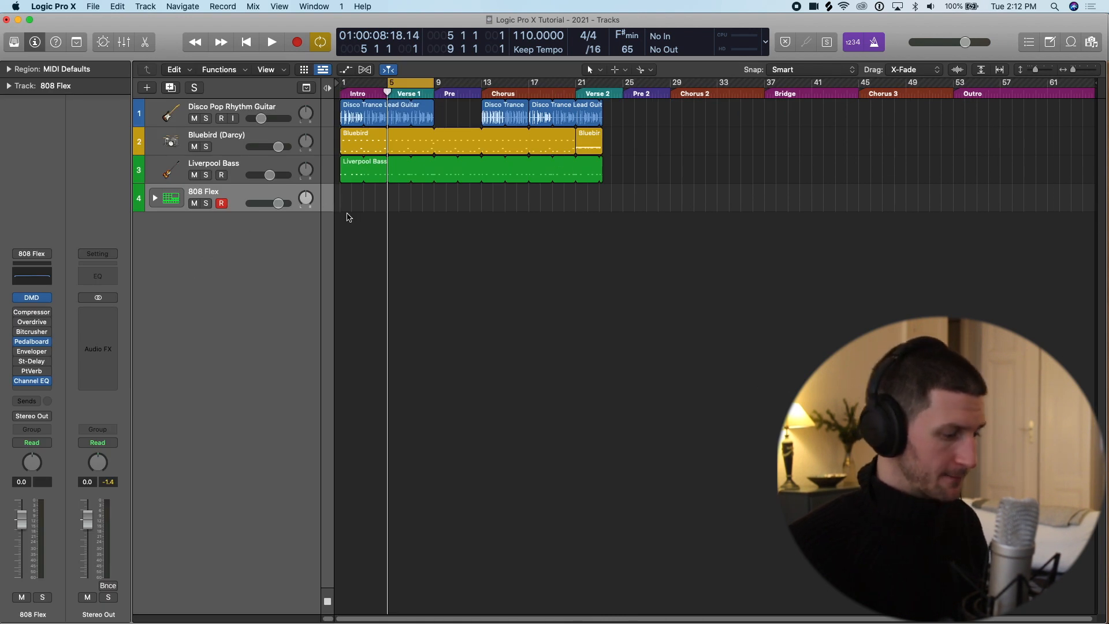
Open the Step Sequencer for the 808 Flex track and enlarge the editor area.
{"action": "key", "text": "e"}
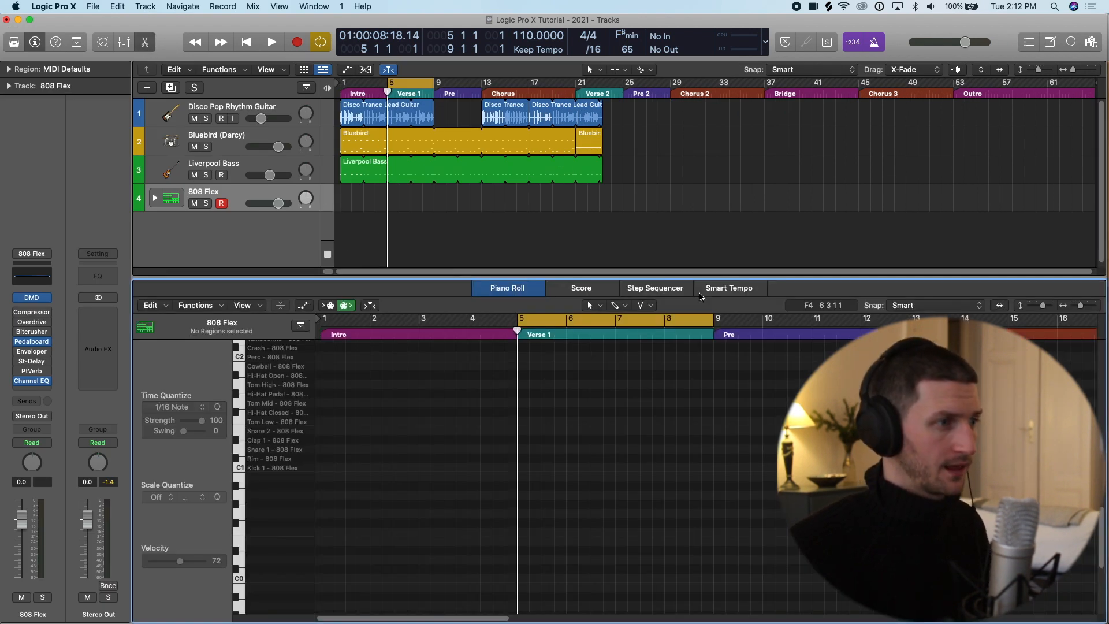
{"action": "left_click", "coordinate": [652, 287]}
{"action": "left_click_drag", "start_coordinate": [666, 279], "coordinate": [664, 257]}
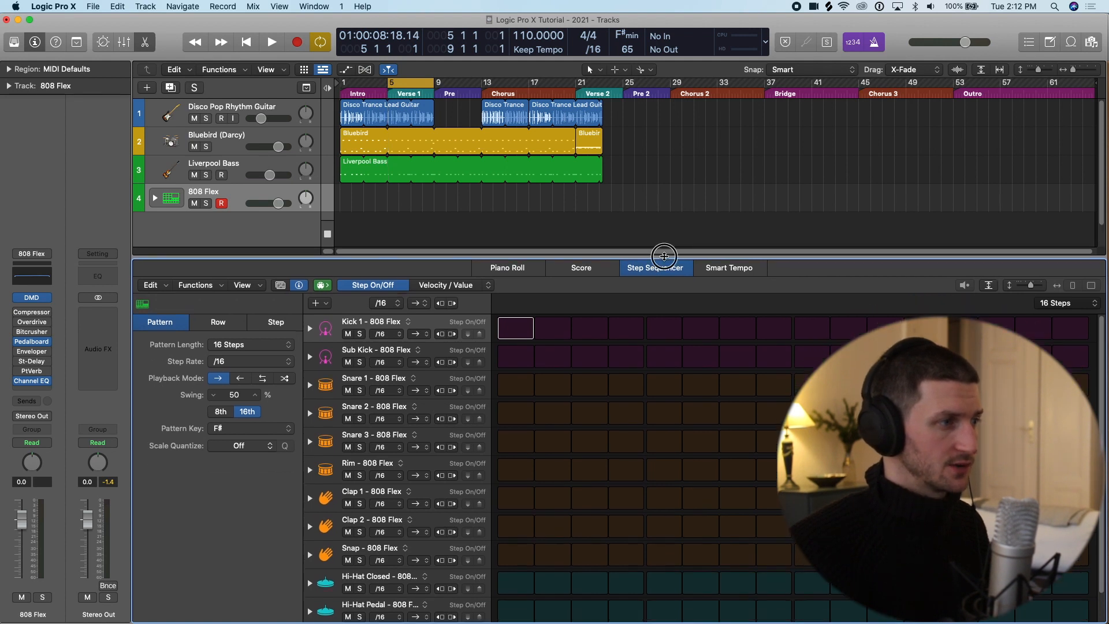
{"action": "left_click_drag", "start_coordinate": [621, 256], "coordinate": [616, 226]}
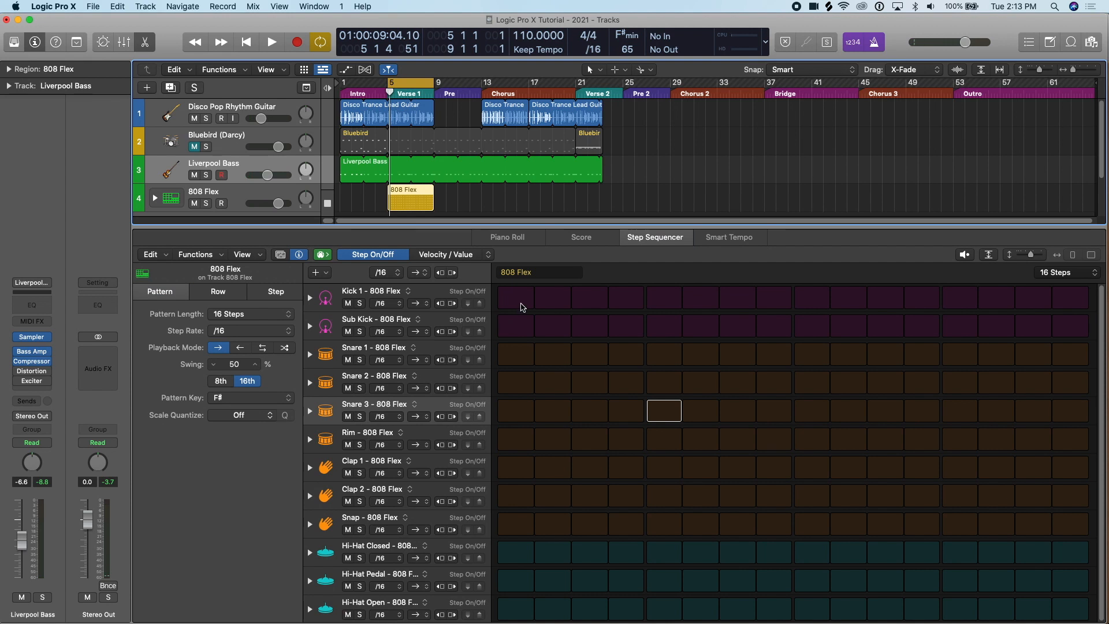
Turn on Kick 1 at steps 1 and 9 of the 16-step 808 Flex pattern and audition it.
{"action": "left_click", "coordinate": [516, 298]}
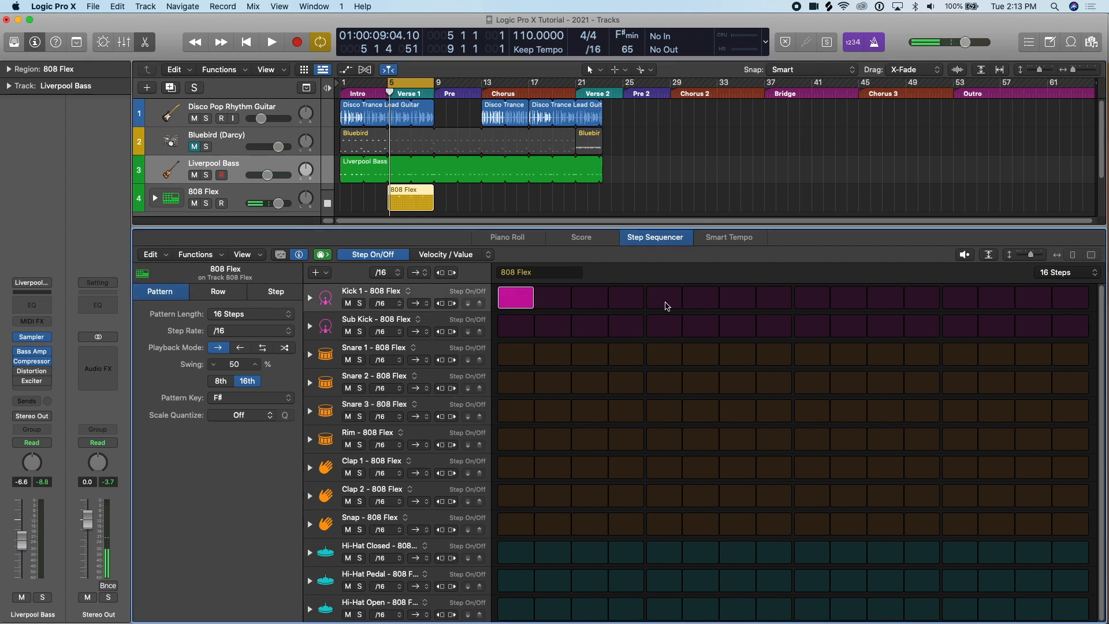
{"action": "key", "text": "space"}
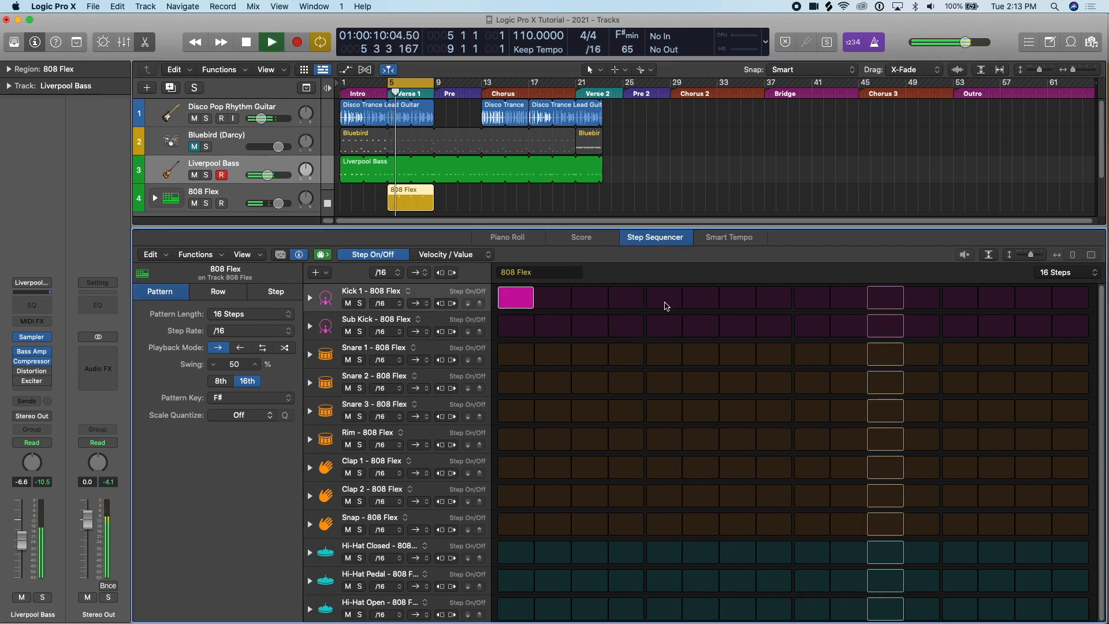
{"action": "key", "text": "space"}
{"action": "key", "text": "space"}
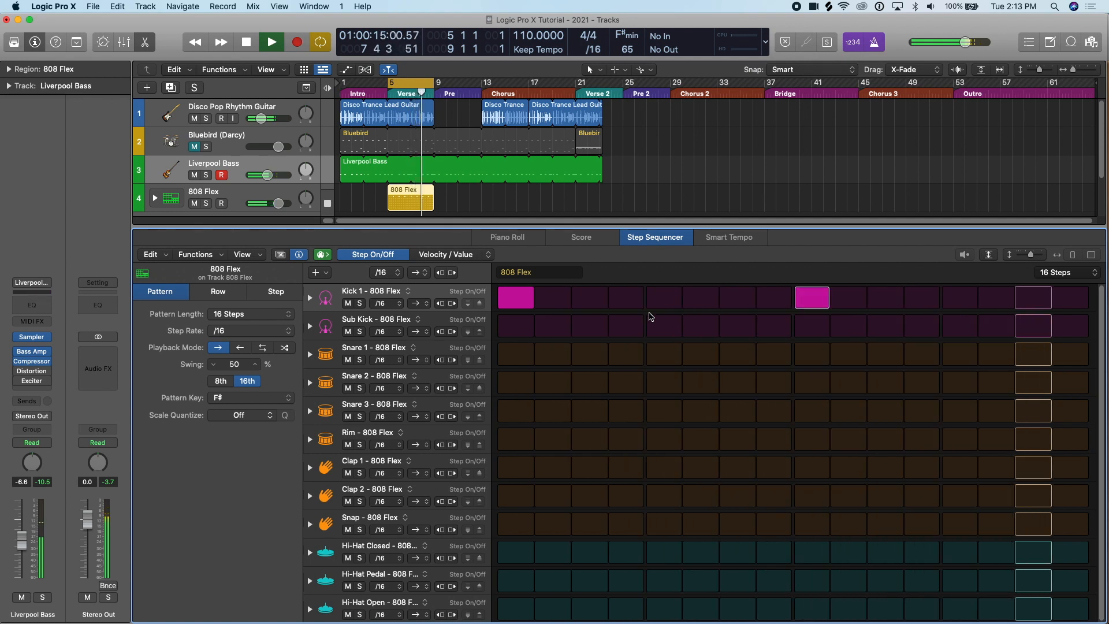
{"action": "key", "text": "space"}
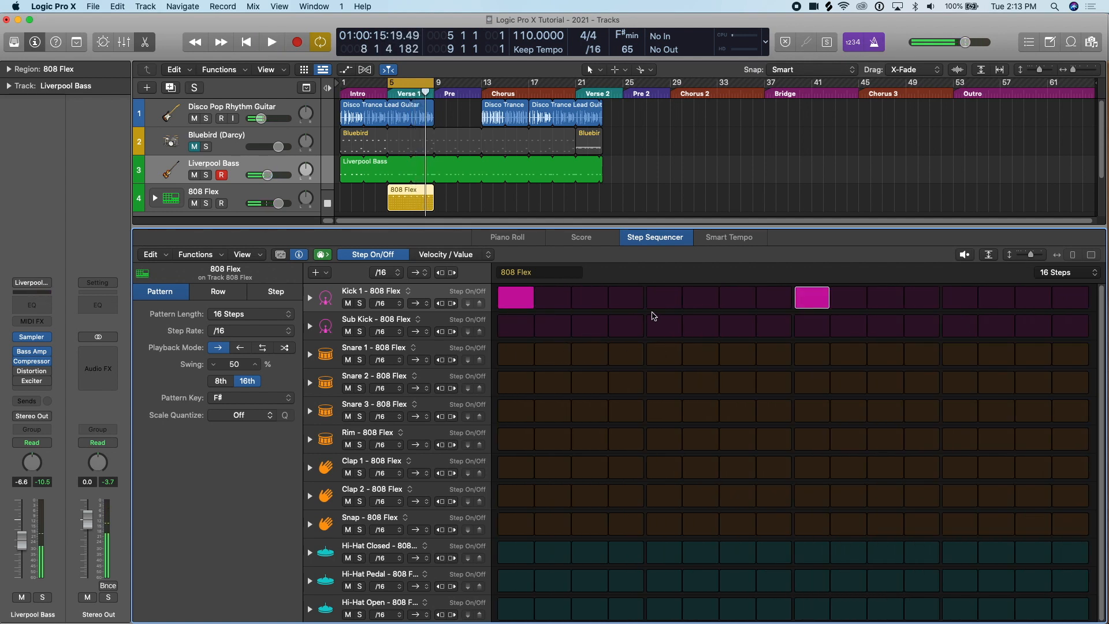
Add Snare 1 hits on steps 5 and 13 of the pattern and mute the Liverpool Bass track.
{"action": "left_click", "coordinate": [655, 359]}
{"action": "key", "text": "space"}
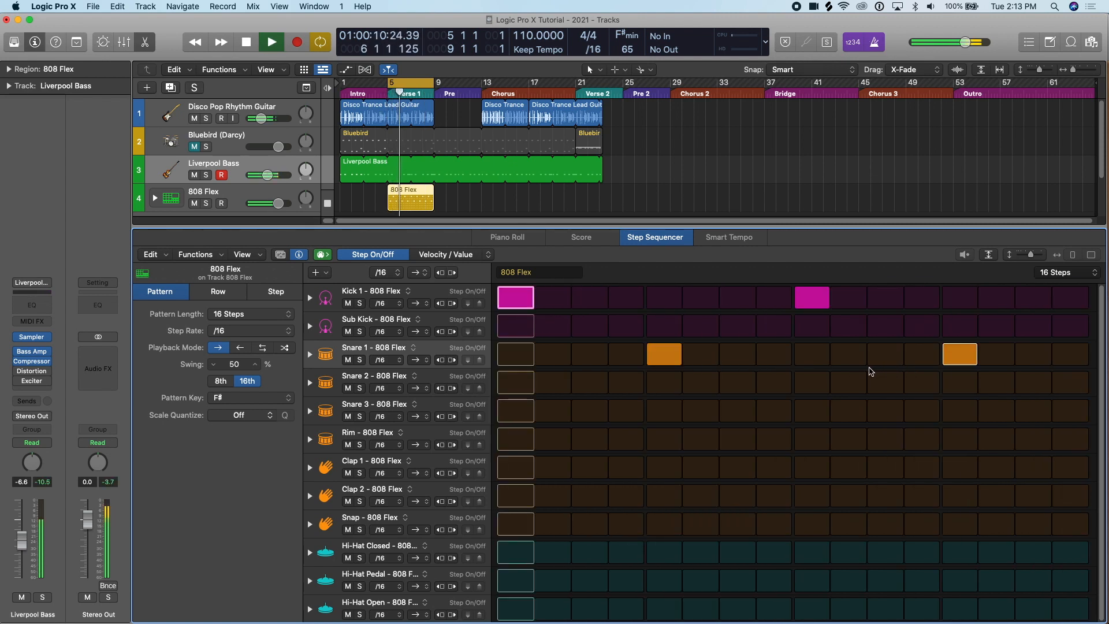
{"action": "key", "text": "ctrl+m"}
{"action": "key", "text": "space"}
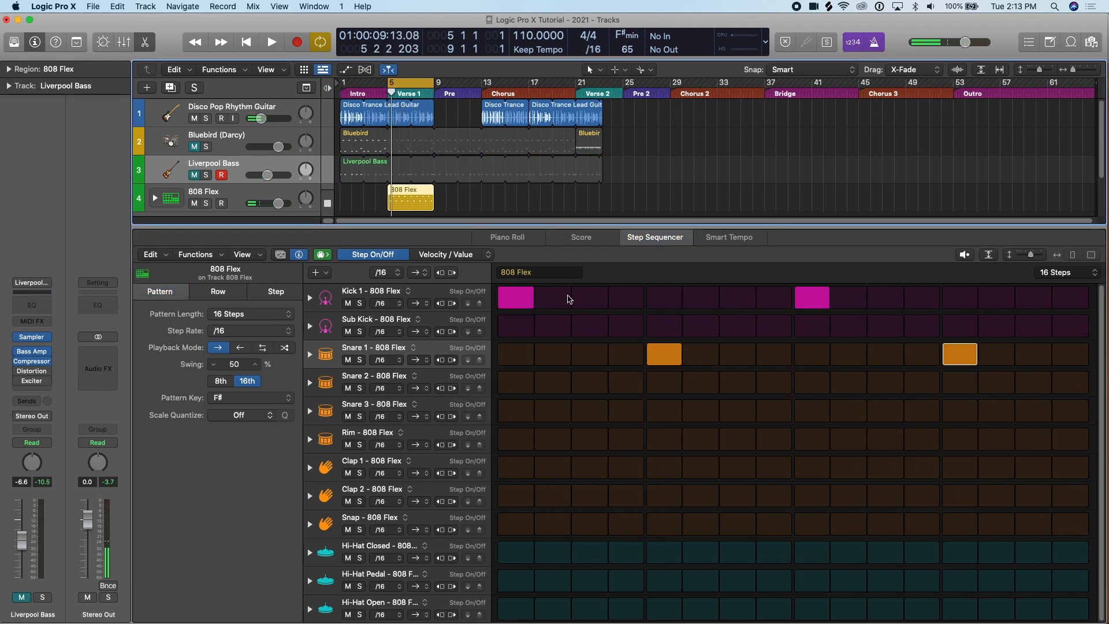
Add an extra Kick 1 hit before the first snare, trying step 3 and settling on step 4, with playback.
{"action": "left_click", "coordinate": [605, 300]}
{"action": "key", "text": "space"}
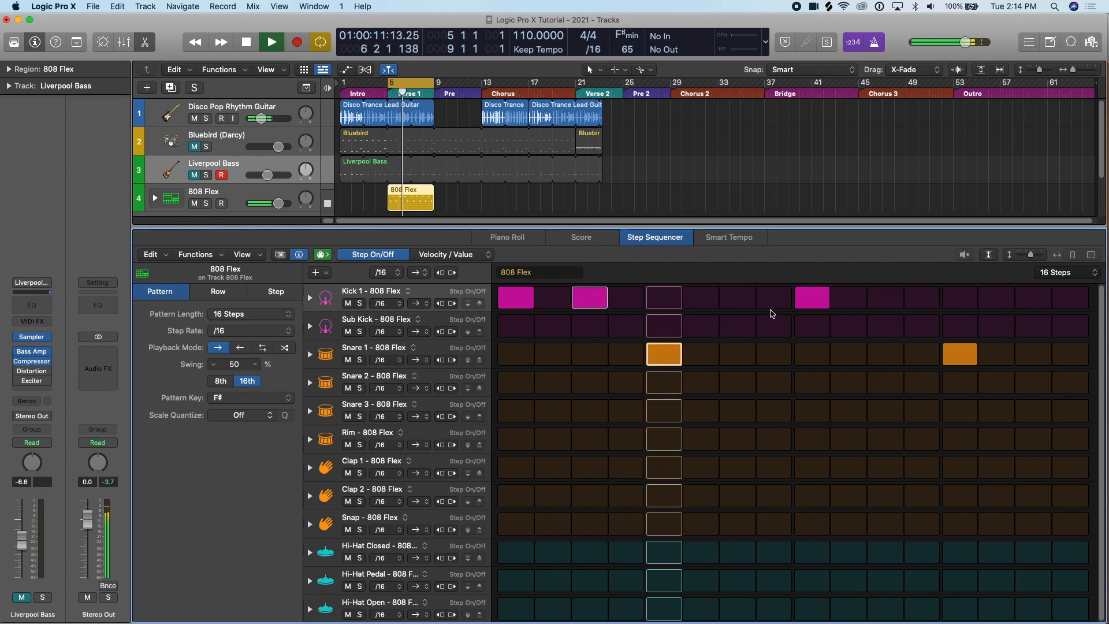
{"action": "key", "text": "space"}
{"action": "left_click", "coordinate": [638, 300]}
{"action": "left_click_drag", "start_coordinate": [639, 299], "coordinate": [590, 300]}
{"action": "left_click", "coordinate": [625, 300]}
{"action": "key", "text": "space"}
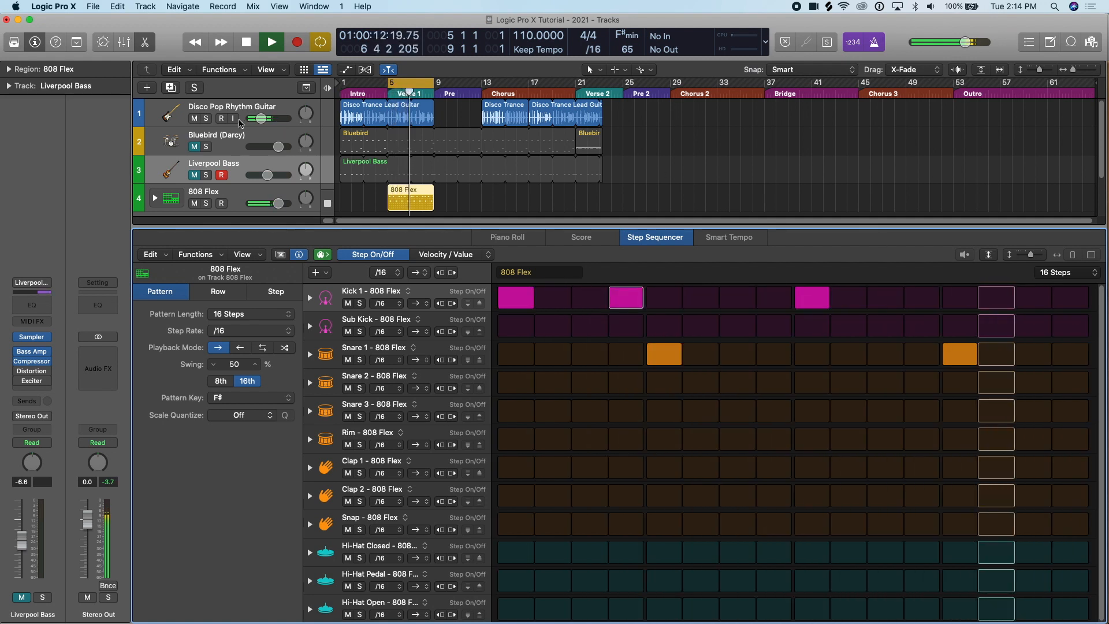
Mute the Disco Pop Rhythm Guitar track and turn off the metronome click.
{"action": "key", "text": "space"}
{"action": "left_click", "coordinate": [193, 119]}
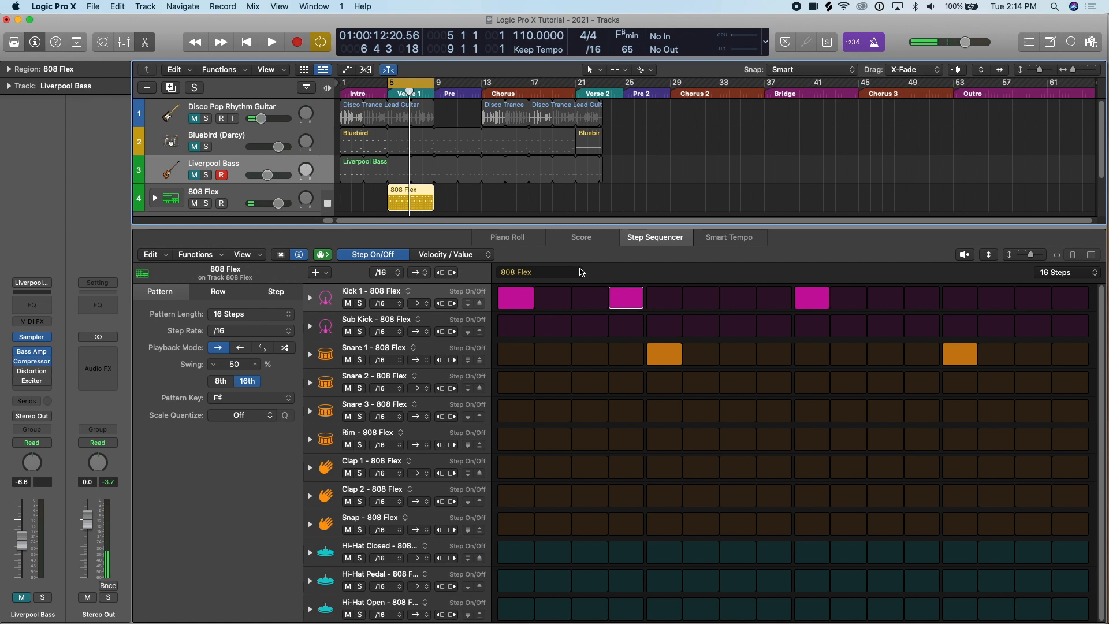
{"action": "key", "text": "space"}
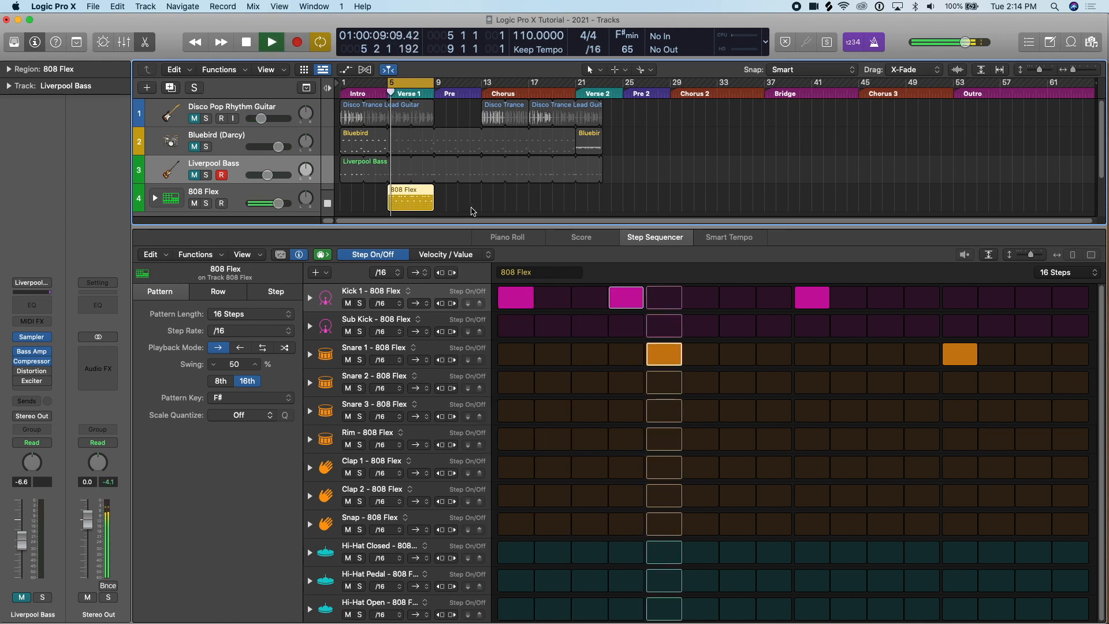
{"action": "key", "text": "space"}
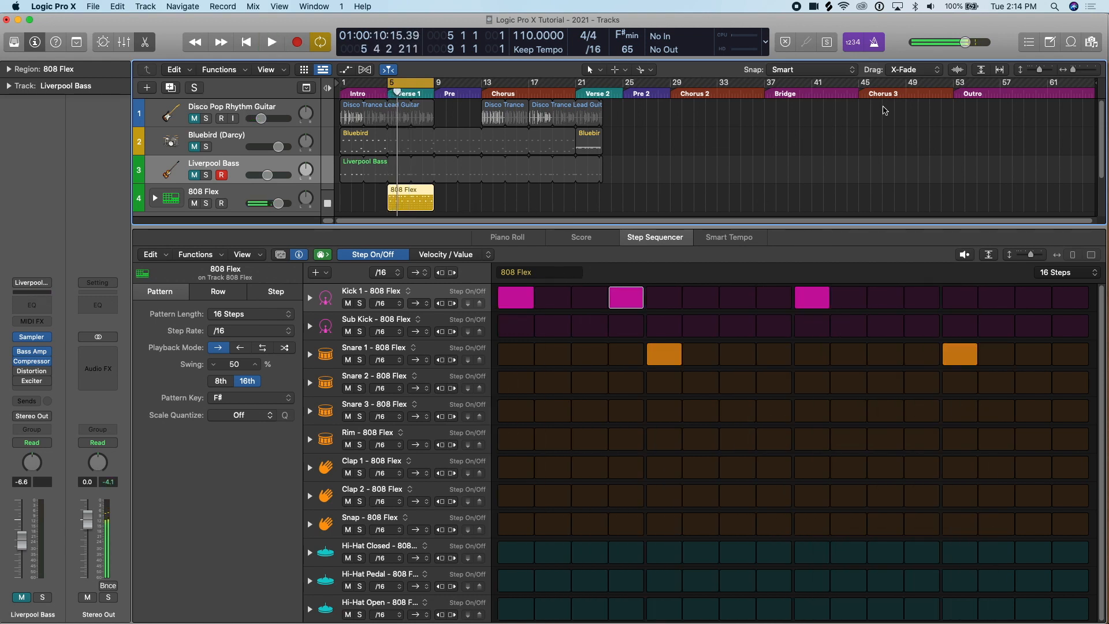
{"action": "right_click", "coordinate": [873, 44]}
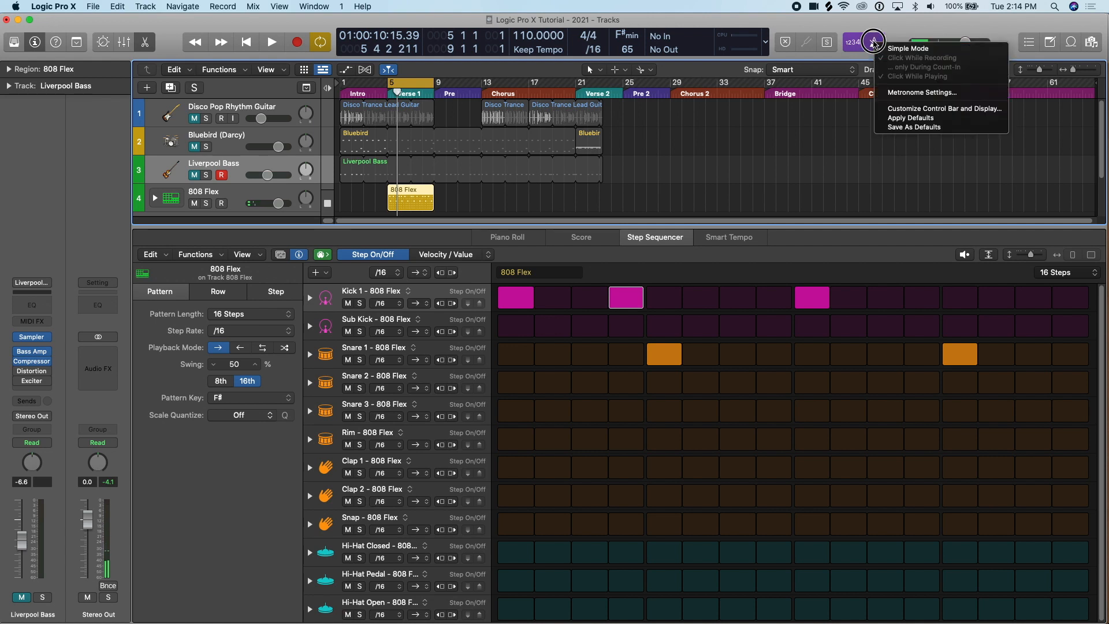
{"action": "left_click", "coordinate": [865, 30]}
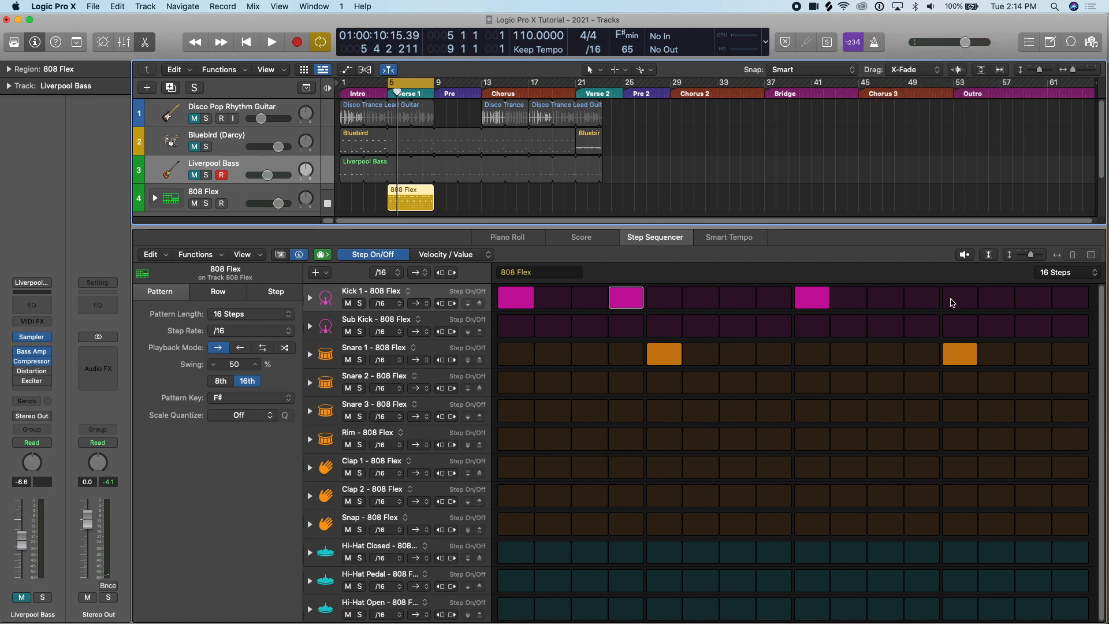
Set the pattern length to 64 steps and switch to the second page and back to the first.
{"action": "left_click", "coordinate": [1069, 272]}
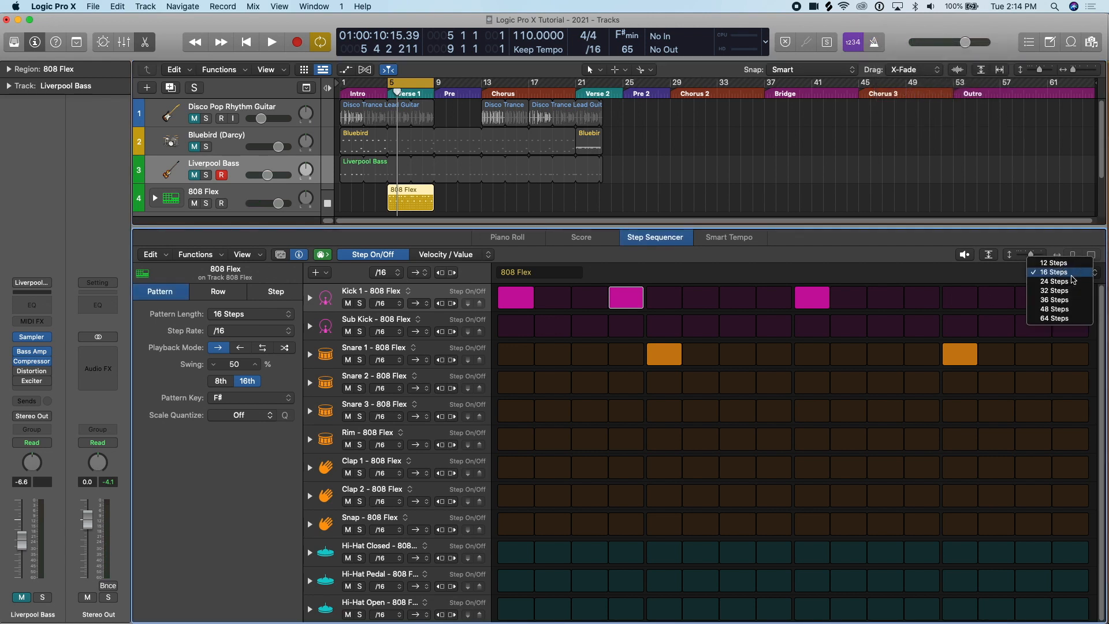
{"action": "left_click", "coordinate": [963, 269]}
{"action": "left_click", "coordinate": [1059, 274]}
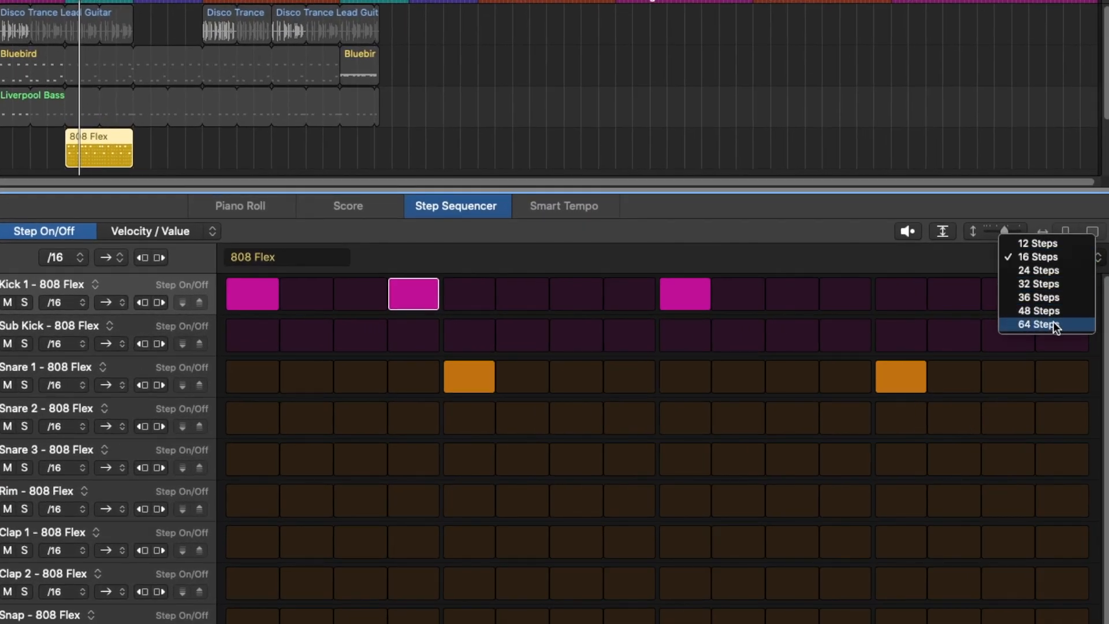
{"action": "left_click", "coordinate": [1054, 325]}
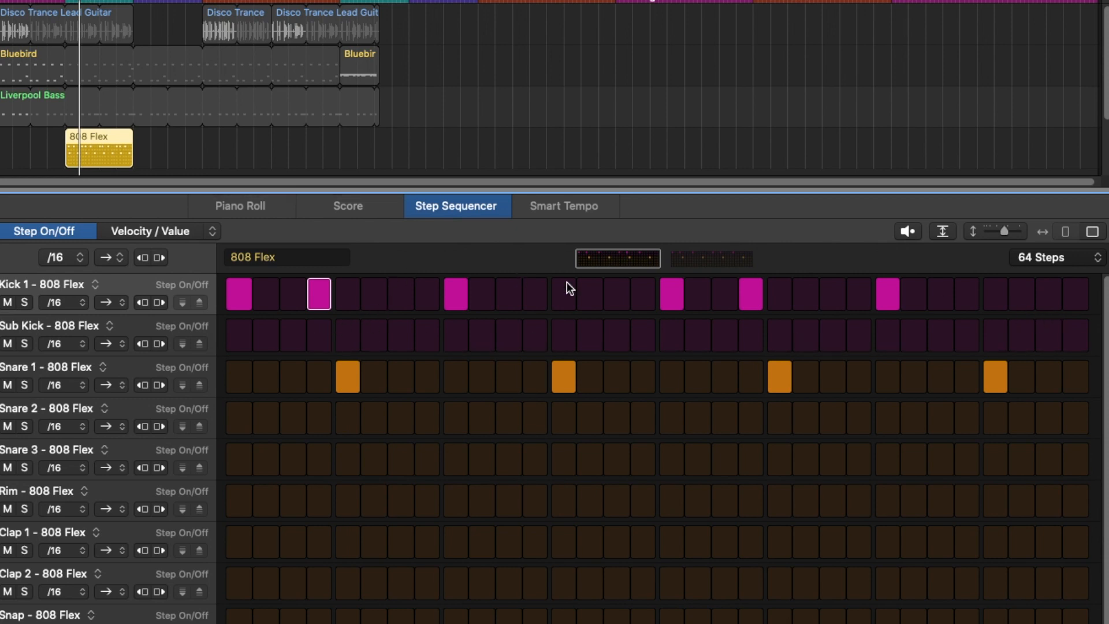
{"action": "left_click", "coordinate": [1032, 259]}
{"action": "left_click", "coordinate": [997, 255]}
{"action": "left_click", "coordinate": [722, 254]}
{"action": "left_click", "coordinate": [631, 254]}
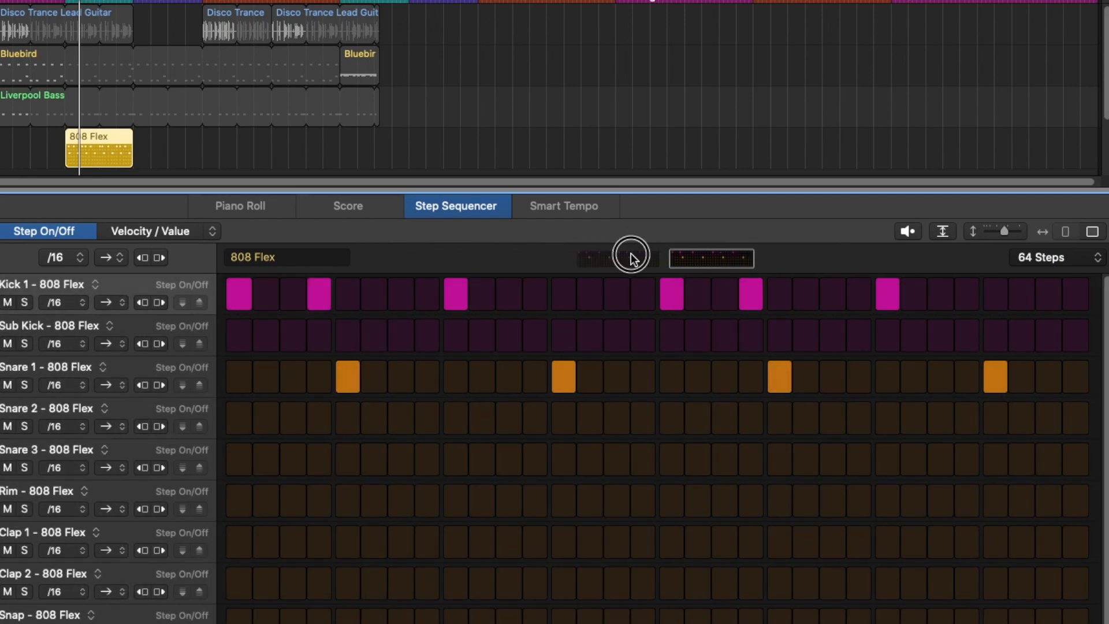
Audition the 64-step pattern and add a Kick 1 hit on step 28 of the first page.
{"action": "key", "text": "space"}
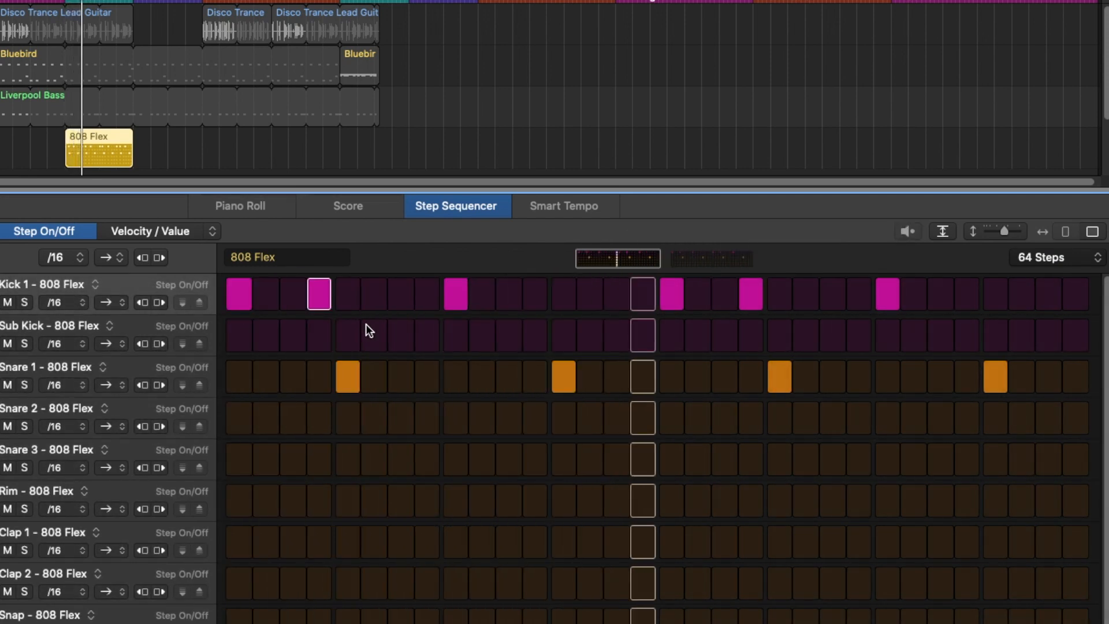
{"action": "key", "text": "space"}
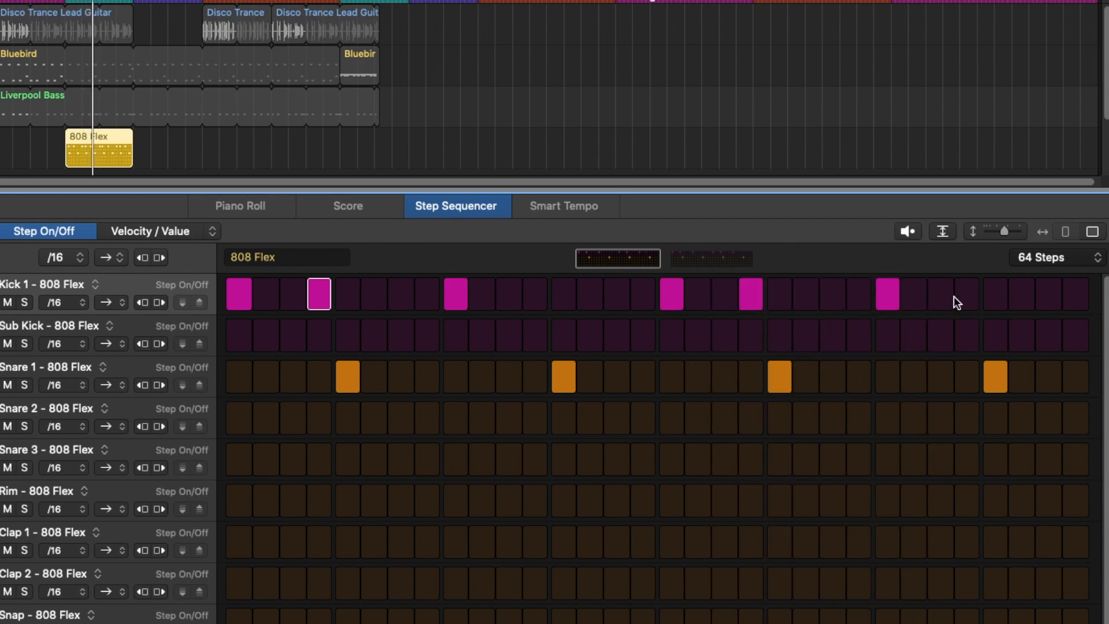
{"action": "left_click", "coordinate": [958, 297]}
{"action": "key", "text": "space"}
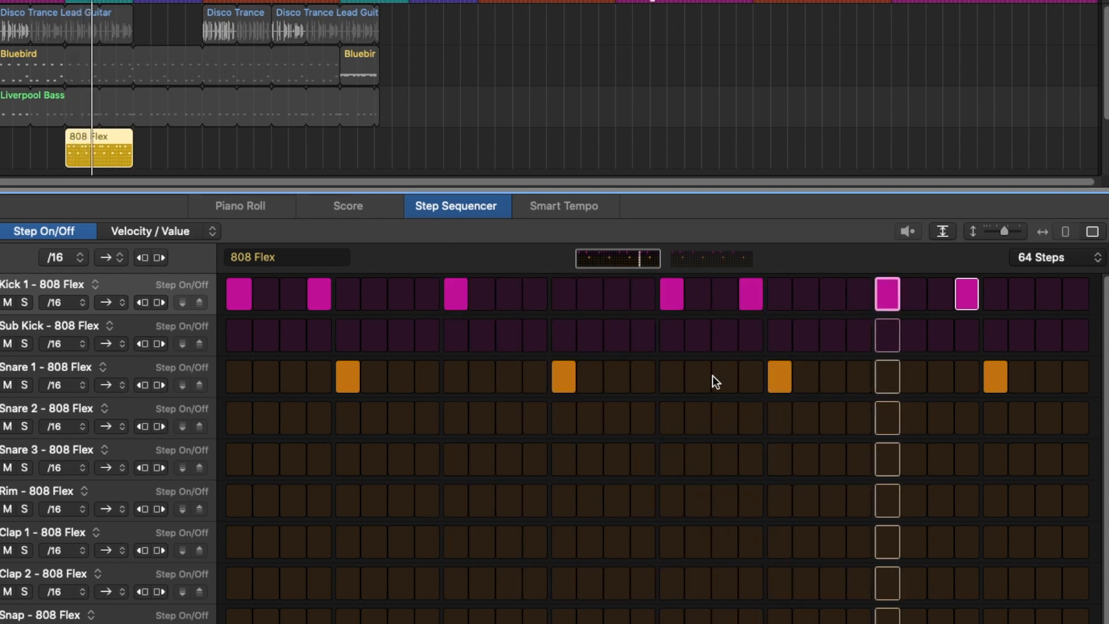
Remove the Kick 1 hit on the ninth step of the second page and set the cycle range to bars 7 to 9.
{"action": "left_click", "coordinate": [723, 258]}
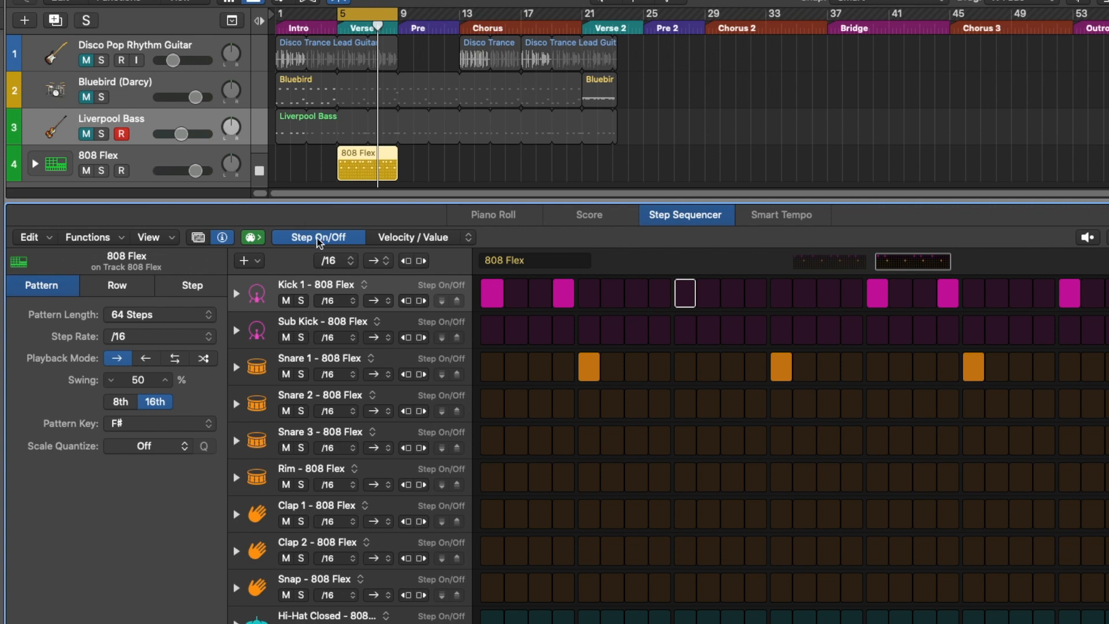
{"action": "key", "text": "cmd+Right"}
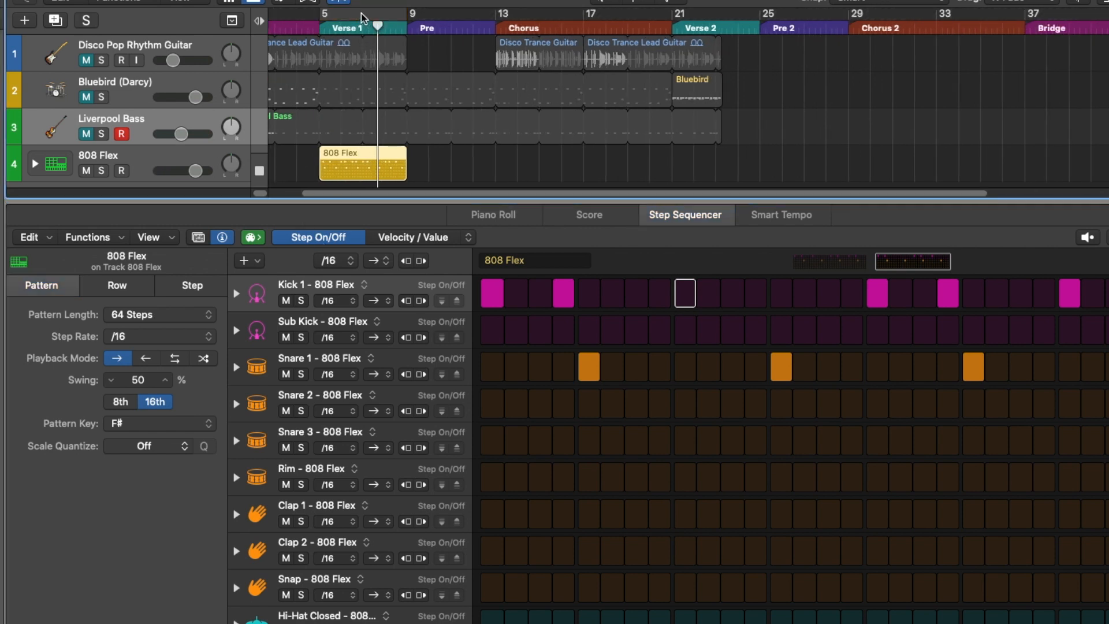
{"action": "left_click_drag", "start_coordinate": [362, 15], "coordinate": [402, 17]}
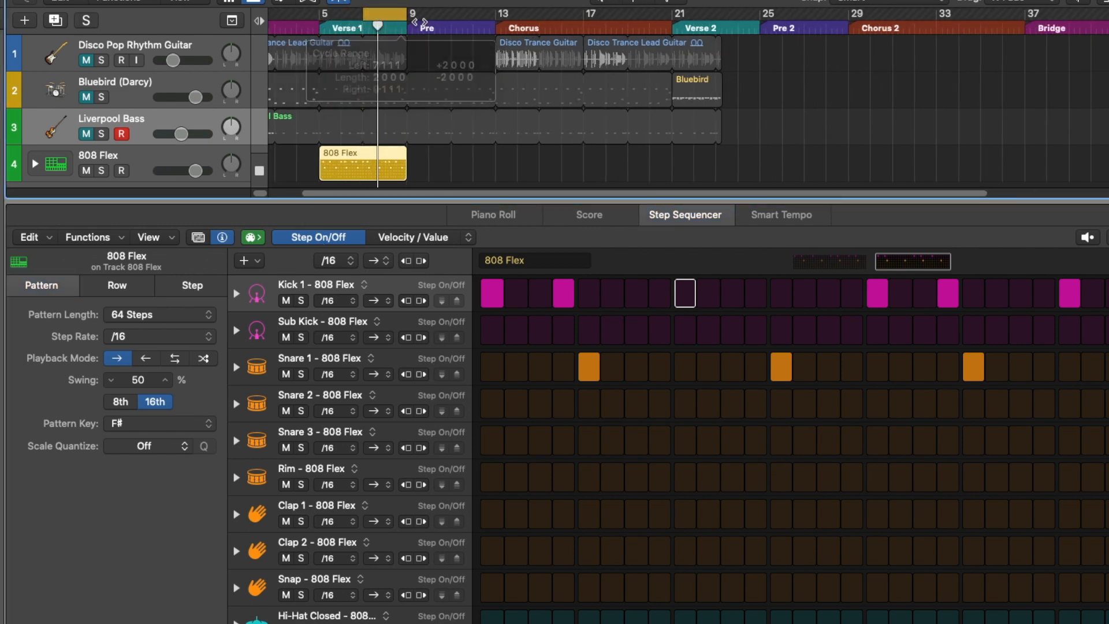
{"action": "left_click", "coordinate": [383, 14]}
{"action": "left_click", "coordinate": [382, 14]}
{"action": "left_click", "coordinate": [902, 266]}
{"action": "left_click_drag", "start_coordinate": [381, 13], "coordinate": [338, 14]}
{"action": "left_click", "coordinate": [831, 263]}
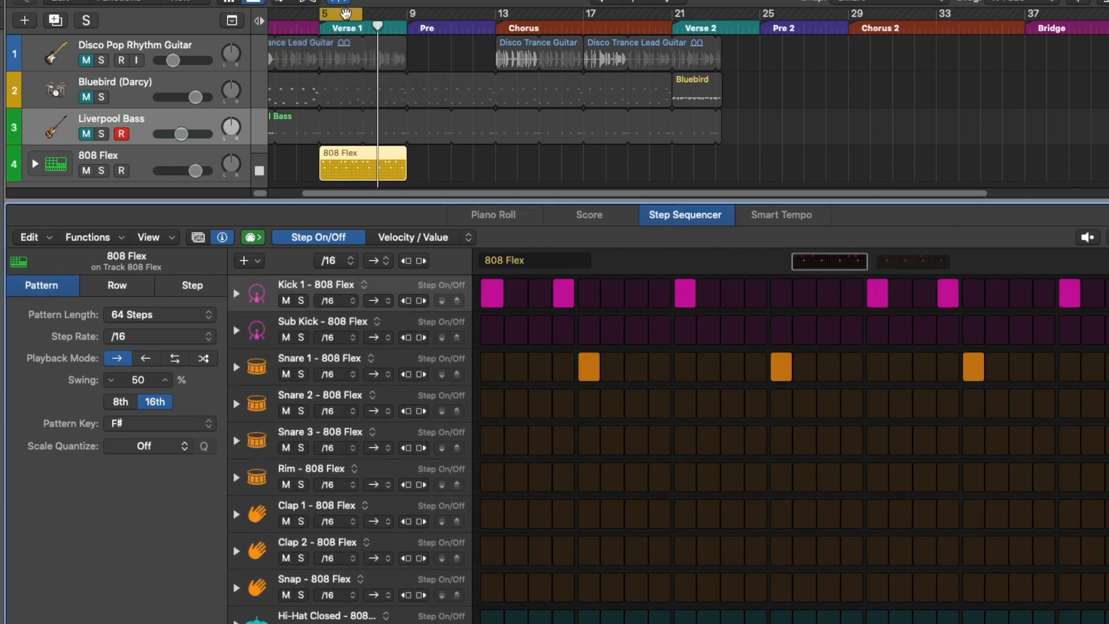
{"action": "left_click_drag", "start_coordinate": [346, 16], "coordinate": [391, 15]}
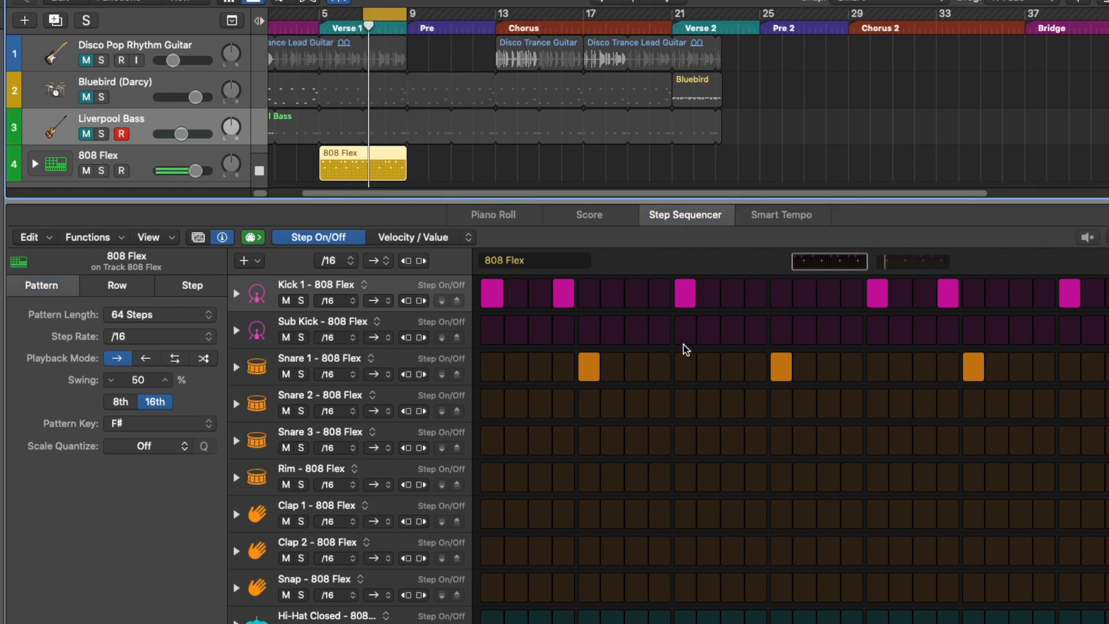
Add Kick 1 hits on the 11th and 28th steps of the pattern's second page while it plays.
{"action": "left_click", "coordinate": [922, 267]}
{"action": "key", "text": "space"}
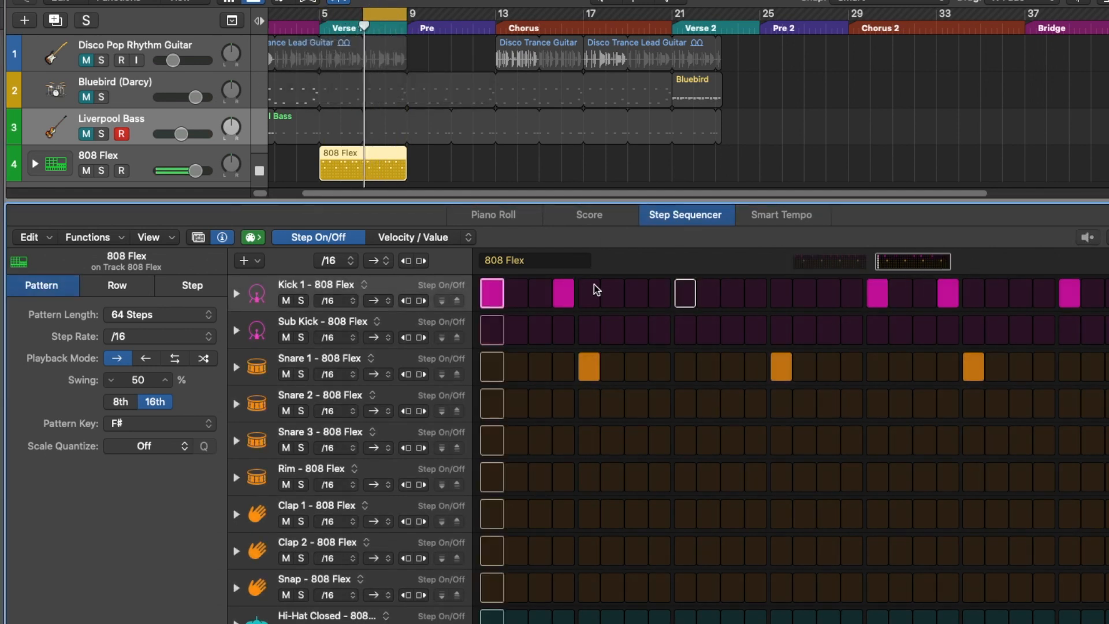
{"action": "left_click", "coordinate": [717, 299]}
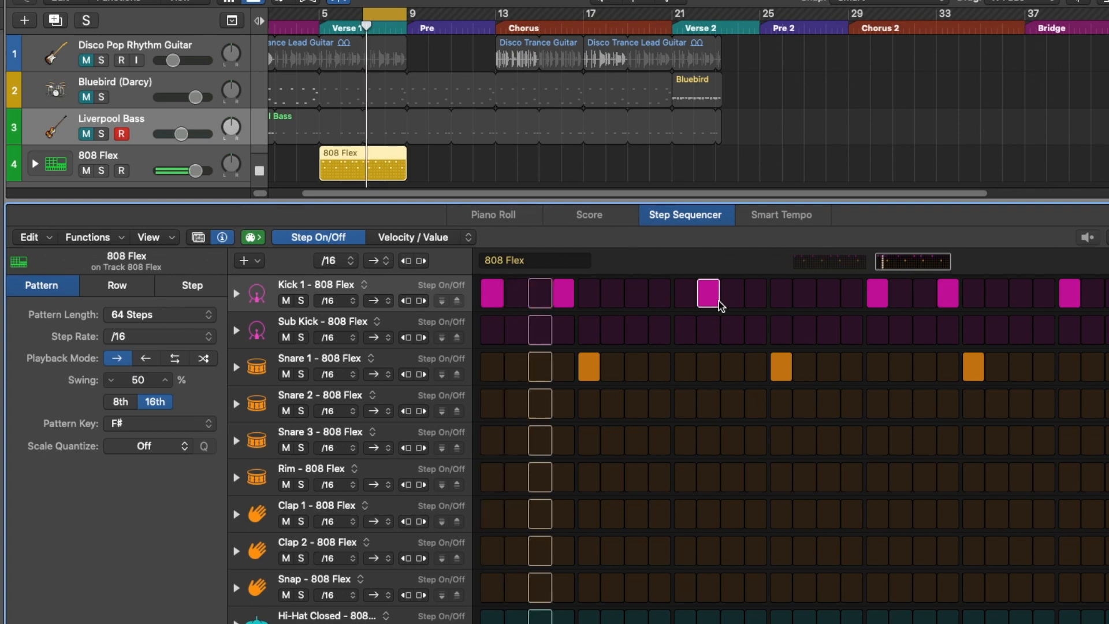
{"action": "left_click", "coordinate": [726, 297]}
{"action": "left_click", "coordinate": [715, 297]}
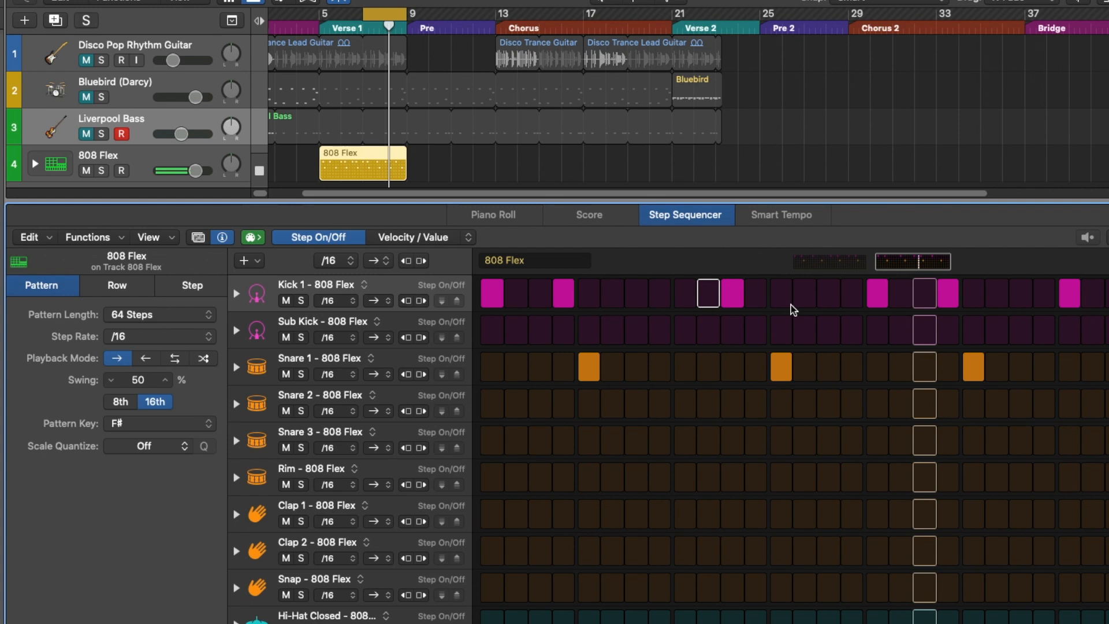
{"action": "left_click", "coordinate": [1068, 297]}
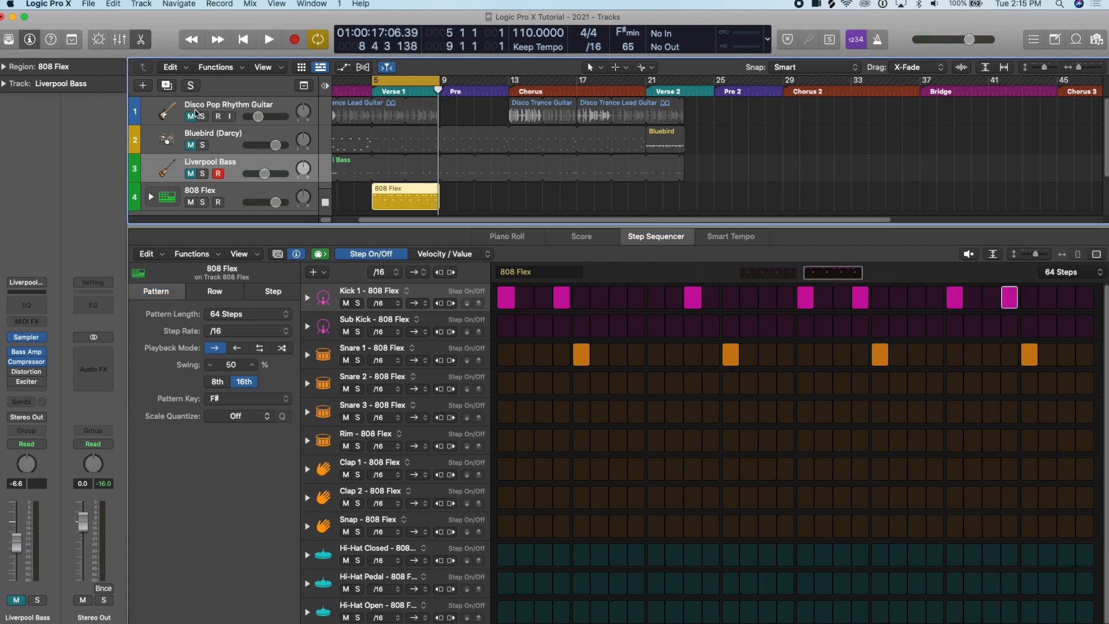
Unmute the Disco Pop Rhythm Guitar track and move the first page's Kick 1 hit from step 9 to step 11.
{"action": "left_click", "coordinate": [190, 116]}
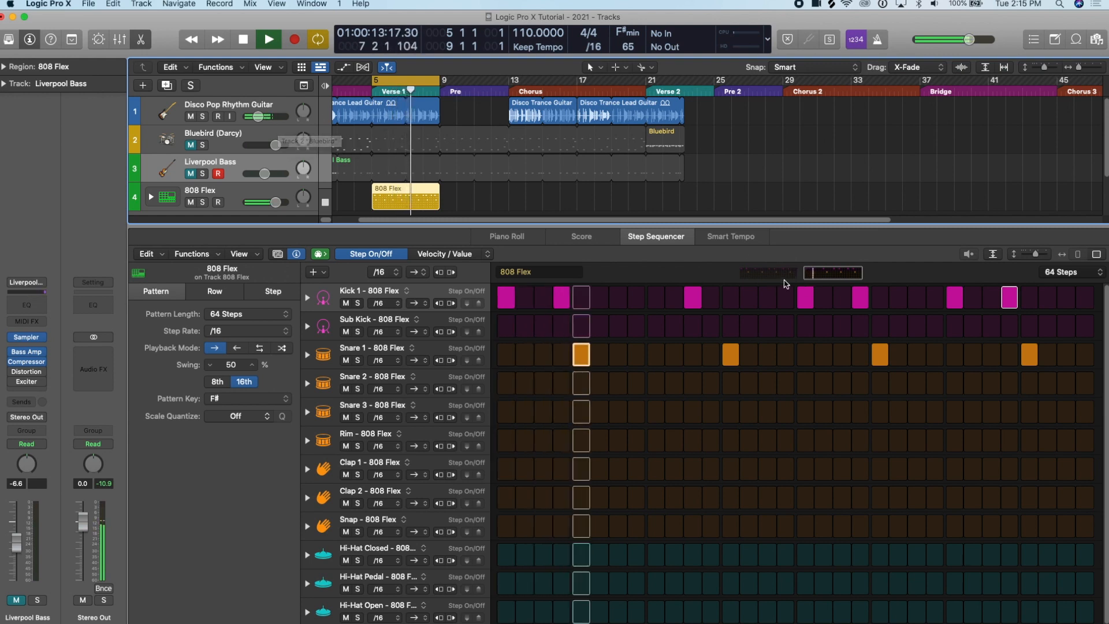
{"action": "left_click", "coordinate": [756, 276]}
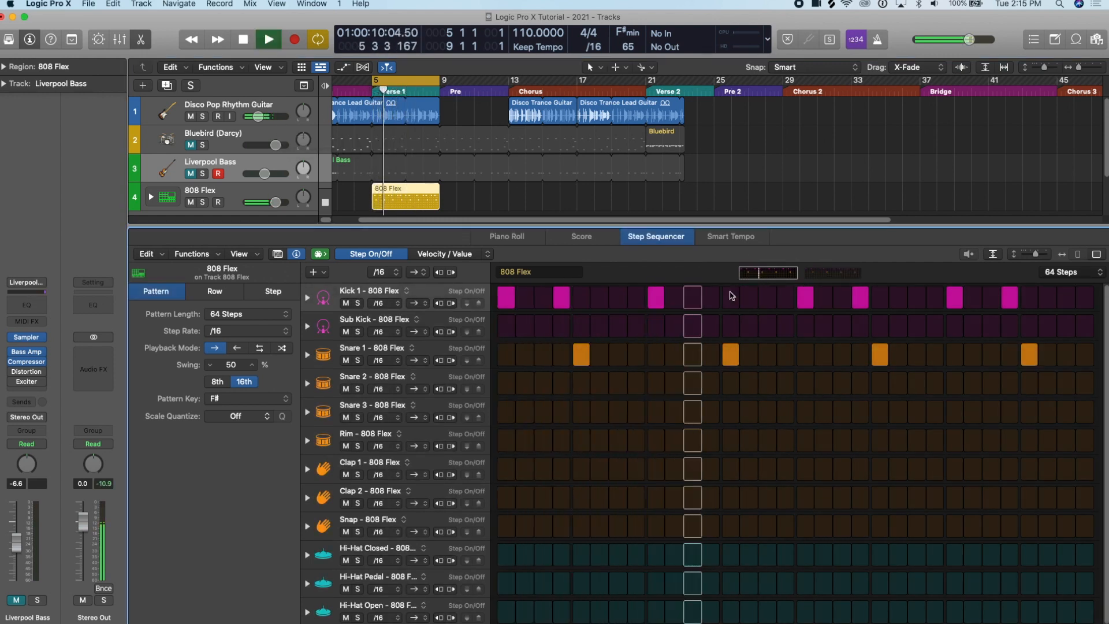
{"action": "key", "text": "space"}
{"action": "left_click", "coordinate": [694, 298]}
{"action": "key", "text": "space"}
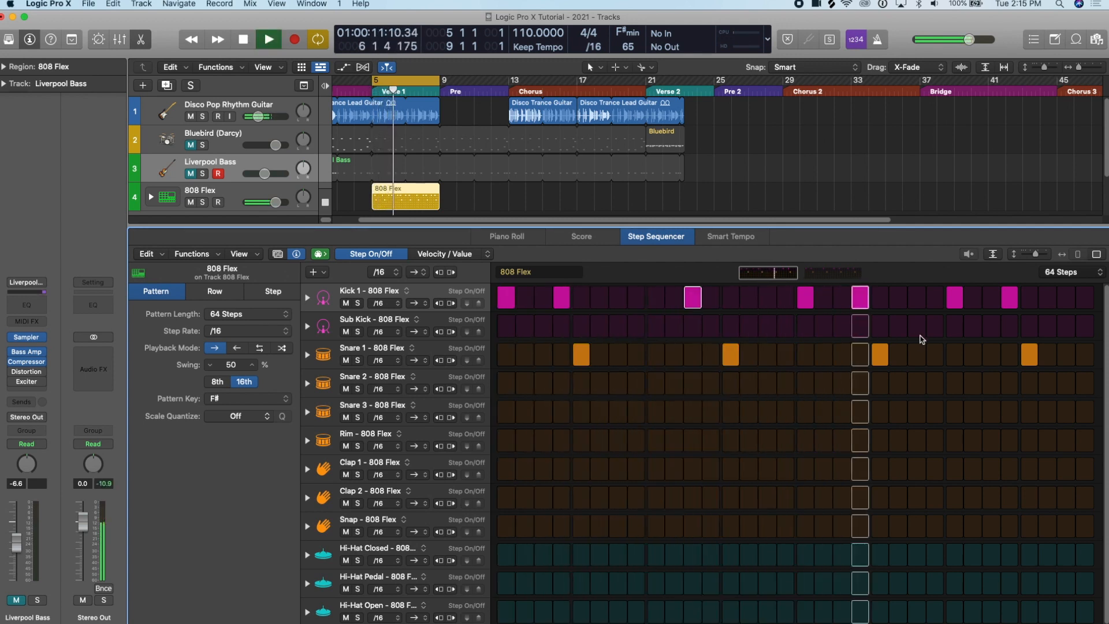
Replace the Kick 1 hits on steps 25 and 28 of the first page with one on step 27 and audition the change.
{"action": "key", "text": "space"}
{"action": "key", "text": "space"}
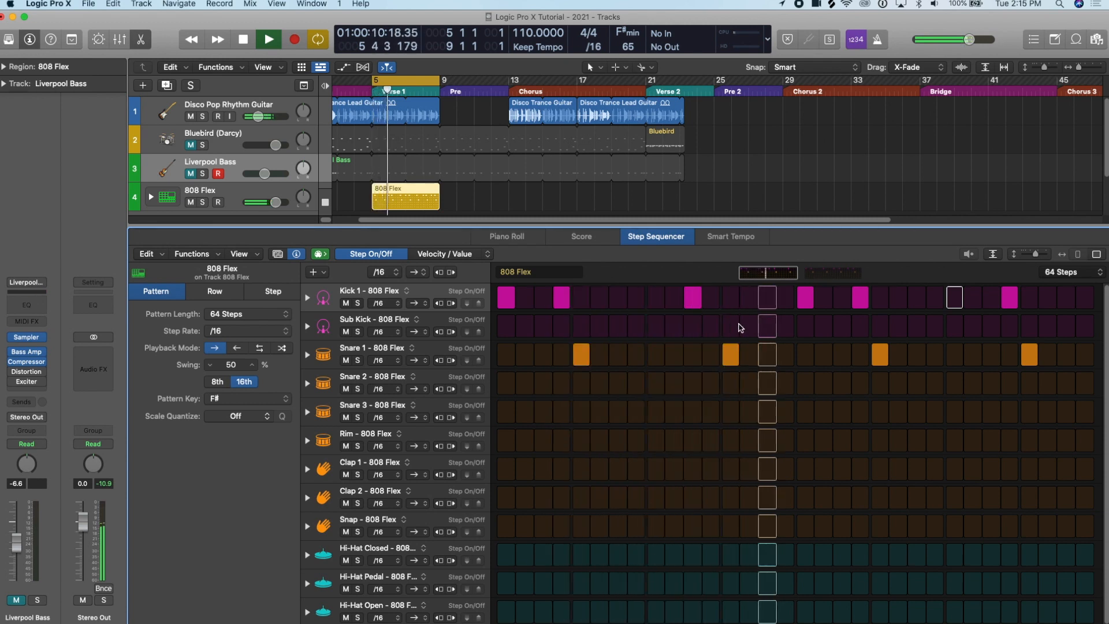
{"action": "left_click", "coordinate": [992, 297]}
{"action": "left_click", "coordinate": [1009, 297]}
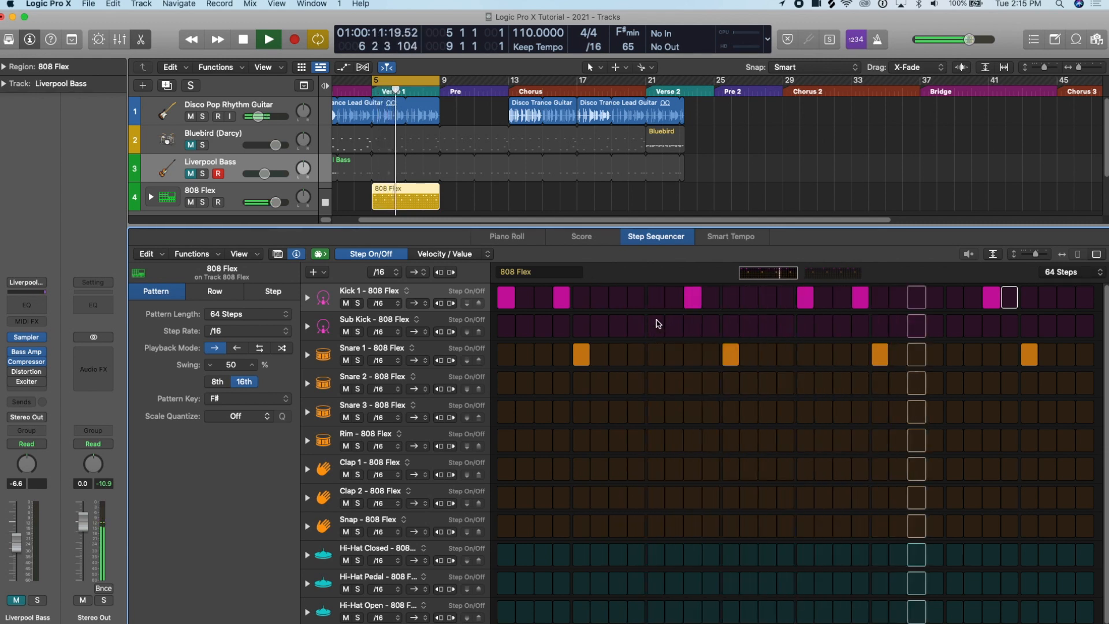
{"action": "key", "text": "space"}
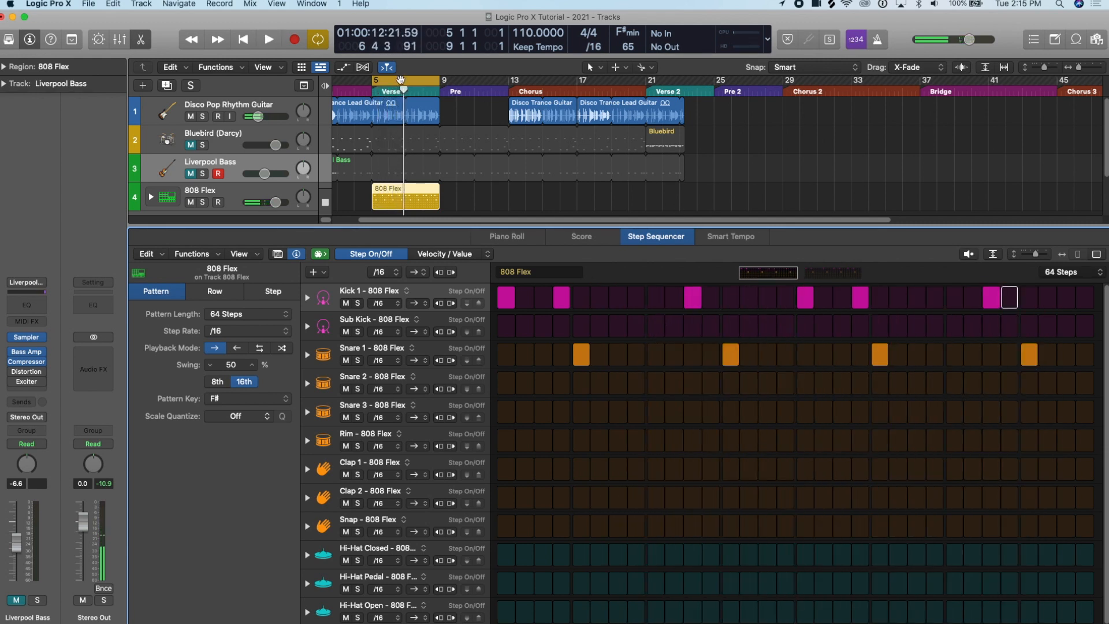
Shorten the cycle range to bars 7 to 9 and play back the pattern's second page.
{"action": "left_click_drag", "start_coordinate": [376, 81], "coordinate": [406, 80]}
{"action": "left_click", "coordinate": [840, 273]}
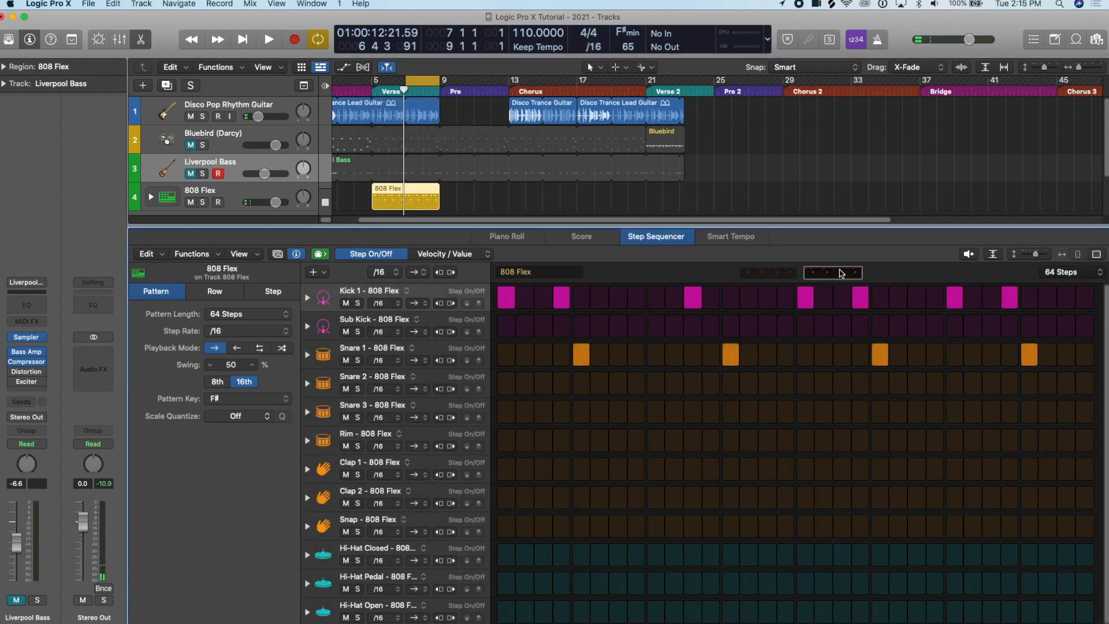
{"action": "key", "text": "space"}
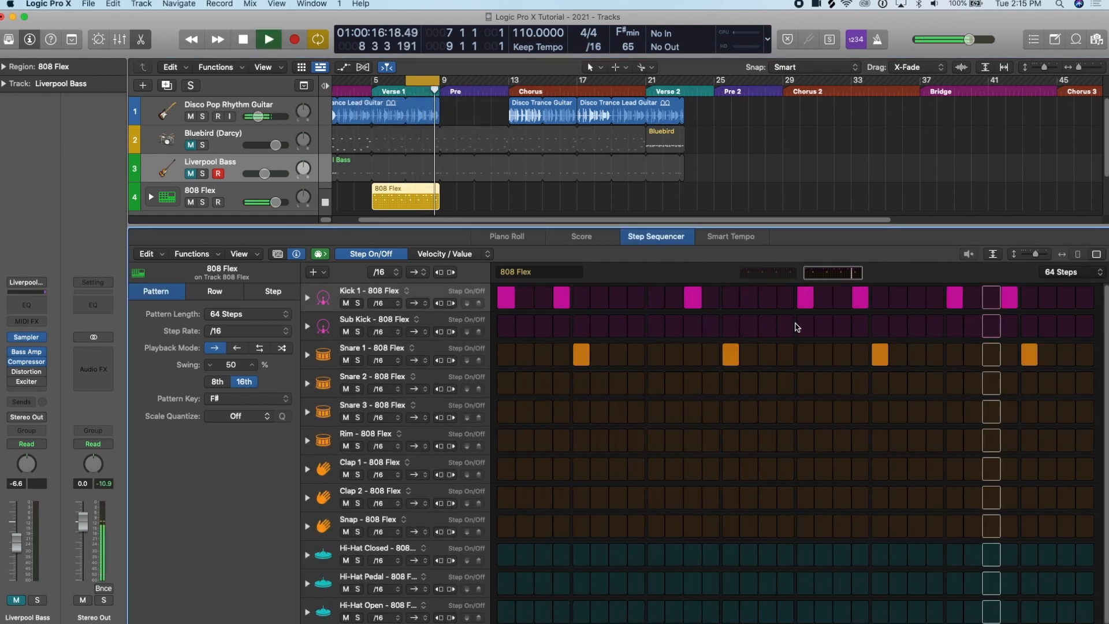
Move the Kick 1 hit from step 25 to step 26 in the pattern's second half and play it back.
{"action": "key", "text": "space"}
{"action": "left_click", "coordinate": [954, 298]}
{"action": "key", "text": "space"}
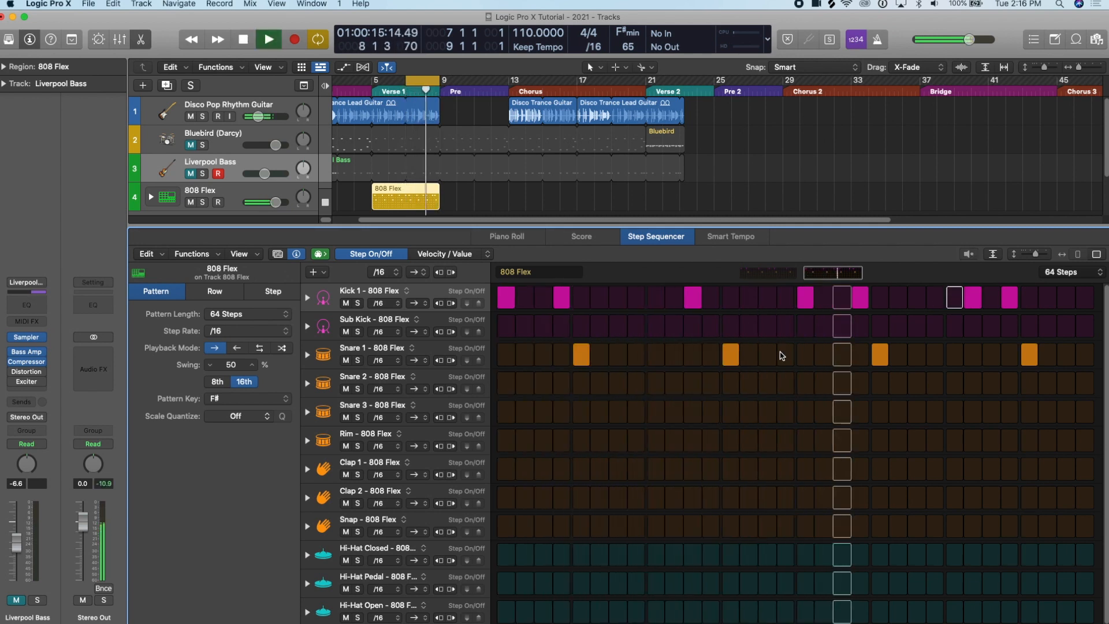
{"action": "key", "text": "space"}
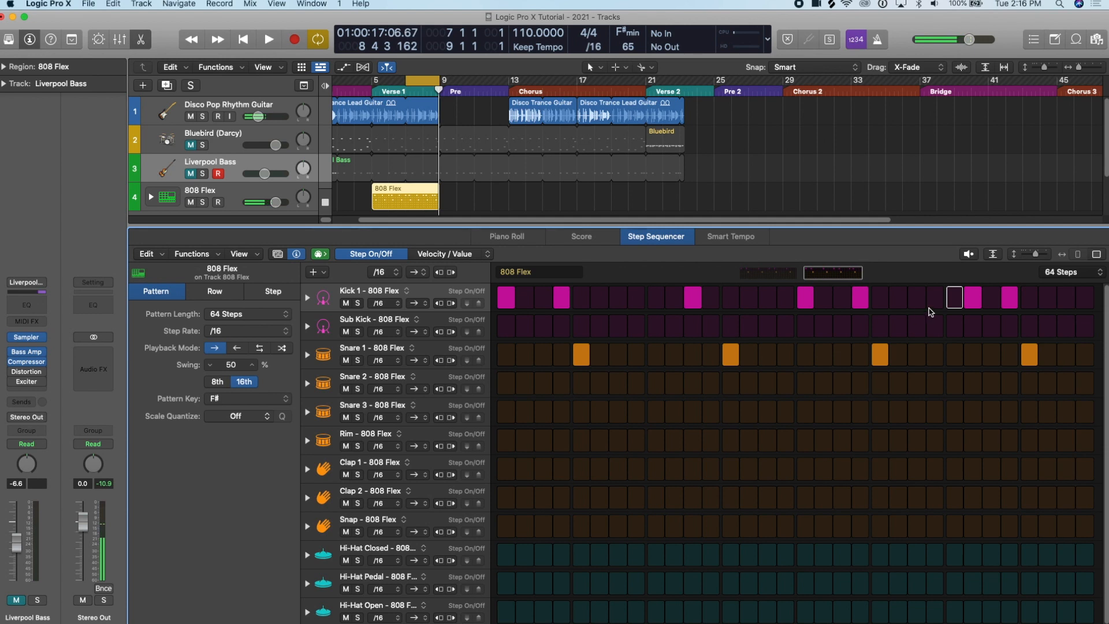
Try the Kick 1 hit on step 24 instead of step 26 in the pattern's second half and play it back.
{"action": "left_click", "coordinate": [941, 301]}
{"action": "left_click", "coordinate": [972, 297]}
{"action": "key", "text": "space"}
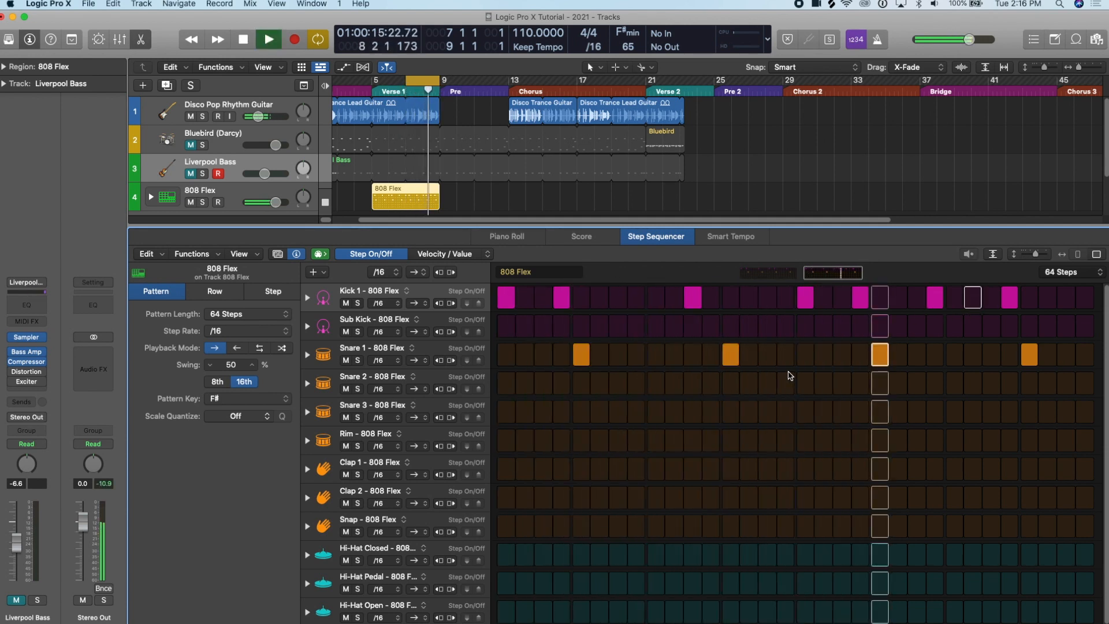
{"action": "key", "text": "space"}
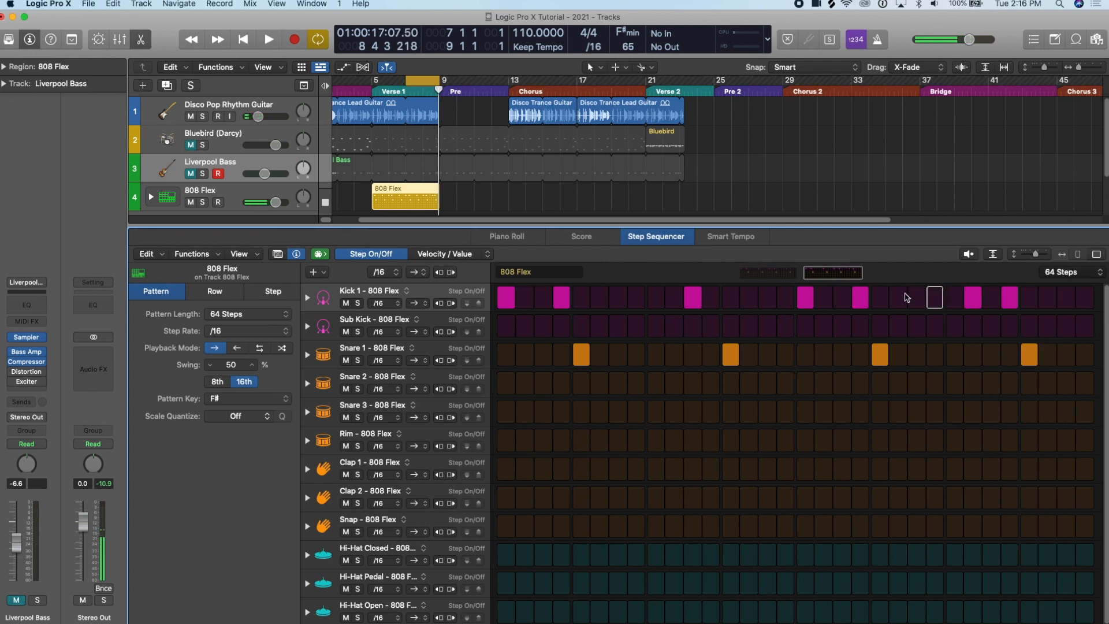
Add a Kick 1 hit on step 31 of the pattern's second half and set the playback cycle to bars 5 to 9.
{"action": "left_click", "coordinate": [422, 90]}
{"action": "key", "text": "space"}
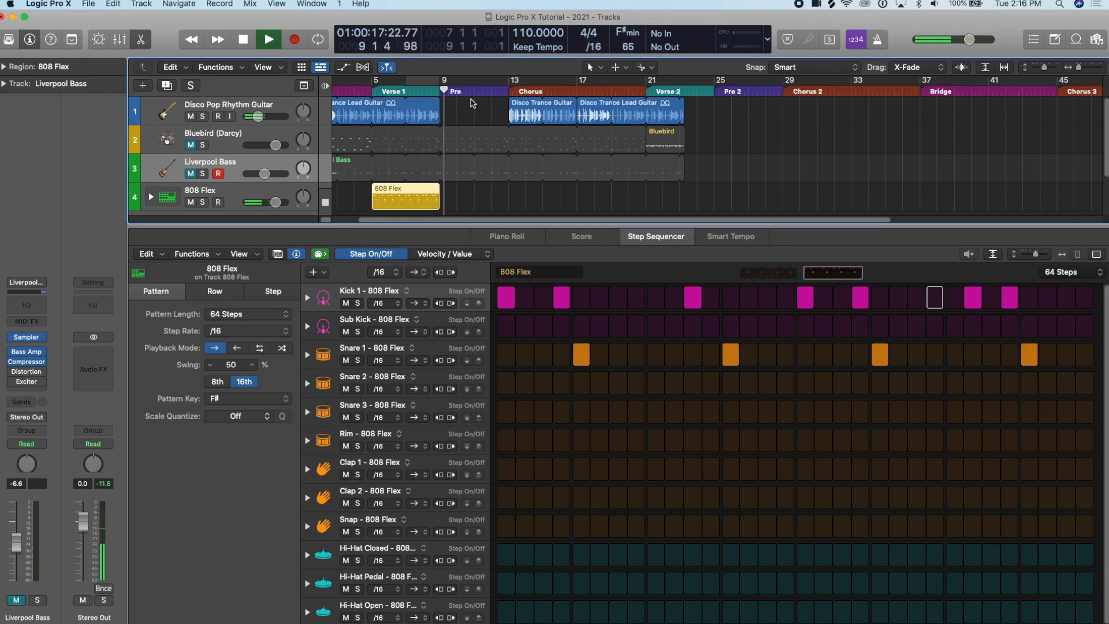
{"action": "left_click", "coordinate": [1069, 301]}
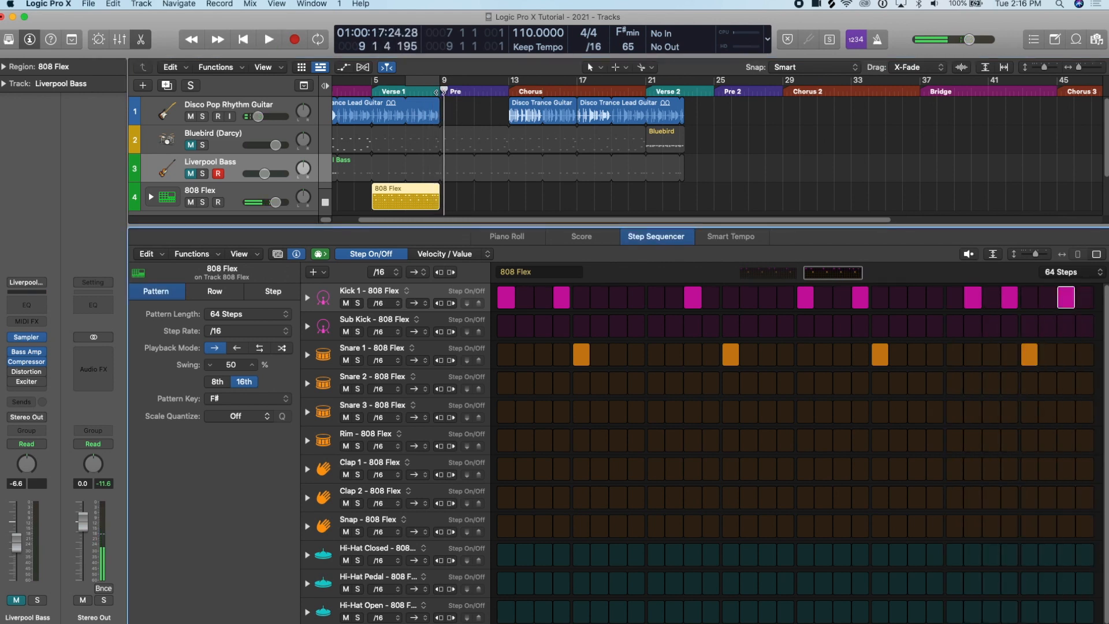
{"action": "left_click", "coordinate": [429, 87]}
{"action": "key", "text": "space"}
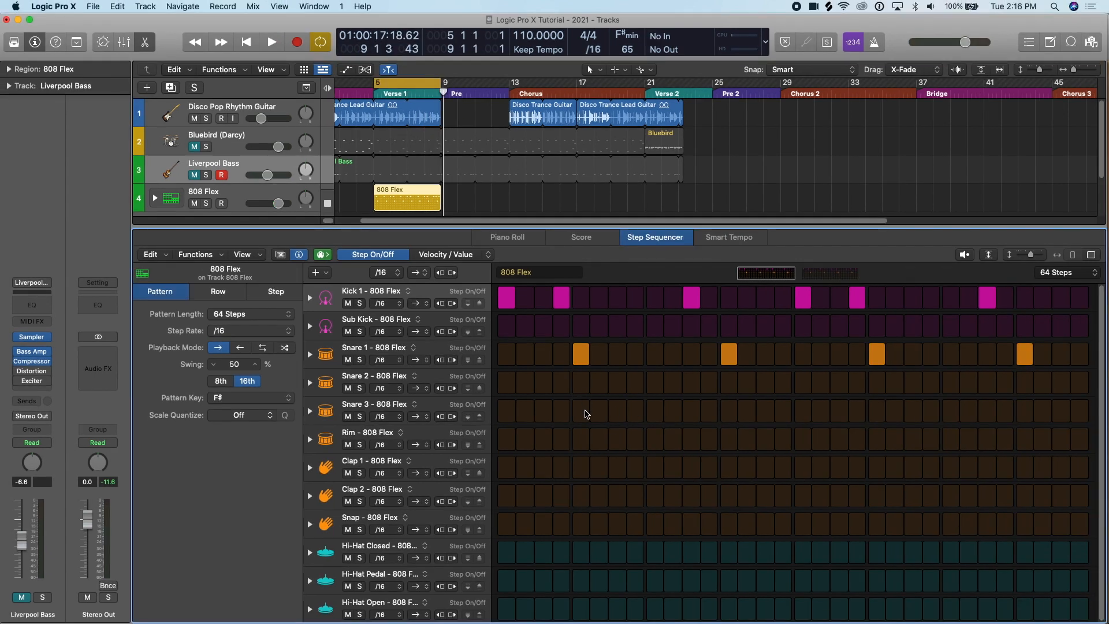
Add Snare 3 hits on steps 13 and 29 in both halves of the pattern and play it back.
{"action": "left_click", "coordinate": [727, 411]}
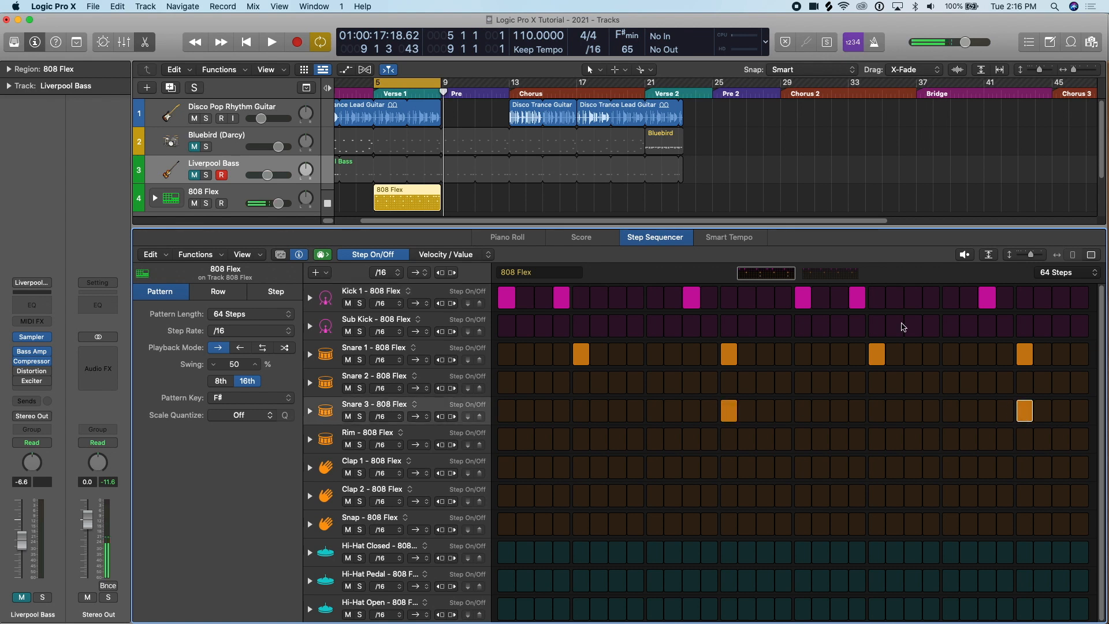
{"action": "left_click", "coordinate": [842, 275]}
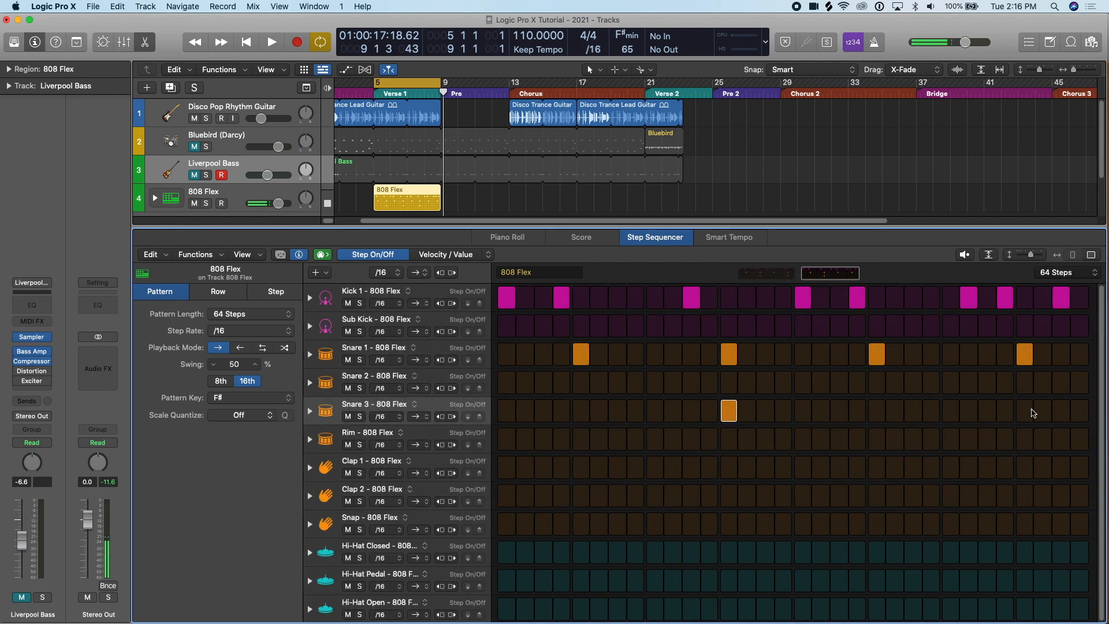
{"action": "key", "text": "space"}
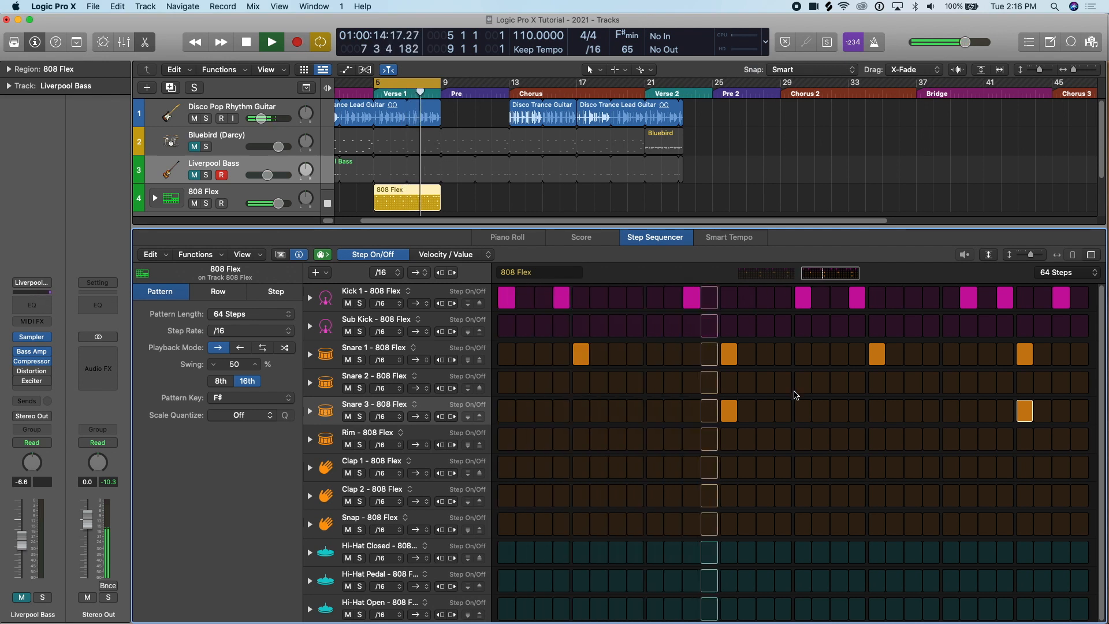
{"action": "key", "text": "space"}
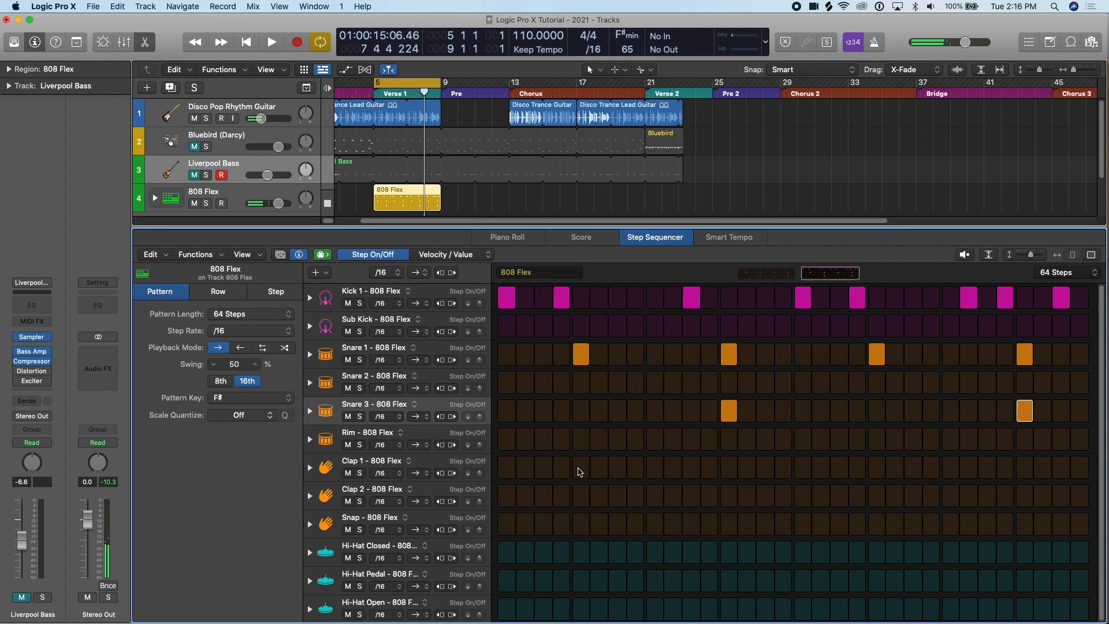
Add Clap 1 hits on steps 13 and 29 of the pattern's second half and return to the first half.
{"action": "left_click", "coordinate": [732, 463]}
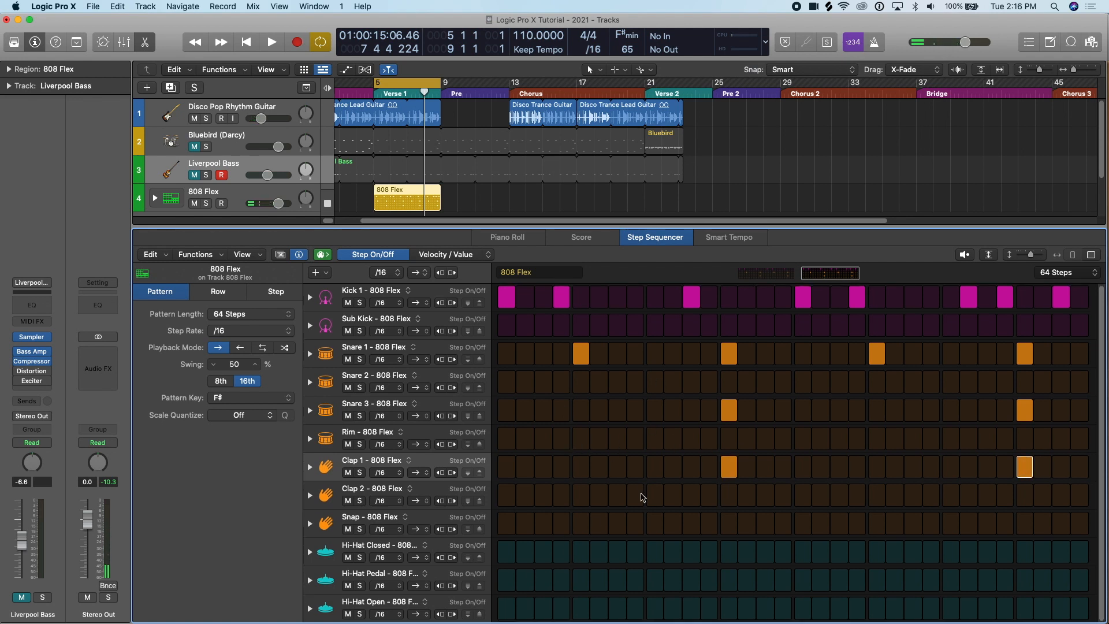
{"action": "left_click", "coordinate": [780, 277]}
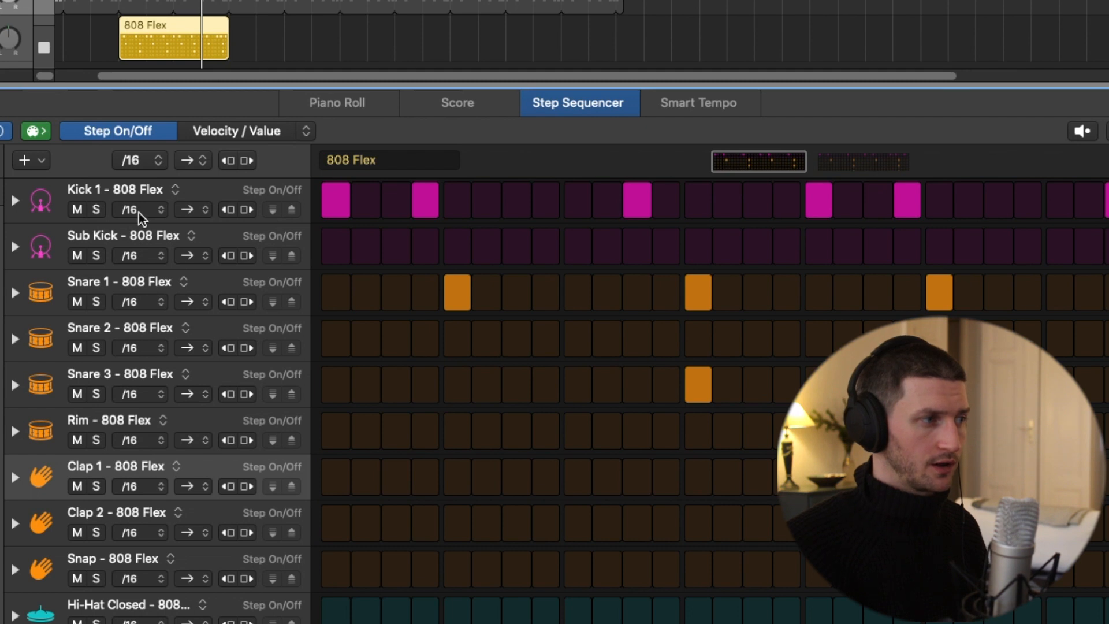
View the step rate options for the Kick 1 row and keep /16.
{"action": "left_click", "coordinate": [138, 212]}
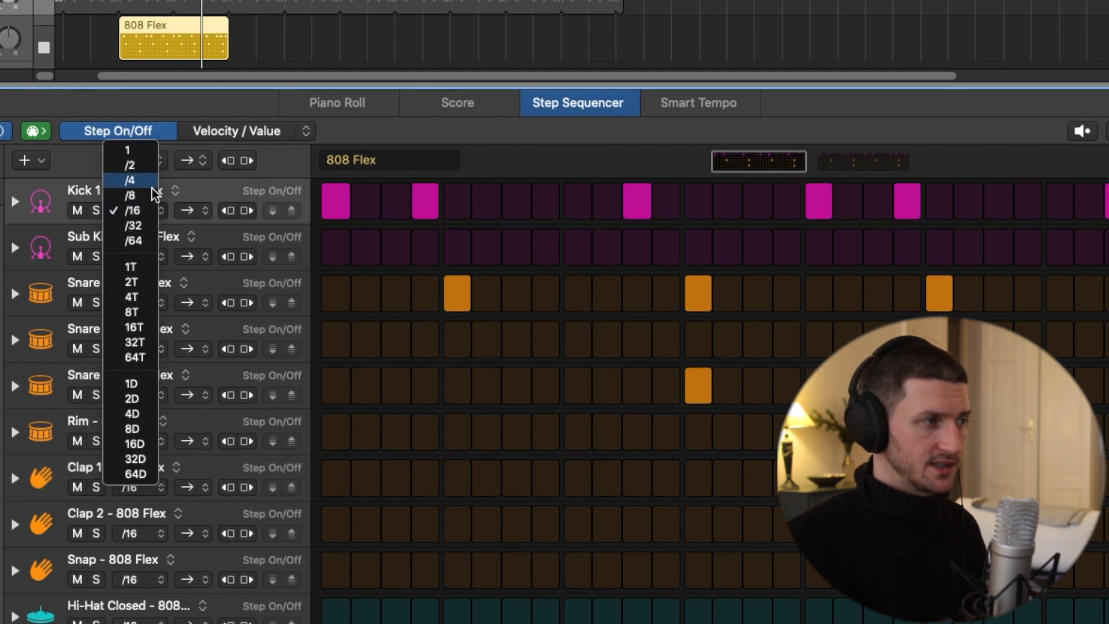
{"action": "left_click", "coordinate": [149, 212]}
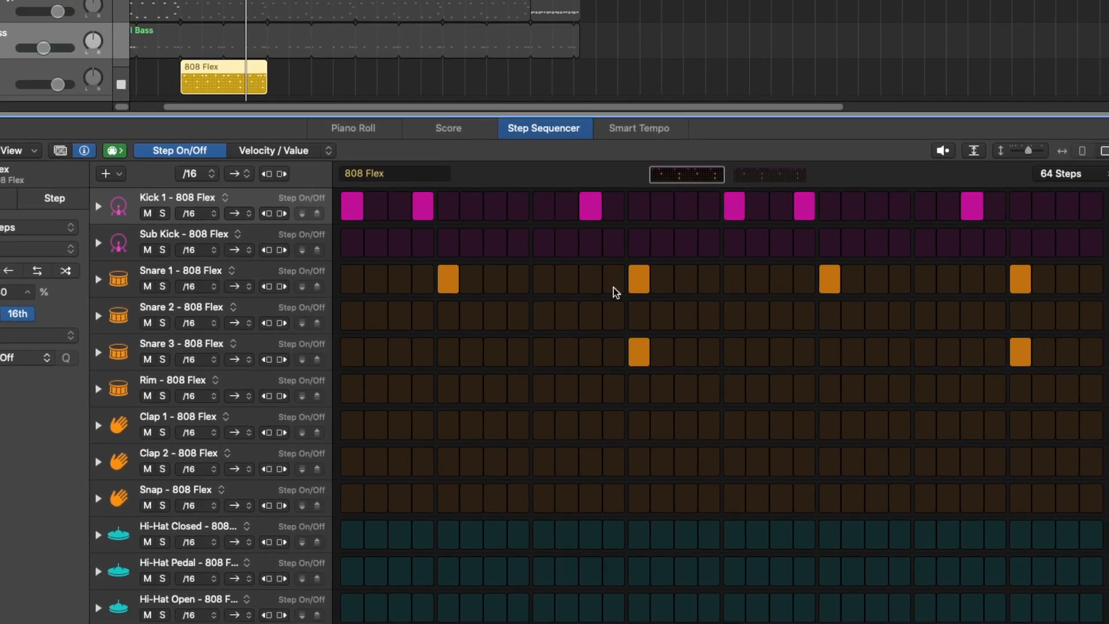
Fill all 32 visible steps of the Hi-Hat Closed row in the pattern's first half and play it back.
{"action": "left_click_drag", "start_coordinate": [365, 542], "coordinate": [446, 536]}
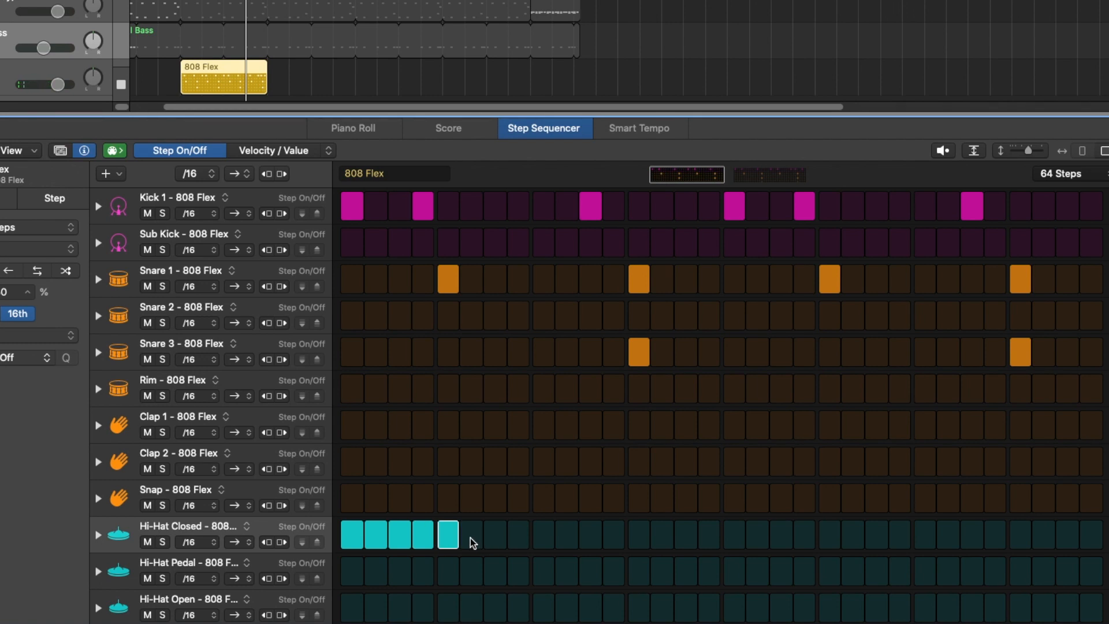
{"action": "mouse_move", "coordinate": [473, 543]}
{"action": "left_mouse_down"}
{"action": "mouse_move", "coordinate": [1074, 535]}
{"action": "mouse_move", "coordinate": [1050, 540]}
{"action": "left_mouse_up"}
{"action": "key", "text": "space"}
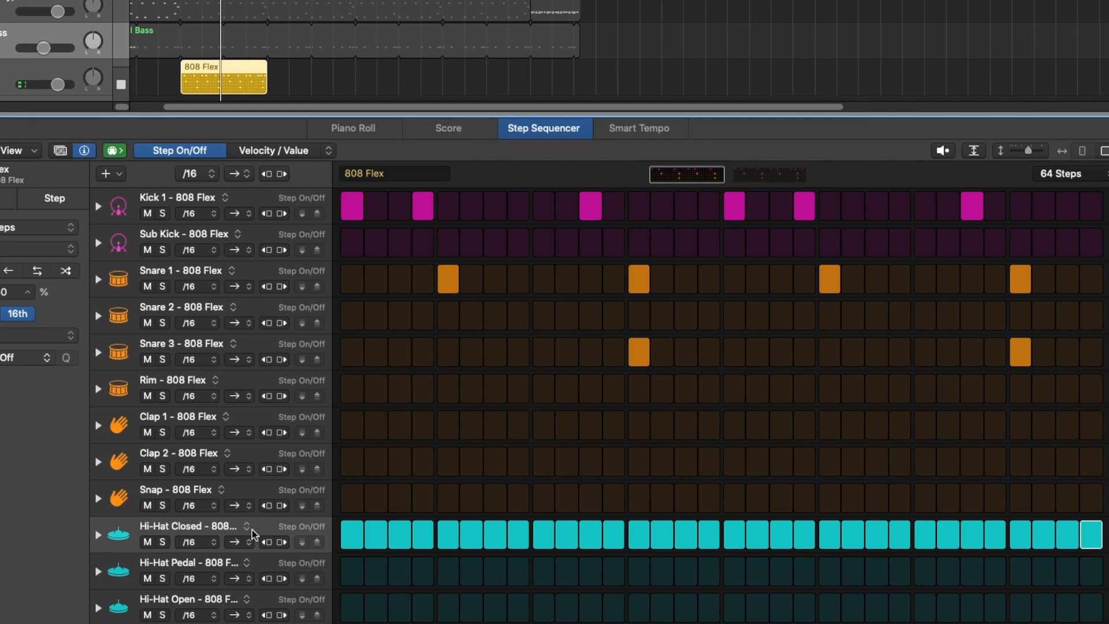
Set the Hi-Hat Closed row's step rate to /8 and play the pattern.
{"action": "left_click", "coordinate": [202, 546]}
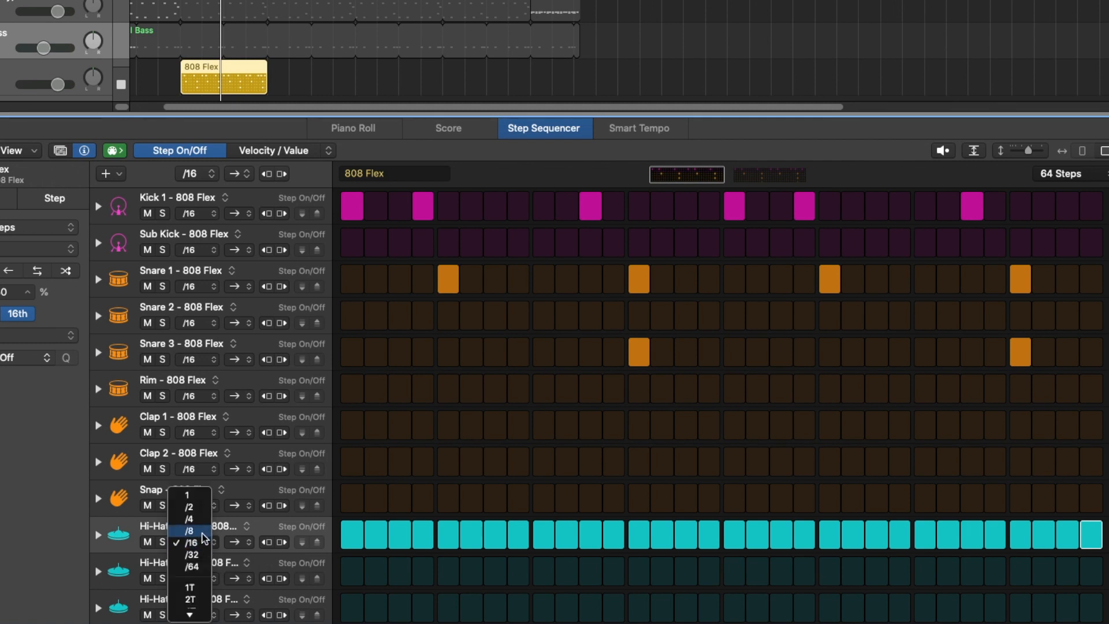
{"action": "left_click", "coordinate": [202, 531]}
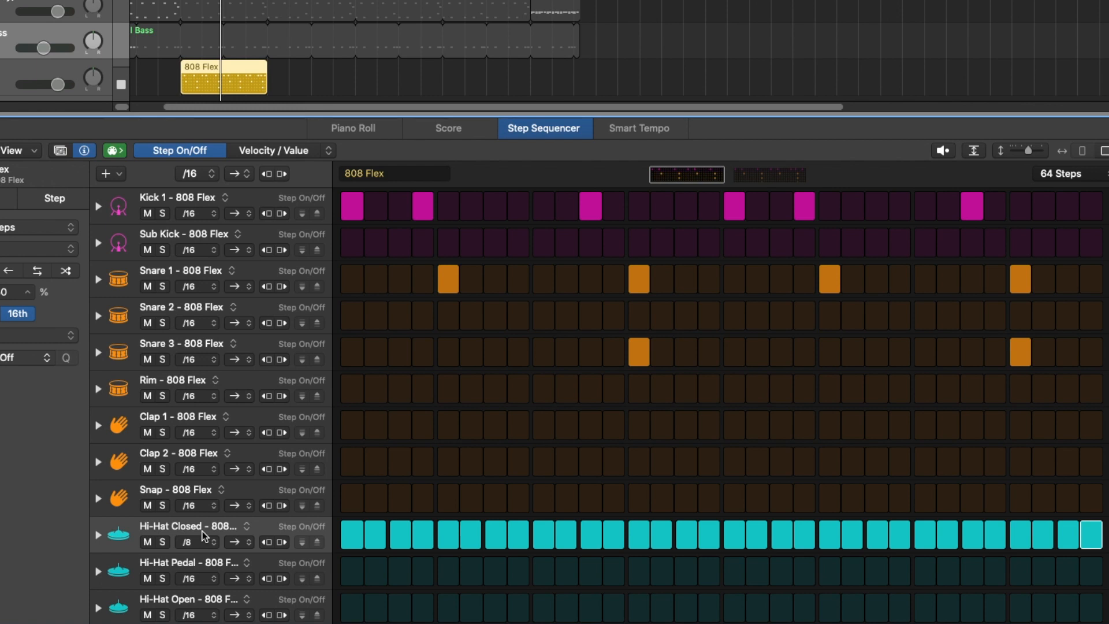
{"action": "key", "text": "space"}
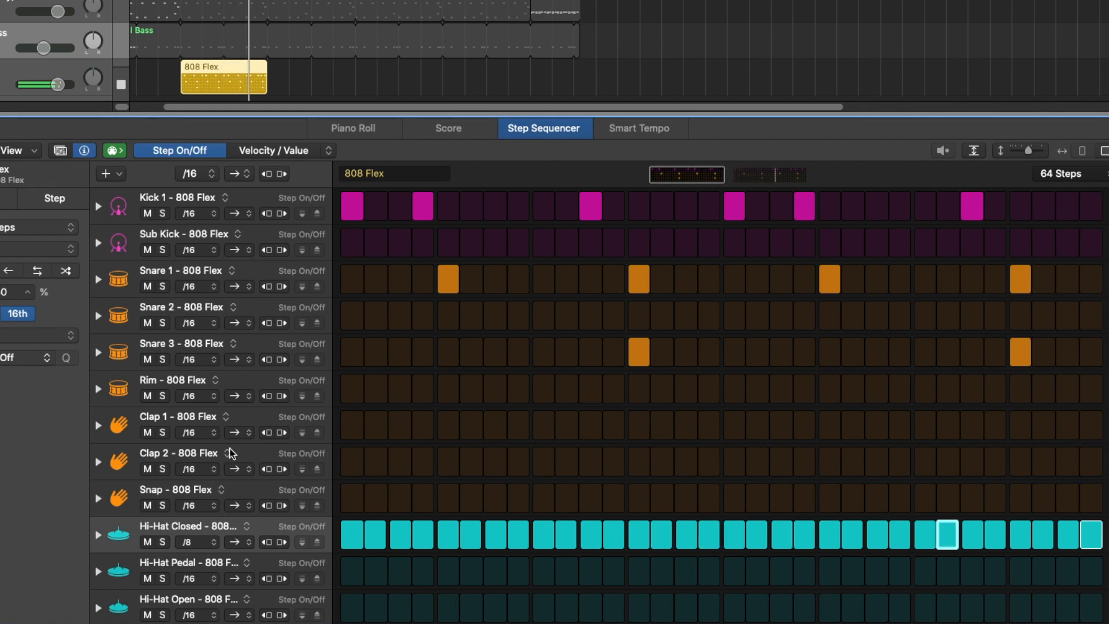
{"action": "key", "text": "space"}
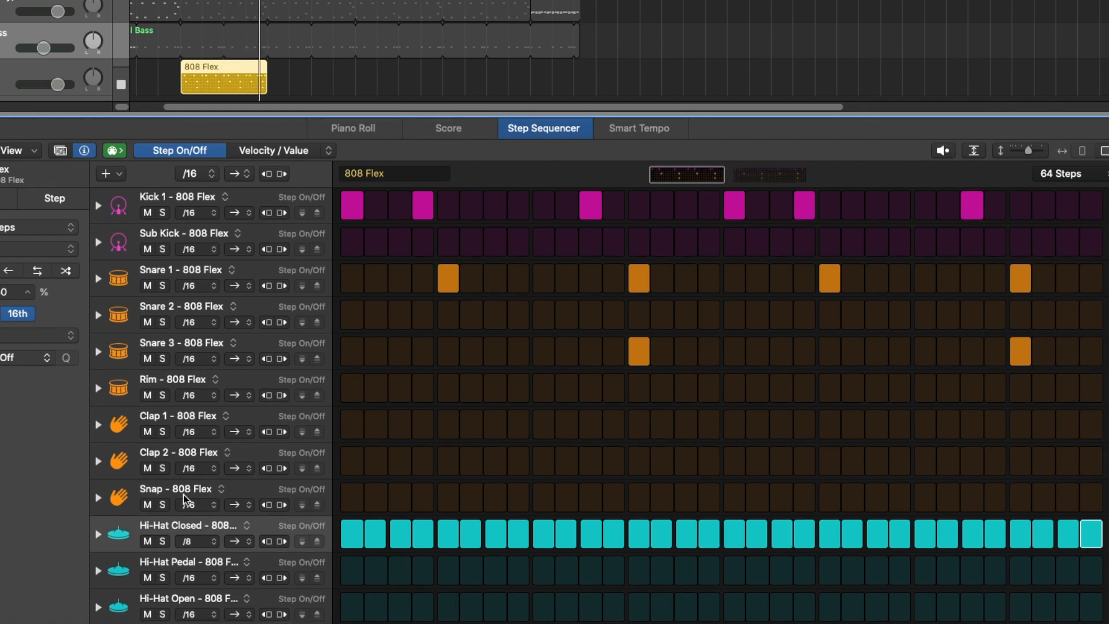
Expand the Hi-Hat Closed row's subrows and set the velocity of all its steps to 62.
{"action": "left_click", "coordinate": [98, 534]}
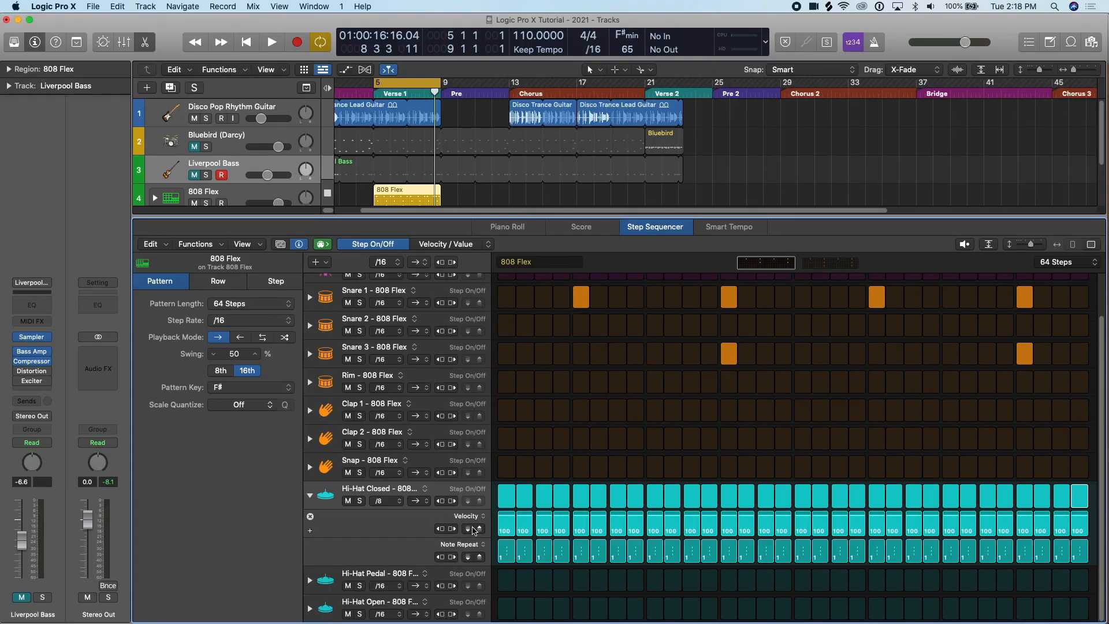
{"action": "mouse_move", "coordinate": [468, 529]}
{"action": "left_mouse_down"}
{"action": "mouse_move", "coordinate": [470, 560]}
{"action": "mouse_move", "coordinate": [478, 516]}
{"action": "left_mouse_up"}
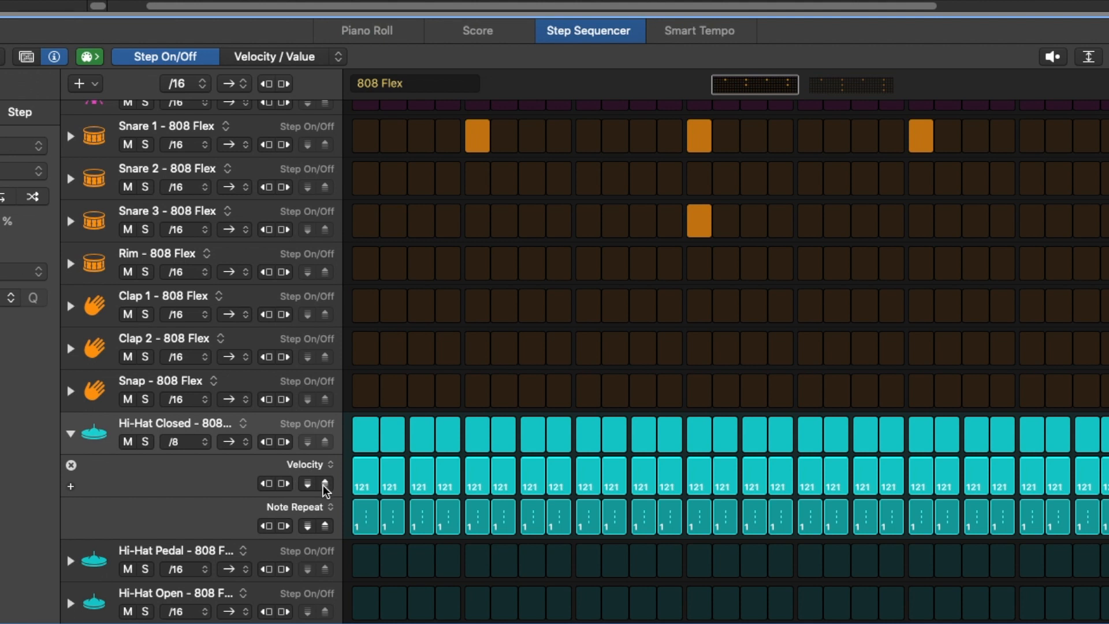
{"action": "left_click_drag", "start_coordinate": [323, 468], "coordinate": [334, 529]}
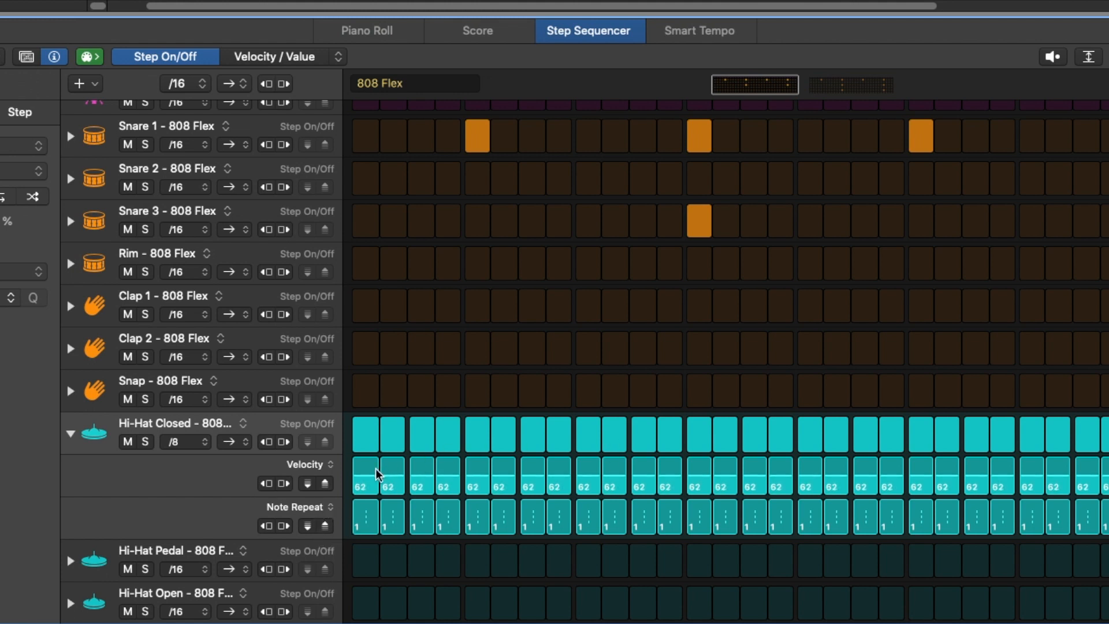
Set Hi-Hat Closed velocities to 92, 93, 84, 86, 88 and 80 on steps 4, 8, 12, 16, 20 and 24, and 54 on step 19.
{"action": "left_click_drag", "start_coordinate": [445, 479], "coordinate": [445, 470]}
{"action": "left_click_drag", "start_coordinate": [565, 480], "coordinate": [570, 474]}
{"action": "left_click_drag", "start_coordinate": [674, 483], "coordinate": [674, 477]}
{"action": "left_click_drag", "start_coordinate": [776, 481], "coordinate": [777, 474]}
{"action": "left_click_drag", "start_coordinate": [864, 480], "coordinate": [891, 470]}
{"action": "left_click_drag", "start_coordinate": [1003, 483], "coordinate": [1003, 469]}
Solo the Hi-Hat Closed row and play it to check the velocity accents.
{"action": "left_click", "coordinate": [145, 442]}
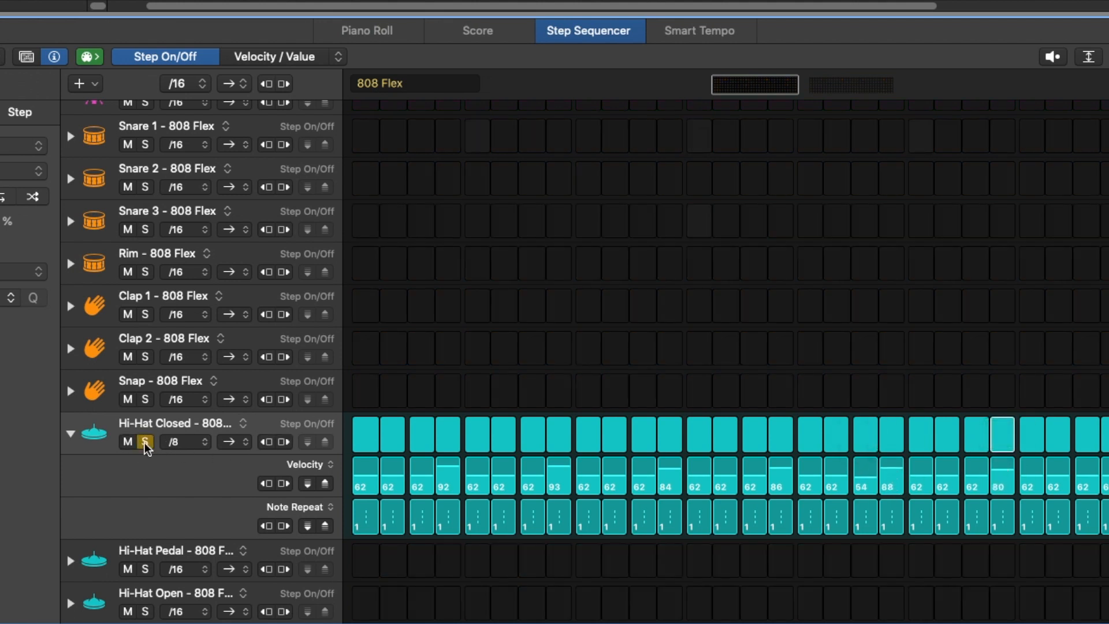
{"action": "key", "text": "space"}
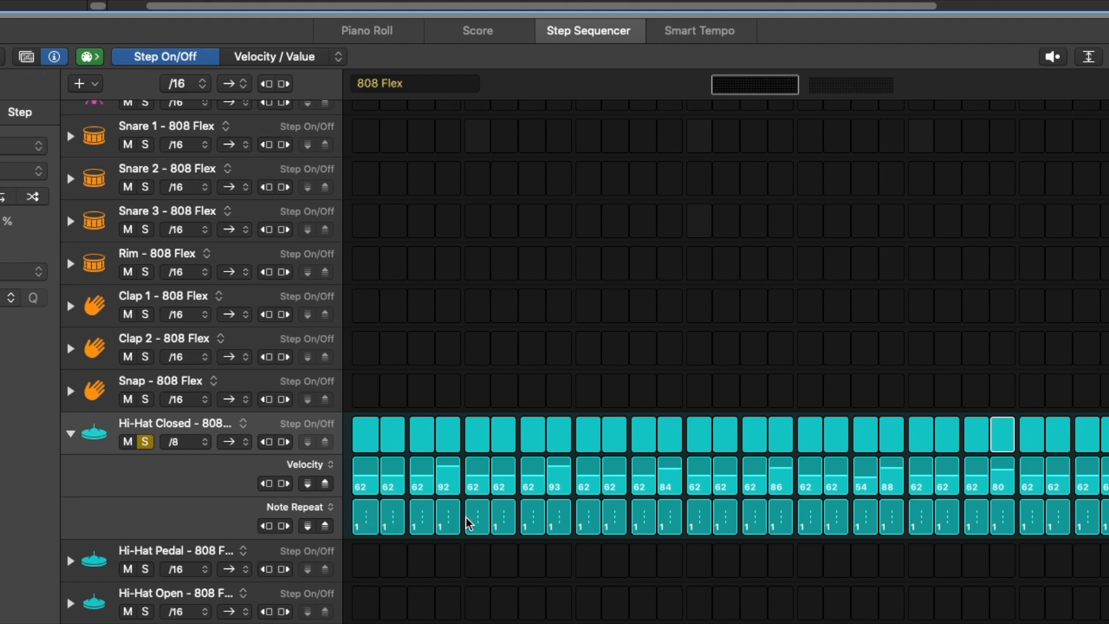
Try a Note Repeat value of 16 on Hi-Hat Closed step 5 and set it back to 1.
{"action": "mouse_move", "coordinate": [469, 522]}
{"action": "left_mouse_down"}
{"action": "mouse_move", "coordinate": [486, 500]}
{"action": "mouse_move", "coordinate": [463, 310]}
{"action": "mouse_move", "coordinate": [484, 554]}
{"action": "left_mouse_up"}
{"action": "left_click_drag", "start_coordinate": [443, 509], "coordinate": [473, 373]}
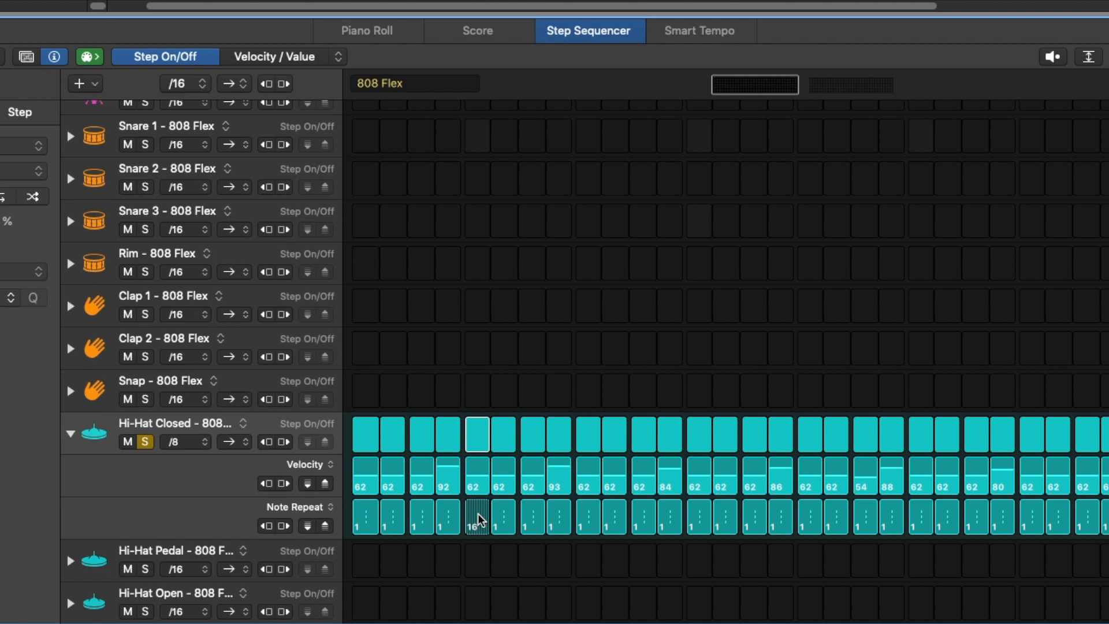
{"action": "left_click_drag", "start_coordinate": [478, 520], "coordinate": [475, 558]}
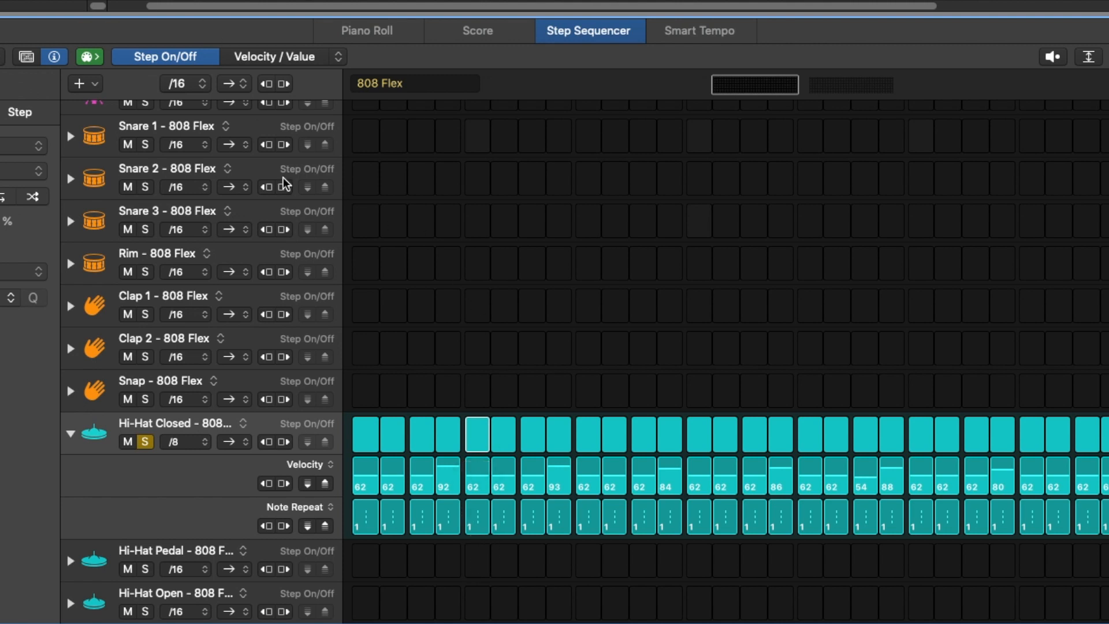
Set Note Repeat to 4 on Hi-Hat Closed step 4 and unsolo the row to hear it with the full pattern.
{"action": "key", "text": "space"}
{"action": "left_click_drag", "start_coordinate": [455, 529], "coordinate": [456, 524]}
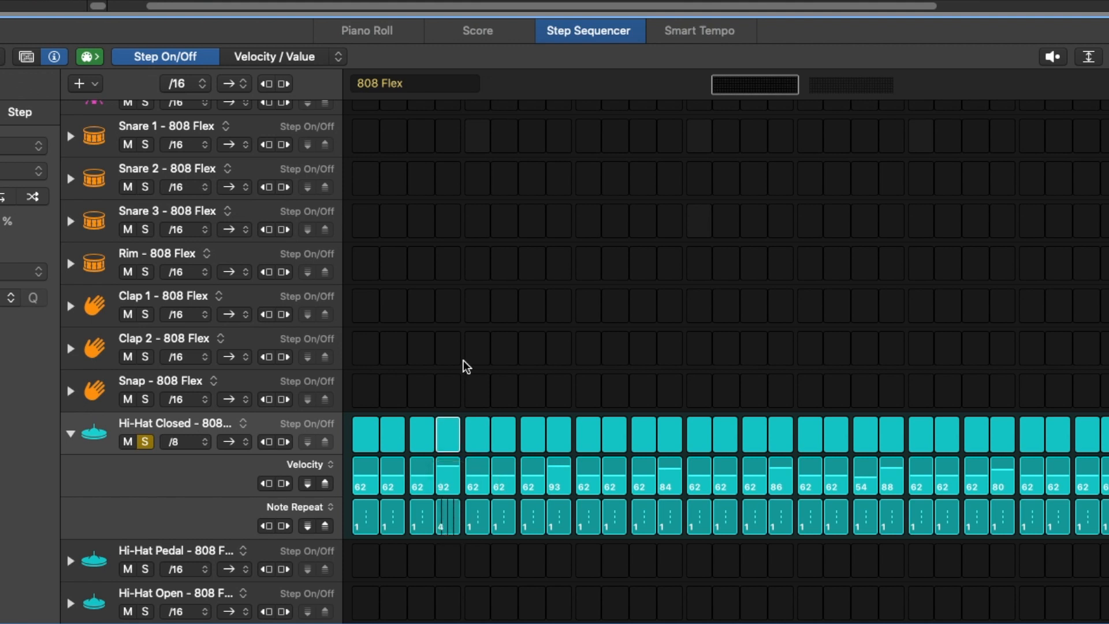
{"action": "key", "text": "Tab"}
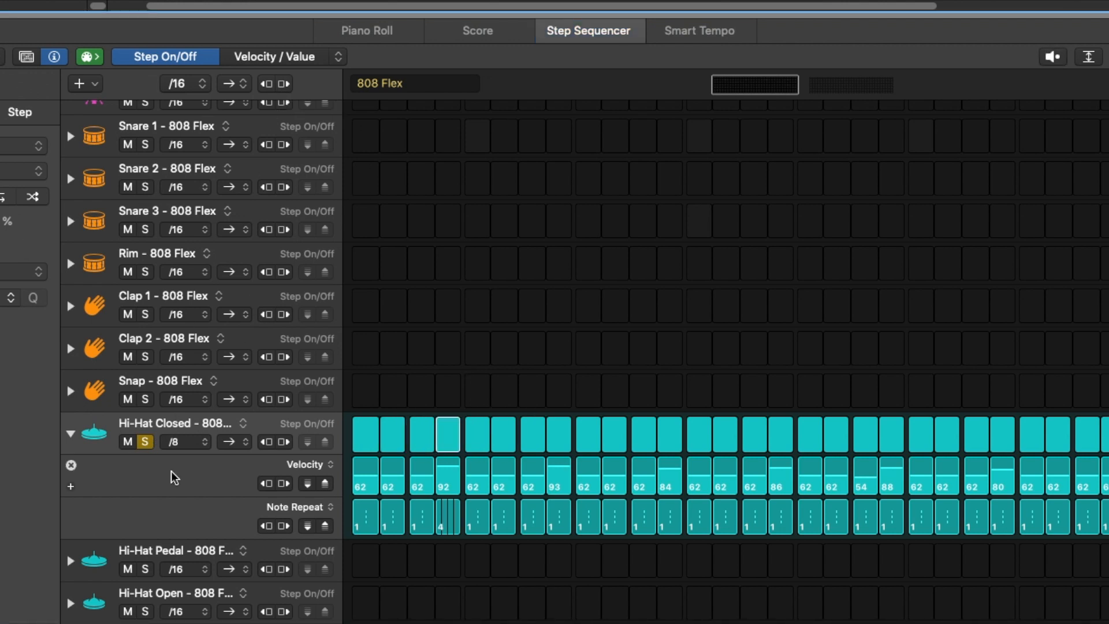
{"action": "left_click", "coordinate": [145, 442]}
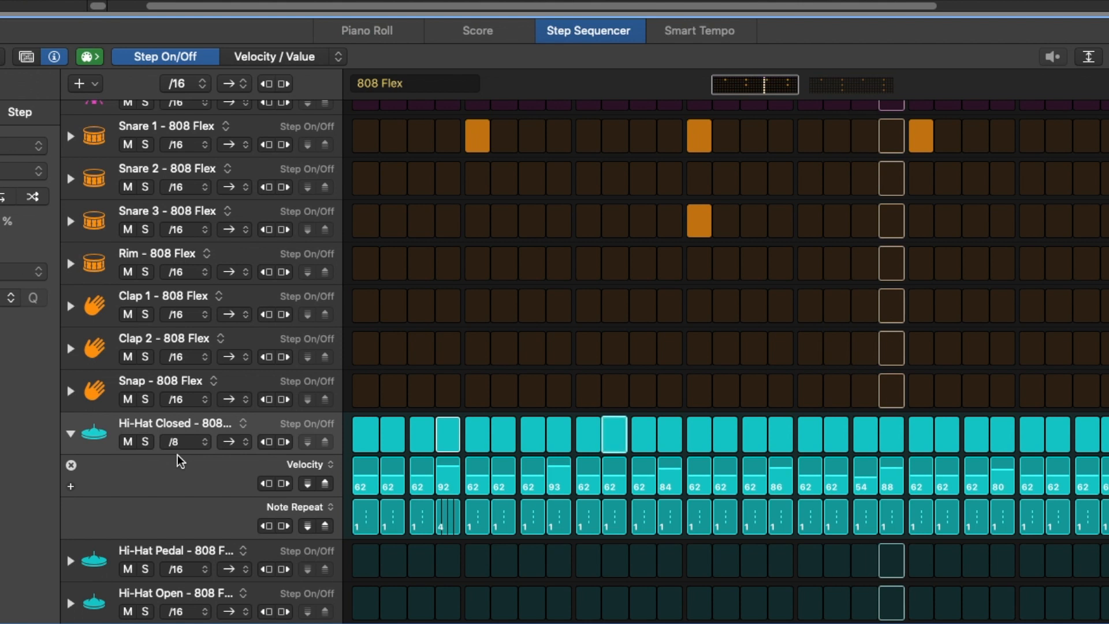
{"action": "key", "text": "space"}
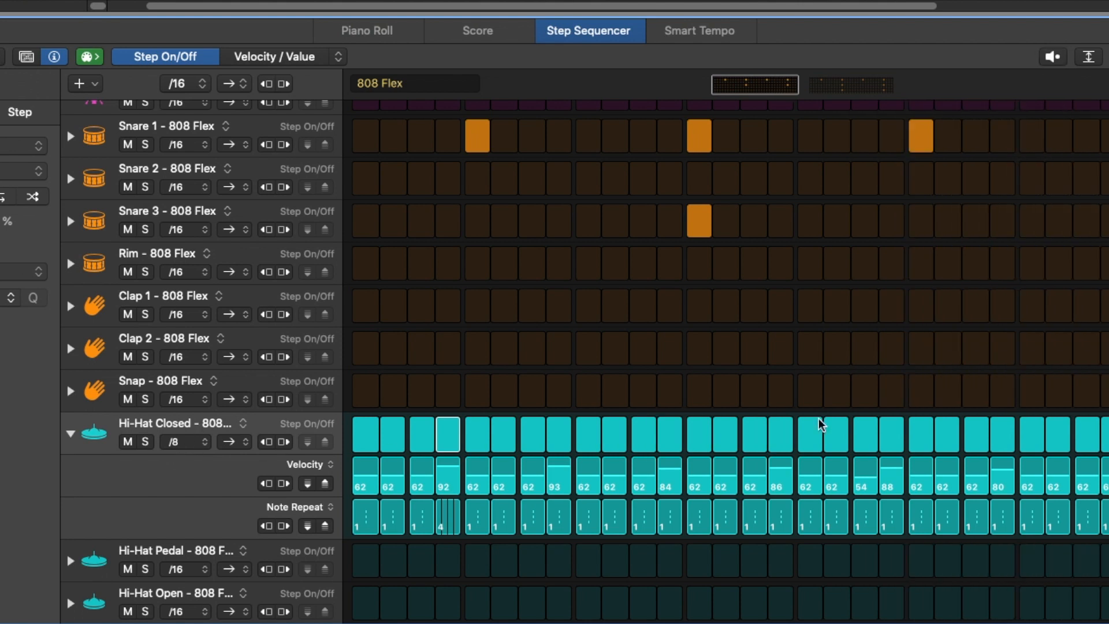
Set Note Repeat to 4 on Hi-Hat Closed step 16 and play the pattern.
{"action": "left_click_drag", "start_coordinate": [788, 530], "coordinate": [790, 527]}
{"action": "key", "text": "space"}
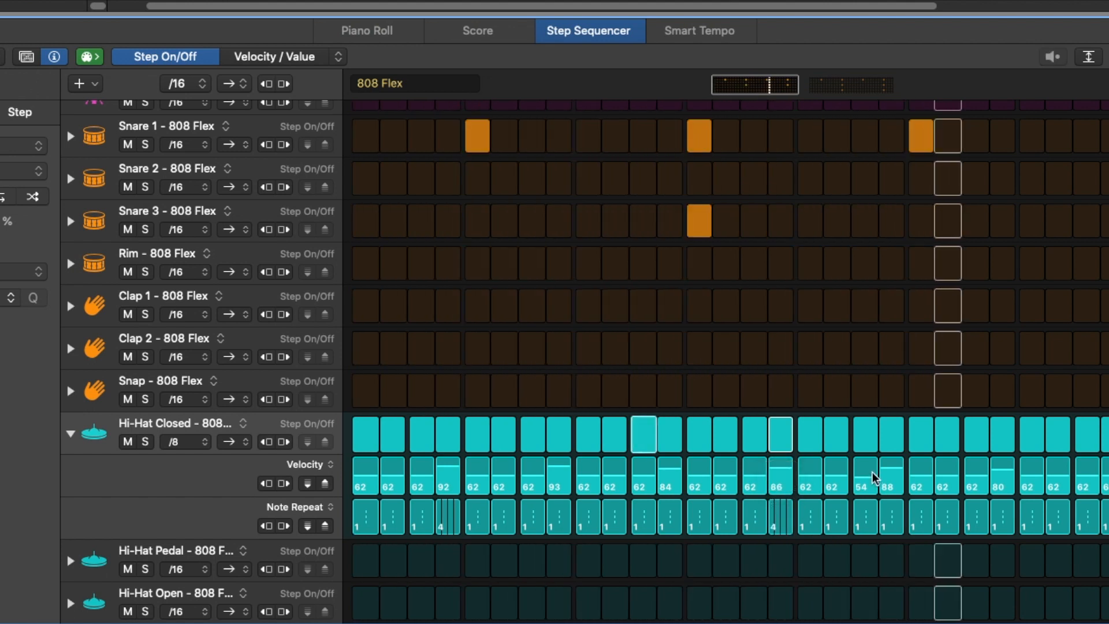
{"action": "key", "text": "space"}
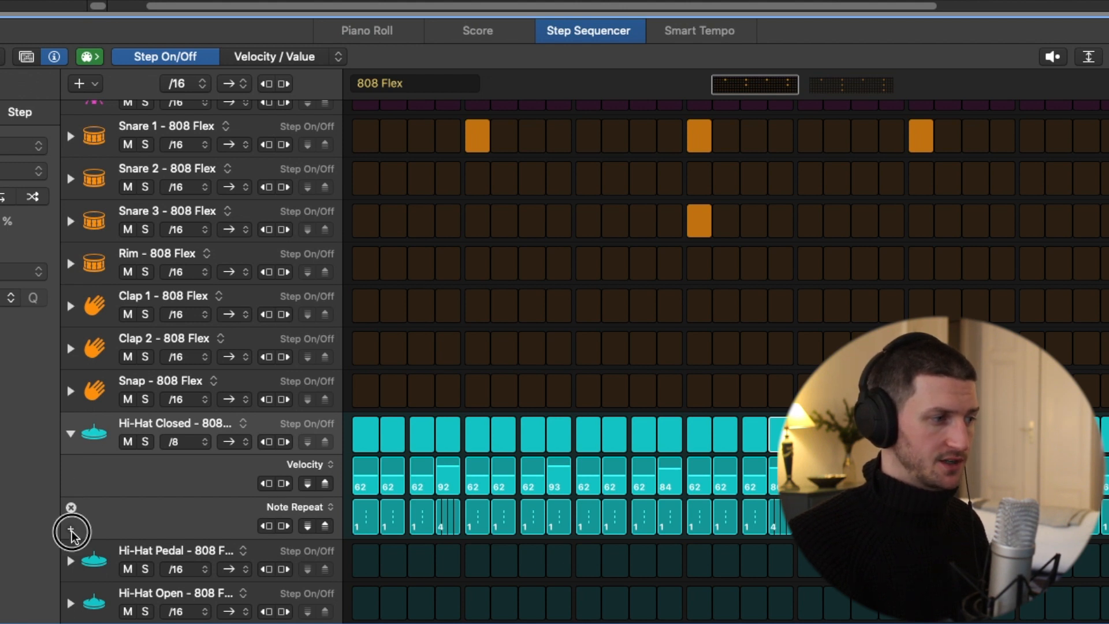
Add a Gate subrow below Note Repeat in the Hi-Hat Closed row.
{"action": "left_click", "coordinate": [71, 529]}
{"action": "scroll", "coordinate": [191, 543], "scroll_direction": "down", "scroll_amount": 1}
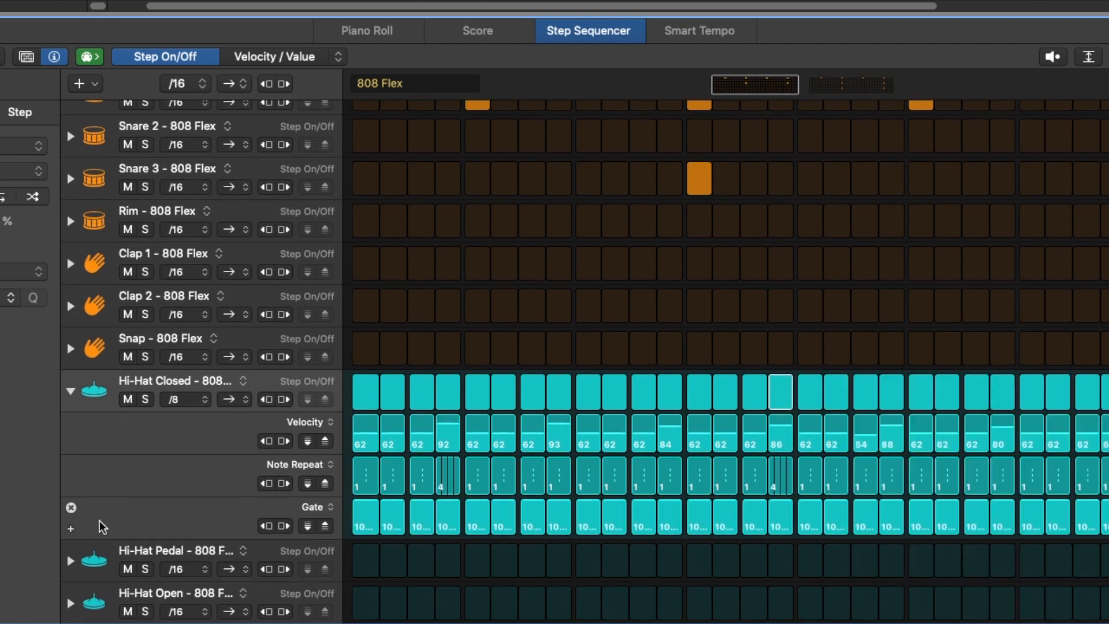
Add Tie, Note and Octave subrows below the Gate subrow of the Hi-Hat Closed row.
{"action": "left_click", "coordinate": [70, 529]}
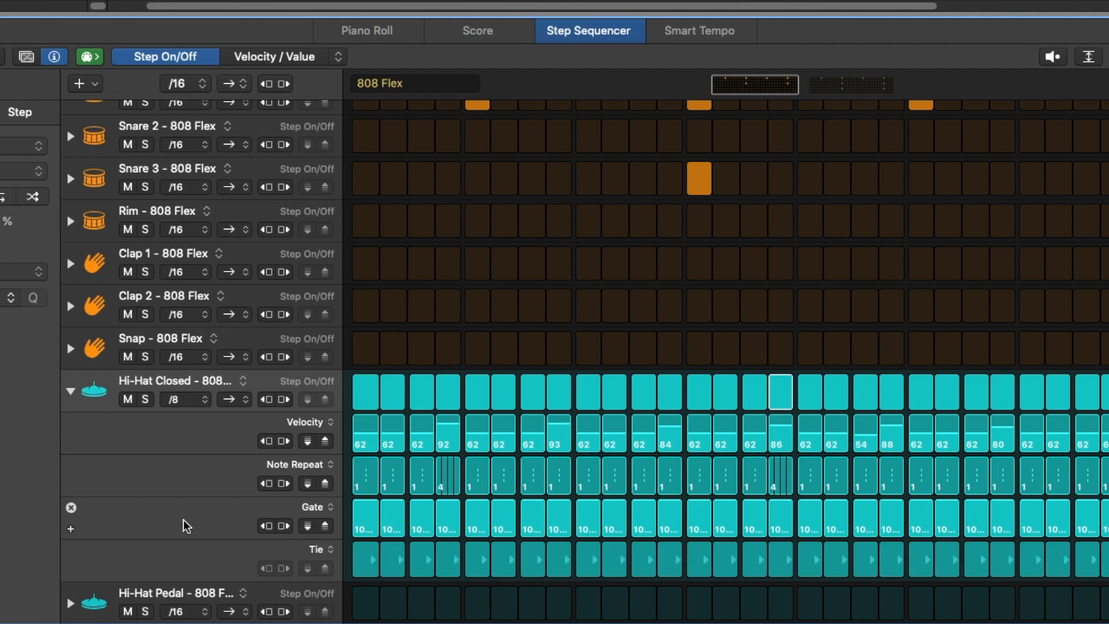
{"action": "left_click", "coordinate": [71, 572]}
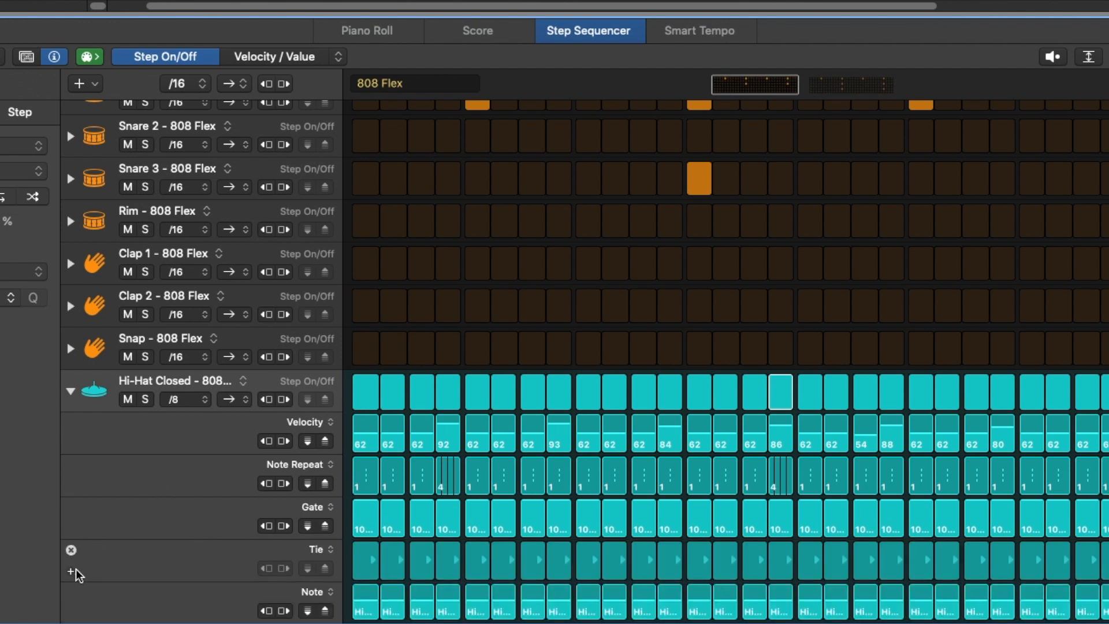
{"action": "scroll", "coordinate": [88, 583], "scroll_direction": "down", "scroll_amount": 3}
{"action": "left_click", "coordinate": [70, 550]}
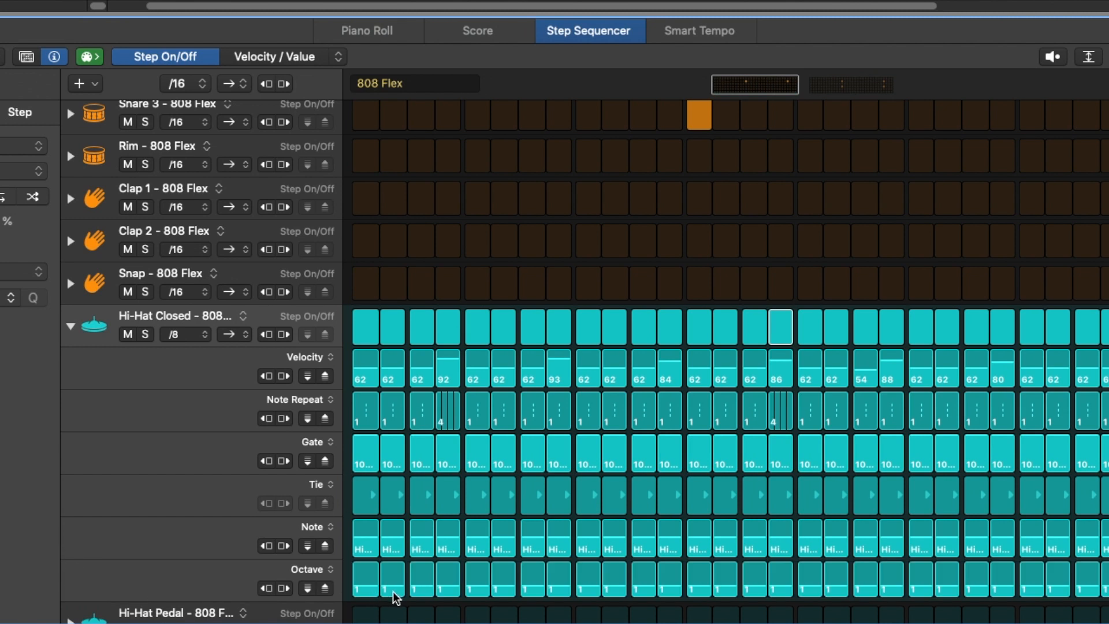
Review the parameter choices for the Note and Tie subrows of Hi-Hat Closed and remove the Tie subrow.
{"action": "left_click", "coordinate": [320, 528]}
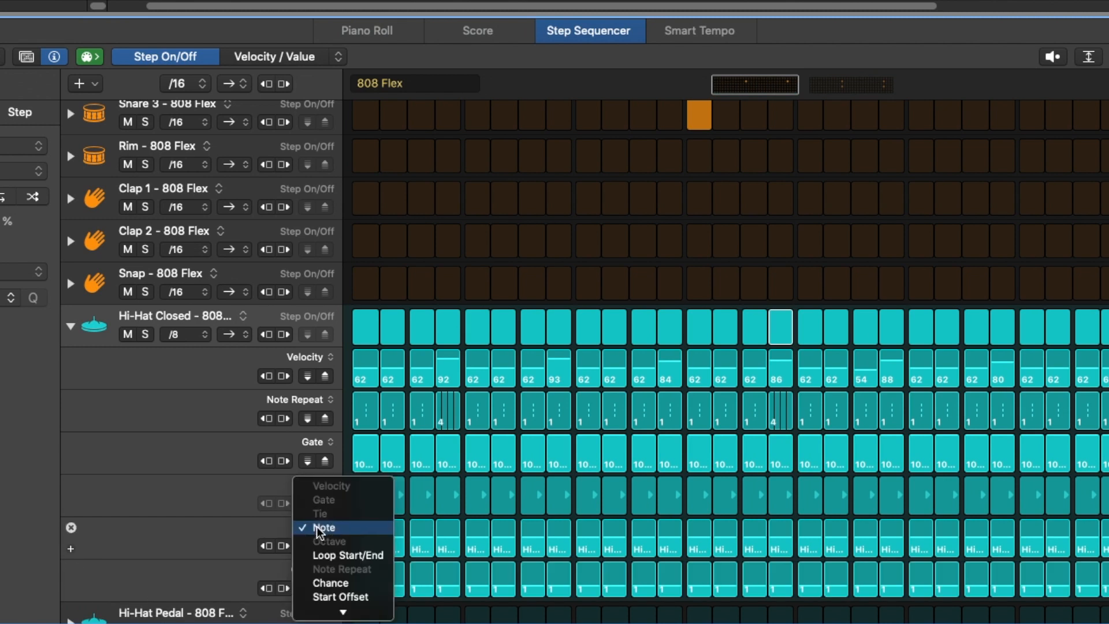
{"action": "left_click", "coordinate": [317, 528]}
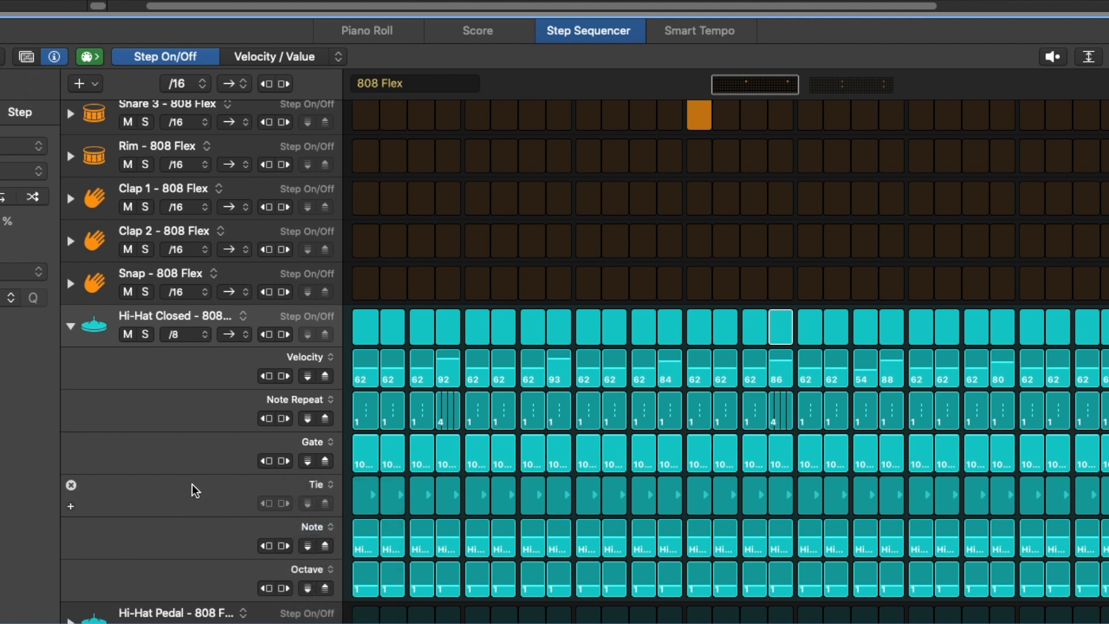
{"action": "left_click", "coordinate": [330, 485]}
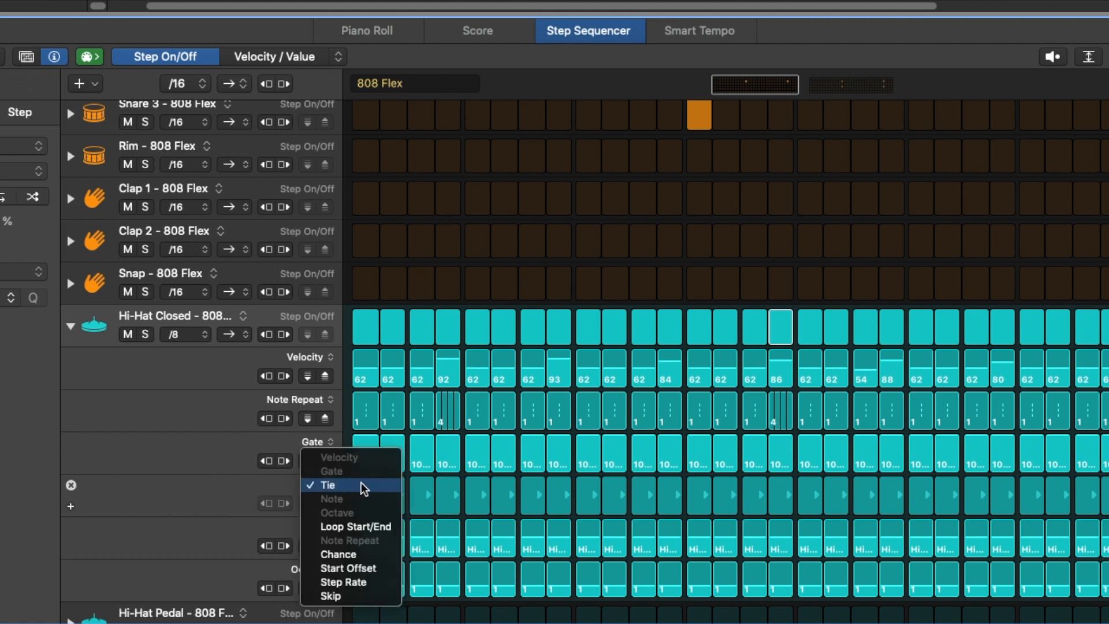
{"action": "left_click", "coordinate": [155, 513]}
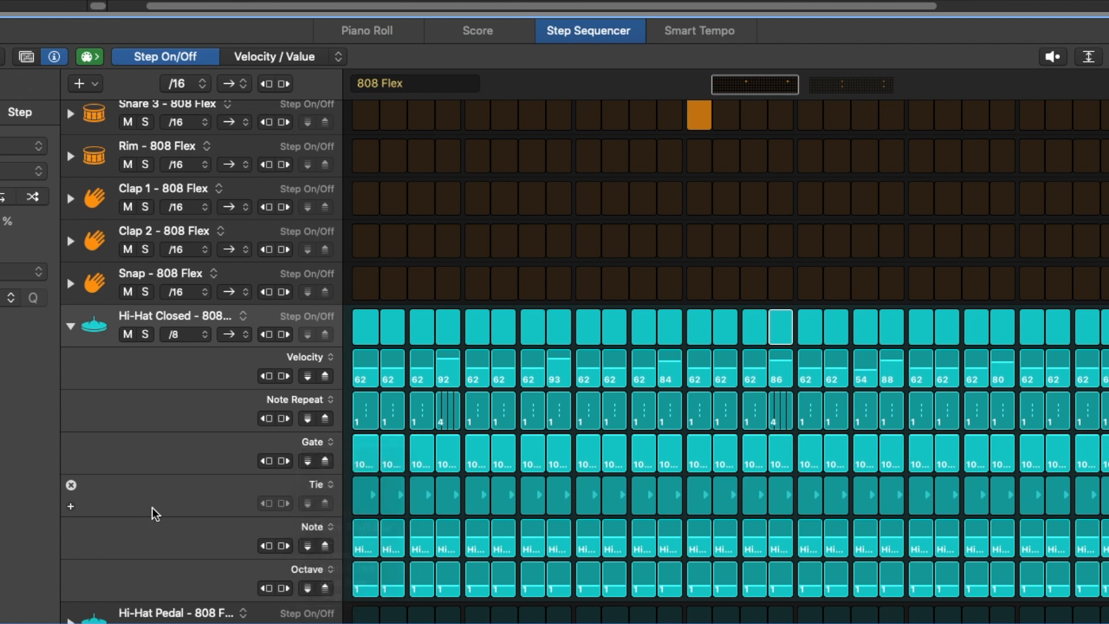
{"action": "left_click", "coordinate": [70, 485]}
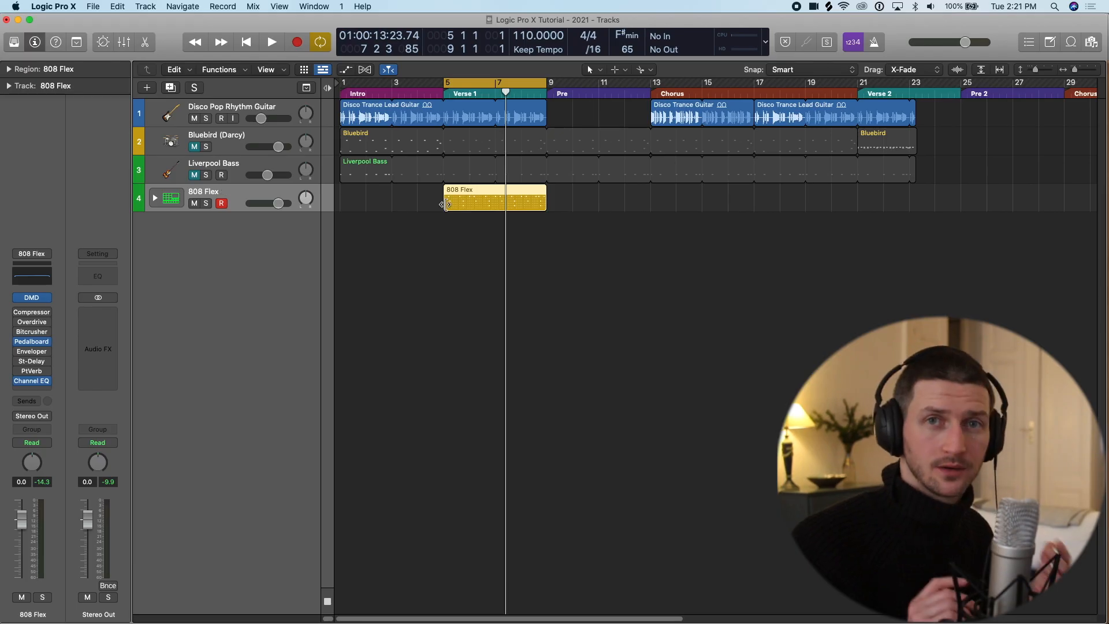
Move the playhead to the start of bar 5 and convert the 808 Flex pattern region to a MIDI region.
{"action": "left_click_drag", "start_coordinate": [506, 92], "coordinate": [447, 93]}
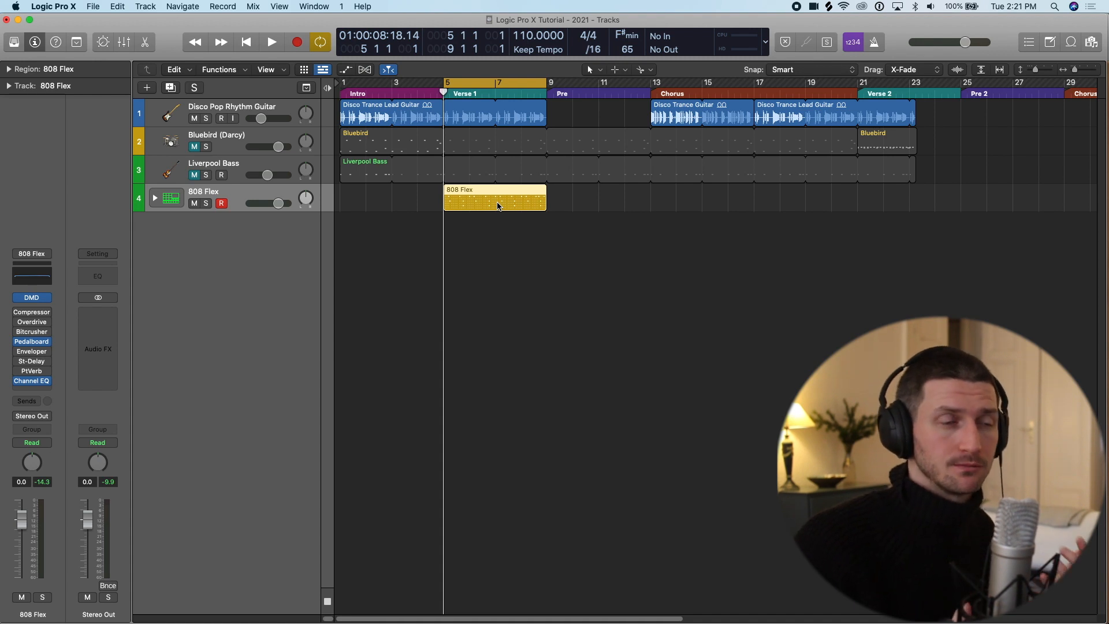
{"action": "right_click", "coordinate": [465, 200]}
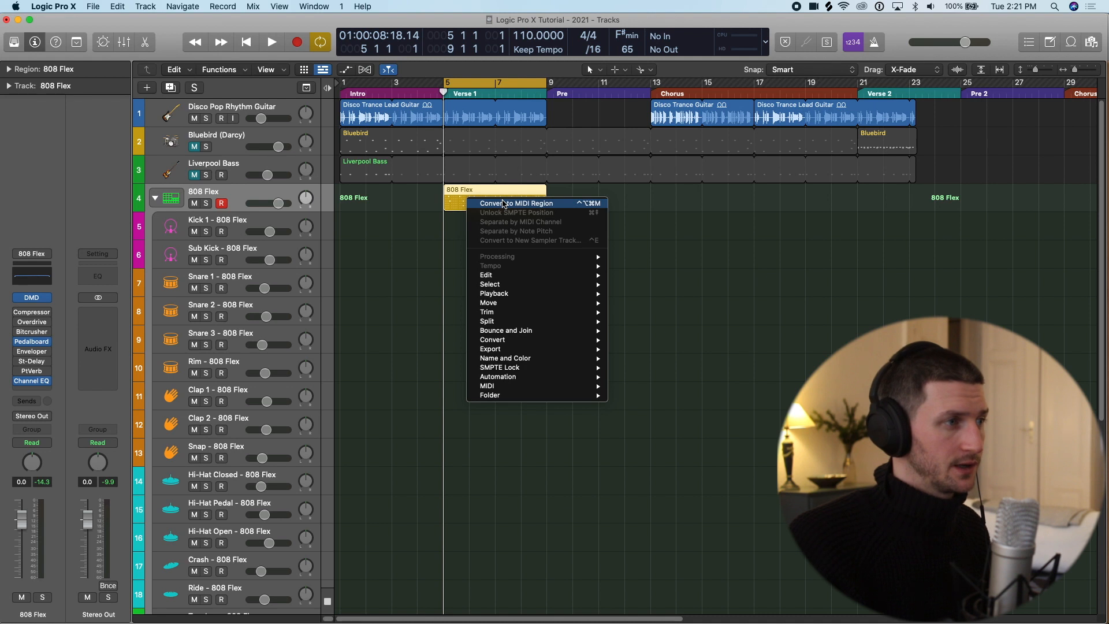
{"action": "left_click", "coordinate": [501, 204]}
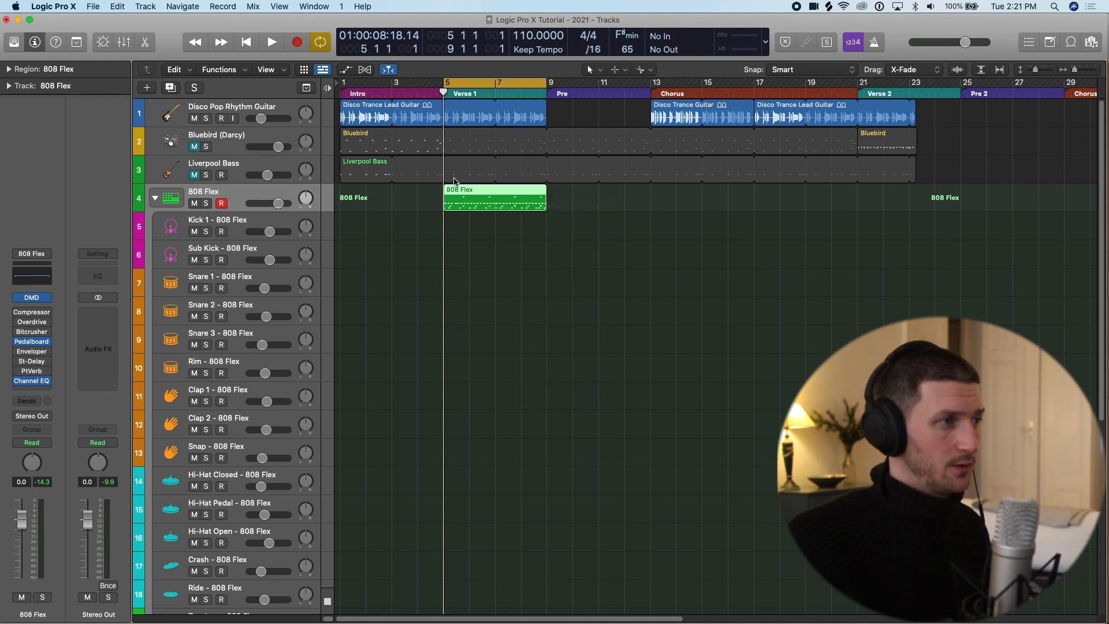
Separate the 808 Flex MIDI region by note pitch across the drum subtracks.
{"action": "right_click", "coordinate": [491, 209]}
{"action": "mouse_move", "coordinate": [566, 391]}
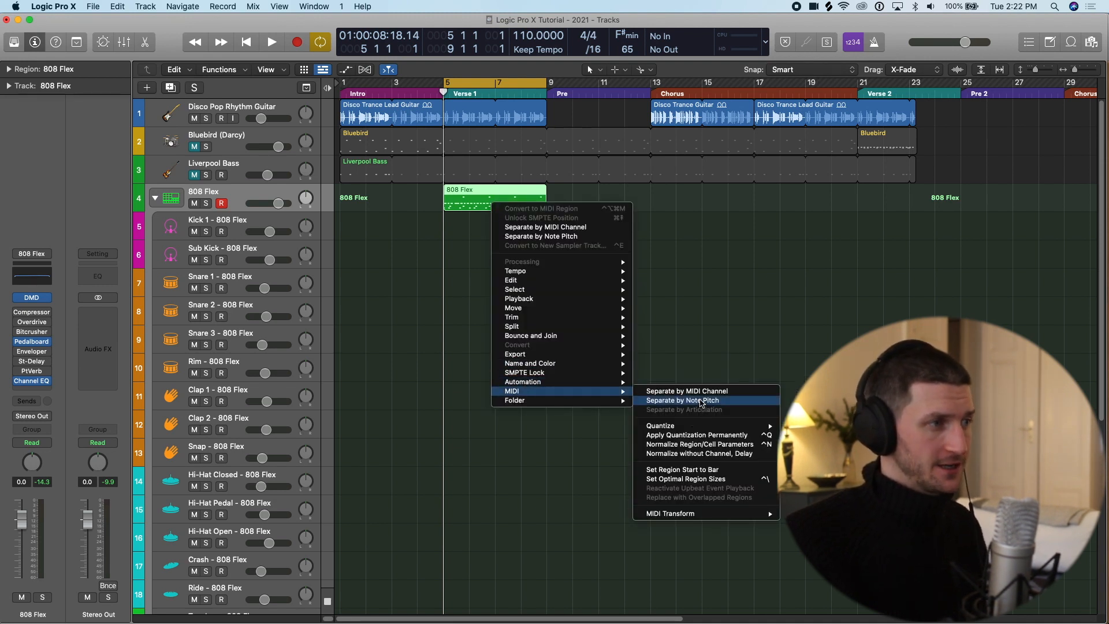
{"action": "left_click", "coordinate": [687, 401]}
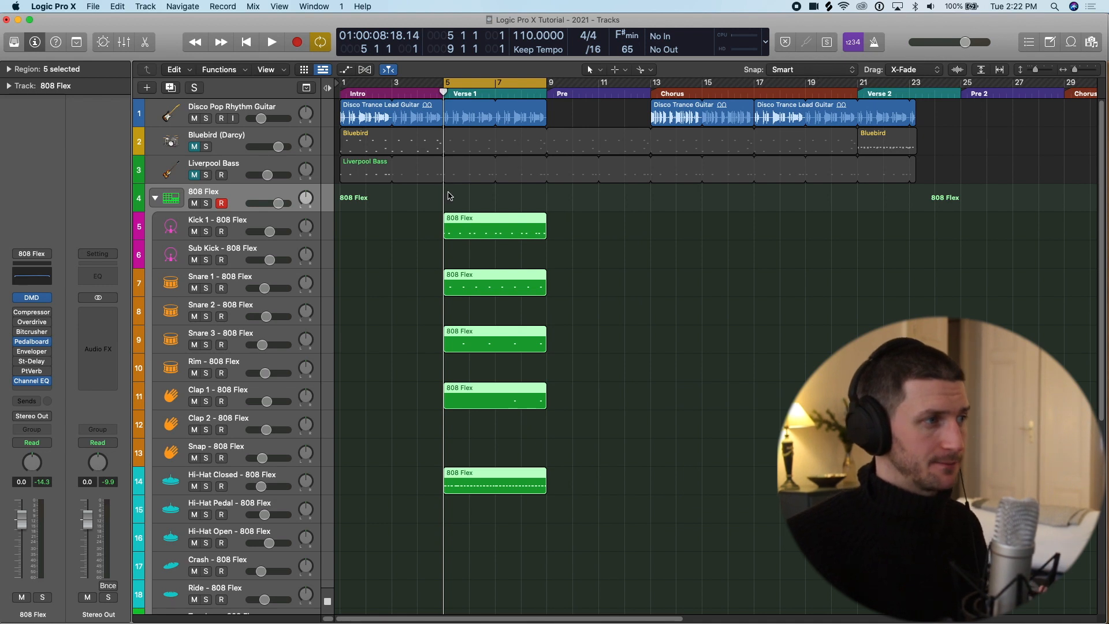
Inspect the Kick 1 region's notes in the Piano Roll, audition two of them, and collapse the 808 Flex stack.
{"action": "left_click", "coordinate": [264, 225]}
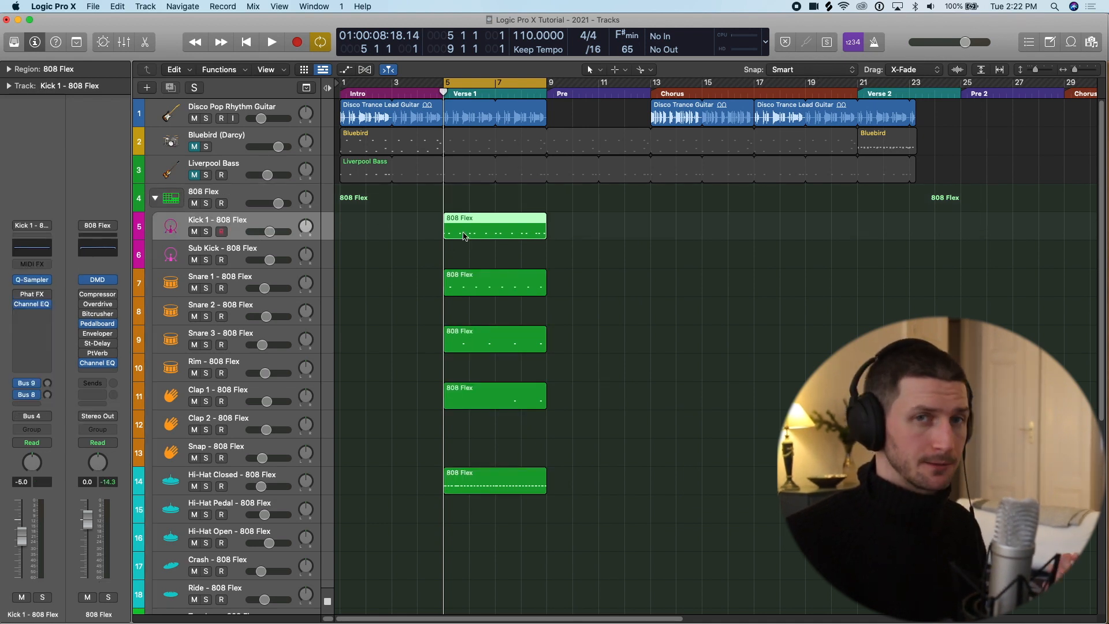
{"action": "double_click", "coordinate": [511, 233]}
{"action": "left_click", "coordinate": [568, 436]}
{"action": "left_click", "coordinate": [674, 437]}
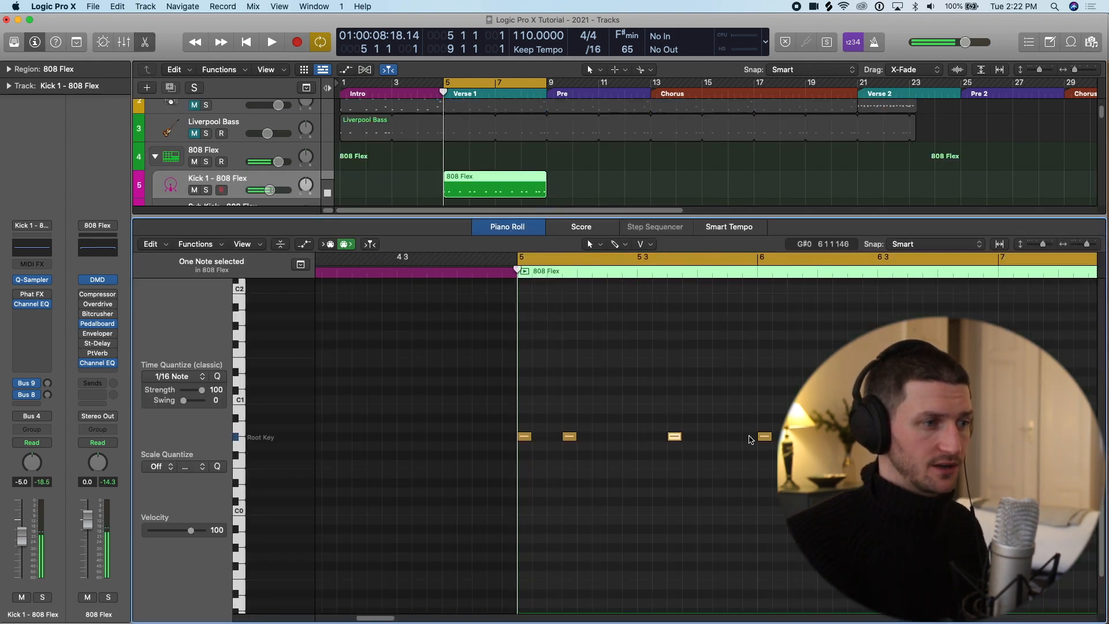
{"action": "key", "text": "super+Left"}
{"action": "key", "text": "super+Left"}
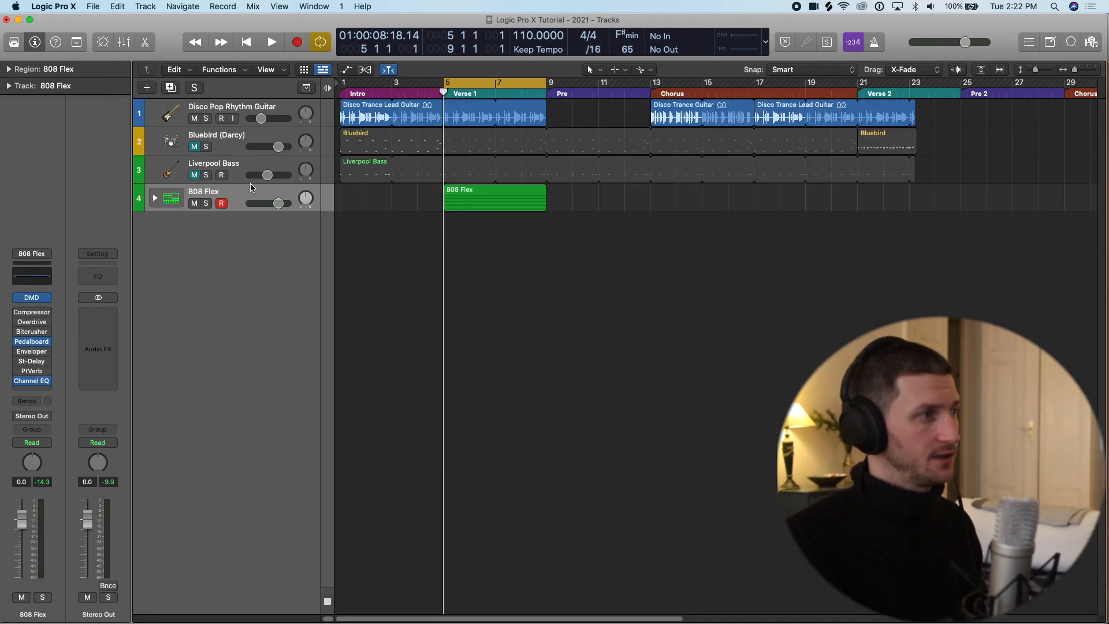
Move the 808 Flex track directly below the Disco Pop Rhythm Guitar track and solo both tracks.
{"action": "left_click_drag", "start_coordinate": [251, 187], "coordinate": [257, 128]}
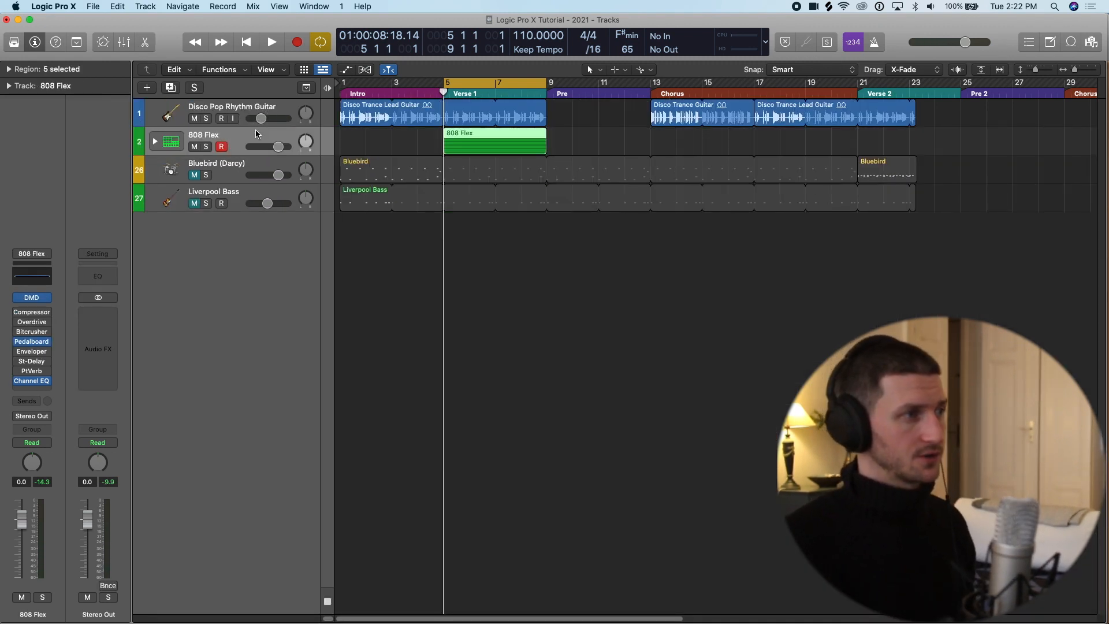
{"action": "left_click", "coordinate": [205, 147]}
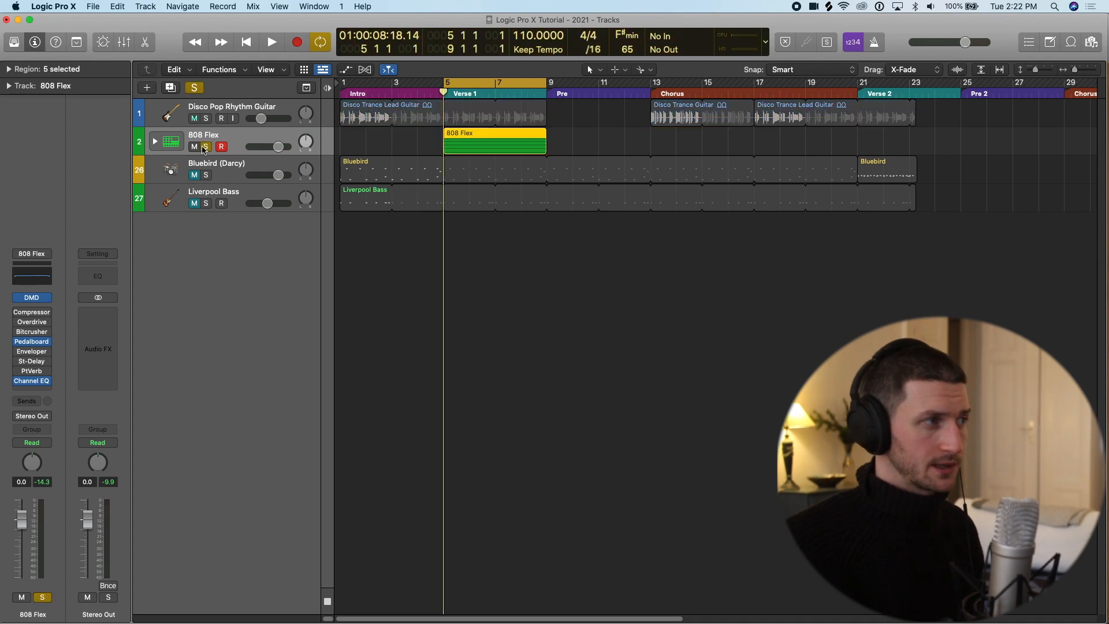
{"action": "left_click", "coordinate": [206, 119]}
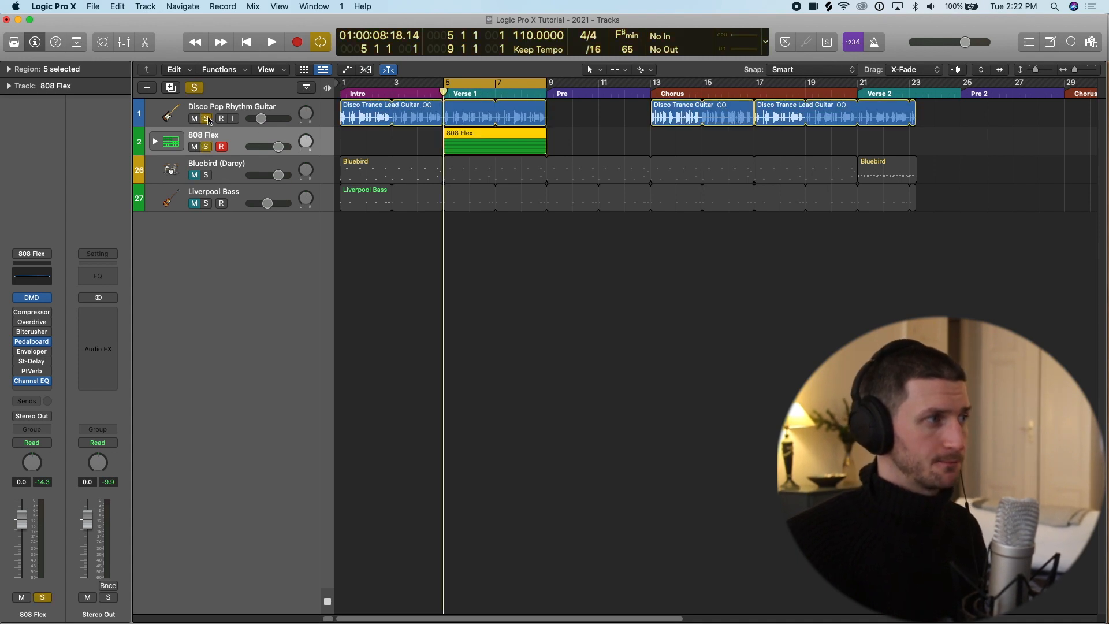
Rename the Disco Pop Rhythm Guitar track as Guitar and the 808 Flex track as Drums.
{"action": "double_click", "coordinate": [242, 106]}
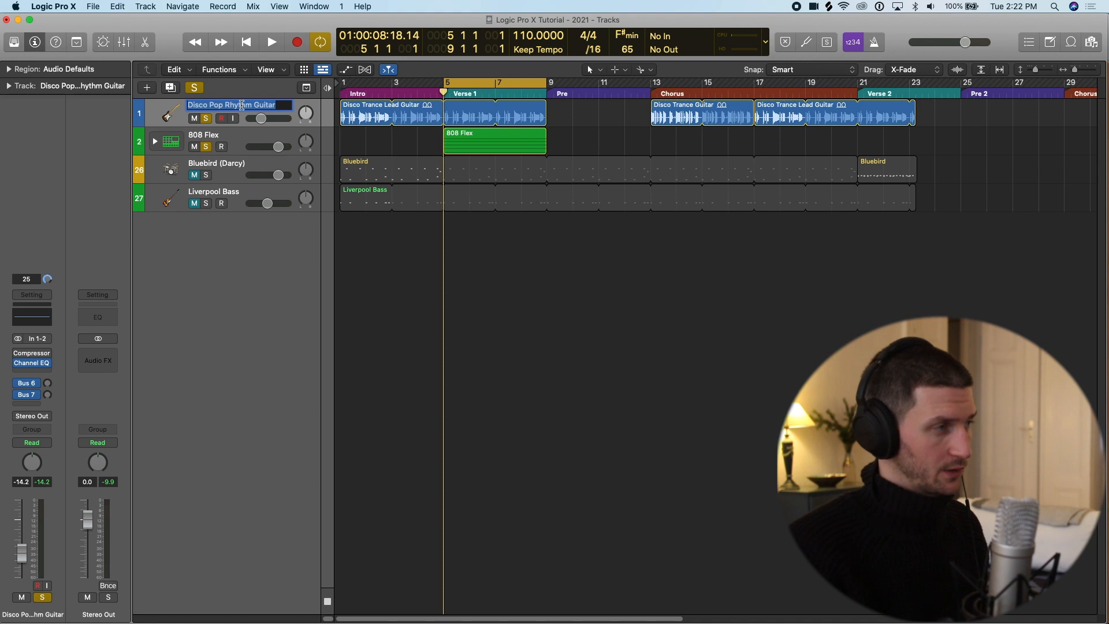
{"action": "type", "text": "Guitar"}
{"action": "key", "text": "Return"}
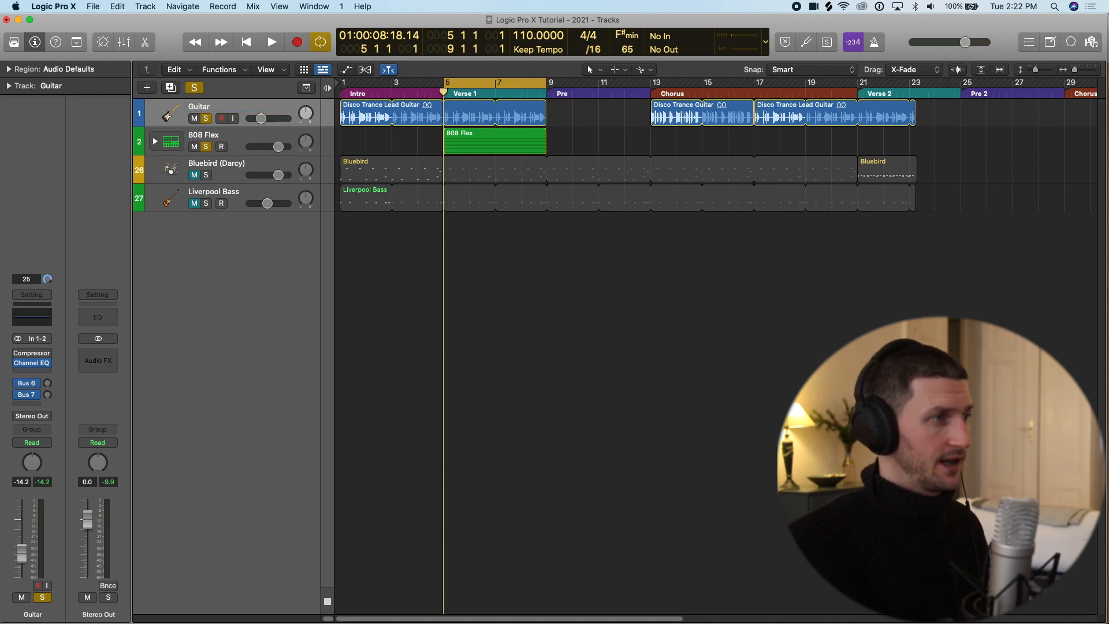
{"action": "key", "text": "Down"}
{"action": "double_click", "coordinate": [241, 135]}
{"action": "type", "text": "Drums"}
{"action": "key", "text": "Return"}
Delete the Bluebird and Liverpool Bass tracks together with their regions.
{"action": "key", "text": "Down"}
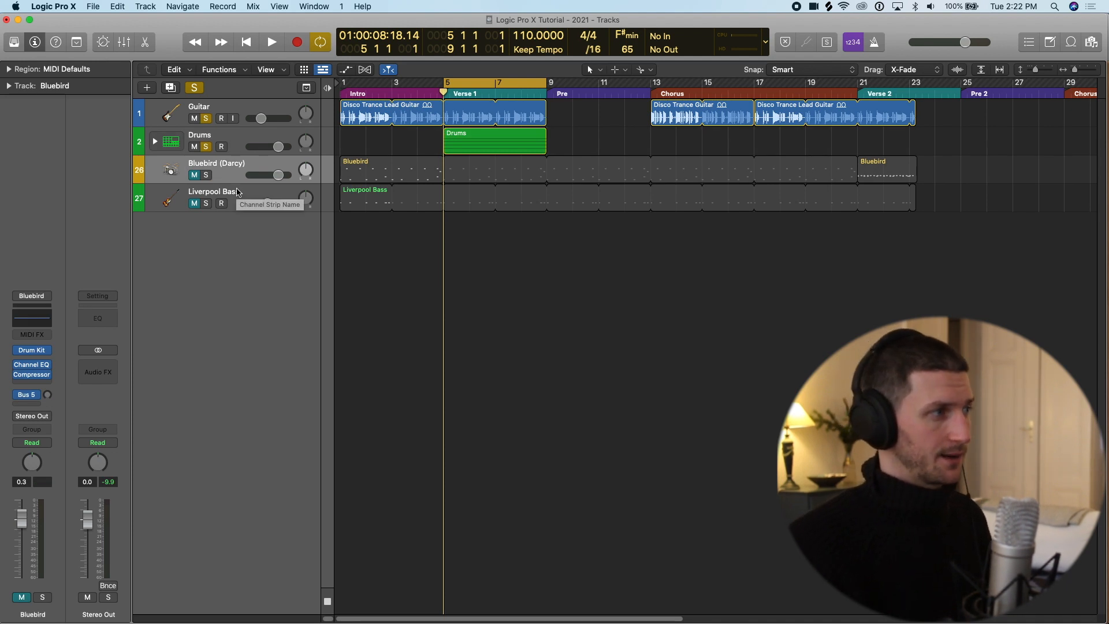
{"action": "key", "text": "super+BackSpace"}
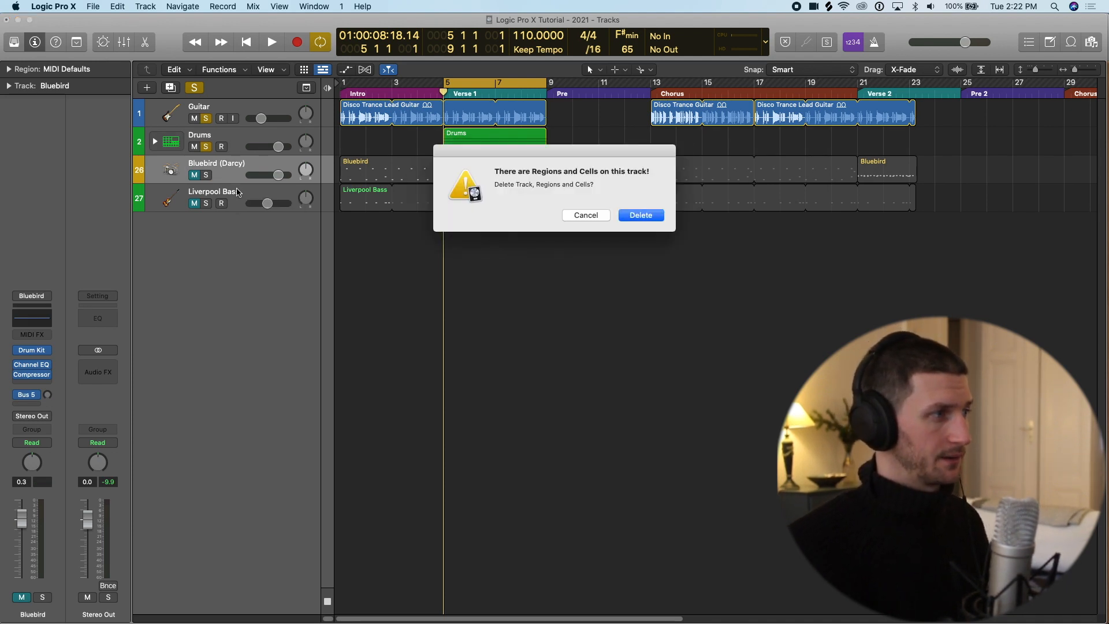
{"action": "key", "text": "Return"}
{"action": "key", "text": "super+BackSpace"}
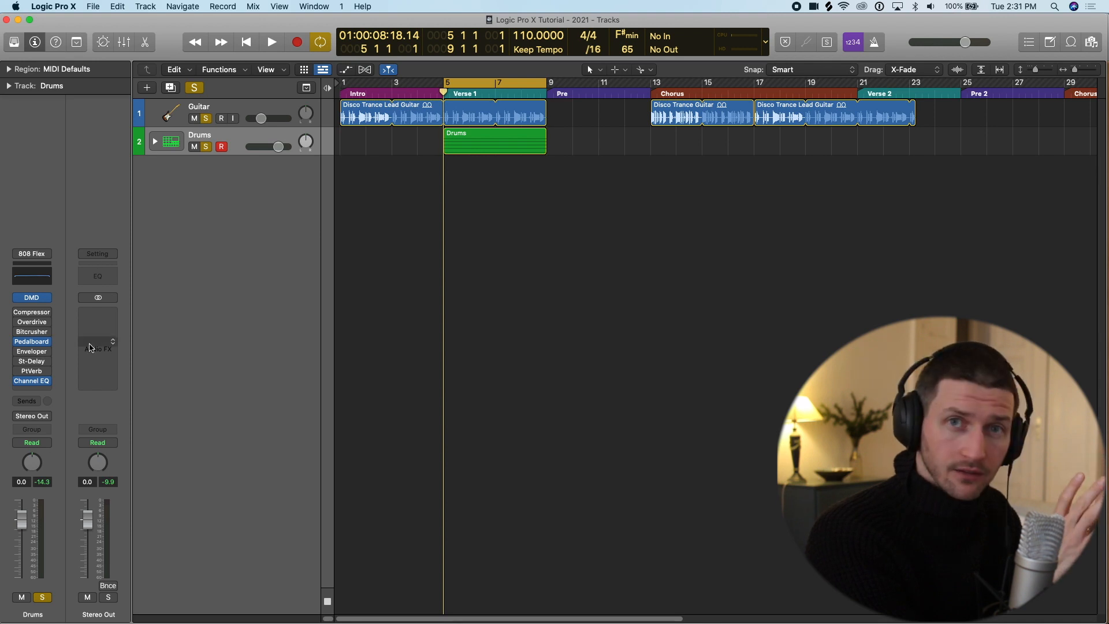
{"action": "left_click", "coordinate": [143, 7]}
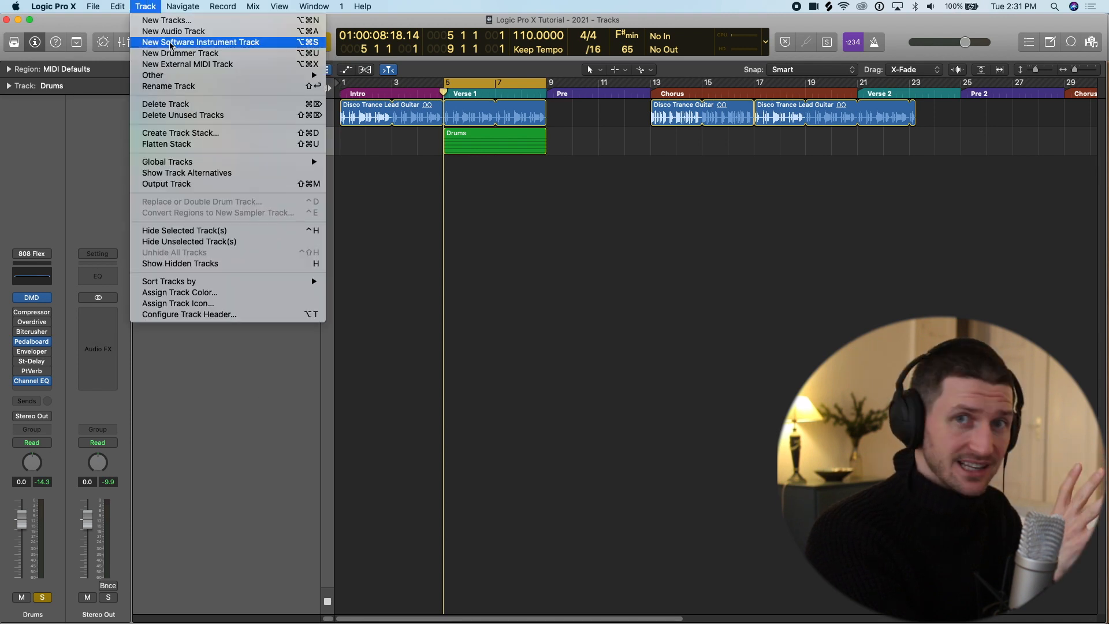
{"action": "left_click", "coordinate": [184, 44]}
{"action": "key", "text": "shift+Return"}
{"action": "type", "text": "Su"}
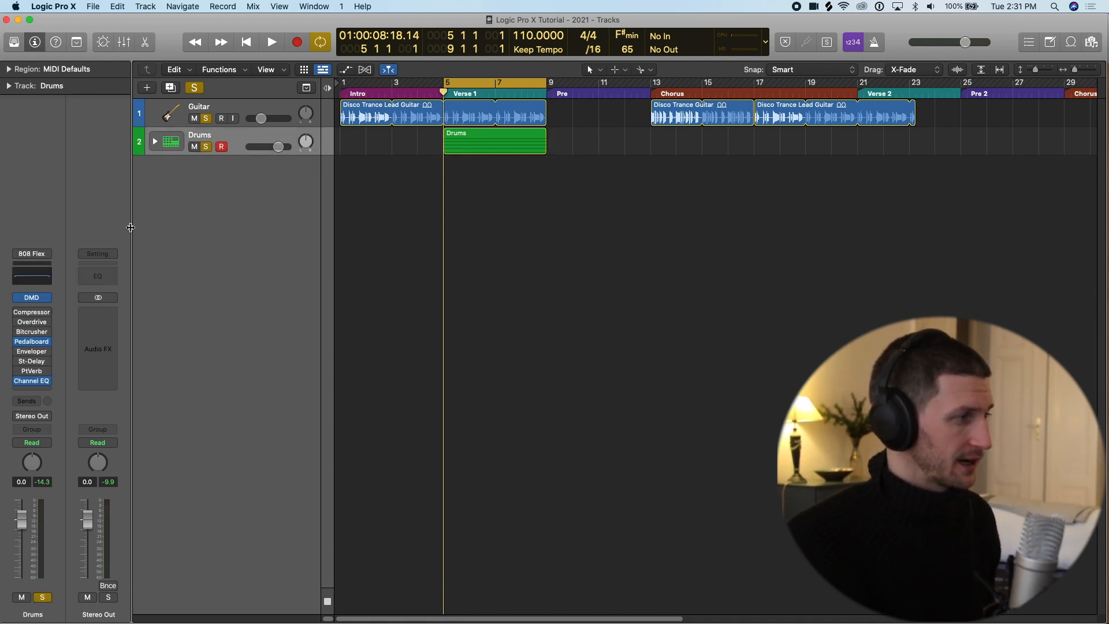
Create a new software instrument track named Synth and unsolo the Guitar and Drums tracks.
{"action": "left_click", "coordinate": [137, 4]}
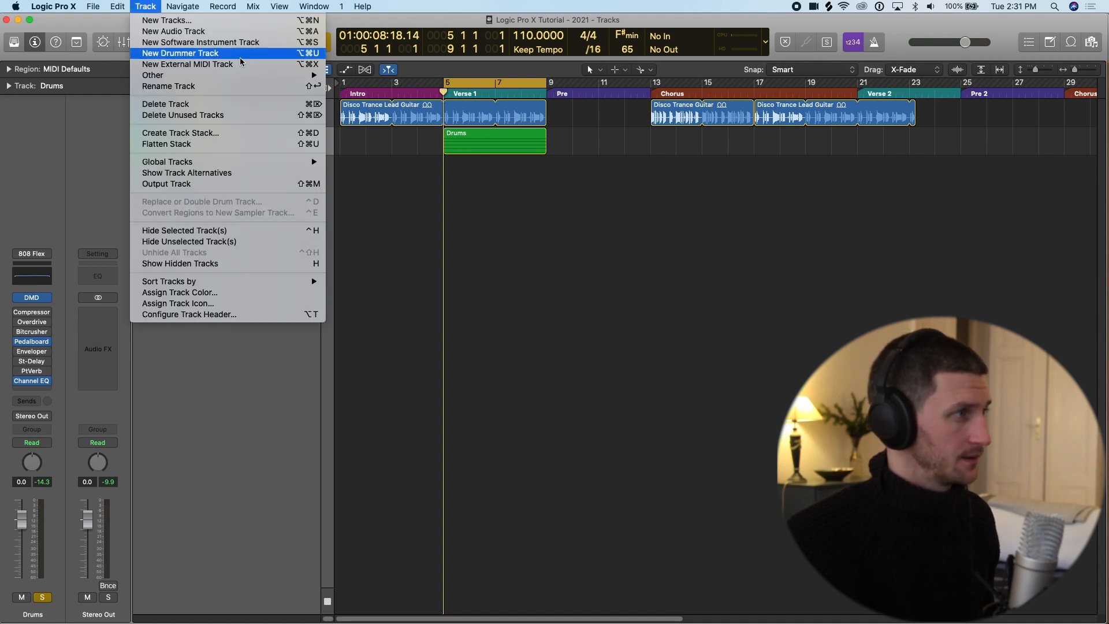
{"action": "left_click", "coordinate": [239, 42]}
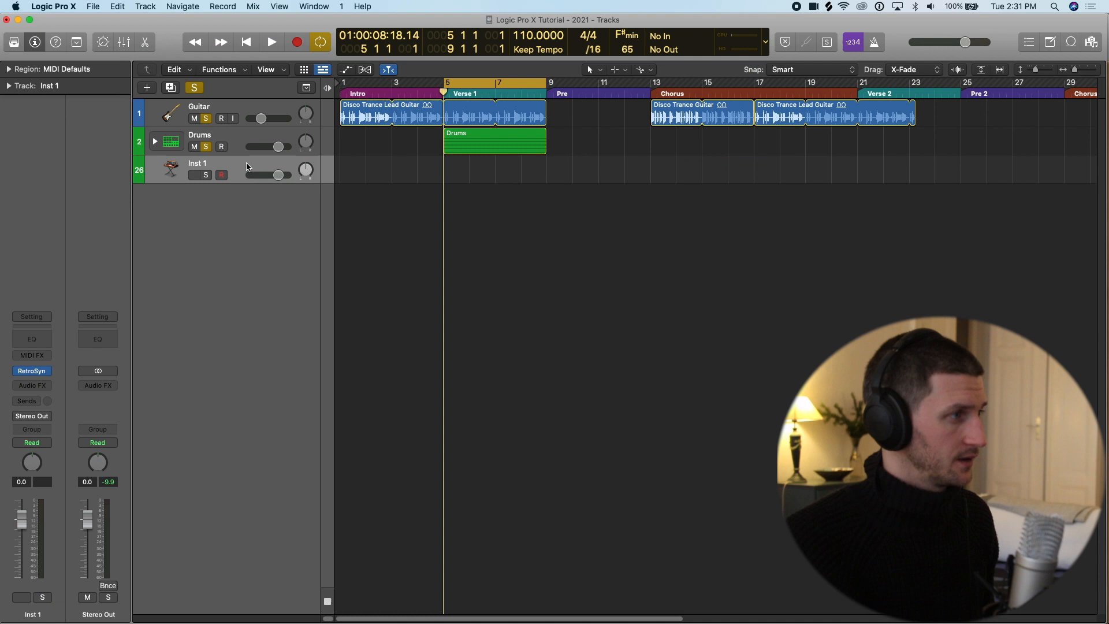
{"action": "double_click", "coordinate": [247, 164]}
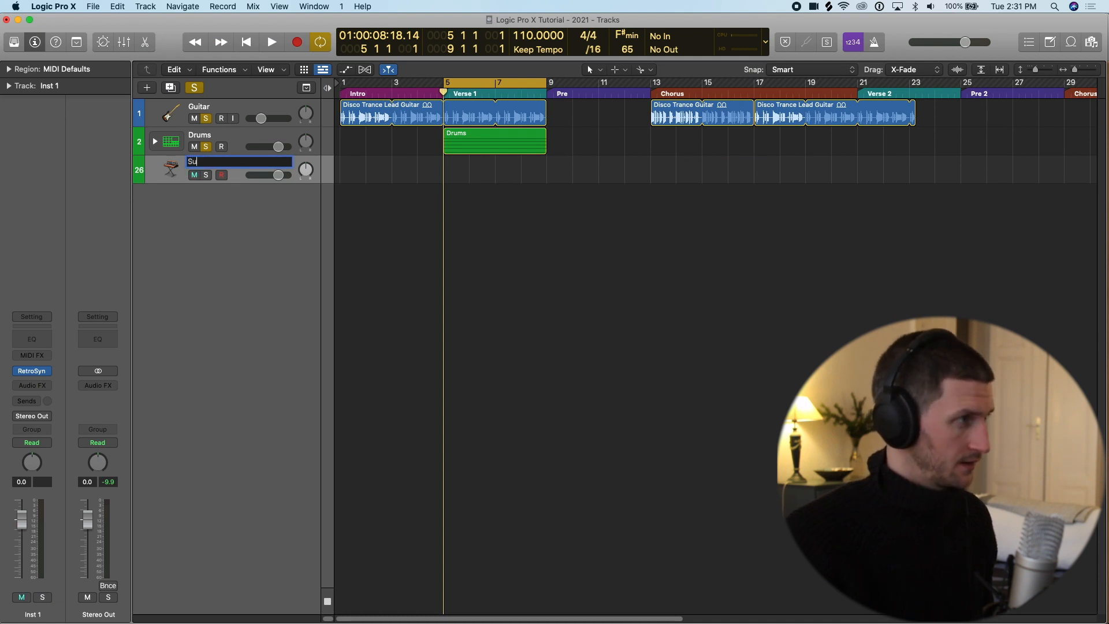
{"action": "type", "text": "Synth"}
{"action": "key", "text": "Return"}
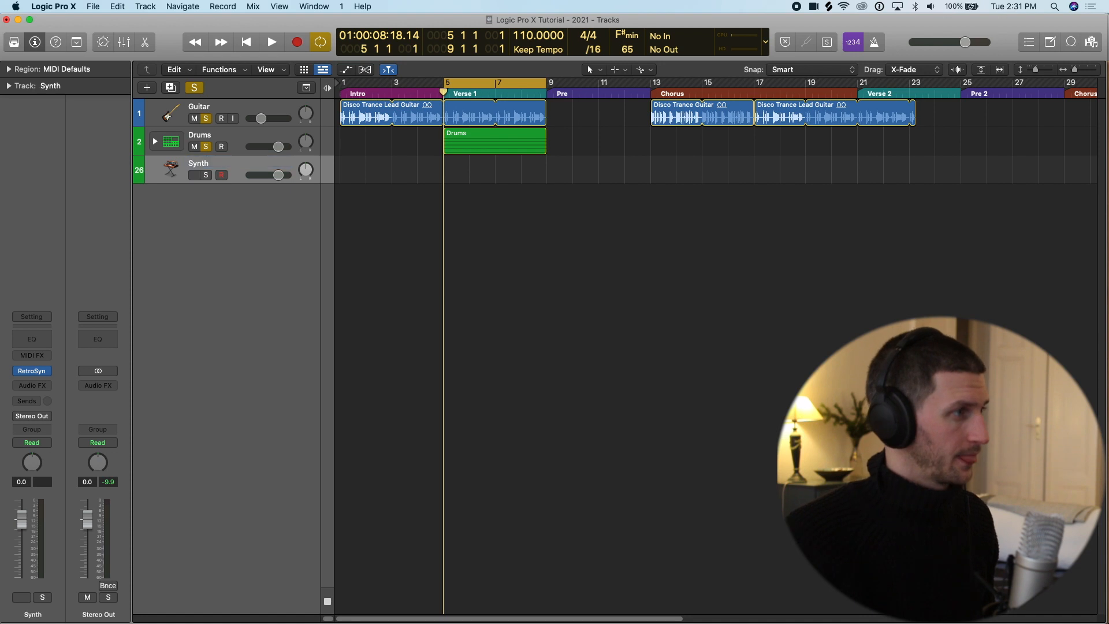
{"action": "left_click", "coordinate": [209, 118]}
{"action": "left_click", "coordinate": [206, 145]}
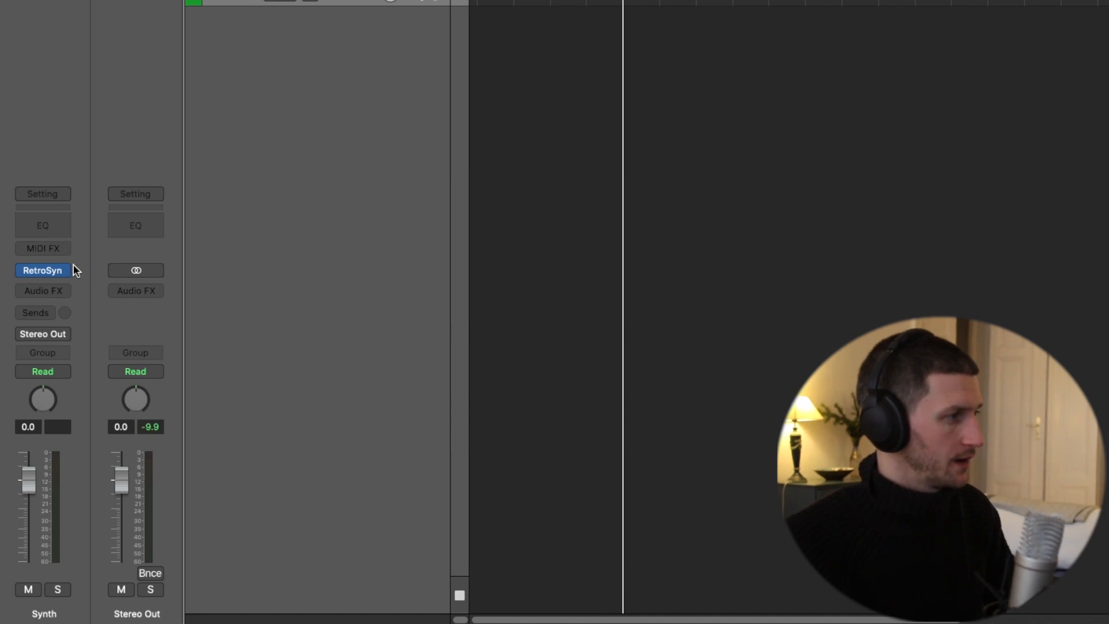
Examine the list of instrument plug-ins available for the Synth track's instrument slot.
{"action": "left_click", "coordinate": [67, 272]}
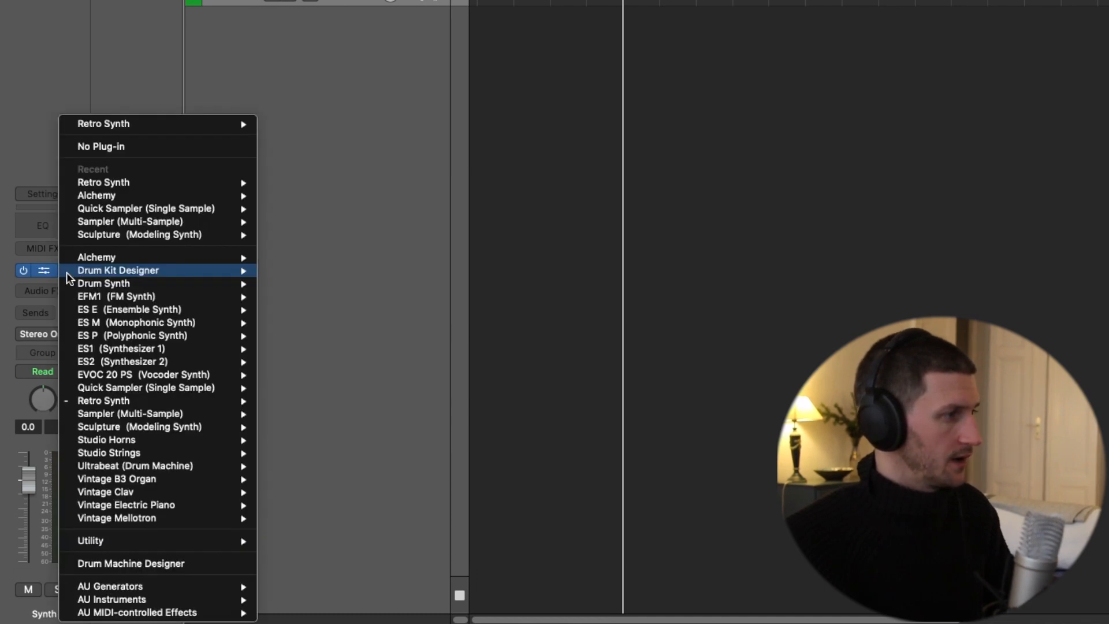
{"action": "mouse_move", "coordinate": [67, 272]}
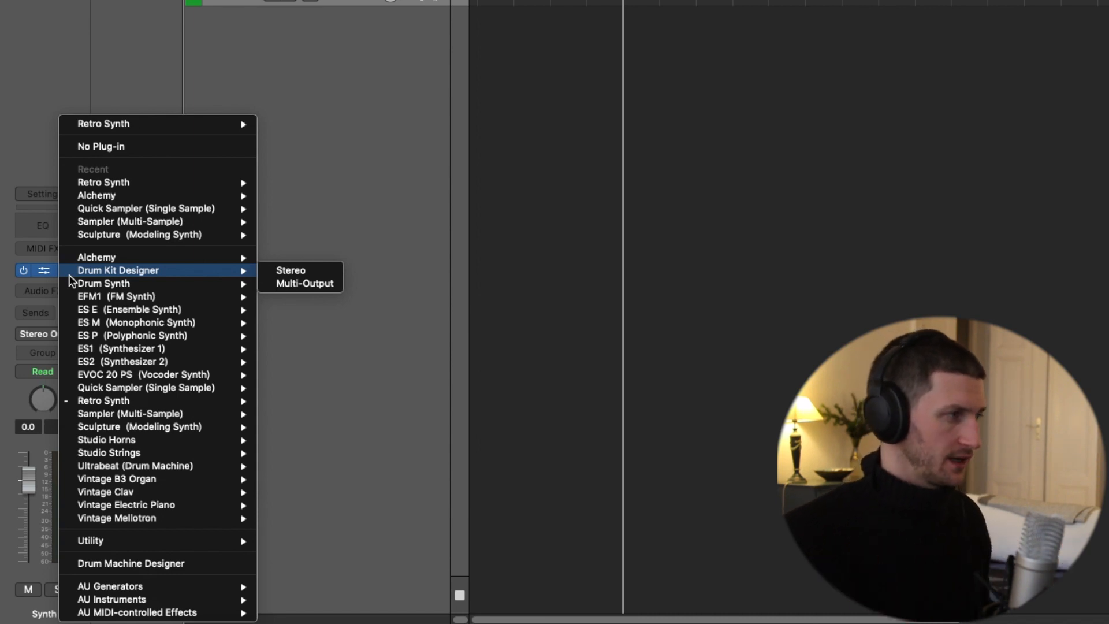
{"action": "left_click", "coordinate": [24, 162]}
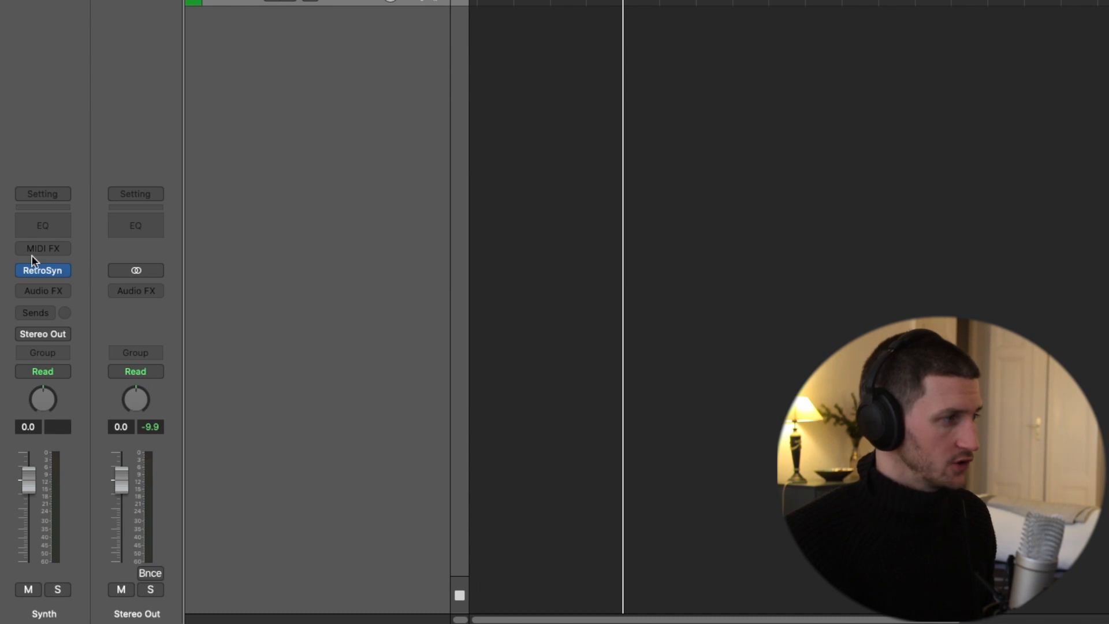
{"action": "left_click", "coordinate": [62, 291]}
{"action": "left_click", "coordinate": [84, 276]}
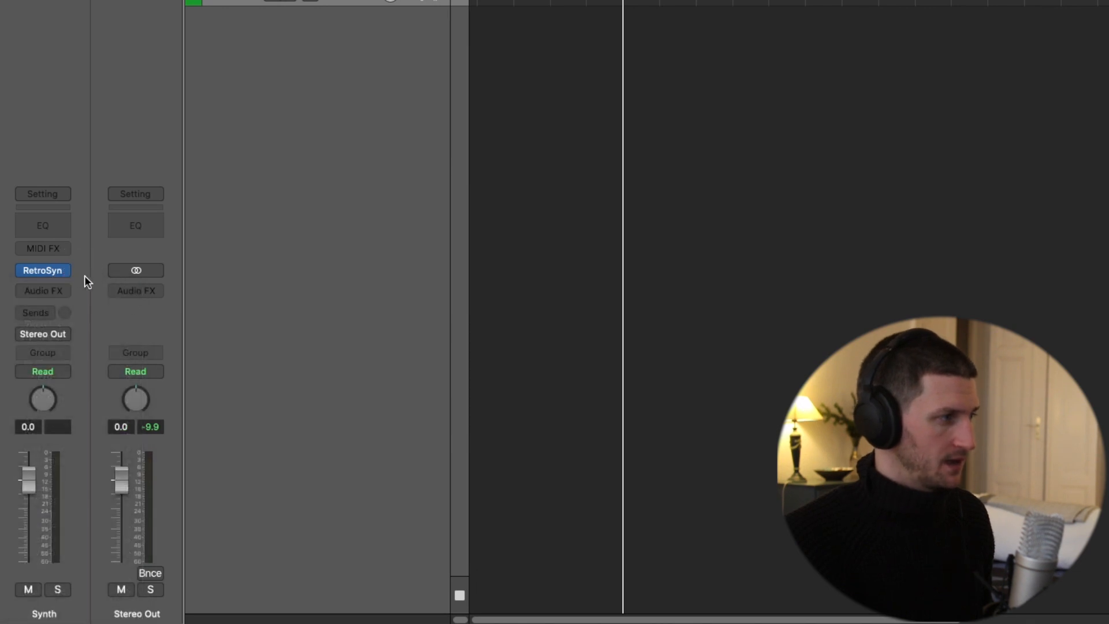
Examine the audio effect categories and the Apple and FabFilter Audio Units available for the Synth track's effect slot.
{"action": "left_click", "coordinate": [56, 292]}
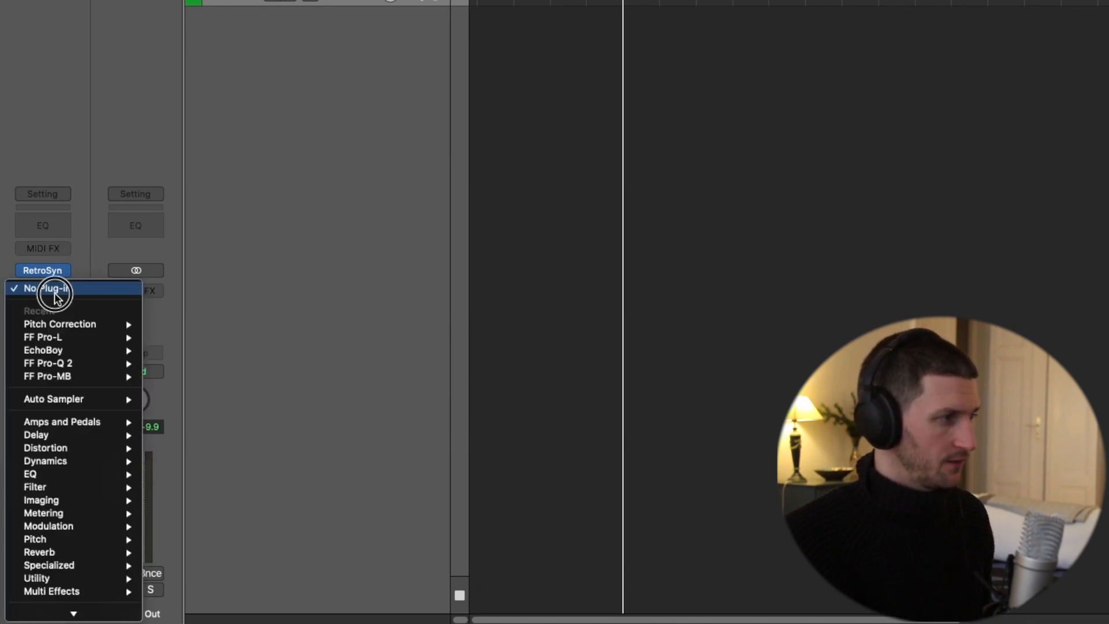
{"action": "mouse_move", "coordinate": [75, 340]}
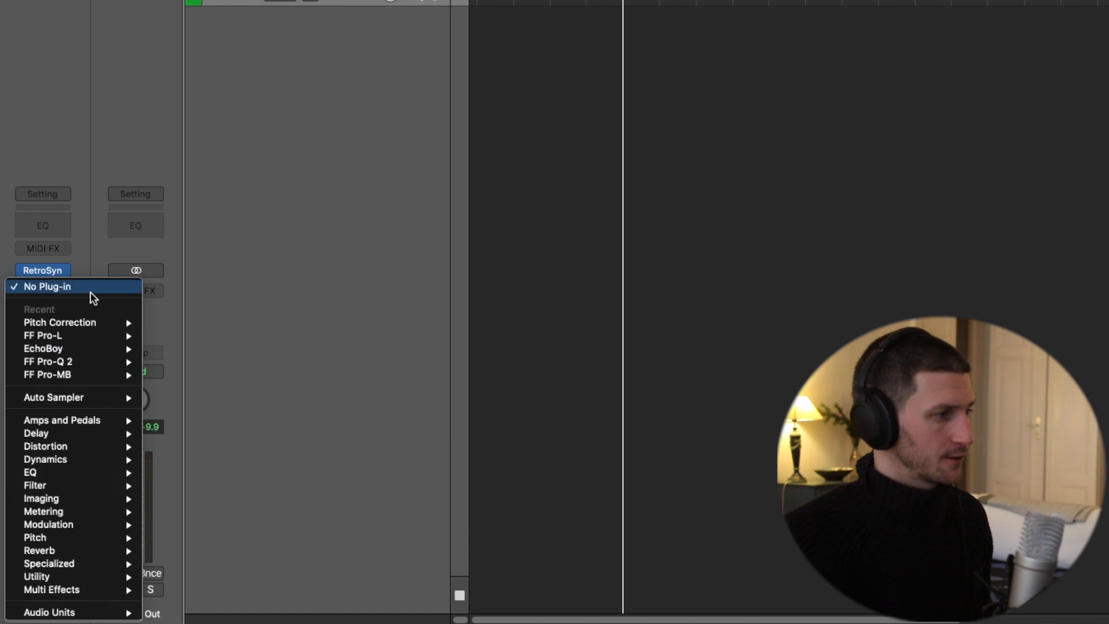
{"action": "mouse_move", "coordinate": [100, 425]}
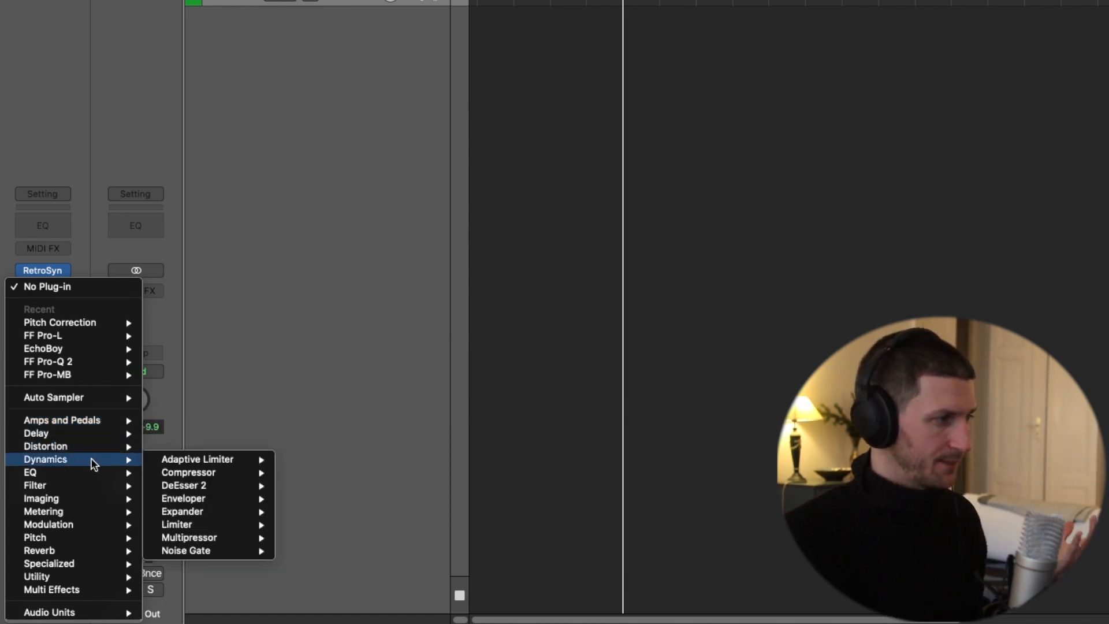
{"action": "mouse_move", "coordinate": [92, 476]}
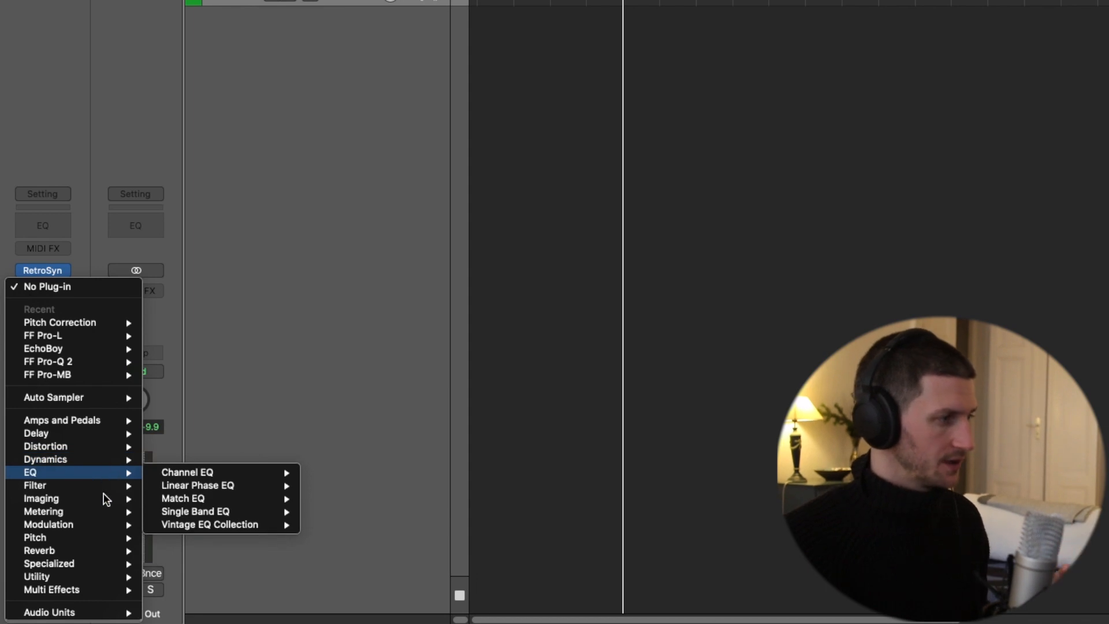
{"action": "mouse_move", "coordinate": [101, 538]}
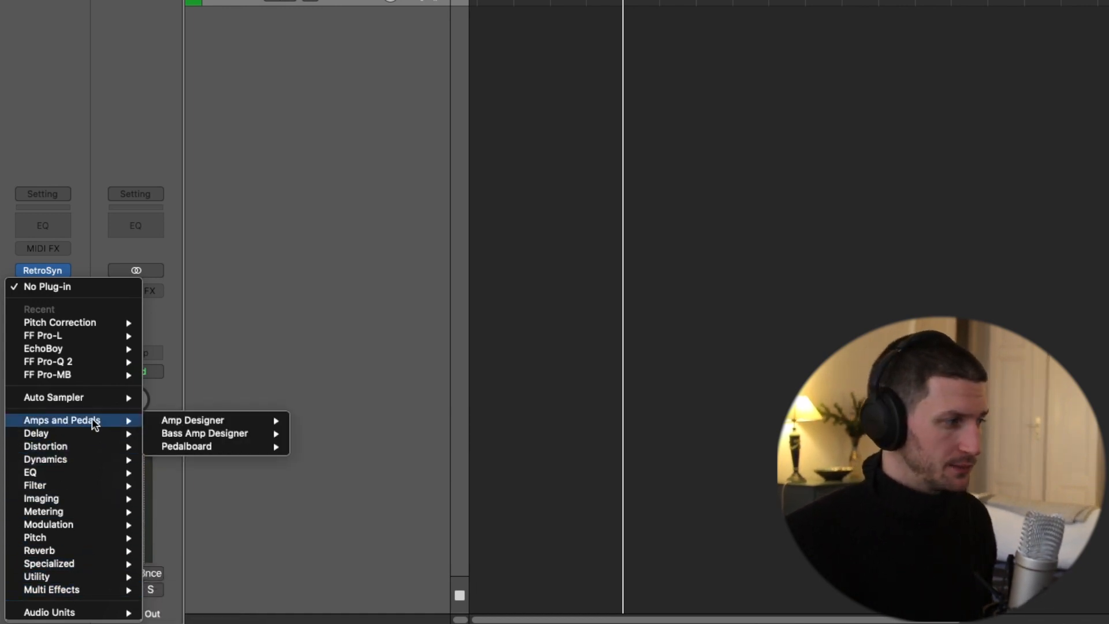
{"action": "mouse_move", "coordinate": [82, 615]}
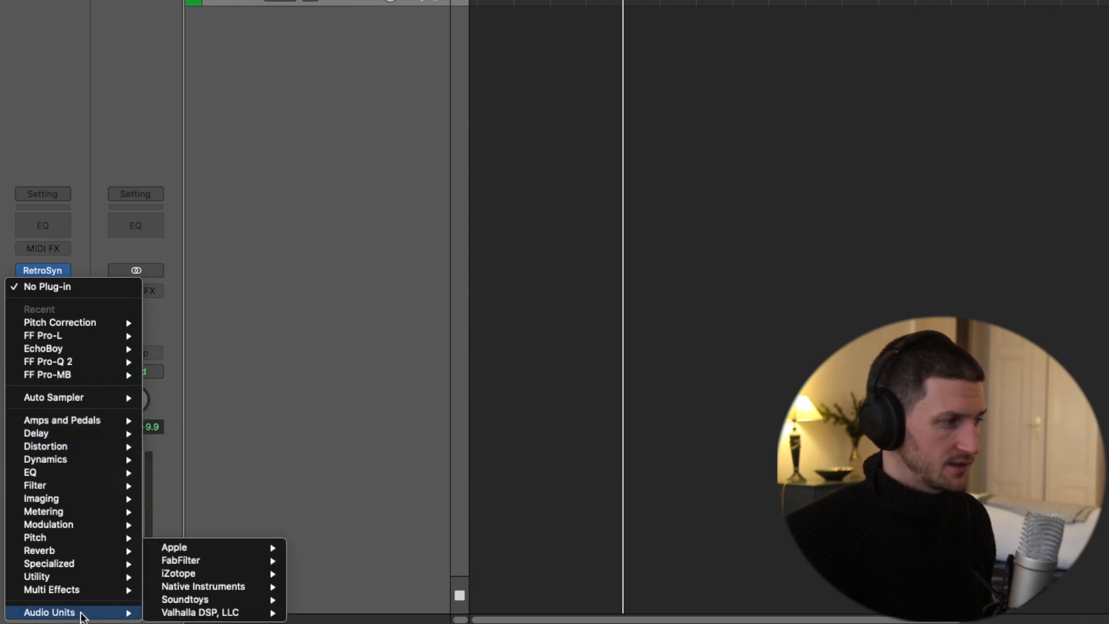
{"action": "mouse_move", "coordinate": [186, 560]}
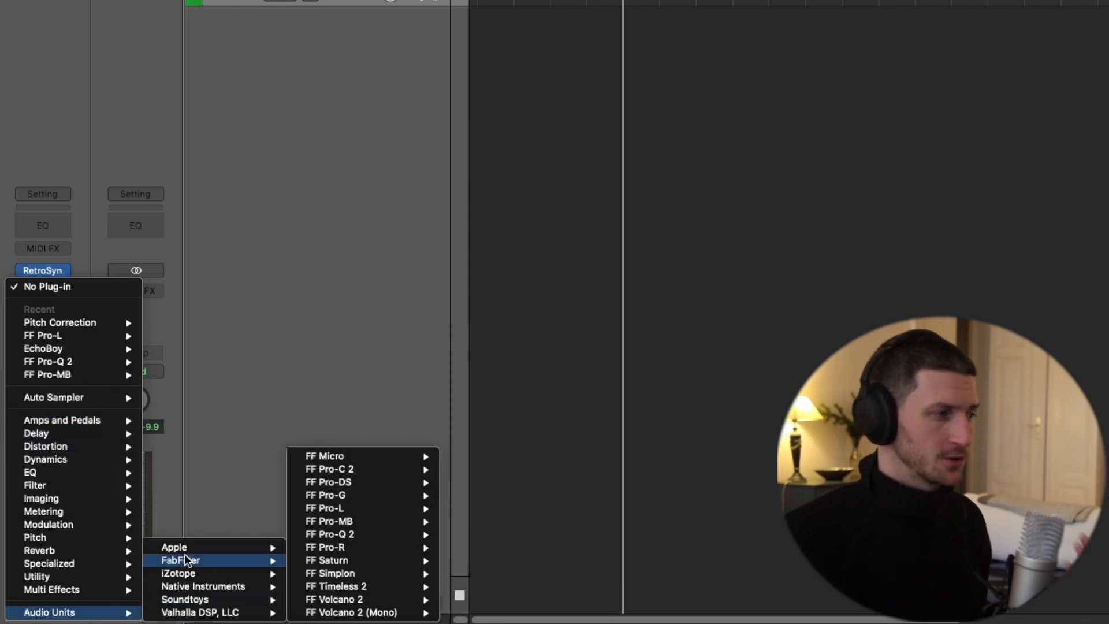
{"action": "mouse_move", "coordinate": [249, 553]}
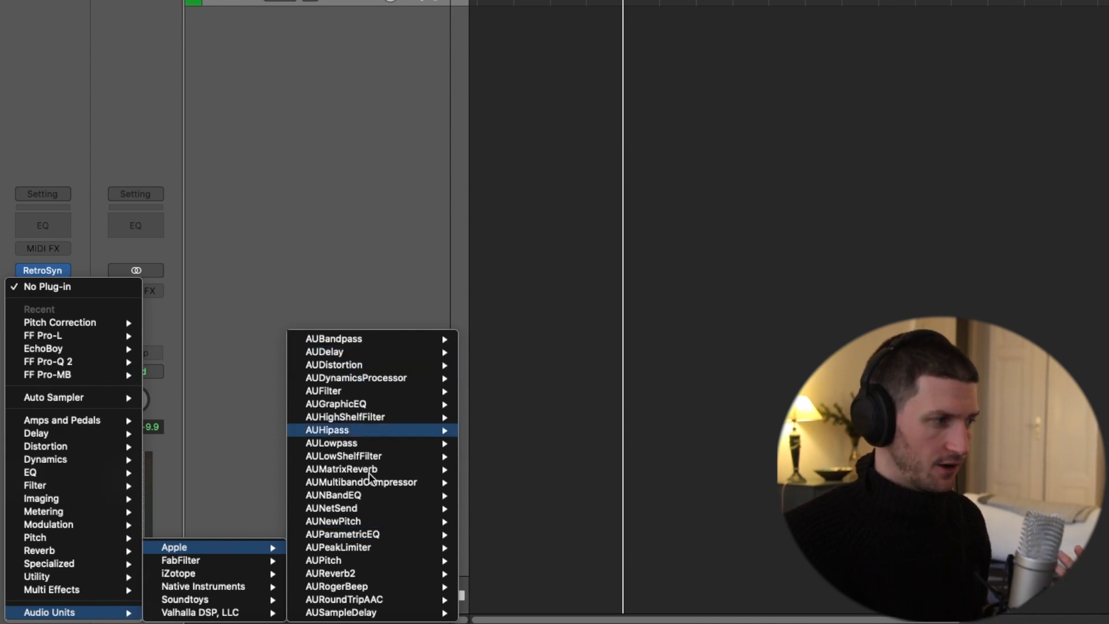
Try a stereo Channel EQ in the Synth track's audio effect slot and clear the slot again.
{"action": "mouse_move", "coordinate": [83, 498]}
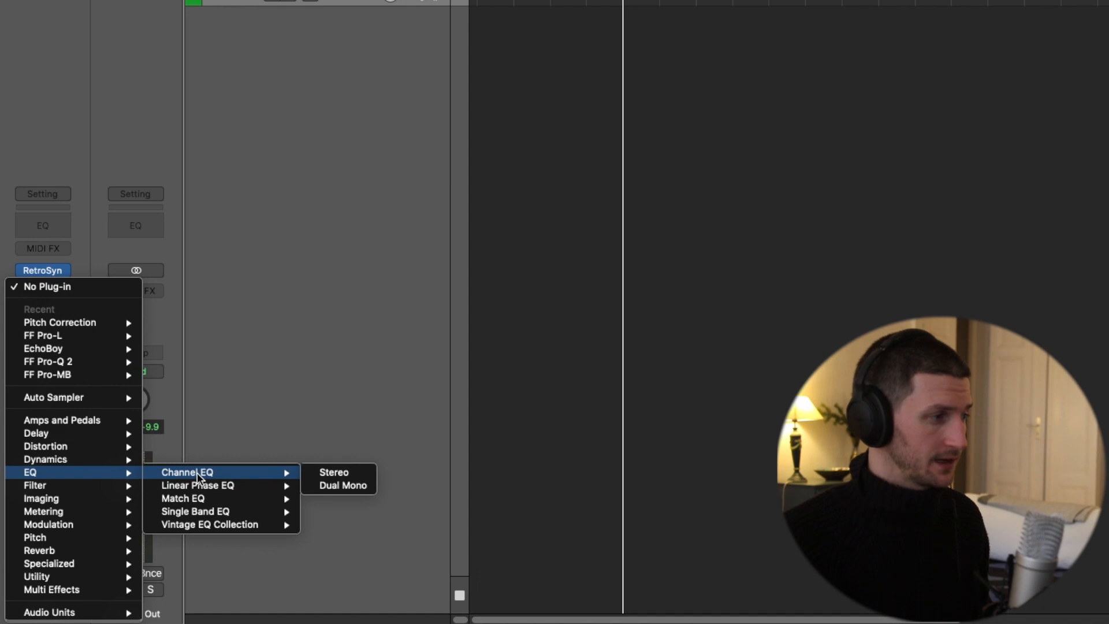
{"action": "left_click", "coordinate": [329, 471]}
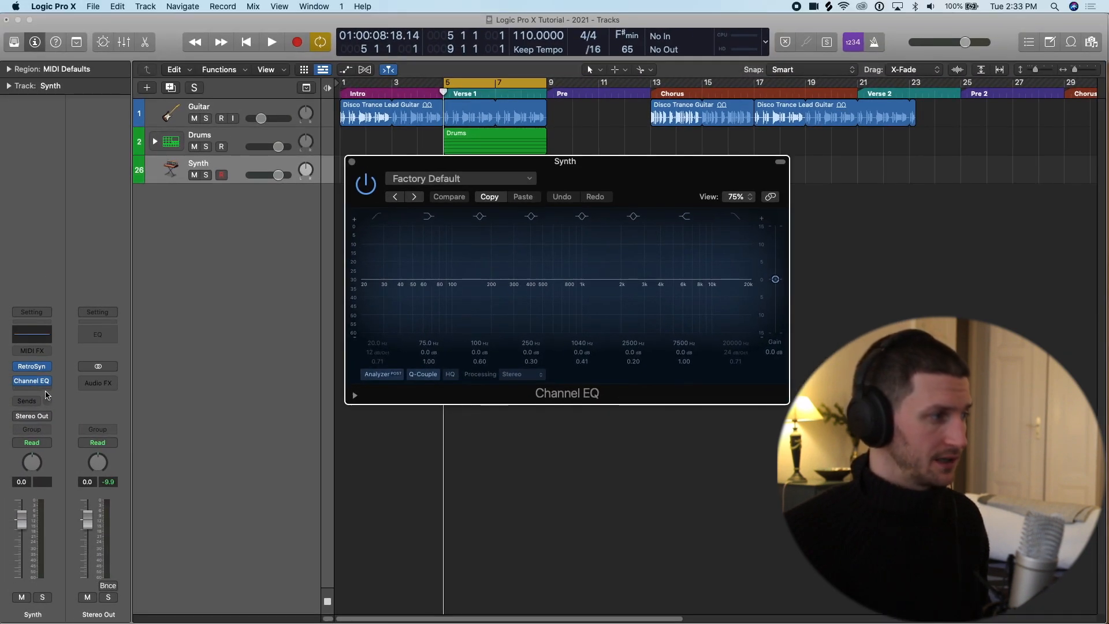
{"action": "left_click", "coordinate": [45, 390]}
{"action": "mouse_move", "coordinate": [55, 527]}
{"action": "mouse_move", "coordinate": [134, 536]}
{"action": "left_click", "coordinate": [41, 385]}
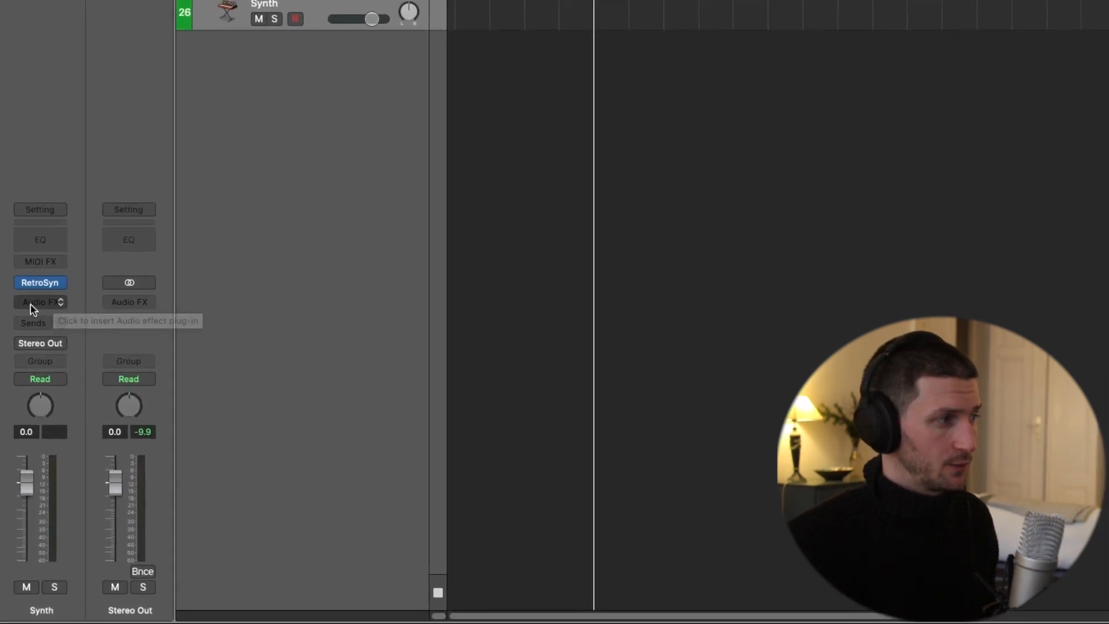
Add a Channel EQ to the Synth track and enable its low-cut band at about 204 Hz.
{"action": "left_click", "coordinate": [39, 238]}
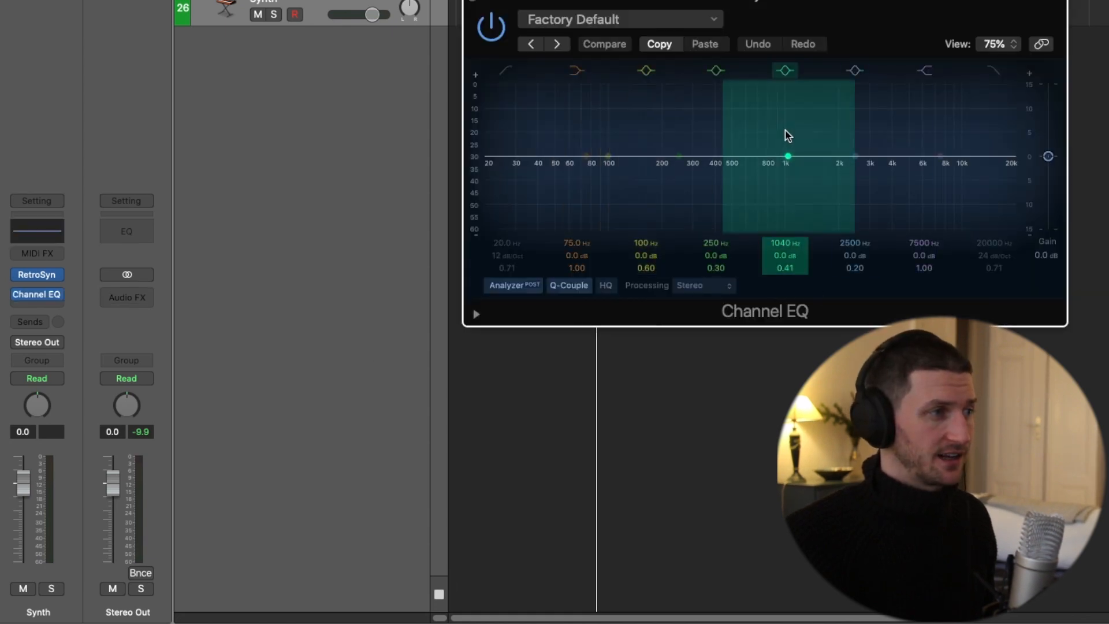
{"action": "mouse_move", "coordinate": [48, 295]}
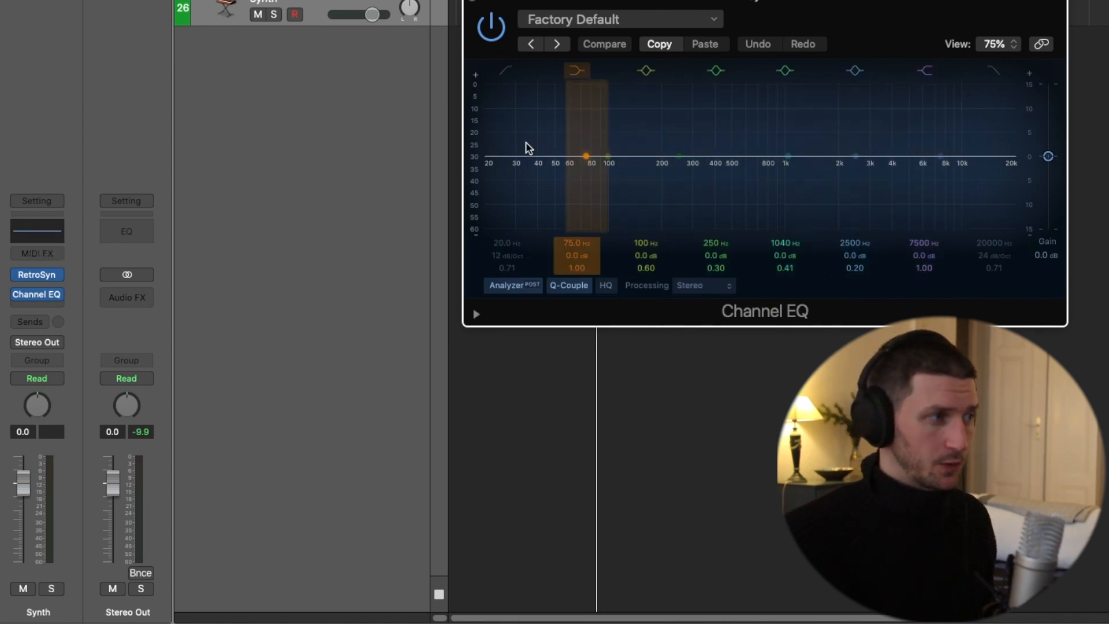
{"action": "left_click", "coordinate": [507, 71]}
{"action": "left_click_drag", "start_coordinate": [495, 158], "coordinate": [668, 168]}
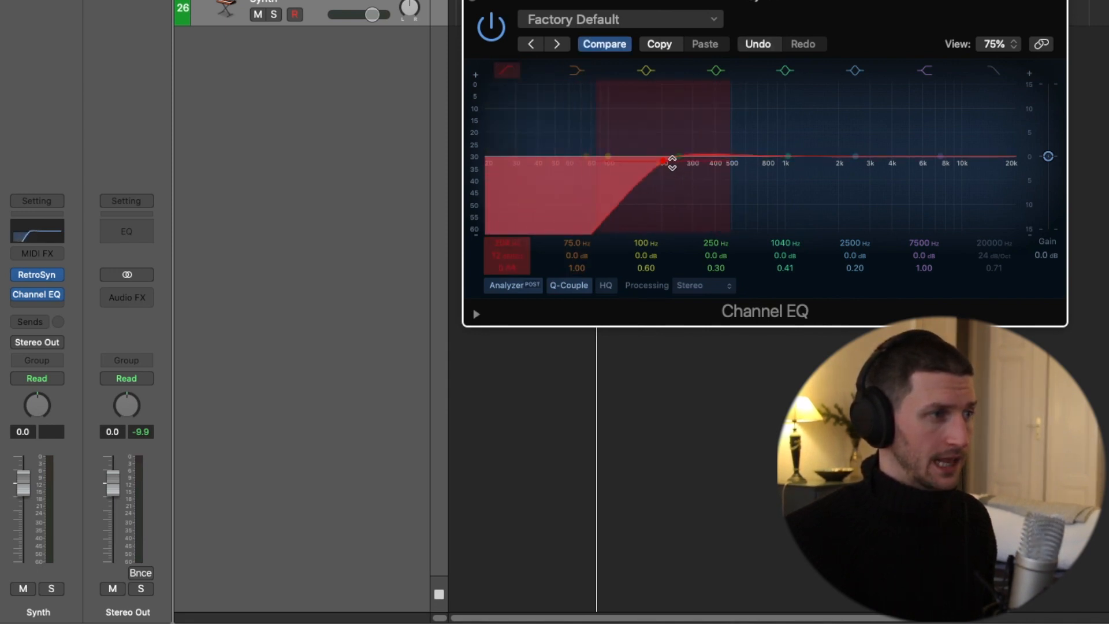
Boost the Channel EQ's 2500 Hz band by about 2.4 dB, moving it to about 1120 Hz, and close the EQ.
{"action": "left_click", "coordinate": [854, 71]}
{"action": "left_click", "coordinate": [854, 71]}
{"action": "left_click_drag", "start_coordinate": [857, 158], "coordinate": [795, 139]}
{"action": "left_click_drag", "start_coordinate": [868, 126], "coordinate": [849, 126]}
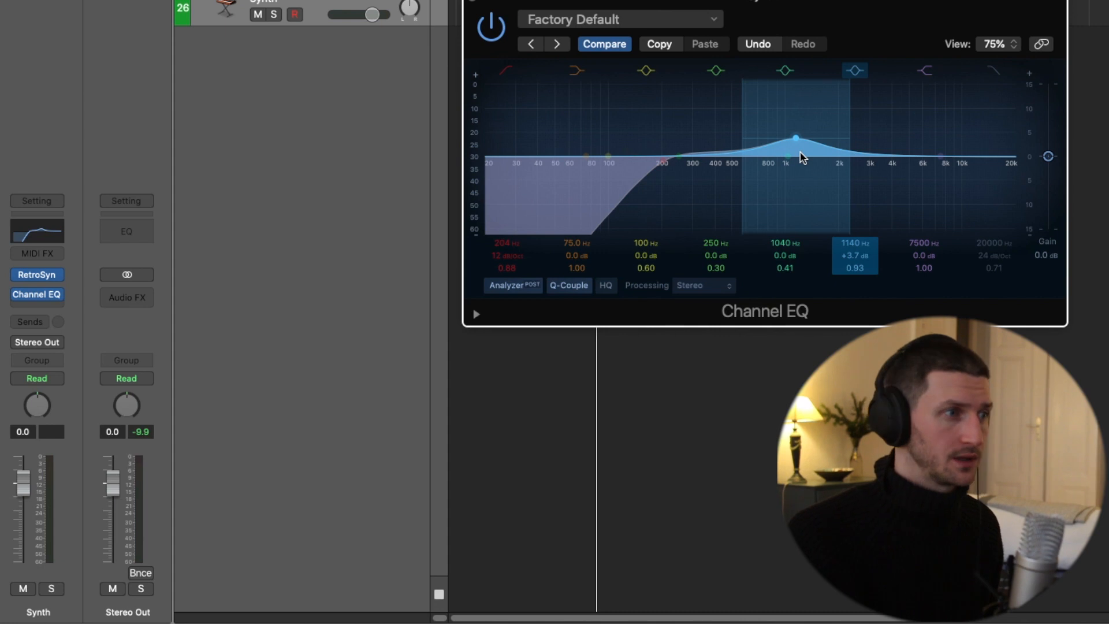
{"action": "left_click_drag", "start_coordinate": [796, 139], "coordinate": [797, 151]}
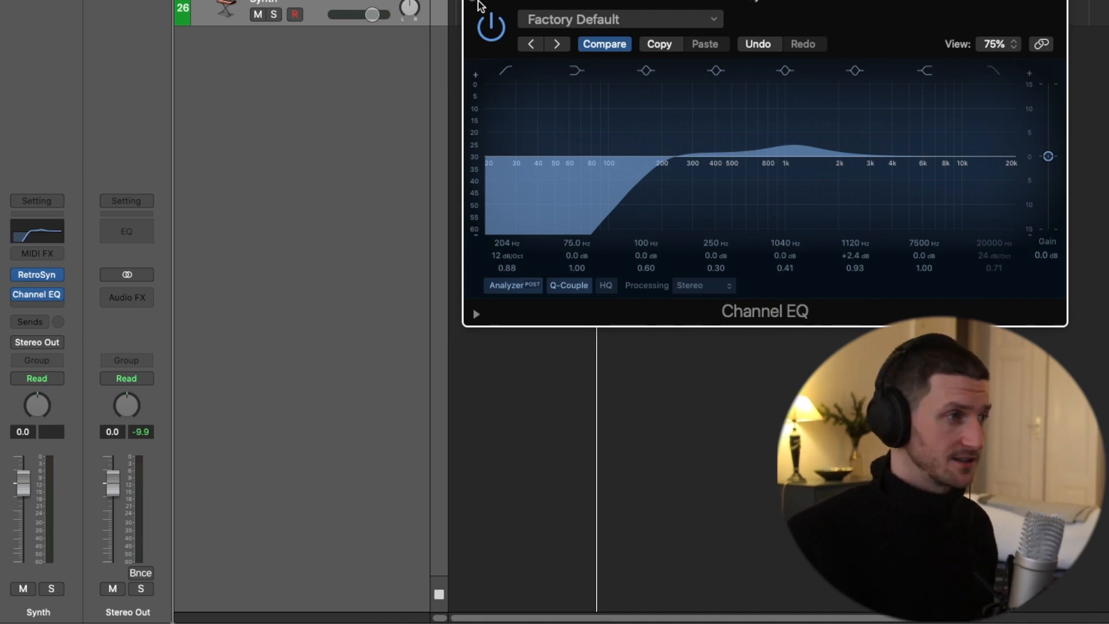
{"action": "left_click", "coordinate": [477, 5]}
Insert a stereo Compressor below the Channel EQ on the Synth track.
{"action": "left_click", "coordinate": [36, 307]}
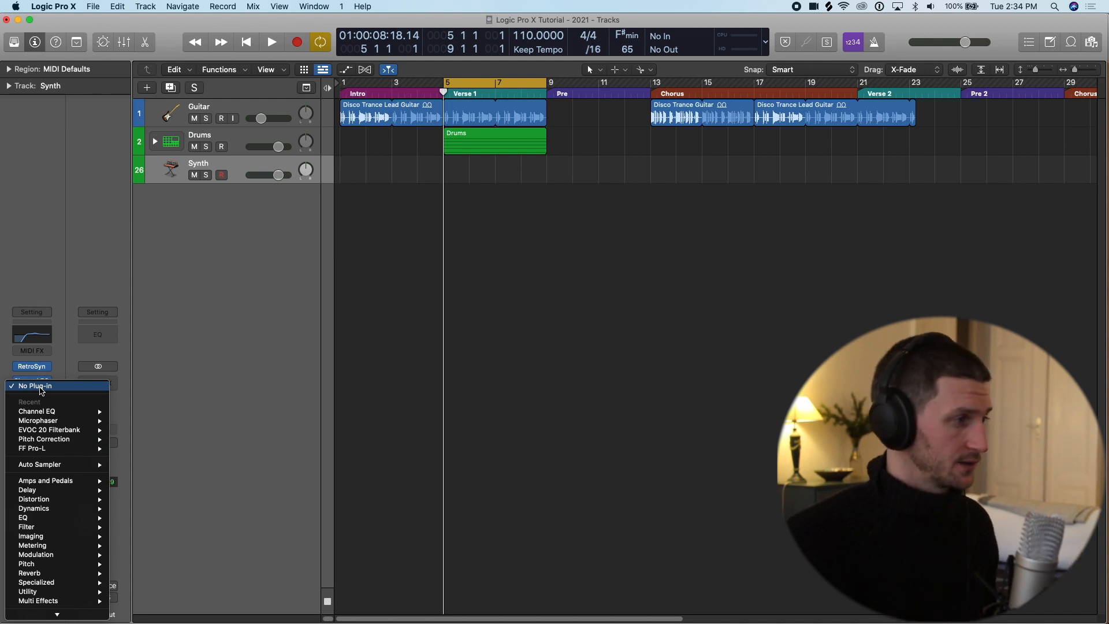
{"action": "mouse_move", "coordinate": [55, 507]}
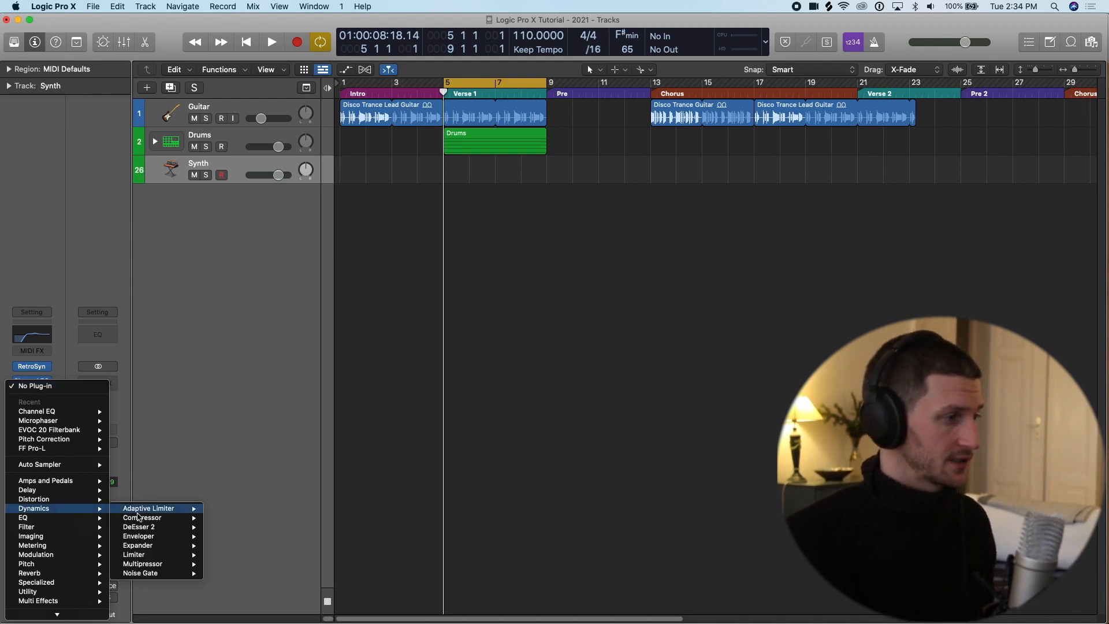
{"action": "mouse_move", "coordinate": [173, 518]}
{"action": "left_click", "coordinate": [229, 518]}
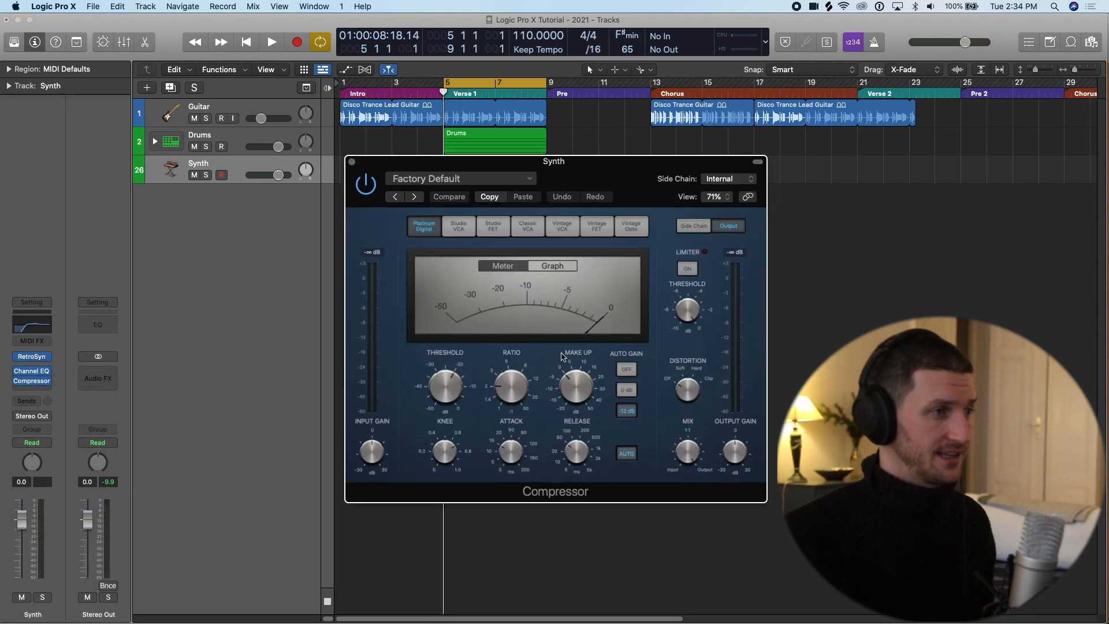
Try the Compressor's vintage, classic and studio circuit types, return to Platinum Digital and close the plug-in.
{"action": "left_click", "coordinate": [604, 225]}
{"action": "left_click", "coordinate": [562, 227]}
{"action": "left_click", "coordinate": [527, 226]}
{"action": "left_click", "coordinate": [492, 226]}
{"action": "left_click", "coordinate": [459, 226]}
{"action": "left_click", "coordinate": [424, 226]}
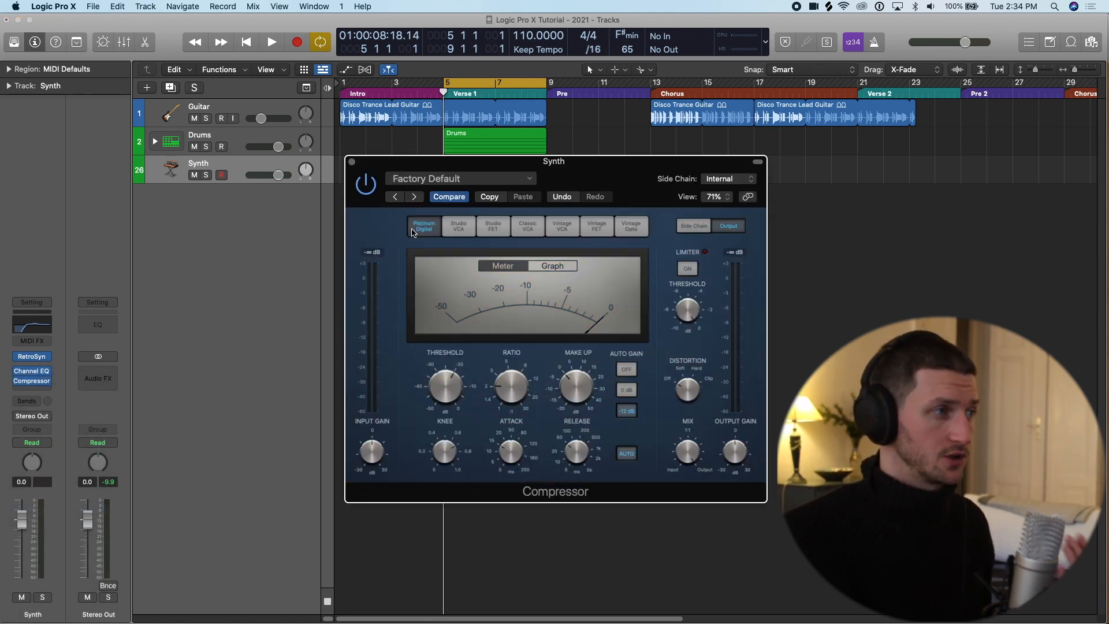
{"action": "left_click", "coordinate": [352, 162]}
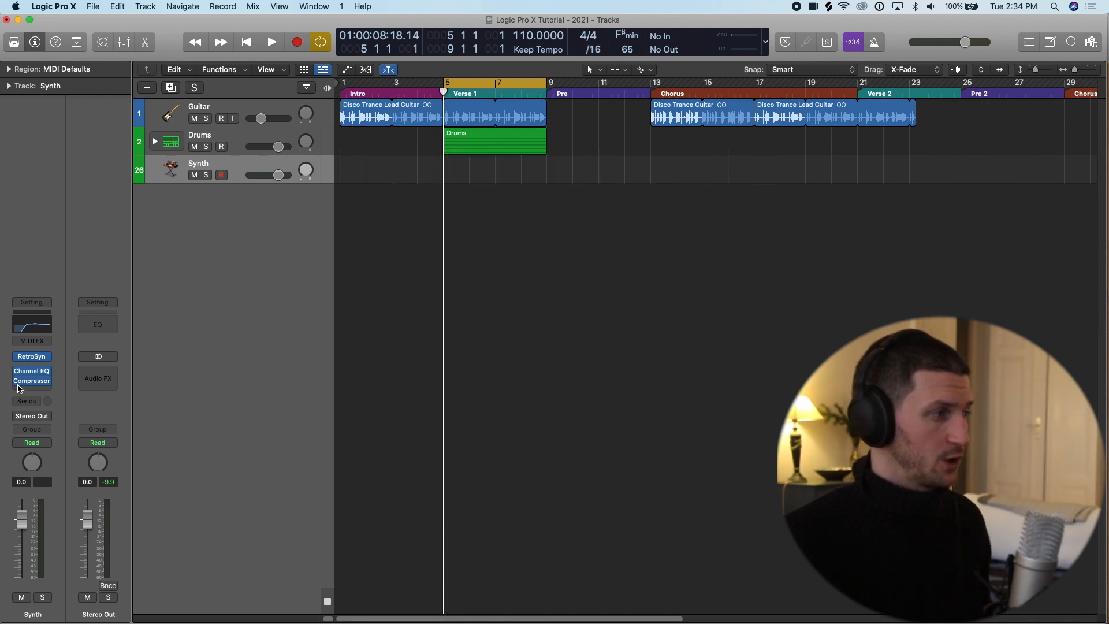
Insert an Echo delay effect below the Compressor on the Synth track.
{"action": "left_click", "coordinate": [36, 390]}
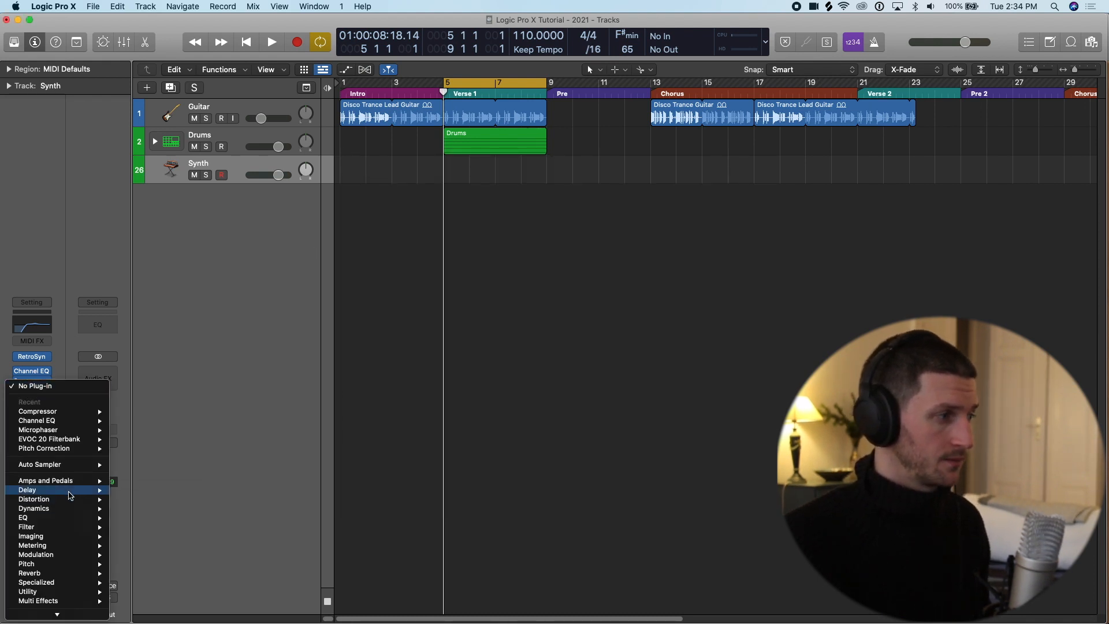
{"action": "mouse_move", "coordinate": [95, 490]}
{"action": "mouse_move", "coordinate": [161, 500]}
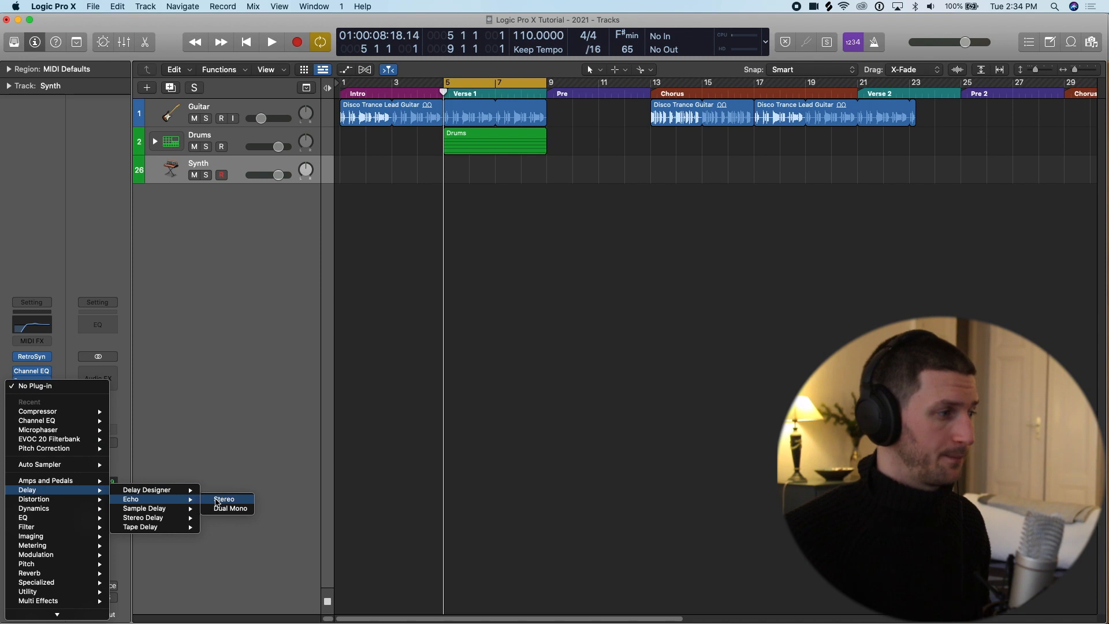
{"action": "left_click", "coordinate": [229, 506]}
Add a Tape Delay effect in the next free audio effect slot of the Synth track.
{"action": "left_click", "coordinate": [38, 392]}
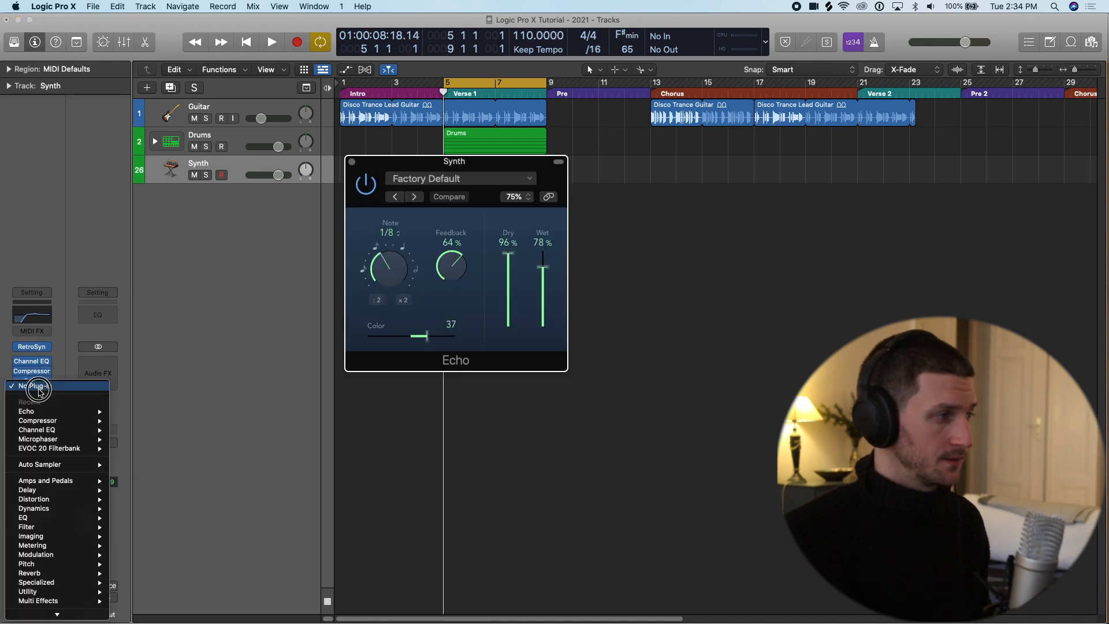
{"action": "mouse_move", "coordinate": [86, 490]}
{"action": "mouse_move", "coordinate": [149, 528]}
{"action": "left_click", "coordinate": [225, 527]}
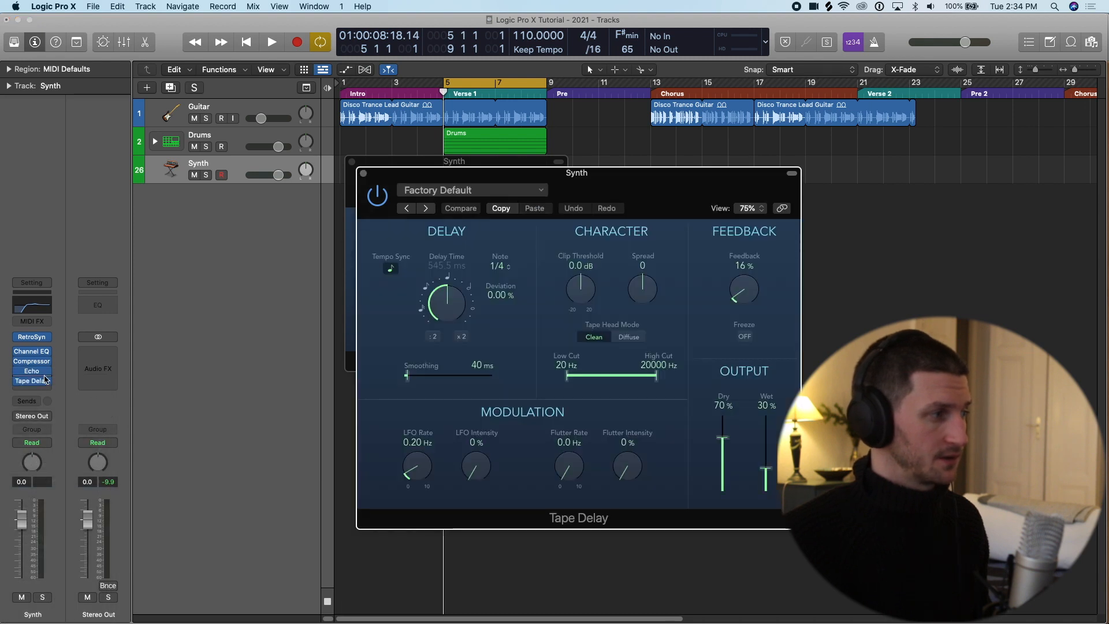
Remove the Echo effect from the Synth track, leaving the Tape Delay below the Compressor.
{"action": "left_click", "coordinate": [41, 371]}
{"action": "left_click", "coordinate": [58, 384]}
{"action": "left_click_drag", "start_coordinate": [35, 387], "coordinate": [36, 386]}
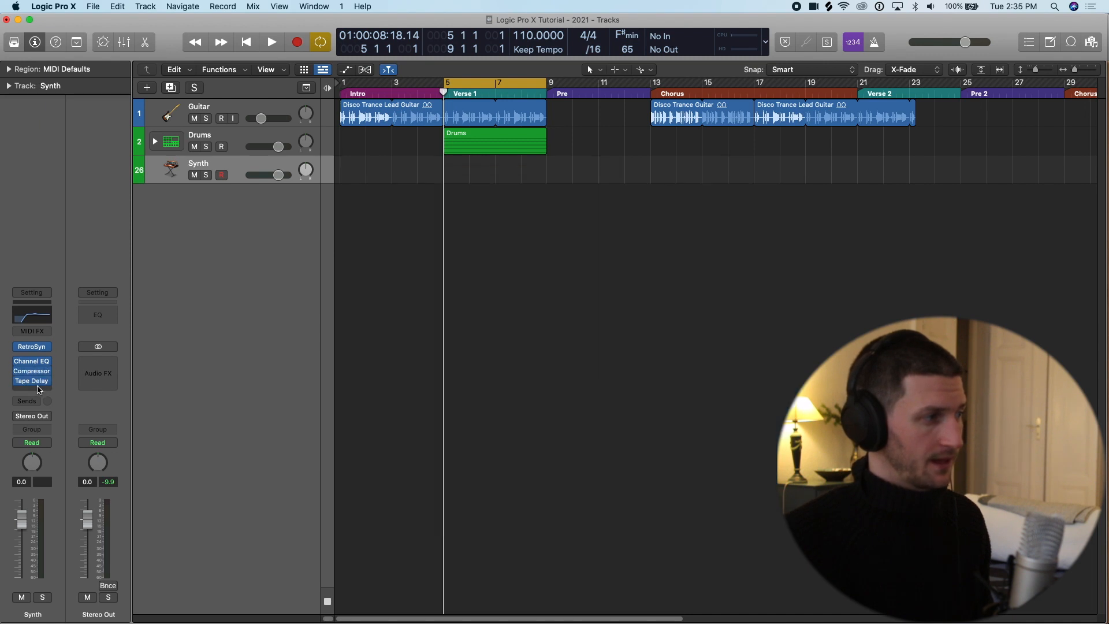
{"action": "key", "text": "super+z"}
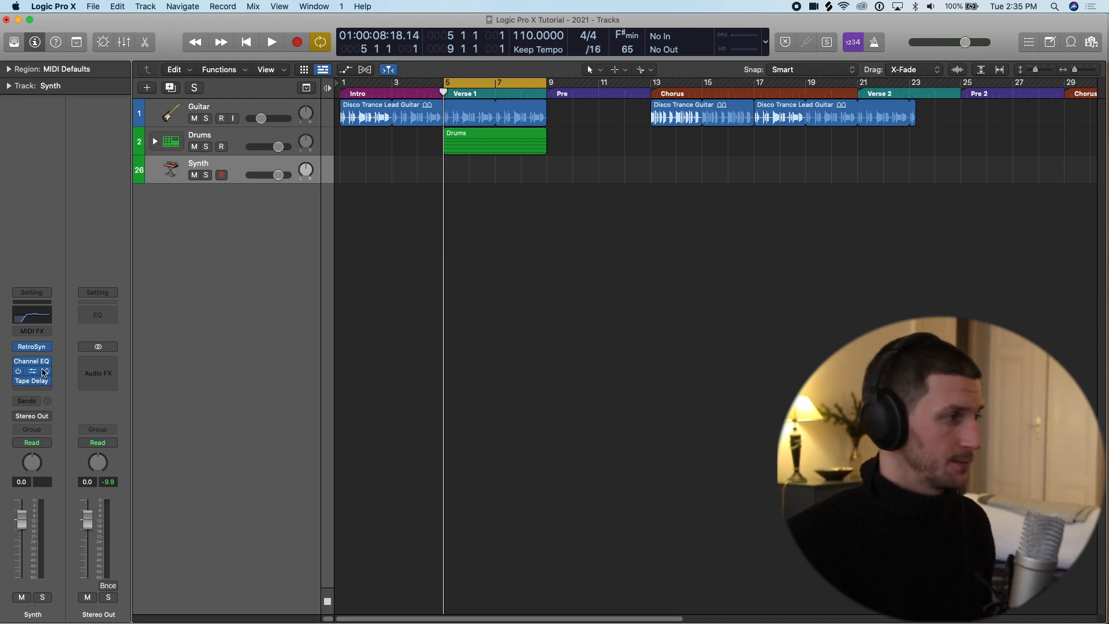
Insert a stereo Space Designer reverb below the Tape Delay on the Synth track and close the open plug-in windows.
{"action": "left_click", "coordinate": [32, 363]}
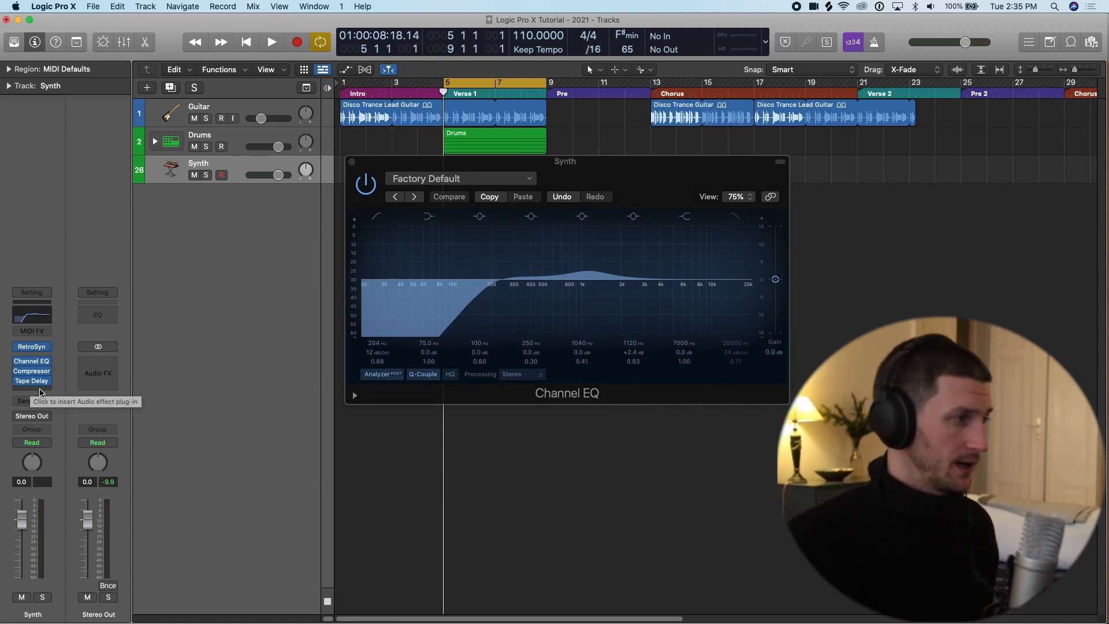
{"action": "left_click", "coordinate": [40, 391]}
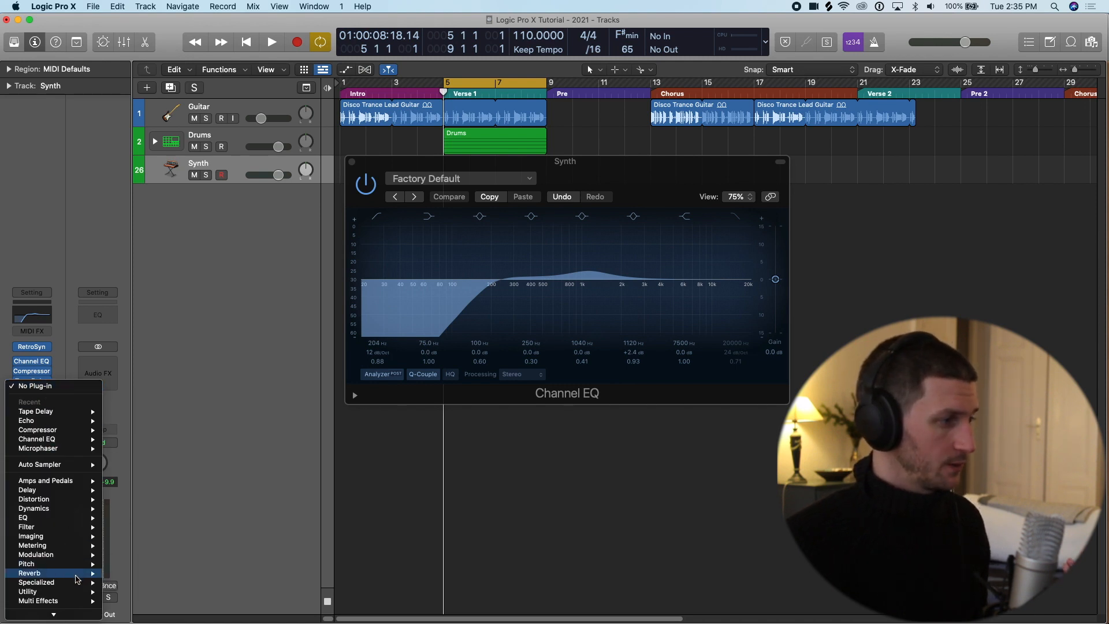
{"action": "mouse_move", "coordinate": [77, 578]}
{"action": "mouse_move", "coordinate": [168, 605]}
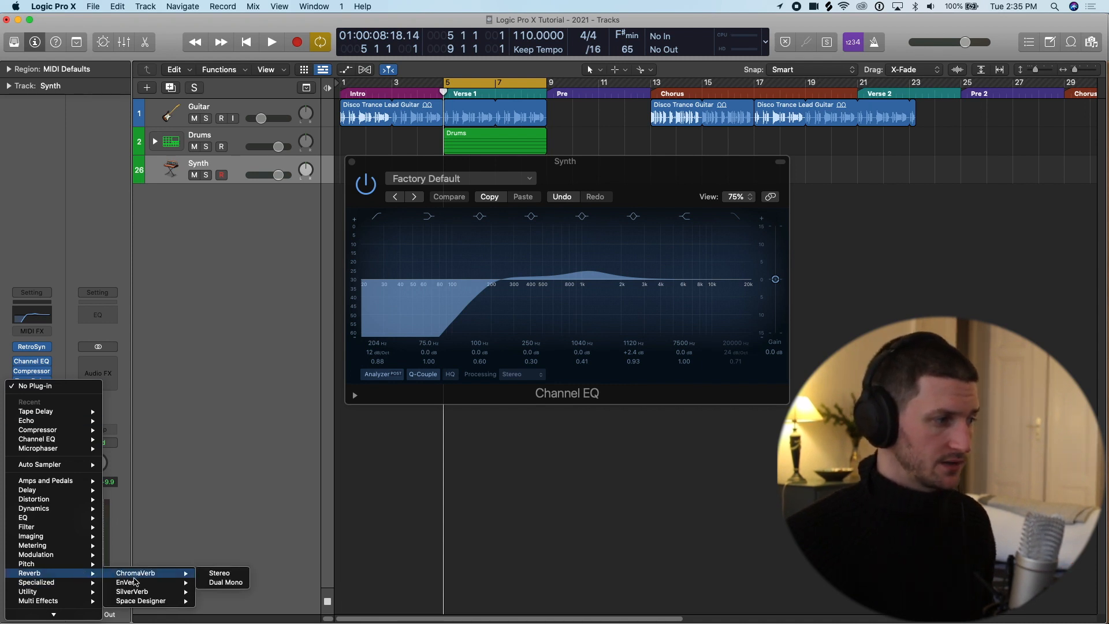
{"action": "left_click", "coordinate": [220, 601]}
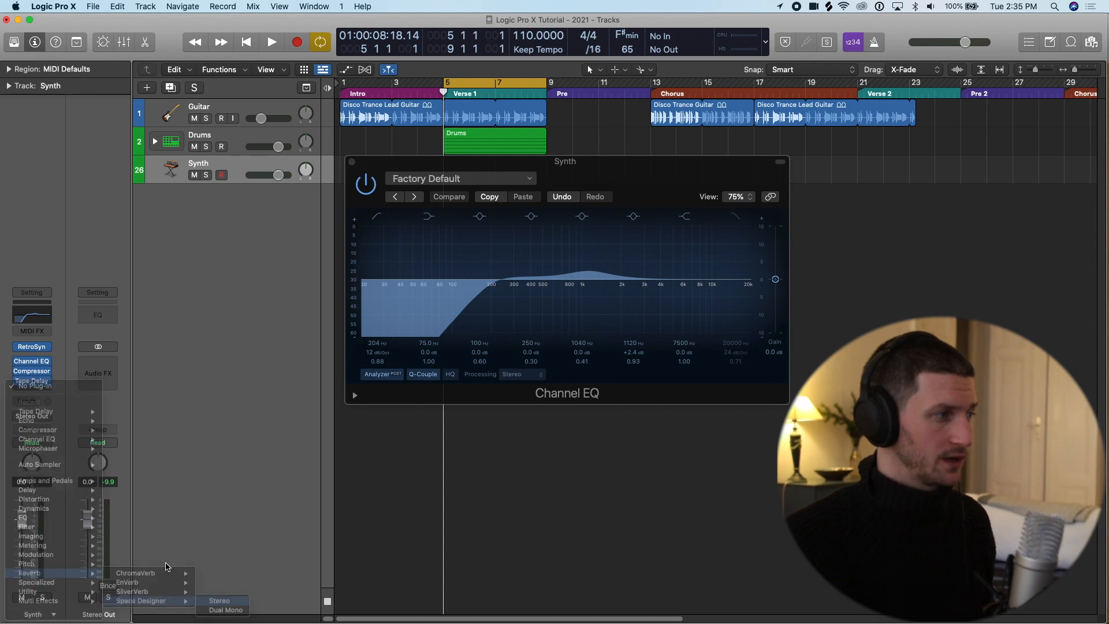
{"action": "mouse_move", "coordinate": [41, 388]}
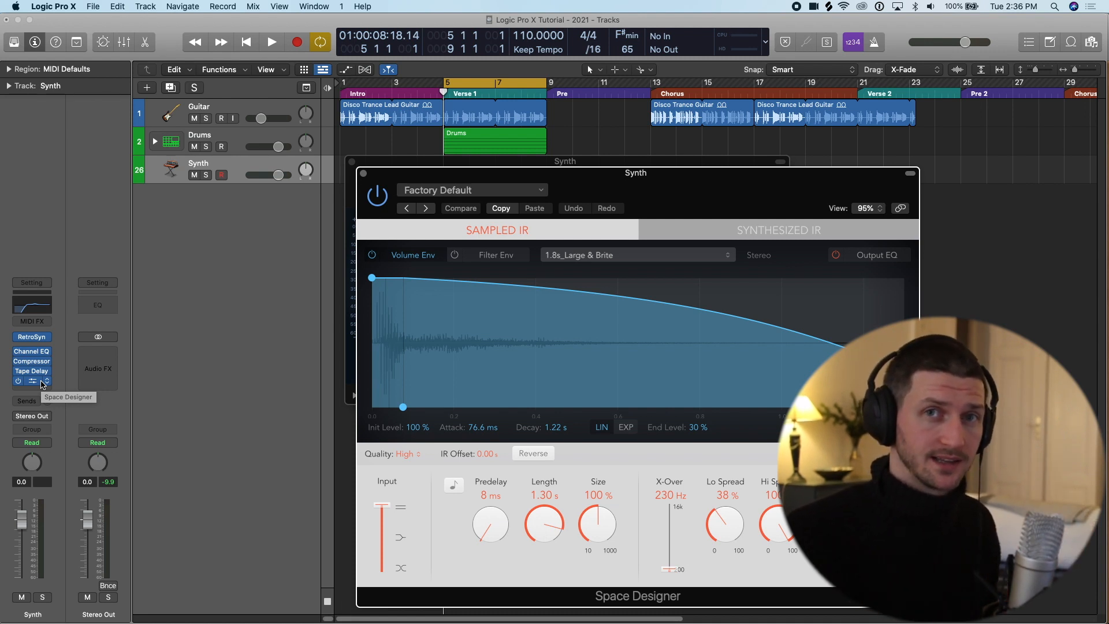
{"action": "left_click", "coordinate": [42, 383]}
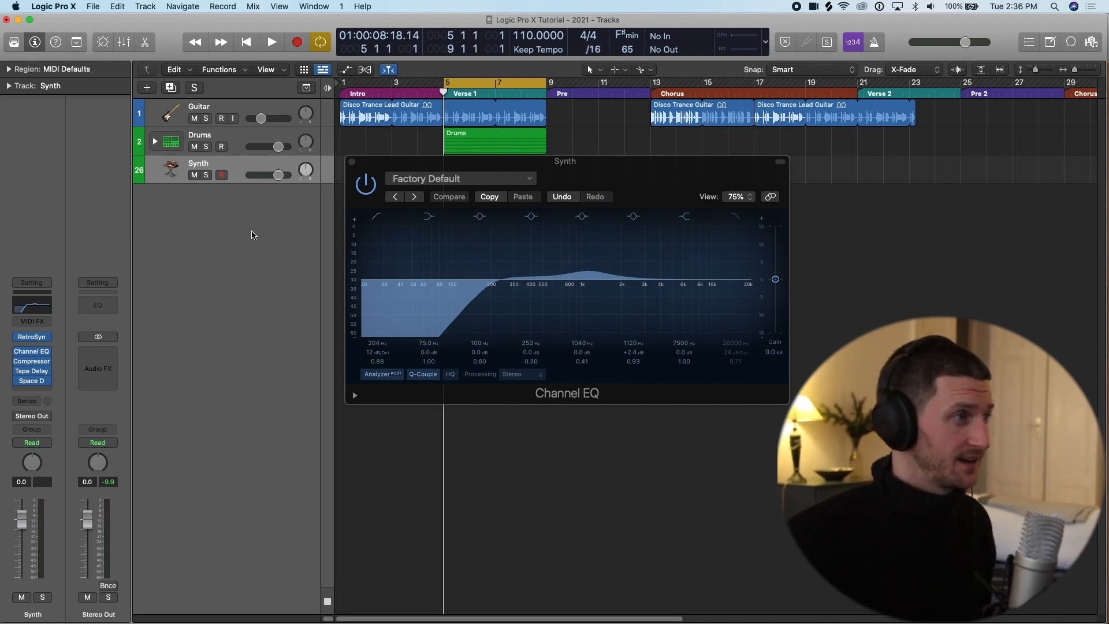
{"action": "key", "text": "super+w"}
Bypass the RetroSyn instrument on the Synth track.
{"action": "mouse_move", "coordinate": [40, 358]}
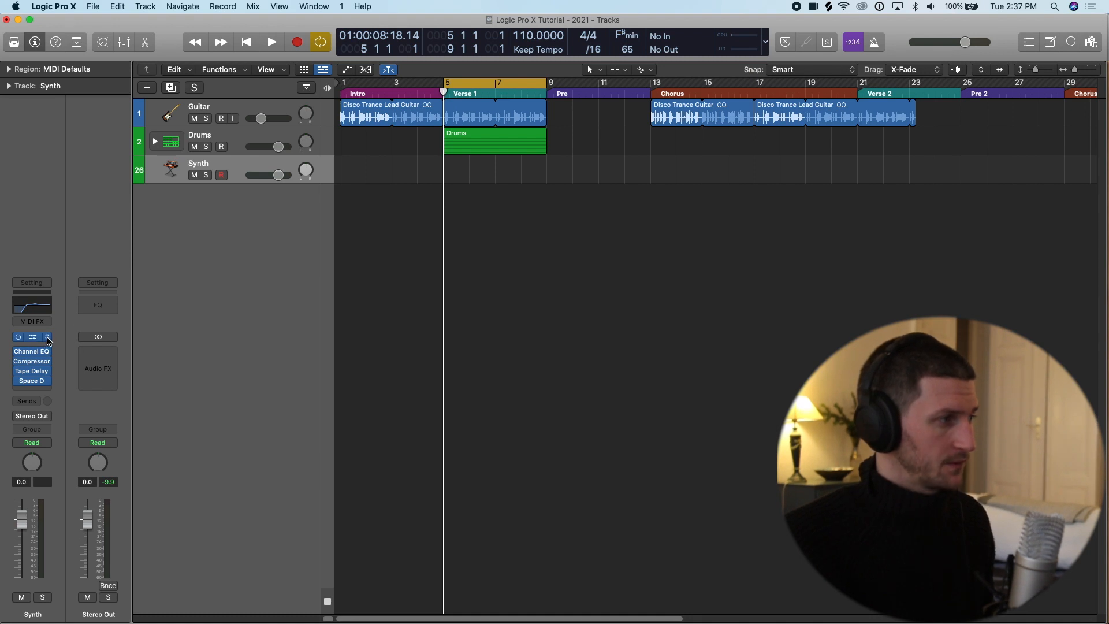
{"action": "left_click", "coordinate": [17, 339]}
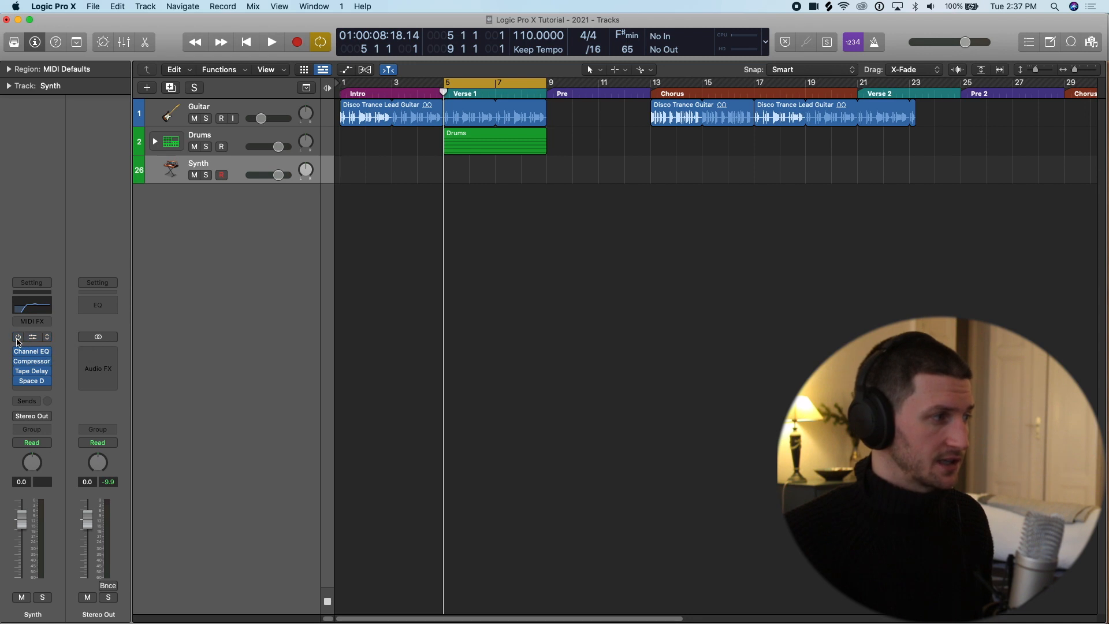
Turn the RetroSyn instrument back on for the Synth track, then open and close its plug-in window.
{"action": "left_click", "coordinate": [18, 340]}
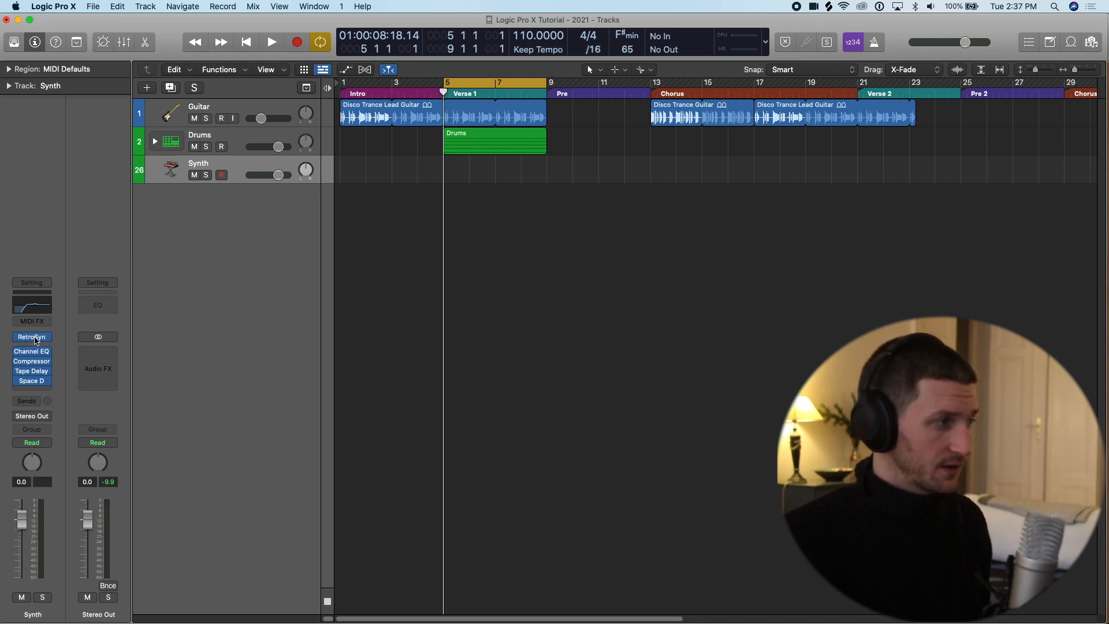
{"action": "left_click", "coordinate": [33, 337]}
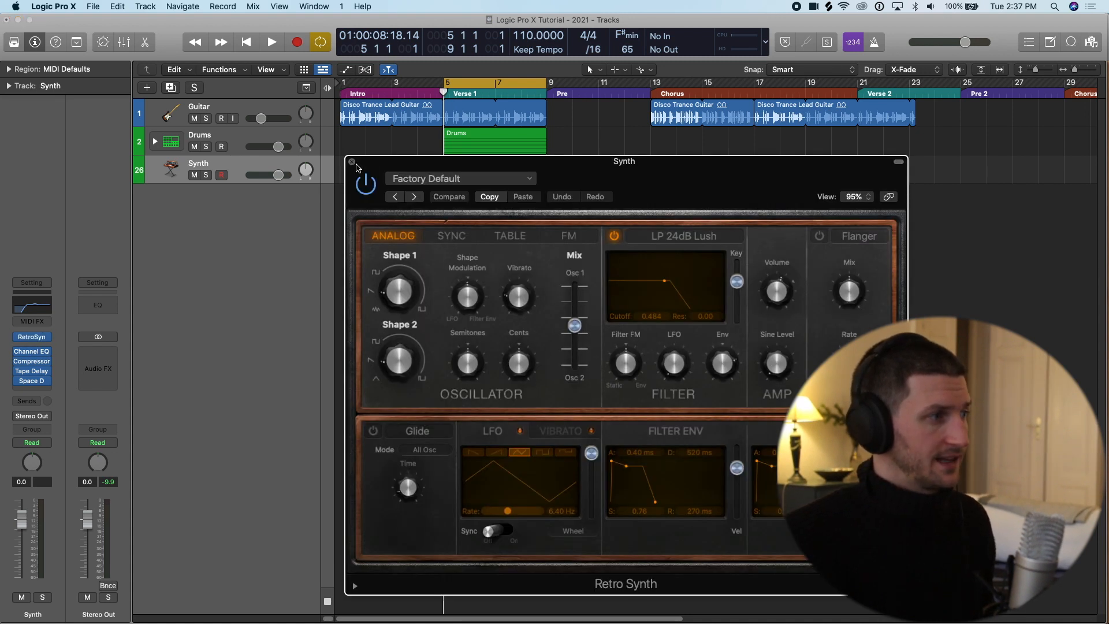
{"action": "left_click", "coordinate": [352, 163]}
Replace Retro Synth with the Alchemy instrument on the Synth track and reposition its plug-in window over the arrangement.
{"action": "left_click", "coordinate": [49, 339]}
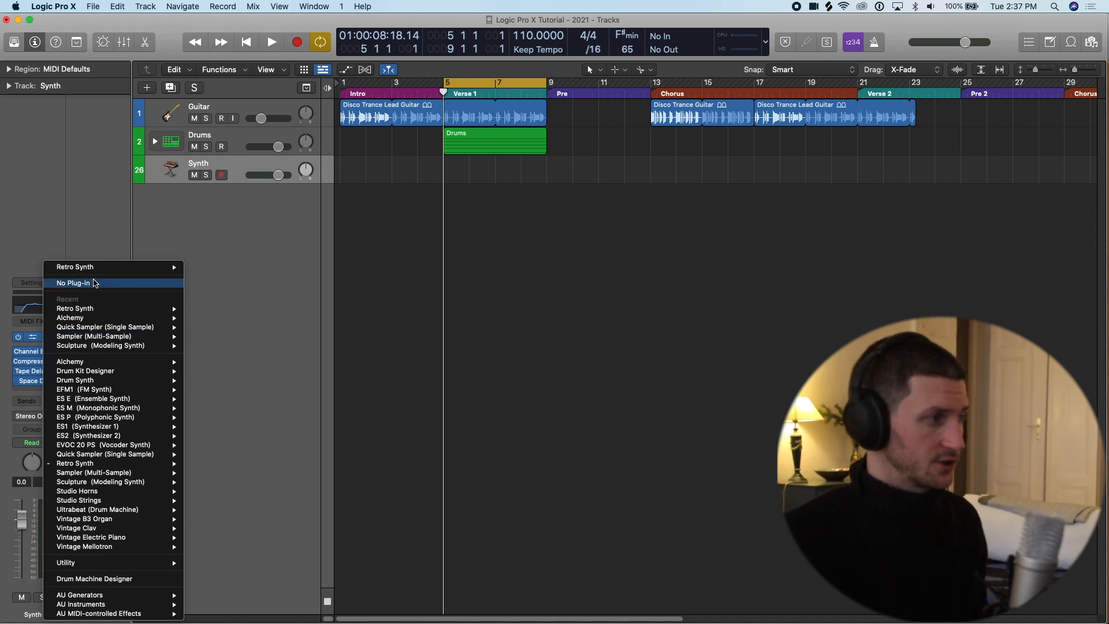
{"action": "mouse_move", "coordinate": [117, 523]}
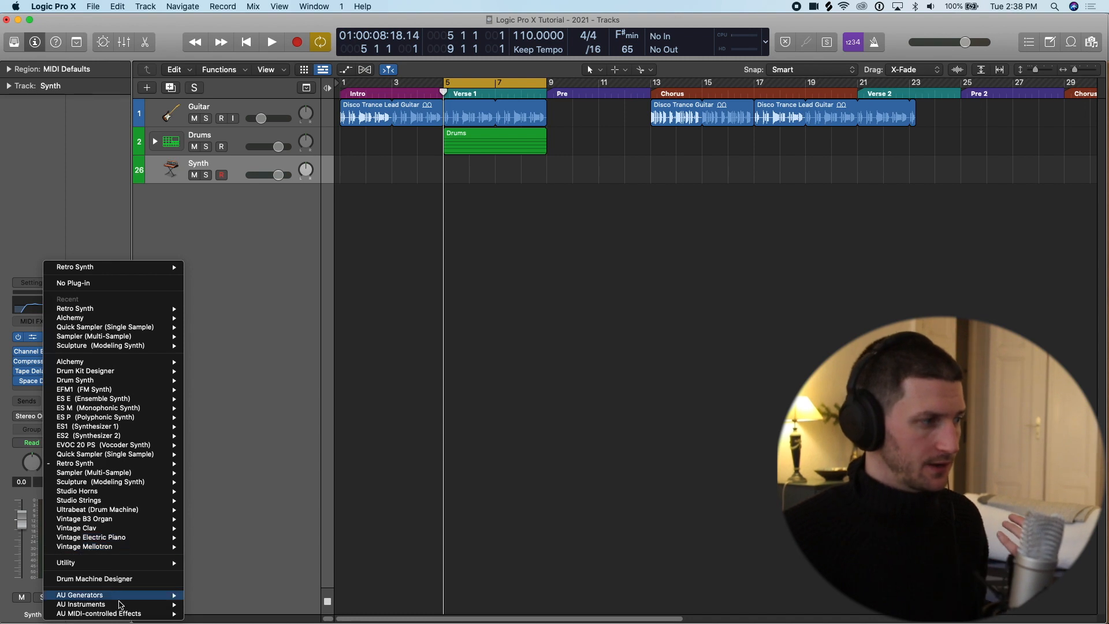
{"action": "mouse_move", "coordinate": [66, 605]}
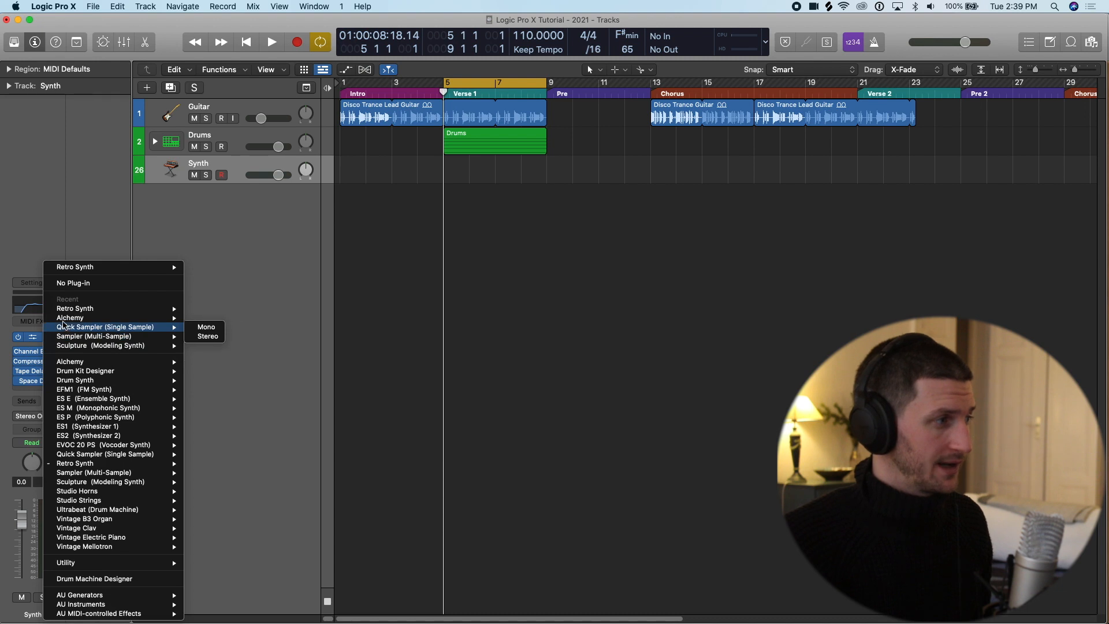
{"action": "mouse_move", "coordinate": [65, 319]}
{"action": "left_click", "coordinate": [207, 319]}
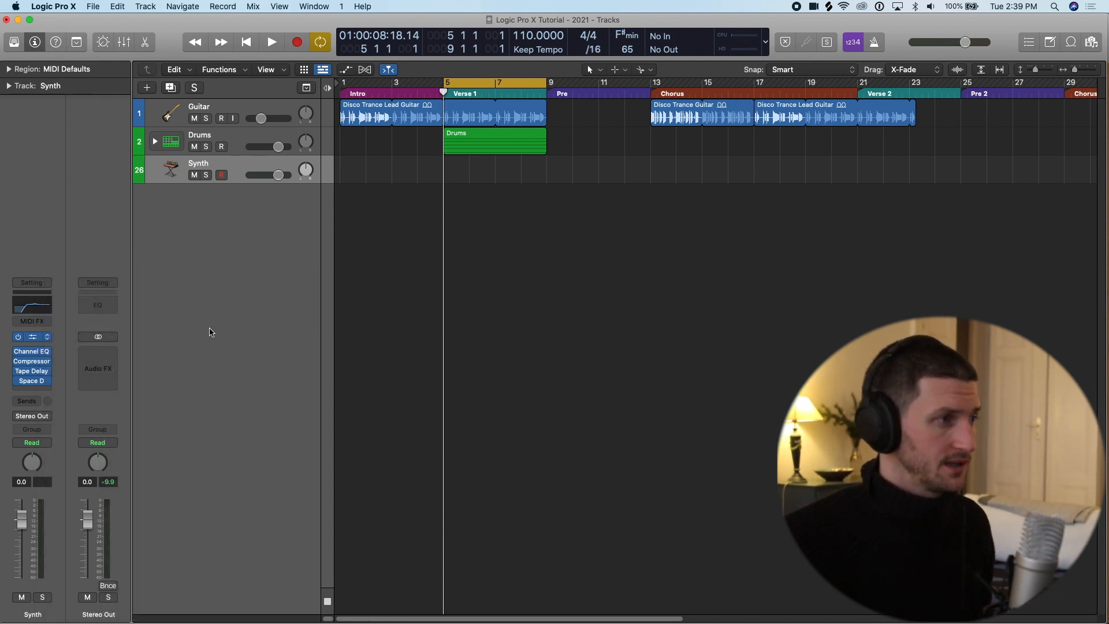
{"action": "left_click_drag", "start_coordinate": [654, 162], "coordinate": [598, 122]}
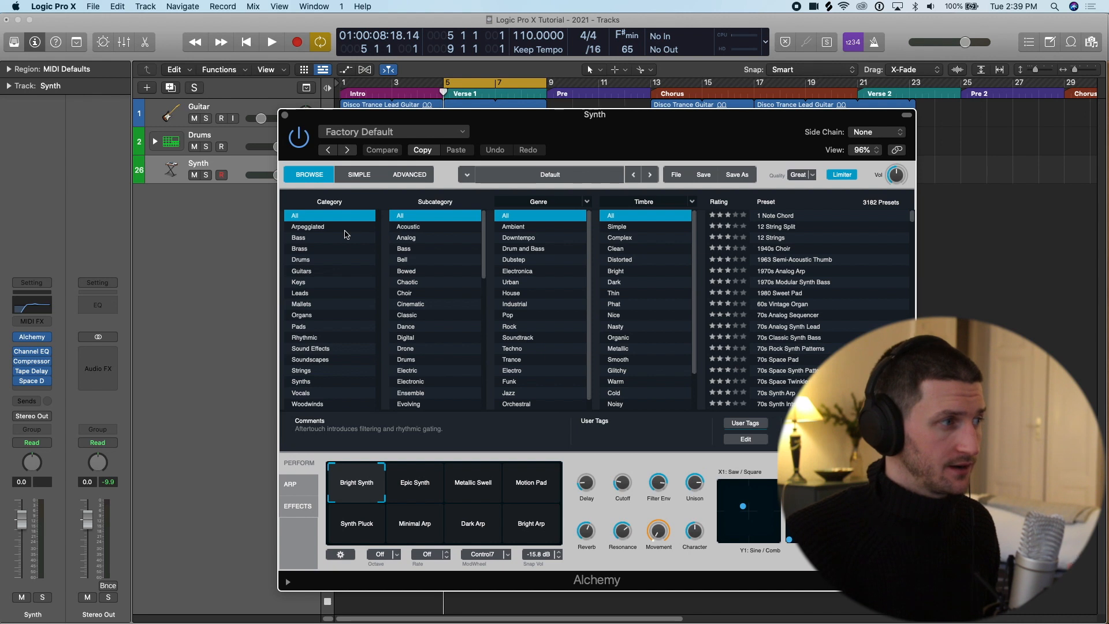
Examine Alchemy's preset categories and its advanced sound controls, then close the plug-in window.
{"action": "left_click", "coordinate": [320, 250]}
{"action": "left_click", "coordinate": [358, 216]}
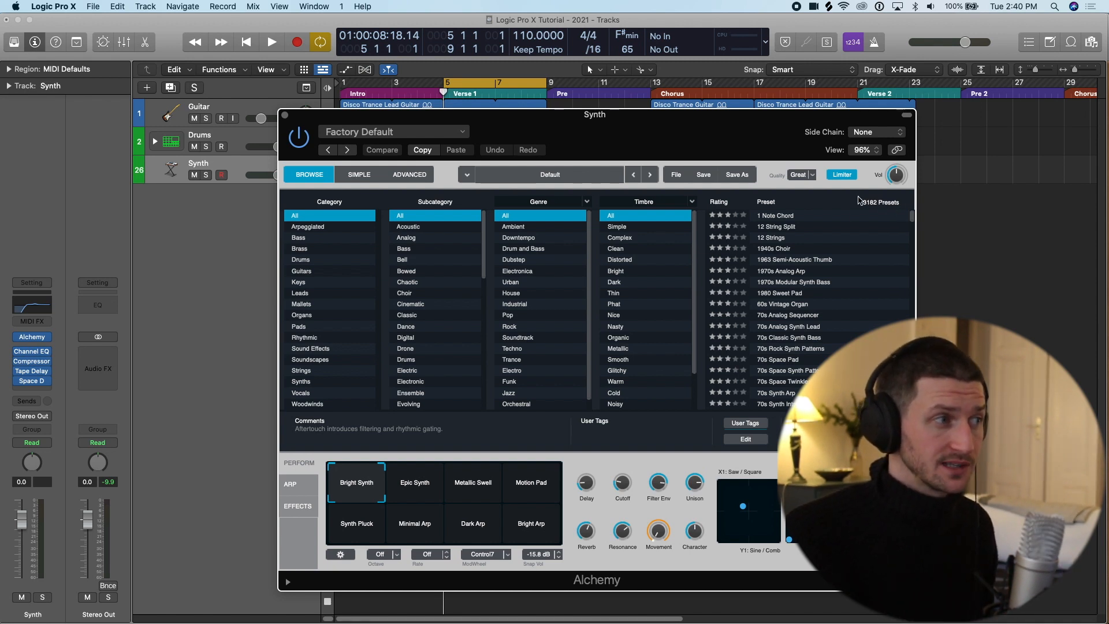
{"action": "left_click", "coordinate": [420, 169]}
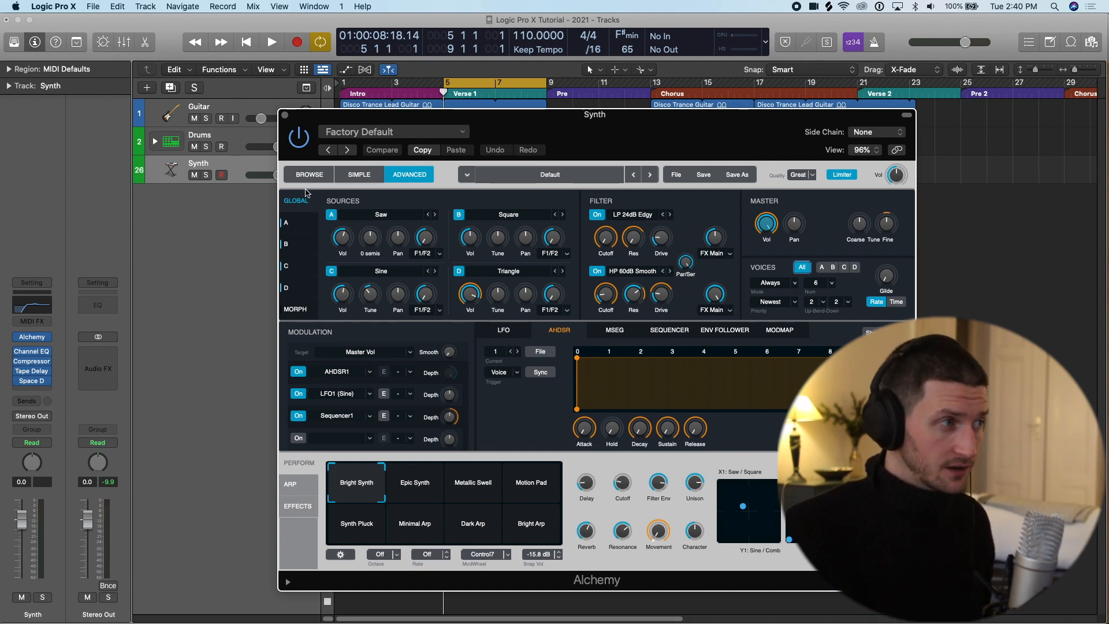
{"action": "left_click", "coordinate": [306, 177]}
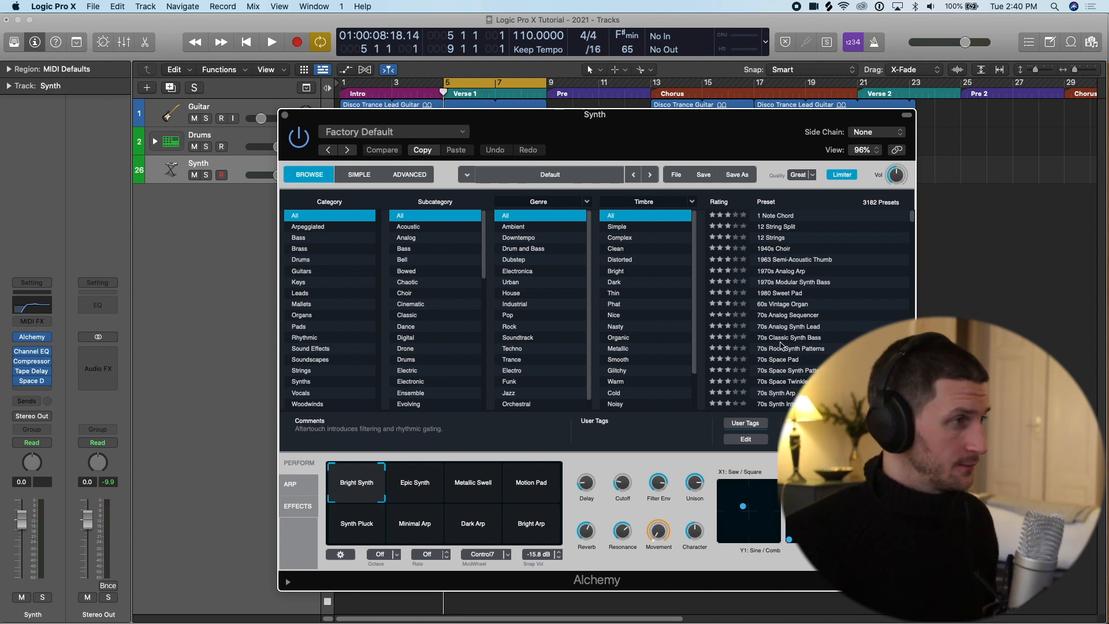
{"action": "left_click", "coordinate": [285, 115]}
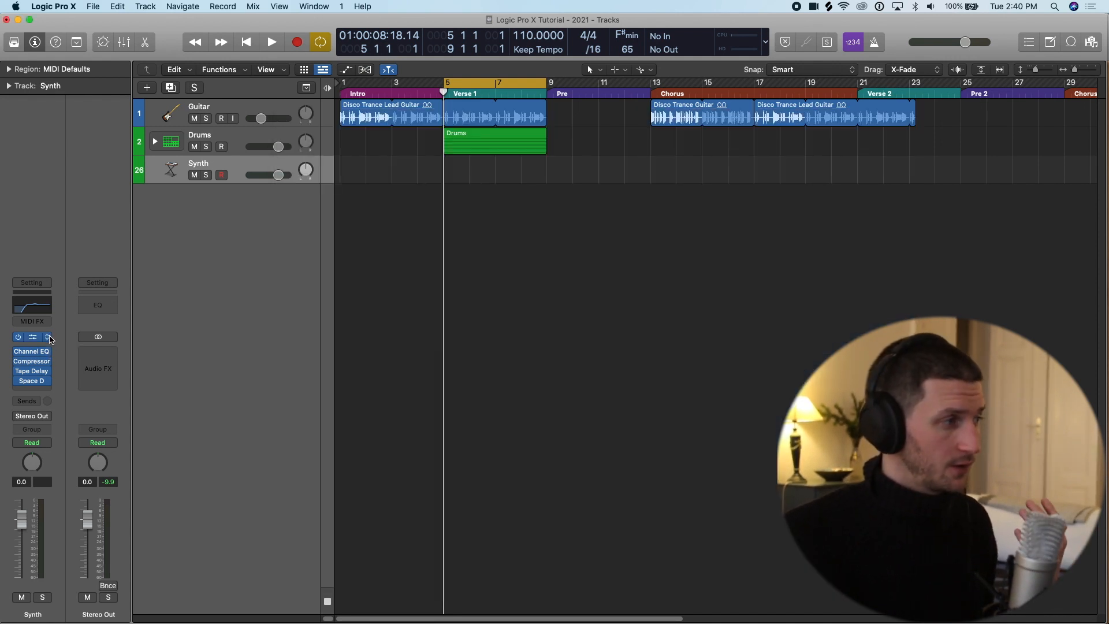
Replace Alchemy with Studio Strings on the Synth track and move its window aside to view the controls.
{"action": "left_click", "coordinate": [51, 338]}
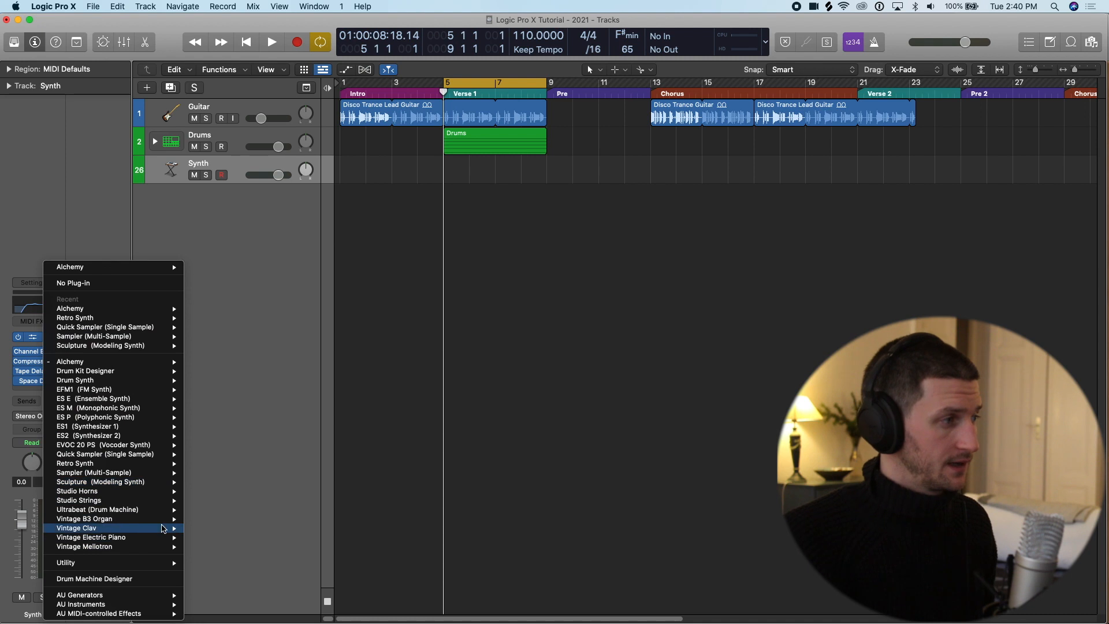
{"action": "mouse_move", "coordinate": [139, 362]}
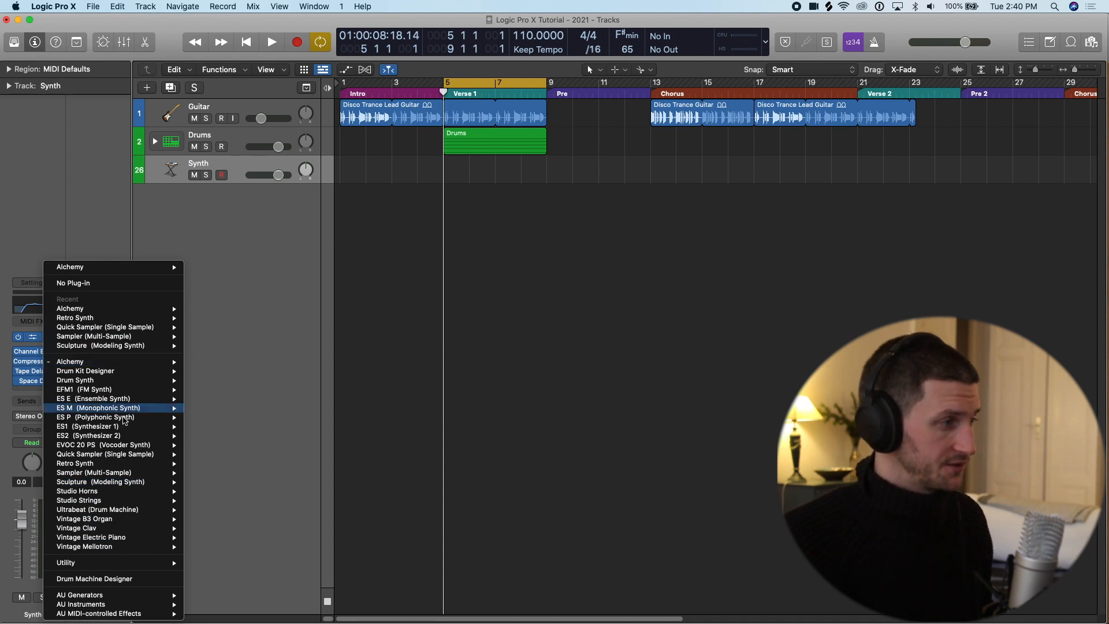
{"action": "mouse_move", "coordinate": [143, 500]}
{"action": "left_click", "coordinate": [206, 509]}
{"action": "left_click_drag", "start_coordinate": [719, 193], "coordinate": [529, 227]}
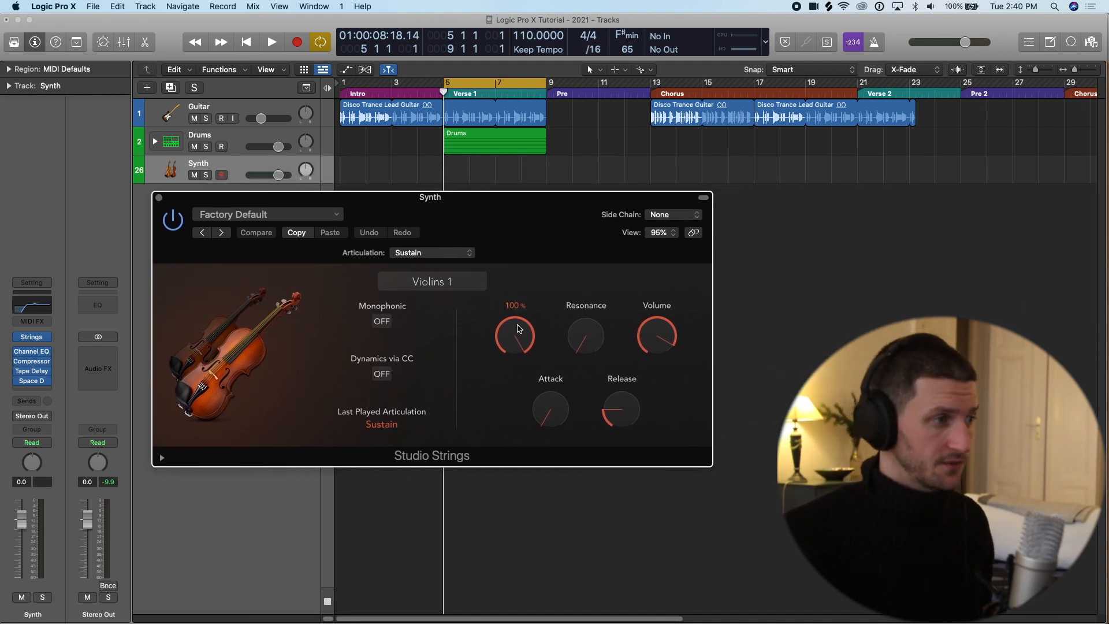
{"action": "mouse_move", "coordinate": [554, 398]}
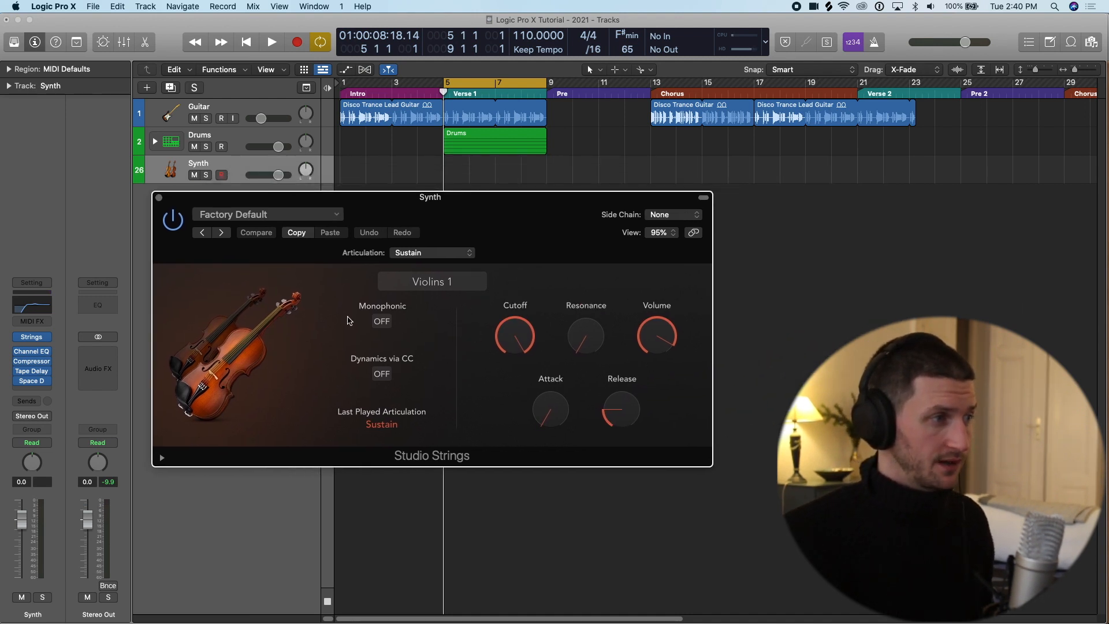
Replace Studio Strings with the Sculpture modeling synth on the Synth track.
{"action": "left_click", "coordinate": [48, 337]}
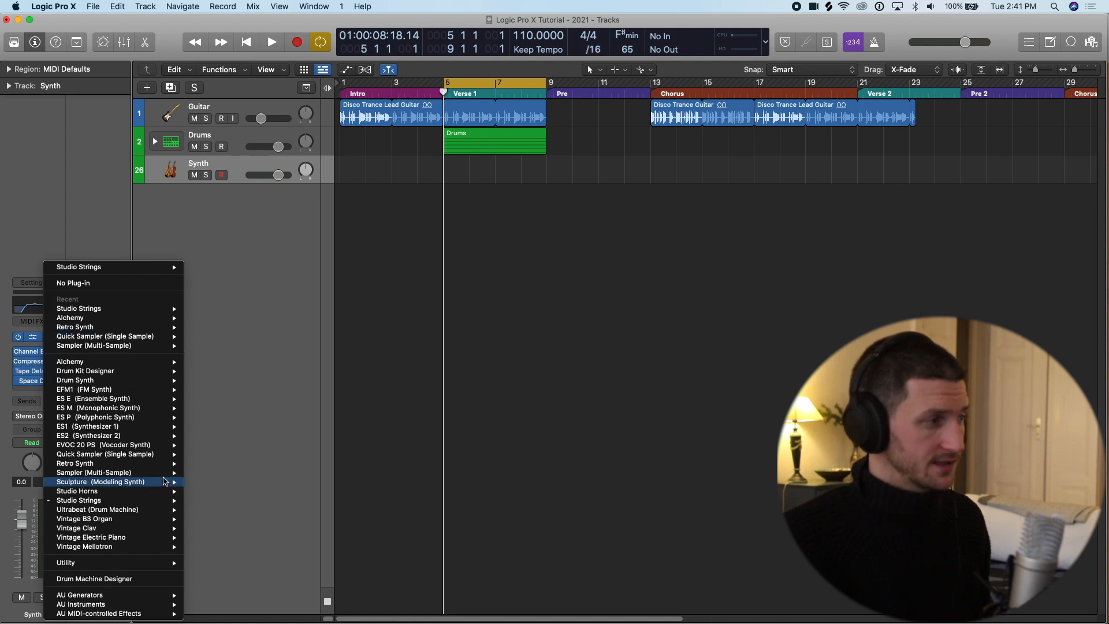
{"action": "mouse_move", "coordinate": [135, 373]}
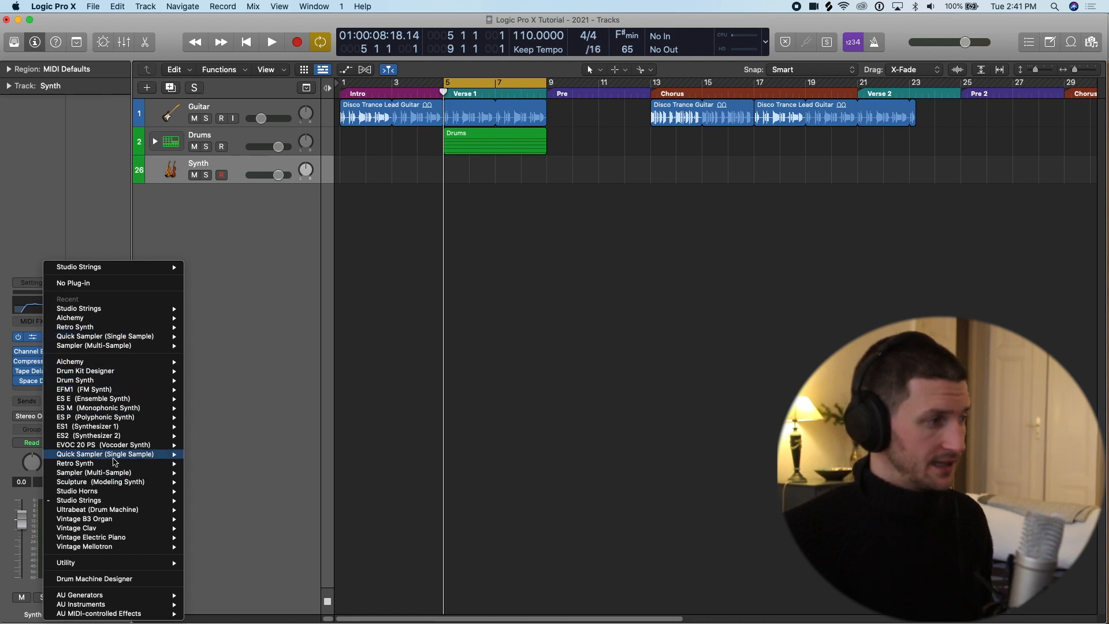
{"action": "mouse_move", "coordinate": [119, 482]}
{"action": "left_click", "coordinate": [196, 483]}
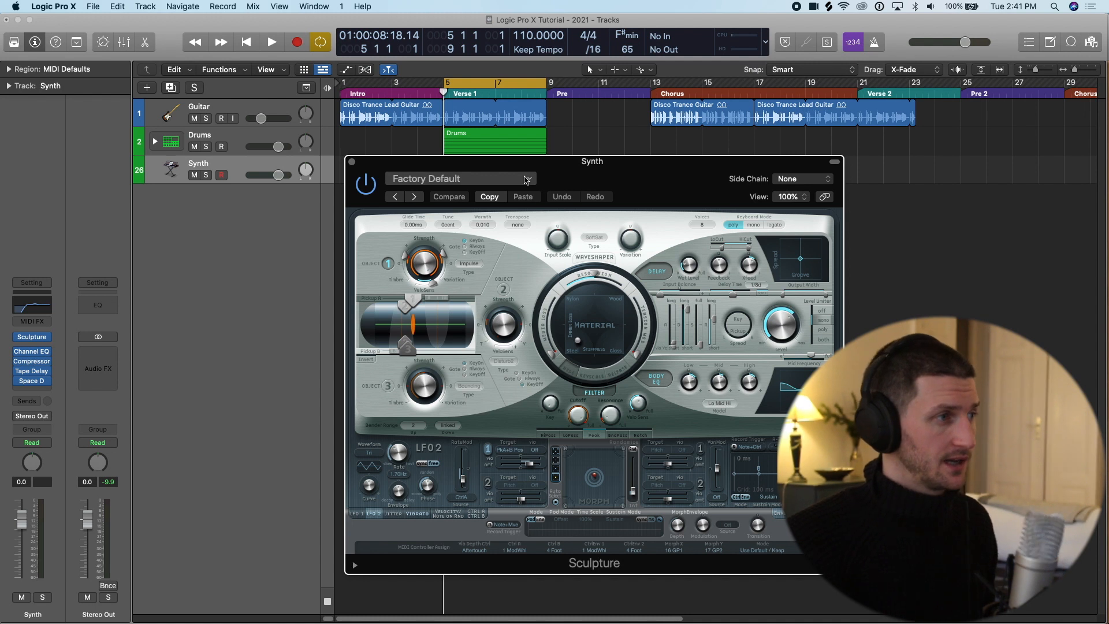
Look through Sculpture's factory preset categories, such as Modeled Keyboards and Modeled Bells.
{"action": "left_click", "coordinate": [525, 180]}
{"action": "mouse_move", "coordinate": [431, 427]}
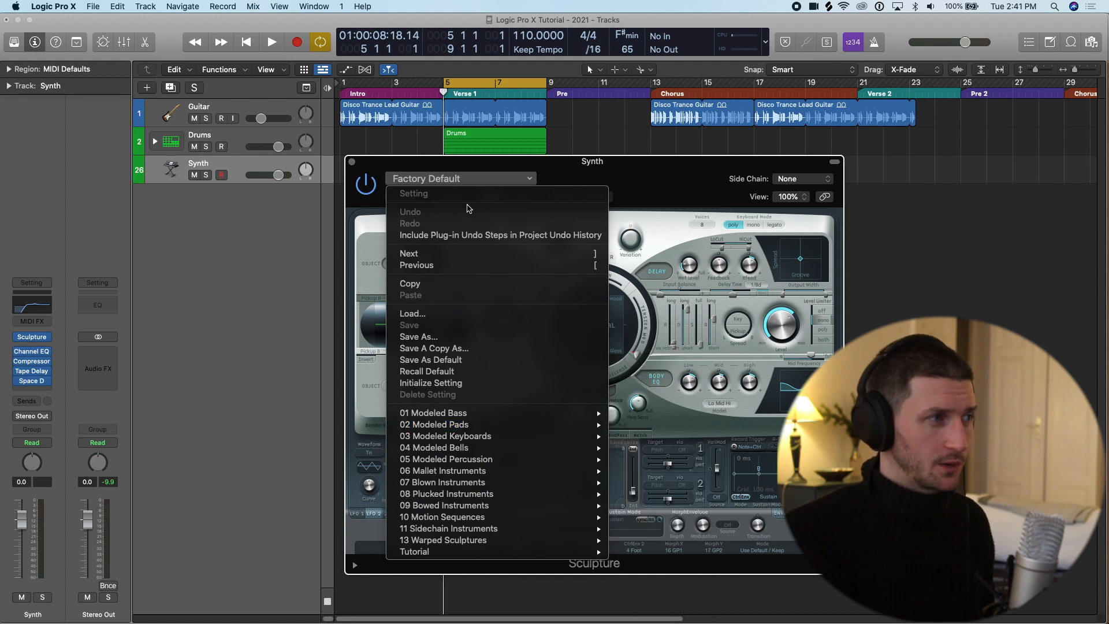
{"action": "mouse_move", "coordinate": [493, 463]}
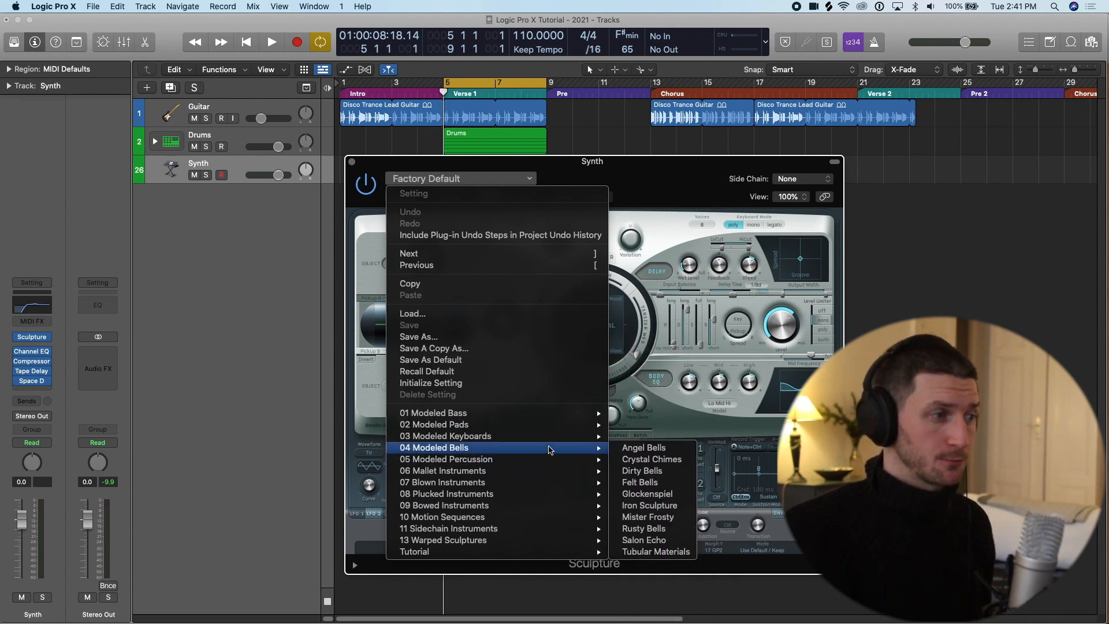
{"action": "mouse_move", "coordinate": [552, 437]}
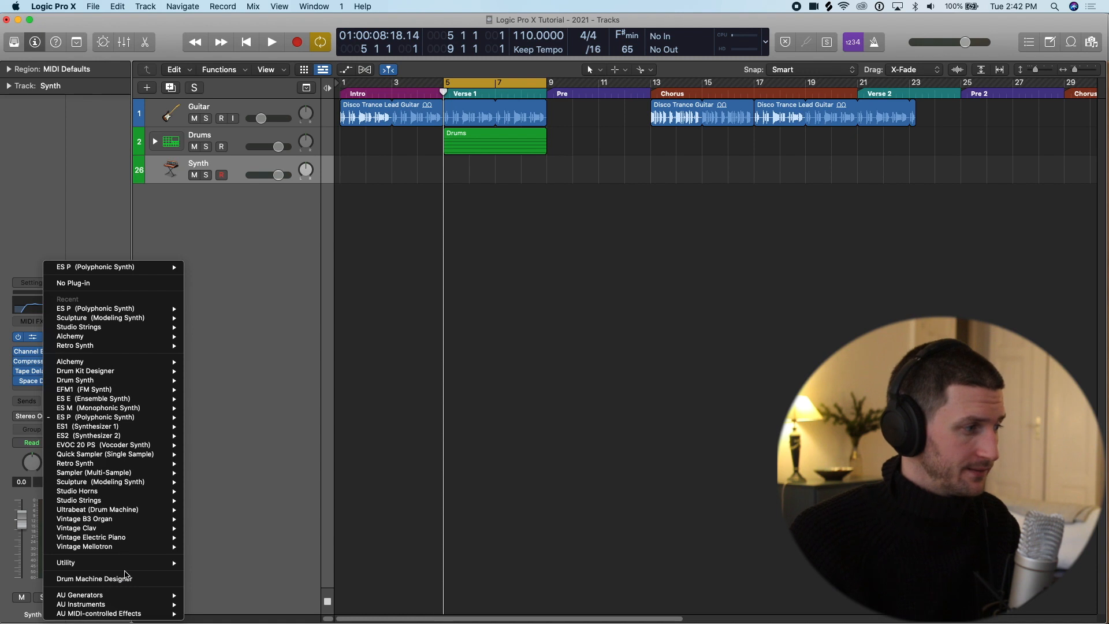
Load Drum Machine Designer as the Synth track's instrument and add an empty channel strip to its C2 pad.
{"action": "left_click", "coordinate": [126, 578]}
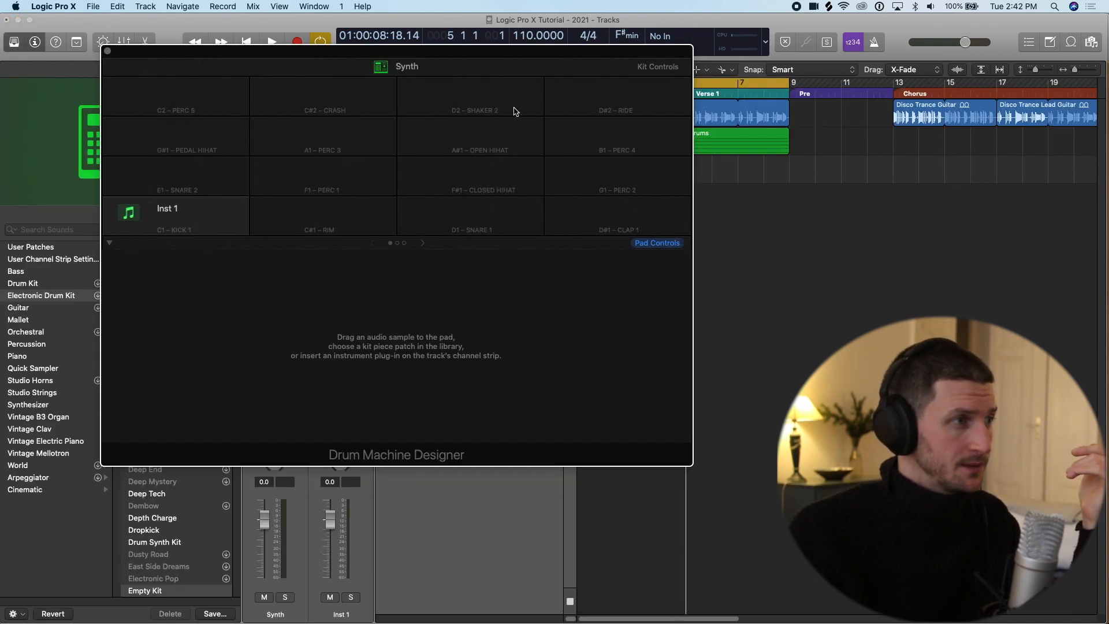
{"action": "left_click_drag", "start_coordinate": [397, 49], "coordinate": [688, 189]}
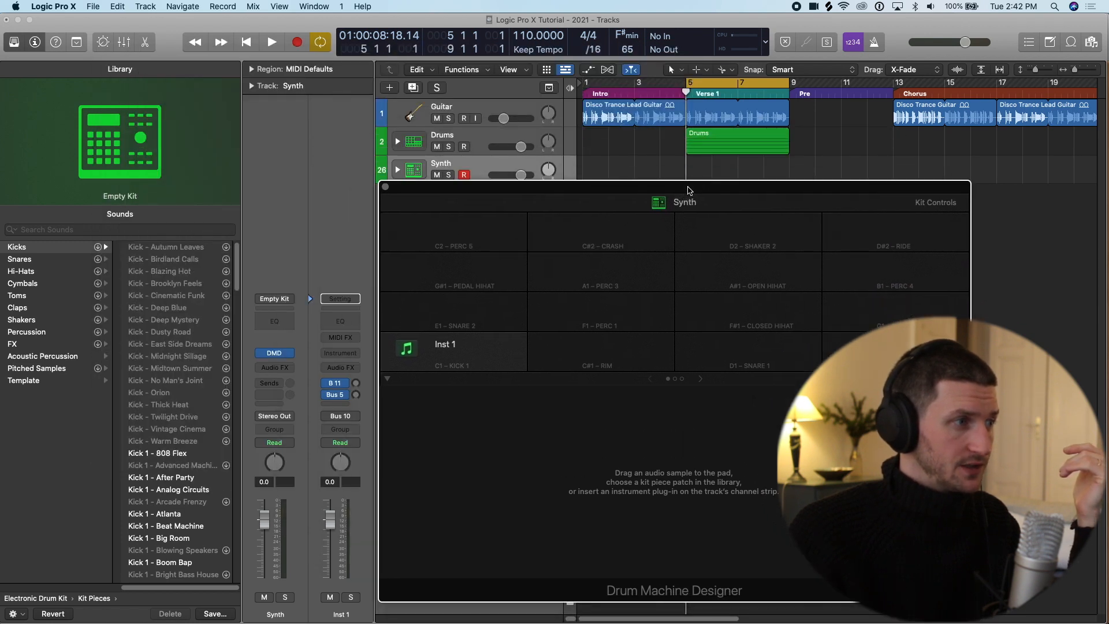
{"action": "left_click", "coordinate": [479, 223]}
{"action": "left_click", "coordinate": [453, 269]}
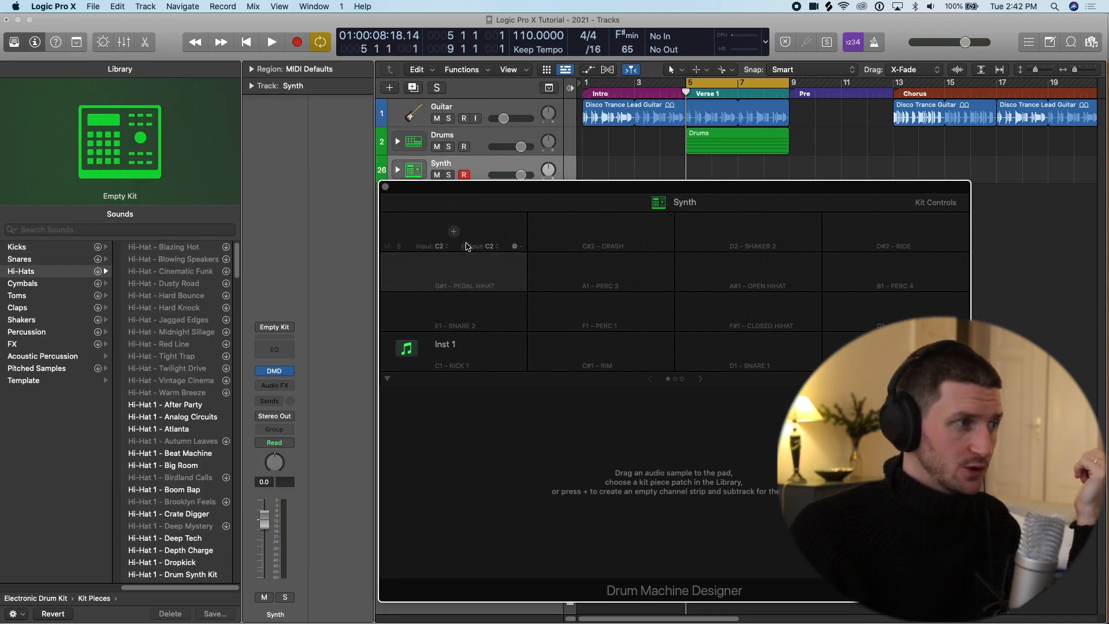
{"action": "left_click", "coordinate": [454, 235]}
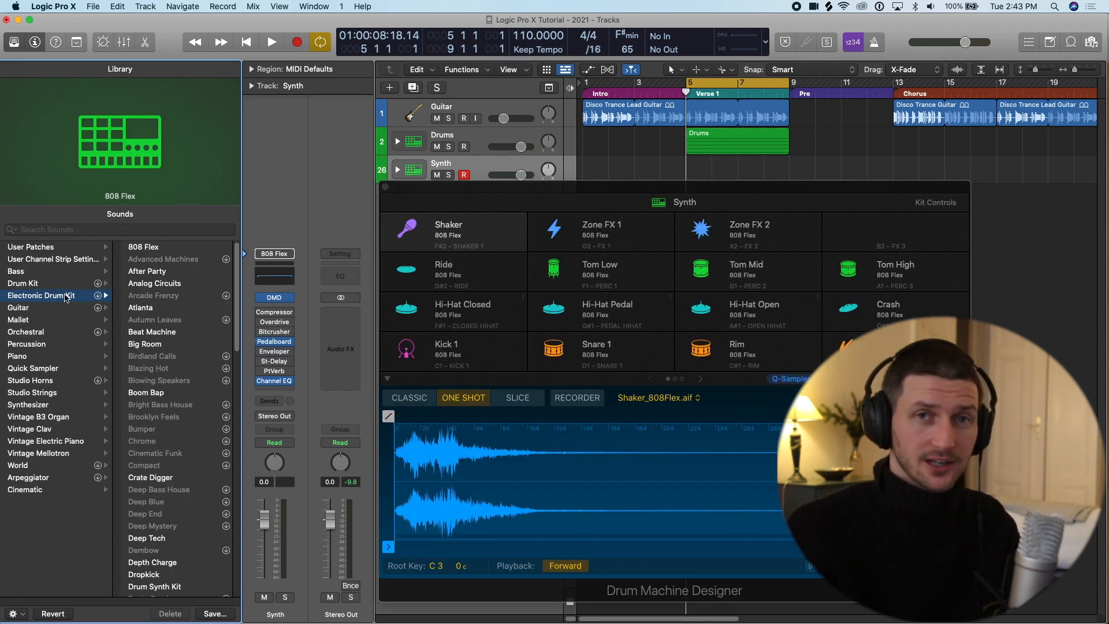
Try the After Party electronic drum kit on the Synth track and return to the 808 Flex kit.
{"action": "left_click", "coordinate": [166, 275]}
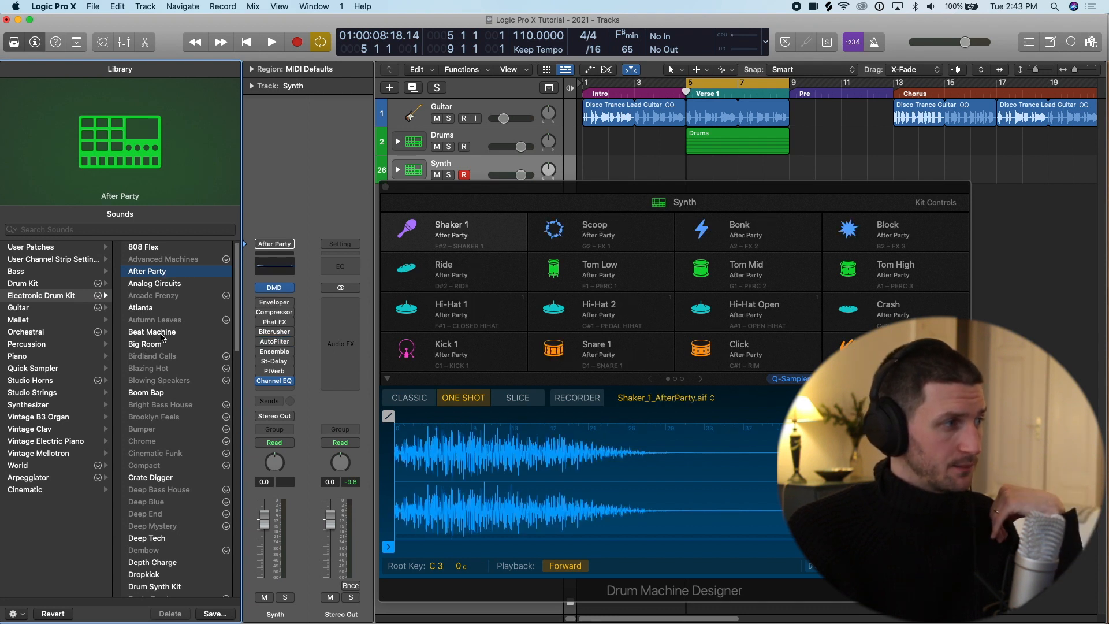
{"action": "left_click", "coordinate": [167, 248]}
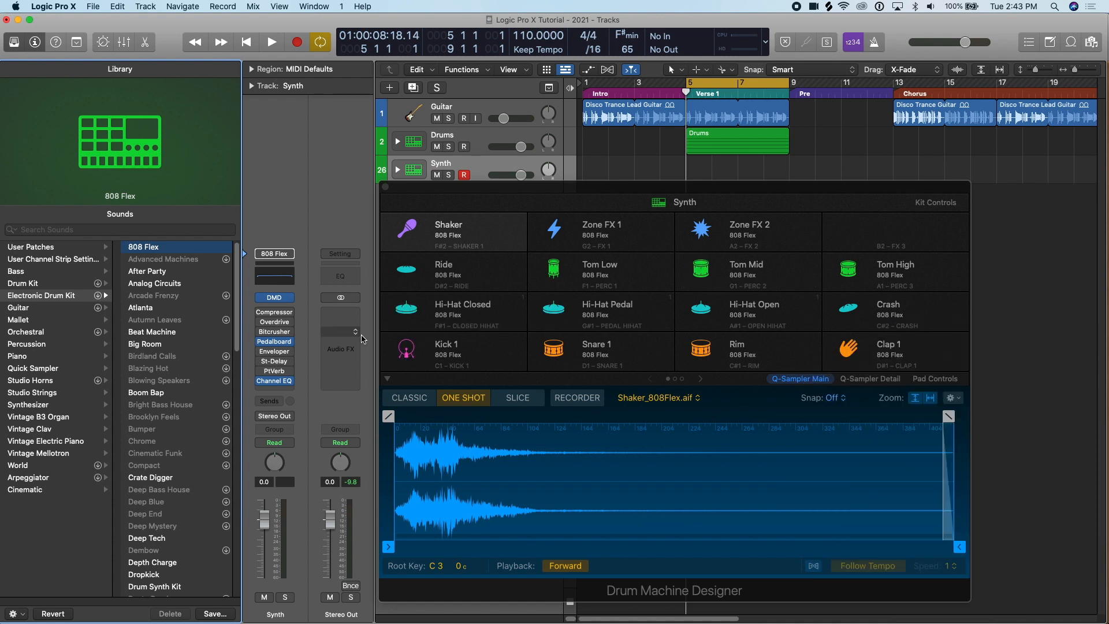
Audition the Ride and Clap 1 pads of the 808 Flex kit.
{"action": "left_click", "coordinate": [410, 270]}
{"action": "left_click", "coordinate": [407, 269]}
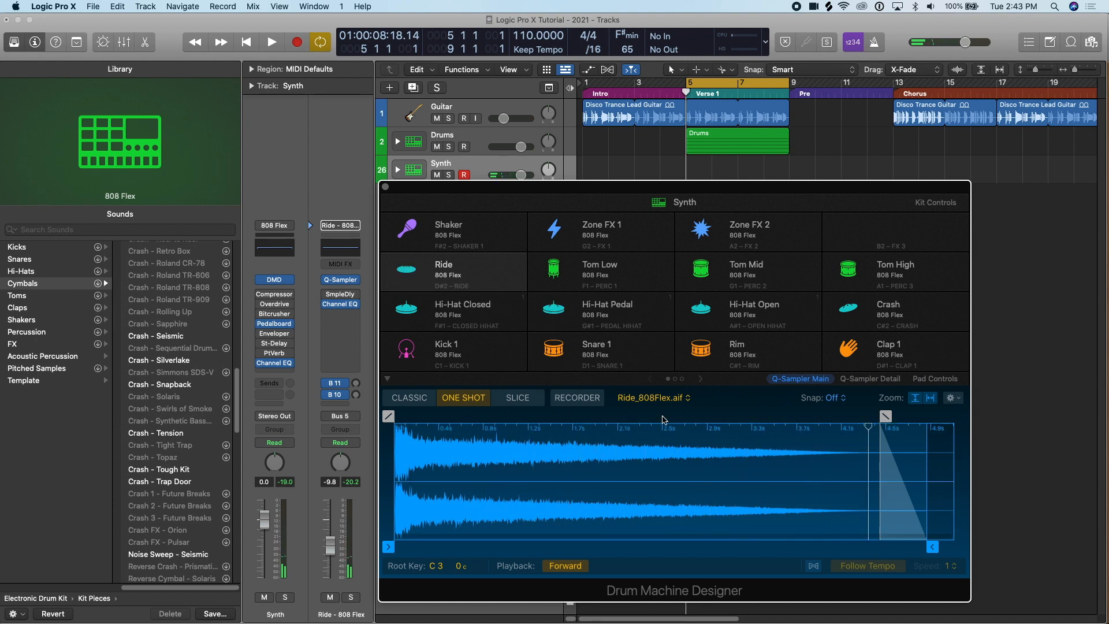
{"action": "left_click", "coordinate": [848, 348]}
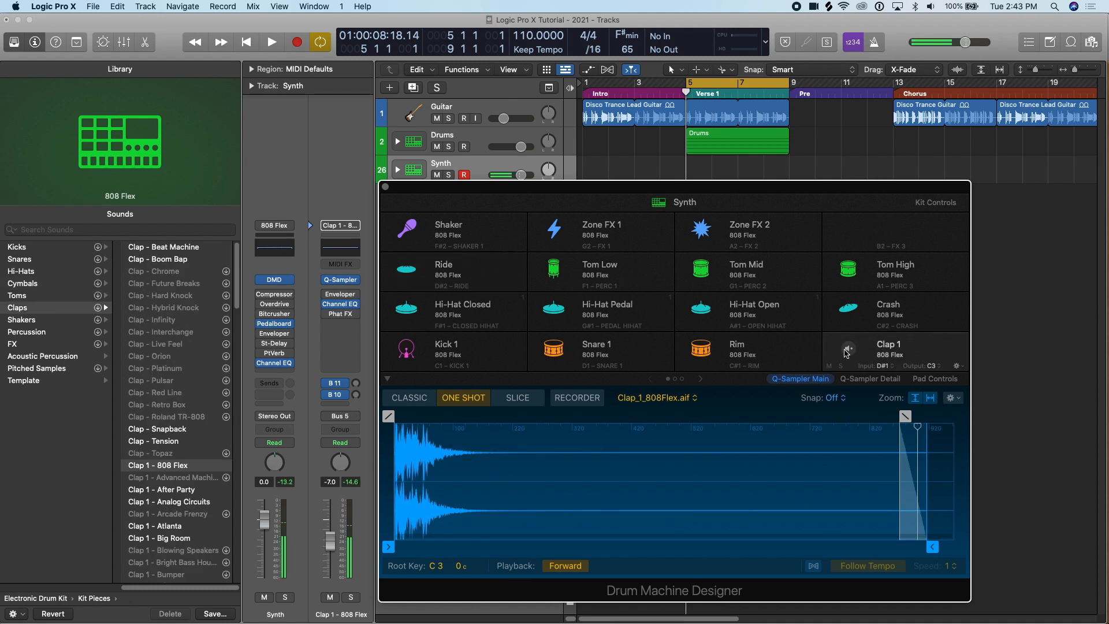
Shorten the Clap 1 sample to end at about 0.37 s, adjust its fade-out and audition the pad.
{"action": "left_click_drag", "start_coordinate": [907, 418], "coordinate": [733, 422]}
{"action": "left_click_drag", "start_coordinate": [931, 546], "coordinate": [618, 509]}
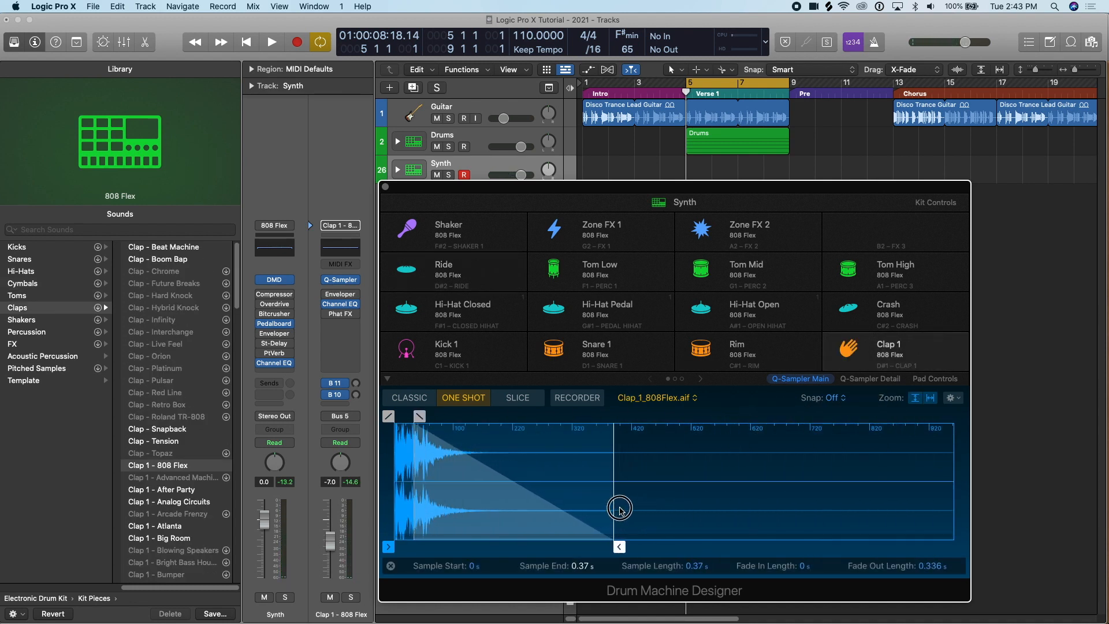
{"action": "mouse_move", "coordinate": [452, 416]}
{"action": "left_mouse_down"}
{"action": "mouse_move", "coordinate": [431, 417]}
{"action": "mouse_move", "coordinate": [808, 485]}
{"action": "mouse_move", "coordinate": [631, 483]}
{"action": "mouse_move", "coordinate": [591, 501]}
{"action": "left_mouse_up"}
{"action": "left_click", "coordinate": [848, 351]}
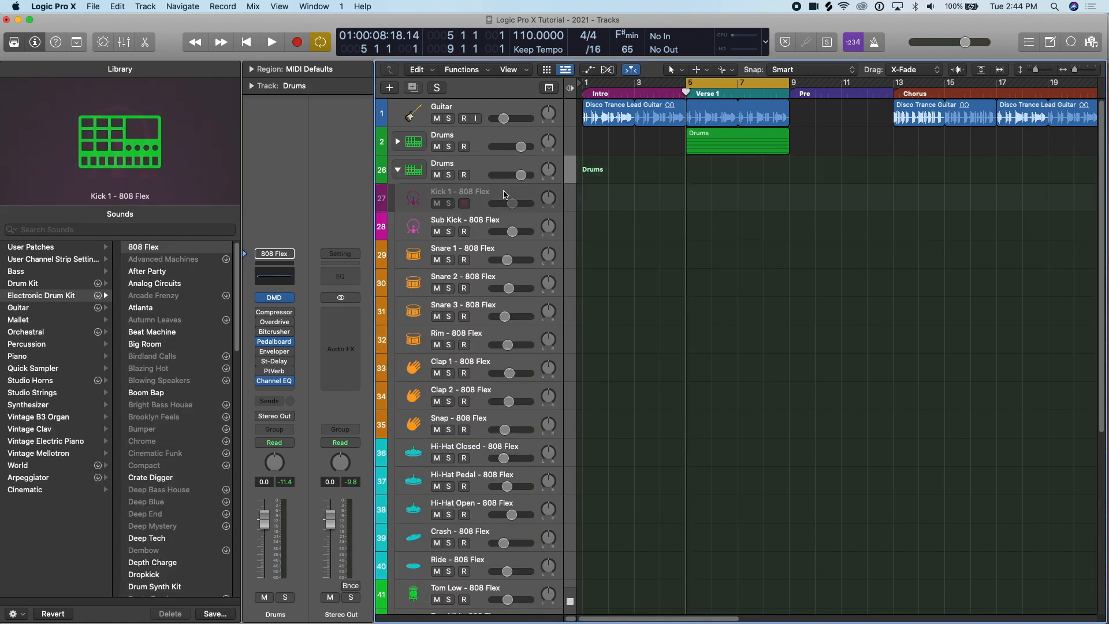
Load a stereo Quick Sampler as the instrument of the Kick 1 - 808 Flex track and reposition its window.
{"action": "left_click", "coordinate": [497, 192]}
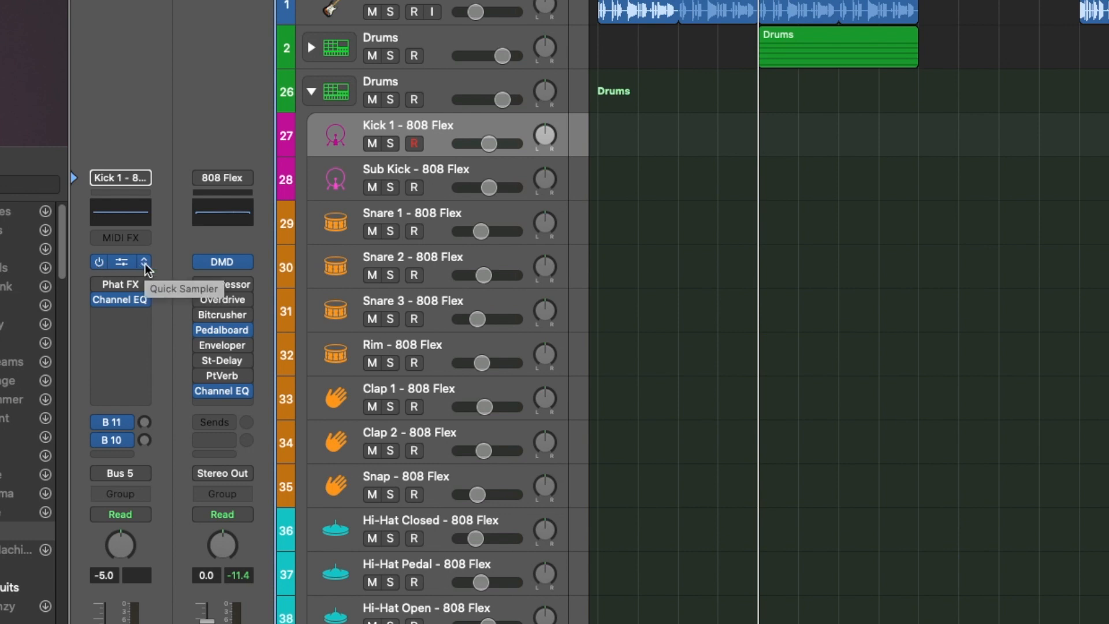
{"action": "left_click", "coordinate": [145, 264]}
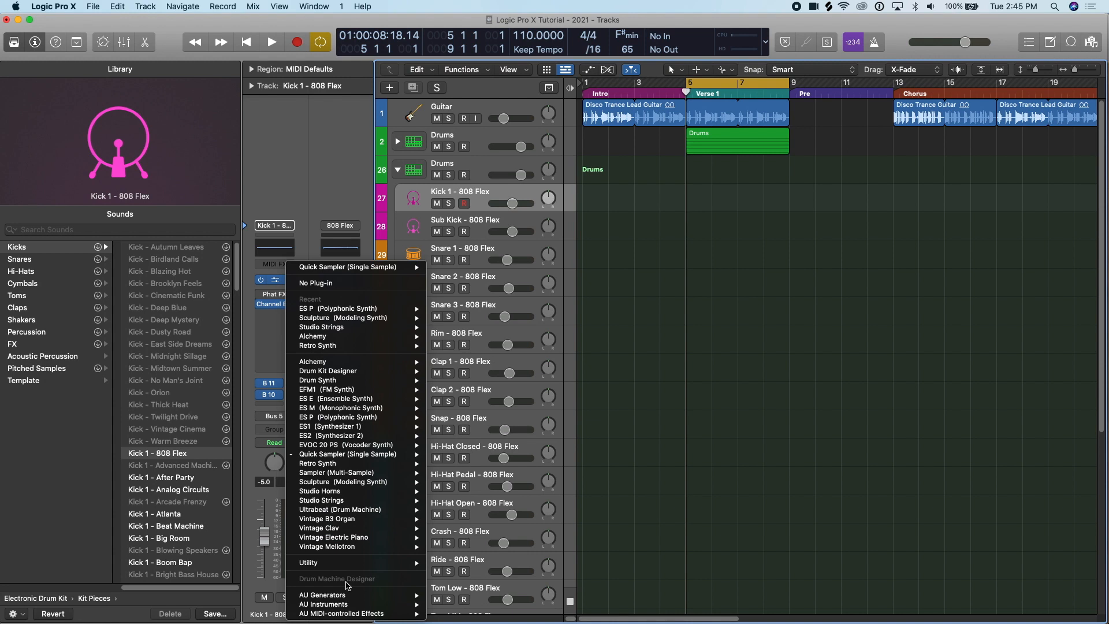
{"action": "mouse_move", "coordinate": [346, 454]}
{"action": "left_click", "coordinate": [444, 463]}
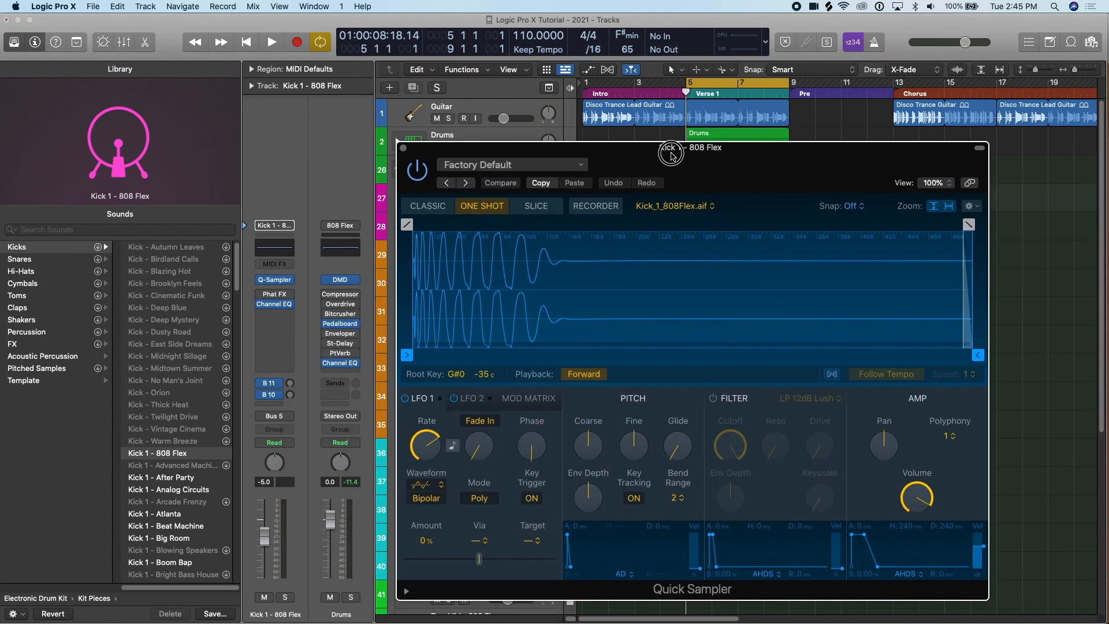
{"action": "left_click_drag", "start_coordinate": [667, 163], "coordinate": [667, 166]}
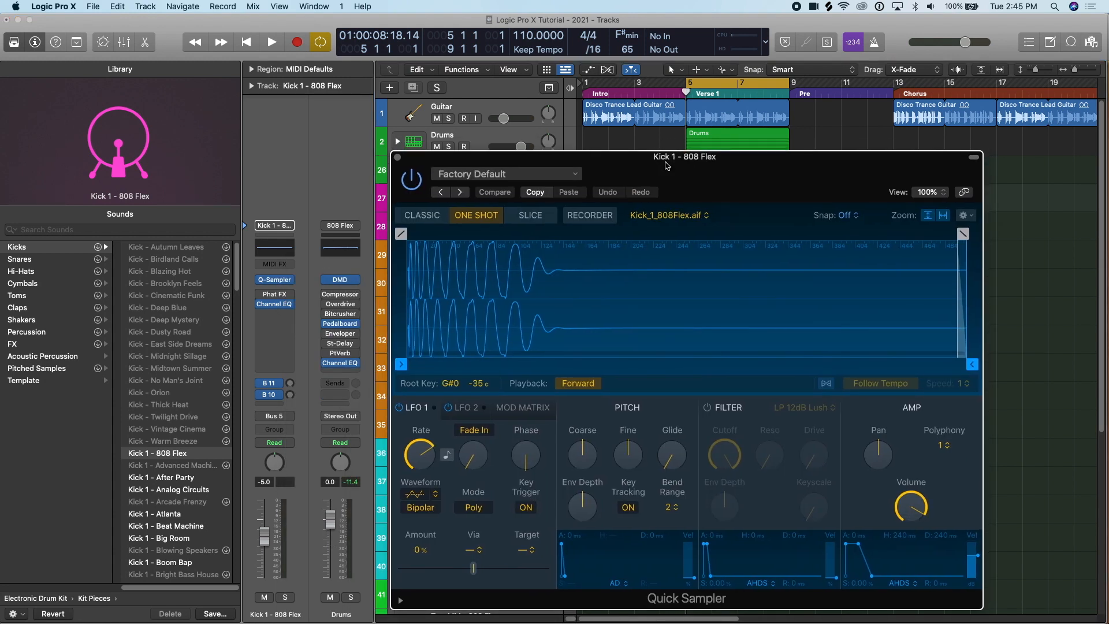
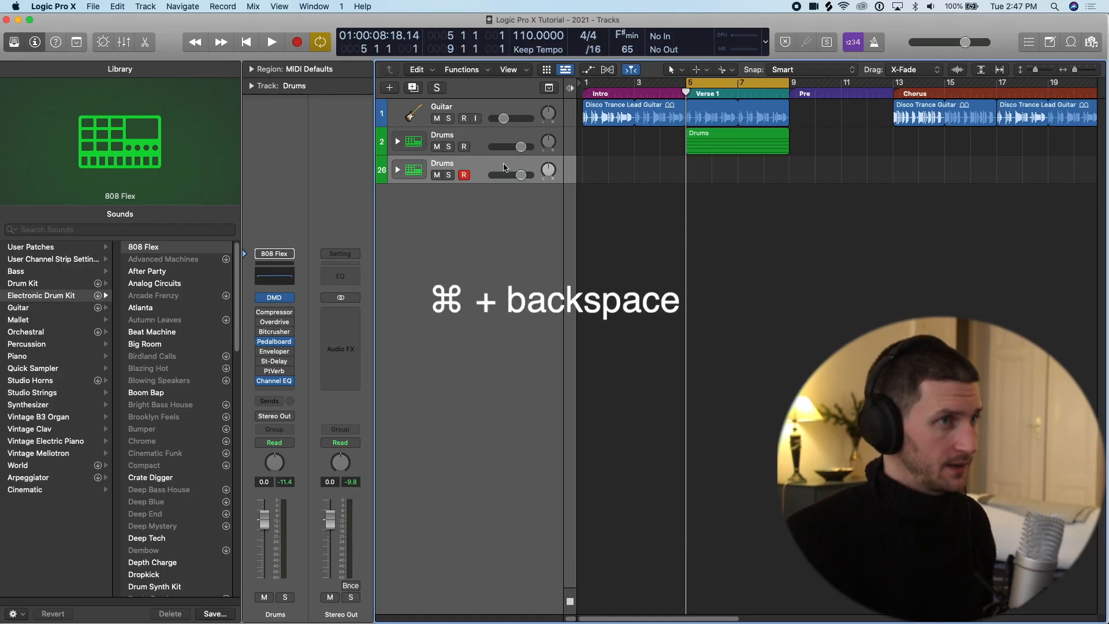
Delete the duplicate Drums track, hide the Library and clear the region selection.
{"action": "key", "text": "super+BackSpace"}
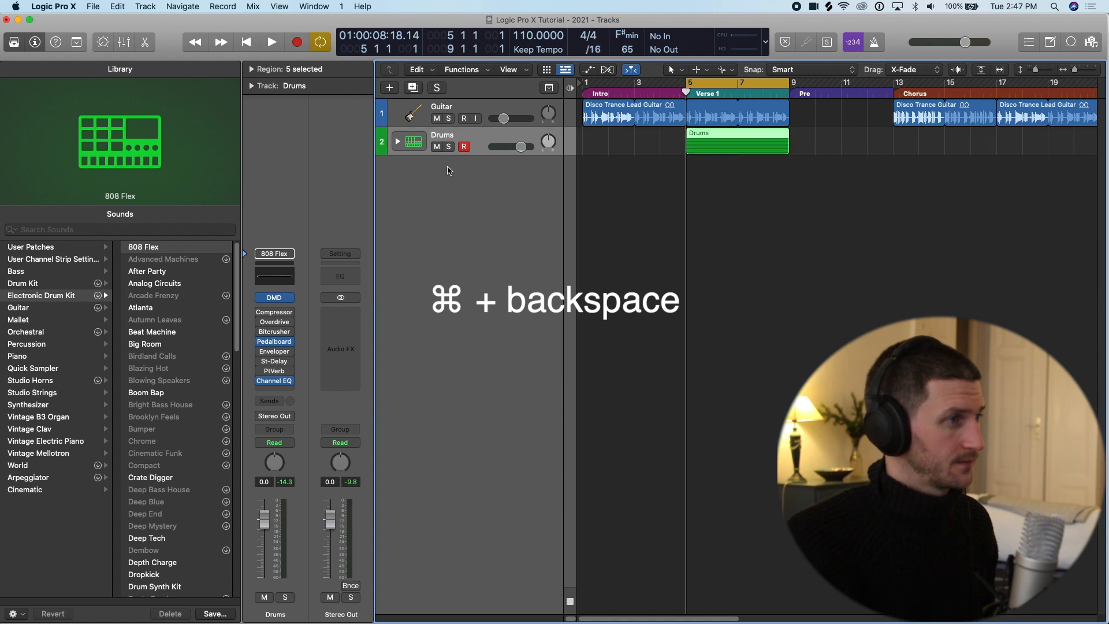
{"action": "left_click", "coordinate": [14, 42]}
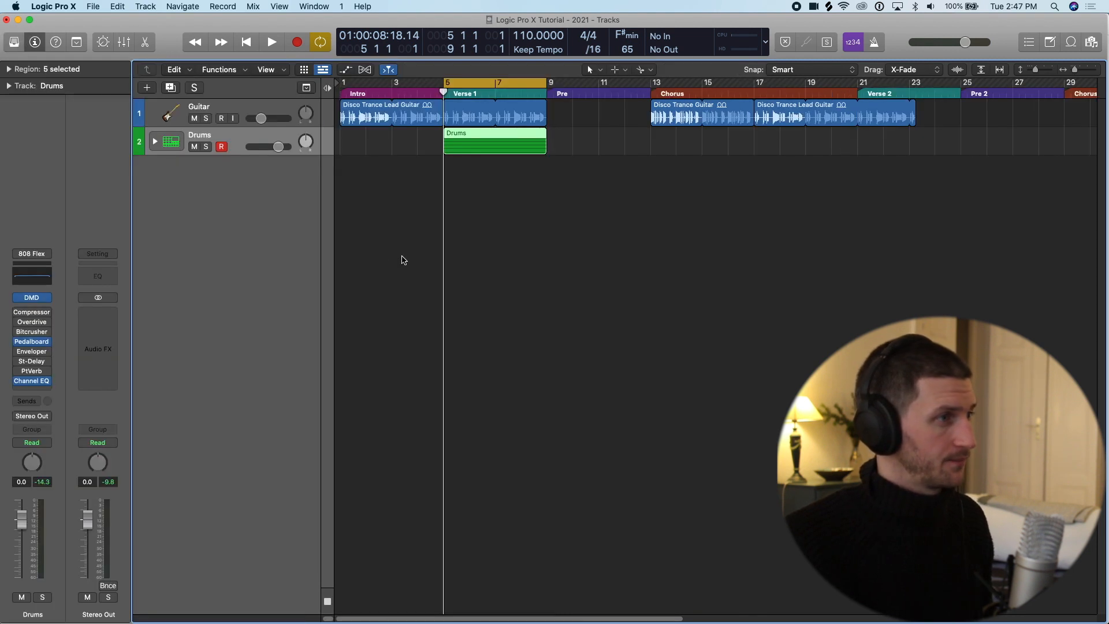
{"action": "left_click", "coordinate": [401, 255]}
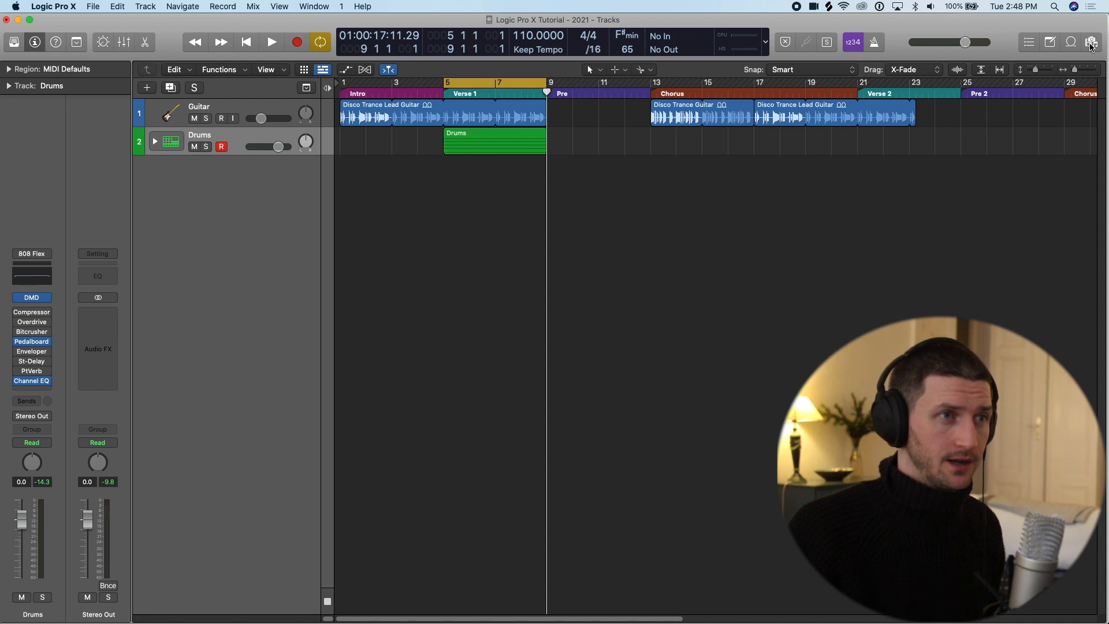
Browse the bookmarked Sounds folder to Snares and Claps, audition ph_clap_909.wav and add it at bar 5 on a new audio track.
{"action": "key", "text": "f"}
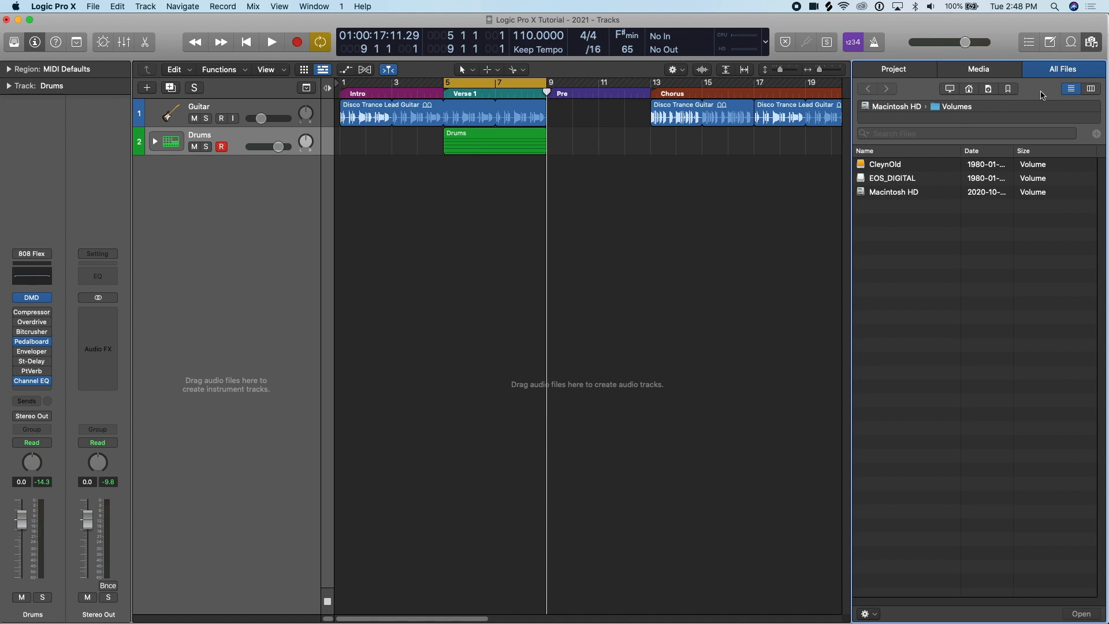
{"action": "left_click", "coordinate": [1011, 90]}
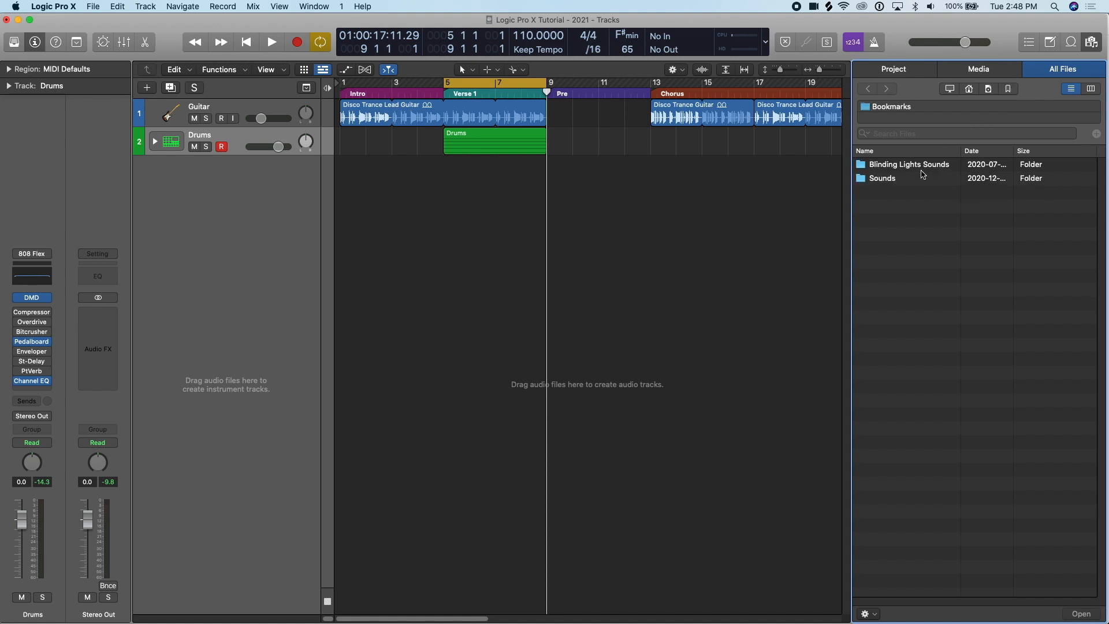
{"action": "double_click", "coordinate": [916, 180]}
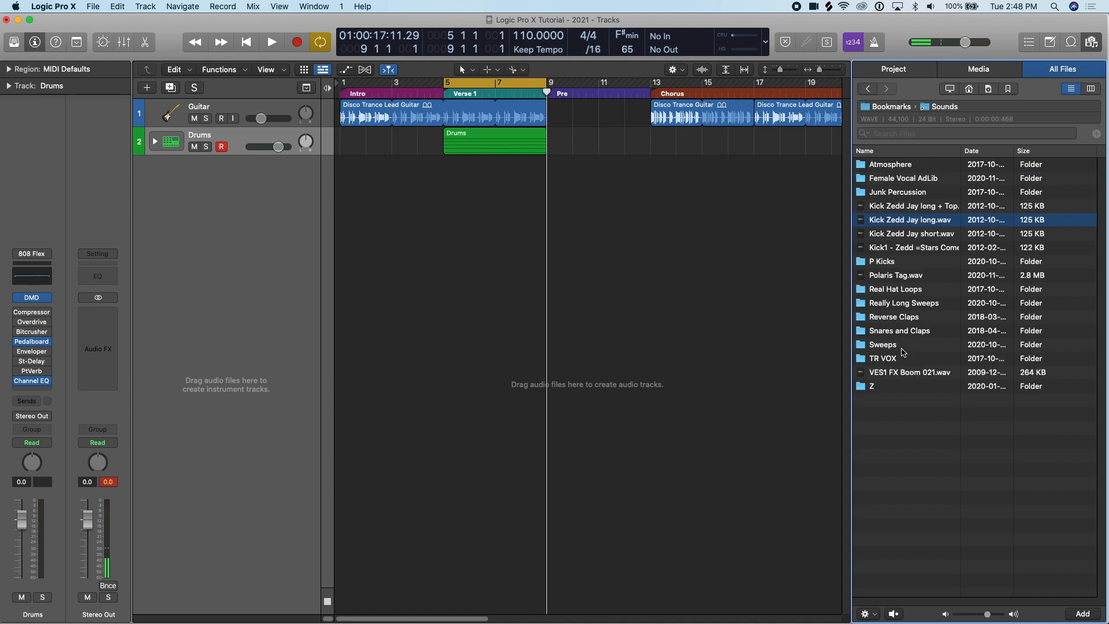
{"action": "double_click", "coordinate": [884, 330]}
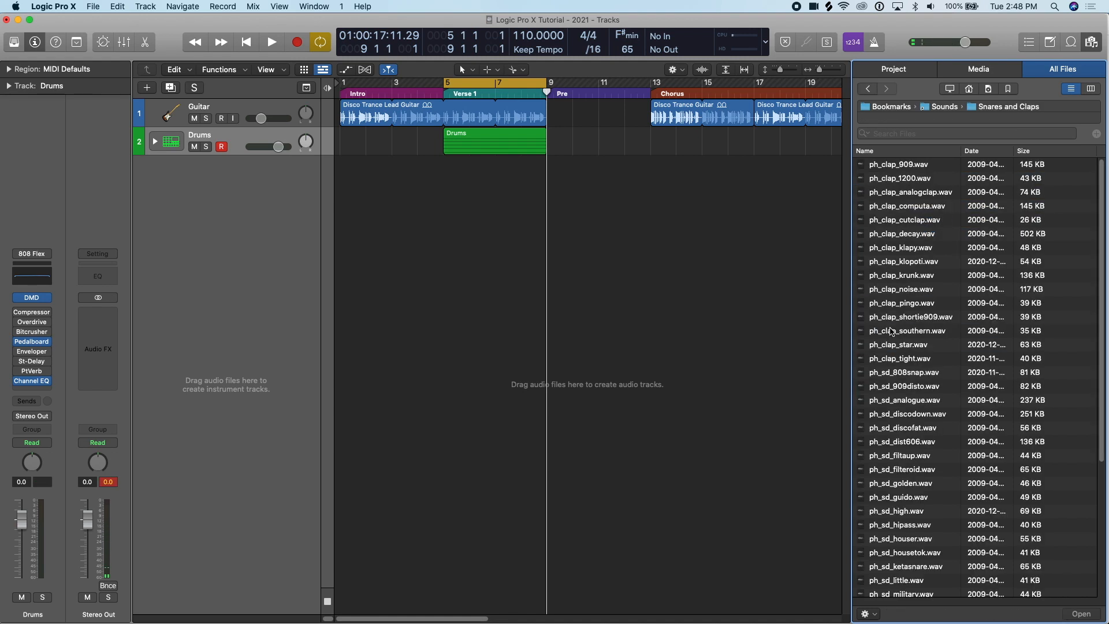
{"action": "left_click", "coordinate": [877, 166]}
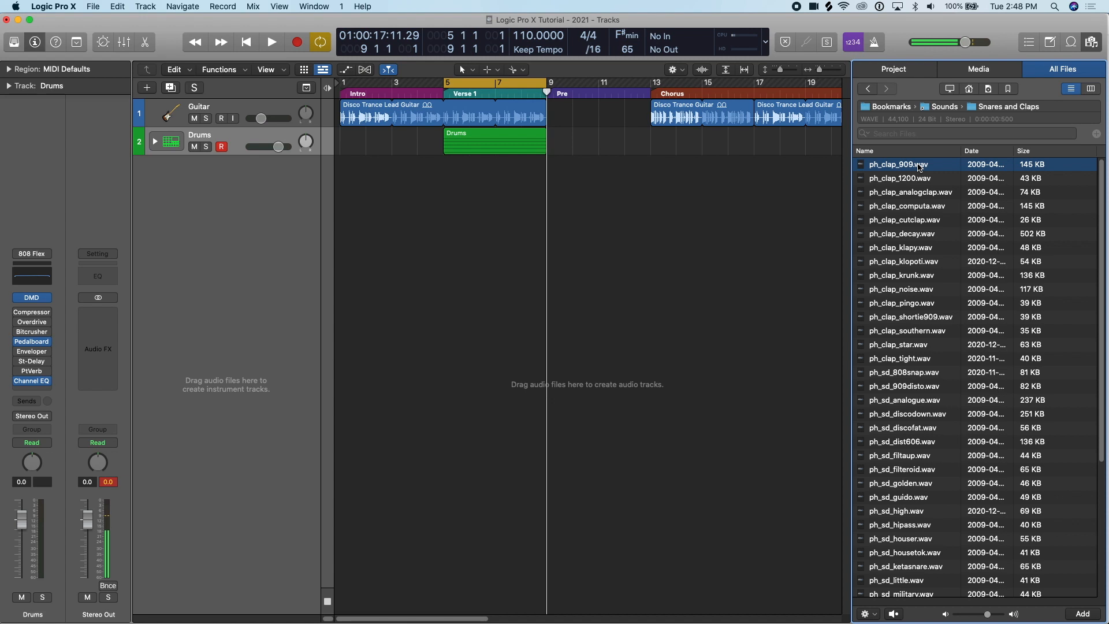
{"action": "left_click_drag", "start_coordinate": [919, 167], "coordinate": [448, 169]}
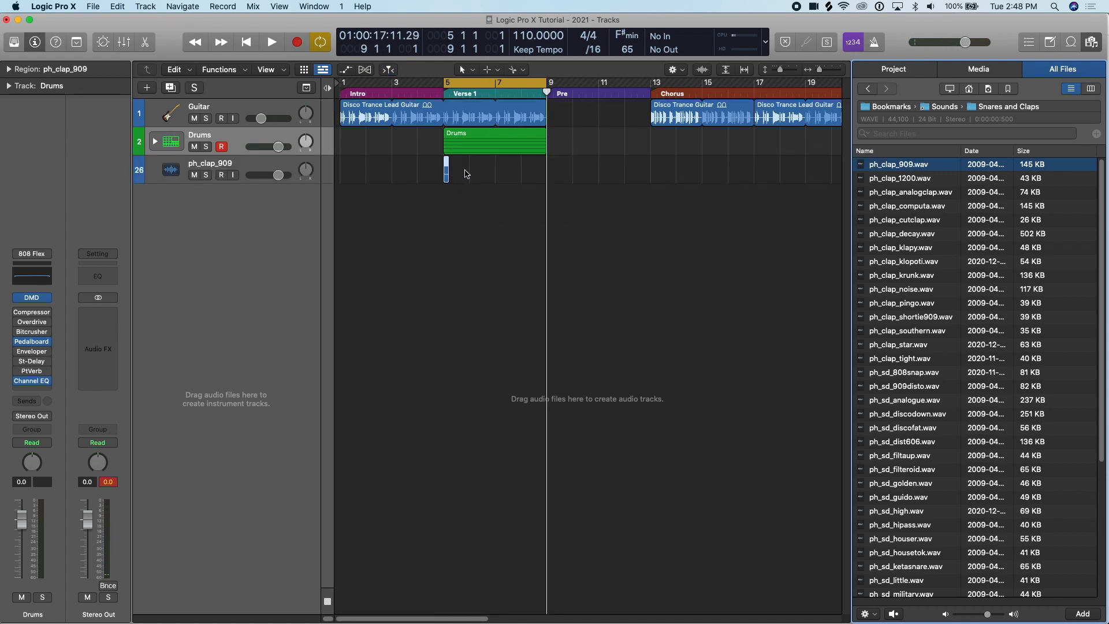
Rename the ph_clap_909 track as Clap.
{"action": "key", "text": "super+Right"}
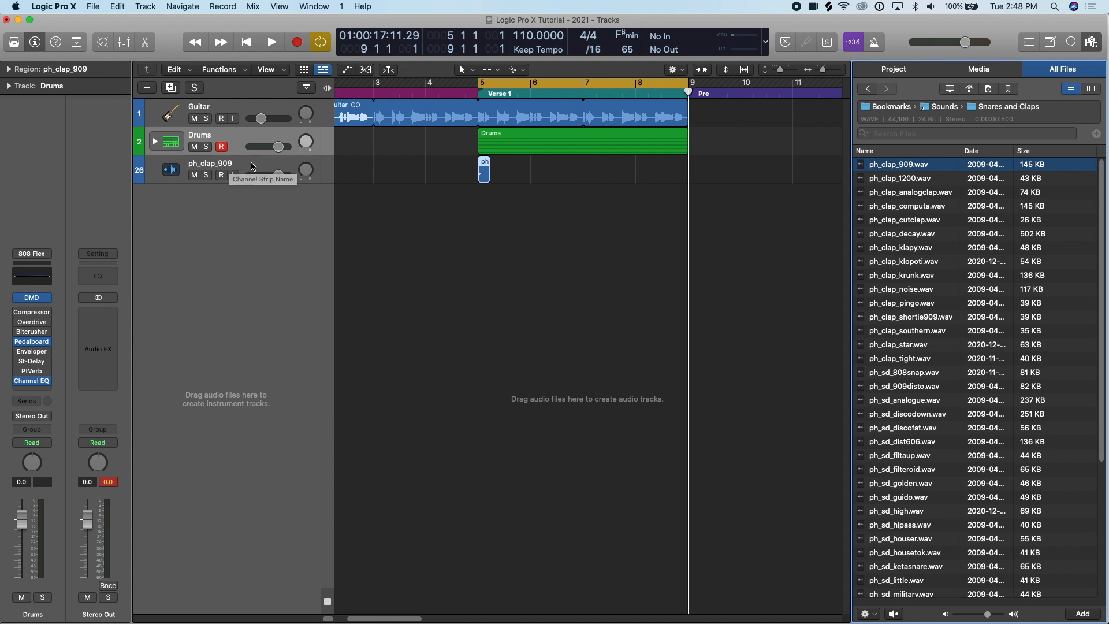
{"action": "double_click", "coordinate": [255, 167]}
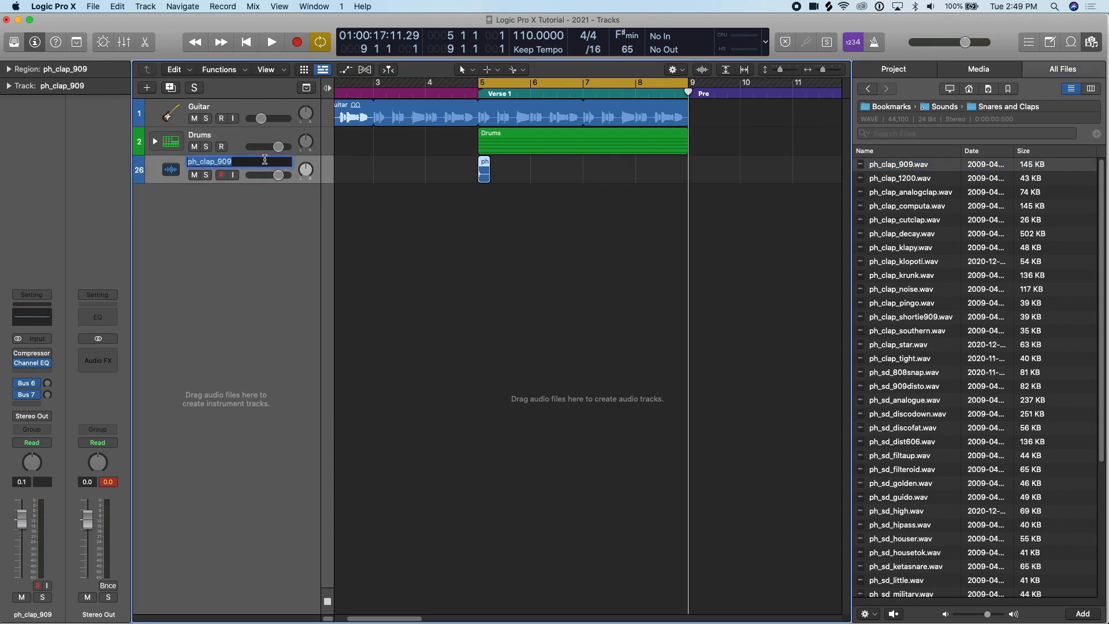
{"action": "type", "text": "Clap"}
{"action": "key", "text": "Return"}
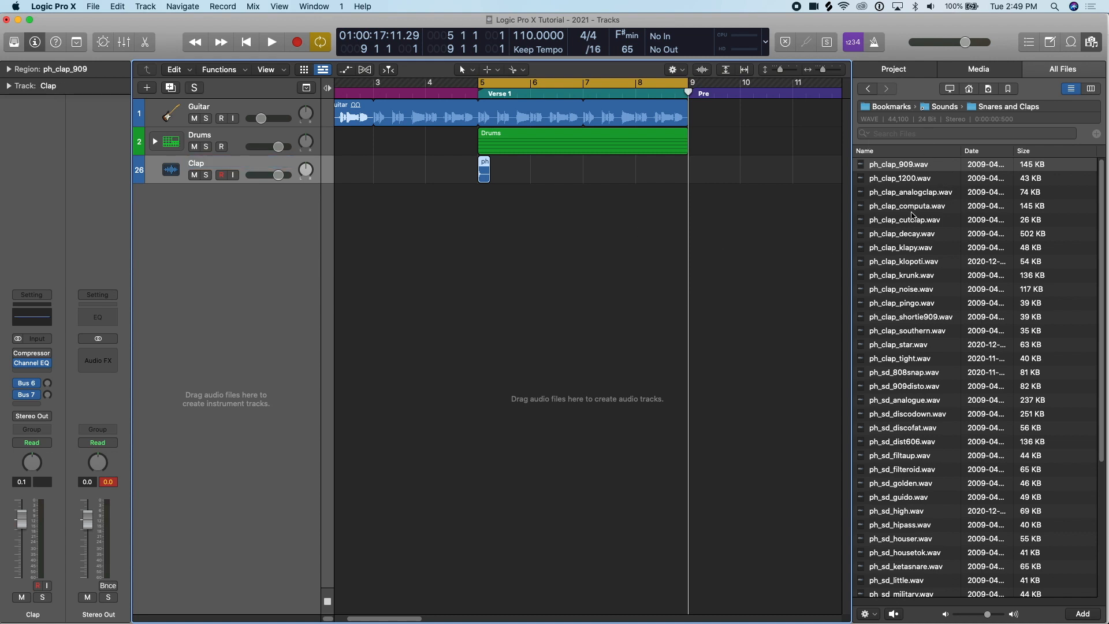
Audition further claps and add ph_clap_pingo.wav and ph_clap_southern.wav at bar 5 on new tracks below Clap.
{"action": "left_click", "coordinate": [911, 289]}
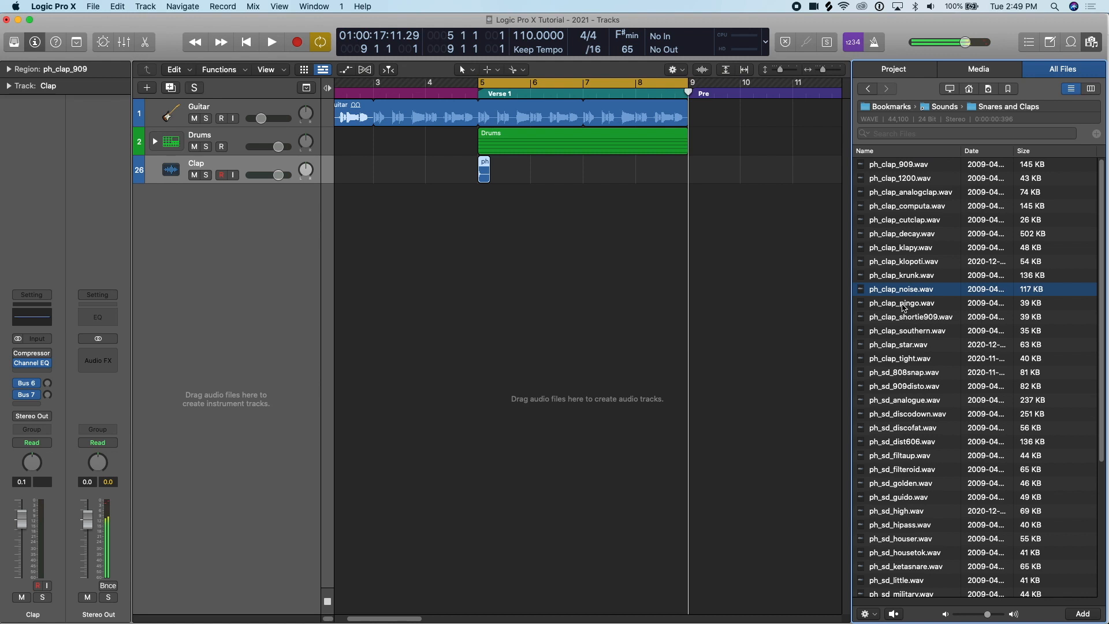
{"action": "left_click", "coordinate": [905, 304]}
{"action": "left_click_drag", "start_coordinate": [907, 304], "coordinate": [476, 219]}
{"action": "left_click", "coordinate": [903, 331]}
{"action": "left_click_drag", "start_coordinate": [902, 331], "coordinate": [479, 241]}
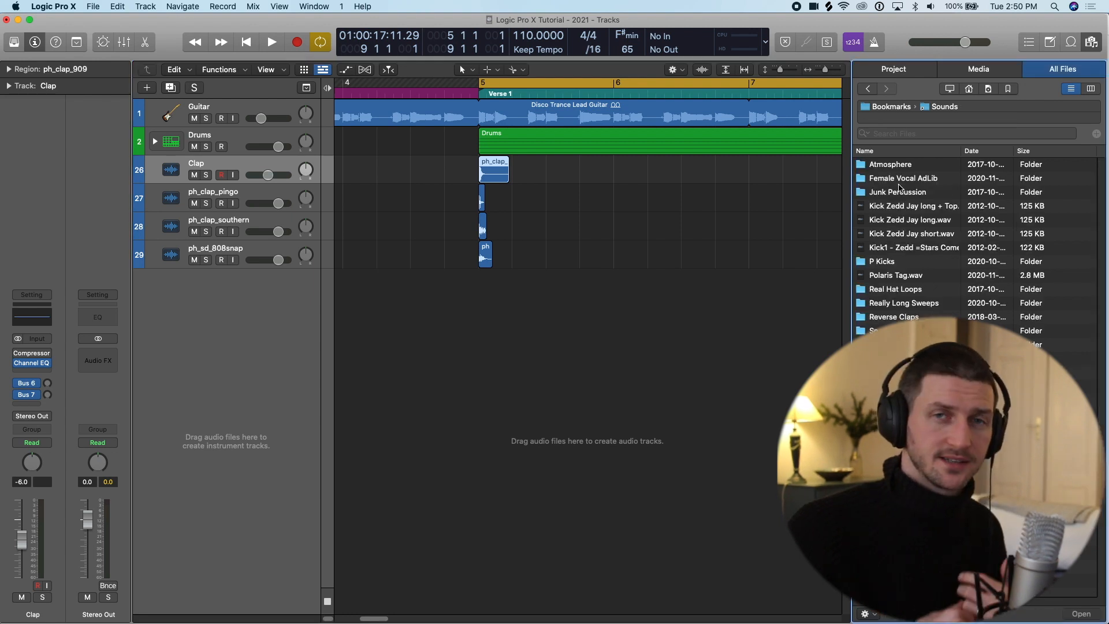
Add the av_140bpm_Cminor_adlib 6 vocal from Female Vocal AdLib > Adlibs at bar 5 on a new track and close the file browser.
{"action": "double_click", "coordinate": [901, 182]}
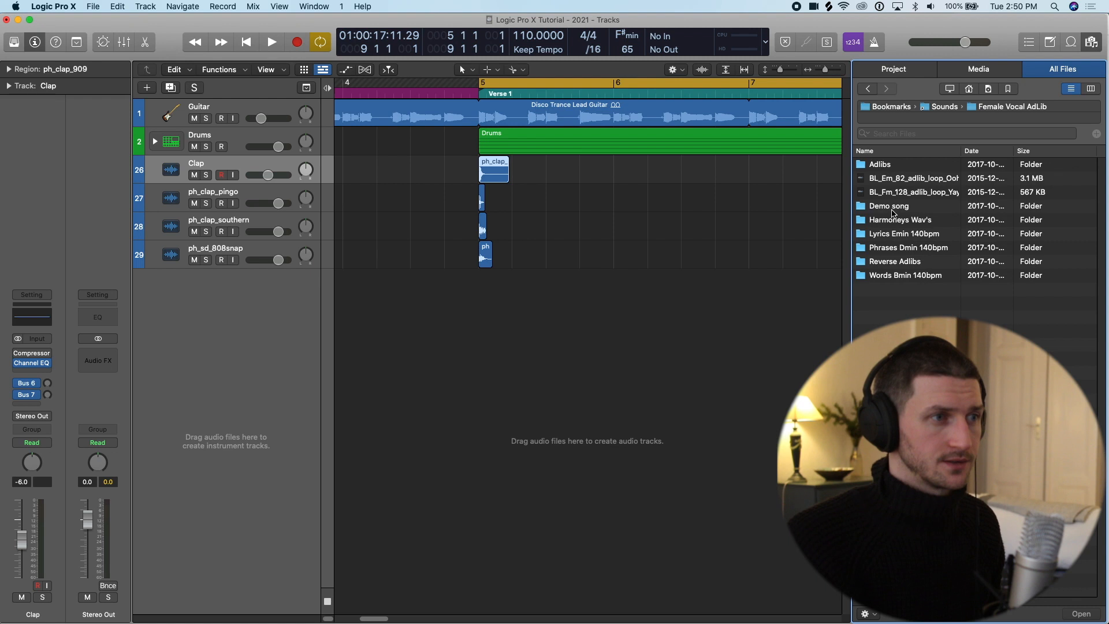
{"action": "double_click", "coordinate": [910, 165]}
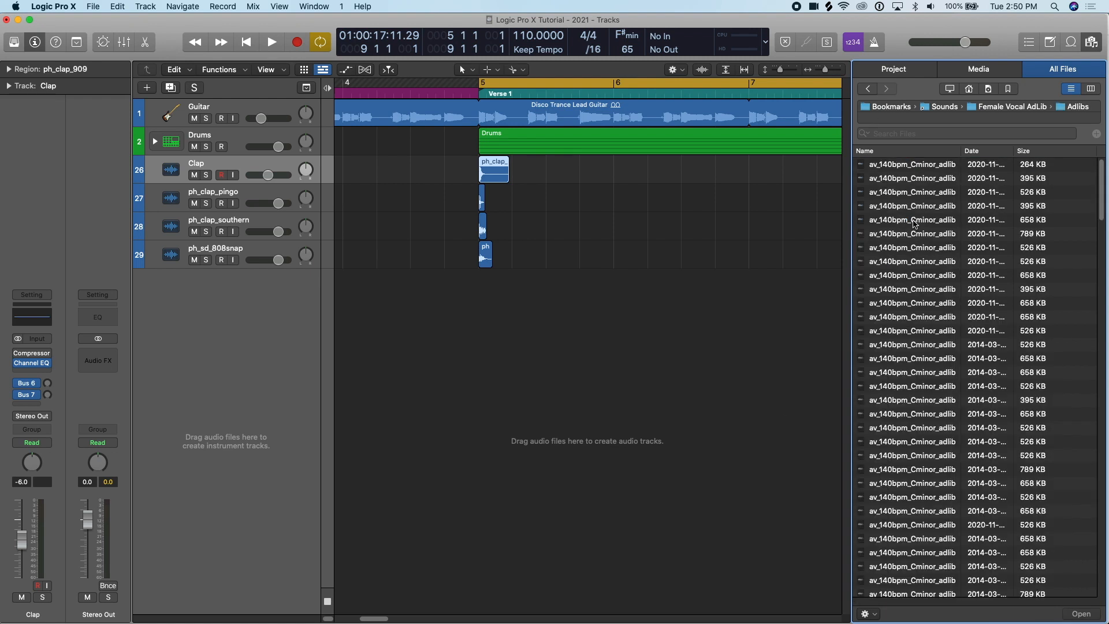
{"action": "left_click_drag", "start_coordinate": [894, 233], "coordinate": [483, 320]}
{"action": "left_click", "coordinate": [553, 318]}
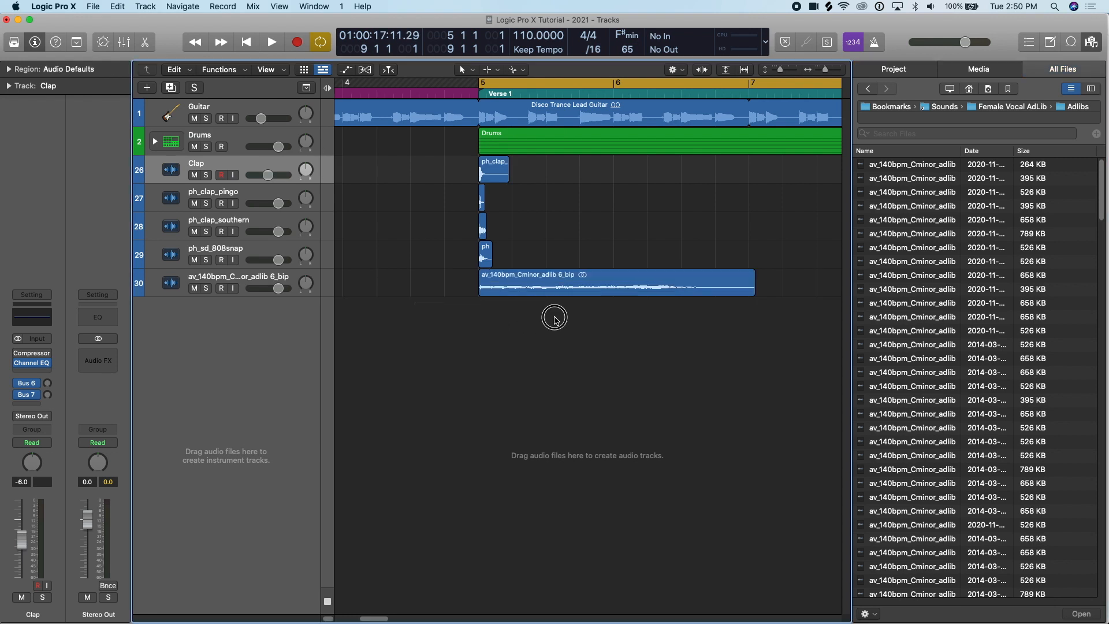
{"action": "key", "text": "f"}
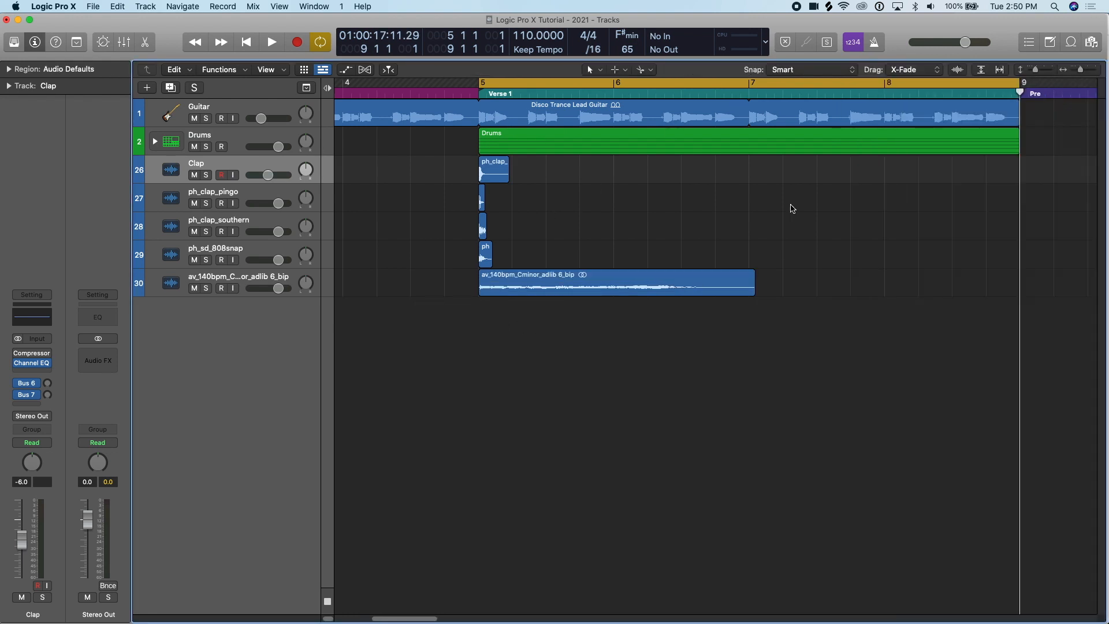
Solo the adlib vocal track and play it back from Verse 1.
{"action": "left_click", "coordinate": [207, 287]}
{"action": "key", "text": "super+Left"}
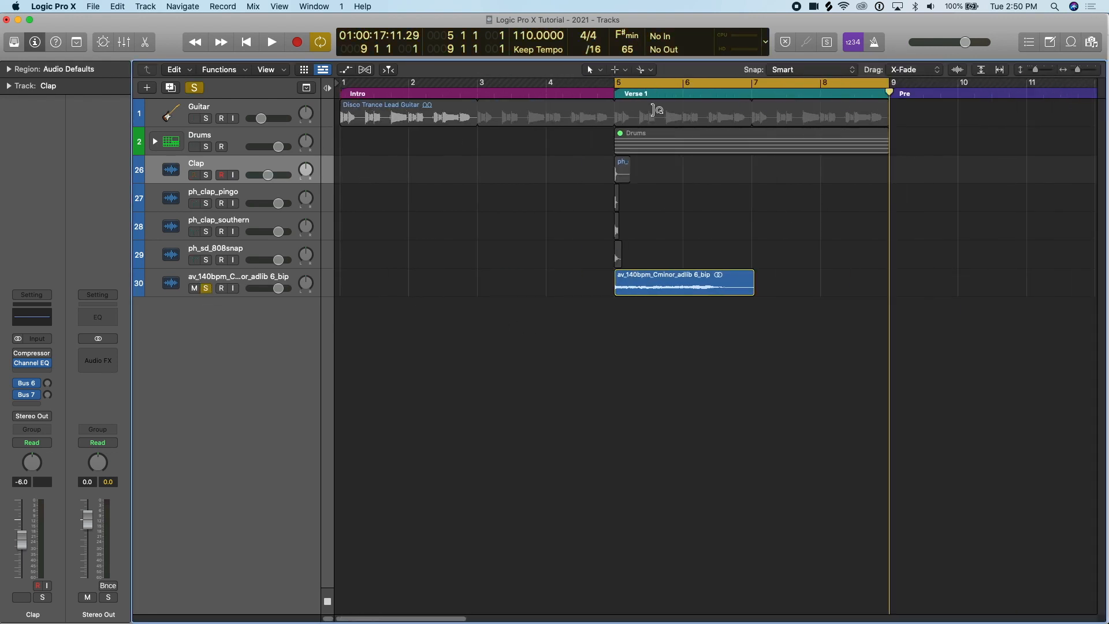
{"action": "key", "text": "space"}
{"action": "key", "text": "super+Right"}
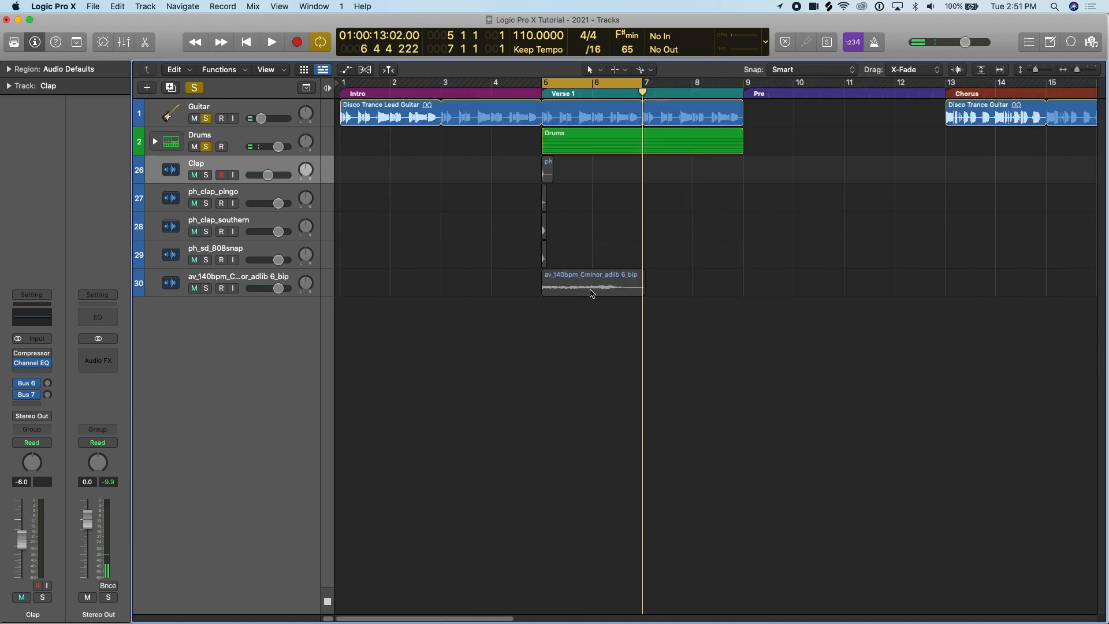
Select the adlib vocal region on track 30.
{"action": "left_click", "coordinate": [593, 289]}
{"action": "key", "text": "super+Right"}
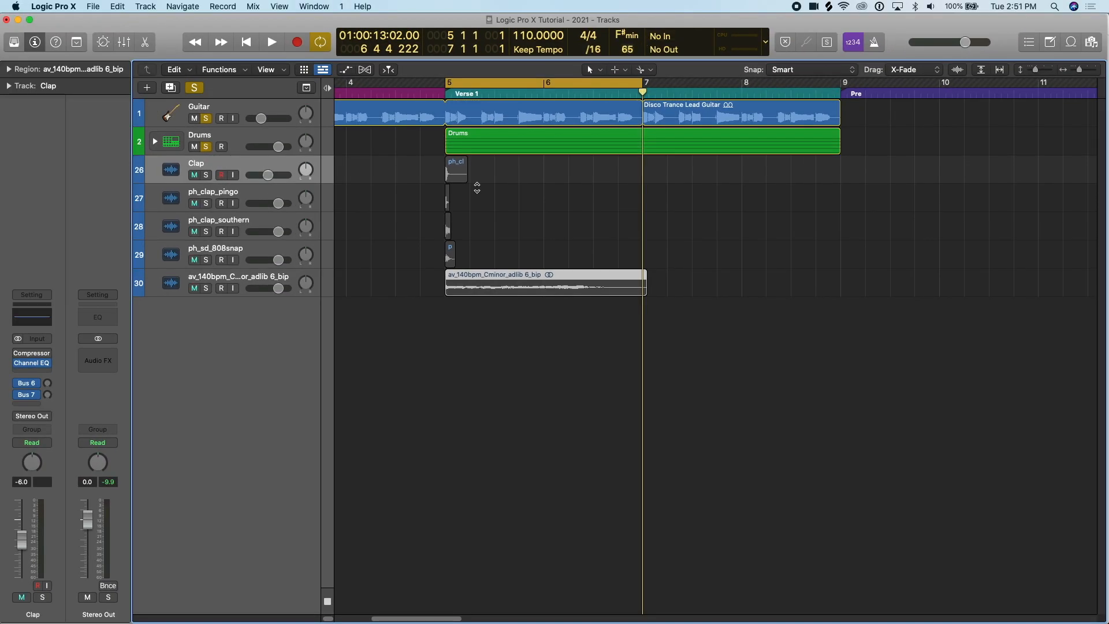
{"action": "left_click", "coordinate": [460, 337]}
{"action": "left_click", "coordinate": [500, 282]}
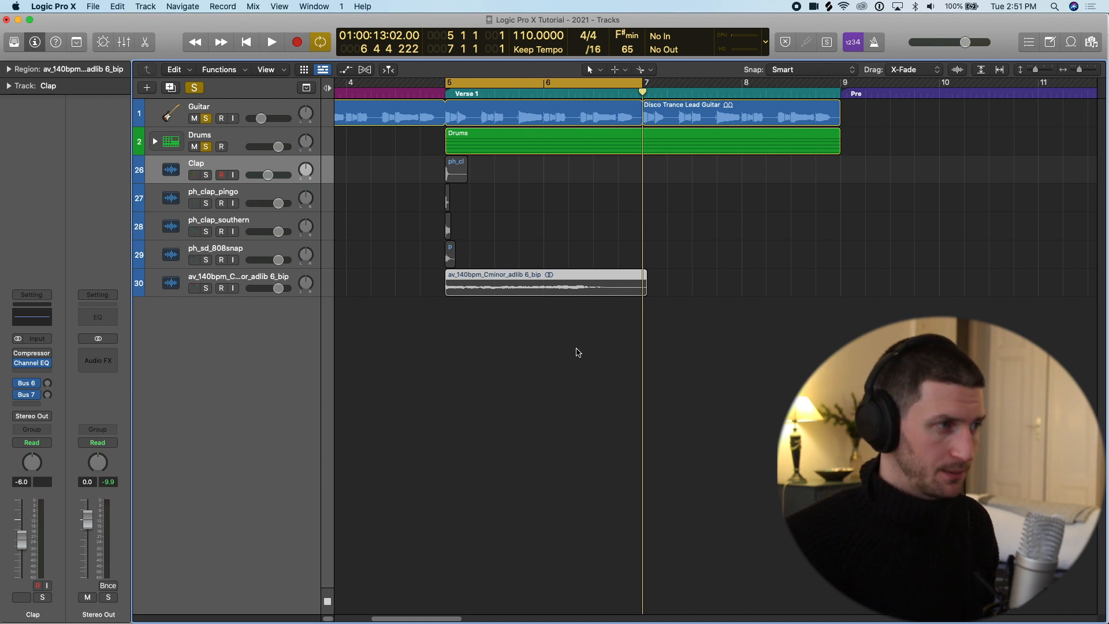
Show the Musical Typing keyboard, move it clear of the tracks and close it.
{"action": "key", "text": "super+k"}
{"action": "key", "text": "super+k"}
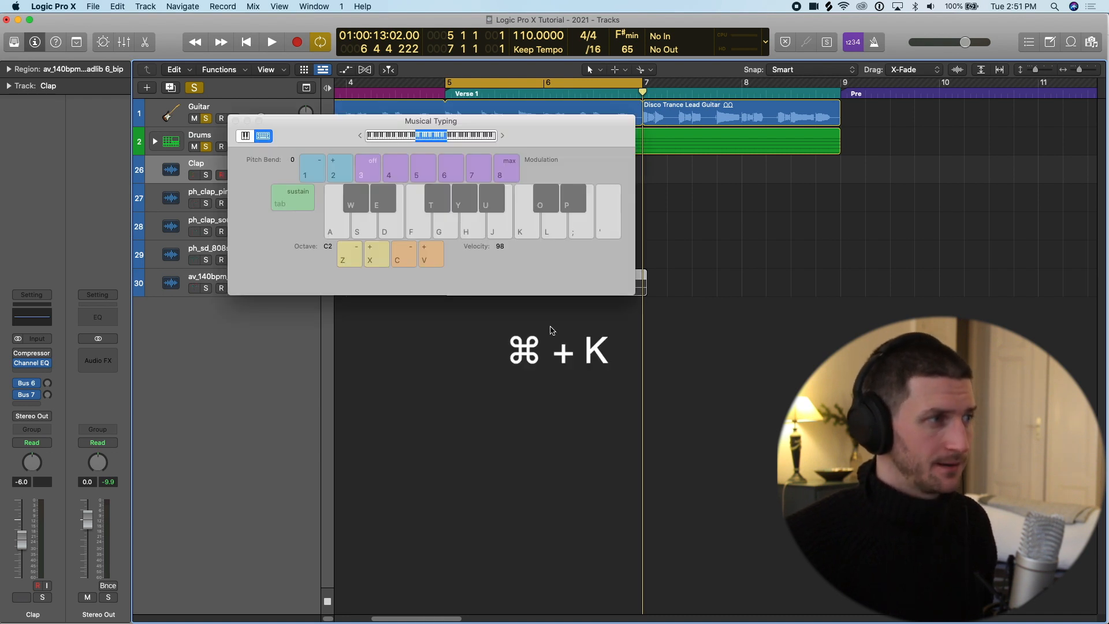
{"action": "left_click_drag", "start_coordinate": [576, 140], "coordinate": [976, 33]}
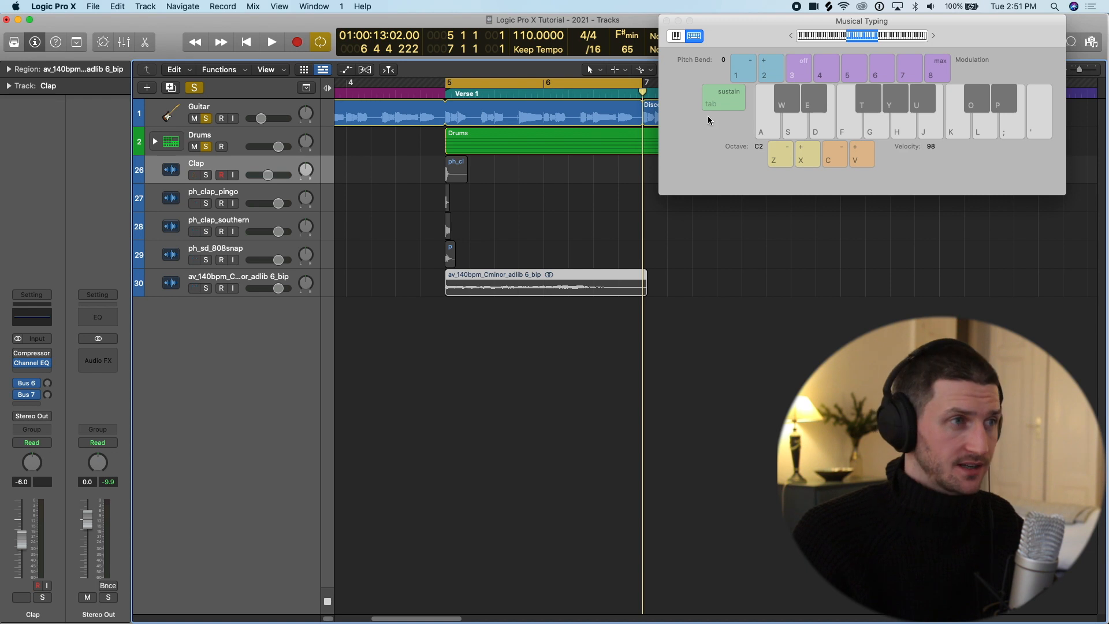
{"action": "left_click", "coordinate": [666, 21]}
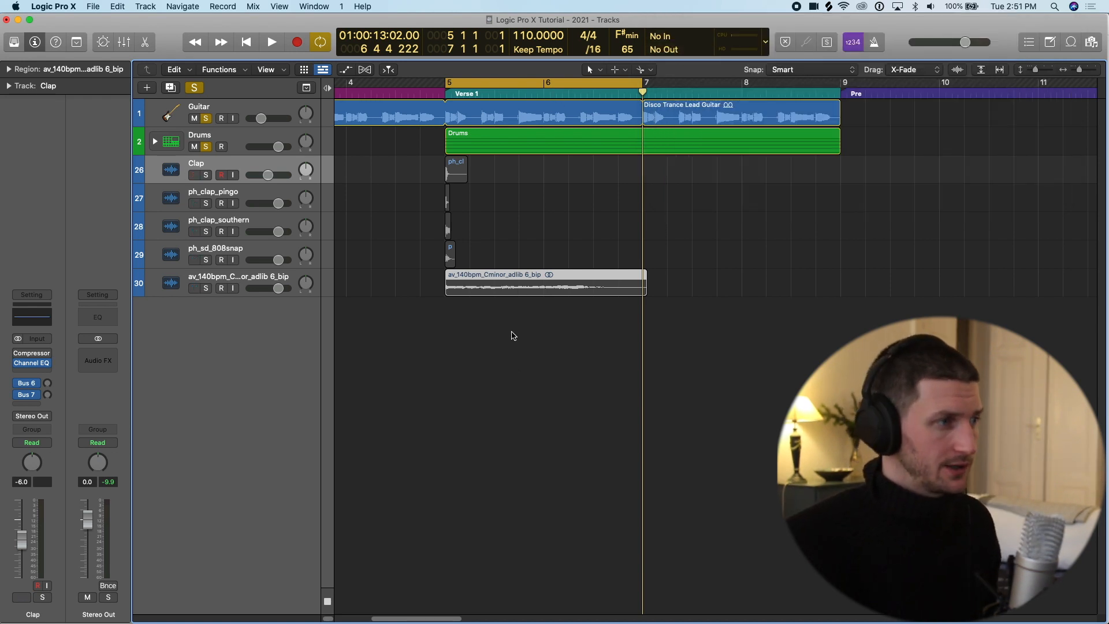
Transpose the adlib vocal region down by 6 semitones, one semitone at a time.
{"action": "scroll", "coordinate": [550, 293], "scroll_direction": "up", "scroll_amount": 5}
{"action": "scroll", "coordinate": [550, 294], "scroll_direction": "down", "scroll_amount": 4}
{"action": "scroll", "coordinate": [550, 293], "scroll_direction": "left", "scroll_amount": 3}
{"action": "scroll", "coordinate": [563, 201], "scroll_direction": "up", "scroll_amount": 2}
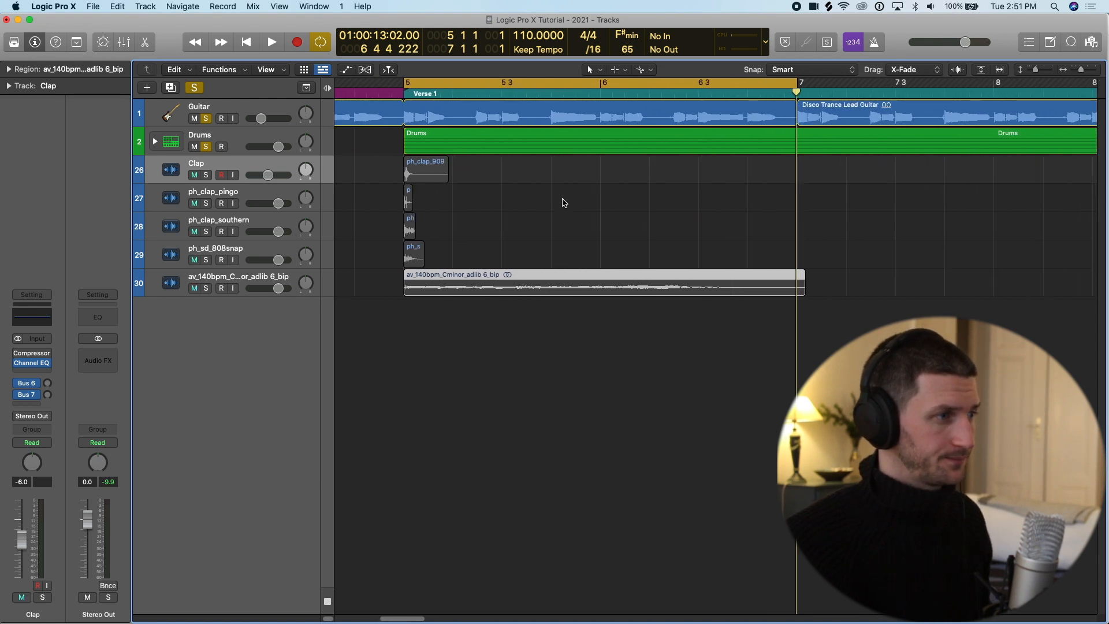
{"action": "scroll", "coordinate": [561, 202], "scroll_direction": "left", "scroll_amount": 1}
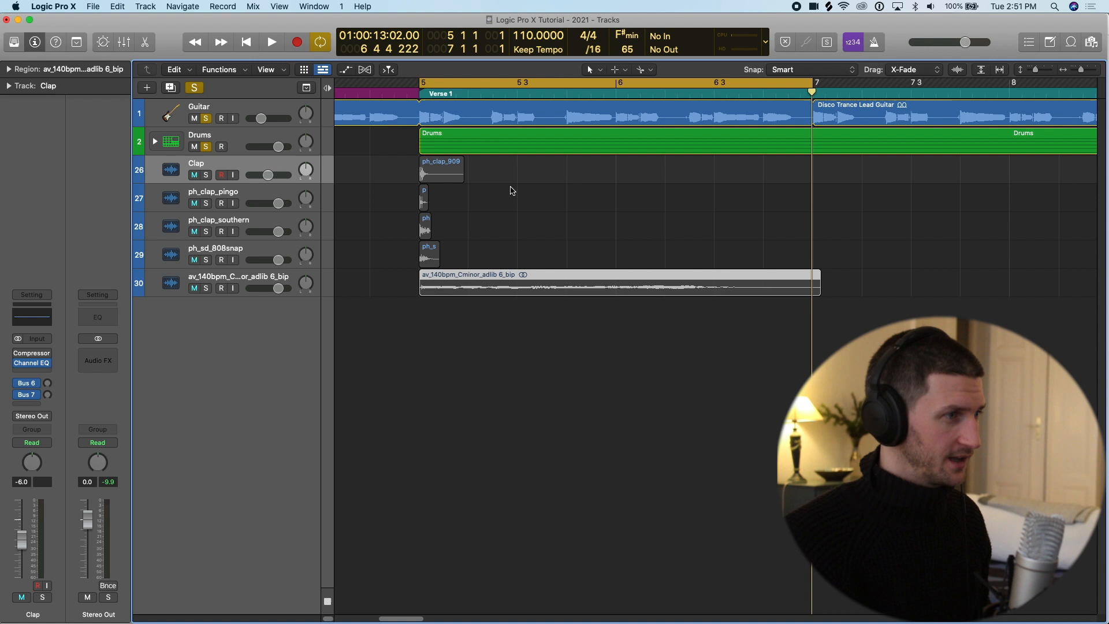
{"action": "left_click", "coordinate": [515, 361]}
{"action": "left_click", "coordinate": [516, 283]}
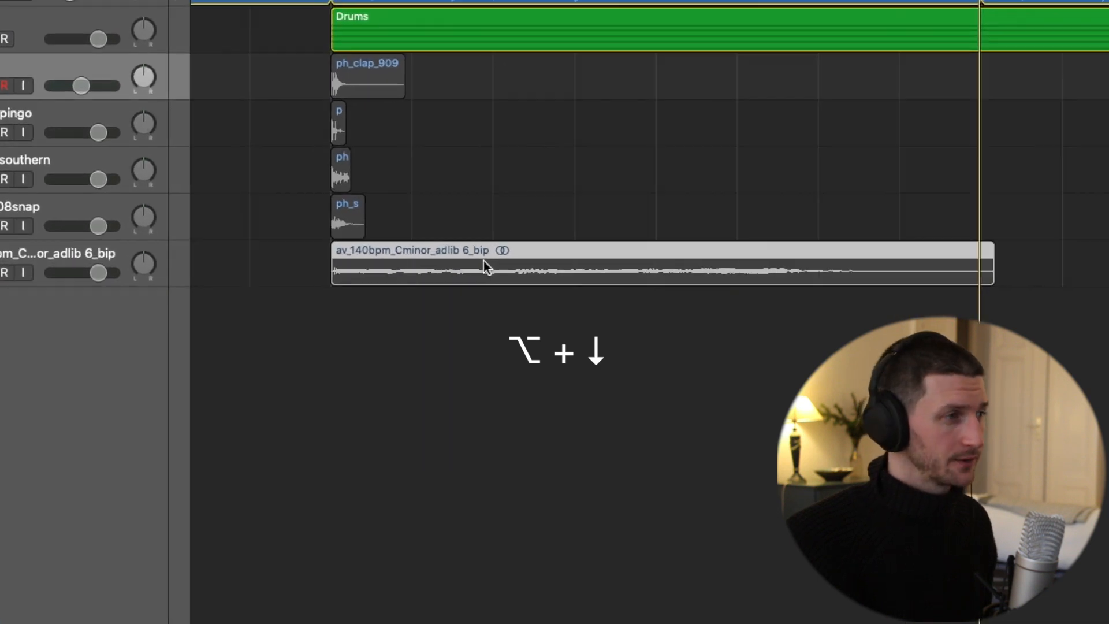
{"action": "key", "text": "alt+Down"}
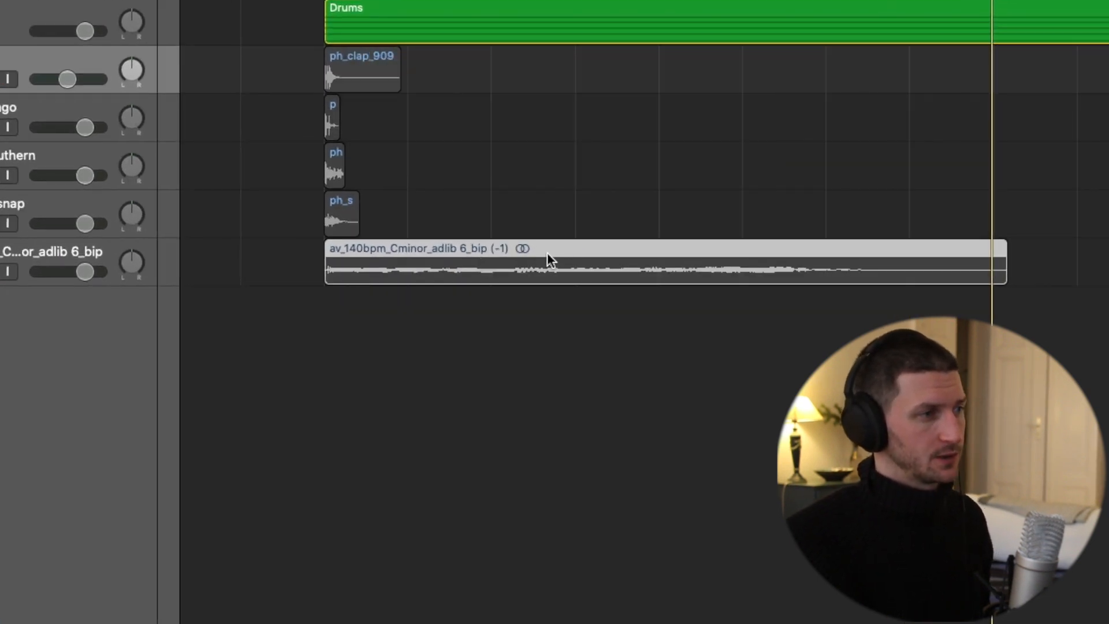
{"action": "key", "text": "alt+Down"}
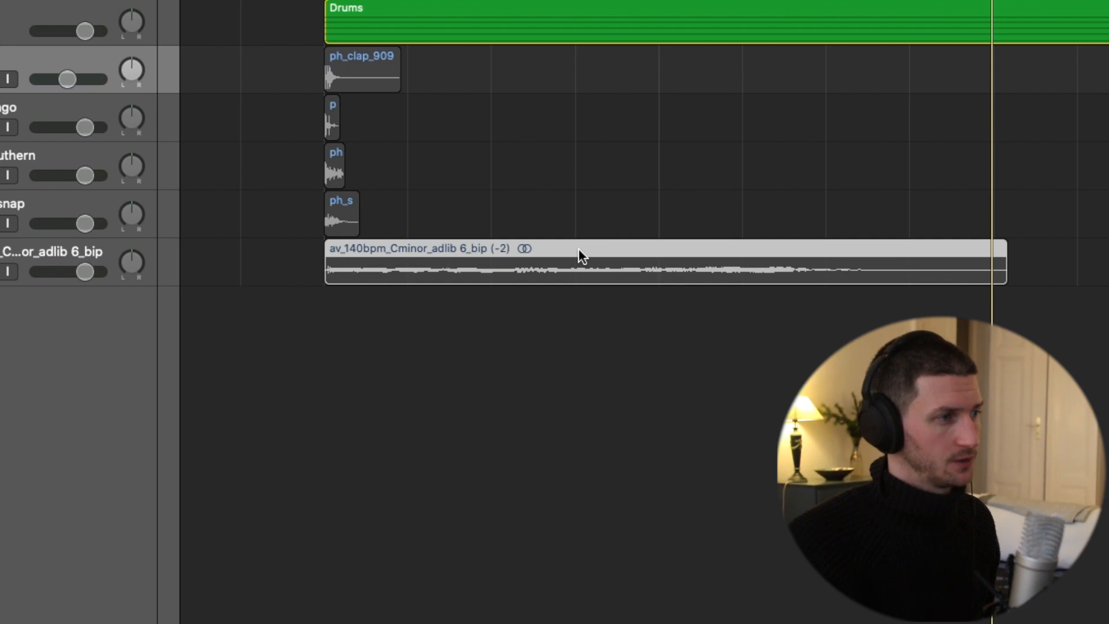
{"action": "key", "text": "alt+Down"}
{"action": "key", "text": "alt+Down"}
{"action": "key", "text": "alt+Down"}
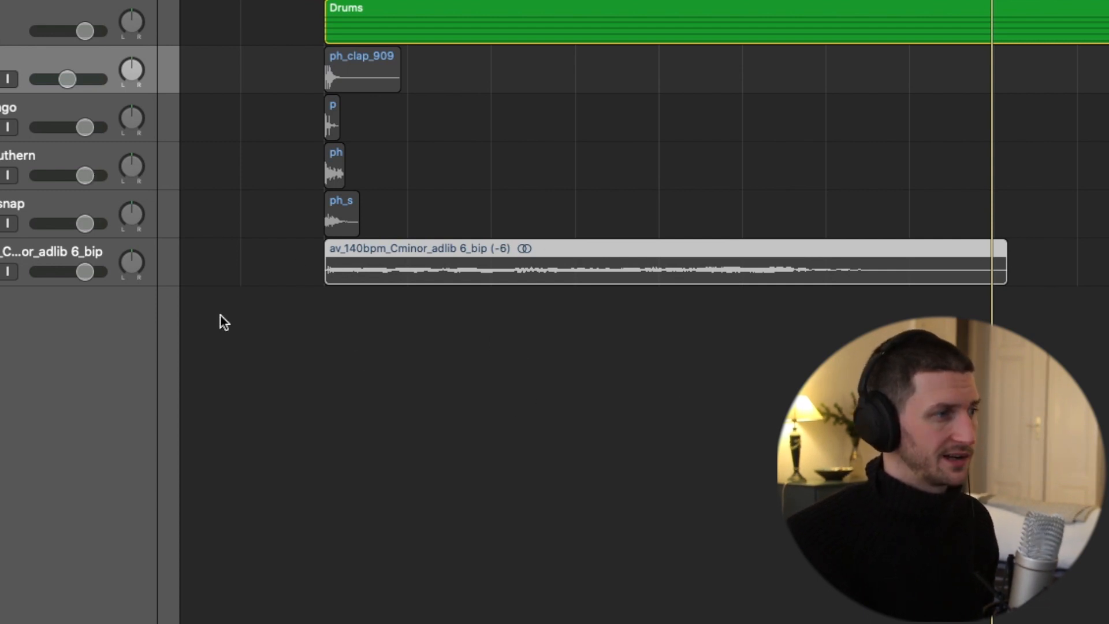
Select the adlib vocal region on track 30, reveal all of its region parameters and set its transposition to -6.
{"action": "left_click", "coordinate": [409, 354]}
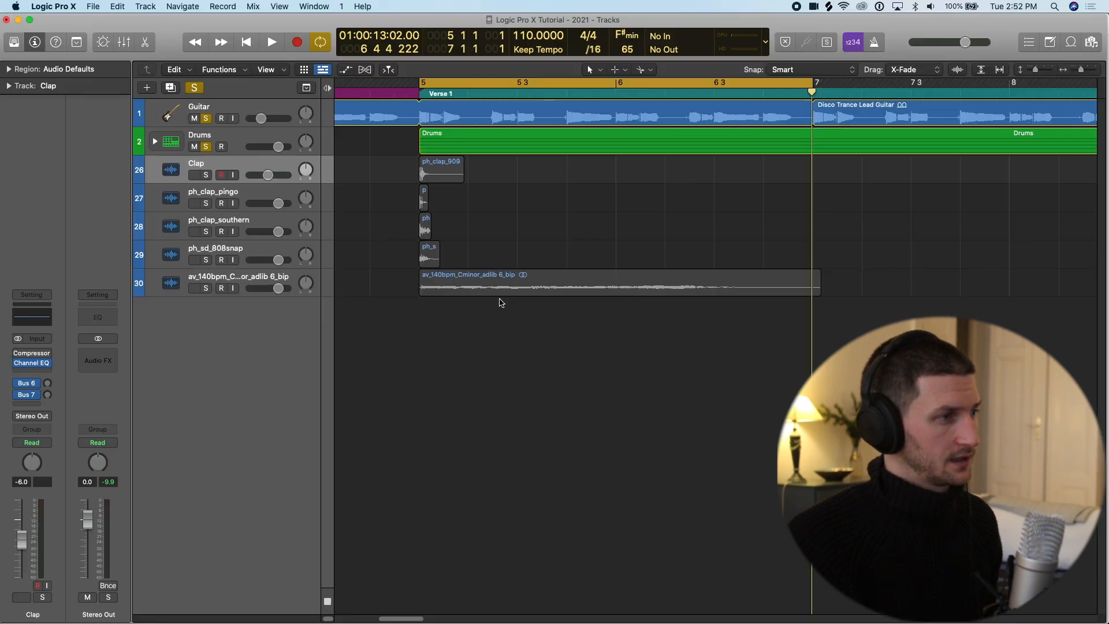
{"action": "left_click", "coordinate": [488, 292]}
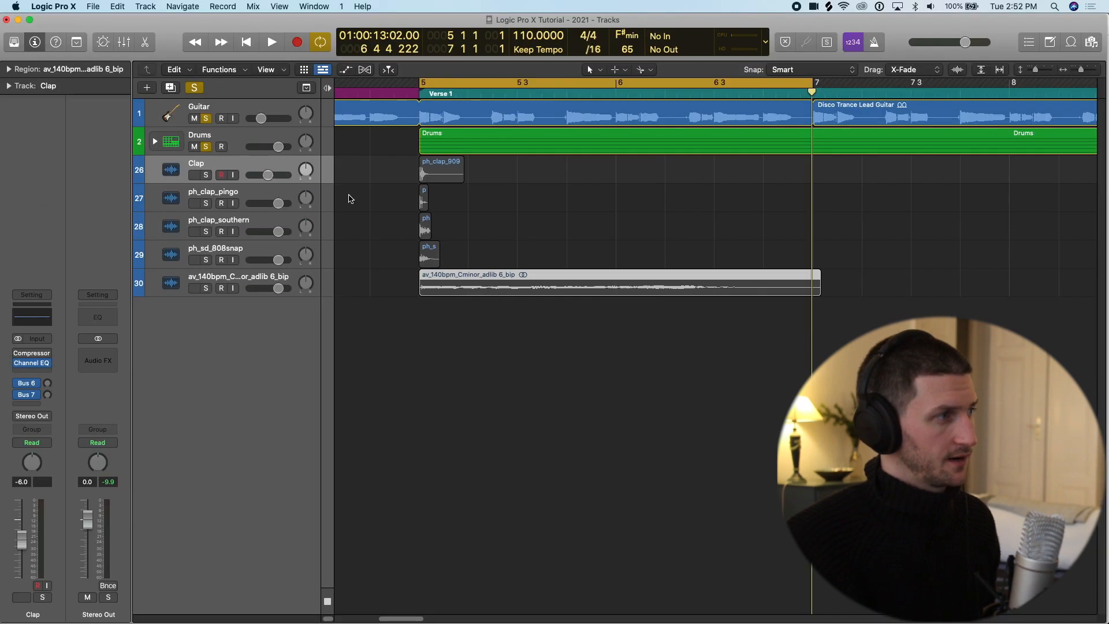
{"action": "left_click", "coordinate": [9, 68]}
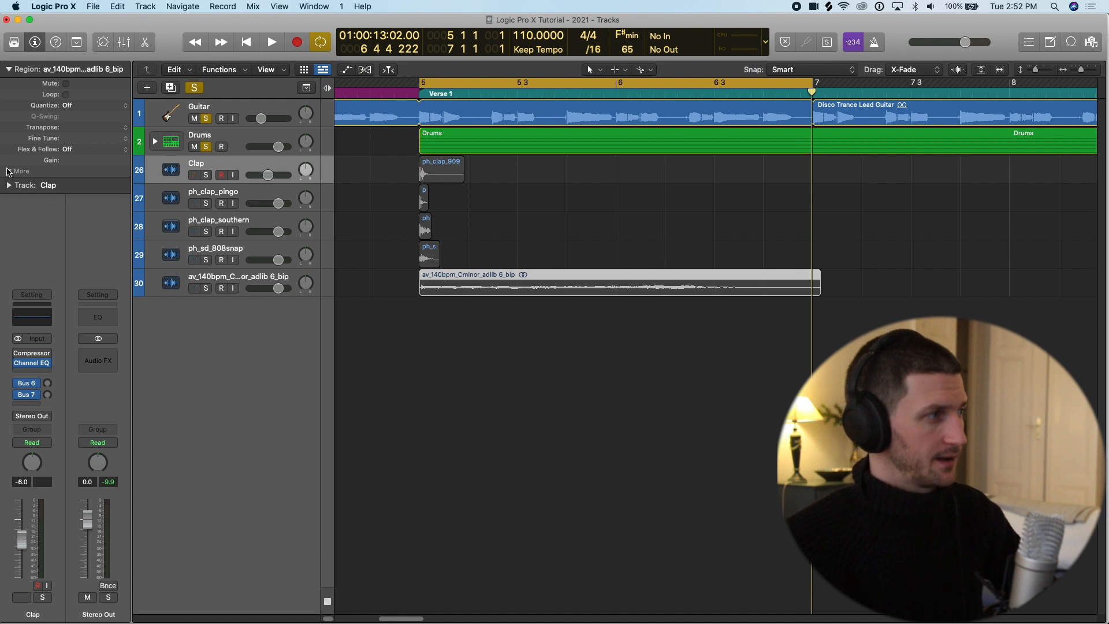
{"action": "left_click", "coordinate": [8, 171]}
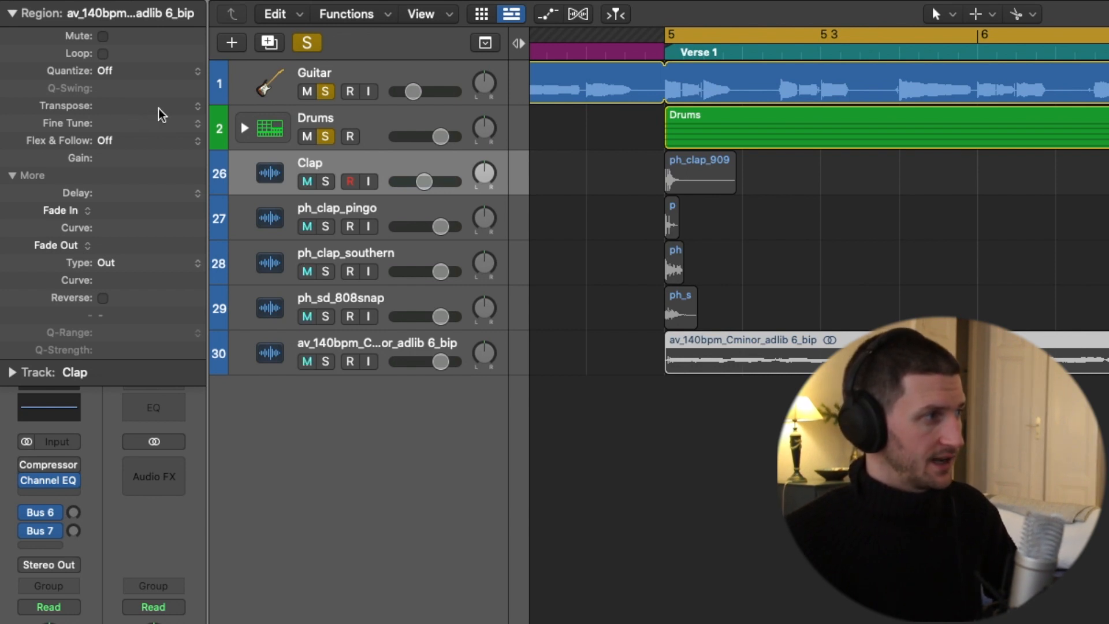
{"action": "left_click_drag", "start_coordinate": [159, 105], "coordinate": [185, 130]}
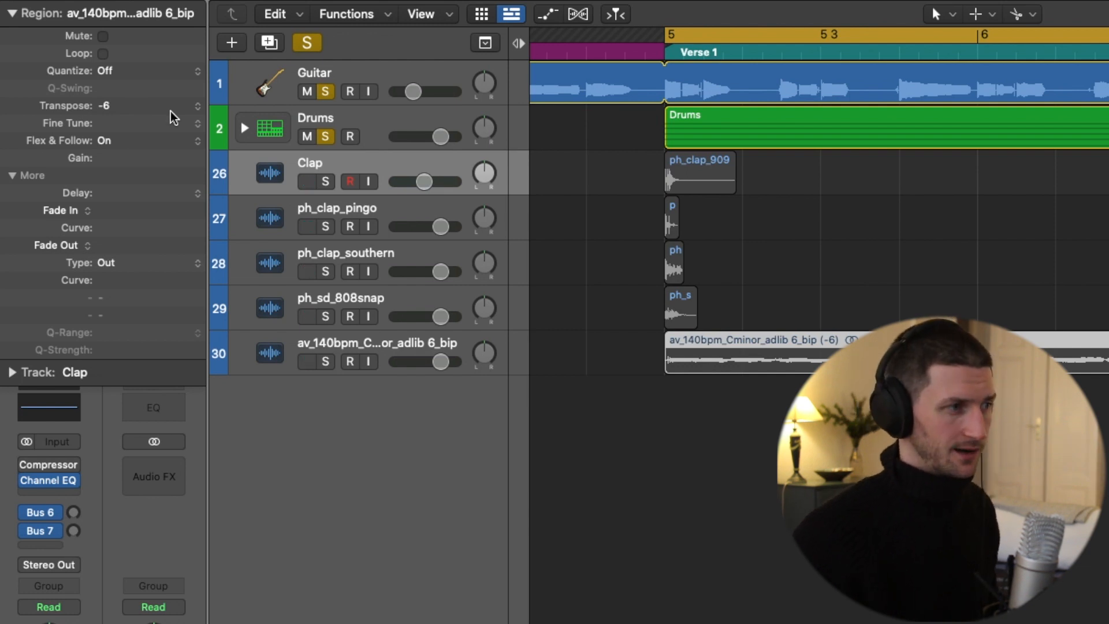
Solo the adlib vocal track and rename it "Ad Lib".
{"action": "left_click", "coordinate": [325, 362]}
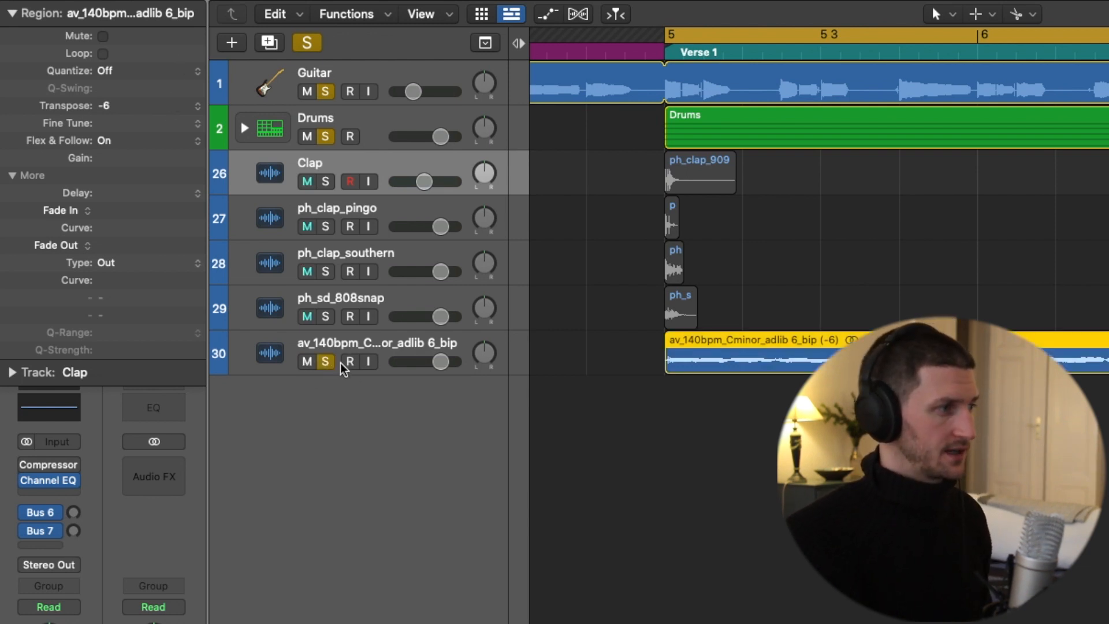
{"action": "double_click", "coordinate": [361, 344]}
{"action": "type", "text": "Fe"}
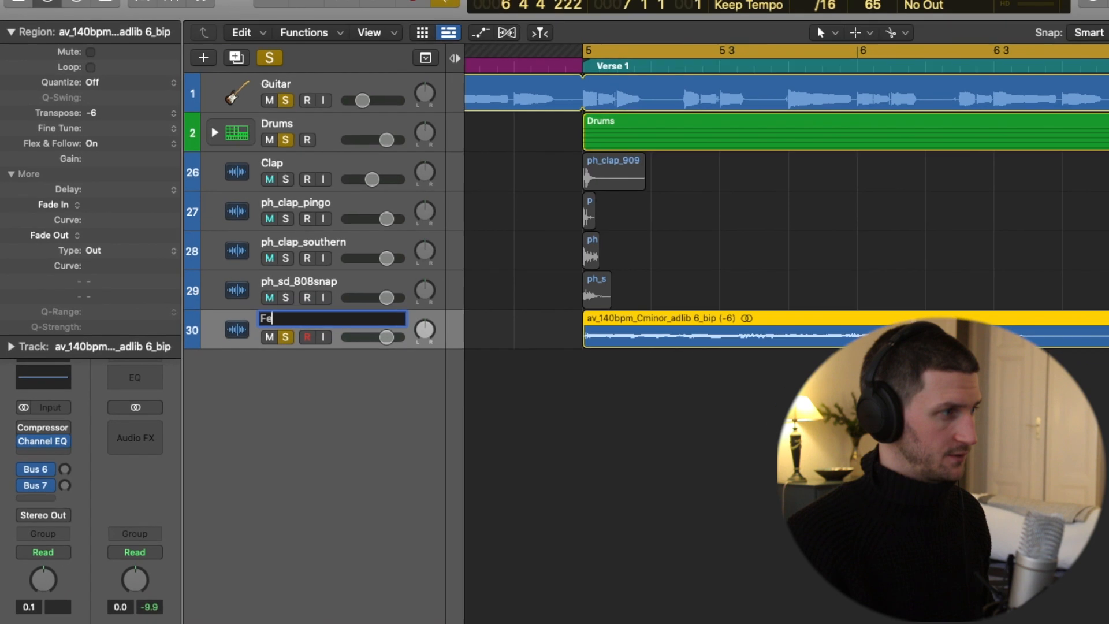
{"action": "key", "text": "BackSpace"}
{"action": "key", "text": "BackSpace"}
{"action": "type", "text": "Ad Li"}
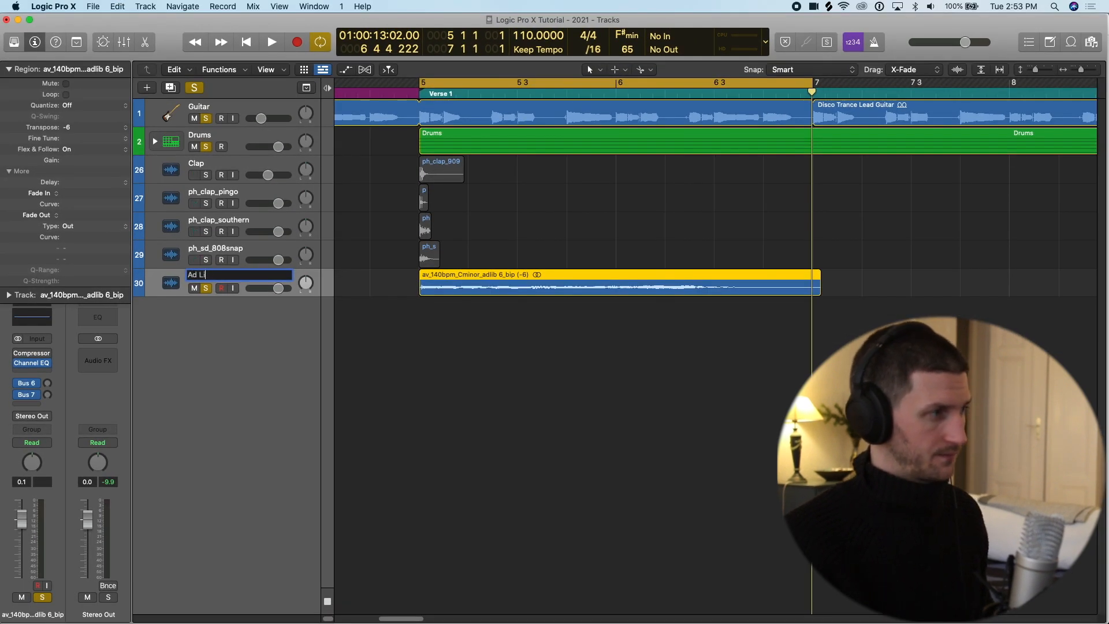
{"action": "type", "text": "b"}
{"action": "key", "text": "Return"}
Give the Ad Lib track a singer-with-microphone icon and move it directly below the Drums track.
{"action": "left_click", "coordinate": [169, 285]}
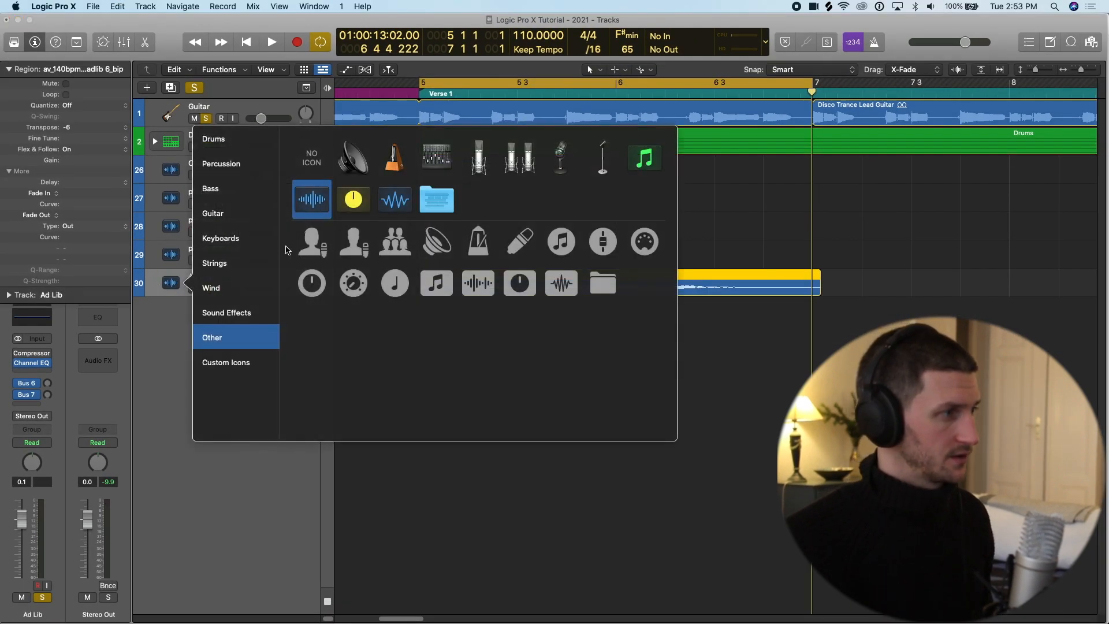
{"action": "left_click", "coordinate": [312, 242]}
{"action": "left_click_drag", "start_coordinate": [283, 275], "coordinate": [224, 179]}
Play the Ad Lib with the guitar and drums and lower its track volume to -12.6 dB.
{"action": "key", "text": "space"}
{"action": "scroll", "coordinate": [423, 169], "scroll_direction": "down", "scroll_amount": 5}
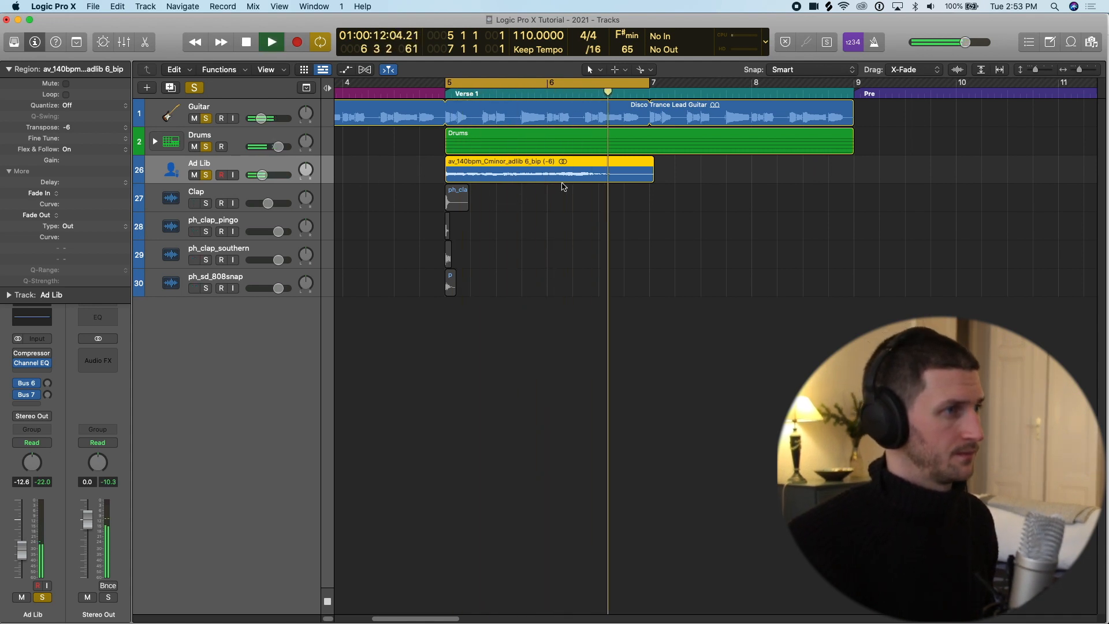
{"action": "key", "text": "space"}
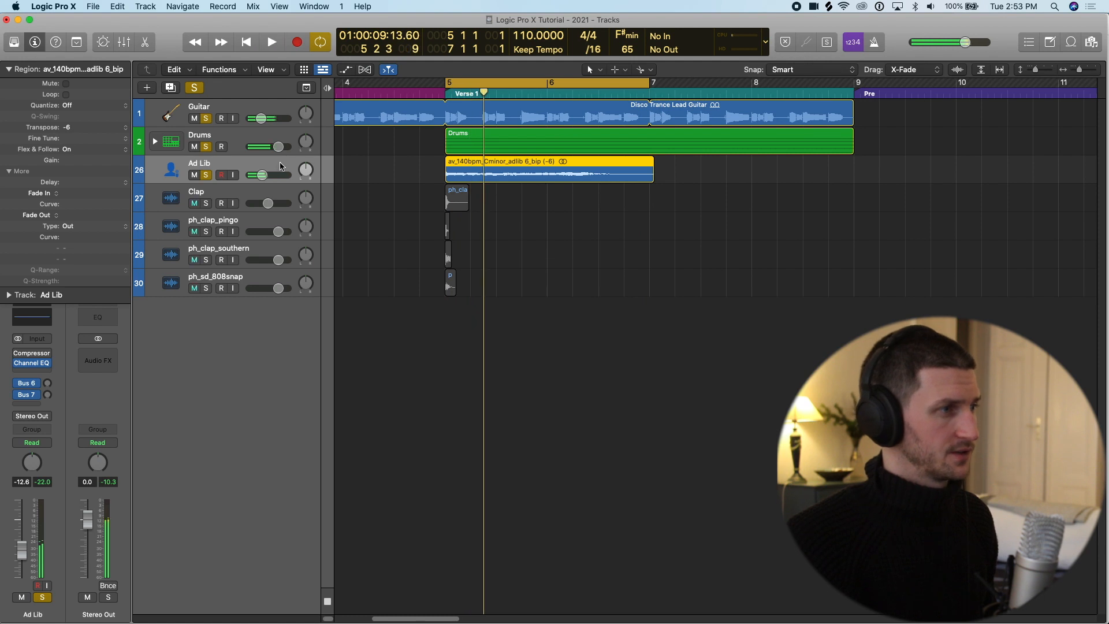
Transpose the Ad Lib region up in semitone and octave steps to +6 and play it with the guitar and drums.
{"action": "left_click", "coordinate": [607, 202]}
{"action": "left_click", "coordinate": [516, 174]}
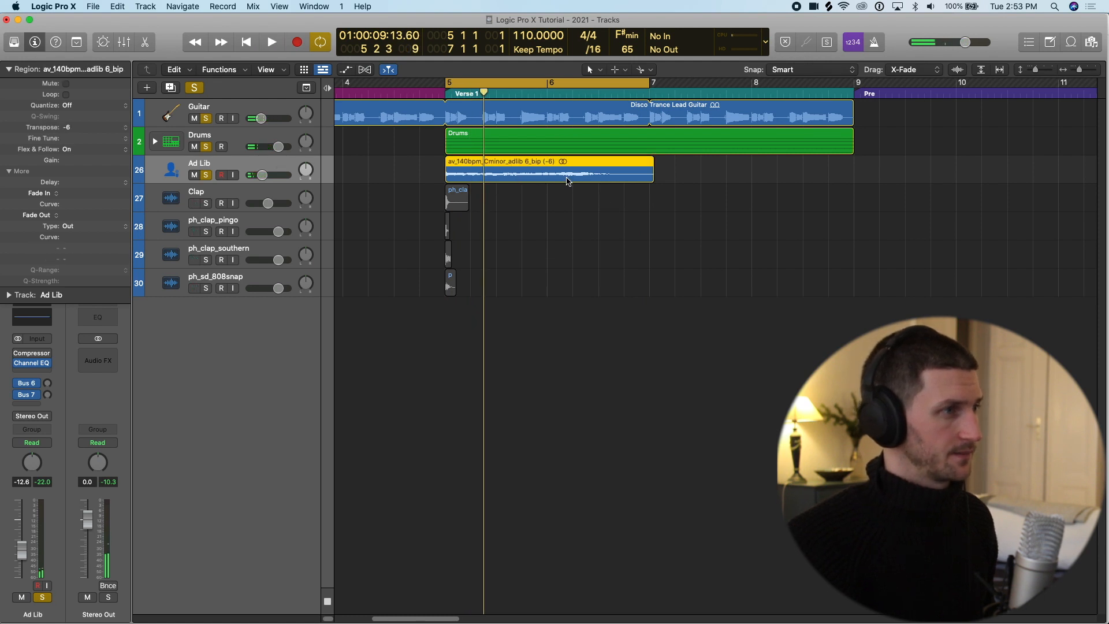
{"action": "key", "text": "super+Right"}
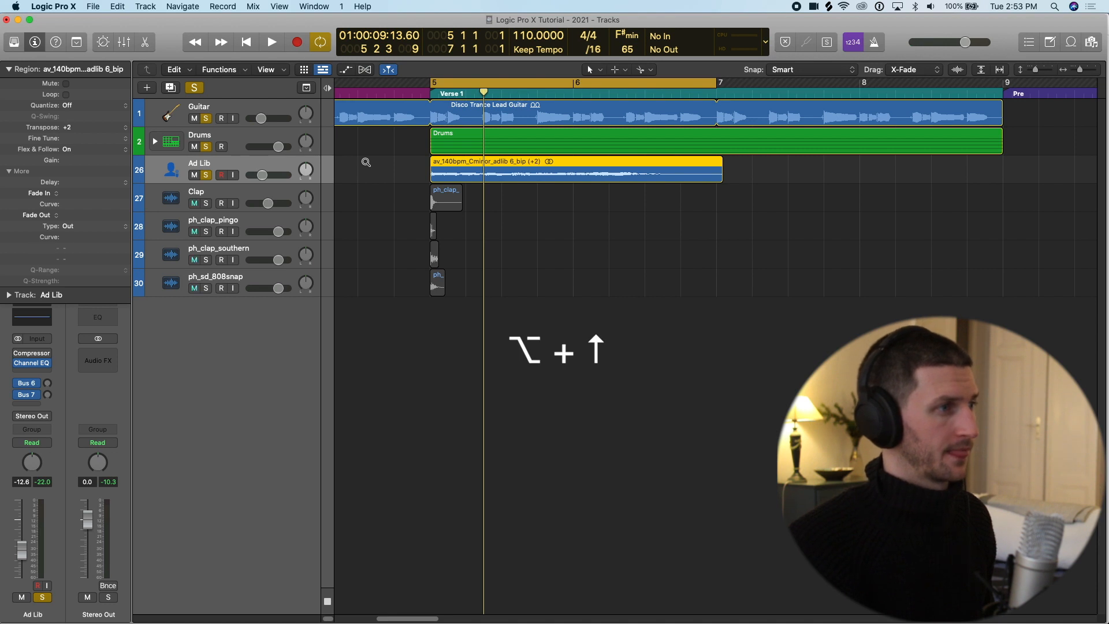
{"action": "key", "text": "alt+Up"}
{"action": "key", "text": "alt+Up"}
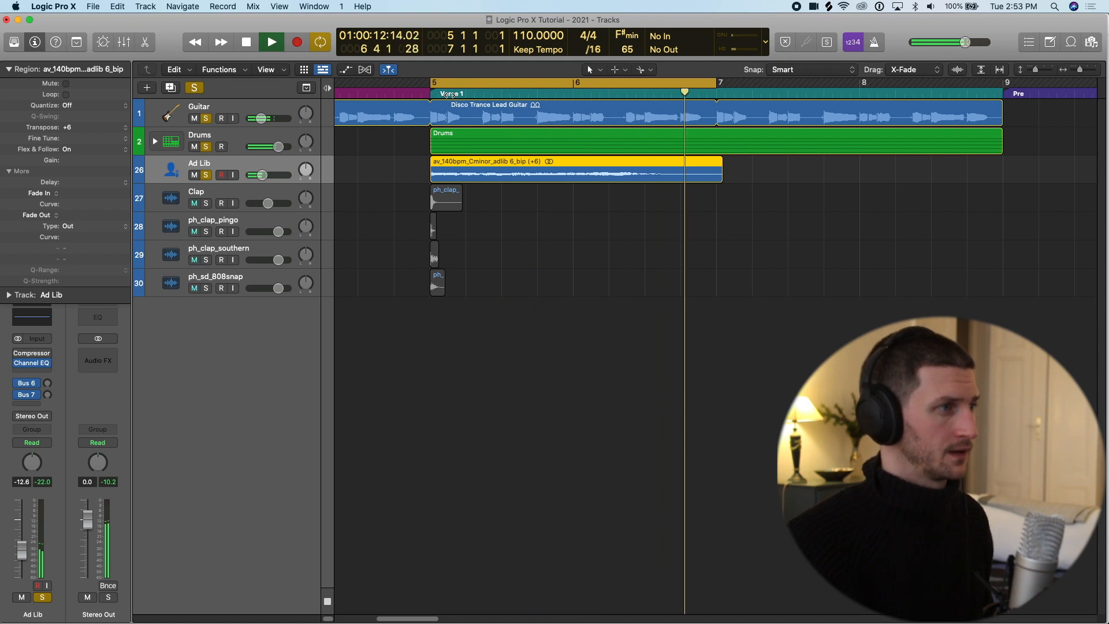
{"action": "key", "text": "space"}
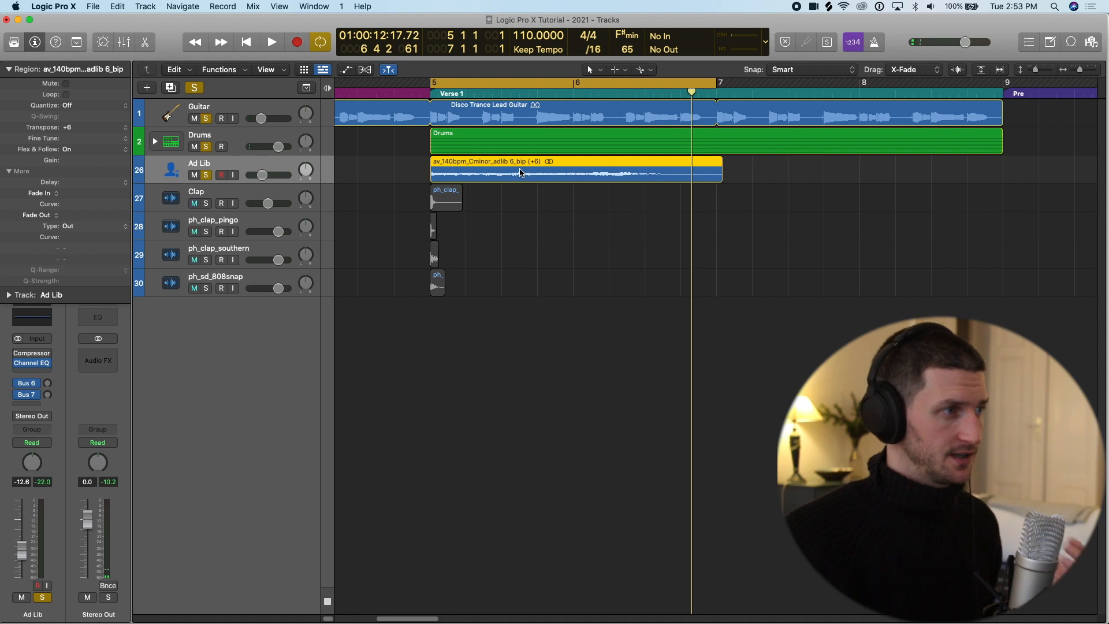
Time-stretch the end of the Ad Lib region so it is exactly two bars long, ending at bar 7.
{"action": "key", "text": "super+Left"}
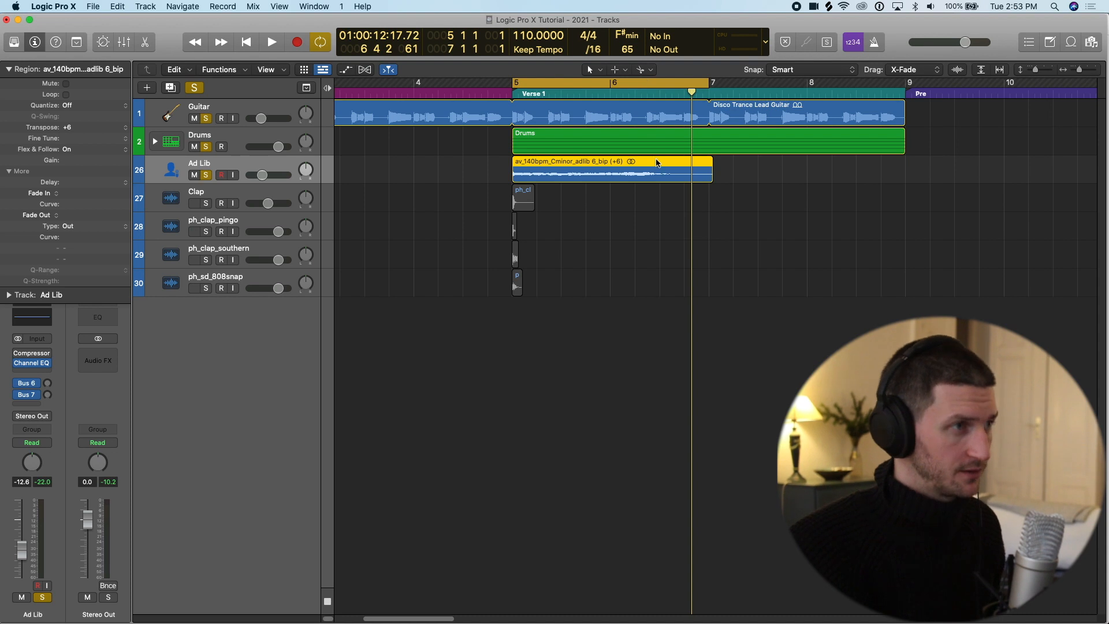
{"action": "scroll", "coordinate": [656, 163], "scroll_direction": "down", "scroll_amount": 5}
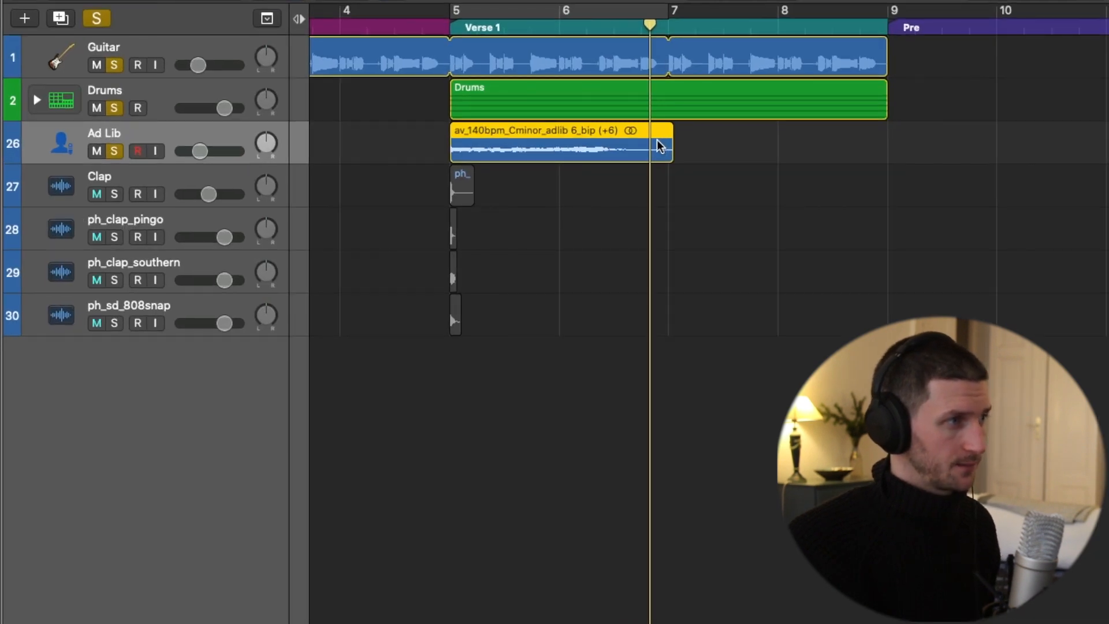
{"action": "scroll", "coordinate": [665, 147], "scroll_direction": "right", "scroll_amount": 3}
{"action": "scroll", "coordinate": [669, 149], "scroll_direction": "left", "scroll_amount": 6}
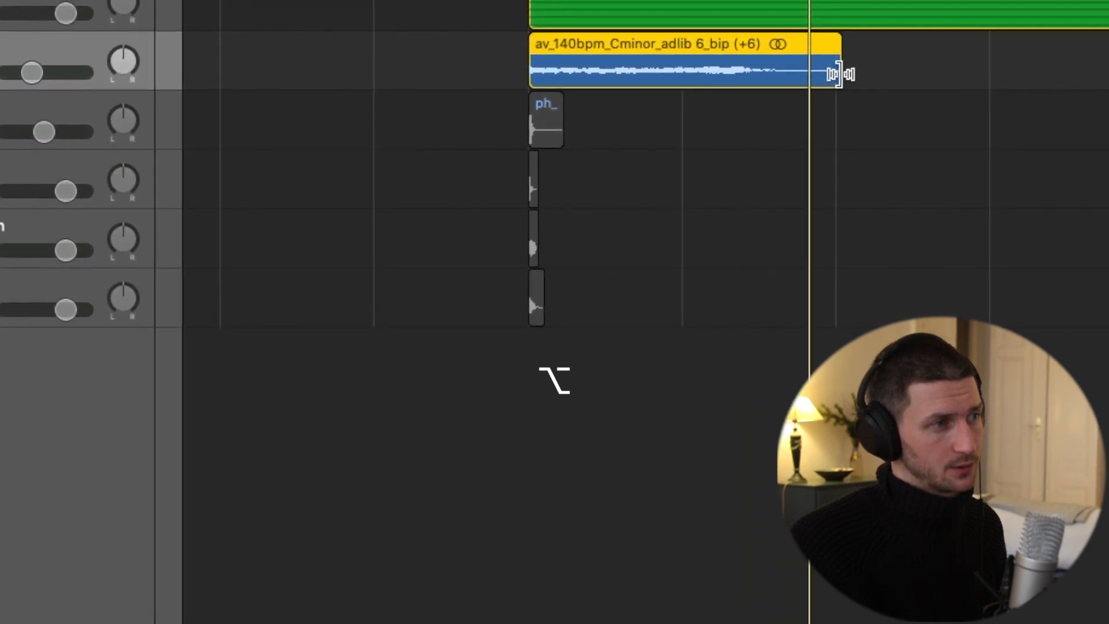
{"action": "mouse_move", "coordinate": [838, 76]}
{"action": "left_mouse_down"}
{"action": "mouse_move", "coordinate": [1106, 75]}
{"action": "mouse_move", "coordinate": [769, 91]}
{"action": "mouse_move", "coordinate": [825, 93]}
{"action": "left_mouse_up"}
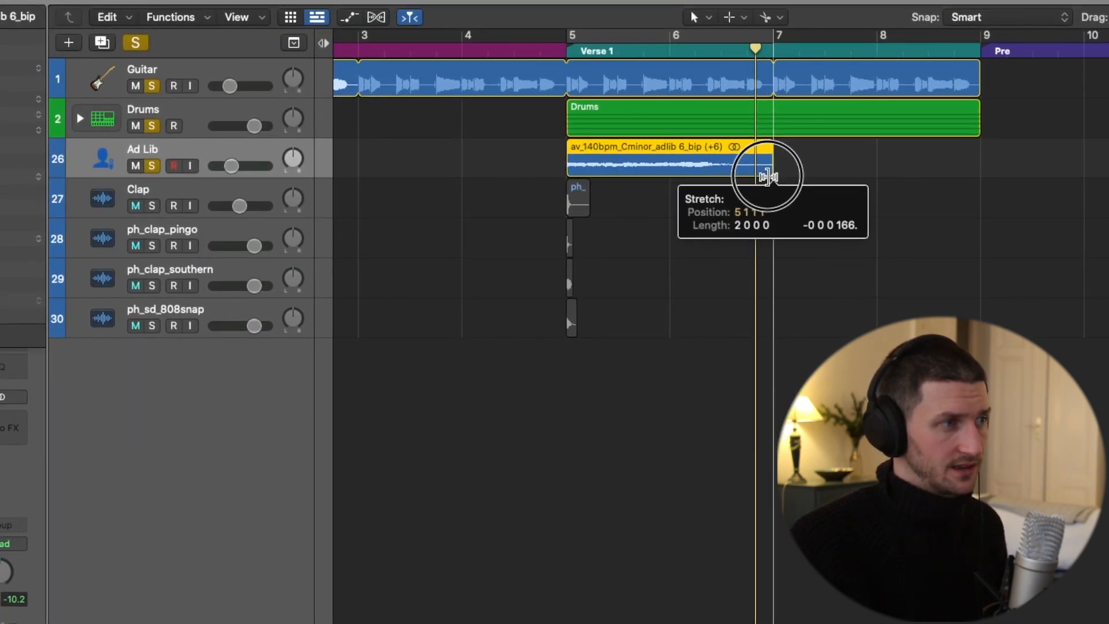
{"action": "mouse_move", "coordinate": [768, 177]}
{"action": "left_mouse_down"}
{"action": "mouse_move", "coordinate": [754, 178]}
{"action": "mouse_move", "coordinate": [775, 174]}
{"action": "left_mouse_up"}
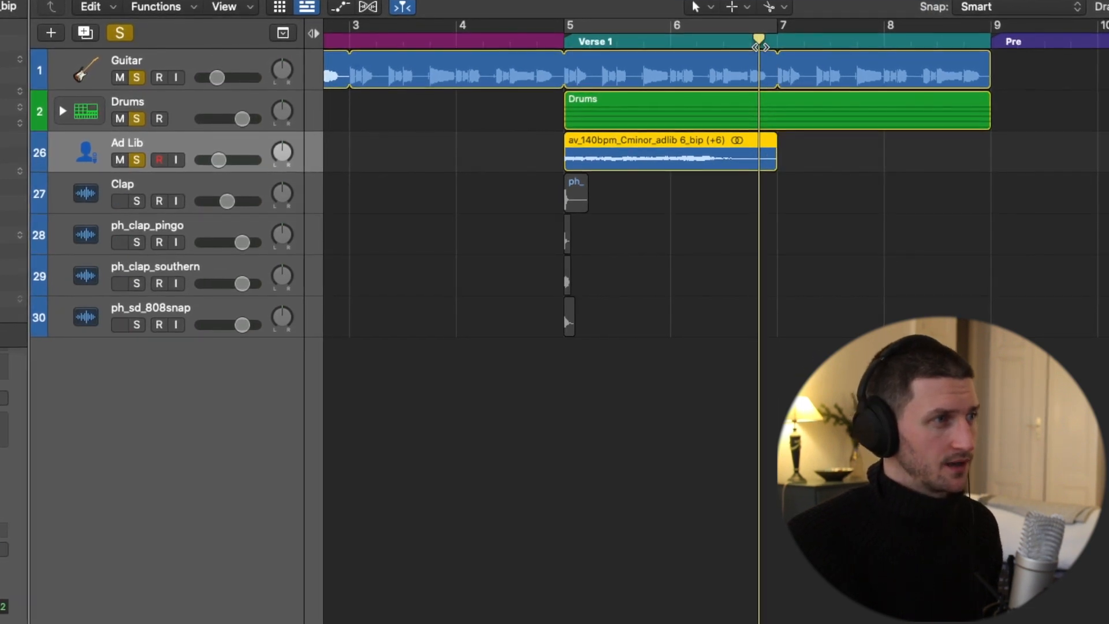
Play the stretched Ad Lib region together with the guitar and drums from the start of Verse 1.
{"action": "left_click_drag", "start_coordinate": [759, 46], "coordinate": [564, 50]}
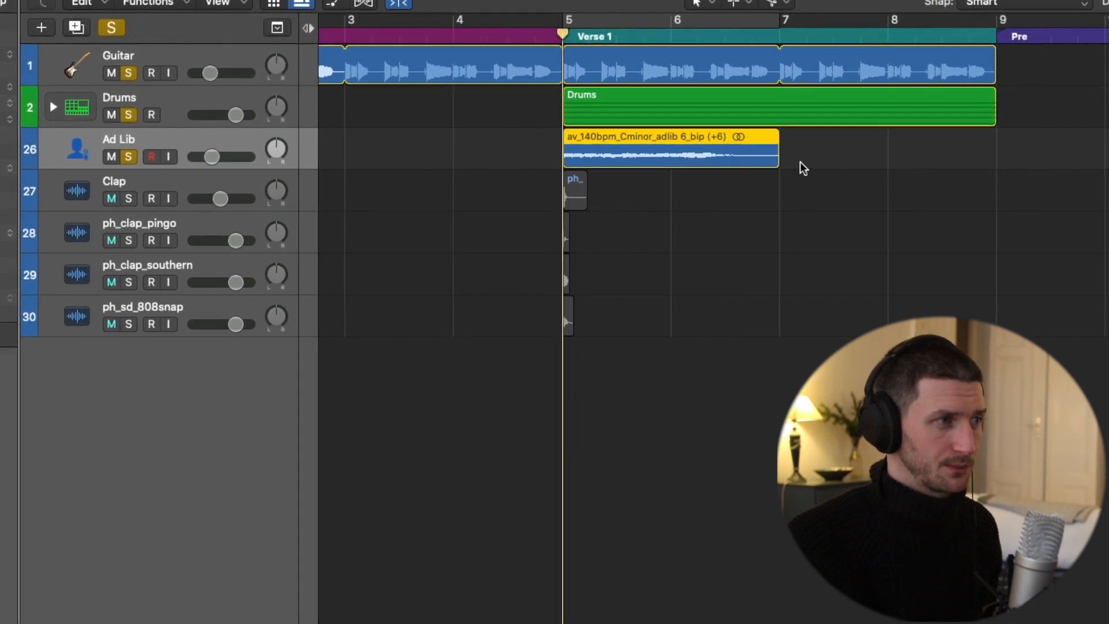
{"action": "key", "text": "super+Right"}
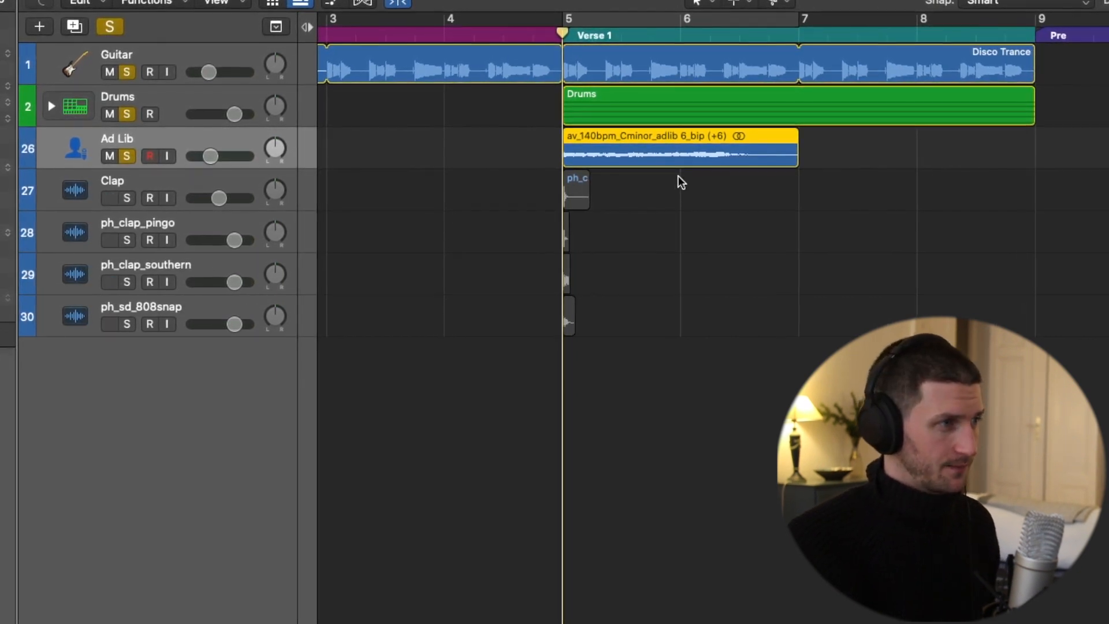
{"action": "key", "text": "super+Down"}
{"action": "key", "text": "super+Down"}
{"action": "key", "text": "super+Down"}
{"action": "key", "text": "super+Down"}
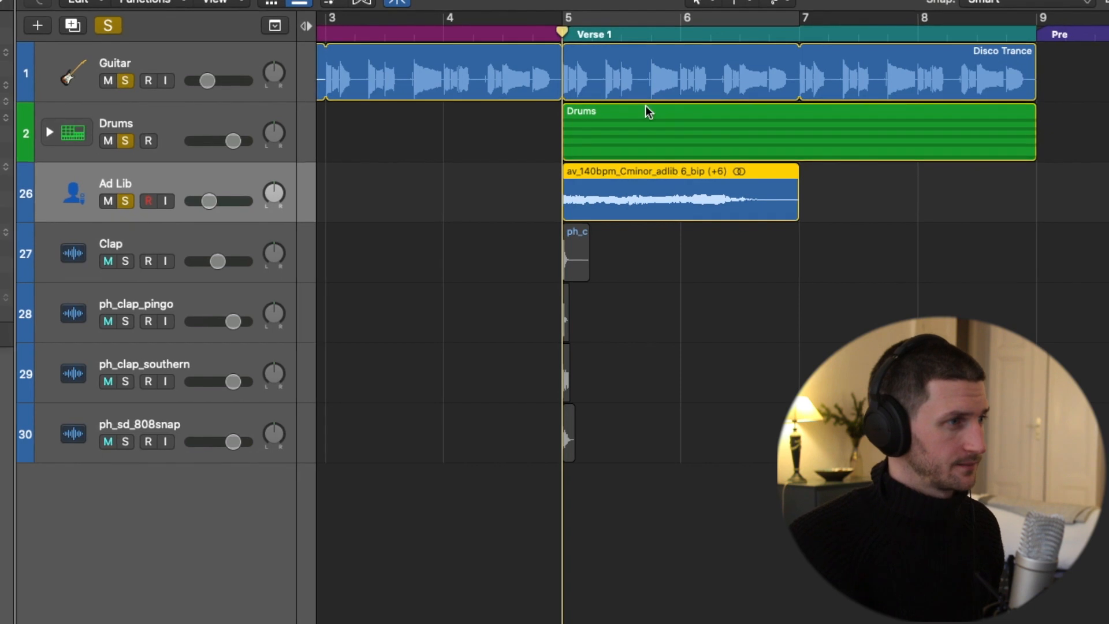
{"action": "key", "text": "space"}
{"action": "key", "text": "super+Right"}
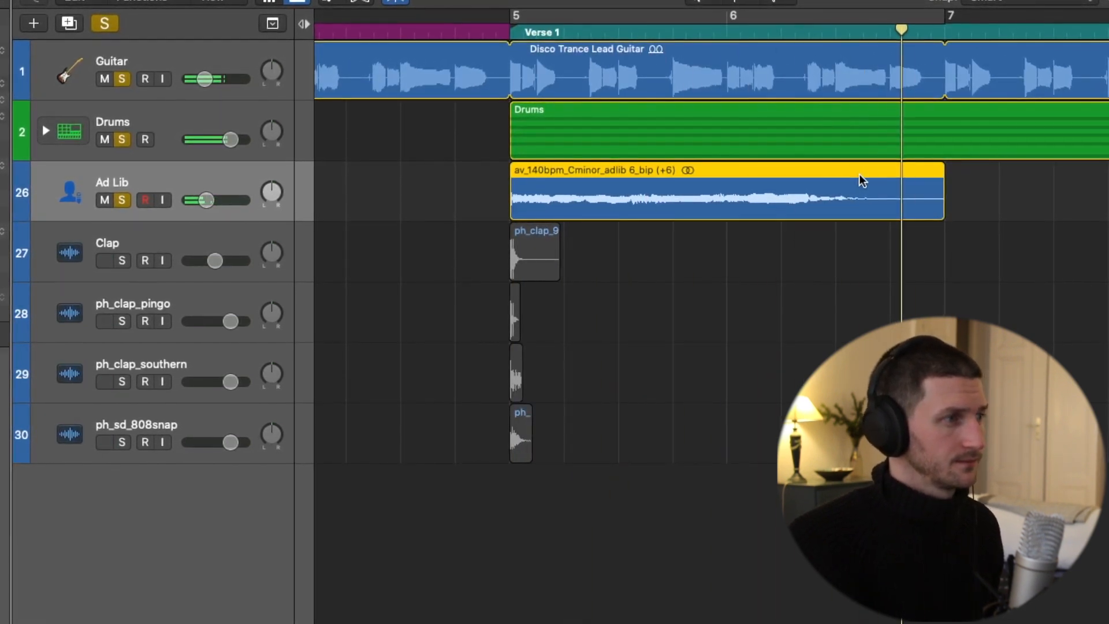
Unsolo the Guitar and Drums tracks, raise the Ad Lib volume to -5.9 dB and play it alone from bar 5.
{"action": "left_click", "coordinate": [116, 139]}
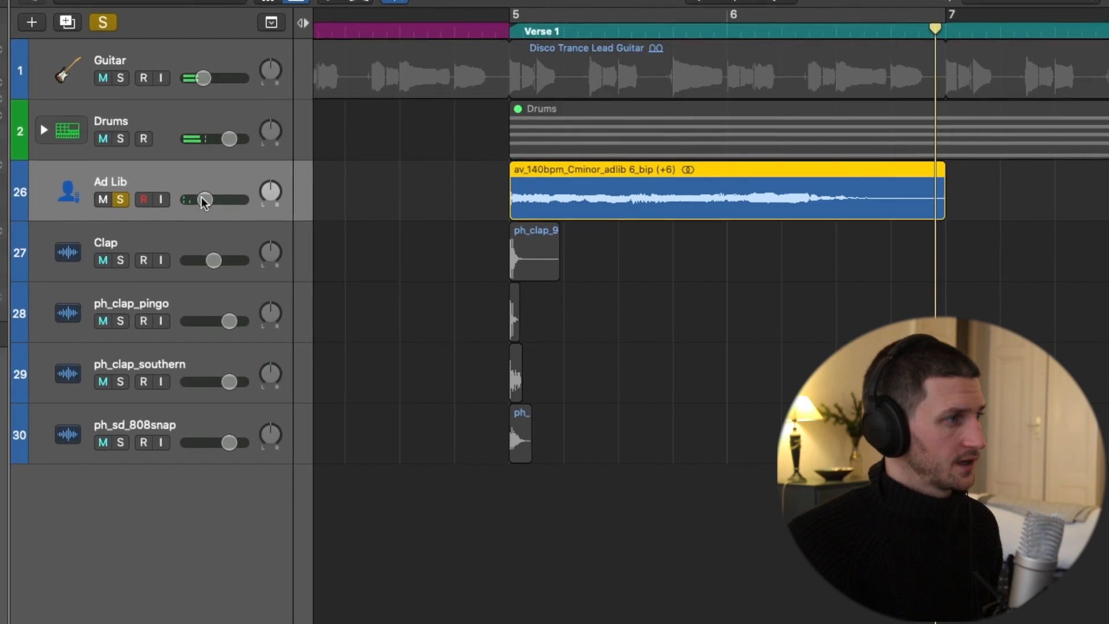
{"action": "left_click_drag", "start_coordinate": [203, 200], "coordinate": [212, 200]}
{"action": "key", "text": "space"}
{"action": "key", "text": "space"}
{"action": "left_click", "coordinate": [521, 14]}
{"action": "key", "text": "space"}
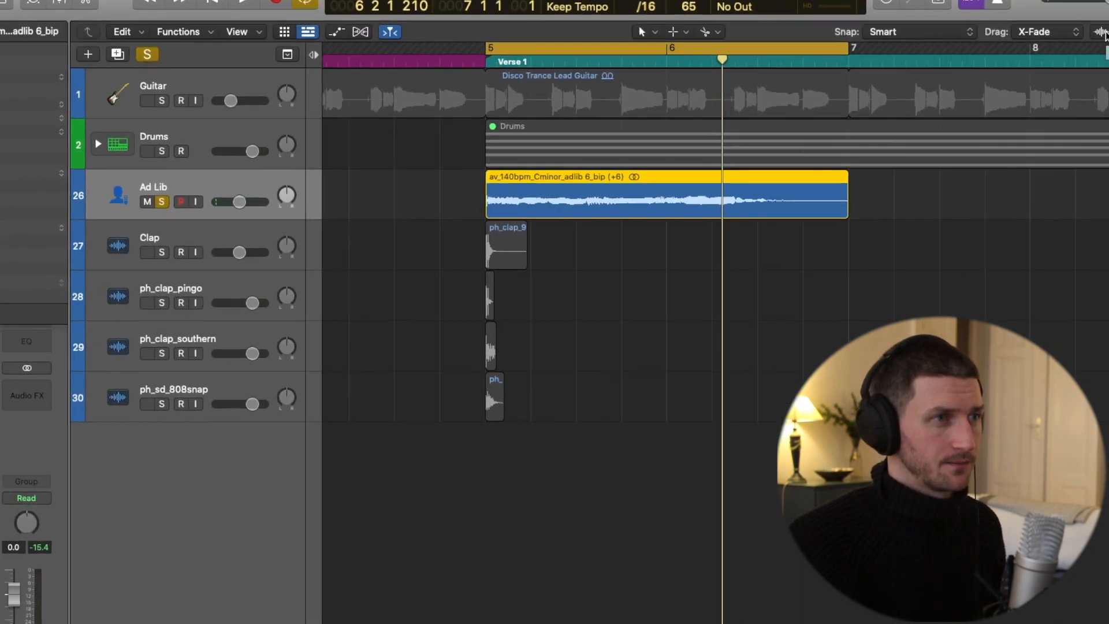
Enlarge the waveform display of the audio regions and play the soloed Ad Lib again.
{"action": "left_click_drag", "start_coordinate": [961, 71], "coordinate": [961, 74]}
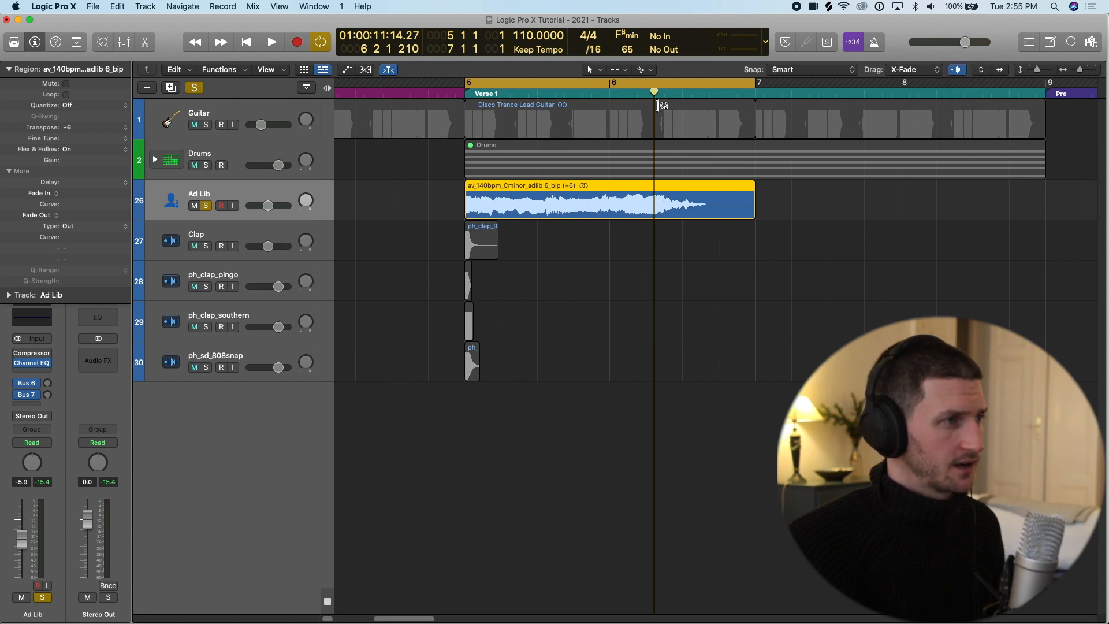
{"action": "key", "text": "space"}
{"action": "key", "text": "space"}
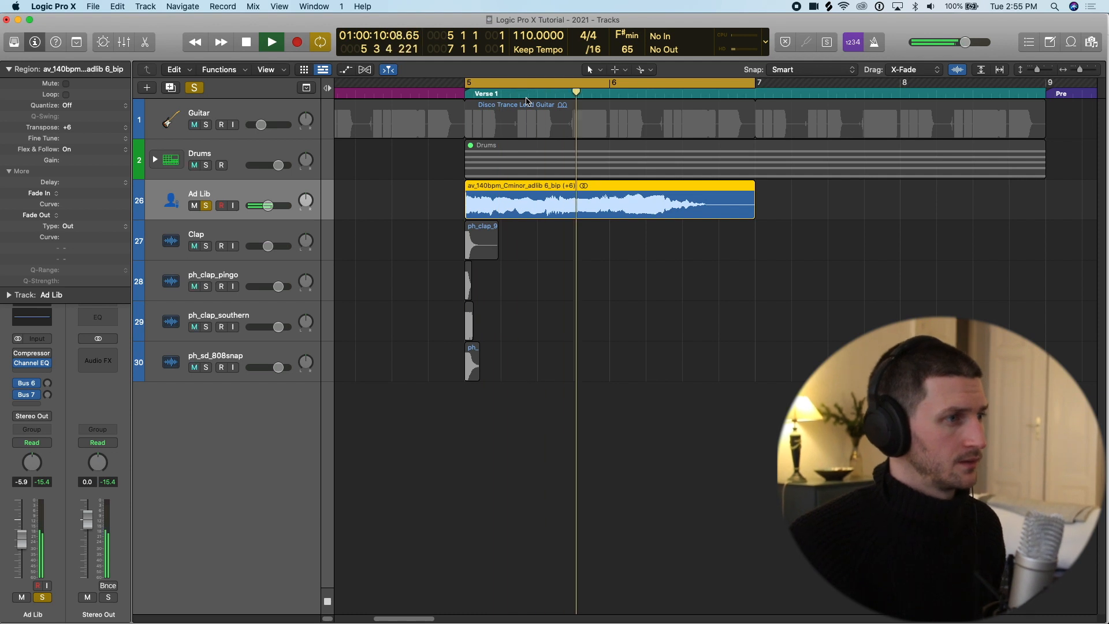
{"action": "key", "text": "space"}
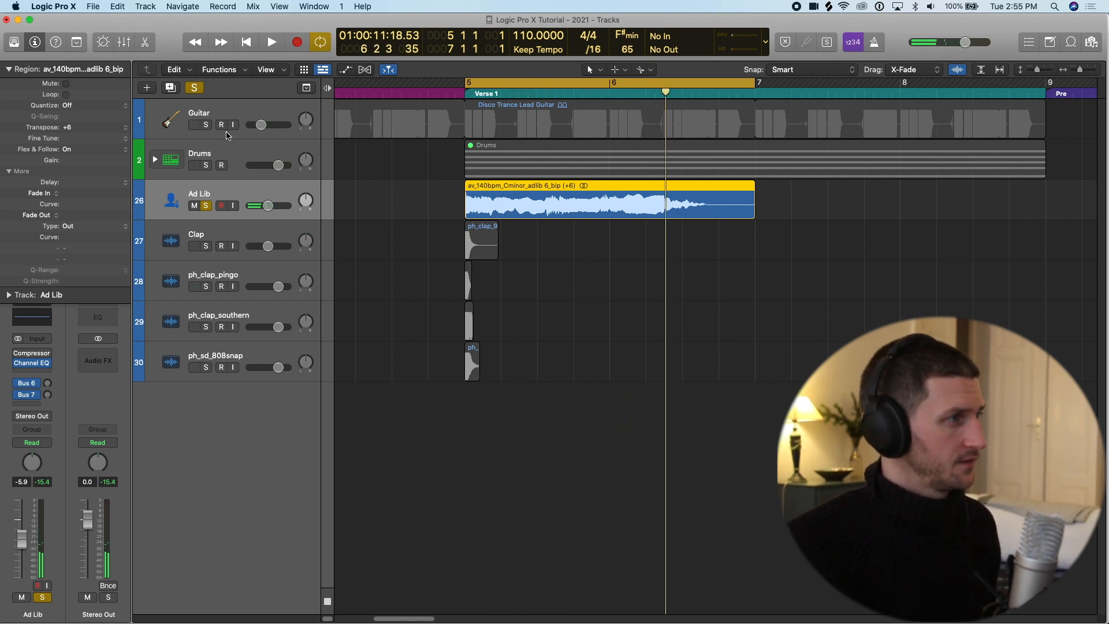
Solo the Guitar and Drums tracks again and play them along with the Ad Lib.
{"action": "left_click_drag", "start_coordinate": [203, 126], "coordinate": [205, 165]}
{"action": "key", "text": "space"}
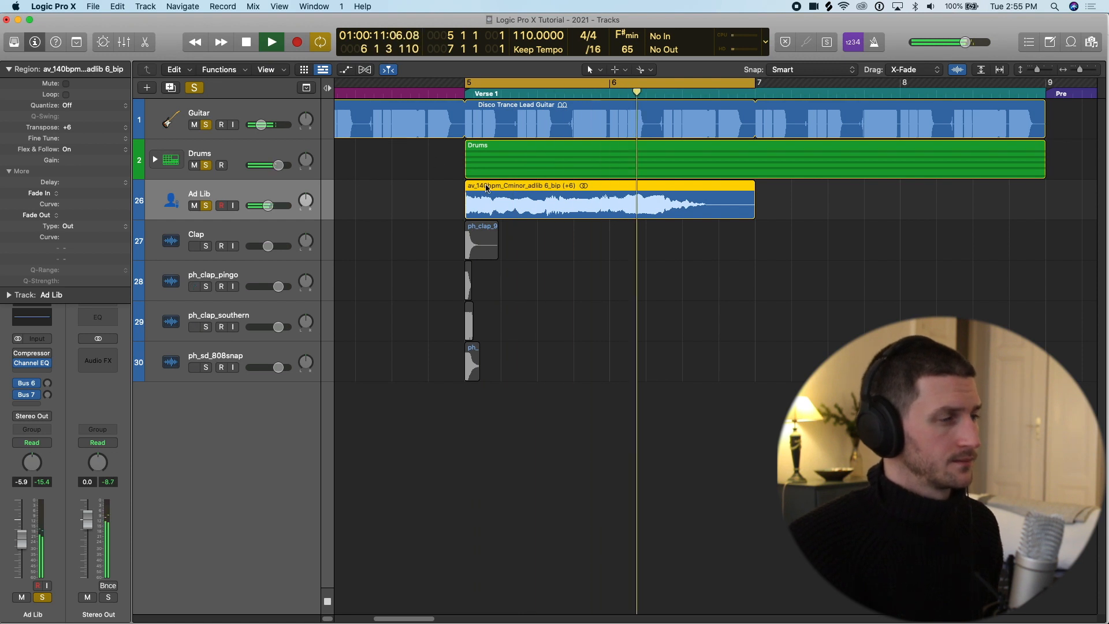
{"action": "key", "text": "space"}
Turn off cycle playback and lengthen the Ad Lib region so it ends about one beat past bar 7.
{"action": "key", "text": "c"}
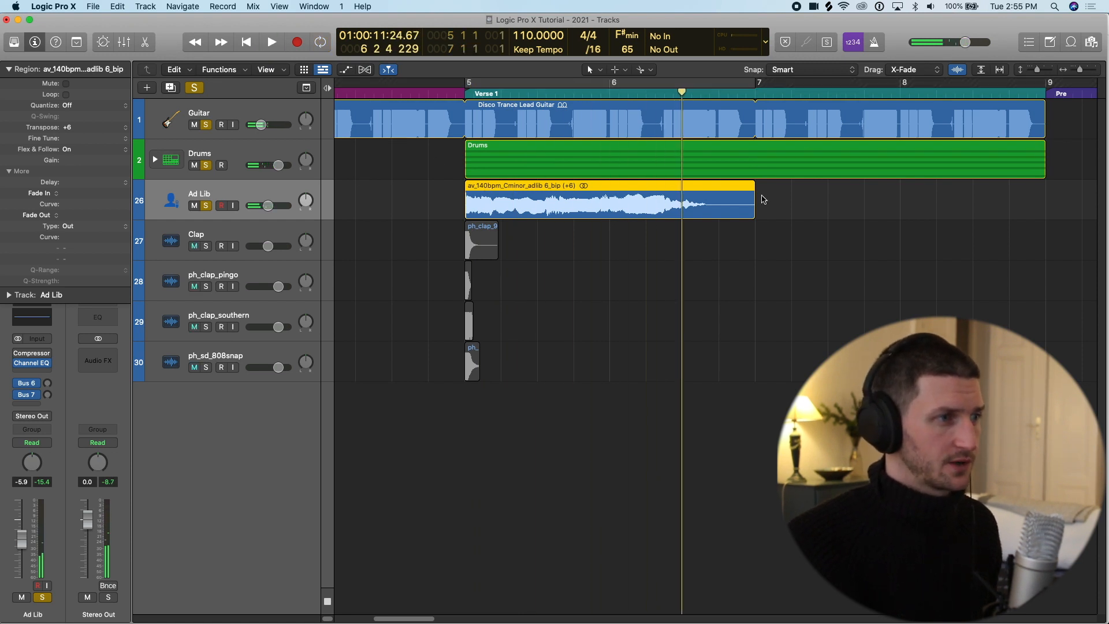
{"action": "left_click_drag", "start_coordinate": [755, 216], "coordinate": [789, 217]}
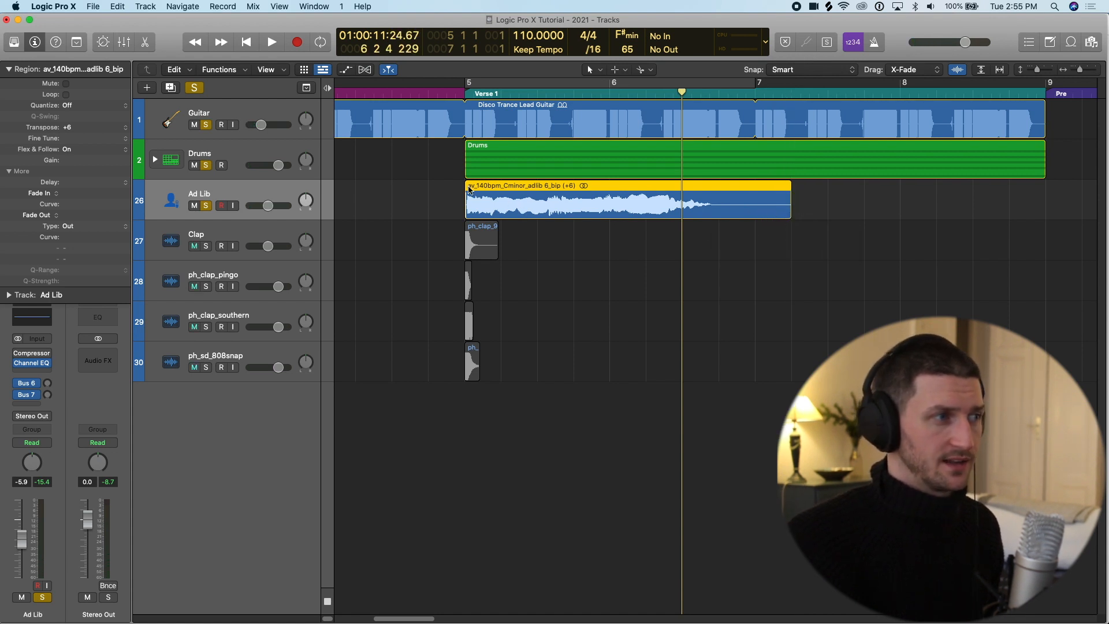
Play the lengthened Ad Lib region with the guitar and drums from Verse 1 and return the playhead to bar 5.
{"action": "left_click", "coordinate": [462, 94]}
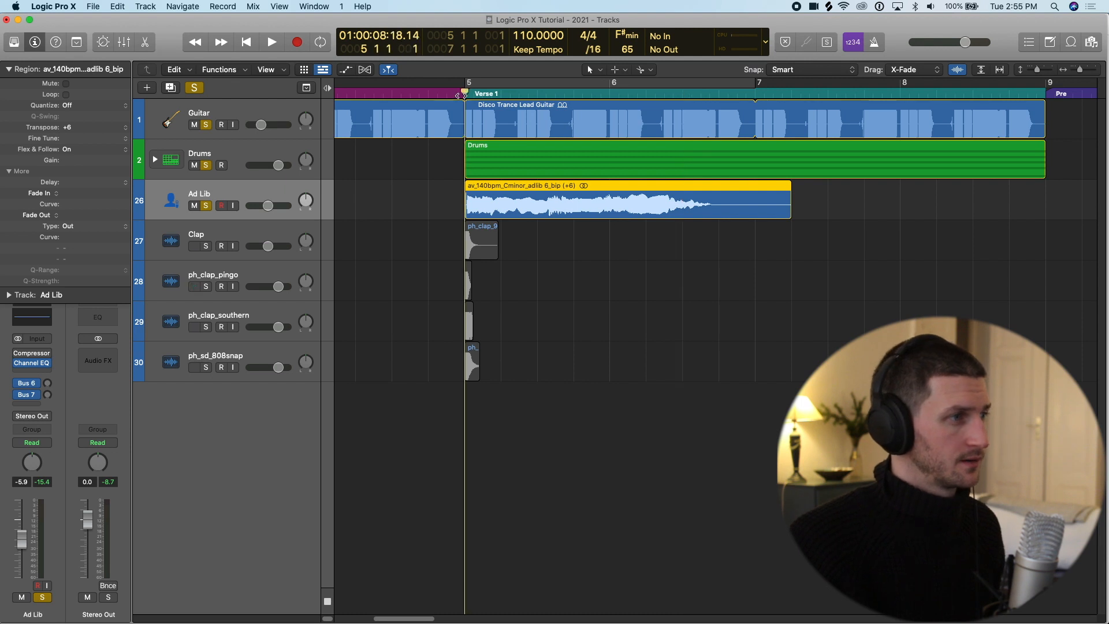
{"action": "key", "text": "space"}
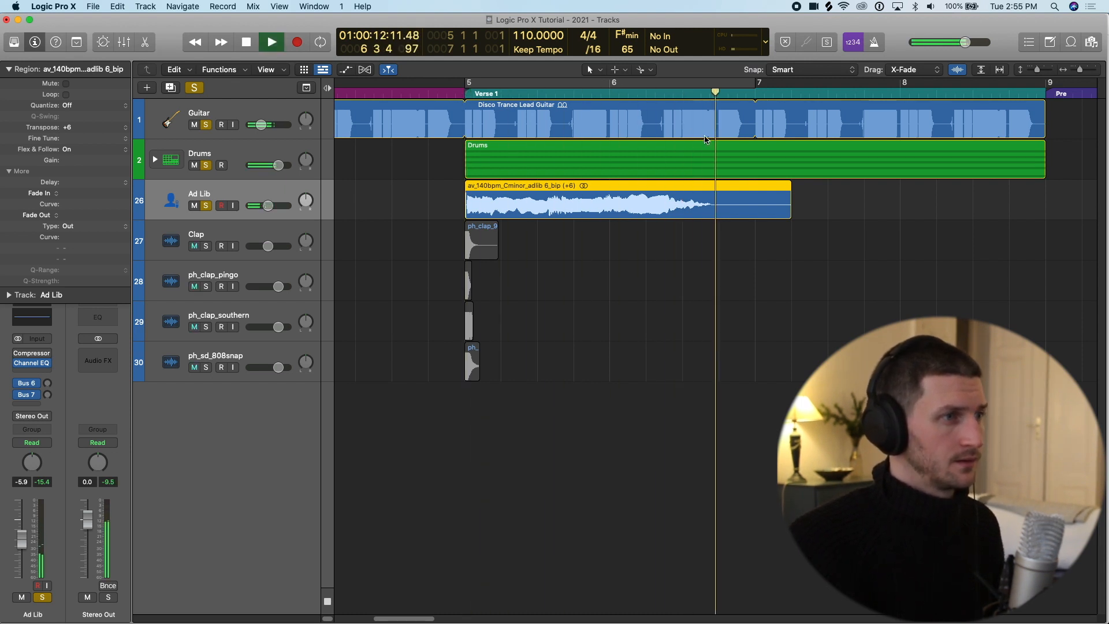
{"action": "key", "text": "space"}
{"action": "left_click", "coordinate": [465, 94]}
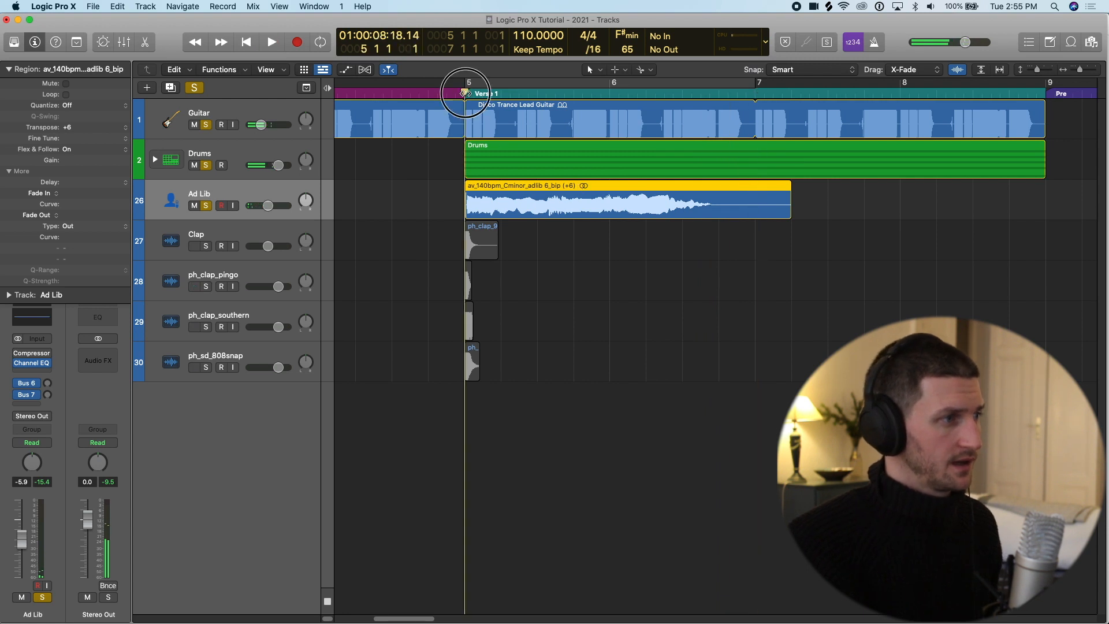
Place the playhead at 5 1 1 49, where the Ad Lib waveform begins just after bar 5.
{"action": "key", "text": "super+Right"}
{"action": "key", "text": "super+Right"}
{"action": "key", "text": "super+Right"}
{"action": "key", "text": "super+Right"}
{"action": "key", "text": "super+Right"}
{"action": "key", "text": "super+Right"}
{"action": "key", "text": "super+Right"}
{"action": "key", "text": "super+Right"}
{"action": "key", "text": "super+Right"}
{"action": "key", "text": "super+Right"}
{"action": "key", "text": "super+Right"}
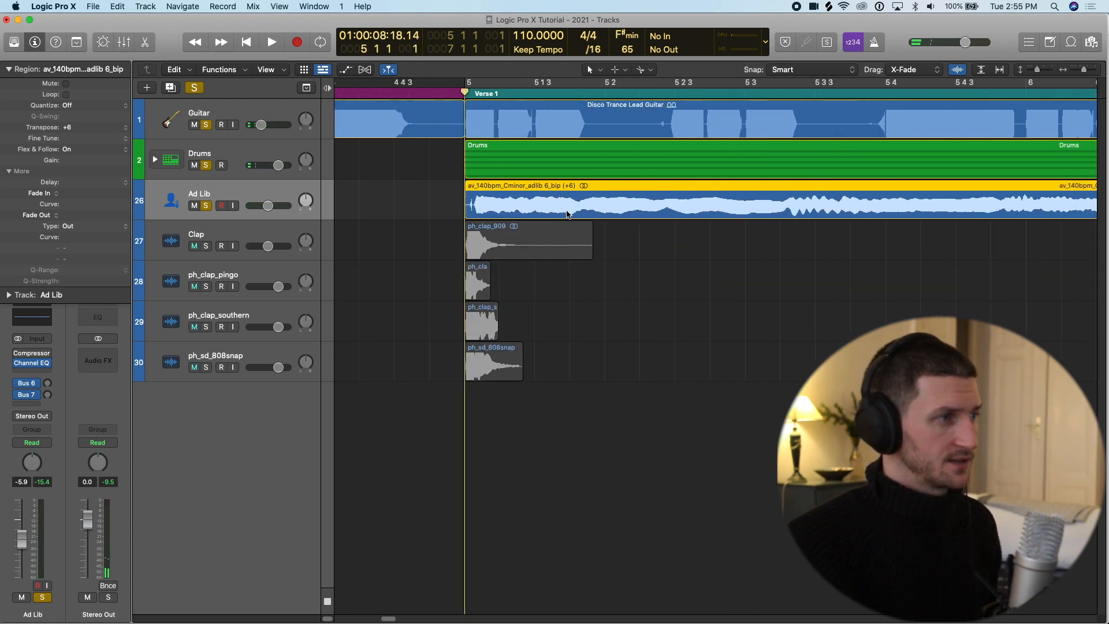
{"action": "scroll", "coordinate": [548, 203], "scroll_direction": "up", "scroll_amount": 1}
{"action": "scroll", "coordinate": [547, 202], "scroll_direction": "down", "scroll_amount": 5}
{"action": "scroll", "coordinate": [530, 199], "scroll_direction": "up", "scroll_amount": 3}
{"action": "scroll", "coordinate": [519, 200], "scroll_direction": "up", "scroll_amount": 1}
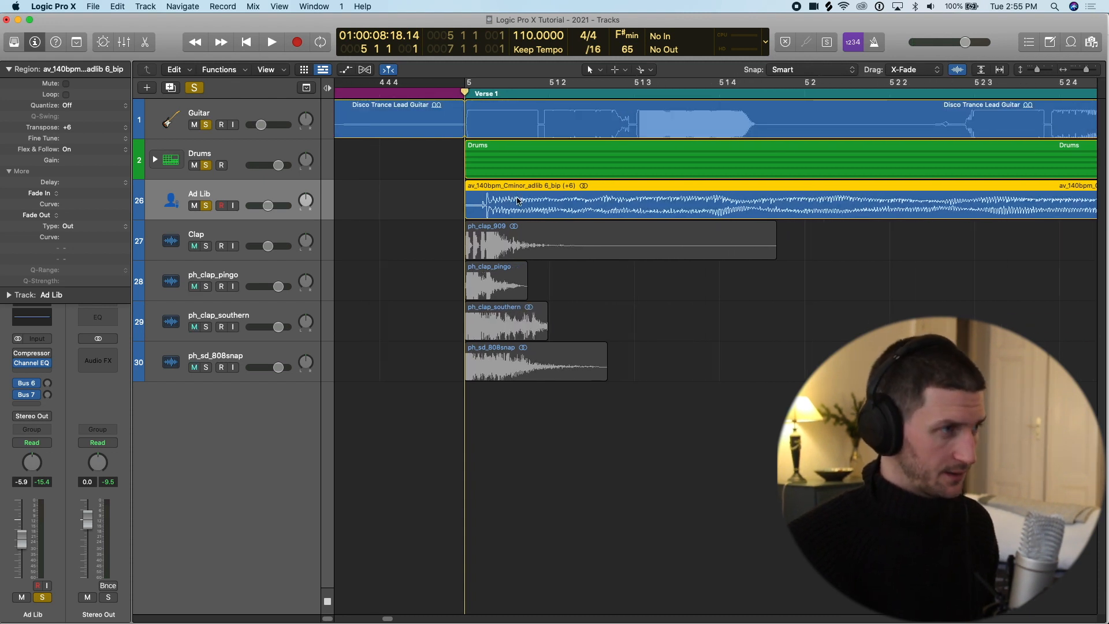
{"action": "key", "text": "super+Down"}
{"action": "key", "text": "super+Down"}
{"action": "key", "text": "super+Down"}
{"action": "key", "text": "super+Down"}
{"action": "key", "text": "super+Down"}
{"action": "key", "text": "super+Down"}
{"action": "key", "text": "super+Down"}
{"action": "key", "text": "super+Down"}
{"action": "key", "text": "super+Down"}
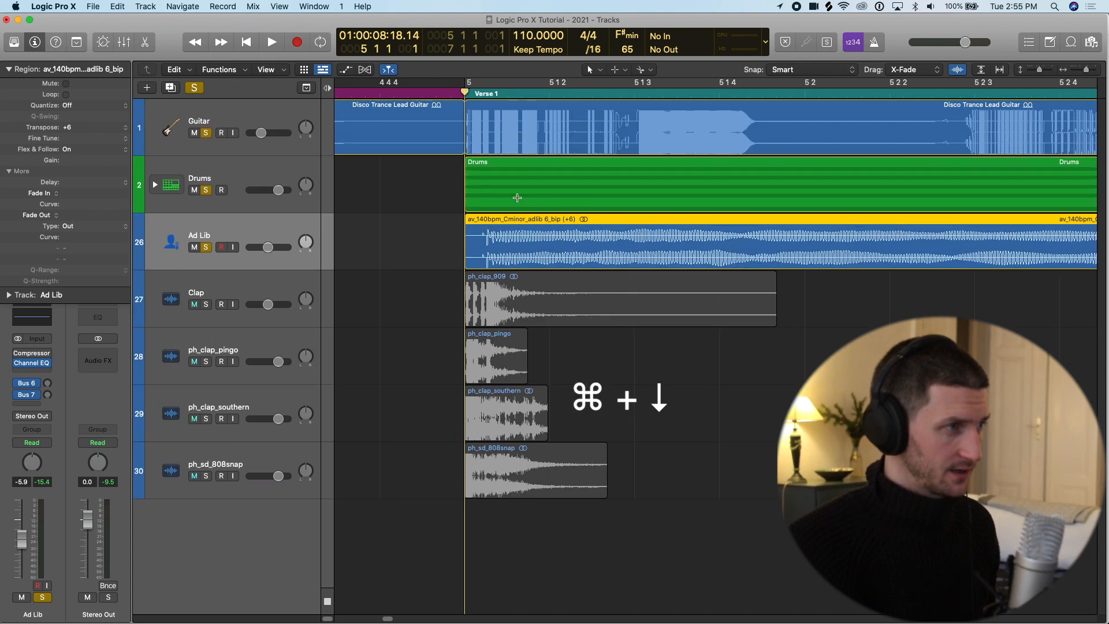
{"action": "key", "text": "super+Down"}
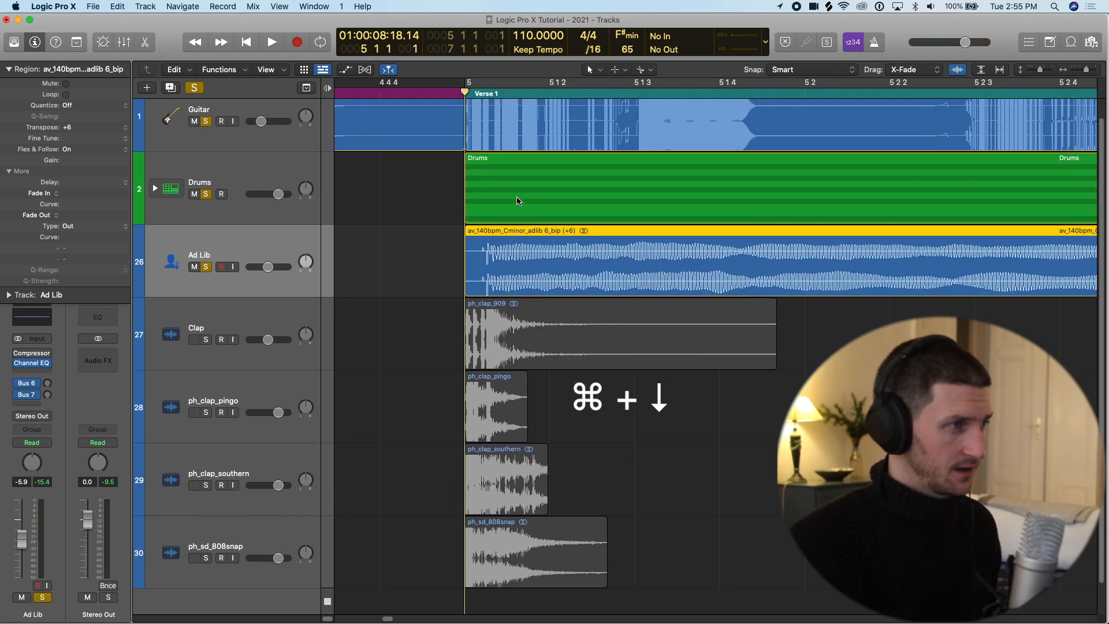
{"action": "key", "text": "super+Right"}
{"action": "key", "text": "super+Right"}
{"action": "key", "text": "super+Right"}
{"action": "key", "text": "super+Right"}
{"action": "key", "text": "super+Right"}
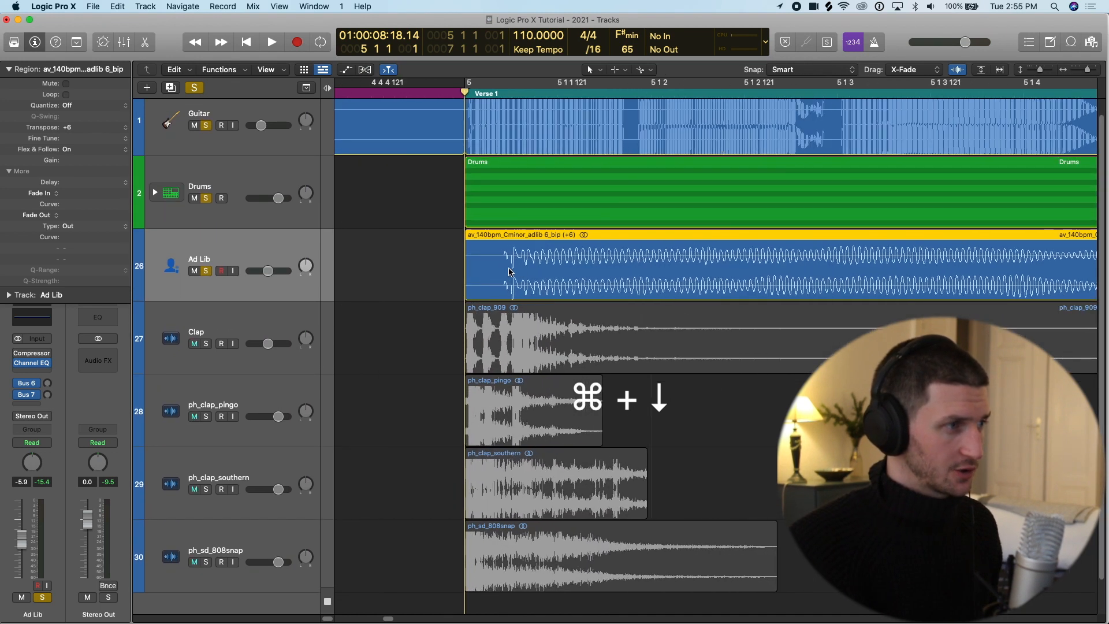
{"action": "left_click_drag", "start_coordinate": [466, 92], "coordinate": [502, 95]}
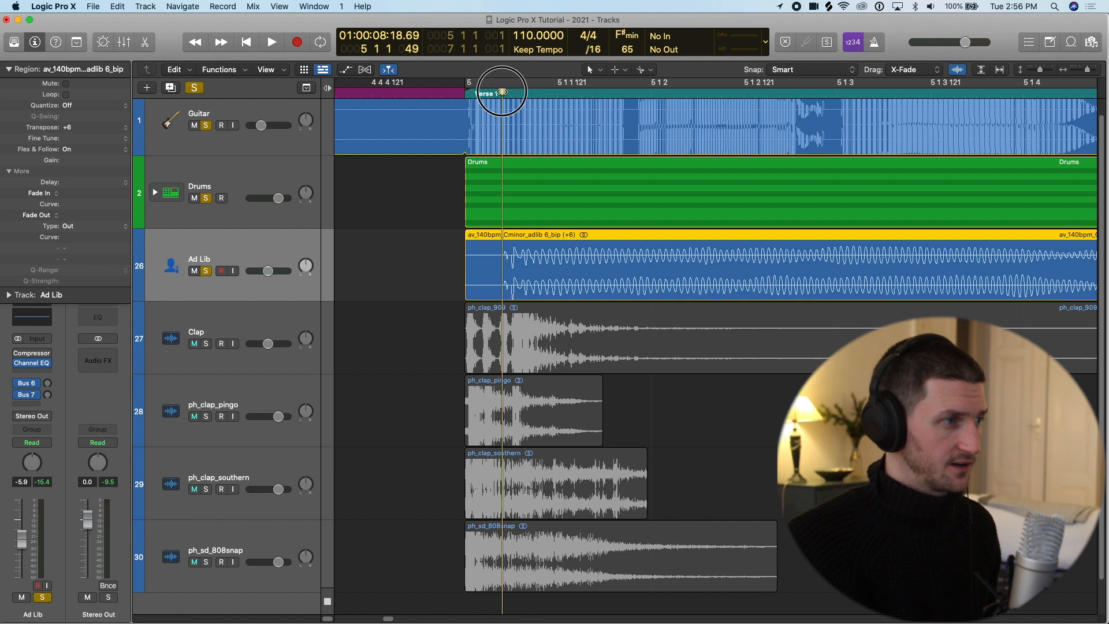
{"action": "mouse_move", "coordinate": [502, 92]}
{"action": "left_mouse_down"}
{"action": "mouse_move", "coordinate": [467, 94]}
{"action": "mouse_move", "coordinate": [512, 100]}
{"action": "mouse_move", "coordinate": [503, 108]}
{"action": "left_mouse_up"}
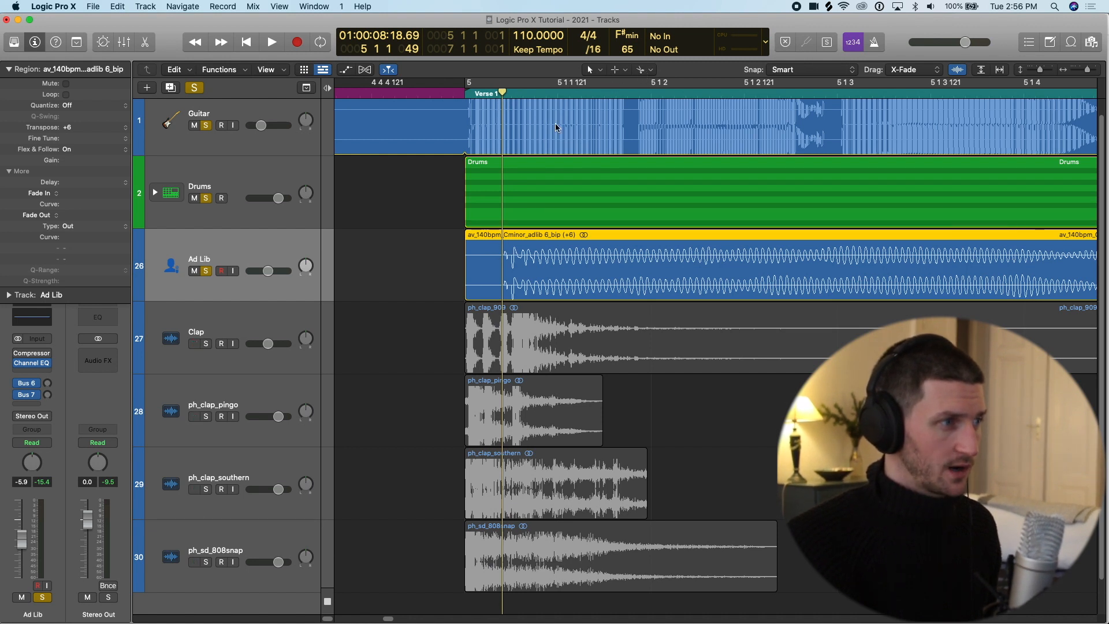
Split the Ad Lib region at the playhead and delete the silent piece before the vocal.
{"action": "left_click", "coordinate": [503, 260]}
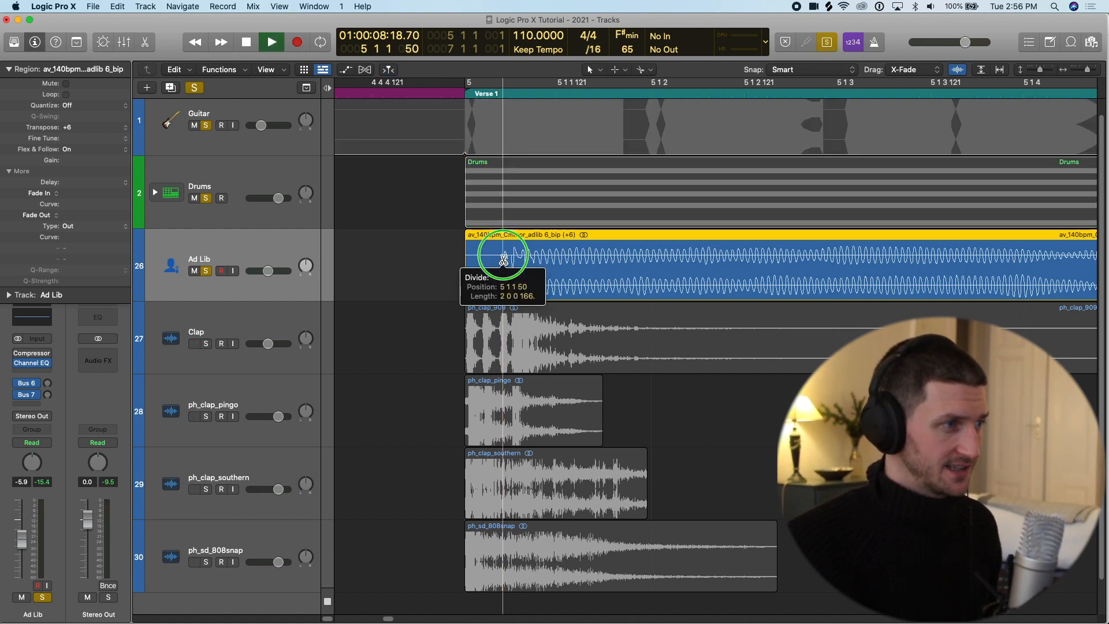
{"action": "key", "text": "space"}
{"action": "left_click", "coordinate": [503, 259]}
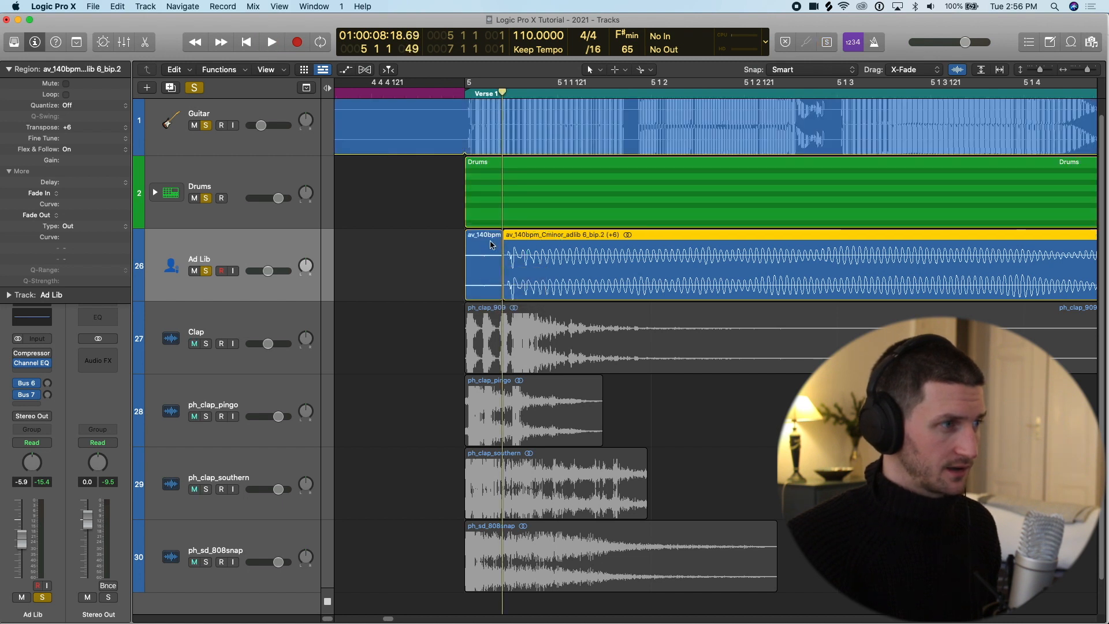
{"action": "left_click", "coordinate": [493, 241]}
{"action": "key", "text": "Delete"}
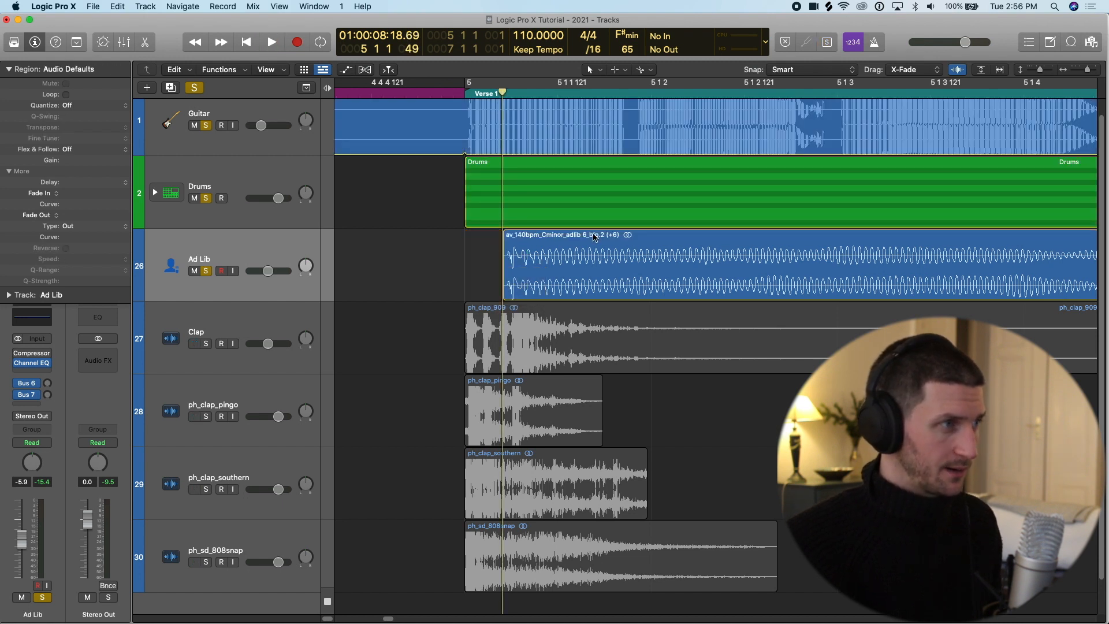
Return the playhead to bar 5 and move the trimmed Ad Lib region to it.
{"action": "left_click_drag", "start_coordinate": [504, 90], "coordinate": [464, 94]}
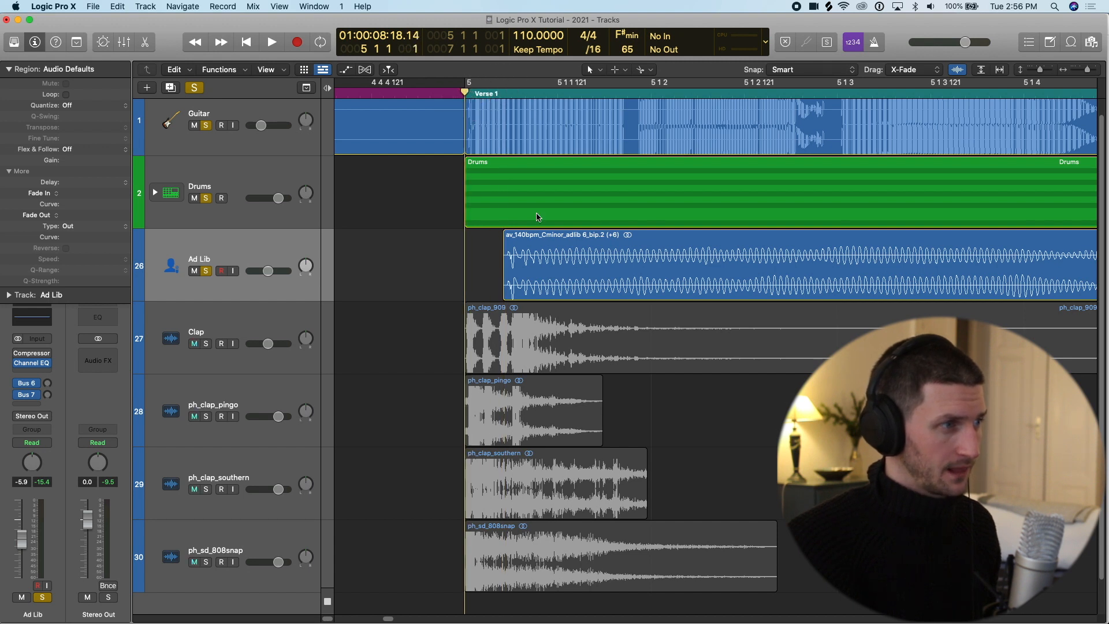
{"action": "left_click", "coordinate": [589, 241]}
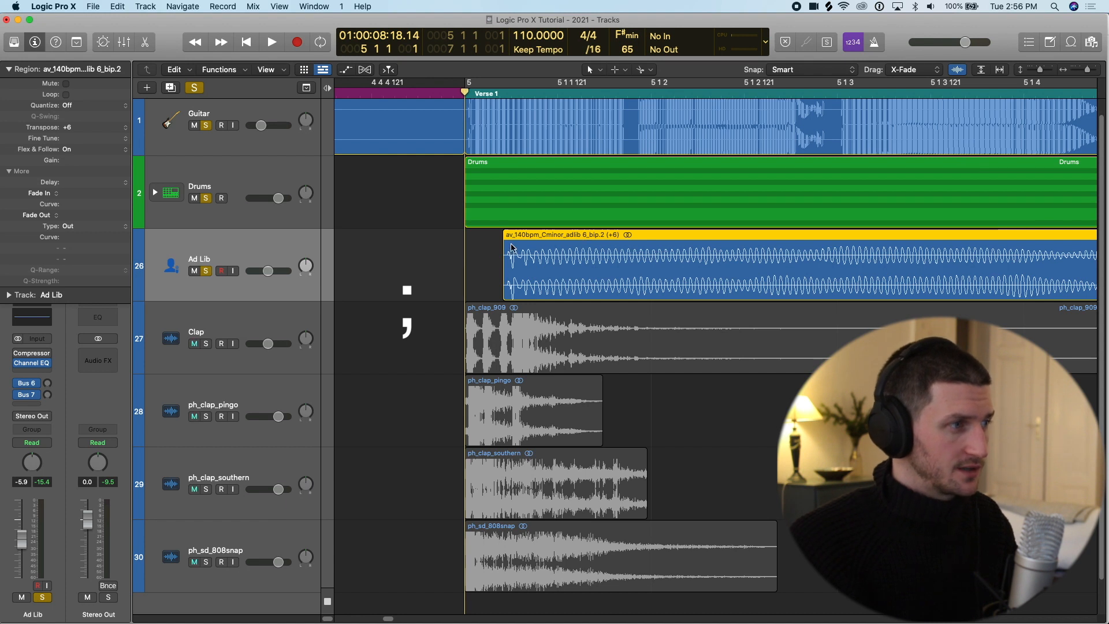
{"action": "key", "text": "semicolon"}
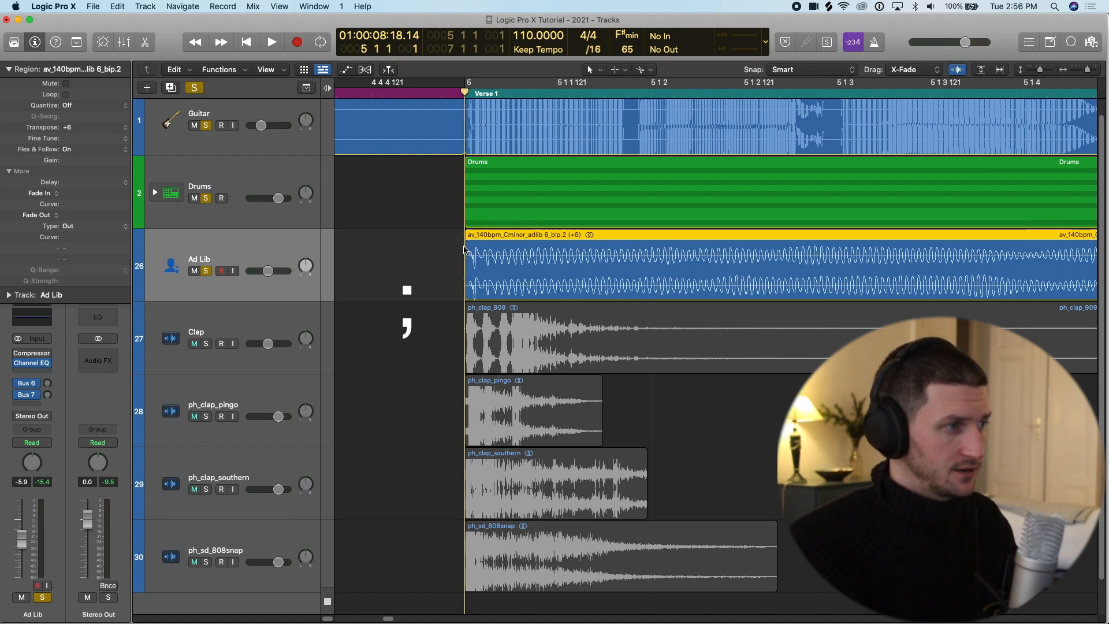
Split the Ad Lib region at bar 7 and delete the leftover piece after it.
{"action": "mouse_move", "coordinate": [492, 247]}
{"action": "left_mouse_down"}
{"action": "mouse_move", "coordinate": [589, 231]}
{"action": "mouse_move", "coordinate": [500, 248]}
{"action": "left_mouse_up"}
{"action": "scroll", "coordinate": [493, 243], "scroll_direction": "down", "scroll_amount": 10}
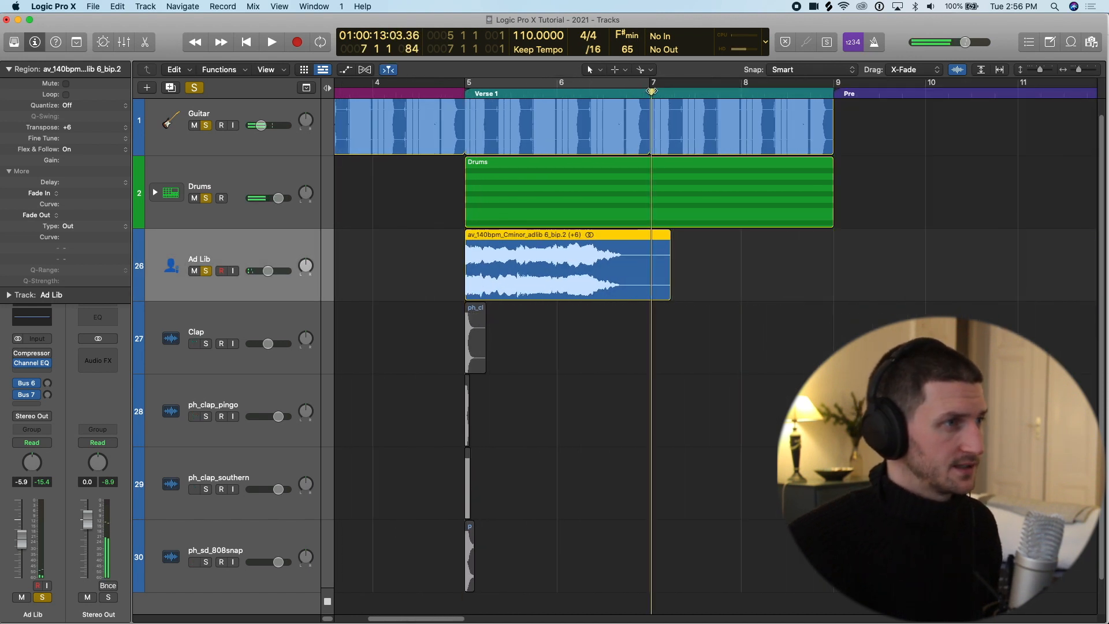
{"action": "left_click_drag", "start_coordinate": [650, 94], "coordinate": [648, 94]}
{"action": "right_click", "coordinate": [651, 274]}
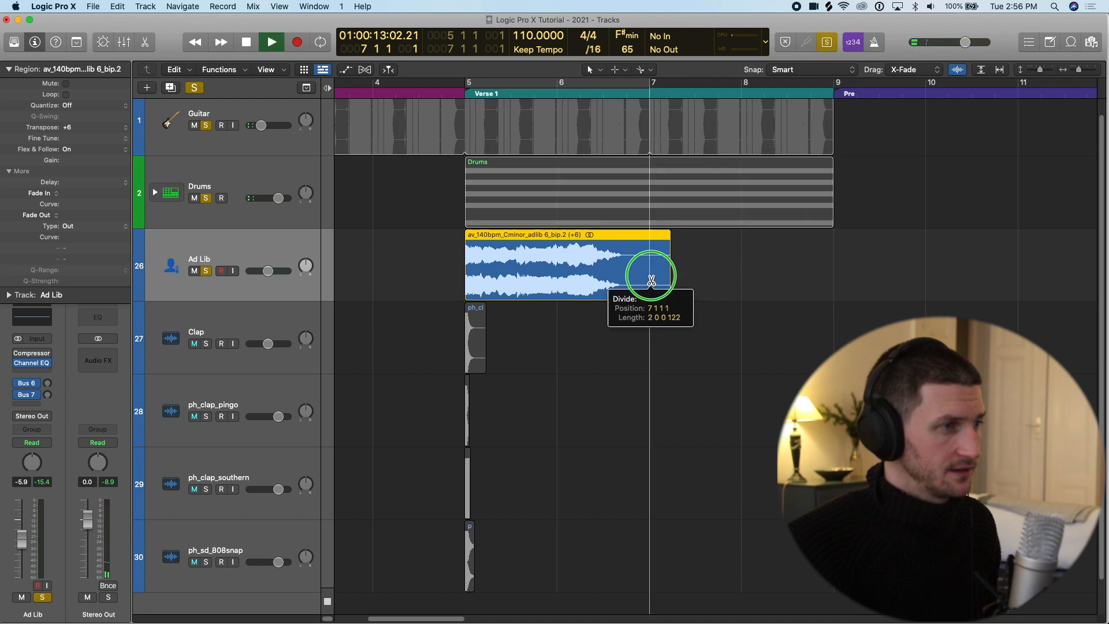
{"action": "left_click", "coordinate": [659, 267]}
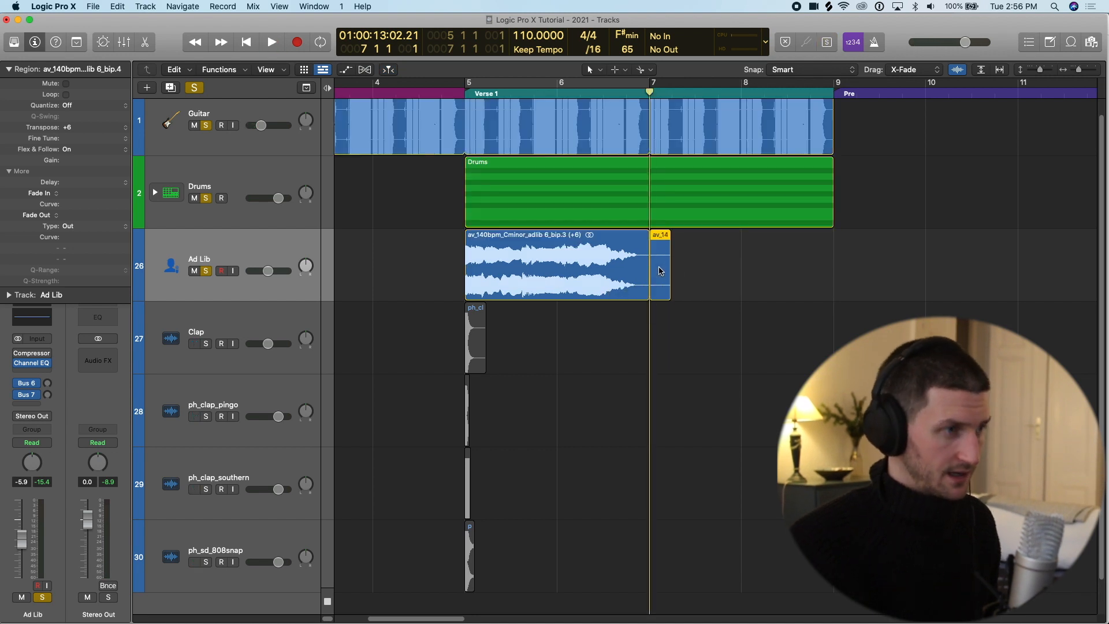
{"action": "key", "text": "Delete"}
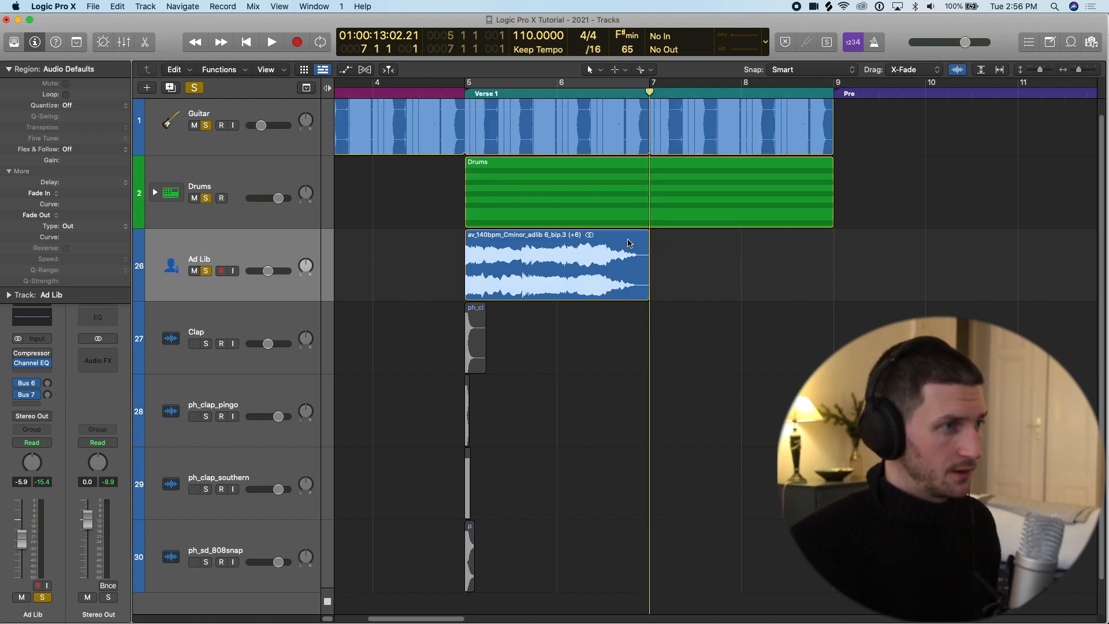
Loop the Ad Lib region up to bar 9 and play it with cycle playback set from bar 5 to bar 9.
{"action": "left_click_drag", "start_coordinate": [648, 261], "coordinate": [831, 267]}
{"action": "left_click_drag", "start_coordinate": [468, 86], "coordinate": [837, 88]}
{"action": "key", "text": "space"}
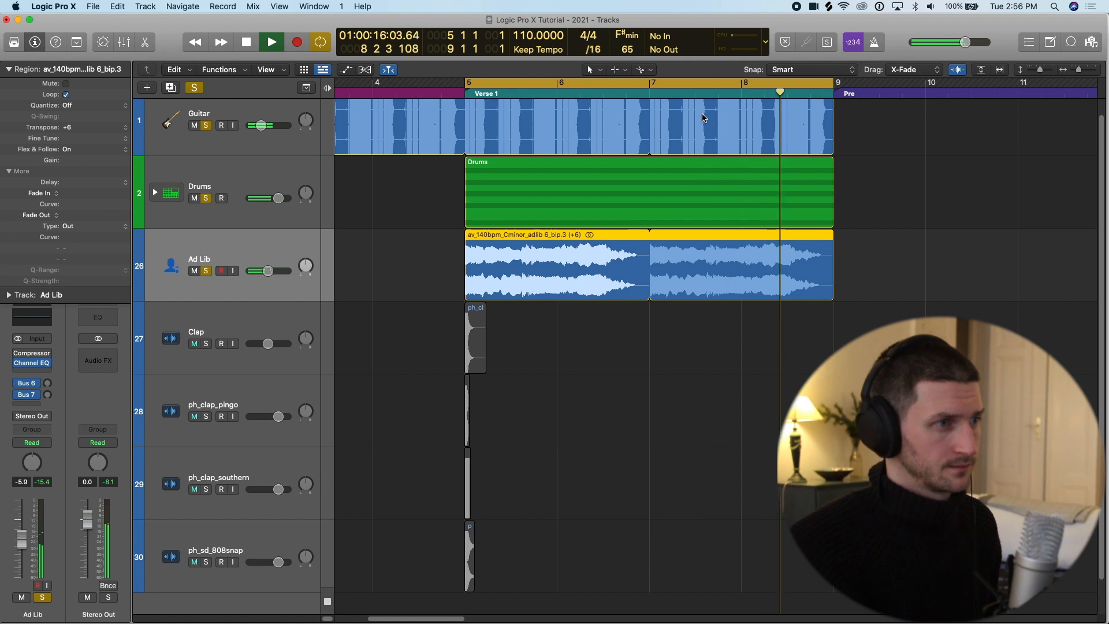
{"action": "key", "text": "space"}
{"action": "key", "text": "c"}
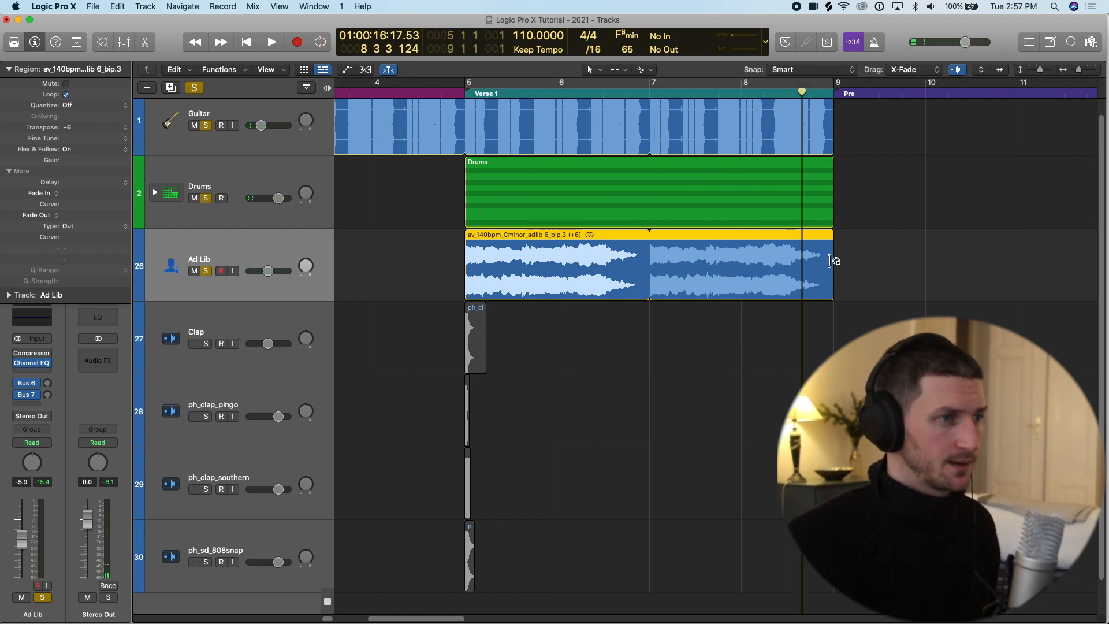
Extend the unlooped Ad Lib region slightly past bar 7 and play it with the cycle set from bar 5 to 8 3 1.
{"action": "left_click_drag", "start_coordinate": [831, 261], "coordinate": [660, 298]}
{"action": "left_click_drag", "start_coordinate": [468, 87], "coordinate": [787, 84]}
{"action": "key", "text": "space"}
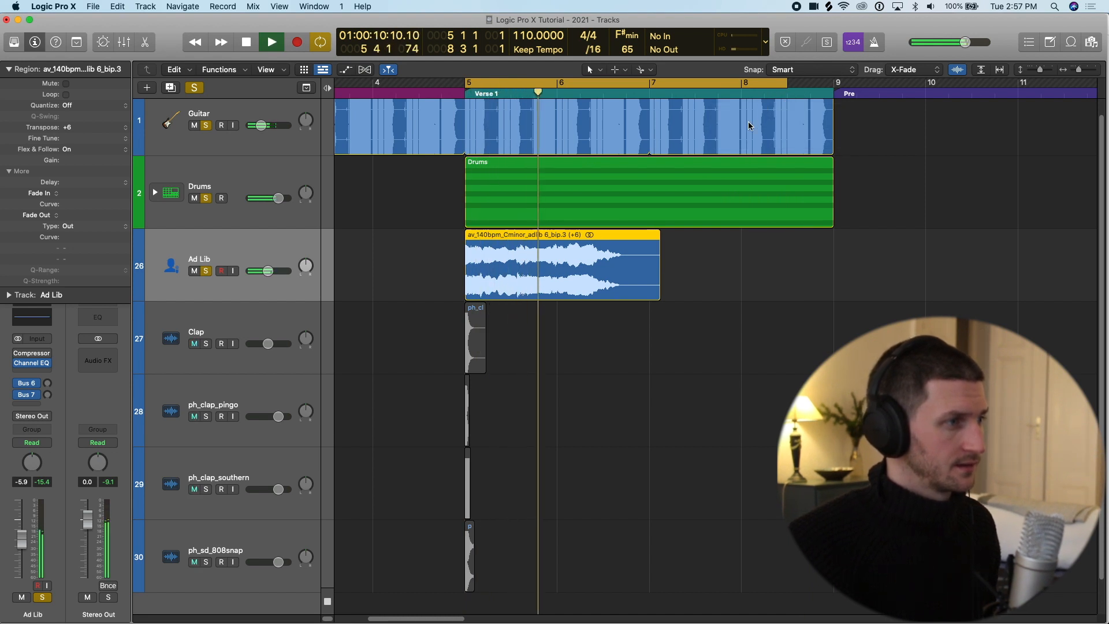
{"action": "key", "text": "space"}
Shorten the Ad Lib region so it ends exactly at bar 7 and play it in the cycle.
{"action": "left_click_drag", "start_coordinate": [658, 300], "coordinate": [653, 299]}
{"action": "key", "text": "super+Right"}
{"action": "key", "text": "super+Right"}
{"action": "key", "text": "super+Right"}
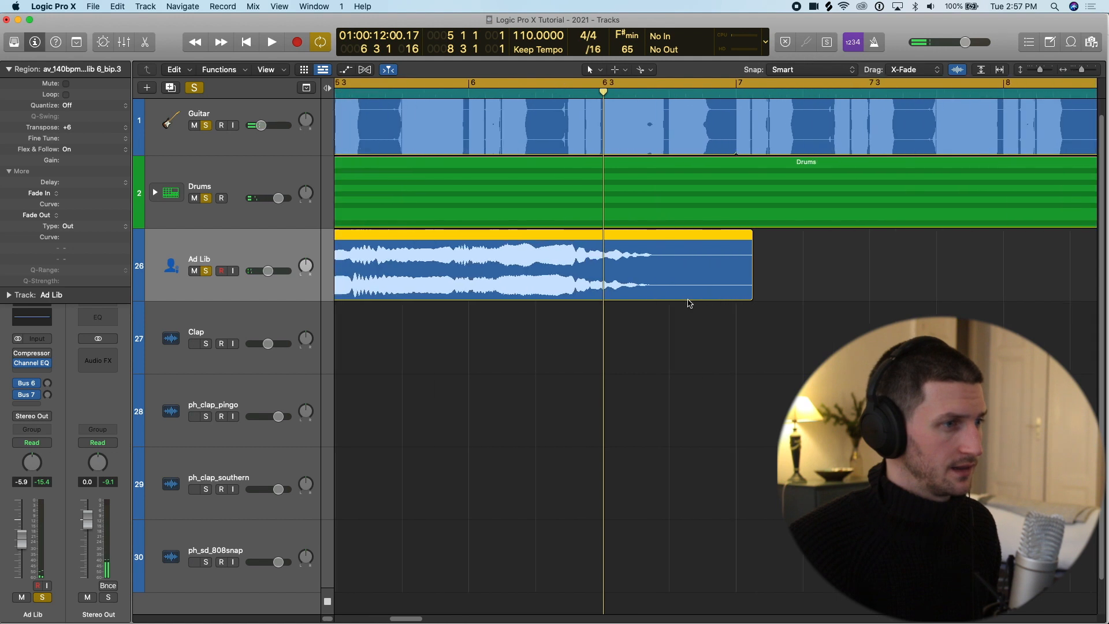
{"action": "left_click_drag", "start_coordinate": [779, 298], "coordinate": [760, 299]}
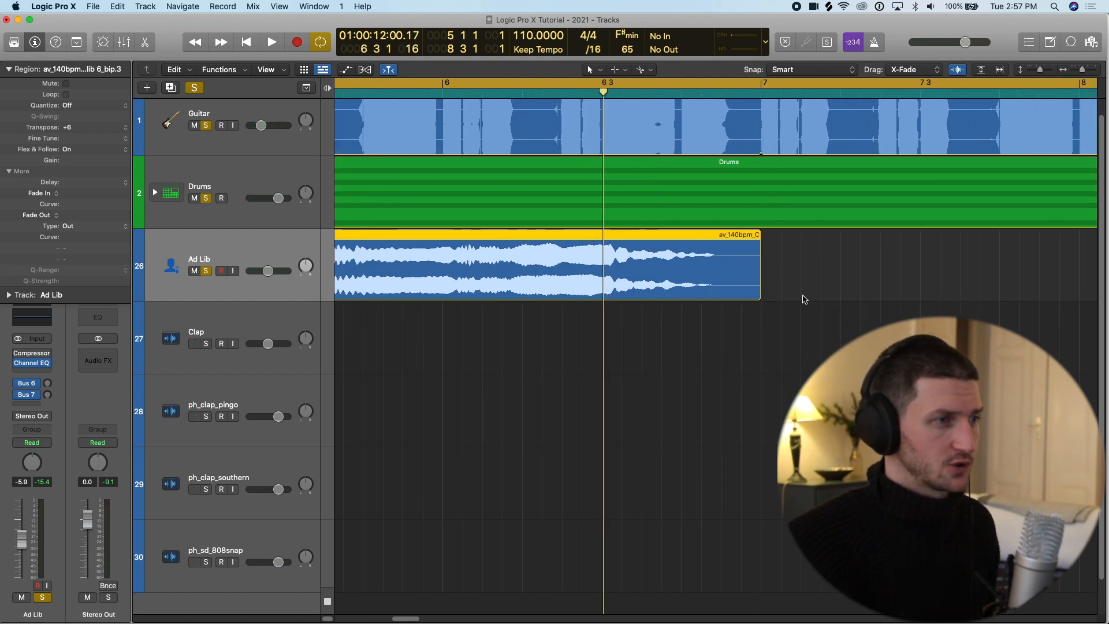
{"action": "key", "text": "super+Right"}
{"action": "key", "text": "super+Right"}
{"action": "scroll", "coordinate": [803, 293], "scroll_direction": "right", "scroll_amount": 4}
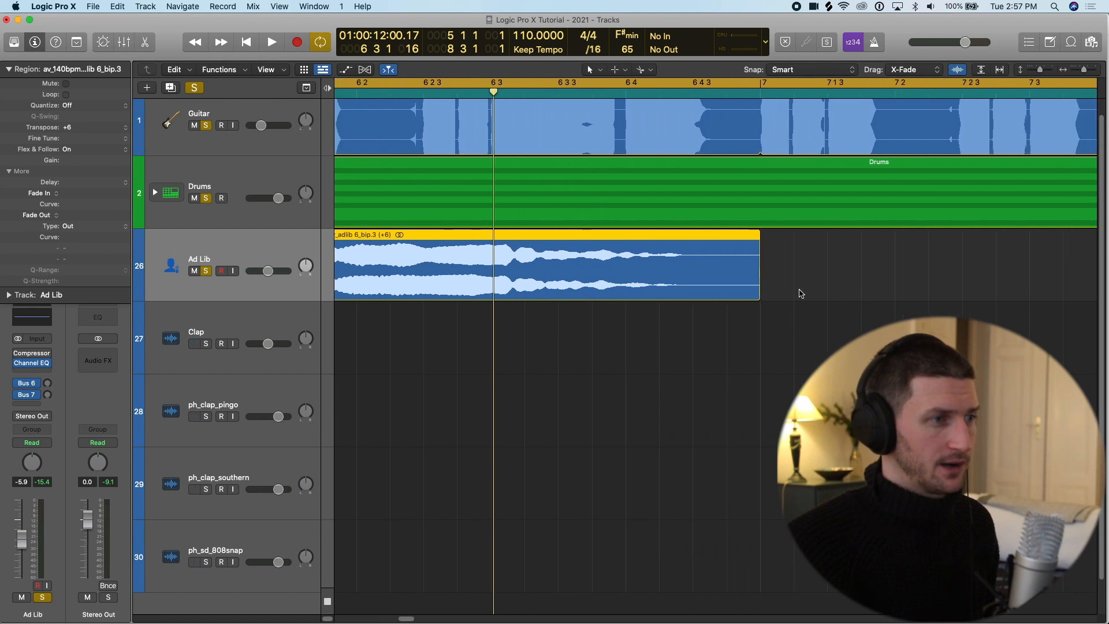
{"action": "key", "text": "super+Left"}
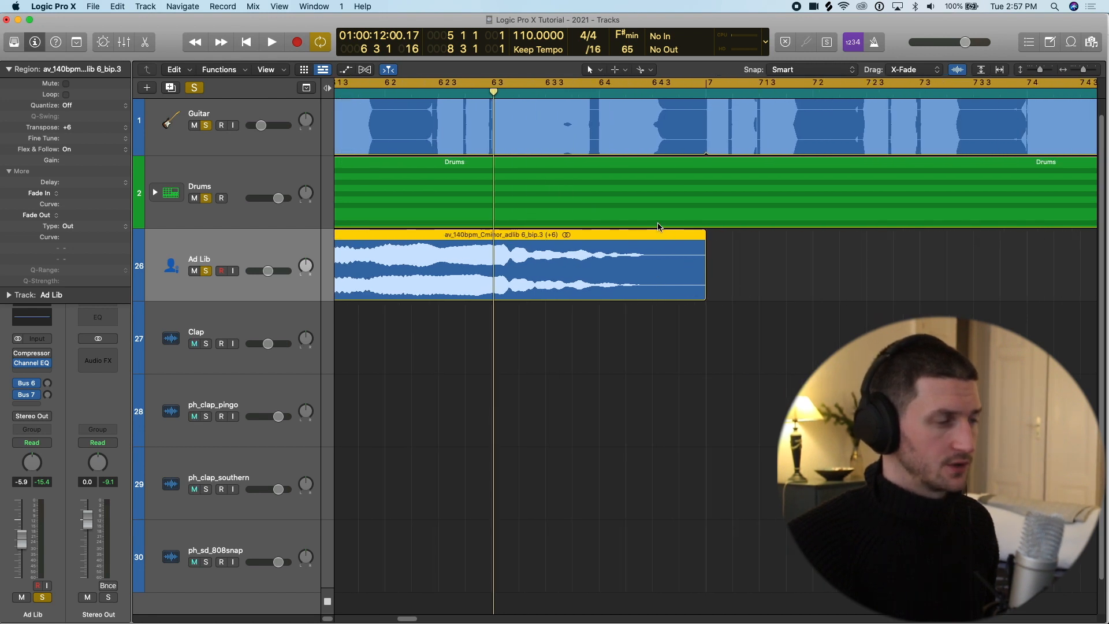
{"action": "key", "text": "space"}
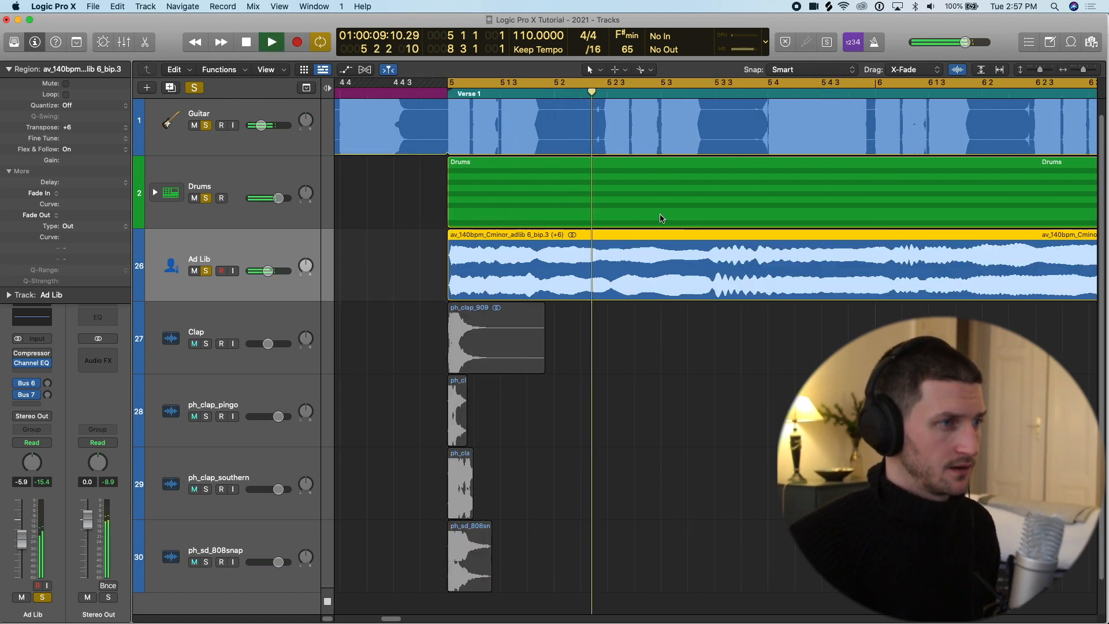
{"action": "key", "text": "super+Left"}
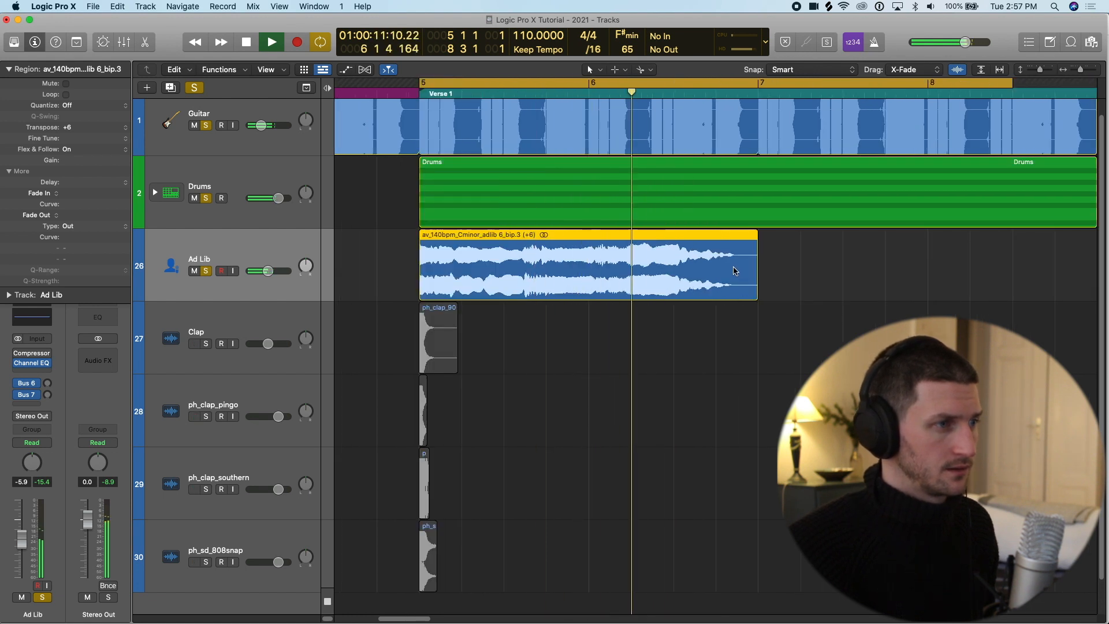
{"action": "key", "text": "space"}
Lengthen the Ad Lib region again so it ends slightly past bar 7 and play it with the guitar and drums.
{"action": "key", "text": "super+Right"}
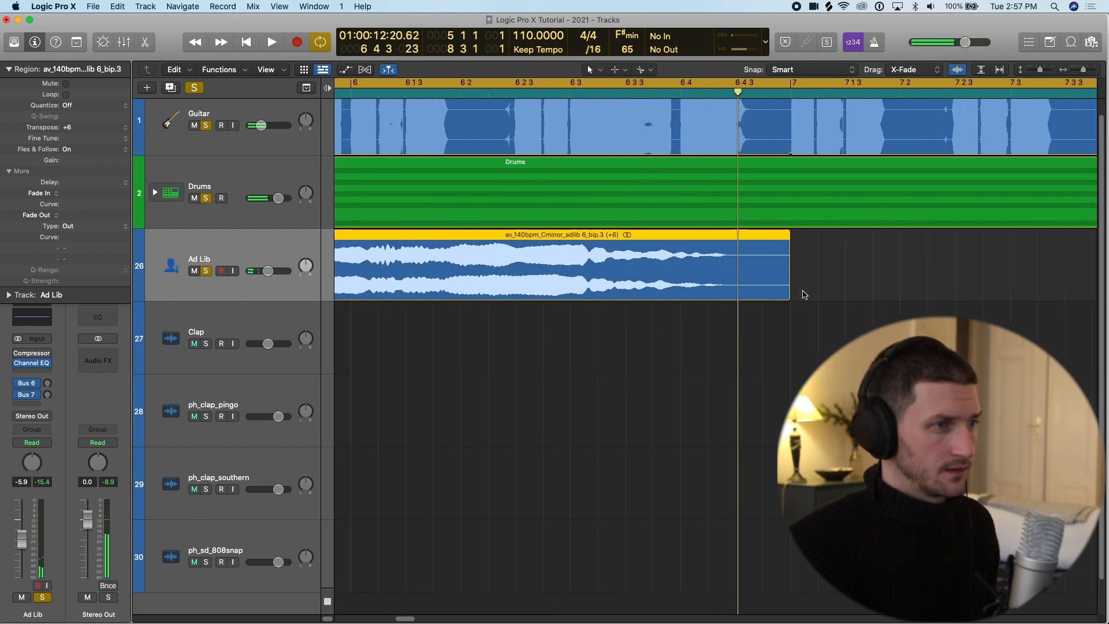
{"action": "key", "text": "super+Right"}
{"action": "left_click_drag", "start_coordinate": [833, 293], "coordinate": [878, 294]}
{"action": "key", "text": "super+Left"}
{"action": "key", "text": "space"}
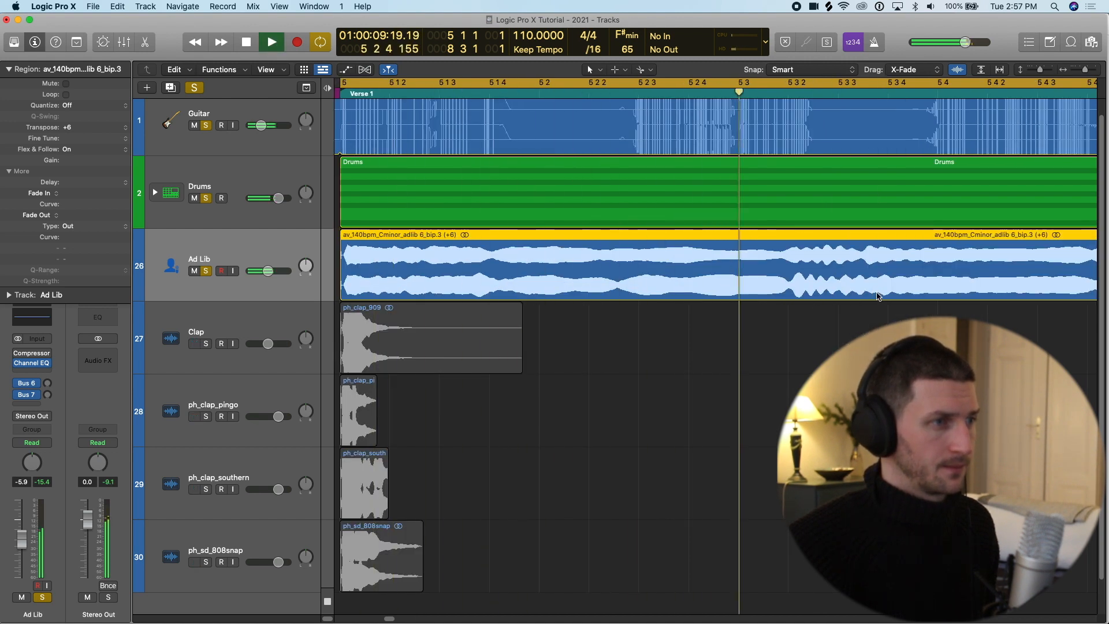
{"action": "key", "text": "super+Left"}
{"action": "key", "text": "super+Right"}
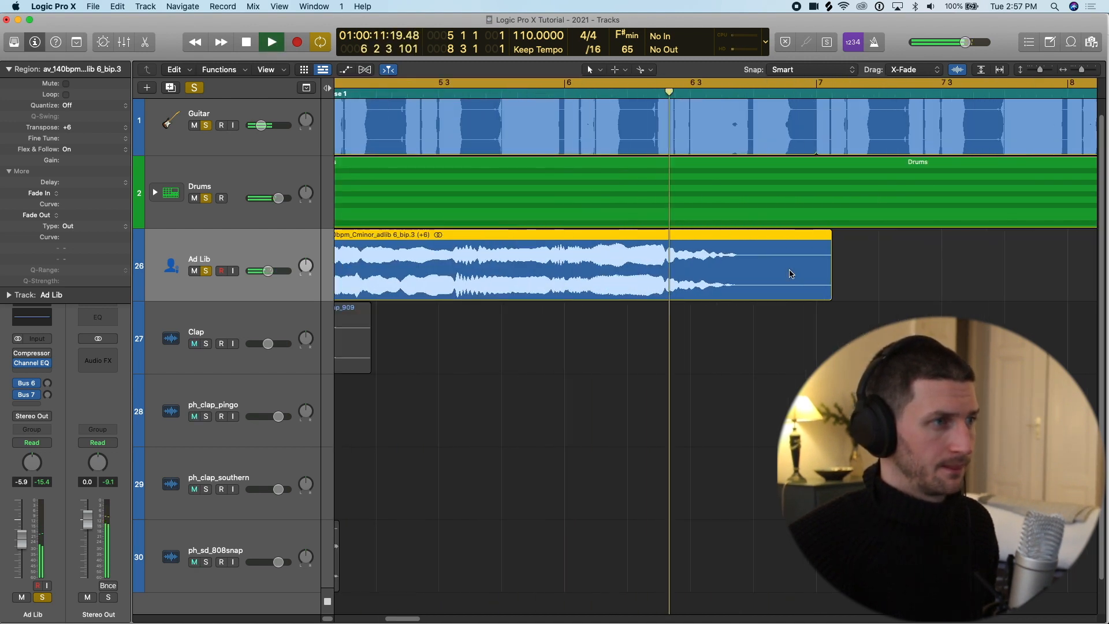
{"action": "key", "text": "super+Left"}
{"action": "key", "text": "super+Left"}
{"action": "key", "text": "super+Left"}
{"action": "key", "text": "space"}
Split the Ad Lib region at bar 7 and move the playhead to the cut.
{"action": "key", "text": "super+Right"}
{"action": "key", "text": "super+Right"}
{"action": "key", "text": "super+Right"}
{"action": "key", "text": "super+Right"}
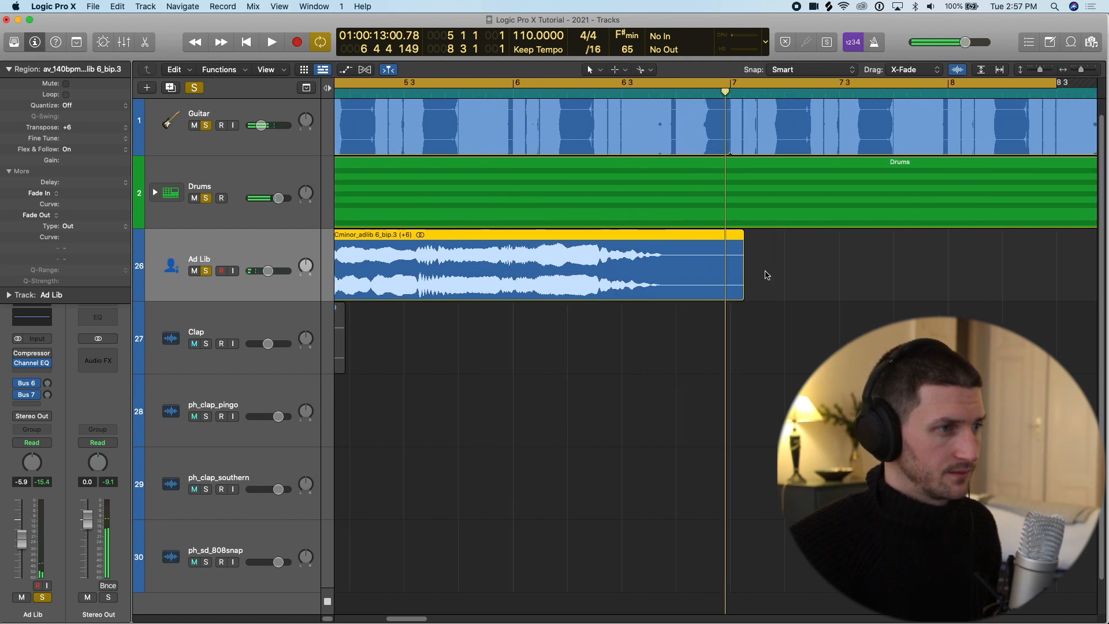
{"action": "right_click", "coordinate": [733, 278]}
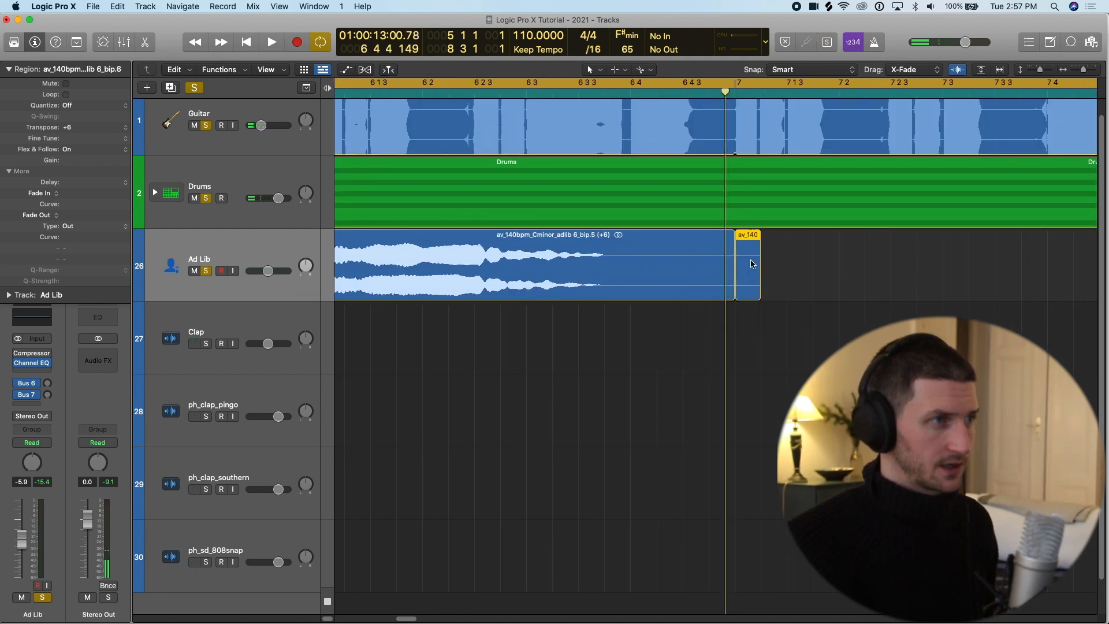
{"action": "left_click", "coordinate": [726, 117]}
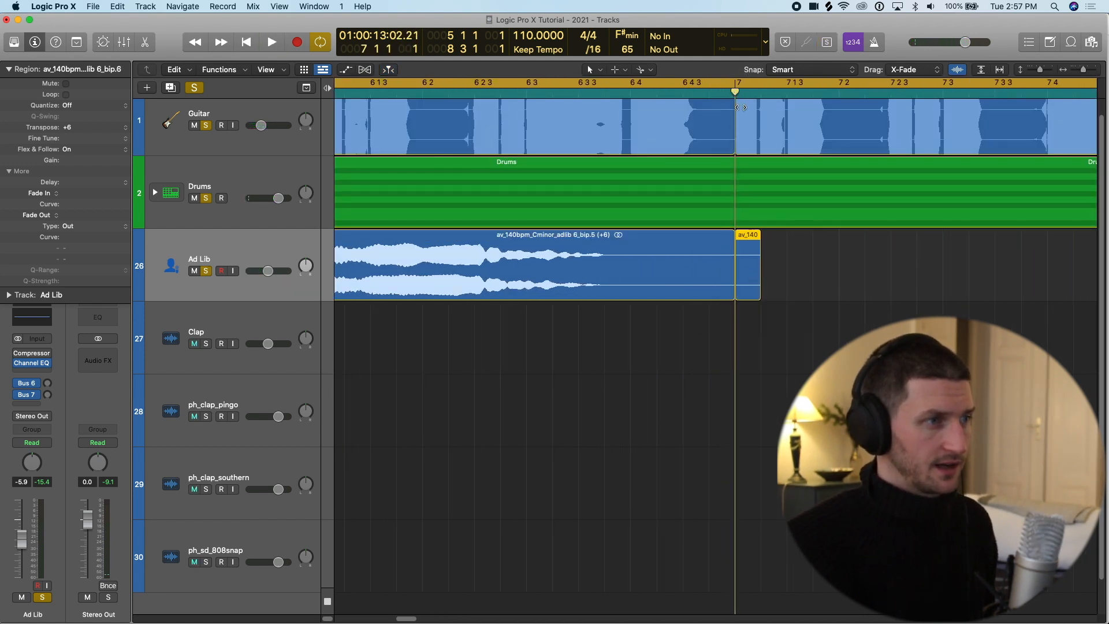
Undo the split at bar 7 and loop the whole Ad Lib region up to 8 4 4 1.
{"action": "key", "text": "super+Left"}
{"action": "key", "text": "super+Left"}
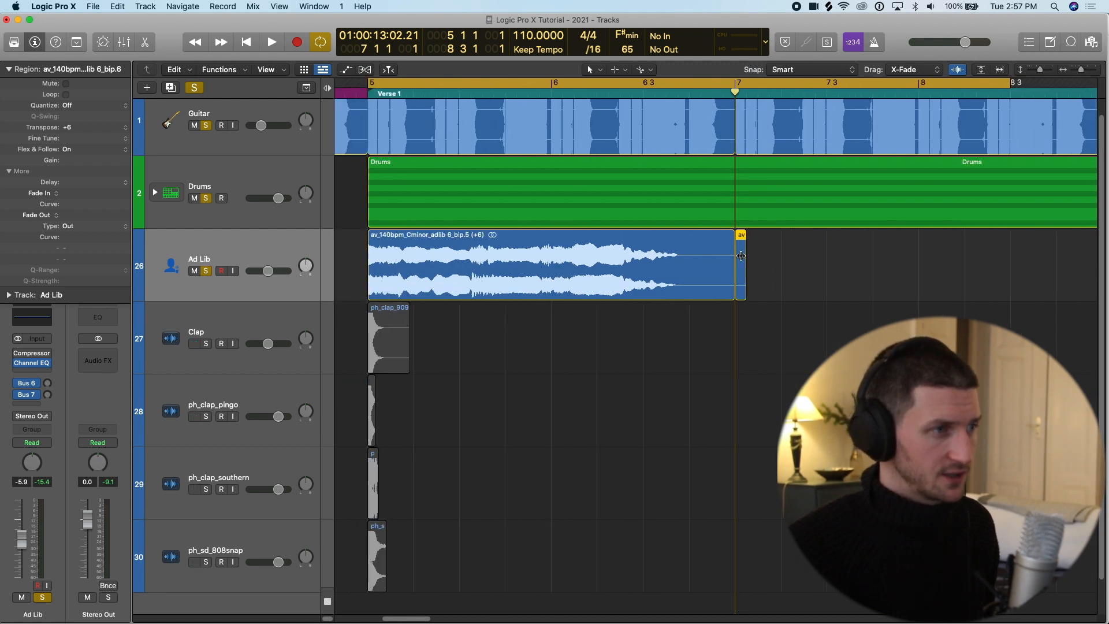
{"action": "key", "text": "super+z"}
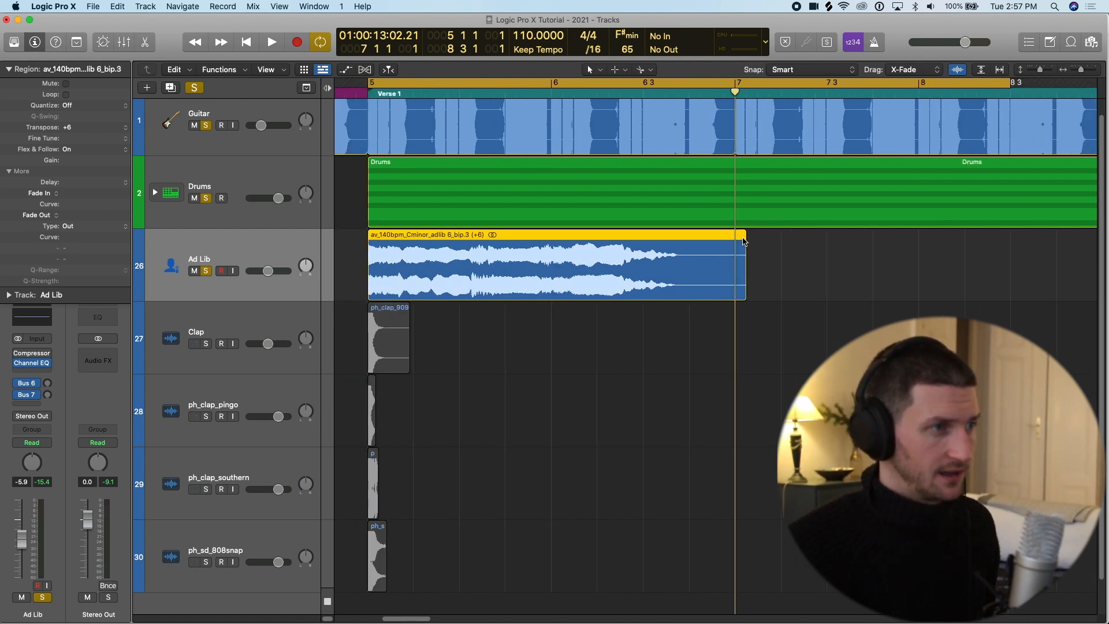
{"action": "left_click_drag", "start_coordinate": [745, 269], "coordinate": [1090, 268]}
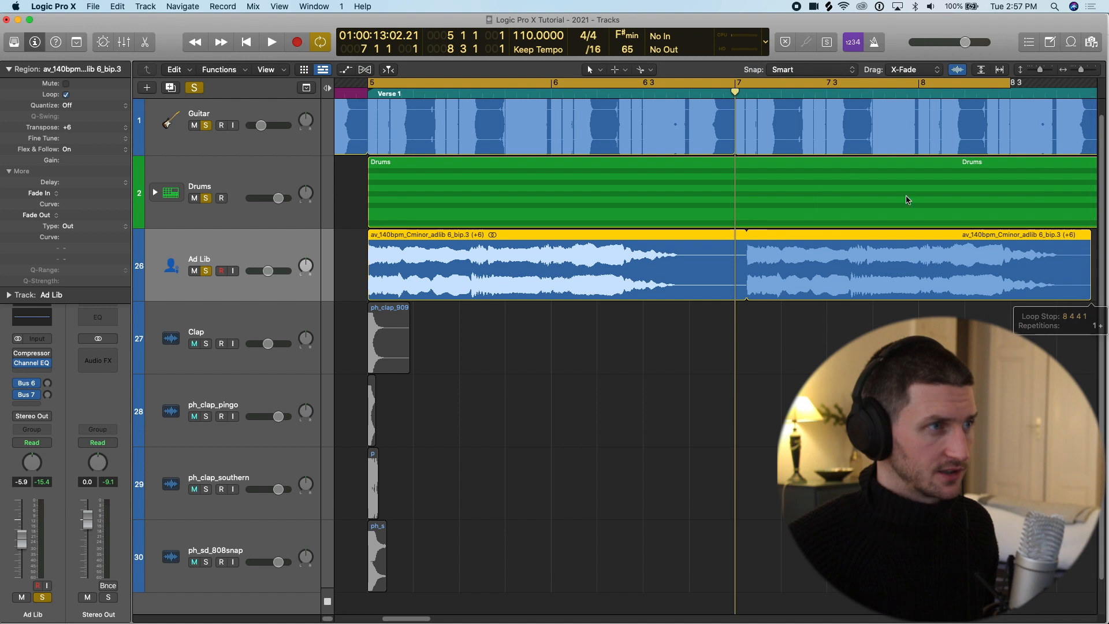
Remove the Ad Lib region's loop, split the region at bar 7 and delete the leftover piece after the cut.
{"action": "left_click", "coordinate": [749, 94]}
{"action": "left_click_drag", "start_coordinate": [749, 94], "coordinate": [732, 95]}
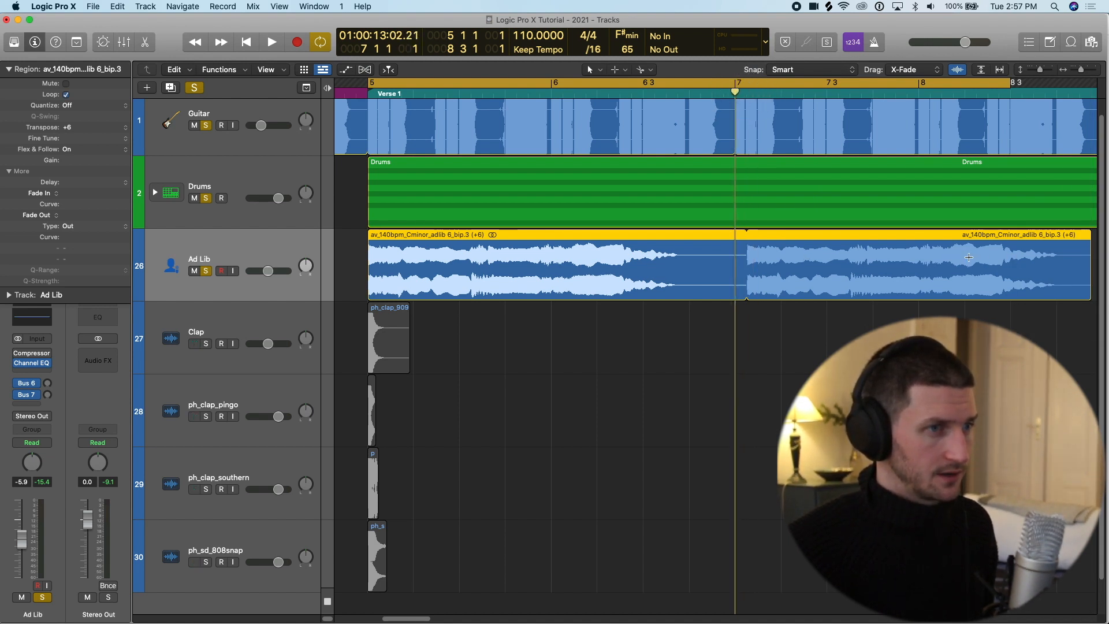
{"action": "left_click_drag", "start_coordinate": [1085, 236], "coordinate": [723, 237]}
{"action": "right_click", "coordinate": [735, 250]}
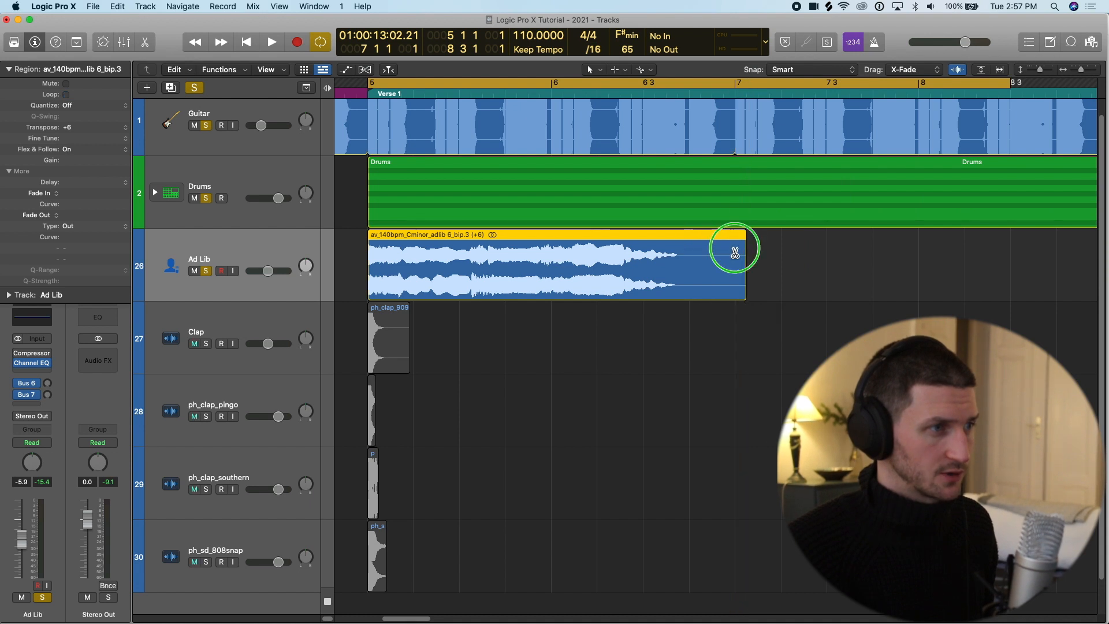
{"action": "left_click", "coordinate": [735, 253]}
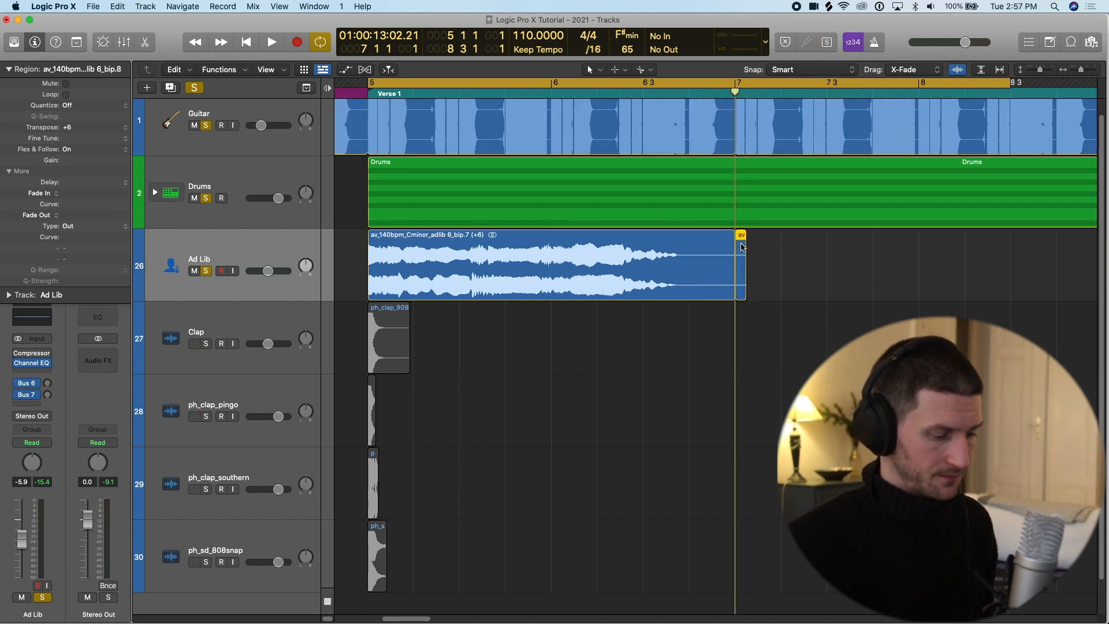
{"action": "key", "text": "Delete"}
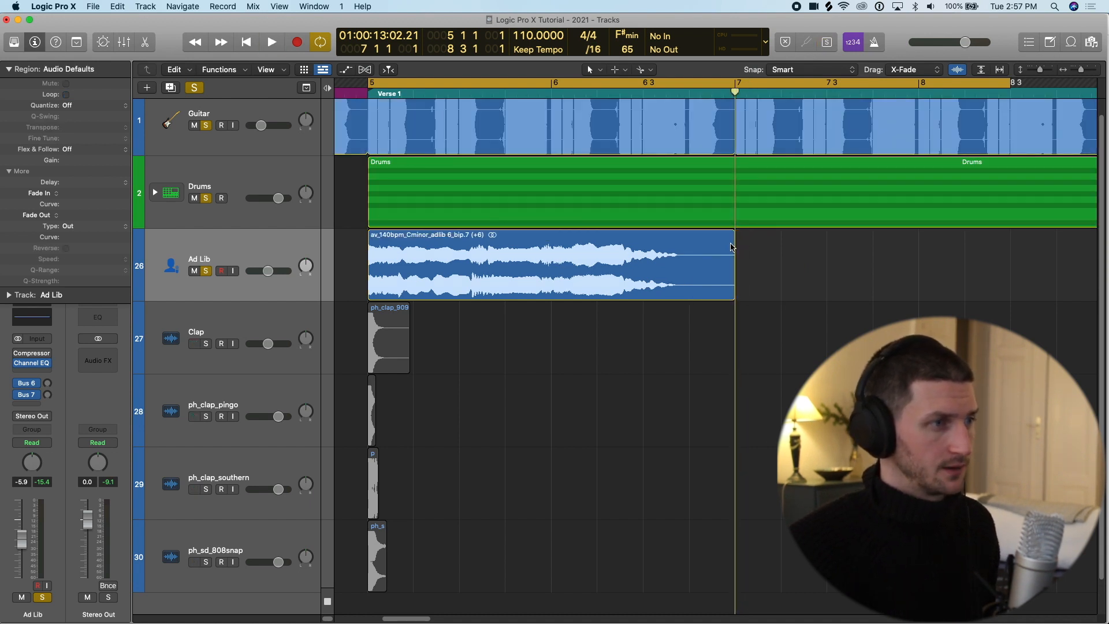
Loop the trimmed Ad Lib region until the end of Verse 1 at bar 9.
{"action": "left_click_drag", "start_coordinate": [734, 258], "coordinate": [1054, 262]}
{"action": "key", "text": "super+Left"}
{"action": "key", "text": "super+Left"}
{"action": "left_click_drag", "start_coordinate": [839, 86], "coordinate": [875, 86]}
{"action": "left_click_drag", "start_coordinate": [856, 252], "coordinate": [874, 253]}
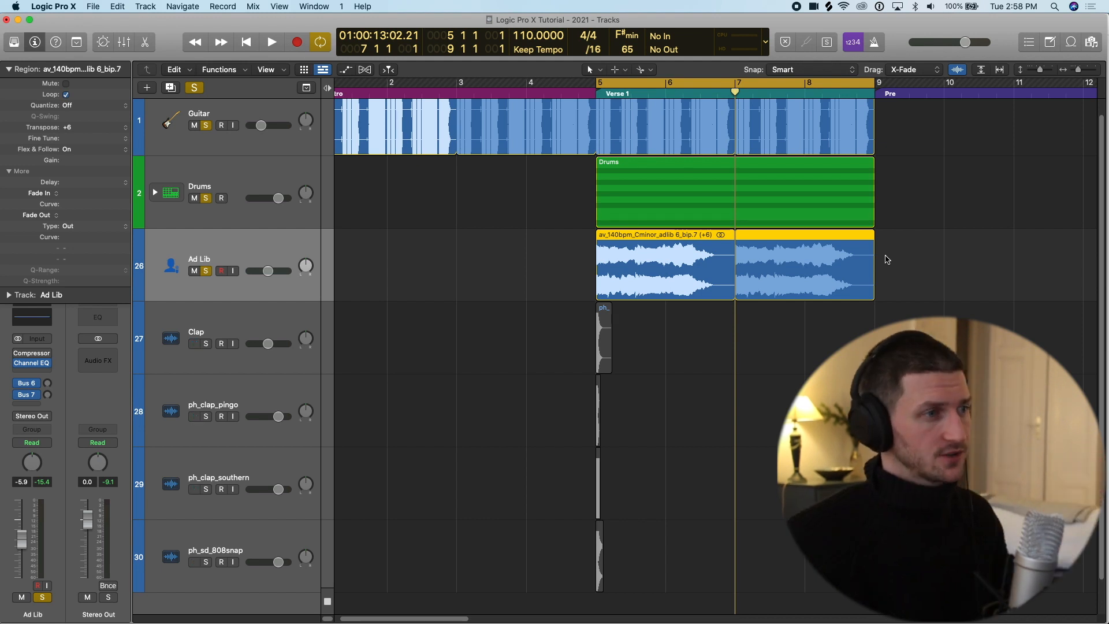
{"action": "left_click", "coordinate": [583, 269]}
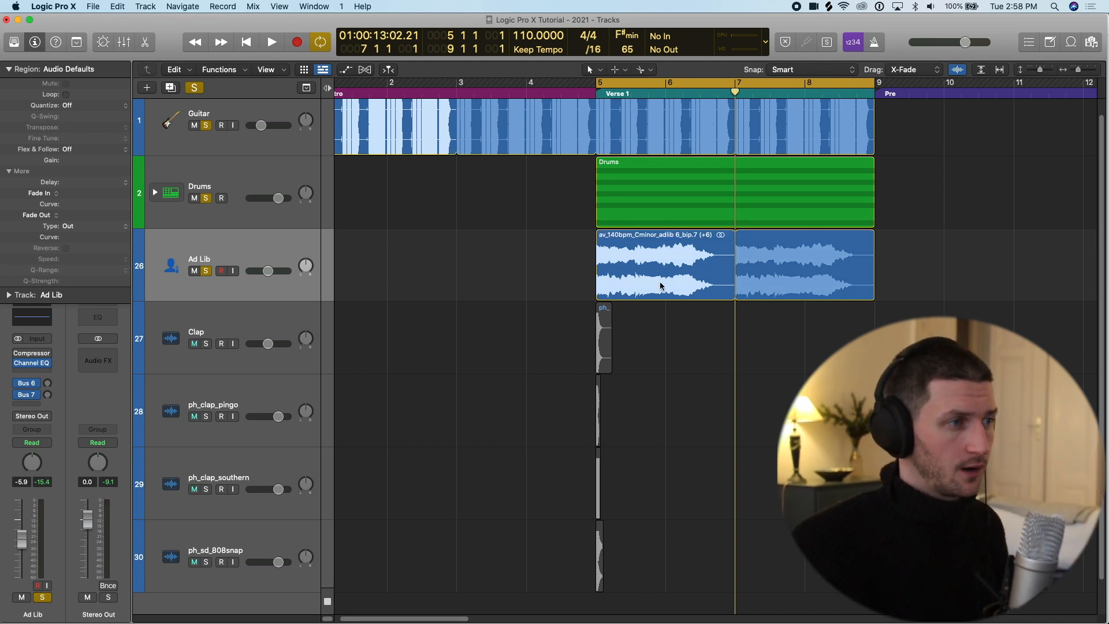
Open the Ad Lib region's audio file for editing and examine the tempo settings in the Time and Pitch Machine.
{"action": "double_click", "coordinate": [703, 248]}
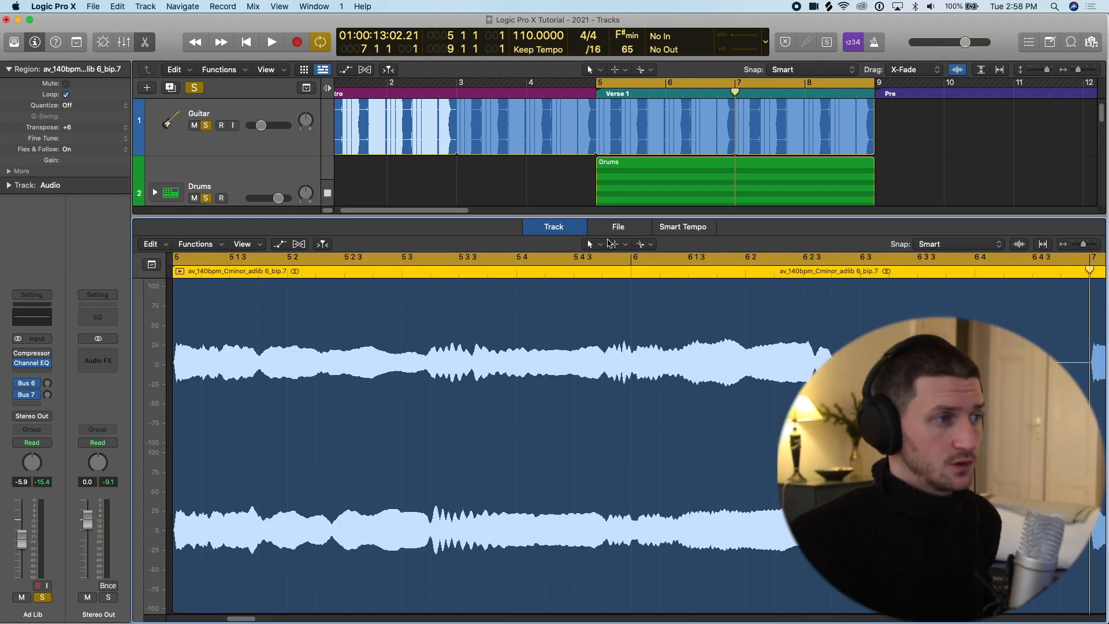
{"action": "left_click", "coordinate": [630, 226]}
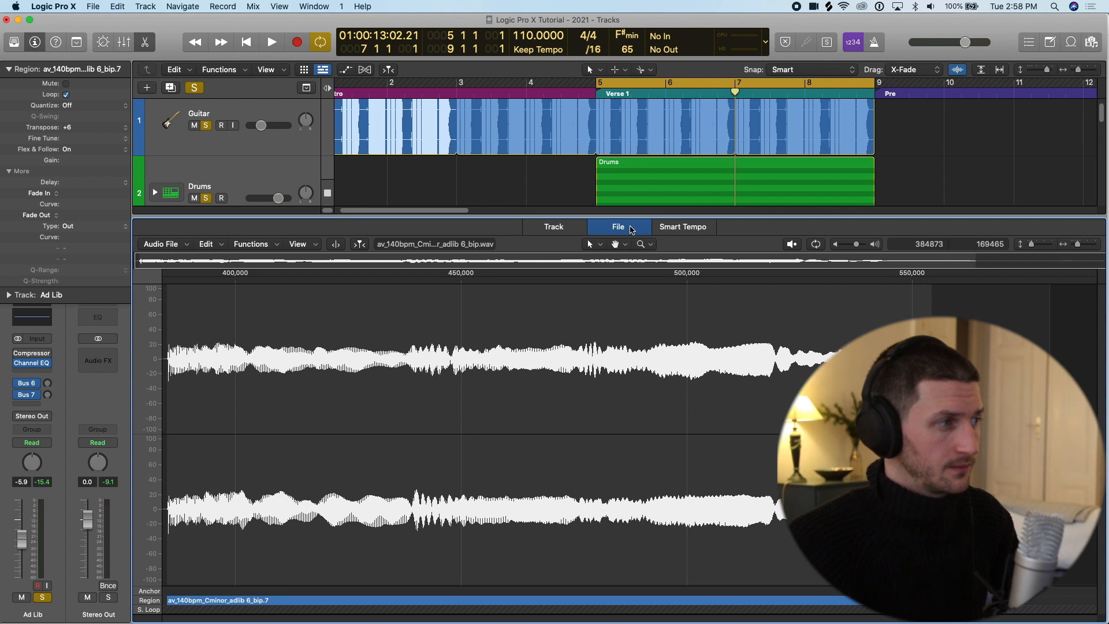
{"action": "left_click", "coordinate": [263, 245]}
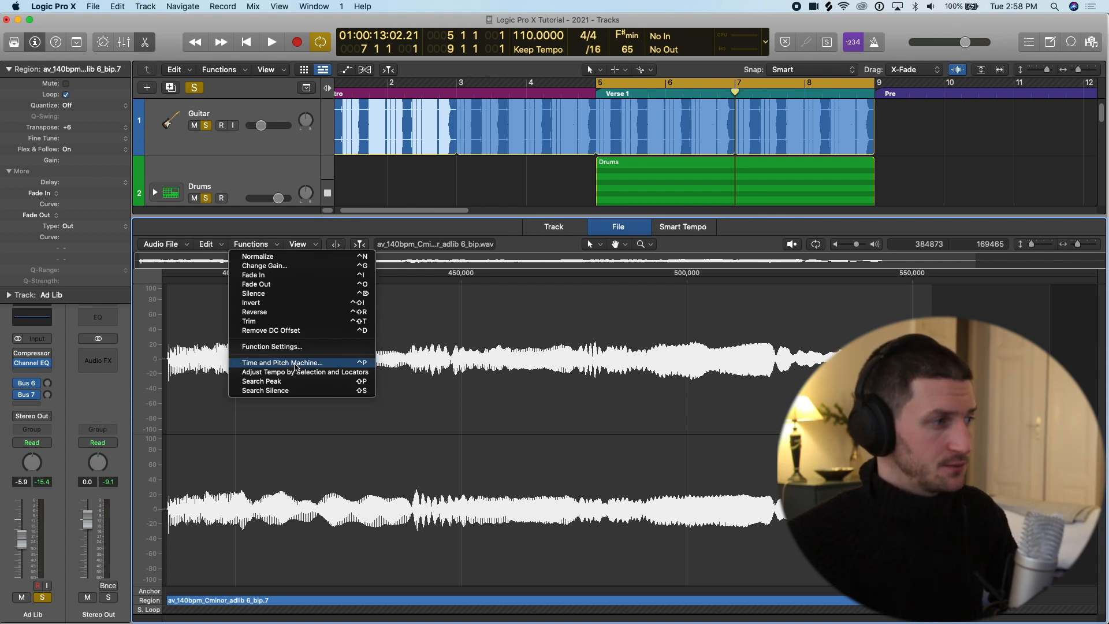
{"action": "left_click", "coordinate": [295, 363]}
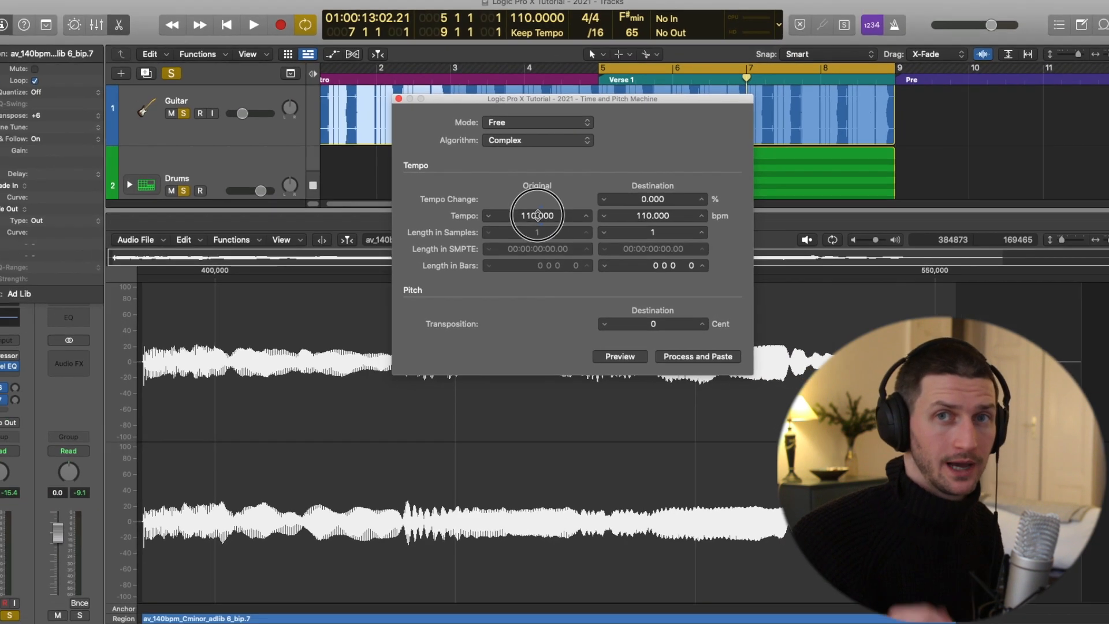
{"action": "double_click", "coordinate": [545, 182]}
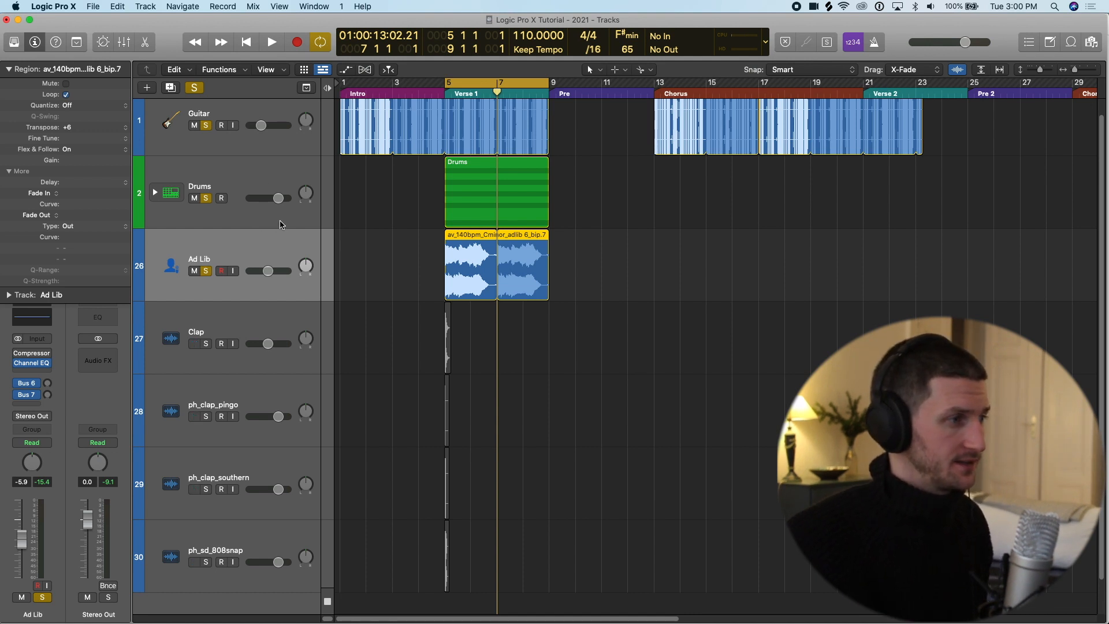
Delete the Clap, ph_clap_pingo, ph_clap_southern and ph_sd_808snap tracks together with their regions.
{"action": "key", "text": "super+Down"}
{"action": "key", "text": "super+Down"}
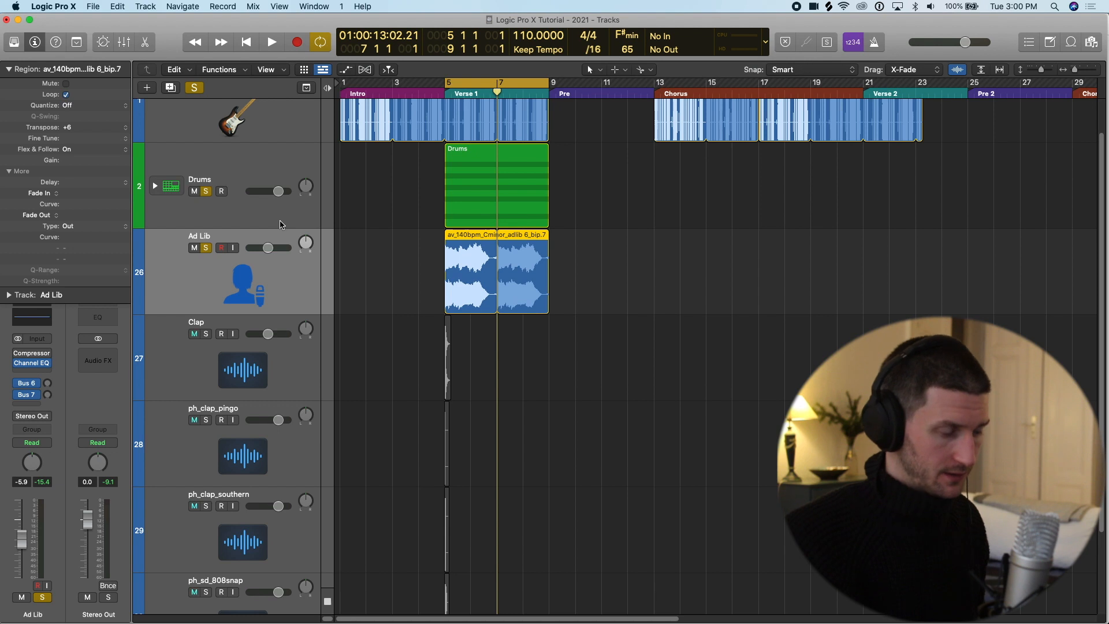
{"action": "key", "text": "super+Down"}
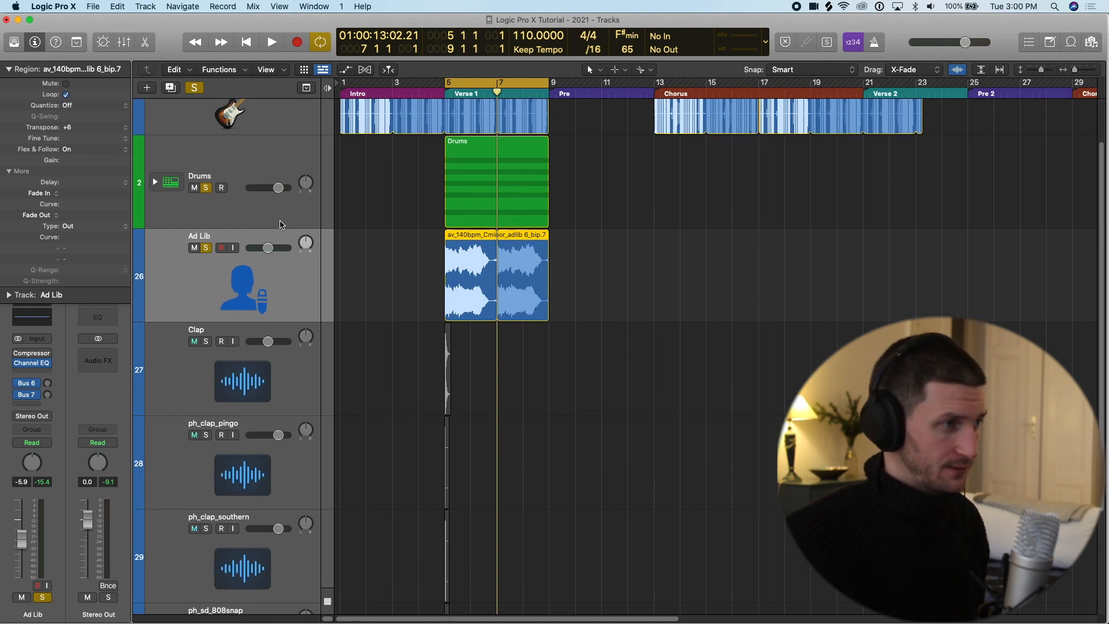
{"action": "key", "text": "super+Up"}
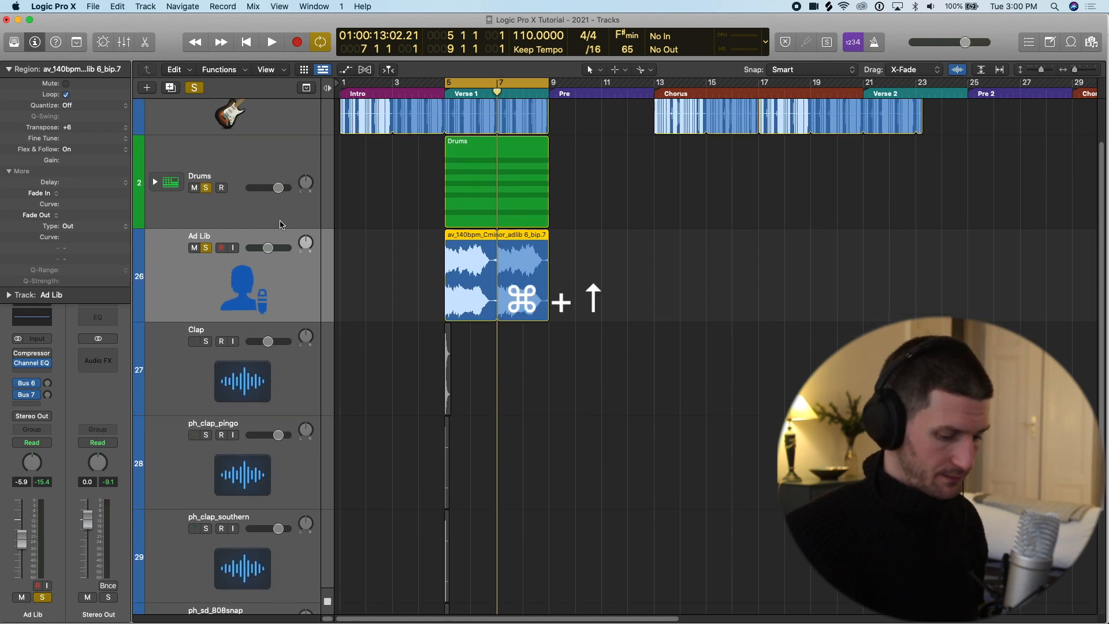
{"action": "key", "text": "super+Up"}
{"action": "key", "text": "super+Up"}
{"action": "key", "text": "super+Up"}
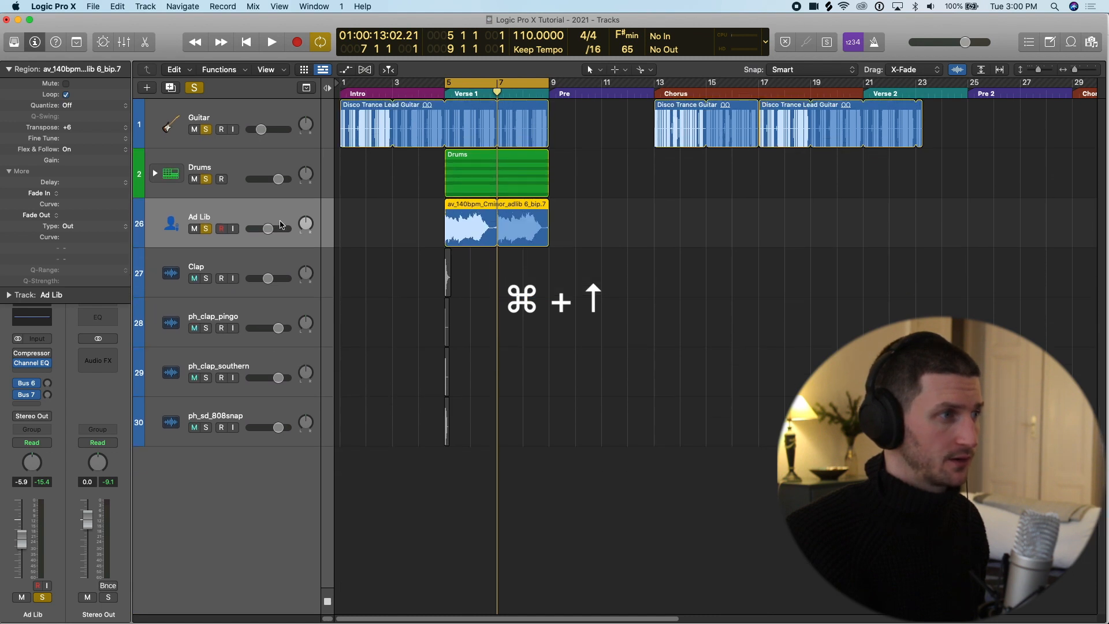
{"action": "left_click", "coordinate": [263, 266]}
{"action": "left_click", "coordinate": [256, 410], "text": "shift"}
{"action": "key", "text": "super+BackSpace"}
{"action": "key", "text": "Return"}
Add a new software instrument track below Ad Lib and load the stereo Quick Sampler on it.
{"action": "left_click", "coordinate": [143, 6]}
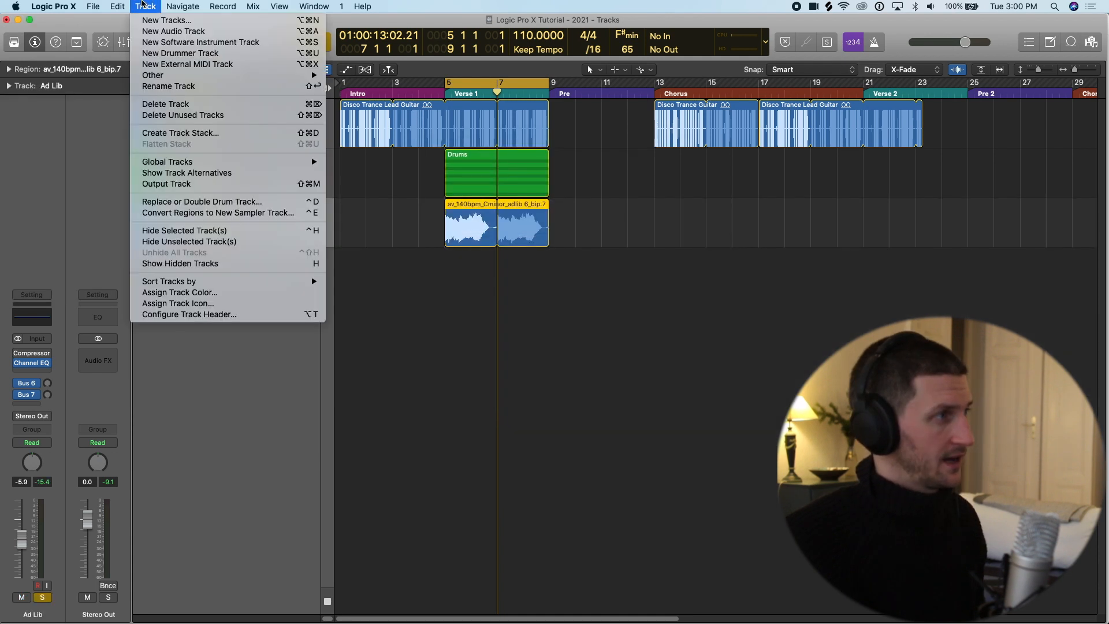
{"action": "left_click", "coordinate": [167, 42]}
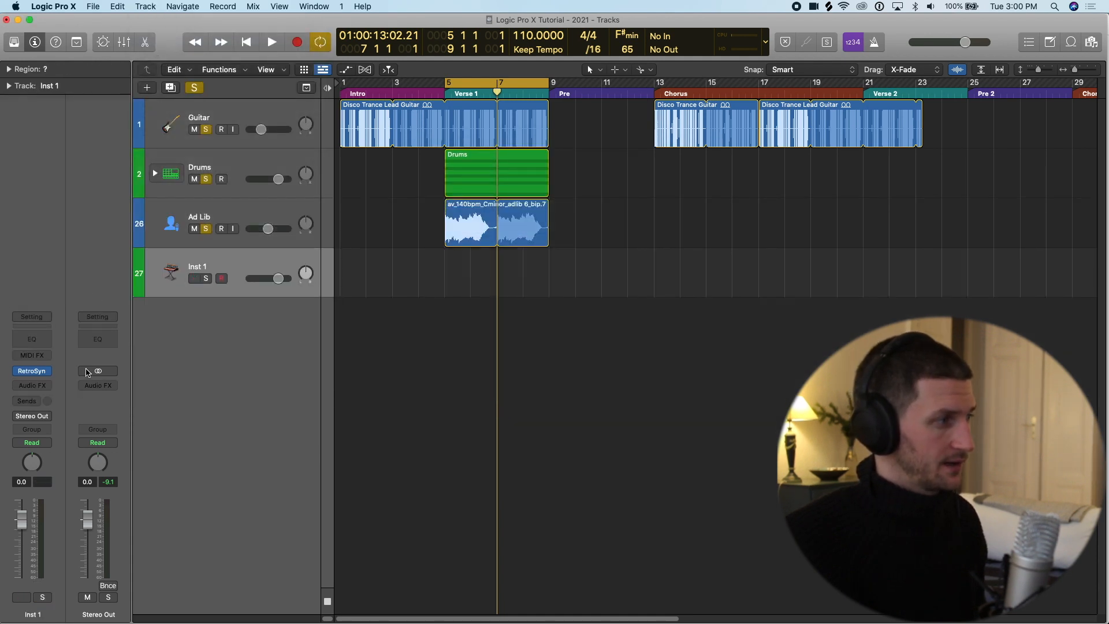
{"action": "left_click", "coordinate": [48, 373]}
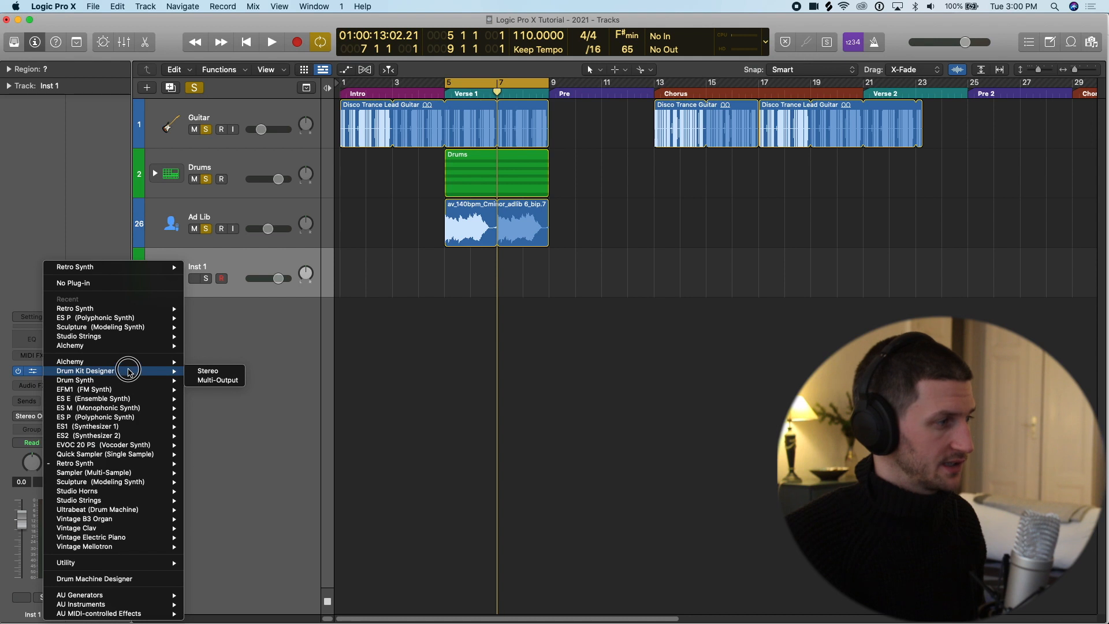
{"action": "mouse_move", "coordinate": [140, 479]}
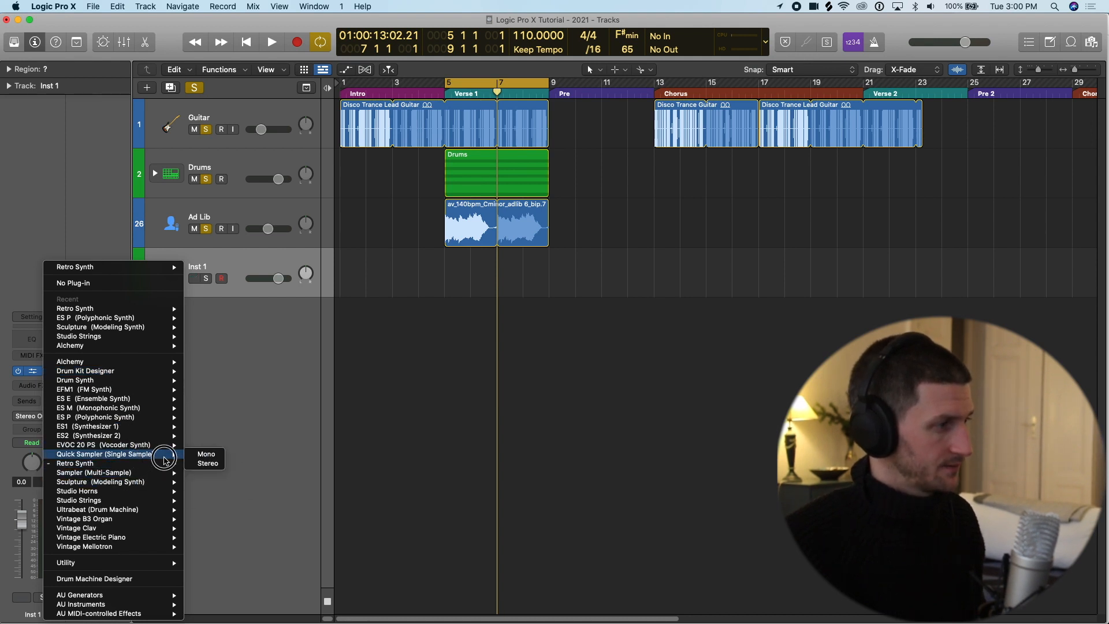
{"action": "left_click", "coordinate": [201, 461]}
{"action": "left_click_drag", "start_coordinate": [683, 182], "coordinate": [591, 95]}
{"action": "left_click_drag", "start_coordinate": [697, 96], "coordinate": [575, 90]}
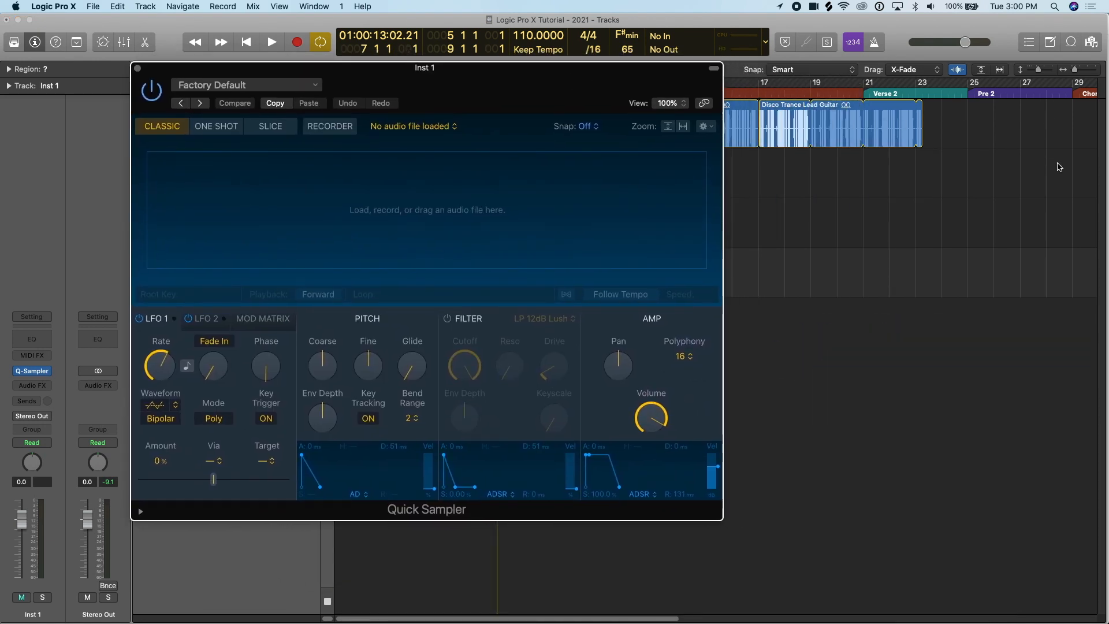
Audition the first files in the Adlibs folder and load av_140bpm_Cminor_adlib 2_bip.wav into Quick Sampler.
{"action": "key", "text": "f"}
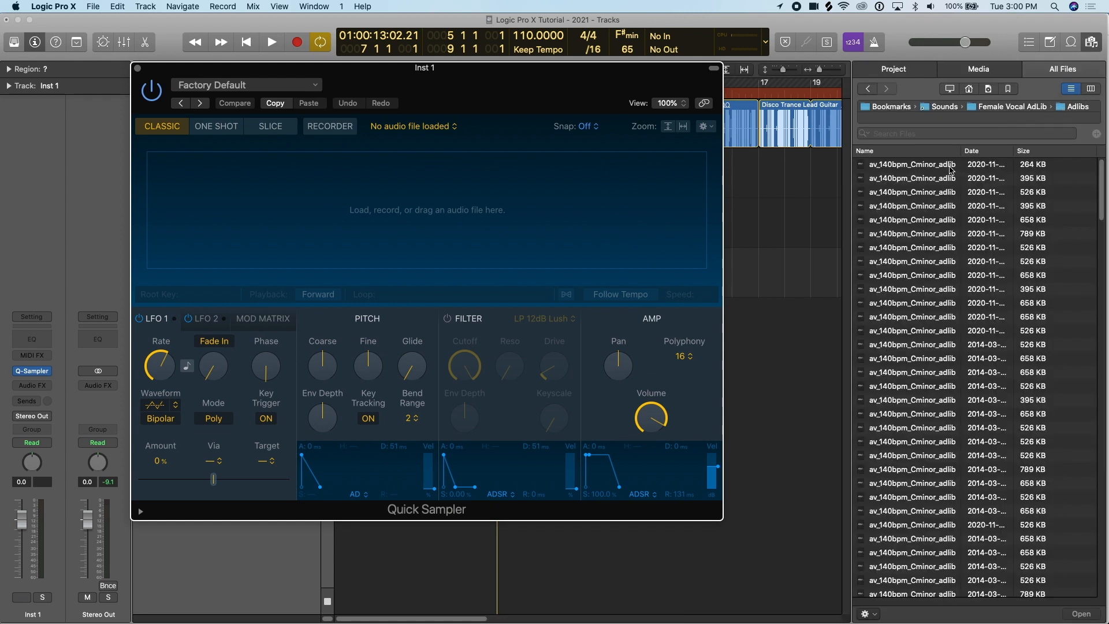
{"action": "left_click", "coordinate": [952, 167]}
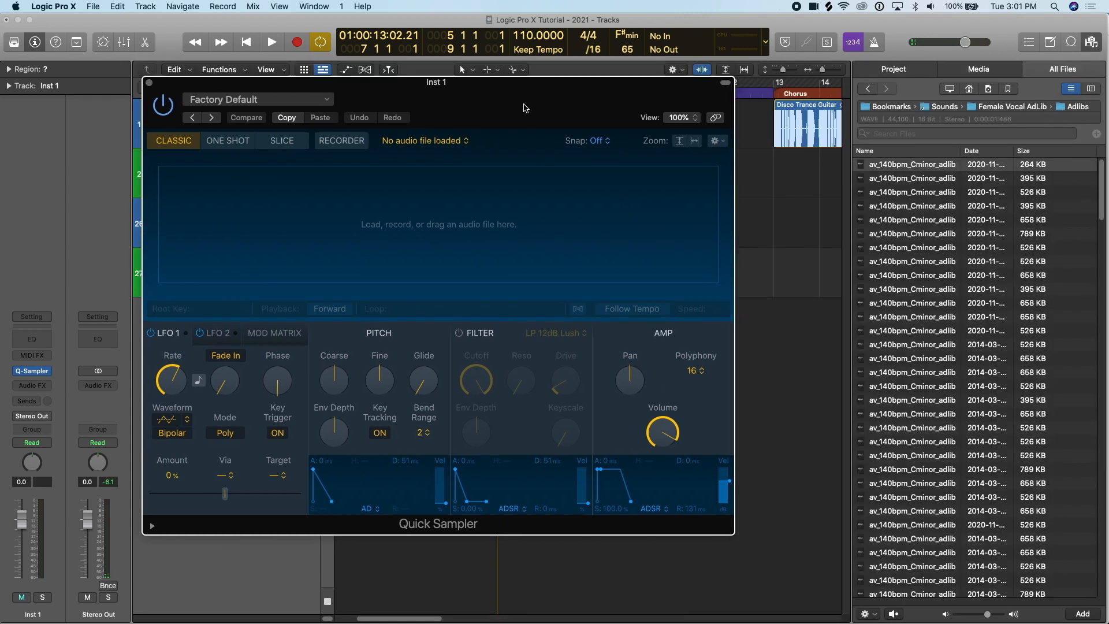
{"action": "left_click", "coordinate": [897, 181]}
{"action": "left_click", "coordinate": [898, 179]}
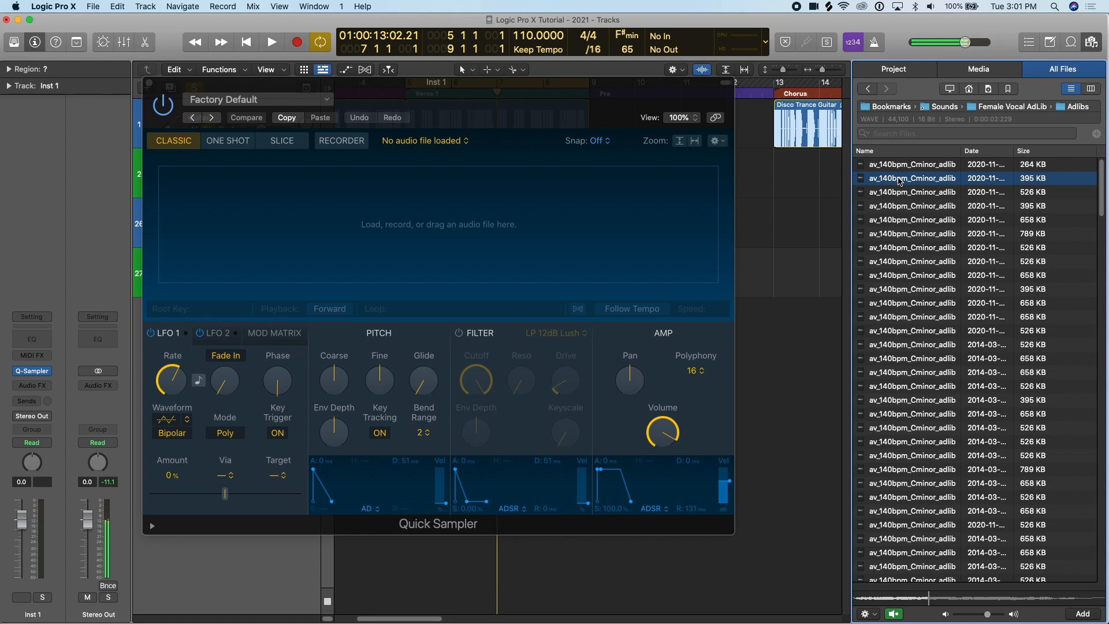
{"action": "left_click", "coordinate": [906, 193]}
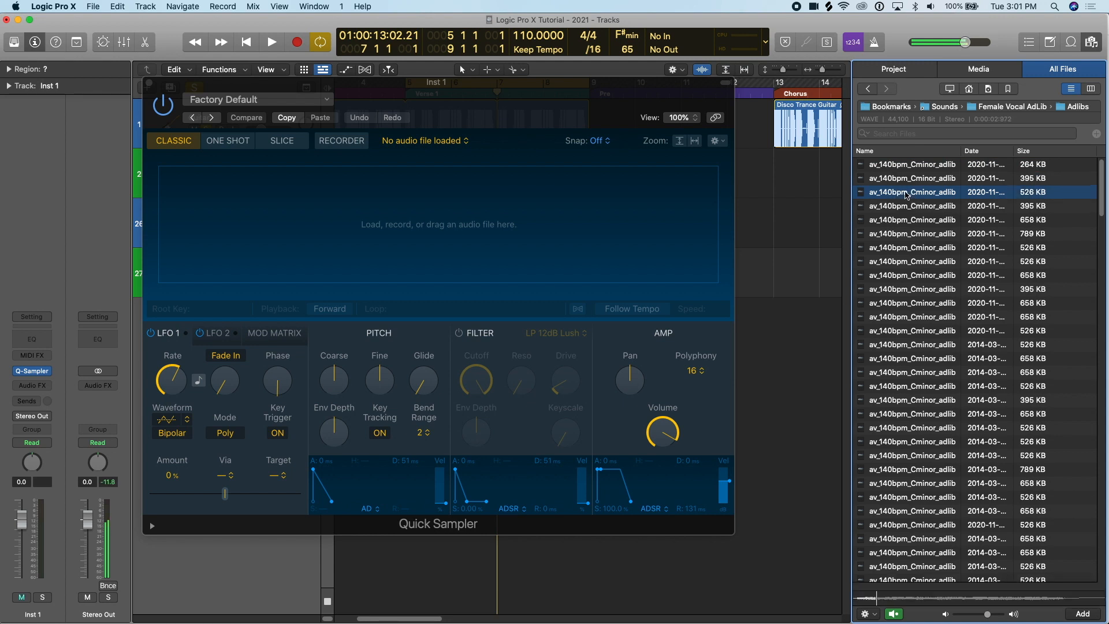
{"action": "left_click", "coordinate": [909, 180]}
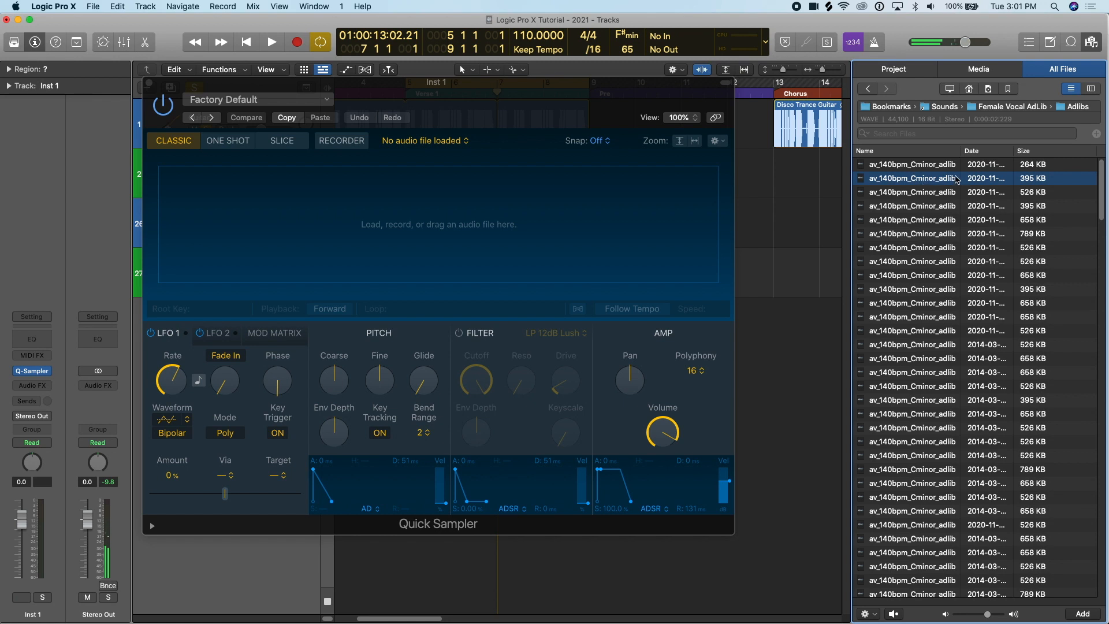
{"action": "left_click_drag", "start_coordinate": [993, 181], "coordinate": [192, 269]}
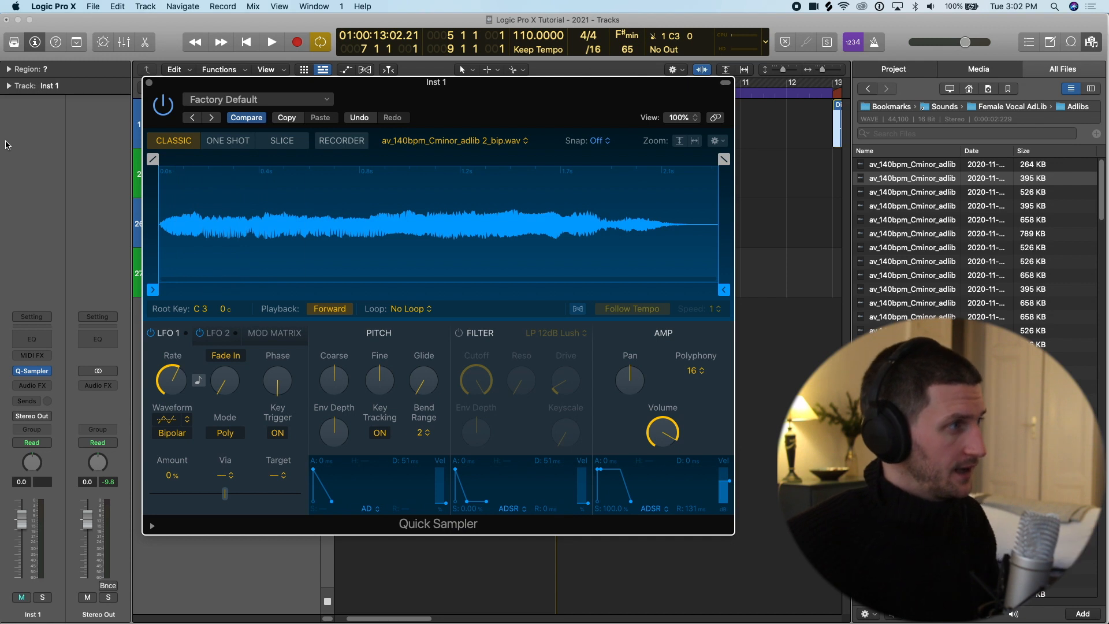
Turn off solo on all tracks and rename the new instrument track Vocal Sample.
{"action": "left_click", "coordinate": [149, 83]}
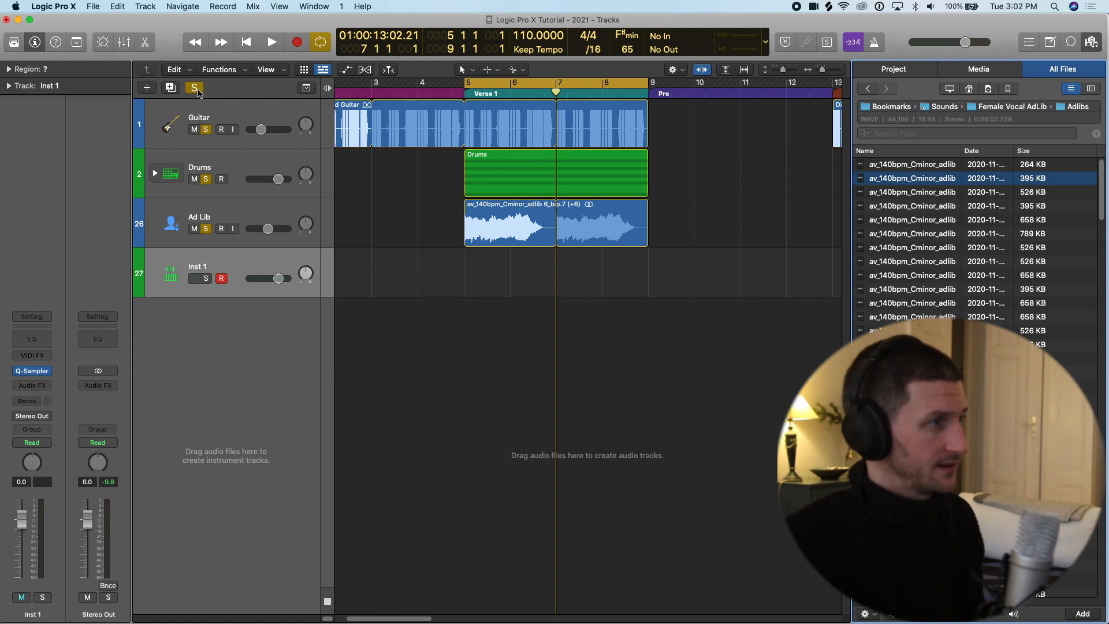
{"action": "left_click", "coordinate": [197, 89]}
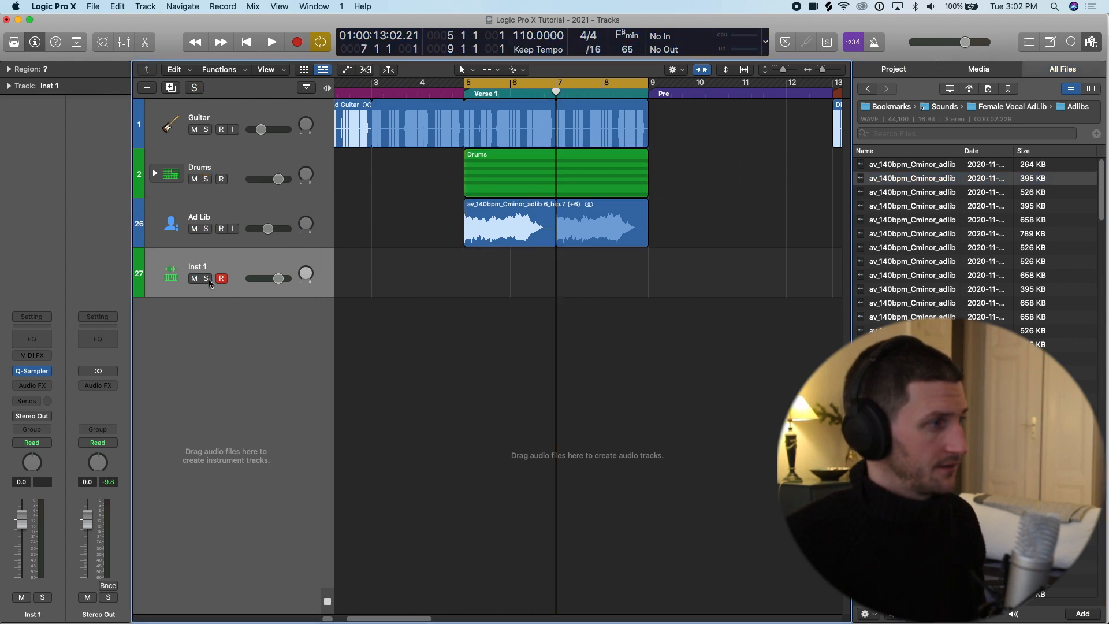
{"action": "double_click", "coordinate": [242, 266]}
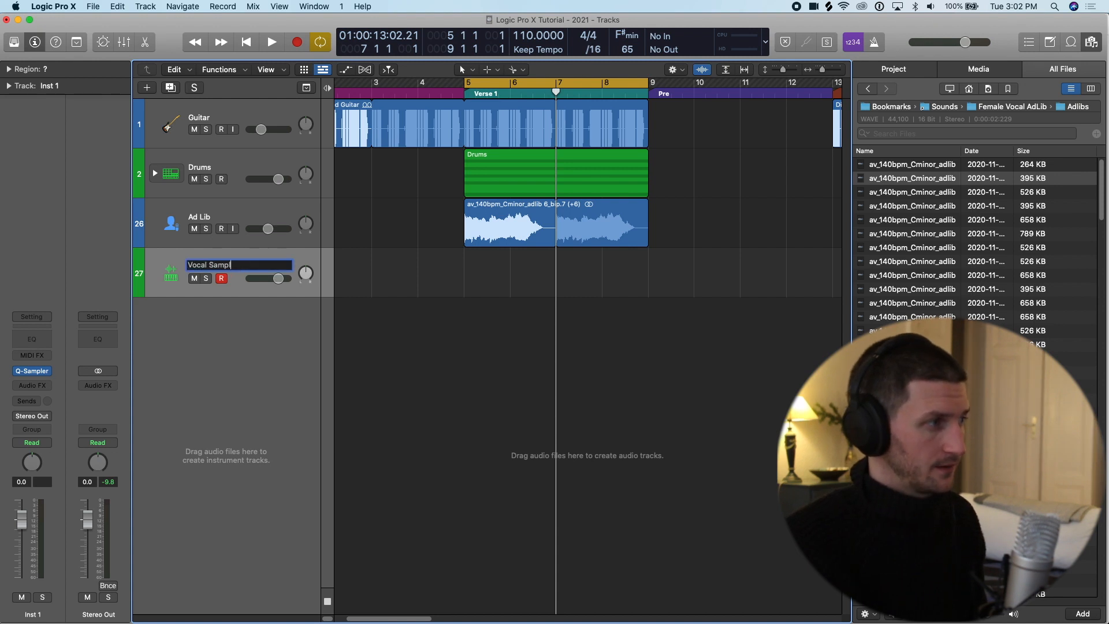
{"action": "key", "text": "Return"}
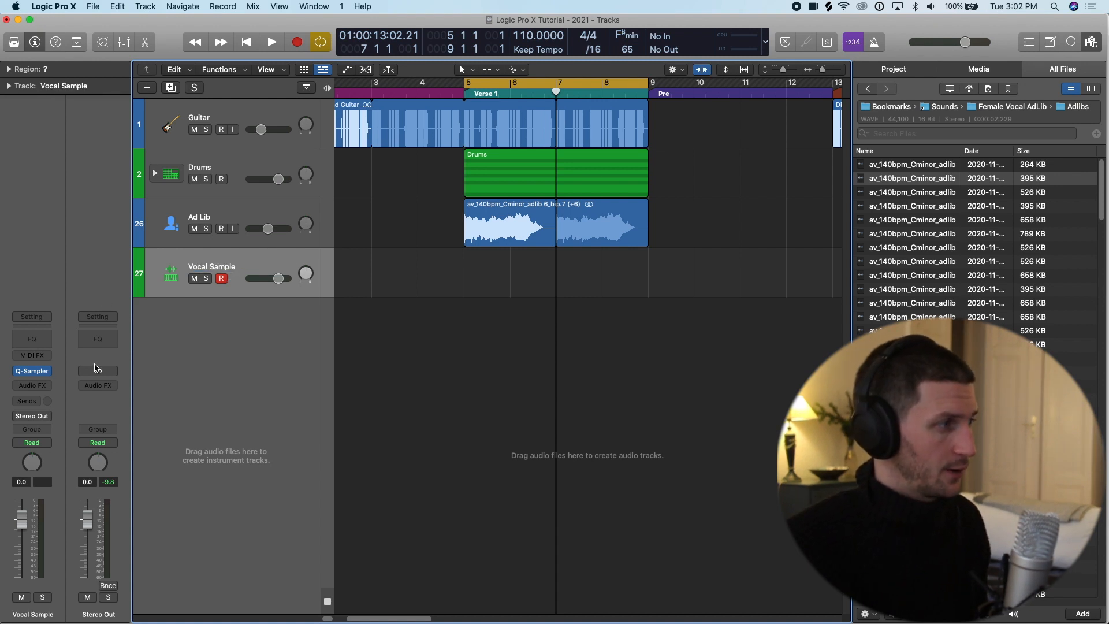
Open Vocal Sample's Quick Sampler and try trimming the one-shot sample to start at 1.059 s and end at 1.346 s.
{"action": "left_click", "coordinate": [35, 373]}
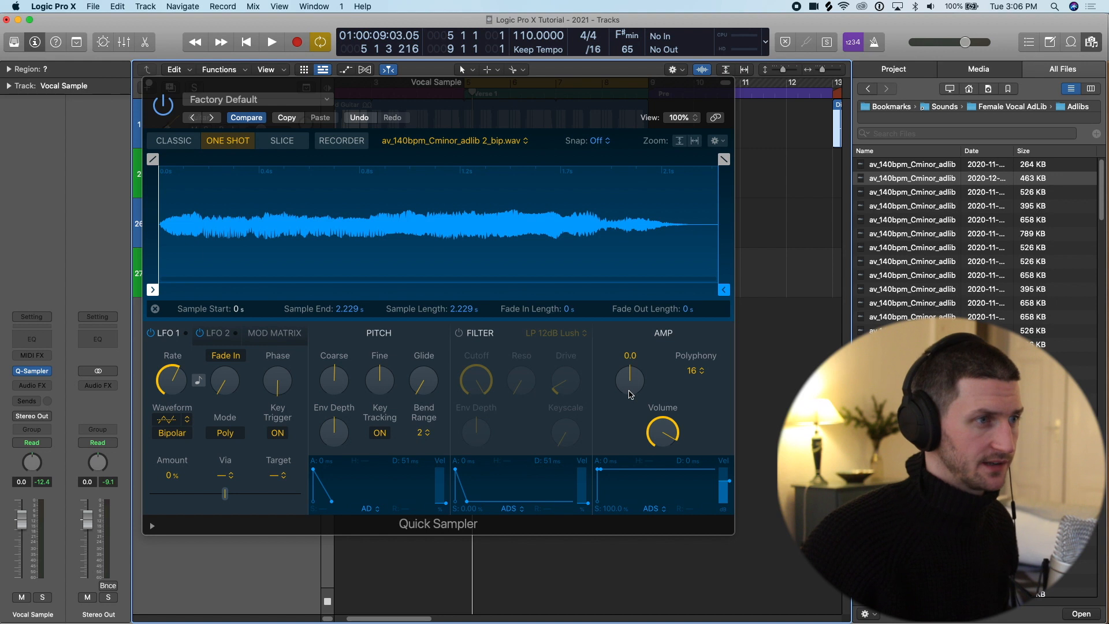
{"action": "left_click_drag", "start_coordinate": [152, 290], "coordinate": [334, 289]}
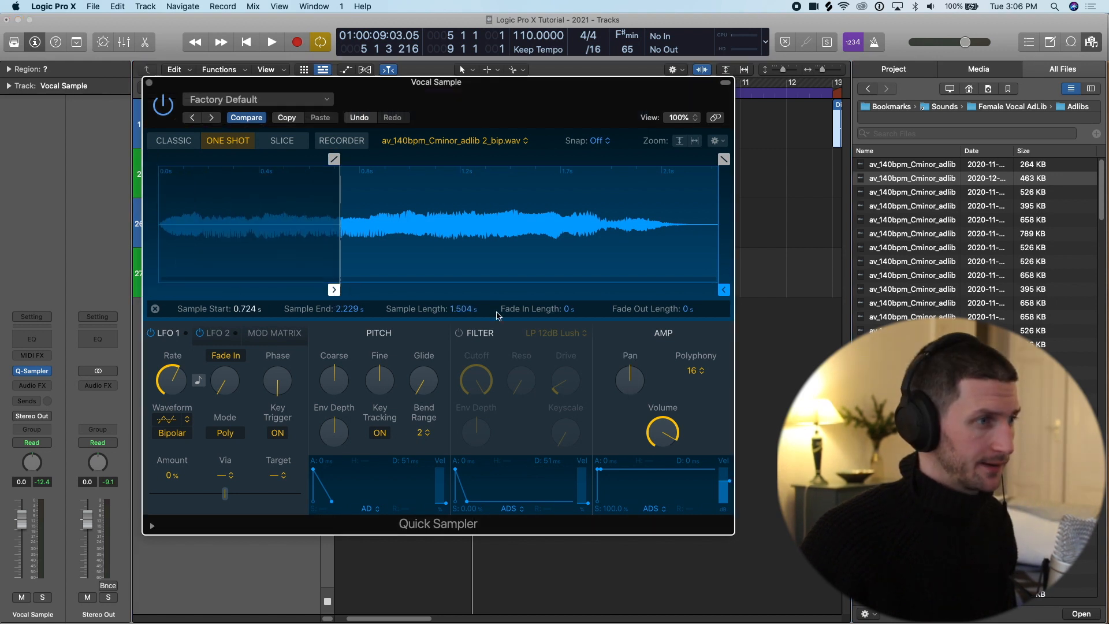
{"action": "left_click_drag", "start_coordinate": [720, 291], "coordinate": [497, 287]}
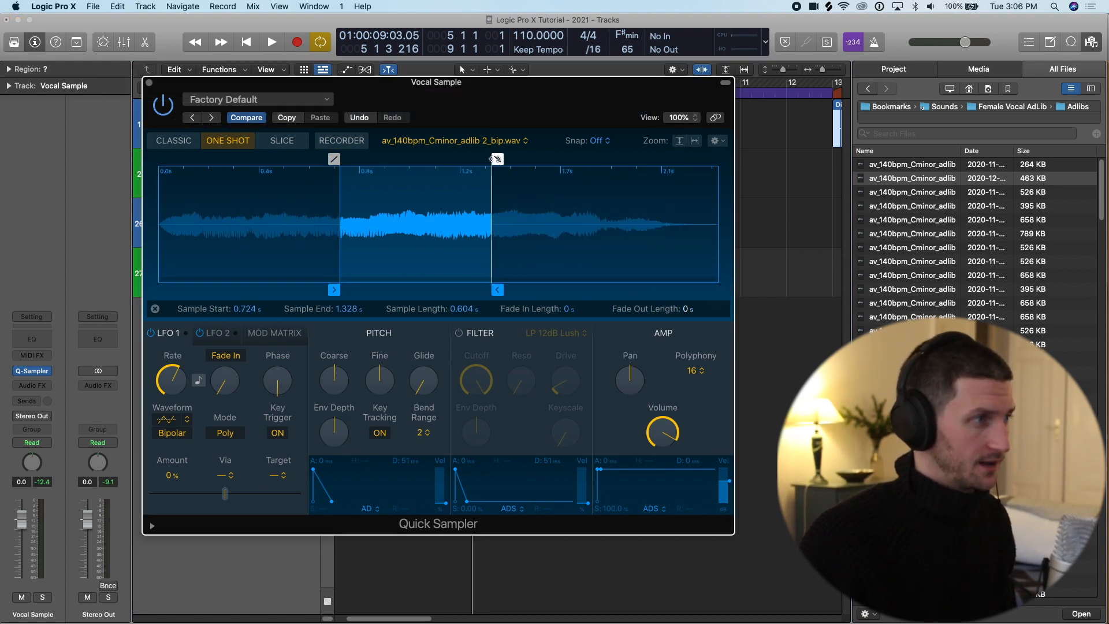
{"action": "mouse_move", "coordinate": [333, 289]}
{"action": "left_mouse_down"}
{"action": "mouse_move", "coordinate": [432, 291]}
{"action": "mouse_move", "coordinate": [419, 289]}
{"action": "left_mouse_up"}
{"action": "left_click_drag", "start_coordinate": [497, 290], "coordinate": [501, 289]}
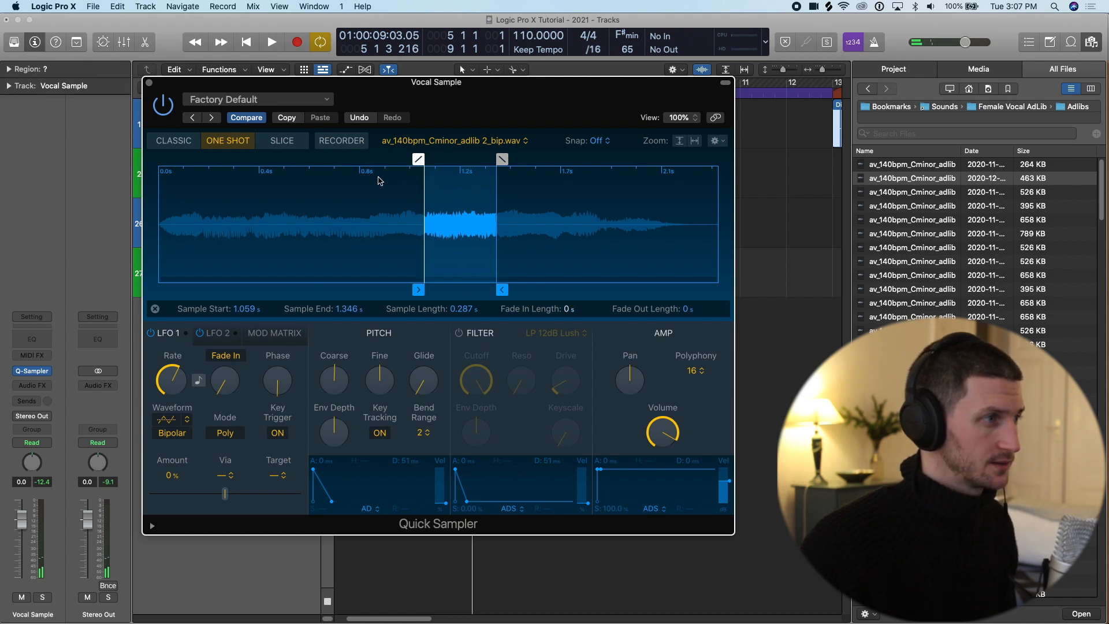
Try other sections of the sample, finishing with the sample start at 0 s and the end at 2.057 s.
{"action": "left_click_drag", "start_coordinate": [418, 287], "coordinate": [352, 289]}
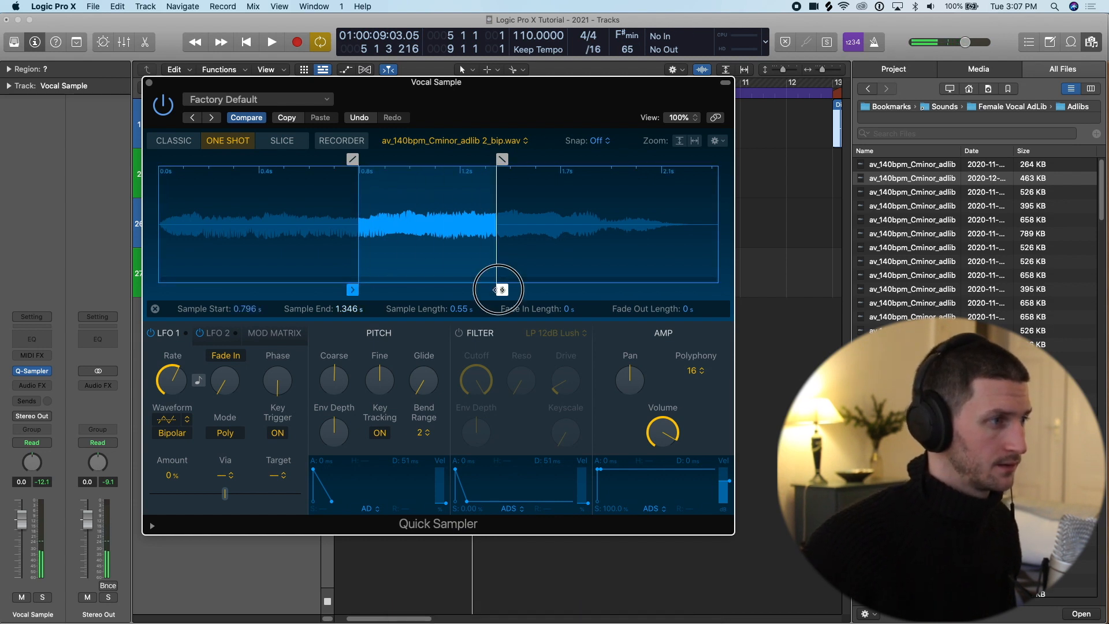
{"action": "left_click_drag", "start_coordinate": [502, 289], "coordinate": [680, 289]}
{"action": "mouse_move", "coordinate": [349, 285]}
{"action": "left_mouse_down"}
{"action": "mouse_move", "coordinate": [550, 297]}
{"action": "mouse_move", "coordinate": [557, 287]}
{"action": "left_mouse_up"}
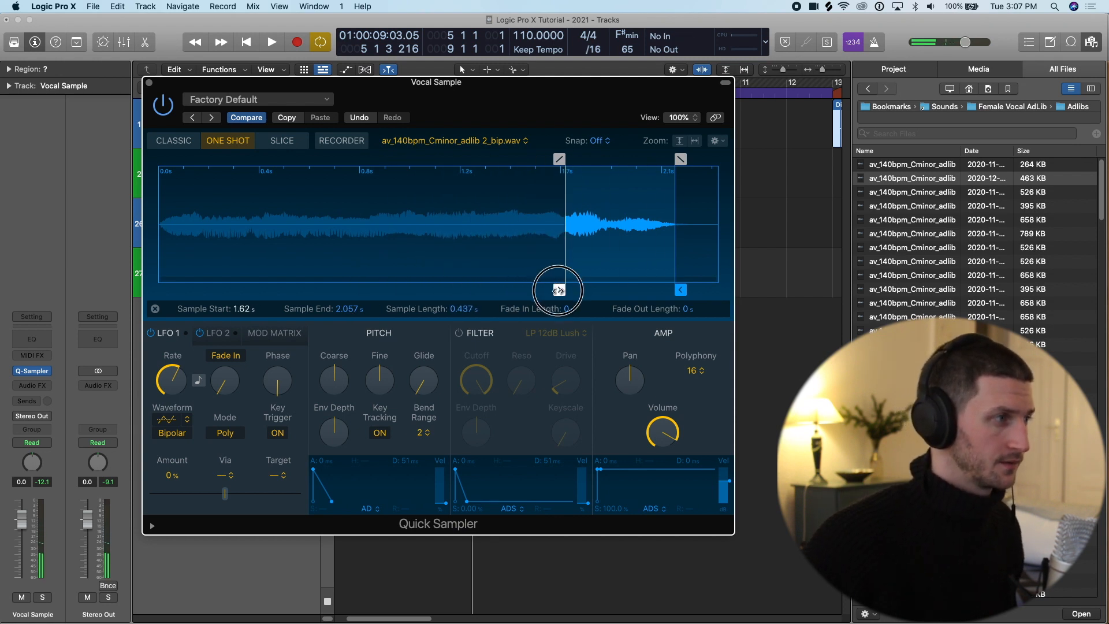
{"action": "left_click_drag", "start_coordinate": [559, 289], "coordinate": [5, 306]}
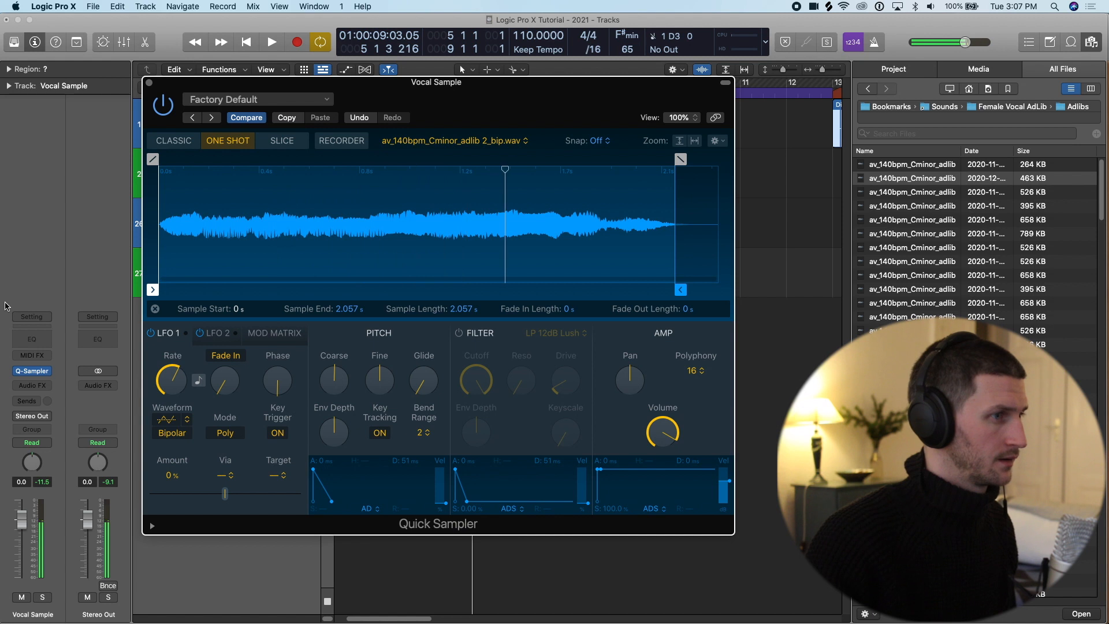
Switch Quick Sampler to Classic mode, end the sample at 0.777 s with a 0.034 s fade-in and 0.103 s fade-out, and close it.
{"action": "left_click", "coordinate": [167, 144]}
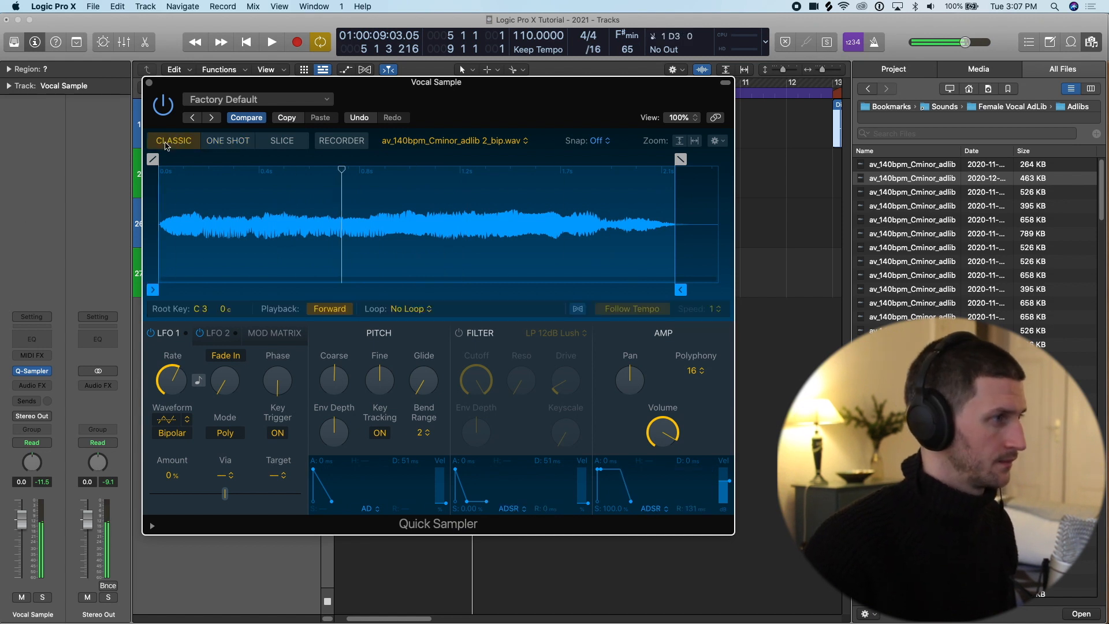
{"action": "left_click_drag", "start_coordinate": [680, 249], "coordinate": [360, 249]}
{"action": "left_click_drag", "start_coordinate": [359, 160], "coordinate": [333, 159]}
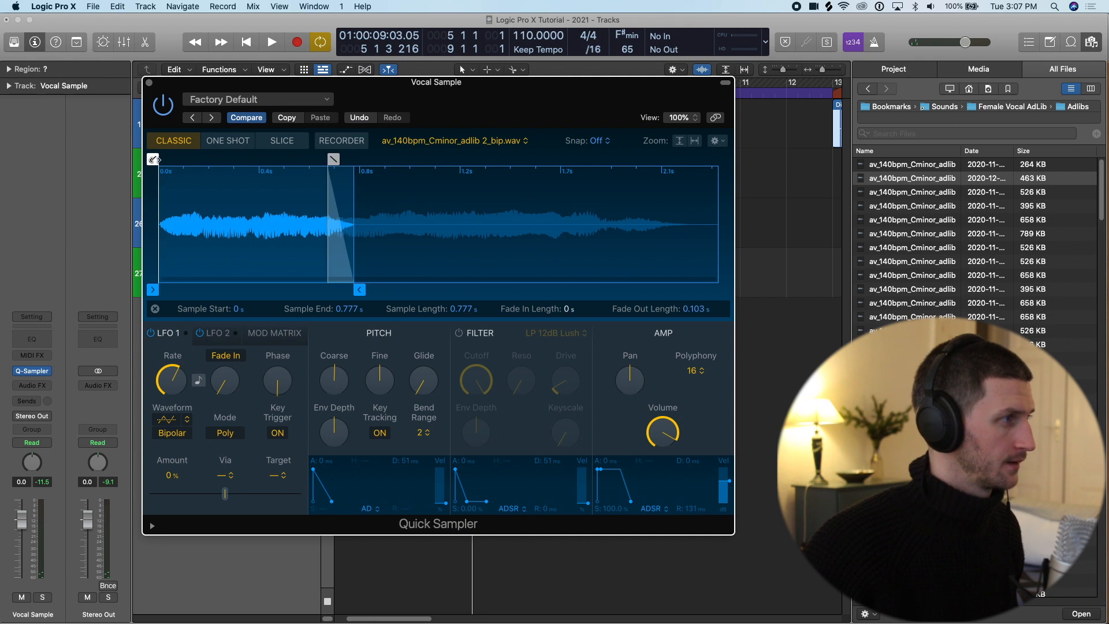
{"action": "left_click_drag", "start_coordinate": [153, 159], "coordinate": [164, 162]}
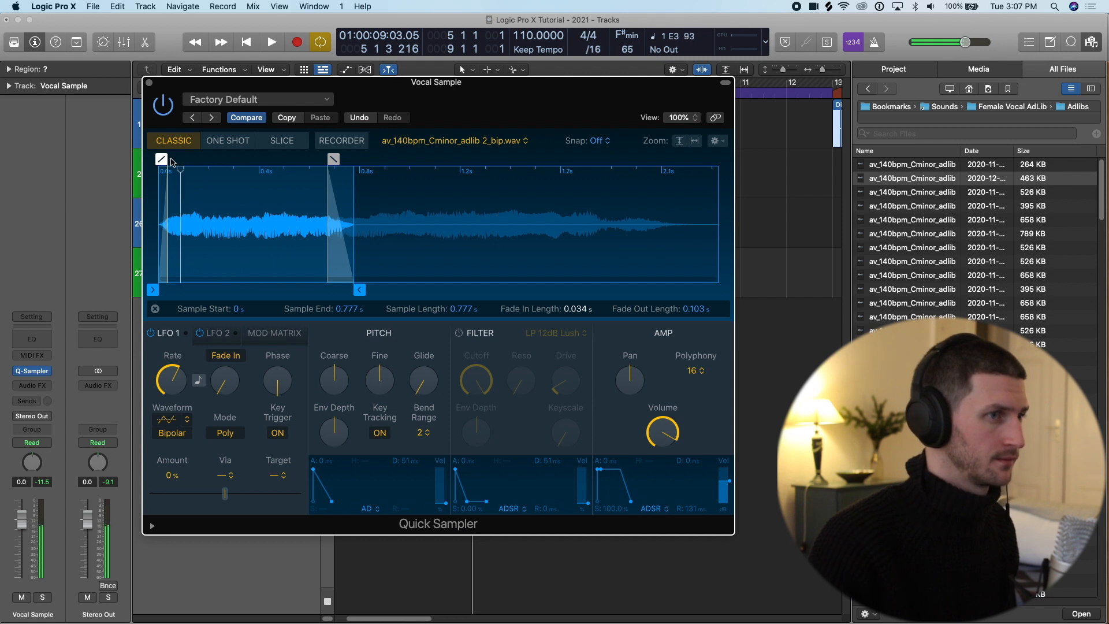
{"action": "left_click", "coordinate": [149, 83]}
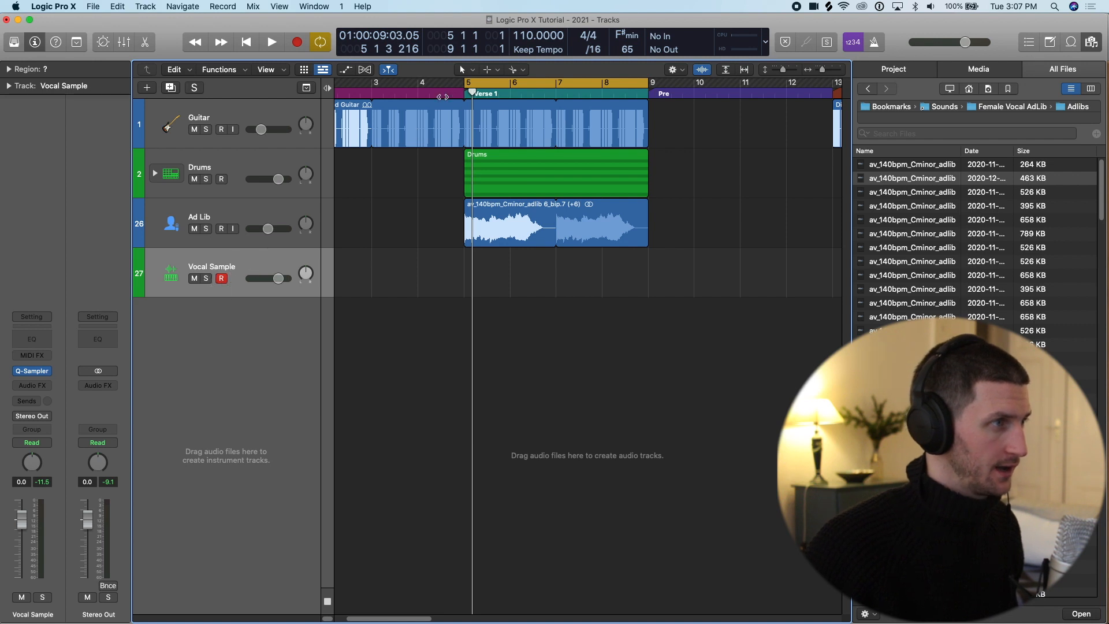
Rehearse the vocal chop against playback from bar 5, and record its notes on the Vocal Sample track over the Verse 1 cycle.
{"action": "left_click_drag", "start_coordinate": [469, 96], "coordinate": [462, 94]}
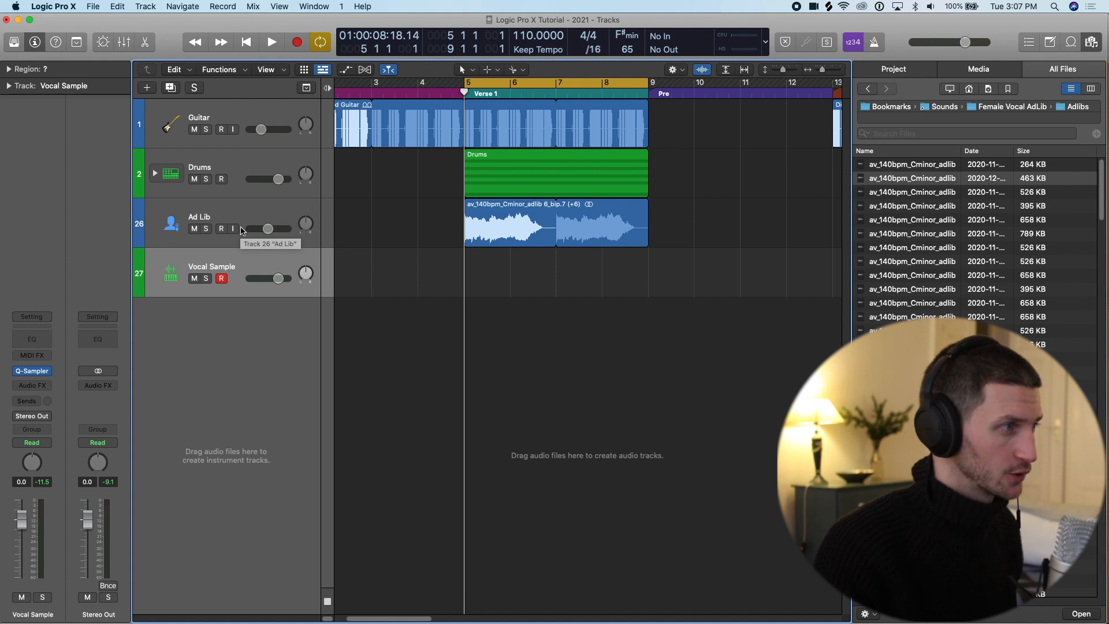
{"action": "key", "text": "space"}
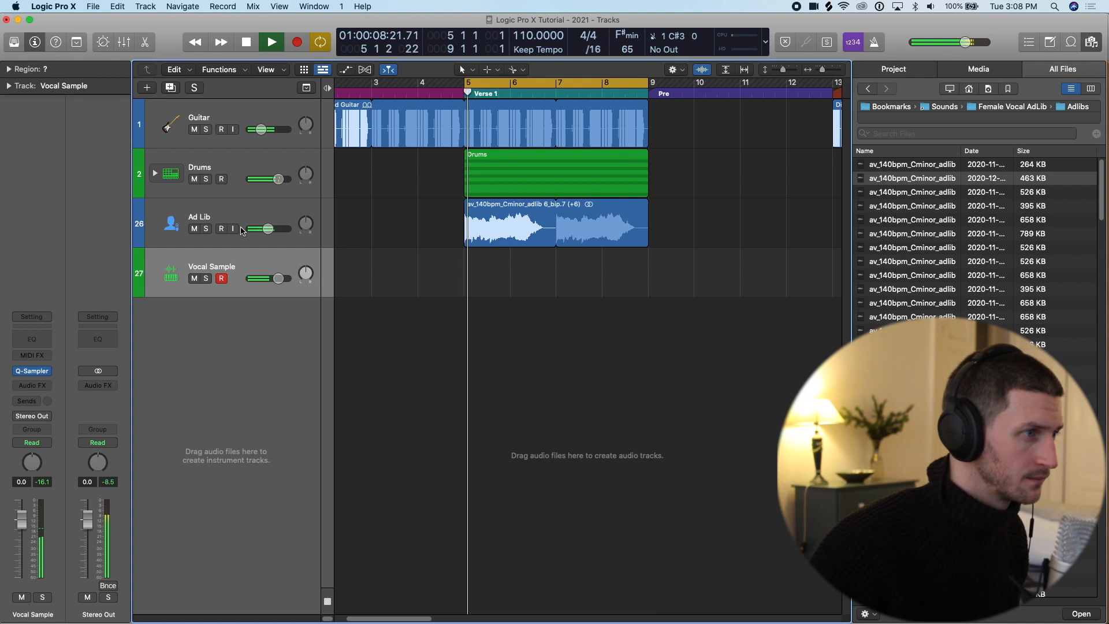
{"action": "key", "text": "space"}
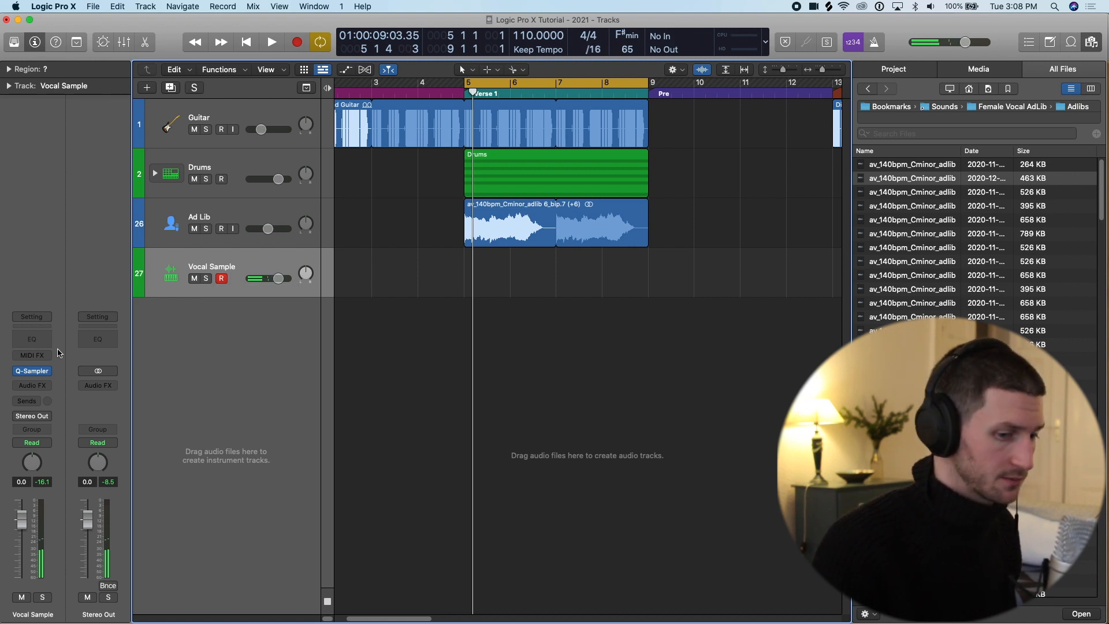
{"action": "key", "text": "r"}
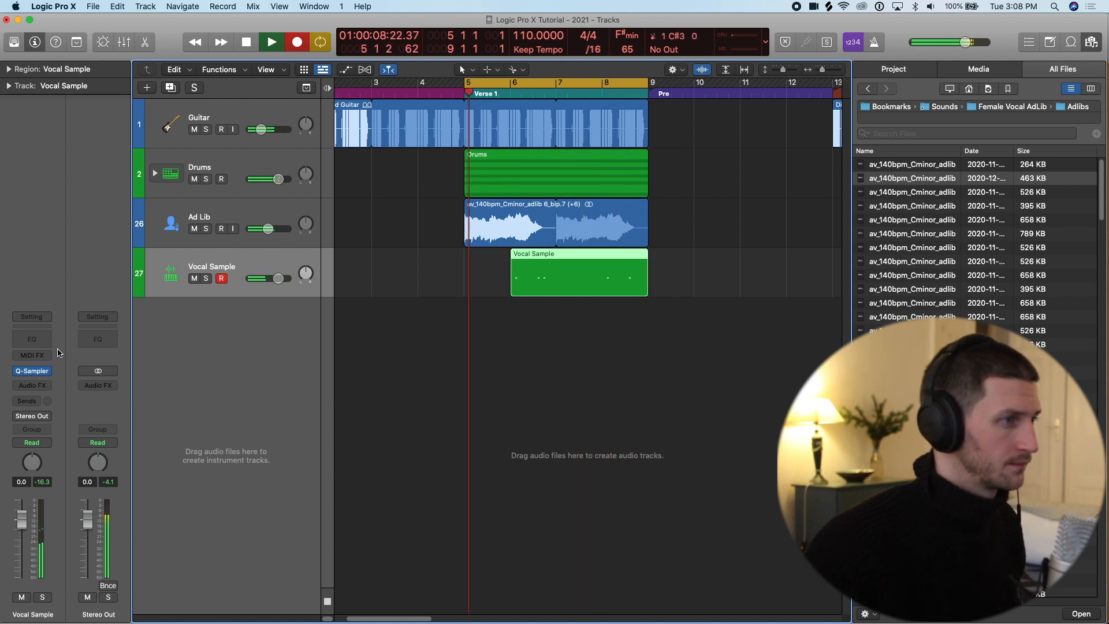
{"action": "key", "text": "space"}
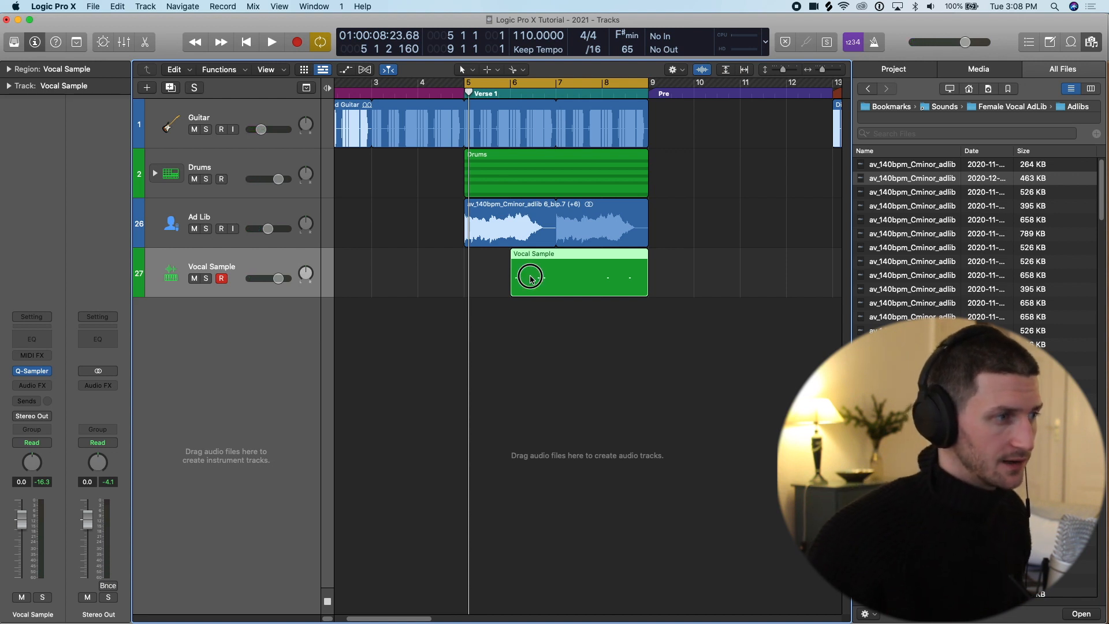
Open the recorded Vocal Sample region in the Piano Roll and hide the file browser.
{"action": "double_click", "coordinate": [531, 279]}
{"action": "scroll", "coordinate": [649, 408], "scroll_direction": "up", "scroll_amount": 4}
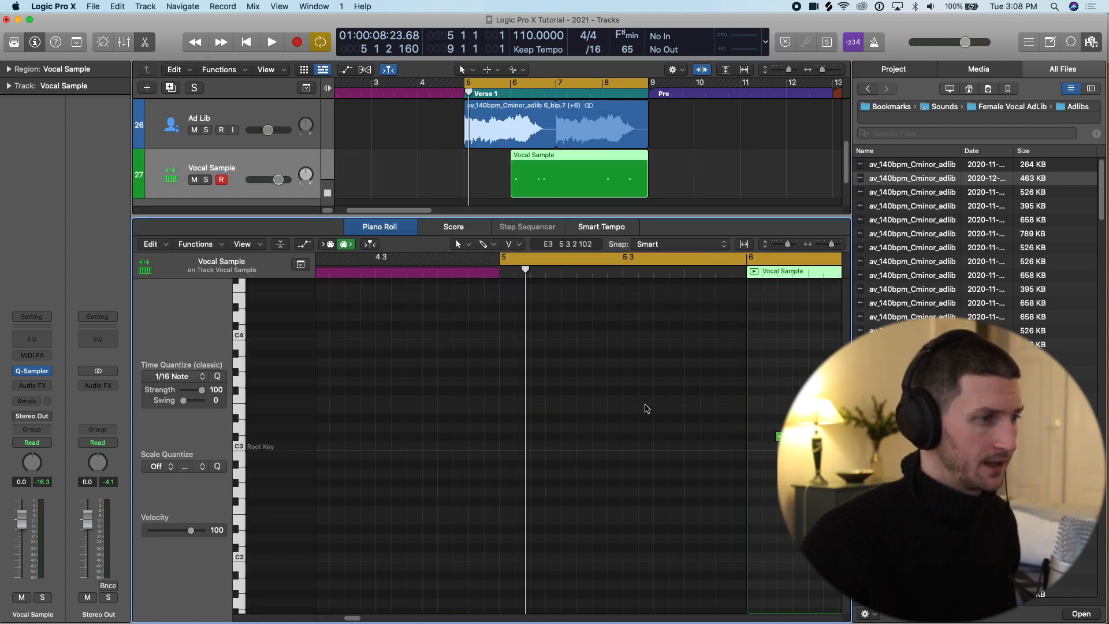
{"action": "scroll", "coordinate": [633, 405], "scroll_direction": "right", "scroll_amount": 6}
{"action": "scroll", "coordinate": [631, 405], "scroll_direction": "down", "scroll_amount": 2}
{"action": "scroll", "coordinate": [569, 406], "scroll_direction": "down", "scroll_amount": 2}
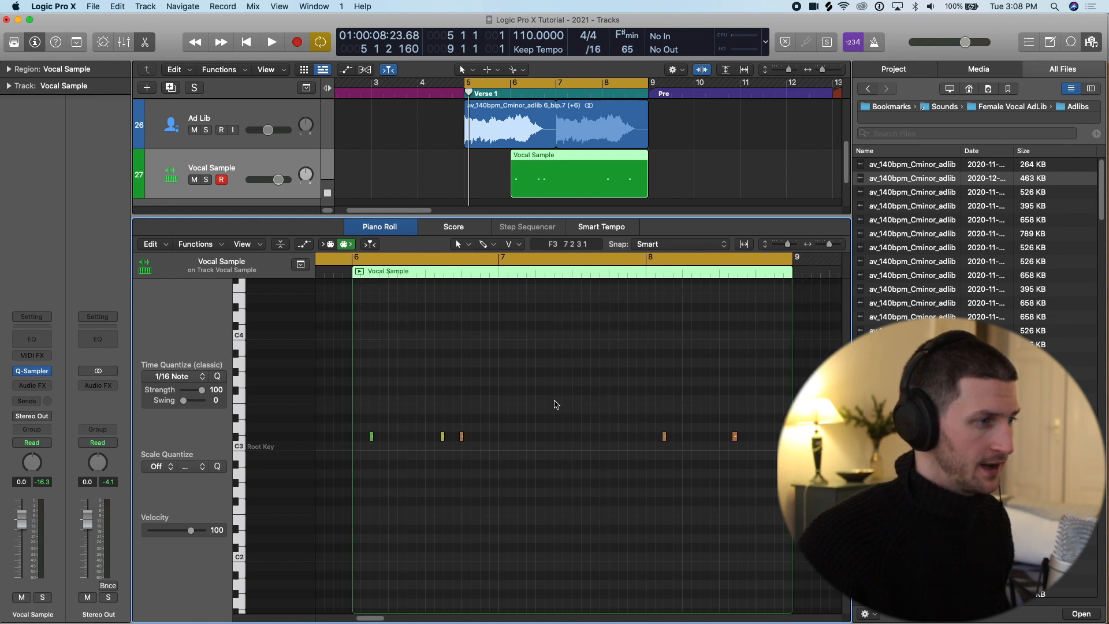
{"action": "scroll", "coordinate": [555, 403], "scroll_direction": "left", "scroll_amount": 2}
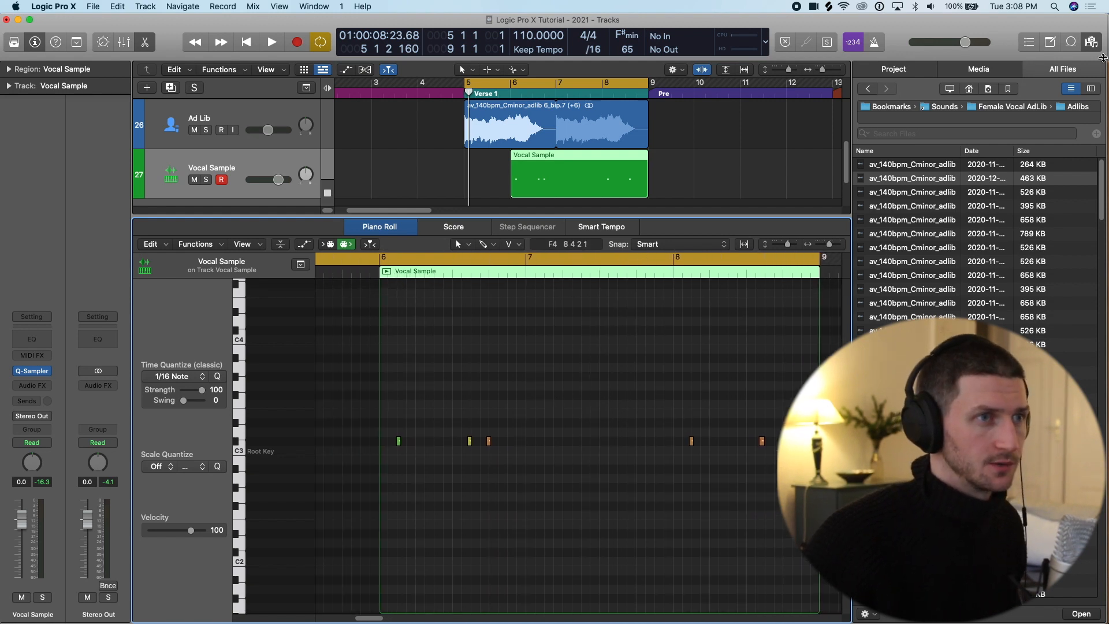
{"action": "left_click", "coordinate": [1093, 42]}
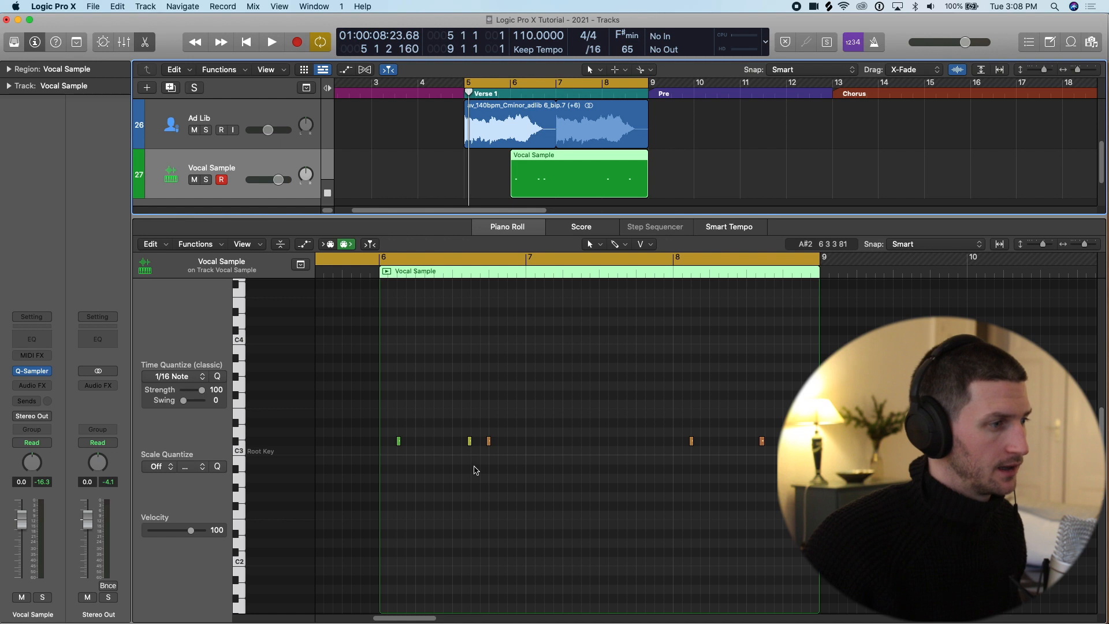
Quantize all notes in the Vocal Sample region to 1/16 notes.
{"action": "scroll", "coordinate": [469, 457], "scroll_direction": "up", "scroll_amount": 3}
{"action": "left_click", "coordinate": [453, 470]}
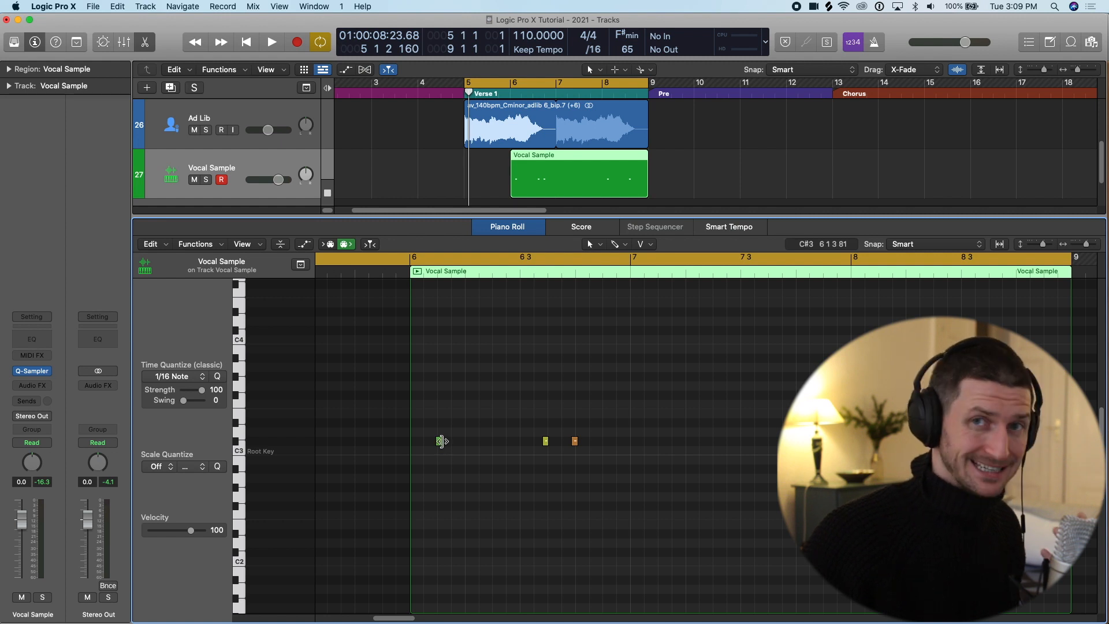
{"action": "mouse_move", "coordinate": [440, 442]}
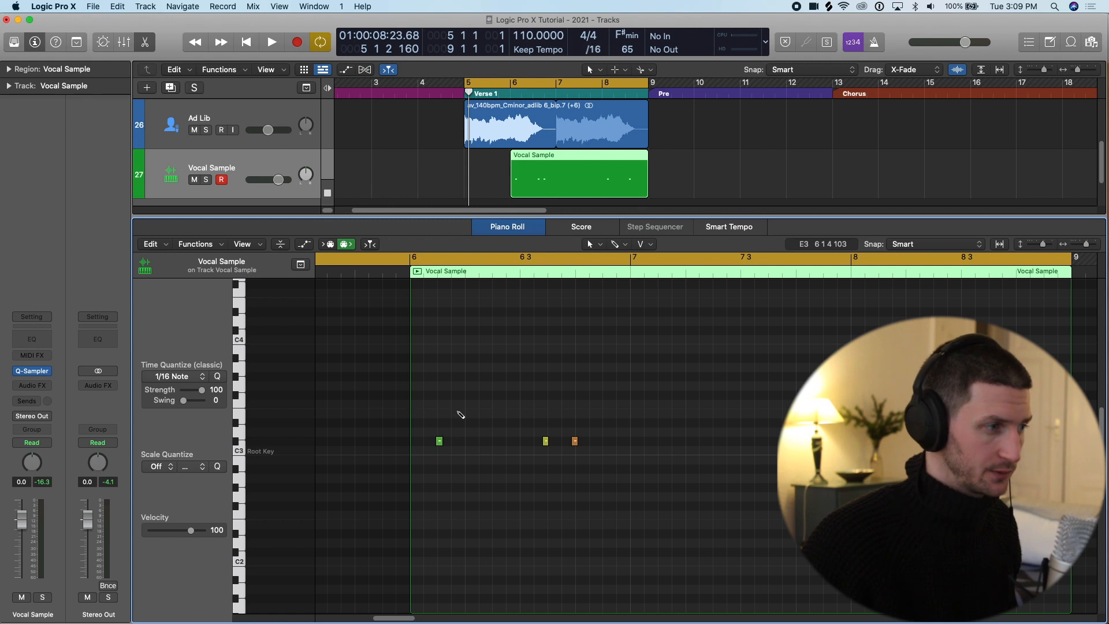
{"action": "key", "text": "super+a"}
{"action": "left_click", "coordinate": [220, 377]}
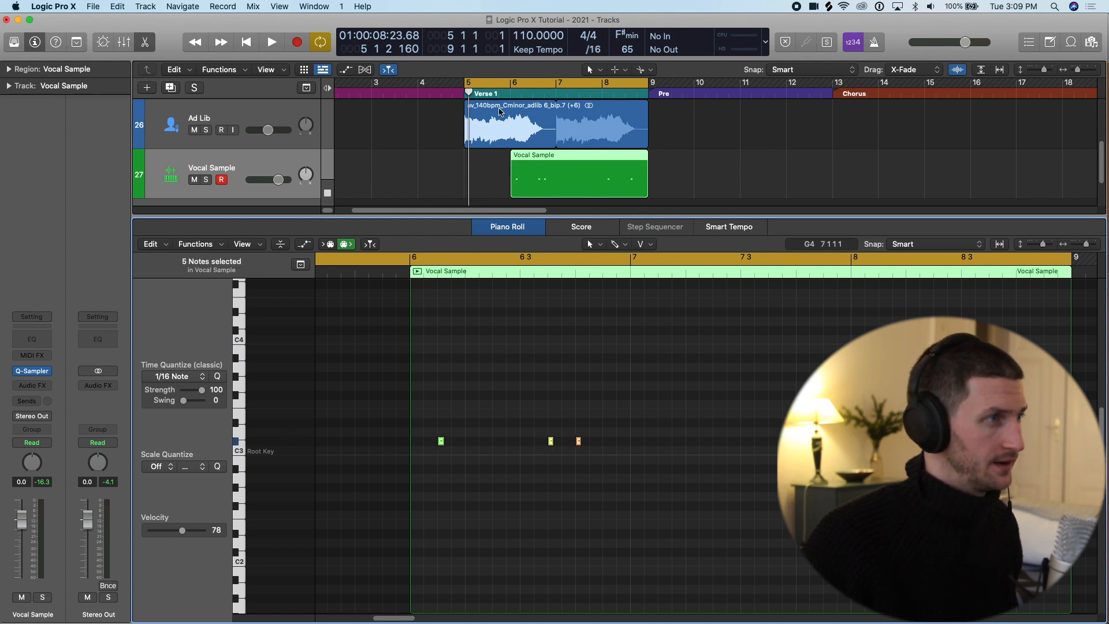
Set the cycle range to bars 6 to 9 and play back the Ad Lib and Vocal Sample tracks soloed.
{"action": "left_click", "coordinate": [512, 83]}
{"action": "left_click_drag", "start_coordinate": [512, 82], "coordinate": [647, 84]}
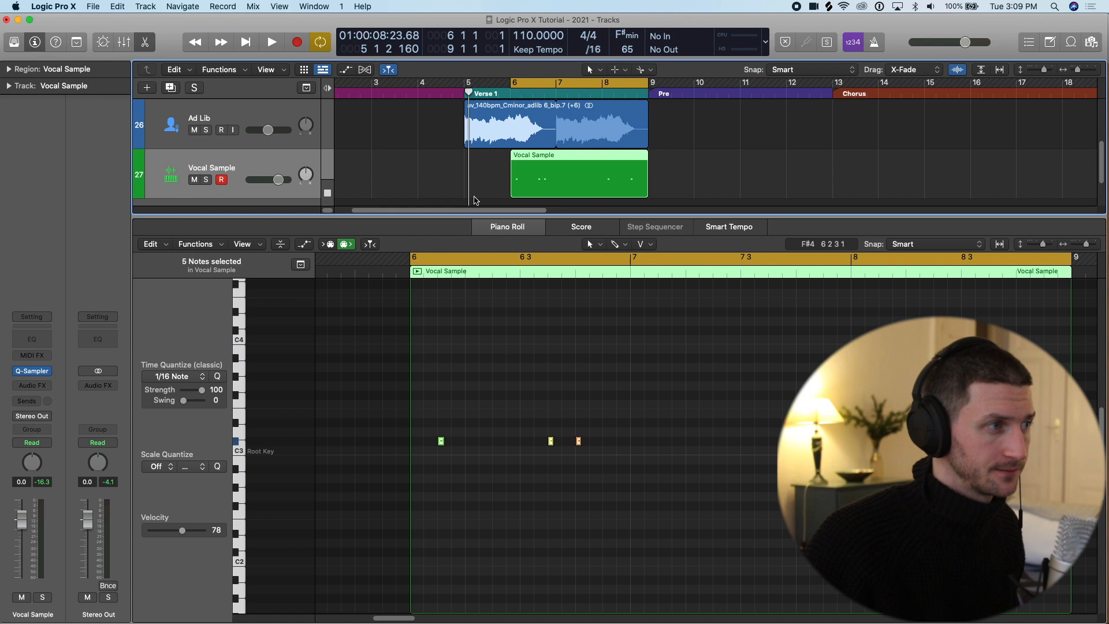
{"action": "key", "text": "space"}
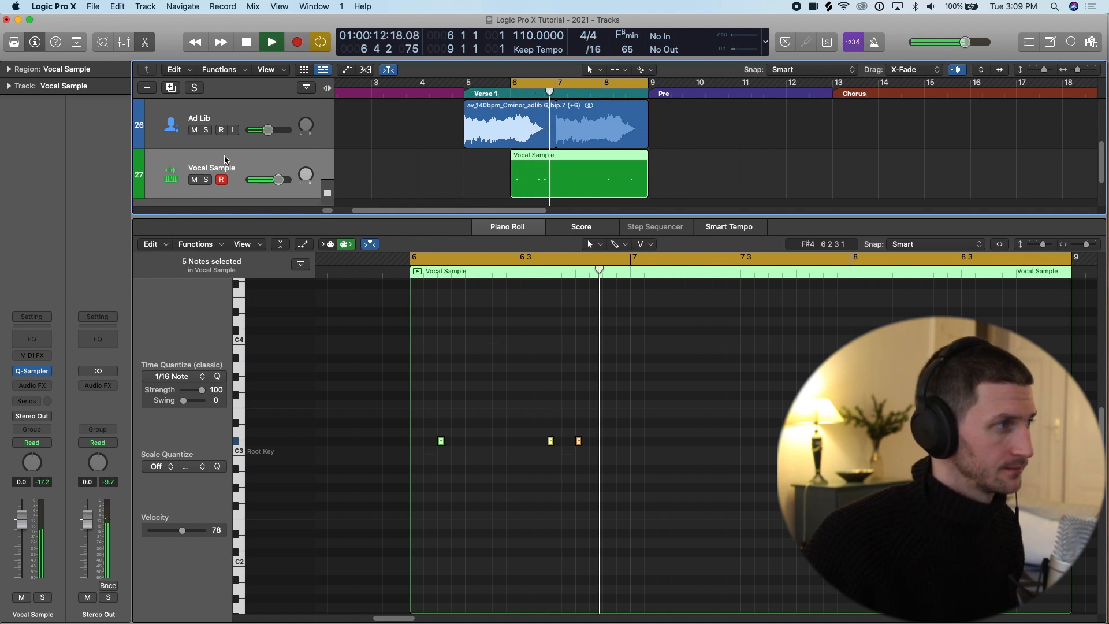
{"action": "left_click", "coordinate": [205, 131]}
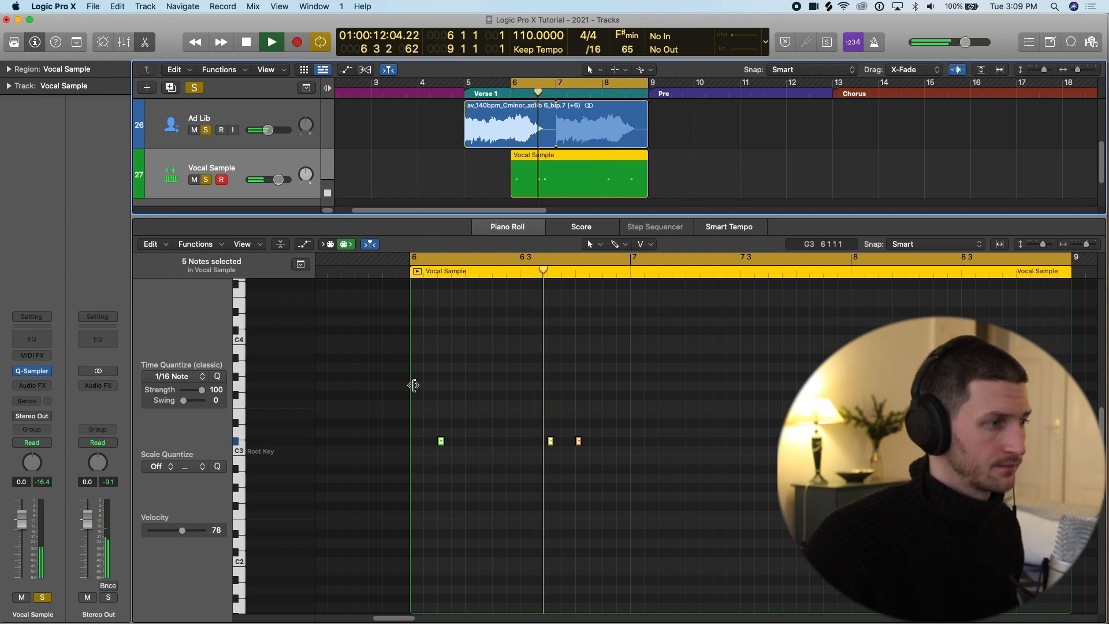
{"action": "key", "text": "space"}
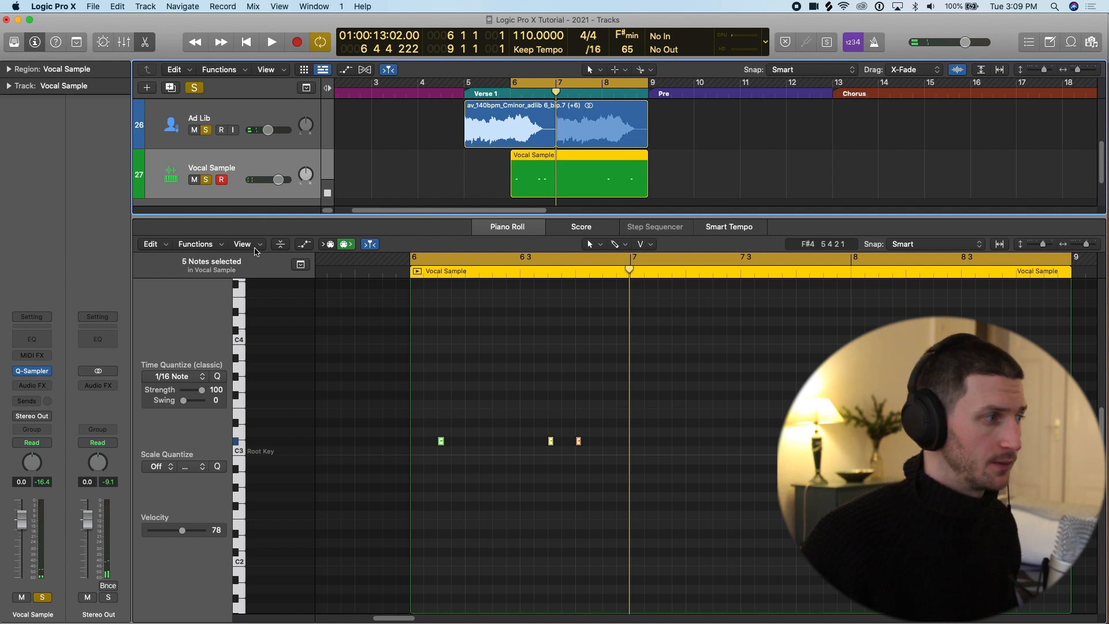
Insert the stereo Space Designer reverb as an audio effect on the Vocal Sample track and move its window clear.
{"action": "left_click", "coordinate": [44, 386]}
{"action": "left_click", "coordinate": [44, 385]}
{"action": "left_click", "coordinate": [47, 386]}
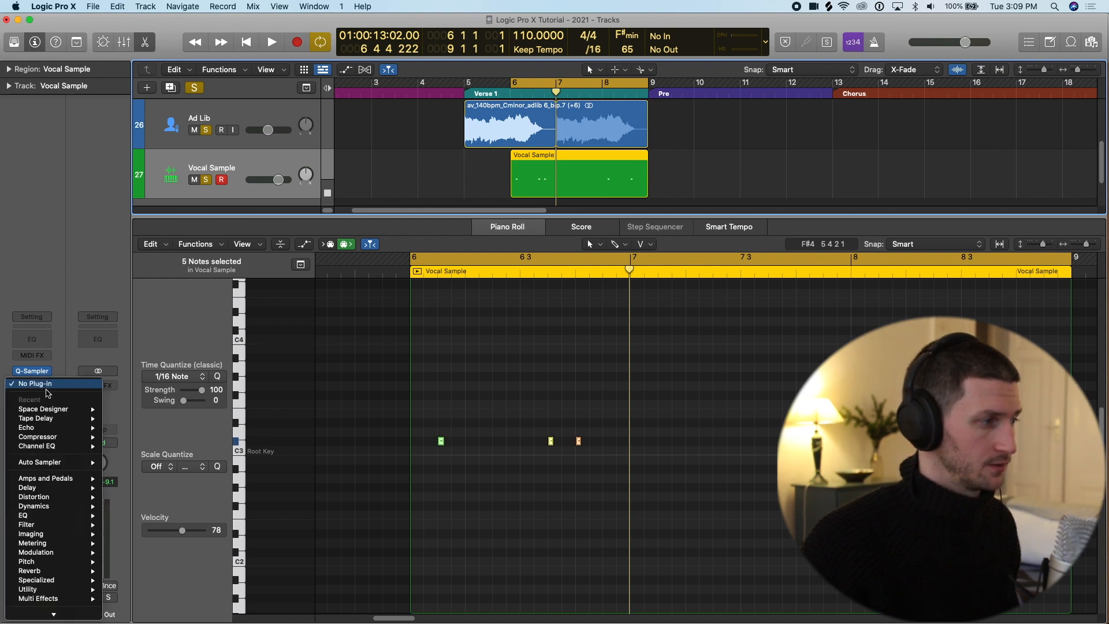
{"action": "mouse_move", "coordinate": [64, 572]}
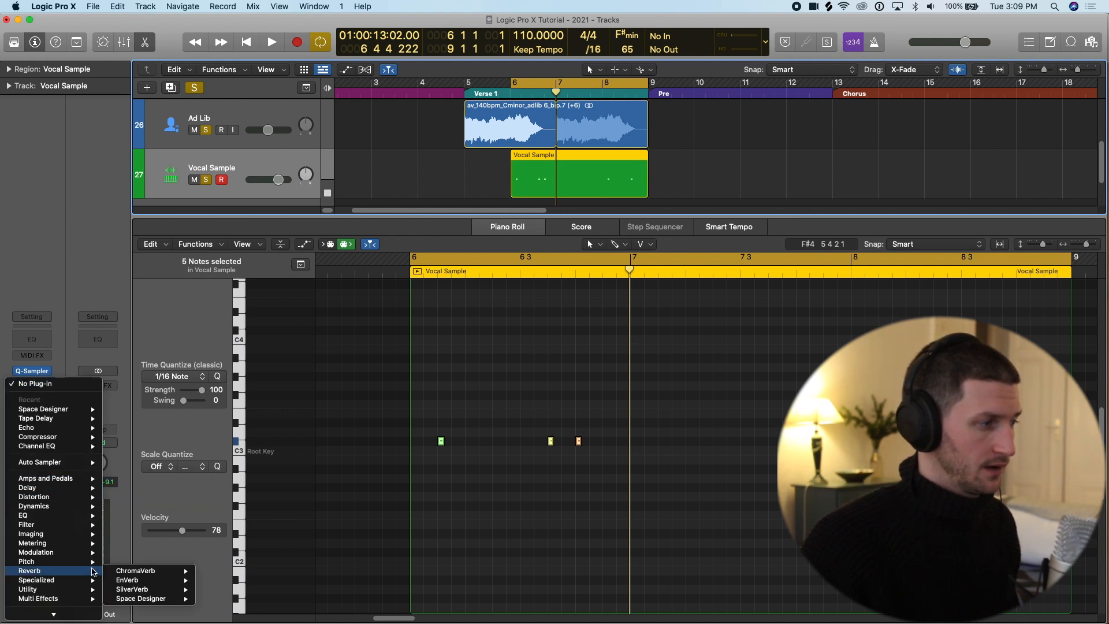
{"action": "mouse_move", "coordinate": [158, 600]}
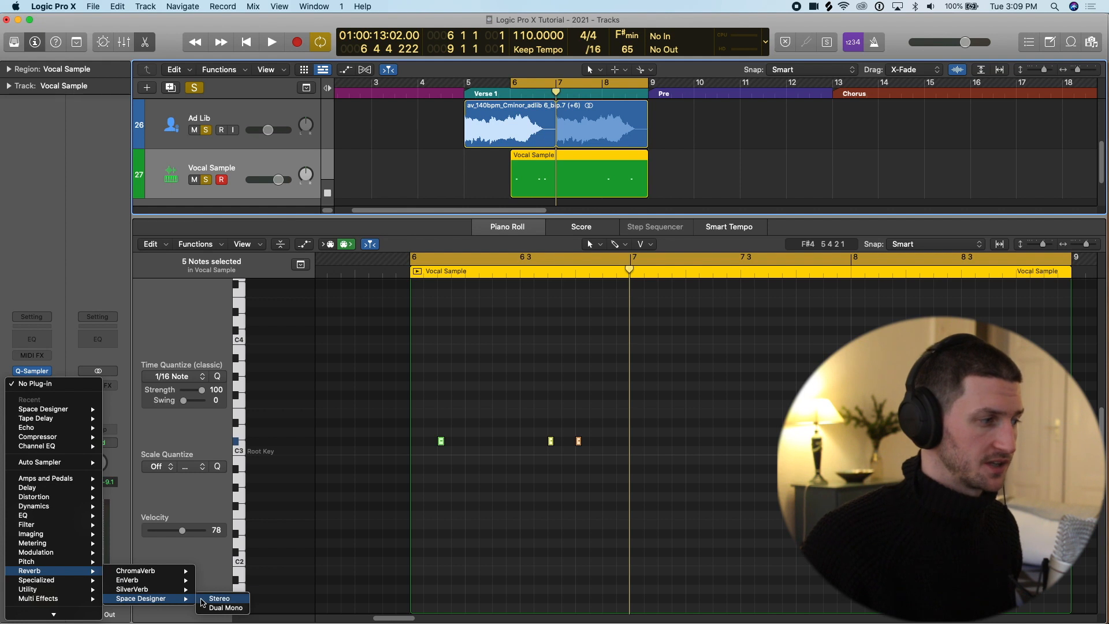
{"action": "left_click", "coordinate": [202, 601]}
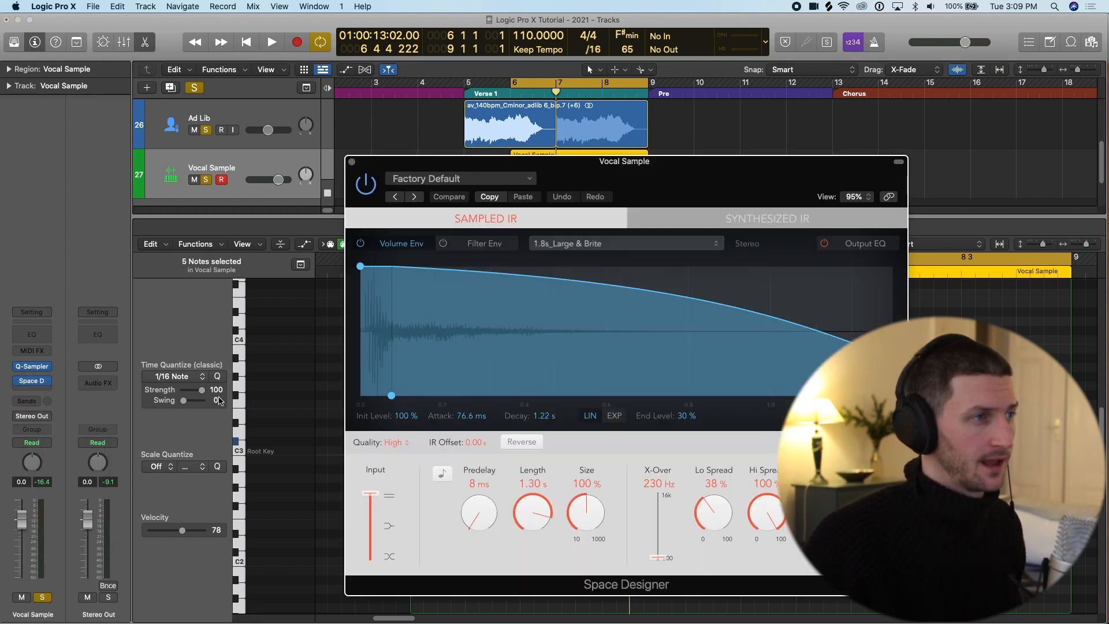
{"action": "left_click_drag", "start_coordinate": [689, 176], "coordinate": [602, 91]}
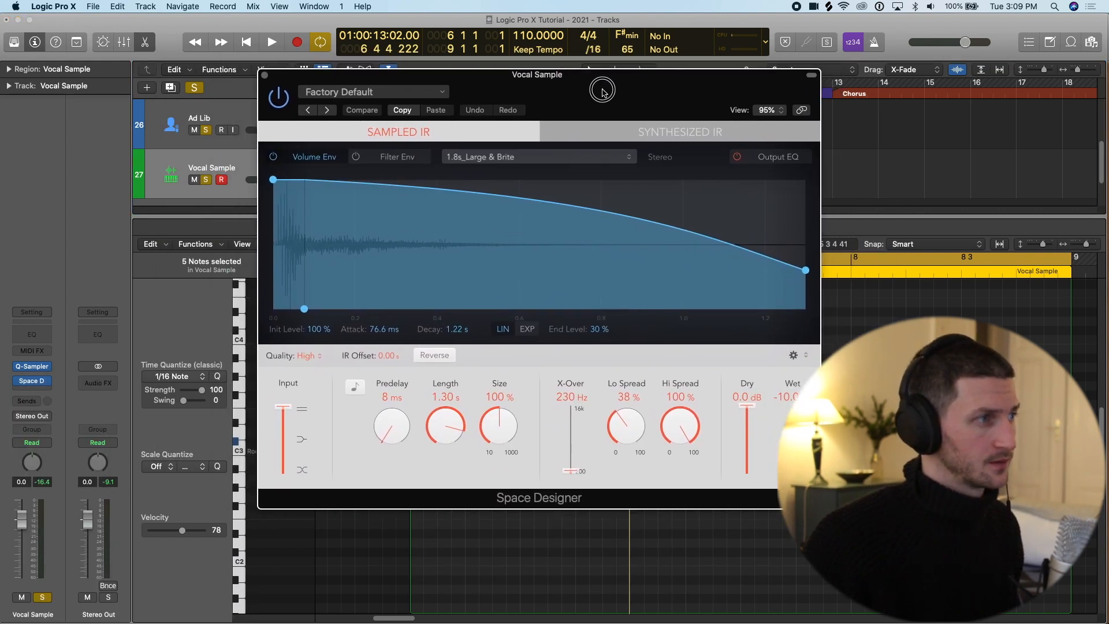
Load the 08.7s Big Gothic Church preset in Space Designer, raise the wet level to -8.0 dB and close the plug-in.
{"action": "left_click", "coordinate": [426, 92]}
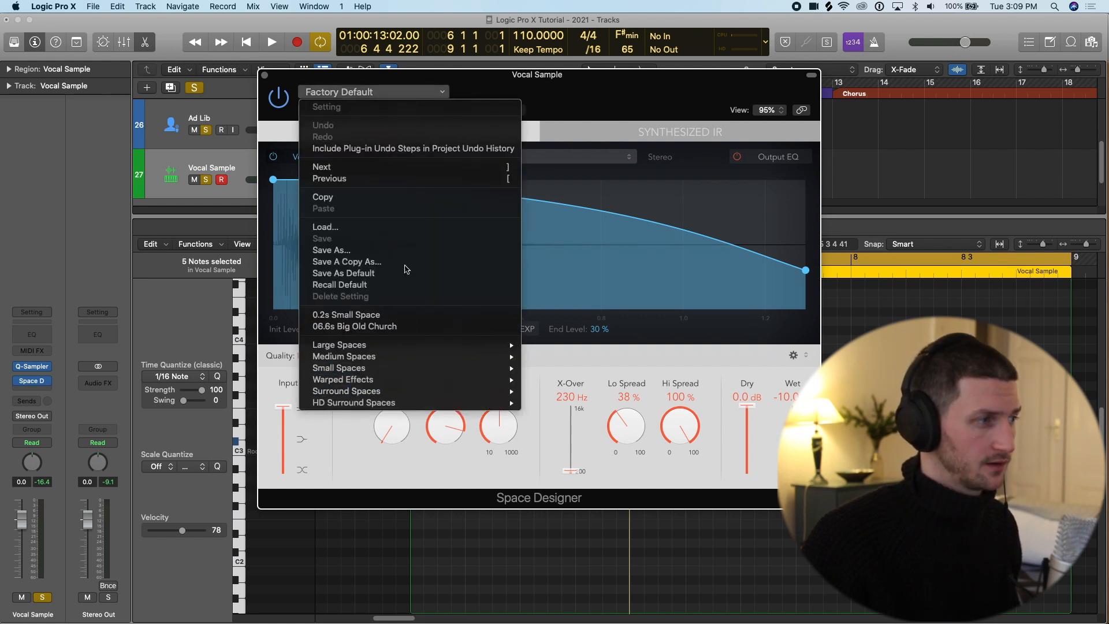
{"action": "mouse_move", "coordinate": [400, 349]}
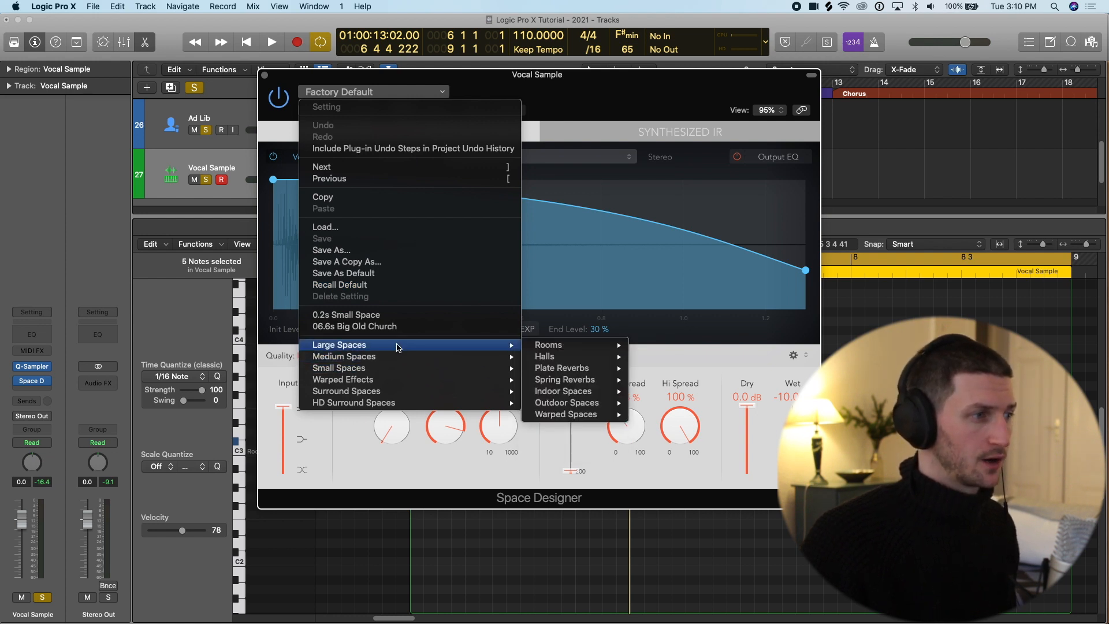
{"action": "mouse_move", "coordinate": [588, 359]}
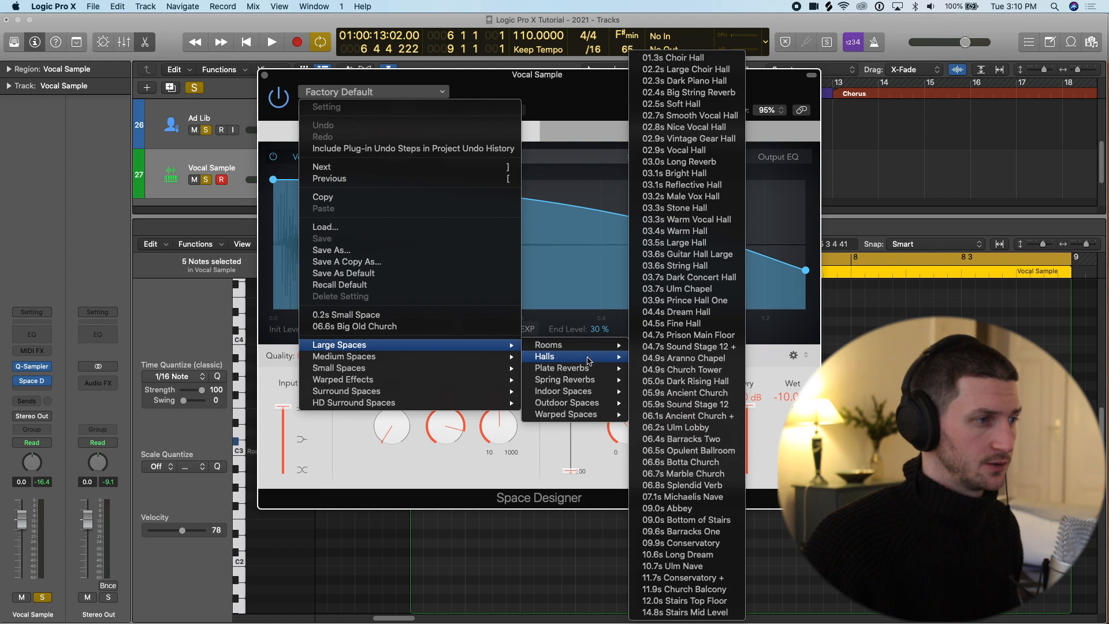
{"action": "mouse_move", "coordinate": [582, 390]}
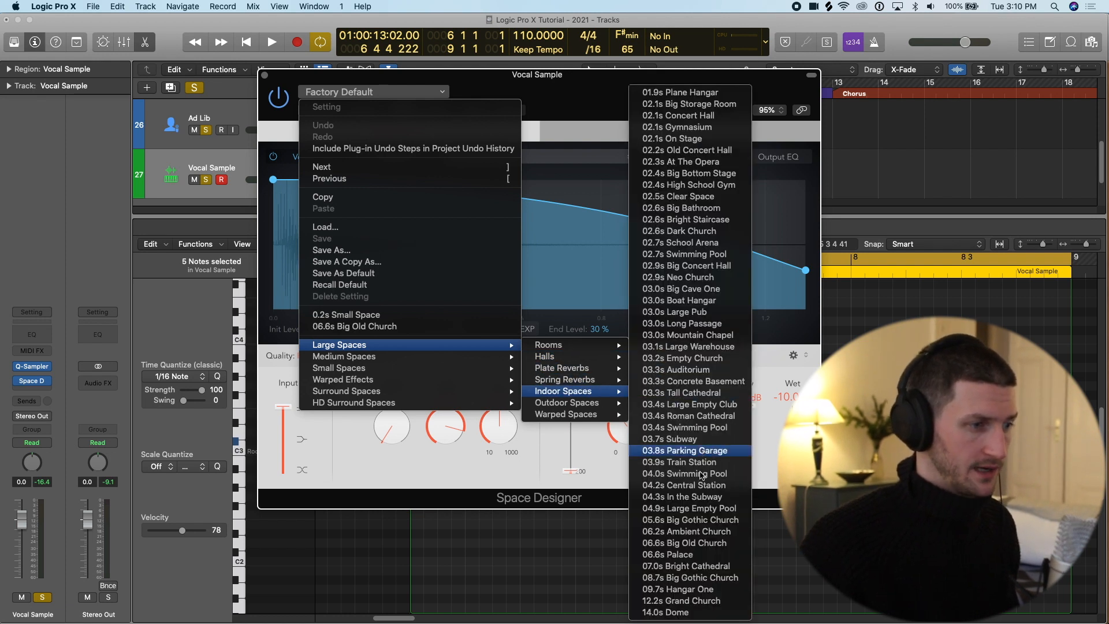
{"action": "left_click", "coordinate": [681, 578]}
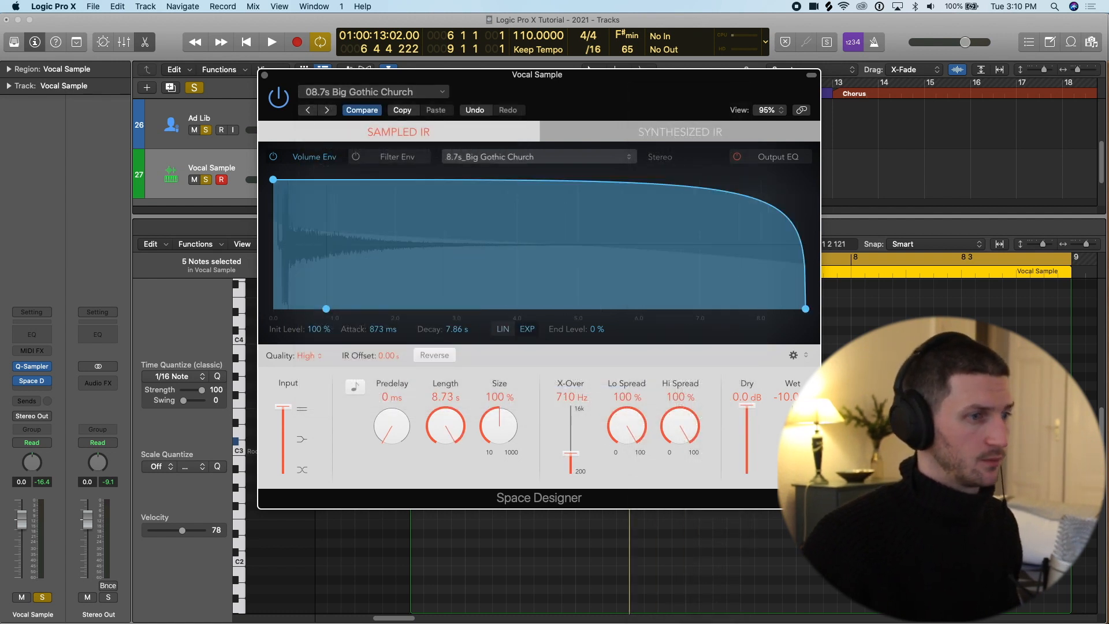
{"action": "left_click_drag", "start_coordinate": [792, 425], "coordinate": [792, 422]}
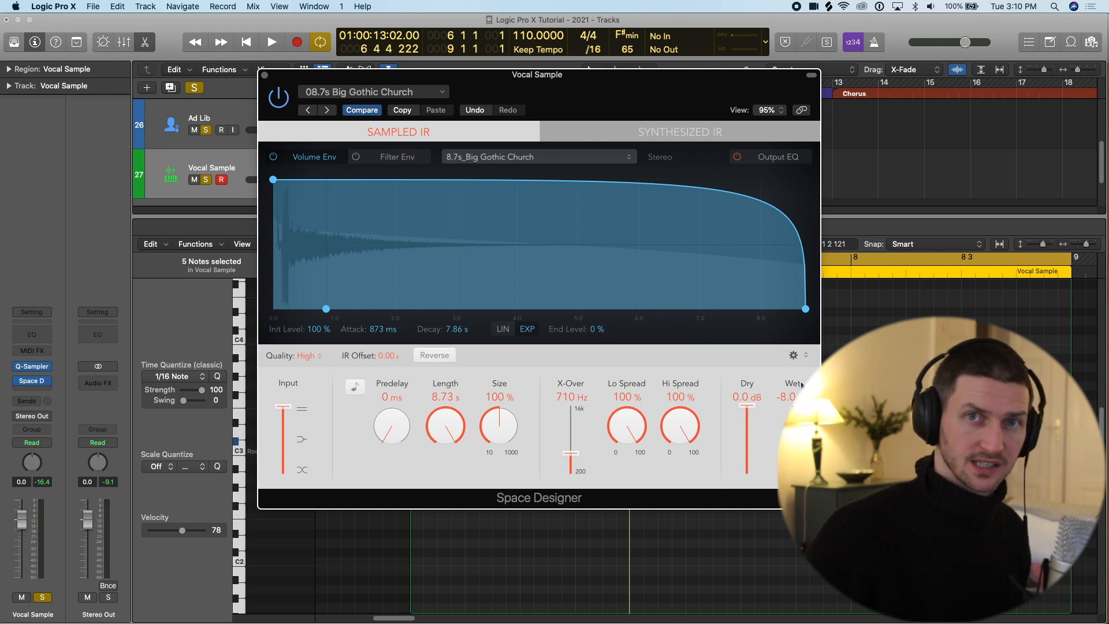
{"action": "left_click", "coordinate": [263, 77]}
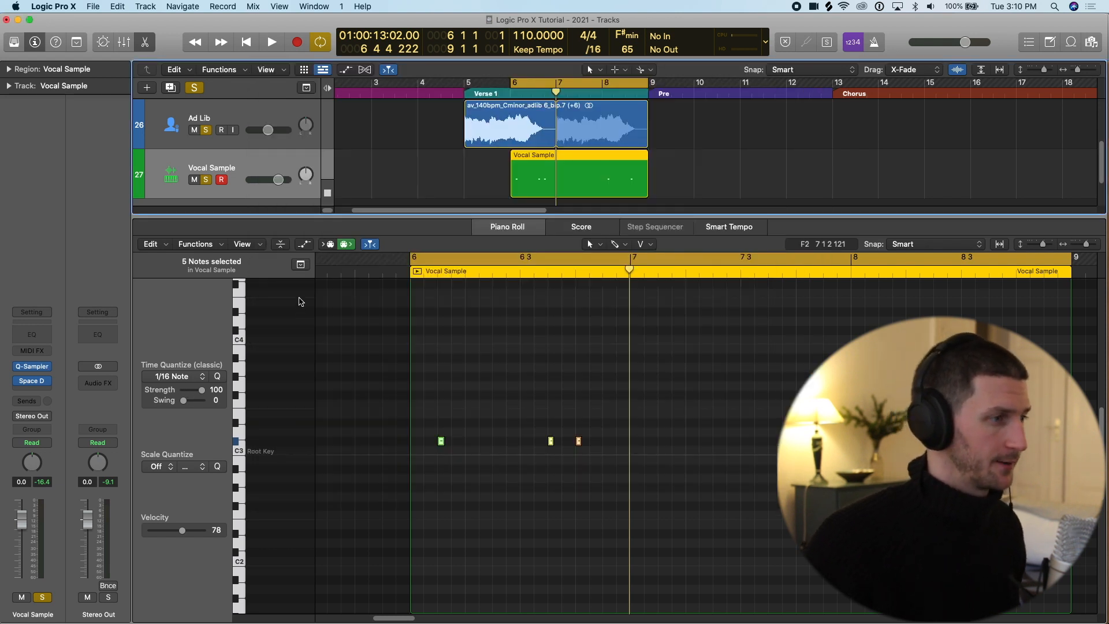
Play back the cycle, lower the Vocal Sample volume to -0.5 dB and turn off solo on all tracks.
{"action": "key", "text": "space"}
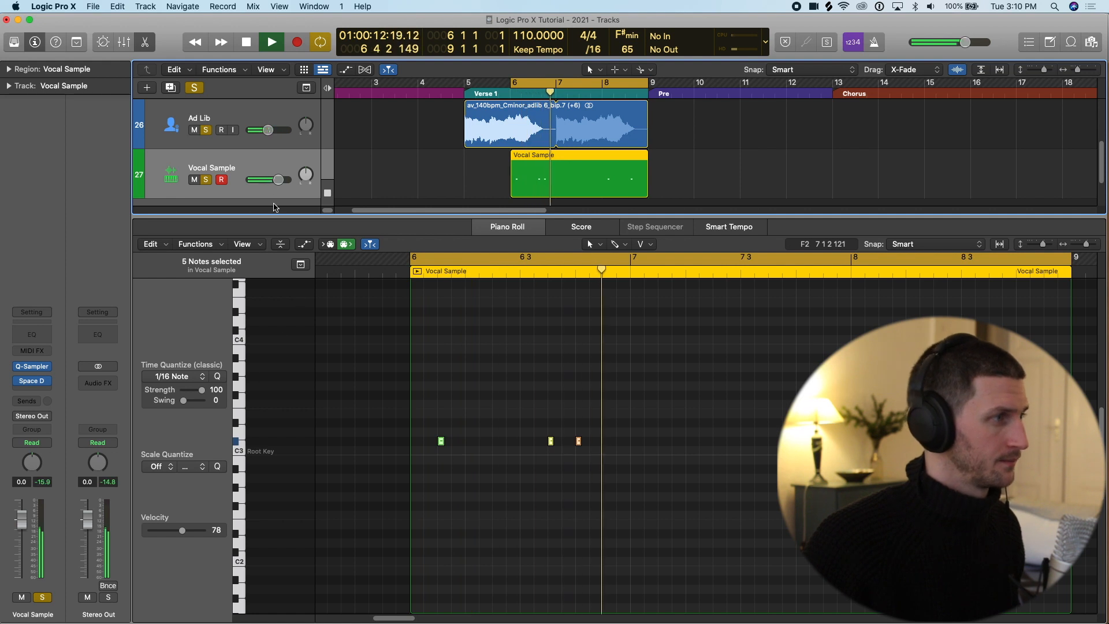
{"action": "left_click_drag", "start_coordinate": [279, 179], "coordinate": [277, 180]}
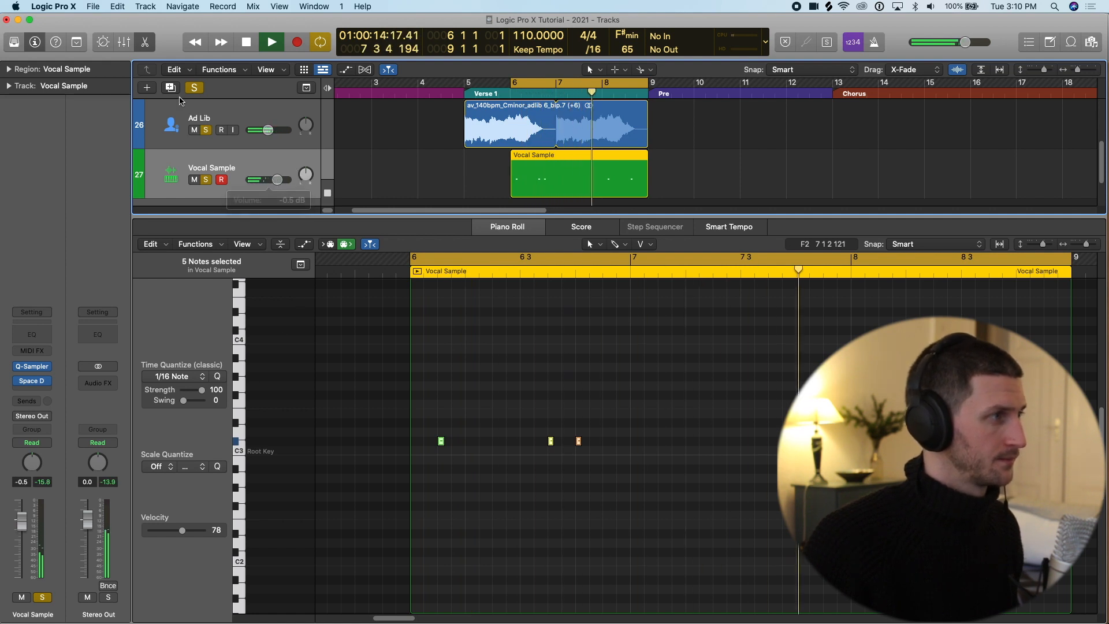
{"action": "left_click", "coordinate": [194, 87]}
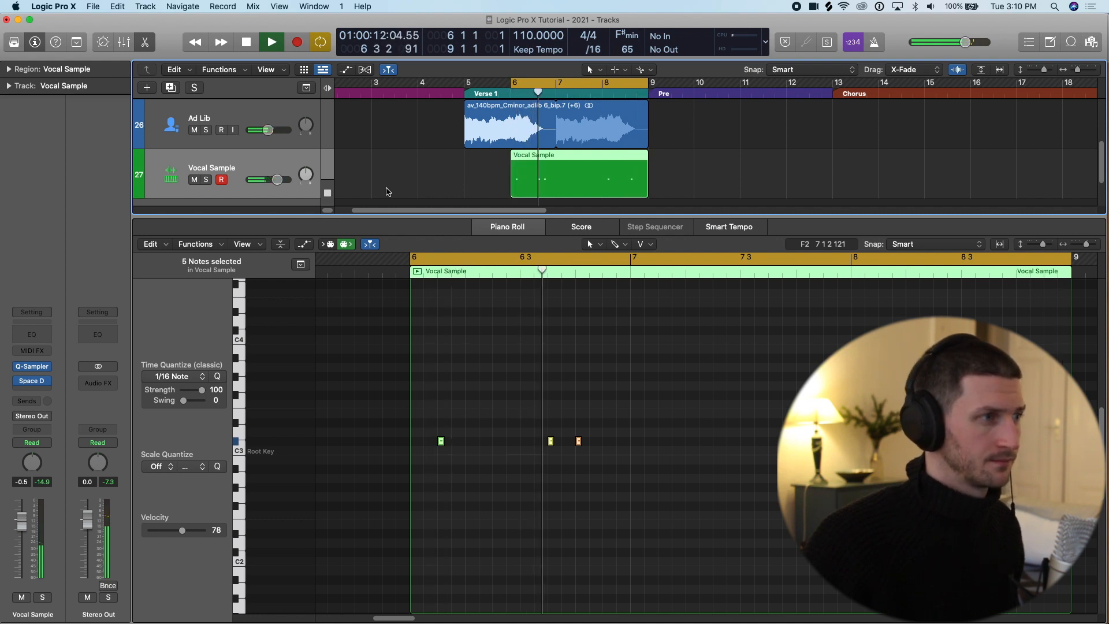
Balance the vocals against the full mix with Vocal Sample at -2.9 dB and Ad Lib at -12.0 dB, then stop playback.
{"action": "left_click_drag", "start_coordinate": [278, 179], "coordinate": [274, 180]}
{"action": "mouse_move", "coordinate": [268, 130]}
{"action": "left_mouse_down"}
{"action": "mouse_move", "coordinate": [245, 131]}
{"action": "mouse_move", "coordinate": [255, 133]}
{"action": "left_mouse_up"}
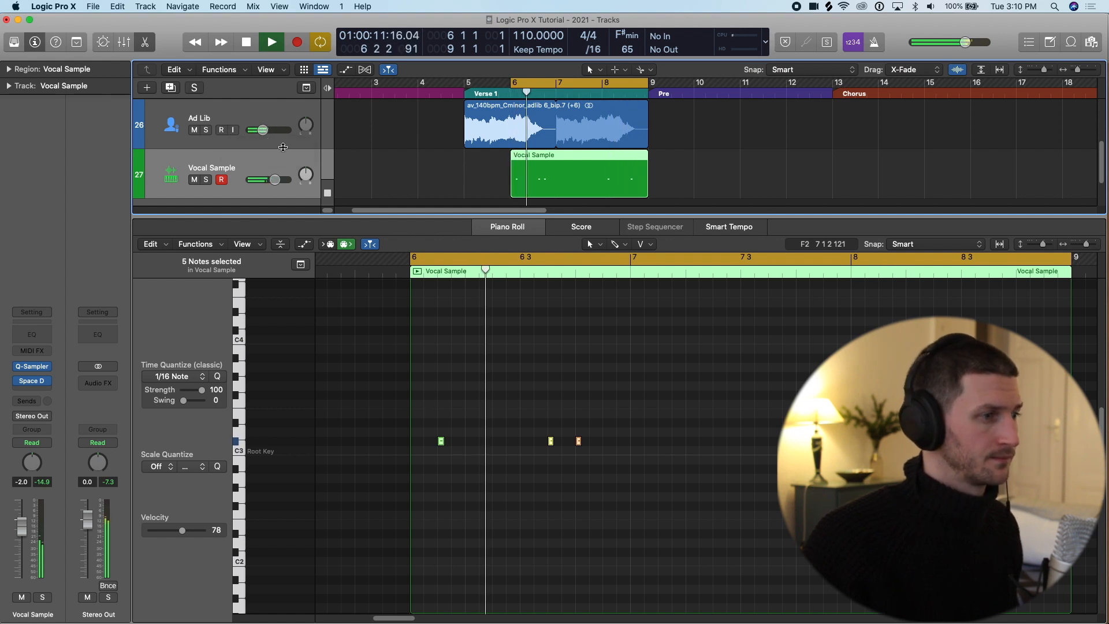
{"action": "left_click_drag", "start_coordinate": [275, 180], "coordinate": [274, 179]}
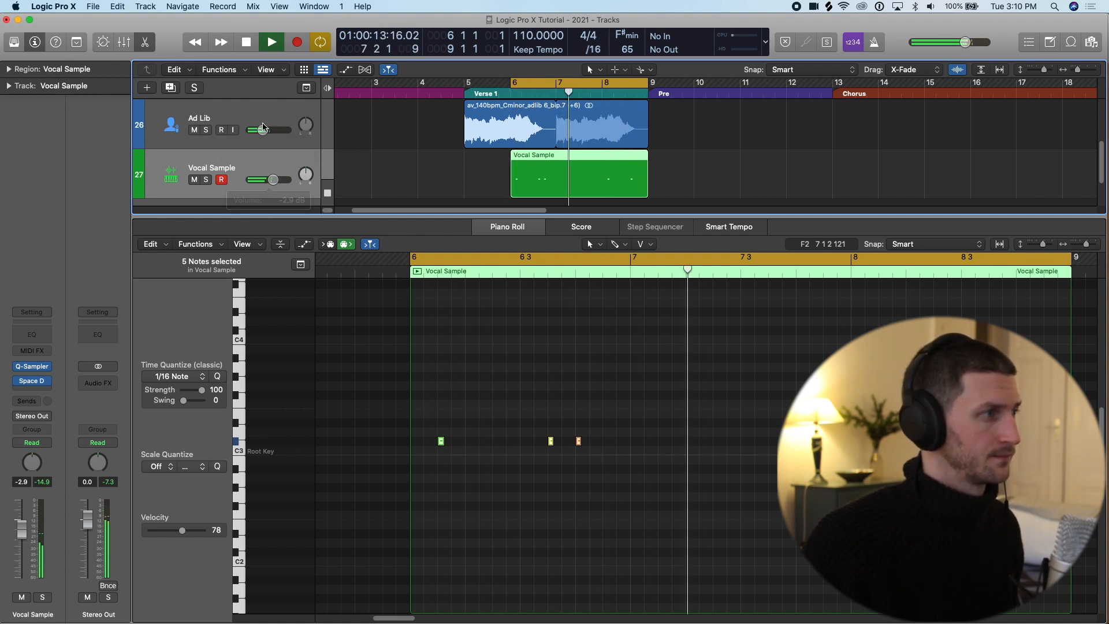
{"action": "left_click", "coordinate": [263, 127]}
{"action": "key", "text": "space"}
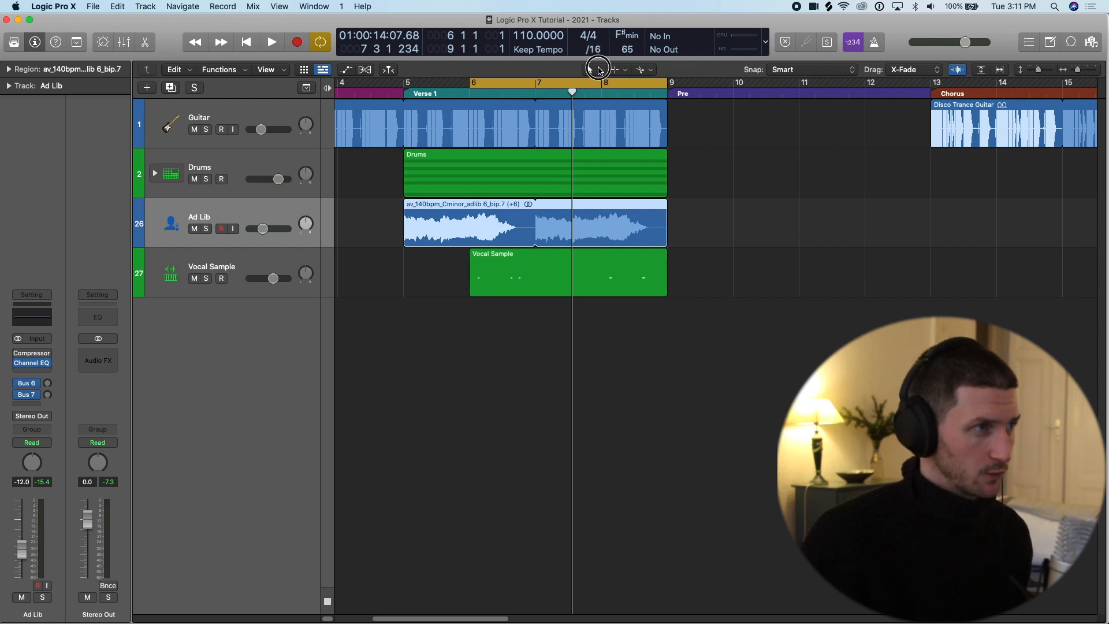
Check the Right Mouse Button assignment in the General Editing preferences and close the preferences.
{"action": "left_click", "coordinate": [600, 70]}
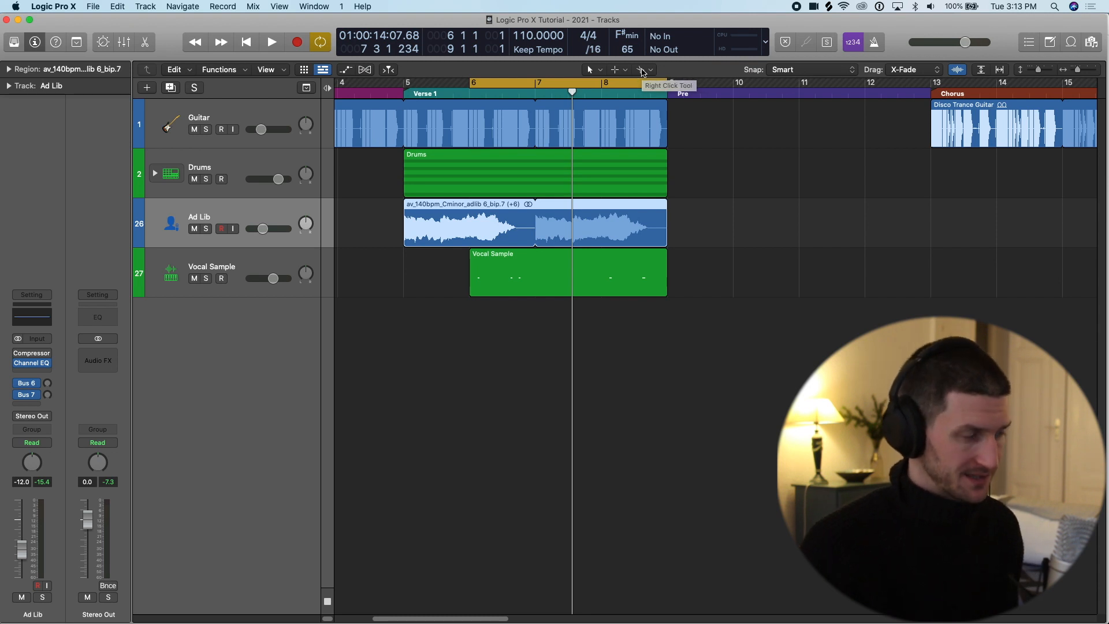
{"action": "key", "text": "super+comma"}
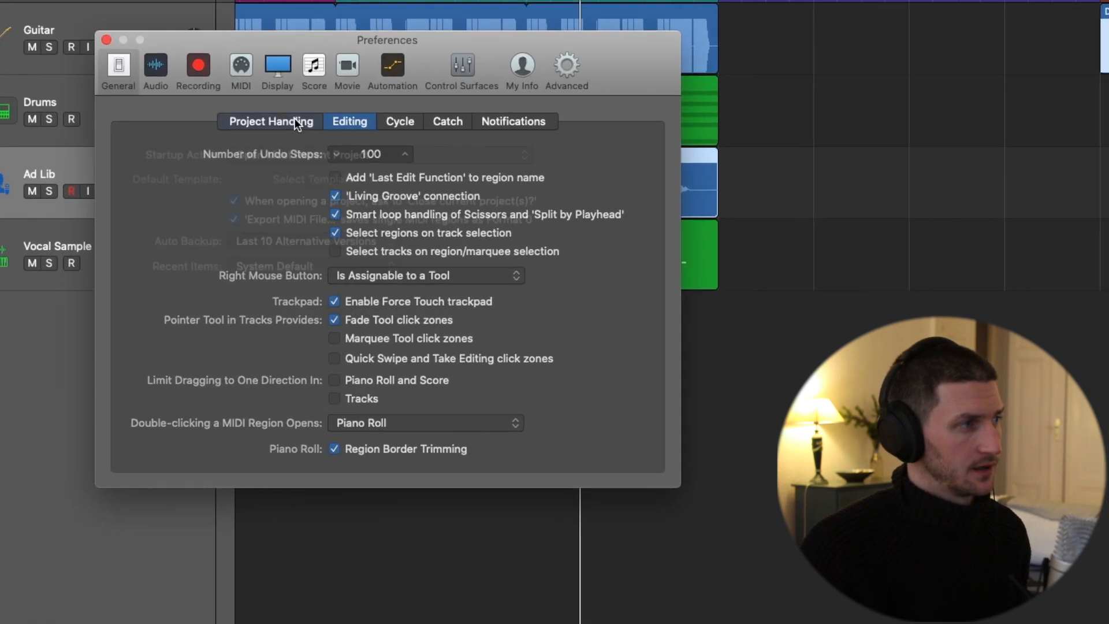
{"action": "left_click", "coordinate": [391, 182]}
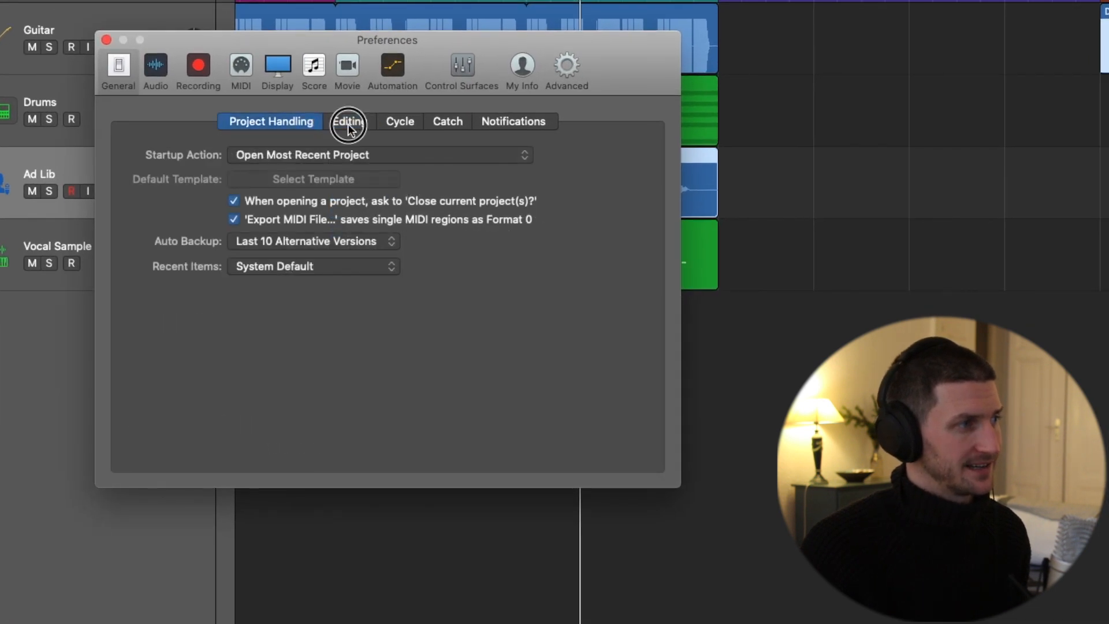
{"action": "left_click", "coordinate": [350, 121]}
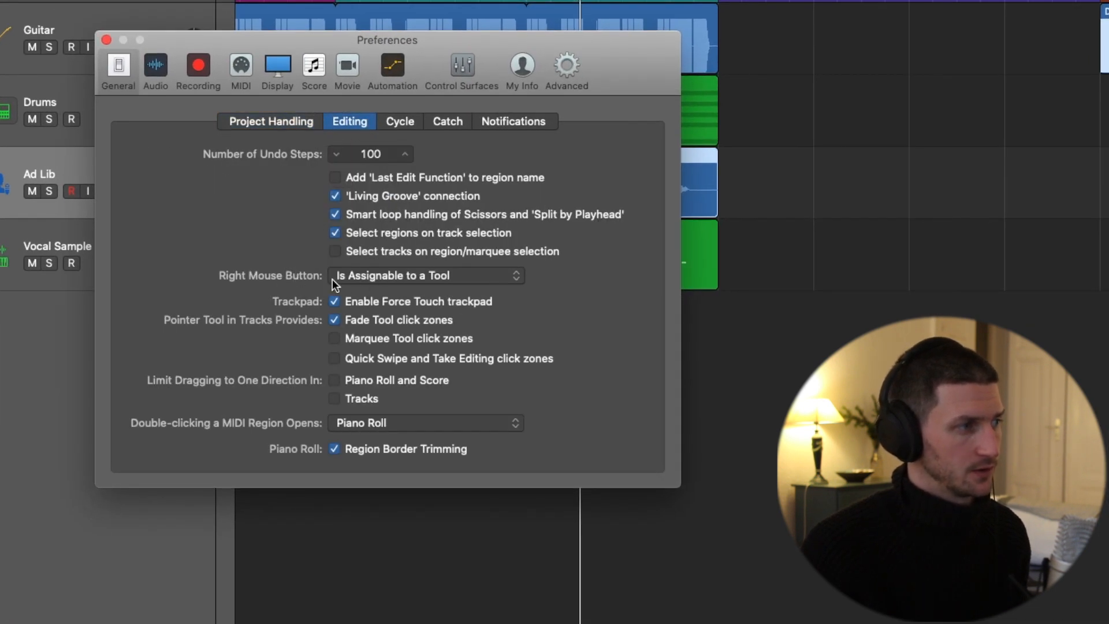
{"action": "left_click", "coordinate": [387, 275]}
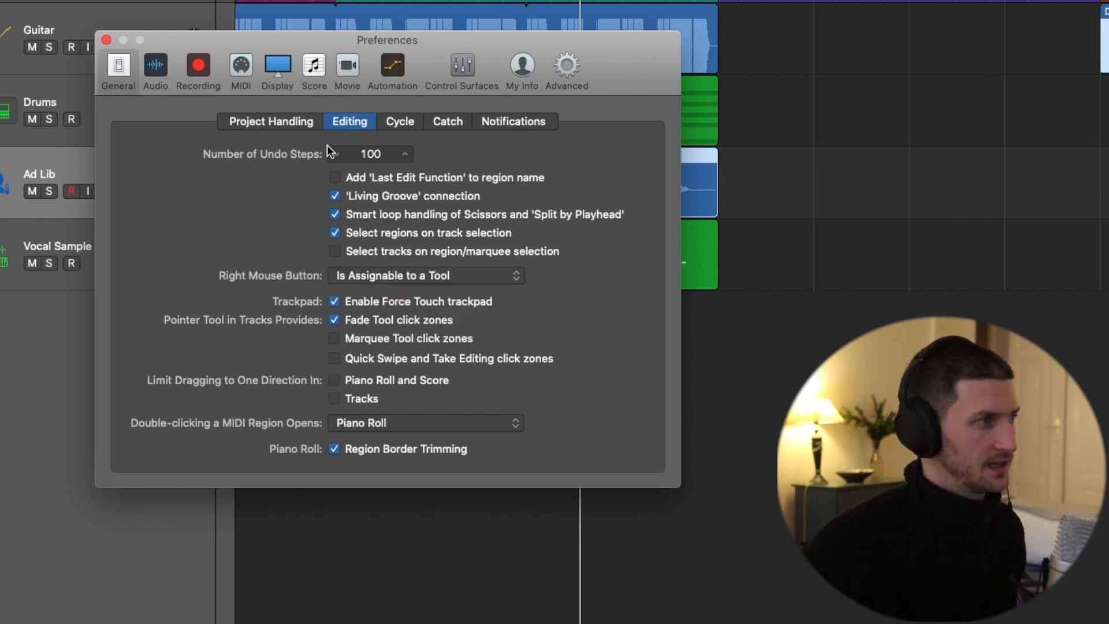
{"action": "left_click", "coordinate": [105, 40]}
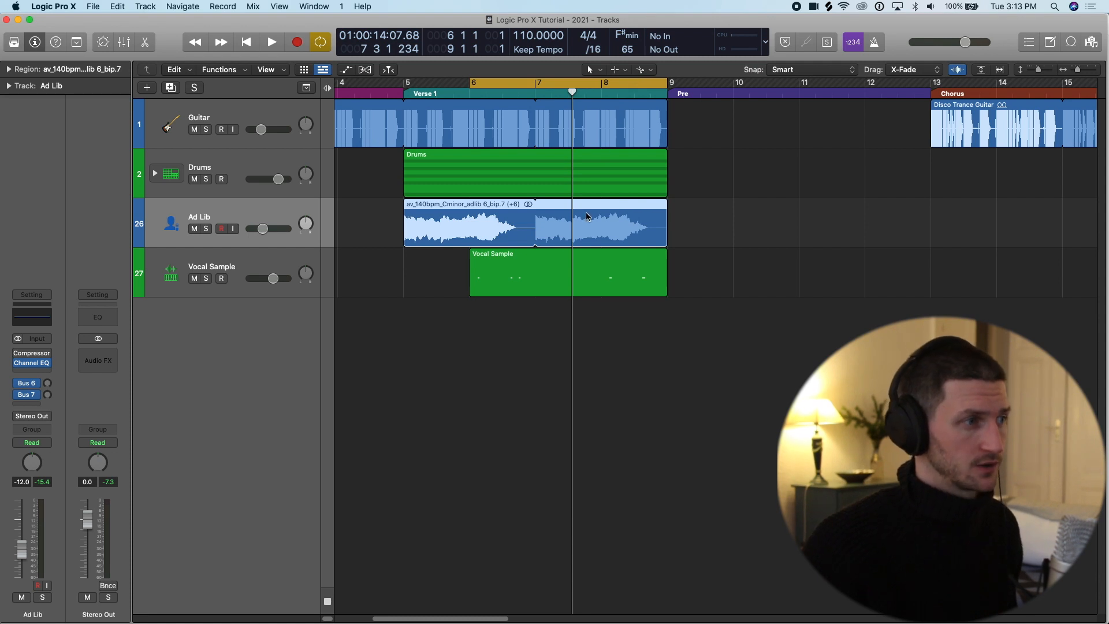
Open the Vocal Sample region in the Piano Roll and enlarge the tracks area above it.
{"action": "left_click", "coordinate": [553, 261]}
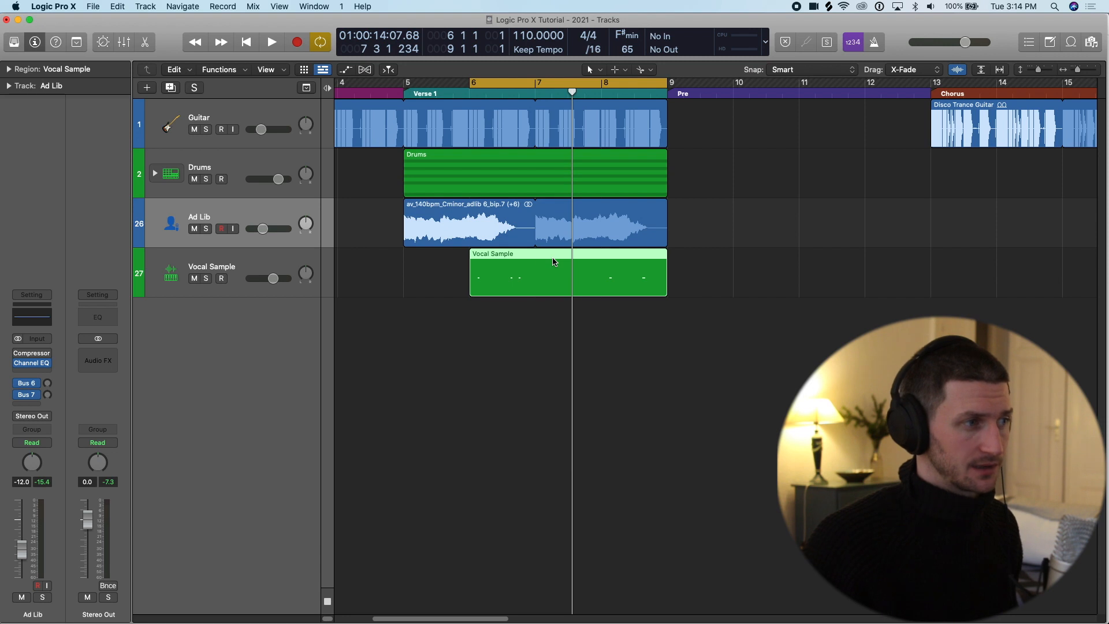
{"action": "double_click", "coordinate": [553, 262]}
{"action": "left_click_drag", "start_coordinate": [570, 216], "coordinate": [569, 341]}
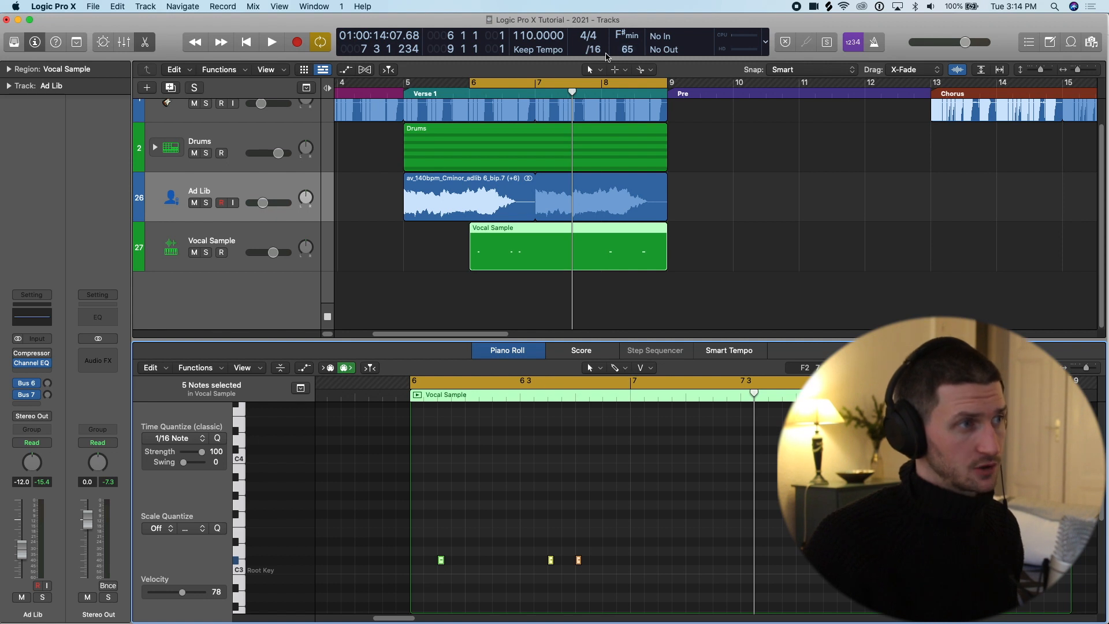
Review the secondary tool choices of the Piano Roll and the tracks area, keeping the Pencil Tool and Marquee Tool.
{"action": "left_click", "coordinate": [624, 371]}
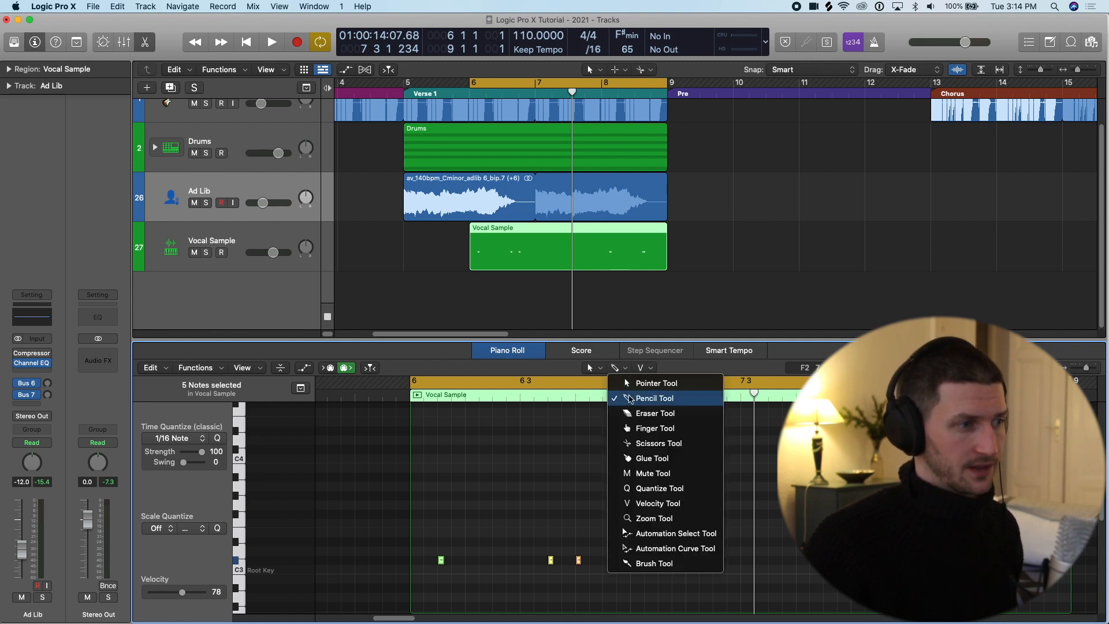
{"action": "left_click", "coordinate": [629, 395]}
{"action": "left_click", "coordinate": [619, 71]}
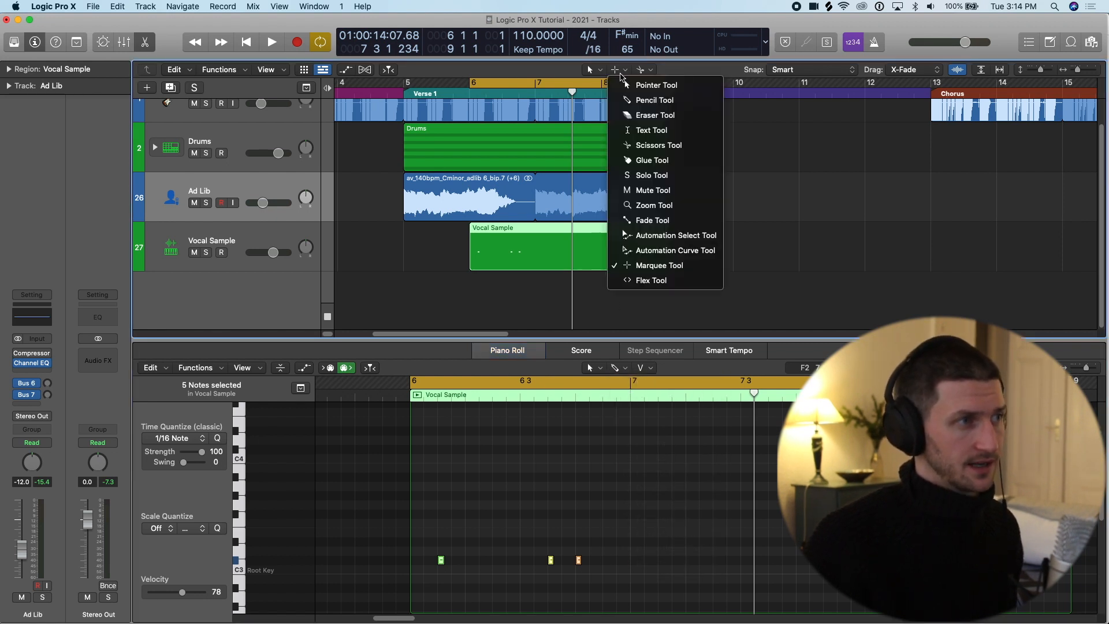
{"action": "left_click", "coordinate": [621, 51]}
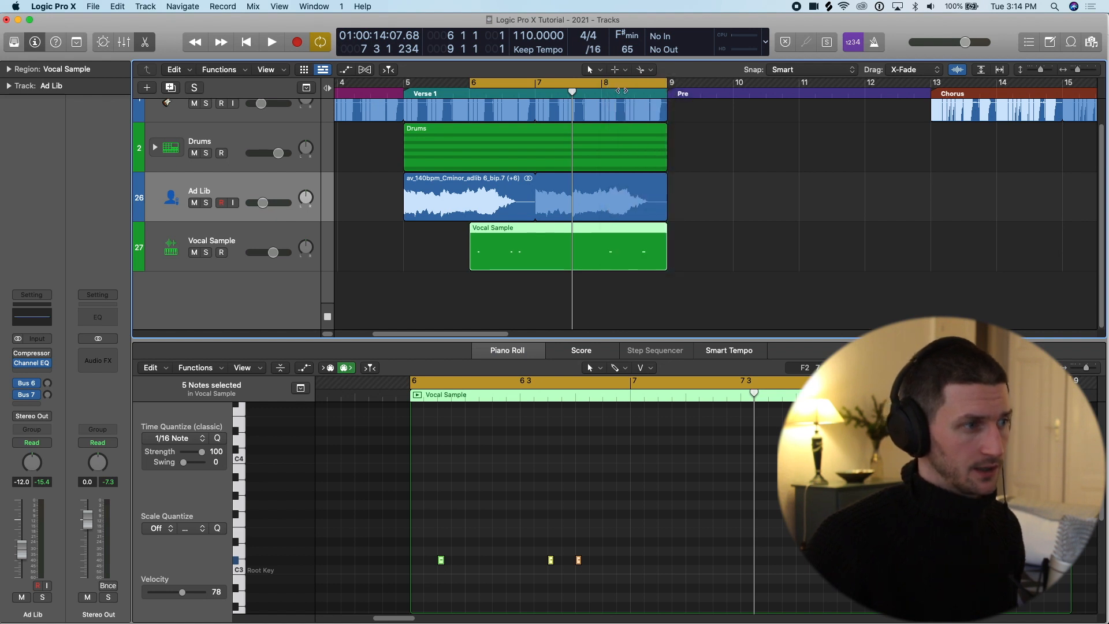
Keep the Pointer Tool as the primary tool in the tracks area and deselect the Vocal Sample region.
{"action": "scroll", "coordinate": [647, 233], "scroll_direction": "up", "scroll_amount": 1}
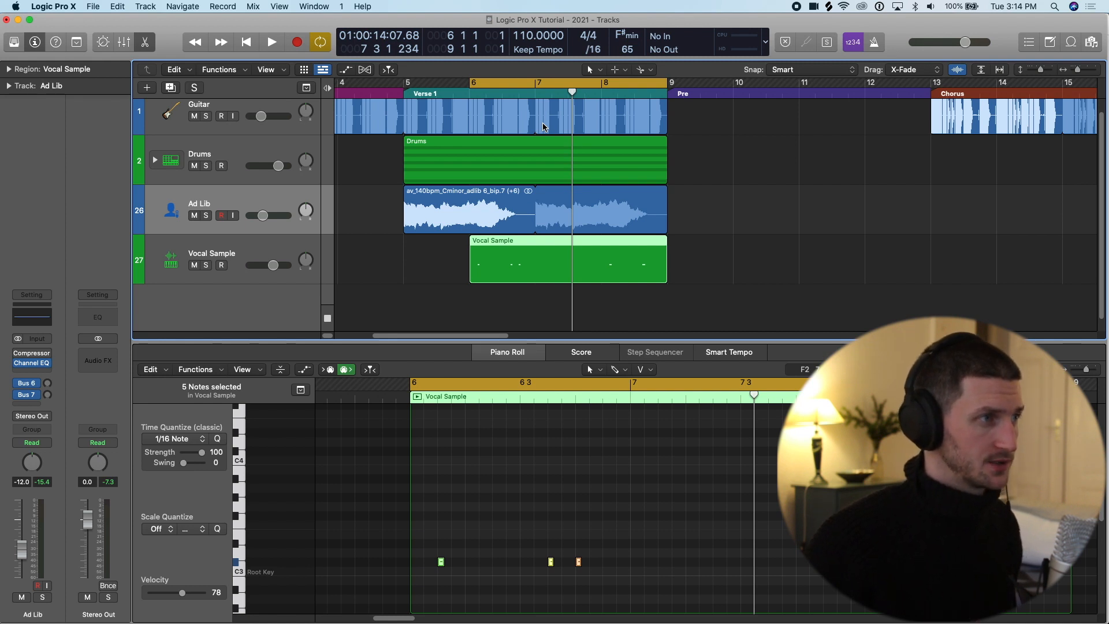
{"action": "key", "text": "t"}
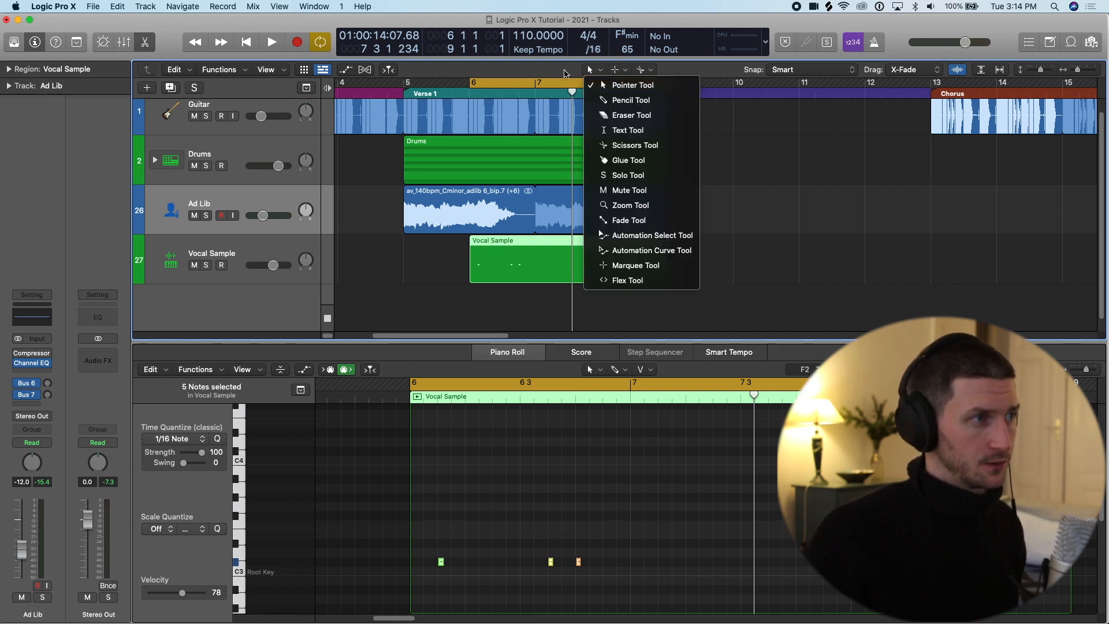
{"action": "left_click", "coordinate": [645, 85]}
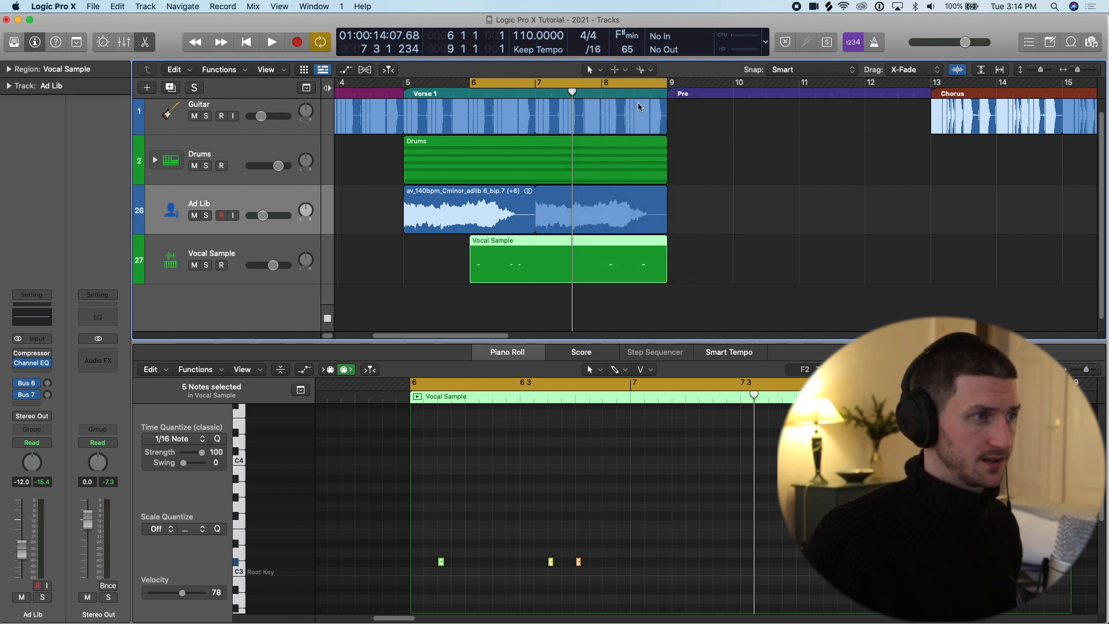
{"action": "mouse_move", "coordinate": [628, 254]}
{"action": "left_mouse_down"}
{"action": "mouse_move", "coordinate": [804, 240]}
{"action": "mouse_move", "coordinate": [595, 240]}
{"action": "mouse_move", "coordinate": [628, 248]}
{"action": "left_mouse_up"}
{"action": "left_click", "coordinate": [670, 170]}
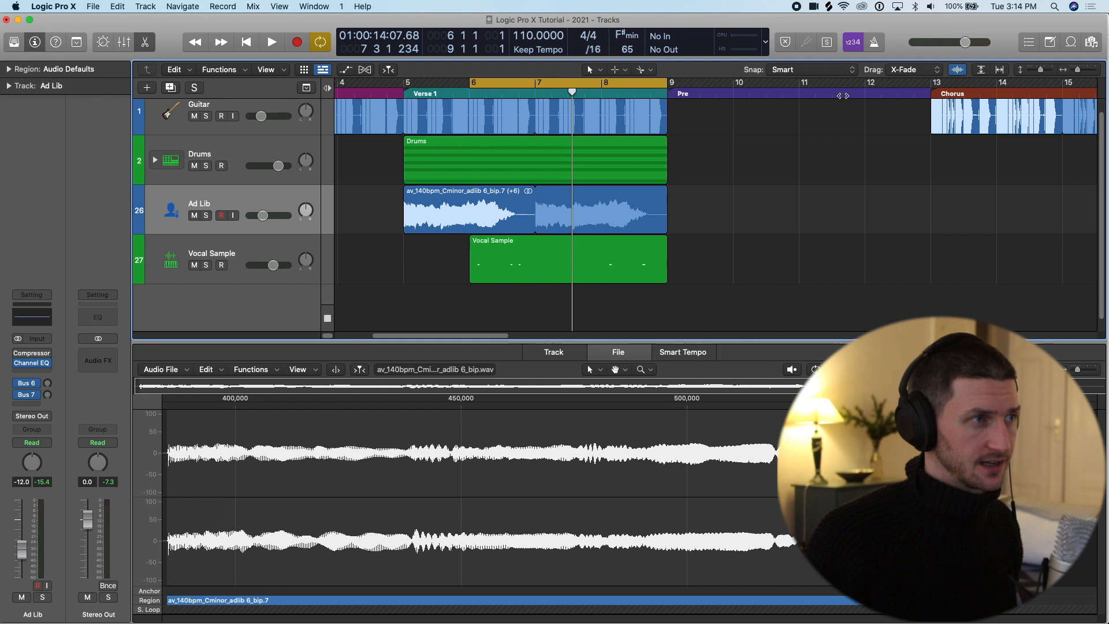
Switch the tracks area to the Text Tool and try it by repeatedly selecting and deselecting the Drums region.
{"action": "left_click", "coordinate": [594, 69]}
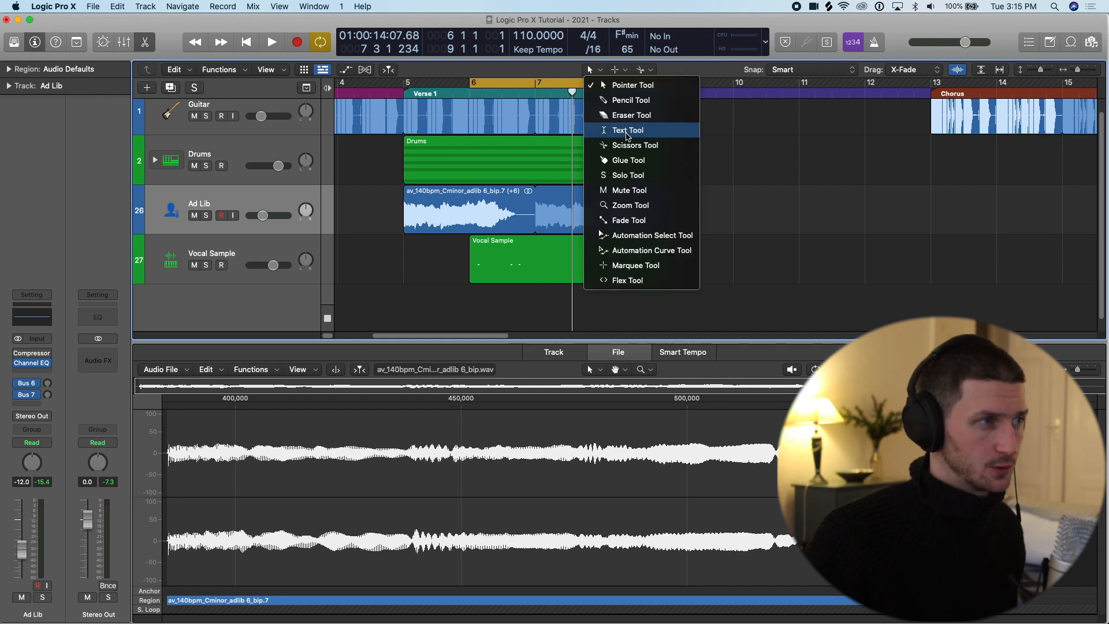
{"action": "left_click", "coordinate": [627, 131]}
{"action": "left_click", "coordinate": [648, 142]}
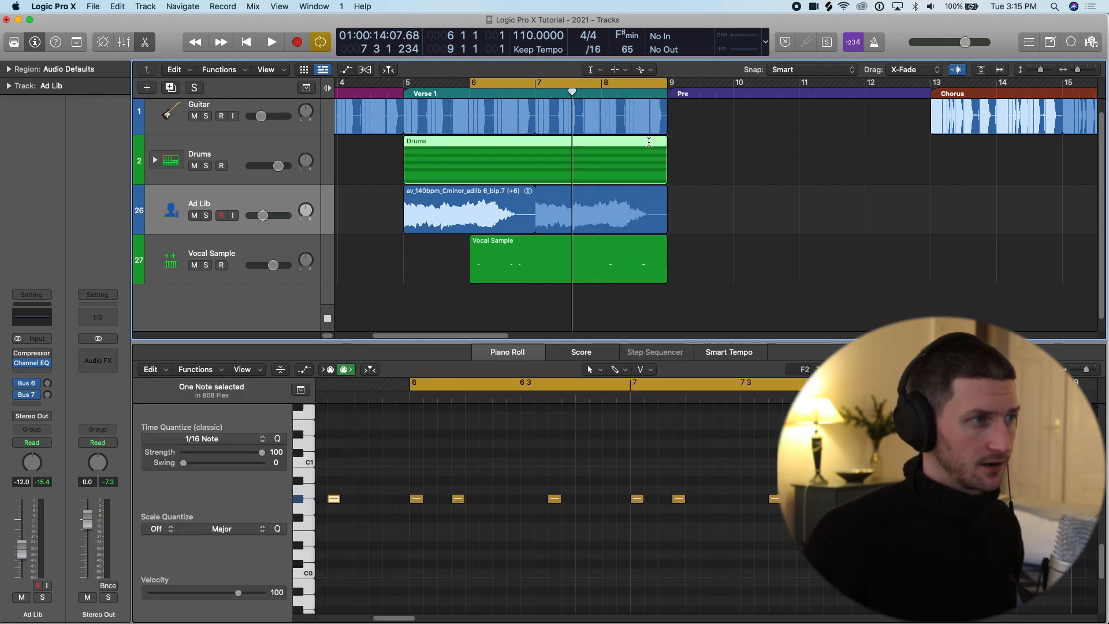
{"action": "left_click", "coordinate": [725, 156]}
{"action": "left_click", "coordinate": [601, 141]}
{"action": "left_click", "coordinate": [774, 147]}
{"action": "left_click", "coordinate": [639, 156]}
{"action": "left_click", "coordinate": [793, 166]}
{"action": "left_click", "coordinate": [620, 148]}
{"action": "left_click", "coordinate": [705, 143]}
Set the primary tool in the tracks area back to the Pointer Tool and hide the editor pane.
{"action": "left_click", "coordinate": [599, 67]}
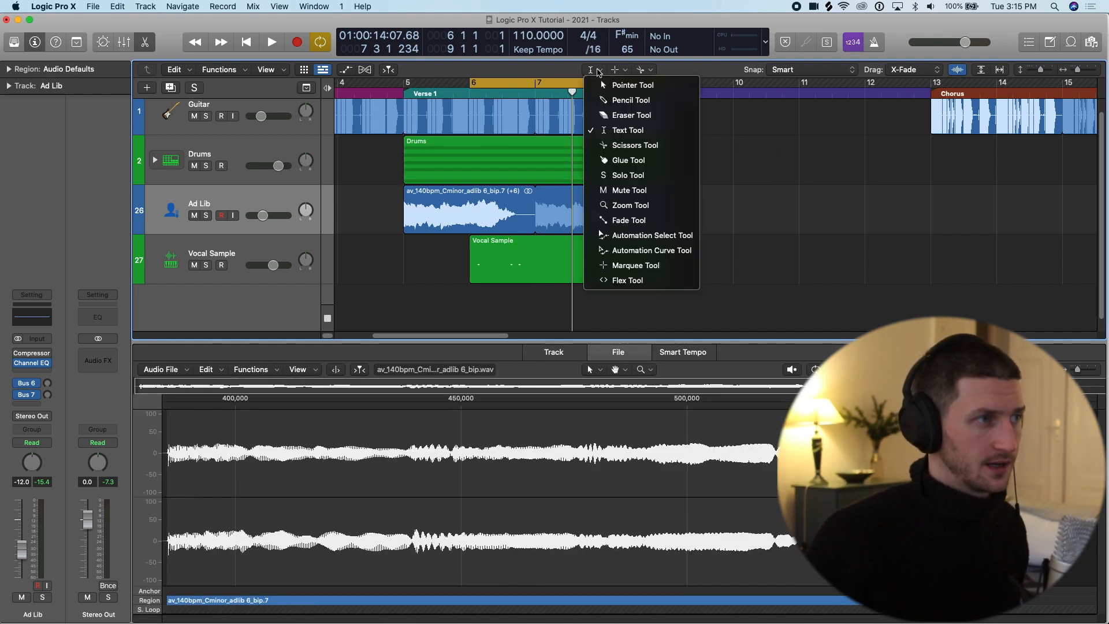
{"action": "key", "text": "Return"}
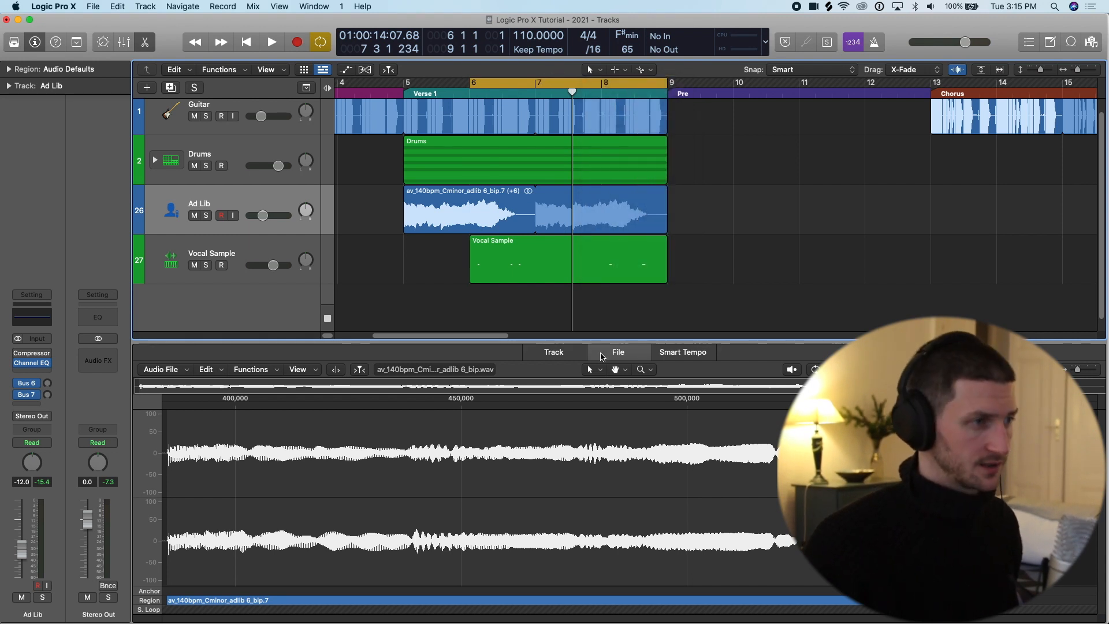
{"action": "key", "text": "e"}
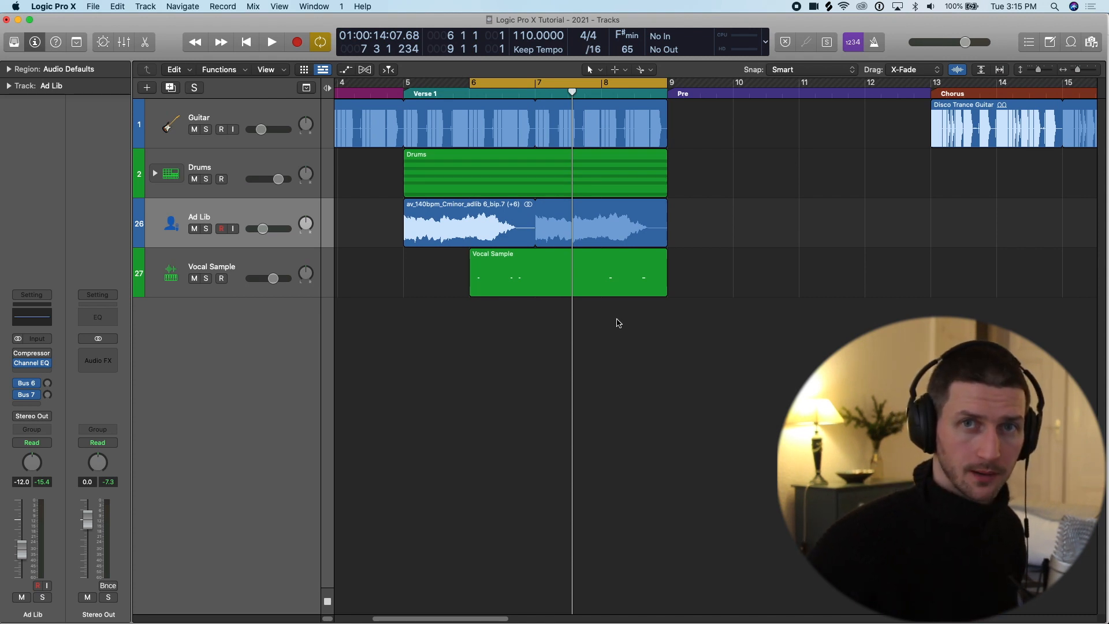
{"action": "key", "text": "t"}
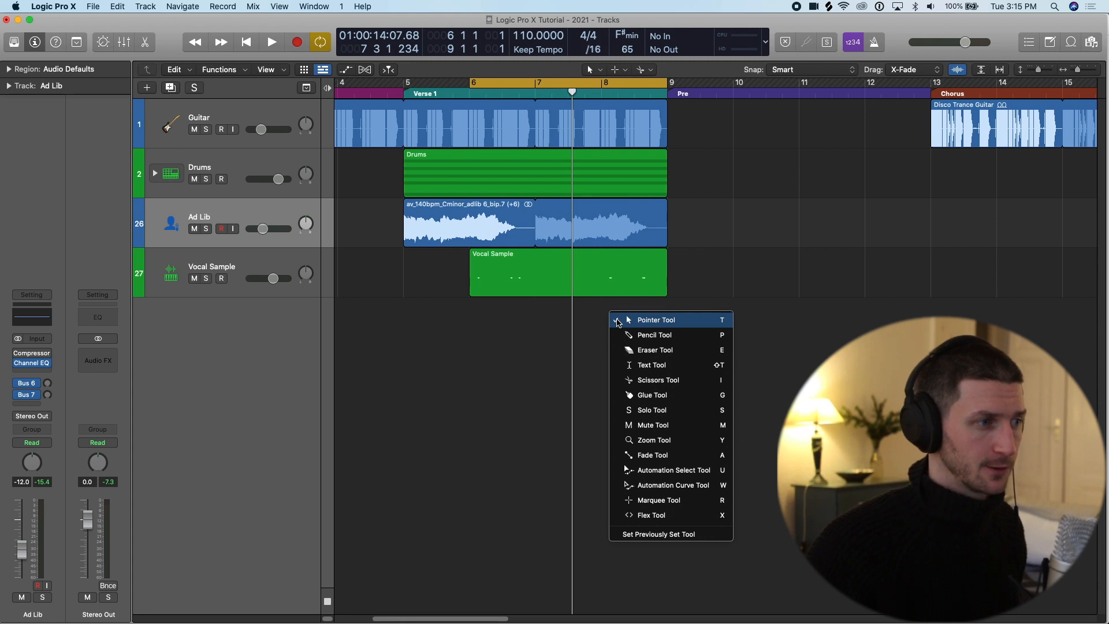
{"action": "left_click", "coordinate": [617, 320]}
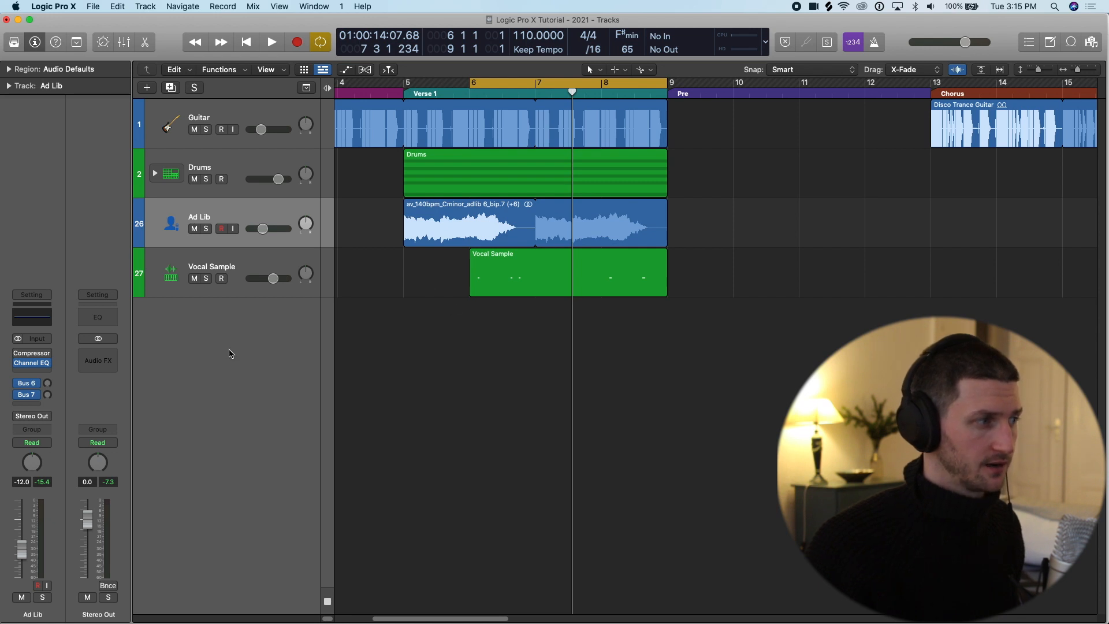
Review the primary tool choices for the tracks area, keeping the Pointer Tool.
{"action": "key", "text": "t"}
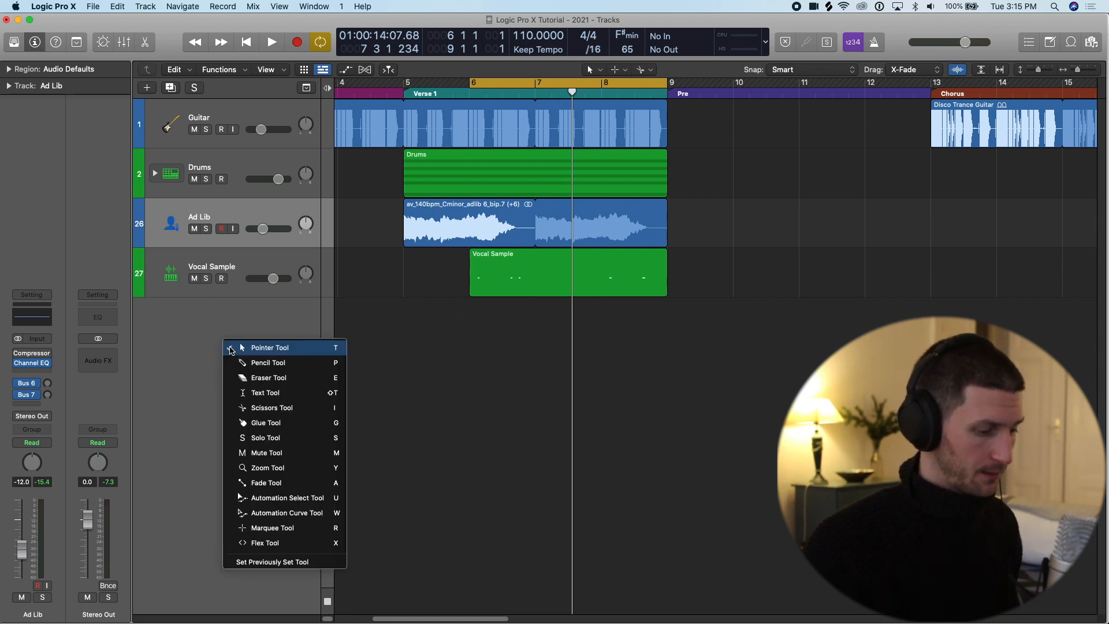
{"action": "left_click", "coordinate": [231, 350]}
{"action": "key", "text": "t"}
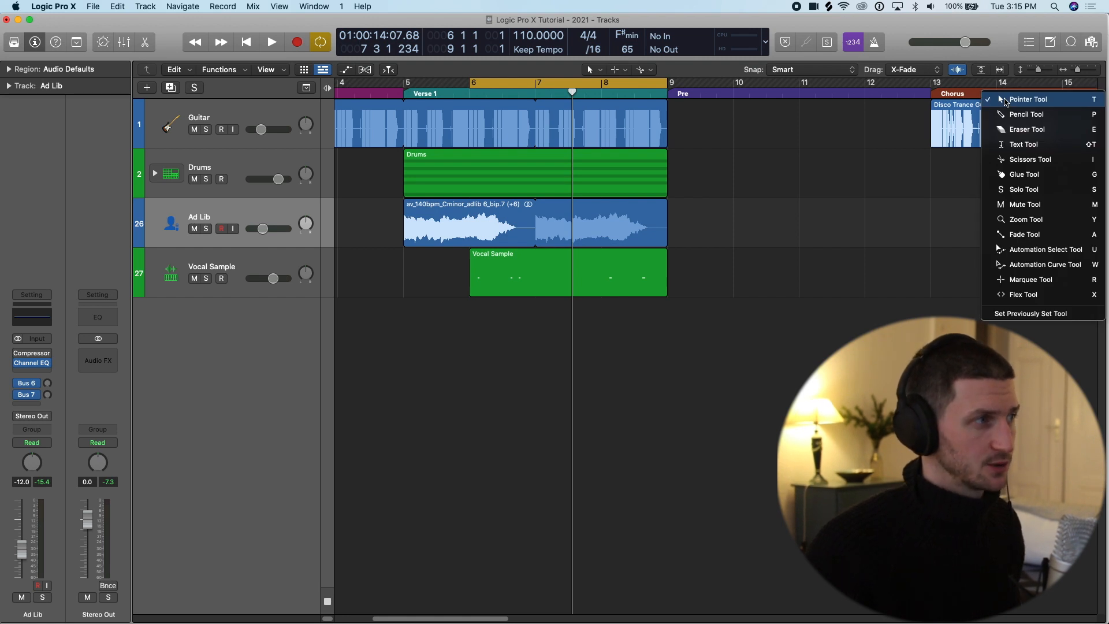
{"action": "left_click", "coordinate": [371, 153]}
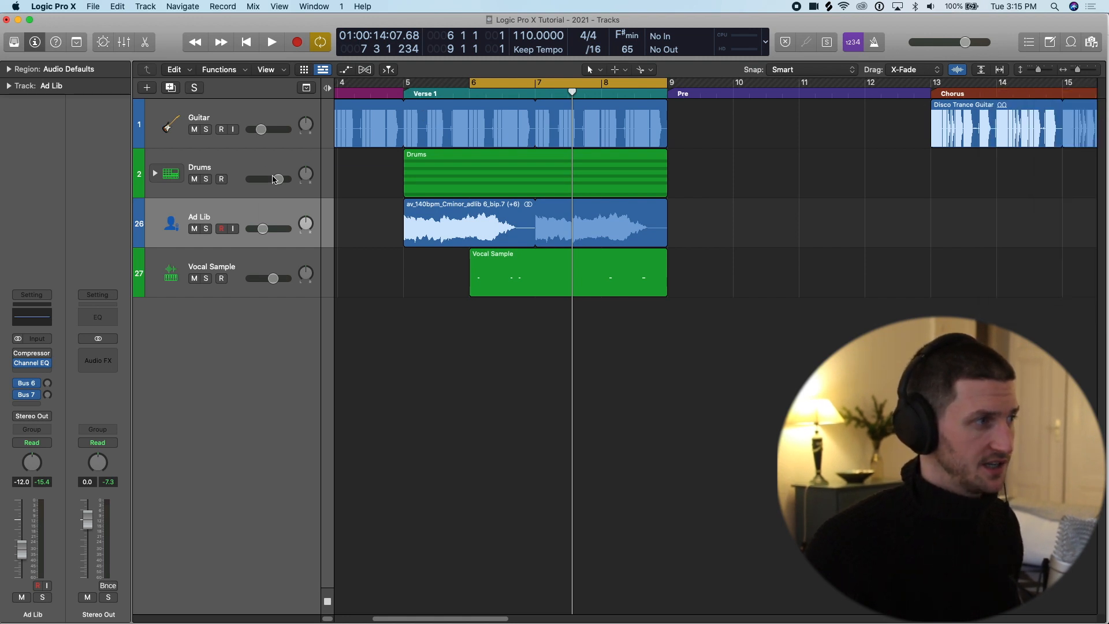
Try the Pencil, Scissors and Zoom tools in turn as the tracks area's primary tool and return to the Pointer Tool.
{"action": "key", "text": "t"}
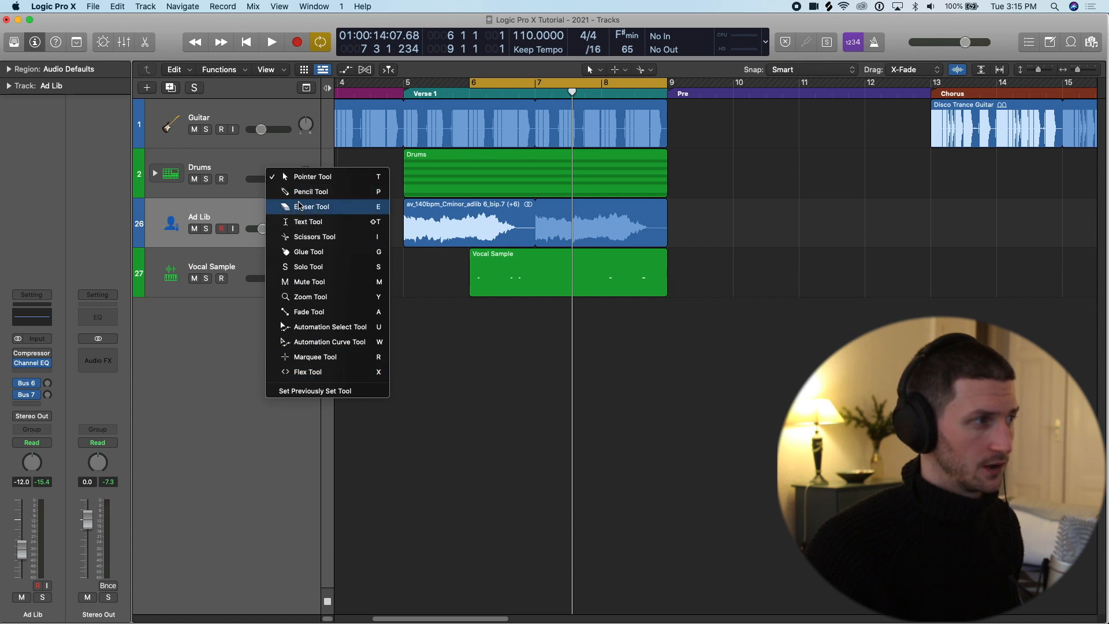
{"action": "left_click", "coordinate": [318, 196]}
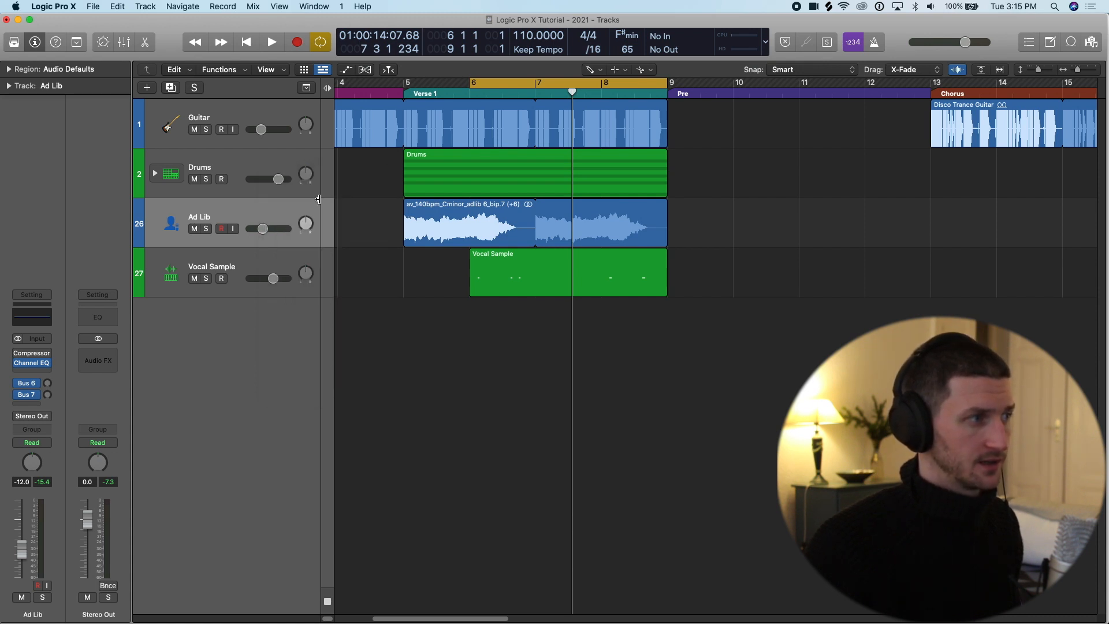
{"action": "key", "text": "t"}
{"action": "left_click", "coordinate": [340, 260]}
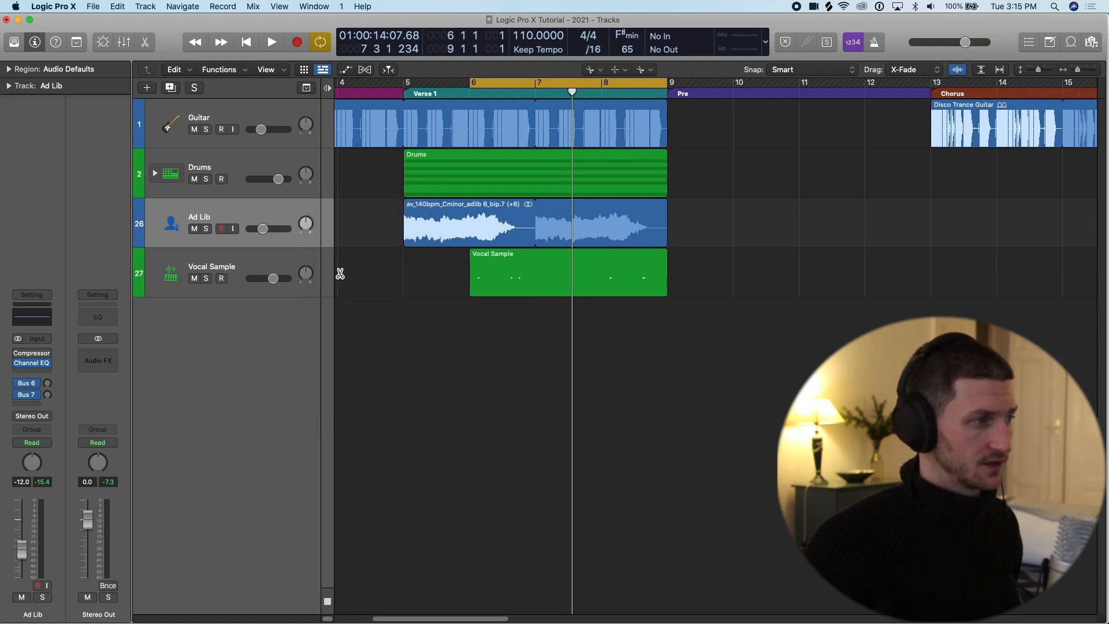
{"action": "key", "text": "t"}
{"action": "left_click", "coordinate": [369, 386]}
{"action": "key", "text": "t"}
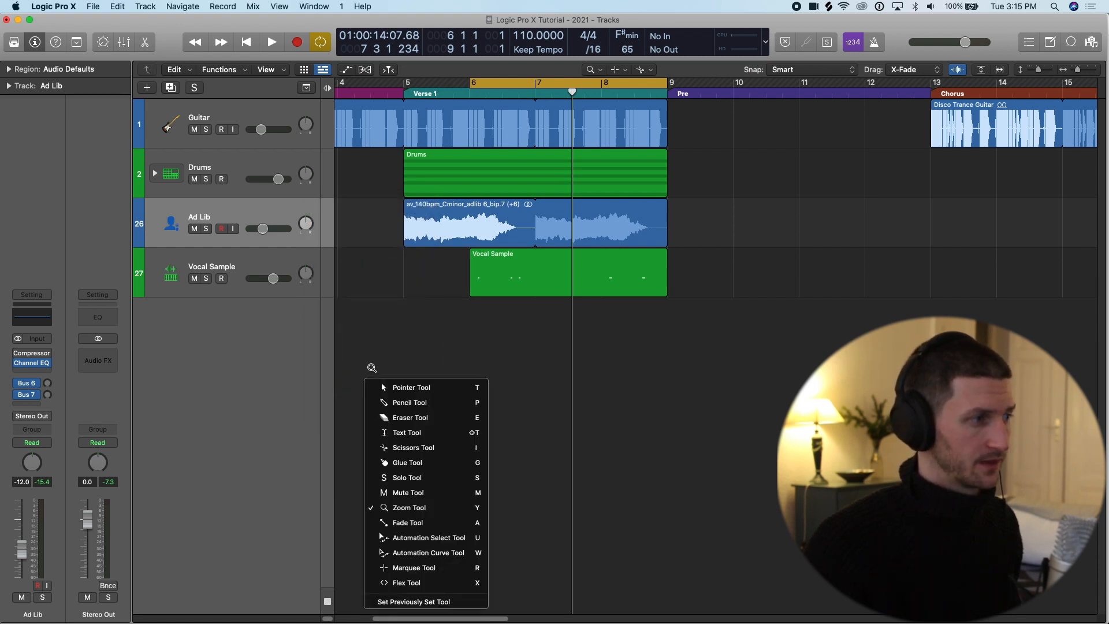
{"action": "left_click", "coordinate": [386, 387]}
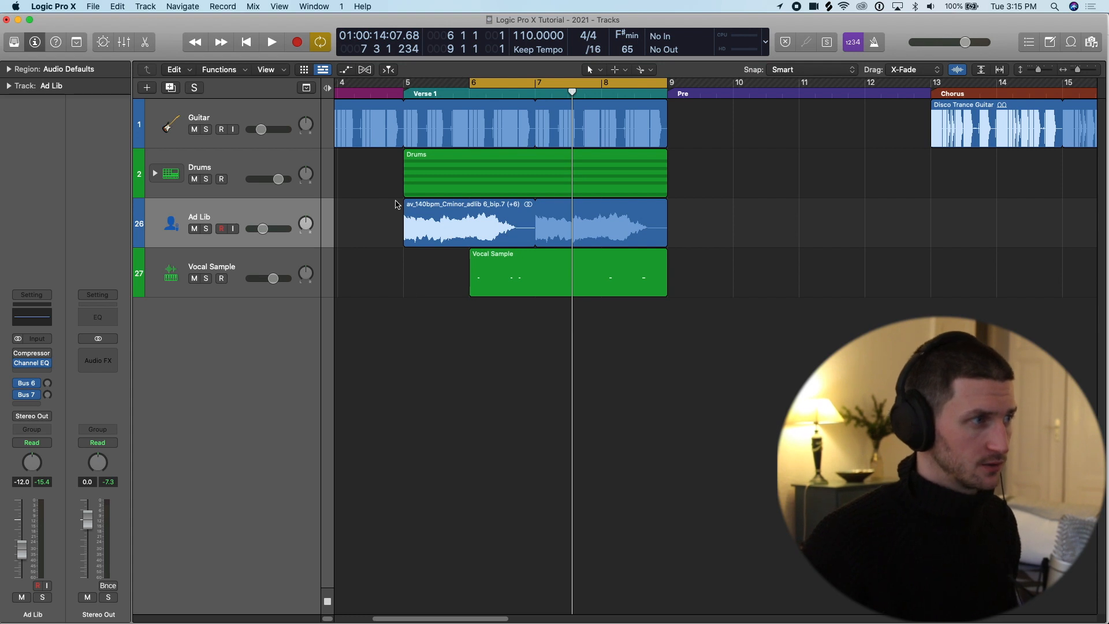
Switch the tracks area's primary tool to the Fade Tool and return it to the Pointer Tool.
{"action": "key", "text": "t"}
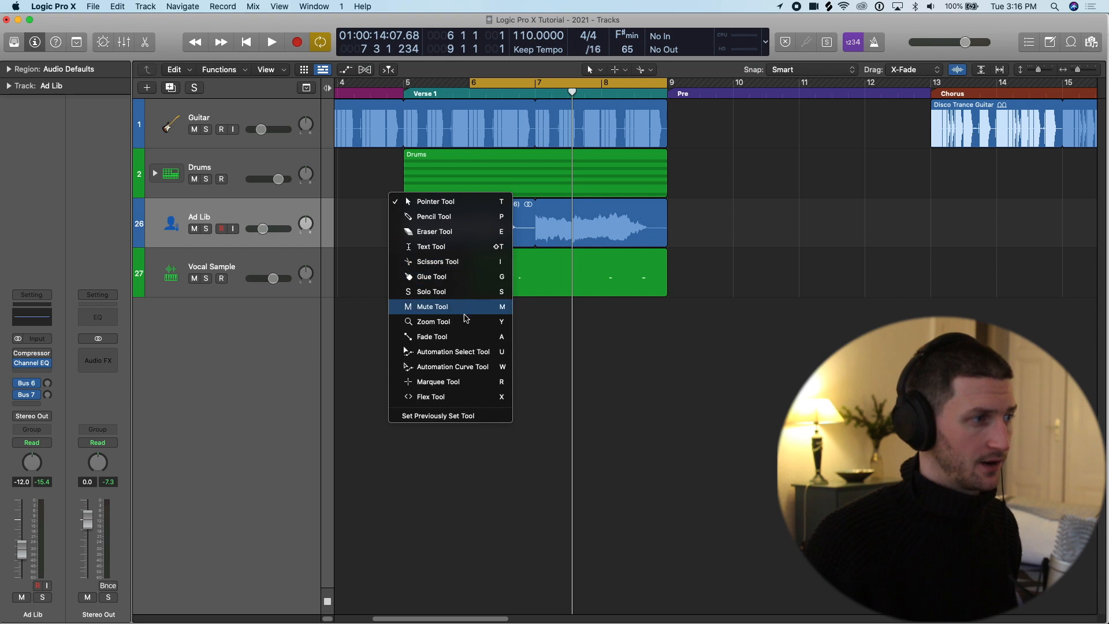
{"action": "left_click", "coordinate": [471, 336]}
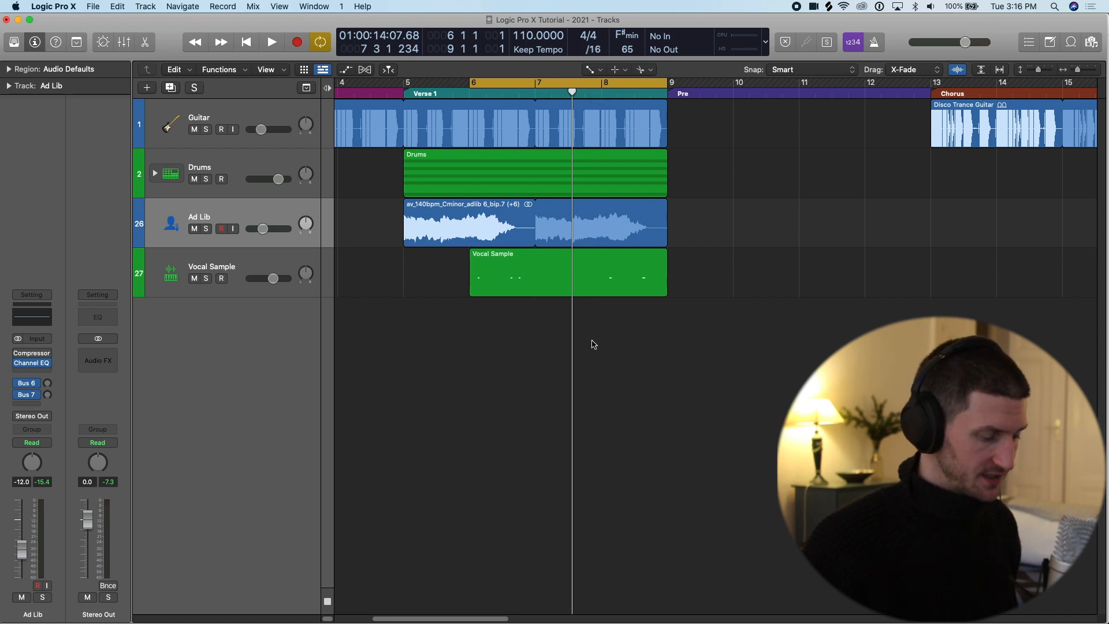
{"action": "key", "text": "t"}
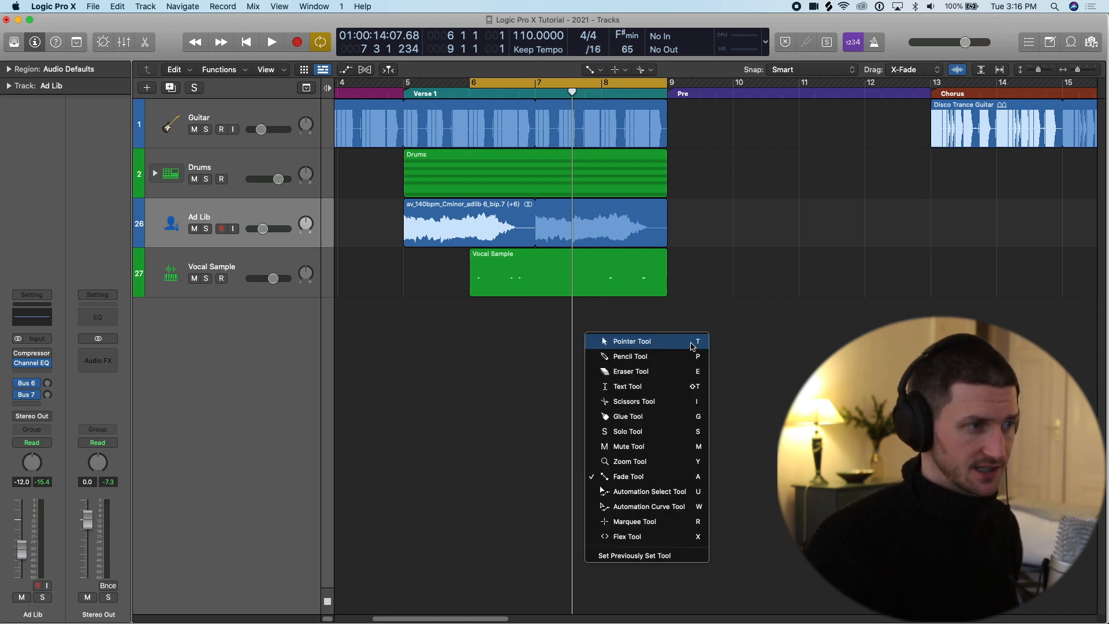
{"action": "left_click", "coordinate": [603, 343]}
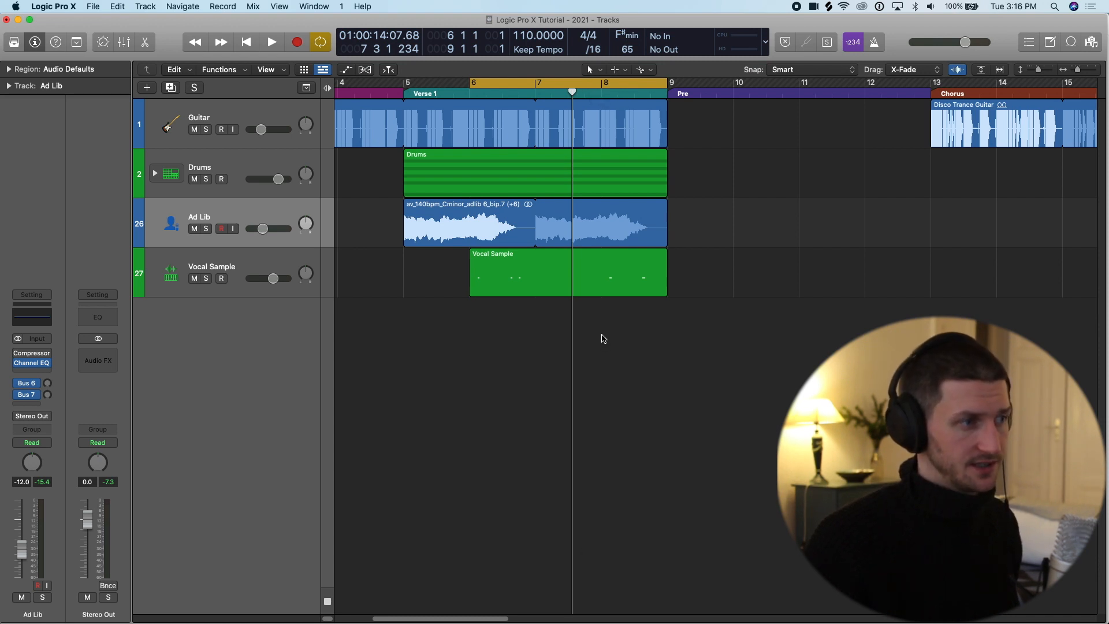
Switch the tracks area's primary tool to the Pencil Tool and restore the Pointer Tool.
{"action": "key", "text": "t"}
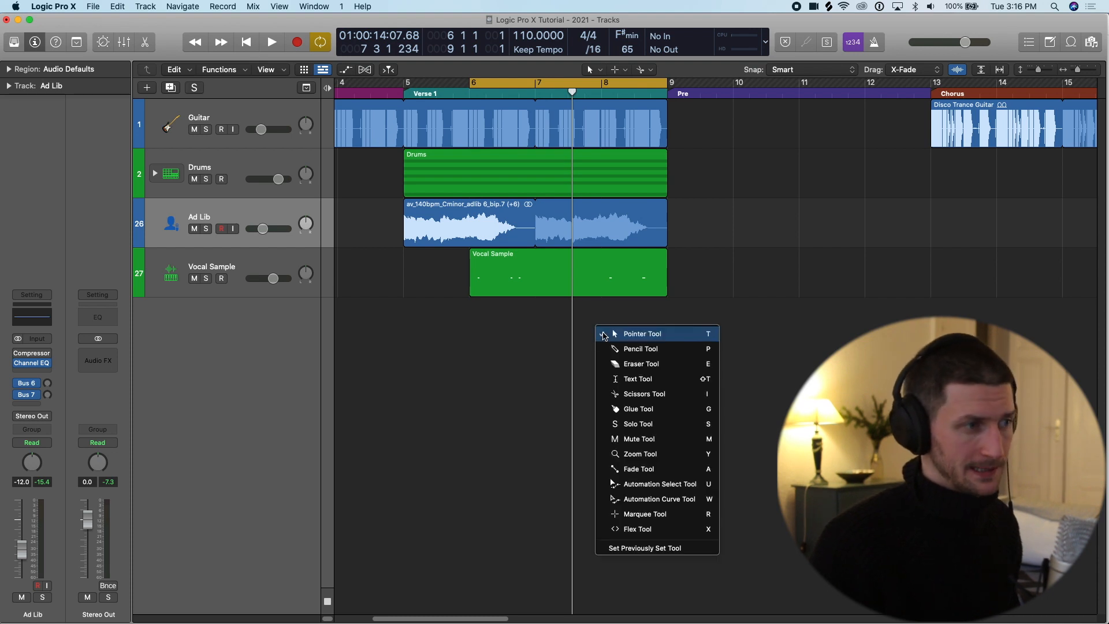
{"action": "key", "text": "p"}
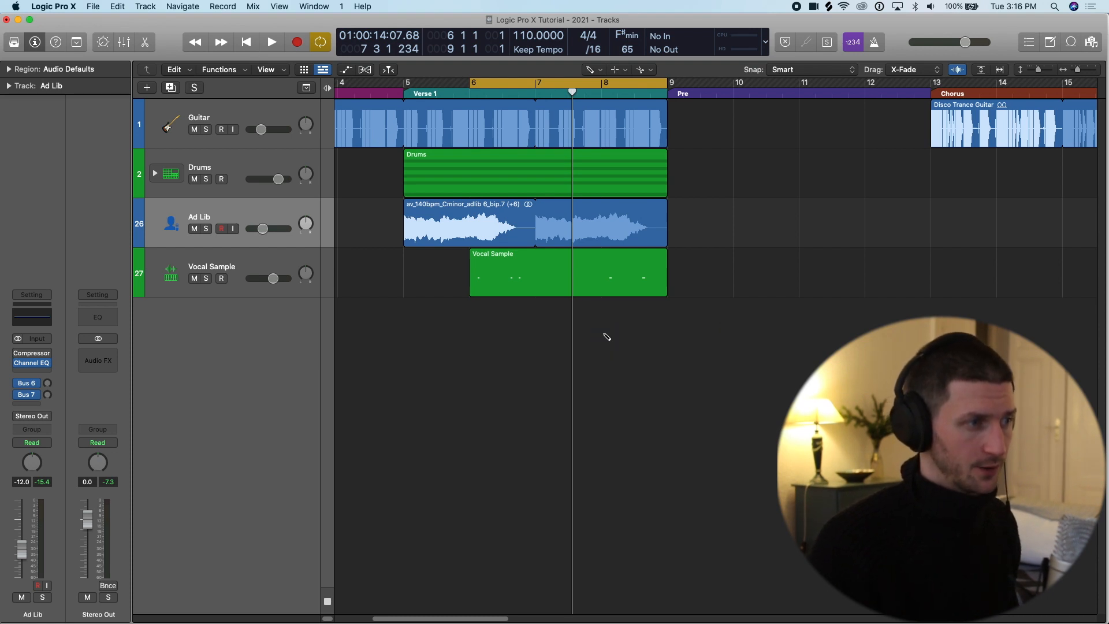
{"action": "key", "text": "t"}
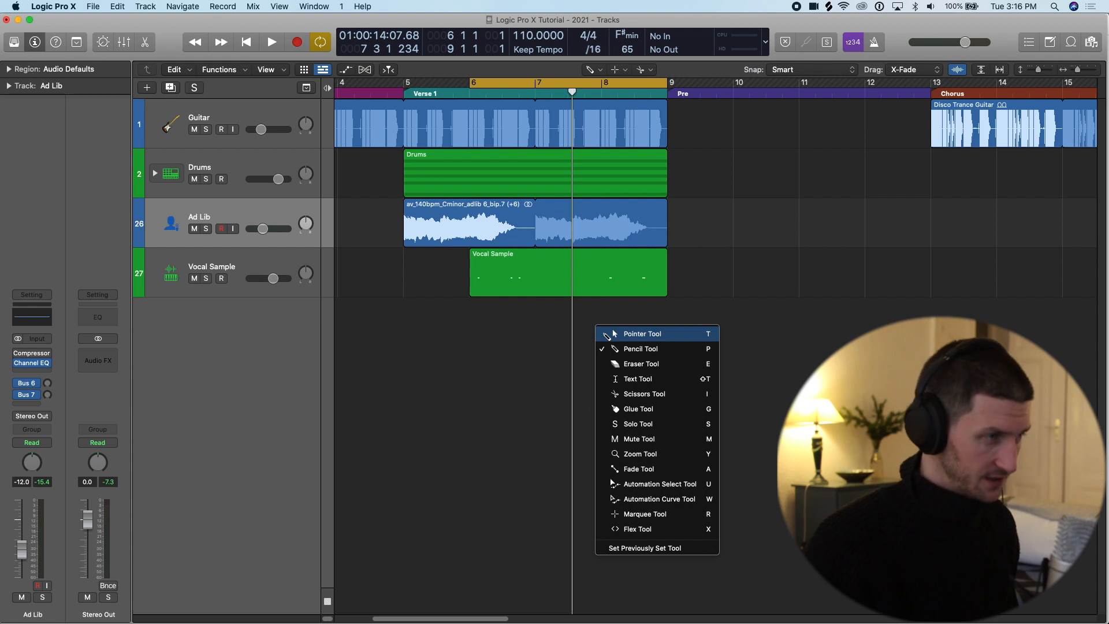
{"action": "key", "text": "t"}
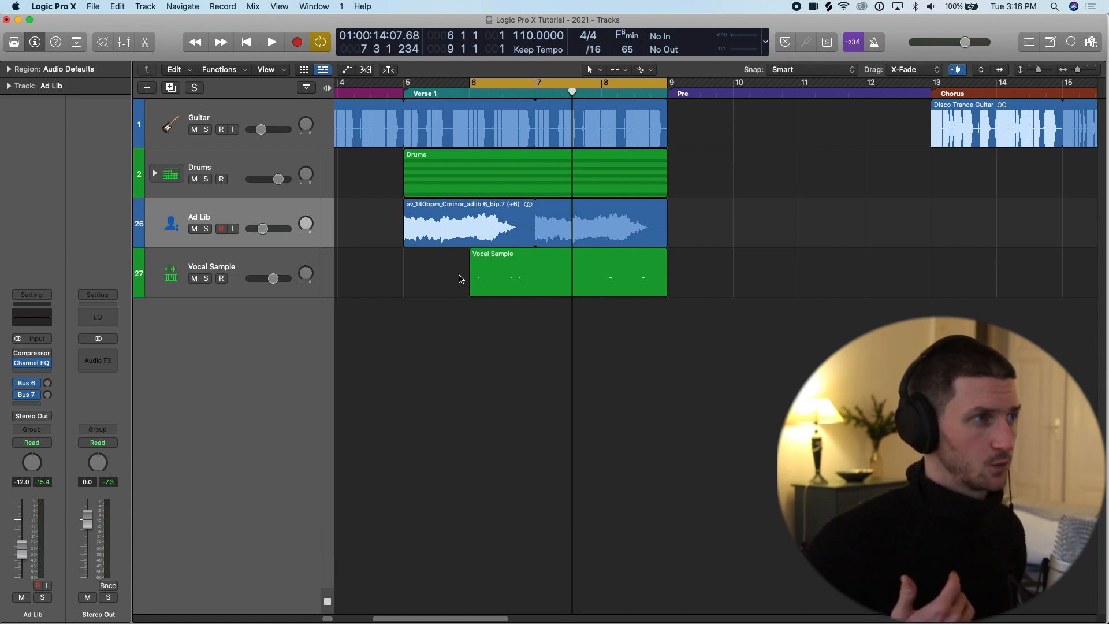
Try moving the part of the Vocal Sample region after the playhead to bar 9 with the Marquee Tool, and undo it.
{"action": "left_click", "coordinate": [503, 258]}
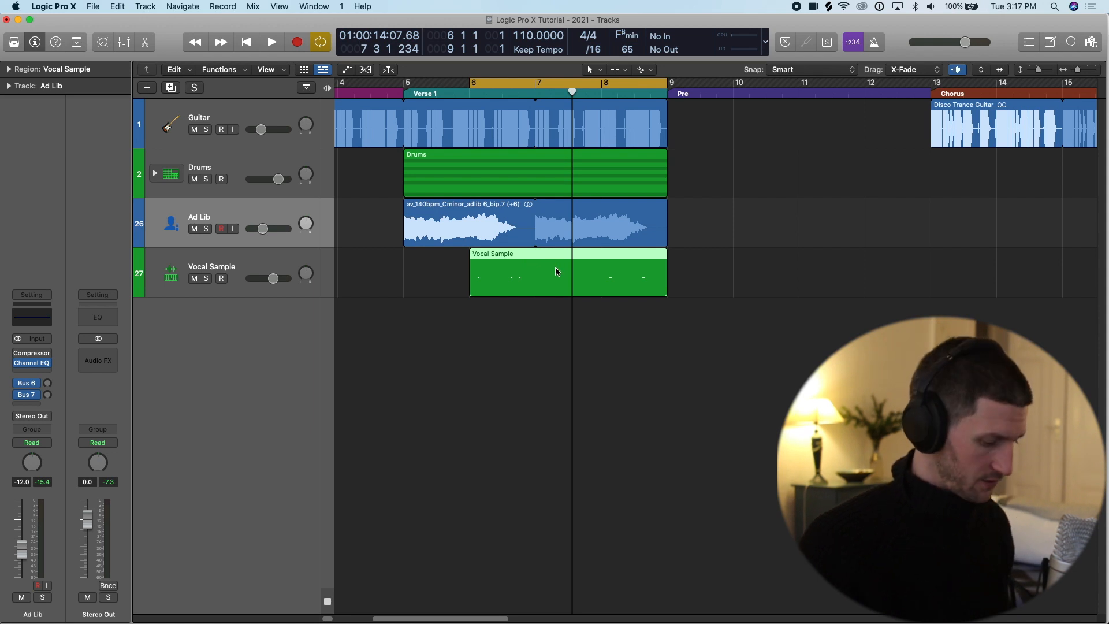
{"action": "left_click_drag", "start_coordinate": [555, 268], "coordinate": [602, 284]}
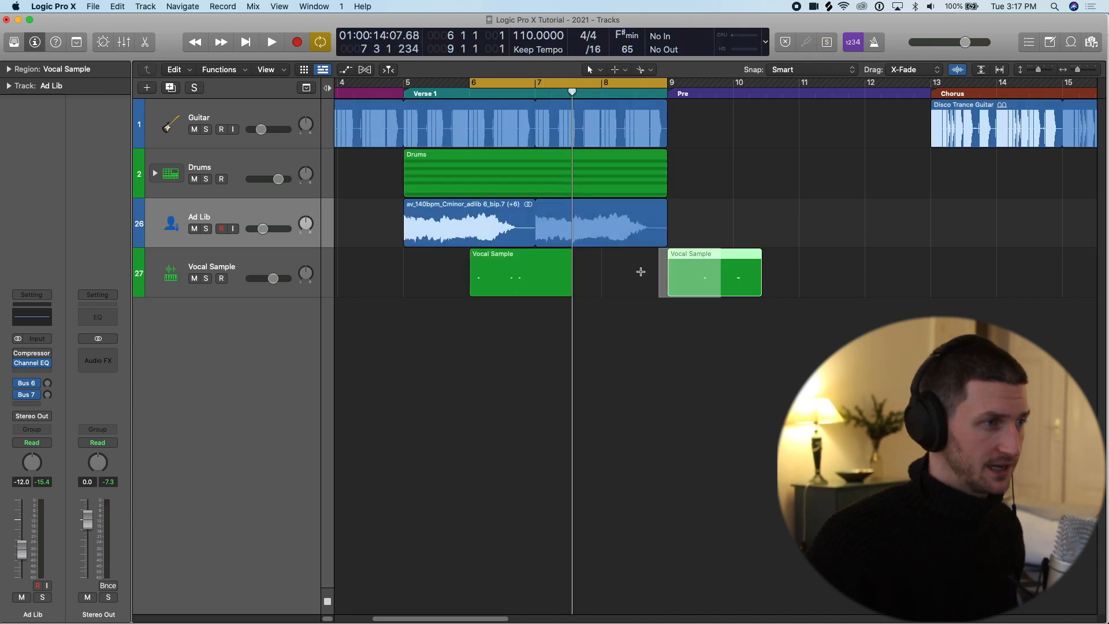
{"action": "key", "text": "super+z"}
{"action": "key", "text": "super+z"}
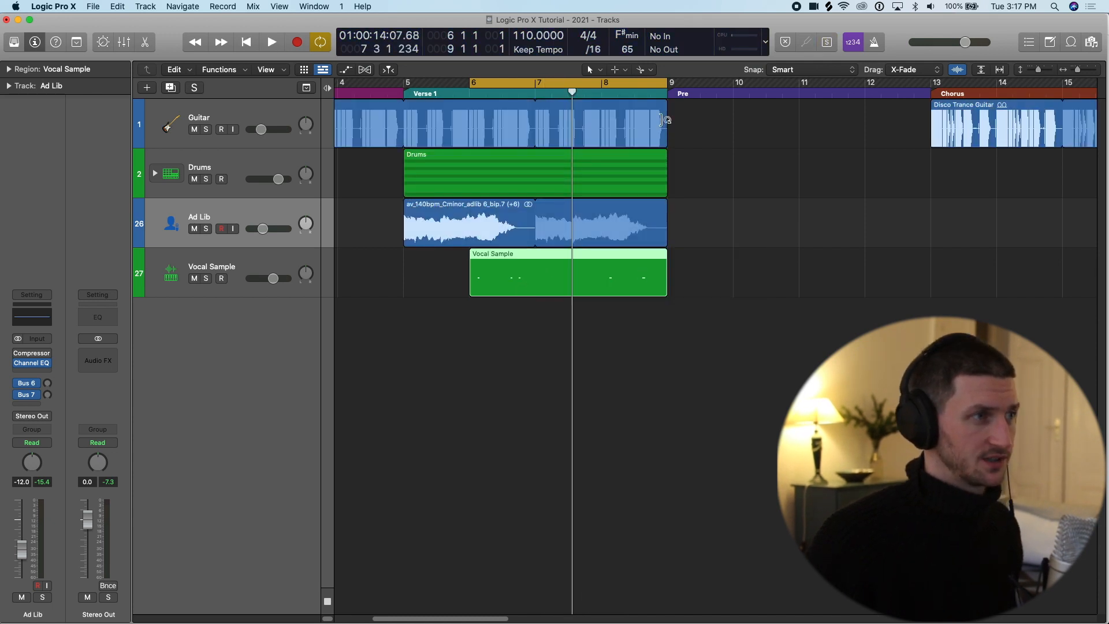
Review the choices for the third mouse tool of the tracks area, keeping the Scissors Tool.
{"action": "left_click", "coordinate": [642, 69]}
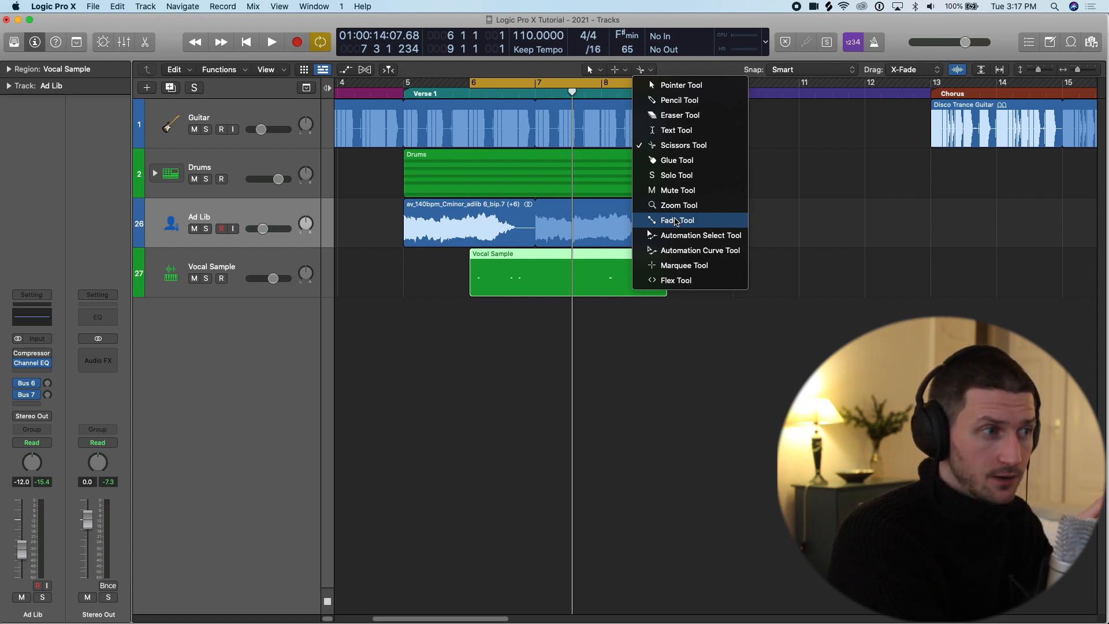
{"action": "left_click", "coordinate": [680, 334]}
Draw an empty one-bar region at bar 9 on the Vocal Sample track with the Pencil Tool and restore the Pointer Tool.
{"action": "key", "text": "t"}
{"action": "key", "text": "p"}
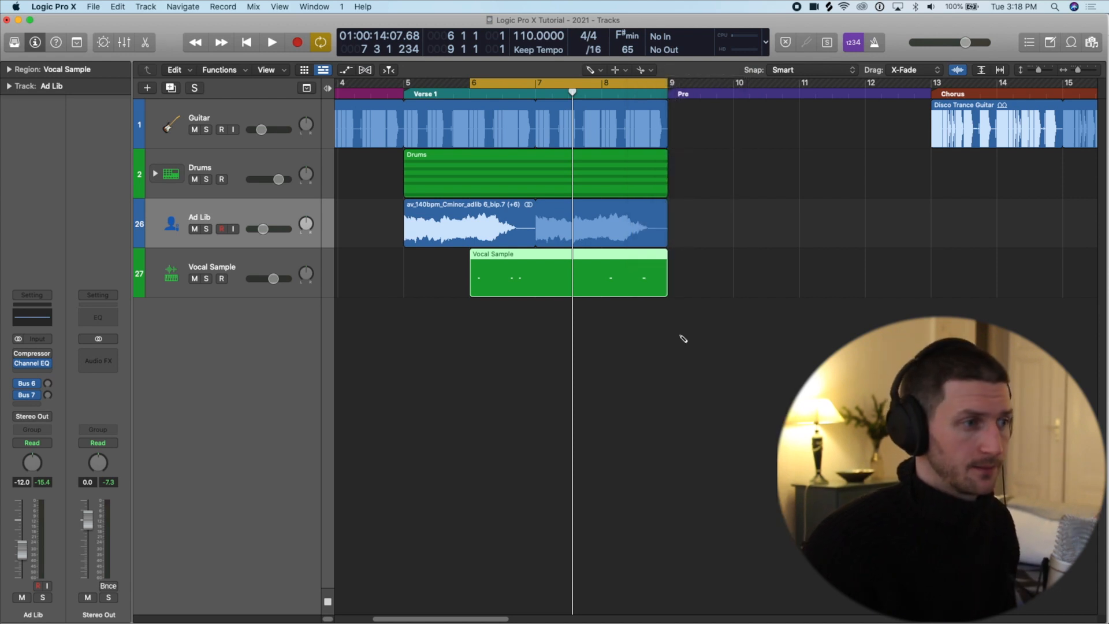
{"action": "left_click", "coordinate": [711, 286]}
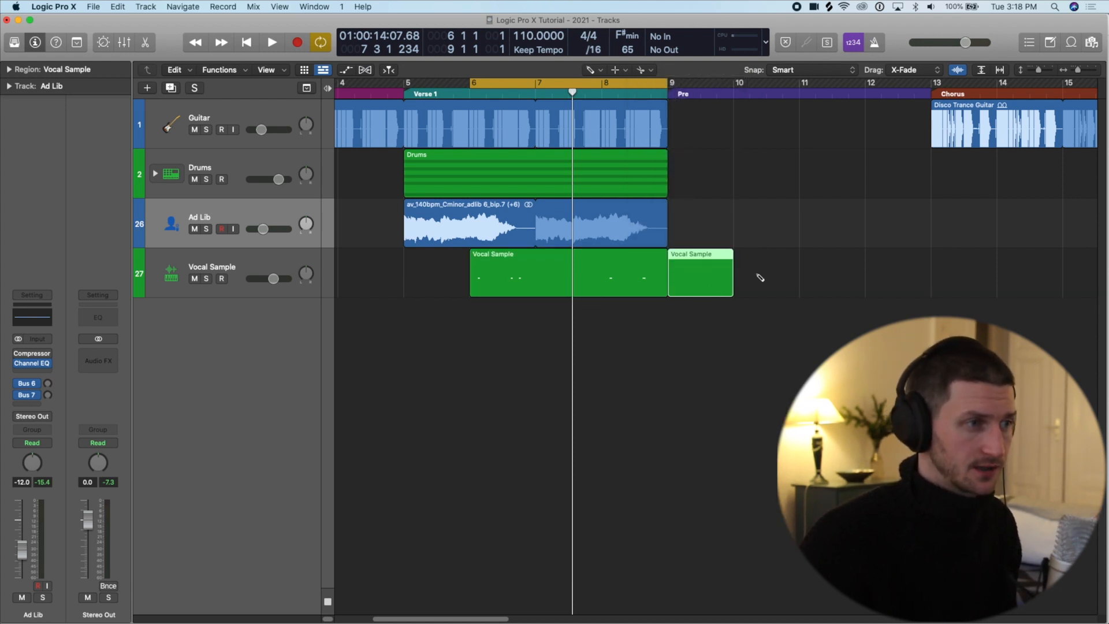
{"action": "key", "text": "t"}
{"action": "key", "text": "t"}
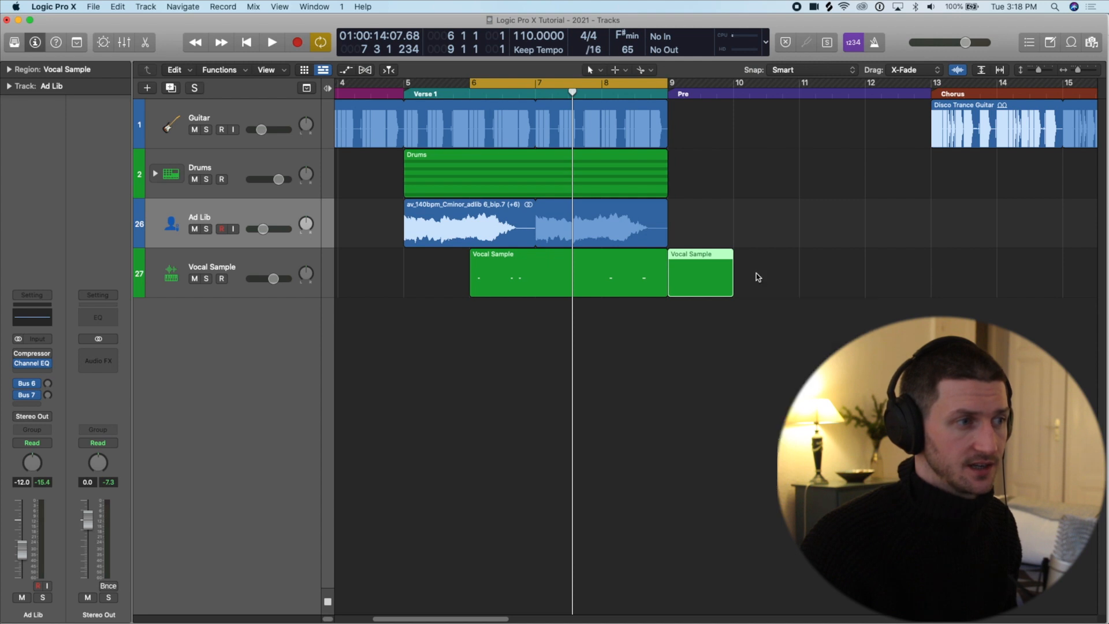
Open the empty bar 9 region in the Piano Roll, hide the editor and delete the region.
{"action": "double_click", "coordinate": [694, 277]}
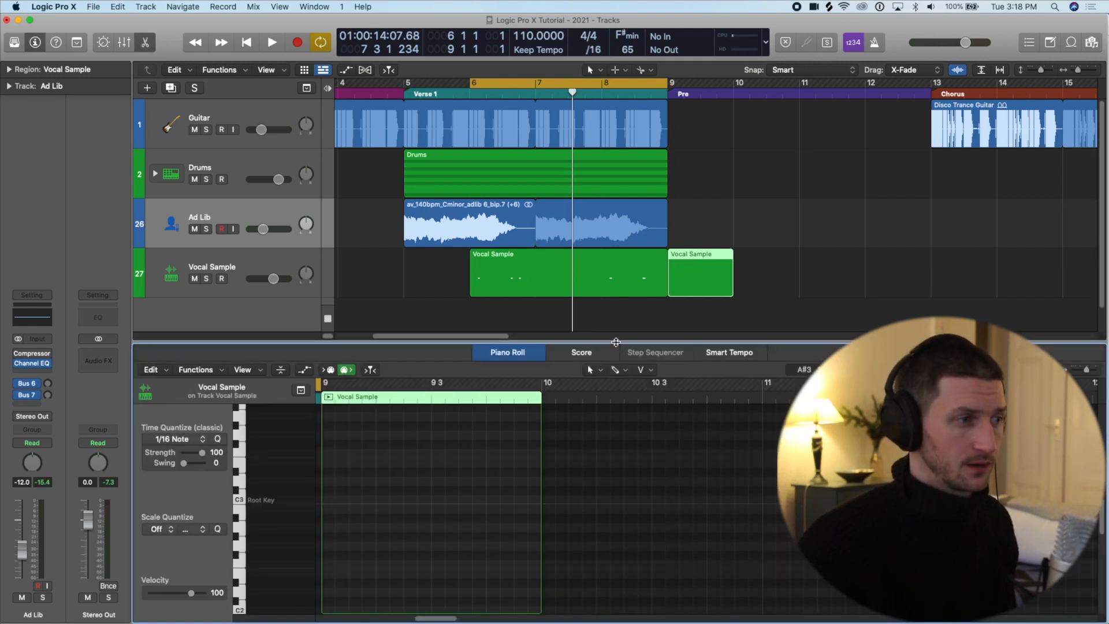
{"action": "left_click_drag", "start_coordinate": [616, 342], "coordinate": [615, 334]}
{"action": "key", "text": "p"}
{"action": "left_click", "coordinate": [731, 309]}
{"action": "left_click", "coordinate": [720, 277]}
{"action": "key", "text": "Delete"}
Draw an empty one-bar region at bar 10 on the Vocal Sample track with the Pencil Tool and restore the Pointer Tool.
{"action": "key", "text": "t"}
{"action": "key", "text": "p"}
{"action": "left_click", "coordinate": [744, 270]}
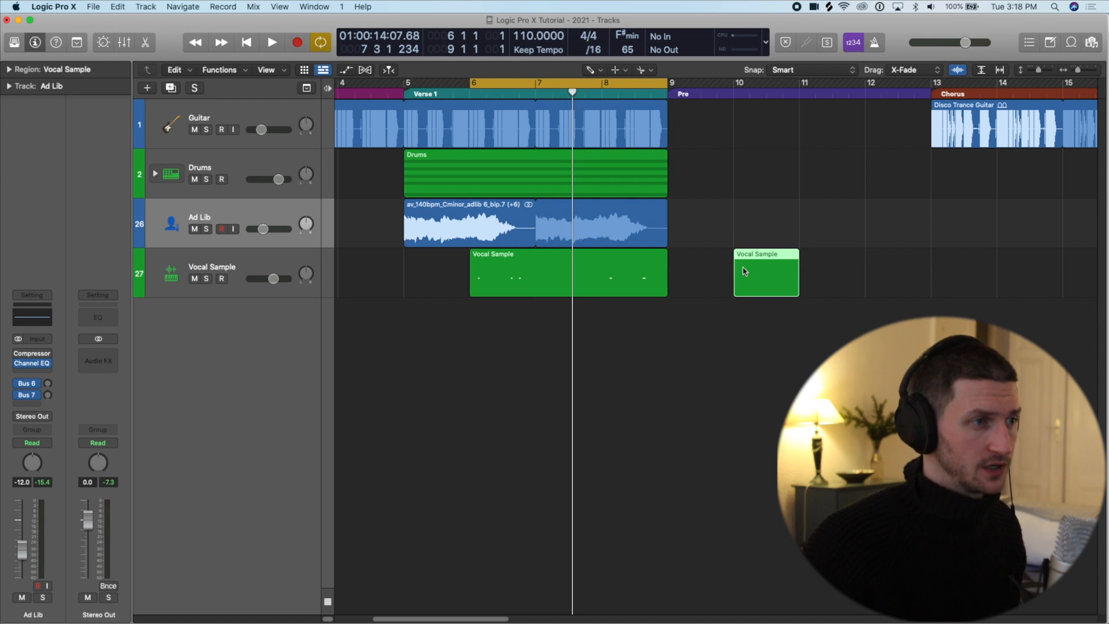
{"action": "key", "text": "t"}
{"action": "key", "text": "t"}
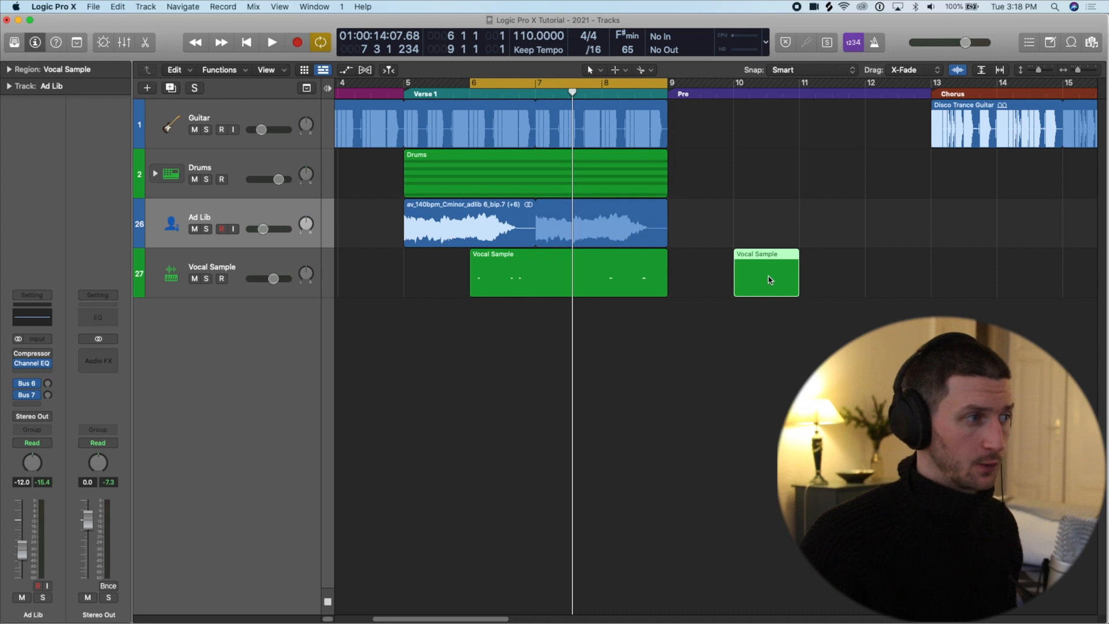
Select the Vocal Sample track and move the start of the Verse 1 marker to bar 6.
{"action": "left_click", "coordinate": [252, 267]}
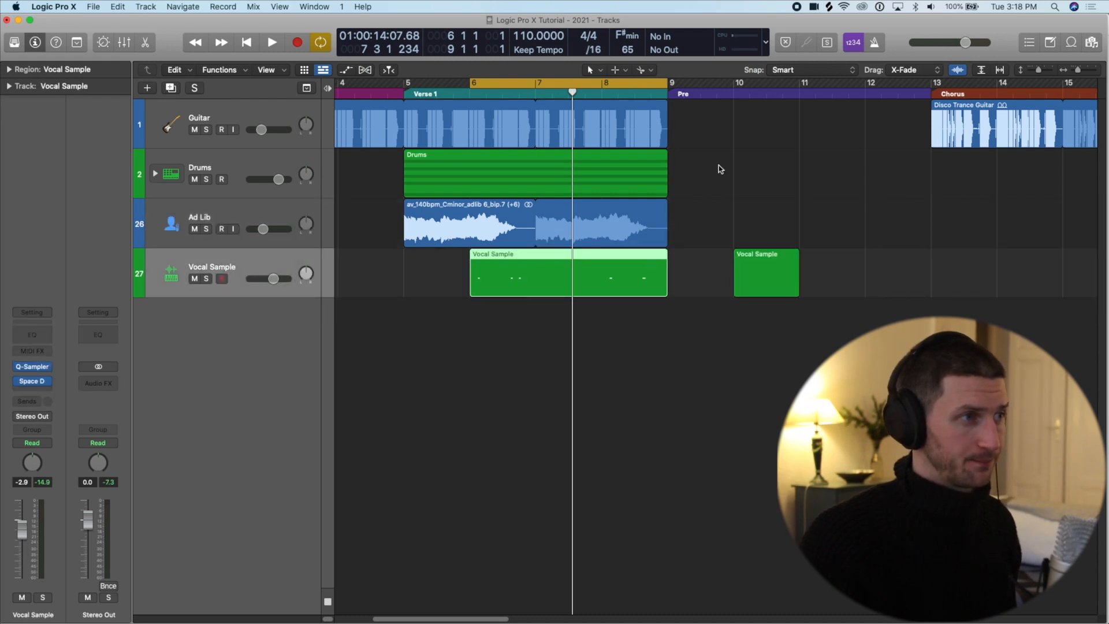
{"action": "left_click_drag", "start_coordinate": [605, 91], "coordinate": [616, 93]}
{"action": "scroll", "coordinate": [627, 126], "scroll_direction": "down", "scroll_amount": 5}
{"action": "scroll", "coordinate": [628, 126], "scroll_direction": "down", "scroll_amount": 1}
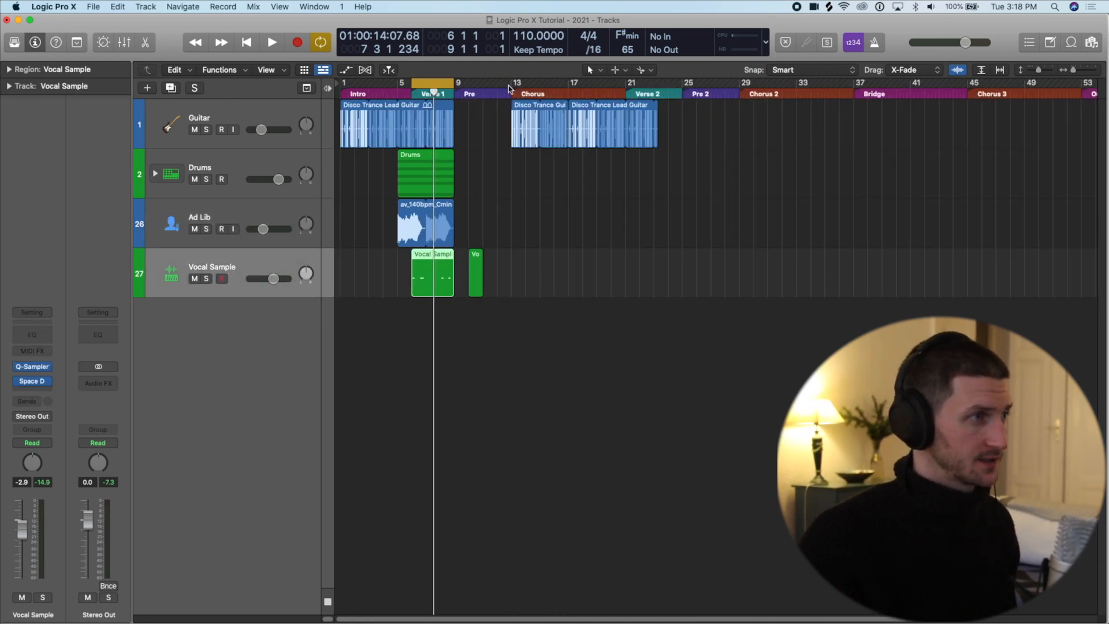
{"action": "scroll", "coordinate": [483, 289], "scroll_direction": "up", "scroll_amount": 6}
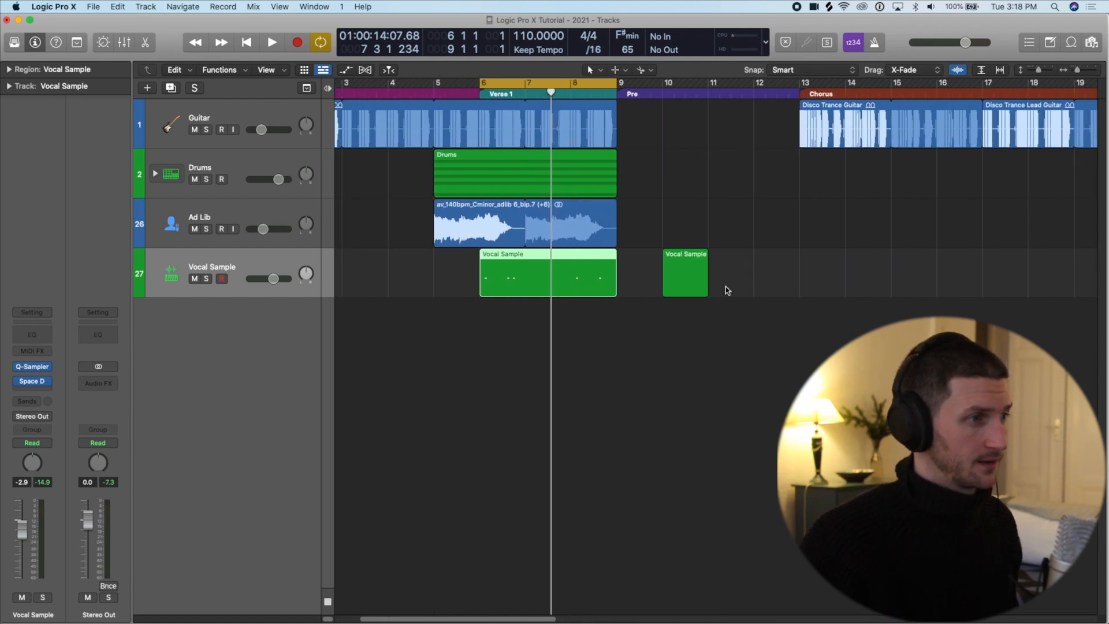
Split the Vocal Sample region with the Scissors Tool at 7 3 1 1 and again at 7 1 1 1, deleting the part after each cut.
{"action": "left_click", "coordinate": [549, 280]}
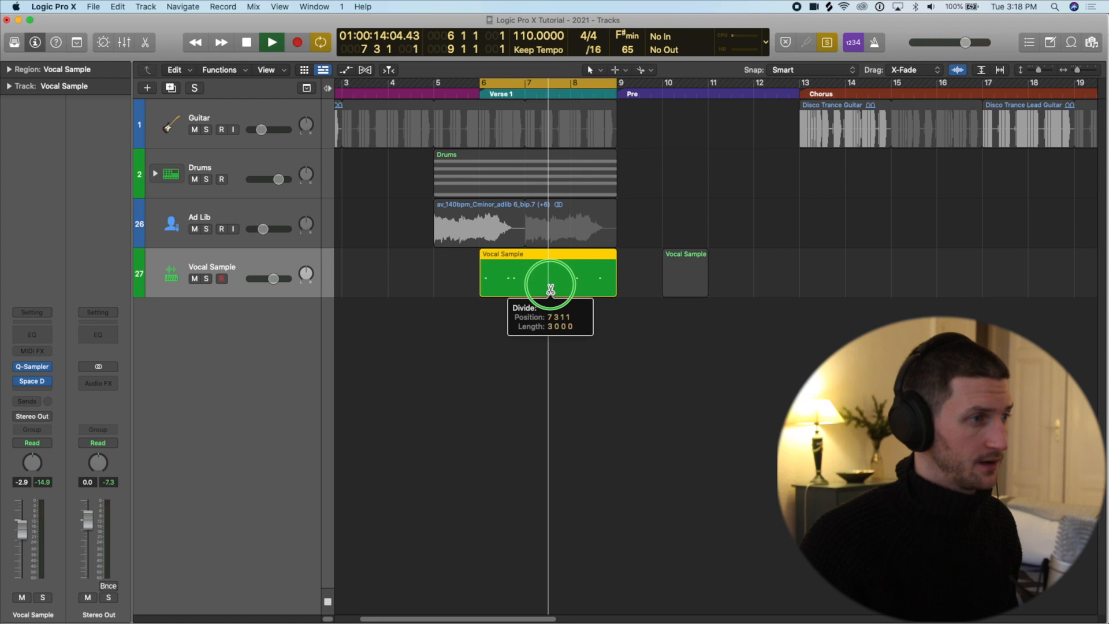
{"action": "key", "text": "Delete"}
{"action": "key", "text": "space"}
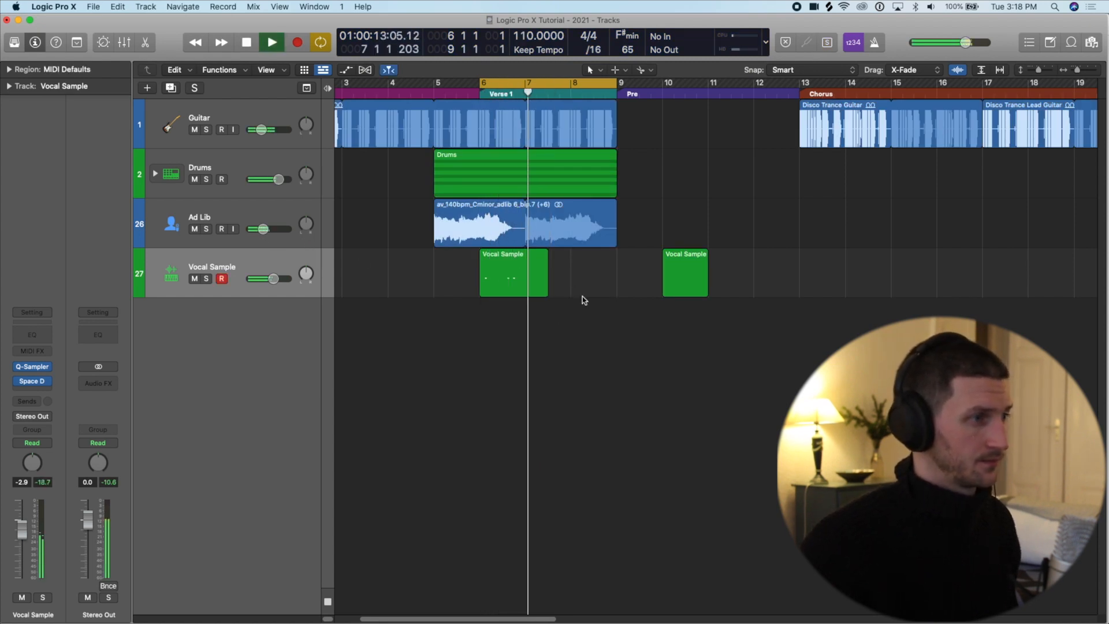
{"action": "key", "text": "space"}
{"action": "left_click", "coordinate": [530, 280]}
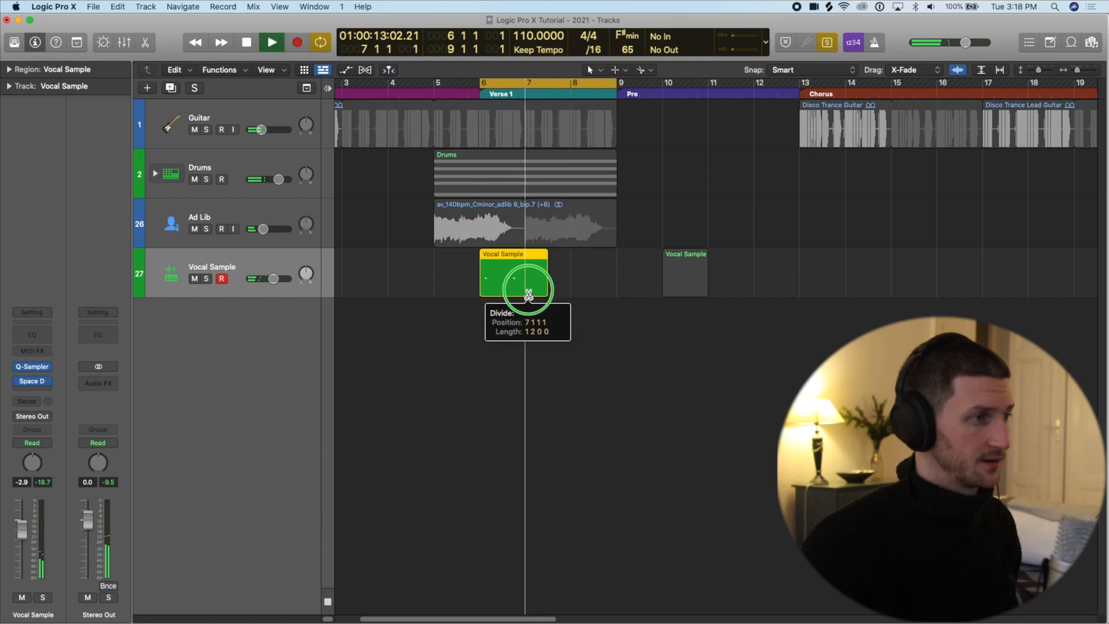
{"action": "key", "text": "Delete"}
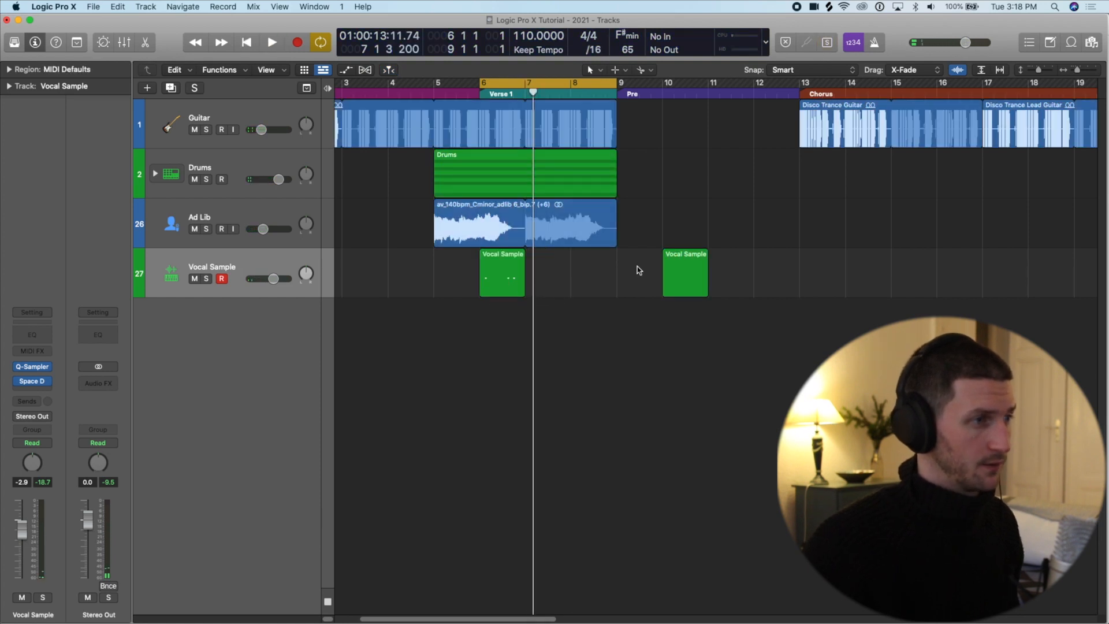
Delete the empty region at bar 10 and draw an empty Vocal Sample region from bar 7 to bar 9 with the Pencil Tool.
{"action": "left_click", "coordinate": [681, 278]}
{"action": "key", "text": "Delete"}
{"action": "key", "text": "t"}
{"action": "key", "text": "p"}
{"action": "left_click", "coordinate": [550, 283]}
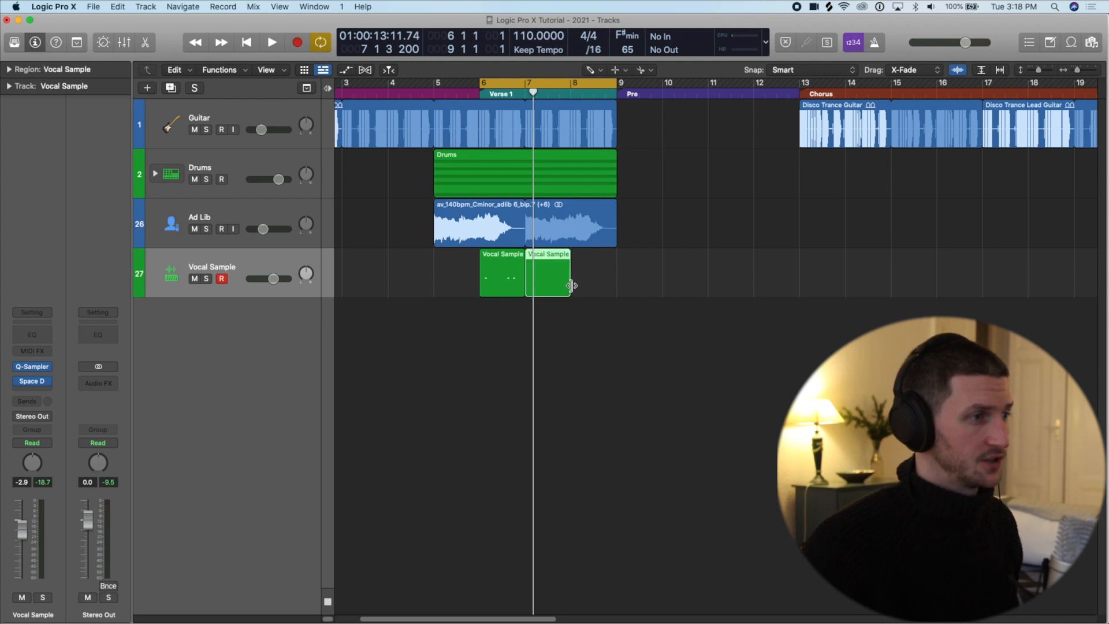
{"action": "left_click_drag", "start_coordinate": [568, 288], "coordinate": [616, 286]}
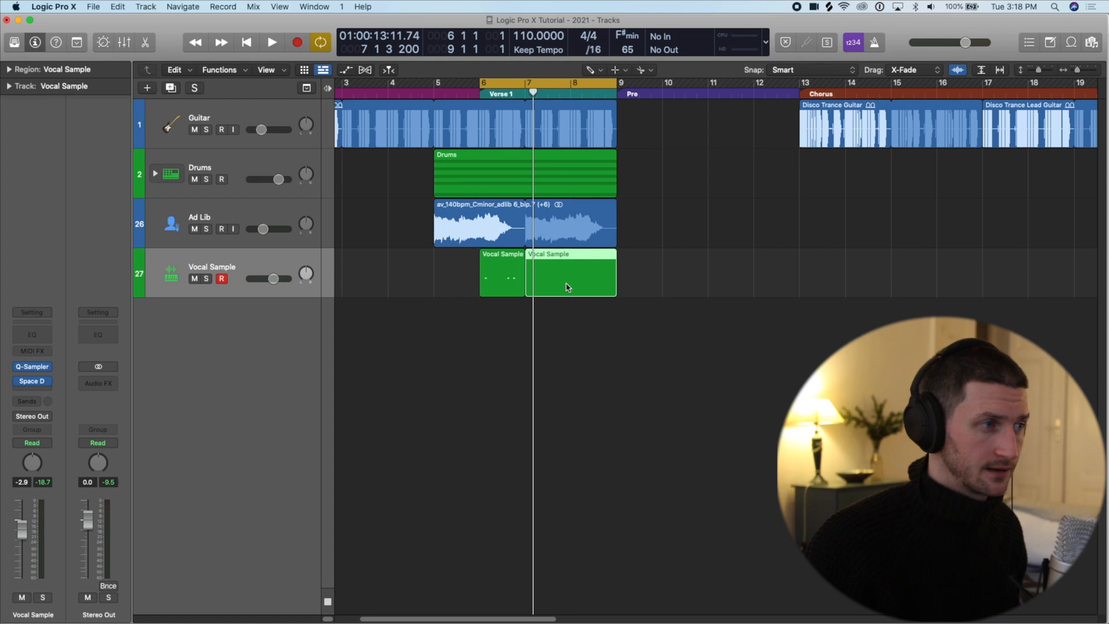
Open the empty Vocal Sample region at bar 7 in the Piano Roll, add a C#3 note at 7 2 and play the passage.
{"action": "double_click", "coordinate": [566, 287]}
{"action": "left_click_drag", "start_coordinate": [614, 331], "coordinate": [614, 298]}
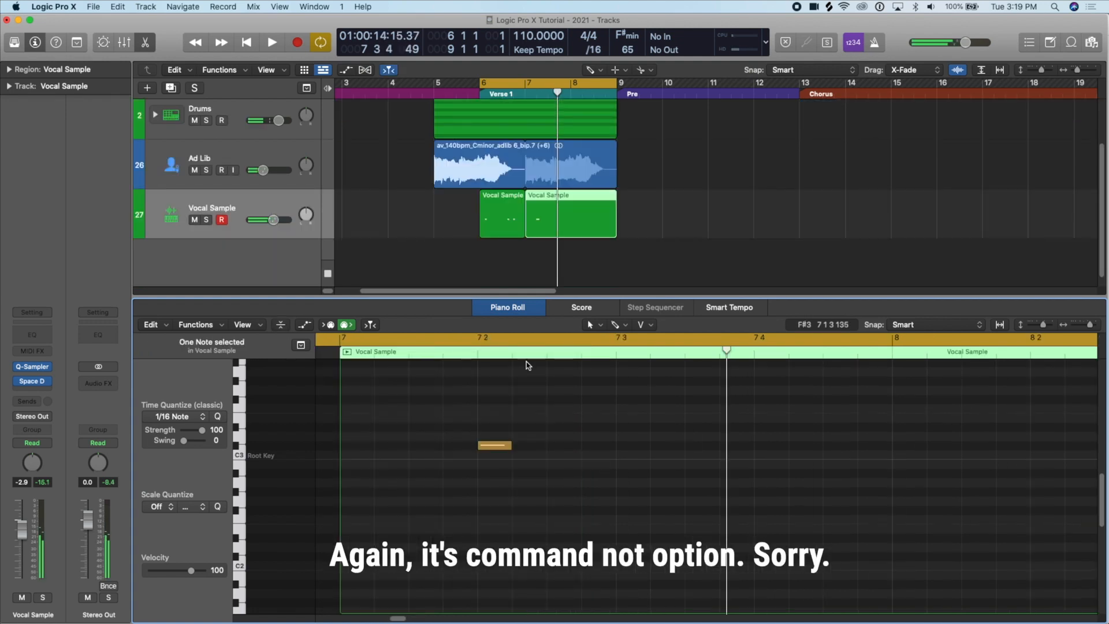
{"action": "key", "text": "space"}
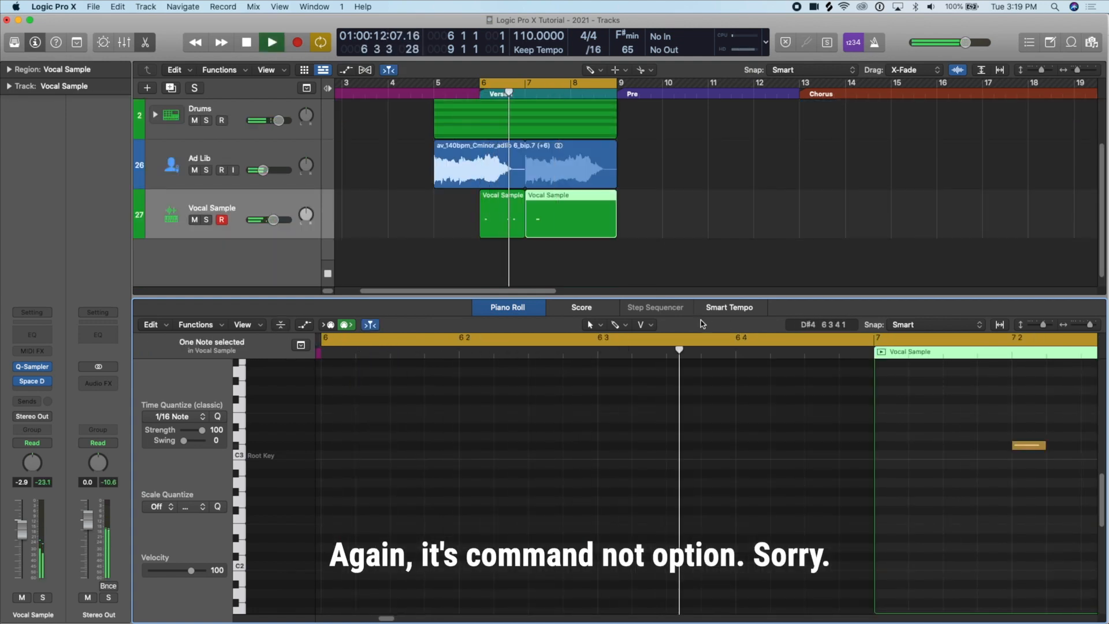
{"action": "key", "text": "space"}
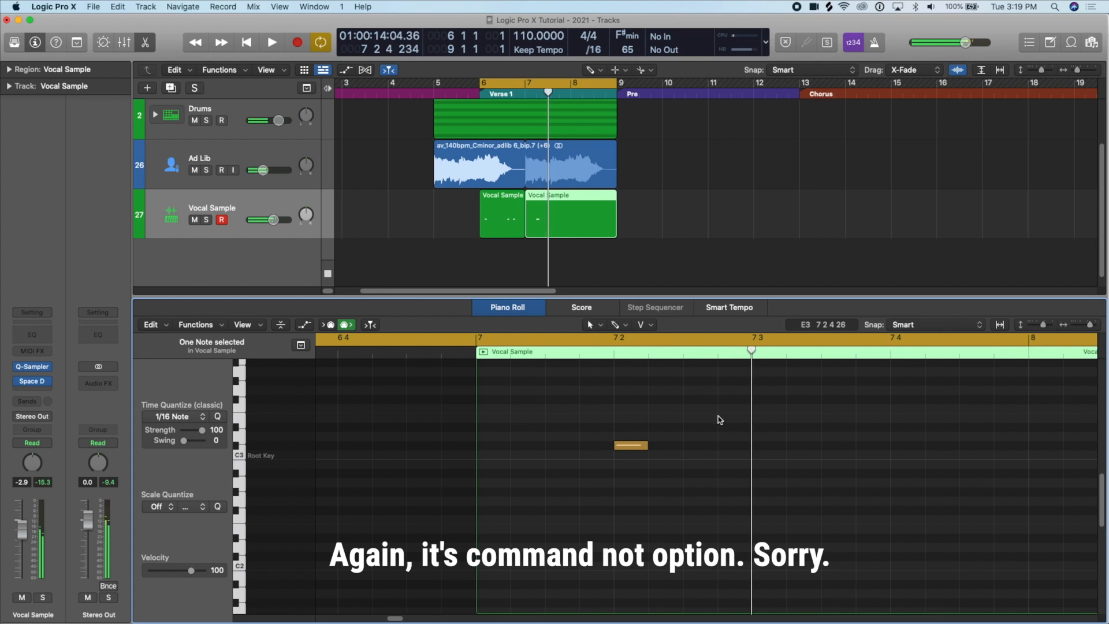
Move the C#3 note one sixteenth earlier and draw three more sixteenth notes at the same pitch directly after it.
{"action": "left_click_drag", "start_coordinate": [626, 450], "coordinate": [599, 446]}
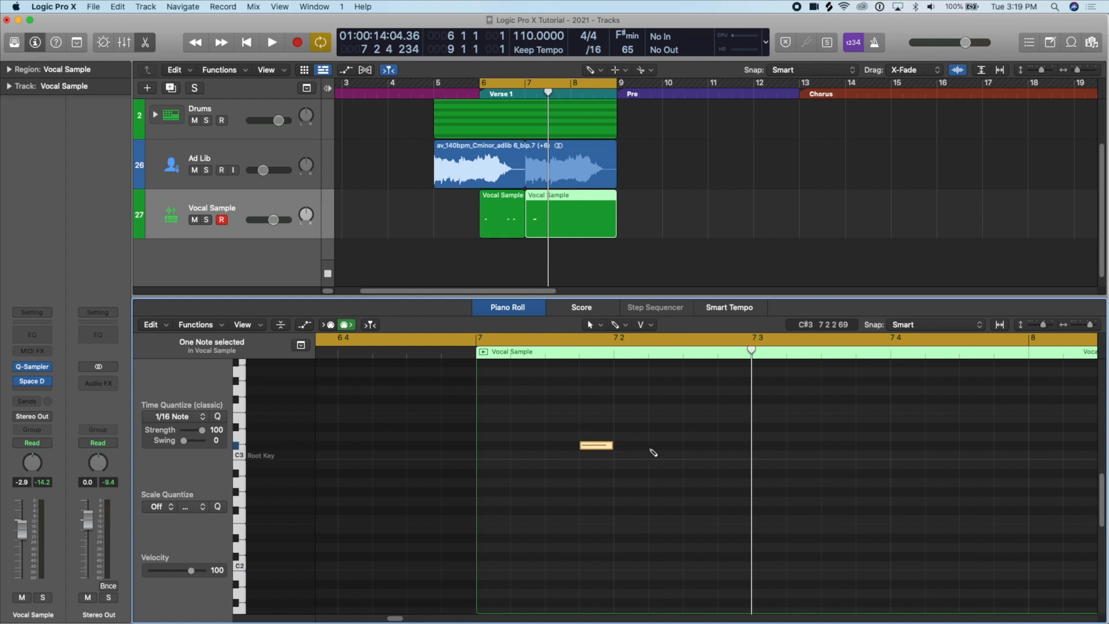
{"action": "left_click", "coordinate": [632, 448], "text": "super"}
{"action": "left_click", "coordinate": [656, 445], "text": "super"}
{"action": "left_click", "coordinate": [696, 446], "text": "super"}
{"action": "left_click", "coordinate": [700, 432]}
{"action": "left_click_drag", "start_coordinate": [573, 414], "coordinate": [733, 478]}
{"action": "left_click", "coordinate": [741, 482]}
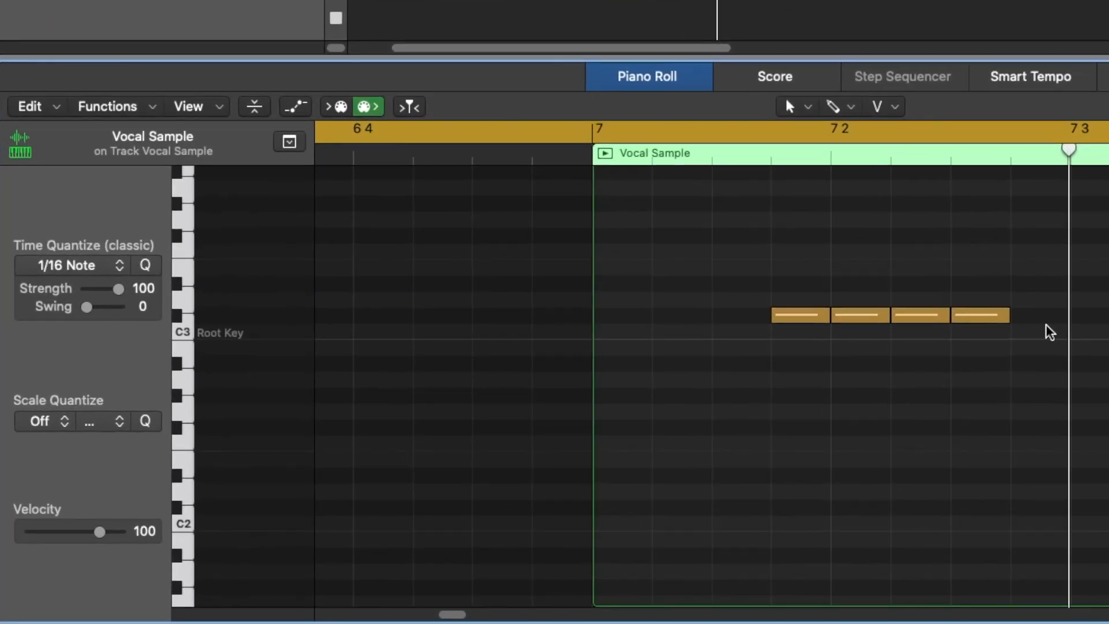
Lower the first note's velocity to 59 and turn off the Piano Roll's MIDI Out.
{"action": "left_click", "coordinate": [812, 319]}
{"action": "left_click_drag", "start_coordinate": [812, 319], "coordinate": [824, 403]}
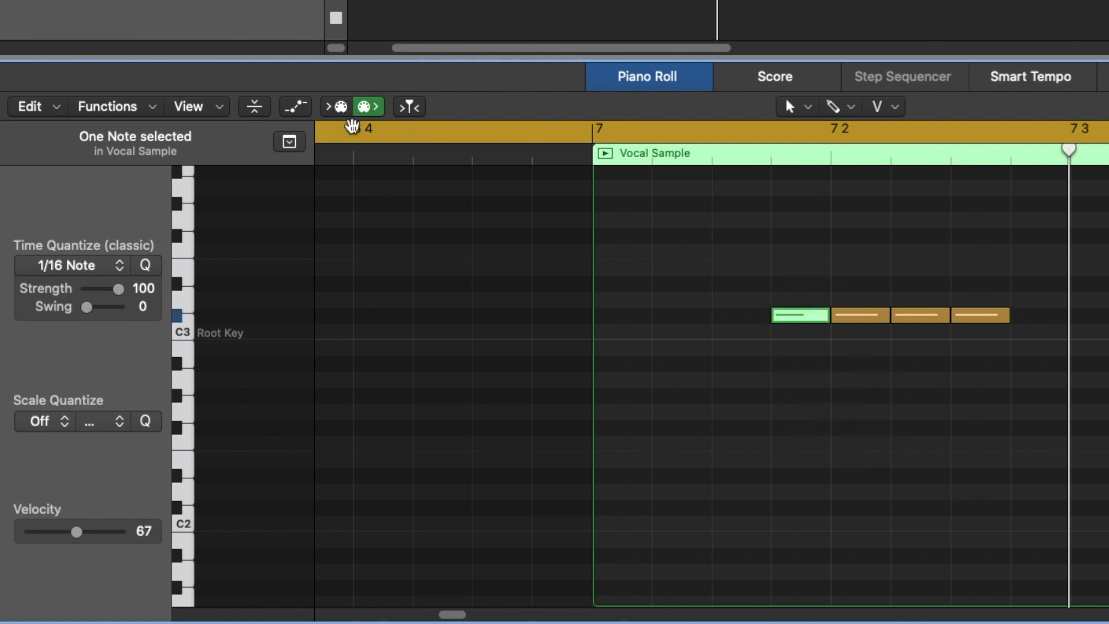
{"action": "left_click", "coordinate": [369, 109]}
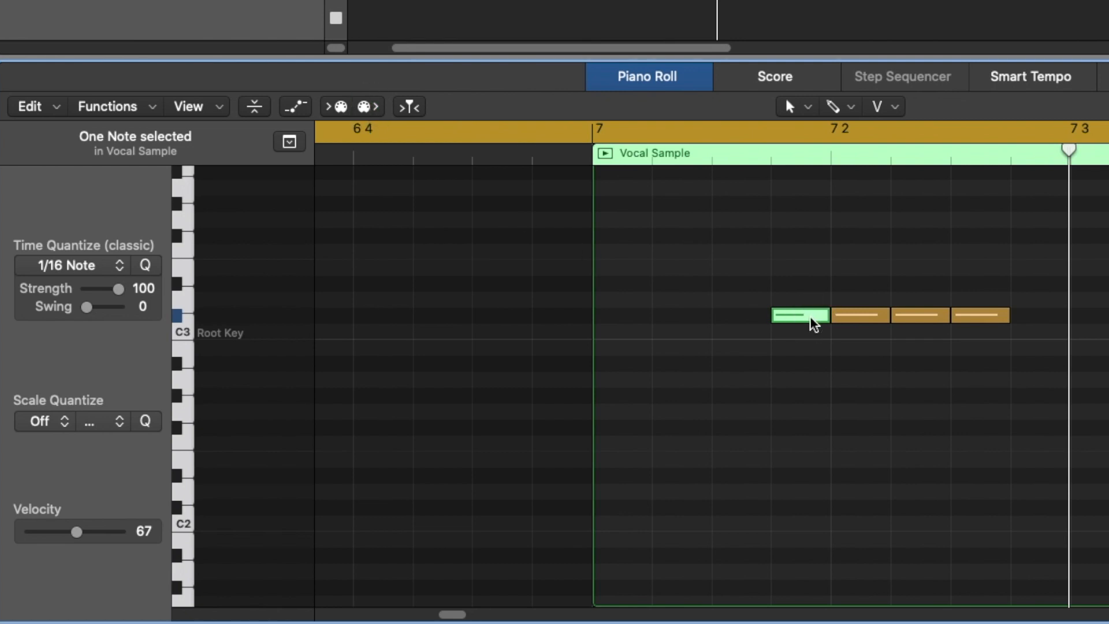
{"action": "mouse_move", "coordinate": [809, 327]}
{"action": "left_mouse_down"}
{"action": "mouse_move", "coordinate": [820, 391]}
{"action": "mouse_move", "coordinate": [839, 250]}
{"action": "mouse_move", "coordinate": [809, 371]}
{"action": "mouse_move", "coordinate": [809, 318]}
{"action": "left_mouse_up"}
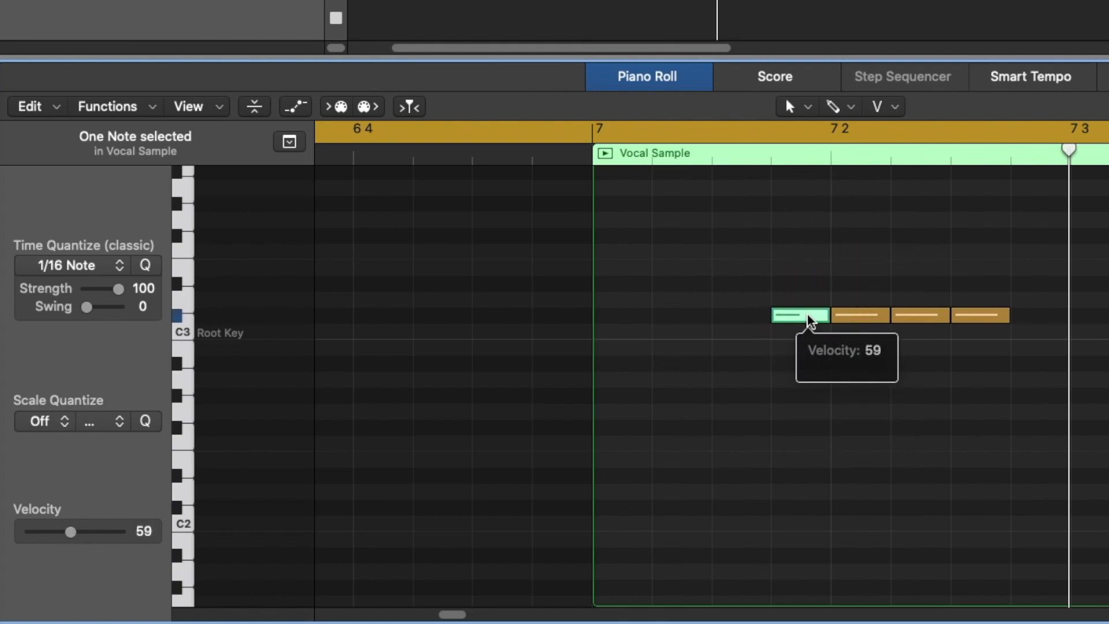
Vary the velocities of the second, third and fourth notes individually and select all four notes.
{"action": "left_click_drag", "start_coordinate": [920, 318], "coordinate": [921, 367]}
{"action": "left_click_drag", "start_coordinate": [994, 317], "coordinate": [986, 374]}
{"action": "left_click_drag", "start_coordinate": [878, 316], "coordinate": [876, 266]}
{"action": "left_click_drag", "start_coordinate": [927, 316], "coordinate": [930, 391]}
{"action": "left_click_drag", "start_coordinate": [863, 317], "coordinate": [869, 384]}
{"action": "left_click_drag", "start_coordinate": [921, 315], "coordinate": [917, 259]}
{"action": "left_click_drag", "start_coordinate": [982, 315], "coordinate": [980, 363]}
{"action": "left_click_drag", "start_coordinate": [1068, 340], "coordinate": [783, 274]}
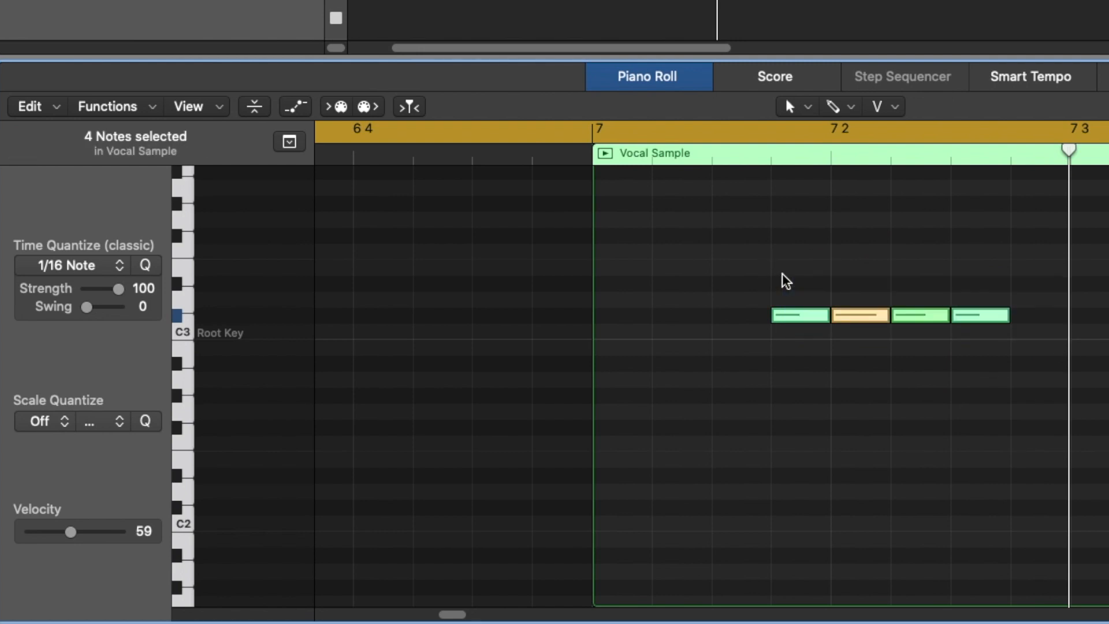
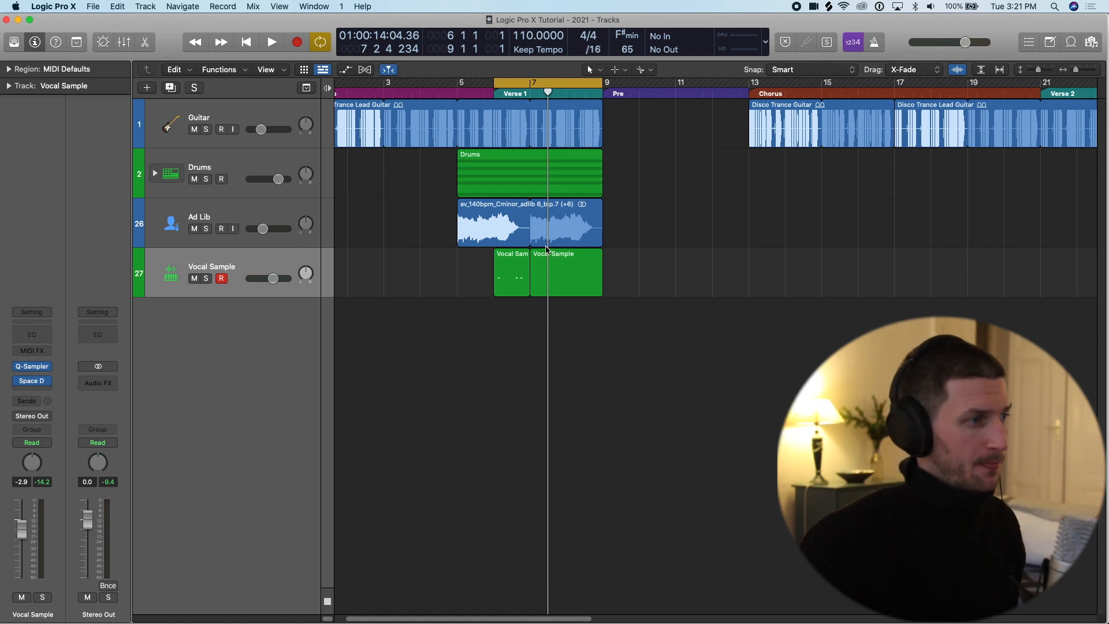
Extend the first Vocal Sample region back to bar 5 and join the two Vocal Sample regions into one.
{"action": "left_click_drag", "start_coordinate": [686, 283], "coordinate": [466, 274]}
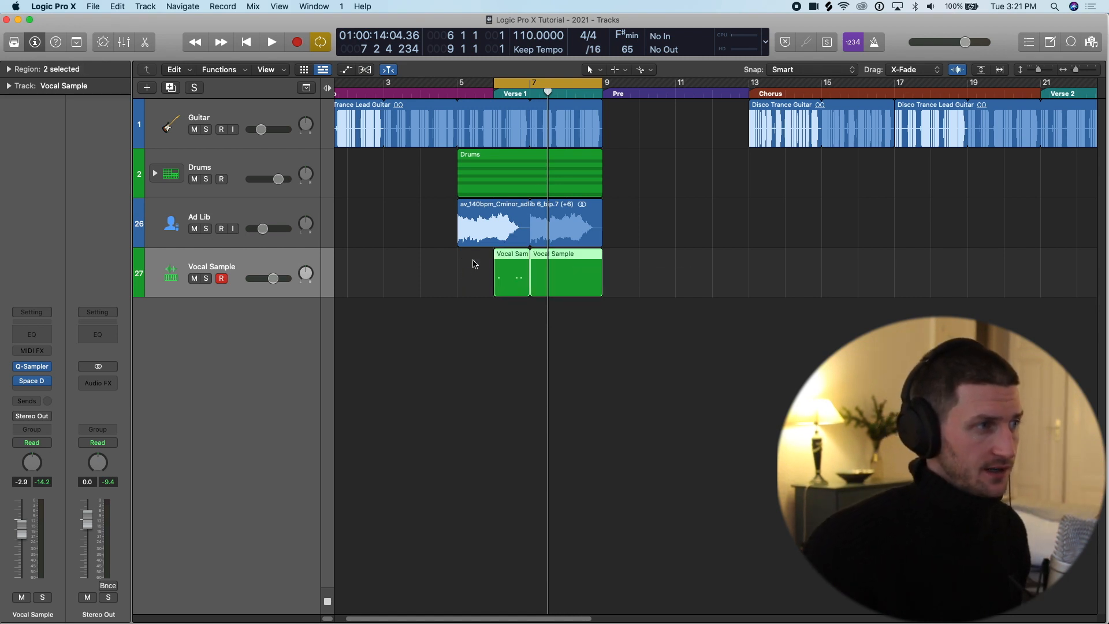
{"action": "left_click_drag", "start_coordinate": [547, 110], "coordinate": [460, 117]}
{"action": "left_click", "coordinate": [653, 321]}
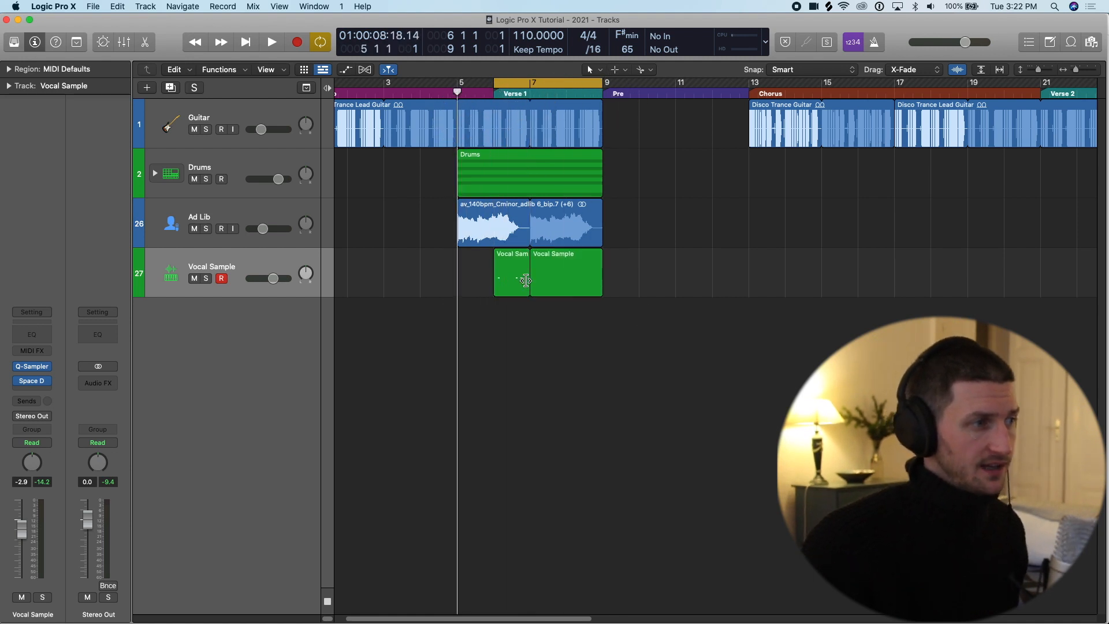
{"action": "left_click", "coordinate": [523, 283]}
{"action": "left_click_drag", "start_coordinate": [497, 288], "coordinate": [456, 285]}
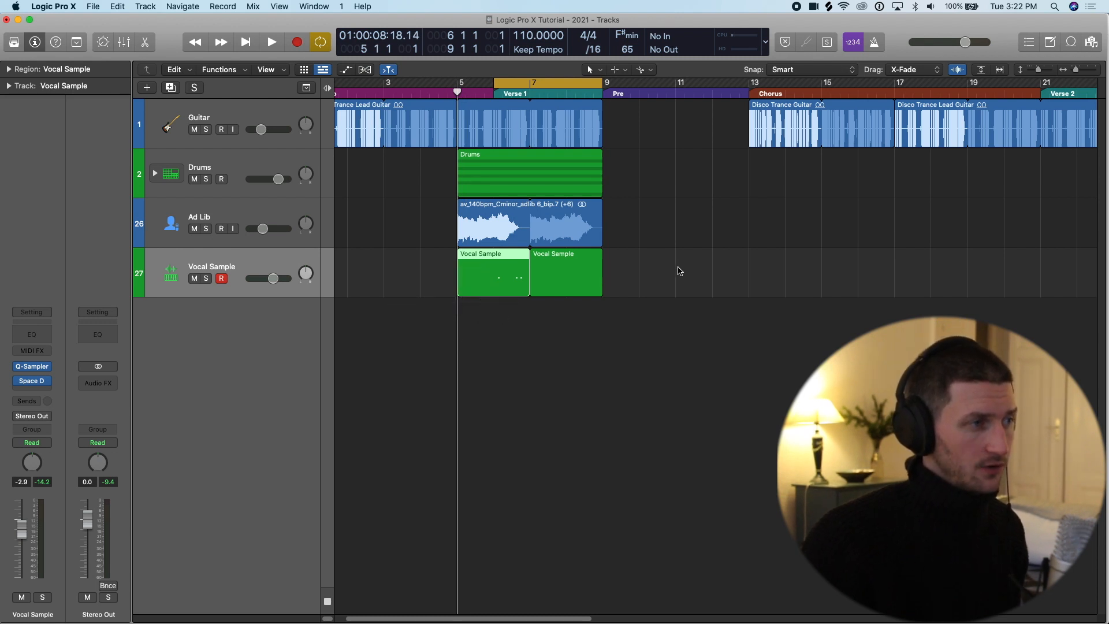
{"action": "left_click_drag", "start_coordinate": [681, 270], "coordinate": [477, 272]}
{"action": "key", "text": "super+j"}
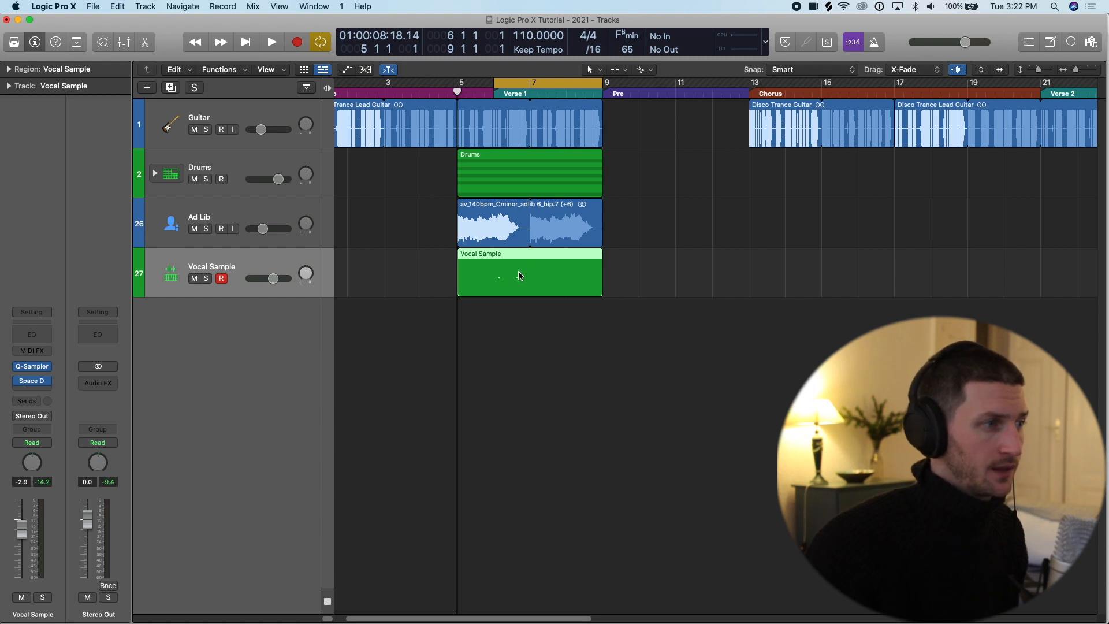
Move the joined Vocal Sample region to bar 15 and return it to bar 5.
{"action": "left_click_drag", "start_coordinate": [495, 252], "coordinate": [843, 265]}
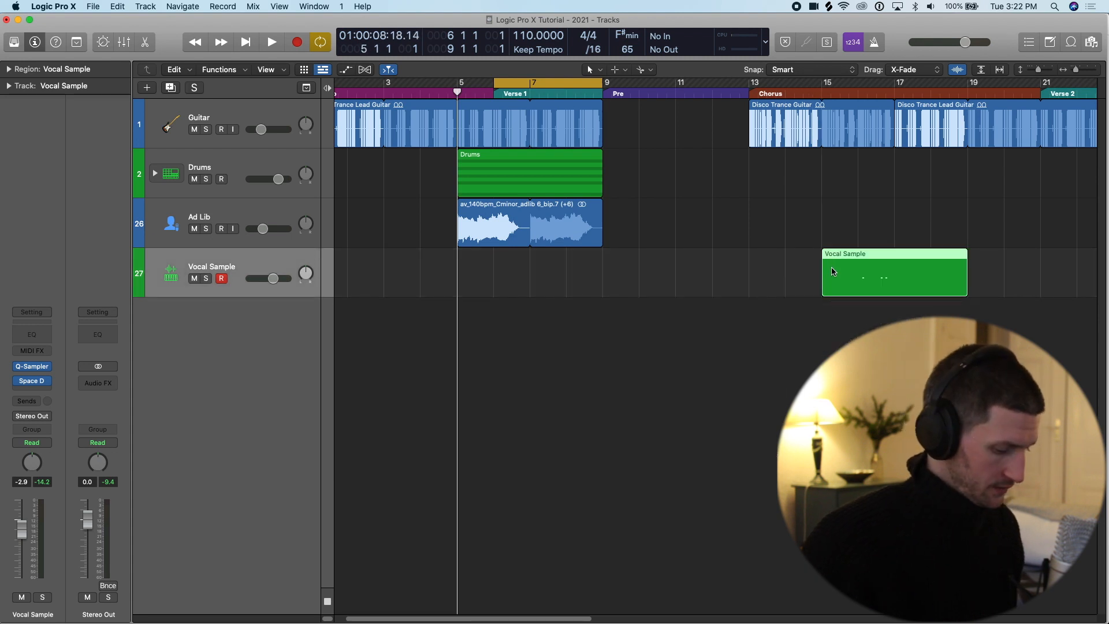
{"action": "left_click", "coordinate": [831, 272], "text": "alt"}
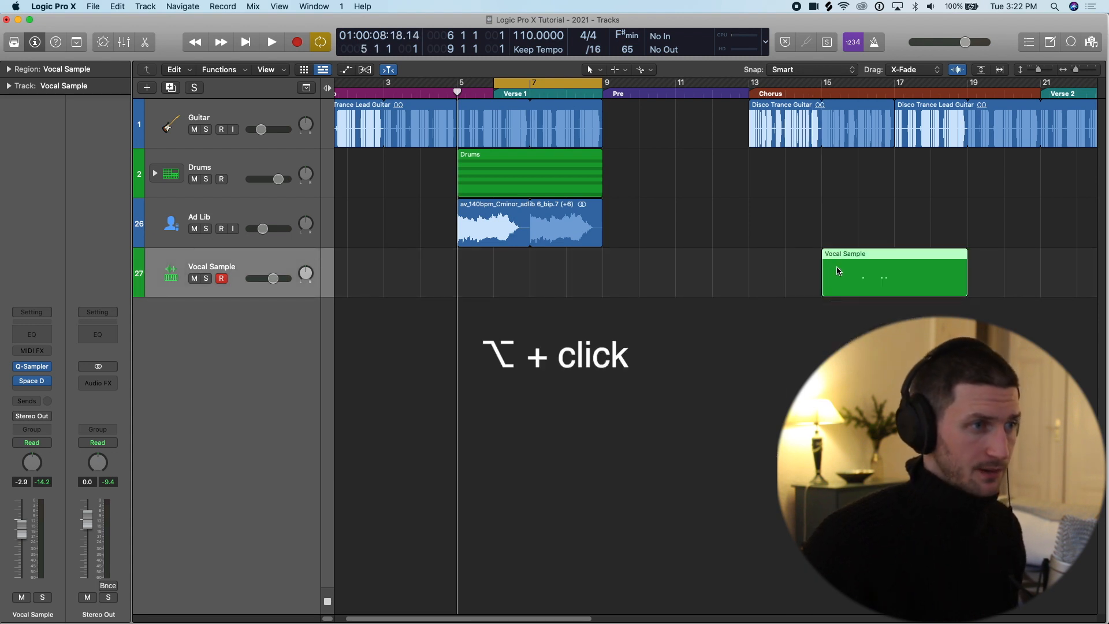
{"action": "left_click_drag", "start_coordinate": [850, 269], "coordinate": [497, 275]}
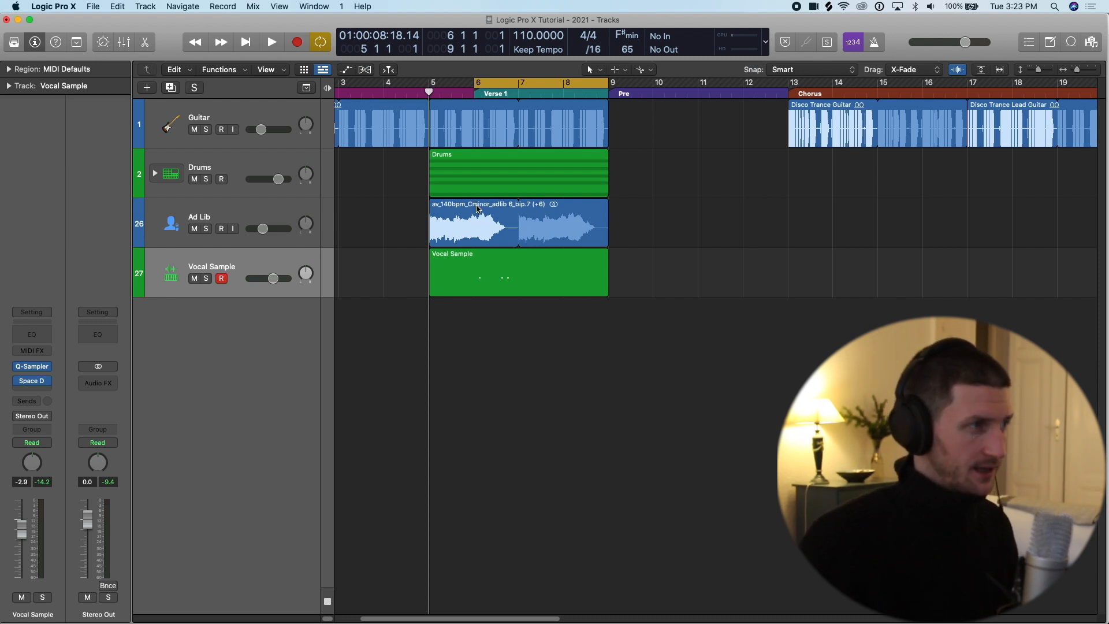
Open the Ad Lib region in the audio track editor, enlarge the editor and select the Ad Lib track.
{"action": "double_click", "coordinate": [472, 219]}
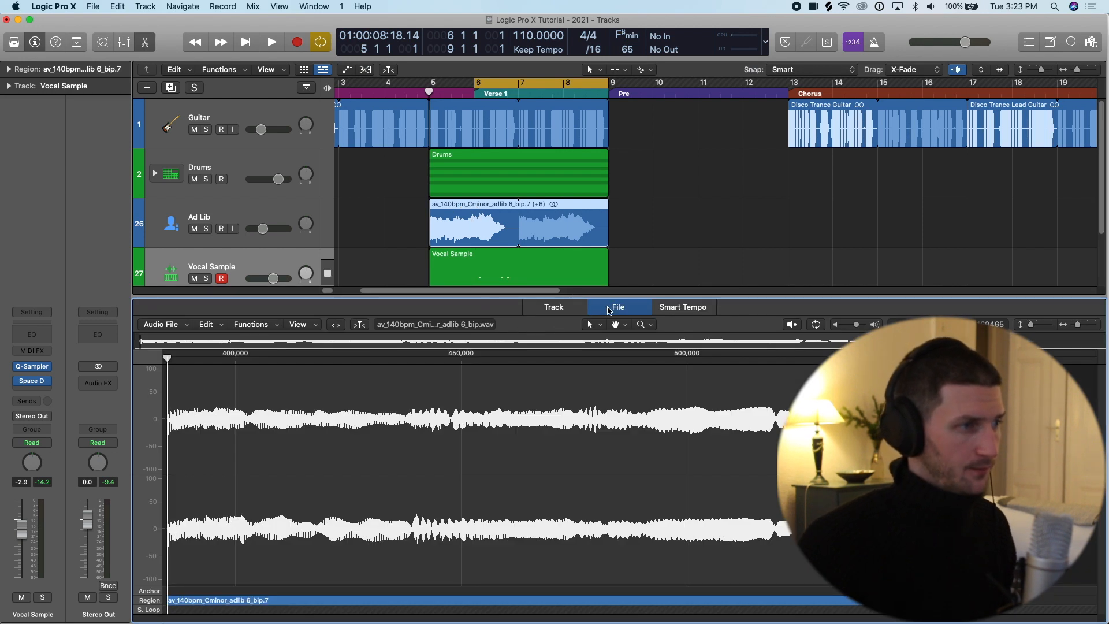
{"action": "left_click", "coordinate": [559, 307]}
{"action": "scroll", "coordinate": [589, 379], "scroll_direction": "down", "scroll_amount": 5}
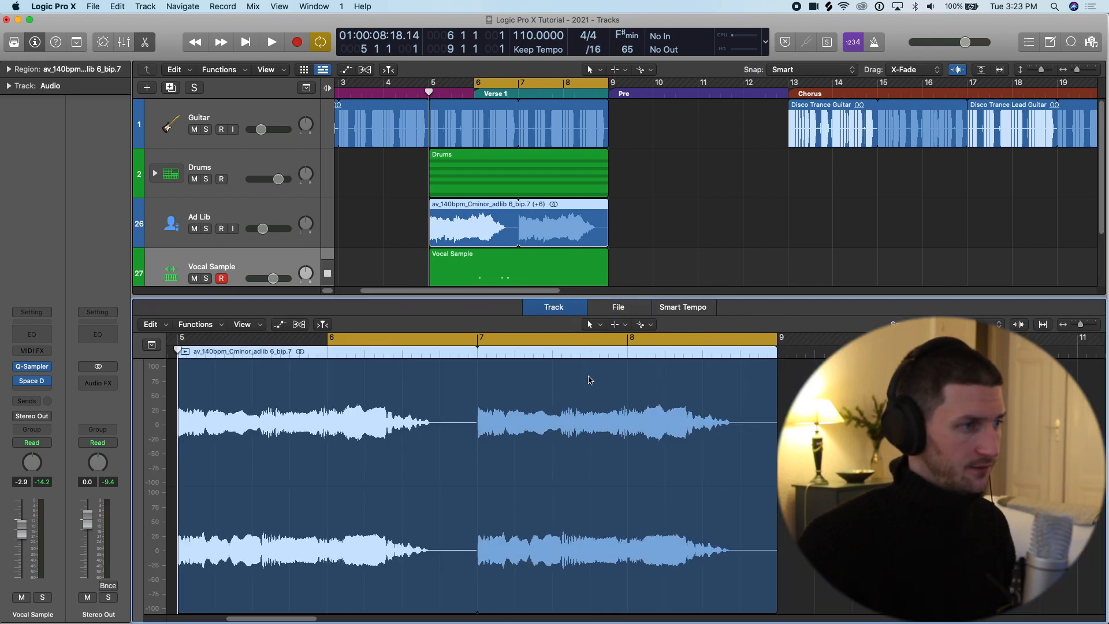
{"action": "scroll", "coordinate": [462, 424], "scroll_direction": "left", "scroll_amount": 2}
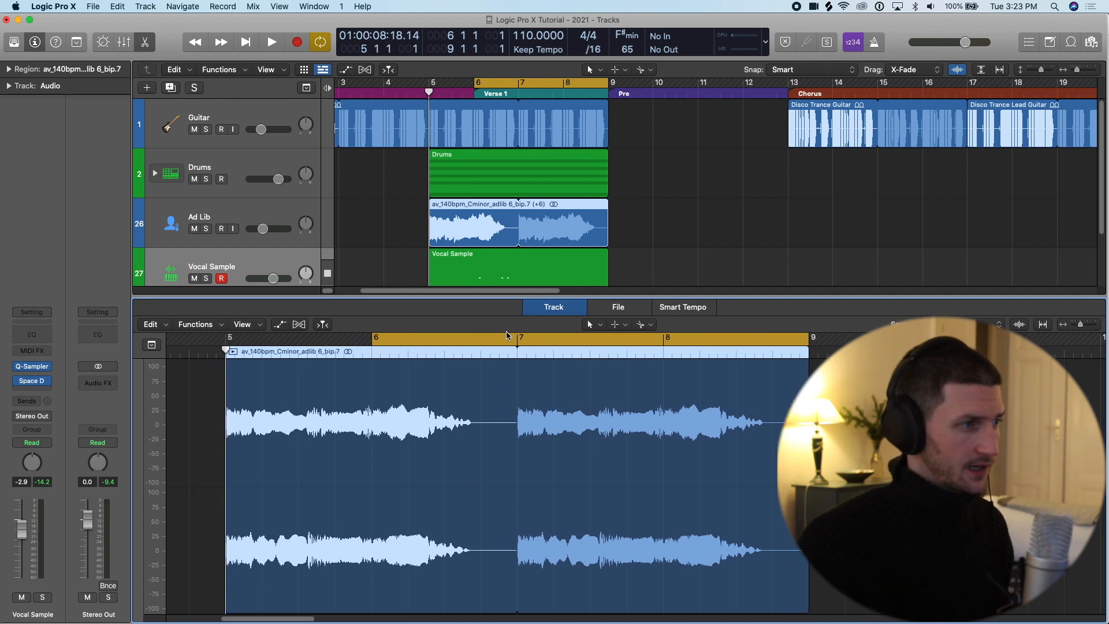
{"action": "left_click_drag", "start_coordinate": [556, 297], "coordinate": [553, 278]}
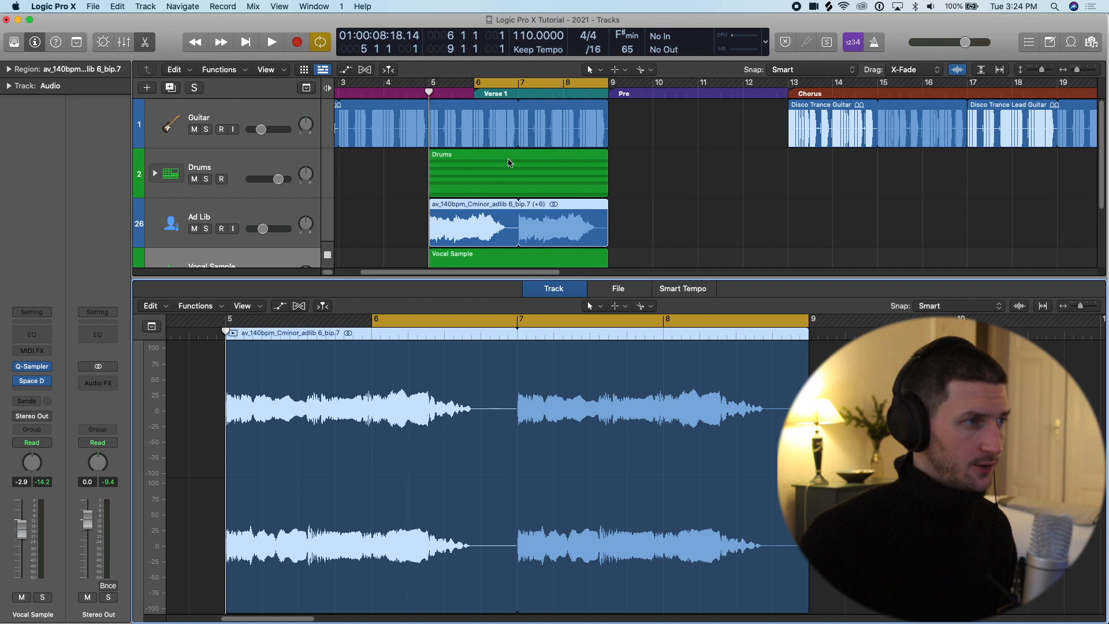
{"action": "scroll", "coordinate": [509, 163], "scroll_direction": "down", "scroll_amount": 2}
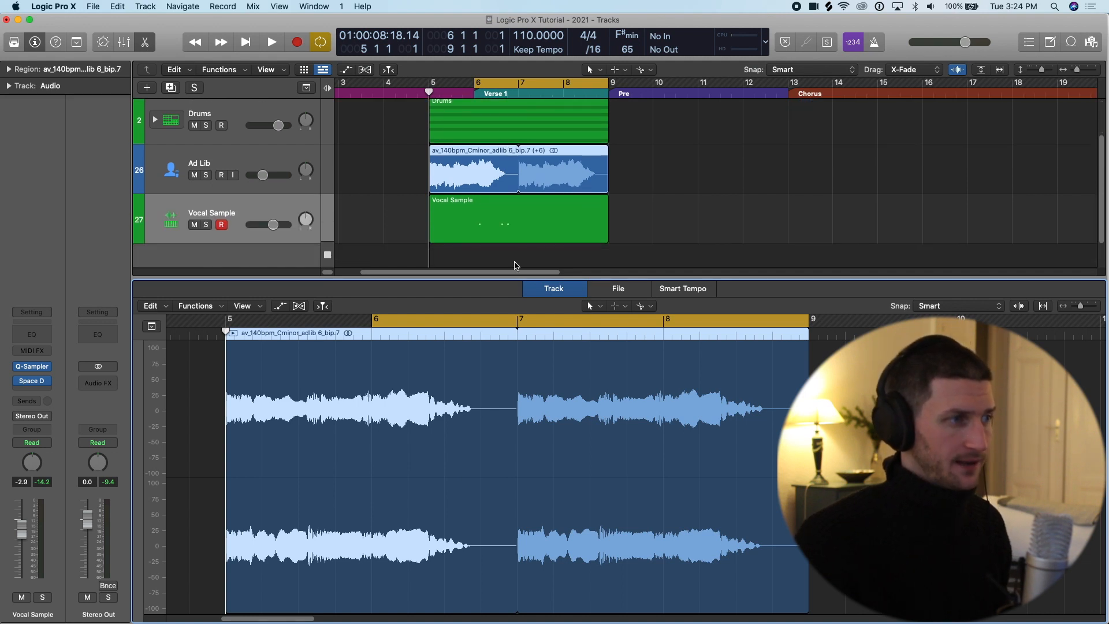
{"action": "left_click", "coordinate": [332, 155]}
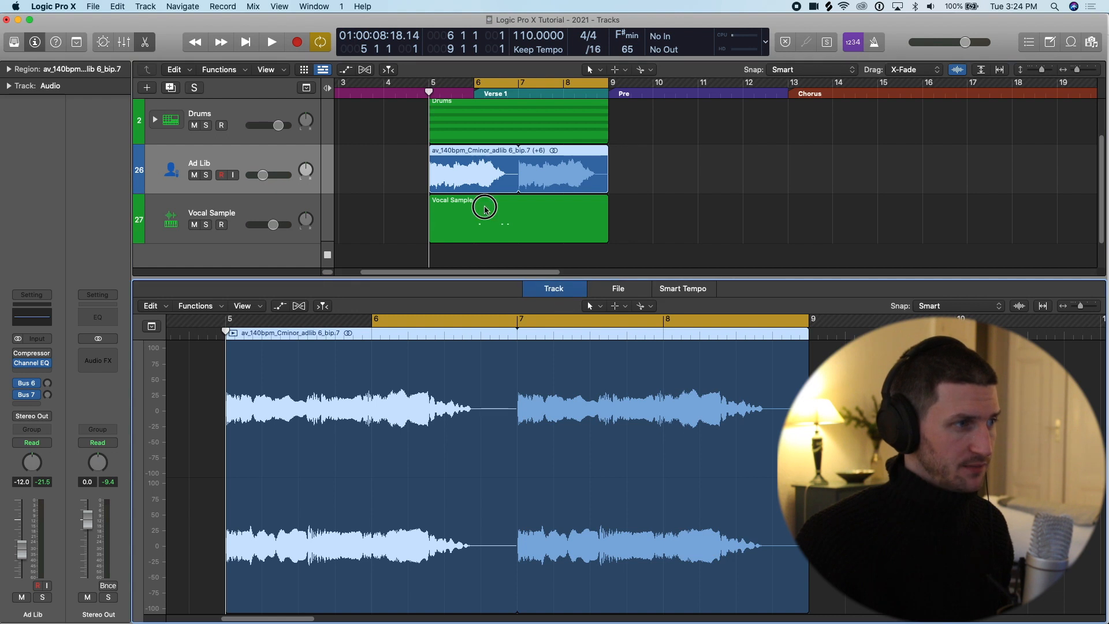
Compare how the Vocal Sample region appears in the Piano Roll with the Ad Lib region in the audio track editor.
{"action": "left_click", "coordinate": [486, 207]}
{"action": "key", "text": "super+Left"}
{"action": "key", "text": "super+Left"}
{"action": "key", "text": "super+Left"}
{"action": "key", "text": "super+Left"}
{"action": "key", "text": "super+Left"}
{"action": "key", "text": "super+Left"}
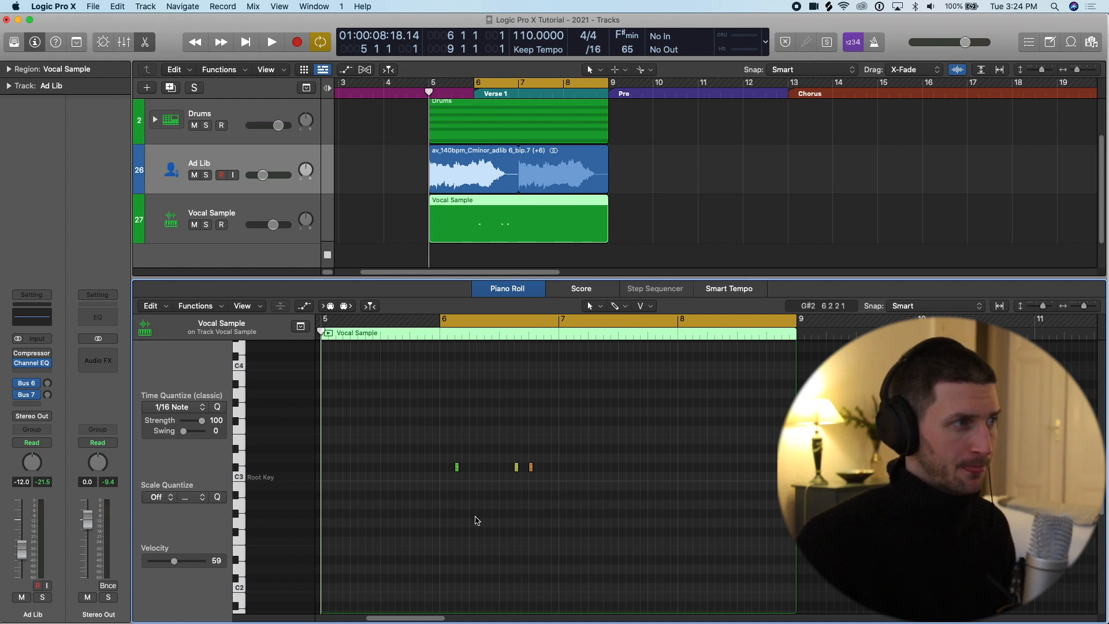
{"action": "left_click", "coordinate": [464, 184]}
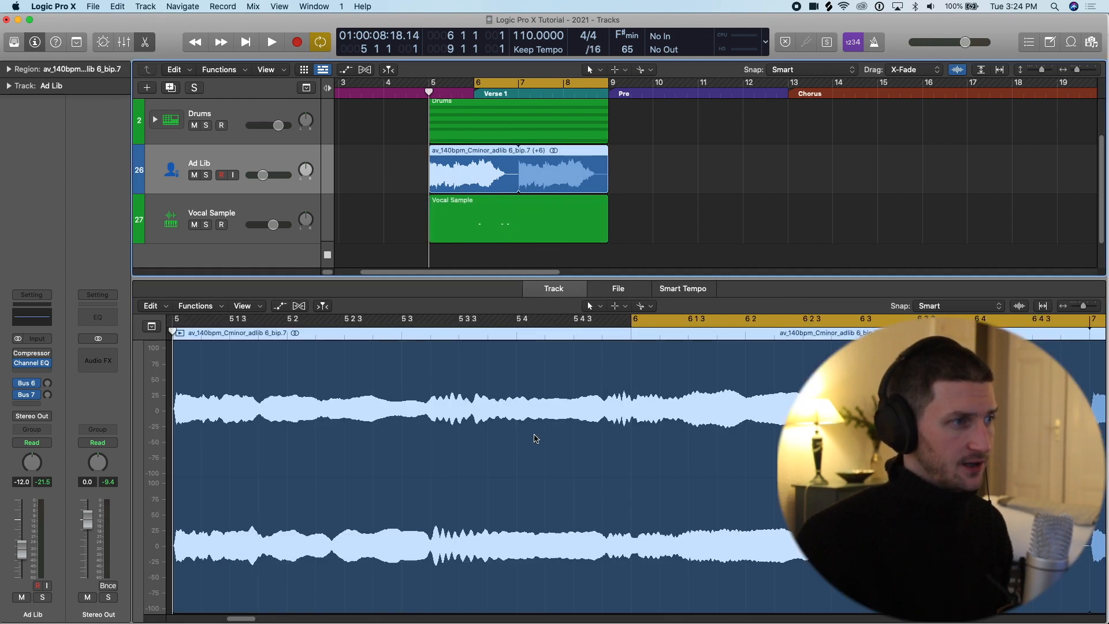
{"action": "scroll", "coordinate": [530, 438], "scroll_direction": "down", "scroll_amount": 5}
{"action": "scroll", "coordinate": [441, 391], "scroll_direction": "left", "scroll_amount": 2}
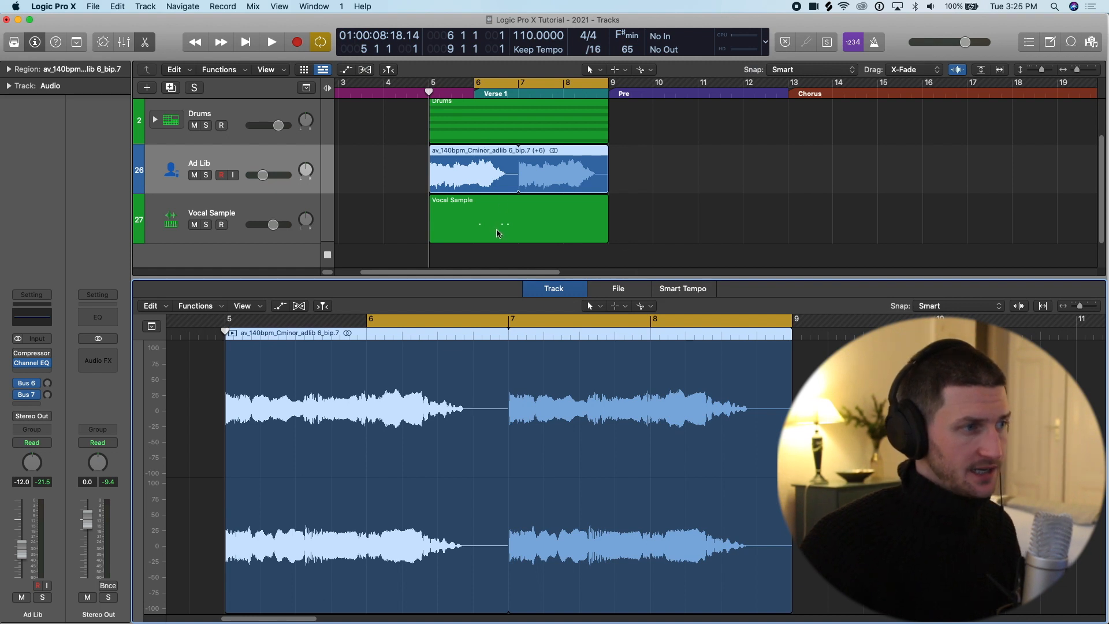
{"action": "left_click", "coordinate": [539, 213]}
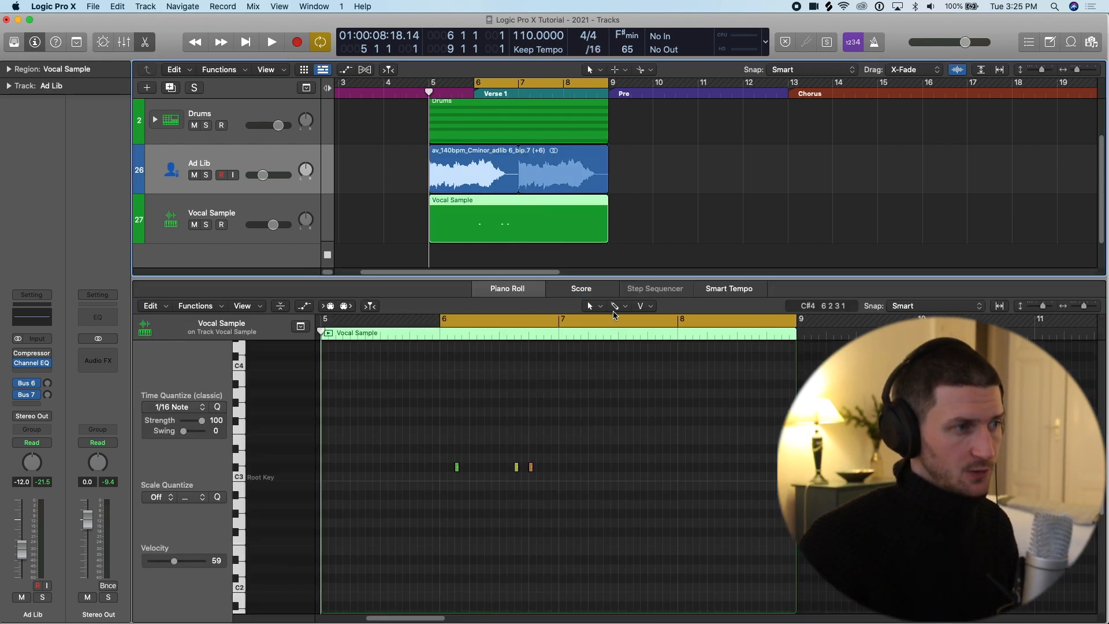
Split the first Ad Lib pass at bar 6 beat 3 and delete the piece between there and bar 7.
{"action": "left_click", "coordinate": [488, 173]}
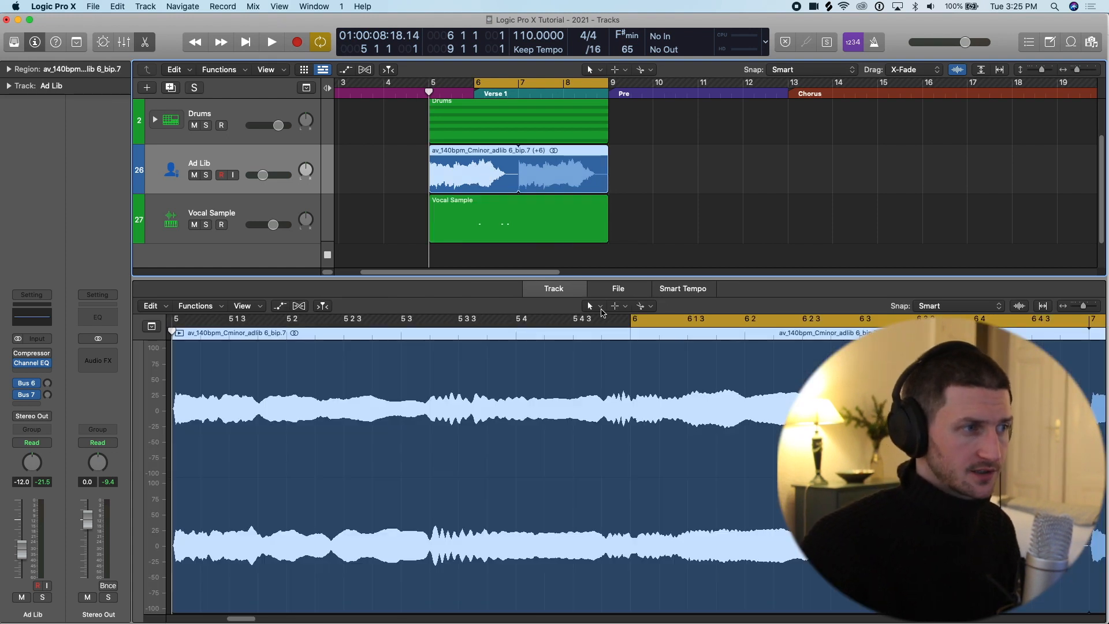
{"action": "scroll", "coordinate": [590, 345], "scroll_direction": "down", "scroll_amount": 5}
{"action": "scroll", "coordinate": [599, 334], "scroll_direction": "up", "scroll_amount": 1}
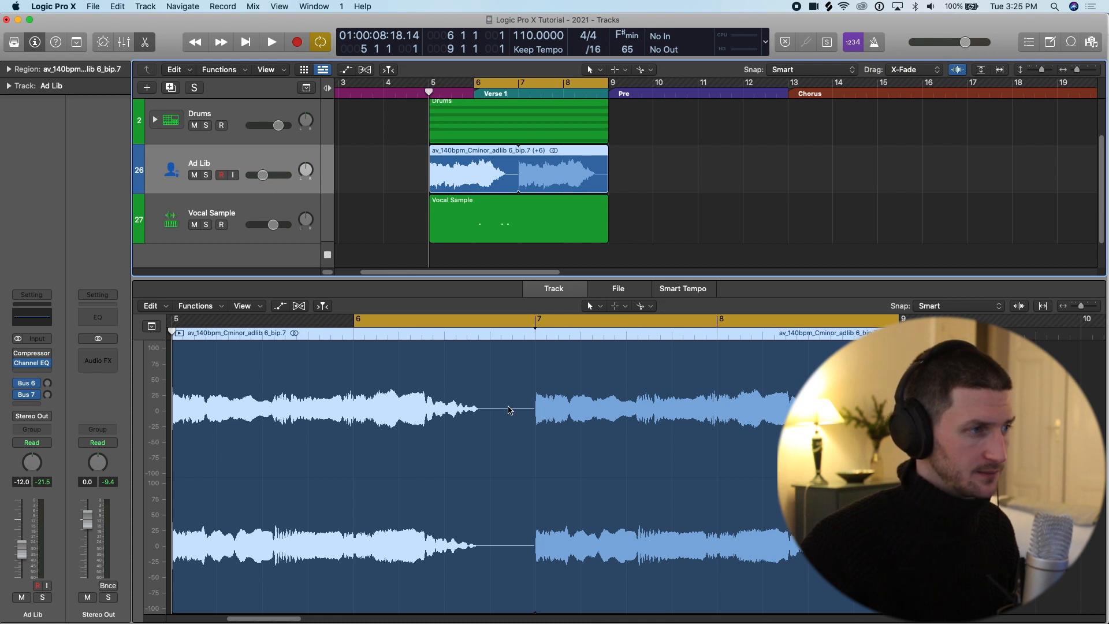
{"action": "scroll", "coordinate": [511, 387], "scroll_direction": "left", "scroll_amount": 3}
{"action": "scroll", "coordinate": [450, 372], "scroll_direction": "up", "scroll_amount": 4}
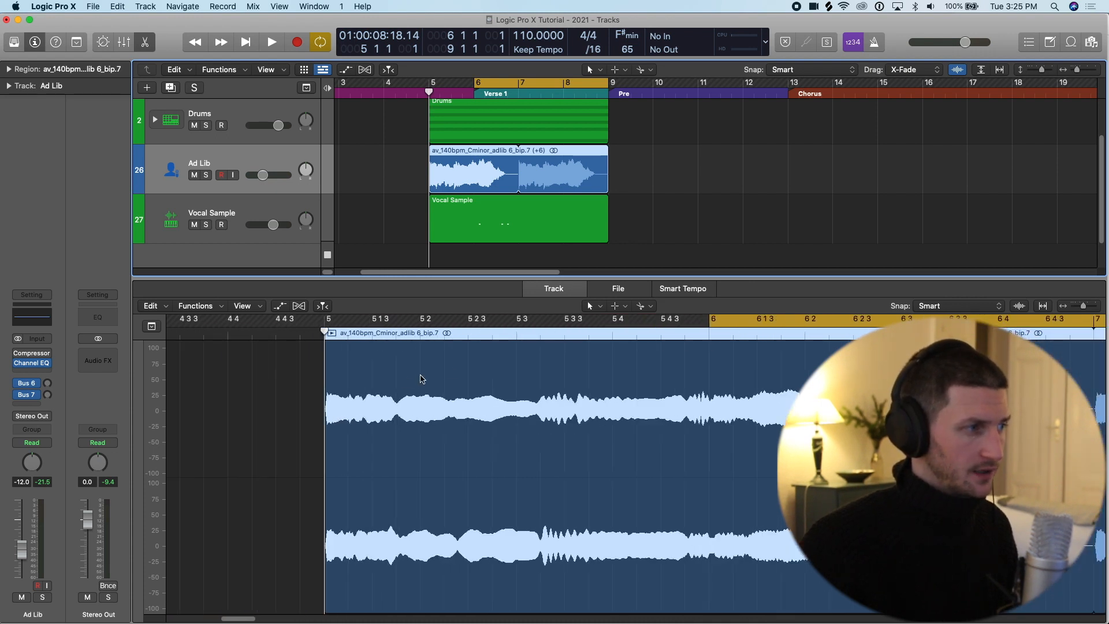
{"action": "scroll", "coordinate": [398, 379], "scroll_direction": "down", "scroll_amount": 4}
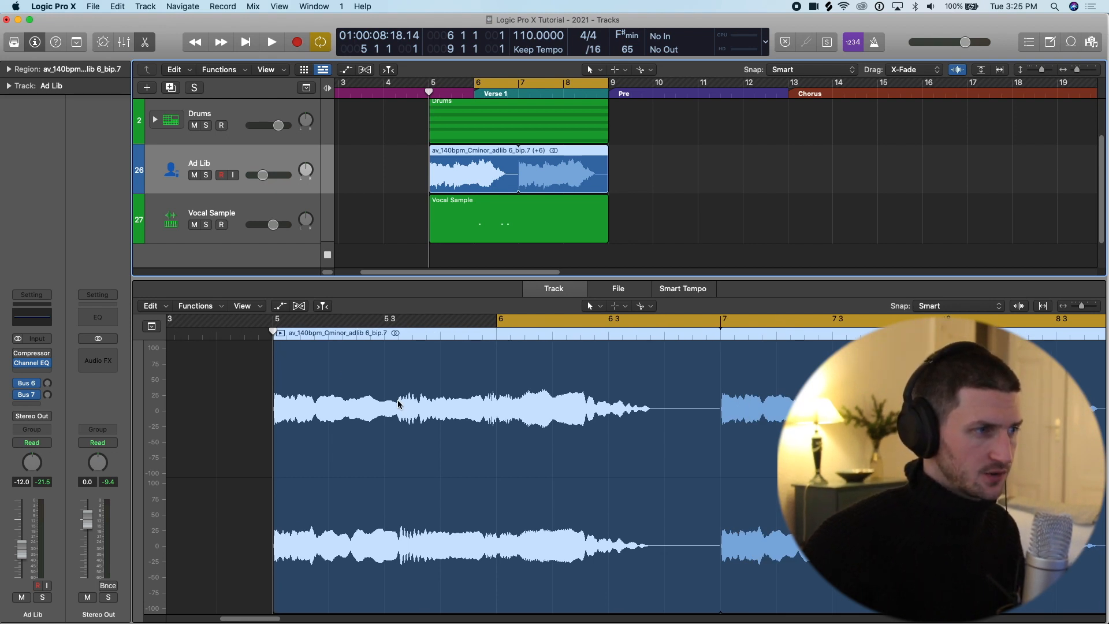
{"action": "left_click", "coordinate": [610, 393]}
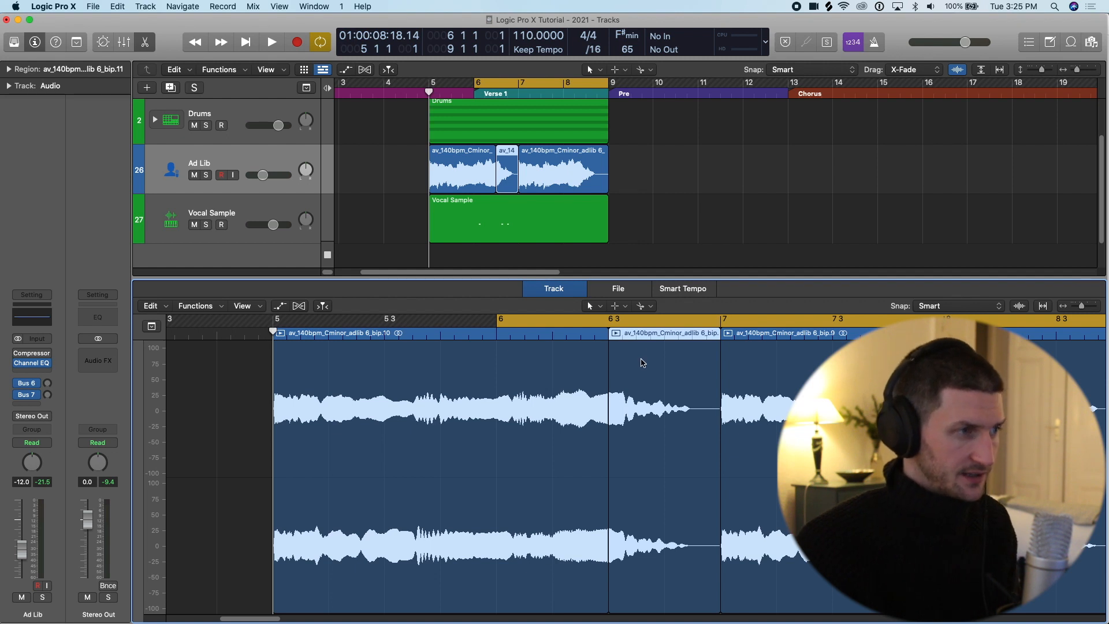
{"action": "key", "text": "Delete"}
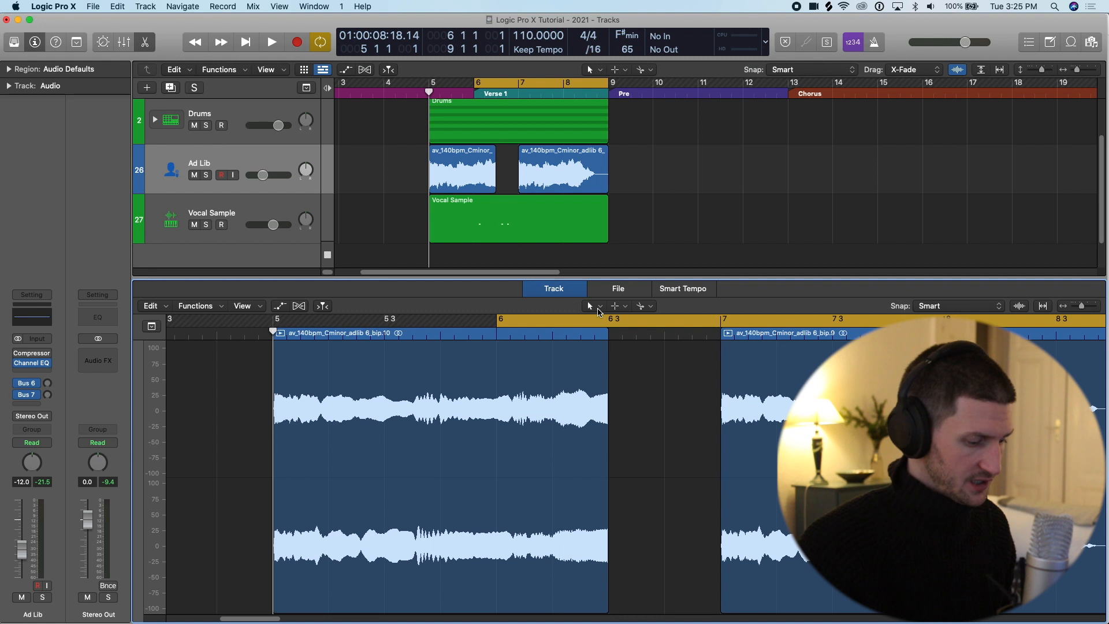
With the Fade Tool, add a short fade-out to the first Ad Lib piece and a fade-in to the second.
{"action": "key", "text": "t"}
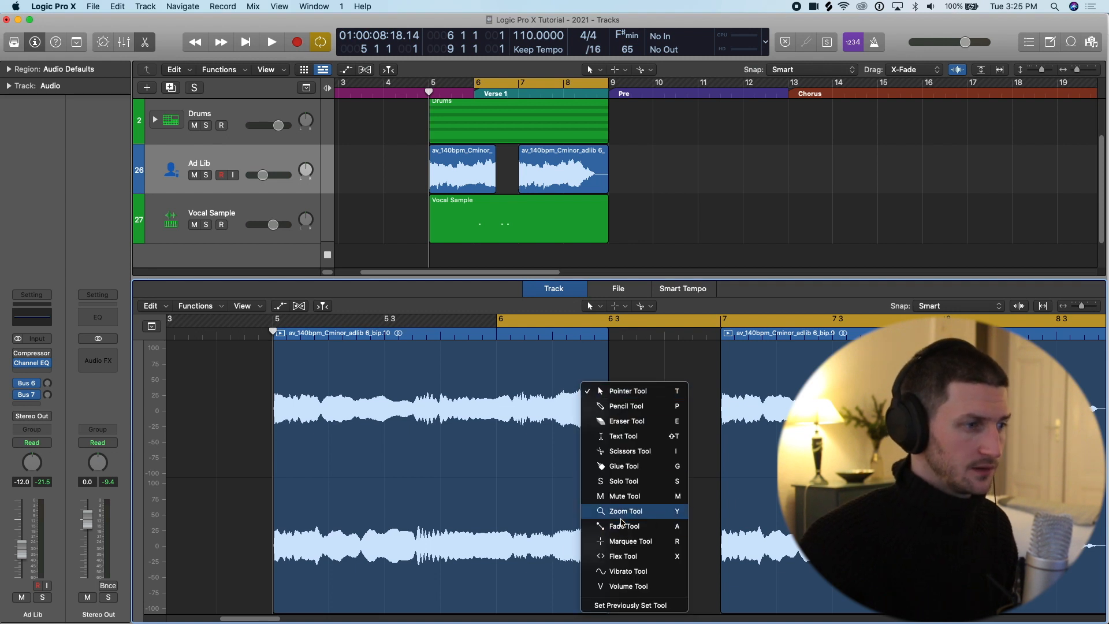
{"action": "left_click", "coordinate": [621, 526]}
{"action": "left_click_drag", "start_coordinate": [603, 398], "coordinate": [629, 410]}
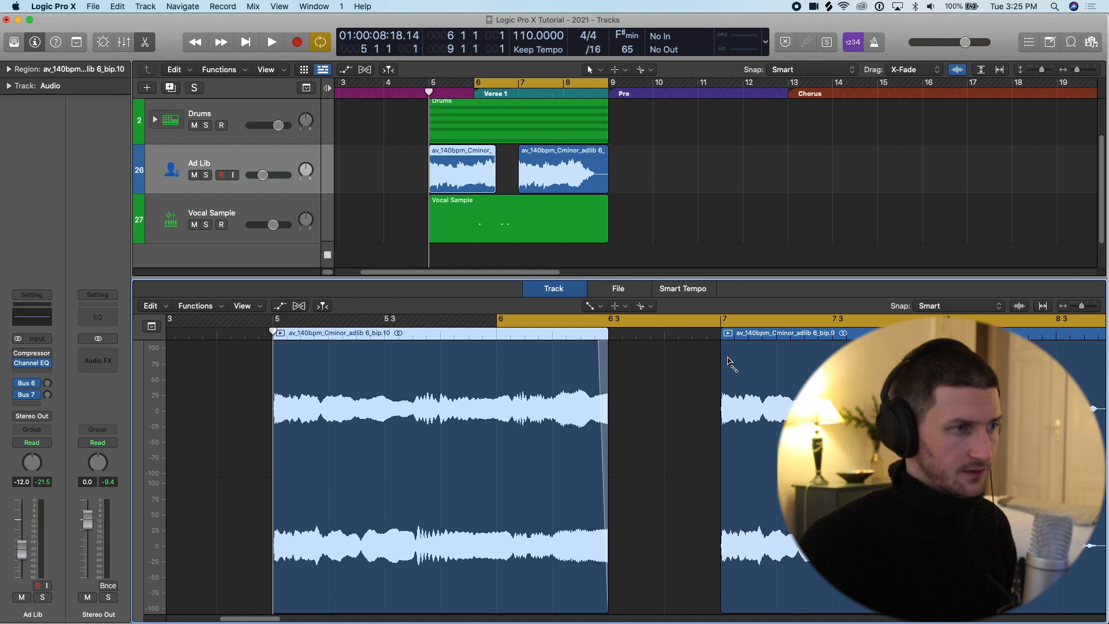
{"action": "left_click_drag", "start_coordinate": [729, 362], "coordinate": [705, 371]}
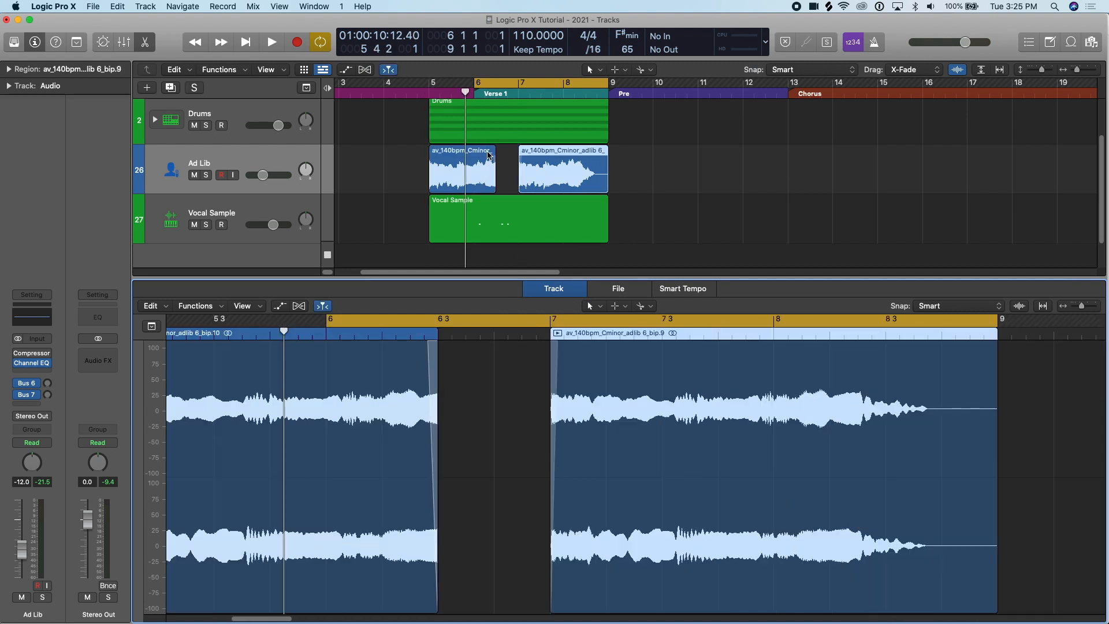
Move the first Ad Lib piece to end at bar 7 and draw a short crossfade over its join with the second.
{"action": "left_click_drag", "start_coordinate": [484, 152], "coordinate": [508, 152]}
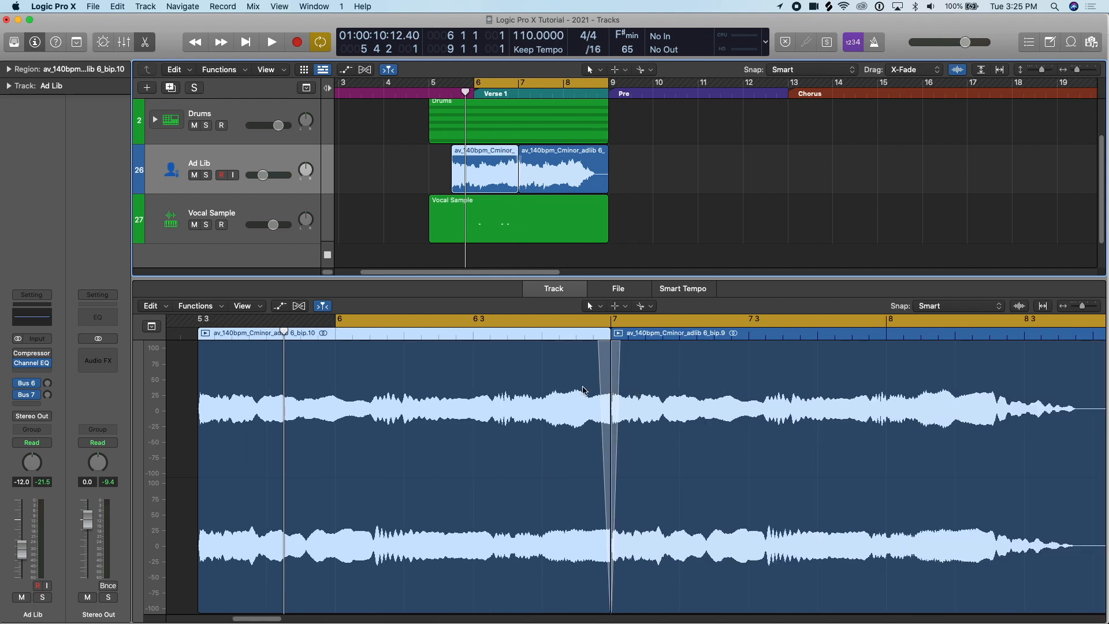
{"action": "right_click", "coordinate": [583, 390]}
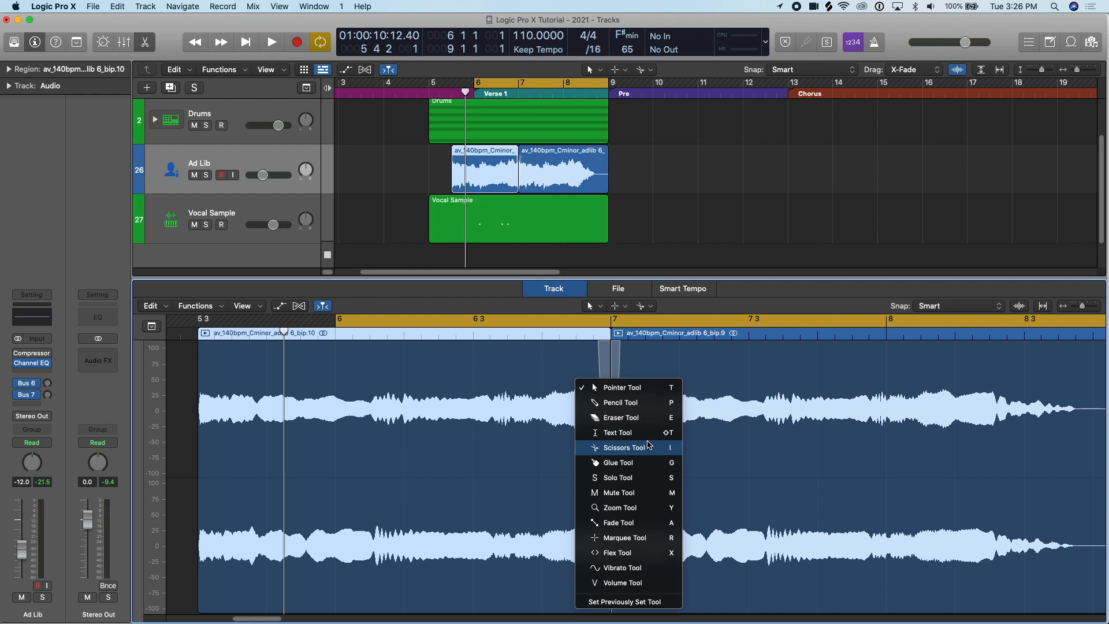
{"action": "left_click", "coordinate": [639, 522]}
{"action": "left_click_drag", "start_coordinate": [629, 376], "coordinate": [612, 396]}
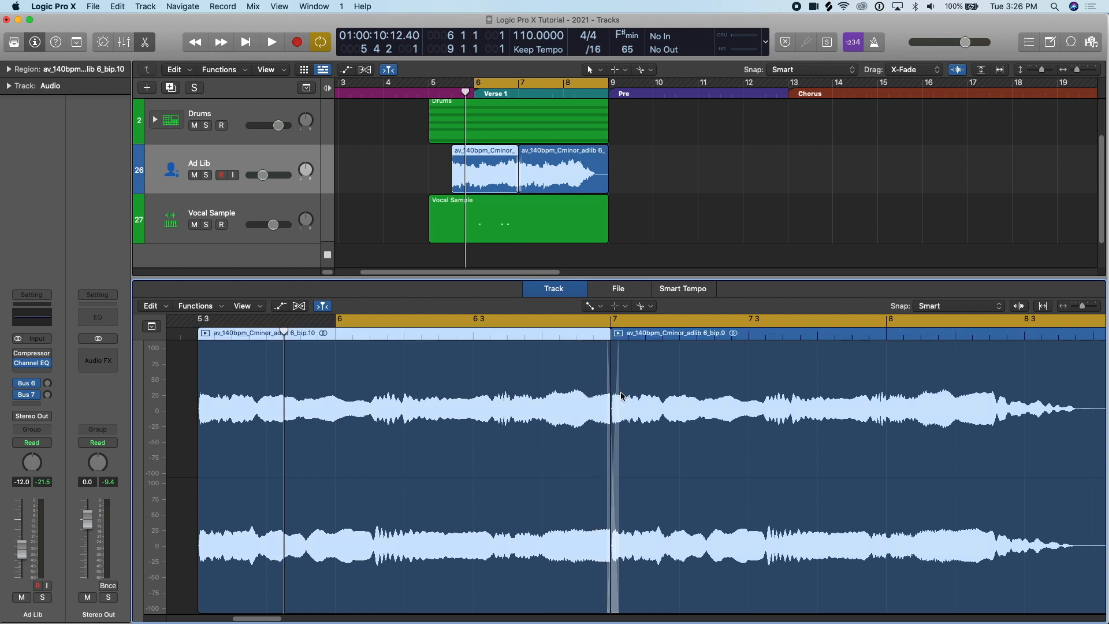
Undo the fades, move, deletion and split to restore the original looped Ad Lib region.
{"action": "scroll", "coordinate": [398, 318], "scroll_direction": "left", "scroll_amount": 3}
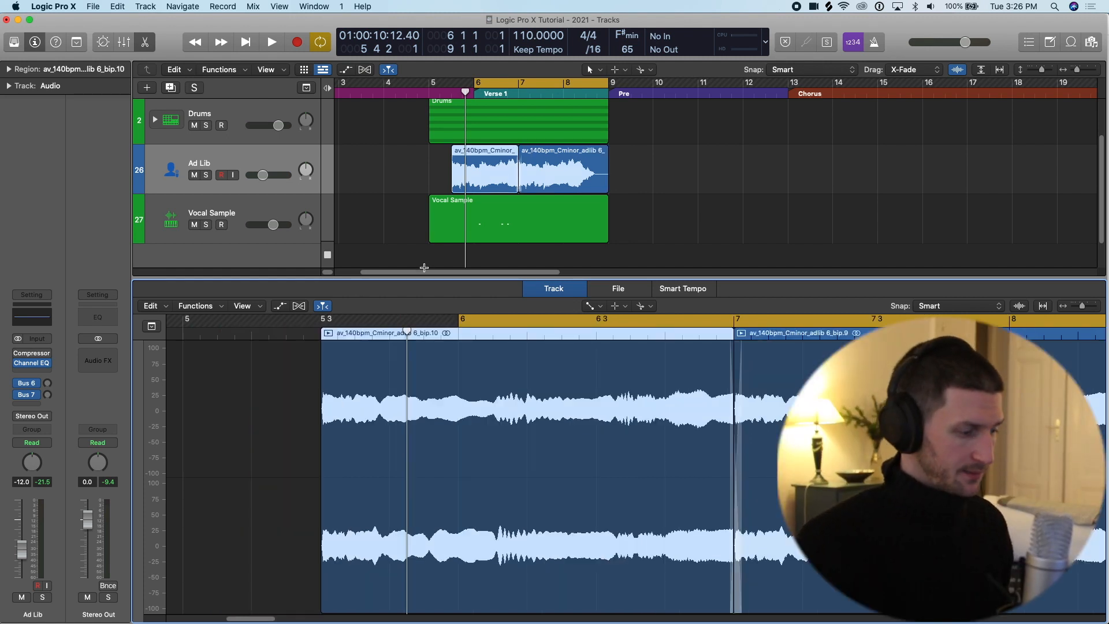
{"action": "key", "text": "super+z"}
{"action": "key", "text": "super+z"}
{"action": "key", "text": "super+z"}
{"action": "key", "text": "super+z"}
{"action": "key", "text": "super+z"}
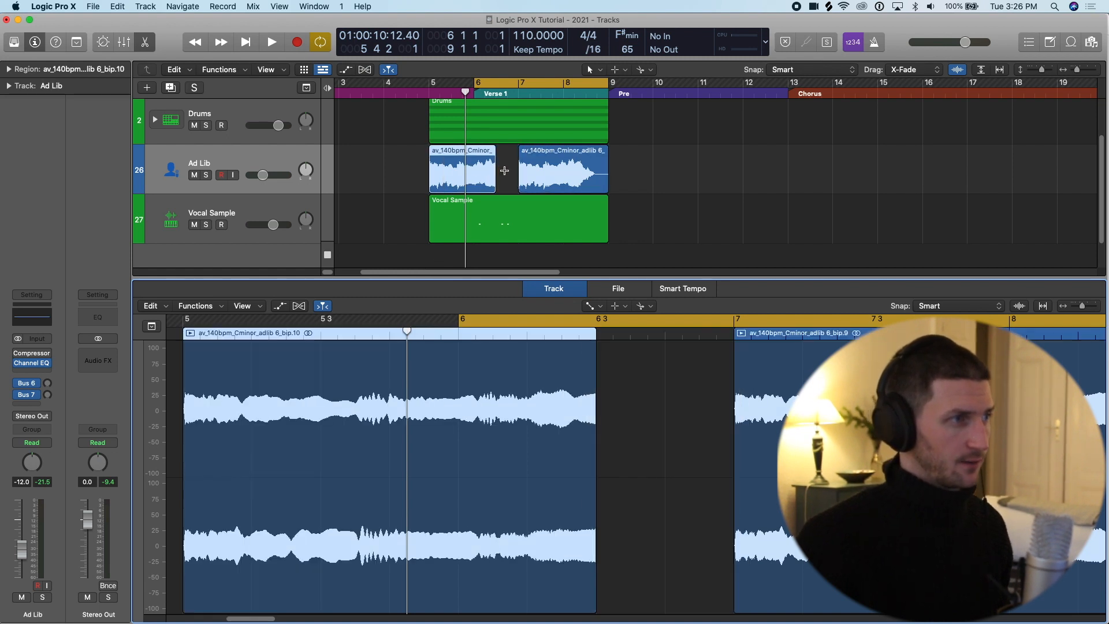
{"action": "key", "text": "super+z"}
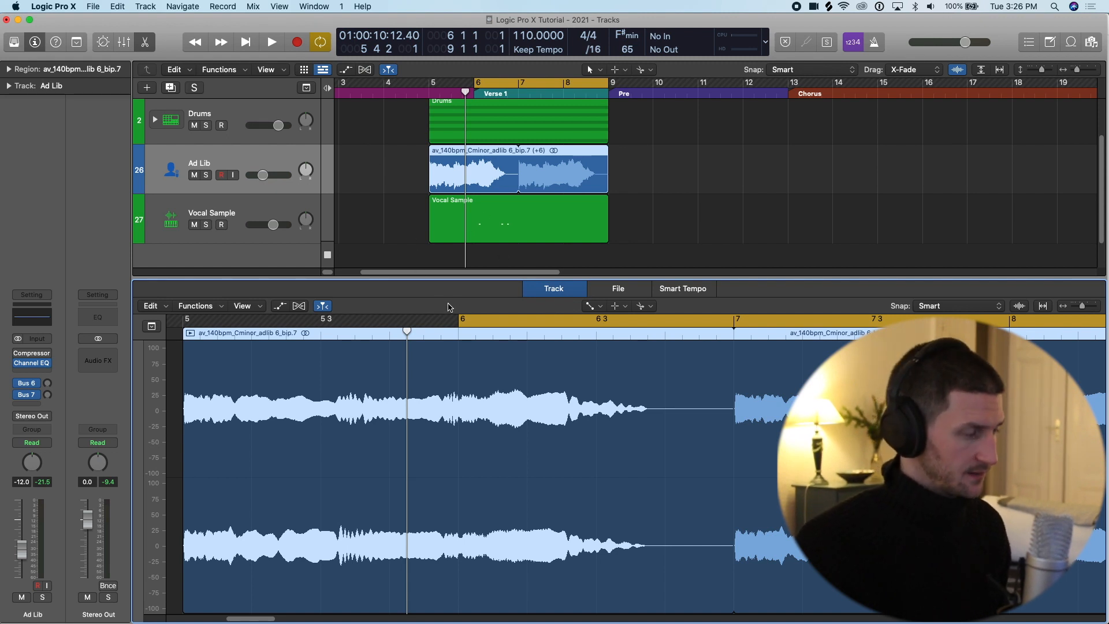
Close the audio editor and expand the Region inspector for the Ad Lib region.
{"action": "key", "text": "e"}
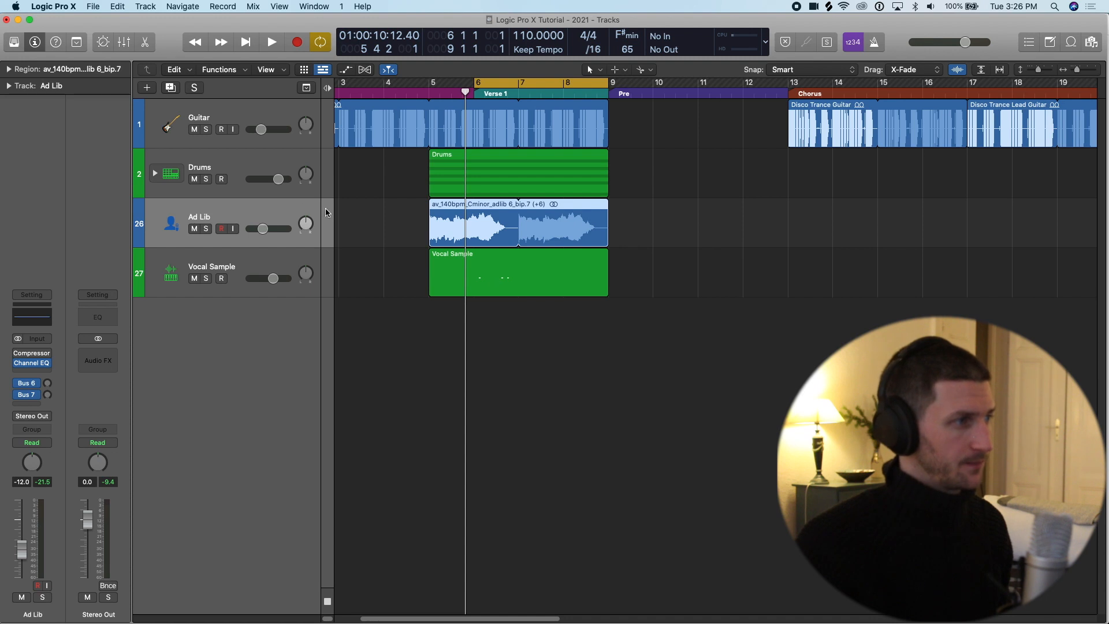
{"action": "left_click", "coordinate": [10, 69]}
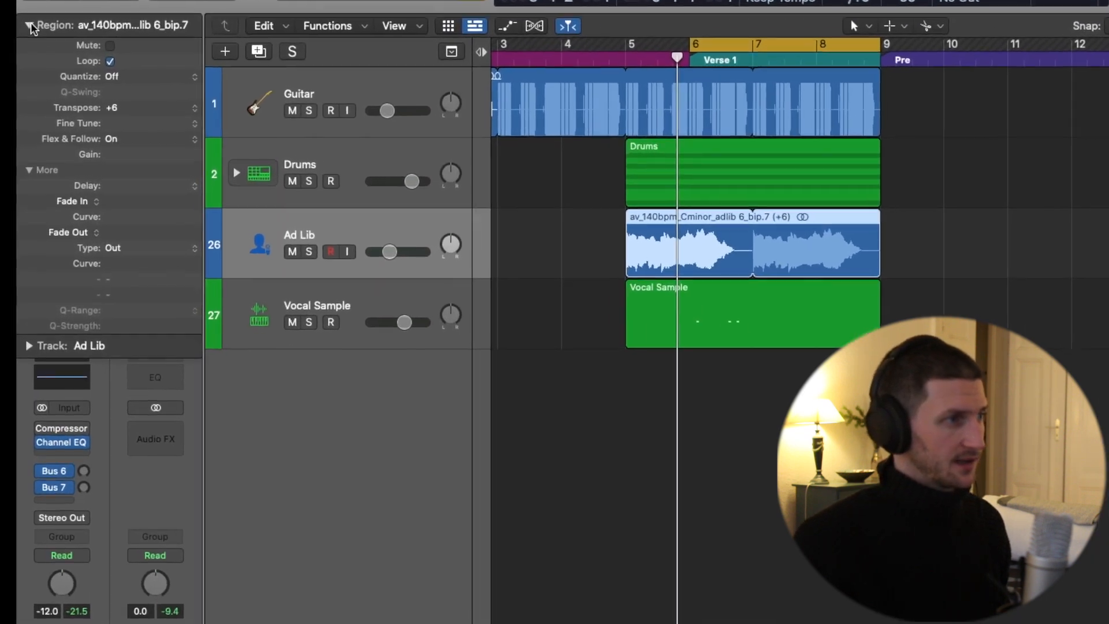
{"action": "left_click_drag", "start_coordinate": [718, 34], "coordinate": [648, 34]}
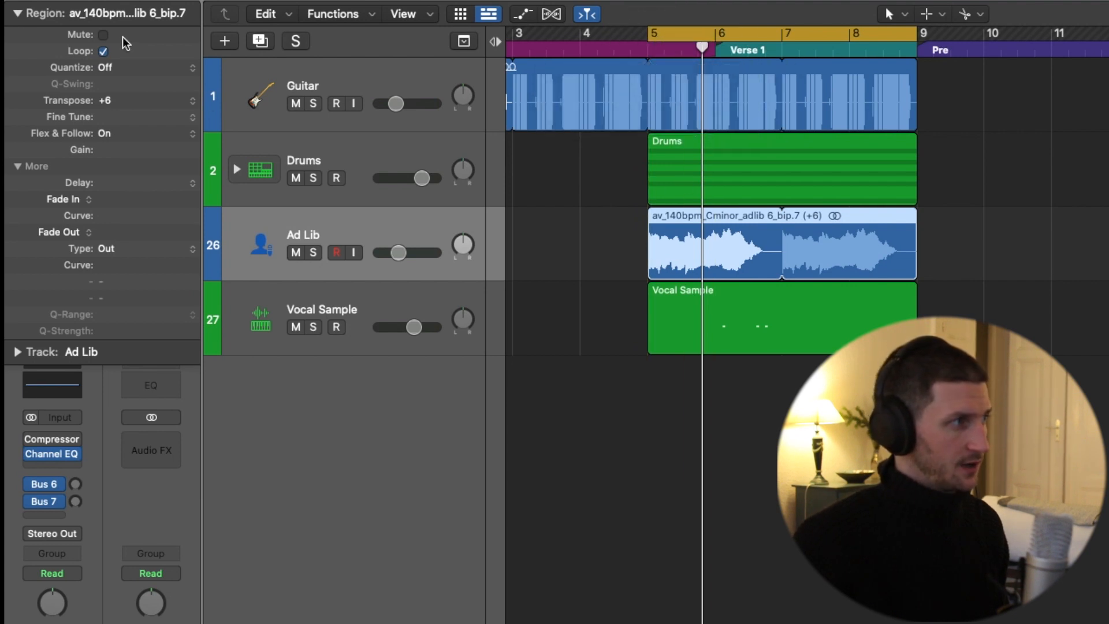
Mute the Ad Lib region at bar 5 and unmute it again through its region settings.
{"action": "left_click", "coordinate": [102, 36]}
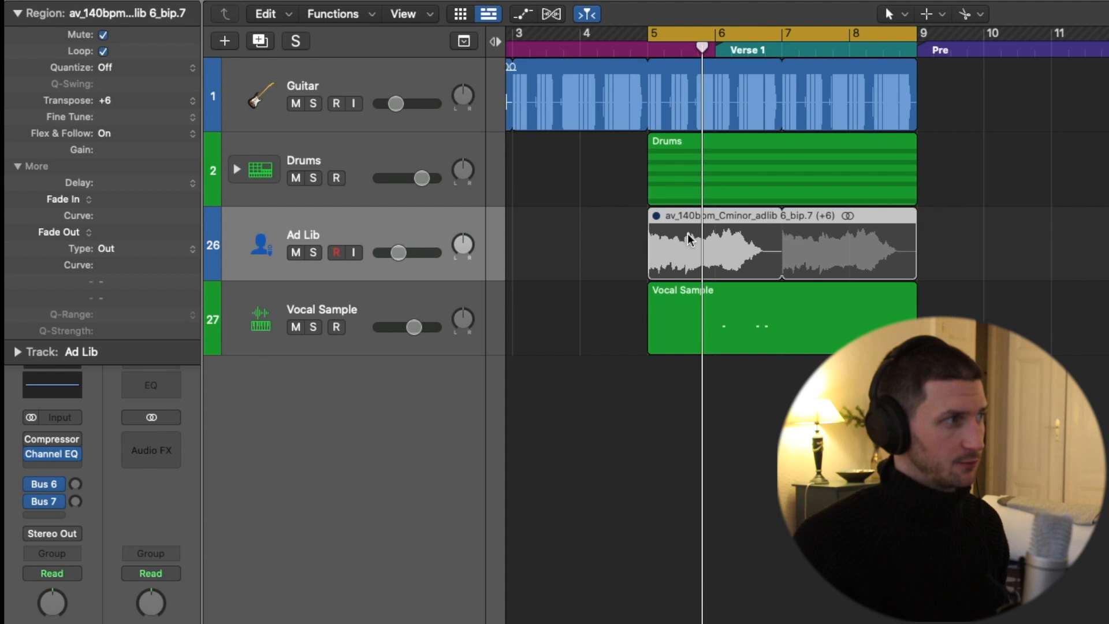
{"action": "left_click", "coordinate": [103, 36]}
Collapse the Region inspector and copy the looped Ad Lib region to the start of the Chorus at bar 13.
{"action": "scroll", "coordinate": [612, 214], "scroll_direction": "down", "scroll_amount": 5}
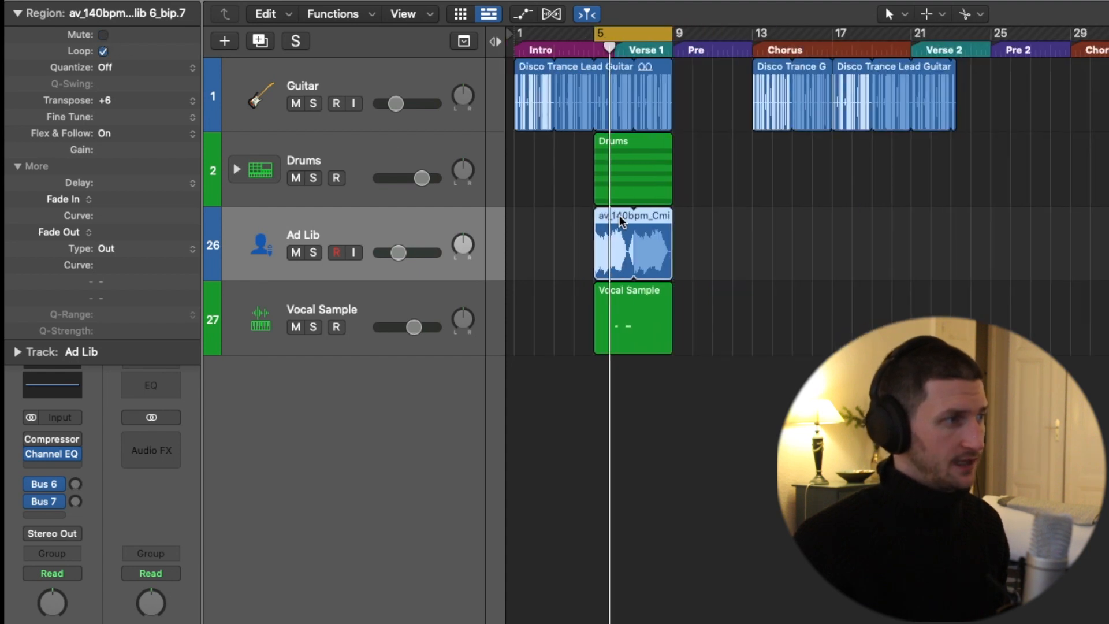
{"action": "left_click_drag", "start_coordinate": [722, 232], "coordinate": [563, 229]}
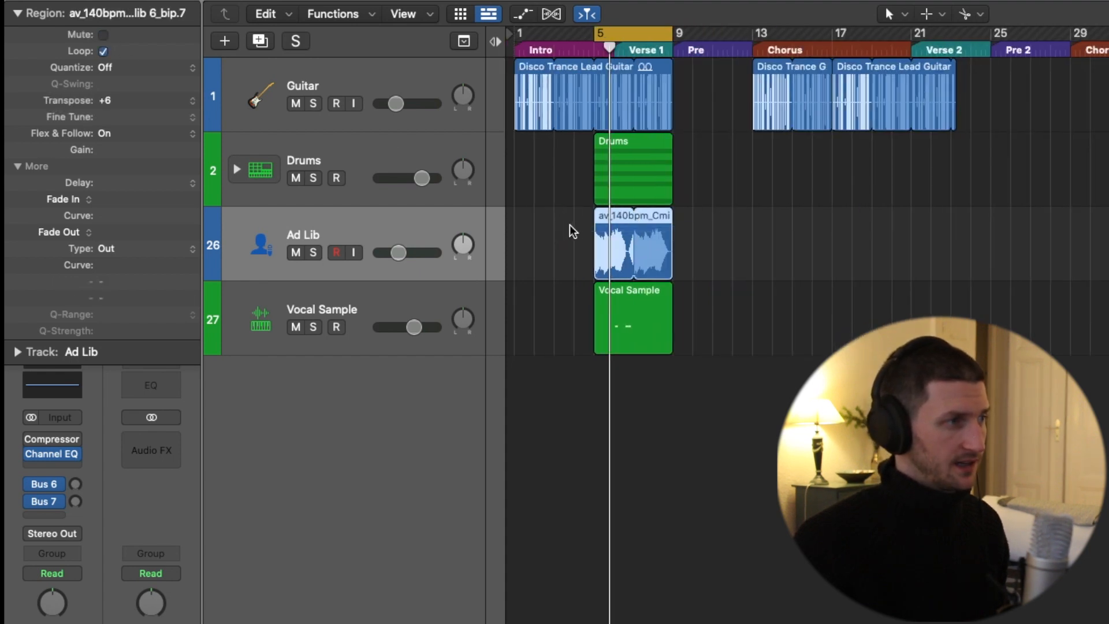
{"action": "scroll", "coordinate": [577, 228], "scroll_direction": "up", "scroll_amount": 2}
{"action": "left_click", "coordinate": [64, 21]}
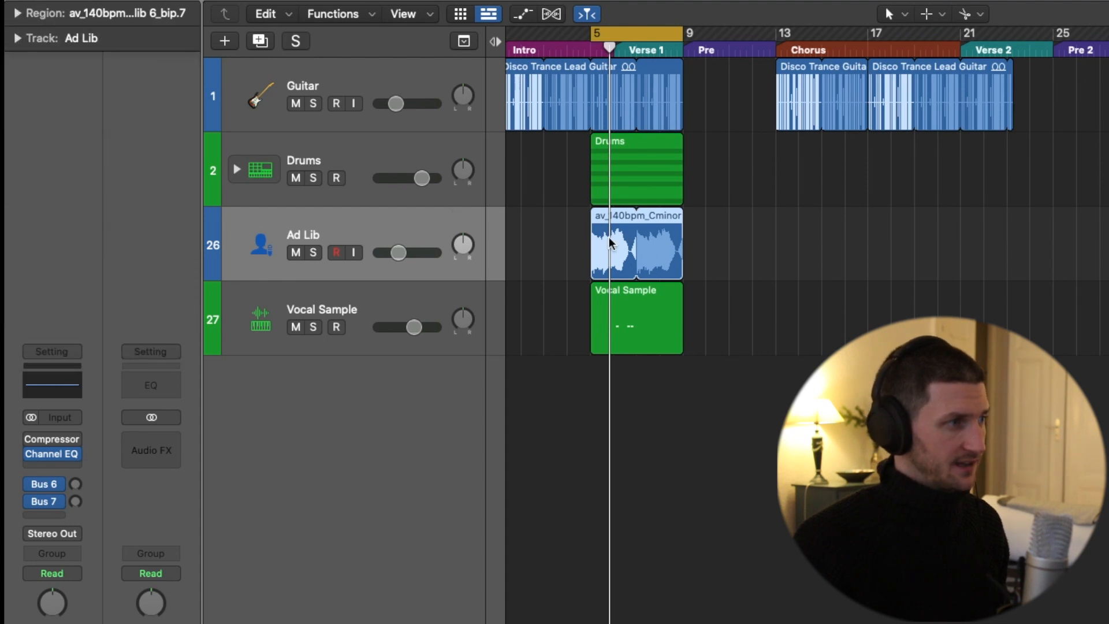
{"action": "left_click_drag", "start_coordinate": [602, 225], "coordinate": [788, 242]}
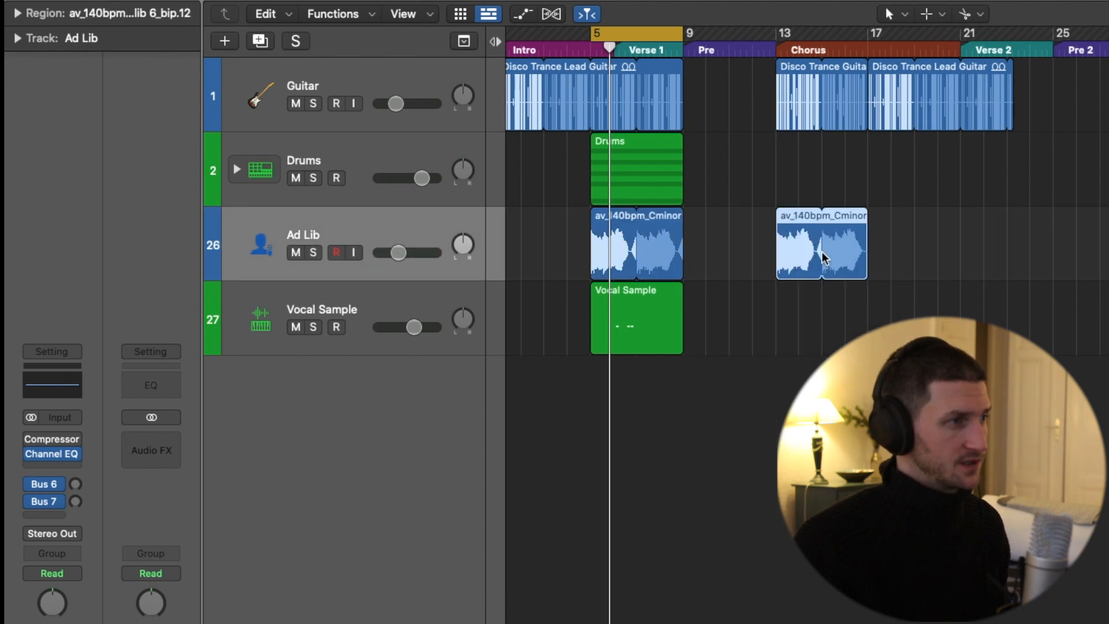
Mute only the original Ad Lib region at bar 5, select the Chorus copy, and undo the mute.
{"action": "left_click", "coordinate": [616, 237]}
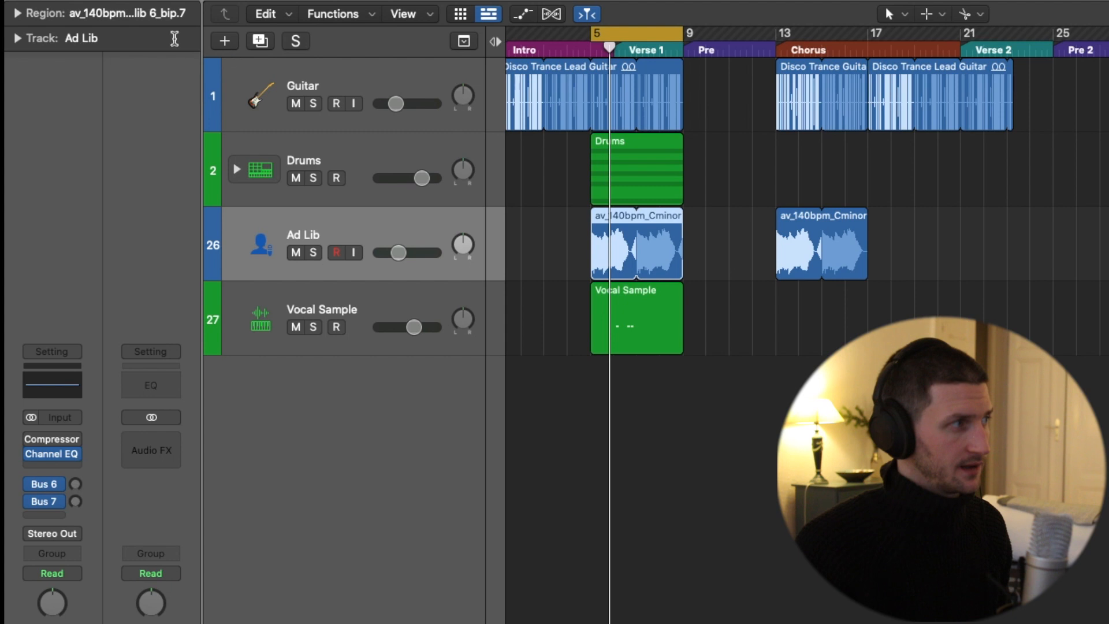
{"action": "left_click", "coordinate": [18, 13]}
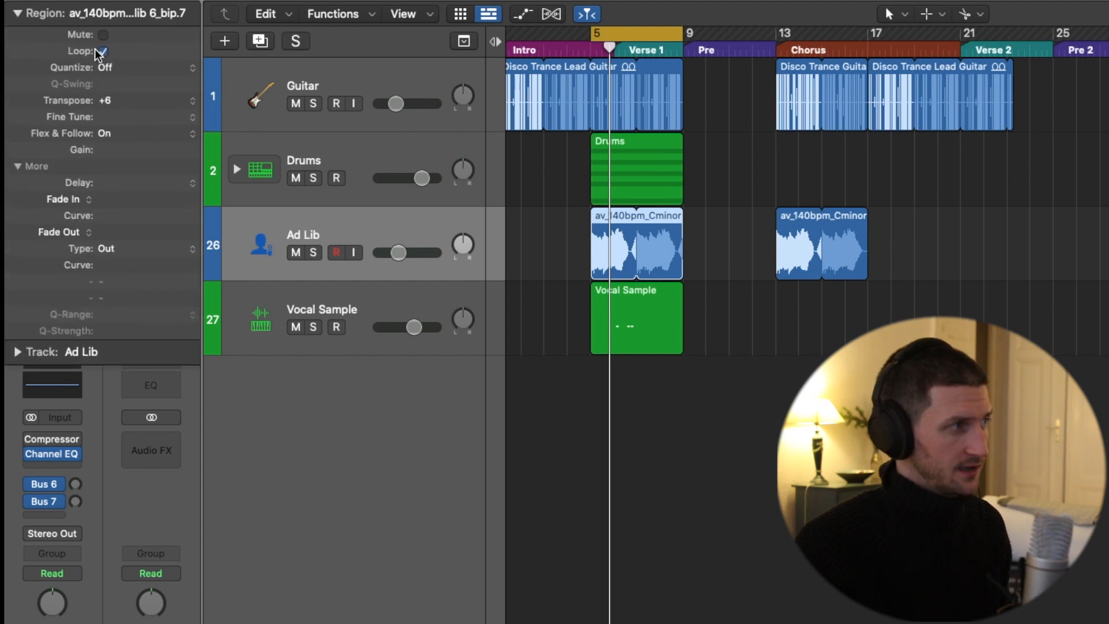
{"action": "left_click", "coordinate": [103, 35]}
{"action": "left_click", "coordinate": [787, 261]}
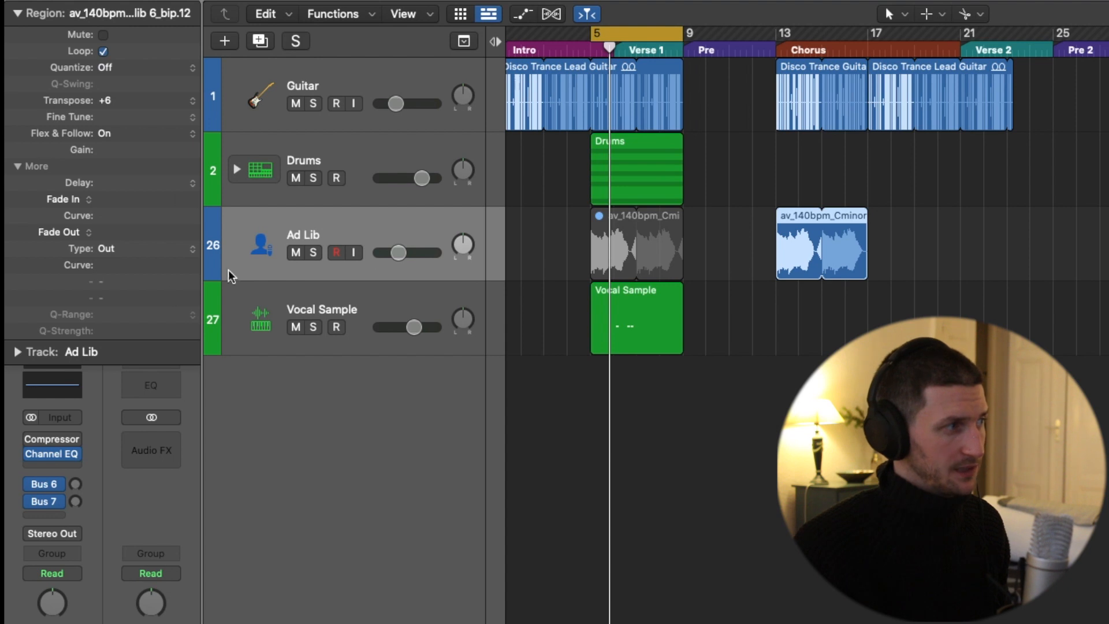
{"action": "key", "text": "super+z"}
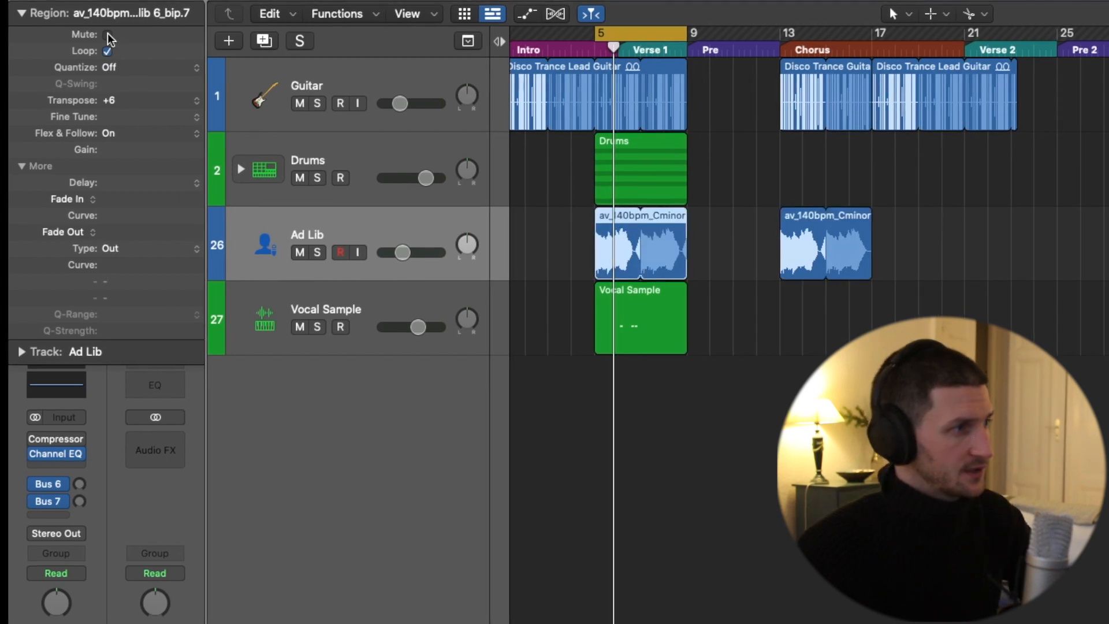
Delete the Ad Lib region at bar 5 and undo the deletion.
{"action": "left_click", "coordinate": [561, 259]}
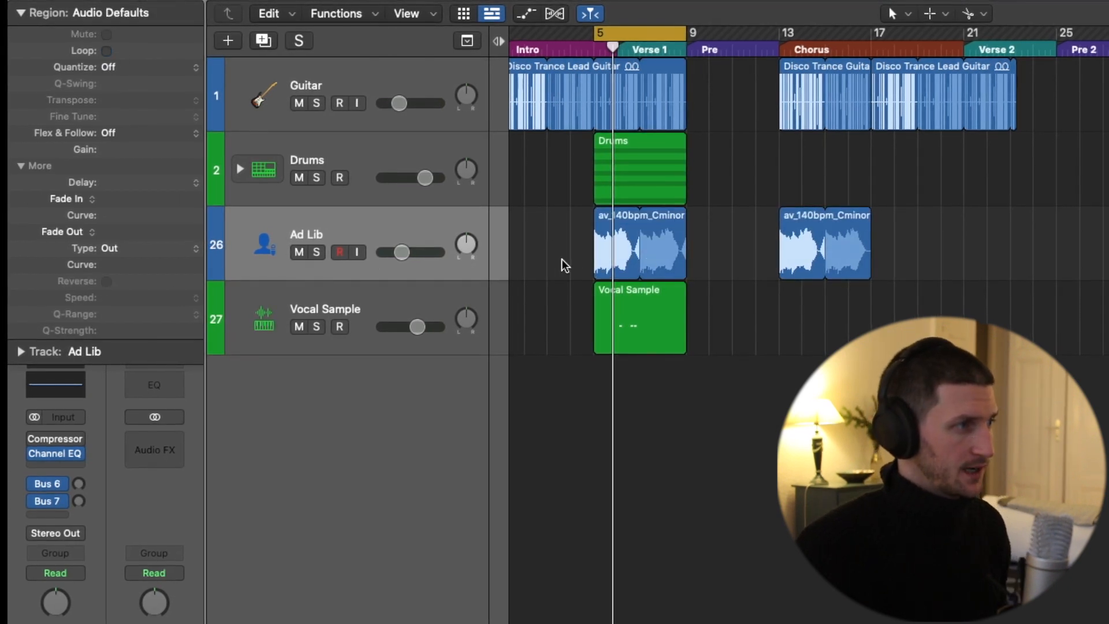
{"action": "left_click", "coordinate": [624, 260]}
{"action": "key", "text": "Delete"}
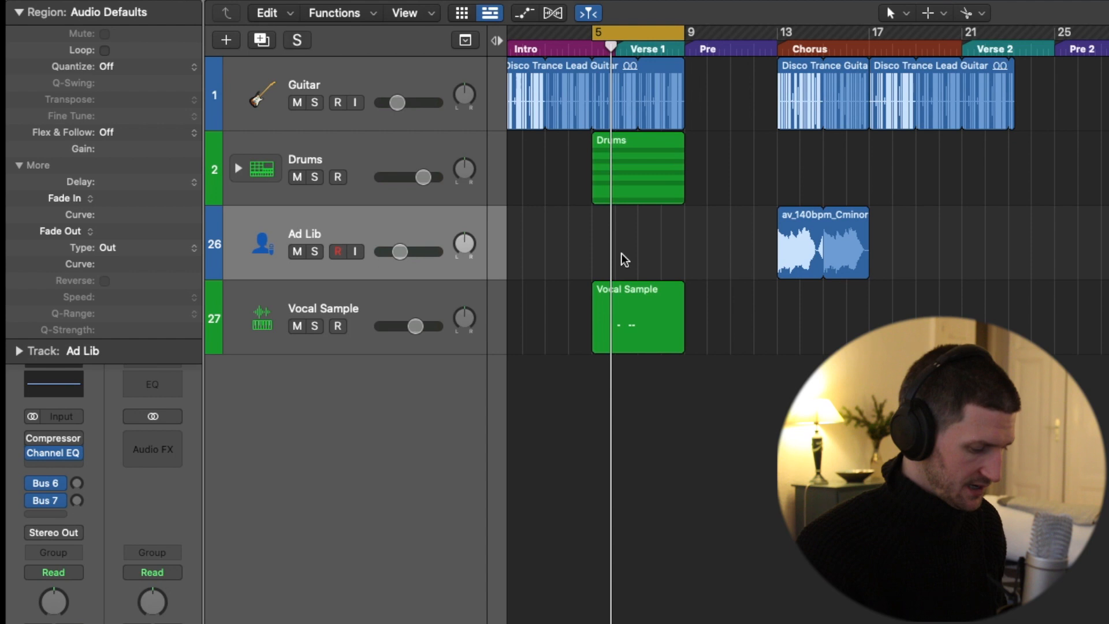
{"action": "key", "text": "super+z"}
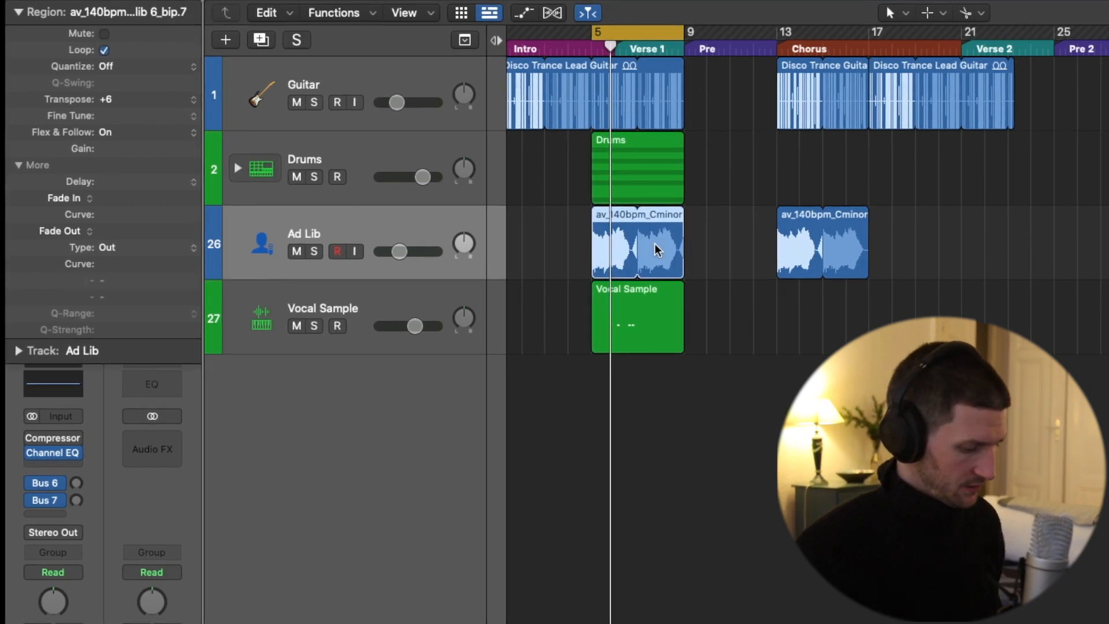
Toggle the bar 5 Ad Lib region's mute on and off, and view its Quantize options, leaving the setting at Off.
{"action": "key", "text": "ctrl+m"}
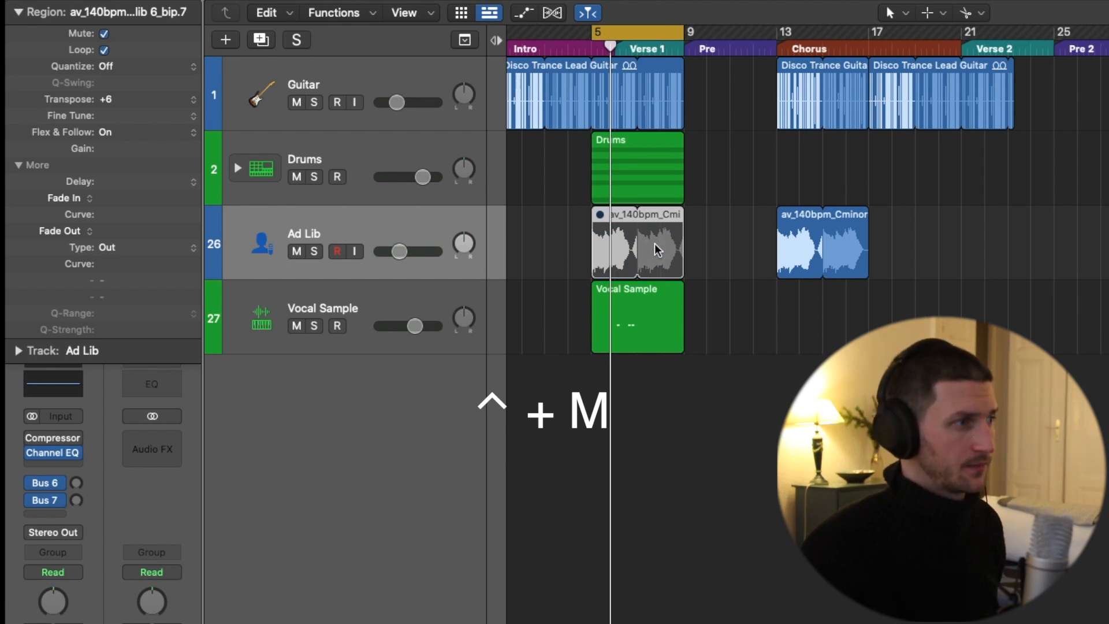
{"action": "key", "text": "ctrl+m"}
{"action": "left_click", "coordinate": [125, 66]}
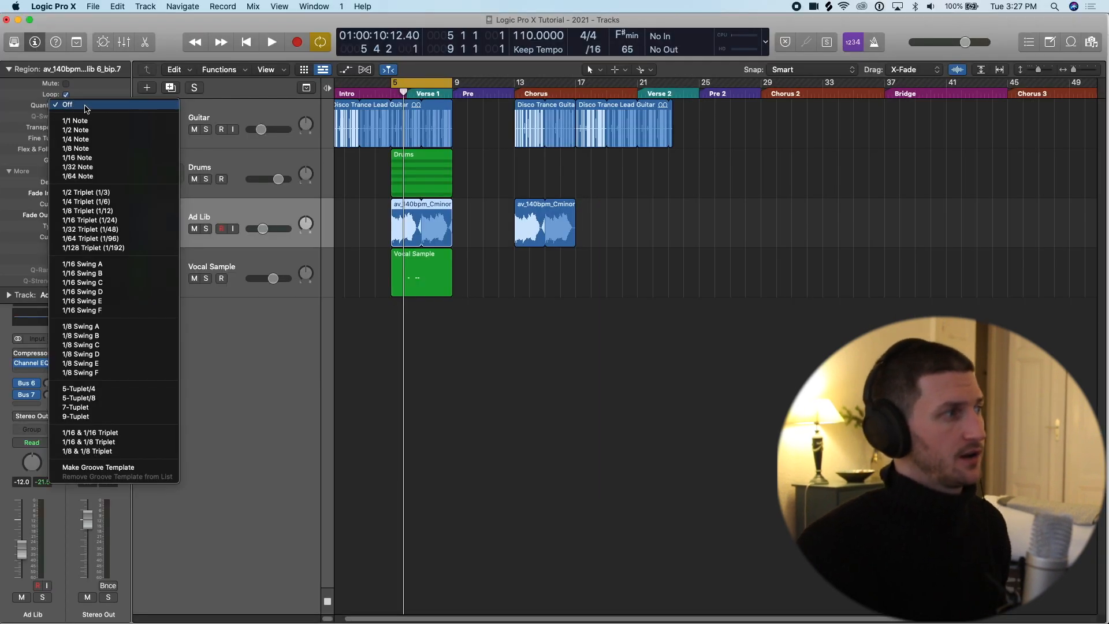
{"action": "left_click", "coordinate": [35, 109]}
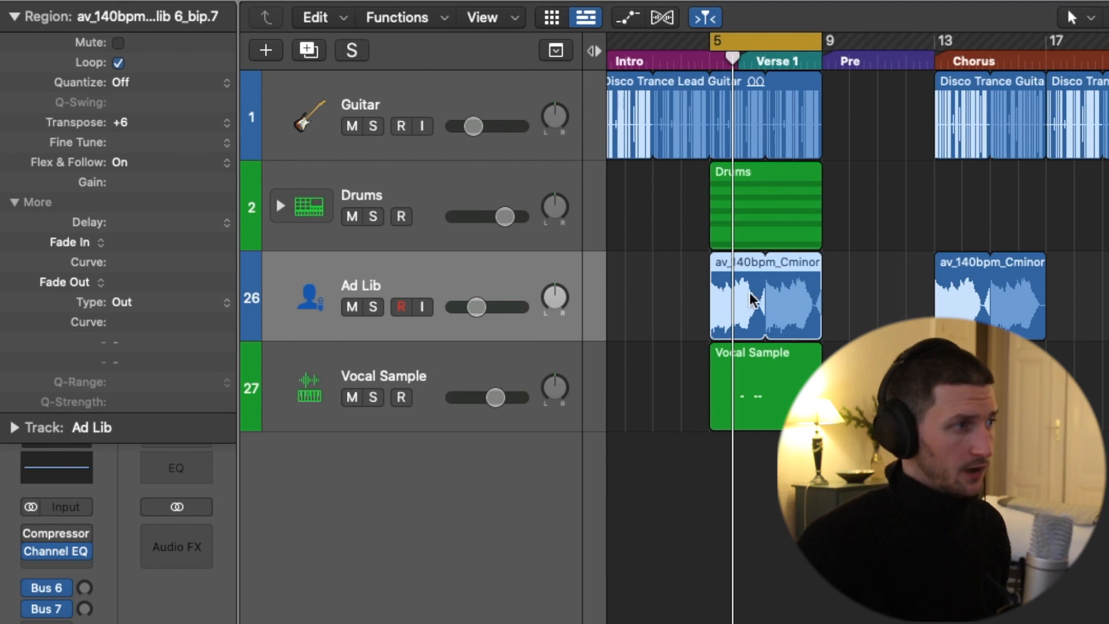
Set the bar 5 Ad Lib region's Transpose to +5 and try adjusting its region gain.
{"action": "key", "text": "super+Right"}
{"action": "key", "text": "super+Right"}
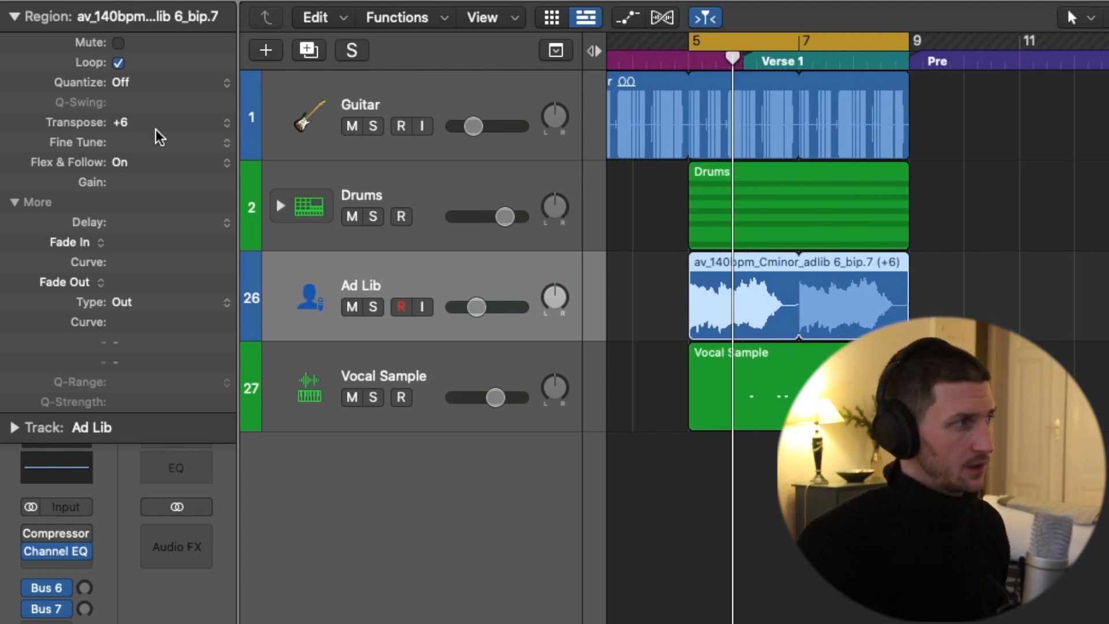
{"action": "left_click_drag", "start_coordinate": [173, 126], "coordinate": [181, 152]}
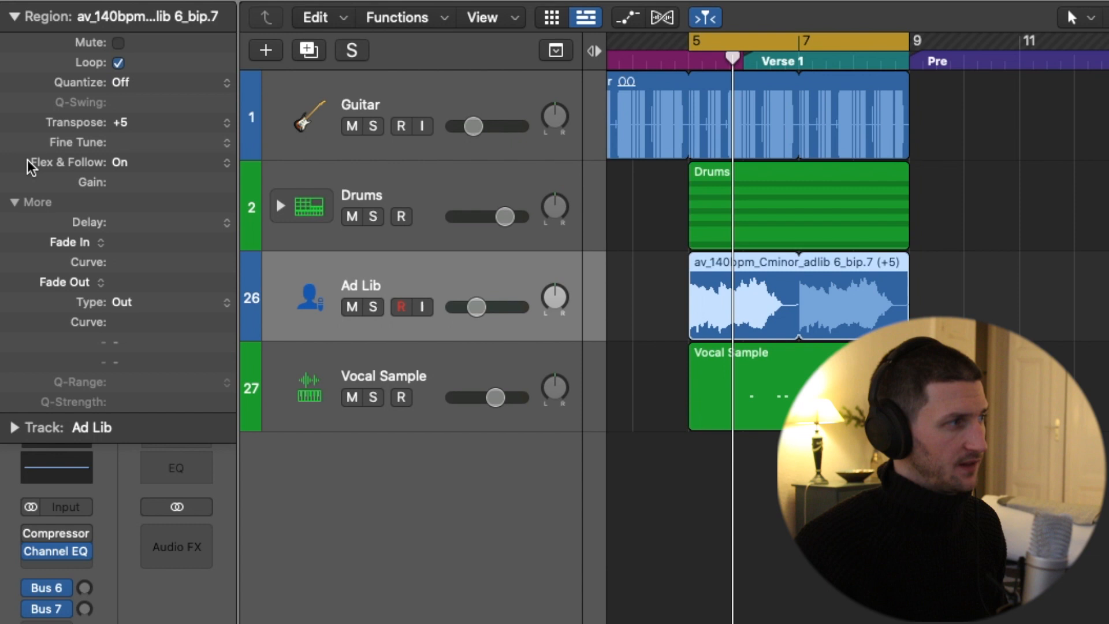
{"action": "left_click_drag", "start_coordinate": [168, 184], "coordinate": [168, 268]}
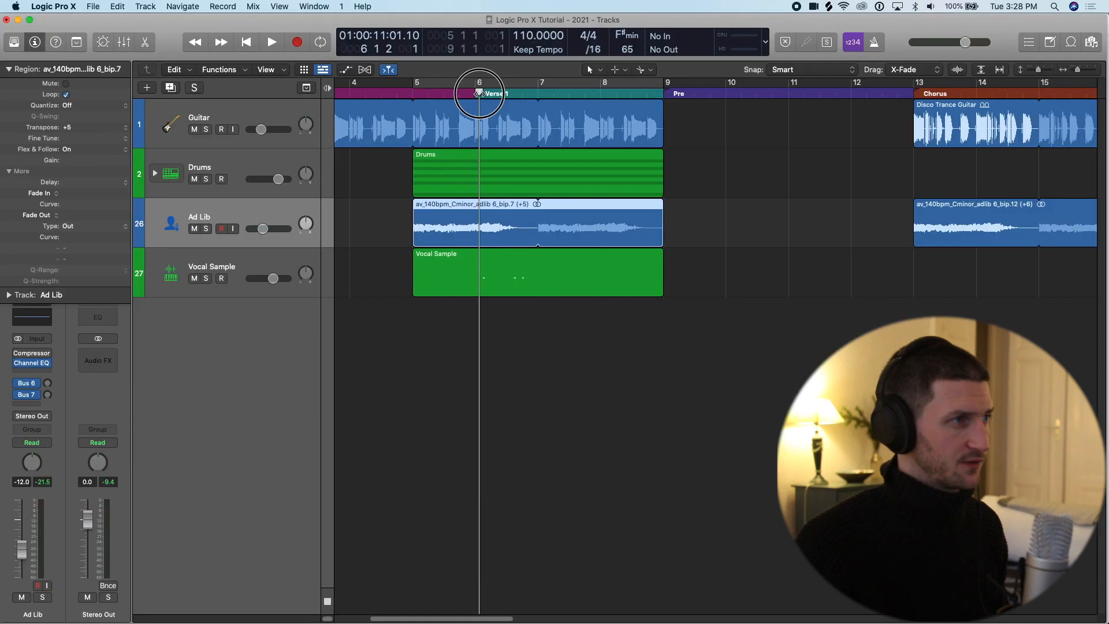
Split the Ad Lib region at bar 6 and try a gain of +3.8 dB on the piece between bars 6 and 7.
{"action": "left_click_drag", "start_coordinate": [478, 92], "coordinate": [475, 93]}
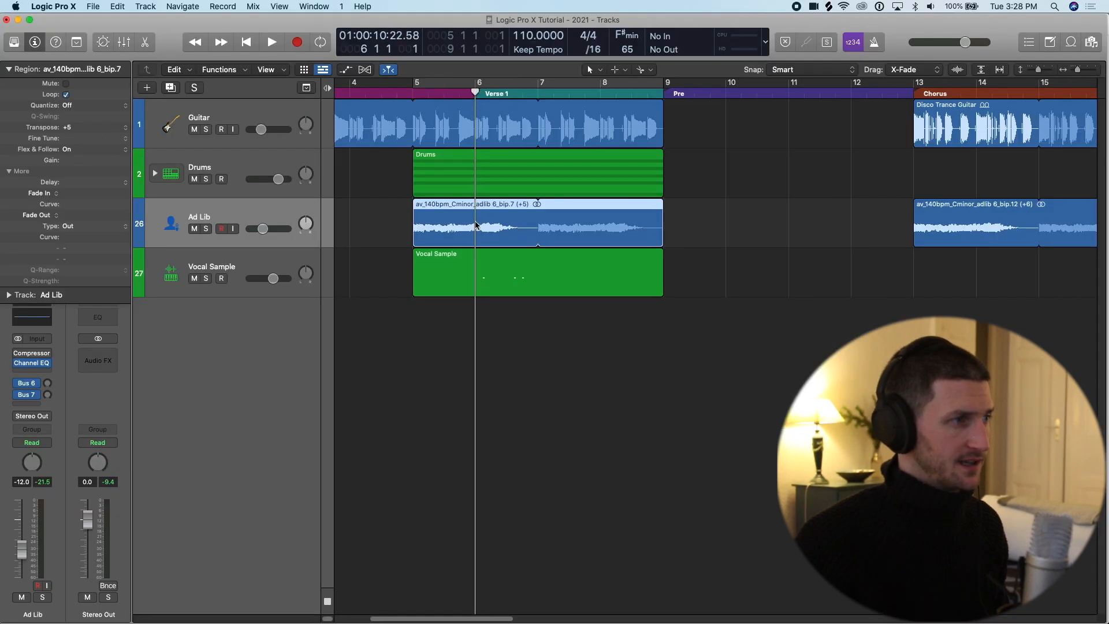
{"action": "left_click", "coordinate": [477, 222]}
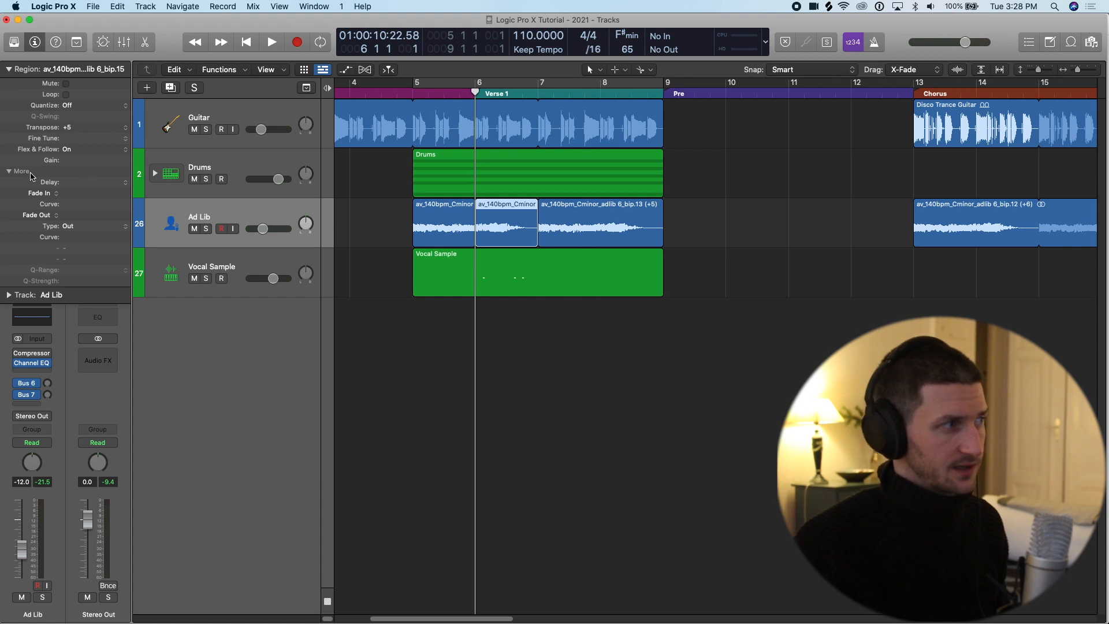
{"action": "left_click_drag", "start_coordinate": [90, 164], "coordinate": [93, 214]}
{"action": "left_click_drag", "start_coordinate": [97, 163], "coordinate": [97, 208]}
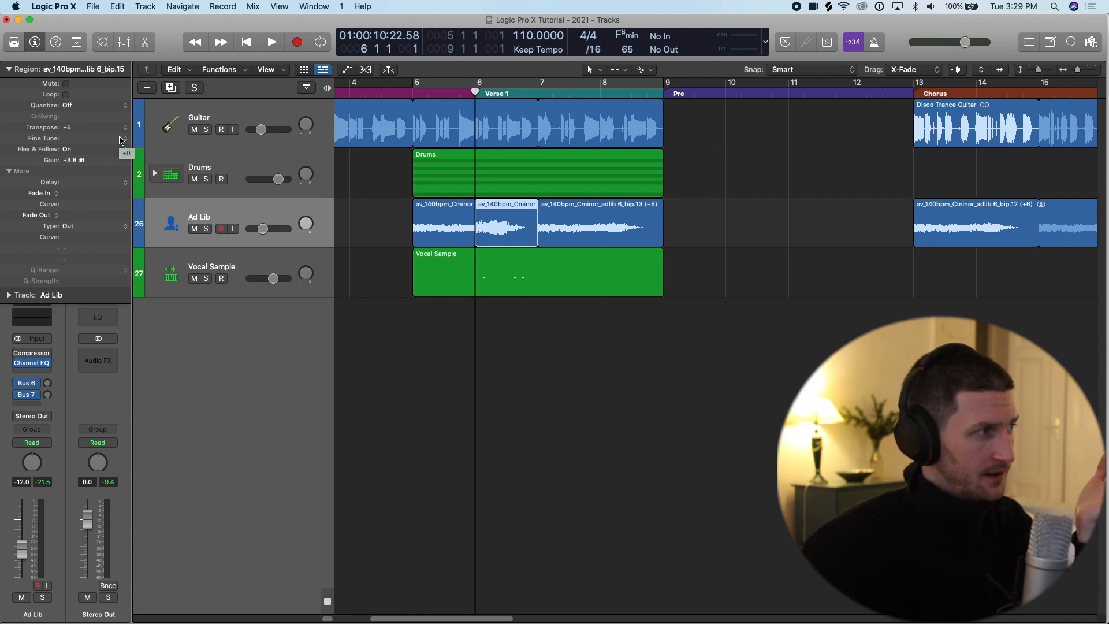
{"action": "left_click_drag", "start_coordinate": [82, 160], "coordinate": [98, 203]}
{"action": "double_click", "coordinate": [99, 161]}
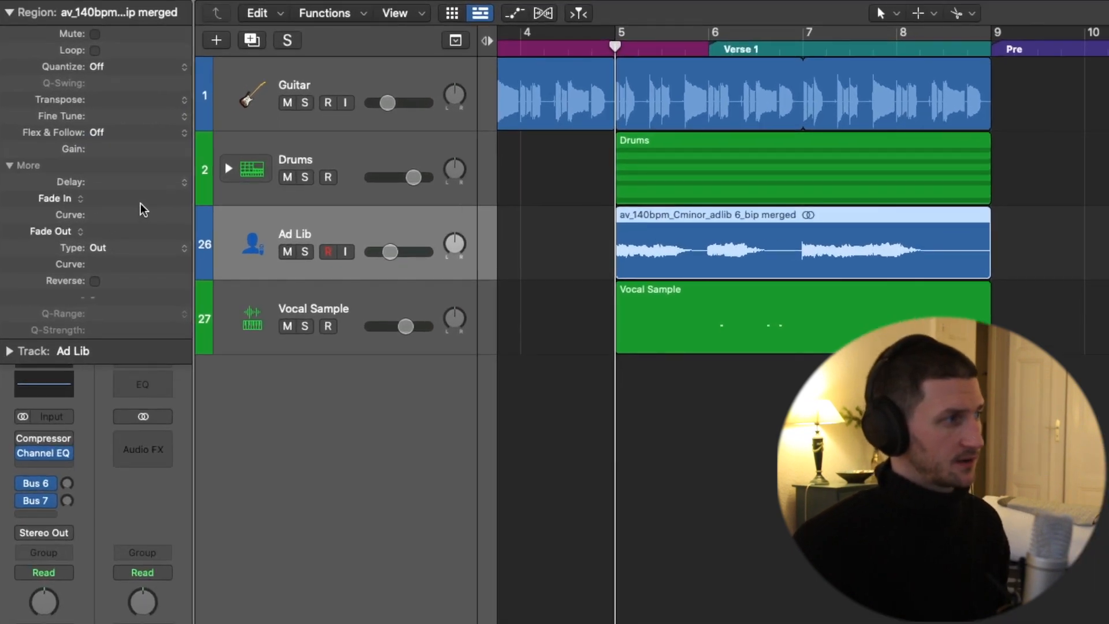
Set the merged Ad Lib region's Fade In to 1000.
{"action": "left_click_drag", "start_coordinate": [96, 196], "coordinate": [141, 32]}
{"action": "left_click_drag", "start_coordinate": [125, 160], "coordinate": [138, 1]}
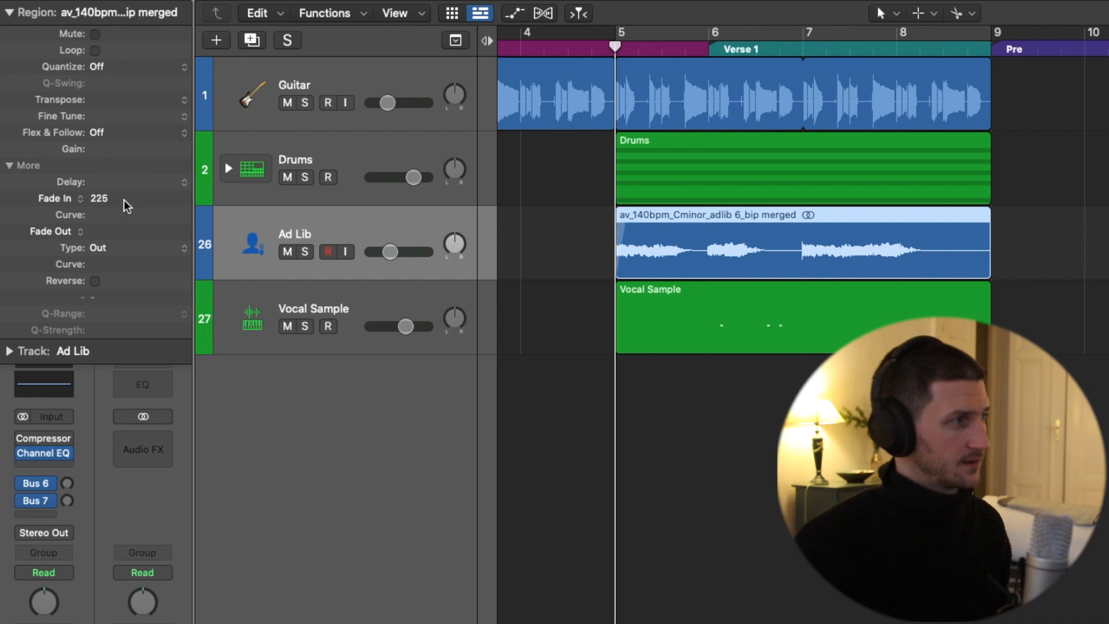
{"action": "double_click", "coordinate": [125, 199]}
{"action": "type", "text": "1000"}
{"action": "key", "text": "Return"}
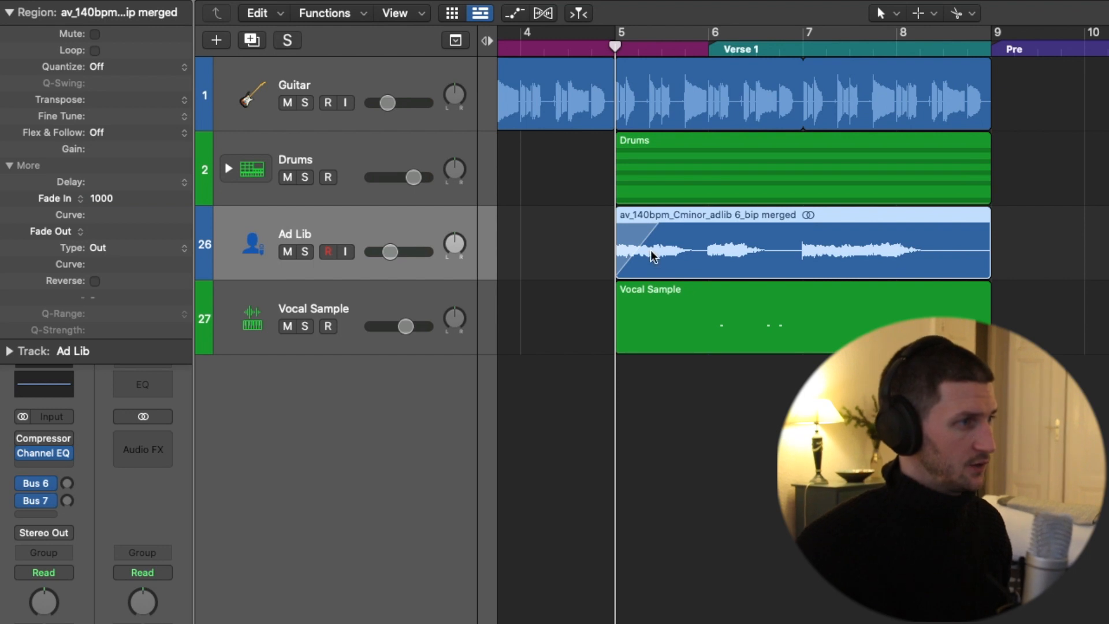
Set the merged Ad Lib region's Fade Out to 10000.
{"action": "double_click", "coordinate": [130, 229]}
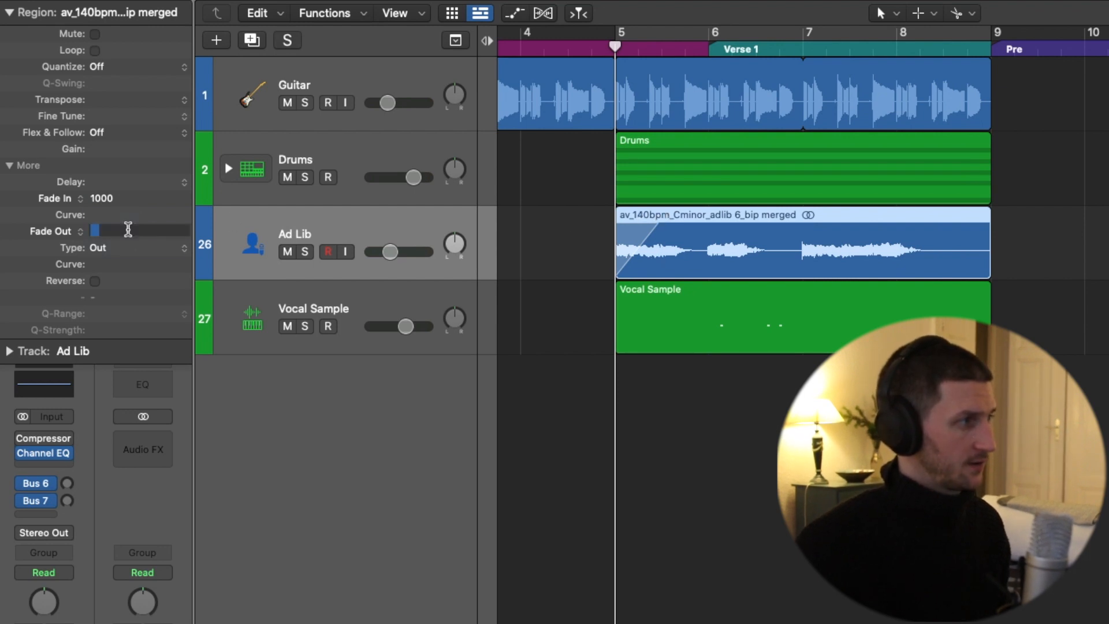
{"action": "type", "text": "1000"}
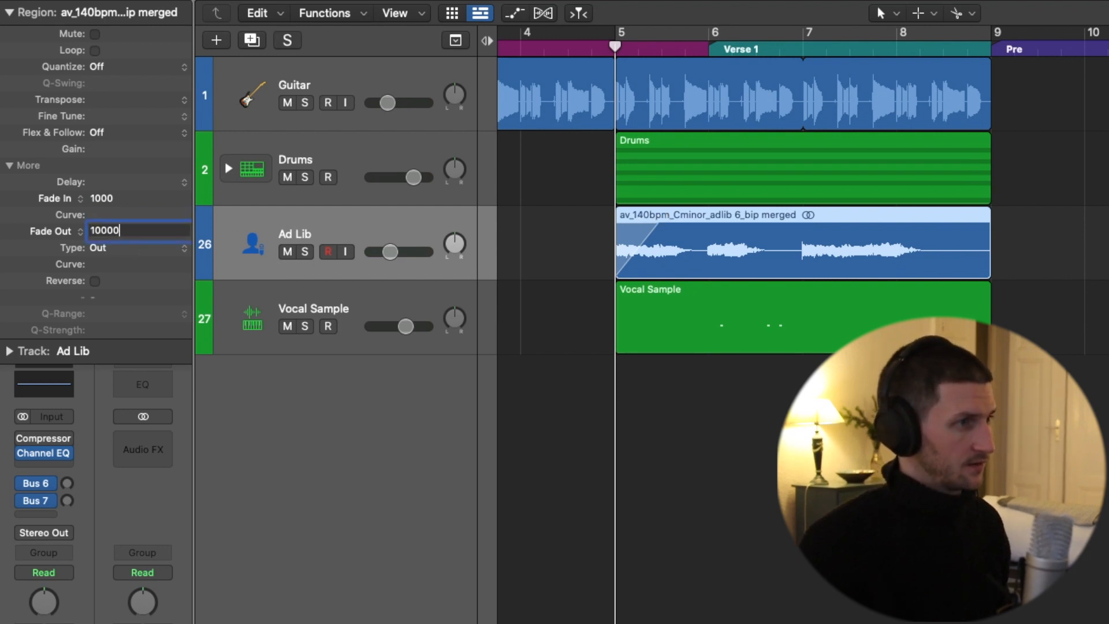
{"action": "type", "text": "0"}
{"action": "key", "text": "Return"}
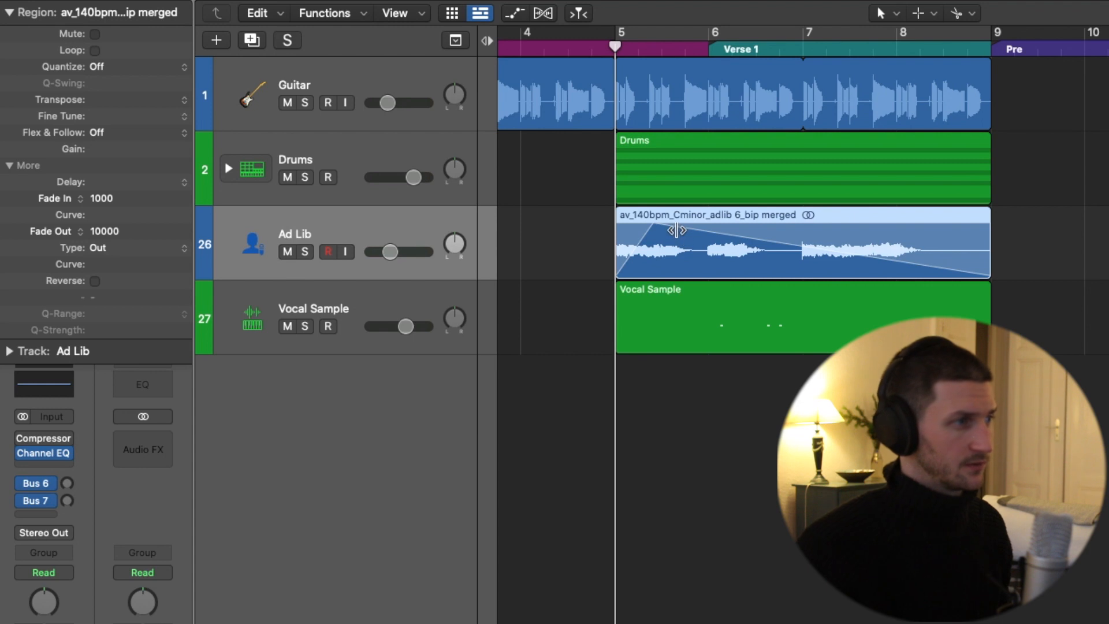
Set both the Fade Out and the Fade In of the merged Ad Lib region to 100.
{"action": "double_click", "coordinate": [162, 231]}
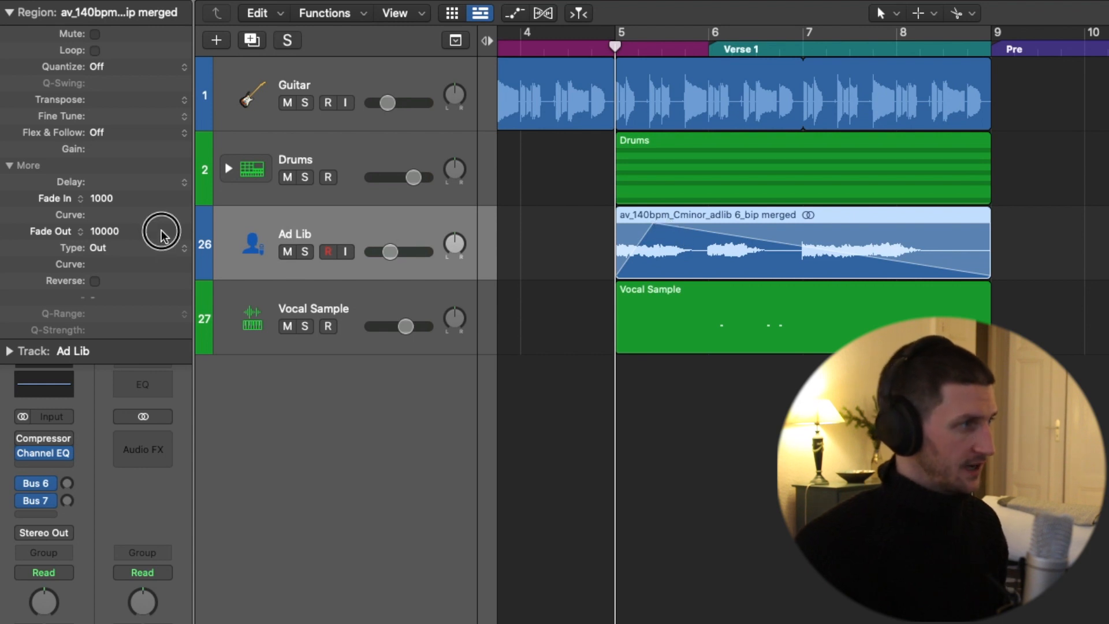
{"action": "type", "text": "100"}
{"action": "key", "text": "Return"}
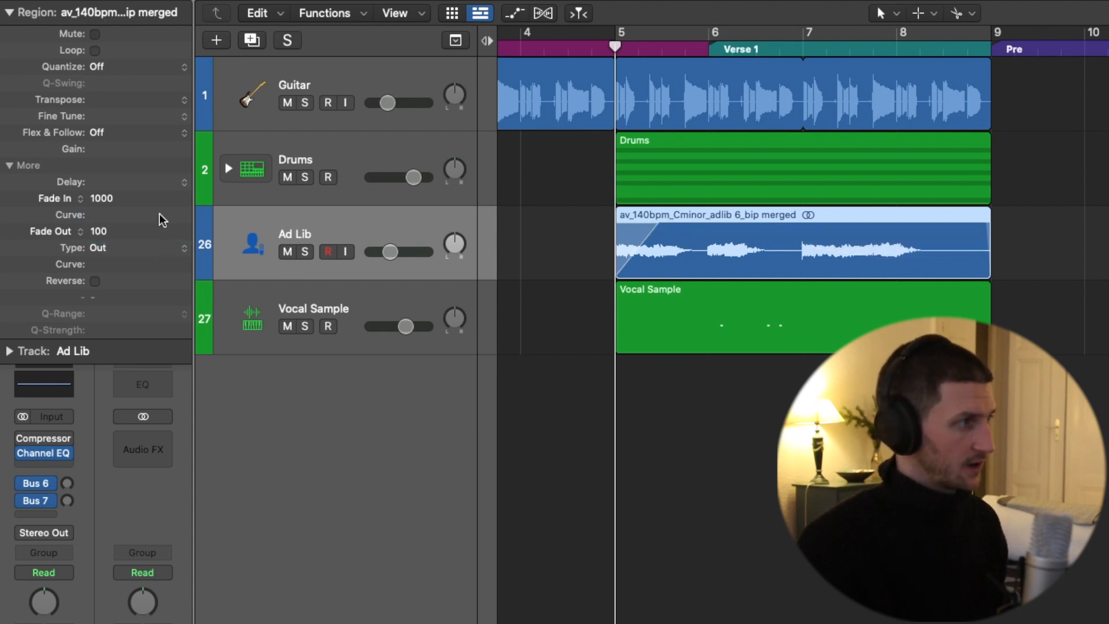
{"action": "double_click", "coordinate": [157, 199]}
{"action": "type", "text": "100"}
{"action": "key", "text": "Return"}
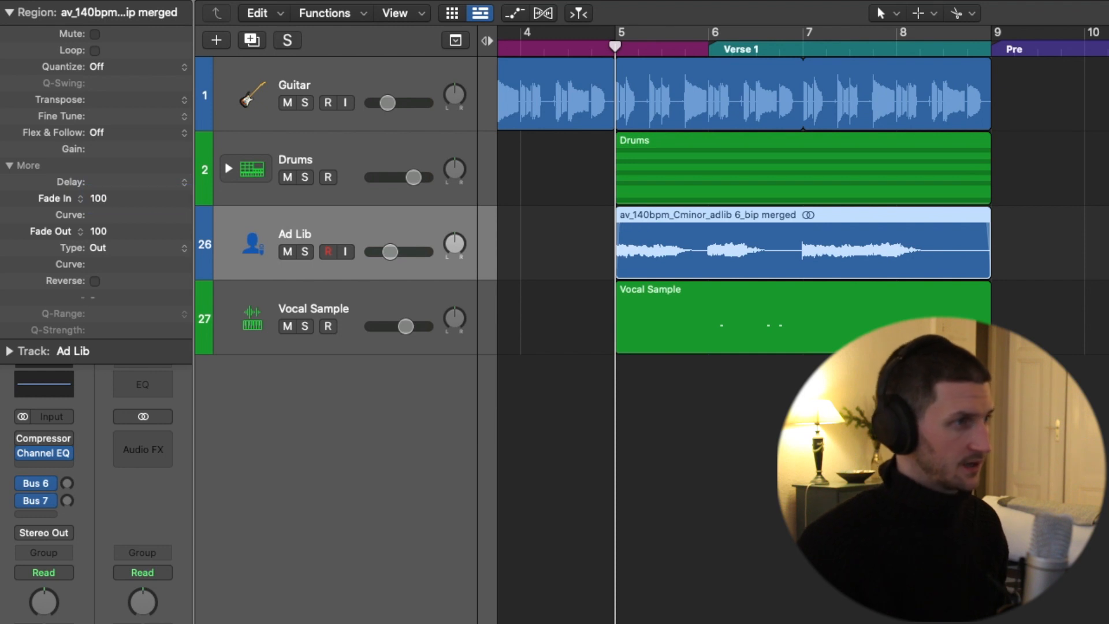
Shorten the fade-in at the start of the merged Ad Lib region to about 4 by adjusting it in the waveform.
{"action": "key", "text": "super+Right"}
{"action": "key", "text": "super+Right"}
{"action": "key", "text": "super+Right"}
{"action": "key", "text": "super+Left"}
{"action": "key", "text": "super+Left"}
{"action": "key", "text": "z"}
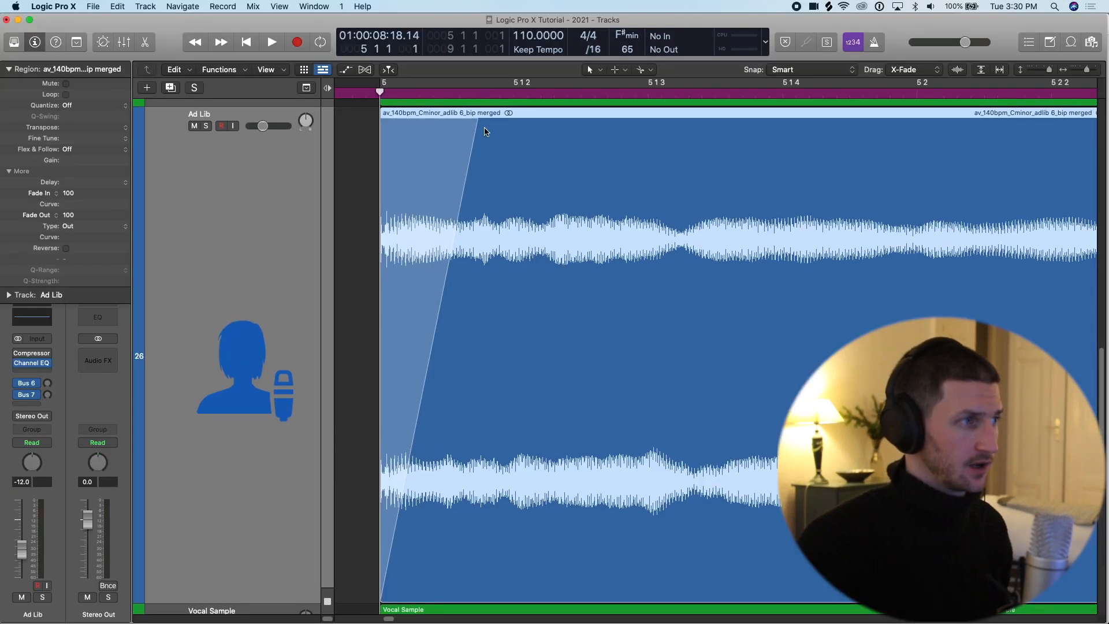
{"action": "left_click_drag", "start_coordinate": [474, 120], "coordinate": [389, 116]}
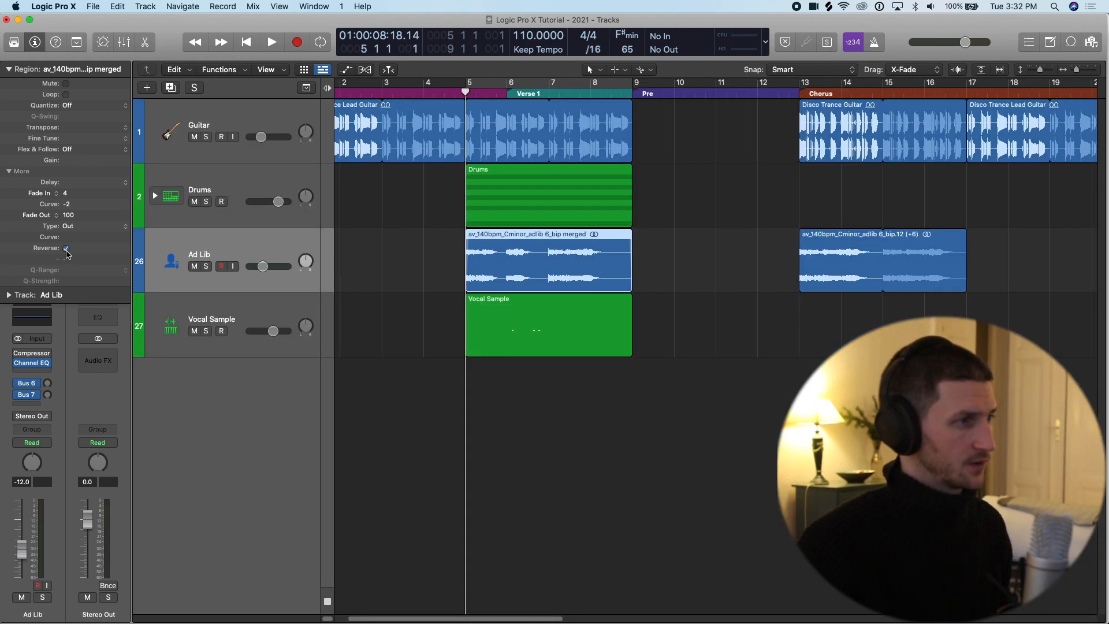
Reverse the merged Ad Lib region and move the playhead to bar 7.
{"action": "left_click", "coordinate": [66, 248]}
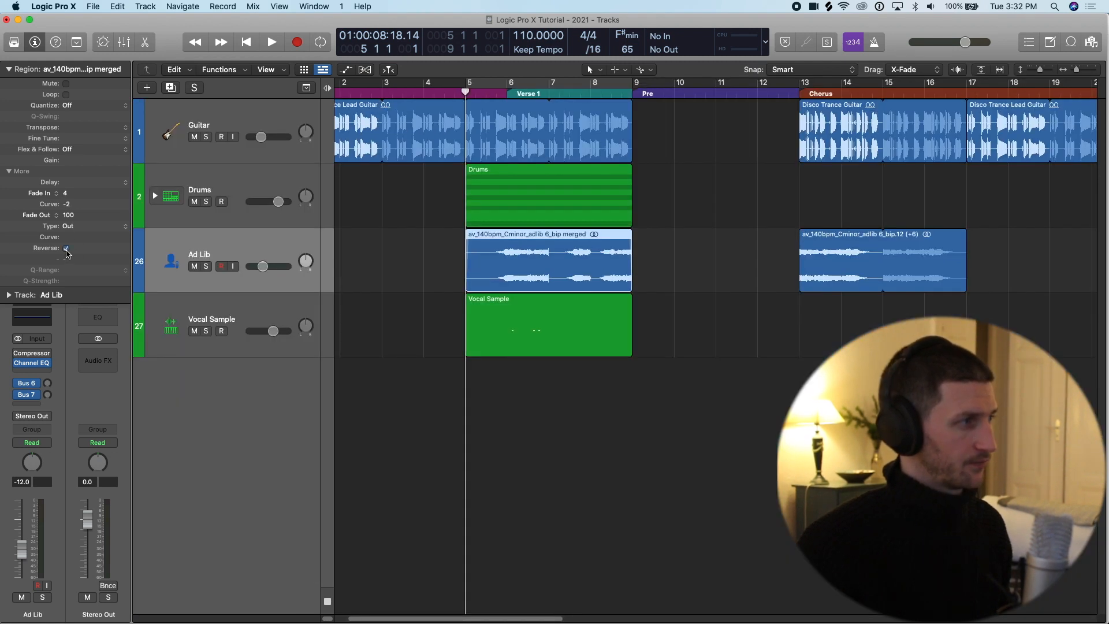
{"action": "left_click_drag", "start_coordinate": [466, 94], "coordinate": [549, 93]}
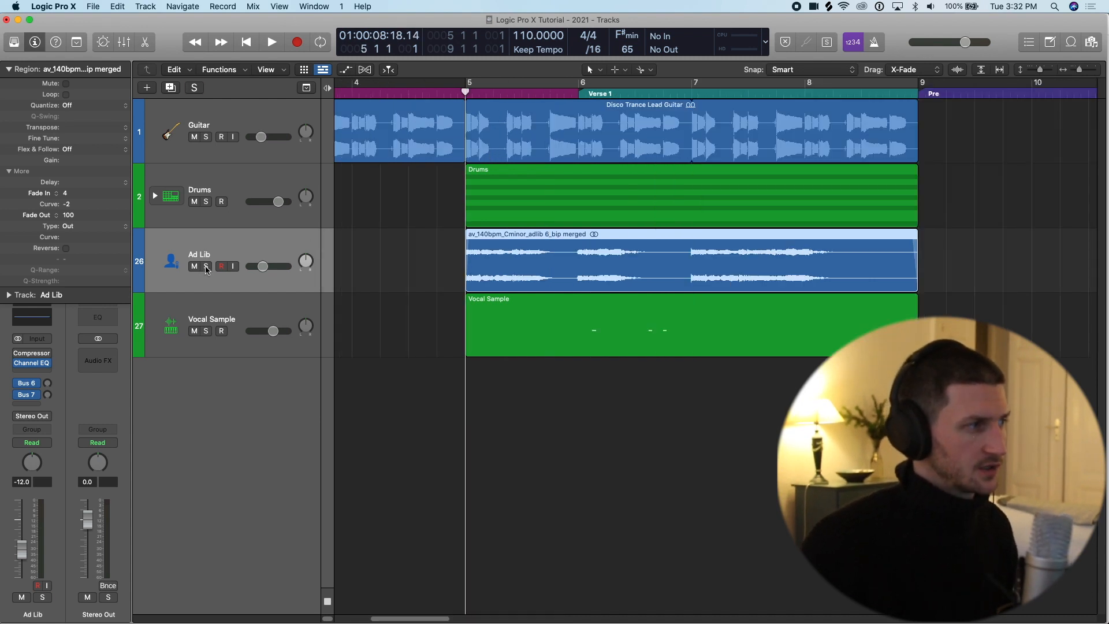
Solo the Ad Lib track and play the merged region from bar 5.
{"action": "left_click", "coordinate": [206, 267]}
{"action": "key", "text": "space"}
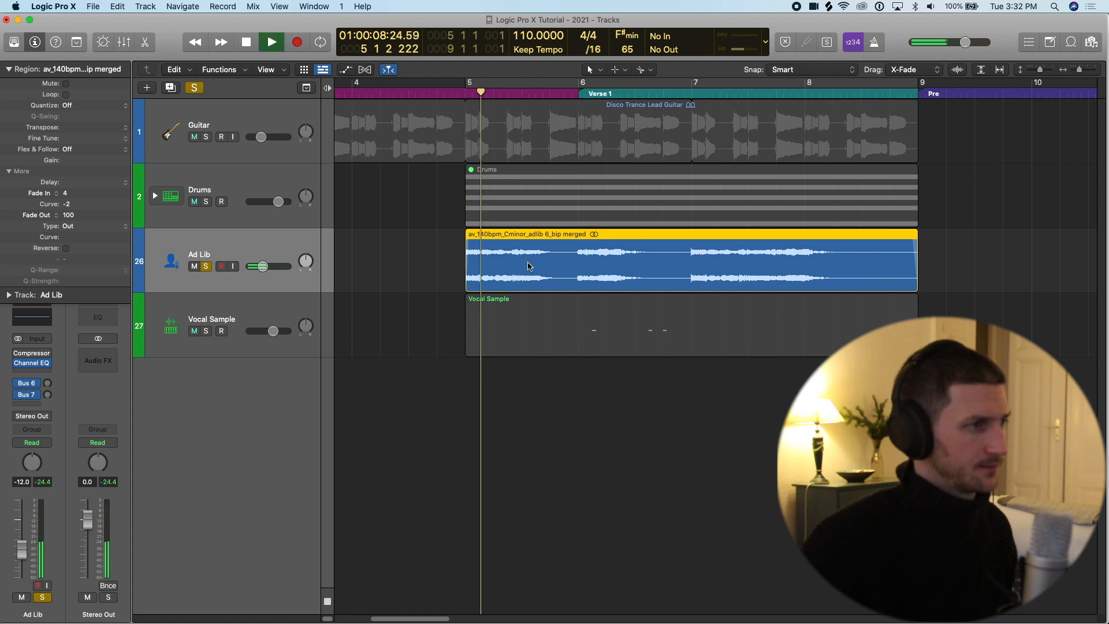
Stop playback, split the merged Ad Lib region at bar 6, and duplicate the Ad Lib track.
{"action": "key", "text": "space"}
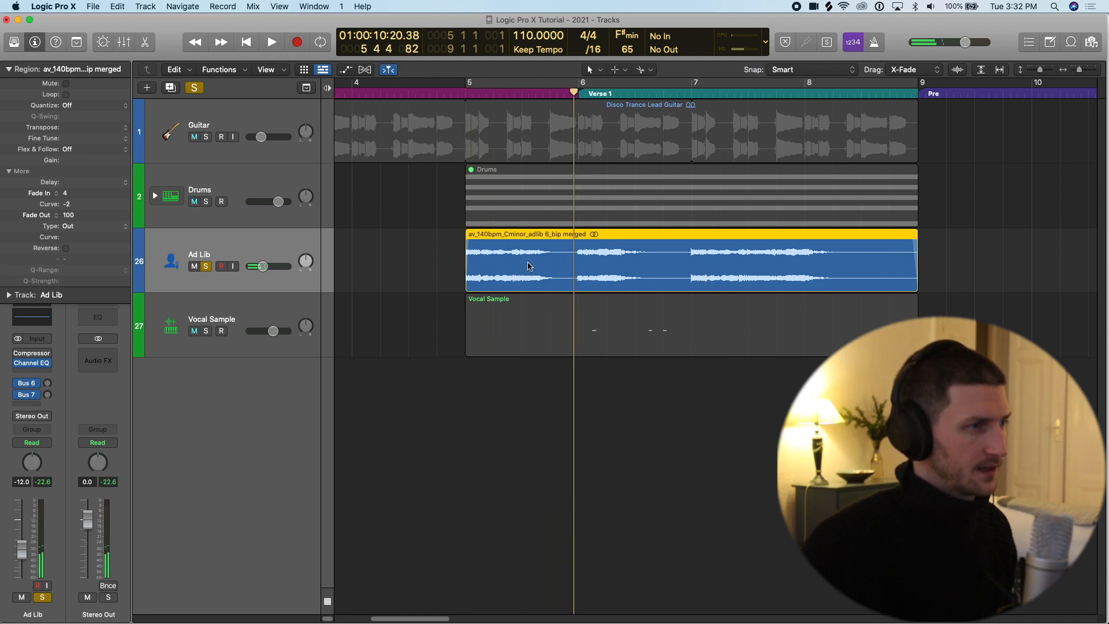
{"action": "left_click", "coordinate": [577, 244]}
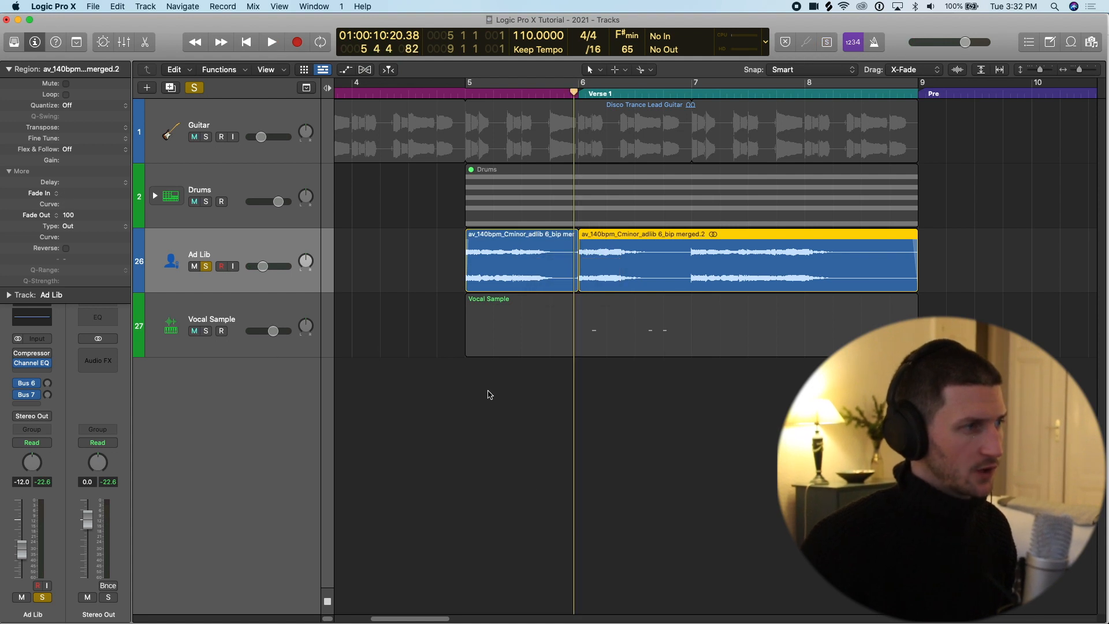
{"action": "left_click", "coordinate": [280, 251]}
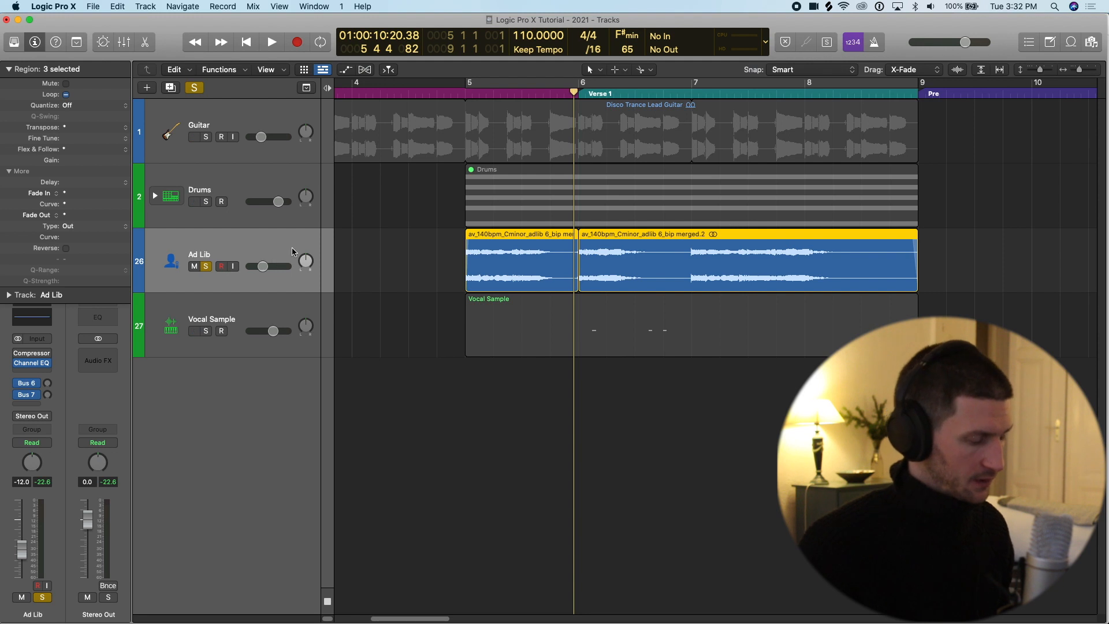
{"action": "key", "text": "super+d"}
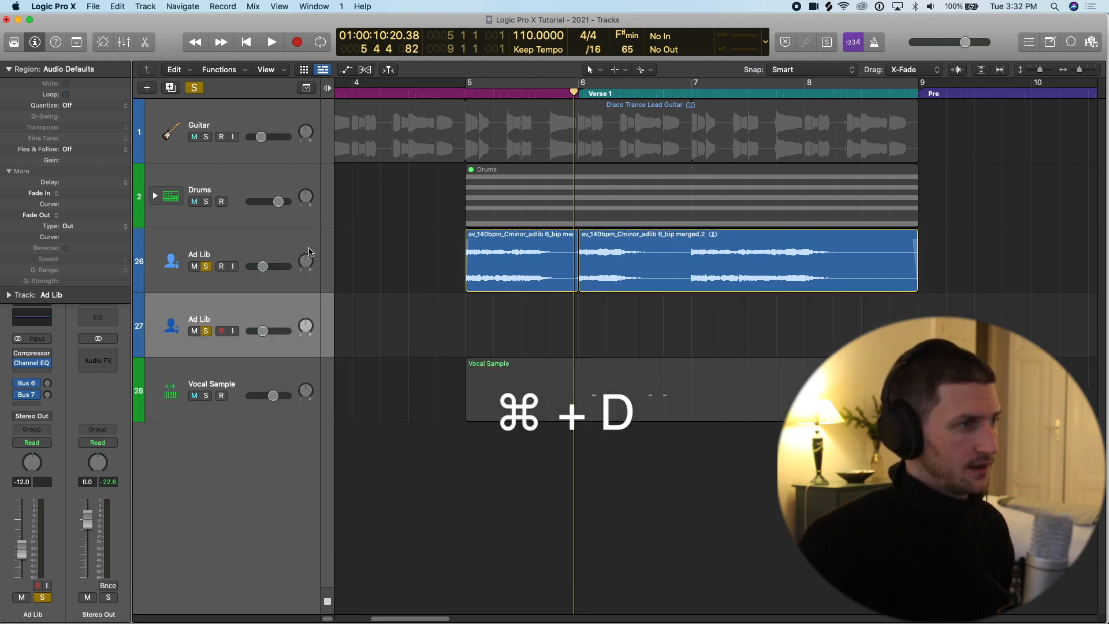
Copy the first Ad Lib region onto the duplicate Ad Lib track, keeping its start at bar 5.
{"action": "left_click", "coordinate": [523, 257]}
{"action": "key", "text": "alt"}
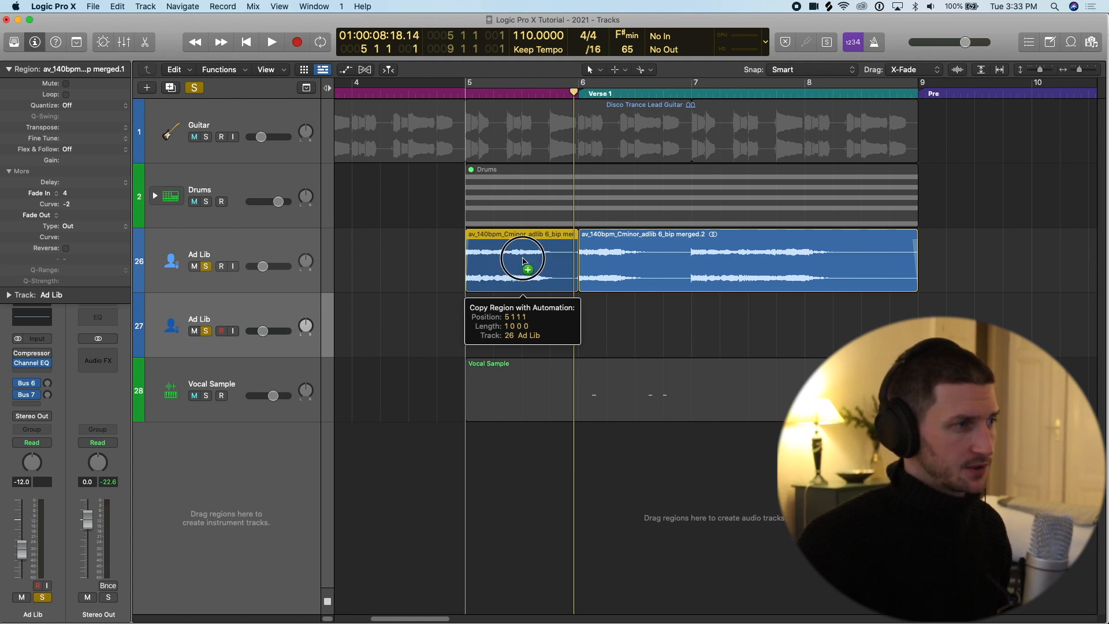
{"action": "left_click_drag", "start_coordinate": [523, 260], "coordinate": [523, 323]}
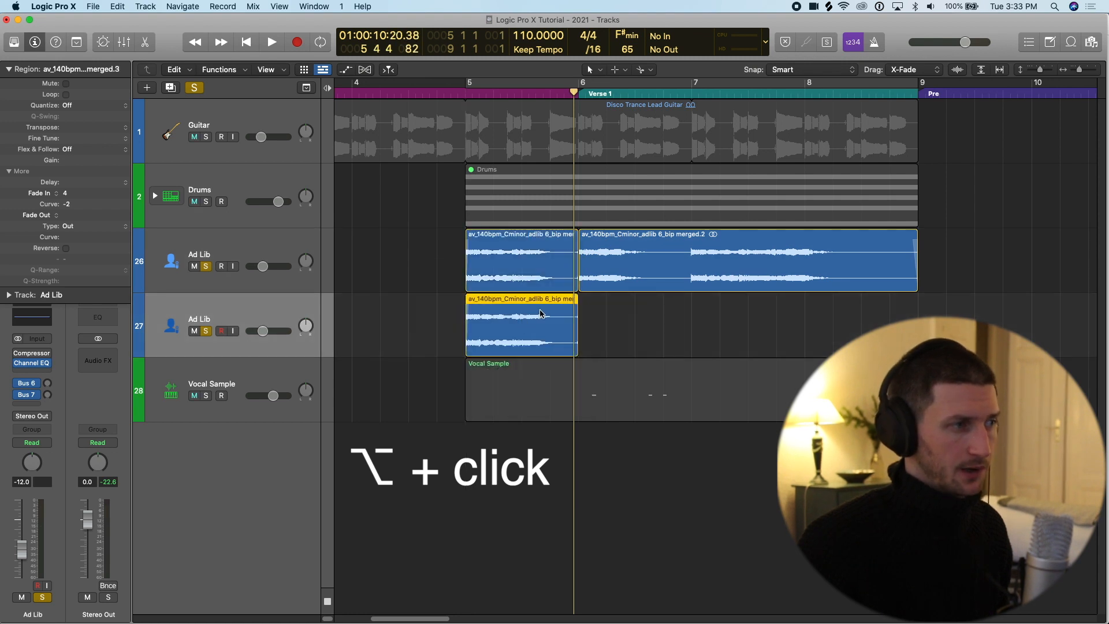
Reverse the copied region and play it with only the duplicate track soloed, cycling from bar 5 to 6 3 1.
{"action": "left_click_drag", "start_coordinate": [467, 85], "coordinate": [636, 106]}
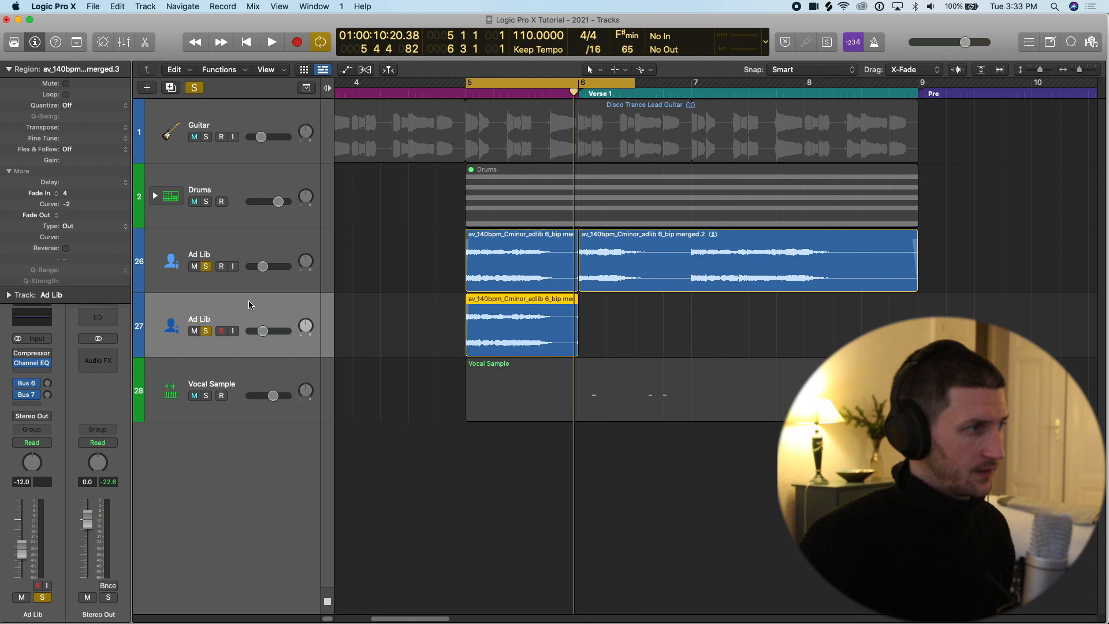
{"action": "left_click", "coordinate": [207, 267]}
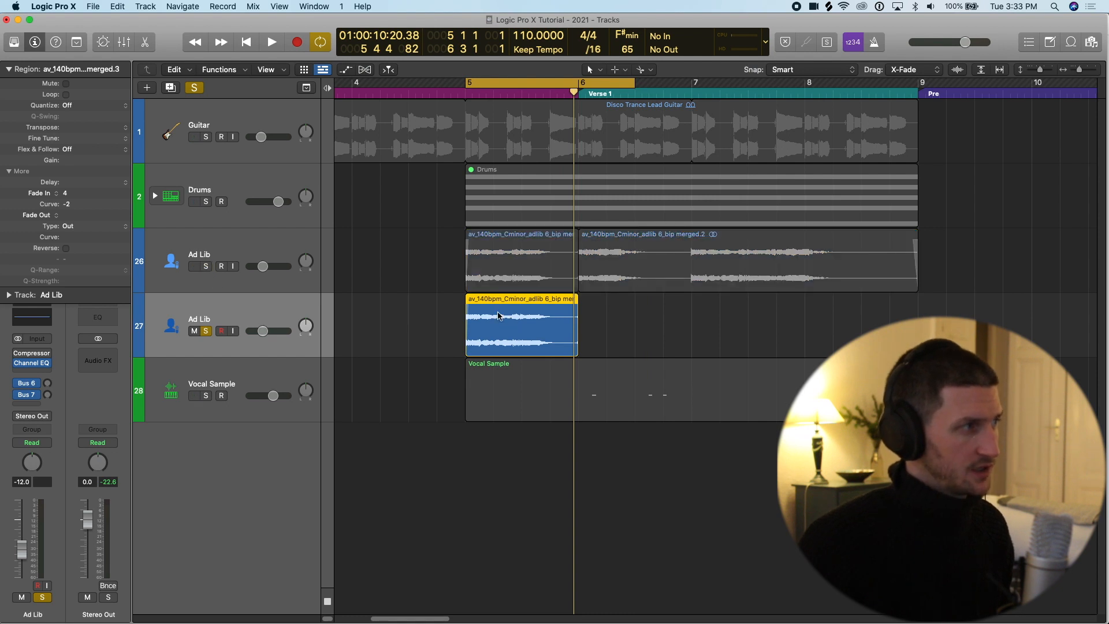
{"action": "left_click", "coordinate": [65, 249]}
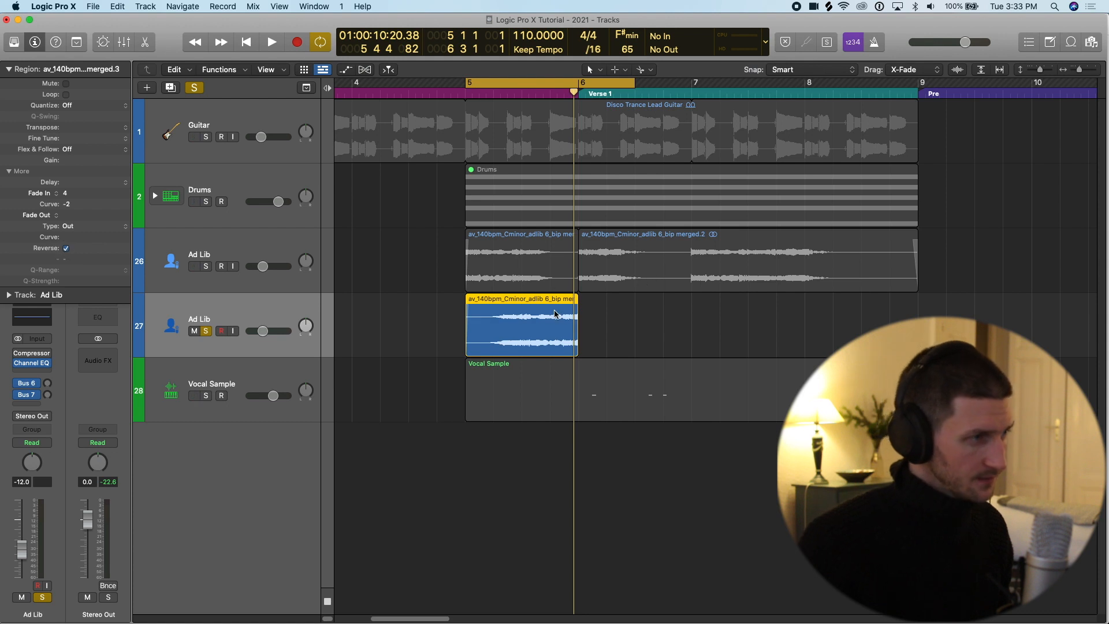
{"action": "key", "text": "super+Right"}
{"action": "key", "text": "super+Right"}
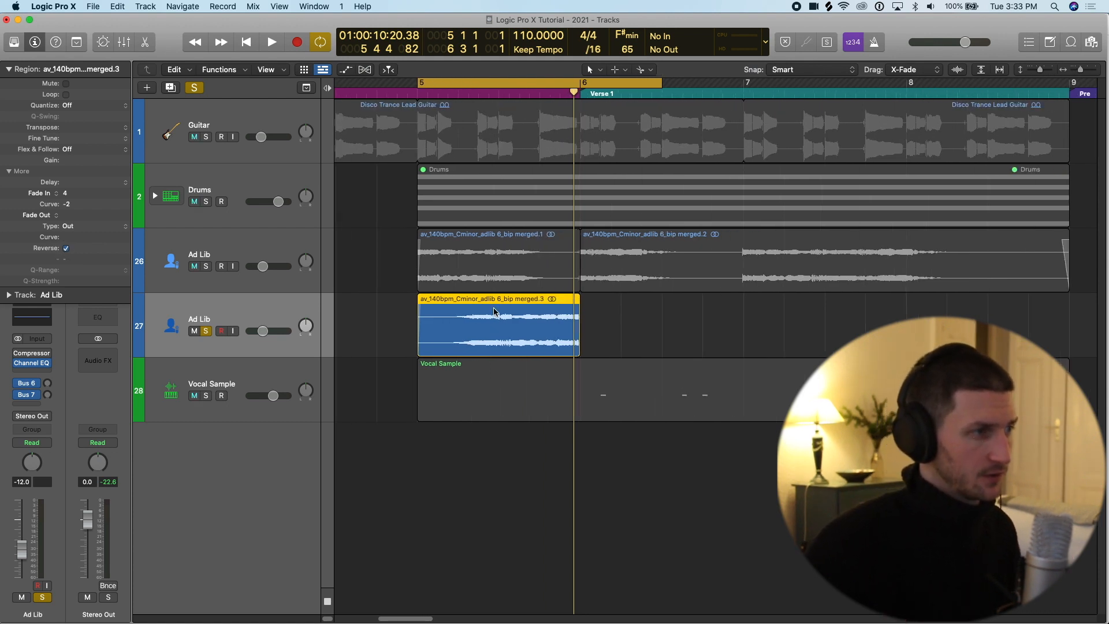
{"action": "key", "text": "super+Right"}
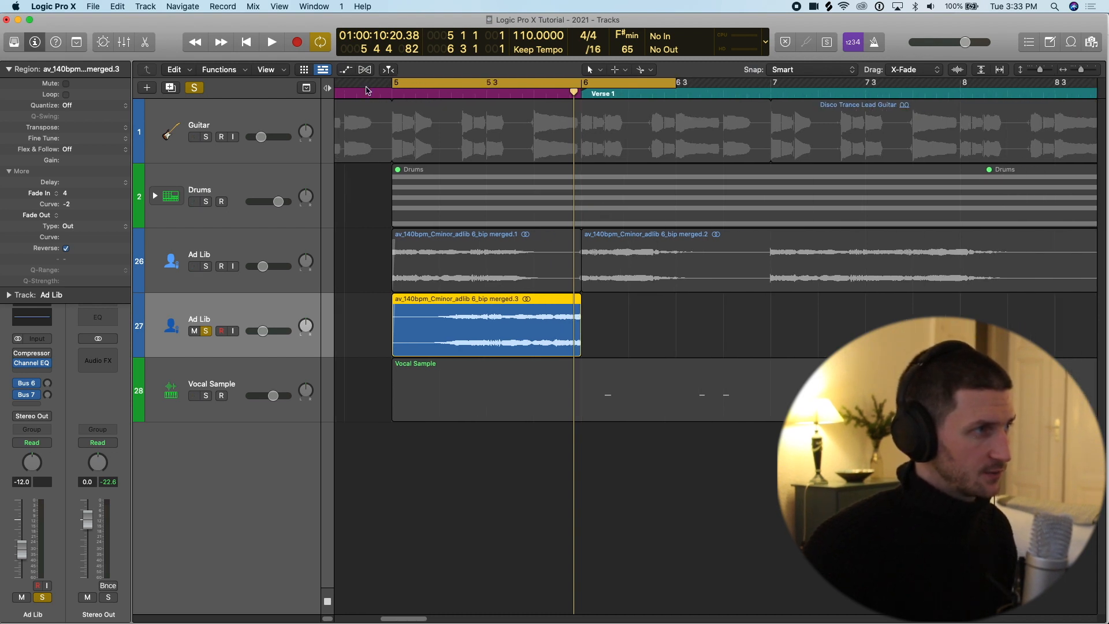
{"action": "key", "text": "space"}
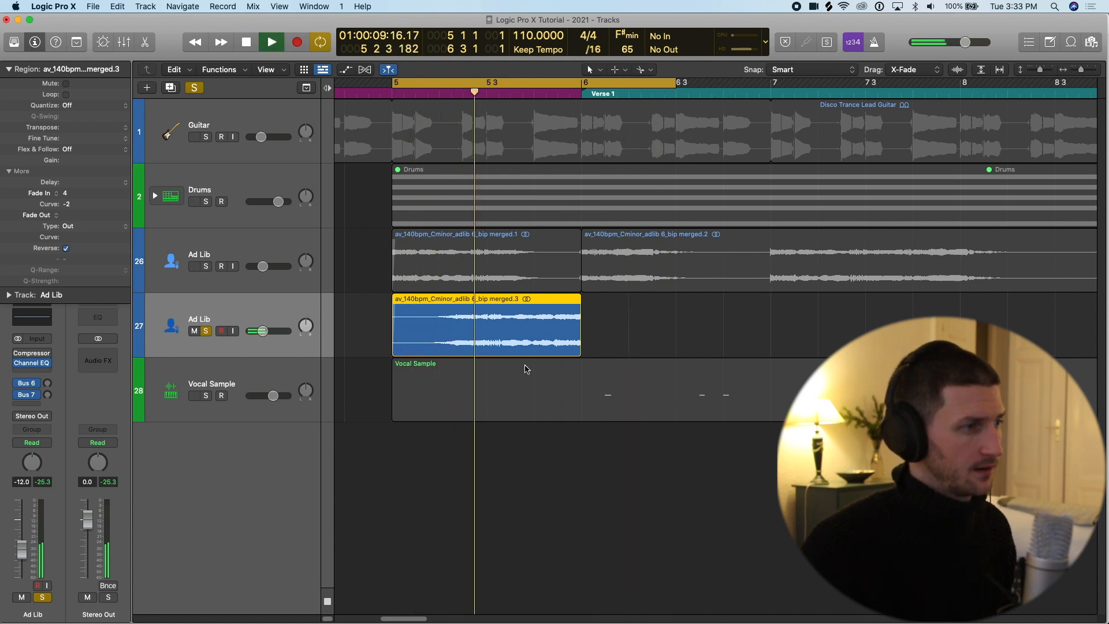
{"action": "key", "text": "space"}
Split the reversed Ad Lib region at 5 3 1 and delete its second half.
{"action": "left_click_drag", "start_coordinate": [483, 91], "coordinate": [486, 94]}
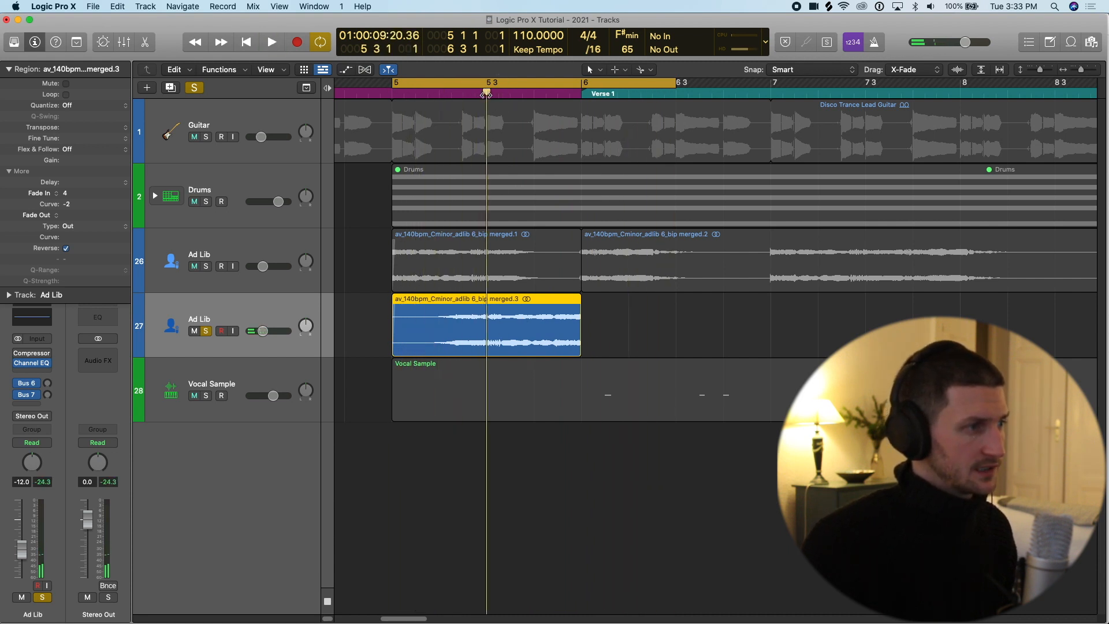
{"action": "left_click", "coordinate": [487, 325]}
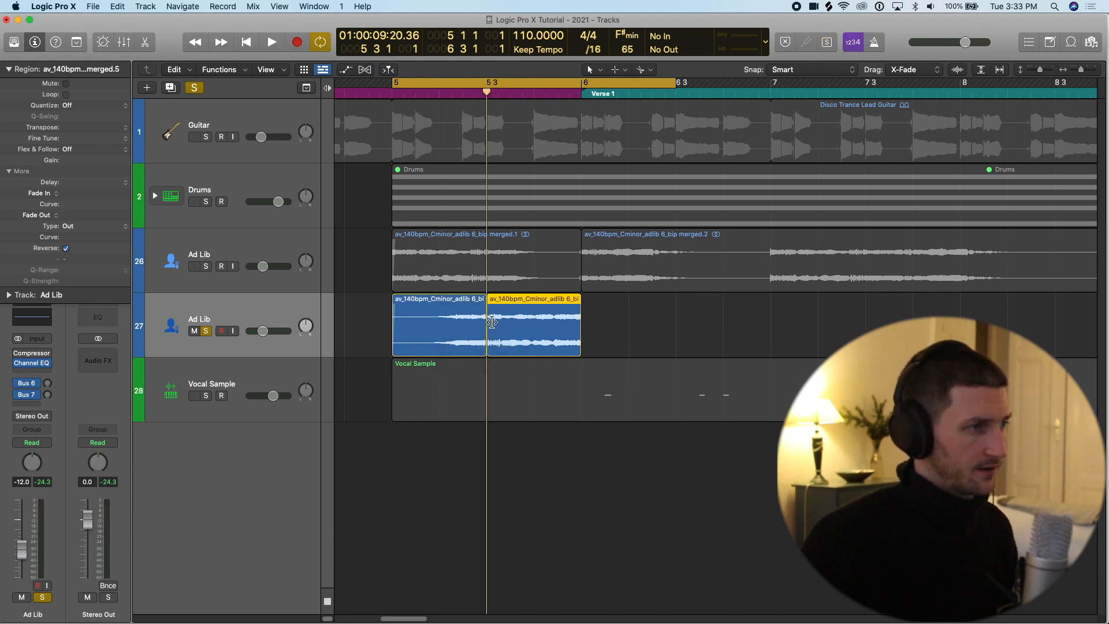
{"action": "key", "text": "space"}
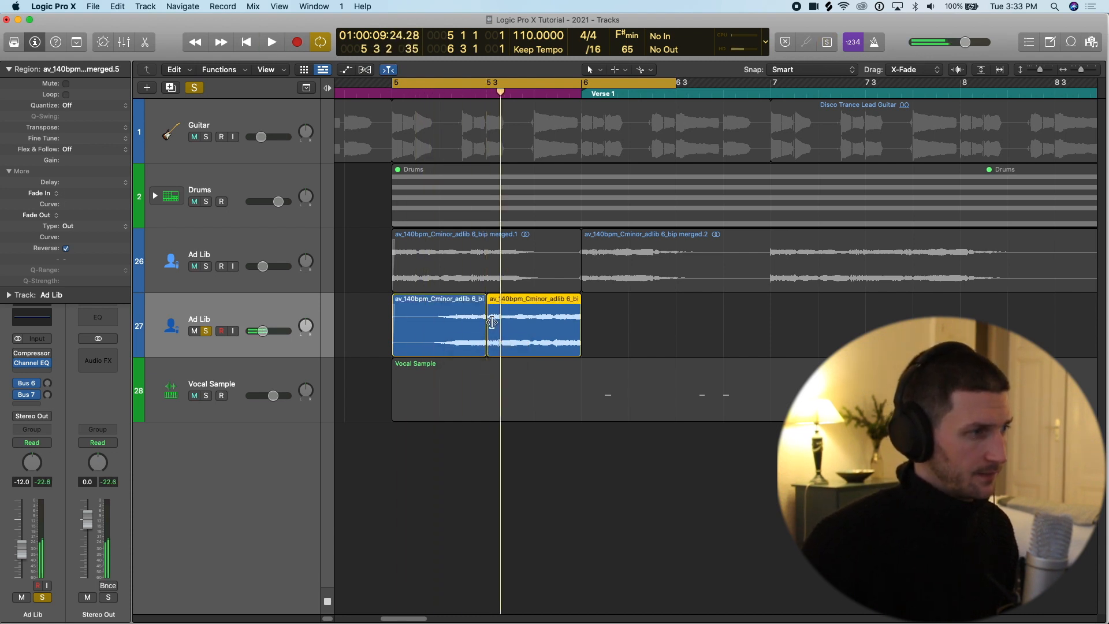
{"action": "key", "text": "Delete"}
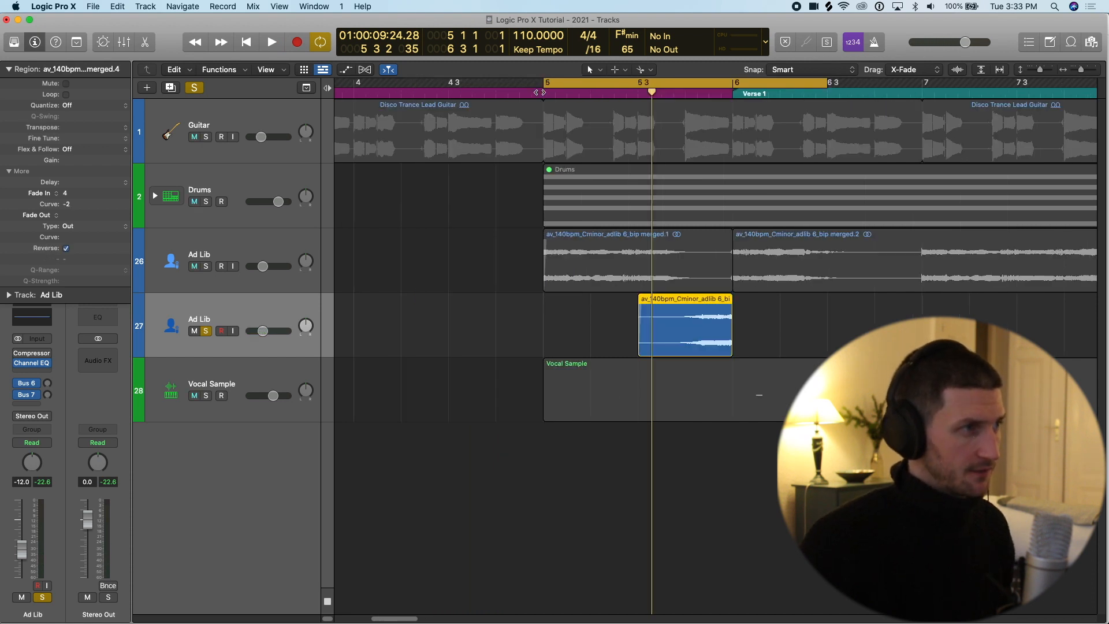
Move the remaining reversed region so it ends at bar 5, and extend the cycle range's start back to 4 3 1.
{"action": "left_click", "coordinate": [543, 93]}
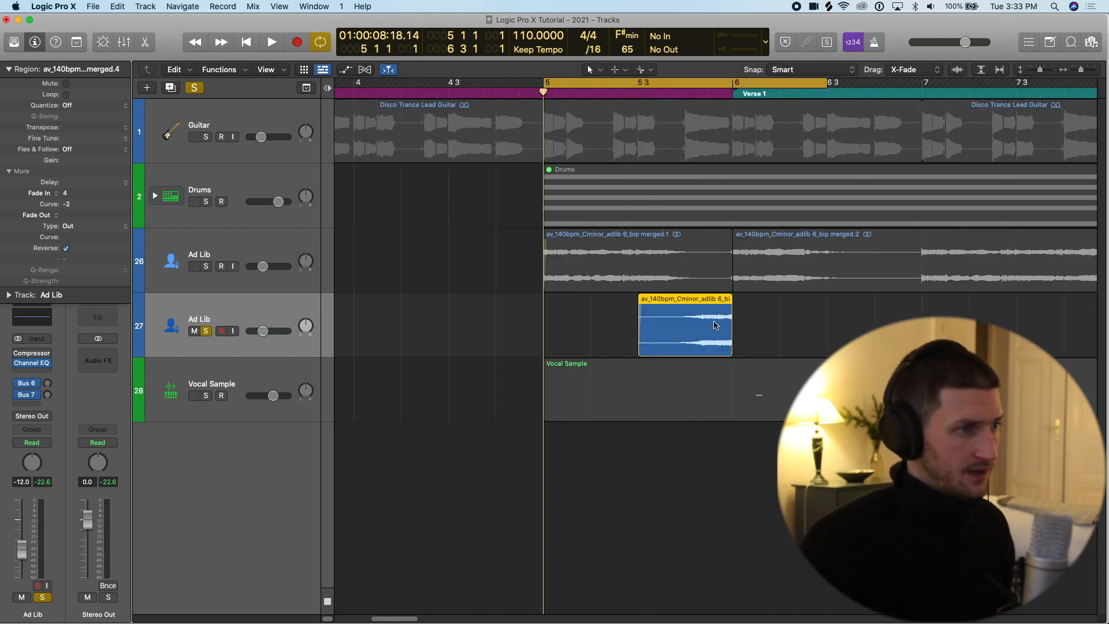
{"action": "left_click_drag", "start_coordinate": [708, 322], "coordinate": [526, 328]}
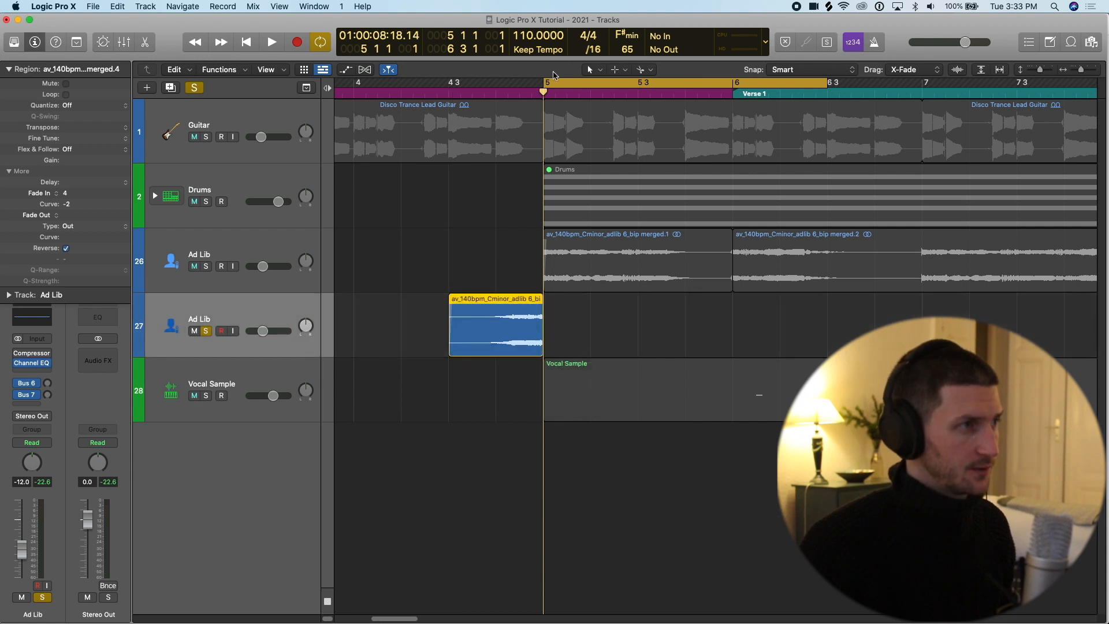
{"action": "left_click_drag", "start_coordinate": [545, 83], "coordinate": [452, 93]}
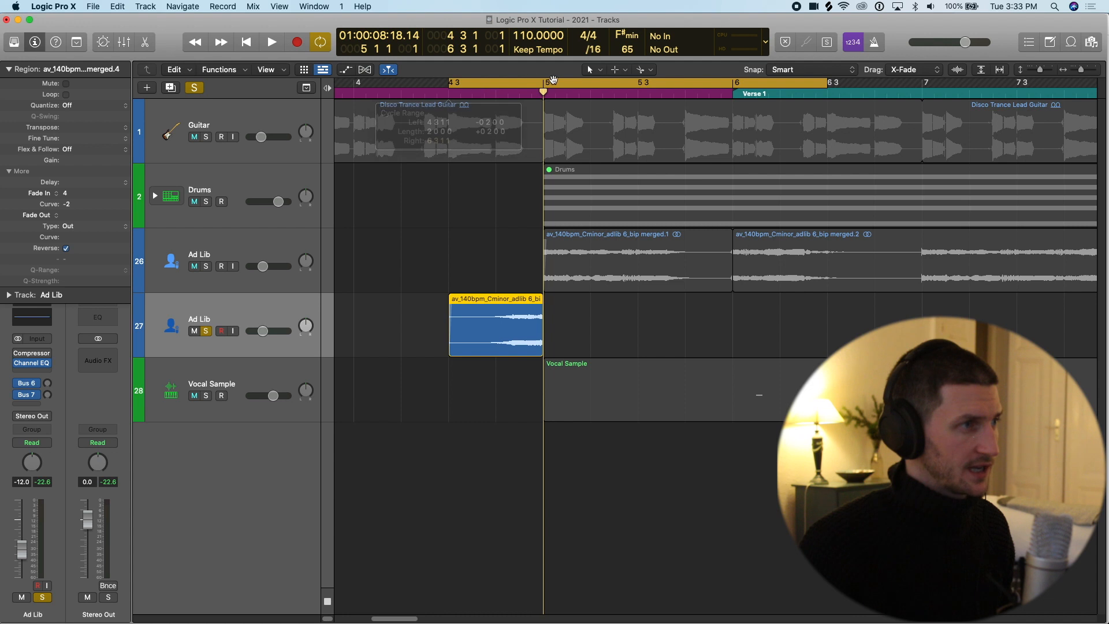
Solo the original Ad Lib track as well and play the reversed region leading into bar 5.
{"action": "left_click", "coordinate": [206, 266]}
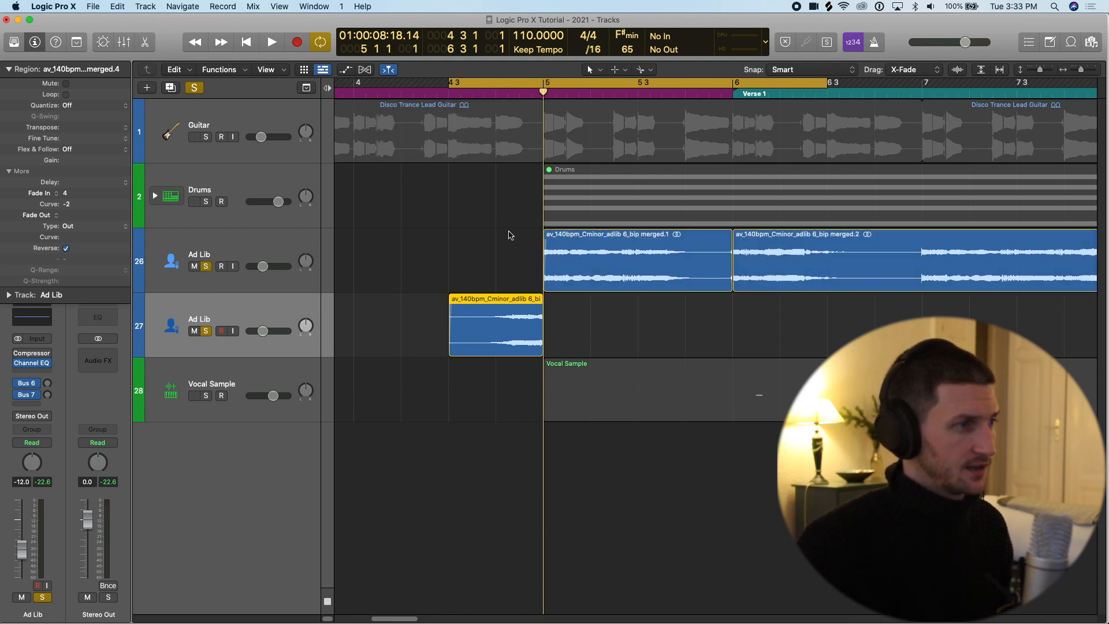
{"action": "key", "text": "super+Right"}
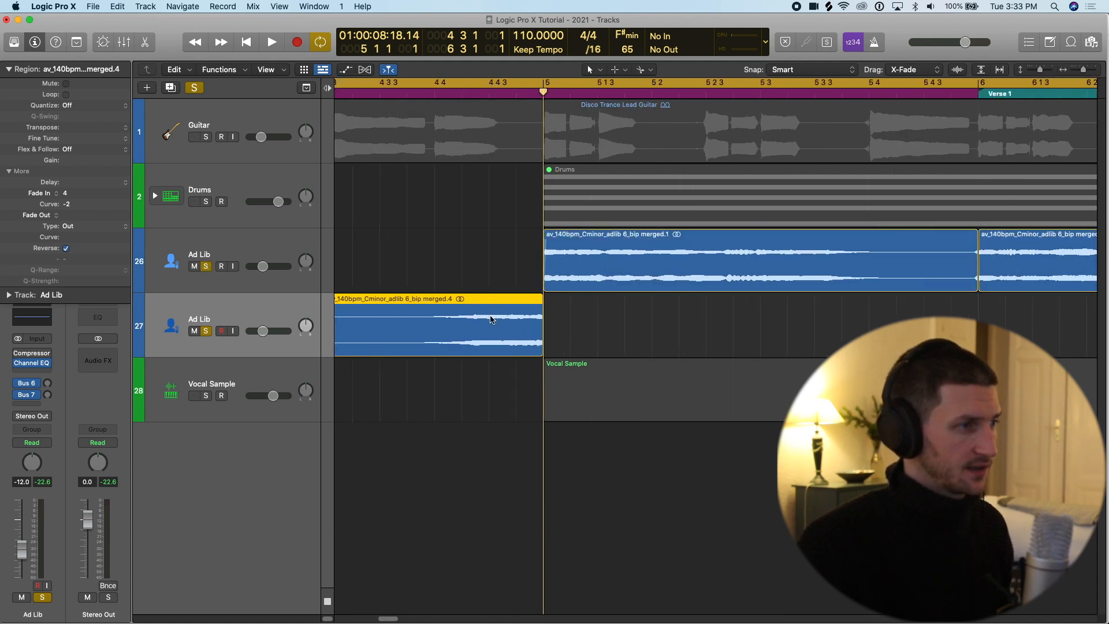
{"action": "key", "text": "space"}
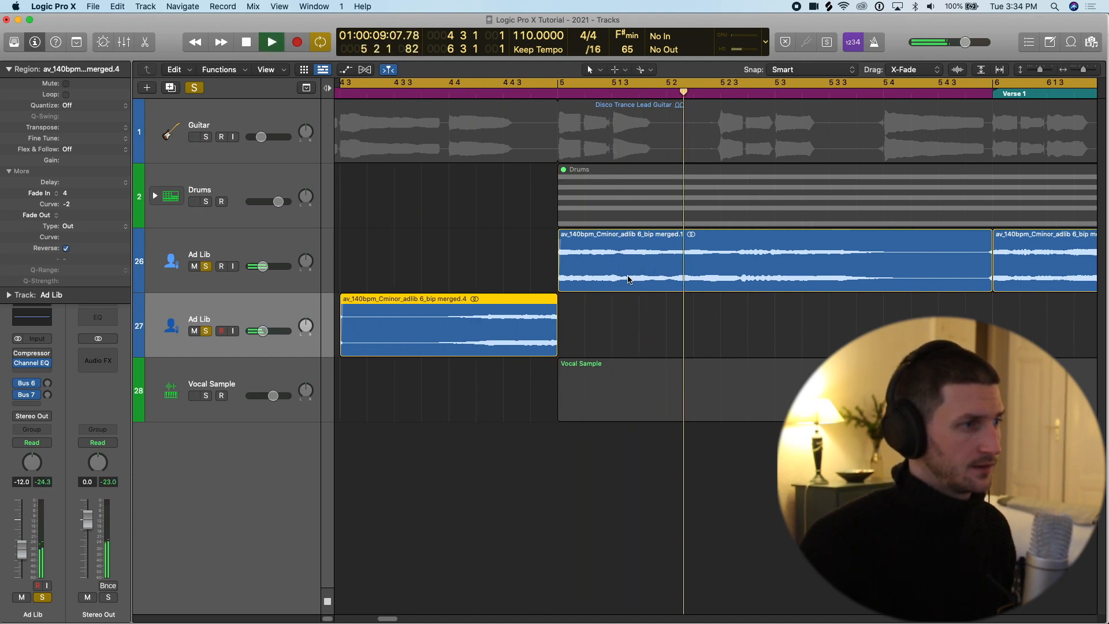
{"action": "key", "text": "space"}
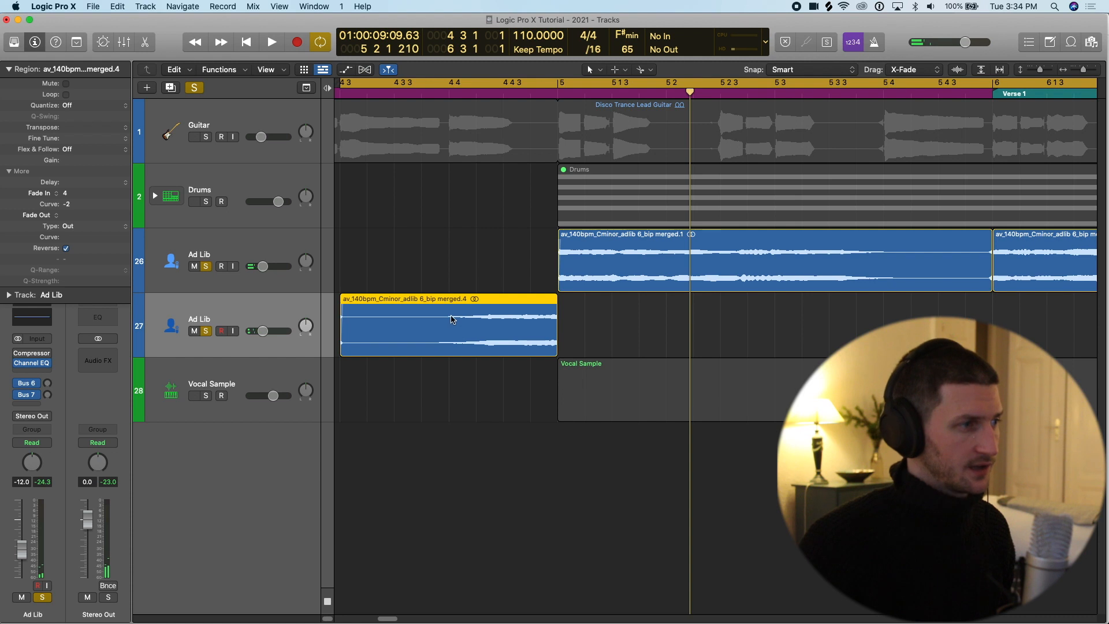
Split the reversed region at 4 4 1 and delete its first half.
{"action": "scroll", "coordinate": [462, 318], "scroll_direction": "left", "scroll_amount": 5}
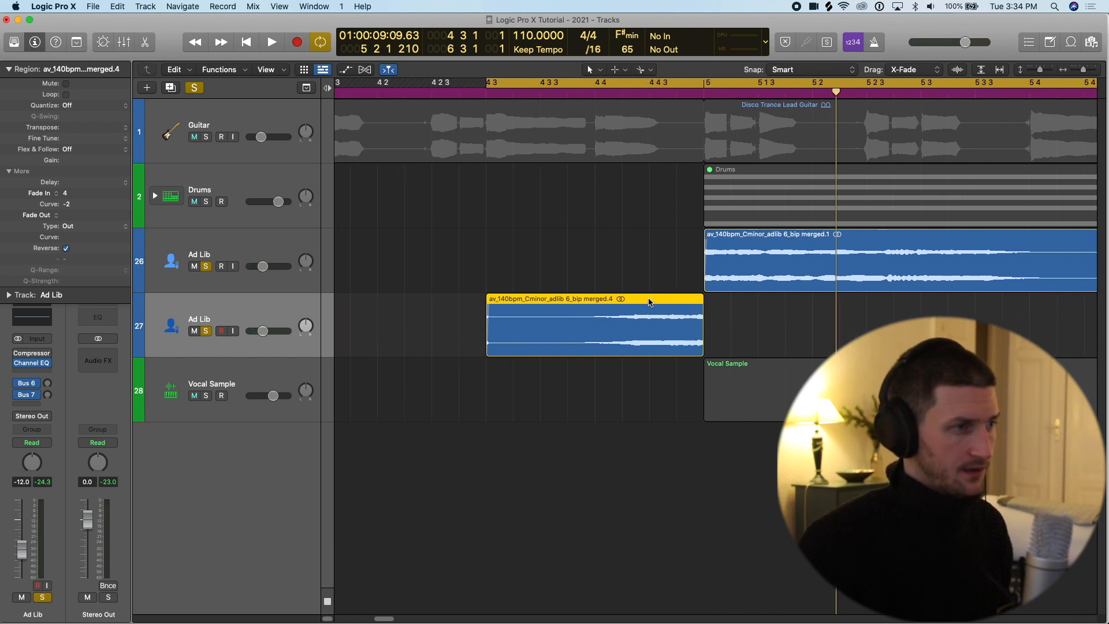
{"action": "left_click", "coordinate": [596, 308]}
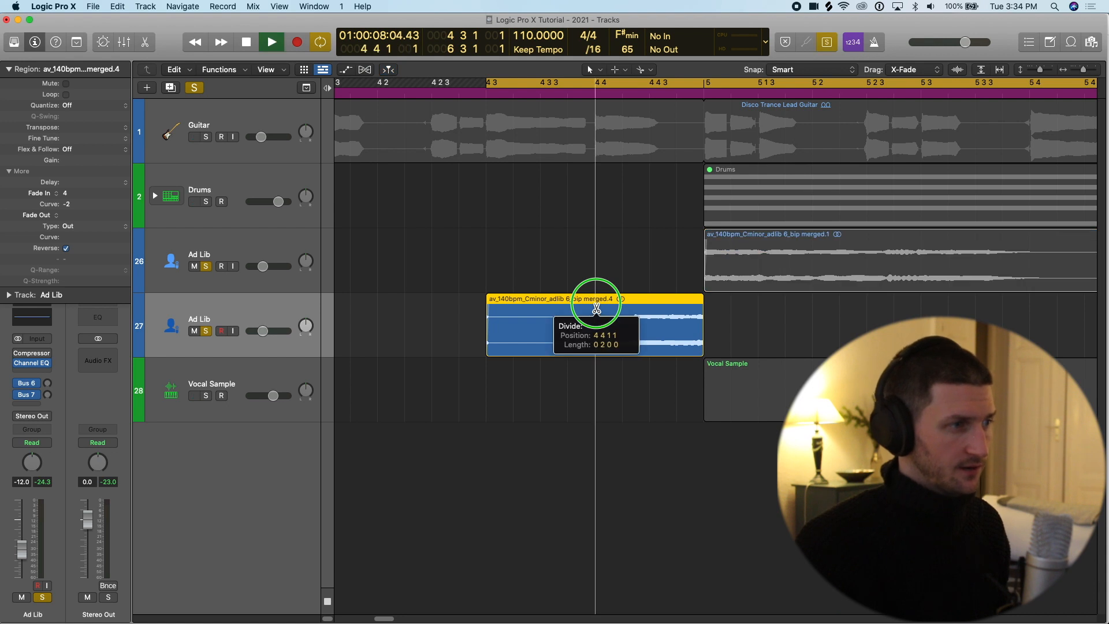
{"action": "key", "text": "Delete"}
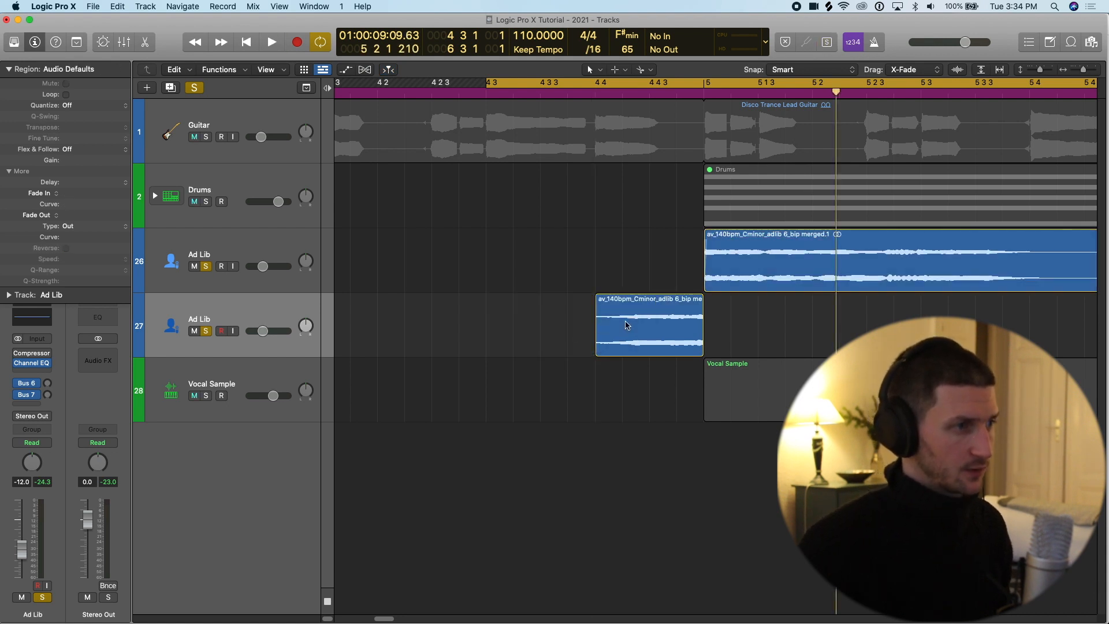
Draw a fade-in of about 366 on the shortened reversed region with the Fade Tool and play it back.
{"action": "left_click", "coordinate": [648, 319]}
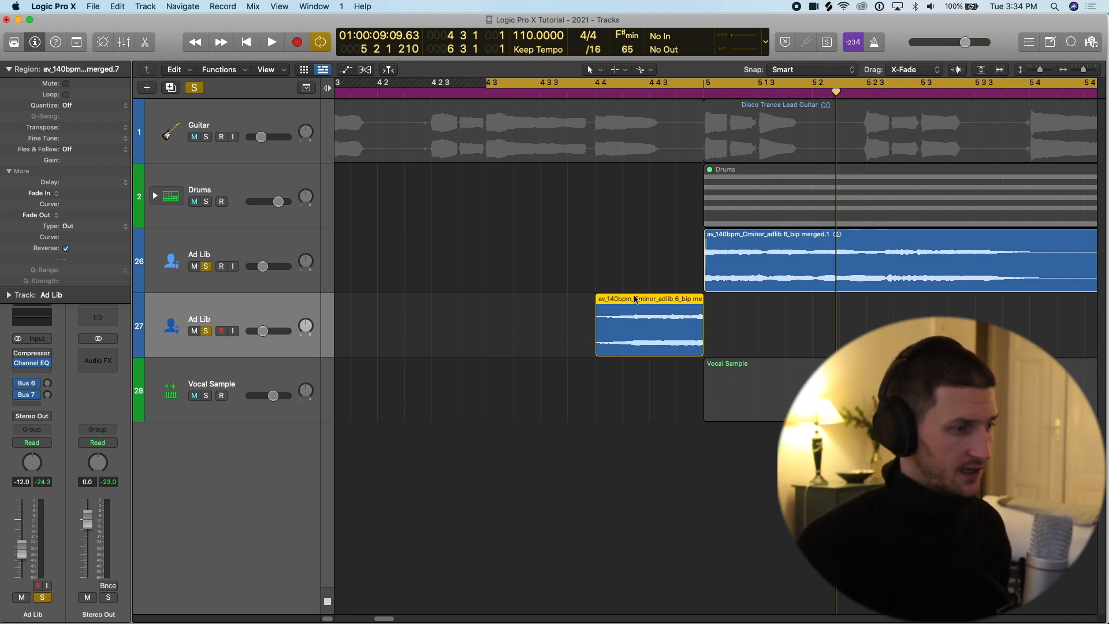
{"action": "key", "text": "t"}
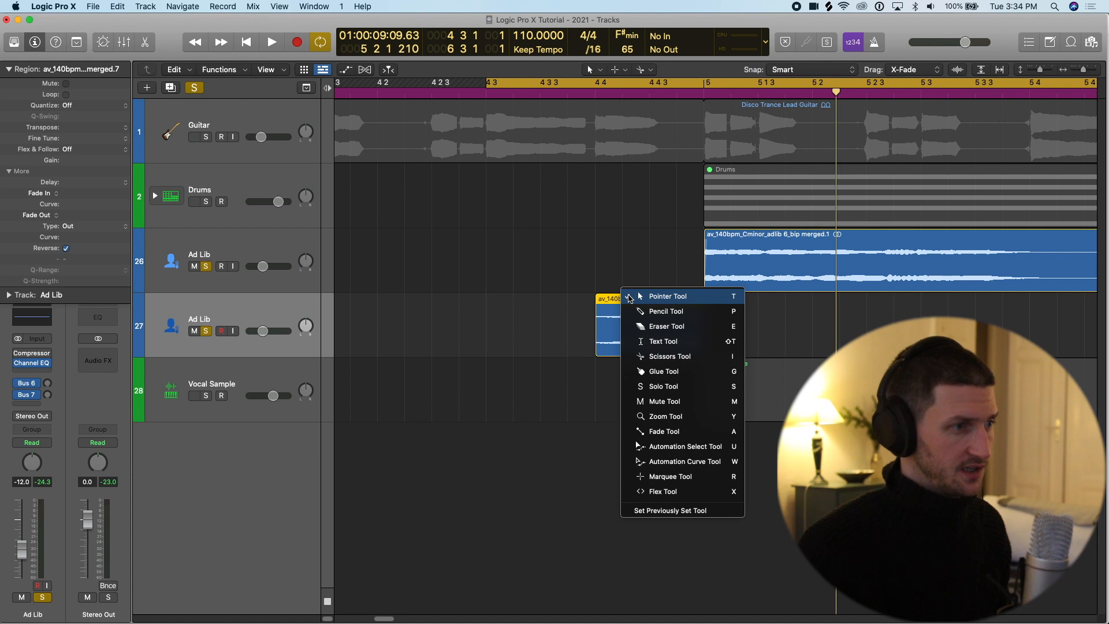
{"action": "left_click", "coordinate": [700, 431]}
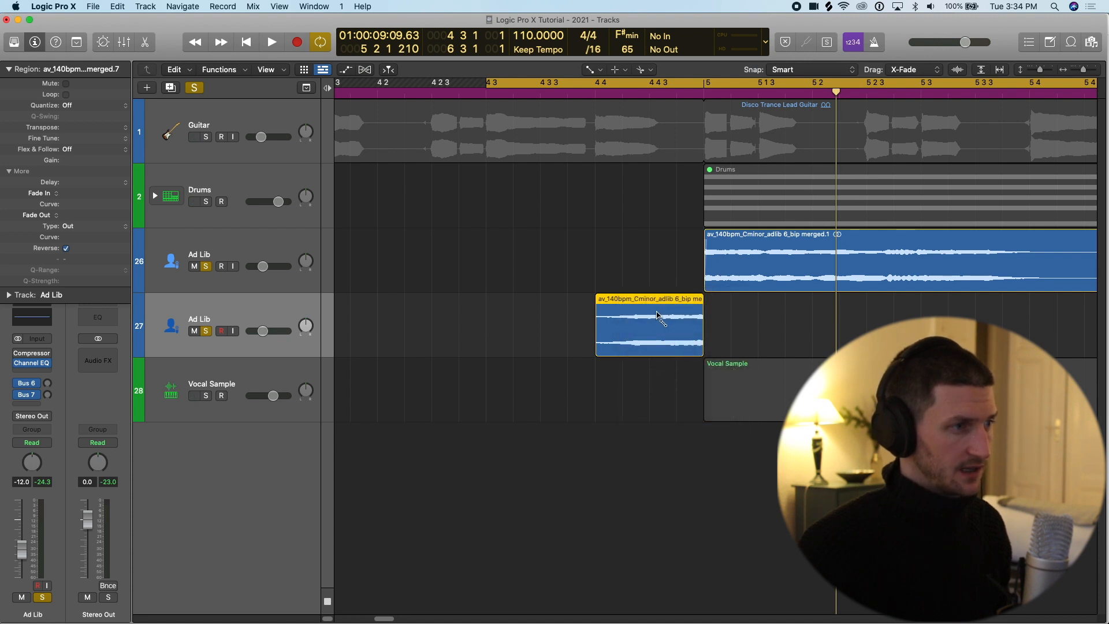
{"action": "left_click_drag", "start_coordinate": [657, 316], "coordinate": [512, 332]}
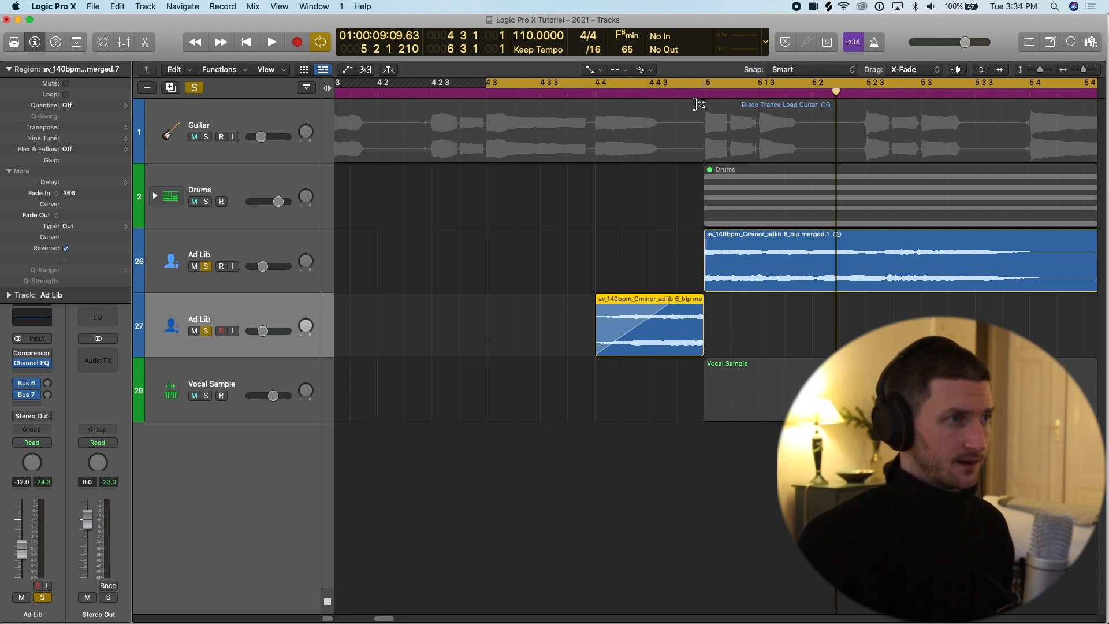
{"action": "key", "text": "space"}
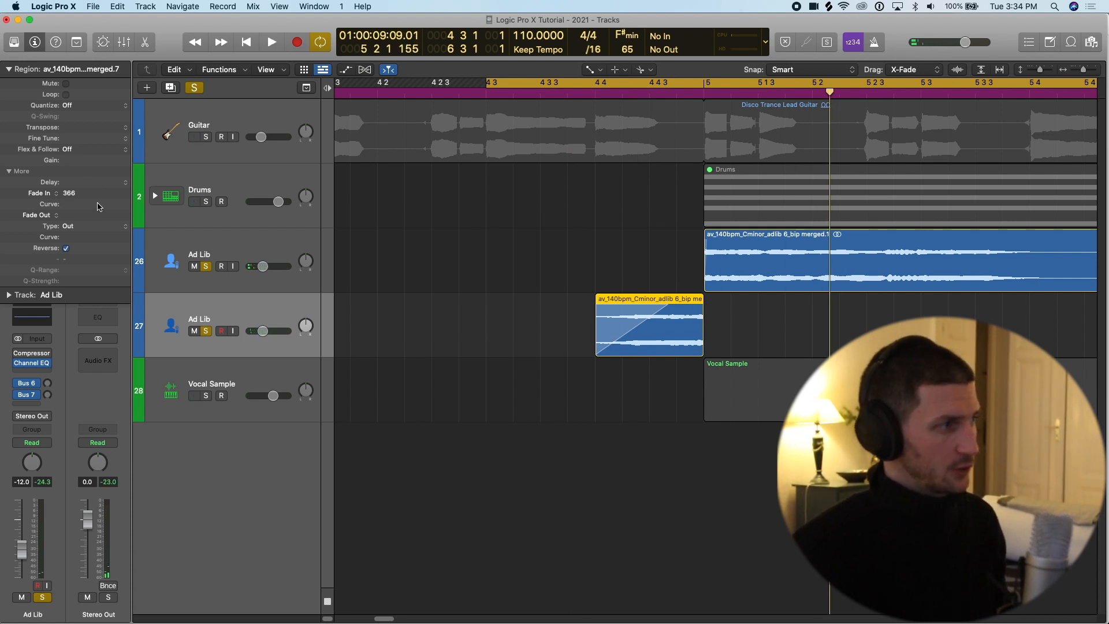
Set the reversed region's Fade In to 100.
{"action": "double_click", "coordinate": [82, 194]}
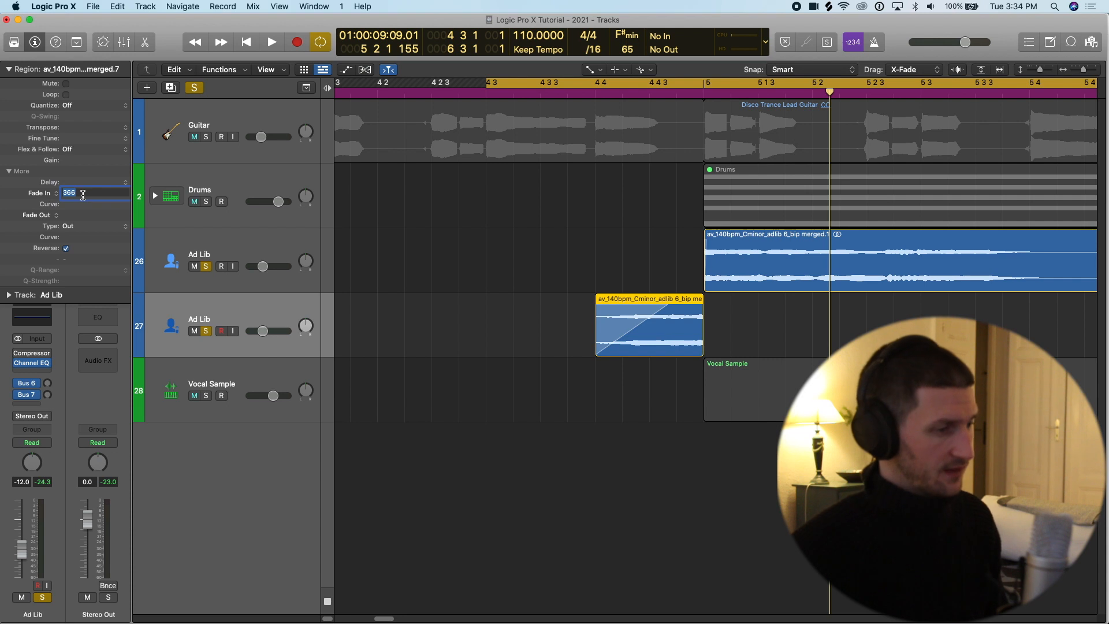
{"action": "type", "text": "100"}
{"action": "key", "text": "Return"}
Clear all track solos and lower the duplicate Ad Lib track's volume to -20.0 while the full arrangement plays.
{"action": "key", "text": "super+Left"}
{"action": "key", "text": "super+Left"}
{"action": "key", "text": "super+Left"}
{"action": "left_click", "coordinate": [196, 89]}
{"action": "key", "text": "space"}
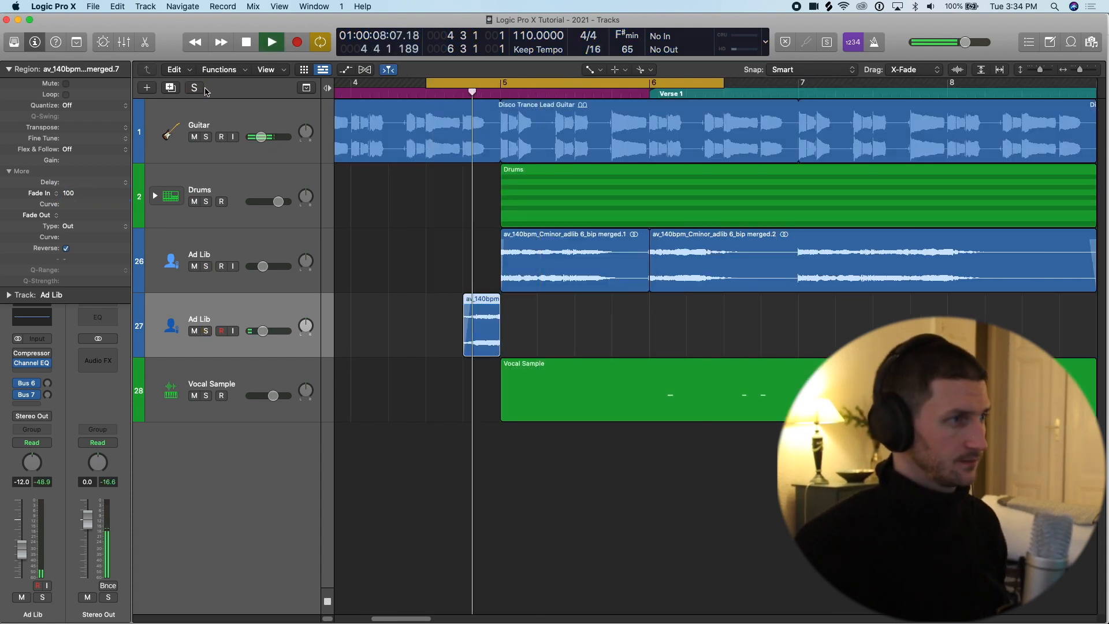
{"action": "left_click_drag", "start_coordinate": [263, 331], "coordinate": [257, 331]}
{"action": "key", "text": "space"}
Extend the end of the cycle range to 9 4 1.
{"action": "key", "text": "super+Left"}
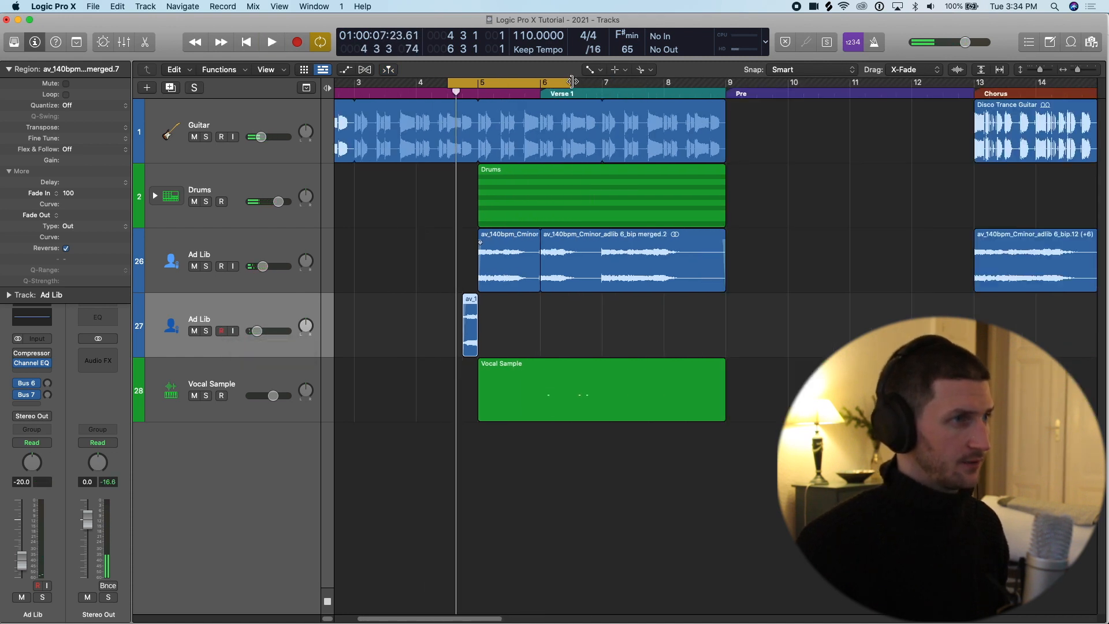
{"action": "left_click_drag", "start_coordinate": [572, 81], "coordinate": [776, 82]}
{"action": "key", "text": "super+Right"}
{"action": "key", "text": "super+Right"}
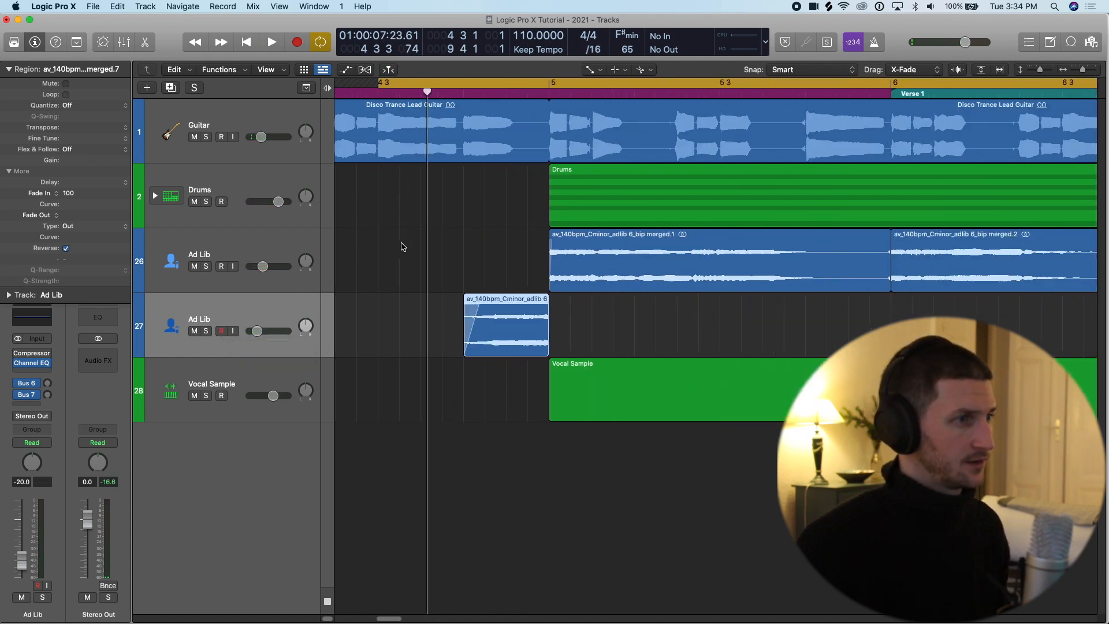
Stop playback and mute both Ad Lib tracks.
{"action": "key", "text": "space"}
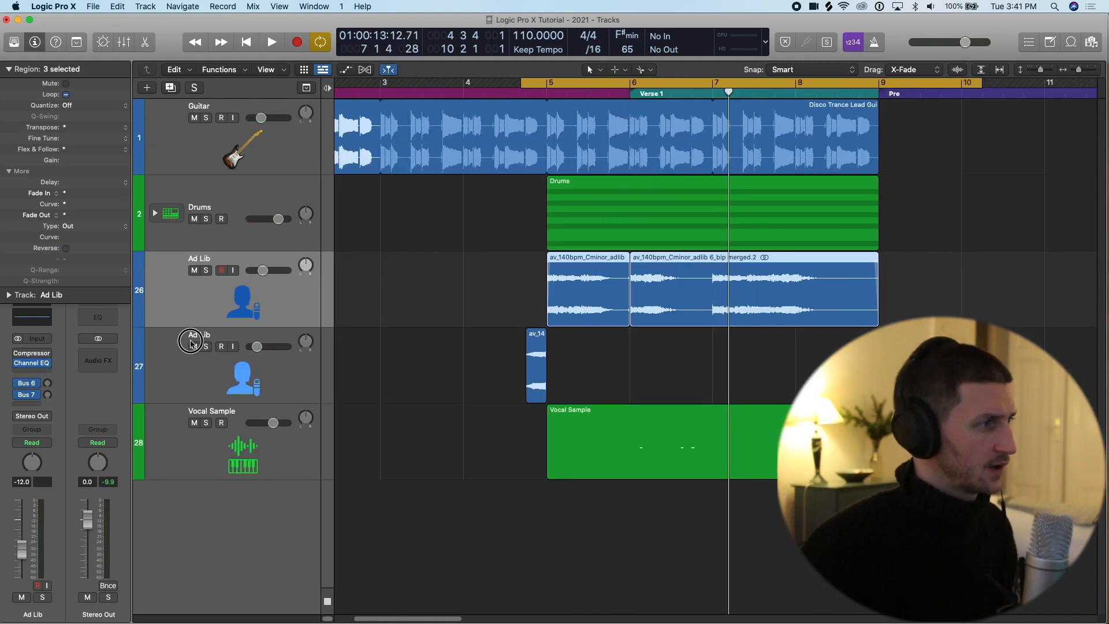
{"action": "left_click_drag", "start_coordinate": [194, 346], "coordinate": [194, 275]}
{"action": "scroll", "coordinate": [276, 296], "scroll_direction": "down", "scroll_amount": 5}
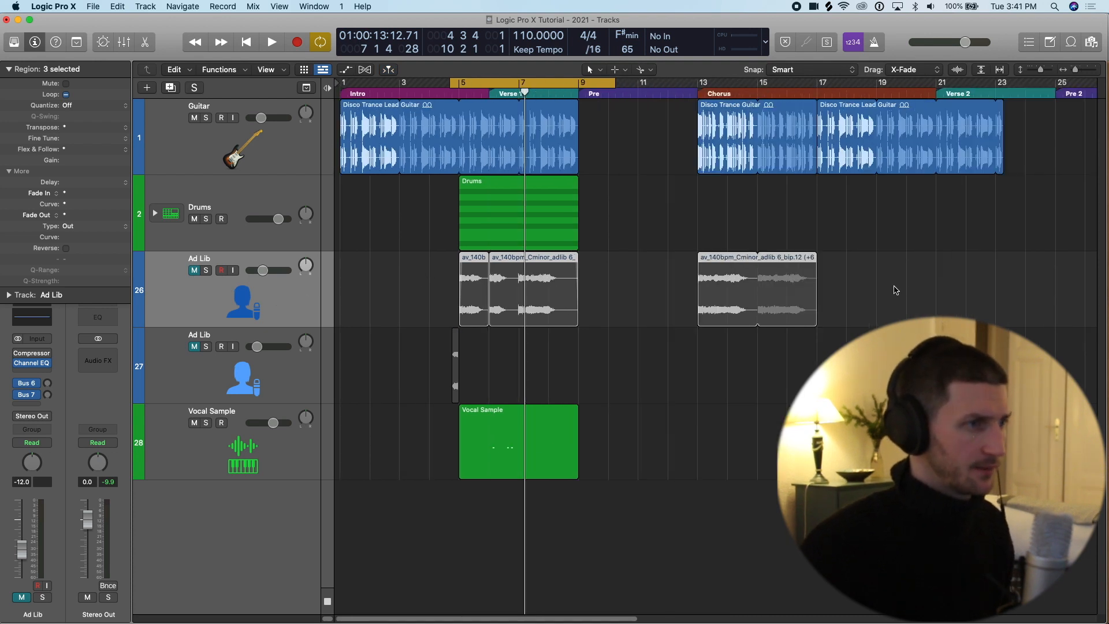
Delete the Ad Lib regions in the Chorus section at bar 13 and save the project.
{"action": "left_click", "coordinate": [759, 291]}
{"action": "key", "text": "Delete"}
{"action": "key", "text": "super+s"}
{"action": "key", "text": "super+Up"}
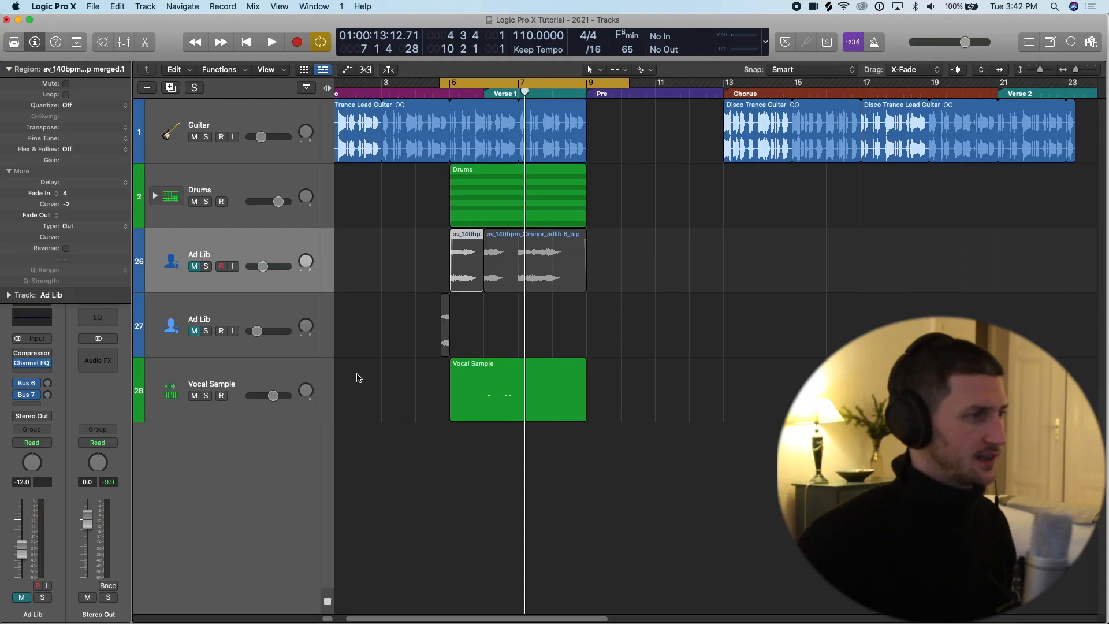
Select the Vocal Sample region, collapse its region settings, and remove Space Designer from the Vocal Sample channel strip.
{"action": "left_click", "coordinate": [494, 397]}
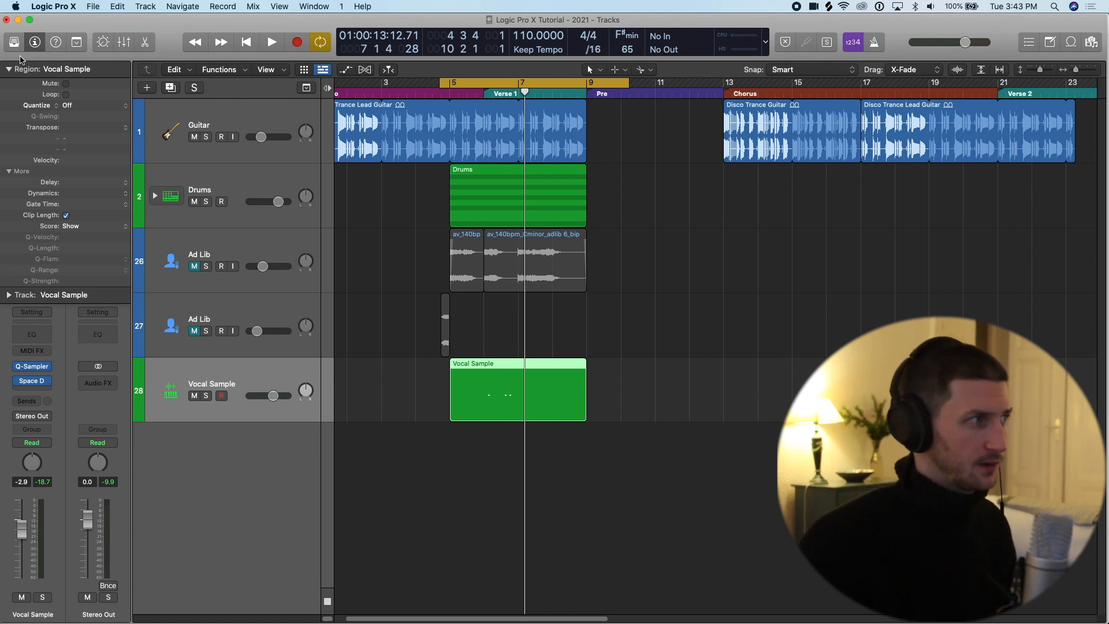
{"action": "left_click", "coordinate": [8, 69]}
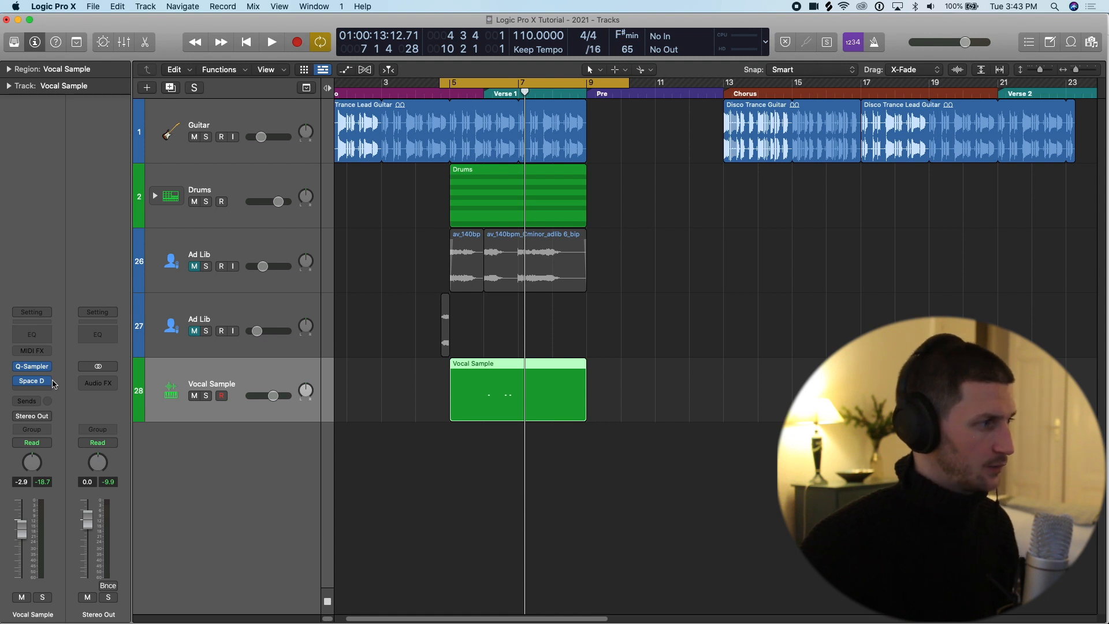
{"action": "left_click", "coordinate": [51, 384]}
{"action": "left_click", "coordinate": [64, 385]}
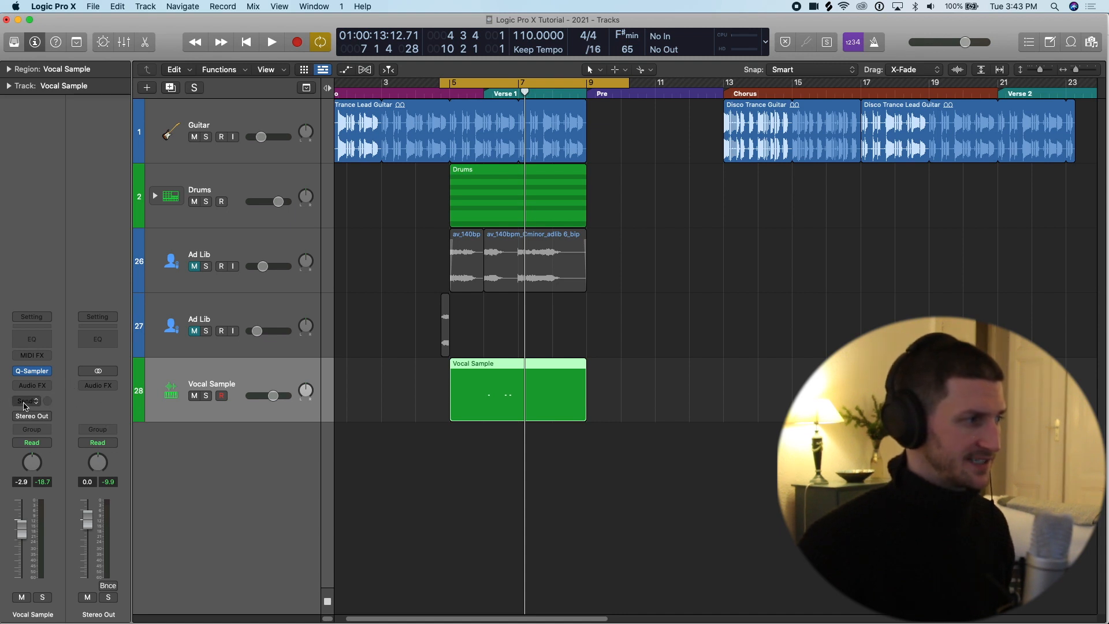
{"action": "left_click", "coordinate": [44, 417]}
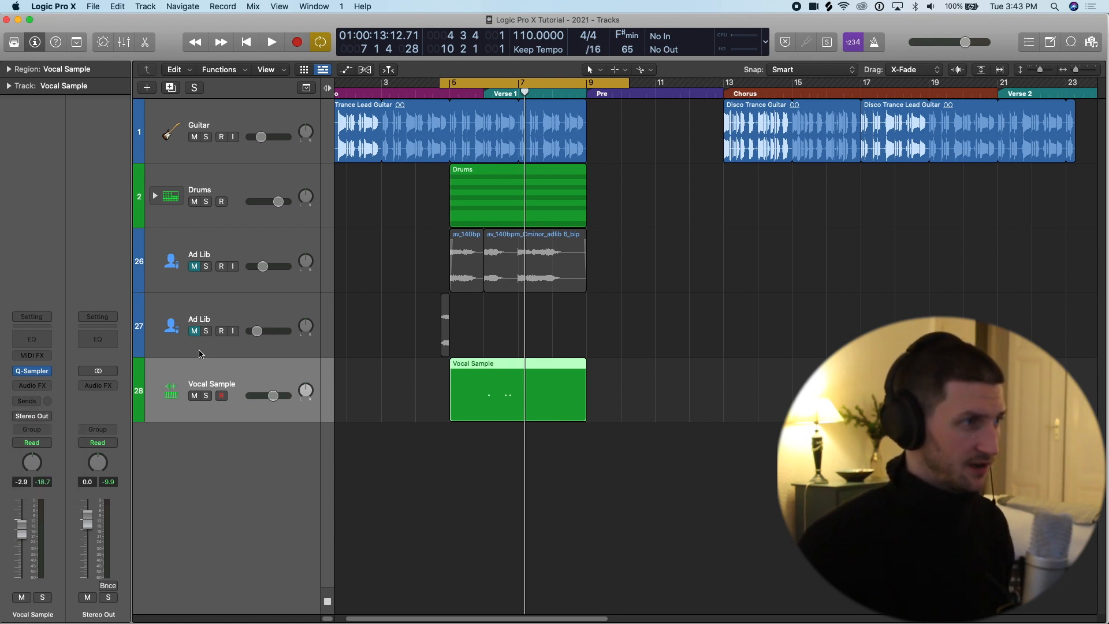
Open the Mixer in its own enlarged window and go through the track channel strips from Guitar to Vocal Sample.
{"action": "key", "text": "super+2"}
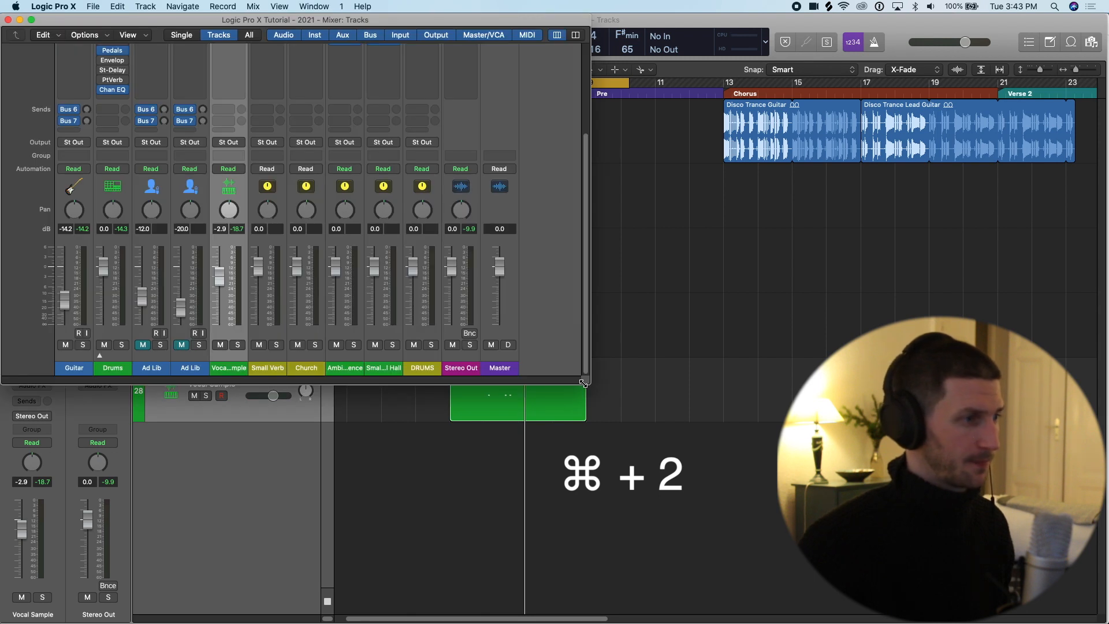
{"action": "left_click_drag", "start_coordinate": [585, 383], "coordinate": [1099, 615]}
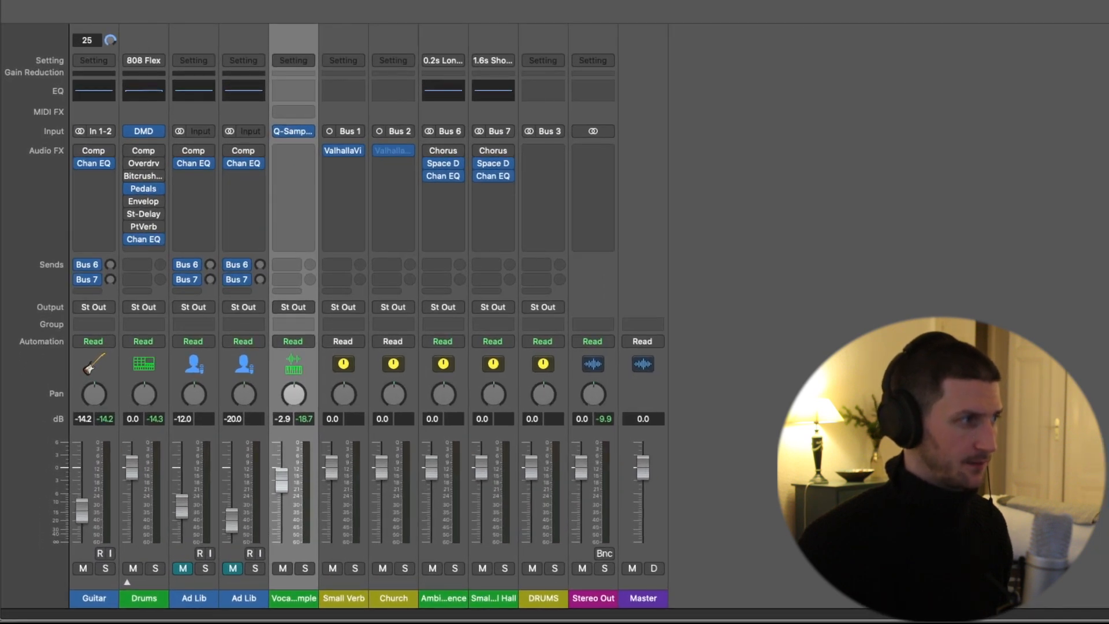
{"action": "left_click", "coordinate": [101, 594]}
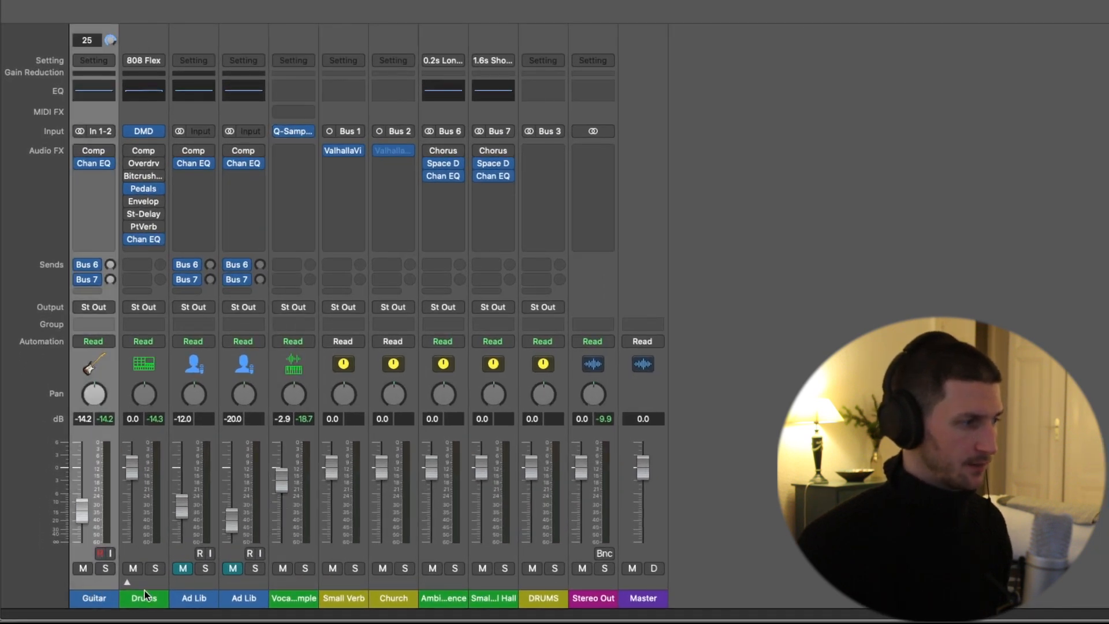
{"action": "left_click", "coordinate": [154, 594]}
{"action": "left_click", "coordinate": [185, 579]}
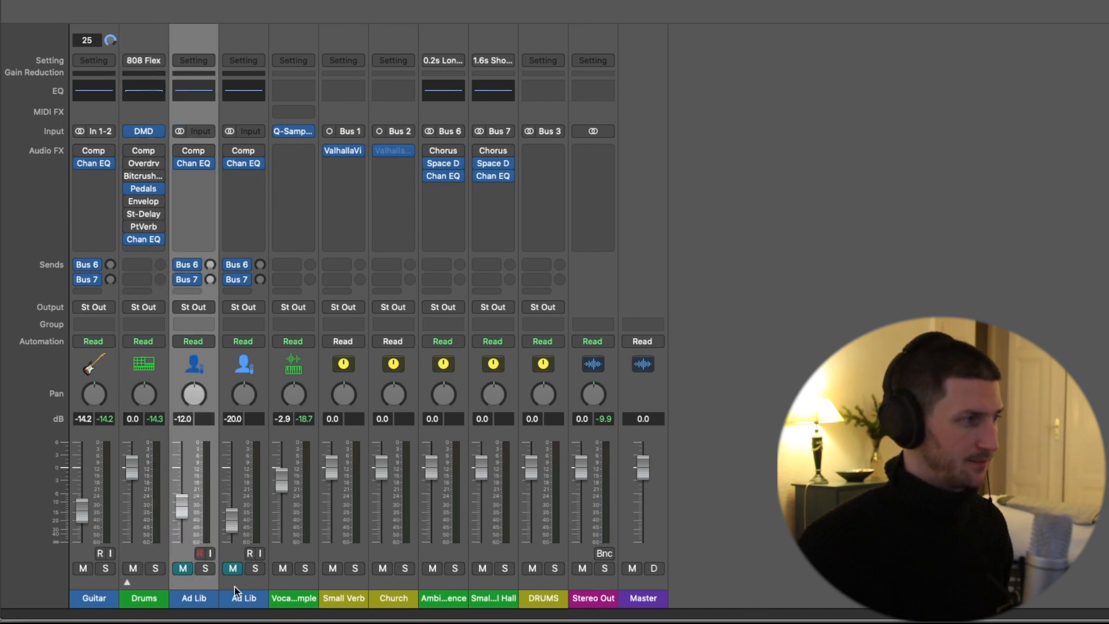
{"action": "left_click", "coordinate": [225, 585]}
{"action": "left_click", "coordinate": [212, 589]}
{"action": "left_click", "coordinate": [302, 588]}
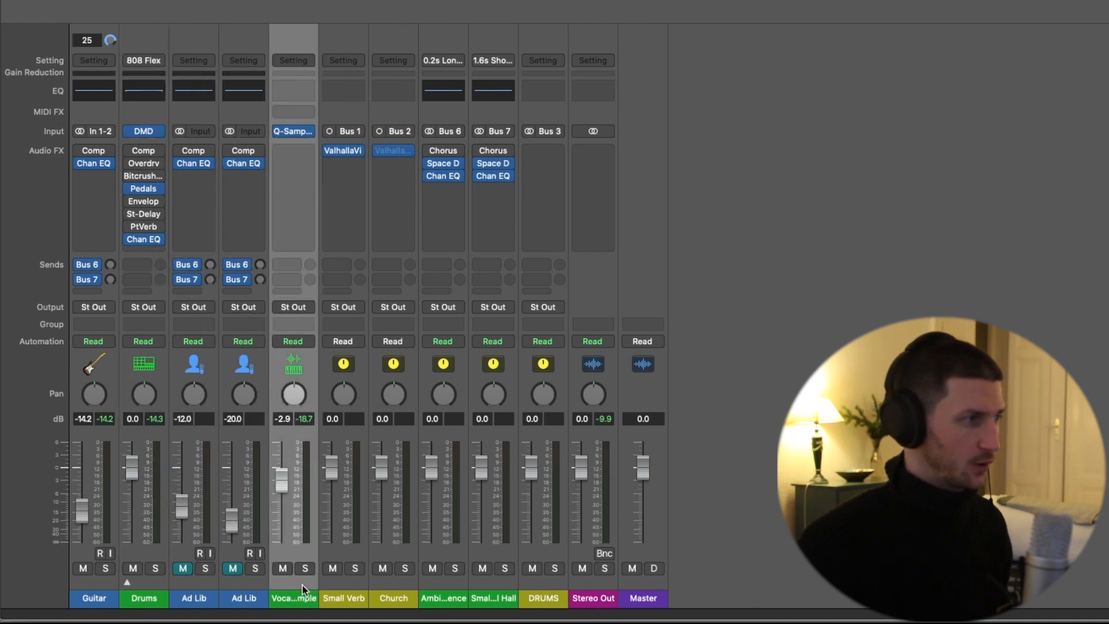
Go through the aux, Stereo Out and Master channel strips, and select the aux strips from Small Verb to DRUMS together.
{"action": "left_click", "coordinate": [356, 588]}
{"action": "left_click", "coordinate": [382, 587]}
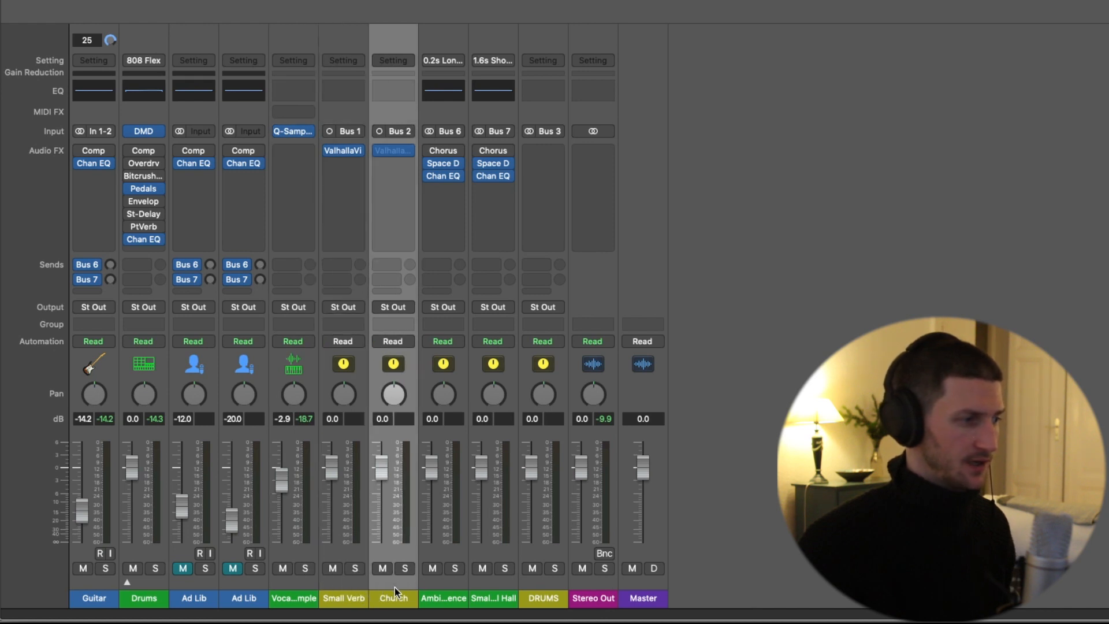
{"action": "left_click", "coordinate": [446, 589]}
{"action": "left_click", "coordinate": [486, 591]}
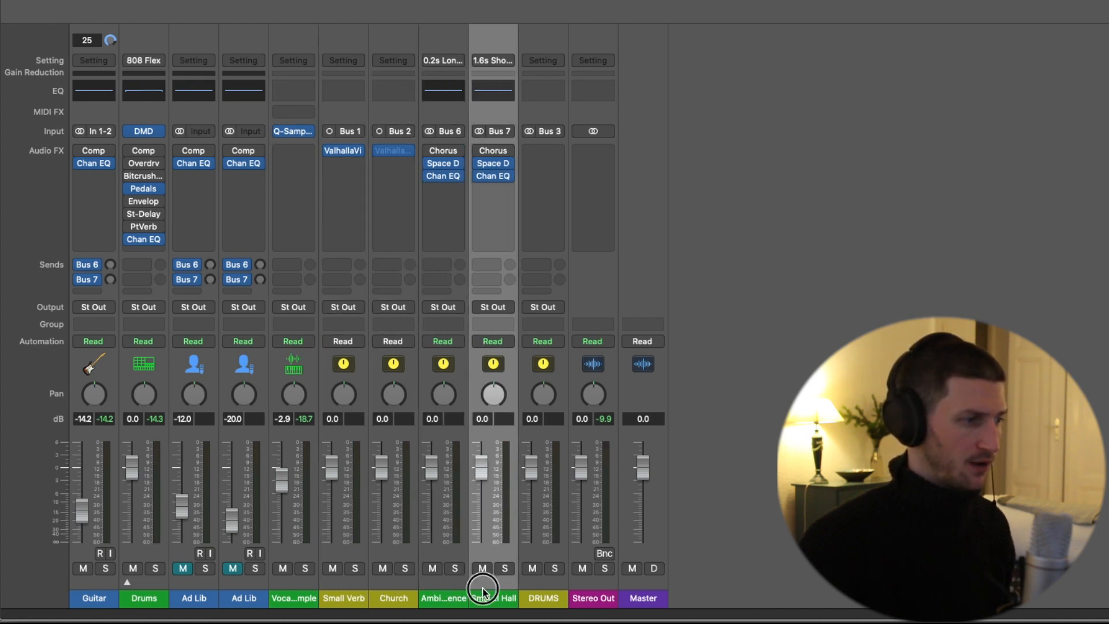
{"action": "left_click", "coordinate": [533, 588]}
{"action": "left_click", "coordinate": [582, 592]}
{"action": "left_click", "coordinate": [643, 595]}
{"action": "left_click", "coordinate": [265, 593]}
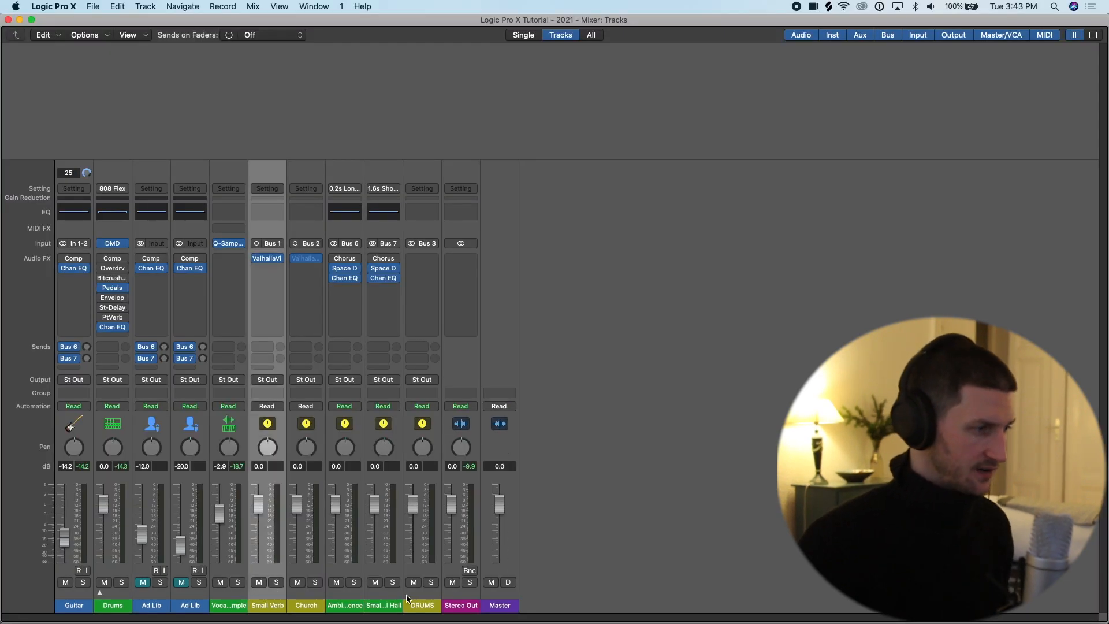
{"action": "left_click", "coordinate": [422, 594], "text": "shift"}
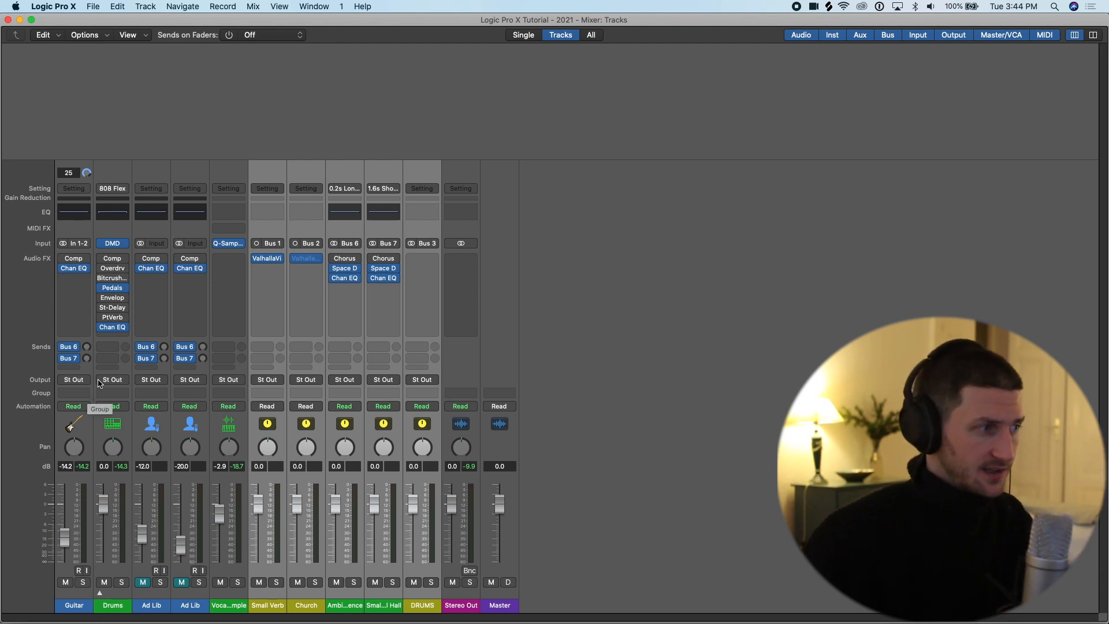
Replace ValhallaVintageVerb with the Space Designer reverb on the Small Verb aux channel.
{"action": "left_click", "coordinate": [276, 429]}
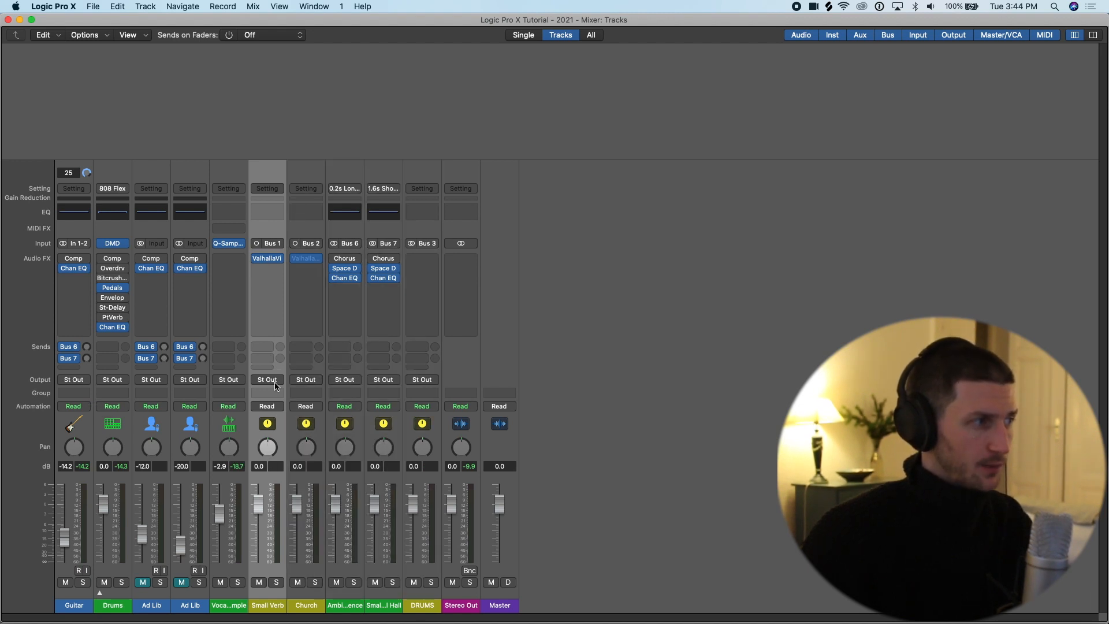
{"action": "left_click", "coordinate": [280, 258]}
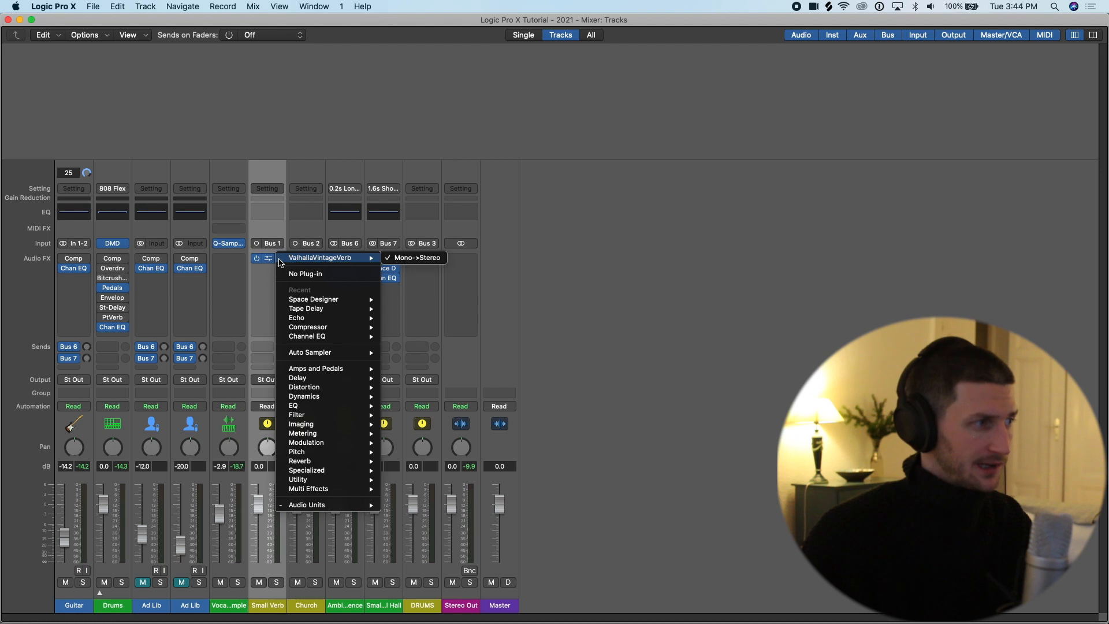
{"action": "left_click", "coordinate": [301, 274]}
{"action": "left_click", "coordinate": [267, 258]}
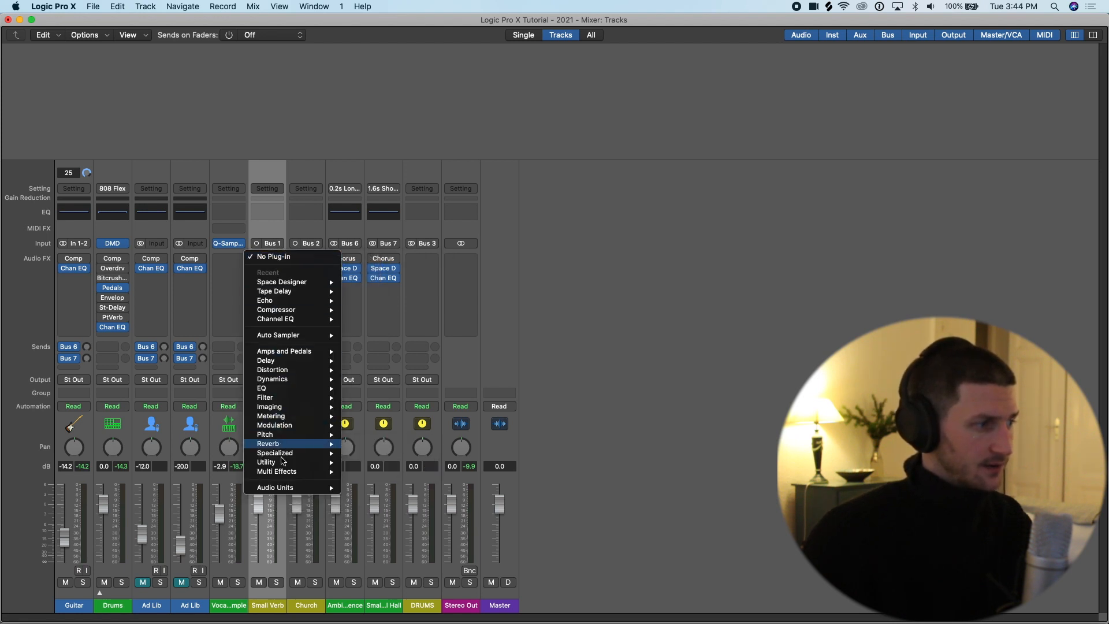
{"action": "mouse_move", "coordinate": [291, 444]}
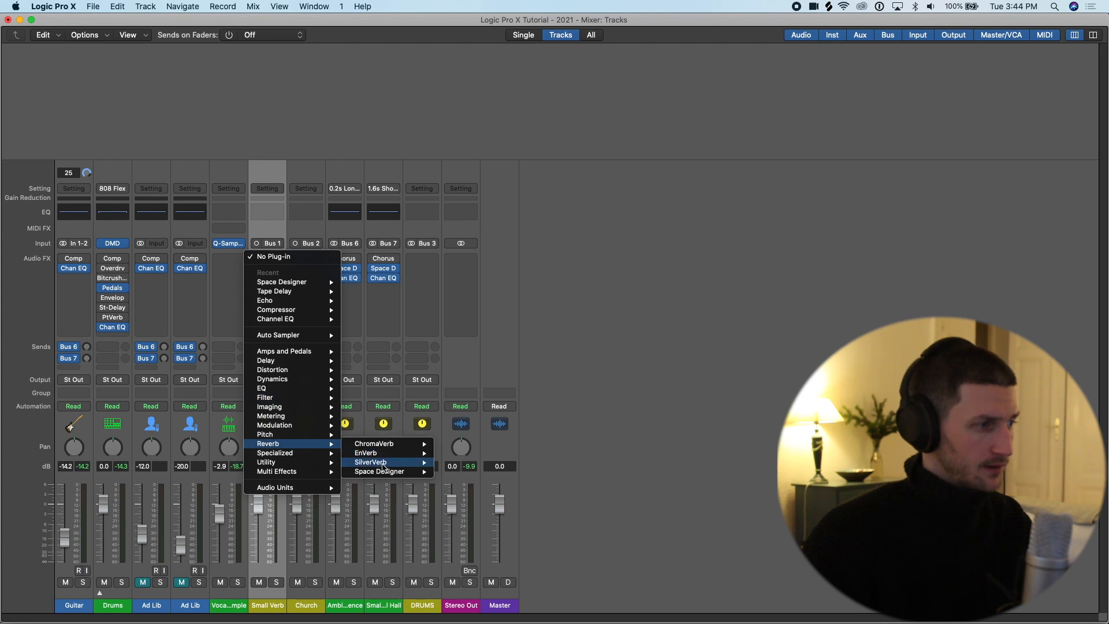
{"action": "mouse_move", "coordinate": [385, 472]}
{"action": "left_click", "coordinate": [471, 480]}
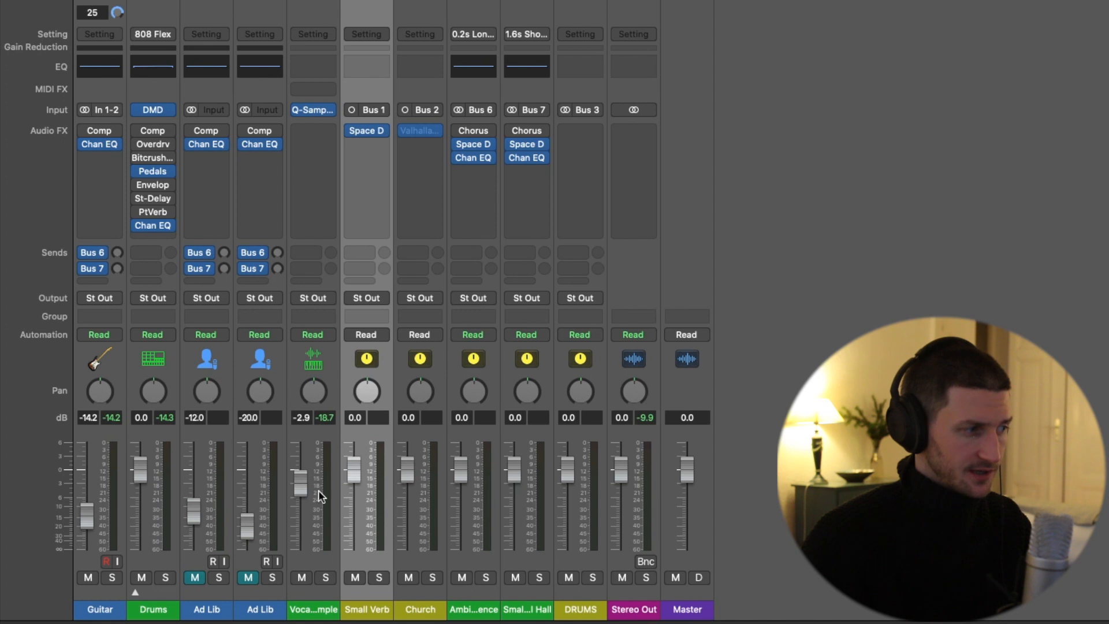
Trace the signal path across the Vocal Sample, Small Verb and Stereo Out channel strips.
{"action": "left_click", "coordinate": [312, 552]}
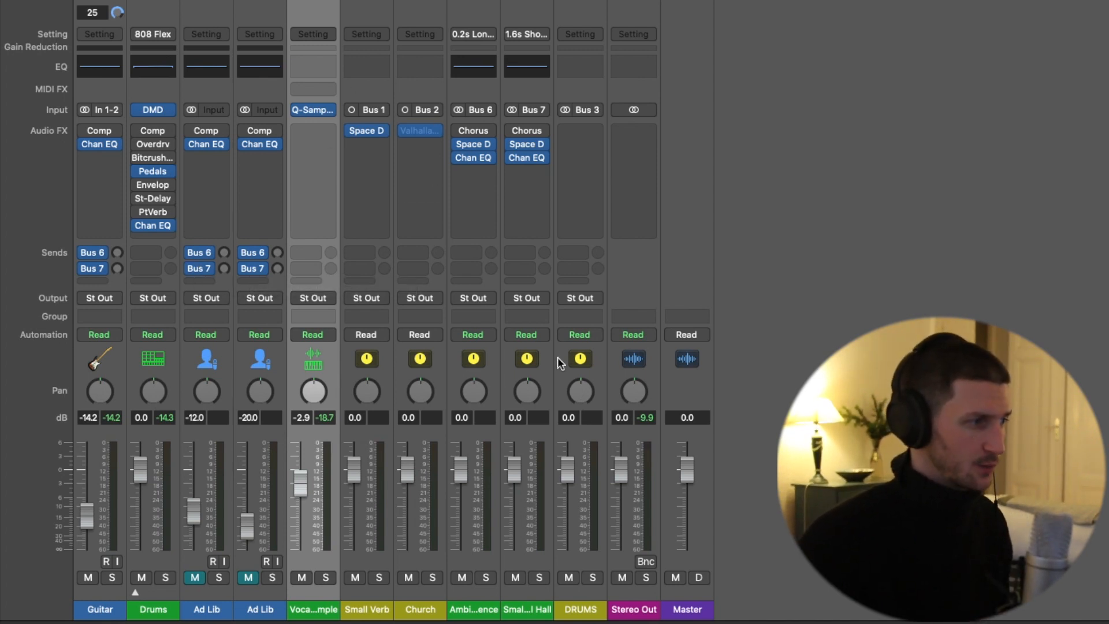
{"action": "left_click", "coordinate": [385, 380]}
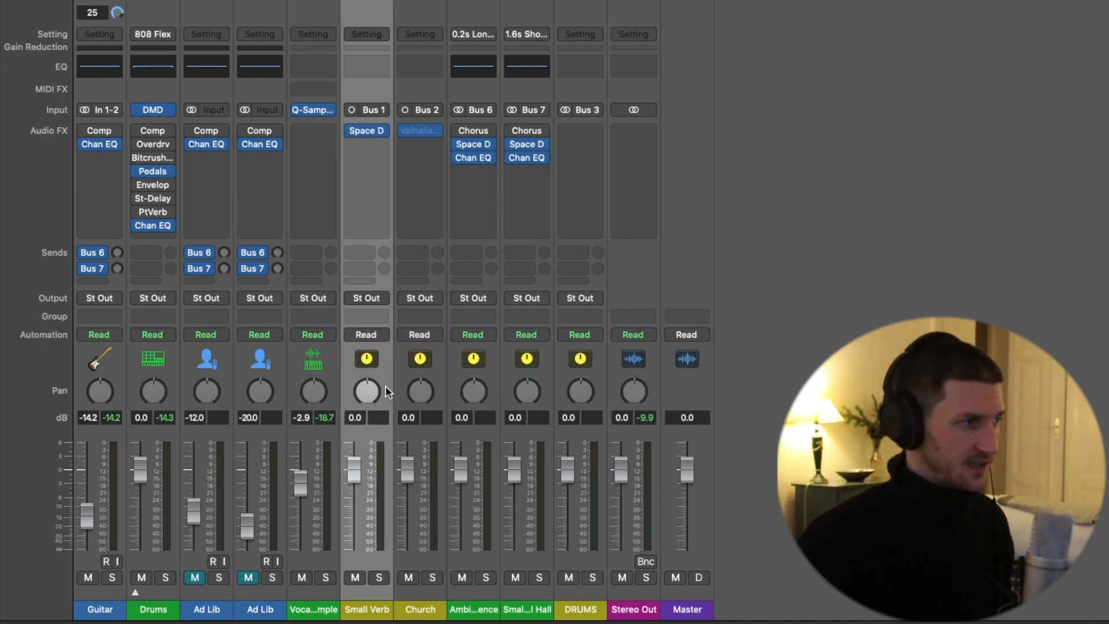
{"action": "left_click", "coordinate": [640, 383]}
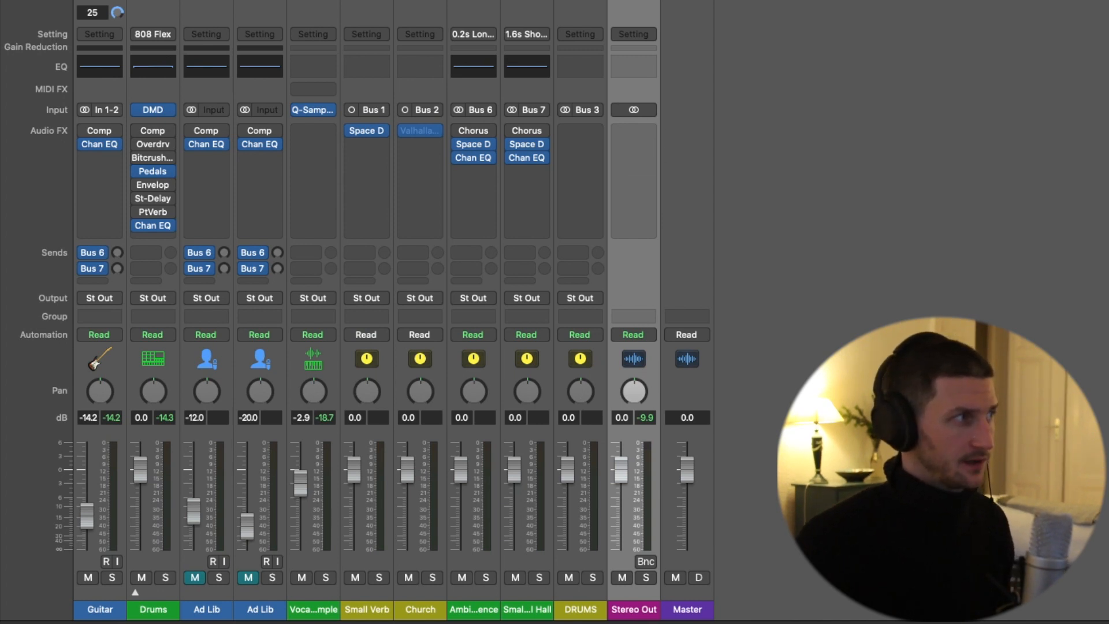
Examine the bus destinations offered for the Vocal Sample track's send and compare them with the aux strips in the Mixer.
{"action": "left_click", "coordinate": [123, 42]}
{"action": "left_click", "coordinate": [265, 379]}
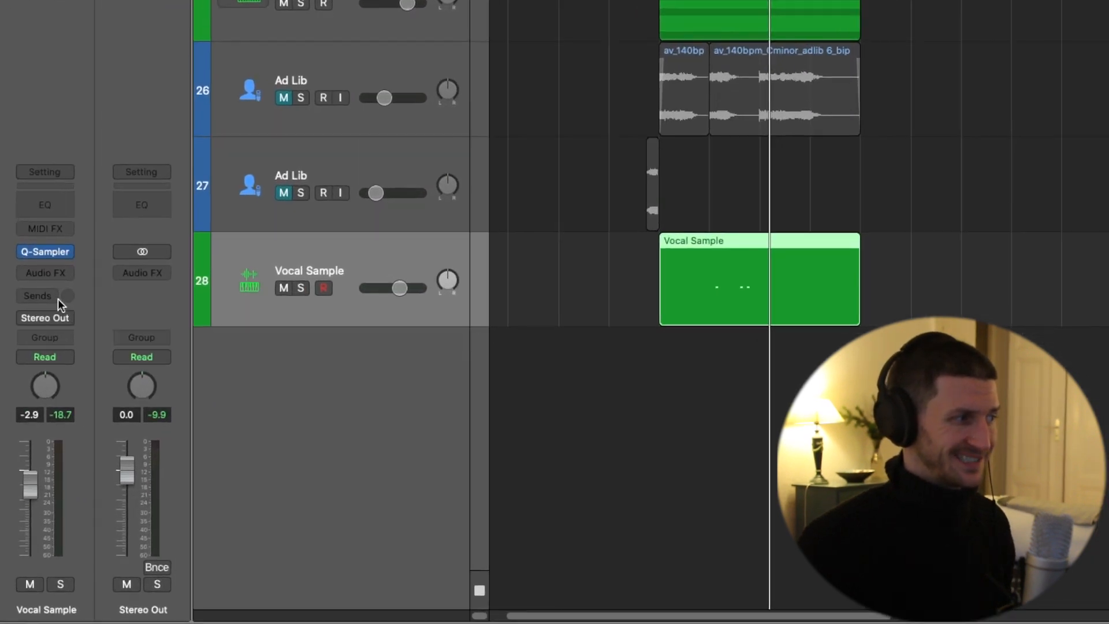
{"action": "left_click", "coordinate": [36, 402]}
{"action": "left_click", "coordinate": [49, 299]}
{"action": "left_click", "coordinate": [50, 299]}
{"action": "mouse_move", "coordinate": [54, 319]}
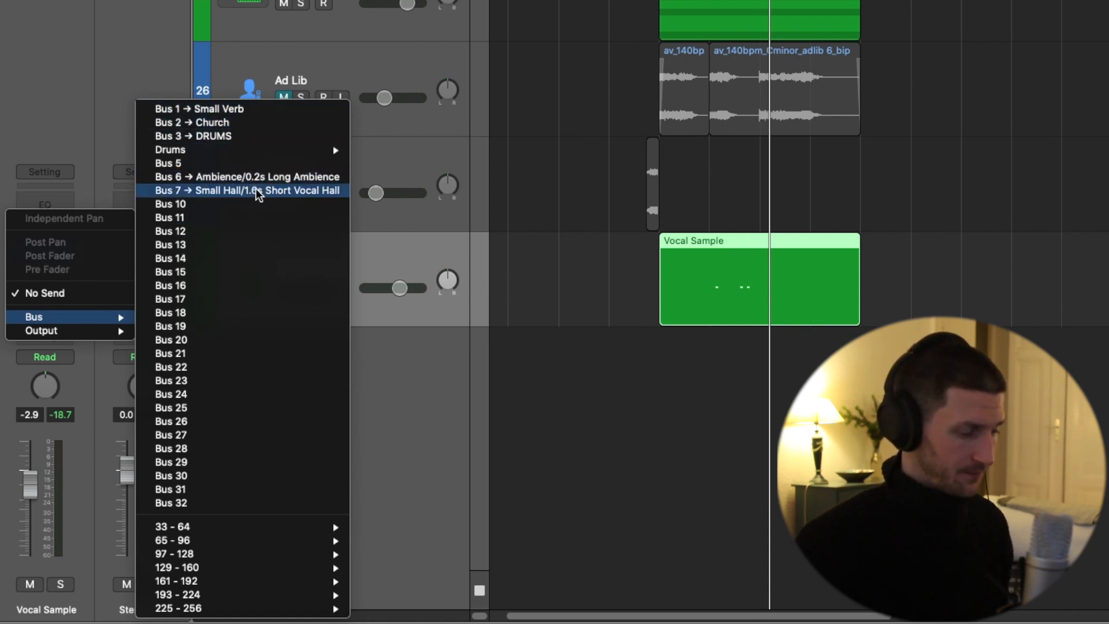
{"action": "left_click", "coordinate": [425, 349]}
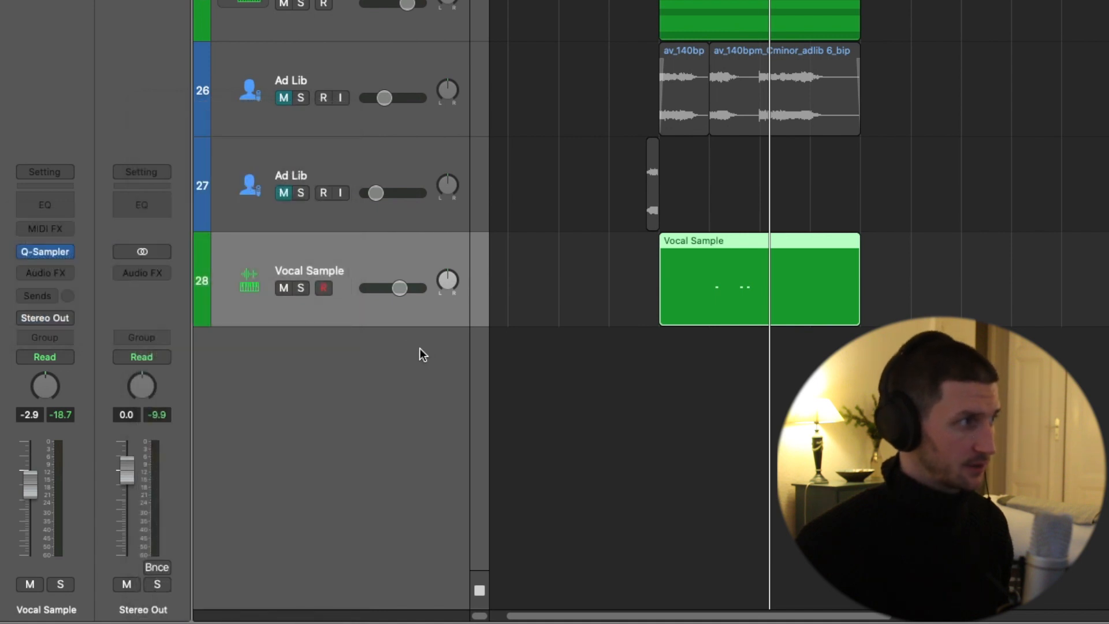
{"action": "key", "text": "x"}
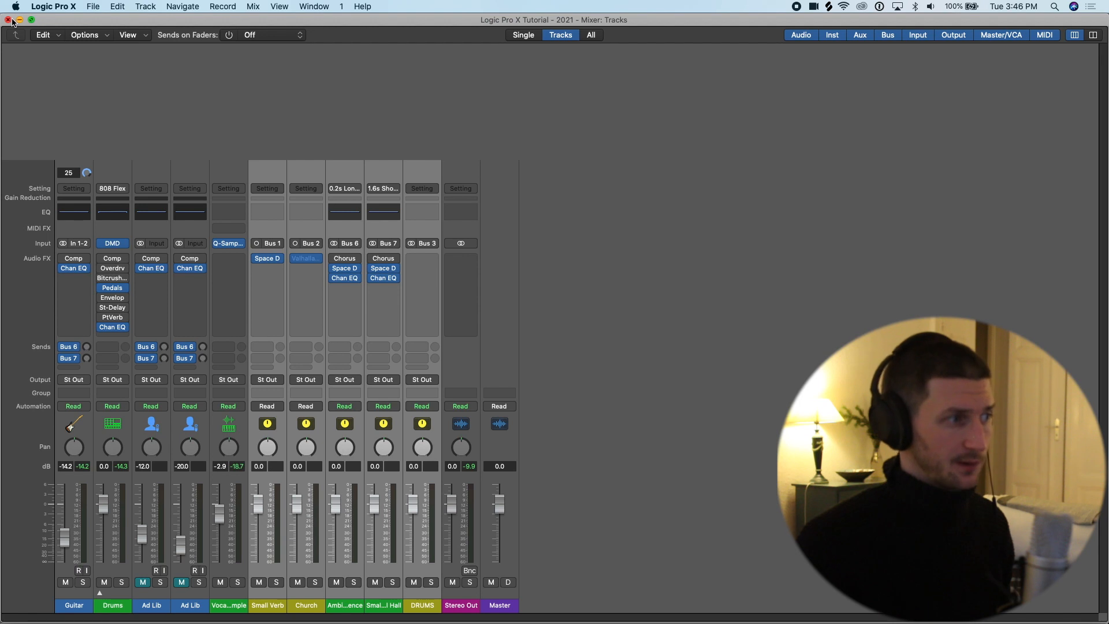
{"action": "key", "text": "x"}
Add a send to Bus 5 on the Vocal Sample channel strip.
{"action": "left_click", "coordinate": [33, 403]}
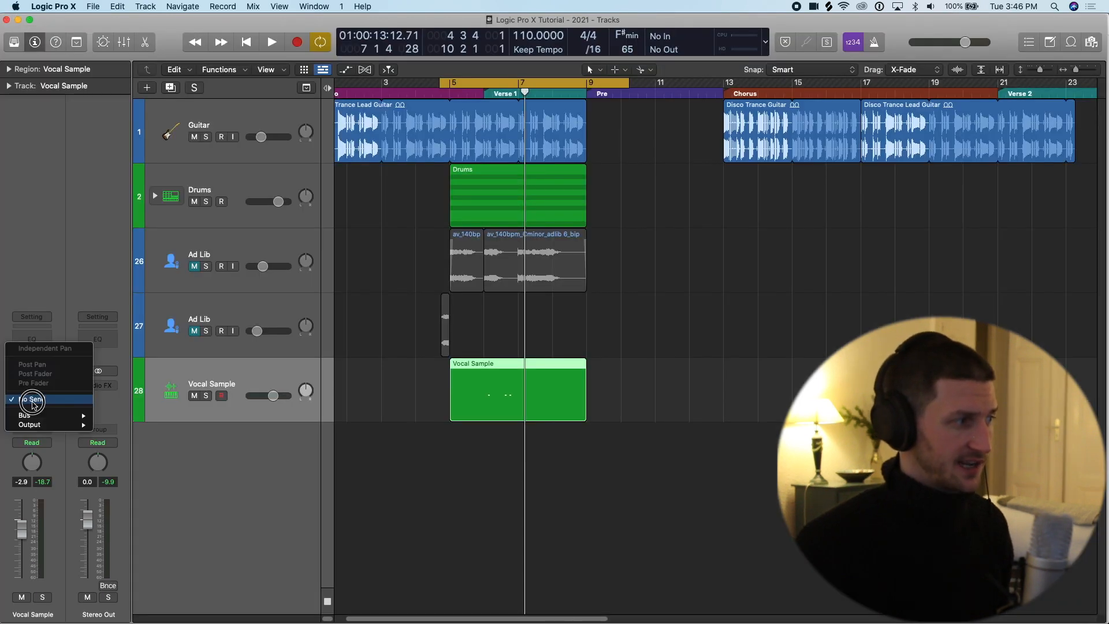
{"action": "mouse_move", "coordinate": [34, 415]}
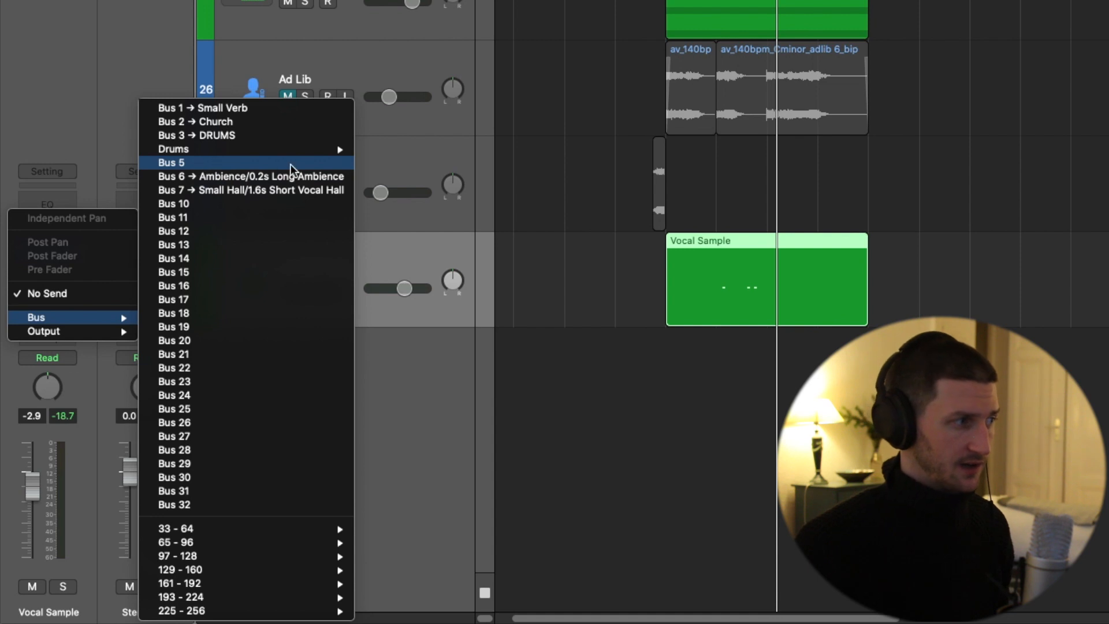
{"action": "left_click", "coordinate": [188, 164]}
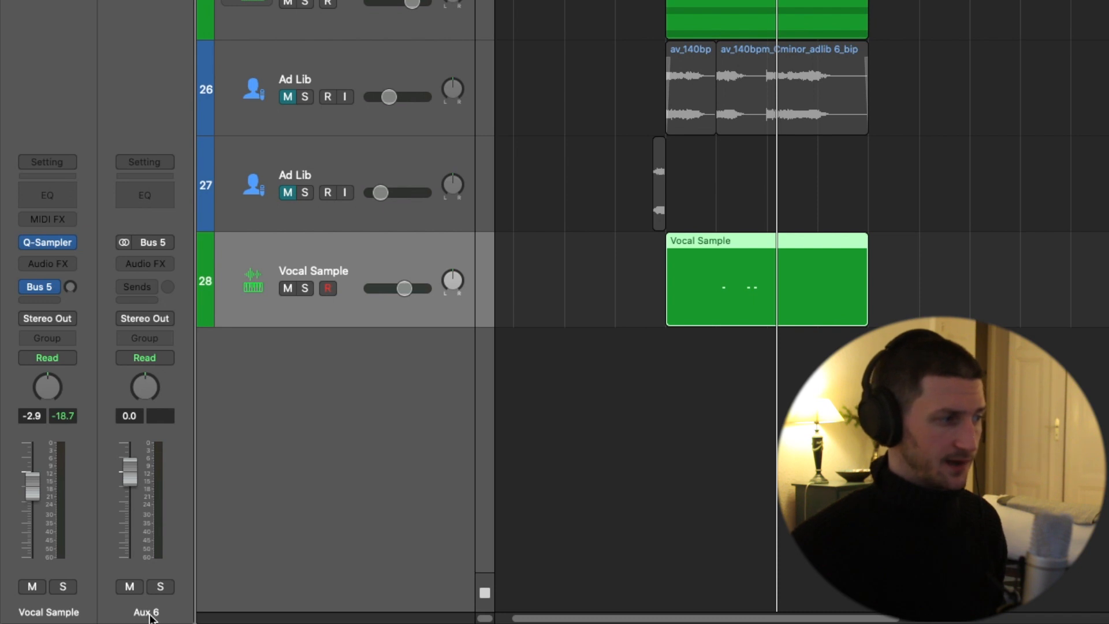
Rename the Bus 5 aux channel as Reverb and show it in the Mixer.
{"action": "double_click", "coordinate": [147, 614]}
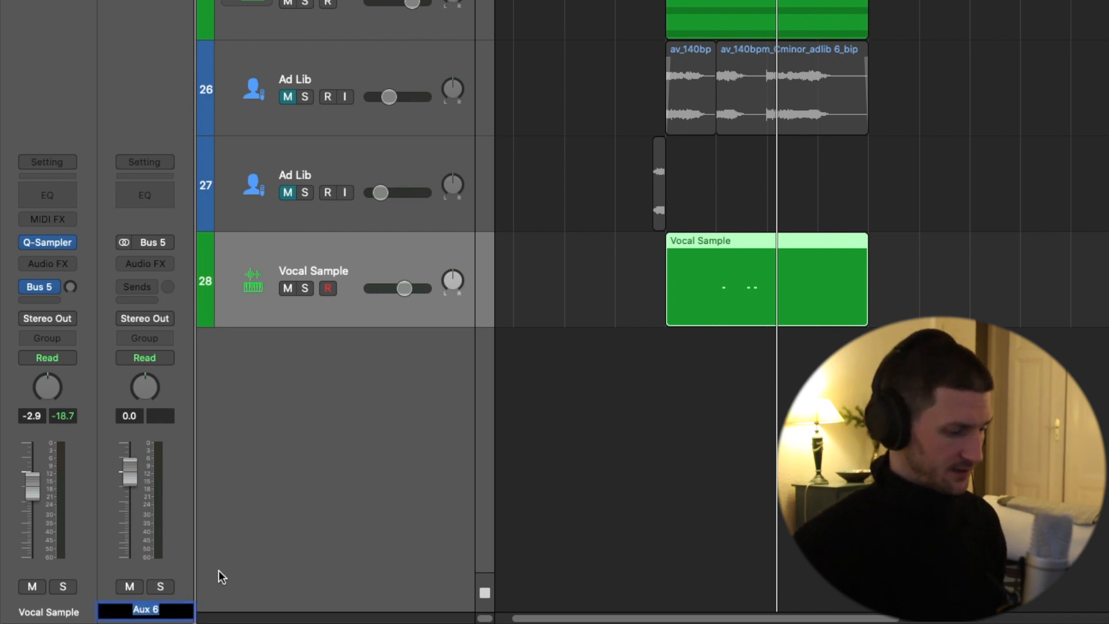
{"action": "type", "text": "Reverb"}
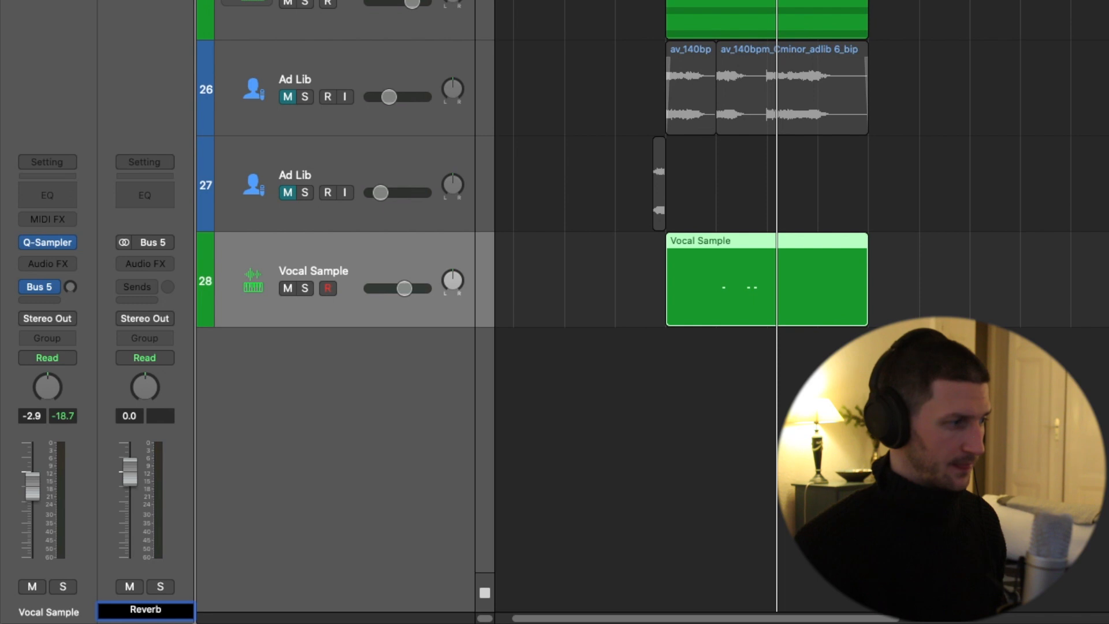
{"action": "key", "text": "Return"}
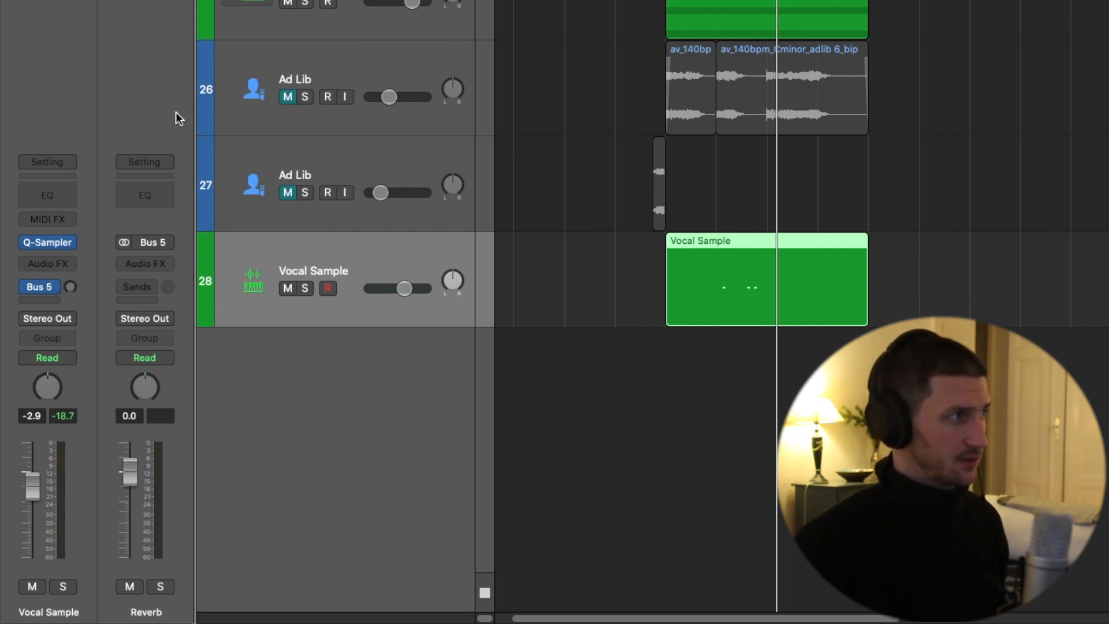
{"action": "key", "text": "x"}
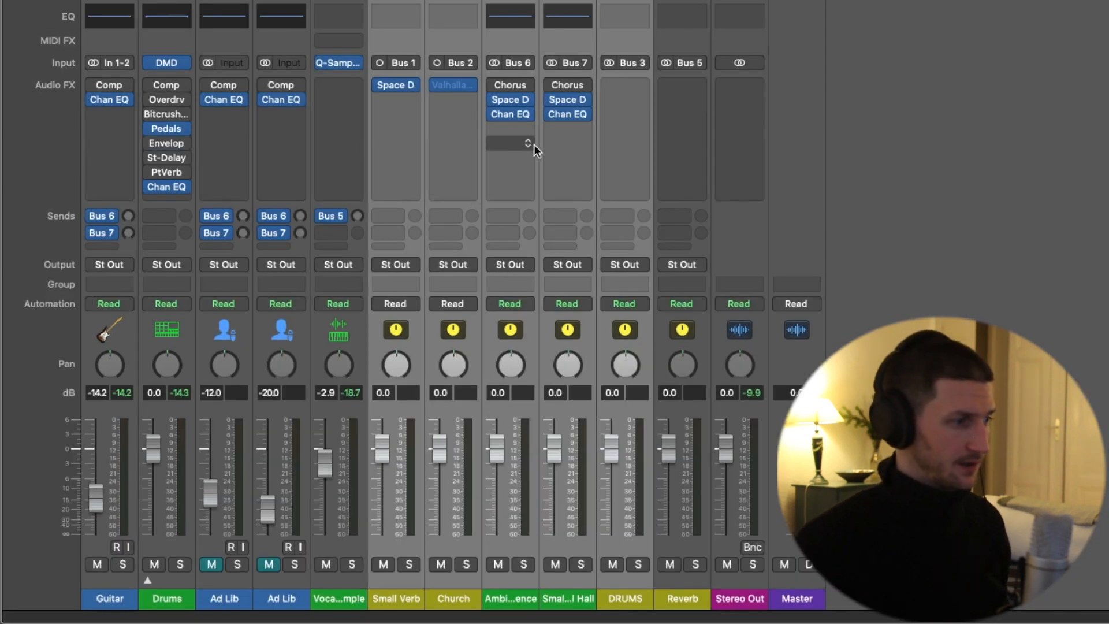
Insert a stereo Space Designer plug-in on the Reverb aux channel strip.
{"action": "left_click", "coordinate": [701, 595]}
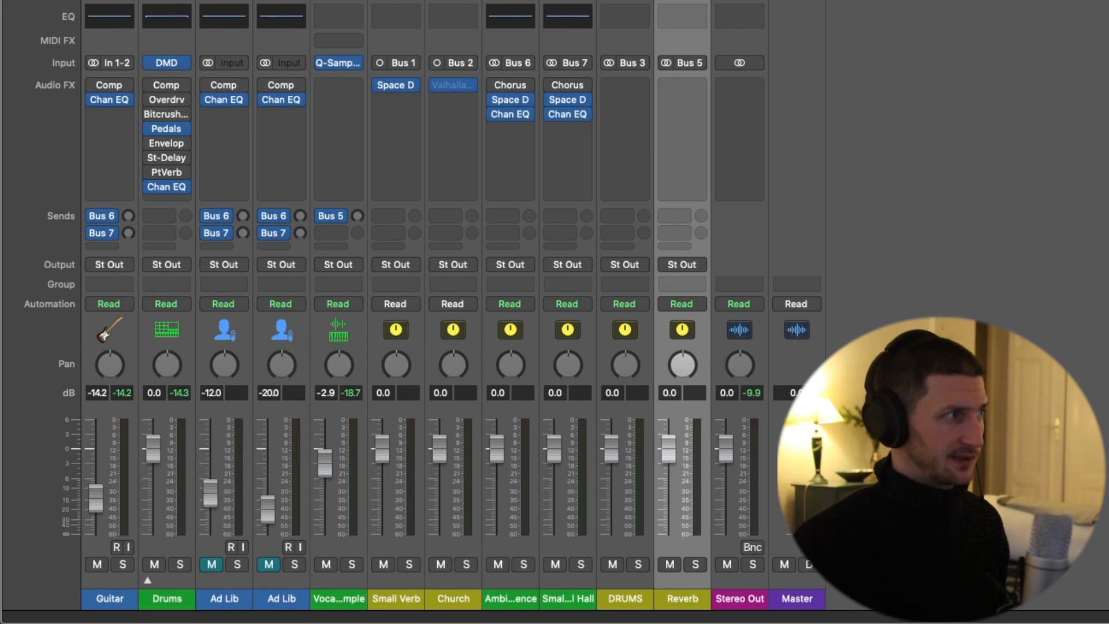
{"action": "key", "text": "x"}
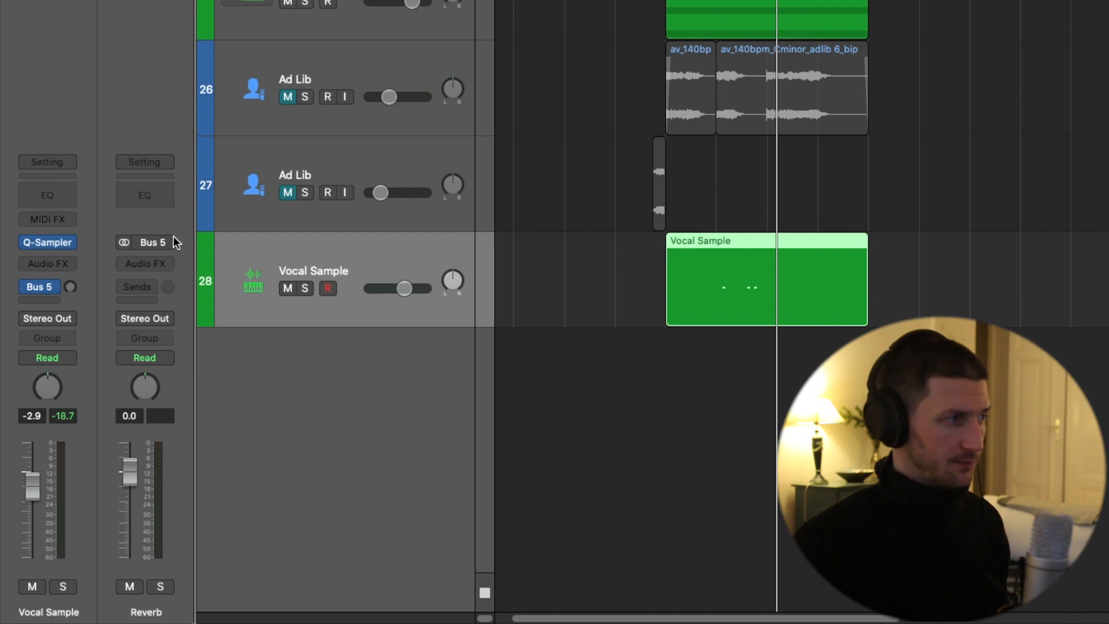
{"action": "left_click", "coordinate": [167, 265]}
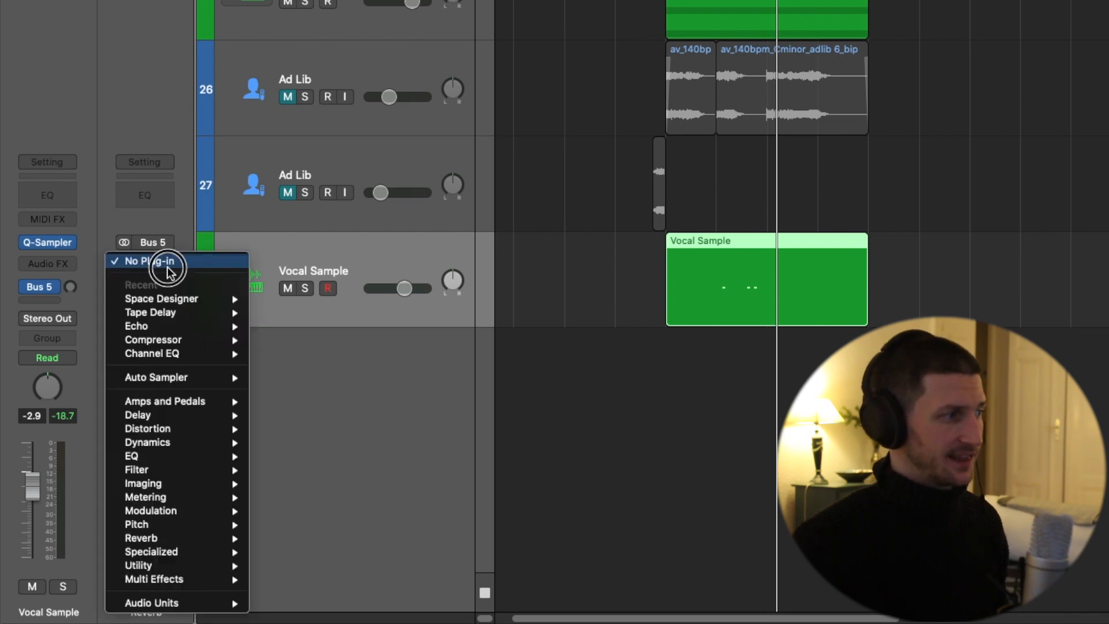
{"action": "mouse_move", "coordinate": [173, 299]}
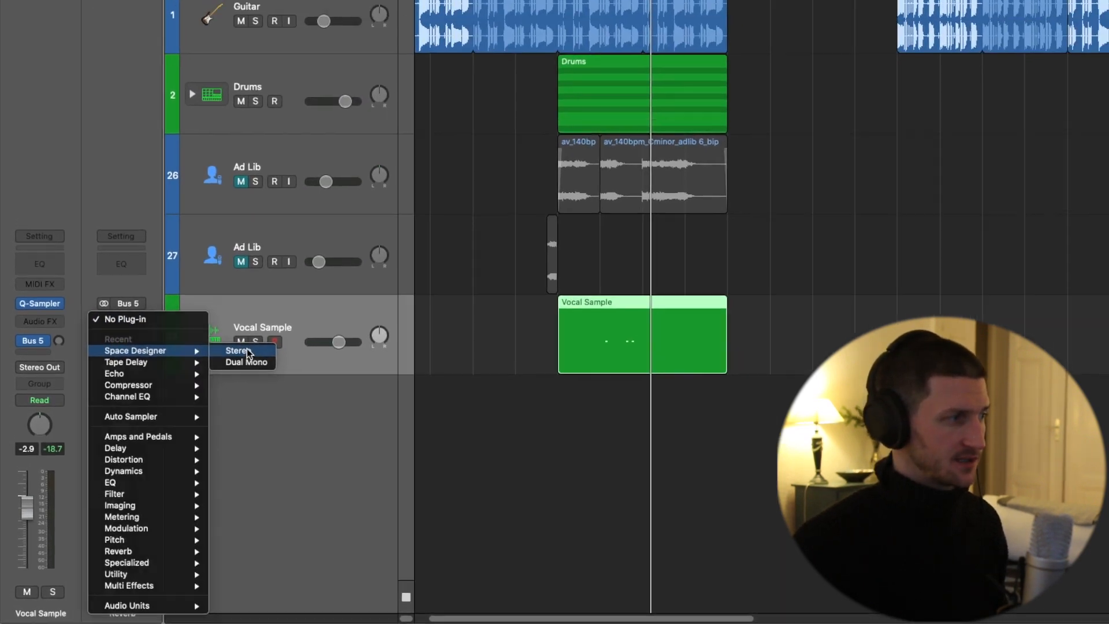
{"action": "left_click", "coordinate": [271, 316]}
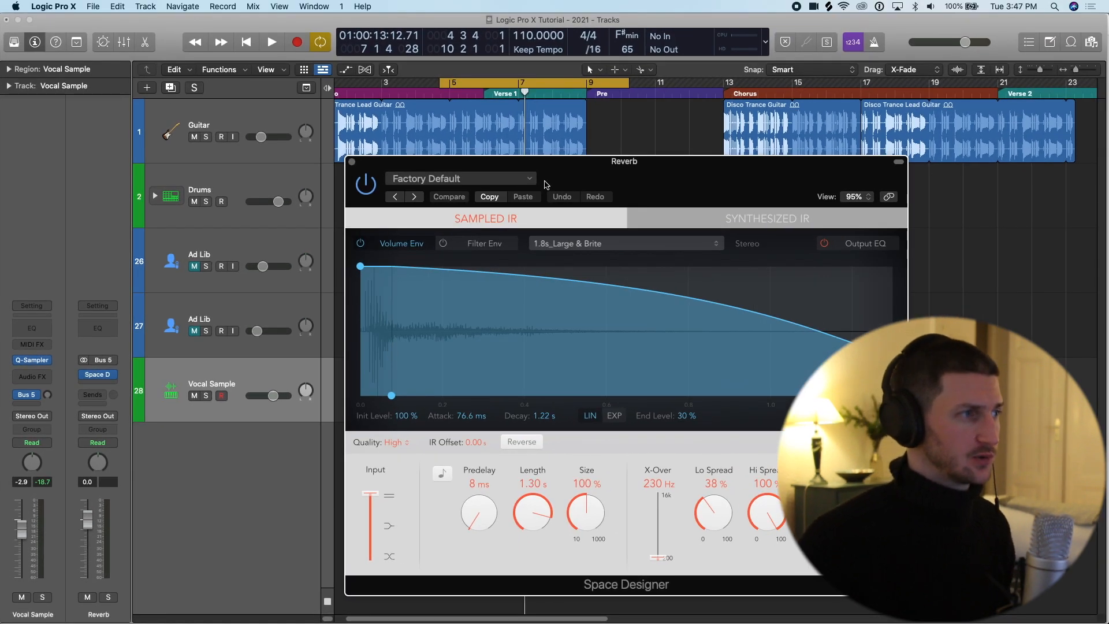
Load the 08.7s Big Gothic Church preset from the large indoor spaces in Space Designer.
{"action": "left_click", "coordinate": [522, 181]}
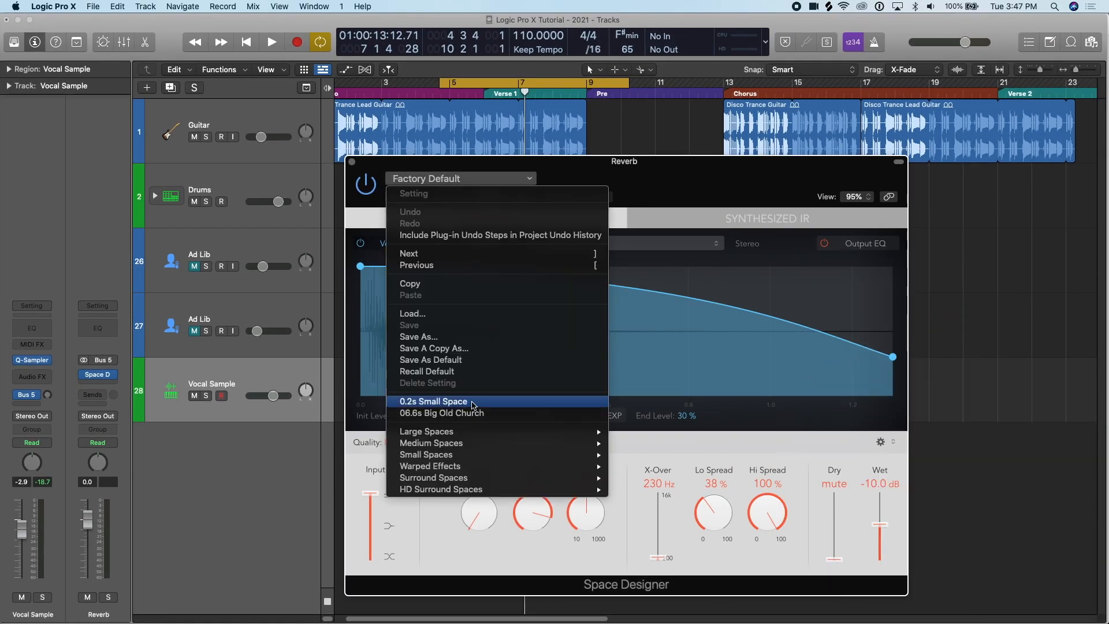
{"action": "mouse_move", "coordinate": [477, 436]}
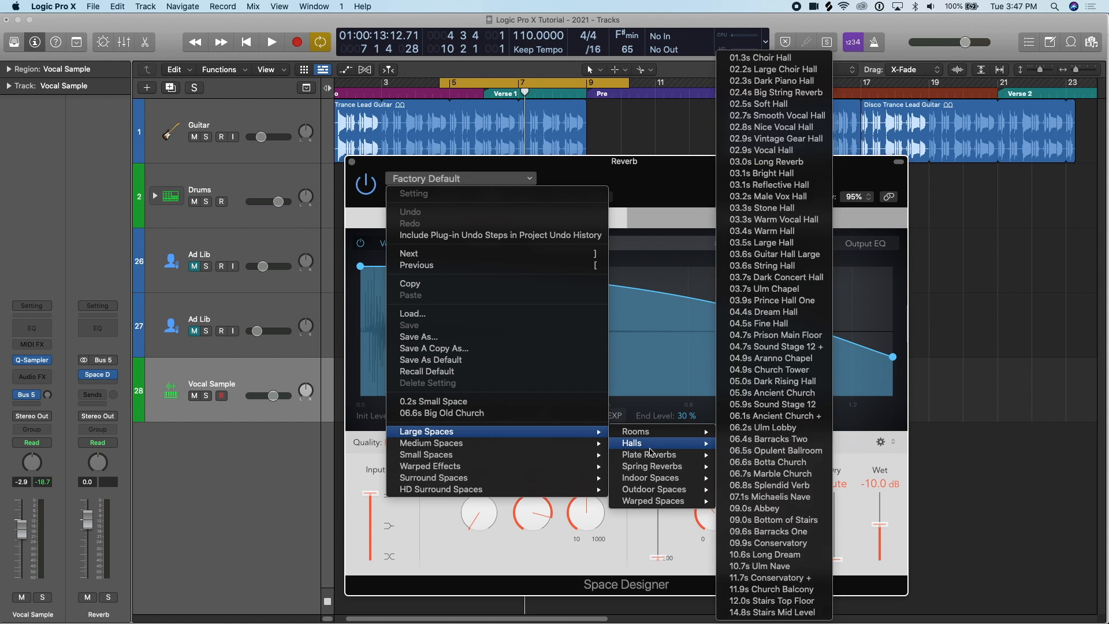
{"action": "mouse_move", "coordinate": [673, 460]}
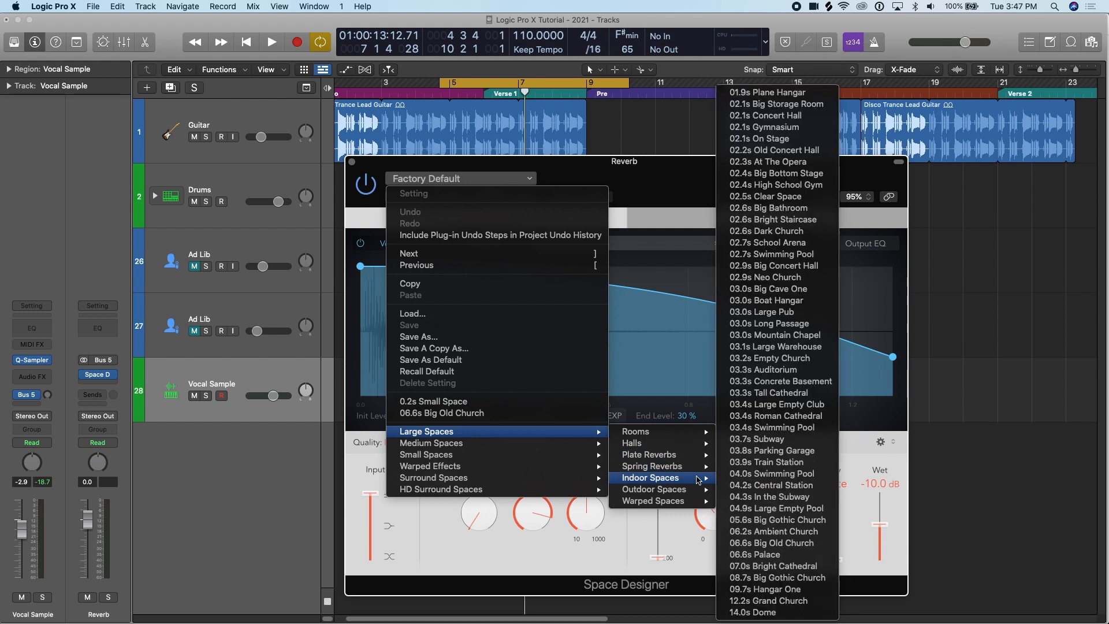
{"action": "left_click", "coordinate": [791, 582]}
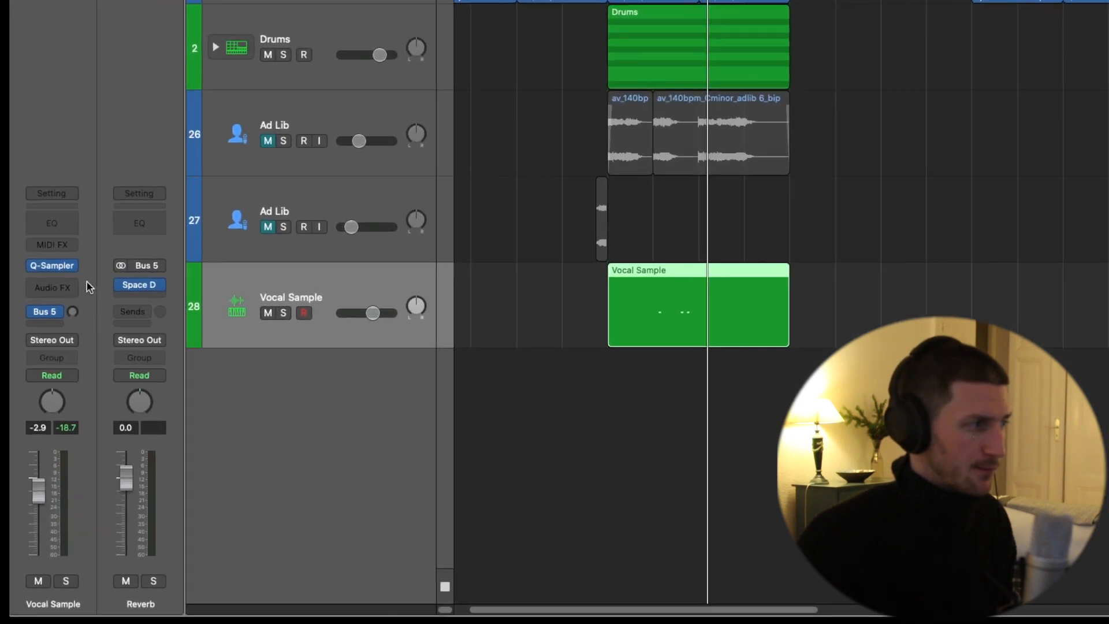
Raise the Vocal Sample track's send level to Bus 5, trying different amounts of reverb.
{"action": "left_click", "coordinate": [65, 292]}
{"action": "left_click_drag", "start_coordinate": [65, 292], "coordinate": [89, 99]}
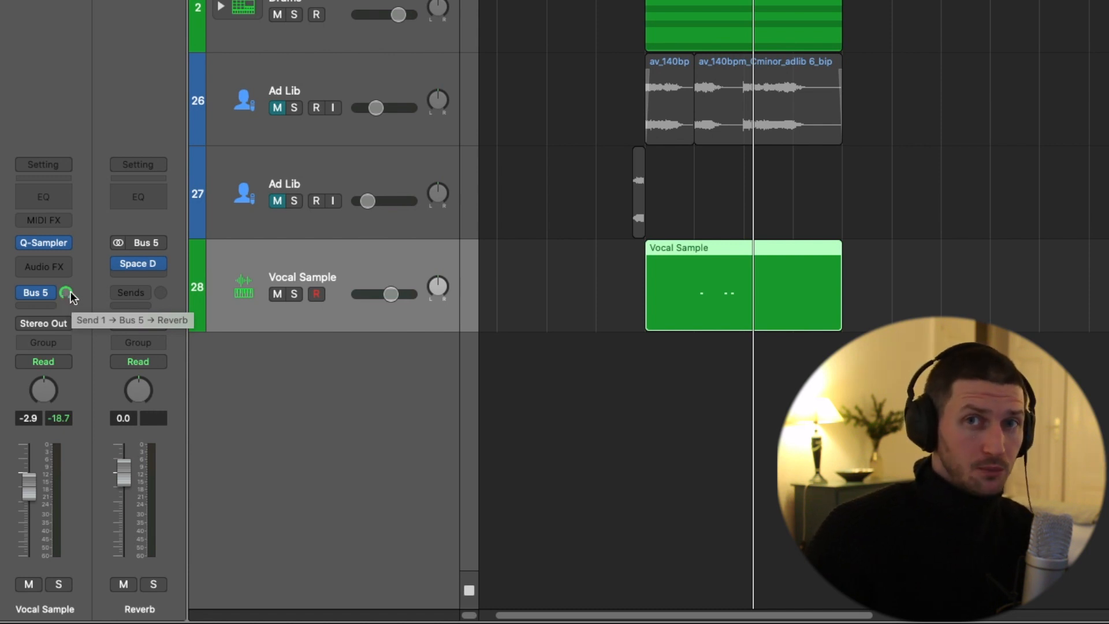
{"action": "left_click_drag", "start_coordinate": [69, 297], "coordinate": [78, 398]}
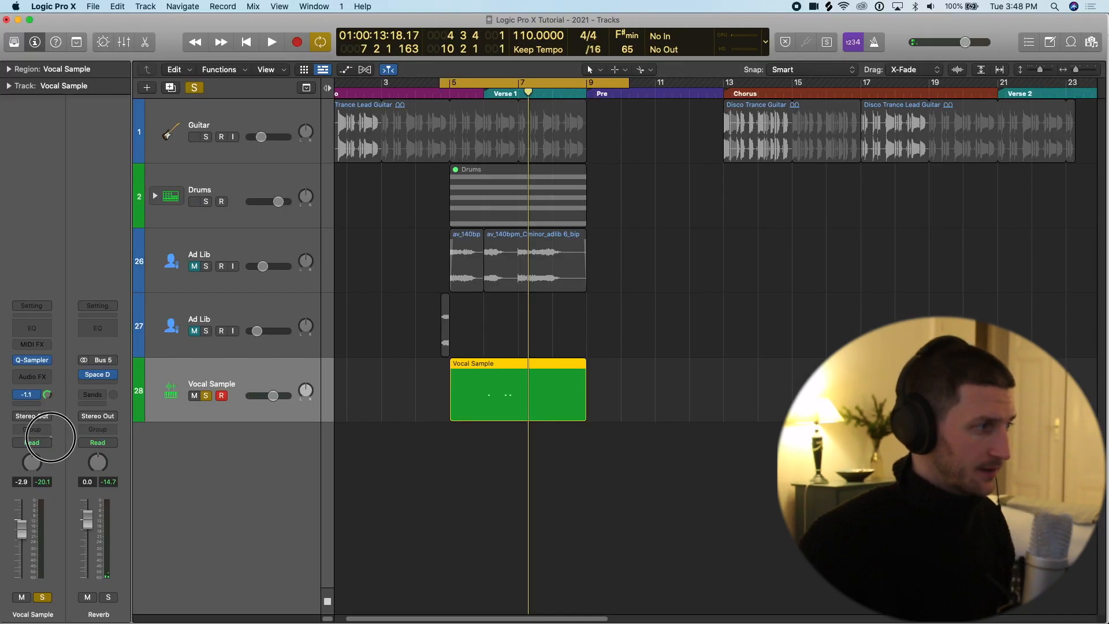
{"action": "left_click_drag", "start_coordinate": [55, 468], "coordinate": [56, 471]}
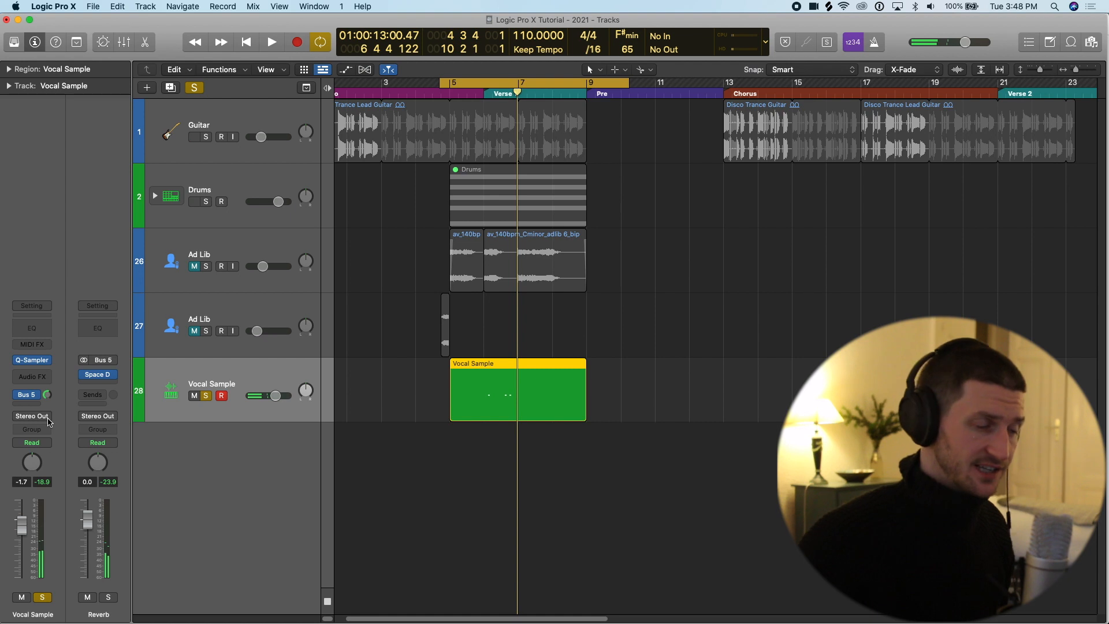
{"action": "left_click_drag", "start_coordinate": [49, 409], "coordinate": [55, 407]}
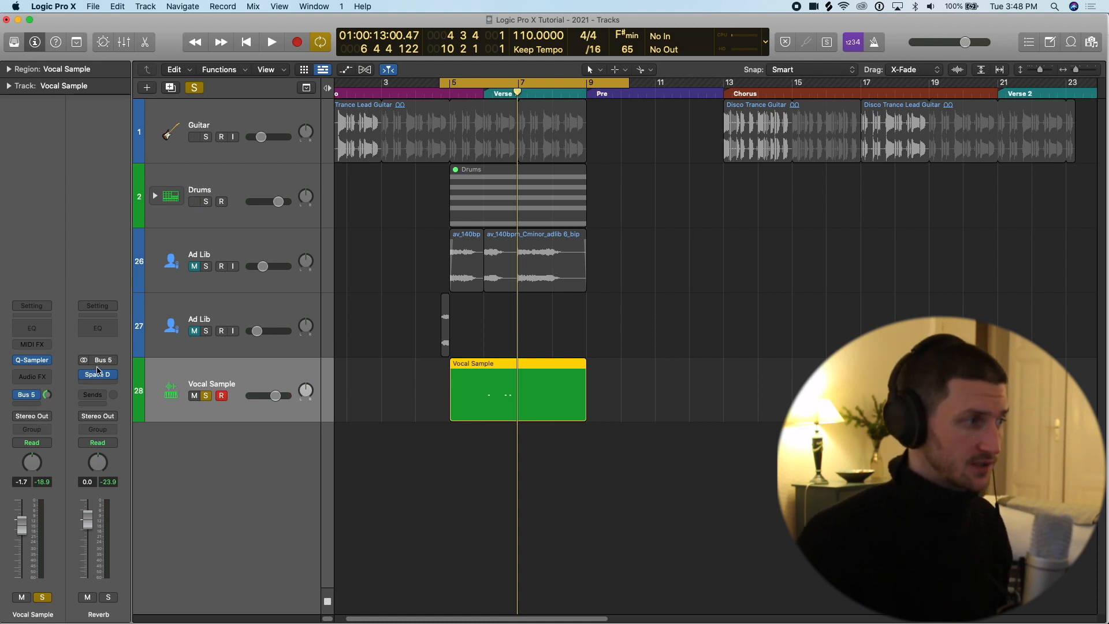
Review the Space Designer settings on the Reverb aux and the Church aux strip in the Mixer.
{"action": "left_click", "coordinate": [100, 374]}
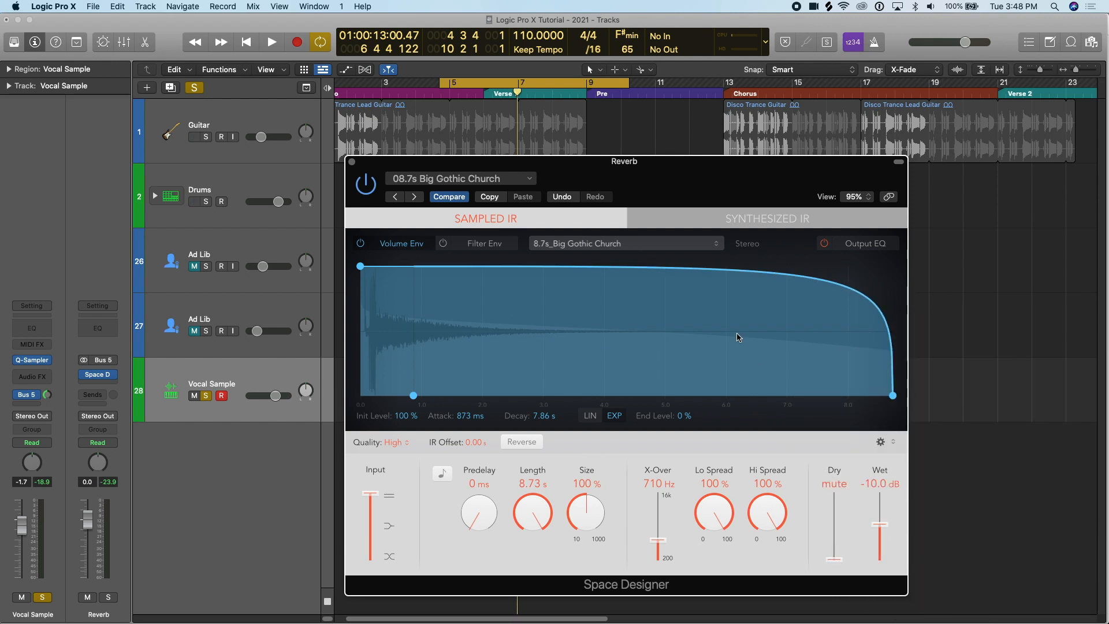
{"action": "left_click", "coordinate": [351, 162]}
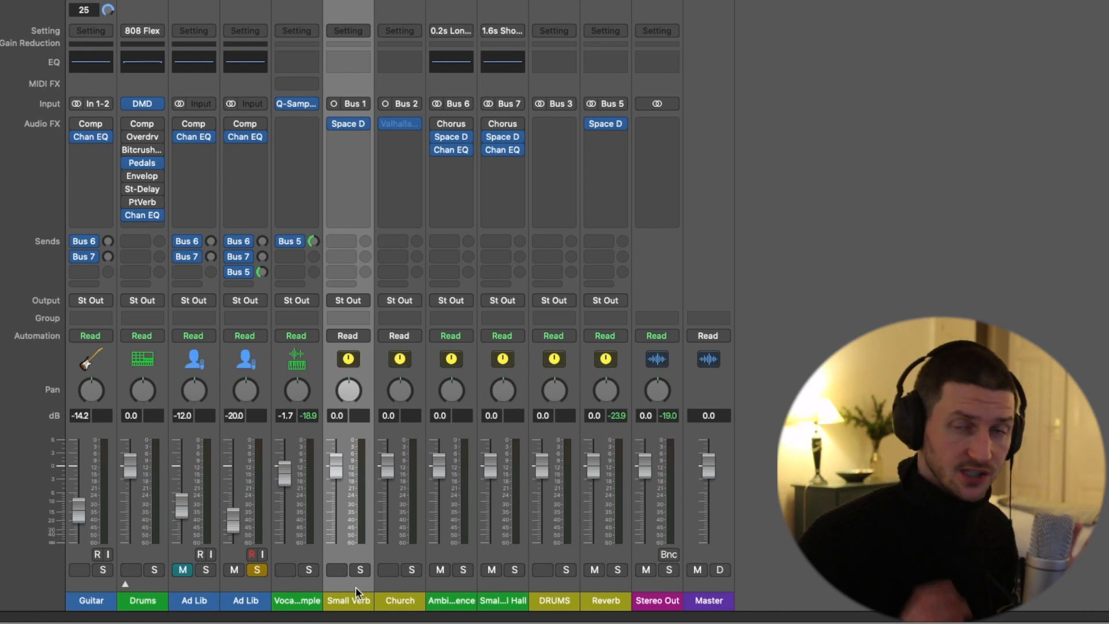
{"action": "left_click", "coordinate": [412, 582]}
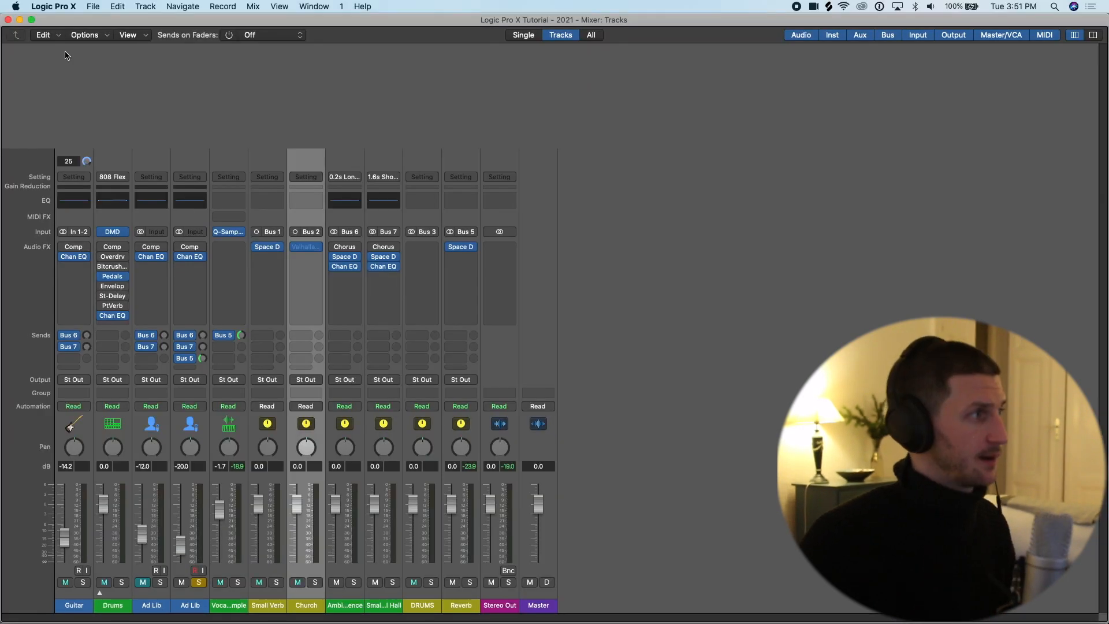
{"action": "left_click", "coordinate": [7, 19]}
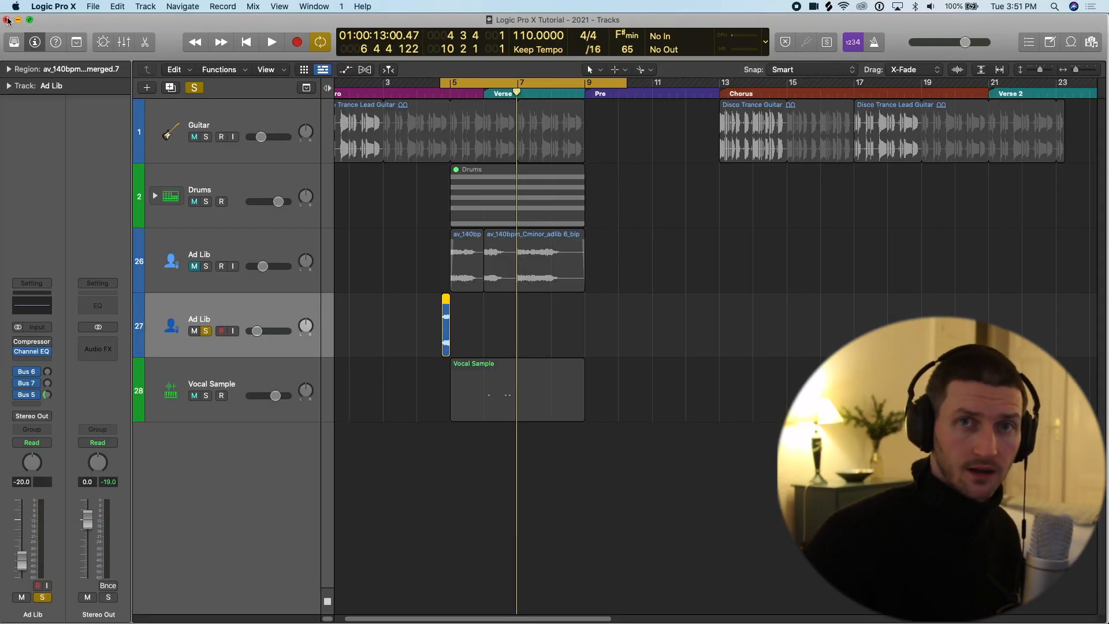
Select the Guitar track and make it the only soloed track, clearing the Ad Lib solo.
{"action": "left_click", "coordinate": [225, 145]}
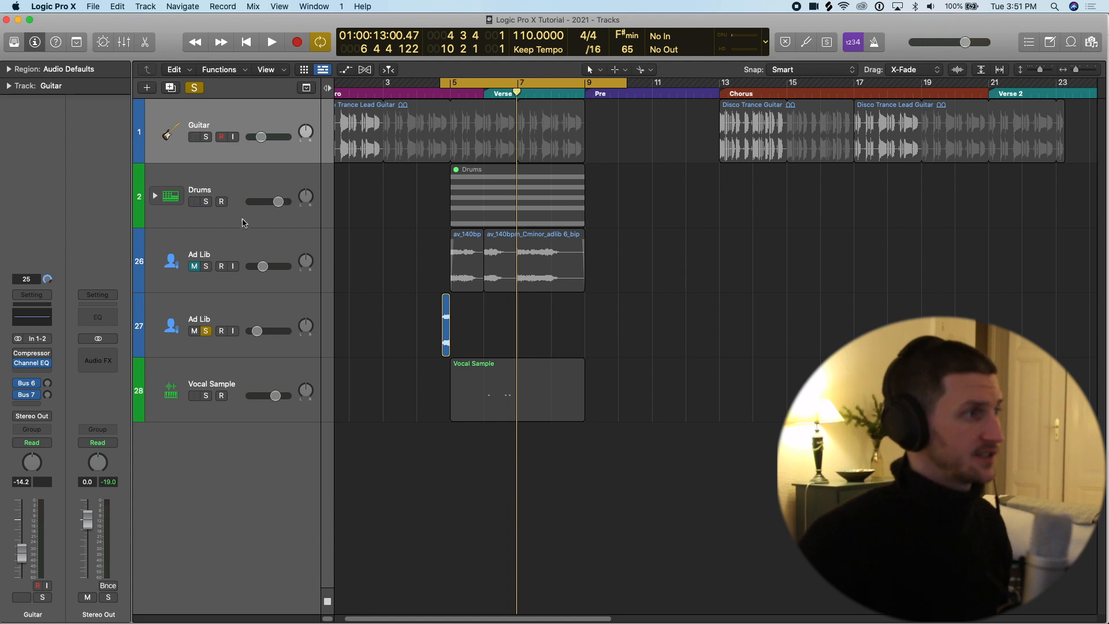
{"action": "left_click", "coordinate": [198, 90]}
{"action": "left_click", "coordinate": [206, 137]}
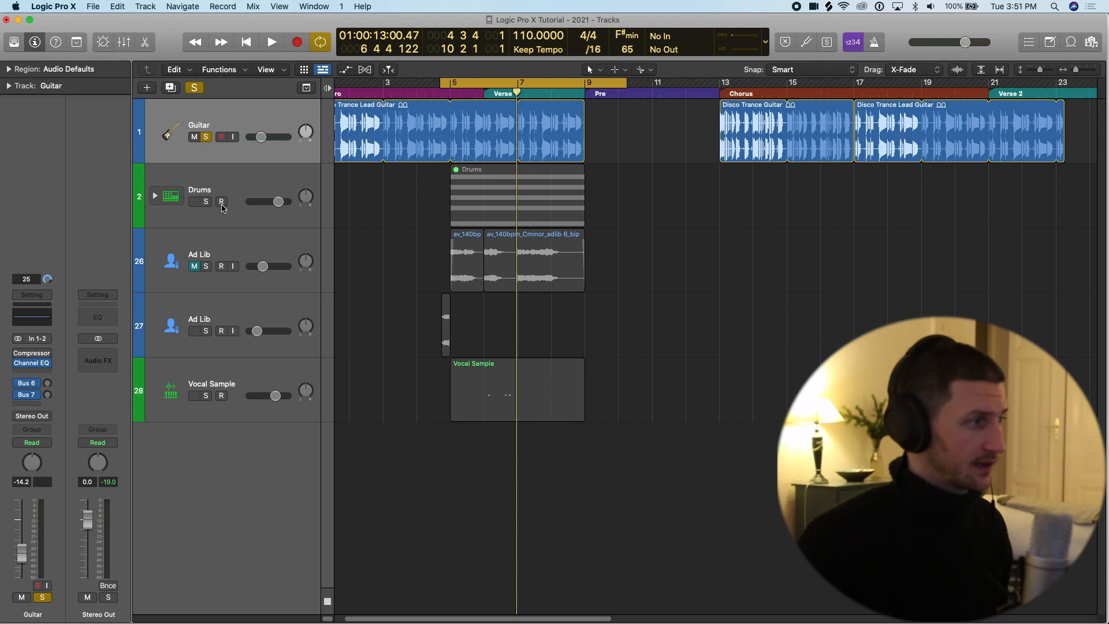
Add a send to Bus 2 (Church) on the Guitar channel strip and raise its send level.
{"action": "left_click", "coordinate": [36, 404]}
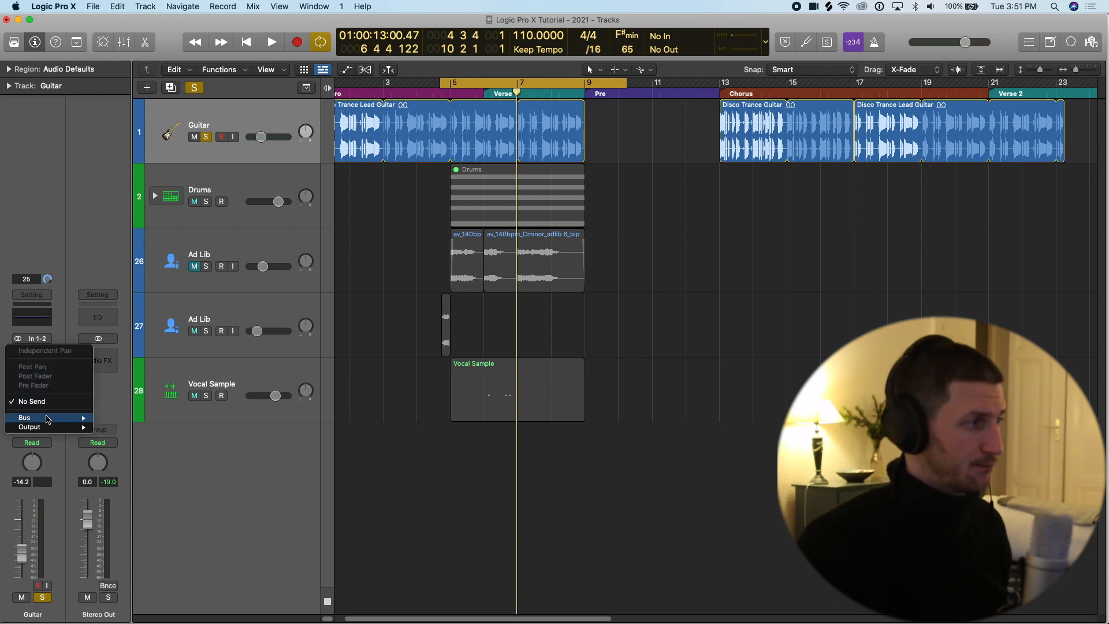
{"action": "mouse_move", "coordinate": [52, 418]}
{"action": "left_click", "coordinate": [160, 289]}
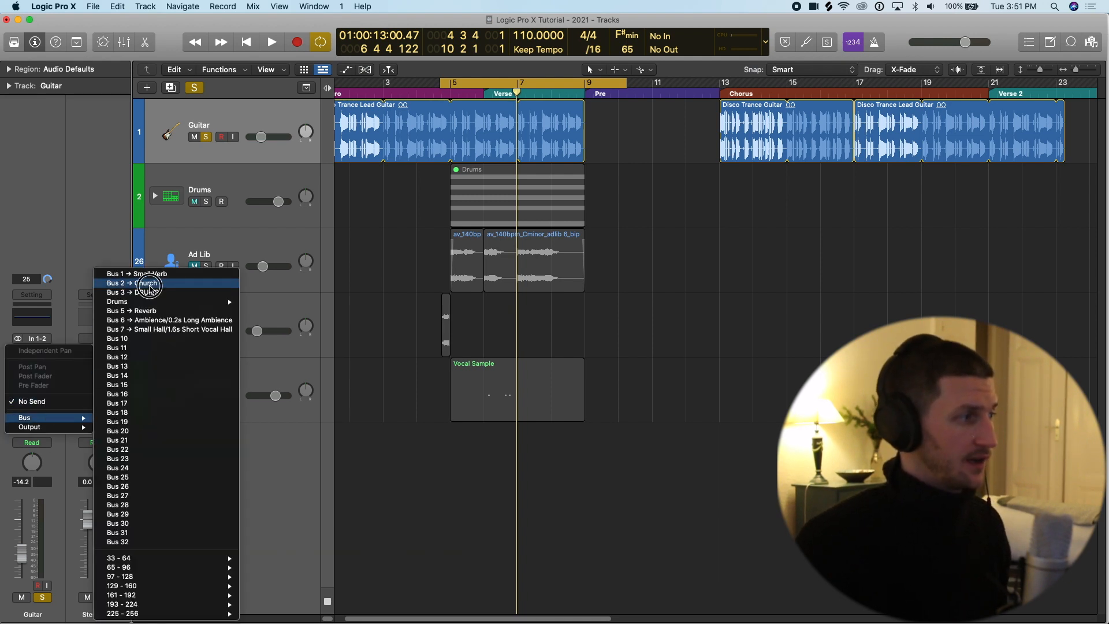
{"action": "left_click_drag", "start_coordinate": [49, 395], "coordinate": [60, 334]}
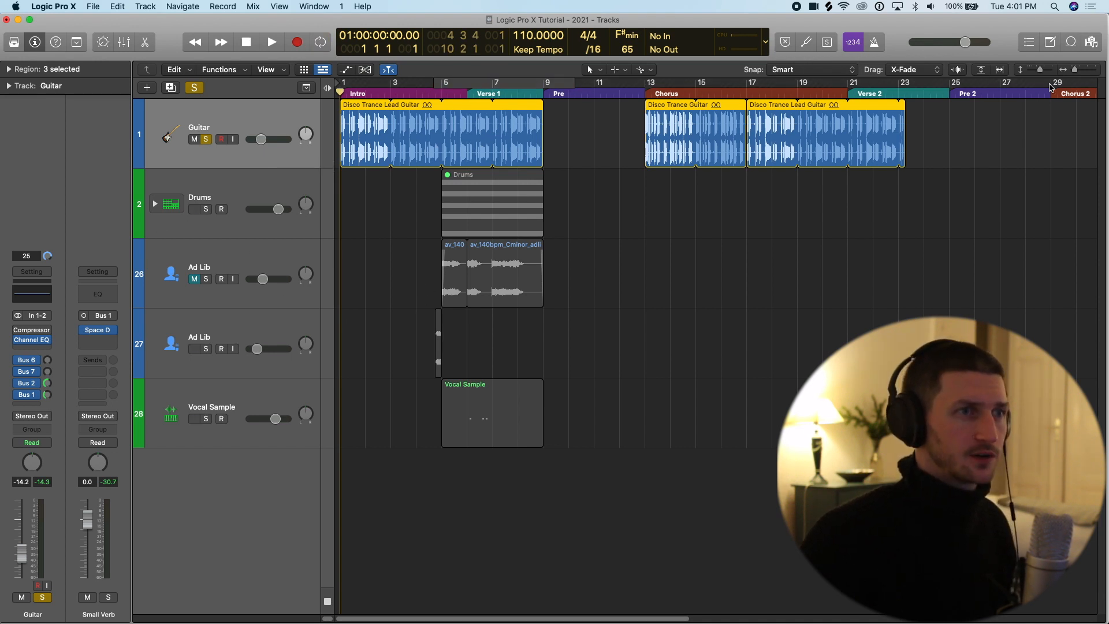
Open the Loop Browser, clear its Guitars and Indie filters and filter the loops by the Vocals instrument.
{"action": "left_click", "coordinate": [1071, 43]}
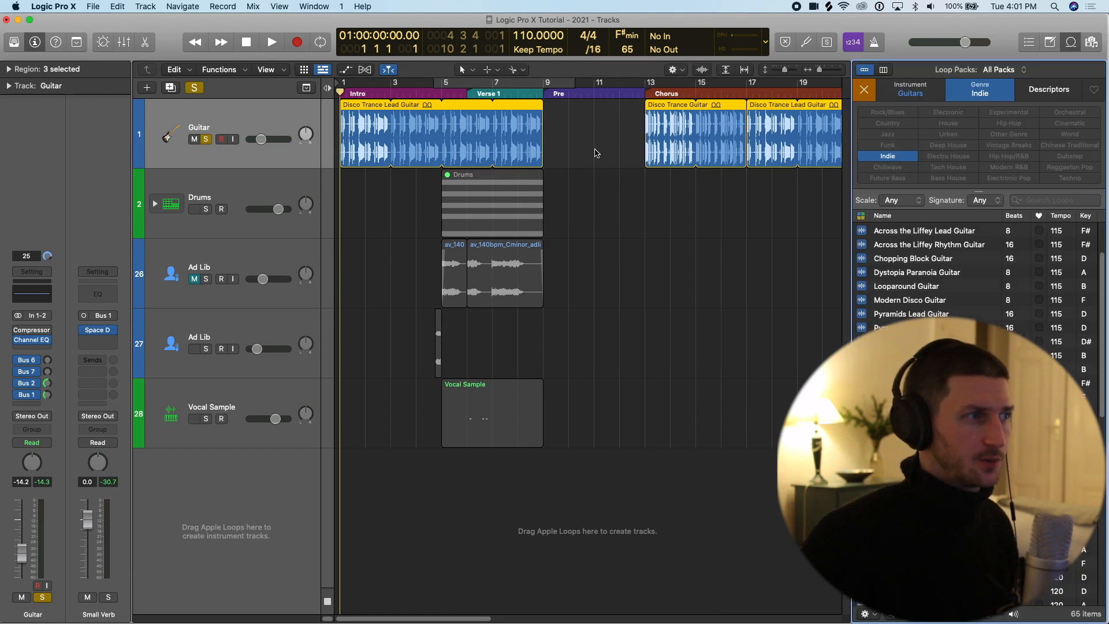
{"action": "left_click", "coordinate": [267, 179]}
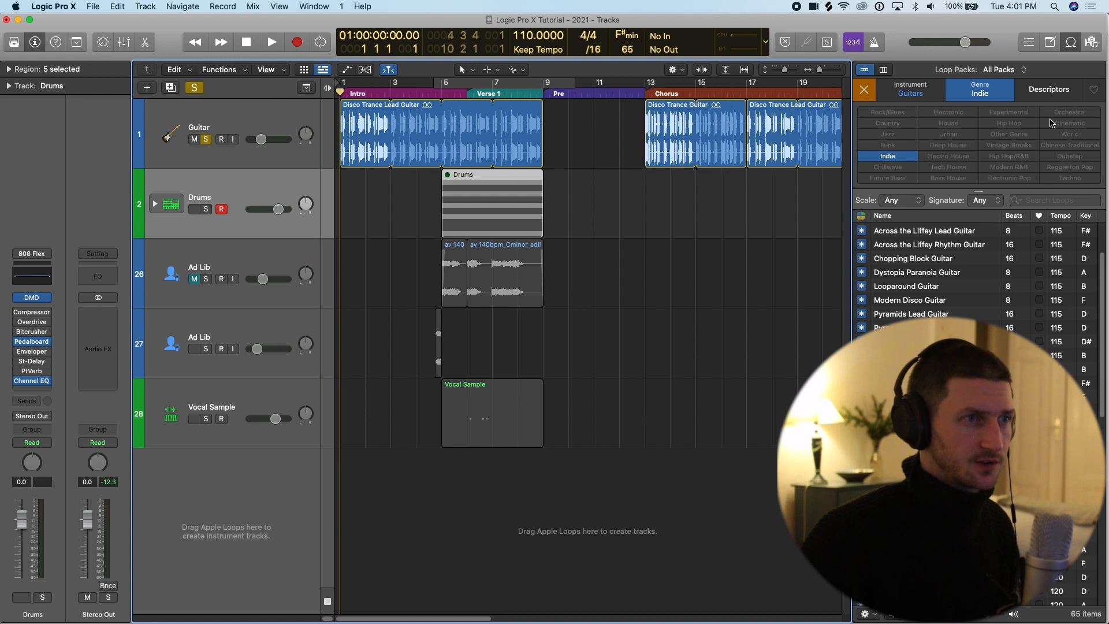
{"action": "left_click", "coordinate": [865, 91]}
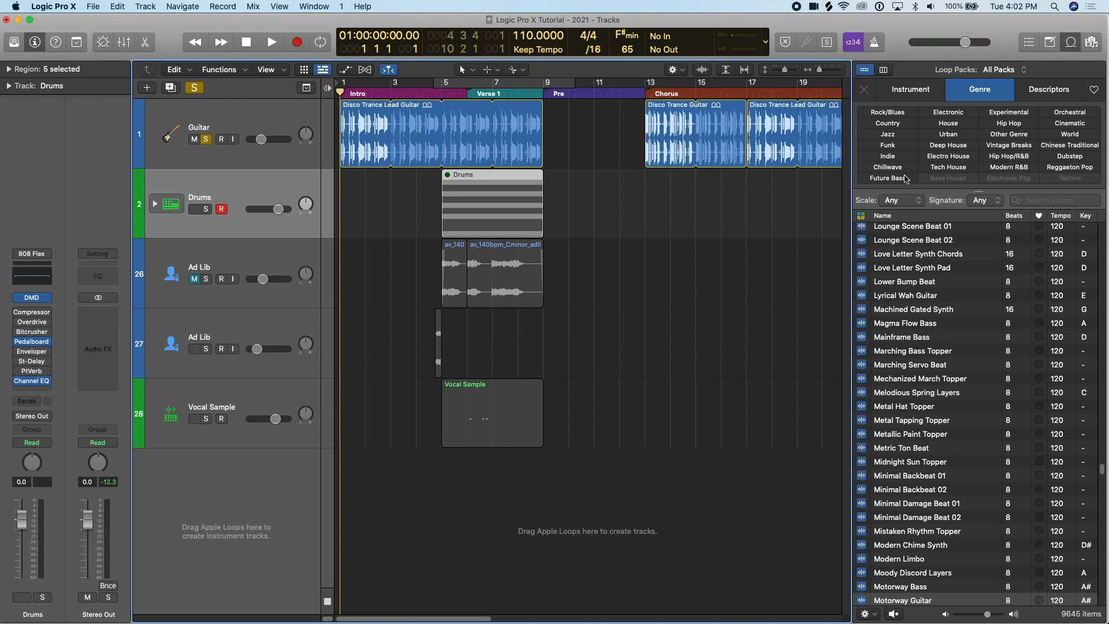
{"action": "left_click", "coordinate": [906, 93]}
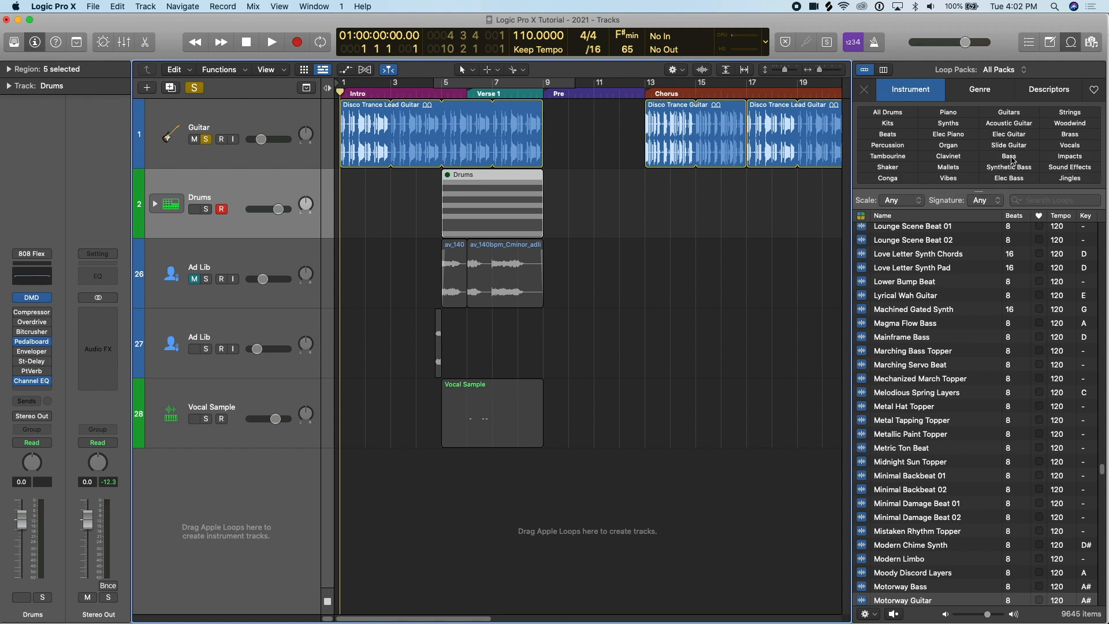
{"action": "left_click", "coordinate": [1066, 148]}
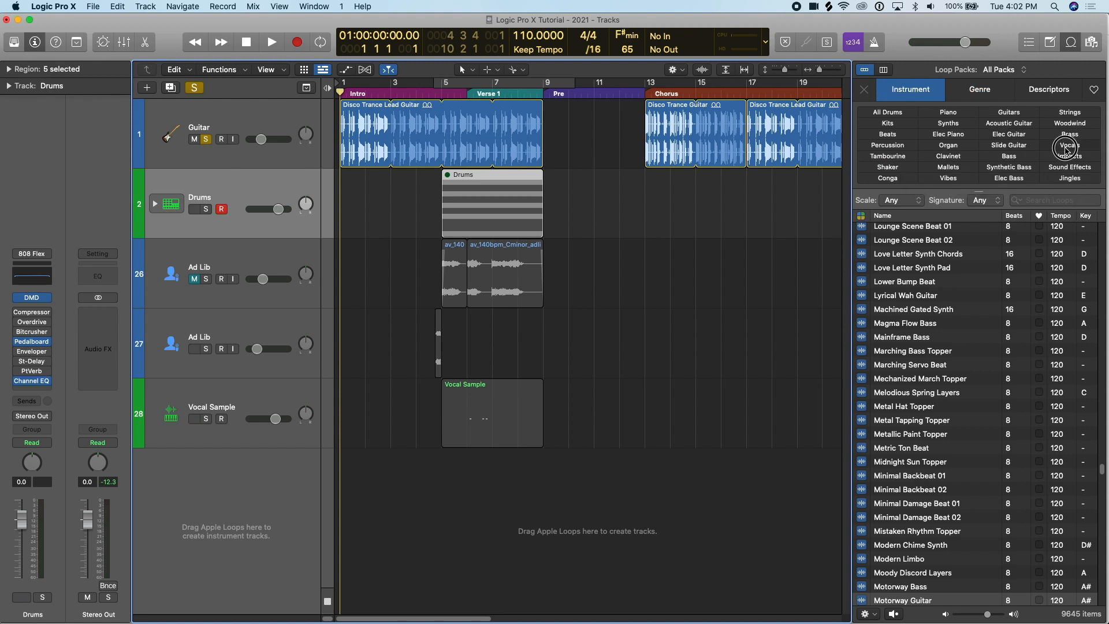
{"action": "left_click", "coordinate": [994, 93]}
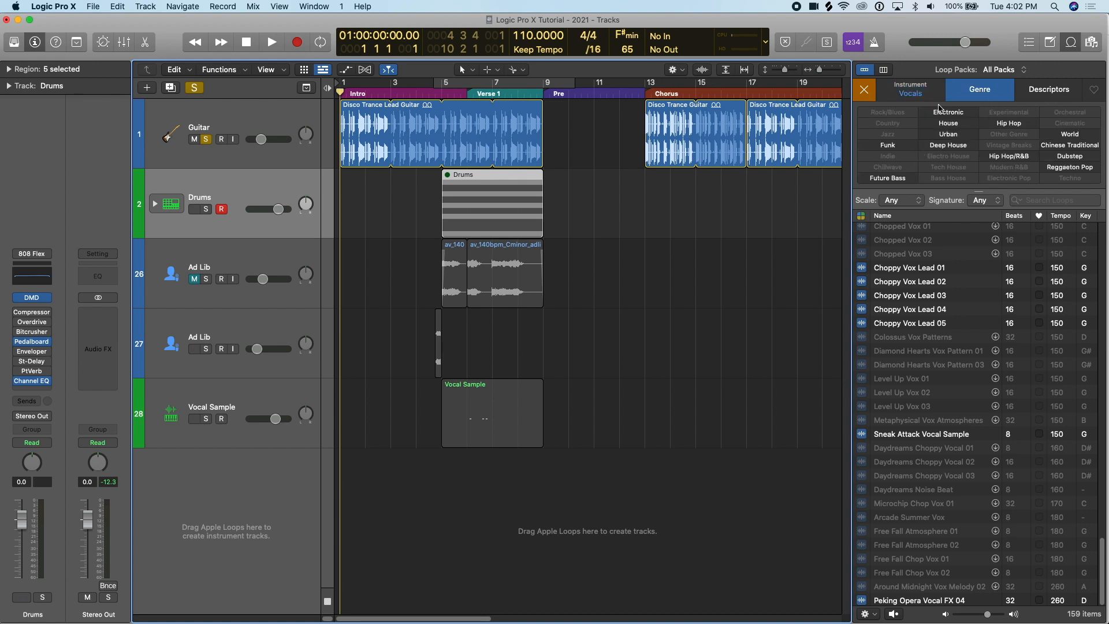
{"action": "left_click", "coordinate": [905, 91]}
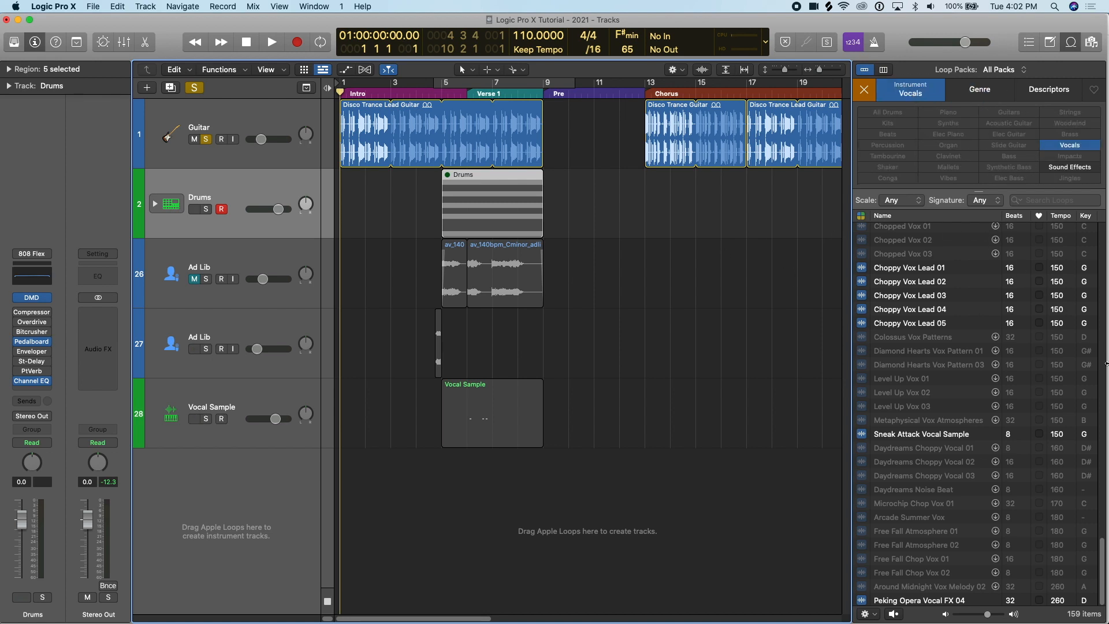
Audition the Gospel Improv 01 and Knockout Choir vocal loops.
{"action": "scroll", "coordinate": [1092, 337], "scroll_direction": "up", "scroll_amount": 10}
{"action": "left_click", "coordinate": [919, 437]}
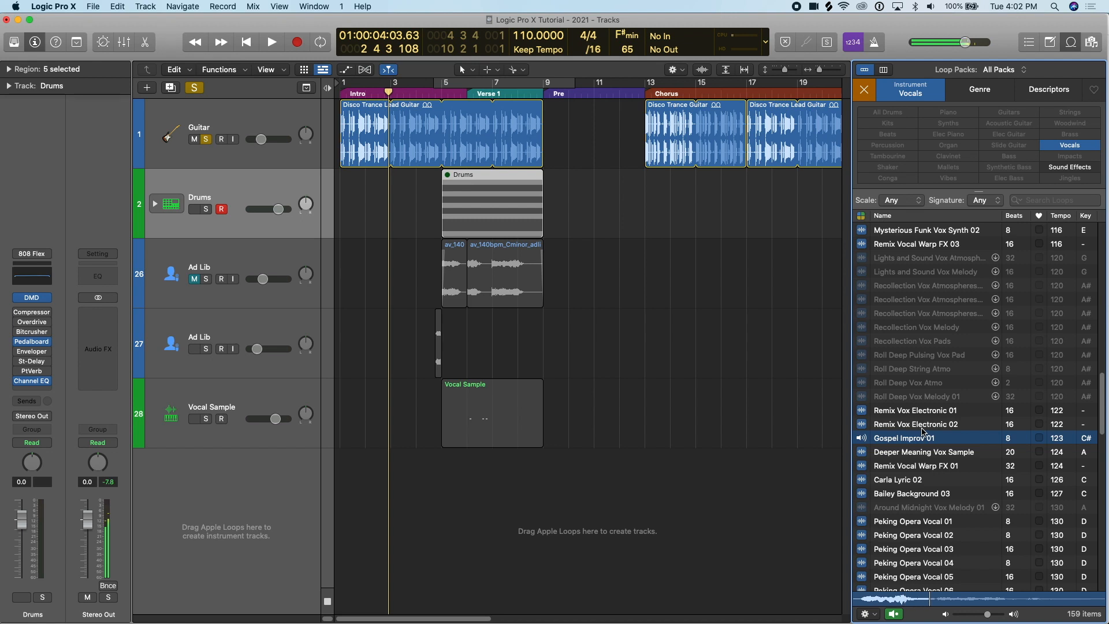
{"action": "scroll", "coordinate": [923, 431], "scroll_direction": "up", "scroll_amount": 8}
{"action": "left_click", "coordinate": [923, 484]}
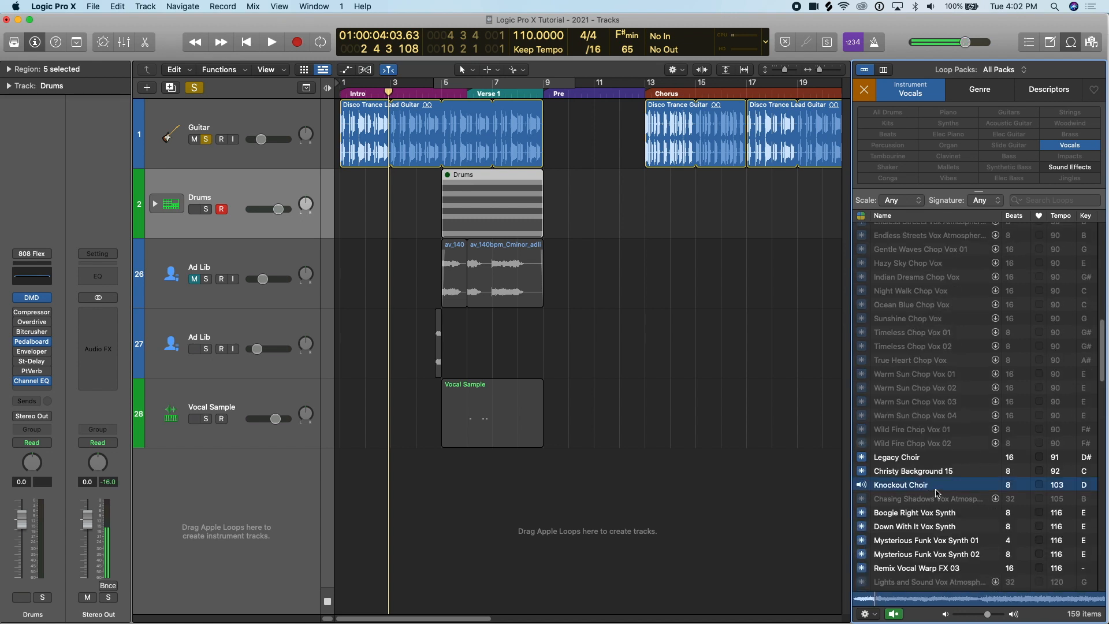
Audition the Christy Background 15 loop and add it to the arrangement at bar 5 on its own new track.
{"action": "left_click", "coordinate": [926, 470]}
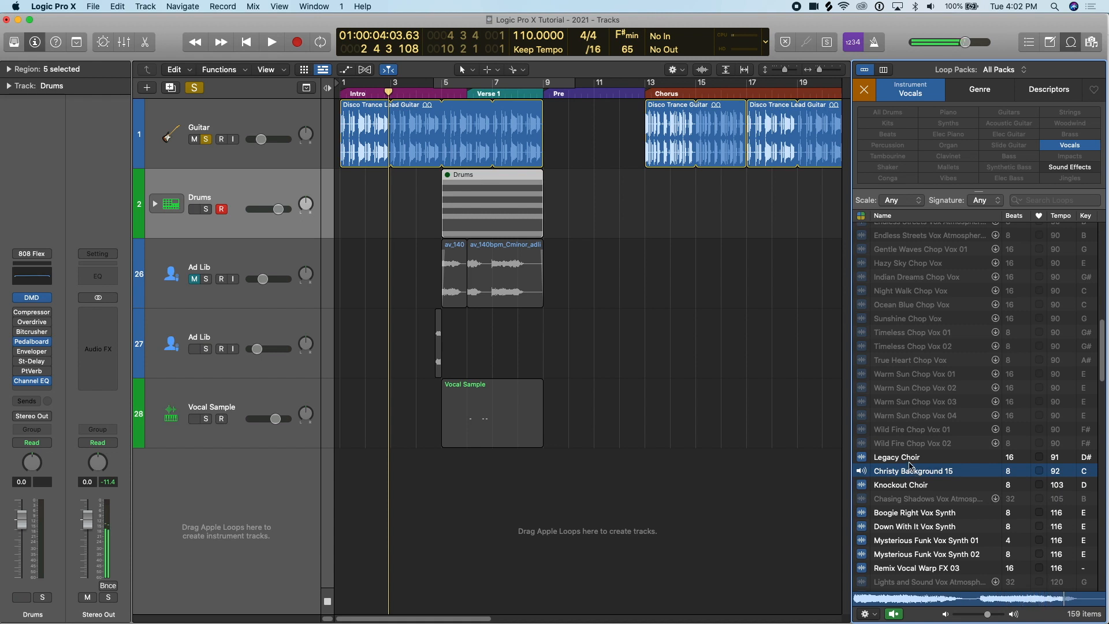
{"action": "left_click_drag", "start_coordinate": [909, 465], "coordinate": [440, 469]}
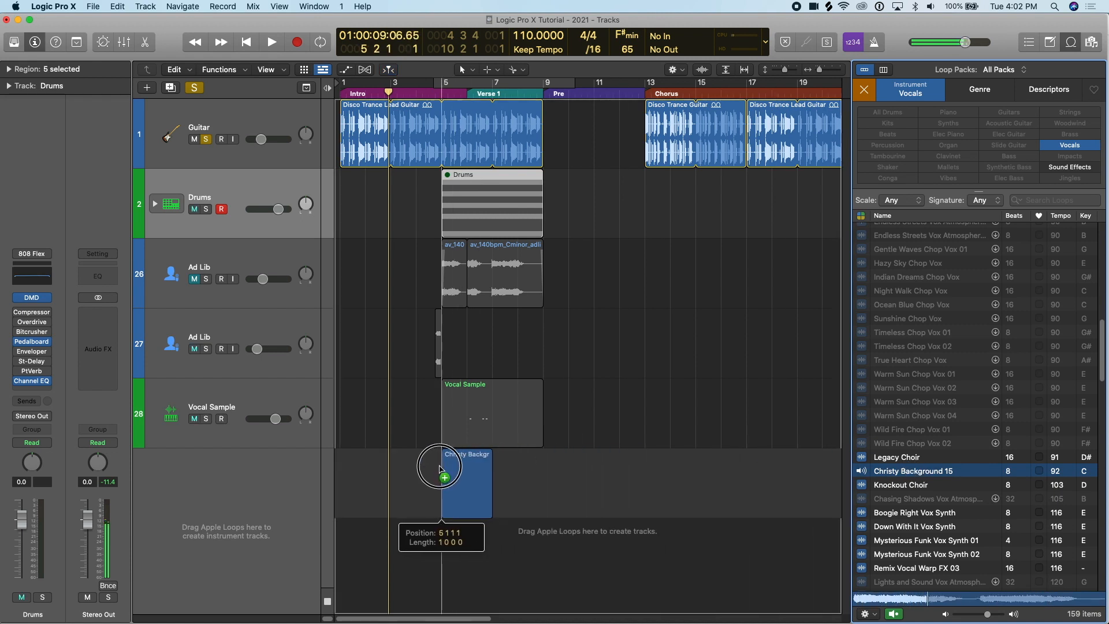
{"action": "left_click_drag", "start_coordinate": [440, 469], "coordinate": [441, 468]}
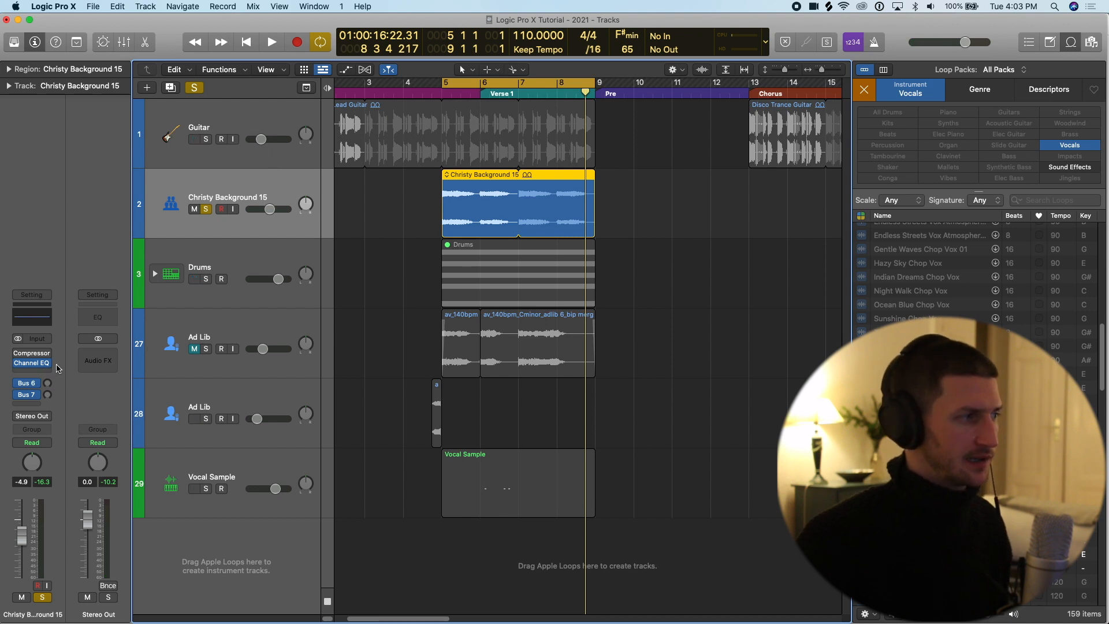
Insert a stereo Pitch Correction effect below the Channel EQ on the Christy Background 15 track and move its window clear of the region.
{"action": "left_click", "coordinate": [29, 373]}
{"action": "mouse_move", "coordinate": [75, 427]}
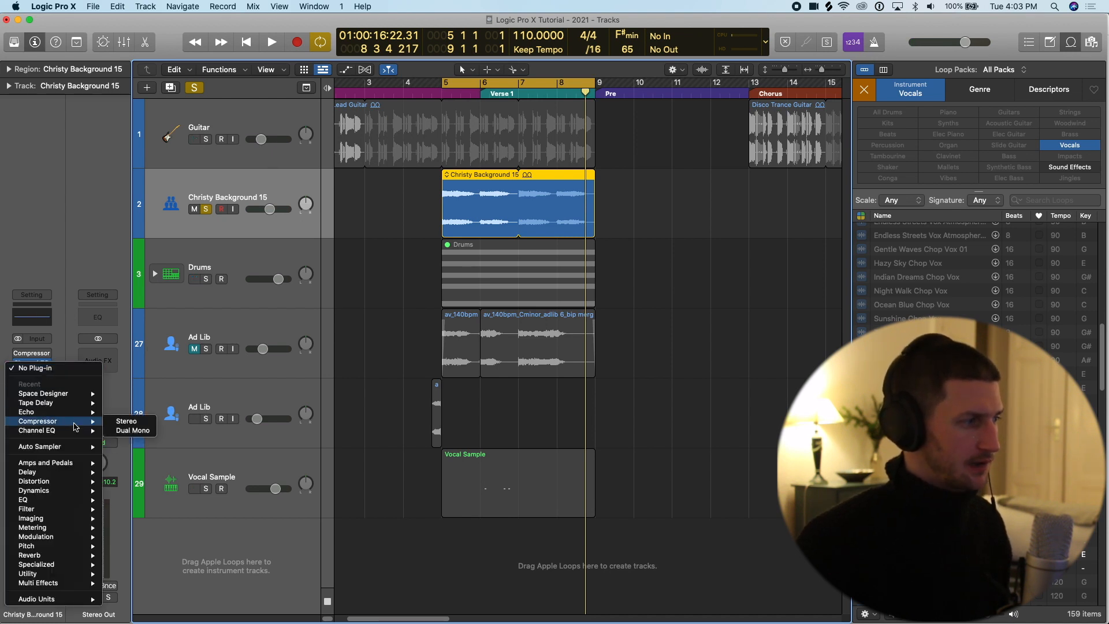
{"action": "mouse_move", "coordinate": [68, 546]}
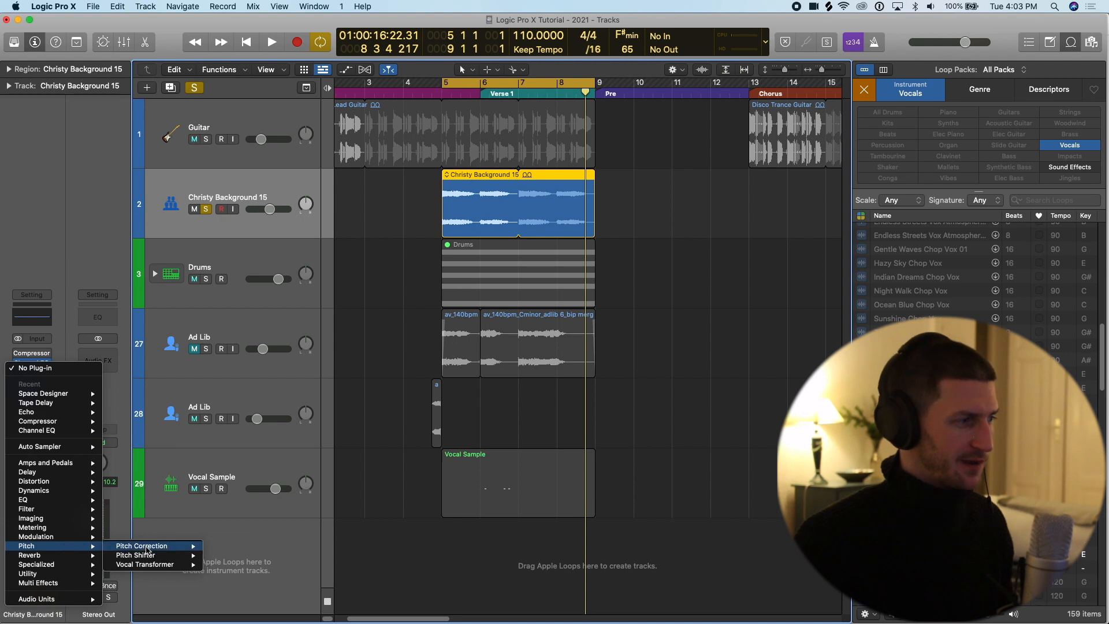
{"action": "mouse_move", "coordinate": [147, 550]}
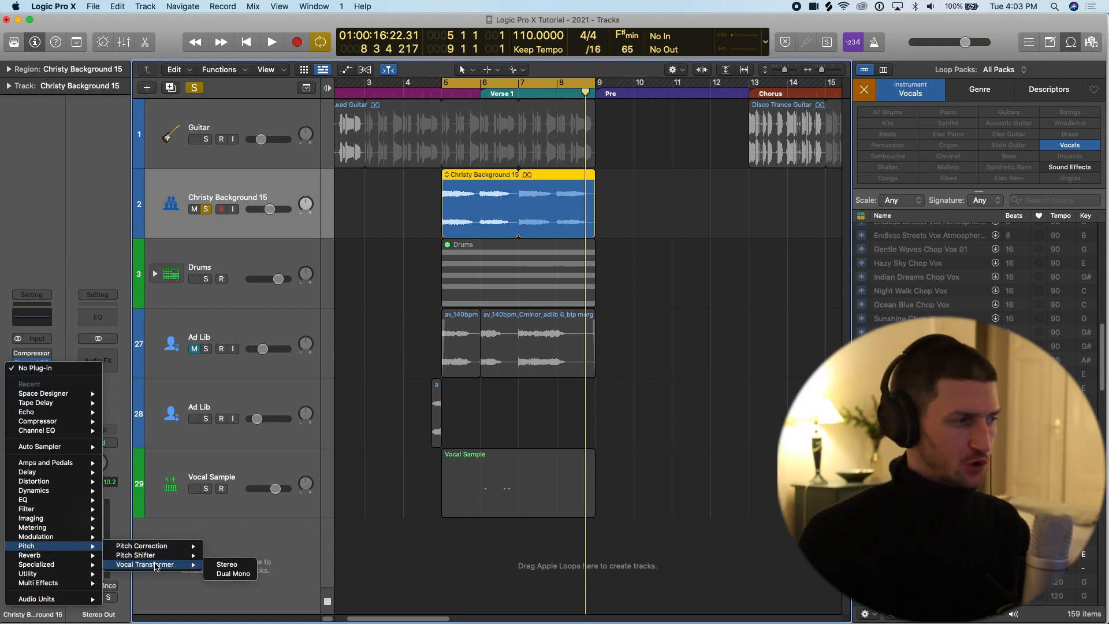
{"action": "left_click", "coordinate": [231, 545]}
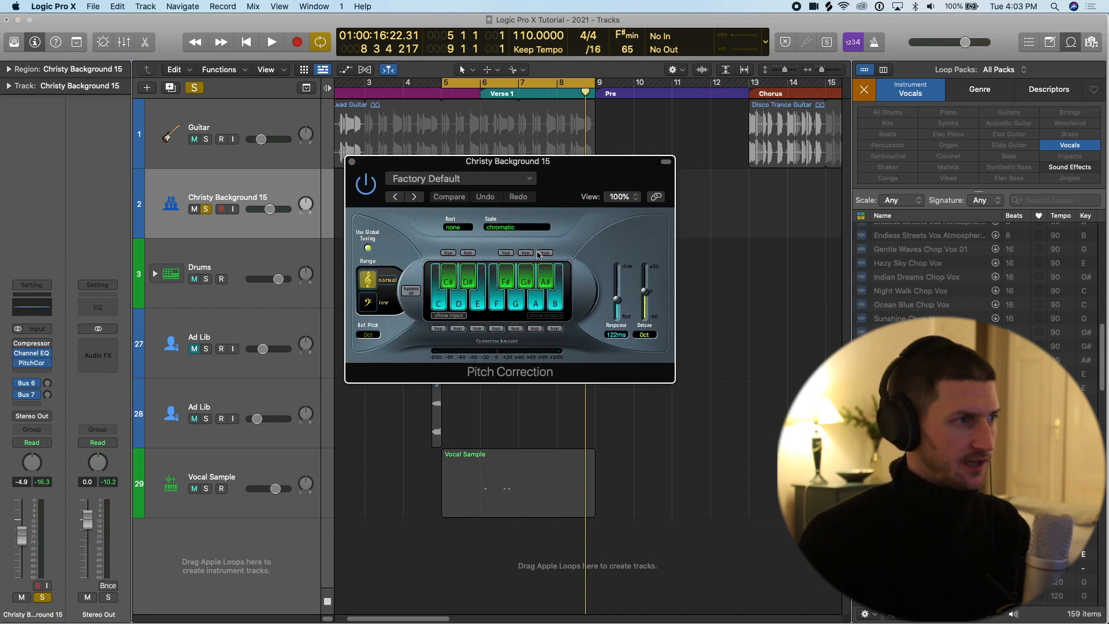
{"action": "left_click_drag", "start_coordinate": [581, 211], "coordinate": [554, 289]}
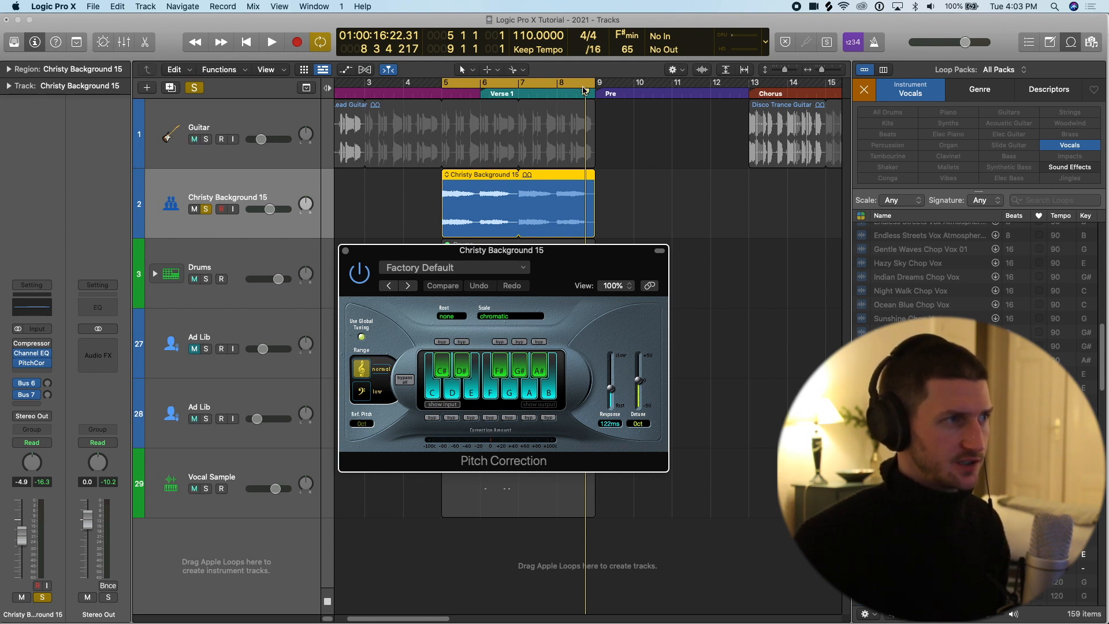
Set the Pitch Correction scale to major scale, its root to D# and its response to 0.00 ms.
{"action": "left_click", "coordinate": [580, 84]}
{"action": "left_click", "coordinate": [522, 316]}
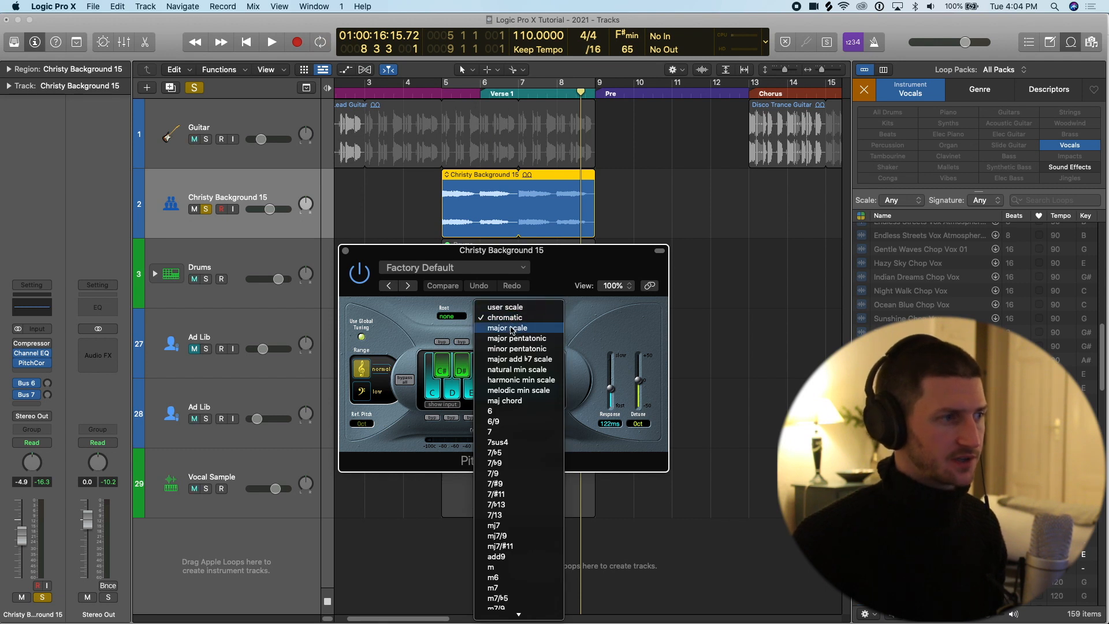
{"action": "left_click", "coordinate": [511, 328]}
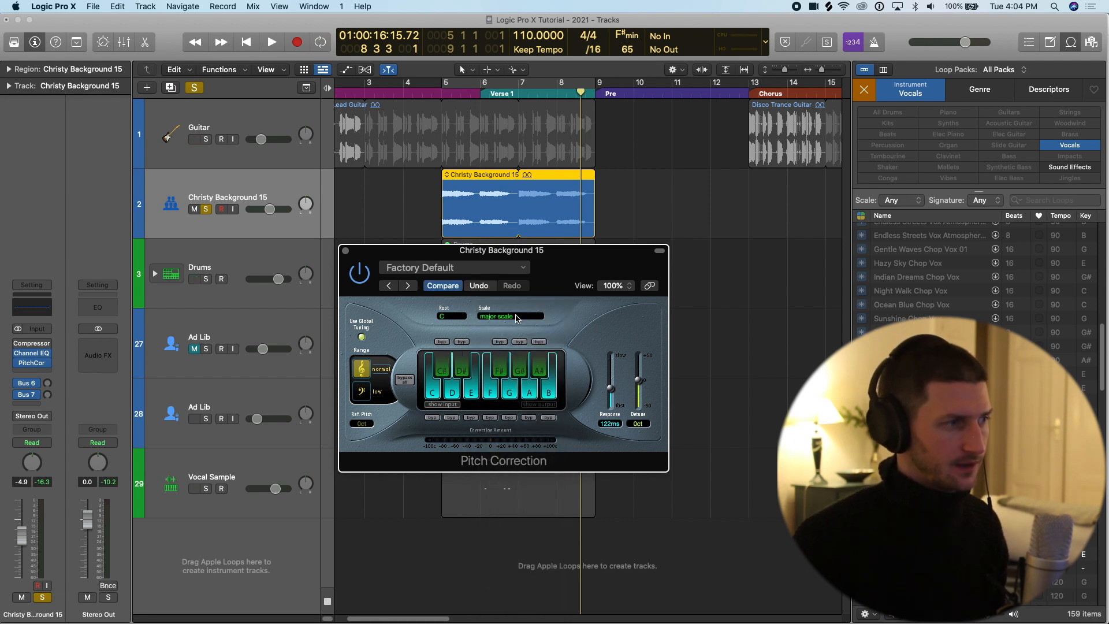
{"action": "left_click", "coordinate": [452, 315]}
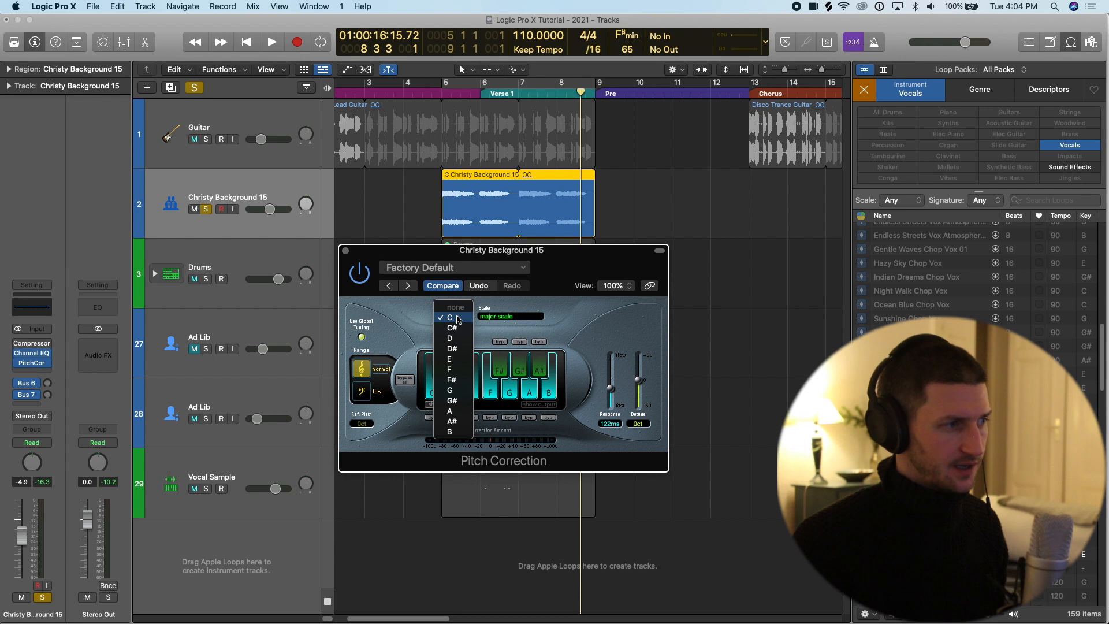
{"action": "left_click", "coordinate": [466, 350]}
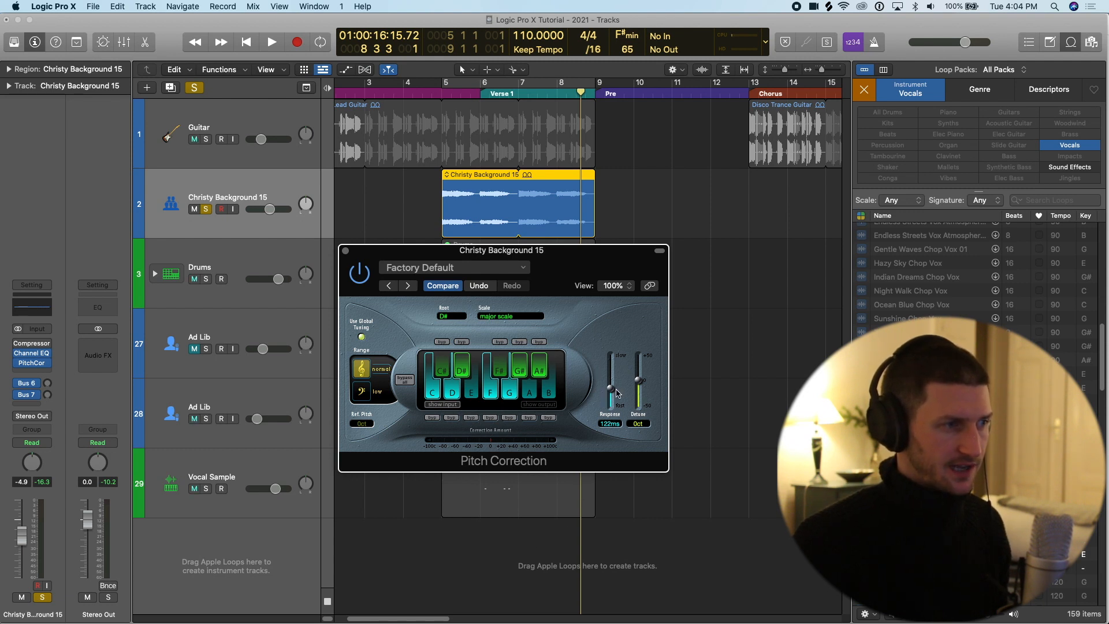
{"action": "left_click_drag", "start_coordinate": [616, 390], "coordinate": [627, 423]}
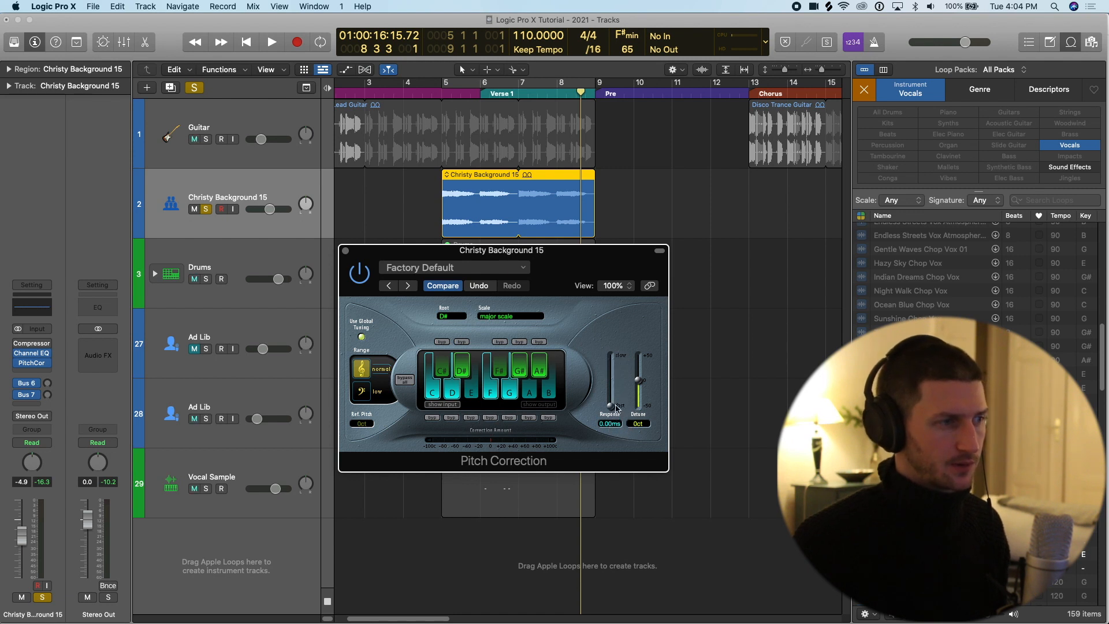
Play back the Christy Background 15 loop to hear it with the pitch correction applied.
{"action": "left_click_drag", "start_coordinate": [453, 93], "coordinate": [595, 91]}
{"action": "key", "text": "space"}
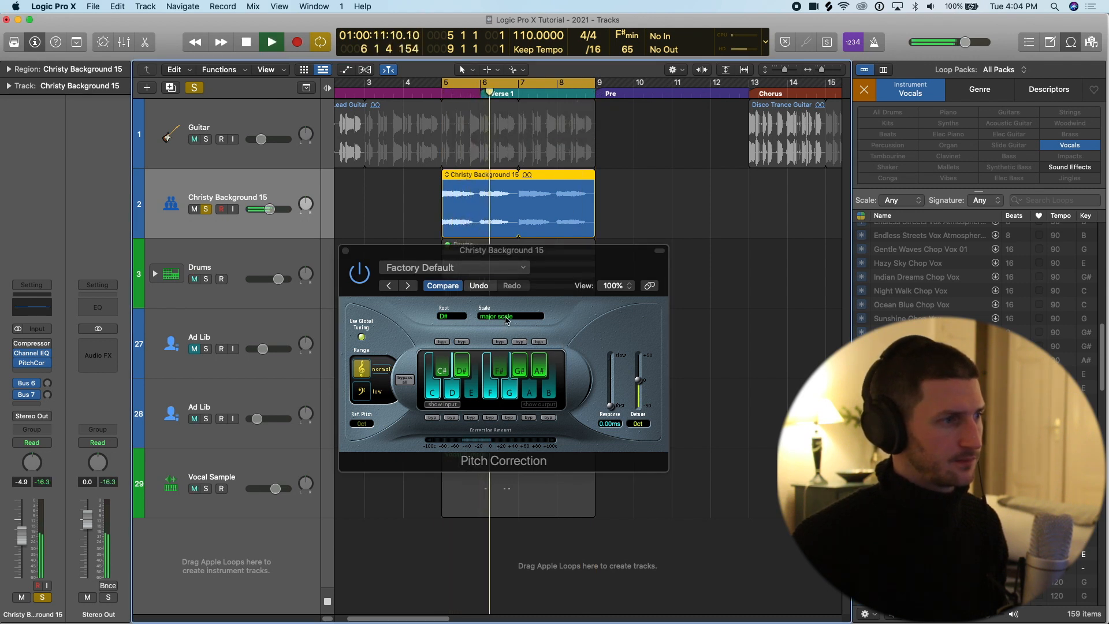
{"action": "key", "text": "space"}
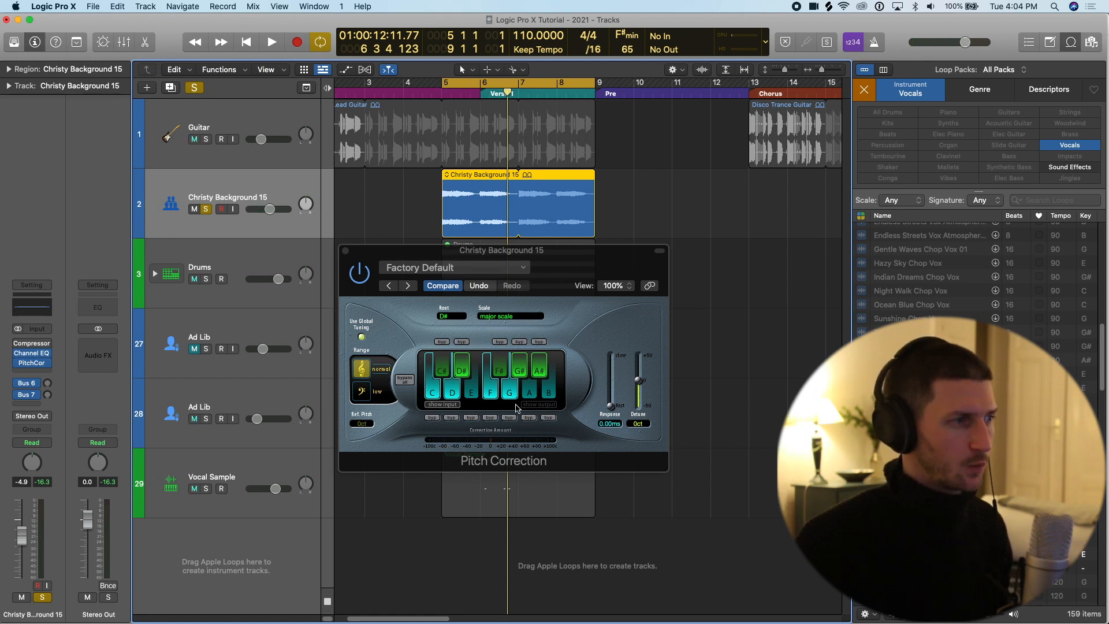
Remove Pitch Correction from the Christy Background 15 track, insert a stereo Pitch Shifter instead and move its window below the region.
{"action": "left_click", "coordinate": [646, 387]}
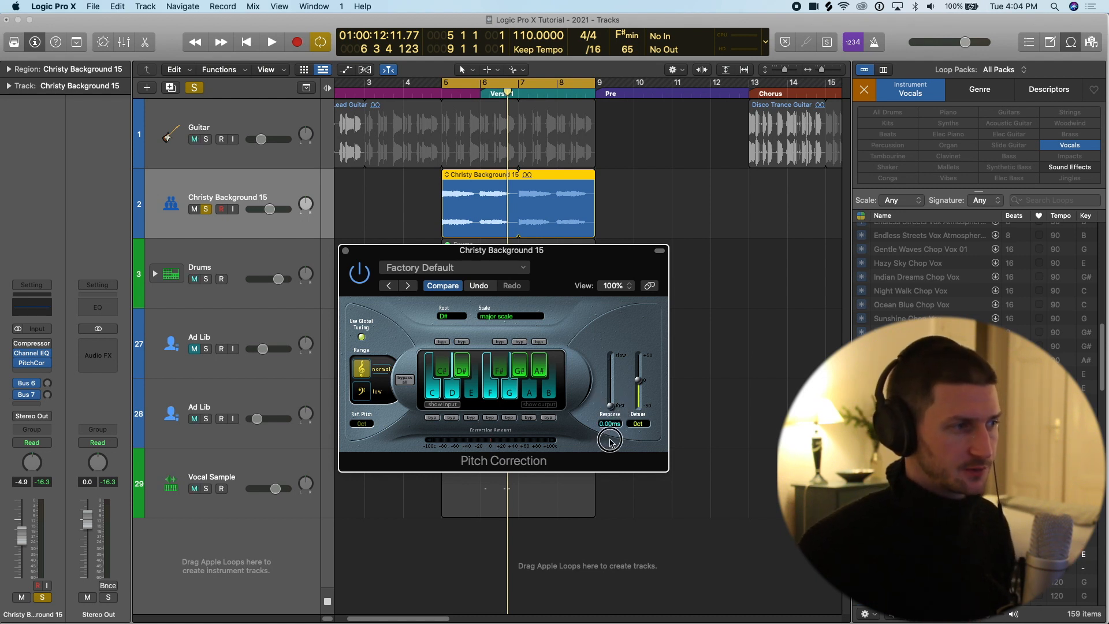
{"action": "left_click", "coordinate": [32, 362]}
{"action": "left_click", "coordinate": [45, 364]}
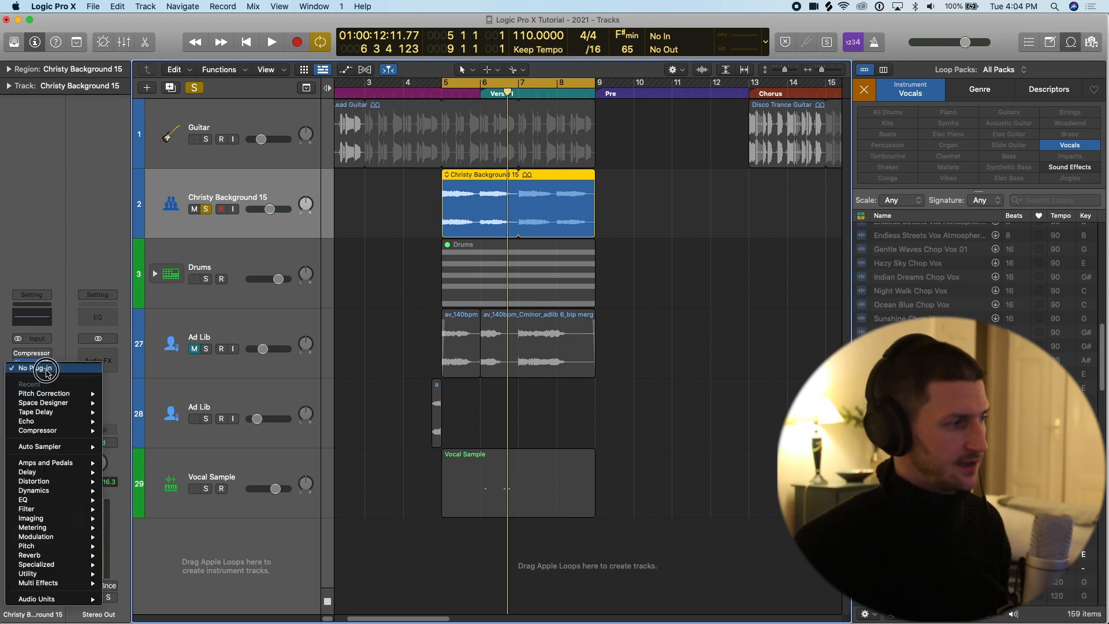
{"action": "mouse_move", "coordinate": [58, 546]}
{"action": "mouse_move", "coordinate": [141, 555]}
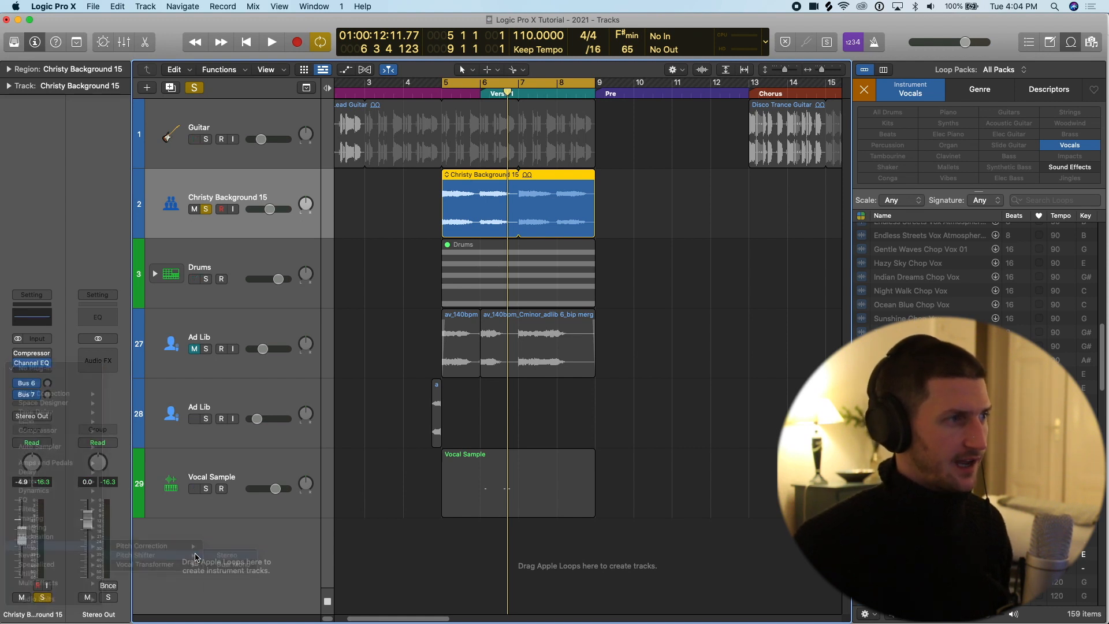
{"action": "left_click", "coordinate": [226, 555]}
{"action": "left_click_drag", "start_coordinate": [580, 175], "coordinate": [577, 269]}
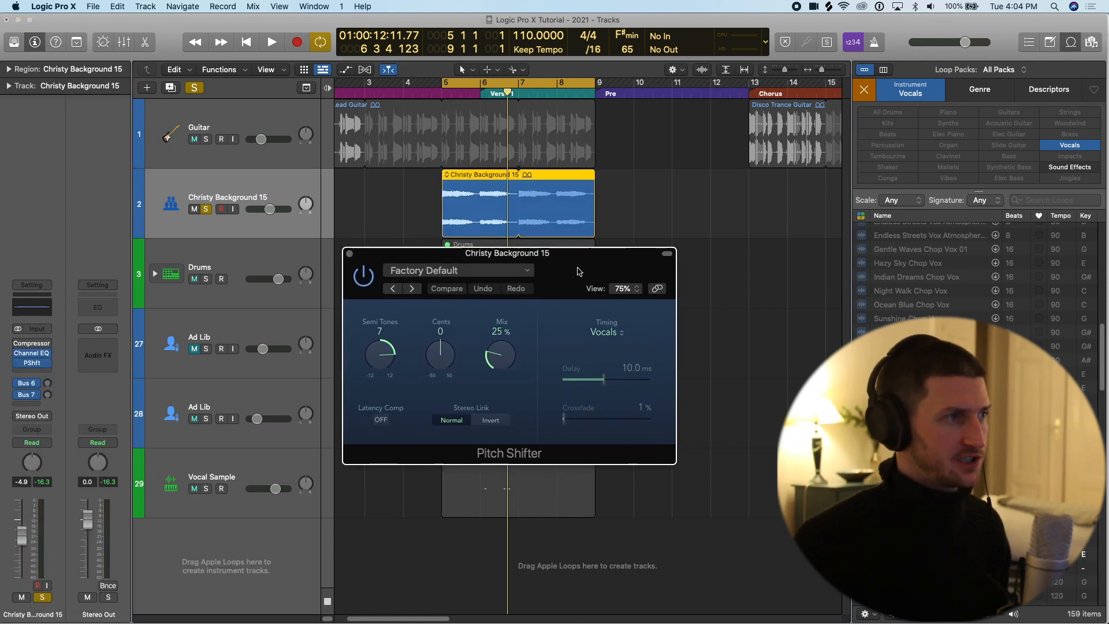
Set the Pitch Shifter to -12 semitones and play the loop from bar 5.
{"action": "left_click_drag", "start_coordinate": [503, 92], "coordinate": [443, 92]}
{"action": "left_click_drag", "start_coordinate": [377, 351], "coordinate": [386, 472]}
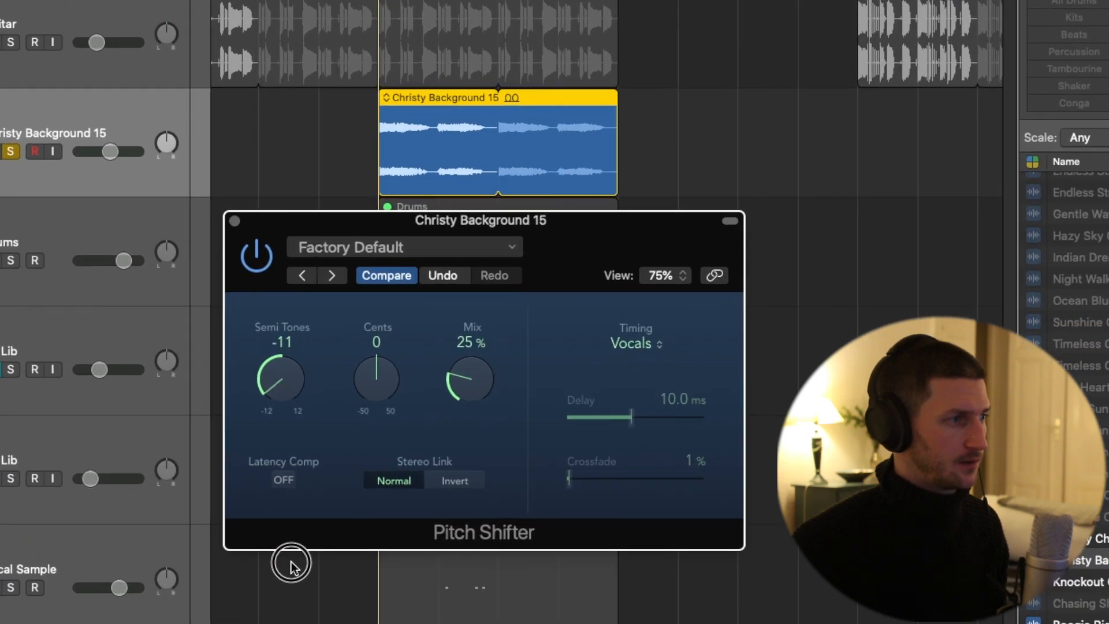
{"action": "left_click_drag", "start_coordinate": [291, 565], "coordinate": [301, 578]}
{"action": "key", "text": "space"}
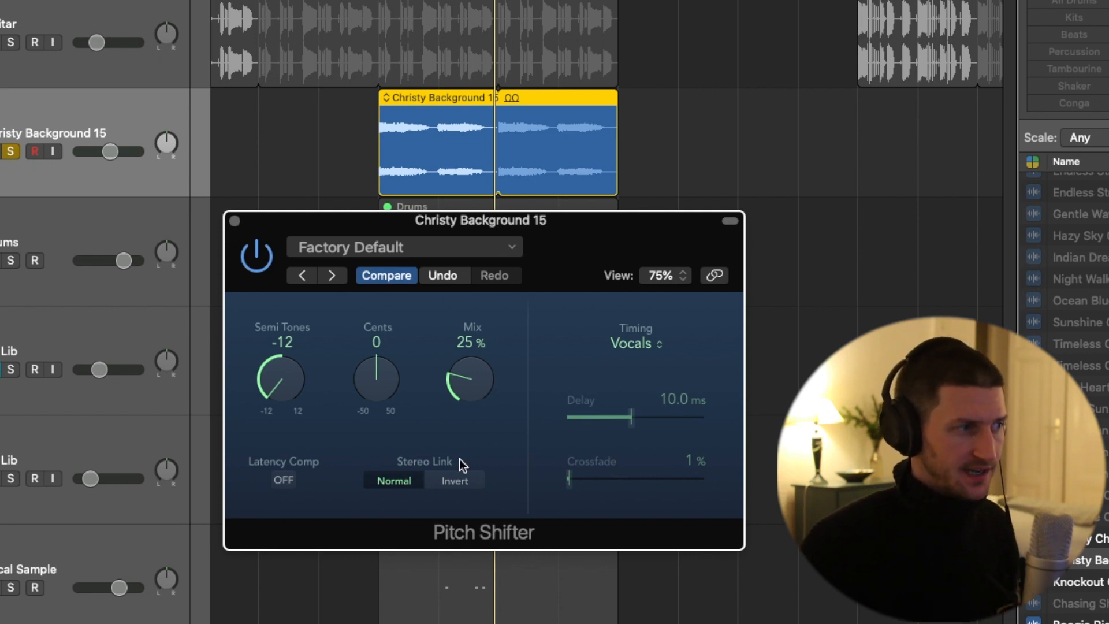
Try the Pitch Shifter at 100% mix during playback, lower the mix to 31% and close the plug-in window.
{"action": "left_click_drag", "start_coordinate": [463, 391], "coordinate": [597, 5]}
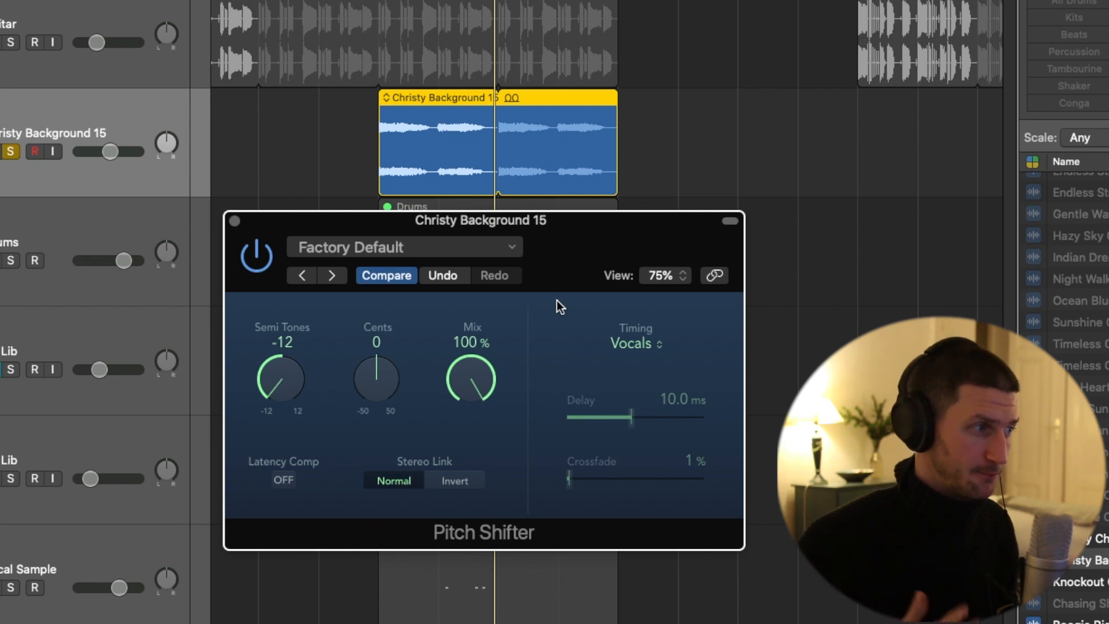
{"action": "key", "text": "space"}
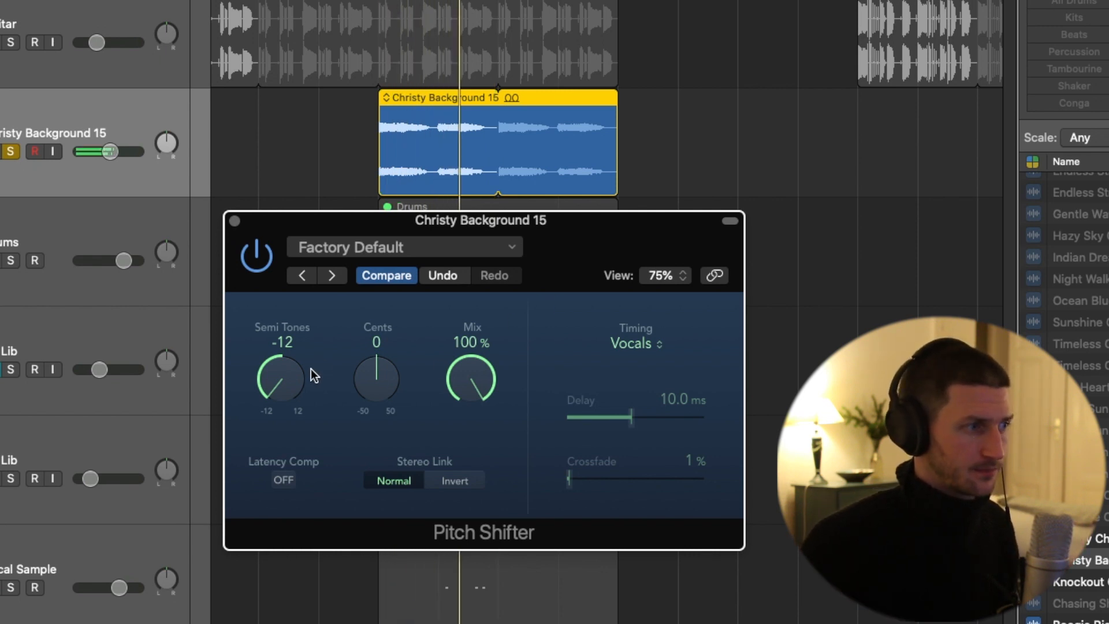
{"action": "left_click_drag", "start_coordinate": [475, 381], "coordinate": [469, 487]}
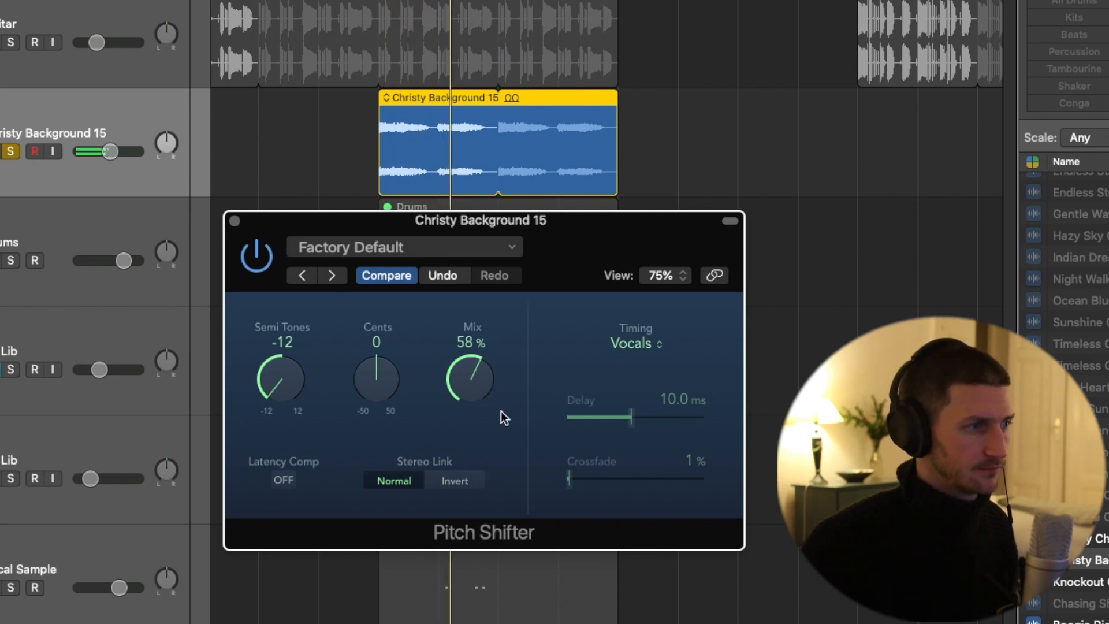
{"action": "left_click_drag", "start_coordinate": [486, 396], "coordinate": [478, 411]}
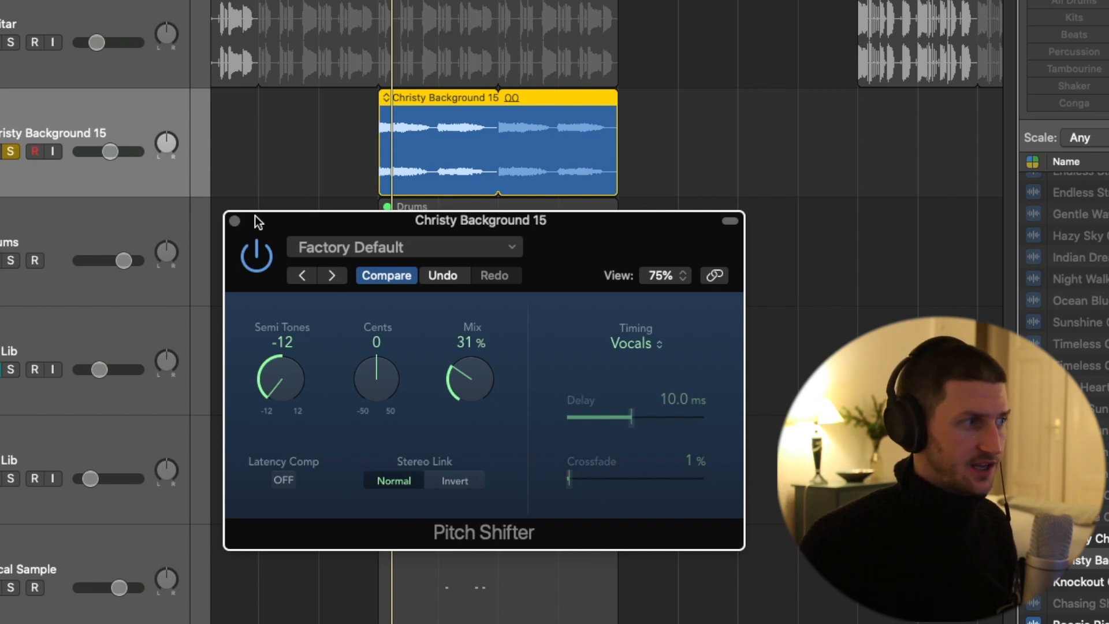
{"action": "left_click", "coordinate": [235, 221]}
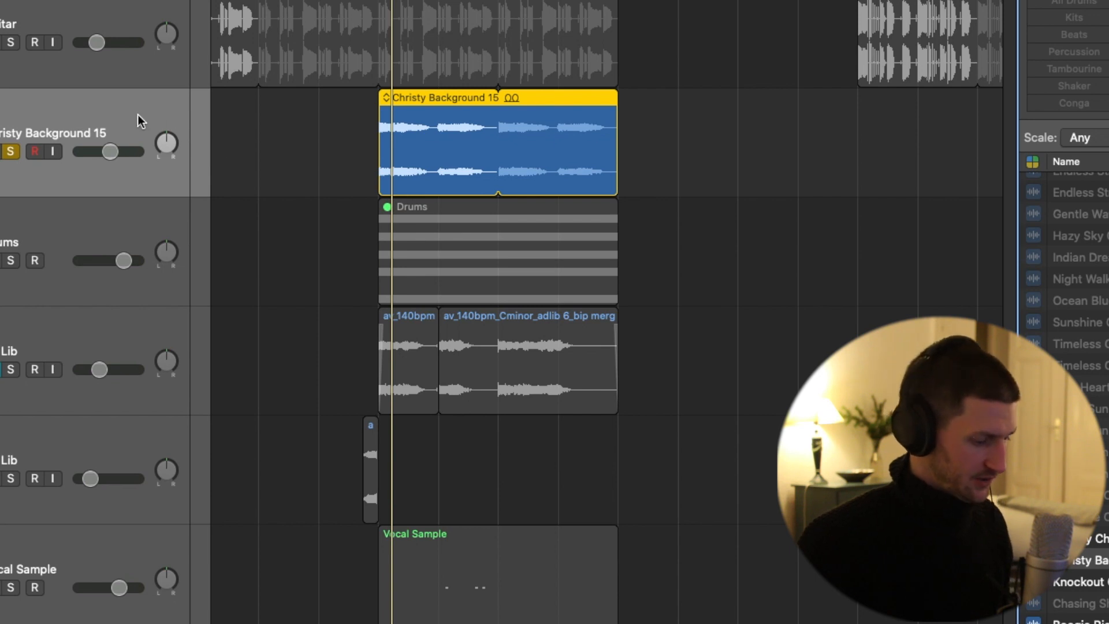
Create a new track with the Christy Background 15 track's settings and copy the vocal region onto it at bar 5.
{"action": "key", "text": "alt+super+a"}
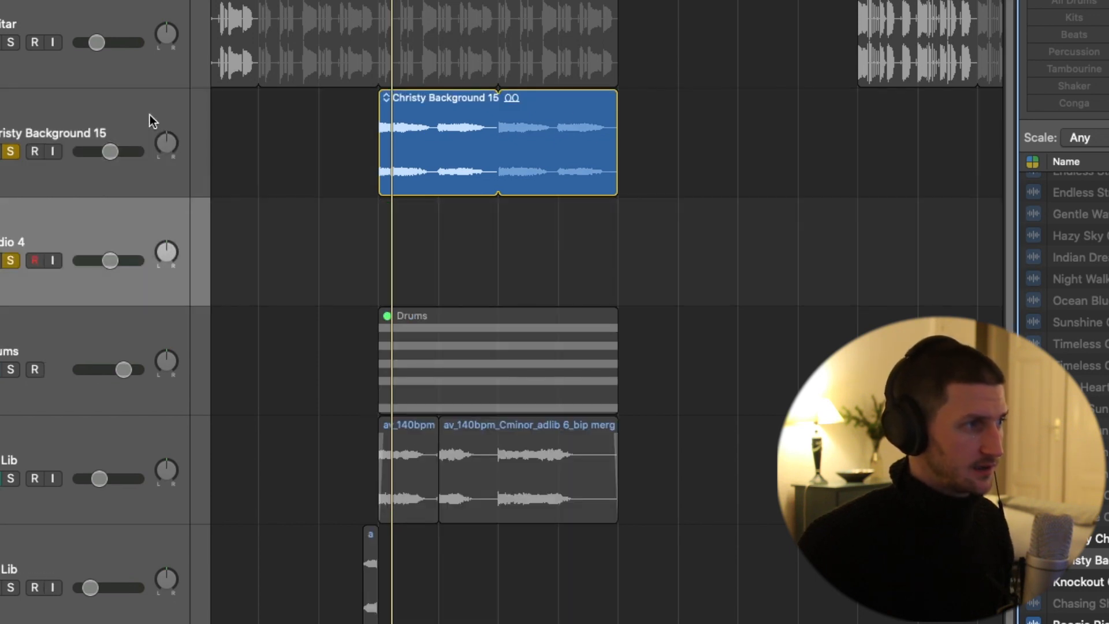
{"action": "left_click", "coordinate": [415, 149]}
{"action": "left_click_drag", "start_coordinate": [431, 143], "coordinate": [433, 260]}
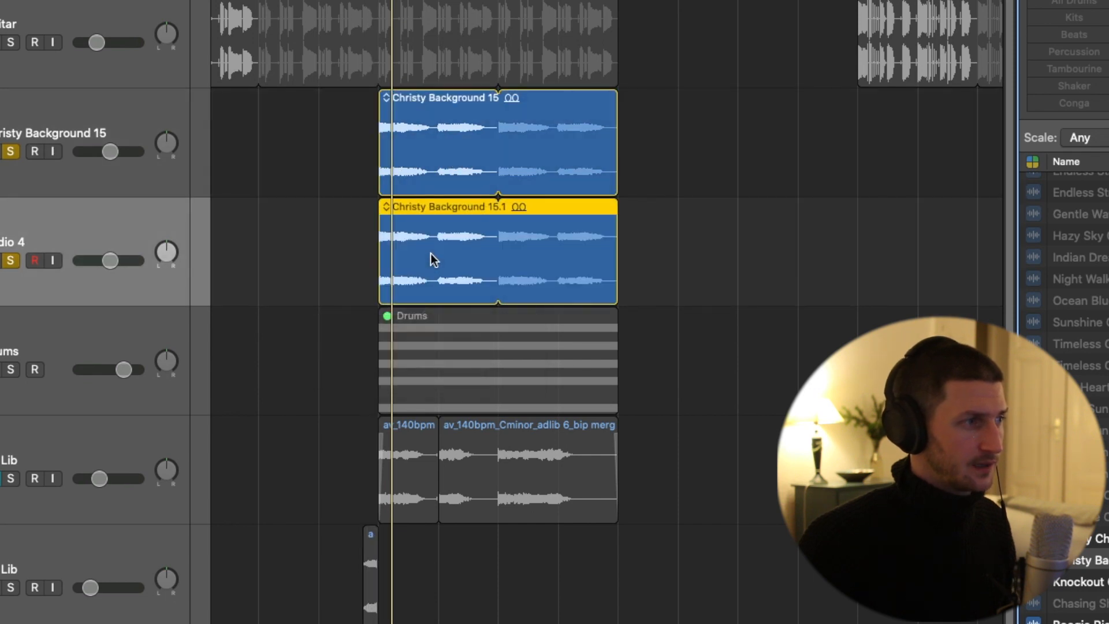
Set the Pitch Shifter mix to 100% on the duplicate track, Audio 4, and lower that track's volume to about -9.6 dB.
{"action": "left_click", "coordinate": [144, 119]}
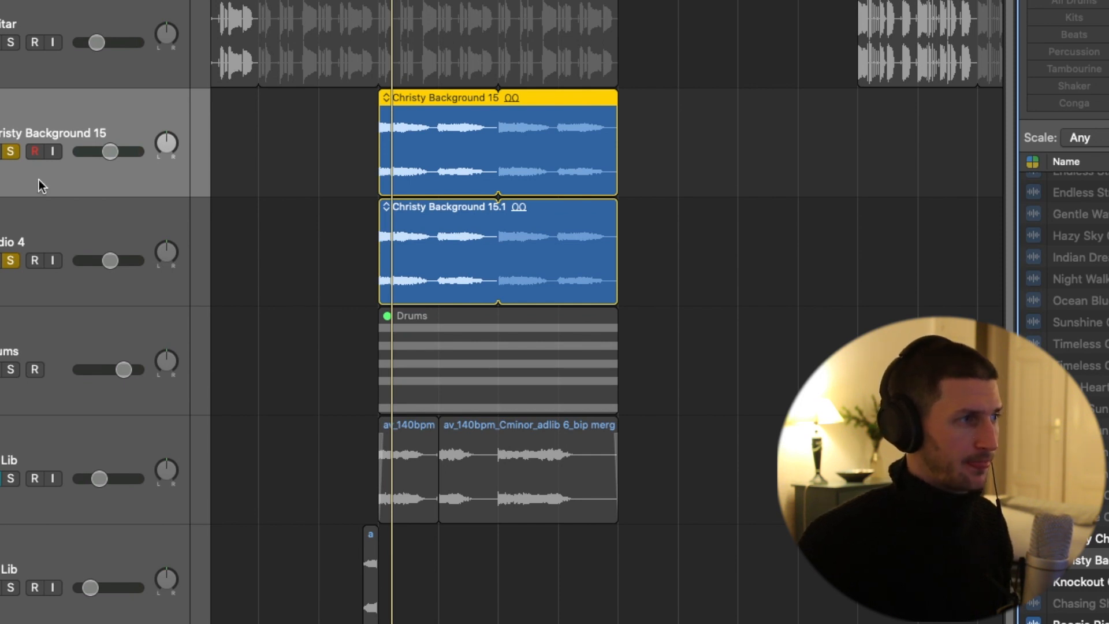
{"action": "left_click", "coordinate": [116, 238]}
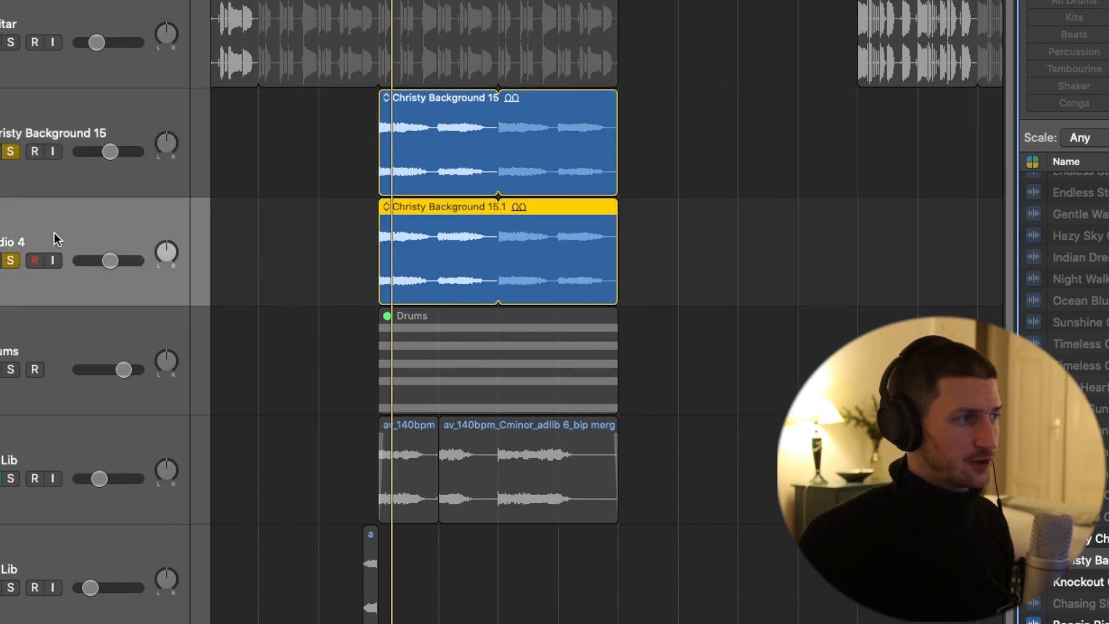
{"action": "left_click", "coordinate": [1, 323]}
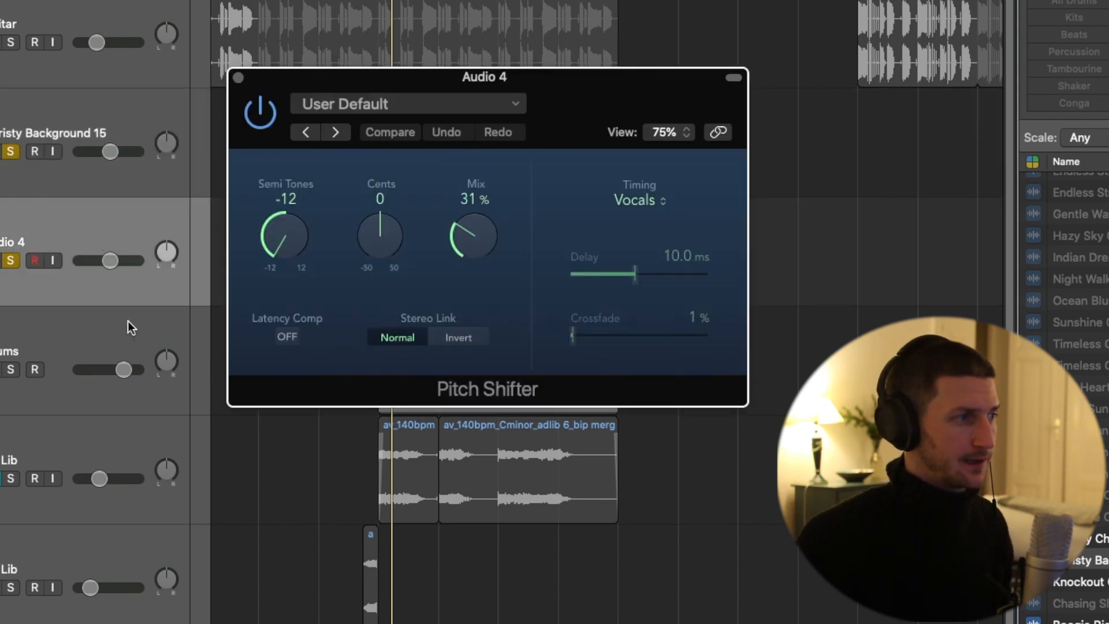
{"action": "left_click_drag", "start_coordinate": [462, 240], "coordinate": [552, 50]}
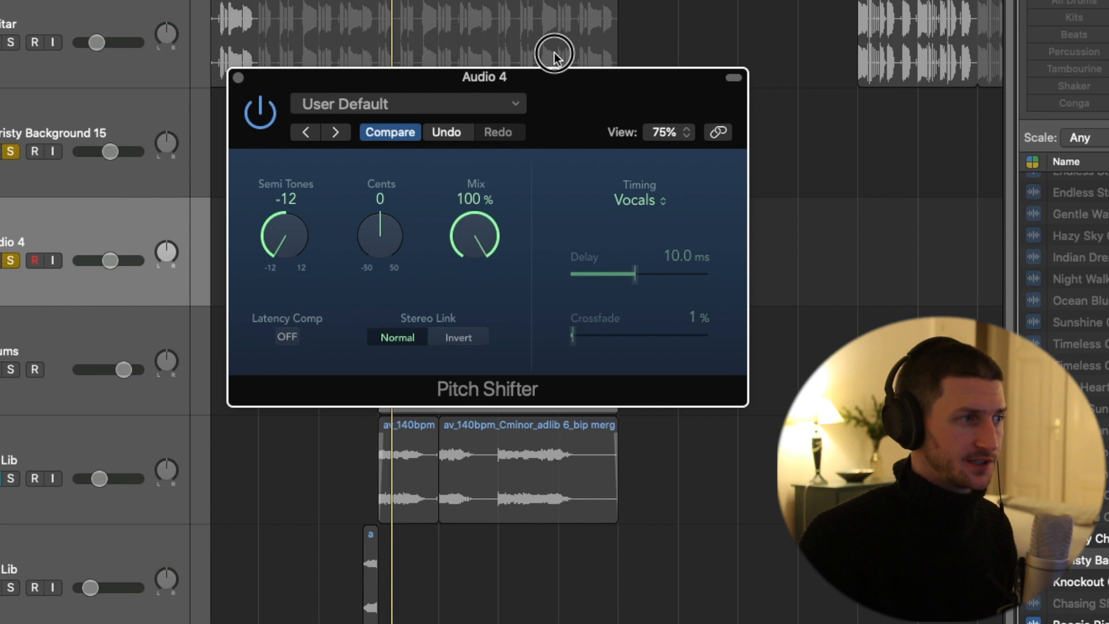
{"action": "left_click", "coordinate": [238, 77]}
{"action": "left_click_drag", "start_coordinate": [111, 261], "coordinate": [102, 260]}
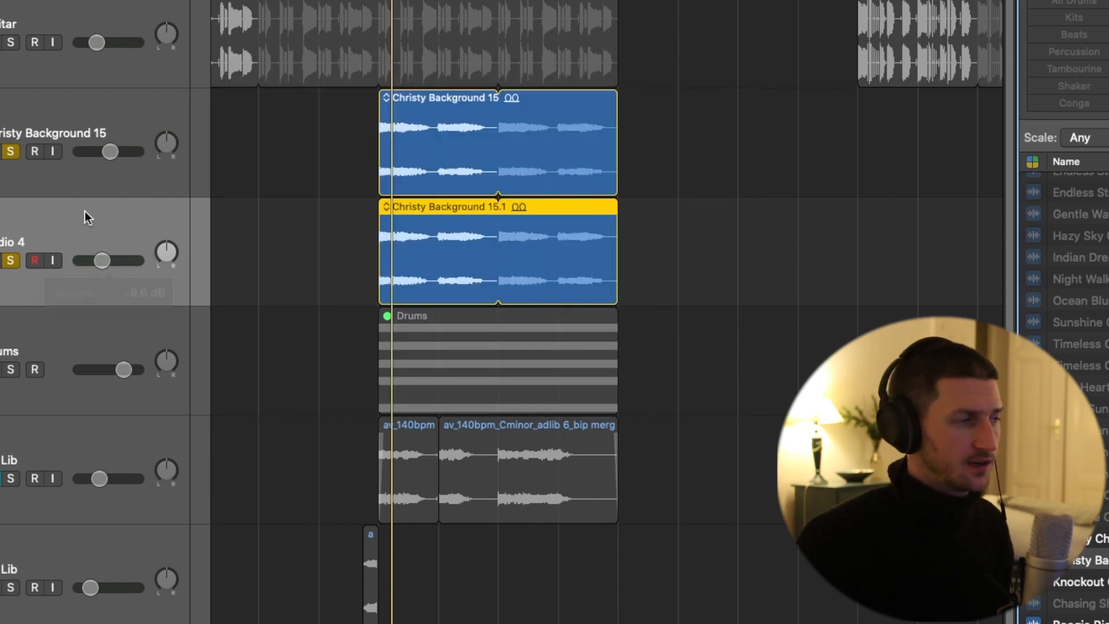
Play both vocal tracks together from bar 5 and lower the Audio 4 volume to -16.8 dB.
{"action": "left_click", "coordinate": [133, 118]}
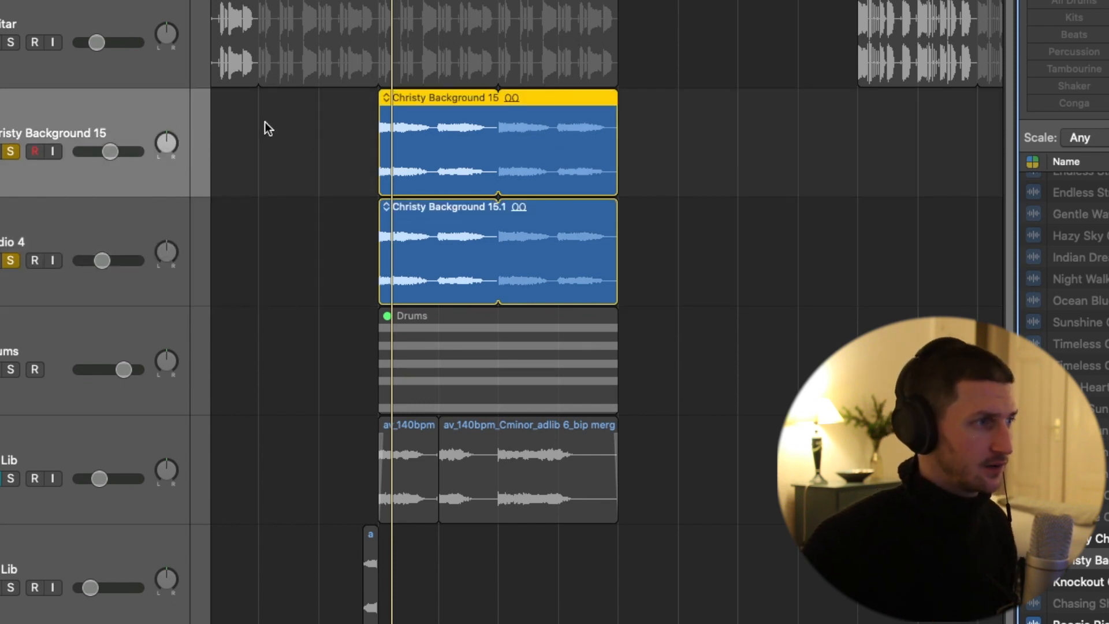
{"action": "left_click", "coordinate": [389, 0]}
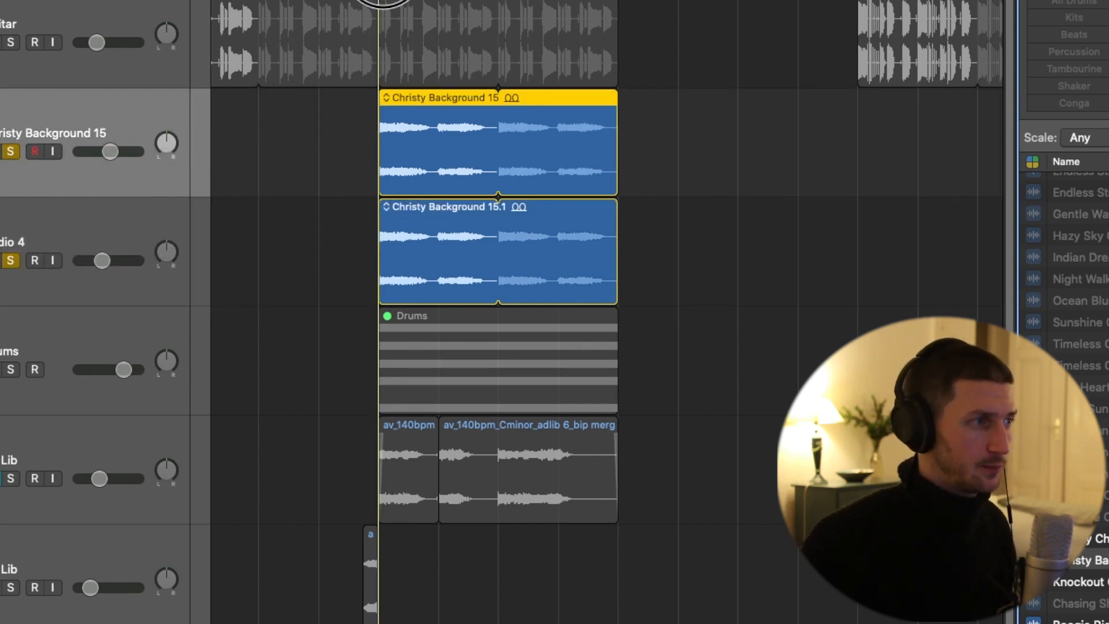
{"action": "left_click", "coordinate": [101, 224]}
{"action": "left_click", "coordinate": [101, 260]}
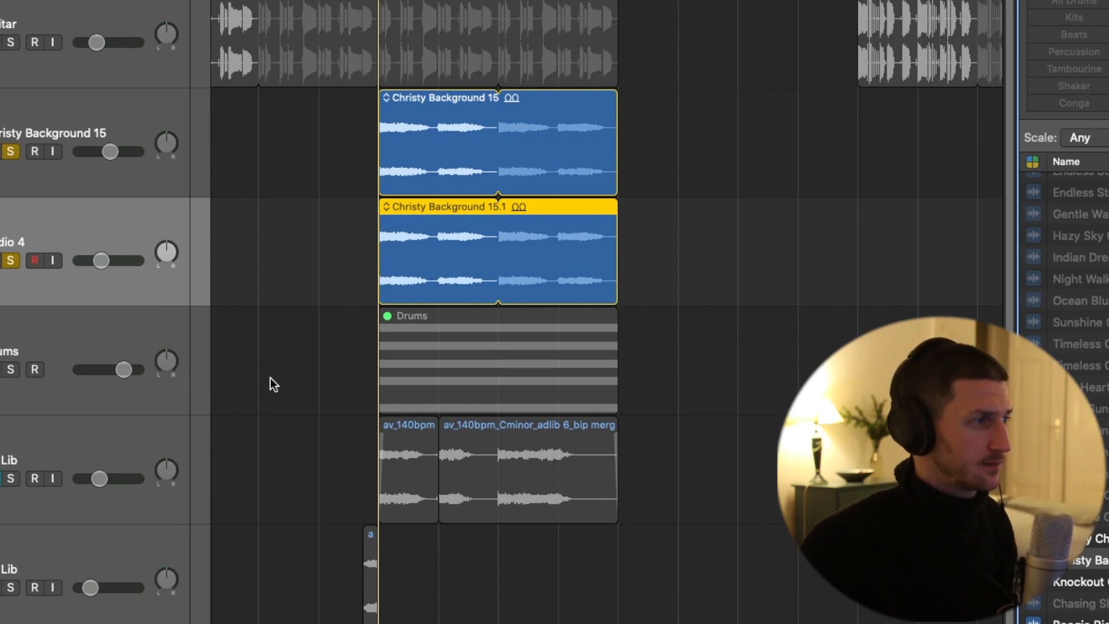
{"action": "key", "text": "space"}
{"action": "left_click_drag", "start_coordinate": [102, 261], "coordinate": [93, 260]}
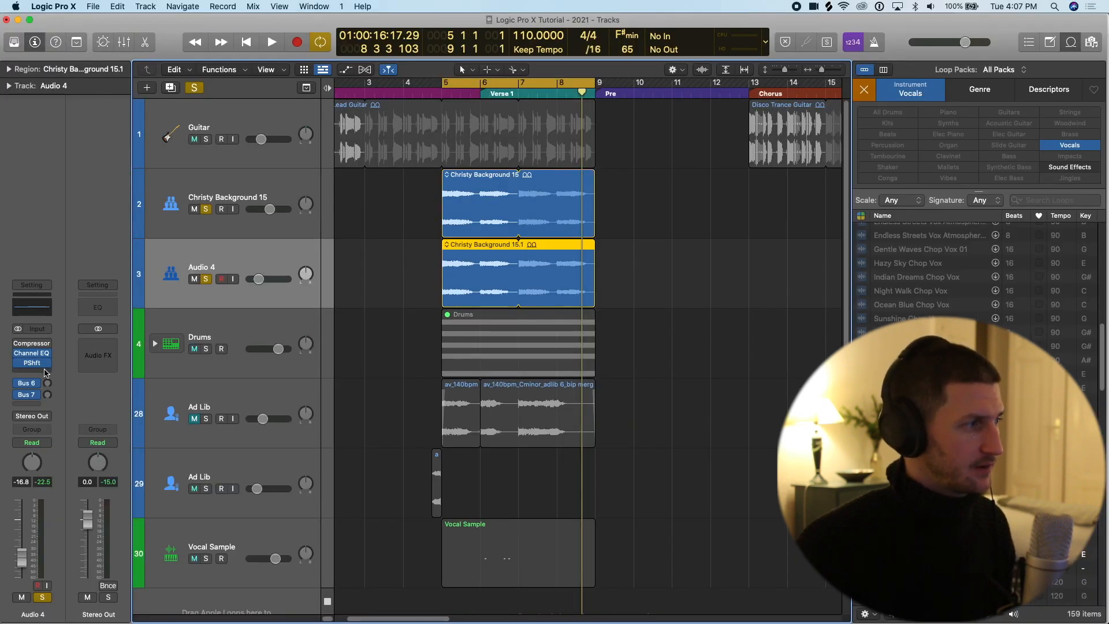
Insert a stereo Vocal Transformer on the Audio 4 track and bypass that track's Pitch Shifter.
{"action": "left_click", "coordinate": [45, 372]}
{"action": "mouse_move", "coordinate": [35, 546]}
{"action": "mouse_move", "coordinate": [167, 564]}
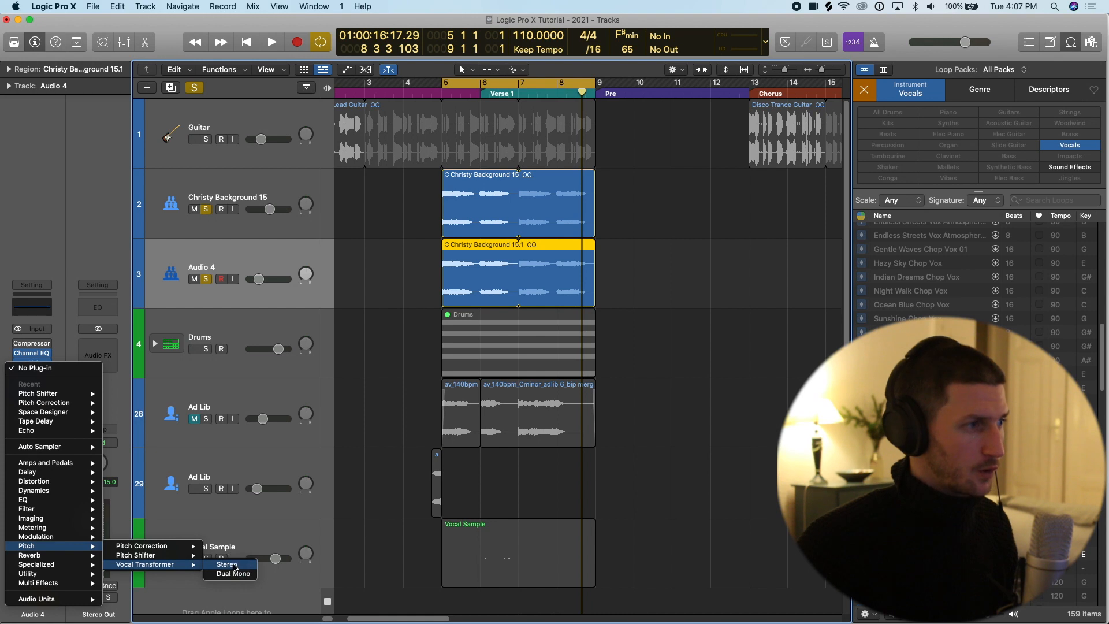
{"action": "left_click", "coordinate": [227, 564]}
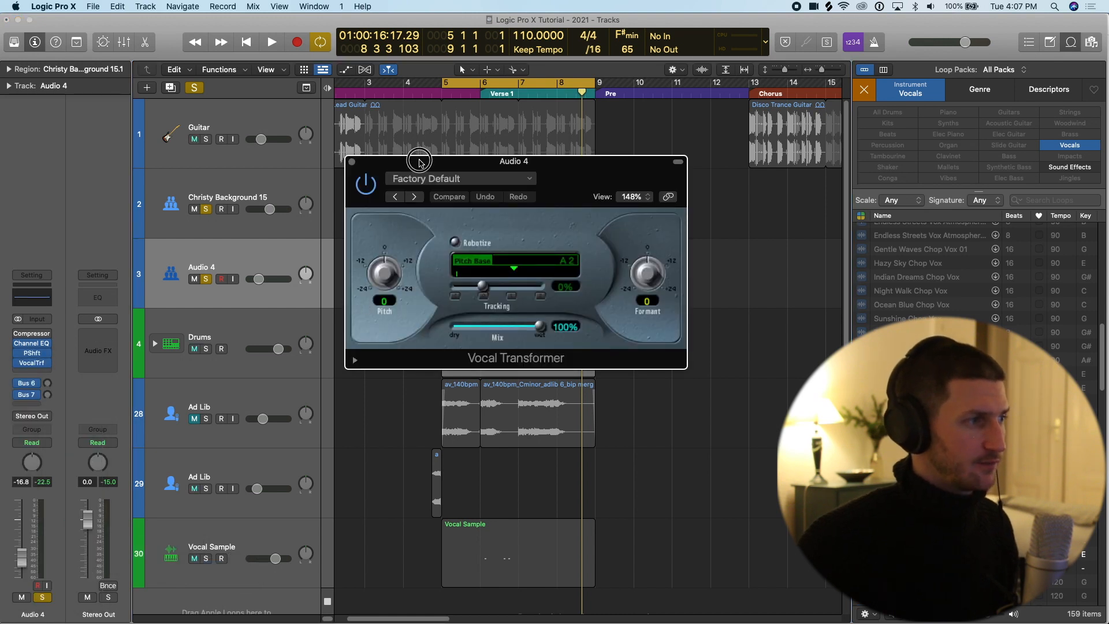
{"action": "left_click_drag", "start_coordinate": [420, 162], "coordinate": [426, 318]}
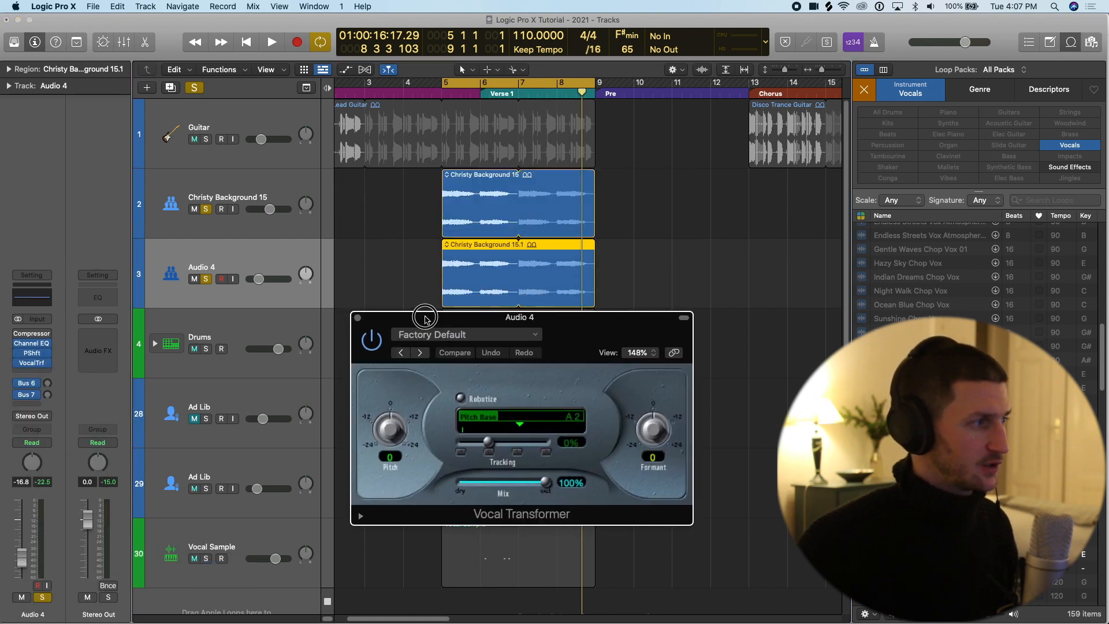
{"action": "left_click", "coordinate": [19, 356]}
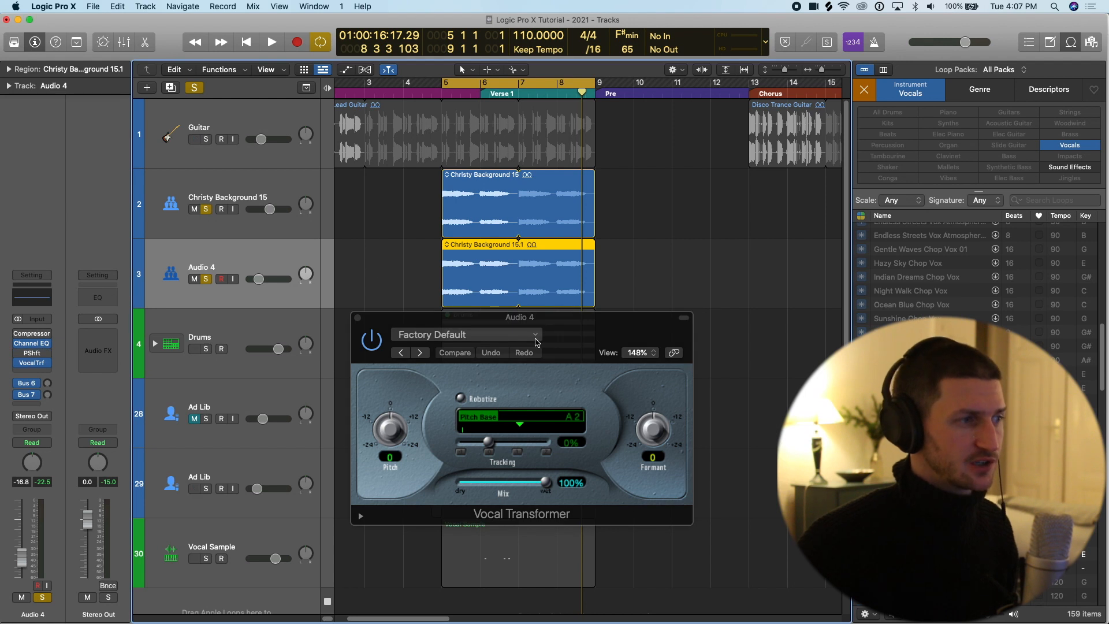
{"action": "left_click_drag", "start_coordinate": [586, 318], "coordinate": [577, 319]}
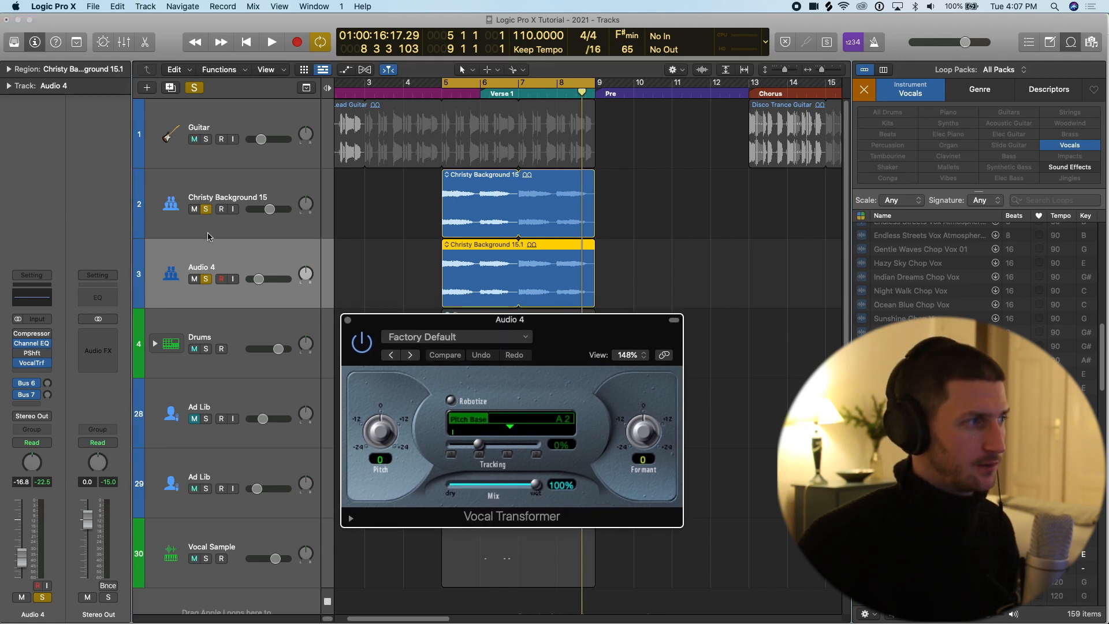
Play Audio 4 without the Christy Background 15 solo, trying Vocal Transformer pitch at -12 and other settings, and raise its track volume to -0.5 dB.
{"action": "left_click", "coordinate": [206, 210]}
{"action": "left_click", "coordinate": [250, 273]}
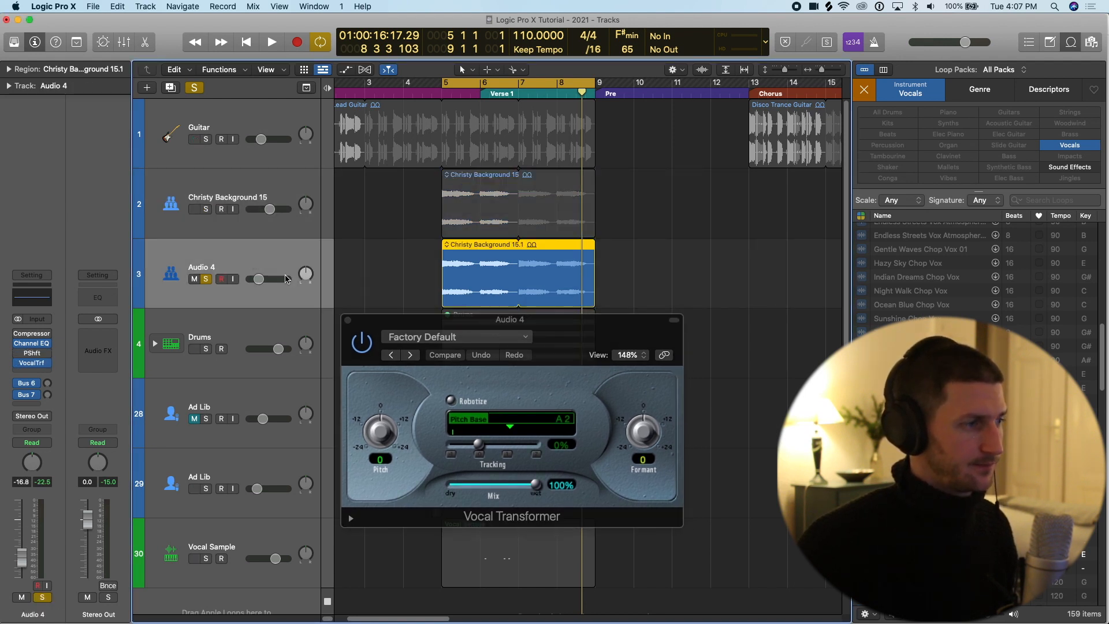
{"action": "key", "text": "space"}
{"action": "left_click_drag", "start_coordinate": [378, 430], "coordinate": [379, 465]}
{"action": "left_click_drag", "start_coordinate": [252, 281], "coordinate": [279, 281]}
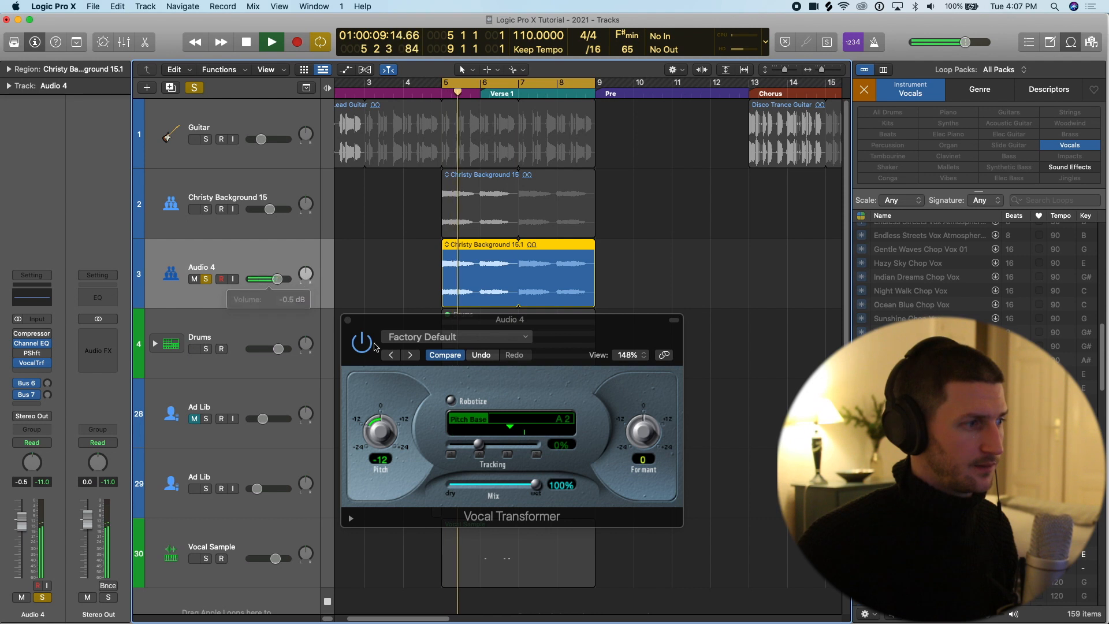
{"action": "left_click_drag", "start_coordinate": [381, 430], "coordinate": [403, 341]}
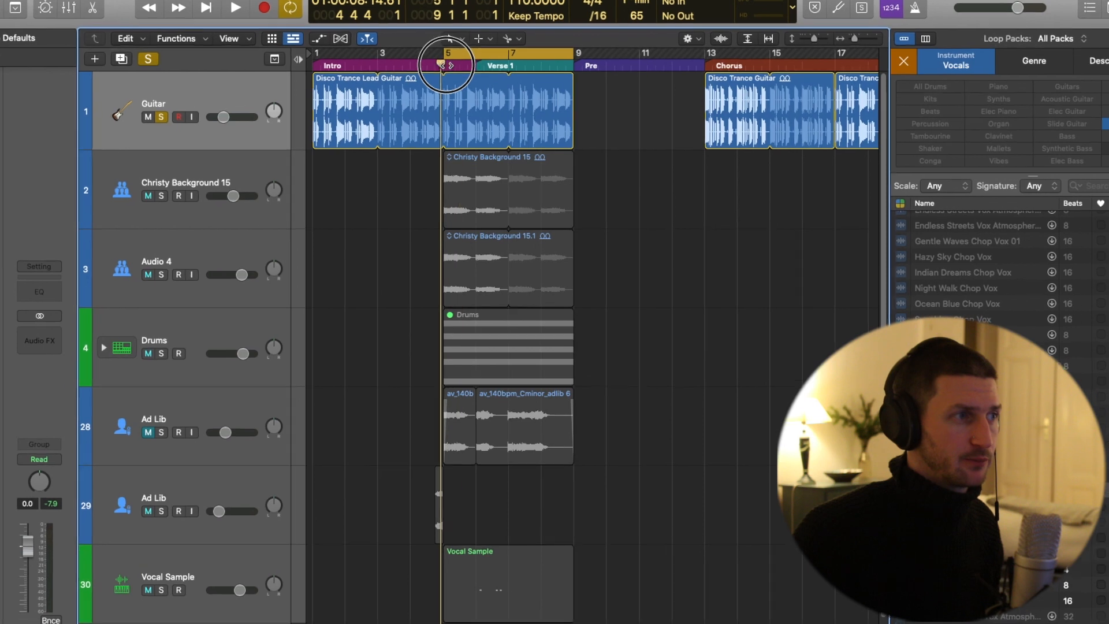
Place the playhead at bar 5, show track automation and view the automation parameter choices.
{"action": "mouse_move", "coordinate": [456, 93]}
{"action": "left_mouse_down"}
{"action": "mouse_move", "coordinate": [572, 93]}
{"action": "mouse_move", "coordinate": [450, 92]}
{"action": "left_mouse_up"}
{"action": "left_click_drag", "start_coordinate": [416, 22], "coordinate": [425, 22]}
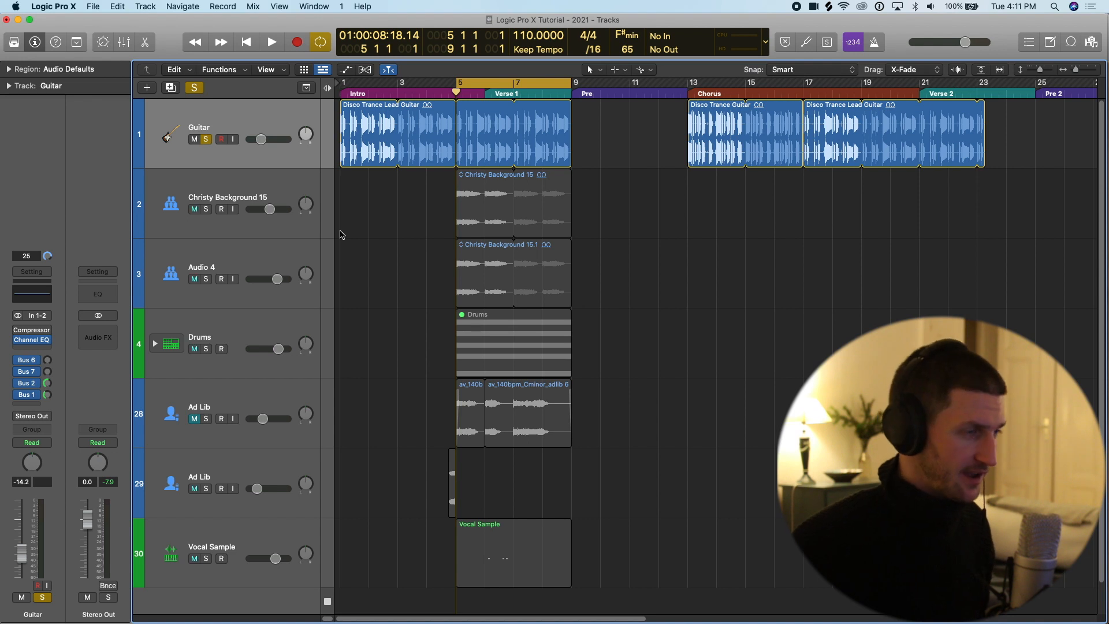
{"action": "key", "text": "a"}
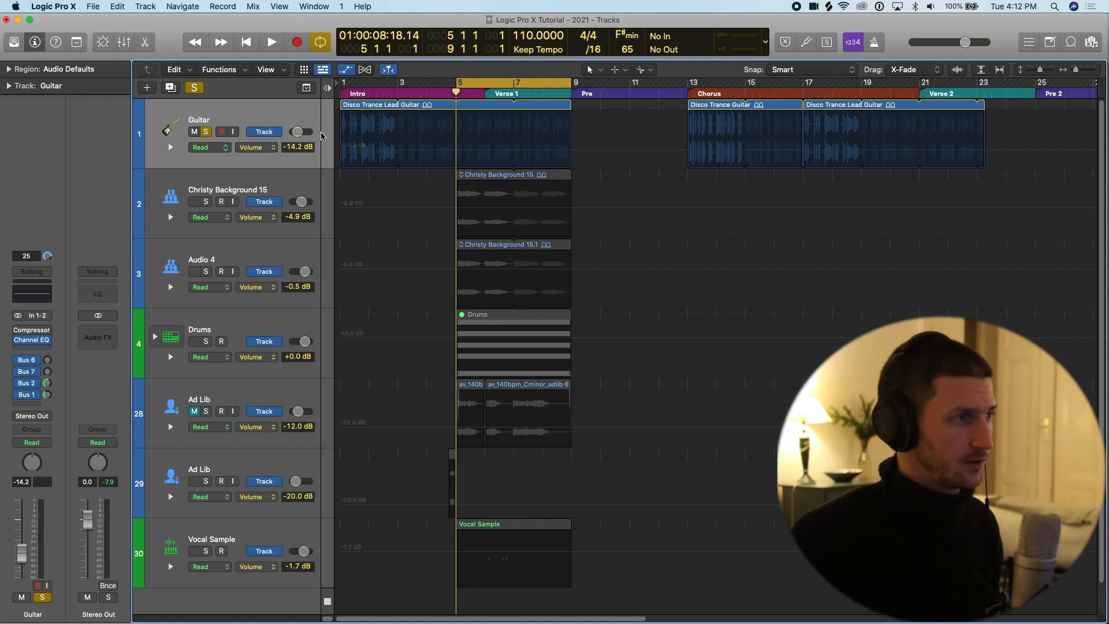
{"action": "left_click", "coordinate": [269, 149]}
{"action": "left_click", "coordinate": [258, 149]}
{"action": "left_click", "coordinate": [275, 221]}
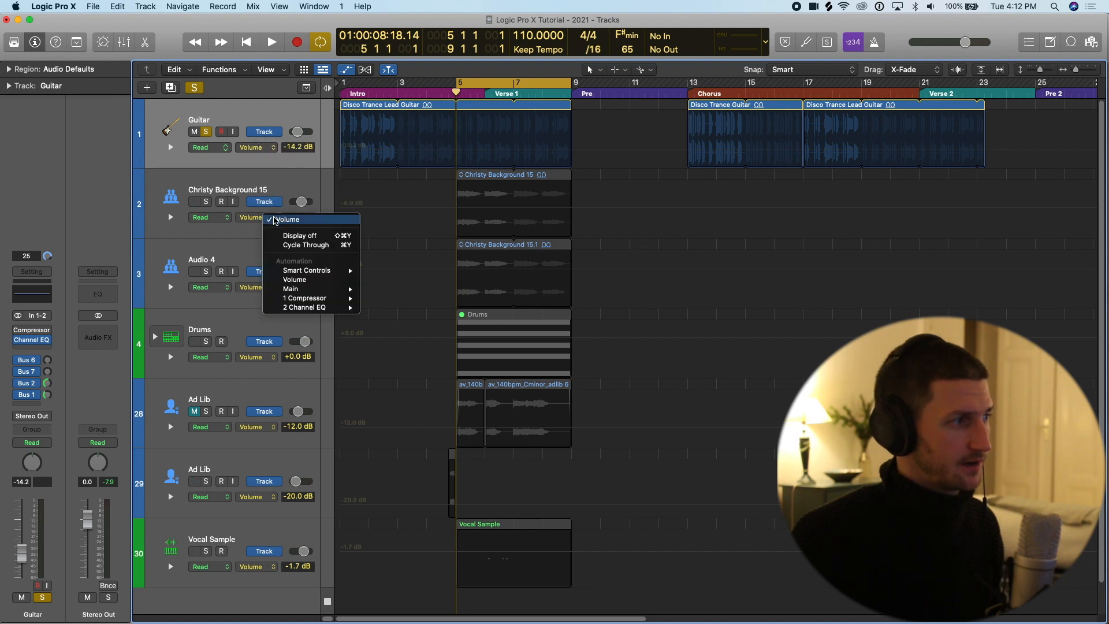
{"action": "left_click", "coordinate": [245, 289]}
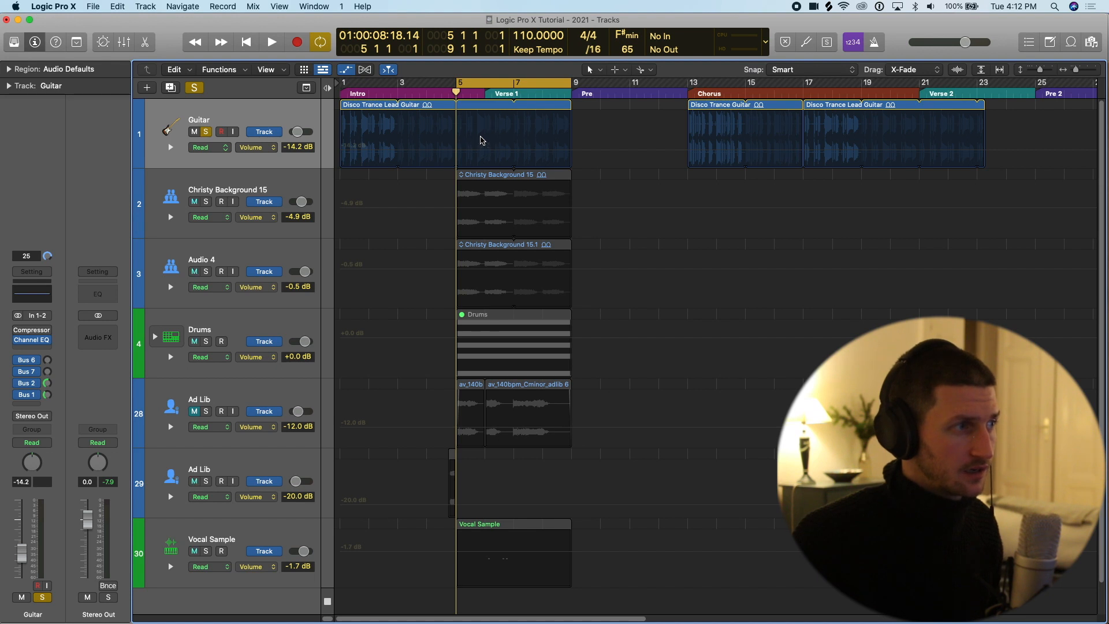
Start volume automation on the Guitar track, set the line to -13.2 dB and add a point at bar 6.
{"action": "left_click", "coordinate": [481, 137]}
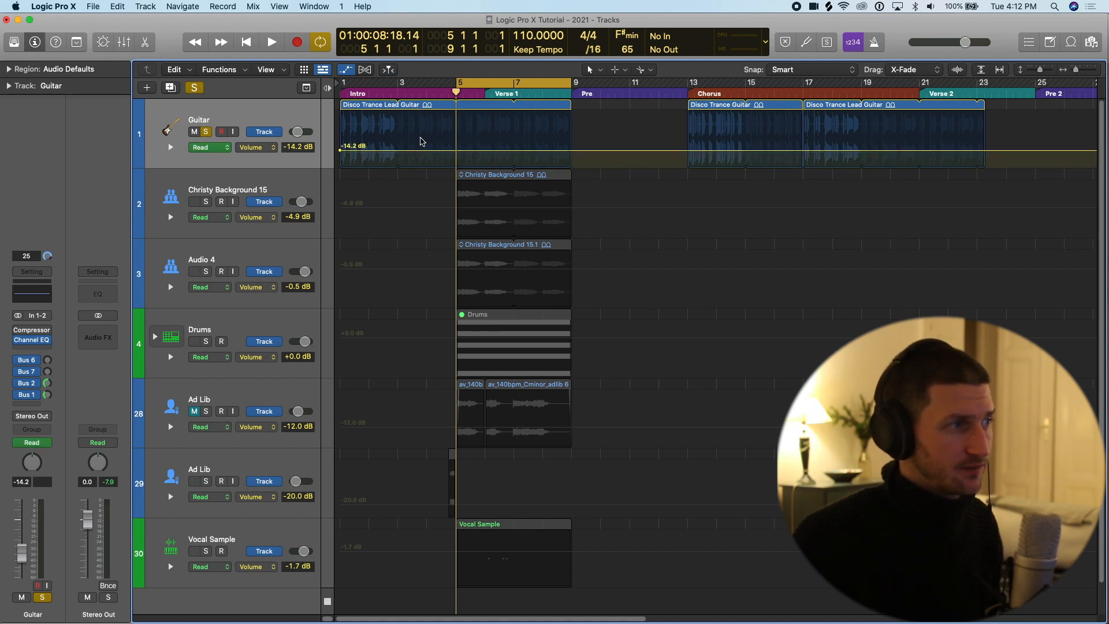
{"action": "mouse_move", "coordinate": [474, 152]}
{"action": "left_mouse_down"}
{"action": "mouse_move", "coordinate": [468, 123]}
{"action": "mouse_move", "coordinate": [477, 161]}
{"action": "mouse_move", "coordinate": [475, 146]}
{"action": "left_mouse_up"}
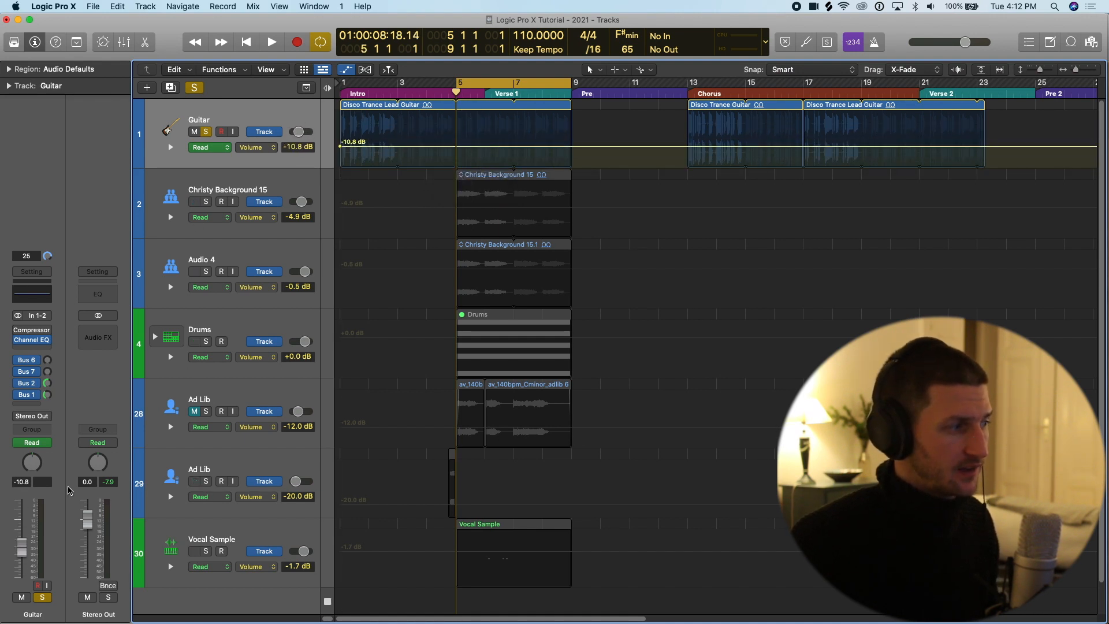
{"action": "left_click_drag", "start_coordinate": [497, 147], "coordinate": [485, 122]}
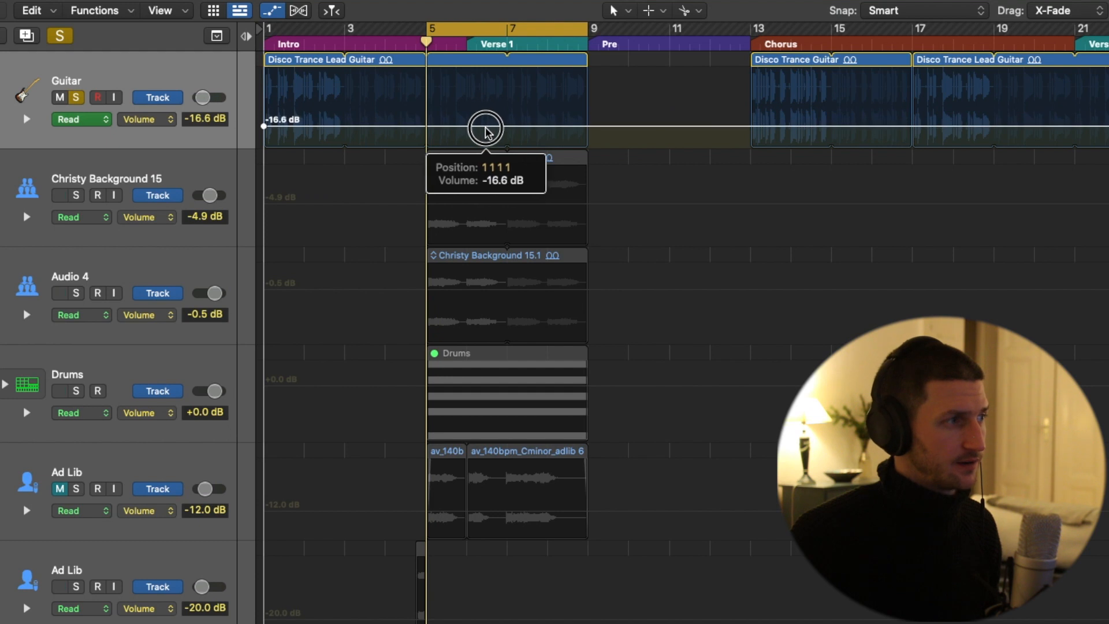
{"action": "left_click", "coordinate": [467, 122]}
Add five more -13.2 dB volume points on the Guitar track from late Verse 1 to just before the Chorus.
{"action": "left_click", "coordinate": [555, 122]}
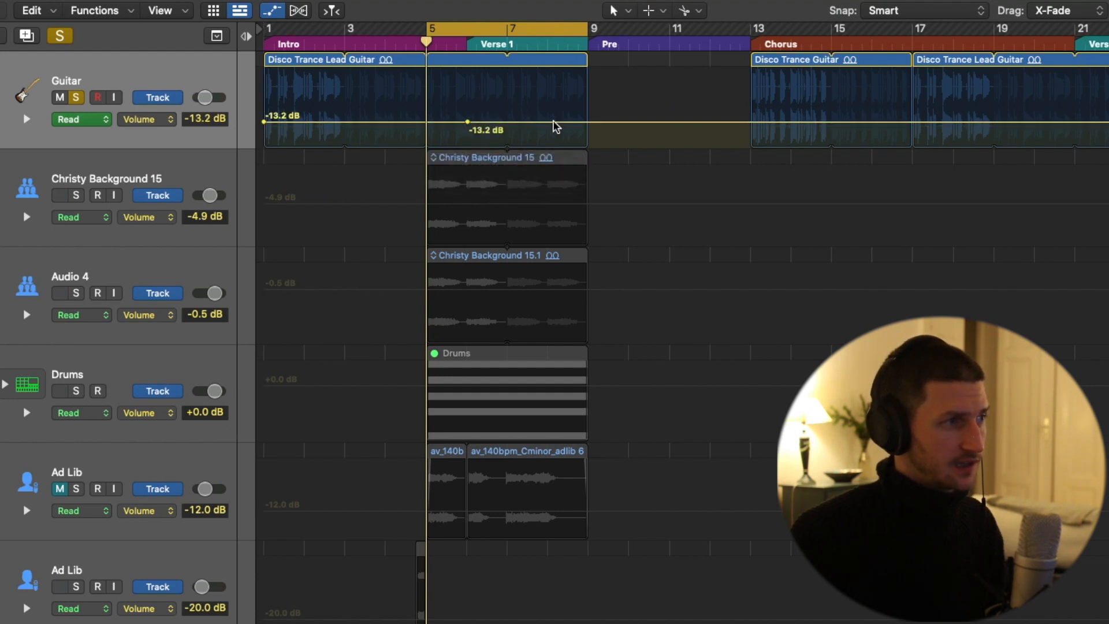
{"action": "left_click", "coordinate": [607, 122]}
{"action": "left_click", "coordinate": [660, 122]}
{"action": "left_click", "coordinate": [709, 122]}
{"action": "left_click", "coordinate": [738, 122]}
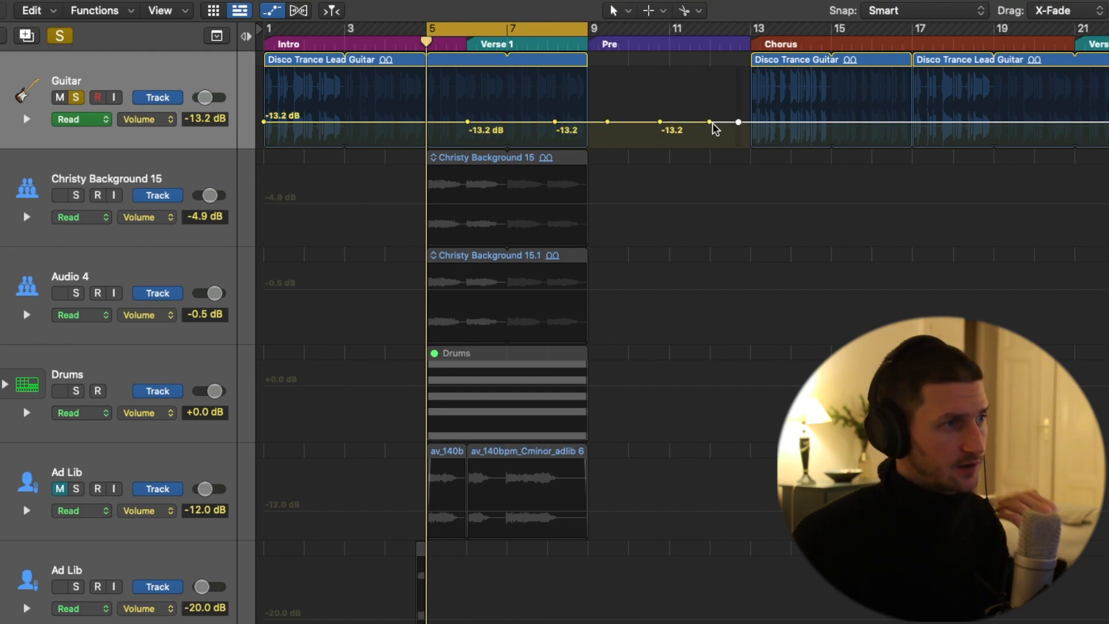
Remove the five Guitar volume points to the right of the bar 6 point.
{"action": "left_click", "coordinate": [709, 122]}
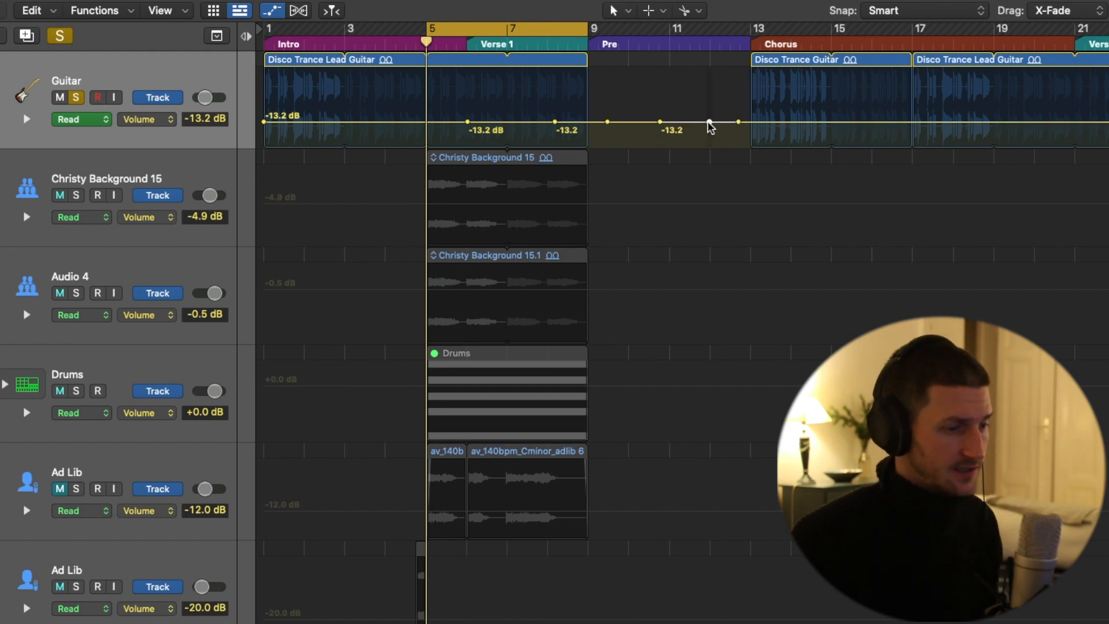
{"action": "left_click", "coordinate": [738, 122]}
{"action": "left_click", "coordinate": [660, 122]}
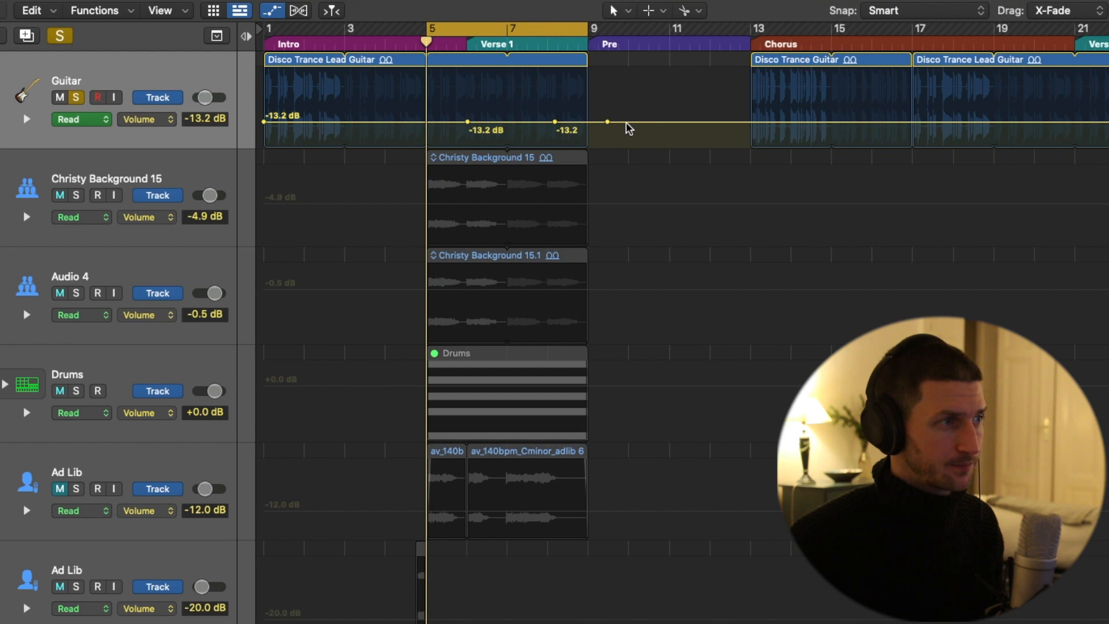
{"action": "left_click", "coordinate": [607, 122]}
{"action": "left_click", "coordinate": [554, 121]}
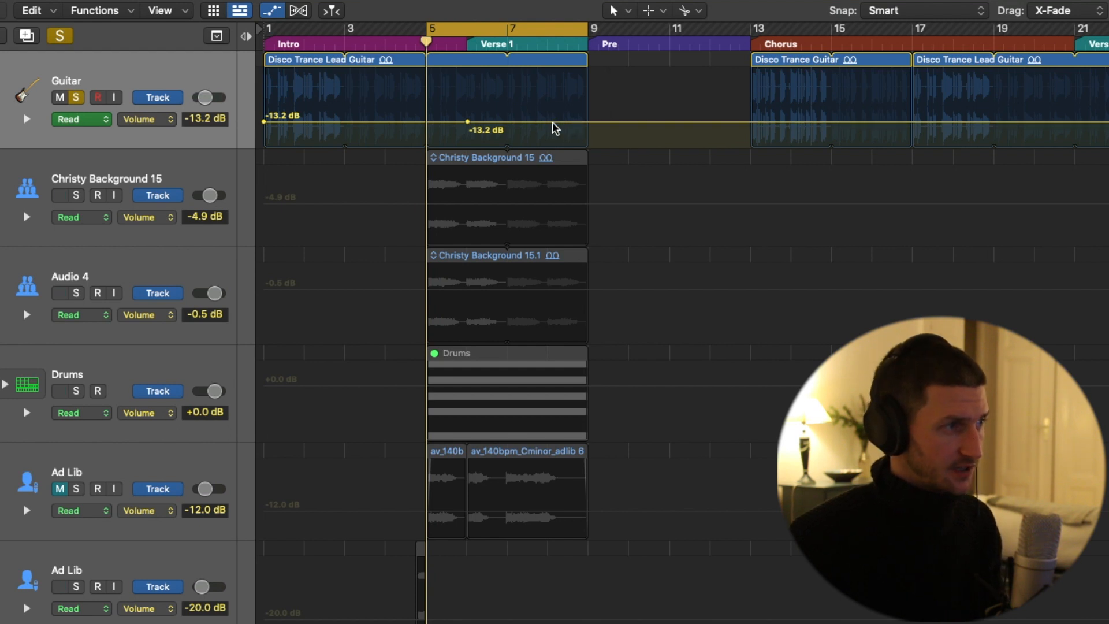
Move the bar 6 point to bar 9 at +6.0 dB and shape the rise with points at -7.9, -5.5, -1.5 and +1.0 dB.
{"action": "left_click_drag", "start_coordinate": [468, 121], "coordinate": [584, 59]}
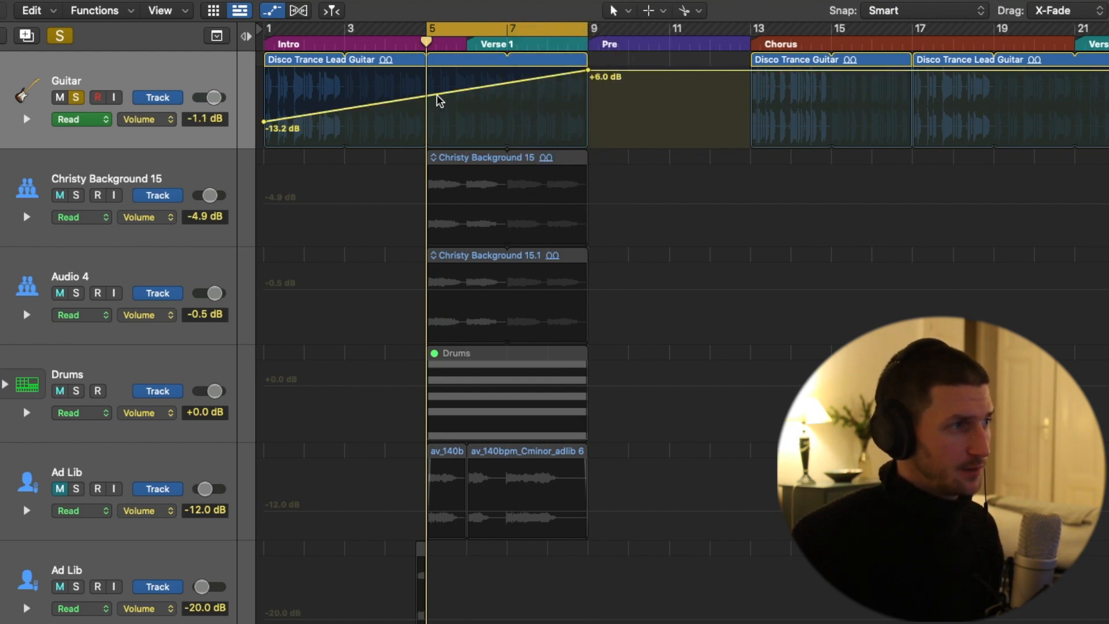
{"action": "left_click", "coordinate": [529, 81]}
{"action": "left_click_drag", "start_coordinate": [529, 81], "coordinate": [484, 108]}
{"action": "left_click", "coordinate": [452, 110]}
{"action": "left_click", "coordinate": [426, 110]}
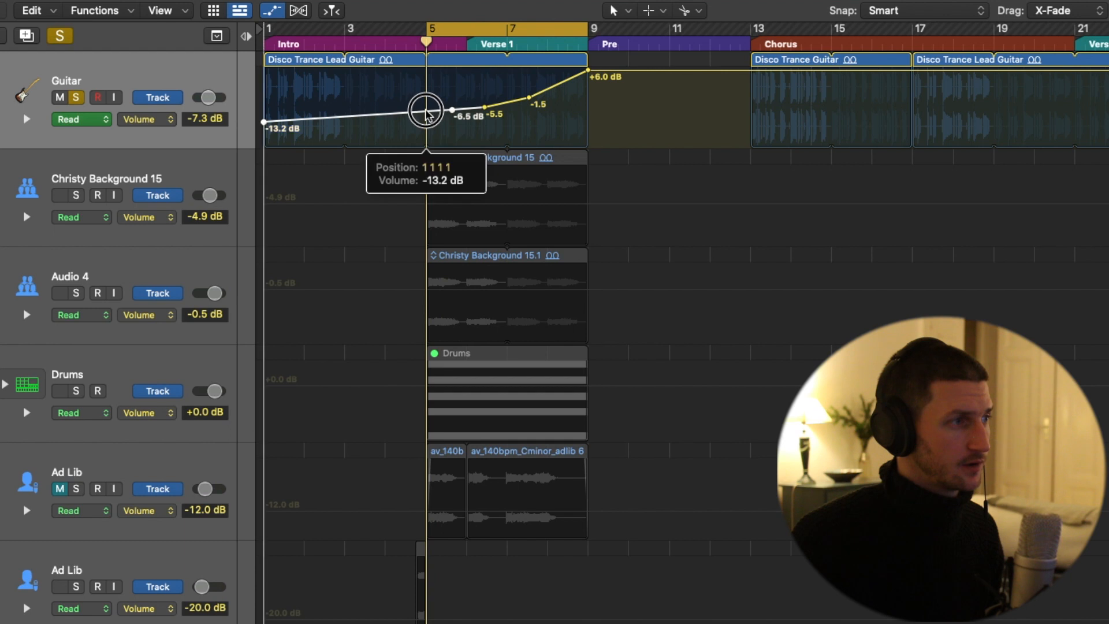
{"action": "left_click", "coordinate": [451, 110]}
{"action": "left_click_drag", "start_coordinate": [451, 110], "coordinate": [450, 113]}
{"action": "left_click", "coordinate": [561, 83]}
{"action": "left_click_drag", "start_coordinate": [563, 97], "coordinate": [561, 102]}
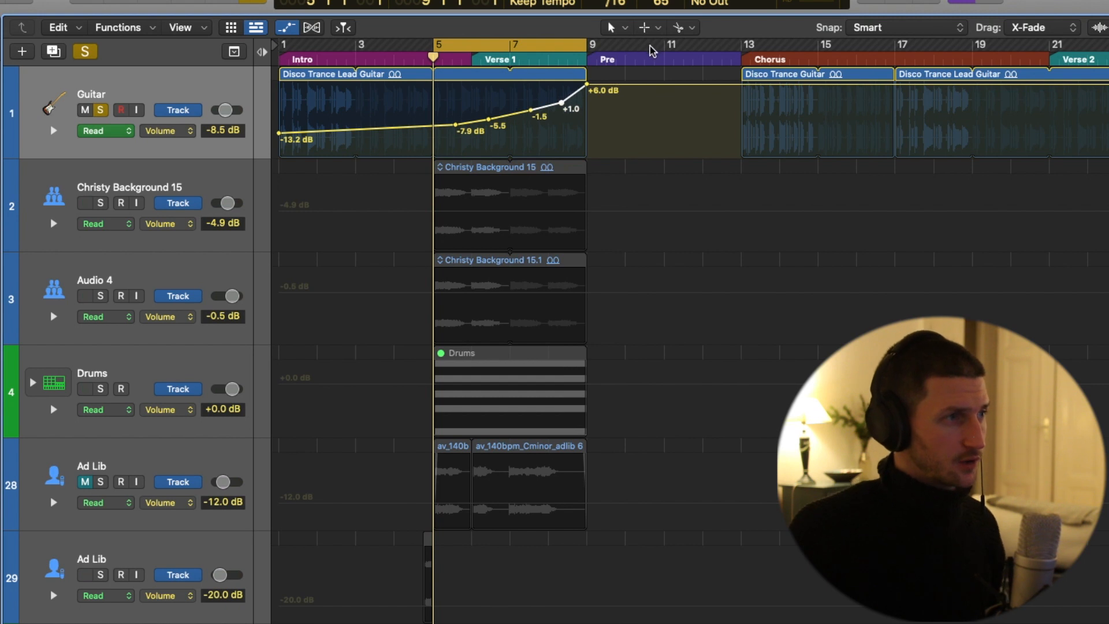
Assign the Automation Curve Tool as the secondary tool and bend the last two segments of the Guitar volume rise into curves.
{"action": "left_click", "coordinate": [651, 27]}
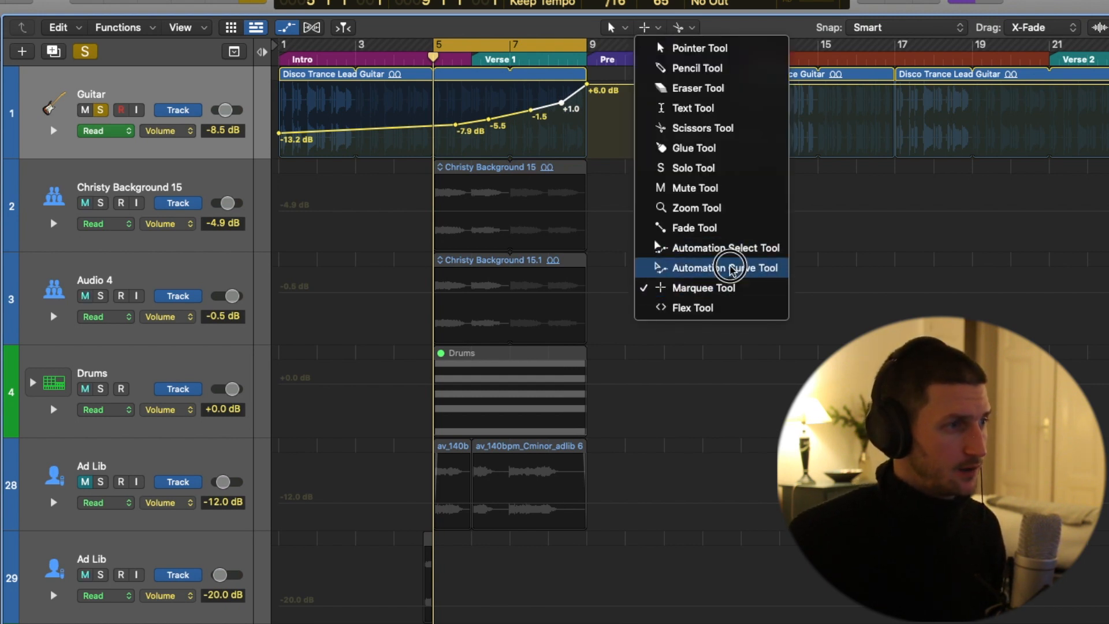
{"action": "left_click", "coordinate": [738, 270]}
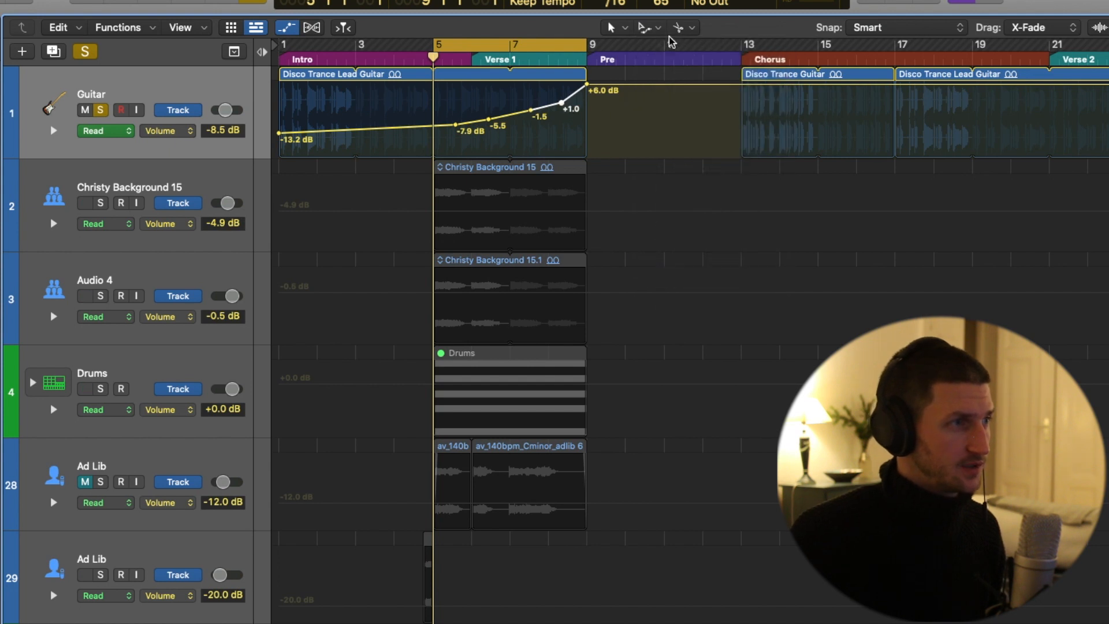
{"action": "left_click", "coordinate": [649, 30]}
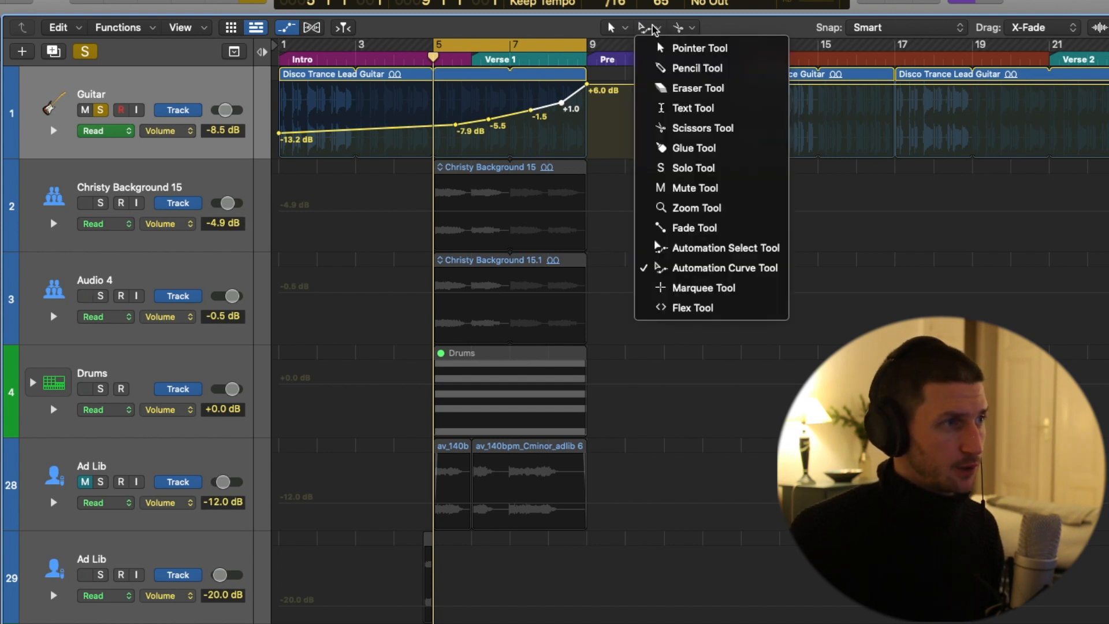
{"action": "left_click", "coordinate": [653, 30]}
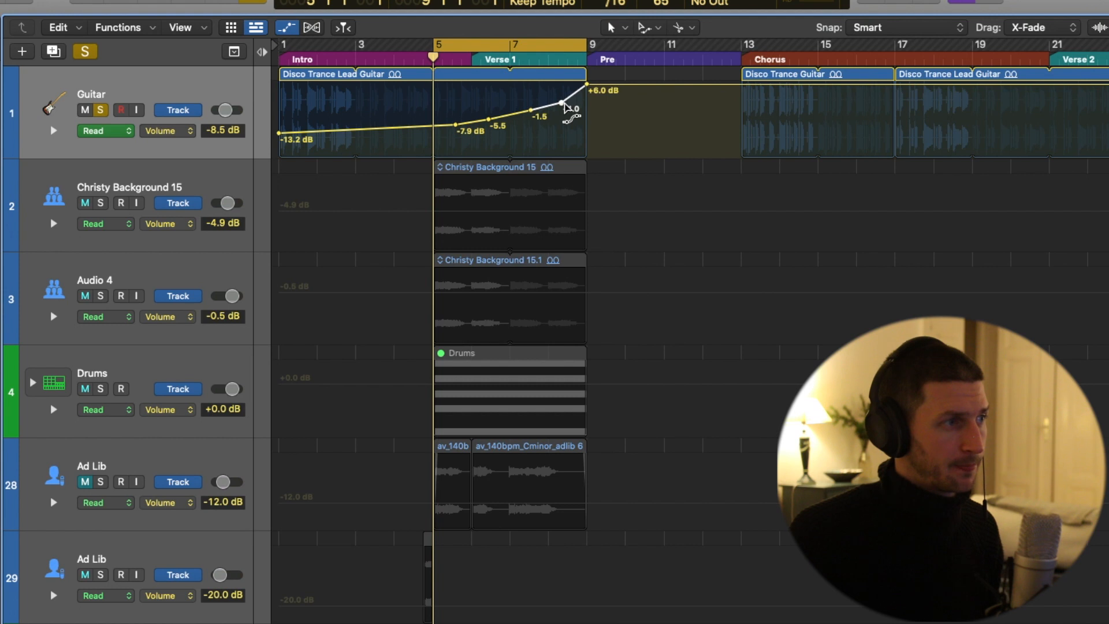
{"action": "left_click", "coordinate": [566, 102]}
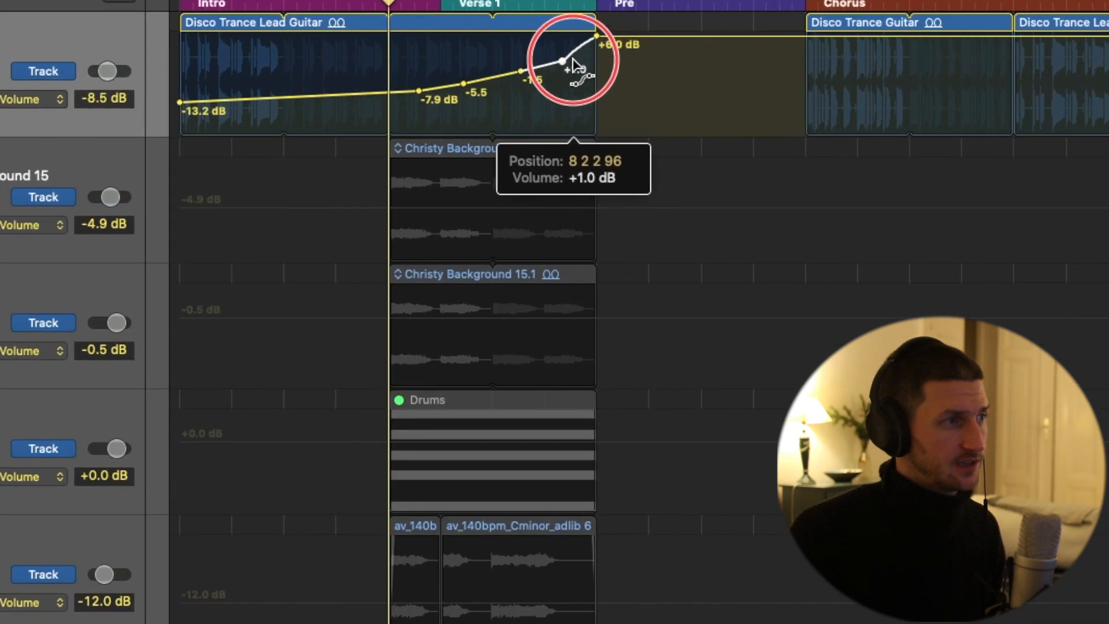
{"action": "left_click_drag", "start_coordinate": [574, 65], "coordinate": [548, 87]}
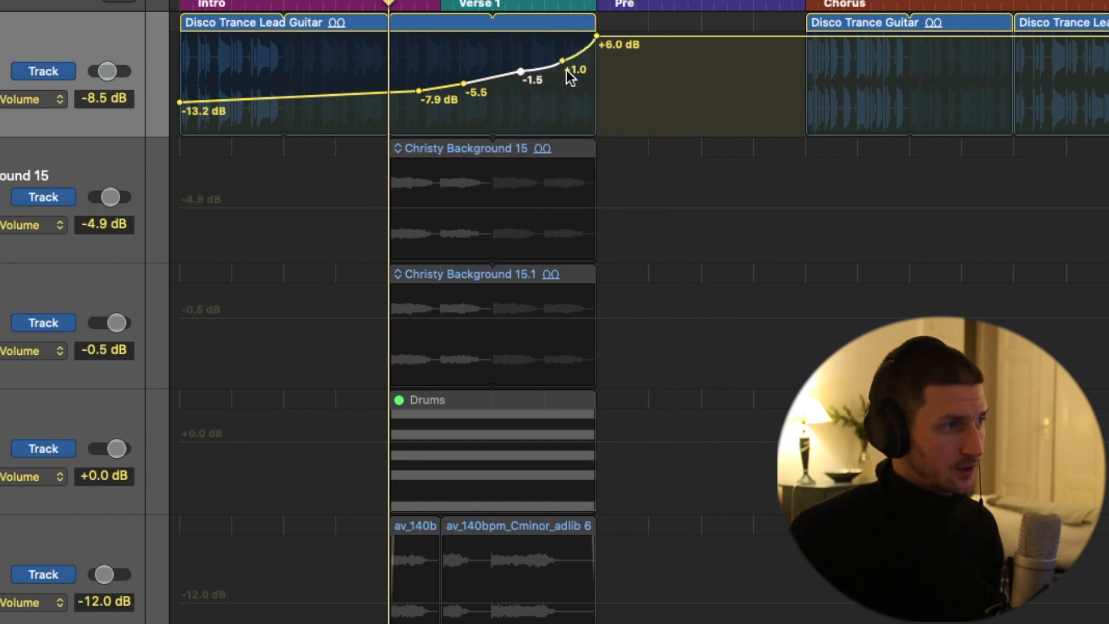
Delete the +1.0, -1.5 and -5.5 dB volume points from the Guitar rise.
{"action": "left_click", "coordinate": [563, 64]}
{"action": "key", "text": "BackSpace"}
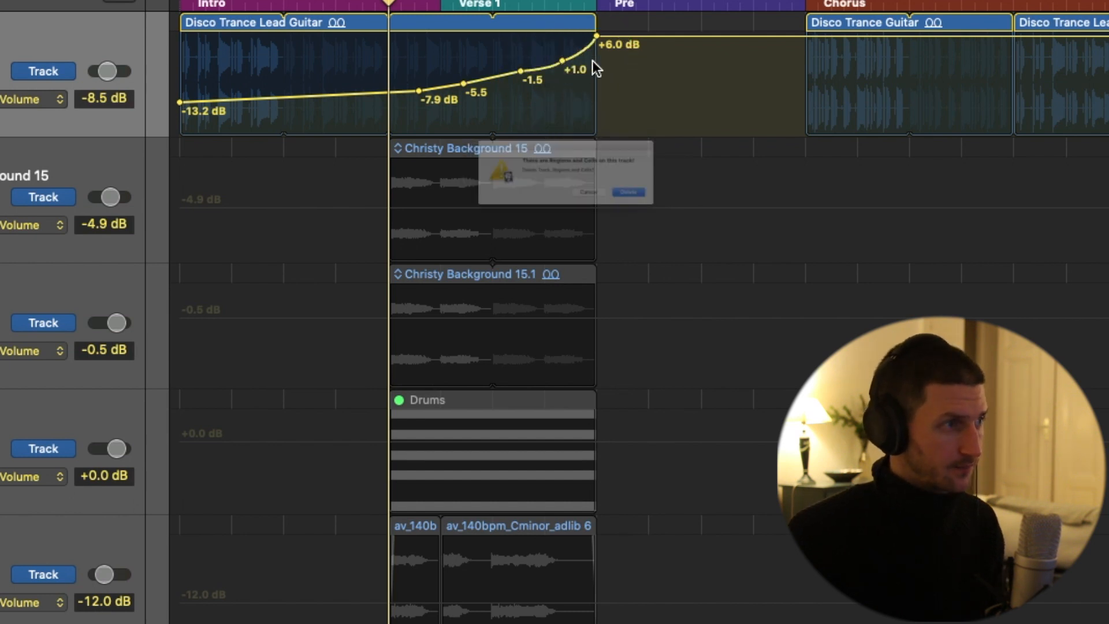
{"action": "left_click", "coordinate": [635, 220]}
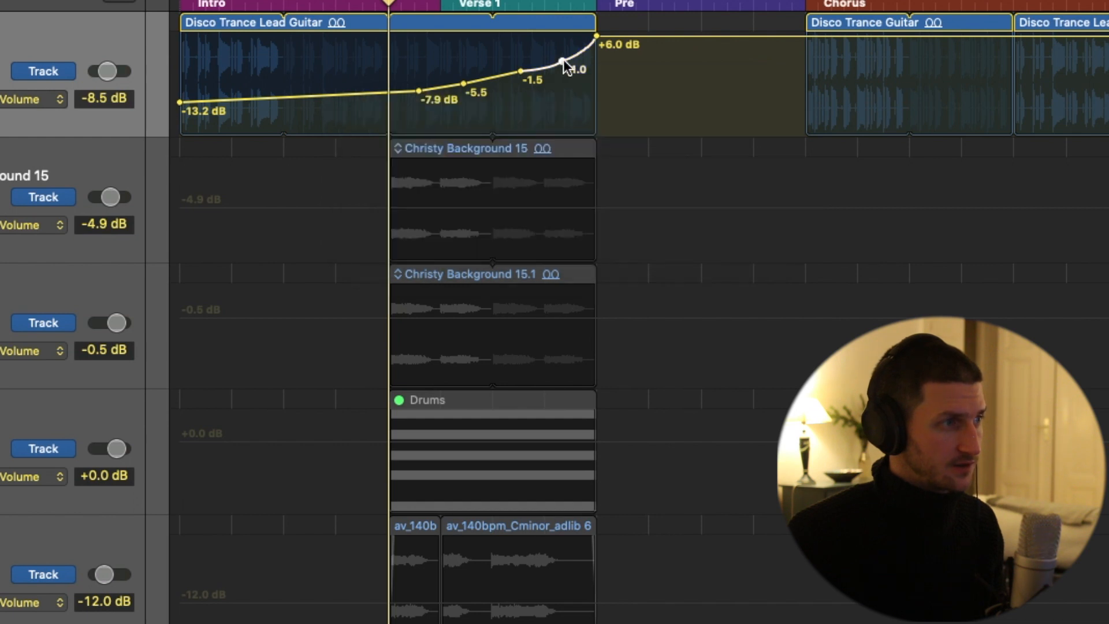
{"action": "left_click", "coordinate": [520, 72]}
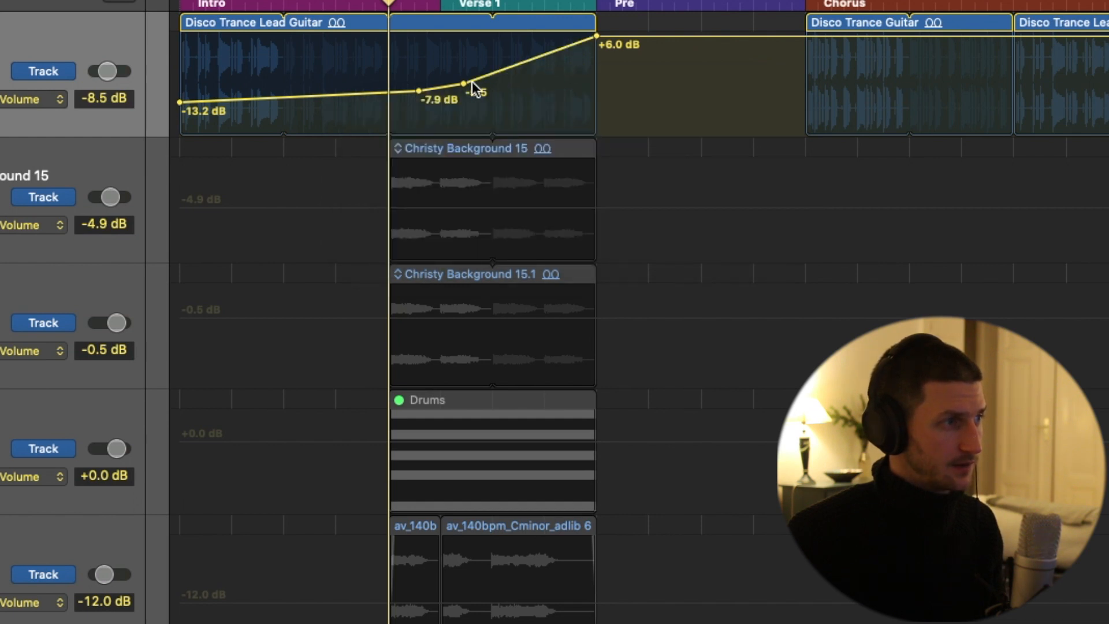
{"action": "left_click", "coordinate": [465, 84]}
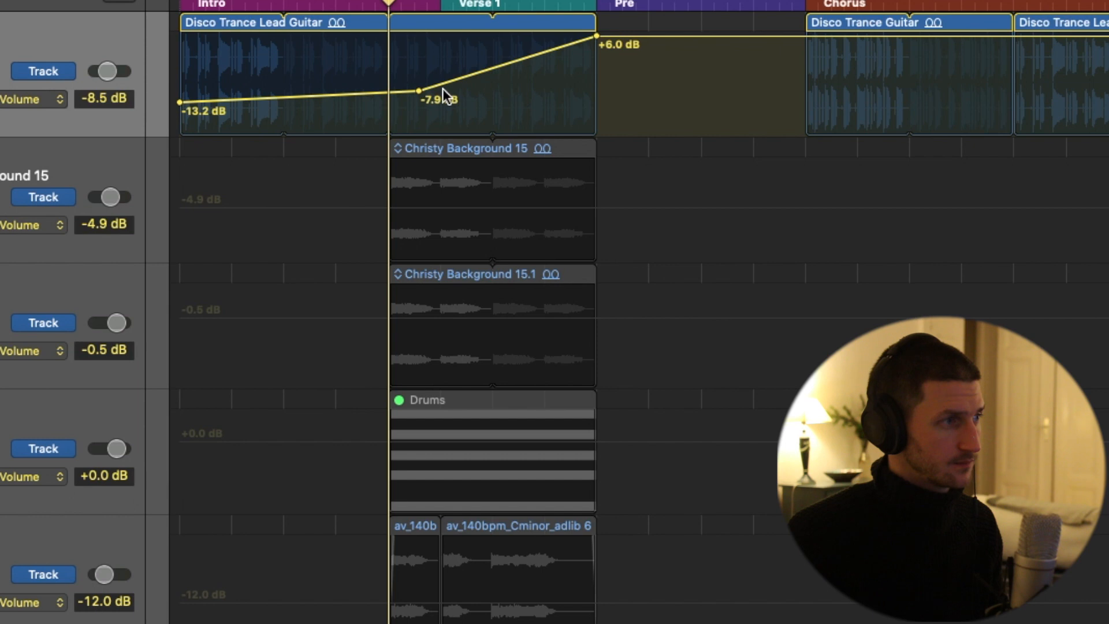
Reduce the Guitar rise to one starting point at bar 5, -13.2 dB, and bend its segment up to +6.0 dB into a curve.
{"action": "left_click", "coordinate": [424, 92]}
{"action": "left_click", "coordinate": [417, 92]}
{"action": "left_click", "coordinate": [423, 91]}
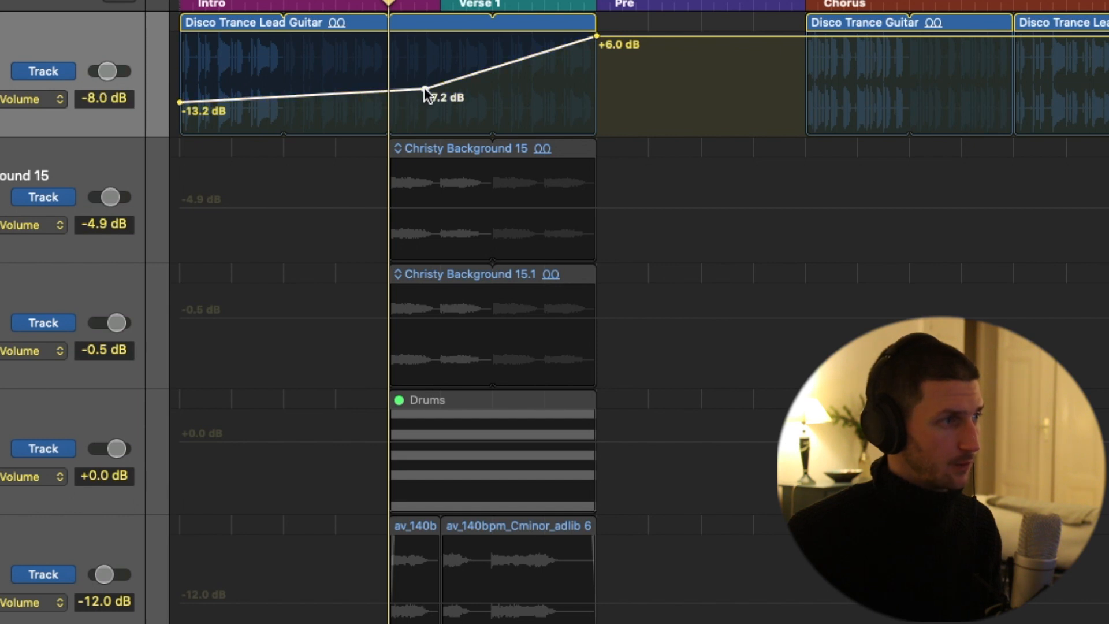
{"action": "left_click", "coordinate": [484, 66]}
{"action": "left_click_drag", "start_coordinate": [484, 65], "coordinate": [497, 131]}
{"action": "left_click_drag", "start_coordinate": [174, 105], "coordinate": [391, 127]}
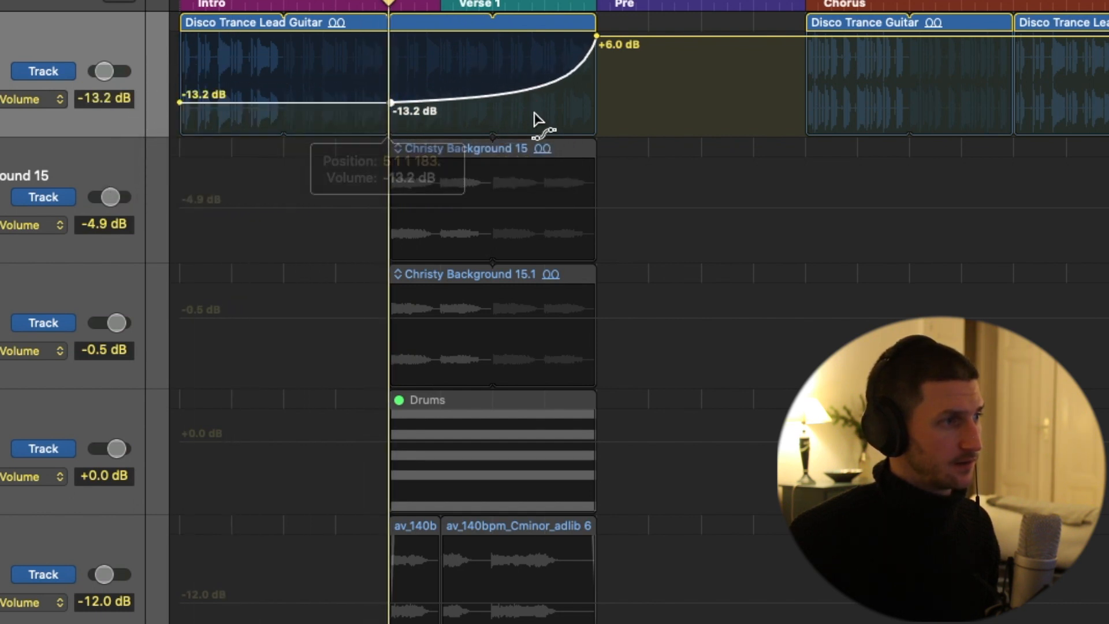
Reshape the curve of the Guitar volume rise between bars 5 and 9 so that it climbs more gradually.
{"action": "mouse_move", "coordinate": [533, 93]}
{"action": "left_mouse_down"}
{"action": "mouse_move", "coordinate": [506, 95]}
{"action": "mouse_move", "coordinate": [520, 109]}
{"action": "left_mouse_up"}
{"action": "left_click_drag", "start_coordinate": [559, 79], "coordinate": [550, 79]}
{"action": "left_click_drag", "start_coordinate": [440, 87], "coordinate": [446, 109]}
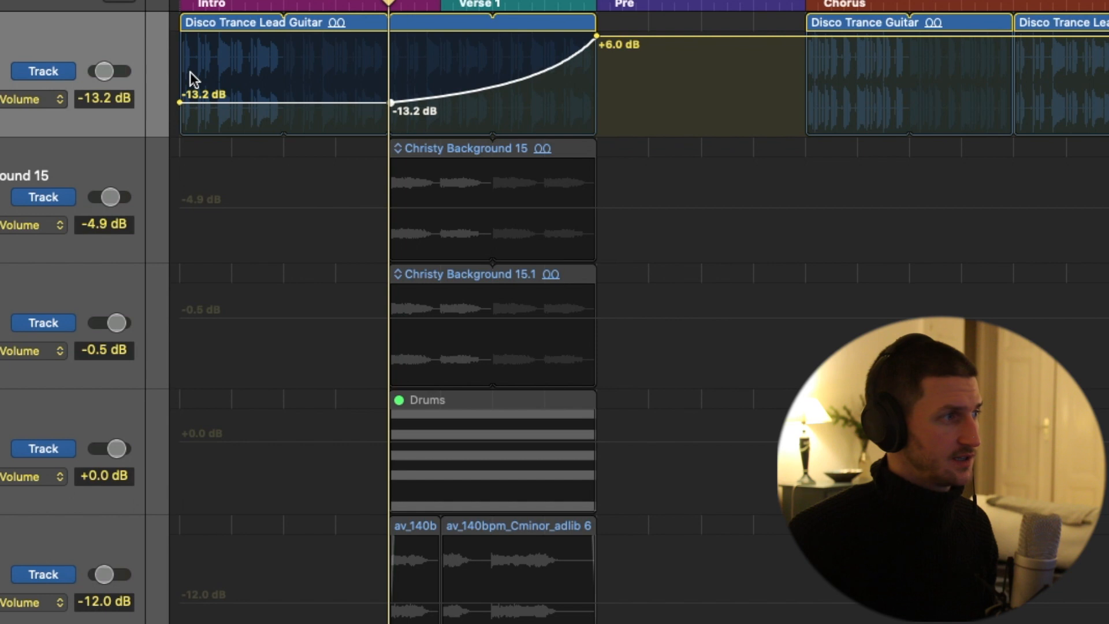
Play the soloed Guitar track through the volume rise and lower the volume point at bar 9 to -0.1 dB.
{"action": "key", "text": "s"}
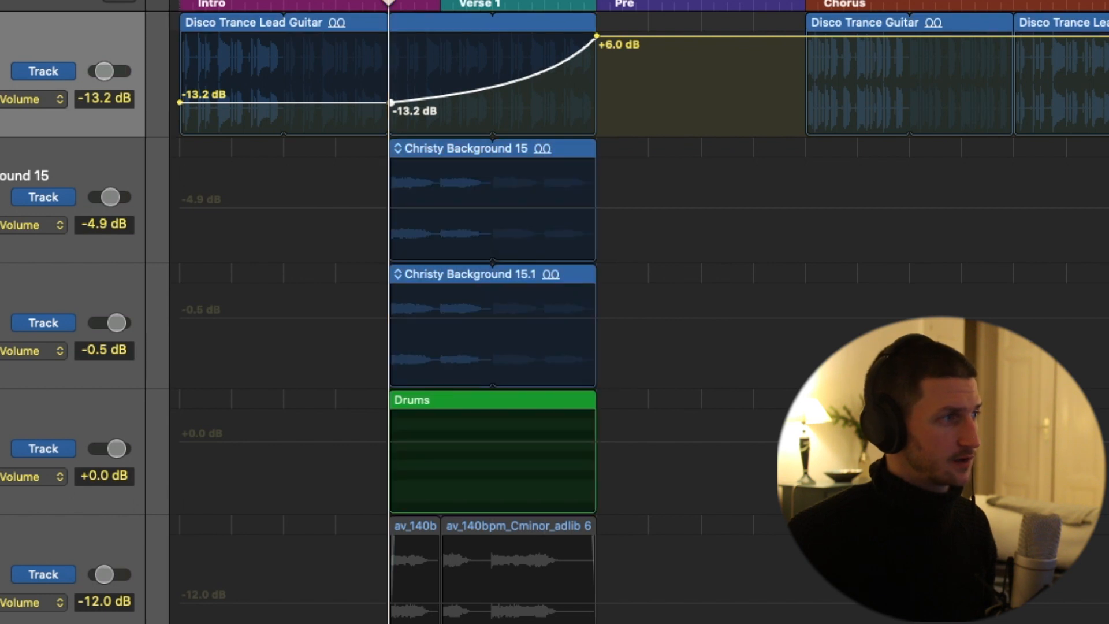
{"action": "key", "text": "s"}
{"action": "key", "text": "space"}
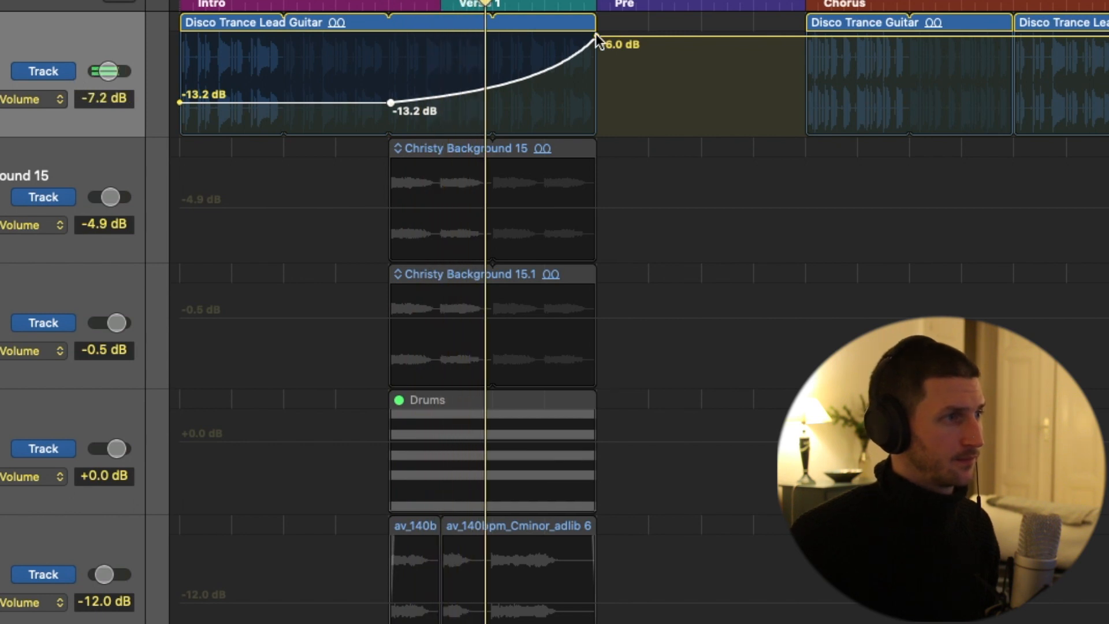
{"action": "left_click_drag", "start_coordinate": [620, 38], "coordinate": [621, 68]}
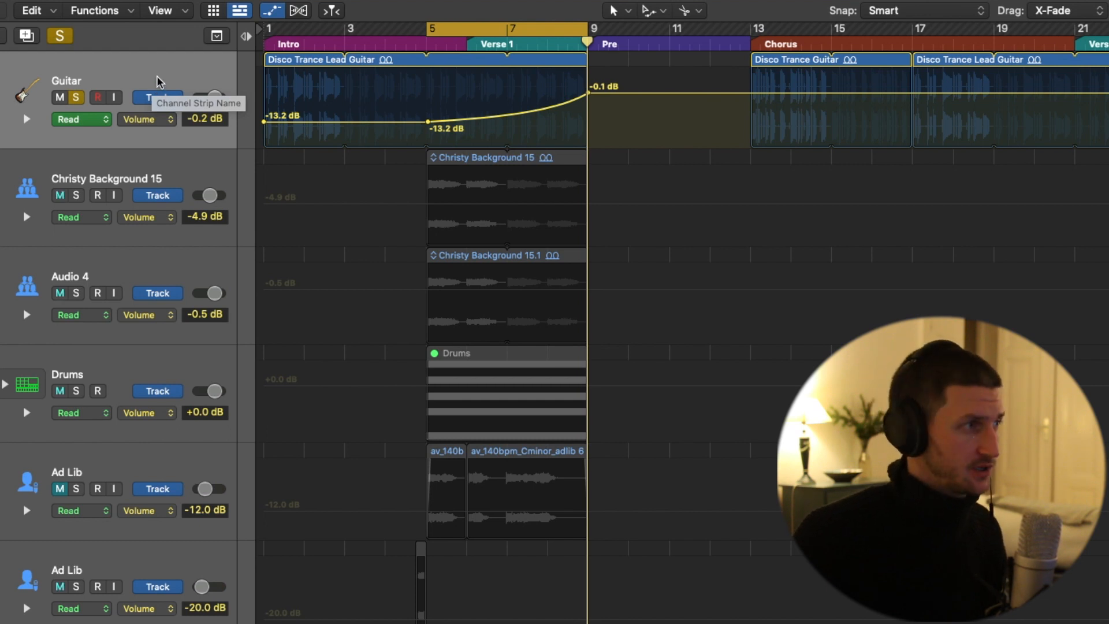
Examine the Guitar track's available automation parameters, including Smart Controls, Main, Compressor and Channel EQ.
{"action": "left_click", "coordinate": [148, 119]}
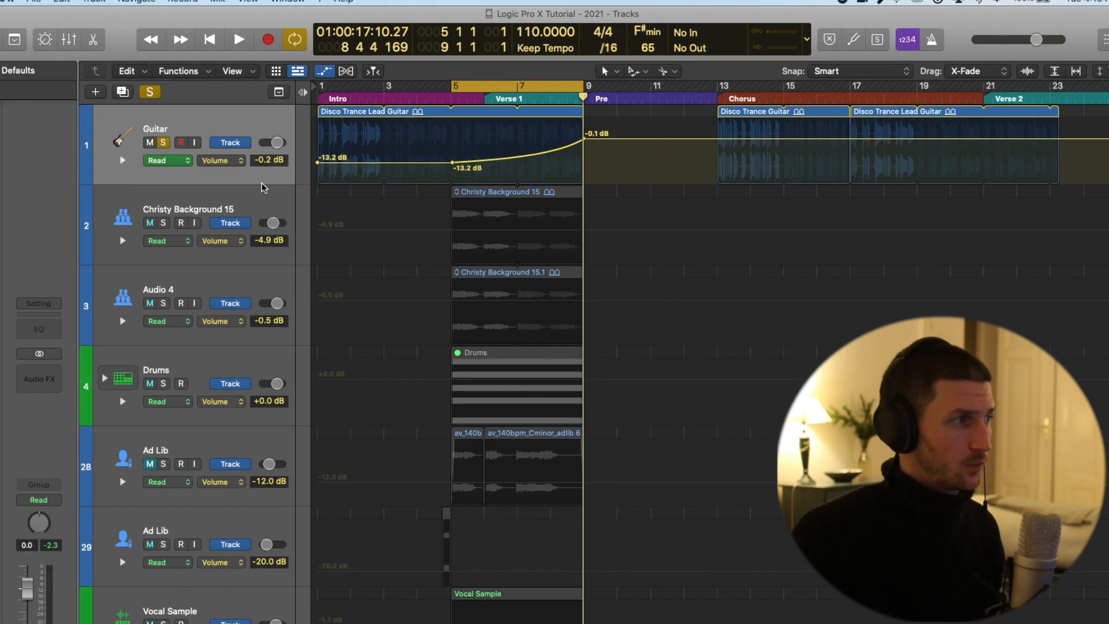
{"action": "left_click", "coordinate": [239, 160]}
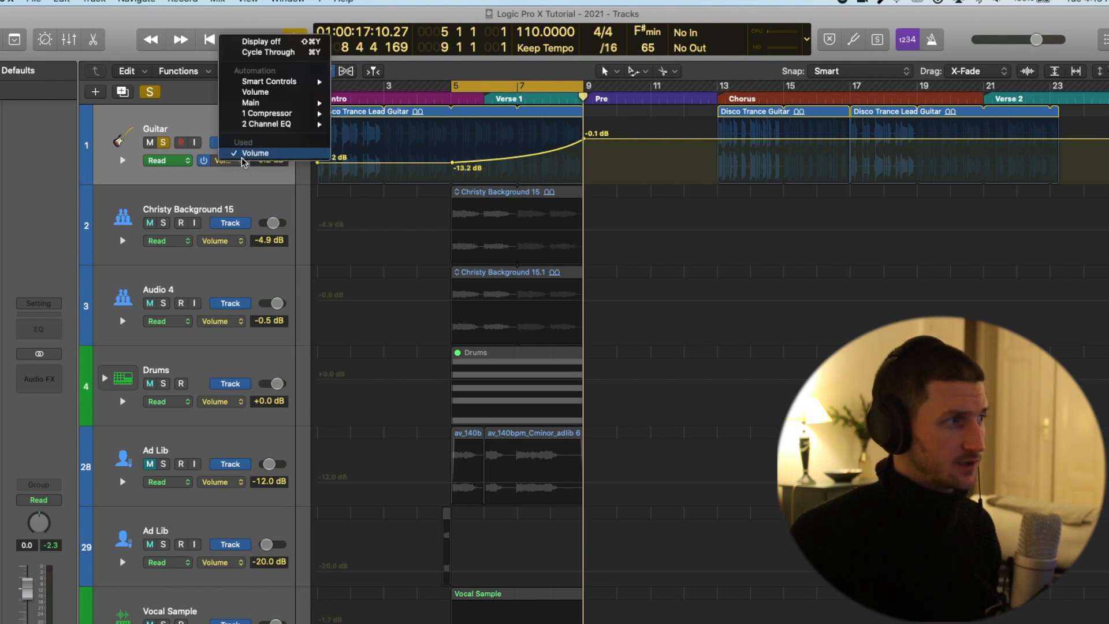
{"action": "left_click", "coordinate": [238, 164]}
{"action": "left_click", "coordinate": [238, 164]}
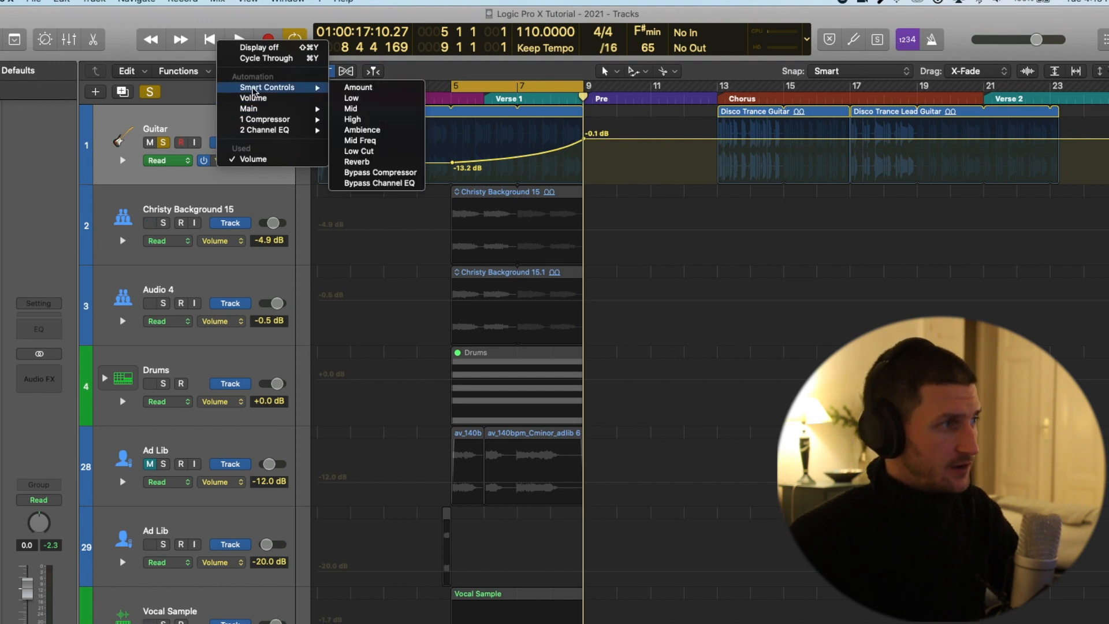
{"action": "mouse_move", "coordinate": [282, 90]}
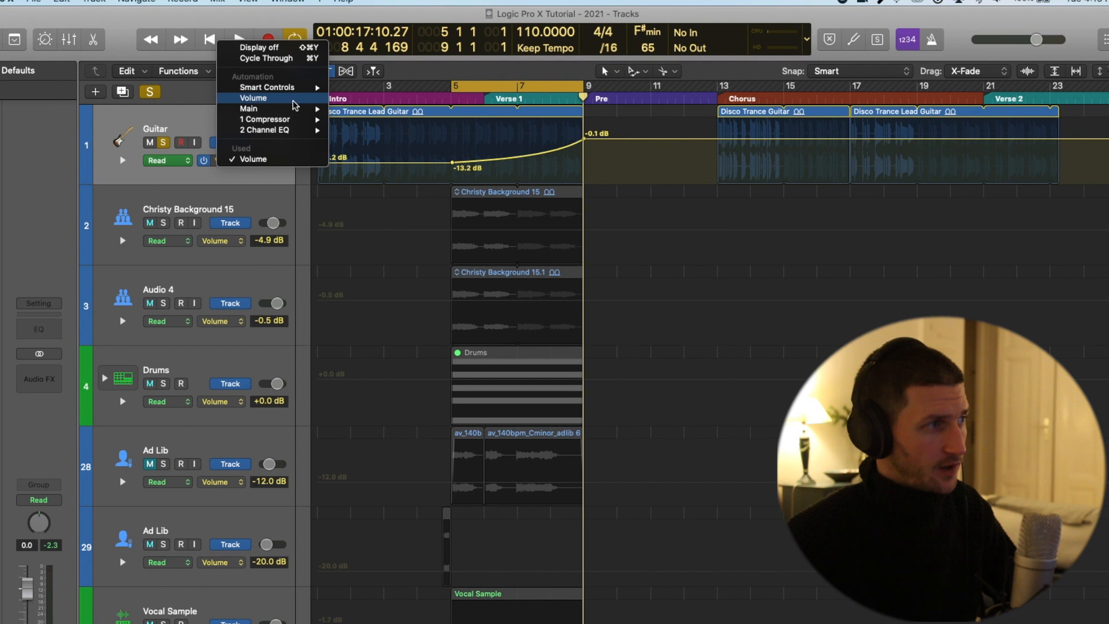
{"action": "mouse_move", "coordinate": [240, 114]}
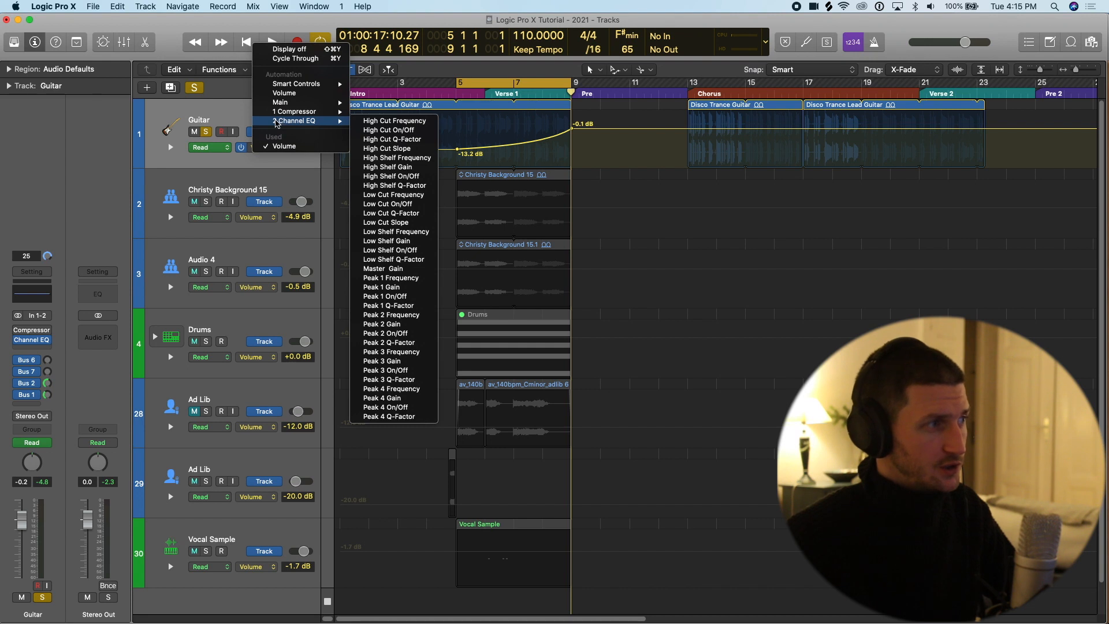
{"action": "mouse_move", "coordinate": [280, 113]}
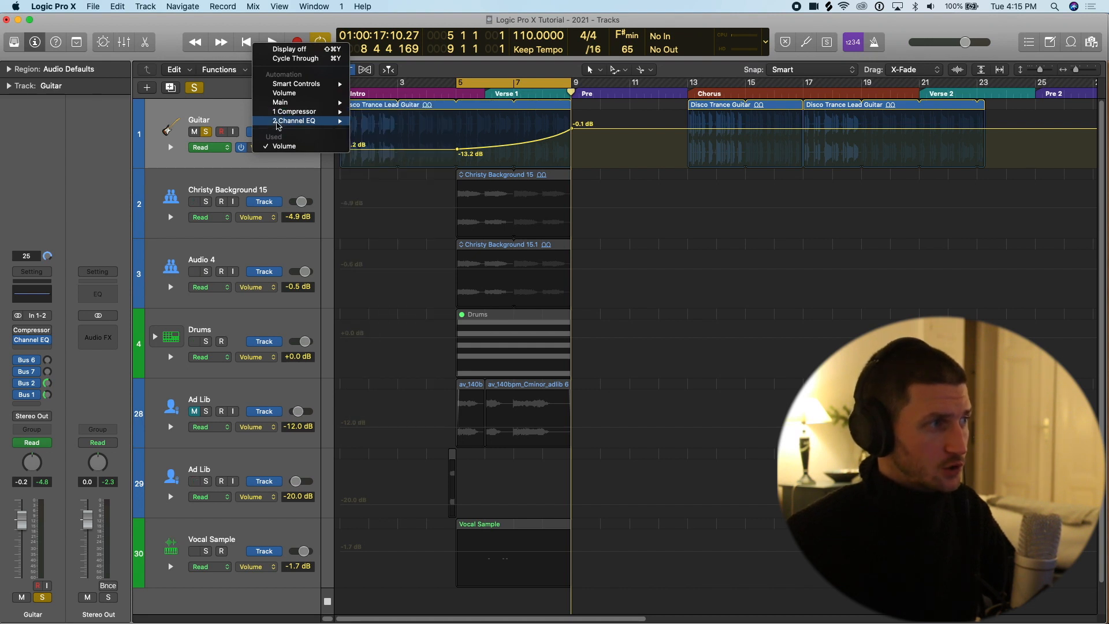
{"action": "mouse_move", "coordinate": [310, 123]}
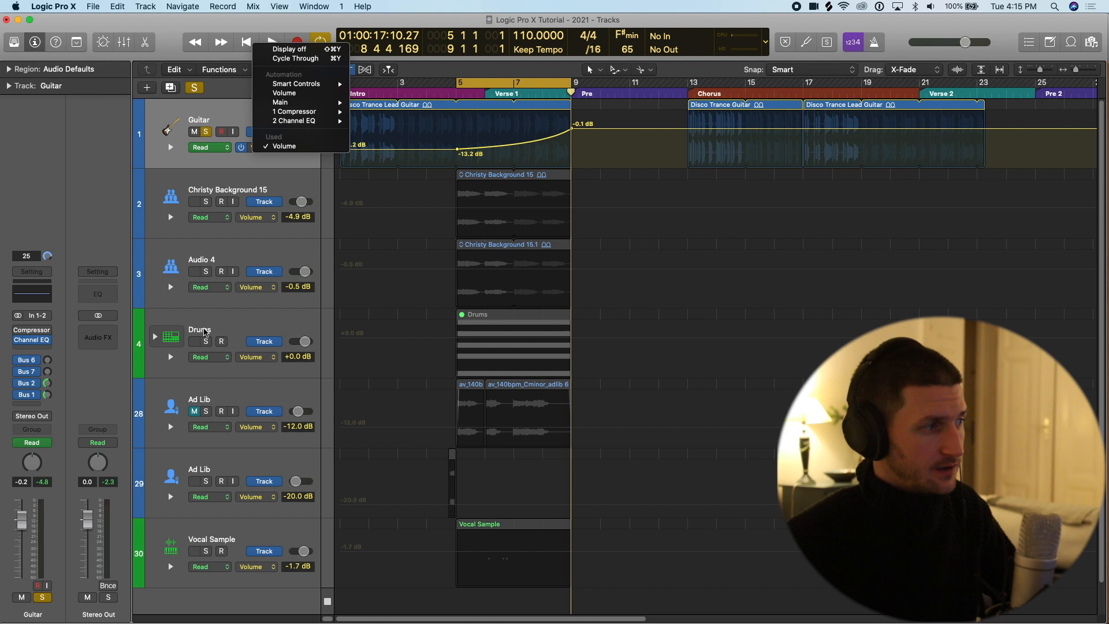
Select the Audio 4 track and examine the pitch shifter parameters it offers for automation.
{"action": "left_click", "coordinate": [260, 254]}
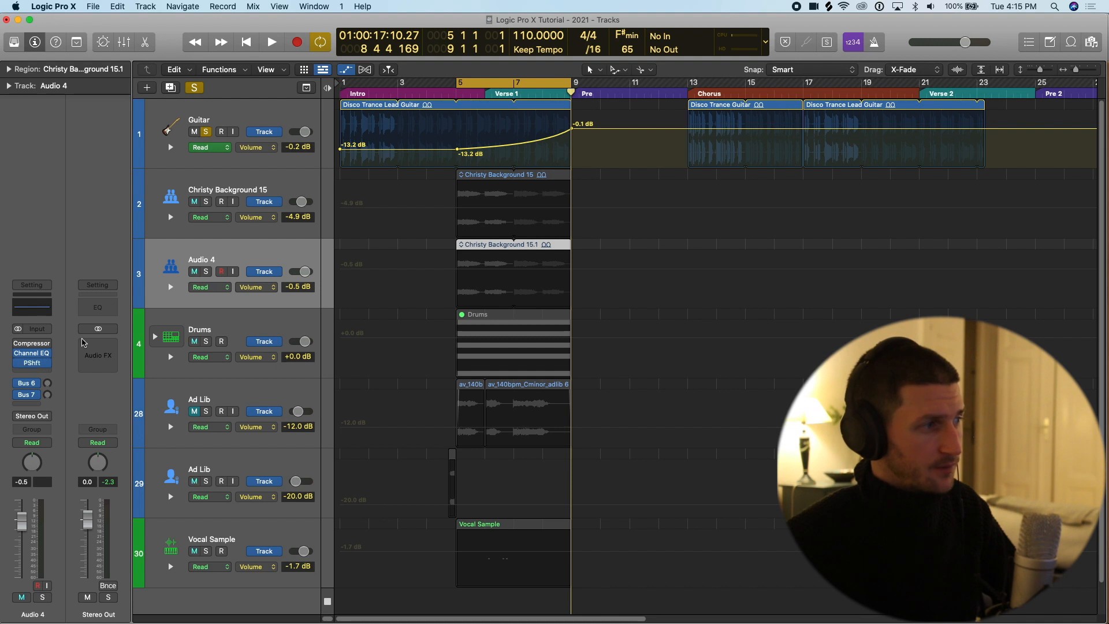
{"action": "left_click", "coordinate": [266, 290]}
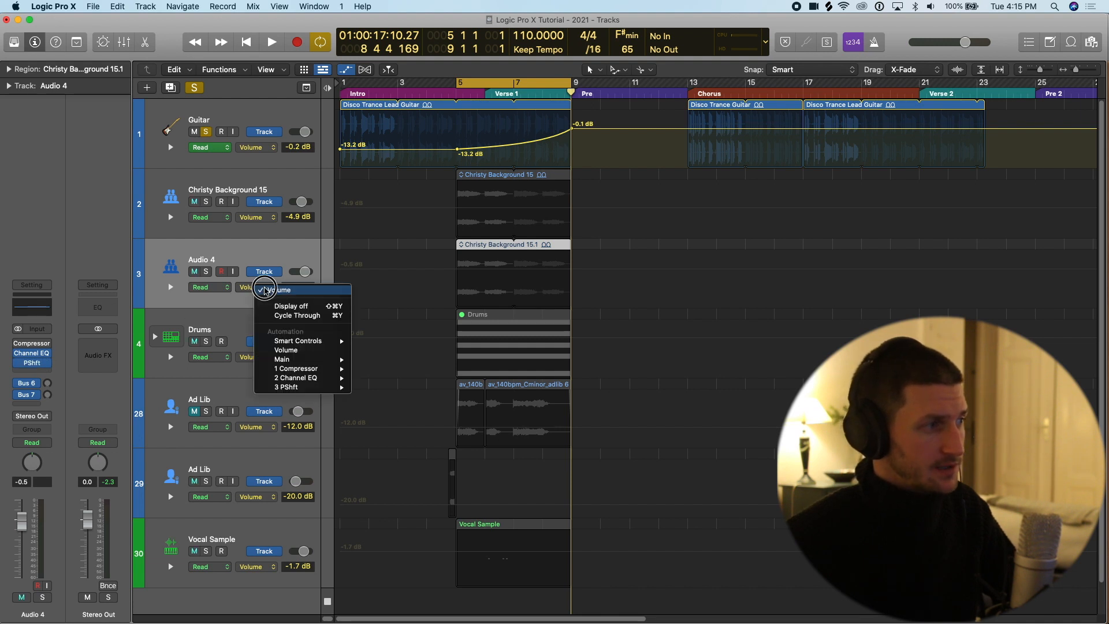
{"action": "mouse_move", "coordinate": [285, 378]}
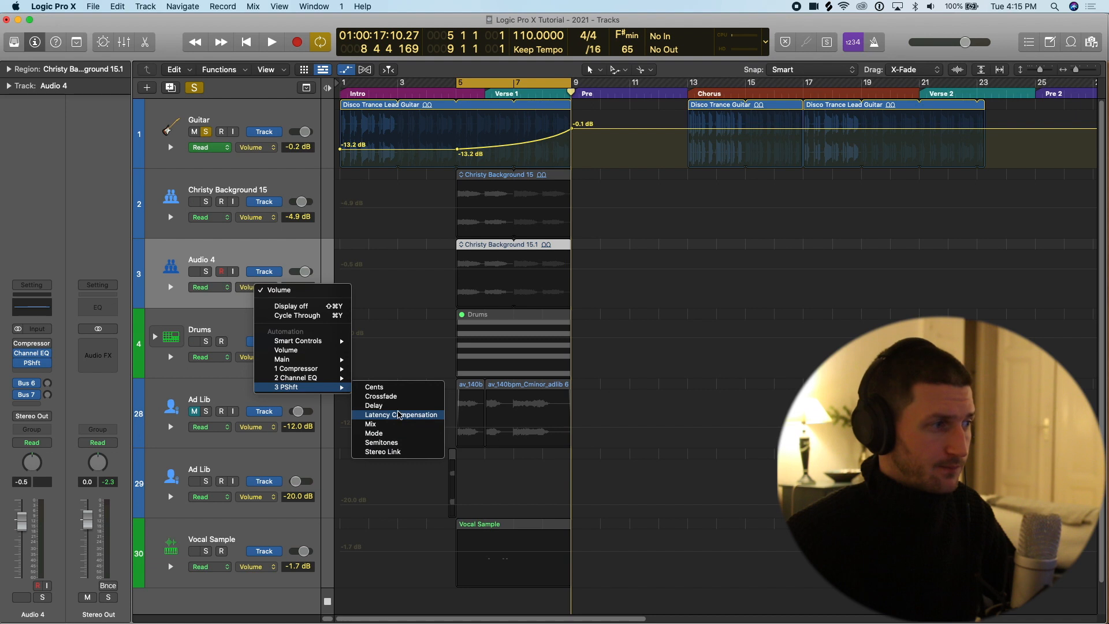
{"action": "left_click", "coordinate": [244, 255]}
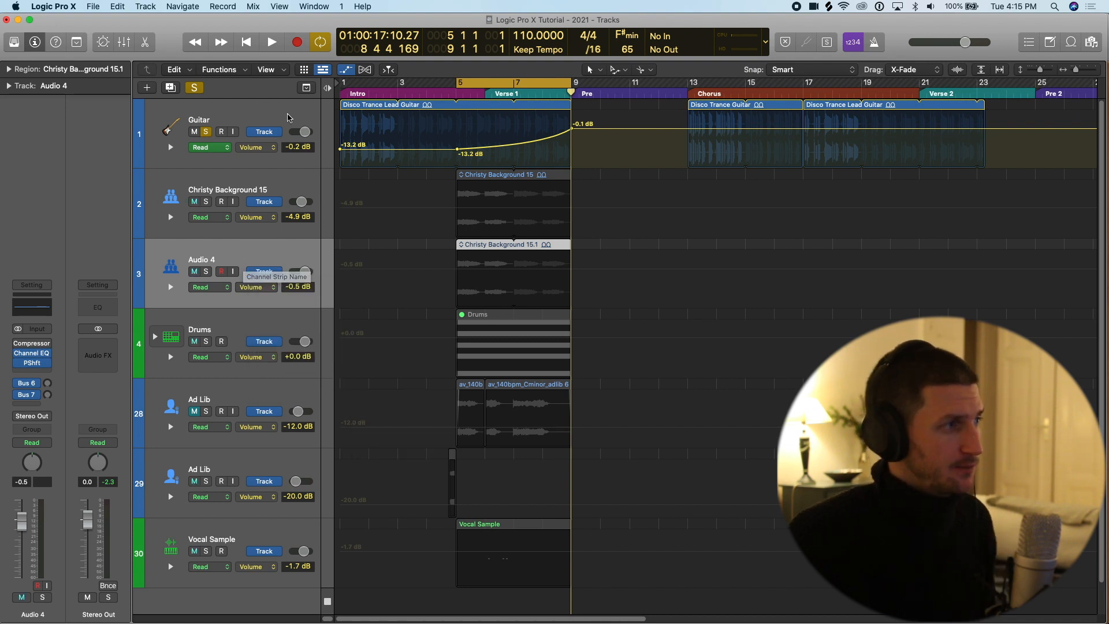
Display the Channel EQ High Cut Frequency automation on the Guitar track and set its line to 2640 Hz.
{"action": "left_click", "coordinate": [266, 138]}
{"action": "left_click", "coordinate": [269, 148]}
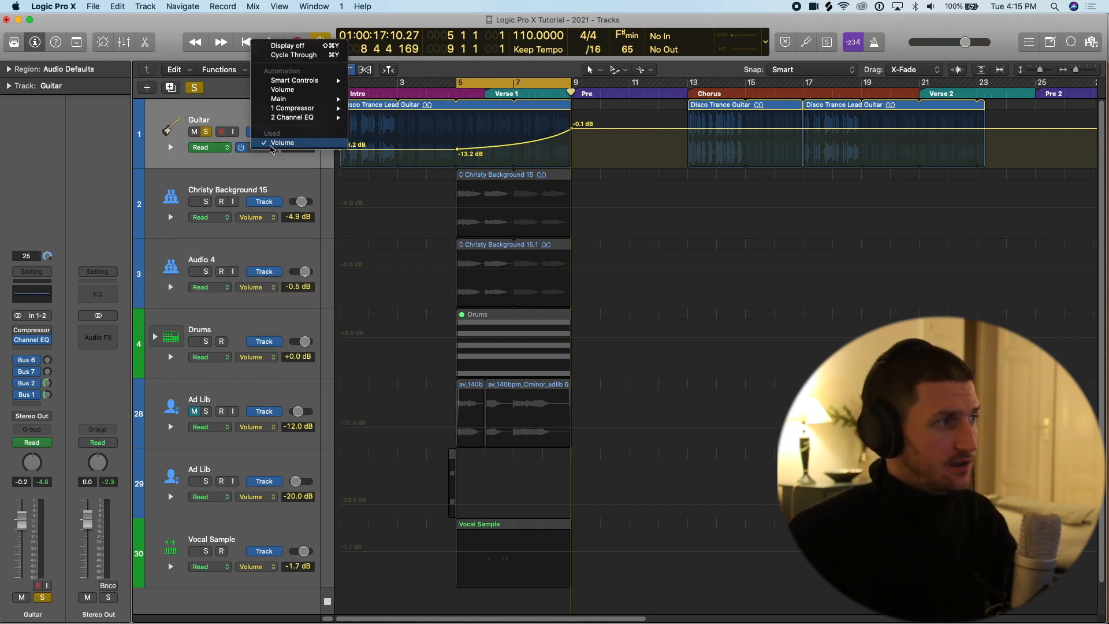
{"action": "mouse_move", "coordinate": [299, 118]}
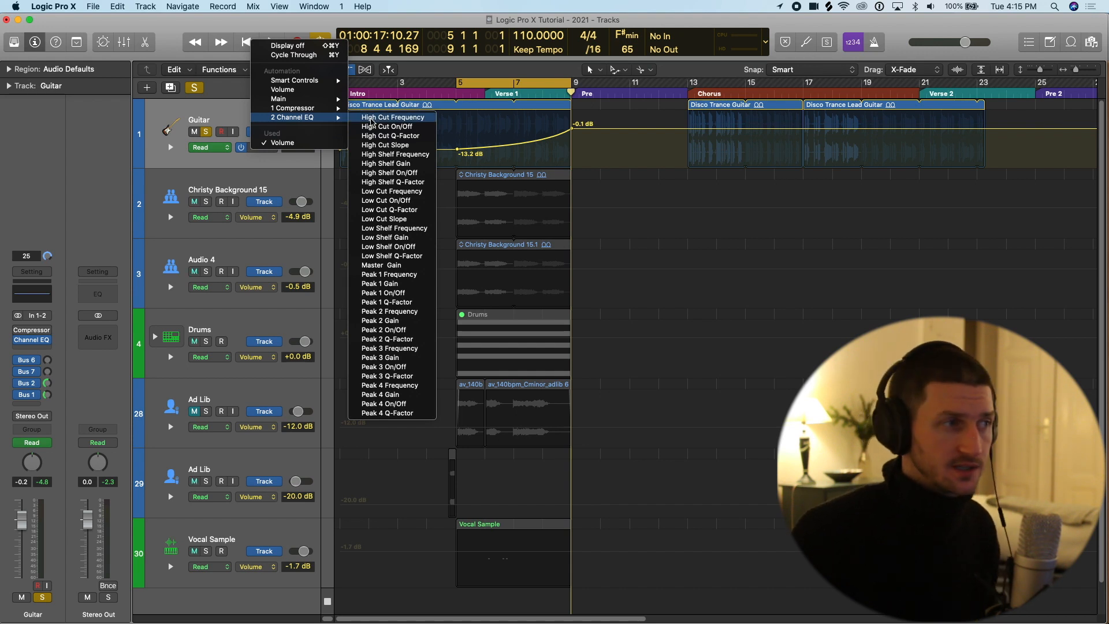
{"action": "left_click", "coordinate": [372, 118]}
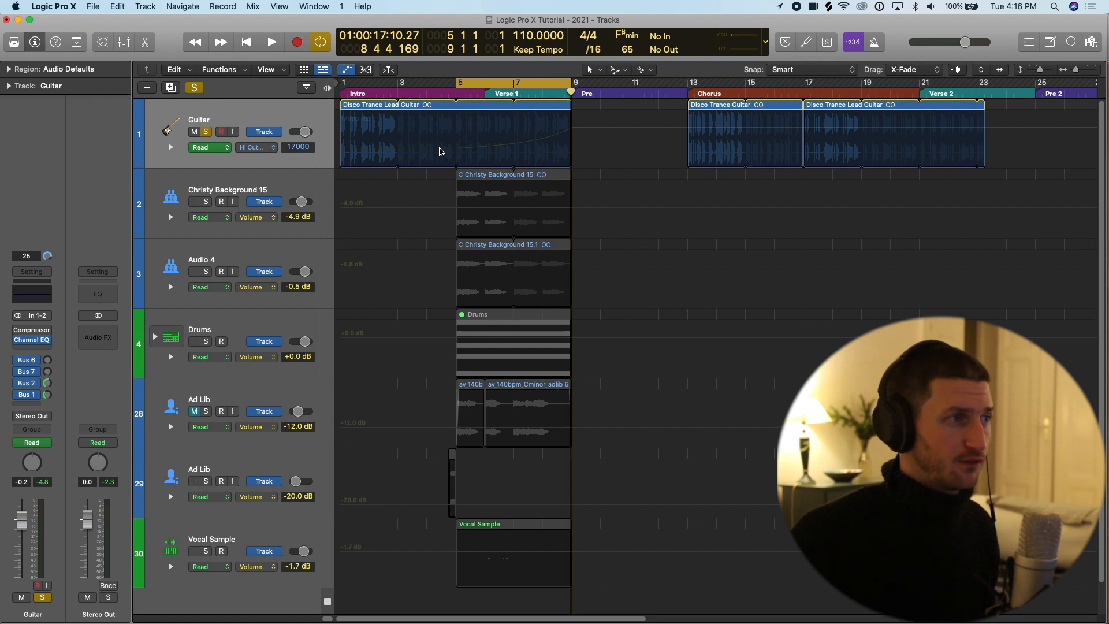
{"action": "left_click", "coordinate": [466, 132]}
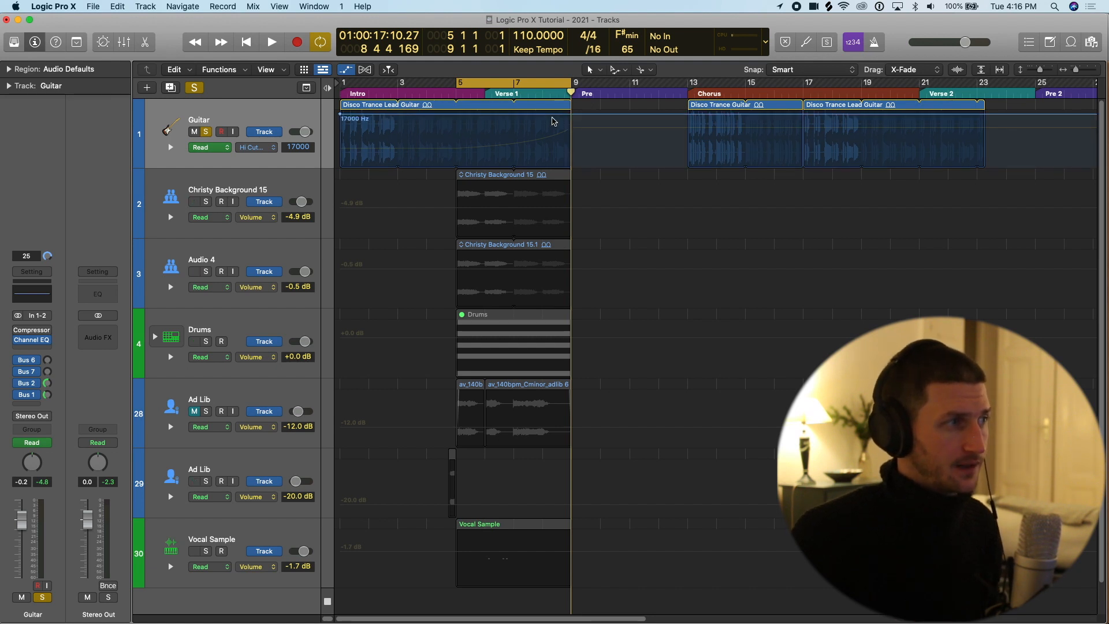
{"action": "left_click_drag", "start_coordinate": [513, 116], "coordinate": [516, 131]}
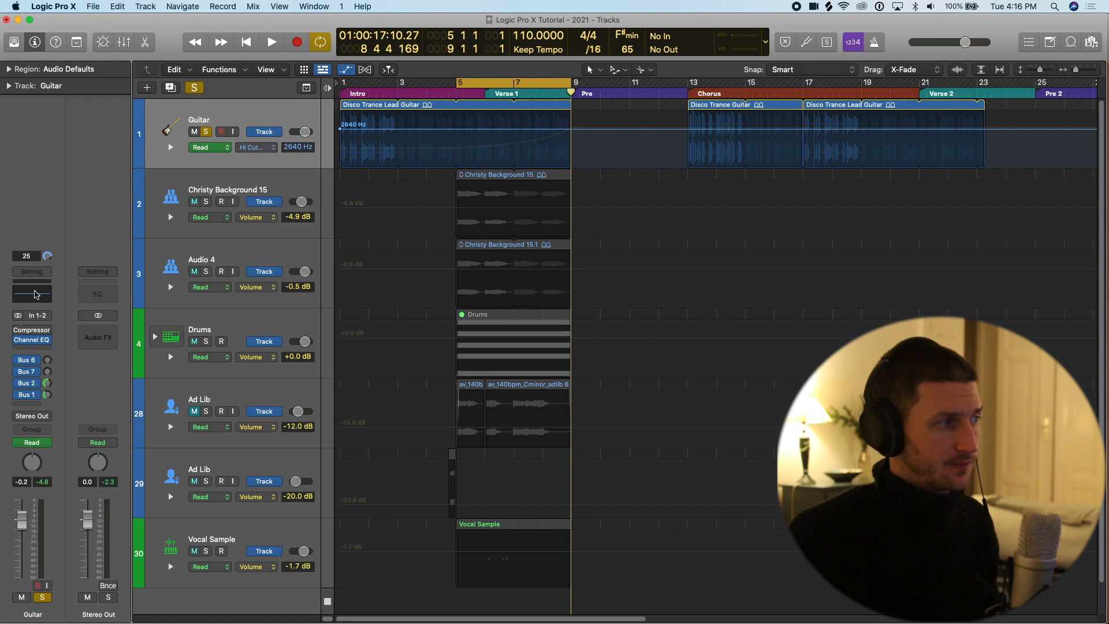
Open the Guitar's Channel EQ, move its window clear of the Guitar lane and enable the high cut band.
{"action": "left_click", "coordinate": [34, 298]}
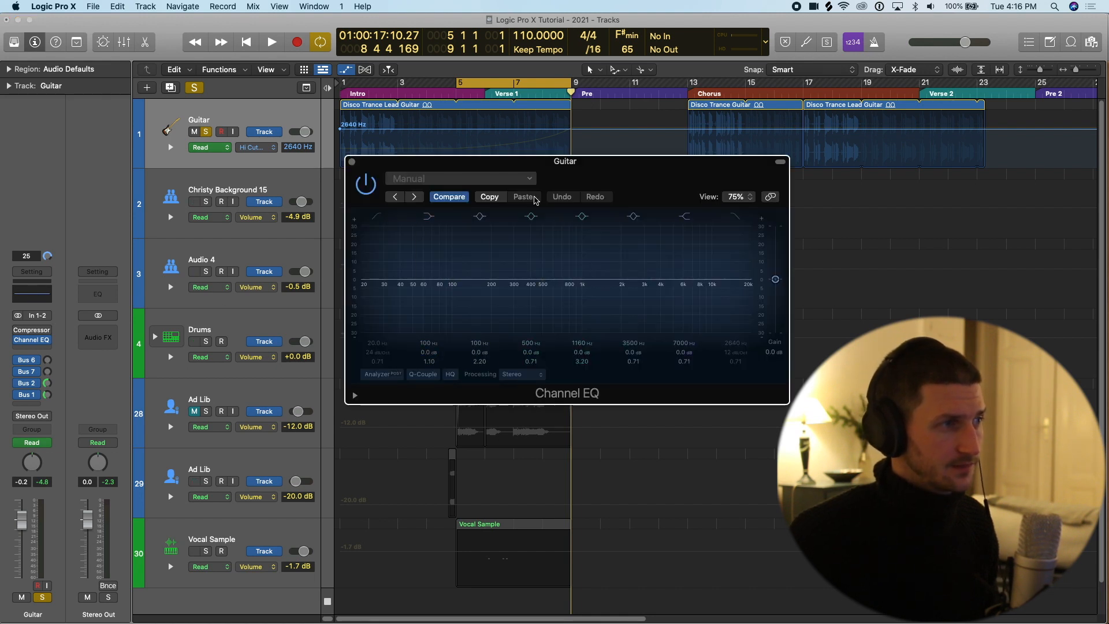
{"action": "left_click_drag", "start_coordinate": [629, 167], "coordinate": [621, 243]}
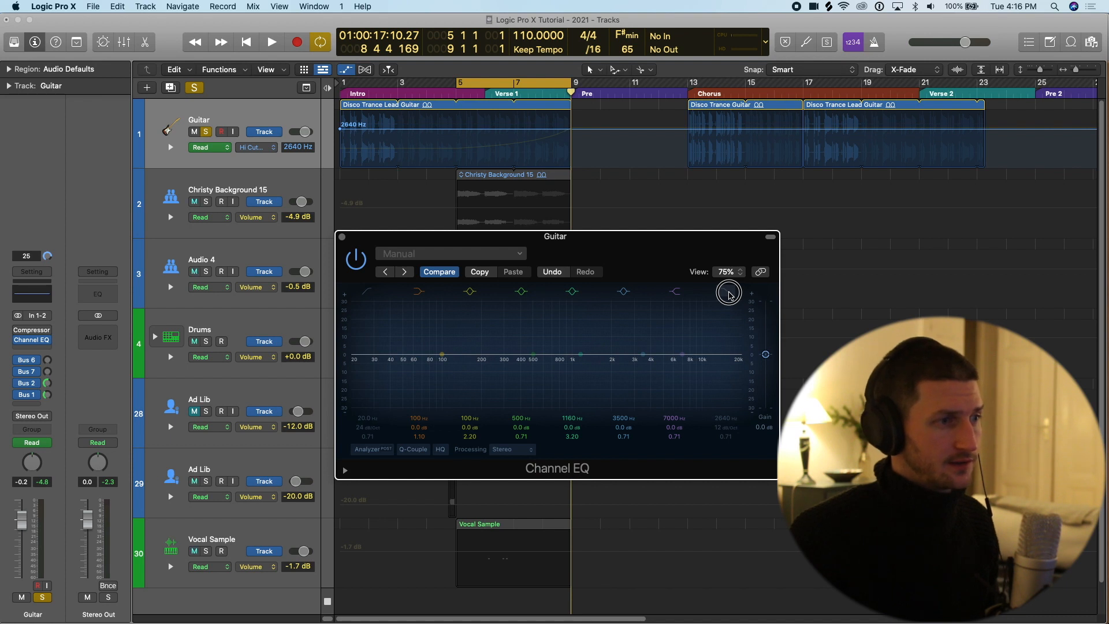
{"action": "left_click", "coordinate": [729, 293]}
Shape the Guitar's high cut automation into a rise from 525 Hz near bar 5 to 3040 Hz near bar 9.
{"action": "mouse_move", "coordinate": [552, 129]}
{"action": "left_mouse_down"}
{"action": "mouse_move", "coordinate": [553, 155]}
{"action": "mouse_move", "coordinate": [557, 110]}
{"action": "mouse_move", "coordinate": [558, 126]}
{"action": "left_mouse_up"}
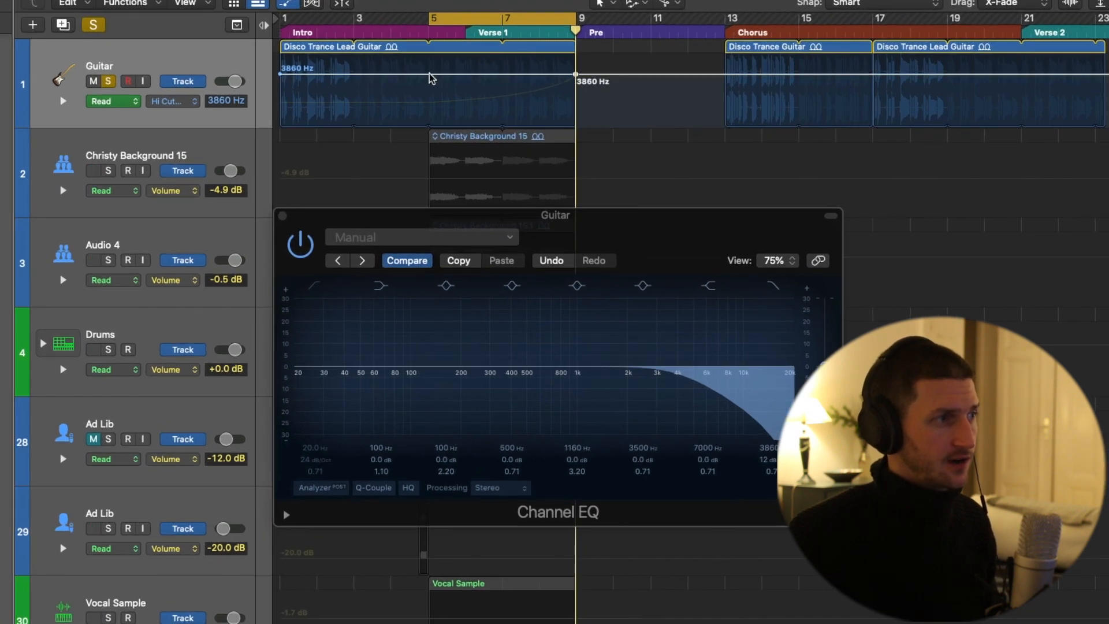
{"action": "left_click", "coordinate": [430, 75]}
{"action": "left_click_drag", "start_coordinate": [419, 76], "coordinate": [421, 92]}
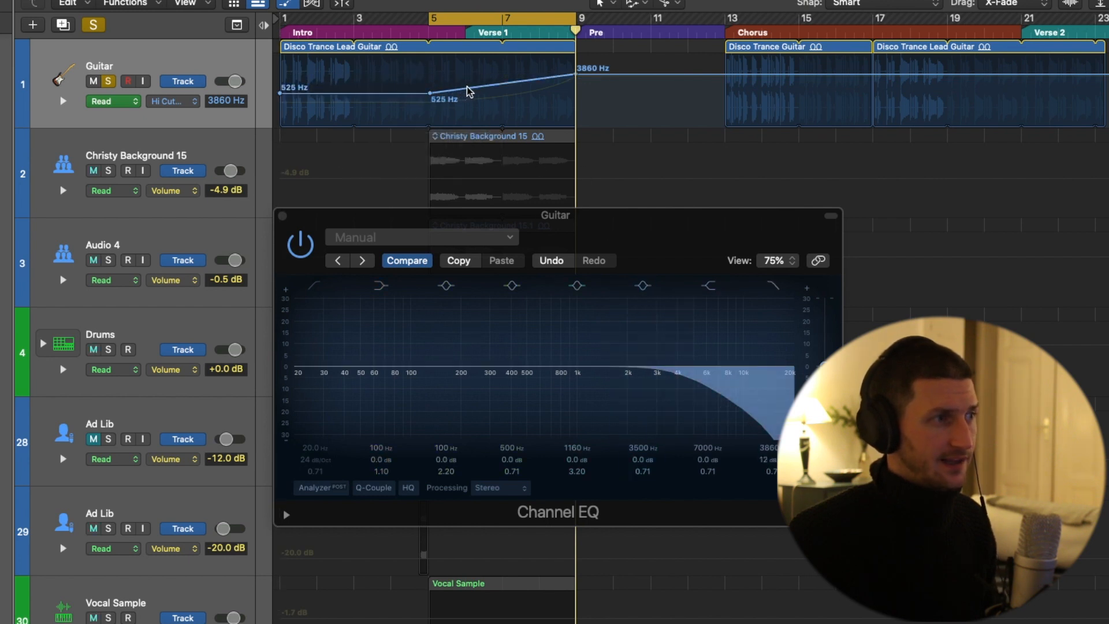
{"action": "left_click_drag", "start_coordinate": [553, 76], "coordinate": [573, 78]}
Switch the Guitar lane to Volume and delete its volume automation.
{"action": "left_click", "coordinate": [172, 101]}
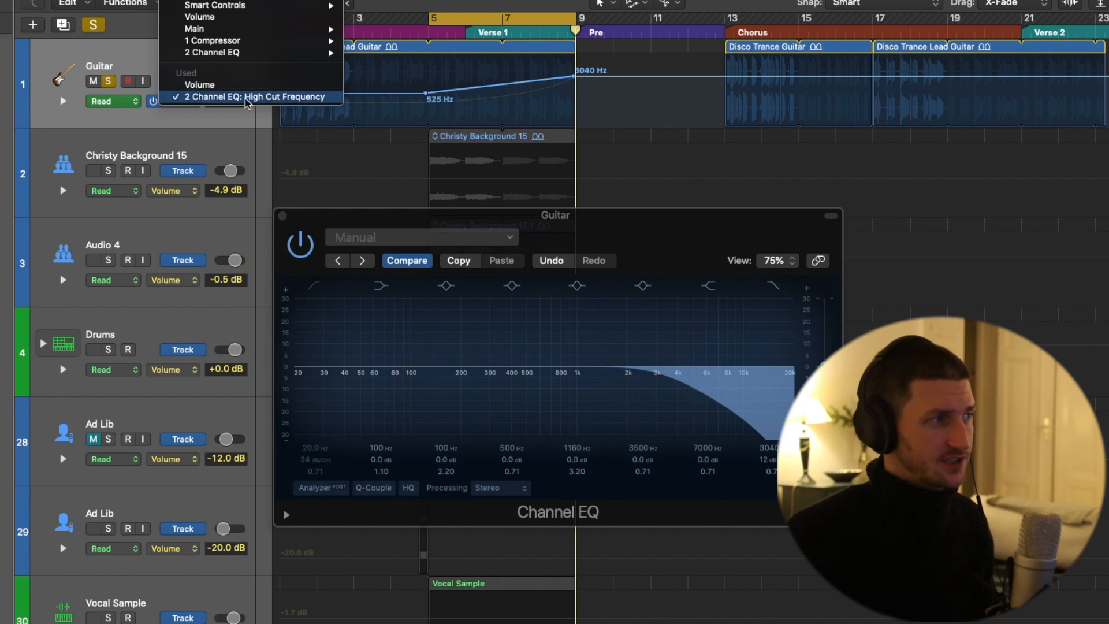
{"action": "left_click", "coordinate": [209, 85]}
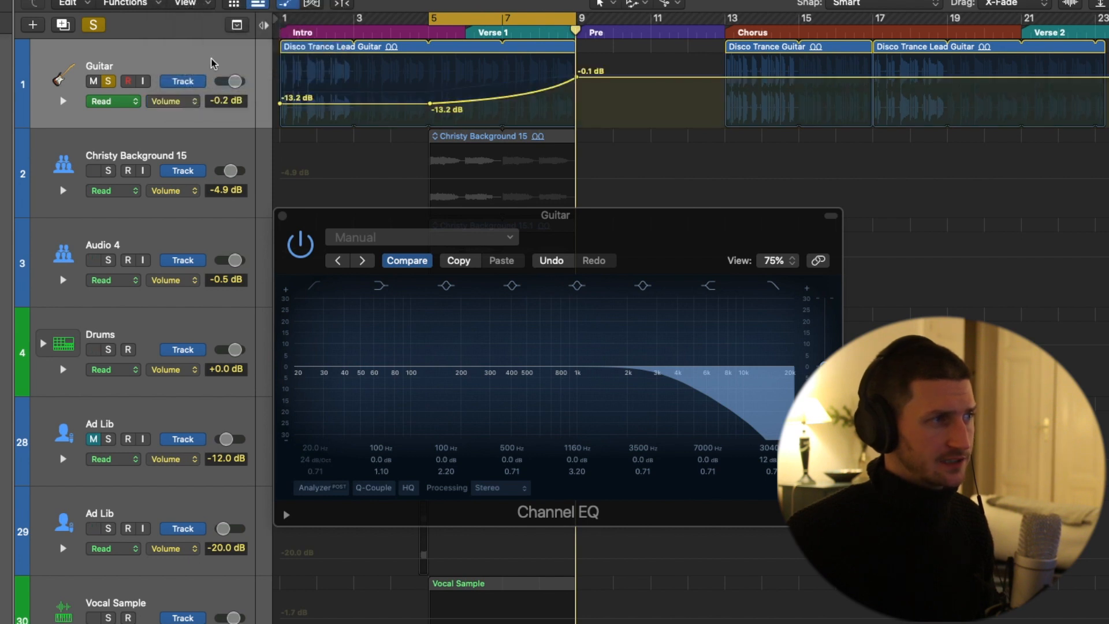
{"action": "right_click", "coordinate": [213, 63]}
{"action": "right_click", "coordinate": [183, 51]}
{"action": "left_click", "coordinate": [184, 51]}
{"action": "right_click", "coordinate": [184, 51]}
{"action": "left_click", "coordinate": [255, 224]}
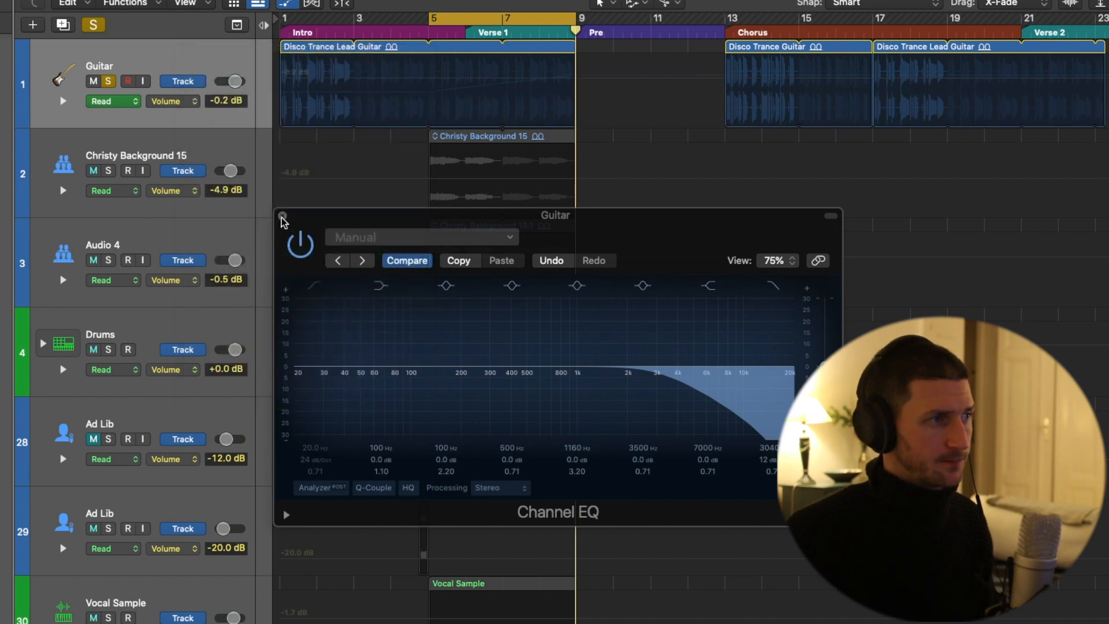
Display the Guitar's High Cut Frequency automation again and play the rise with the Channel EQ analyzer set to Pre and turned on.
{"action": "left_click", "coordinate": [188, 101]}
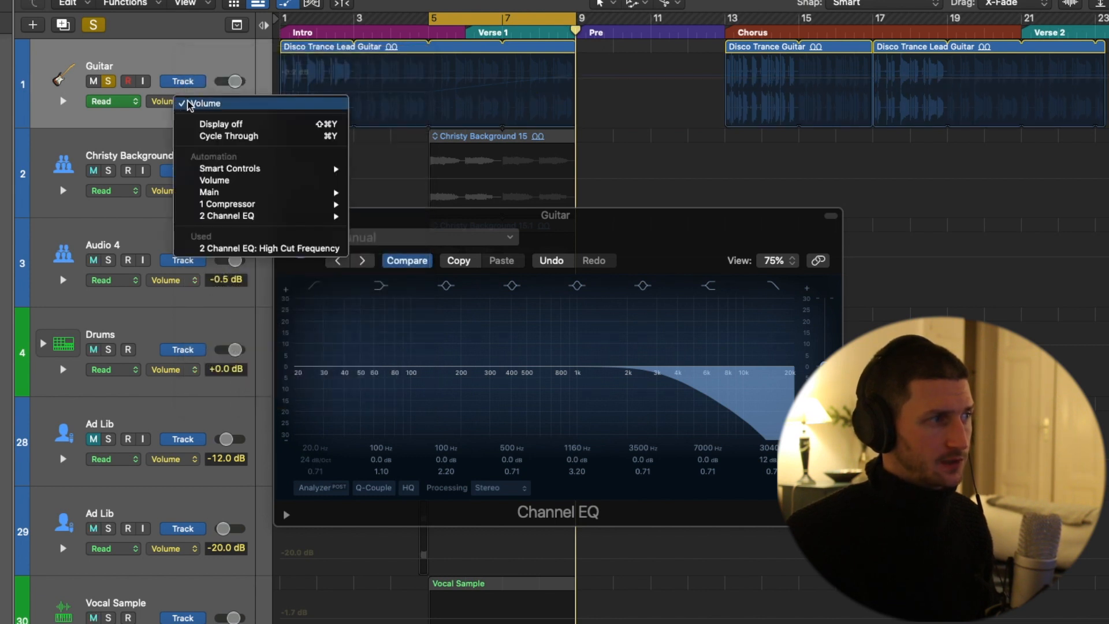
{"action": "left_click", "coordinate": [240, 249]}
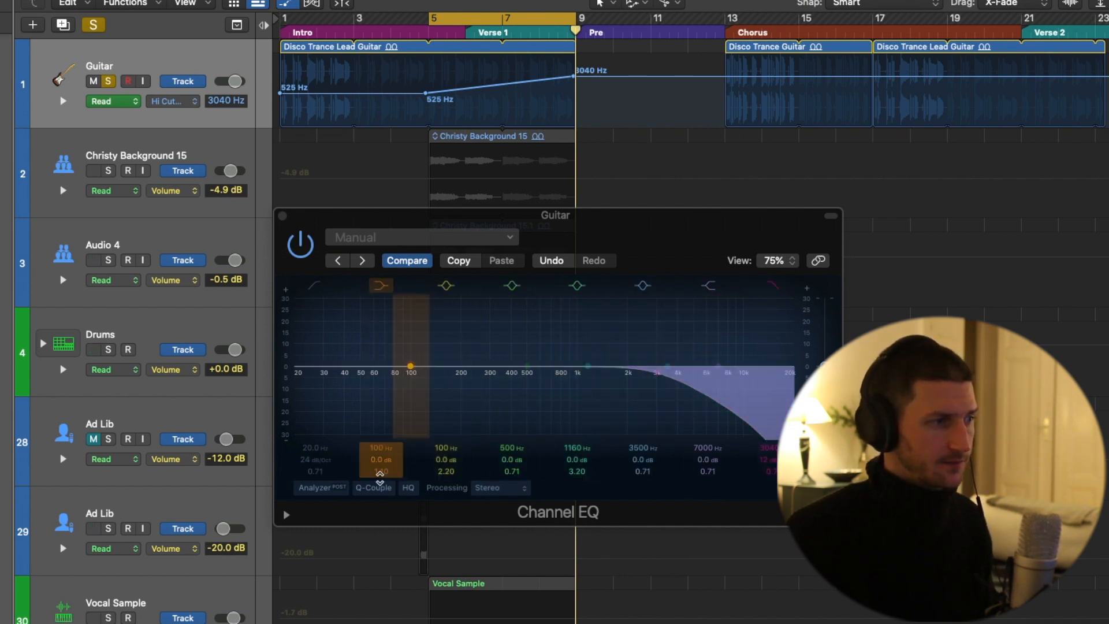
{"action": "key", "text": "space"}
{"action": "left_click", "coordinate": [338, 488]}
{"action": "left_click_drag", "start_coordinate": [641, 245], "coordinate": [629, 209]}
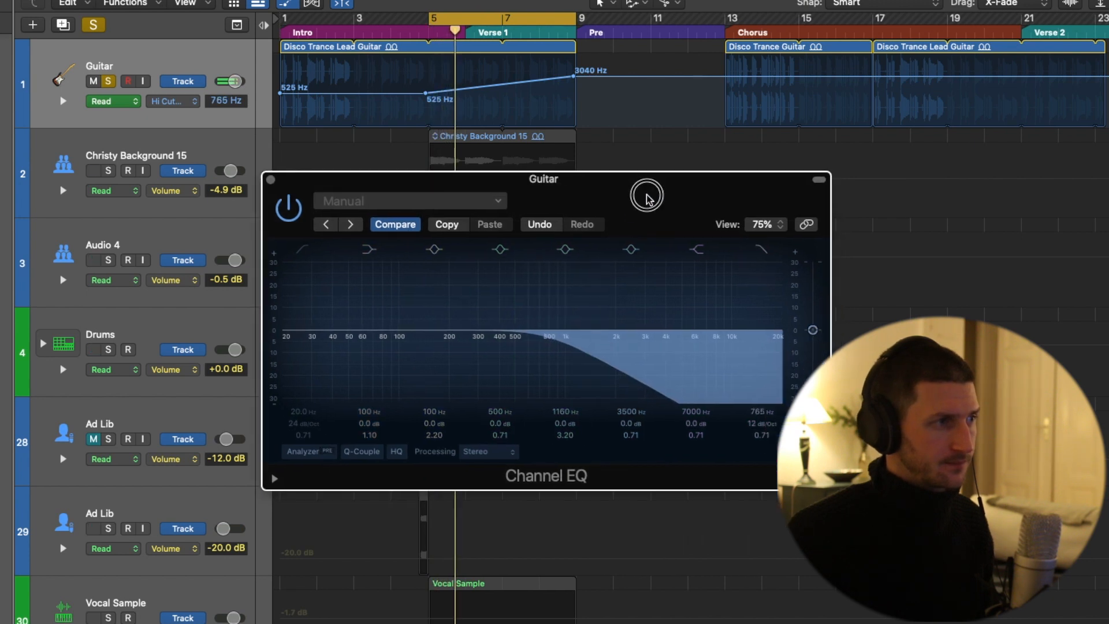
{"action": "left_click", "coordinate": [322, 452]}
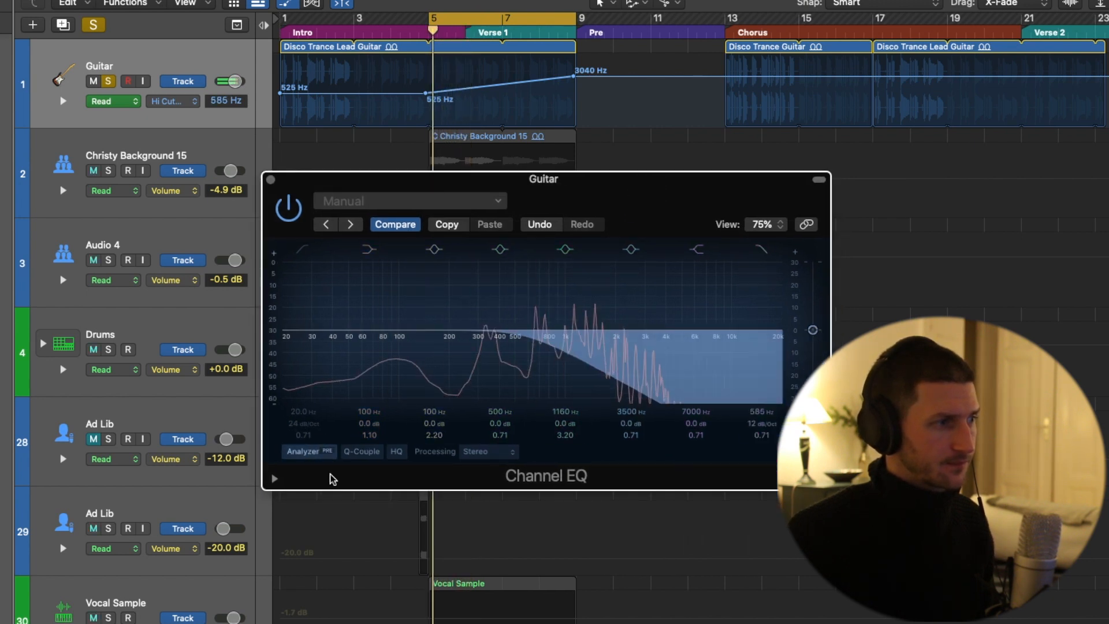
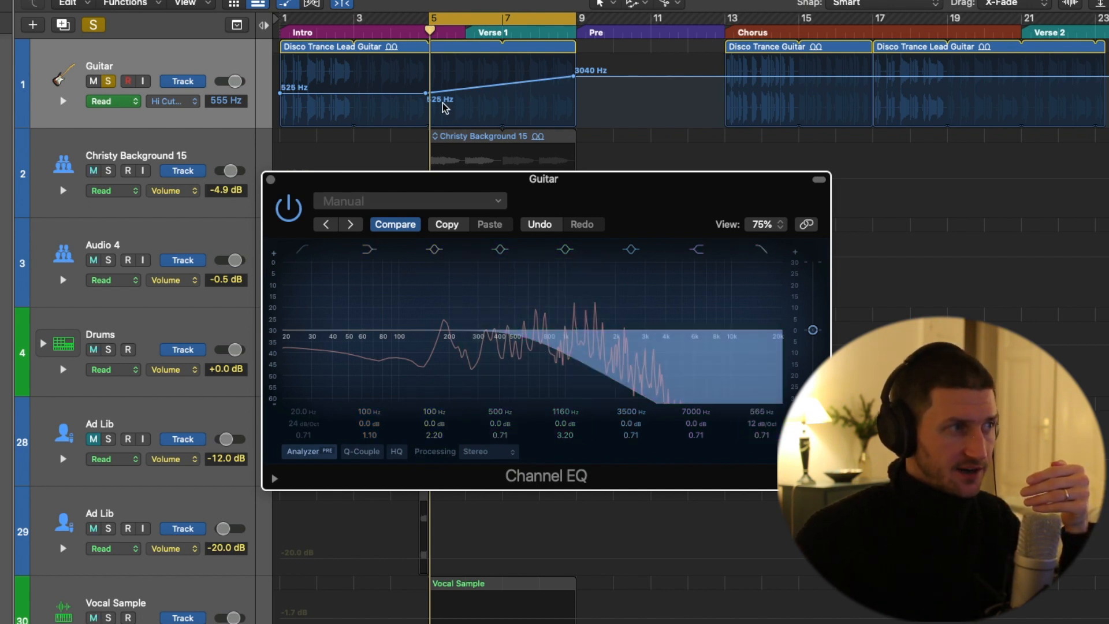
Bend the high cut rise between bars 5 and 9 into a curve and scrub the playhead from bar 7 towards bar 9.
{"action": "left_click_drag", "start_coordinate": [432, 34], "coordinate": [503, 69]}
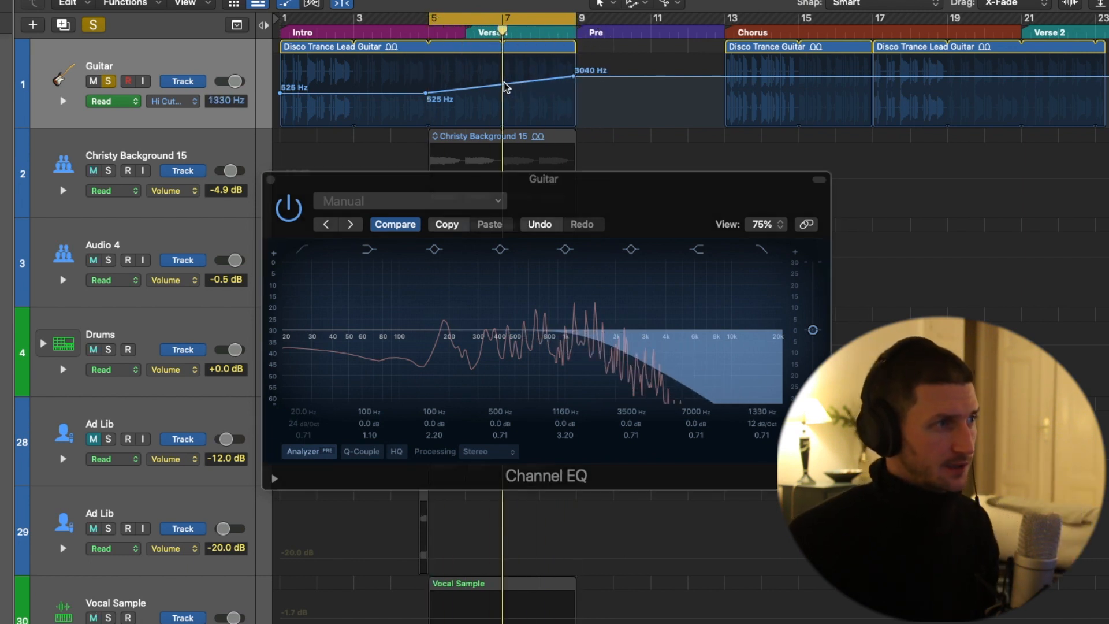
{"action": "left_click_drag", "start_coordinate": [503, 84], "coordinate": [500, 114]}
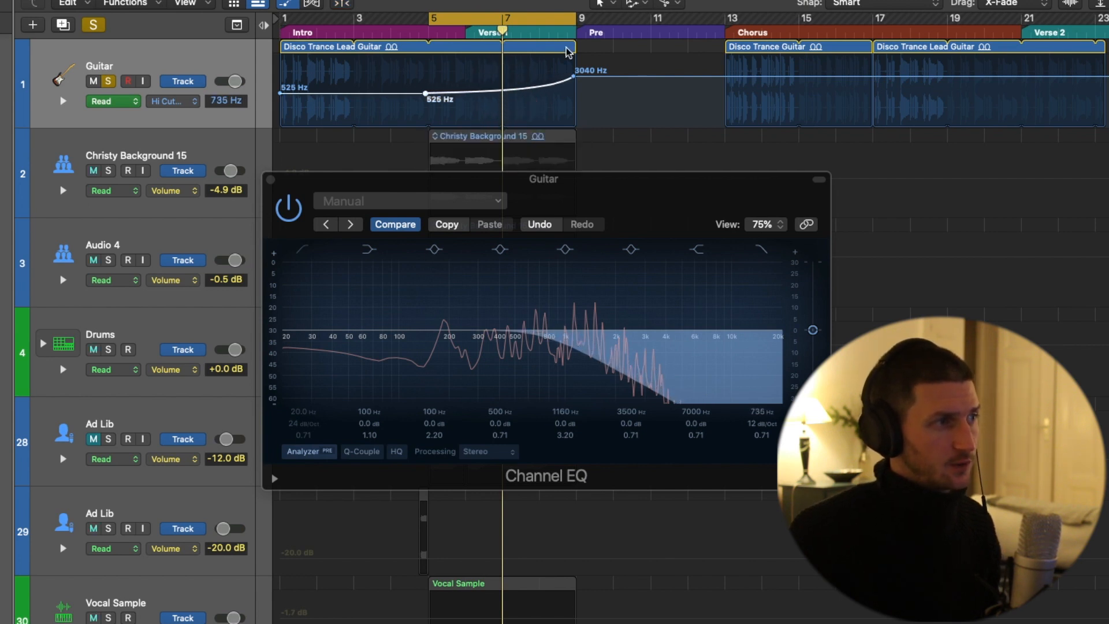
{"action": "left_click_drag", "start_coordinate": [502, 30], "coordinate": [565, 32]}
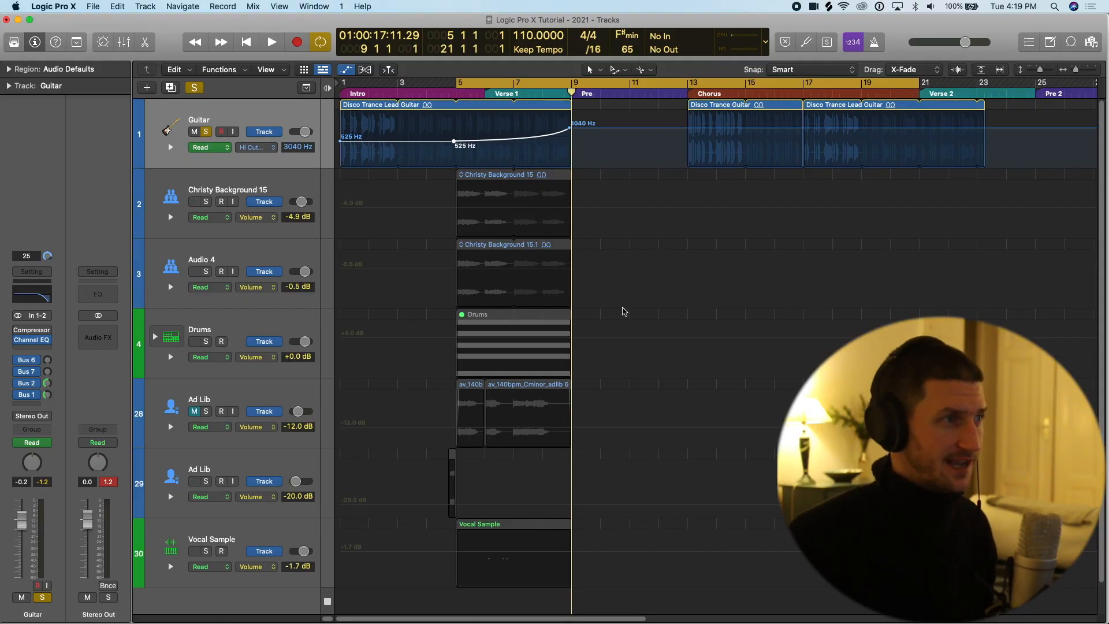
Hide the track automation, shrink the arrangement to show the sections from Intro to Outro, and turn off cycle mode.
{"action": "key", "text": "a"}
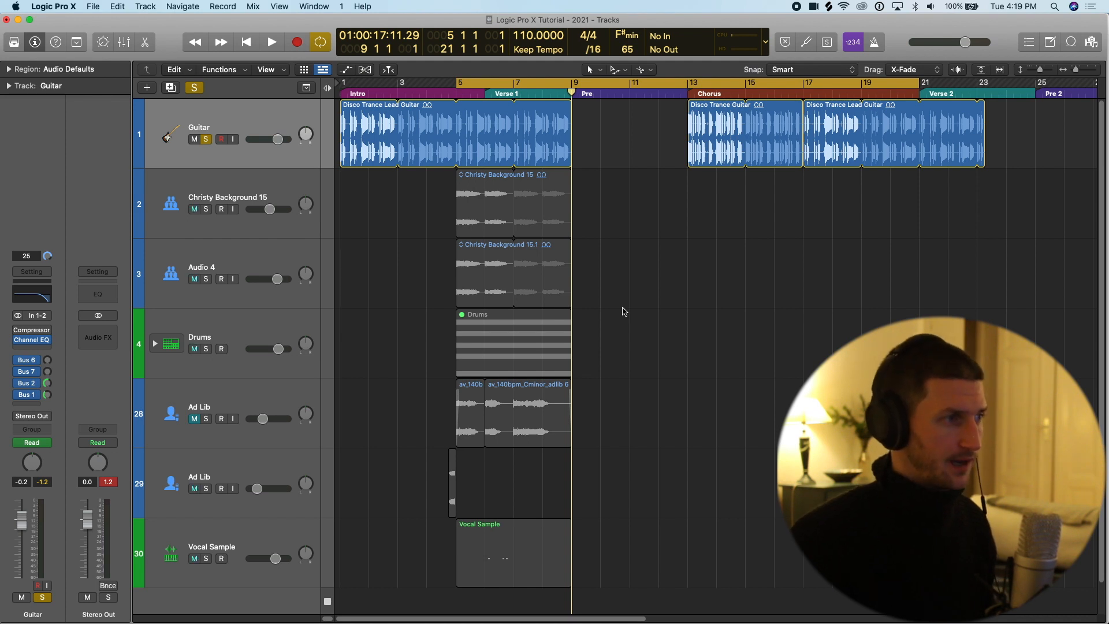
{"action": "key", "text": "super+Up"}
{"action": "key", "text": "super+Up"}
{"action": "key", "text": "super+Up"}
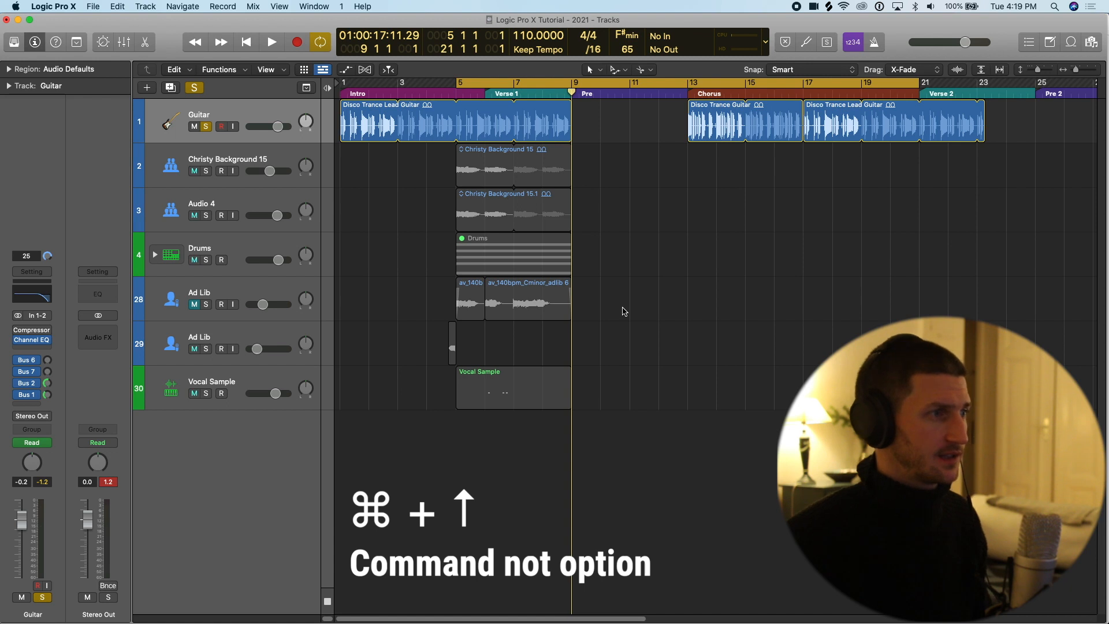
{"action": "key", "text": "super+Left"}
{"action": "key", "text": "super+Left"}
{"action": "key", "text": "super+Left"}
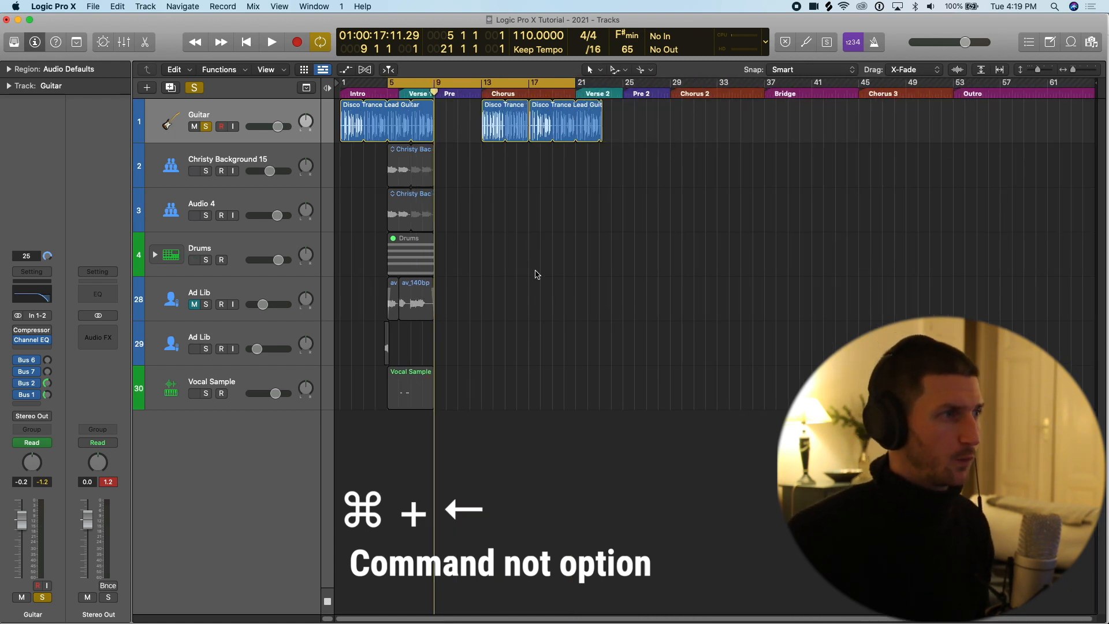
{"action": "left_click", "coordinate": [406, 85]}
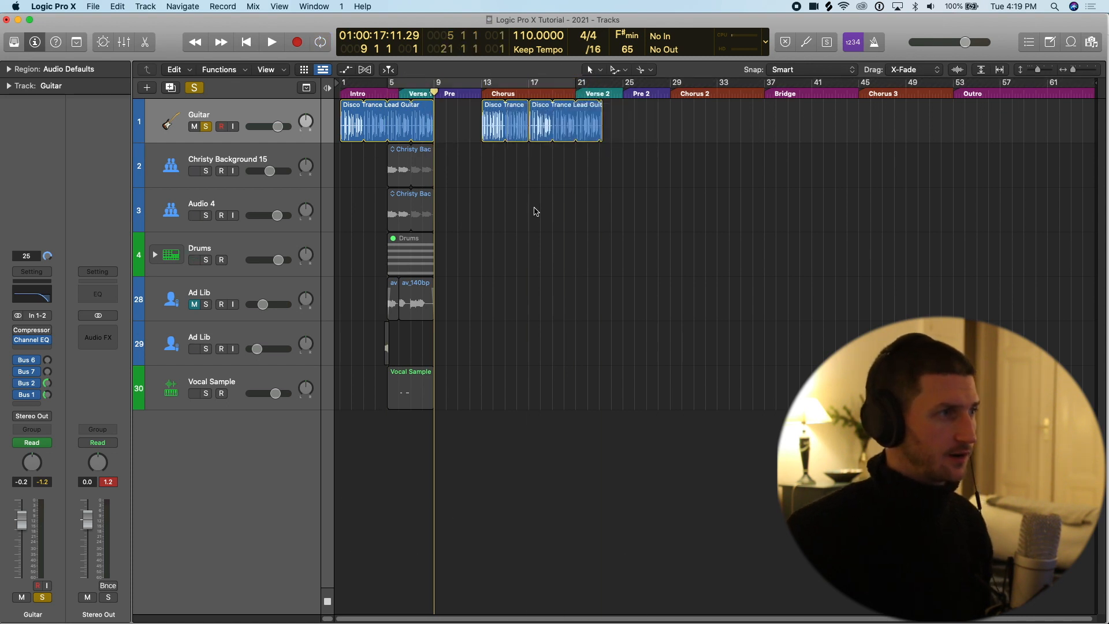
Remove the Guitar's chorus regions and extend the looped lead guitar region from bar 1 to bar 57.
{"action": "left_click", "coordinate": [559, 129]}
{"action": "left_click", "coordinate": [400, 119]}
{"action": "left_click_drag", "start_coordinate": [428, 92], "coordinate": [991, 122]}
{"action": "key", "text": "super+z"}
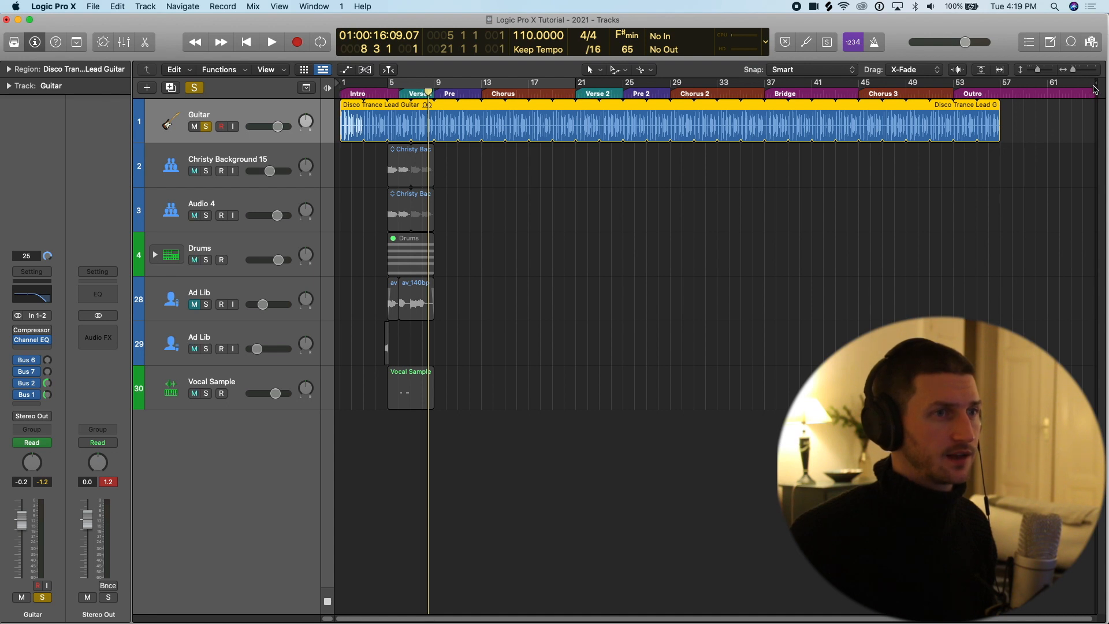
{"action": "left_click_drag", "start_coordinate": [1093, 86], "coordinate": [1026, 85]}
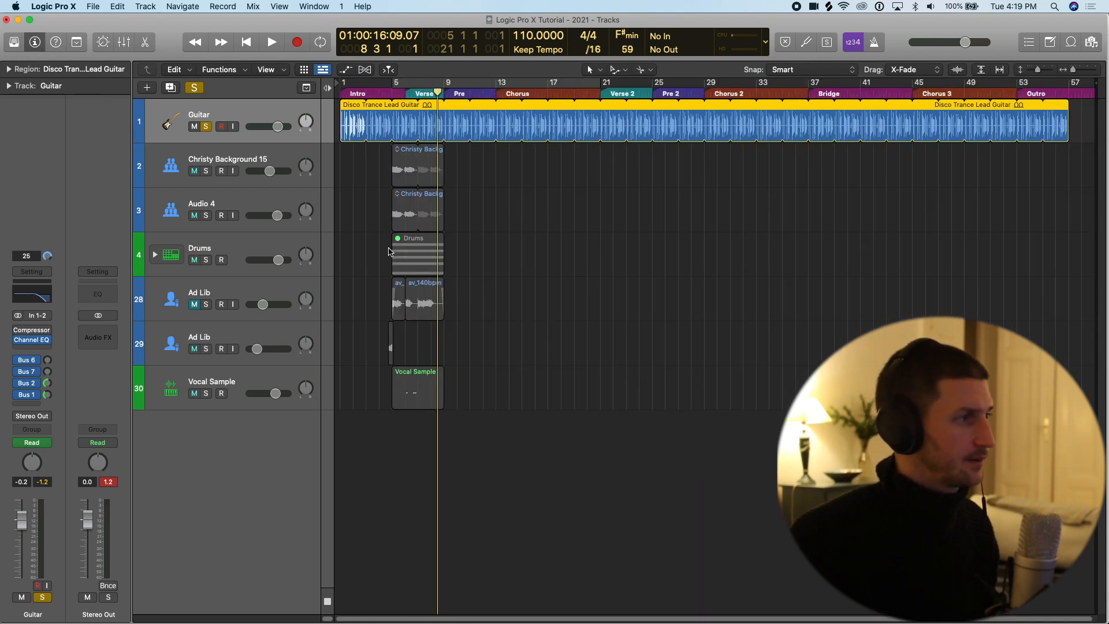
Place the Drums track directly below Guitar and move its region to the start of the Chorus at bar 13.
{"action": "left_click_drag", "start_coordinate": [262, 244], "coordinate": [291, 159]}
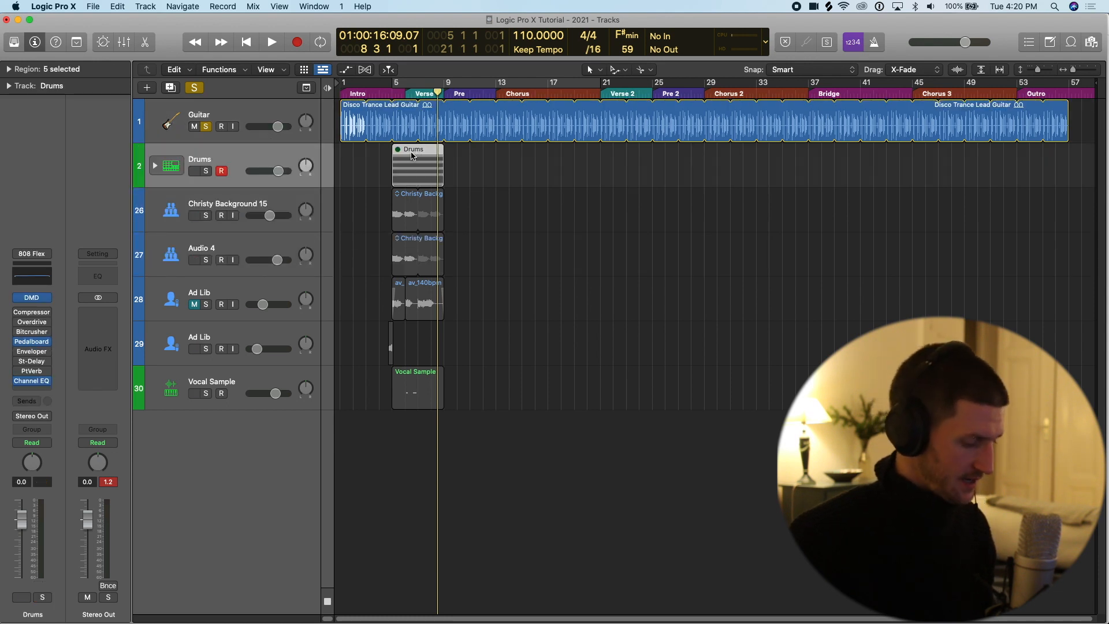
{"action": "left_click_drag", "start_coordinate": [413, 156], "coordinate": [517, 154]}
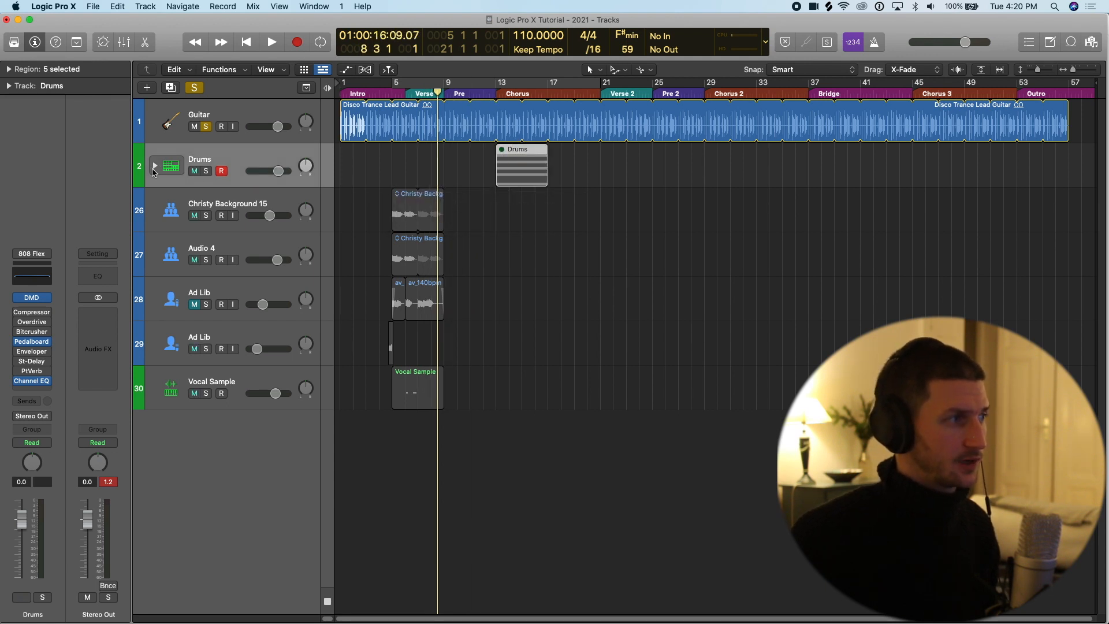
Expand the Drums stack and gather the Snare 1, Snare 3, Clap 1 and Hi-Hat Closed tracks directly below Kick 1.
{"action": "left_click", "coordinate": [153, 166]}
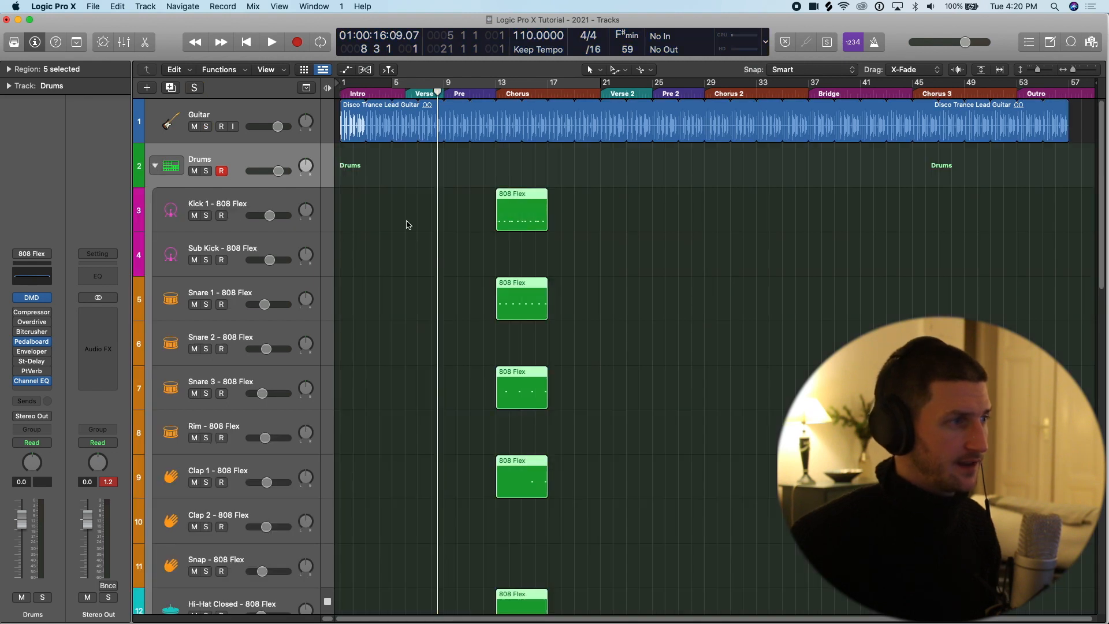
{"action": "left_click_drag", "start_coordinate": [281, 297], "coordinate": [284, 228]}
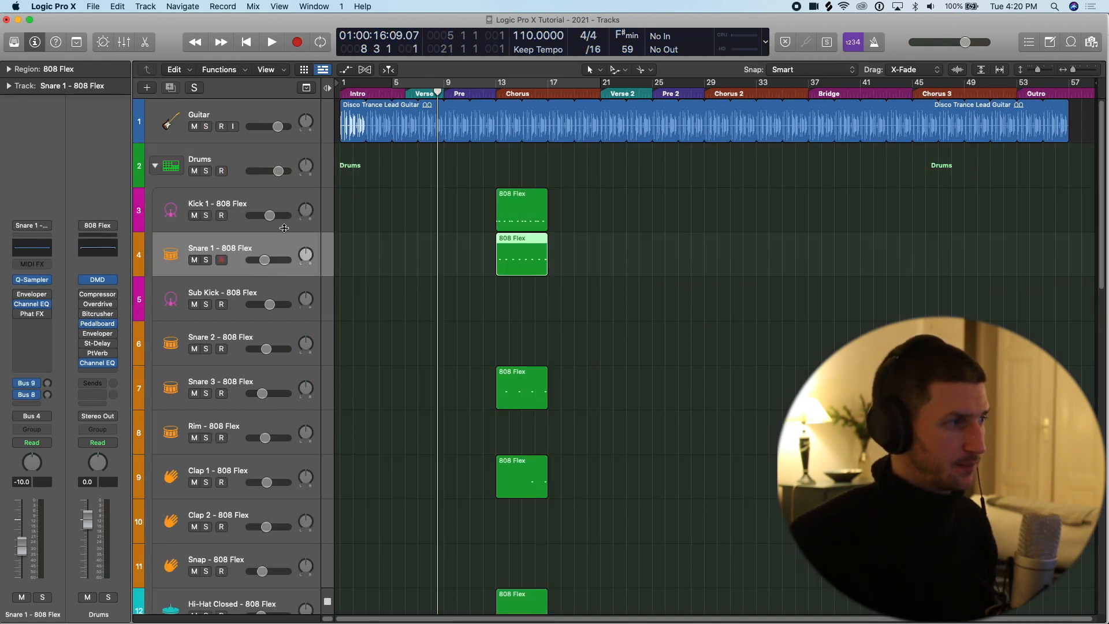
{"action": "left_click_drag", "start_coordinate": [289, 377], "coordinate": [284, 278]}
{"action": "scroll", "coordinate": [293, 347], "scroll_direction": "down", "scroll_amount": 2}
{"action": "left_click_drag", "start_coordinate": [287, 438], "coordinate": [283, 315]}
{"action": "scroll", "coordinate": [283, 314], "scroll_direction": "down", "scroll_amount": 2}
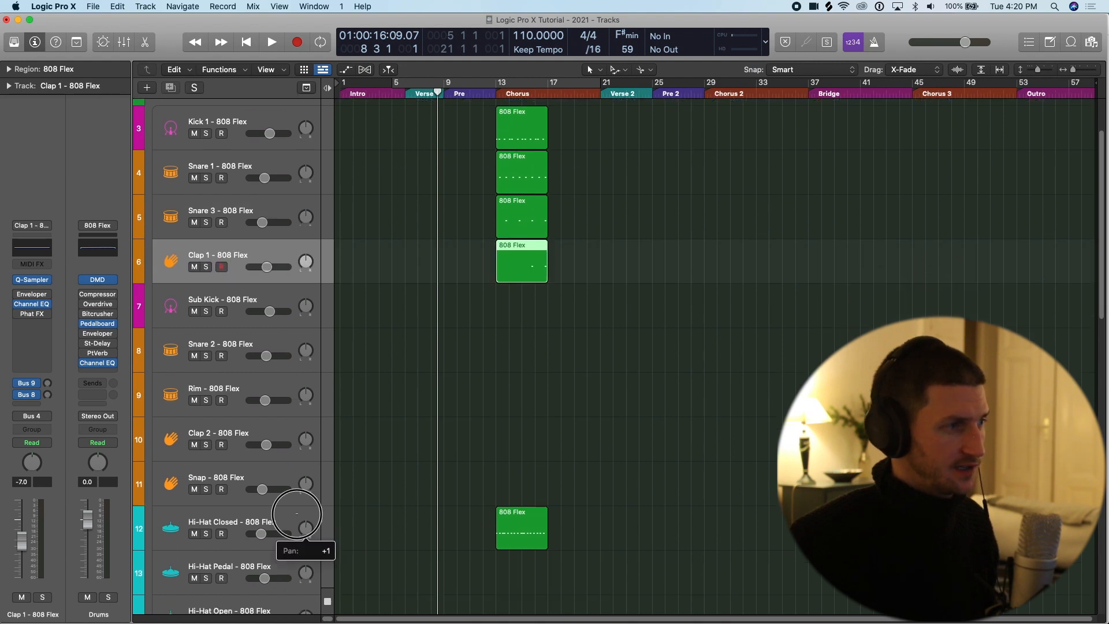
{"action": "left_click_drag", "start_coordinate": [292, 488], "coordinate": [324, 283]}
{"action": "scroll", "coordinate": [569, 243], "scroll_direction": "up", "scroll_amount": 1}
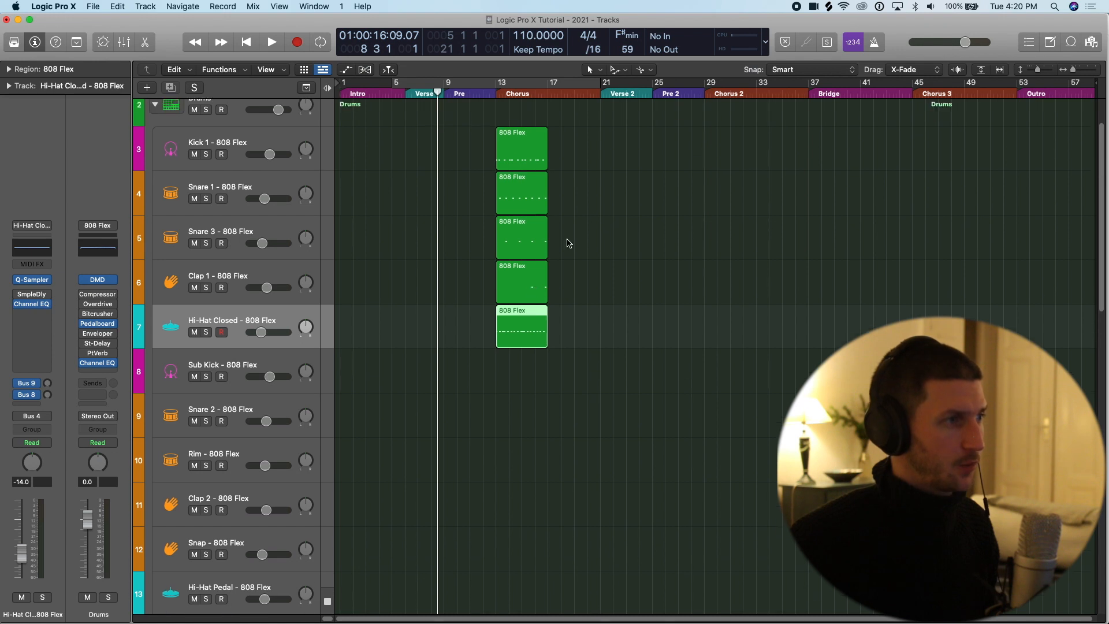
Loop the five 808 Flex regions to fill the Chorus, copy them to Chorus 2 and Chorus 3, and collapse the Drums stack.
{"action": "left_click_drag", "start_coordinate": [577, 341], "coordinate": [595, 153]}
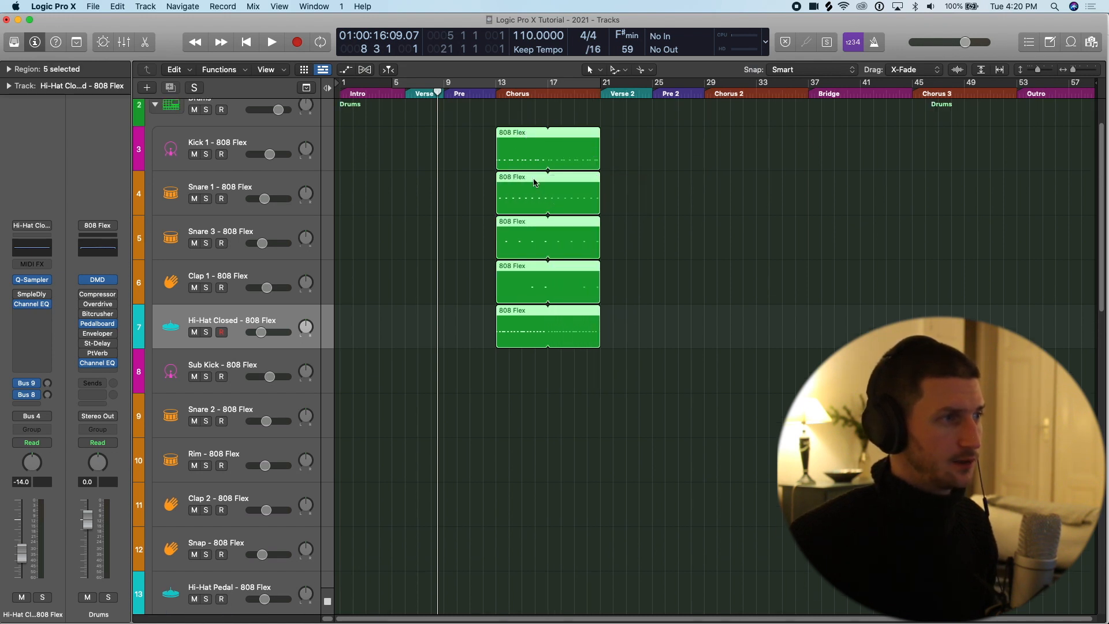
{"action": "scroll", "coordinate": [549, 199], "scroll_direction": "up", "scroll_amount": 3}
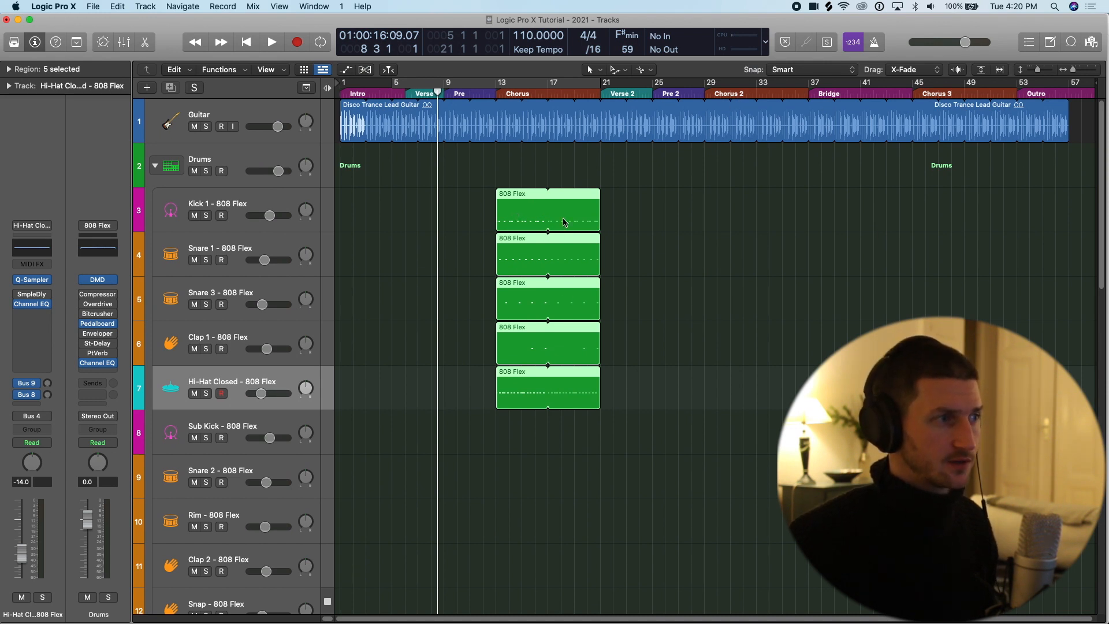
{"action": "left_click_drag", "start_coordinate": [526, 206], "coordinate": [721, 213]}
{"action": "key", "text": "super+z"}
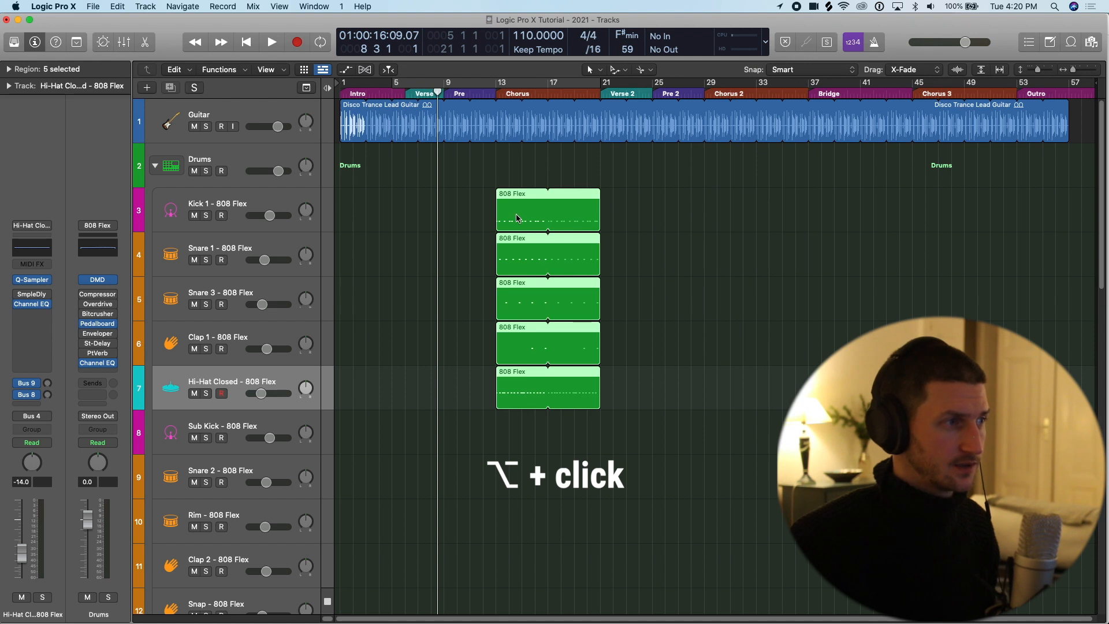
{"action": "left_click_drag", "start_coordinate": [517, 217], "coordinate": [924, 227]}
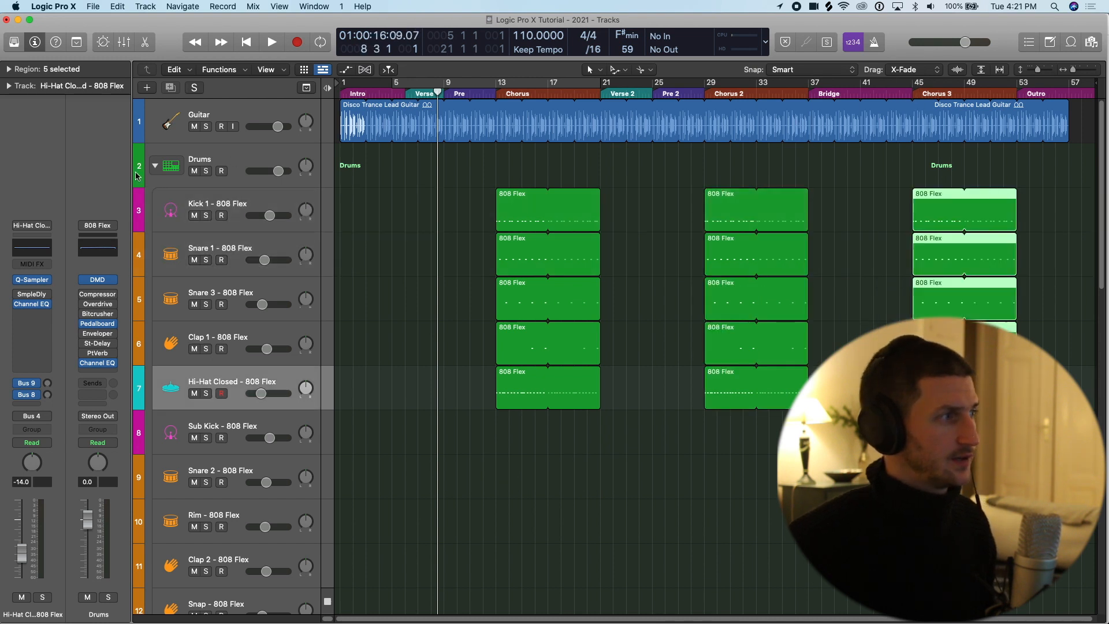
{"action": "left_click", "coordinate": [154, 167]}
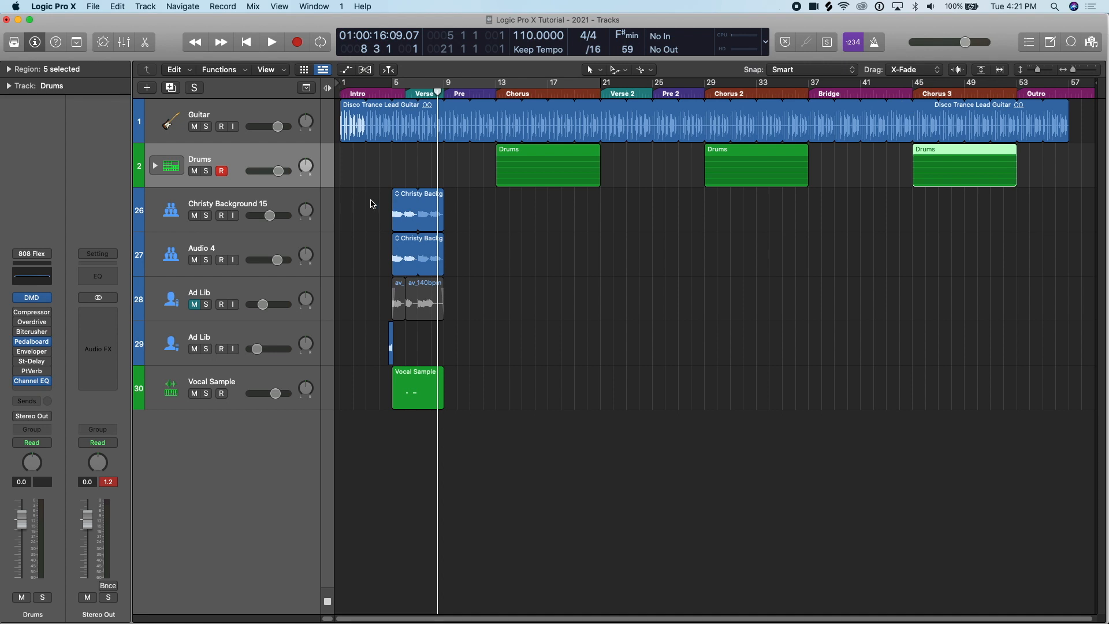
Copy the two background vocal regions to the Chorus, looped to fill it, and repeat them in Chorus 2 and Chorus 3.
{"action": "left_click_drag", "start_coordinate": [366, 205], "coordinate": [456, 266]}
{"action": "left_click_drag", "start_coordinate": [443, 212], "coordinate": [600, 205]}
{"action": "left_click_drag", "start_coordinate": [508, 214], "coordinate": [716, 224]}
{"action": "key", "text": "super+z"}
{"action": "left_click_drag", "start_coordinate": [510, 209], "coordinate": [941, 217]}
Play the song from bar 1 while lowering the Guitar to -4.0 dB, Audio 4 to about -16.6 dB and the other background vocal slightly.
{"action": "left_click_drag", "start_coordinate": [437, 91], "coordinate": [277, 97]}
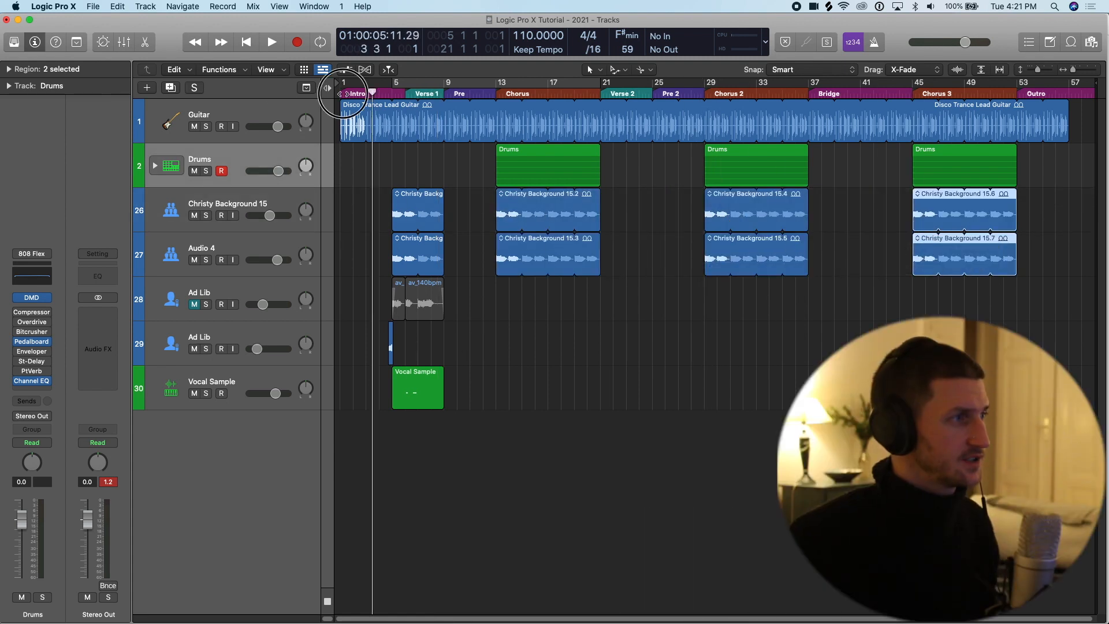
{"action": "left_click", "coordinate": [249, 197]}
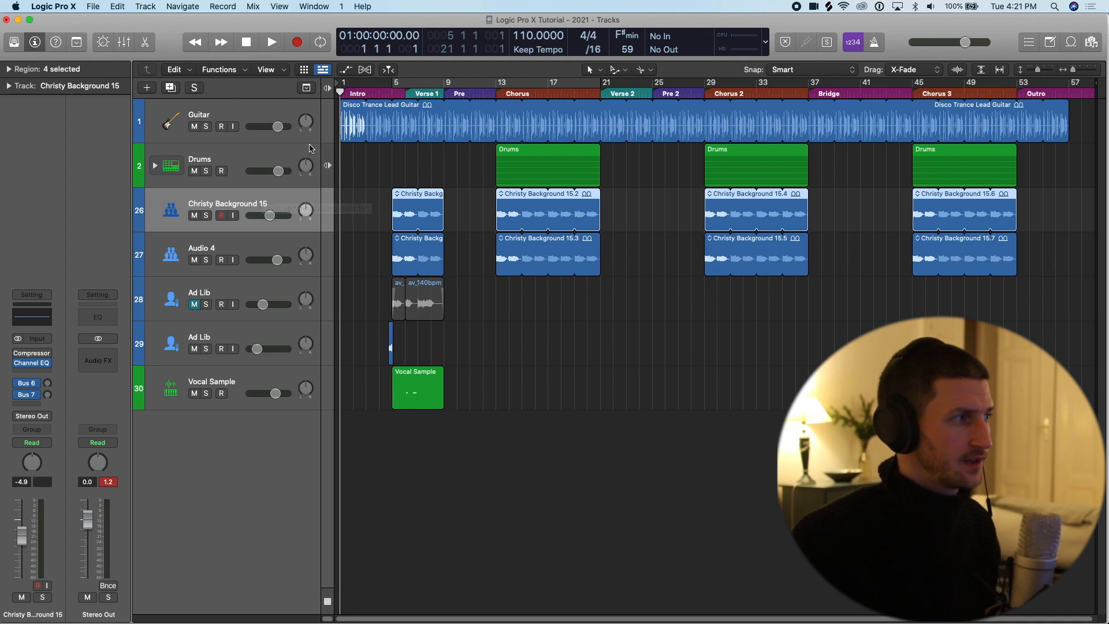
{"action": "left_click", "coordinate": [250, 114]}
{"action": "key", "text": "space"}
{"action": "left_click_drag", "start_coordinate": [279, 126], "coordinate": [271, 129]}
{"action": "key", "text": "a"}
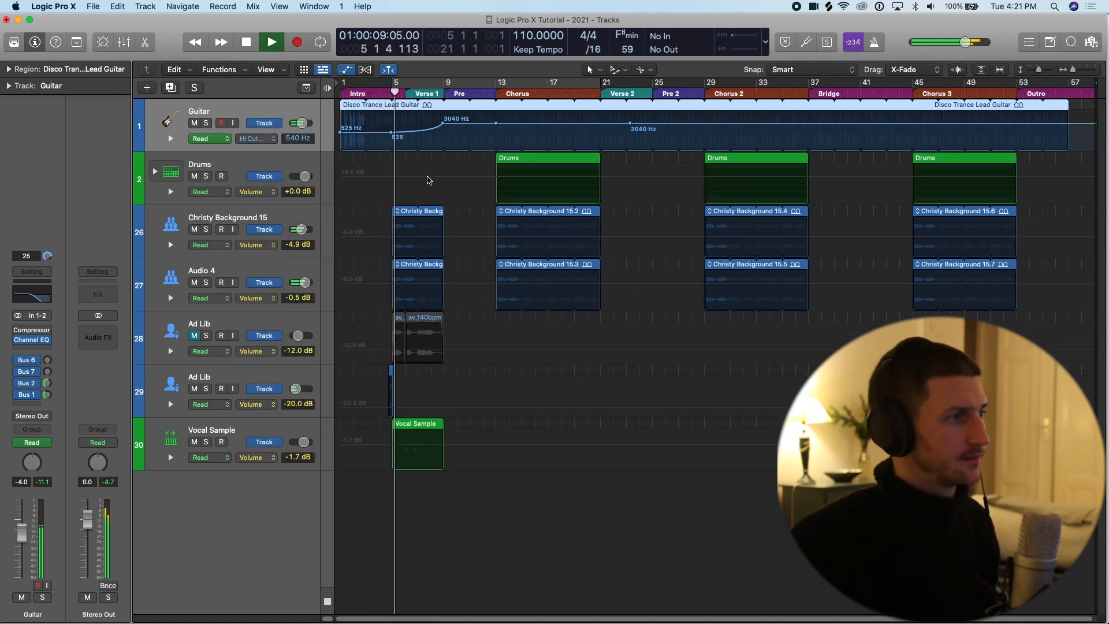
{"action": "key", "text": "a"}
{"action": "left_click_drag", "start_coordinate": [277, 259], "coordinate": [258, 259]}
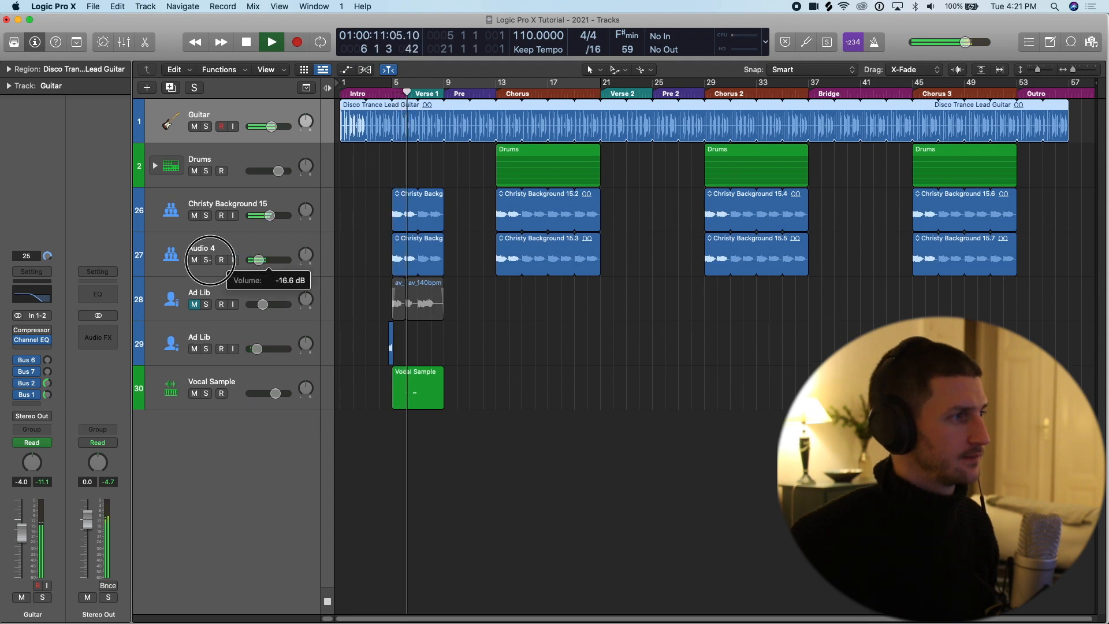
{"action": "left_click_drag", "start_coordinate": [277, 220], "coordinate": [273, 221]}
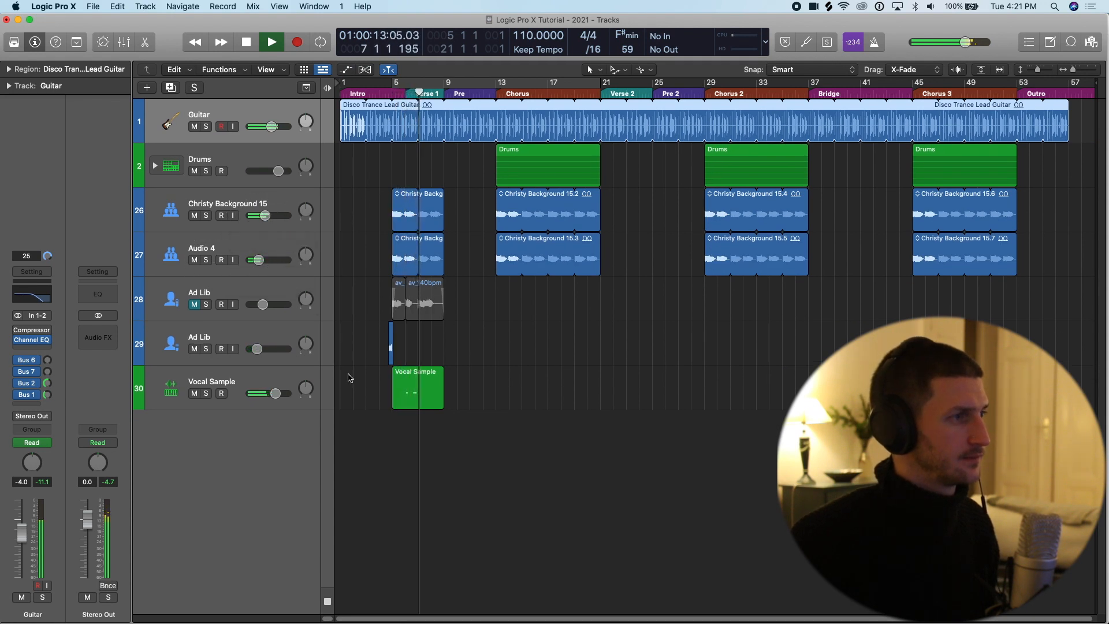
Mute both background vocal tracks, stop playback, and move them with the muted Ad Lib track below Vocal Sample.
{"action": "left_click_drag", "start_coordinate": [195, 215], "coordinate": [195, 260]}
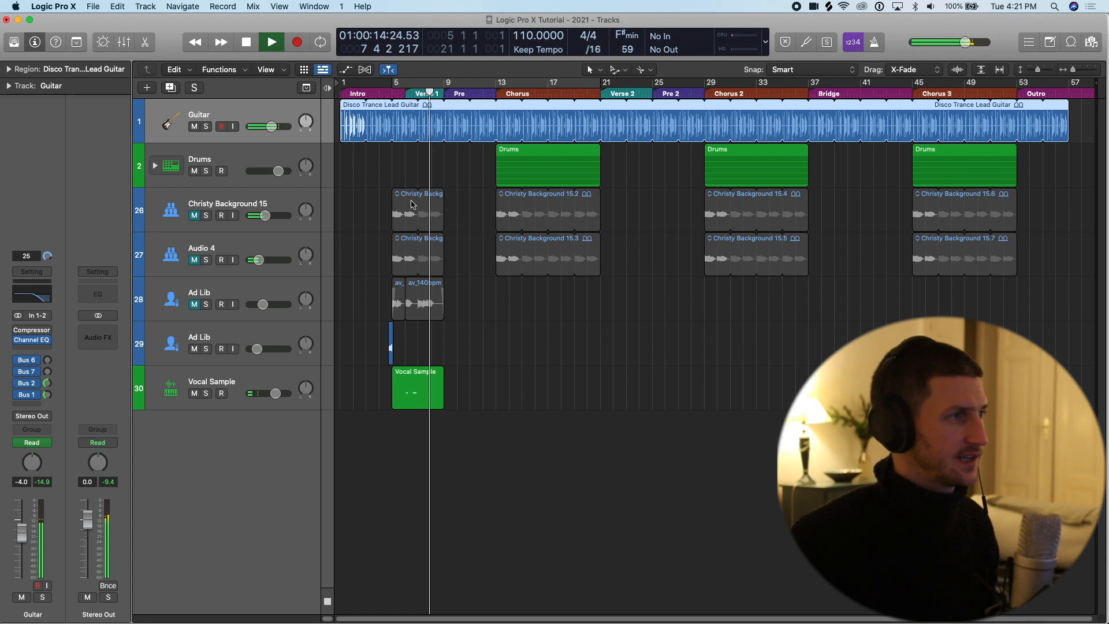
{"action": "key", "text": "space"}
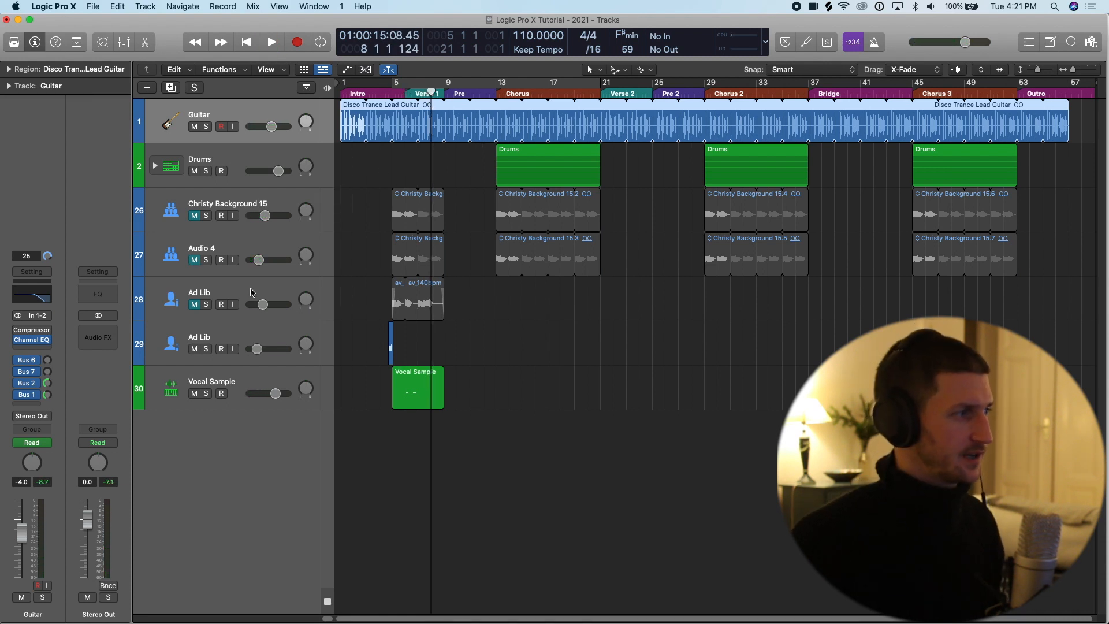
{"action": "left_click", "coordinate": [251, 293]}
{"action": "left_click", "coordinate": [269, 205], "text": "shift"}
{"action": "left_click_drag", "start_coordinate": [268, 199], "coordinate": [283, 456]}
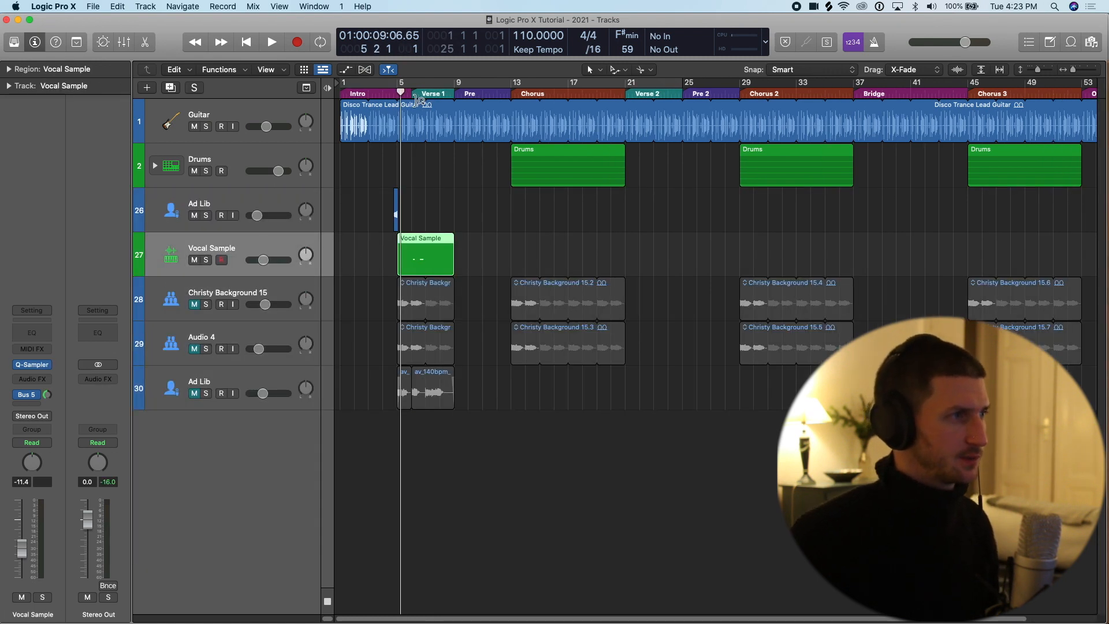
Play the section from bar 5 and set the Vocal Sample track to -4.5 dB volume and +16 pan.
{"action": "key", "text": "space"}
{"action": "key", "text": "super+Right"}
{"action": "key", "text": "super+Right"}
{"action": "key", "text": "super+Right"}
{"action": "key", "text": "super+Right"}
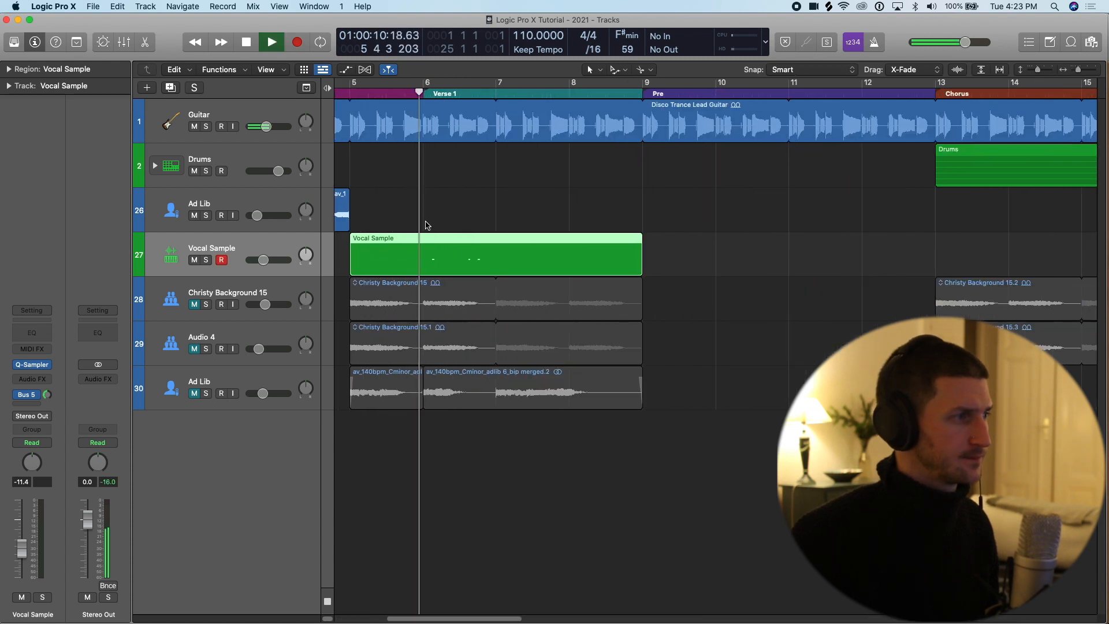
{"action": "left_click_drag", "start_coordinate": [275, 267], "coordinate": [305, 254]}
{"action": "left_click", "coordinate": [419, 86]}
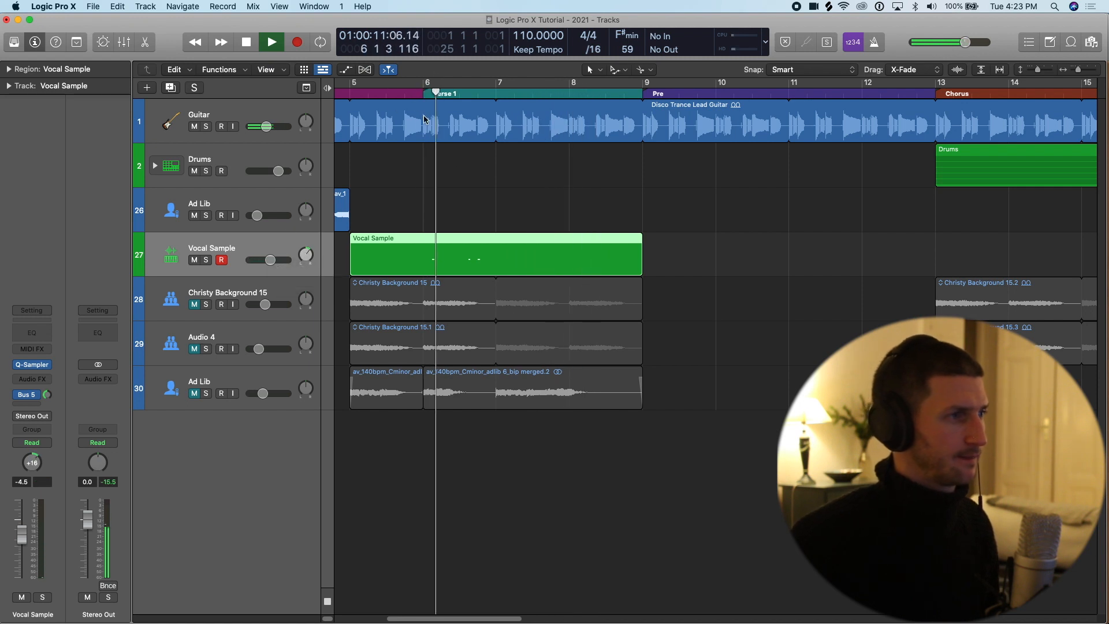
{"action": "key", "text": "space"}
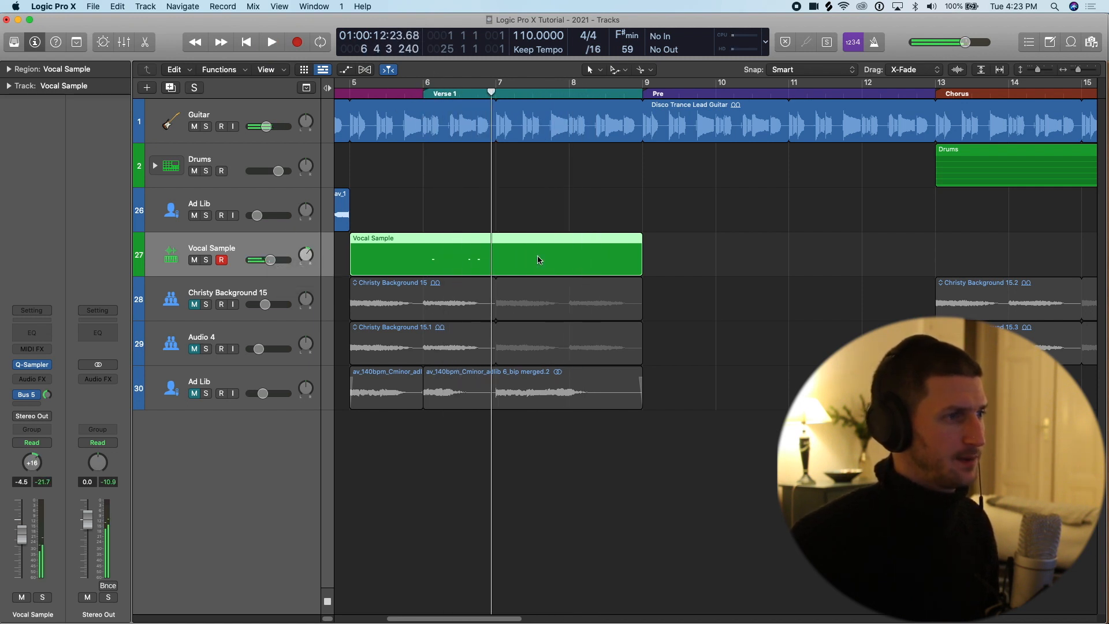
Move the Vocal Sample region to start at bar 7, play it with the guitar, and return the playhead to bar 9.
{"action": "mouse_move", "coordinate": [420, 96]}
{"action": "left_mouse_down"}
{"action": "mouse_move", "coordinate": [491, 110]}
{"action": "mouse_move", "coordinate": [424, 105]}
{"action": "left_mouse_up"}
{"action": "left_click_drag", "start_coordinate": [506, 246], "coordinate": [682, 250]}
{"action": "left_click", "coordinate": [557, 93]}
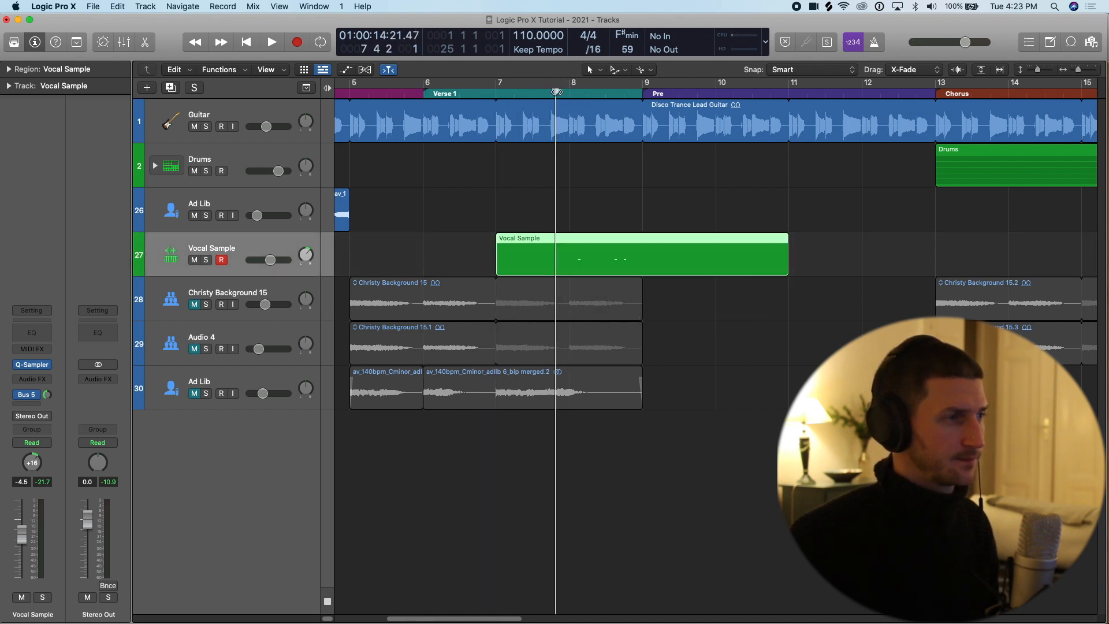
{"action": "key", "text": "space"}
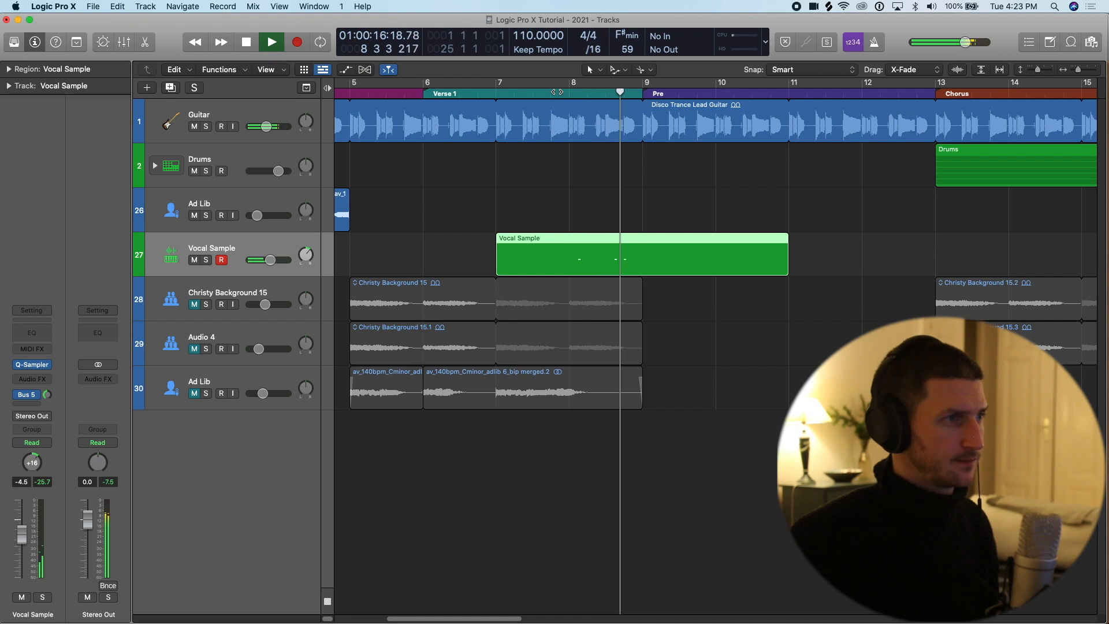
{"action": "key", "text": "super+Left"}
{"action": "key", "text": "space"}
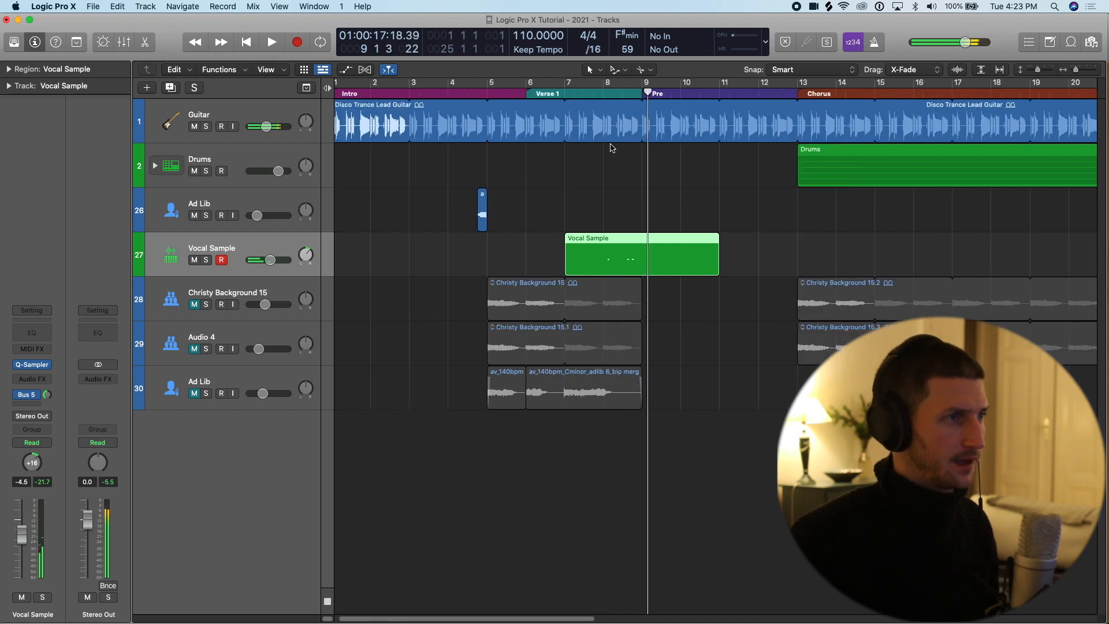
{"action": "left_click", "coordinate": [642, 93]}
{"action": "key", "text": "super+Left"}
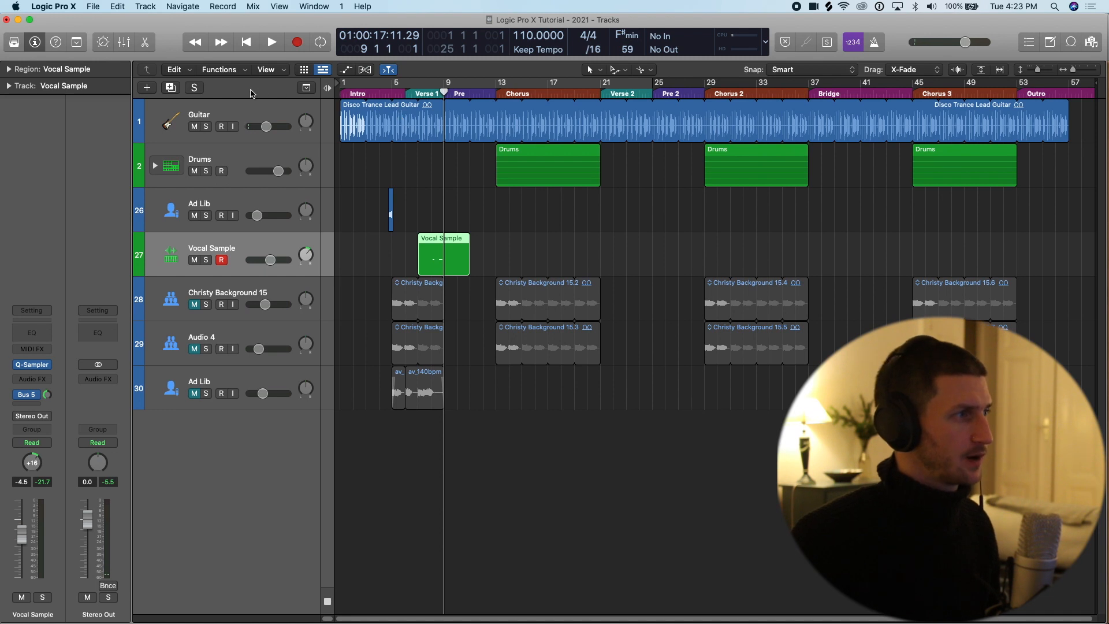
Move the markers from Chorus through Outro together so that the Chorus marker starts at bar 9.
{"action": "left_click", "coordinate": [306, 88]}
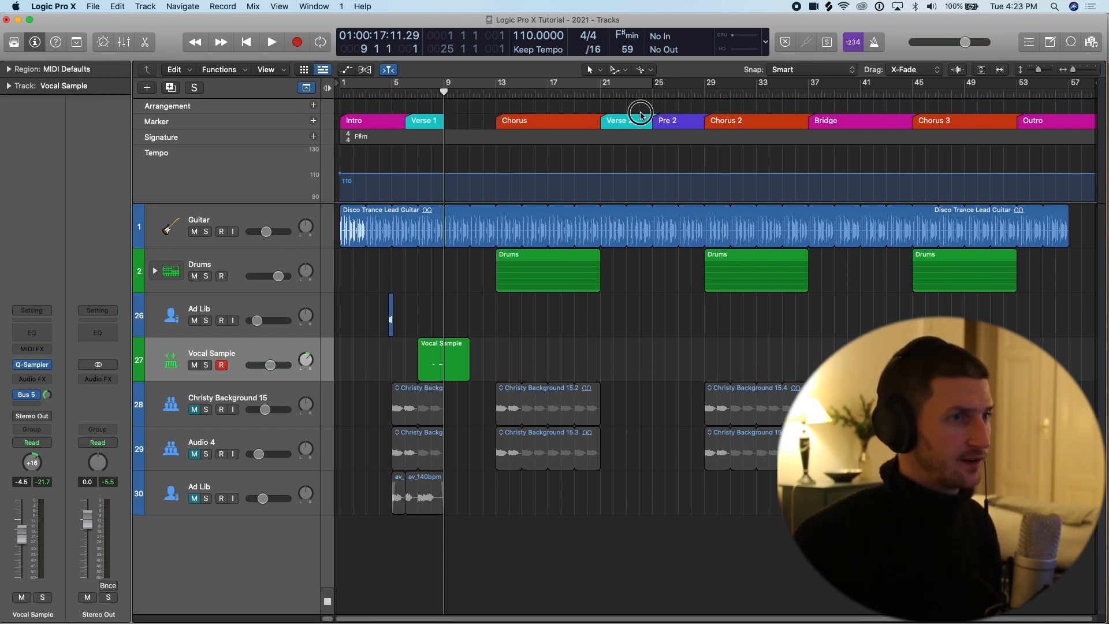
{"action": "left_click", "coordinate": [563, 123]}
{"action": "left_click", "coordinate": [1071, 123]}
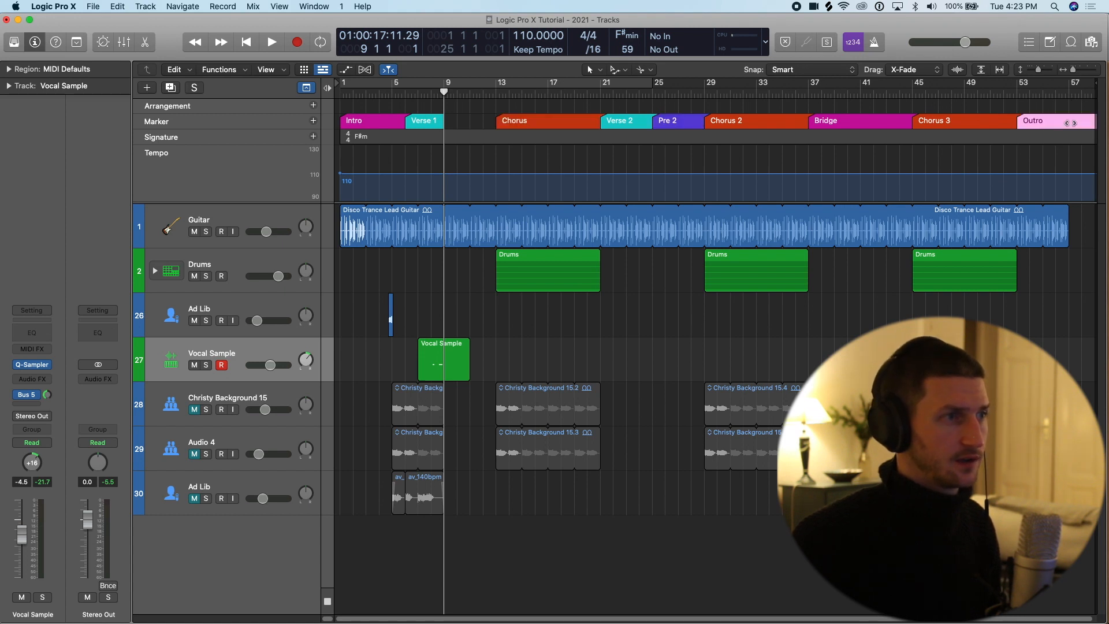
{"action": "left_click", "coordinate": [982, 122], "text": "shift"}
{"action": "left_click", "coordinate": [855, 122], "text": "shift"}
{"action": "left_click", "coordinate": [725, 122], "text": "shift"}
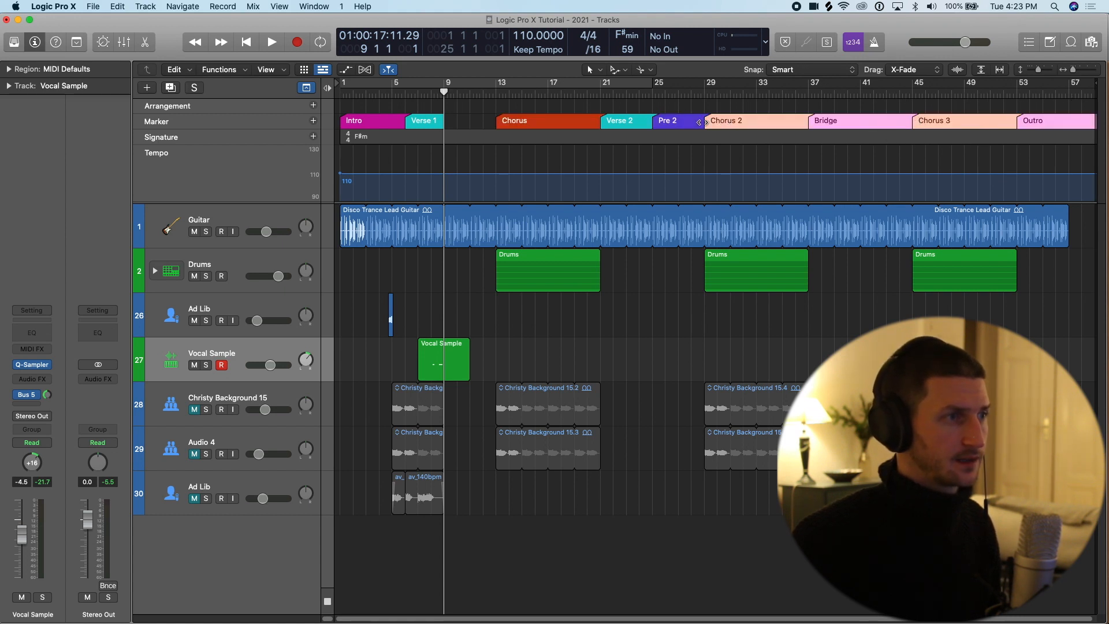
{"action": "left_click_drag", "start_coordinate": [571, 123], "coordinate": [524, 126]}
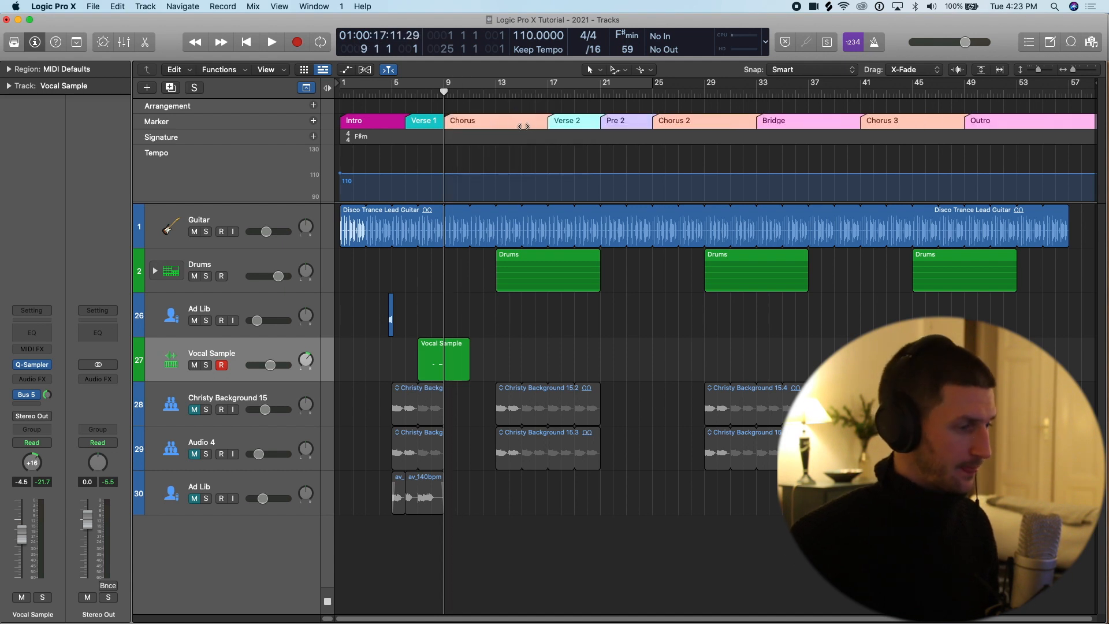
{"action": "left_click", "coordinate": [307, 87]}
Move the three Drums regions to start at the Chorus, Chorus 2 and Chorus 3 markers.
{"action": "left_click", "coordinate": [443, 90]}
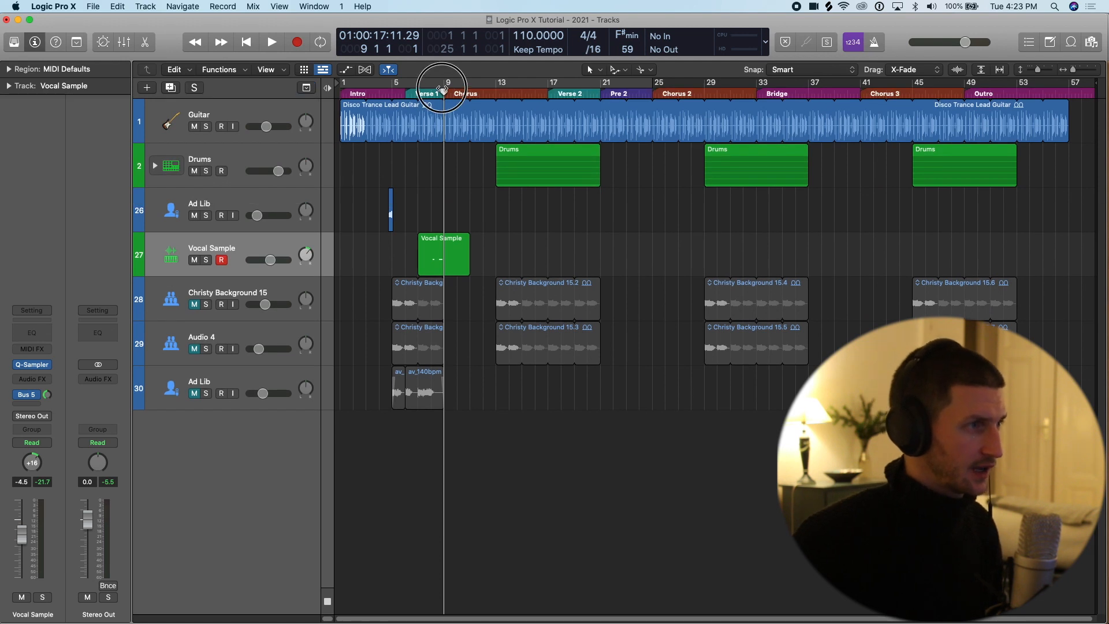
{"action": "left_click_drag", "start_coordinate": [523, 152], "coordinate": [473, 149]}
{"action": "left_click_drag", "start_coordinate": [631, 148], "coordinate": [950, 190]}
{"action": "left_click_drag", "start_coordinate": [745, 148], "coordinate": [696, 154]}
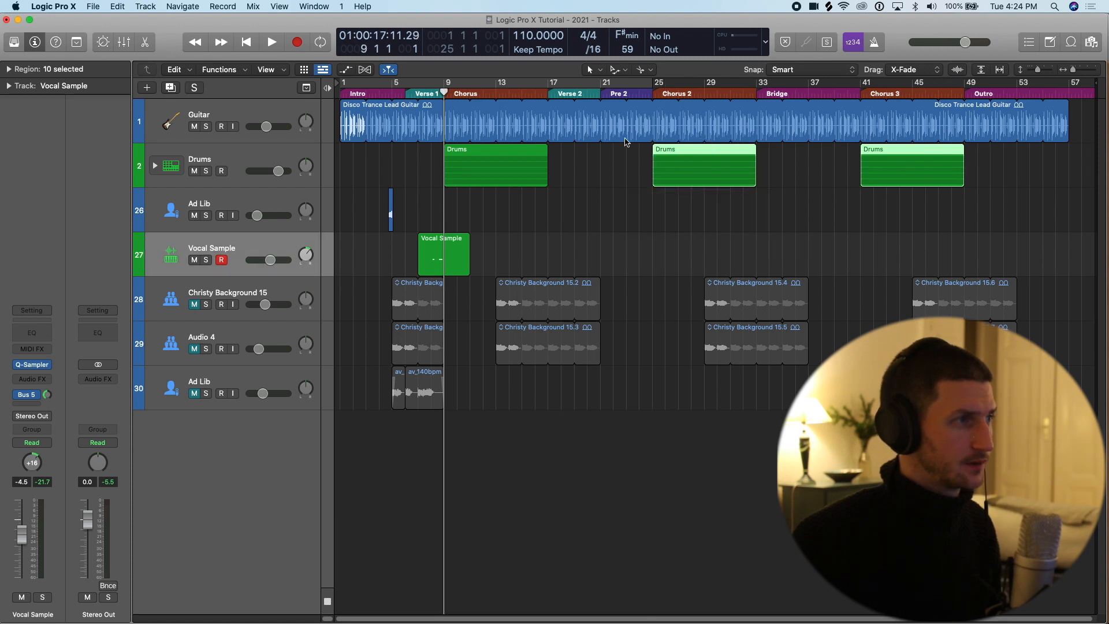
Show the track automation to check the Guitar's Hi Cut curve around bar 9, and hide it again.
{"action": "mouse_move", "coordinate": [444, 94]}
{"action": "left_mouse_down"}
{"action": "mouse_move", "coordinate": [423, 94]}
{"action": "mouse_move", "coordinate": [443, 95]}
{"action": "left_mouse_up"}
{"action": "key", "text": "a"}
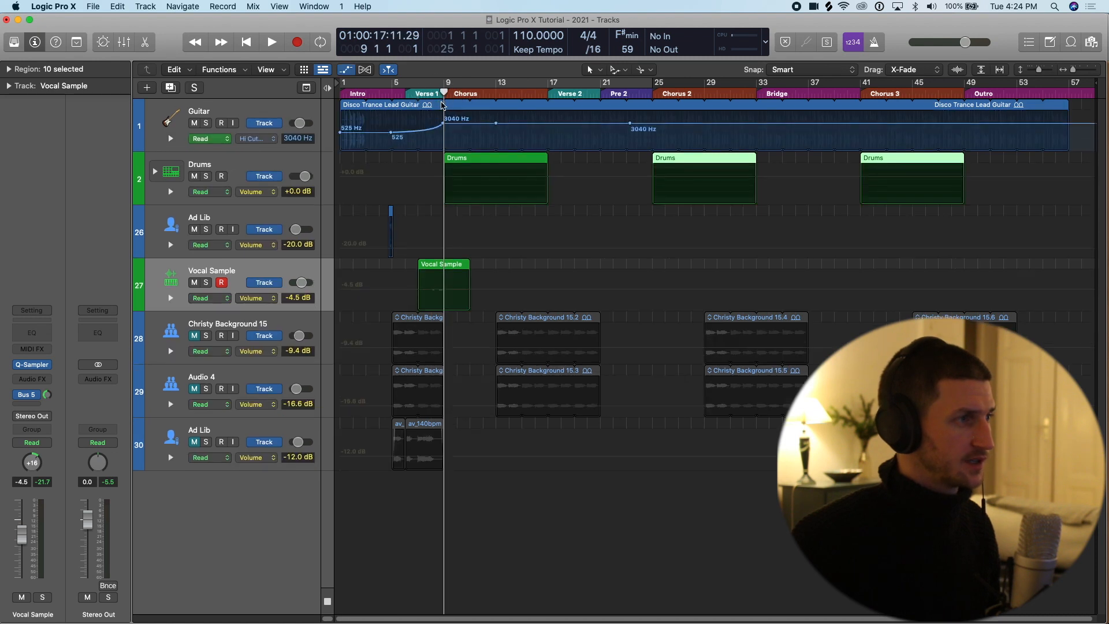
{"action": "key", "text": "super+Right"}
{"action": "scroll", "coordinate": [535, 156], "scroll_direction": "left", "scroll_amount": 3}
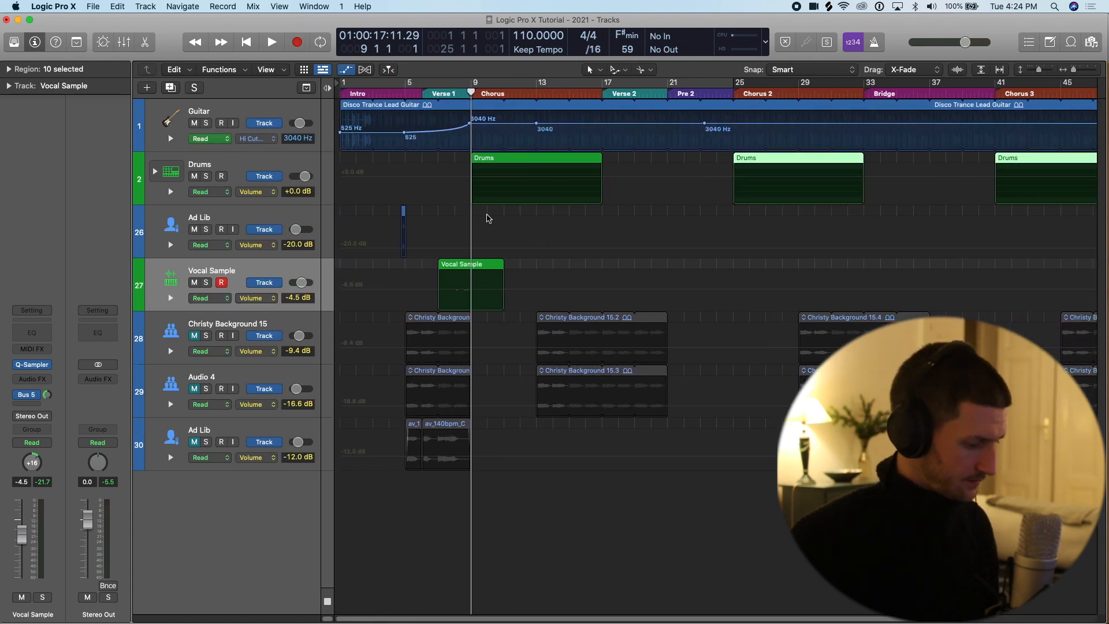
{"action": "key", "text": "a"}
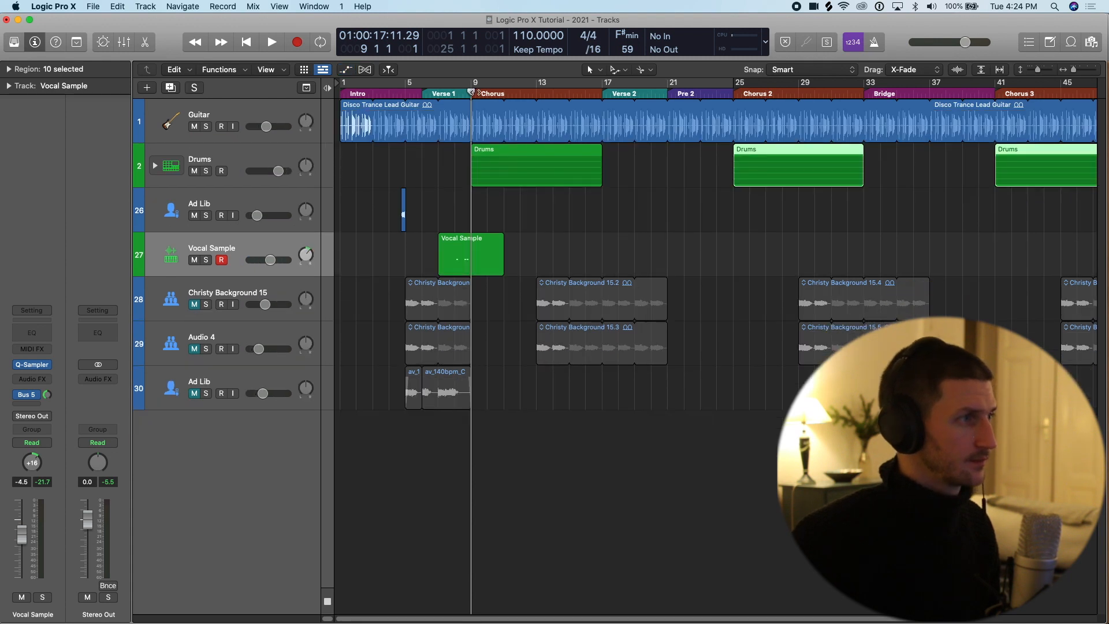
Play from bar 7 into the Chorus, lower the Drums volume slightly and the Guitar to -15.2 dB, and stop playback.
{"action": "left_click_drag", "start_coordinate": [472, 92], "coordinate": [436, 94]}
{"action": "key", "text": "space"}
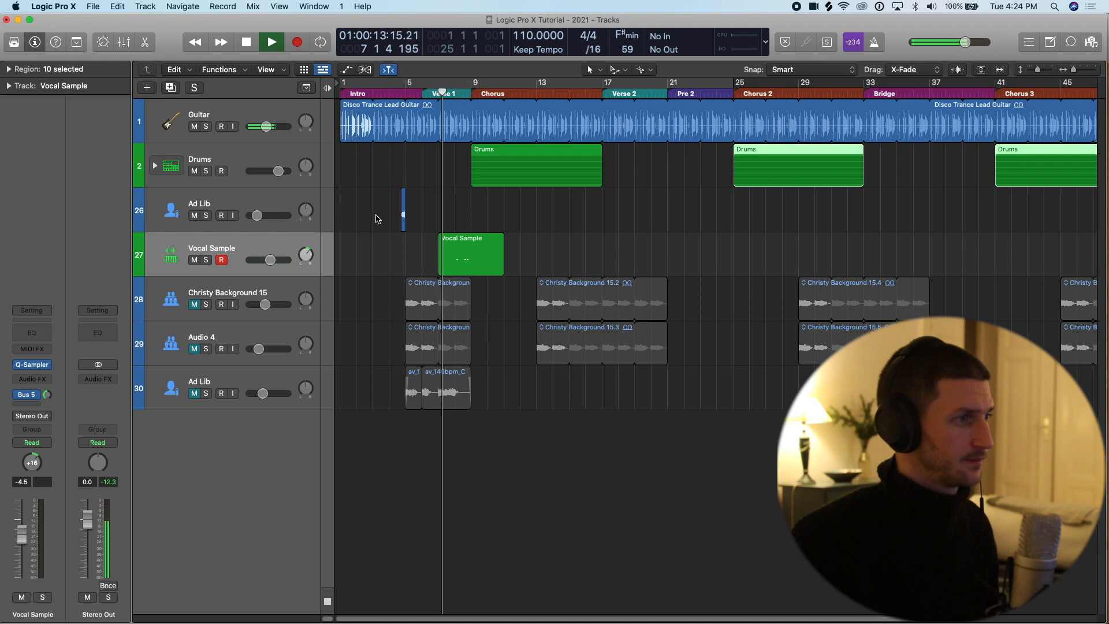
{"action": "scroll", "coordinate": [529, 283], "scroll_direction": "up", "scroll_amount": 5}
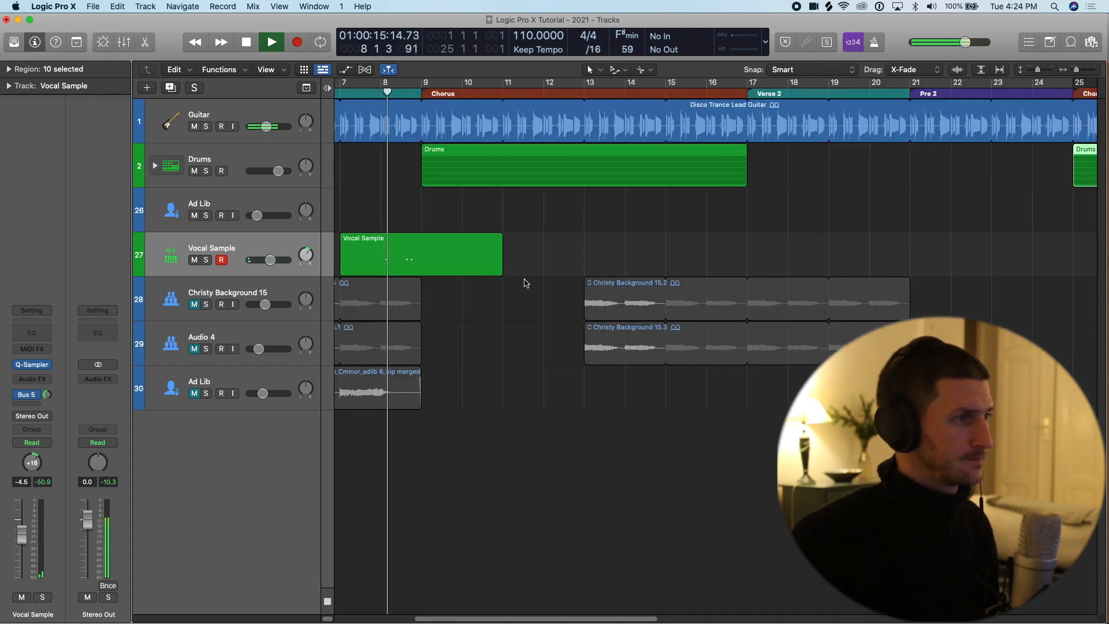
{"action": "scroll", "coordinate": [432, 267], "scroll_direction": "down", "scroll_amount": 5}
{"action": "scroll", "coordinate": [432, 267], "scroll_direction": "down", "scroll_amount": 5}
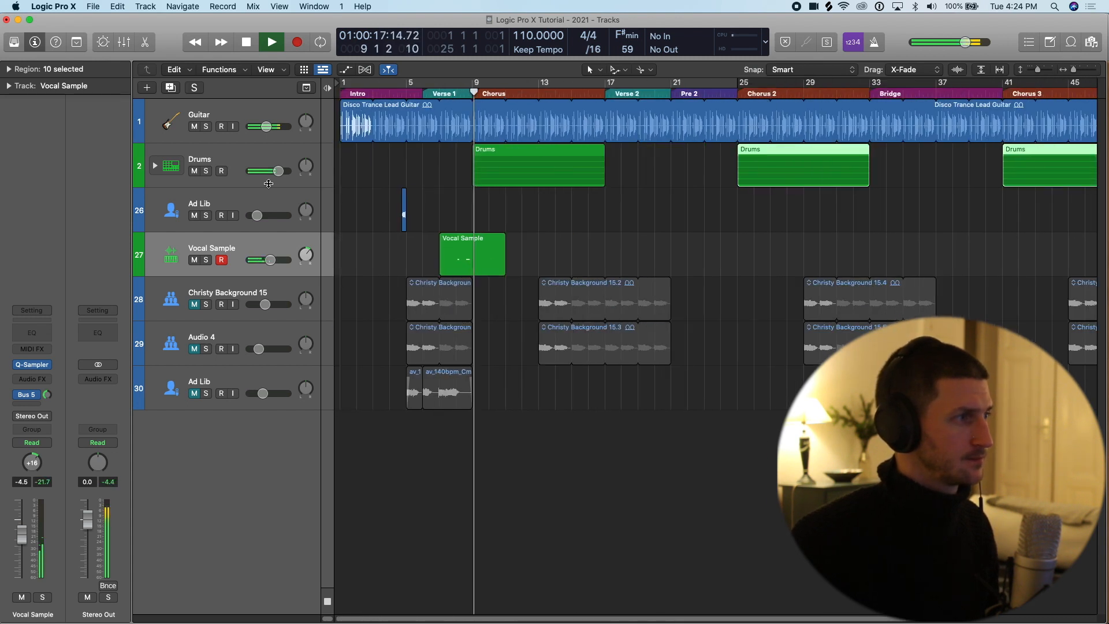
{"action": "left_click_drag", "start_coordinate": [279, 171], "coordinate": [271, 171]}
{"action": "left_click_drag", "start_coordinate": [267, 127], "coordinate": [250, 130]}
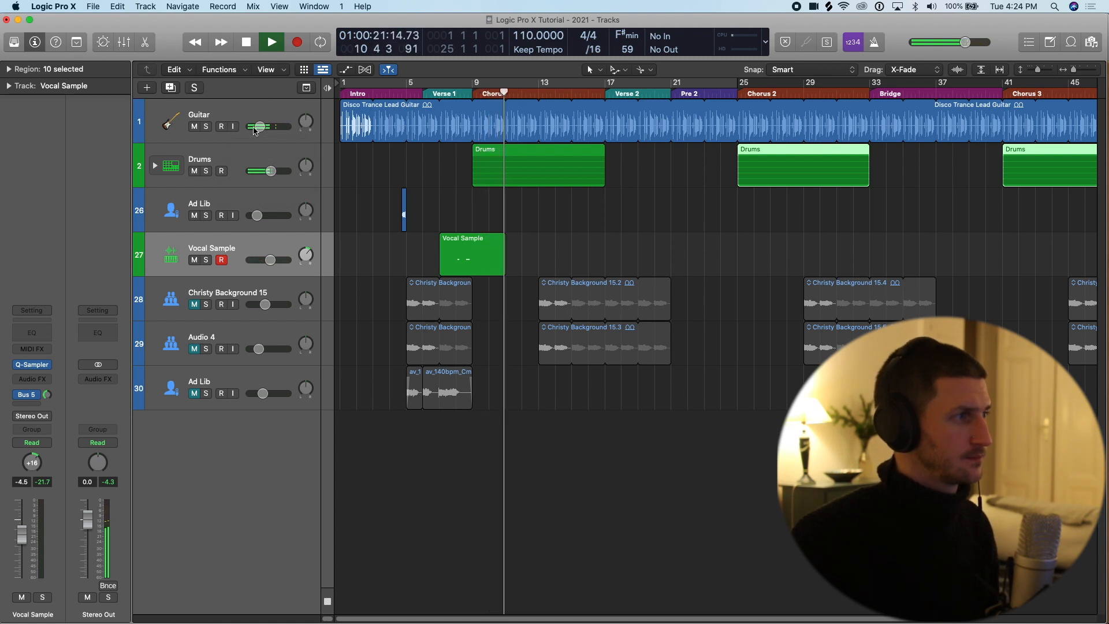
{"action": "left_click", "coordinate": [279, 109]}
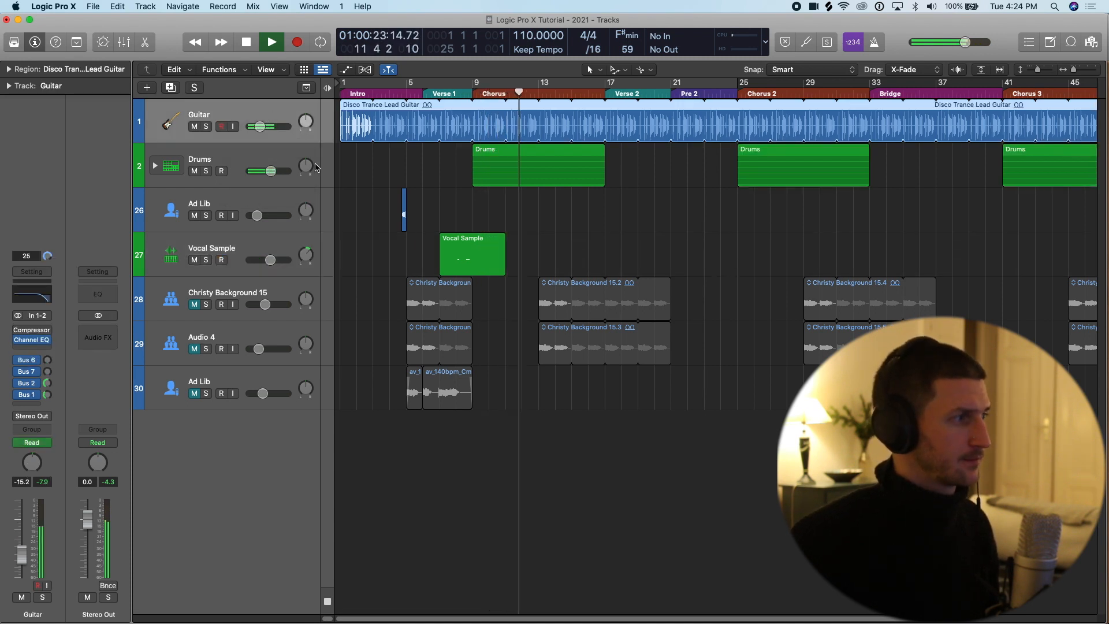
{"action": "key", "text": "space"}
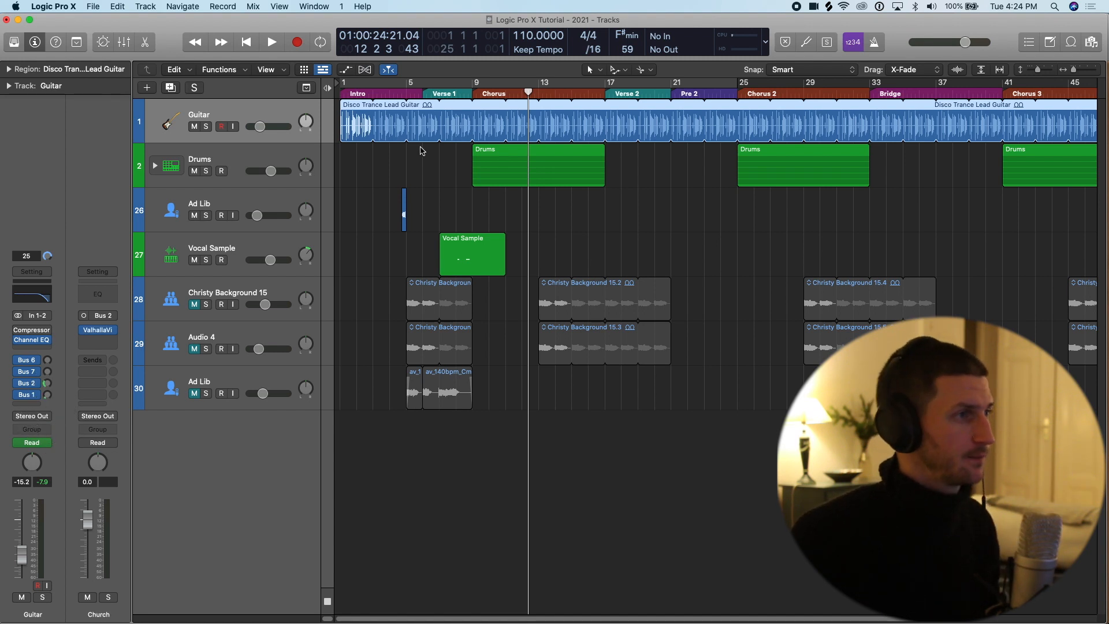
Replay the Chorus from bar 9, raise the Drums volume slightly, lower the Guitar to -19.0 dB, and stop playback.
{"action": "key", "text": "space"}
{"action": "left_click", "coordinate": [472, 93]}
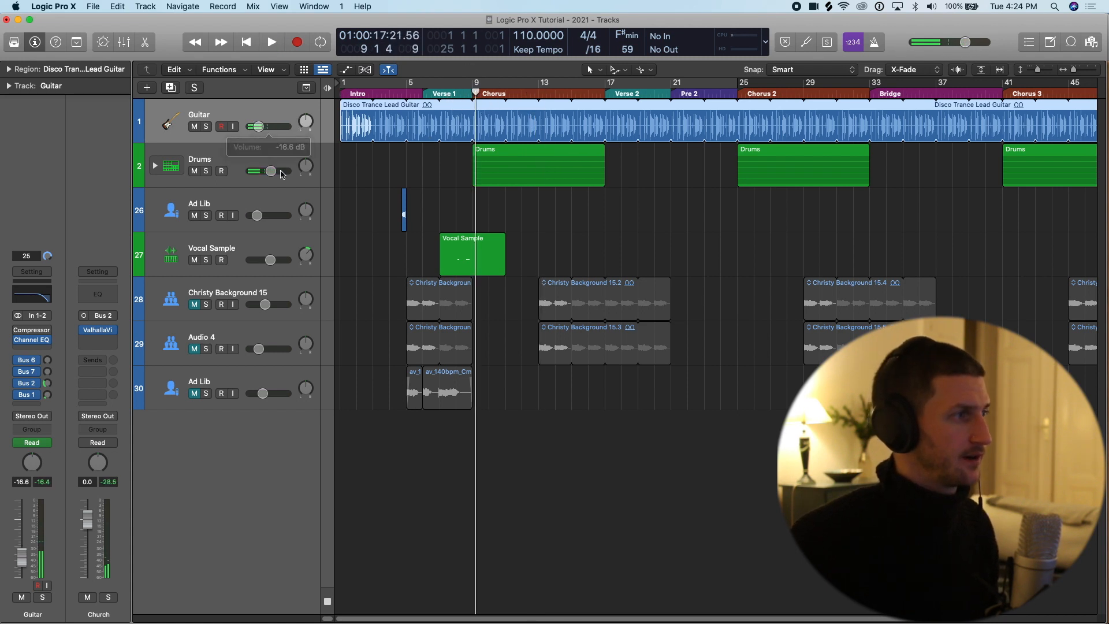
{"action": "left_click_drag", "start_coordinate": [270, 171], "coordinate": [273, 171]}
{"action": "key", "text": "space"}
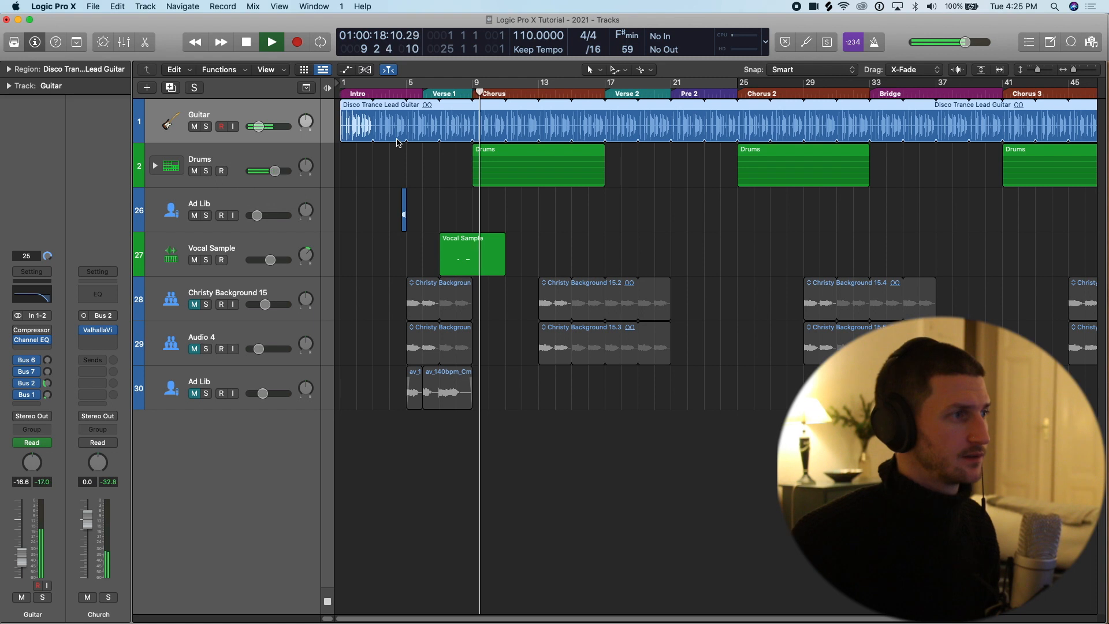
{"action": "left_click_drag", "start_coordinate": [259, 126], "coordinate": [257, 126]}
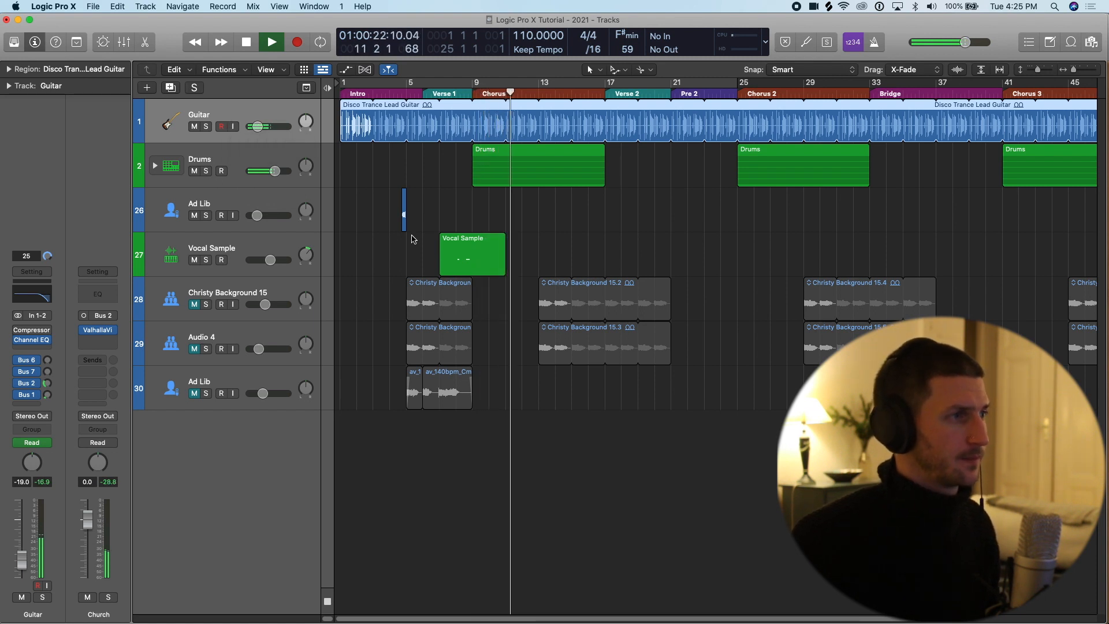
{"action": "key", "text": "super+Left"}
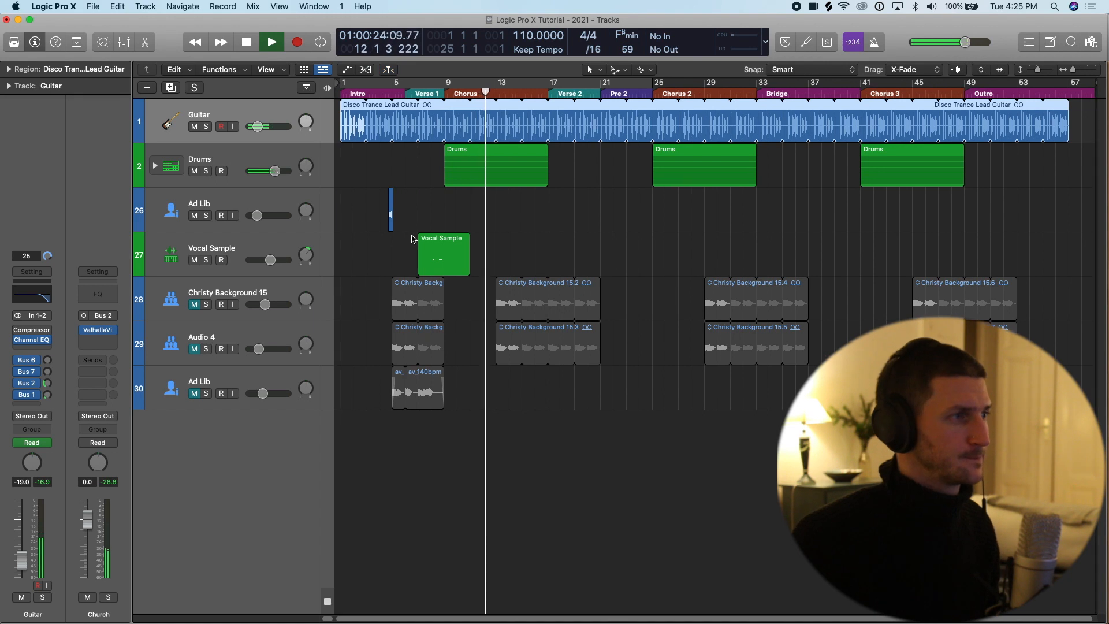
{"action": "key", "text": "space"}
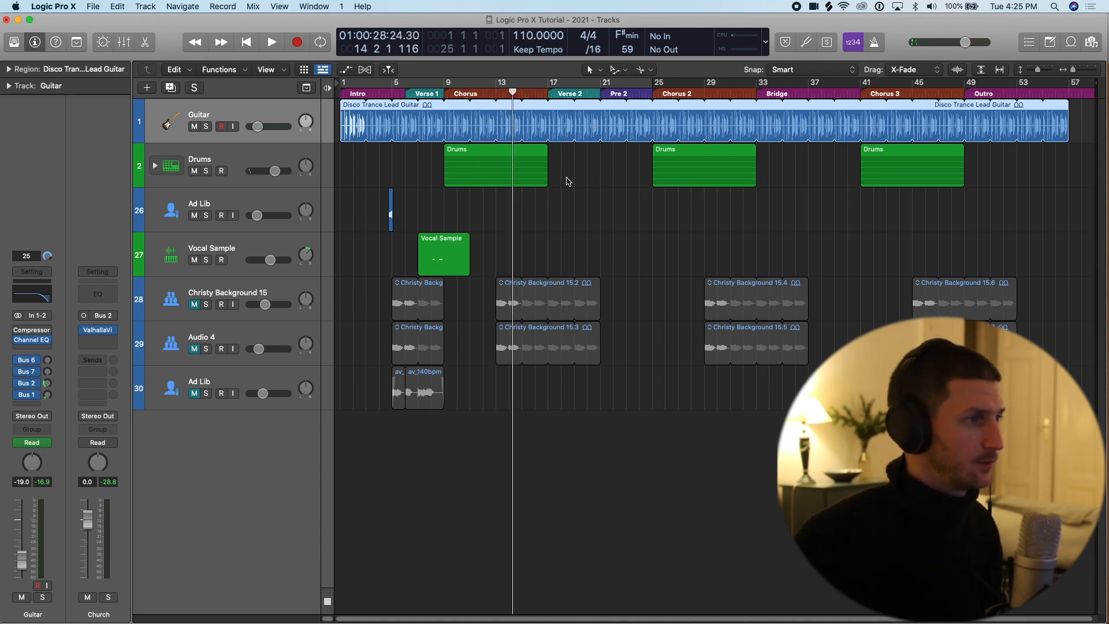
Create a new software instrument track and place it directly below the Drums track.
{"action": "left_click", "coordinate": [264, 201]}
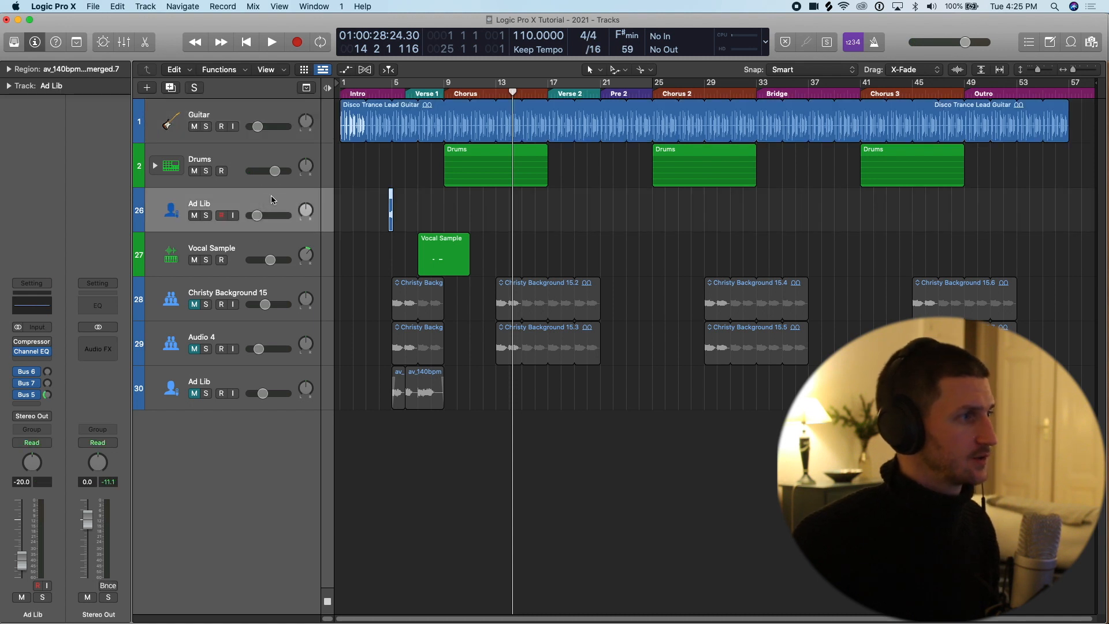
{"action": "left_click", "coordinate": [279, 118]}
{"action": "left_click", "coordinate": [146, 7]}
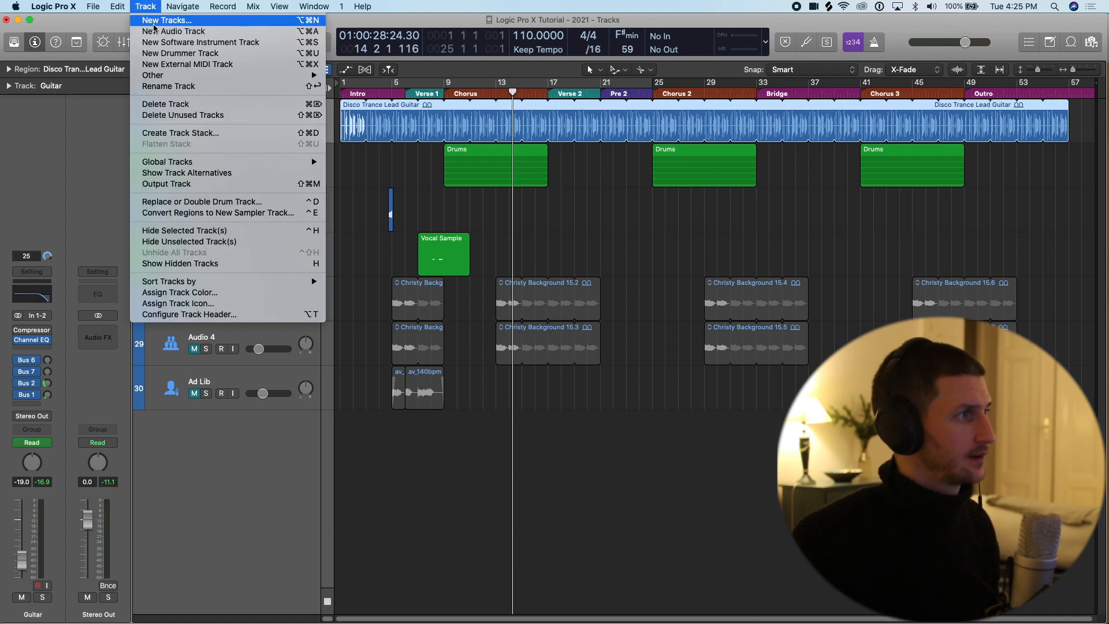
{"action": "left_click", "coordinate": [157, 44]}
{"action": "left_click_drag", "start_coordinate": [248, 169], "coordinate": [276, 218]}
Load the stereo Sculpture instrument on the new track with the Aggressive Pluck Bass preset from 01 Modeled Bass.
{"action": "left_click", "coordinate": [46, 371]}
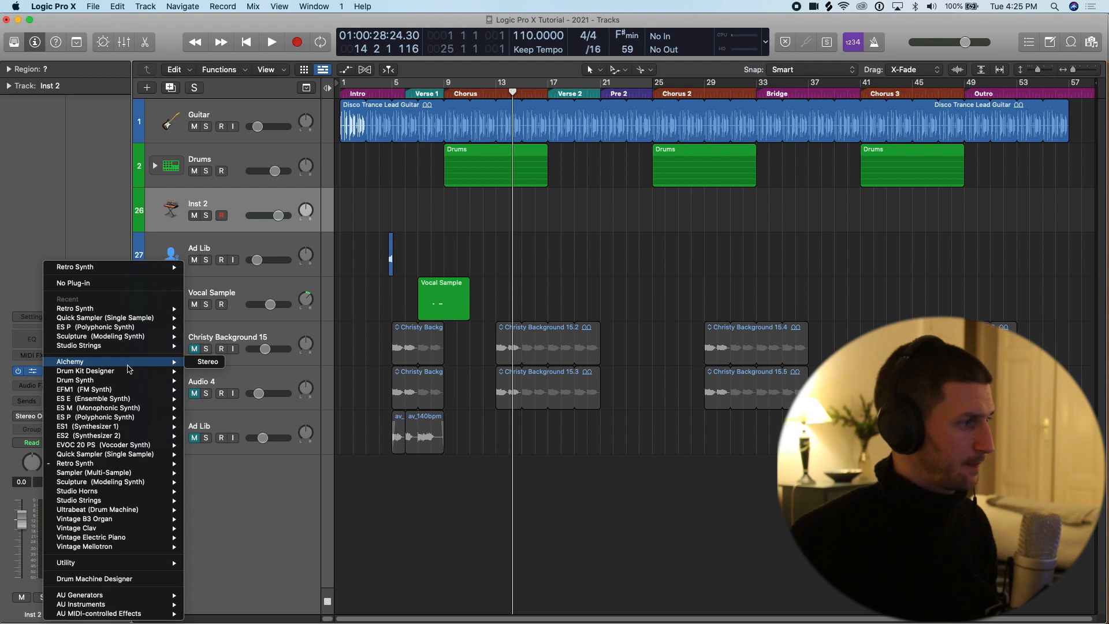
{"action": "mouse_move", "coordinate": [135, 483]}
{"action": "left_click", "coordinate": [205, 483]}
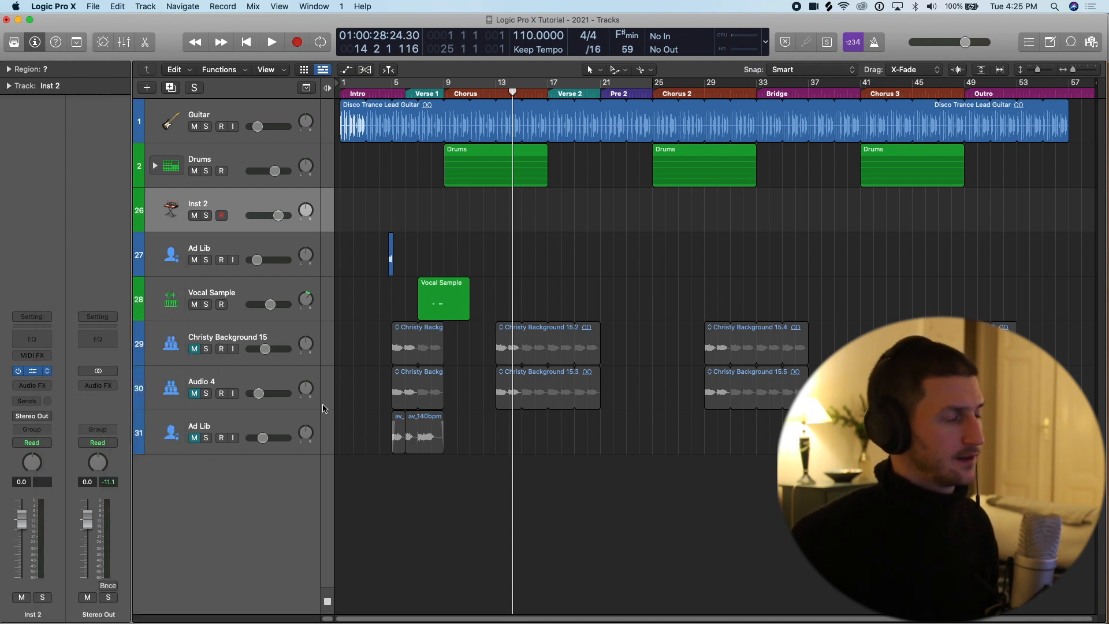
{"action": "left_click", "coordinate": [462, 179]}
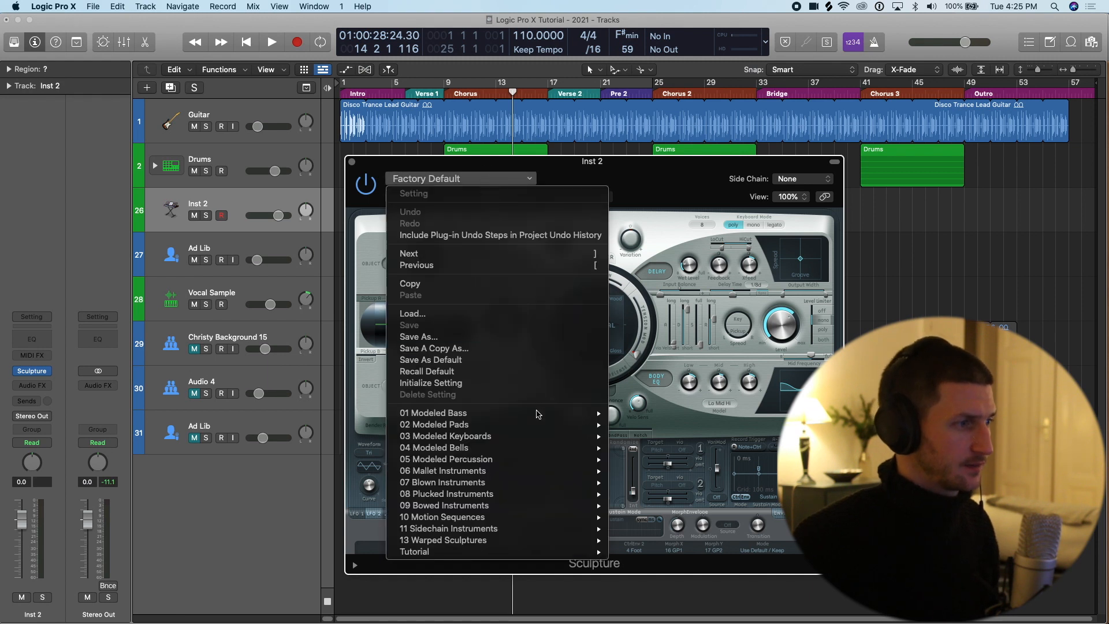
{"action": "mouse_move", "coordinate": [539, 414]}
{"action": "left_click", "coordinate": [683, 410]}
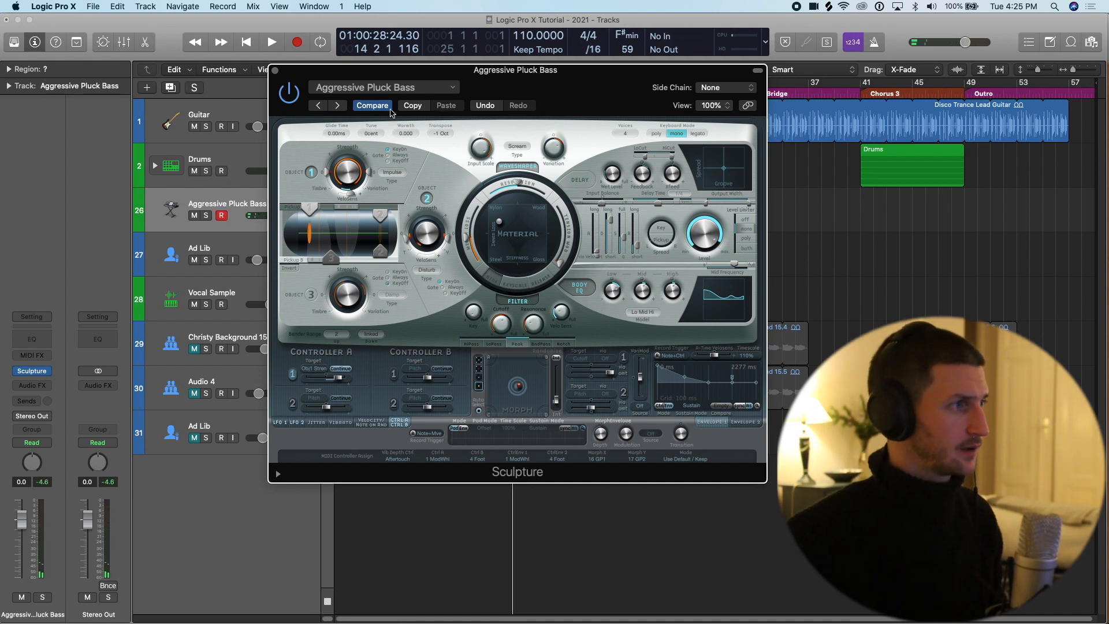
Audition the Sculpture bass presets one by one from Breathing Hollow Bass through Mayday Bass.
{"action": "left_click", "coordinate": [337, 105]}
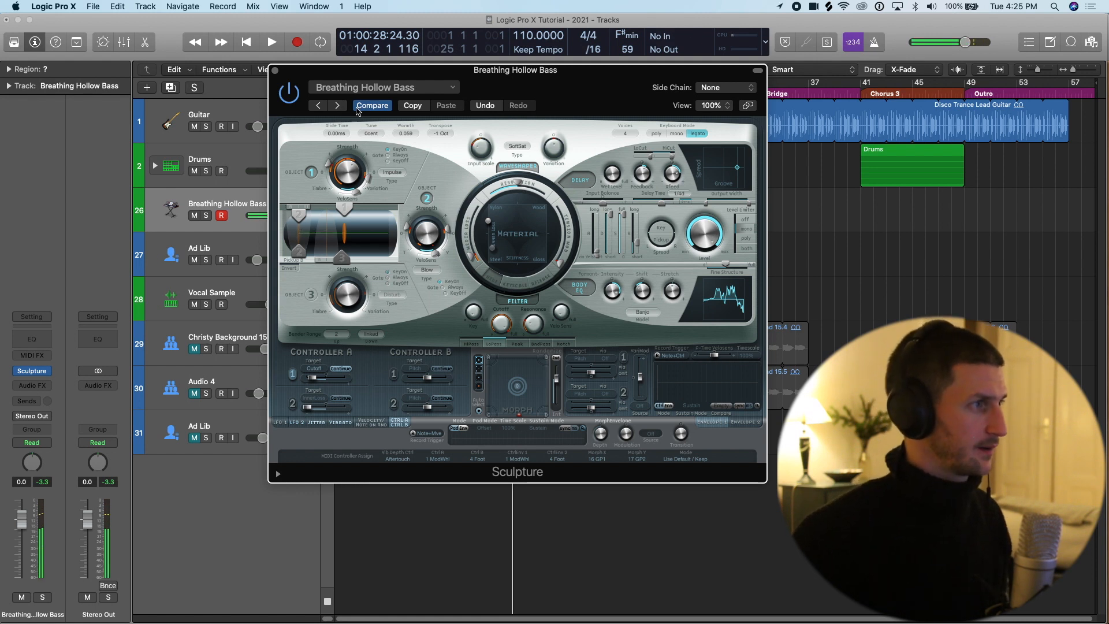
{"action": "left_click", "coordinate": [338, 105]}
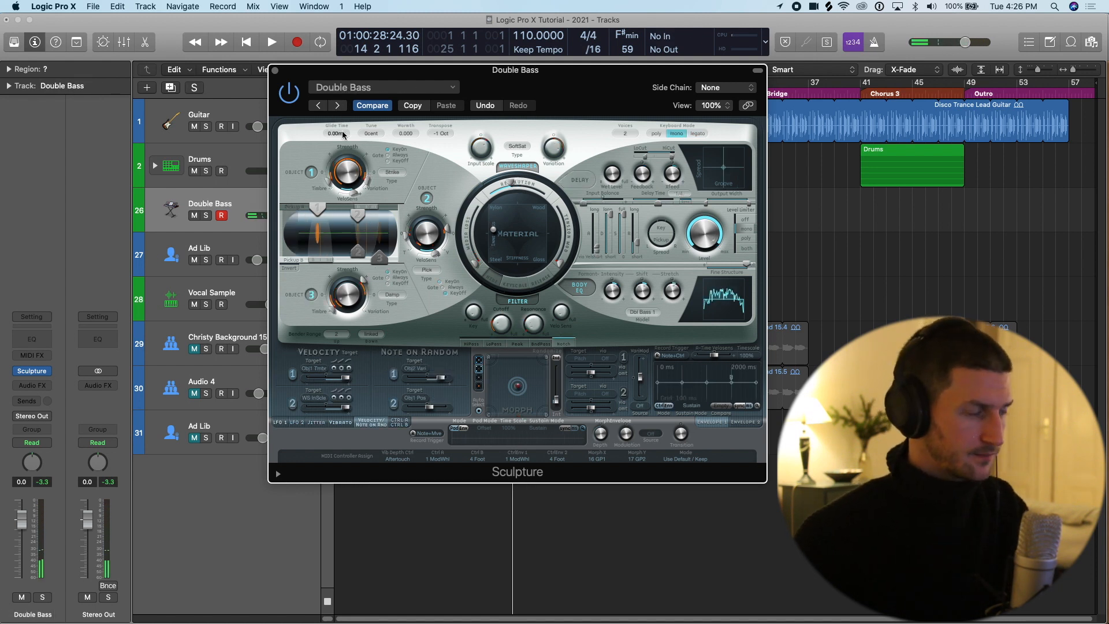
{"action": "left_click", "coordinate": [337, 105]}
{"action": "left_click", "coordinate": [339, 106]}
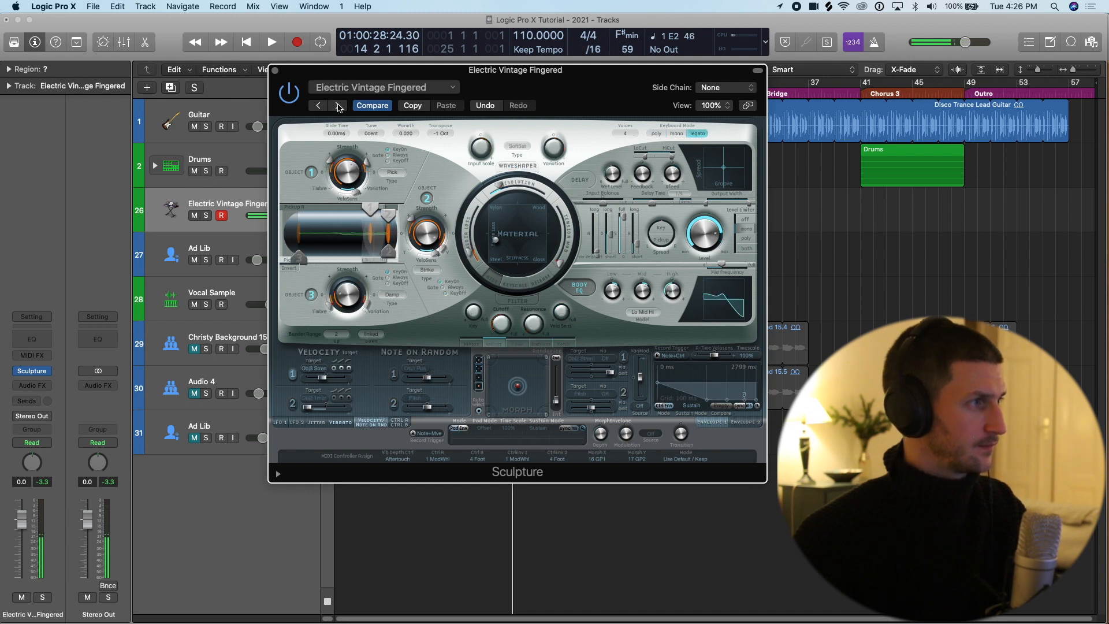
{"action": "left_click", "coordinate": [337, 105]}
{"action": "left_click", "coordinate": [337, 106]}
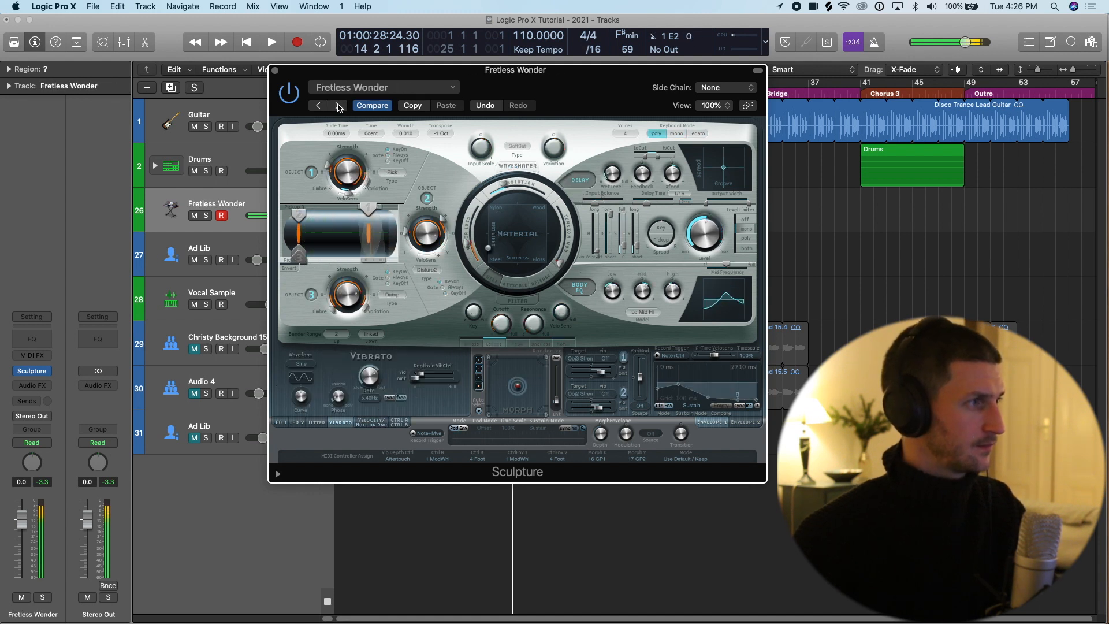
{"action": "left_click", "coordinate": [338, 105]}
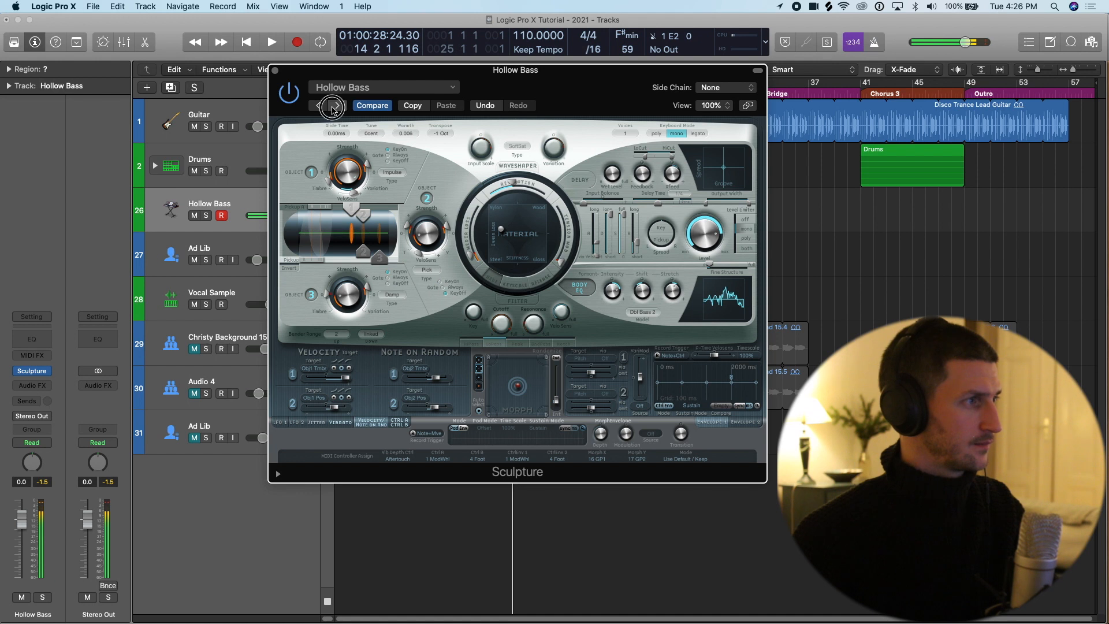
{"action": "left_click", "coordinate": [336, 106]}
Choose the Sub Bass preset from Sculpture's 01 Modeled Bass category.
{"action": "left_click", "coordinate": [358, 87]}
{"action": "mouse_move", "coordinate": [421, 321]}
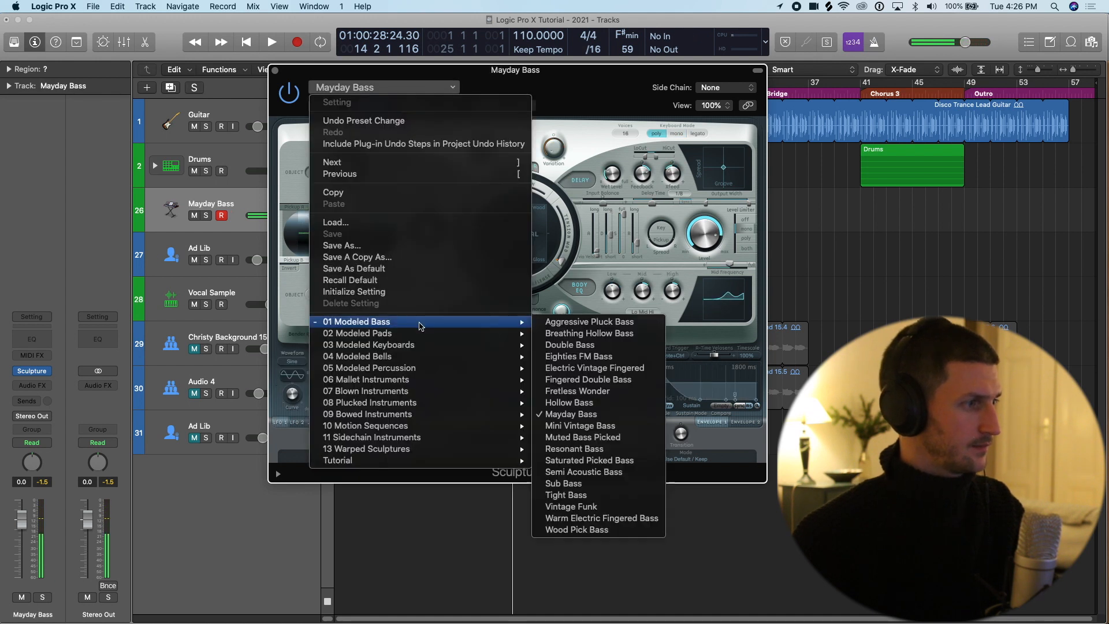
{"action": "left_click", "coordinate": [621, 483]}
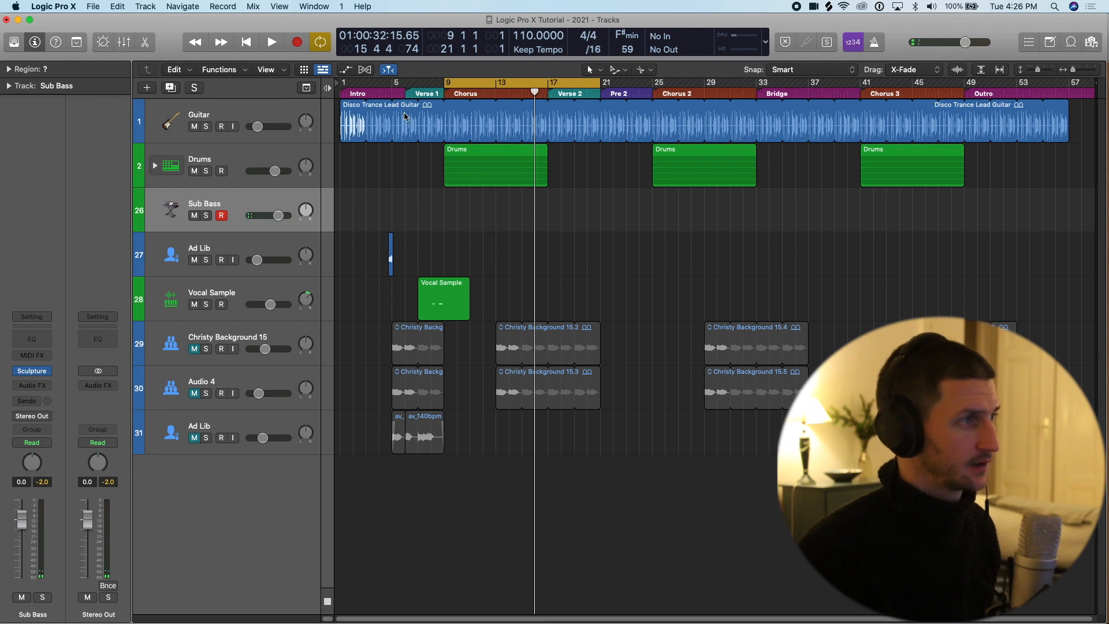
Record a four-bar bass part on the Sub Bass track from bar 9 at the start of the Chorus.
{"action": "left_click", "coordinate": [443, 93]}
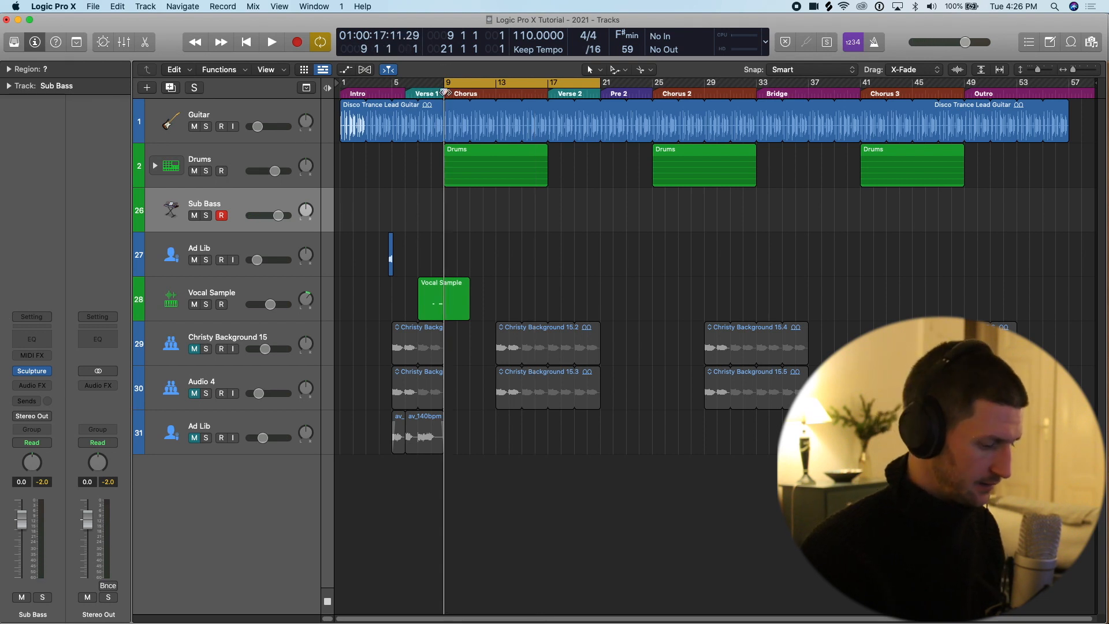
{"action": "key", "text": "space"}
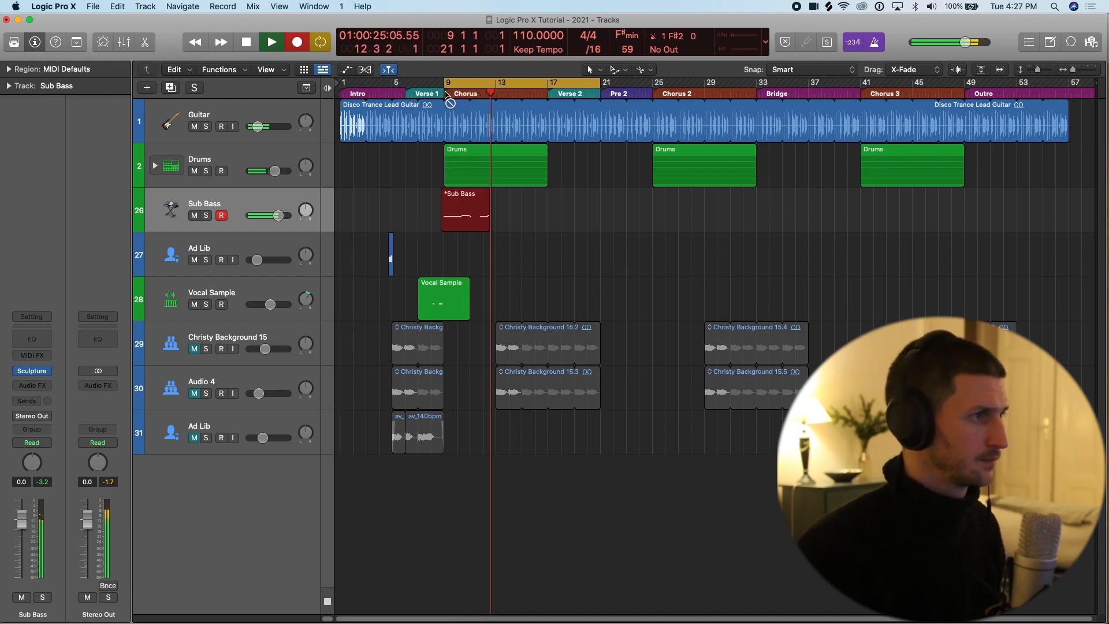
{"action": "key", "text": "space"}
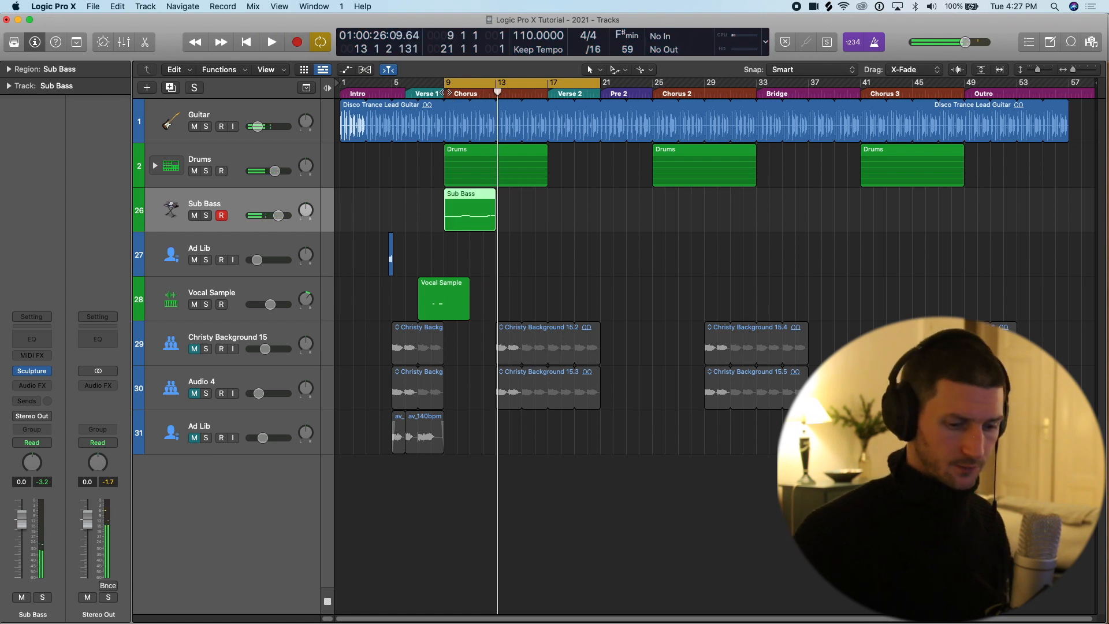
In the Sub Bass region's Piano Roll, delete the short first note and extend the following F#2 note back to bar 9.
{"action": "double_click", "coordinate": [474, 195]}
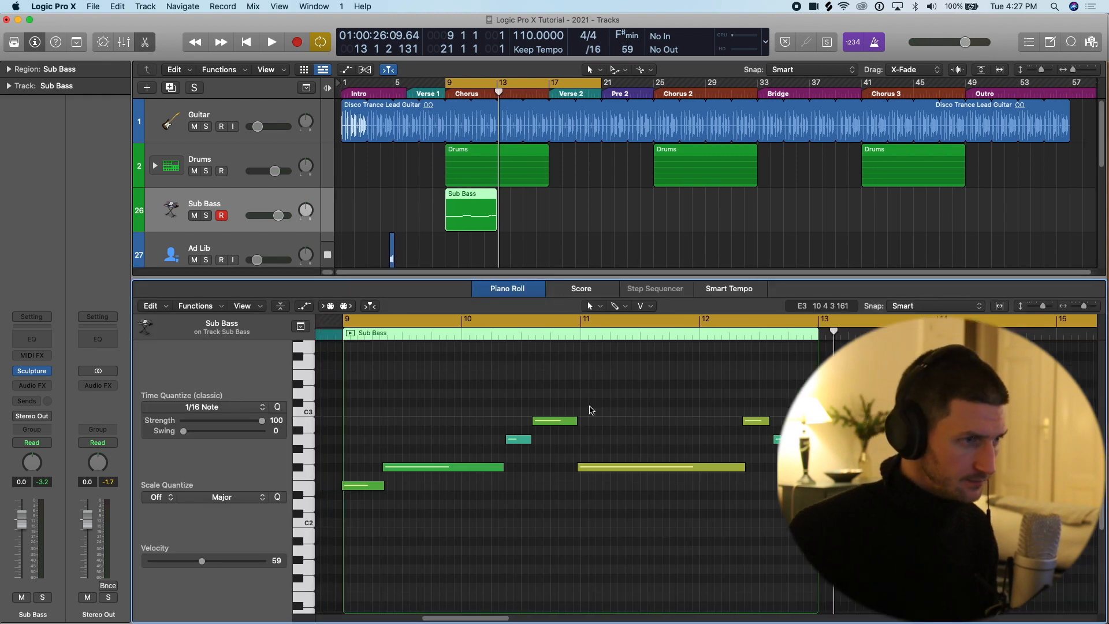
{"action": "scroll", "coordinate": [595, 405], "scroll_direction": "left", "scroll_amount": 6}
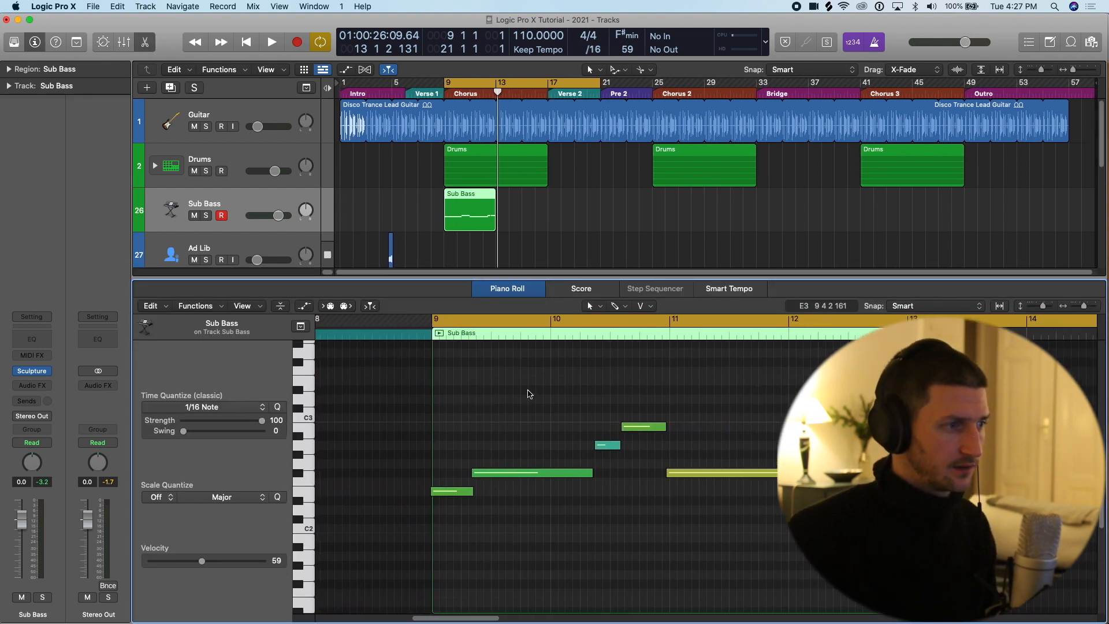
{"action": "left_click", "coordinate": [448, 498]}
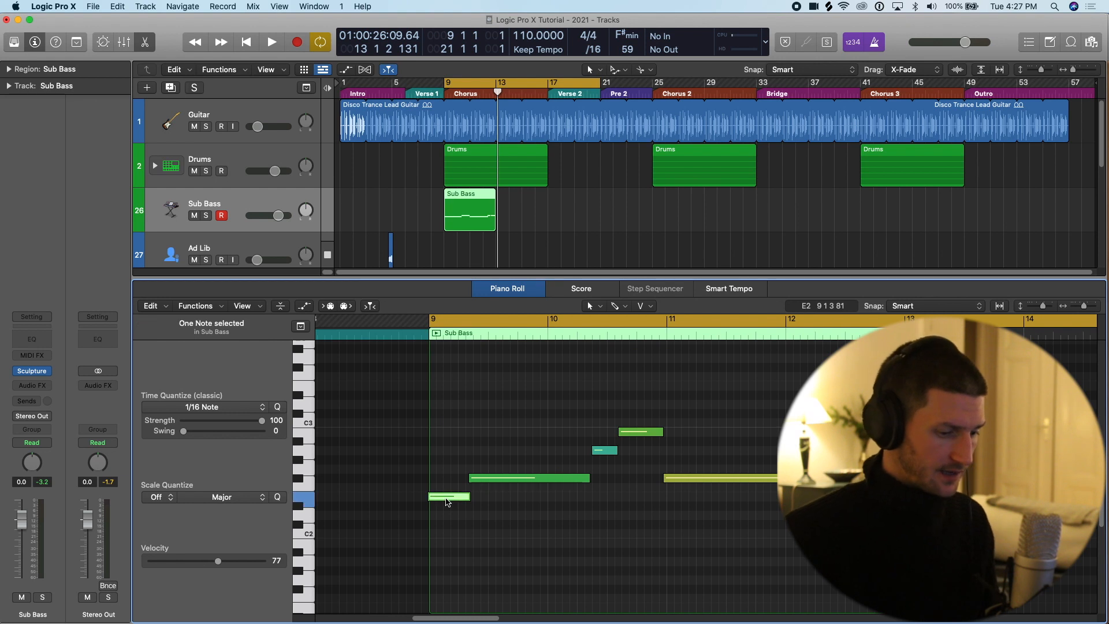
{"action": "key", "text": "Delete"}
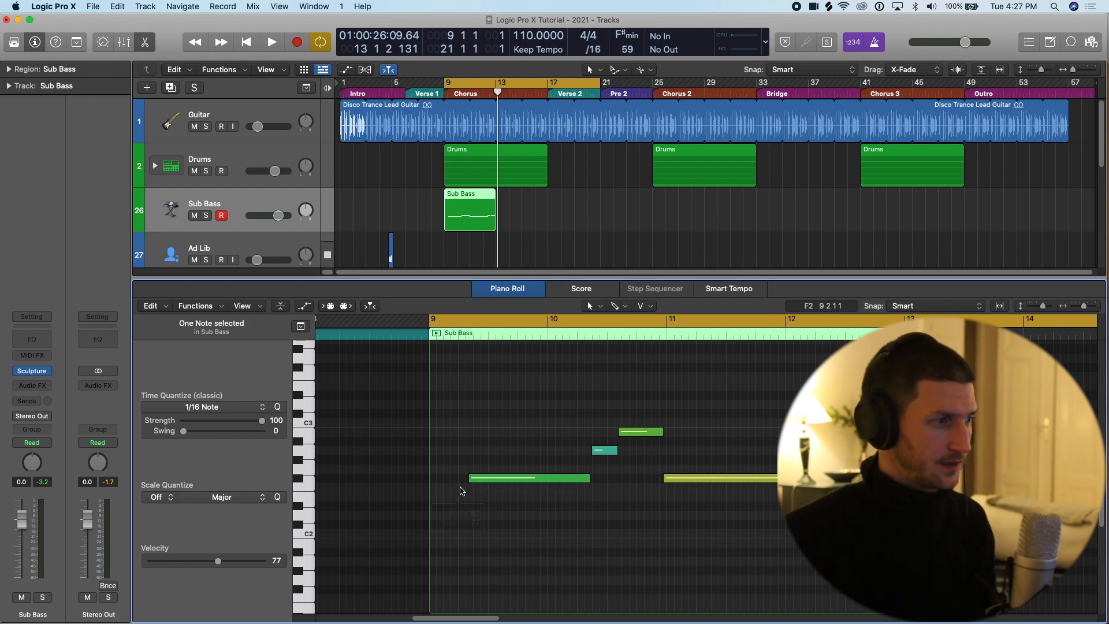
{"action": "left_click_drag", "start_coordinate": [473, 478], "coordinate": [432, 501]}
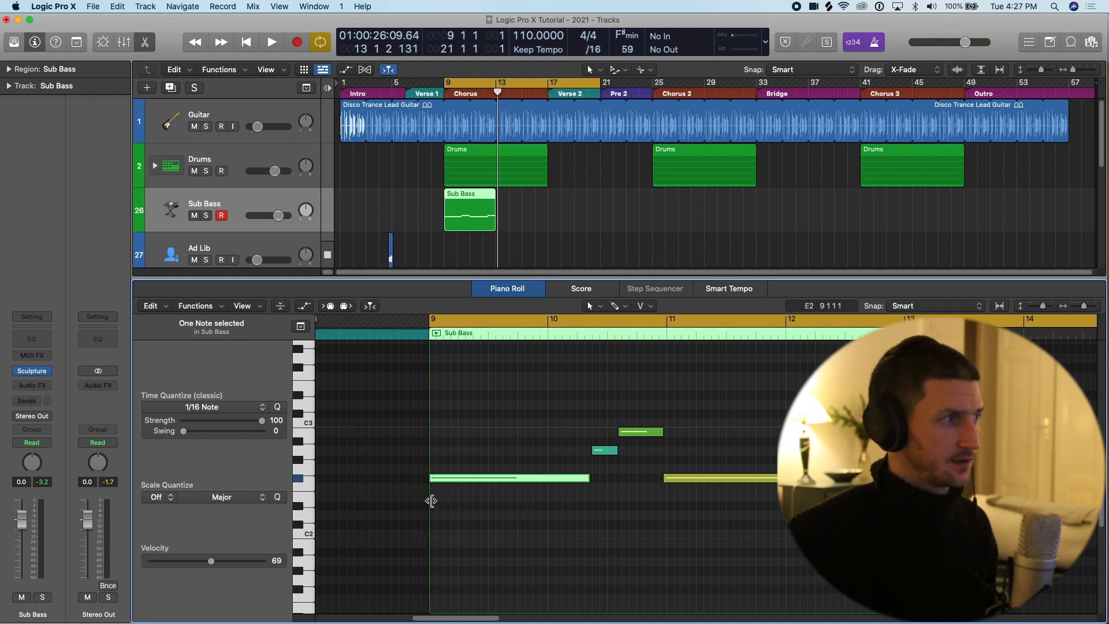
Solo and audition the Sub Bass, and quantize all its notes to 1/16 Note.
{"action": "left_click", "coordinate": [206, 216]}
{"action": "key", "text": "space"}
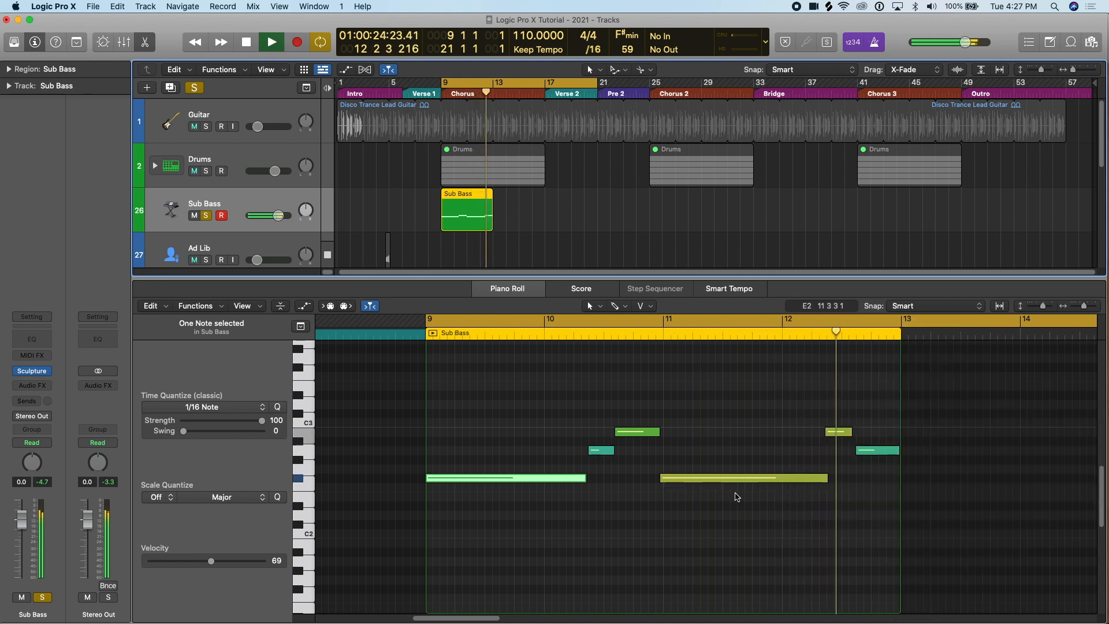
{"action": "left_click", "coordinate": [706, 453]}
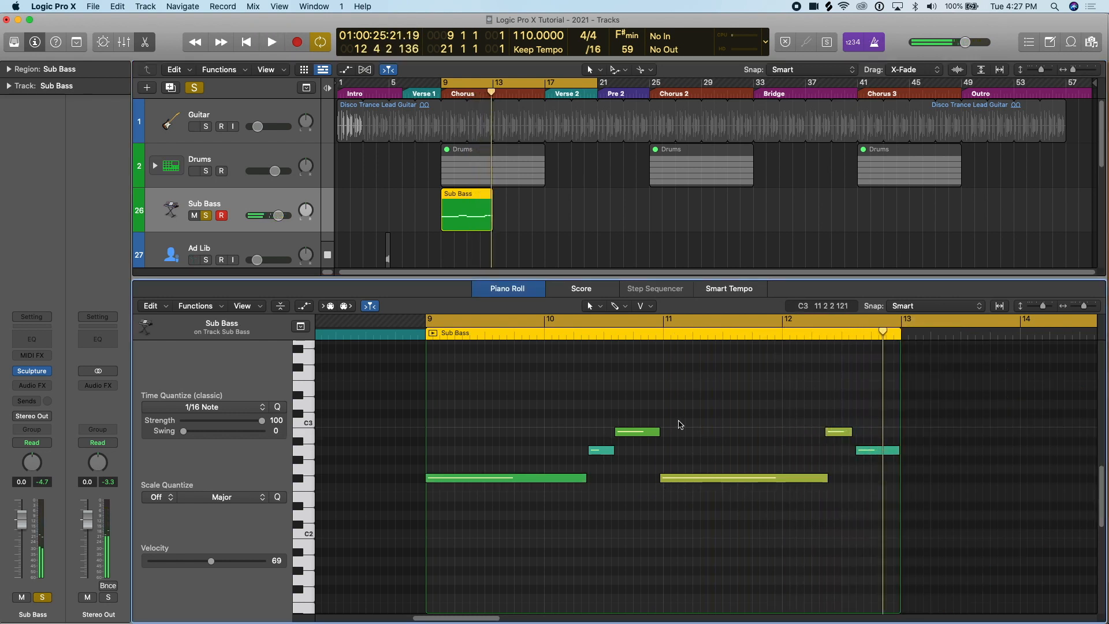
{"action": "key", "text": "super+a"}
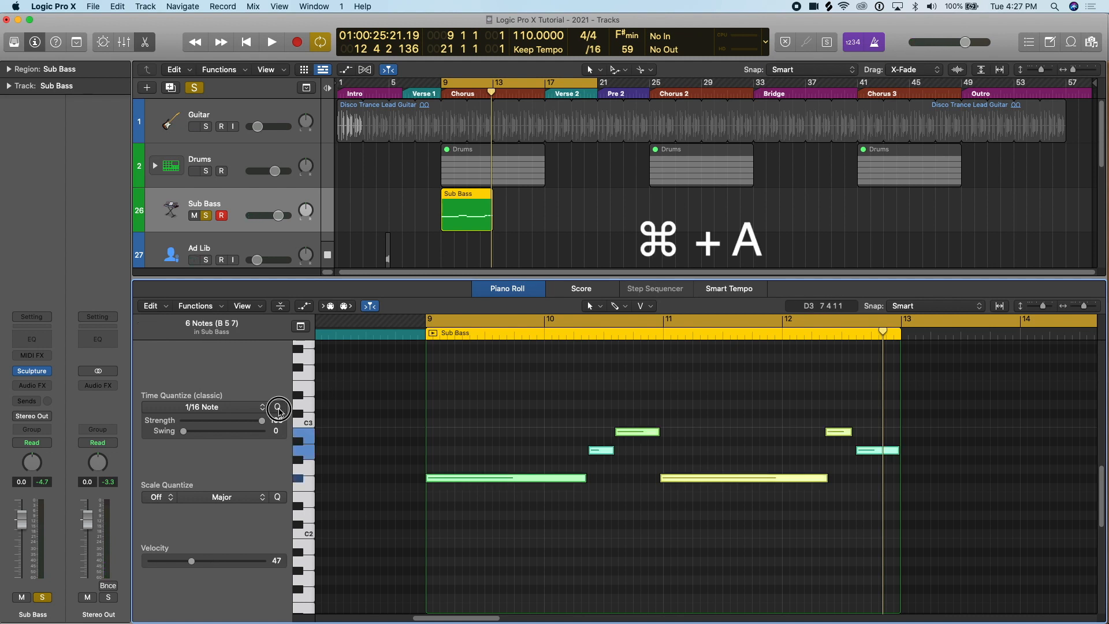
{"action": "left_click", "coordinate": [279, 410]}
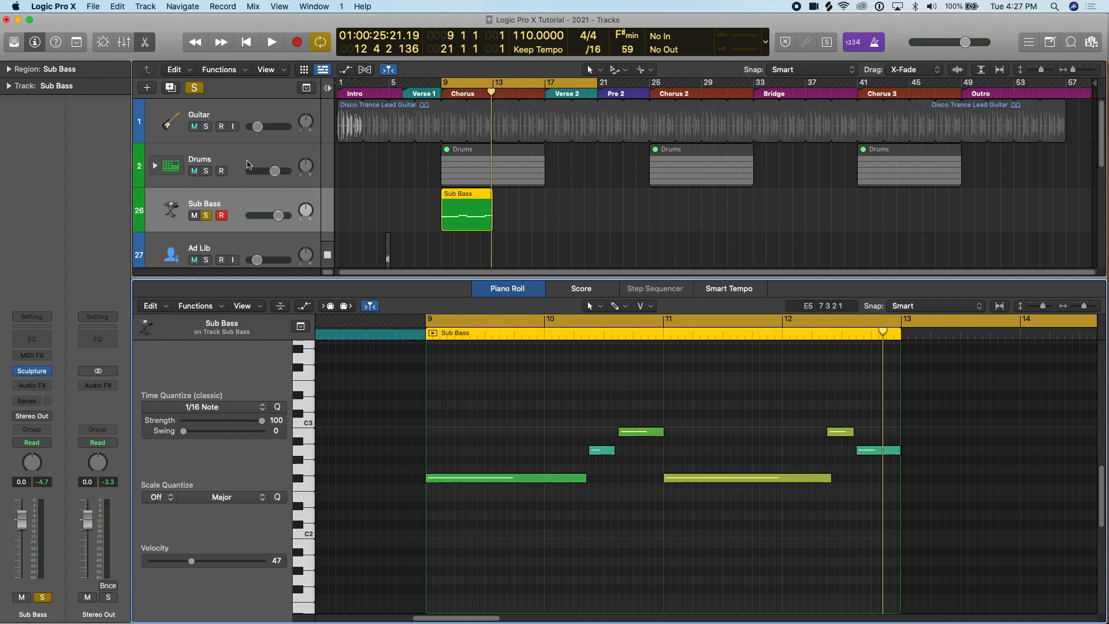
Play the Sub Bass with the Drums also soloed and lower the Sub Bass volume to -3.9 dB.
{"action": "left_click", "coordinate": [206, 171]}
{"action": "key", "text": "space"}
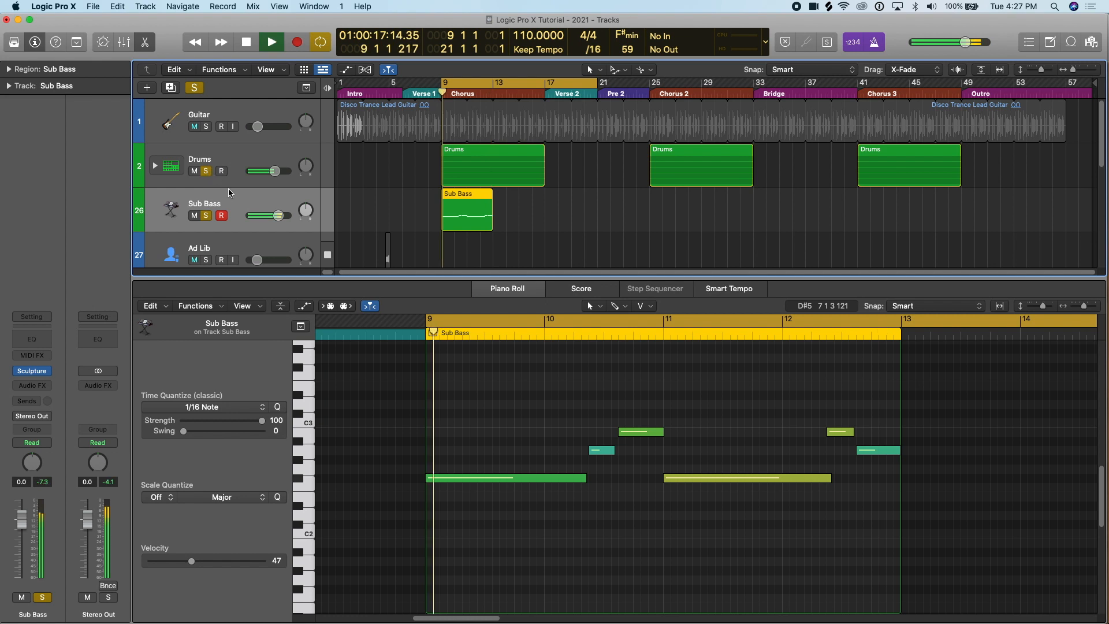
{"action": "left_click_drag", "start_coordinate": [282, 219], "coordinate": [256, 217]}
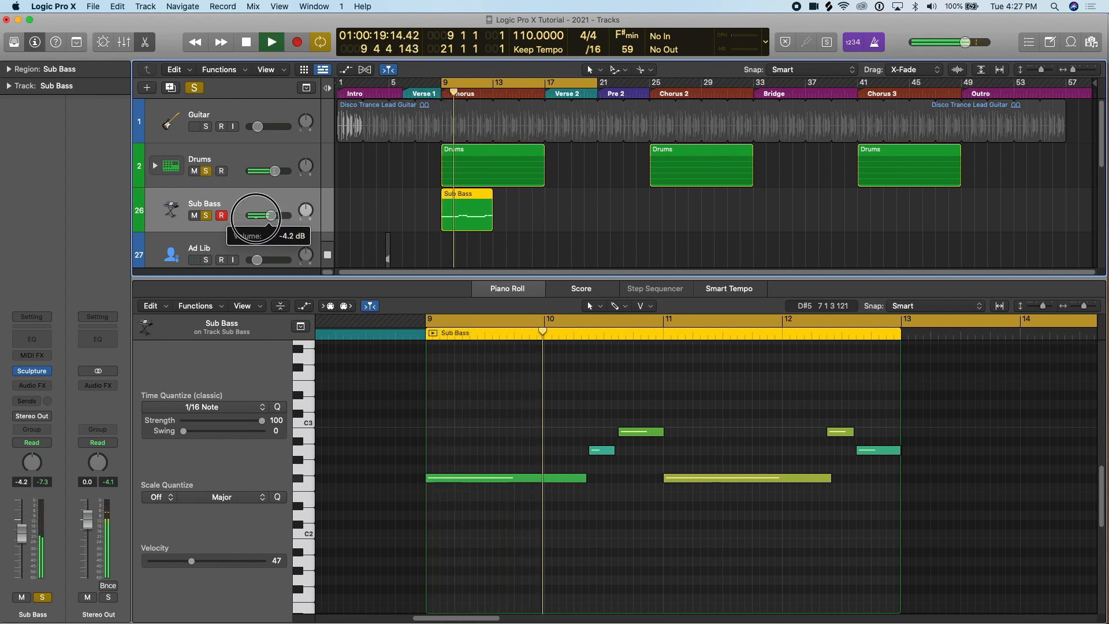
{"action": "left_click_drag", "start_coordinate": [270, 216], "coordinate": [269, 217]}
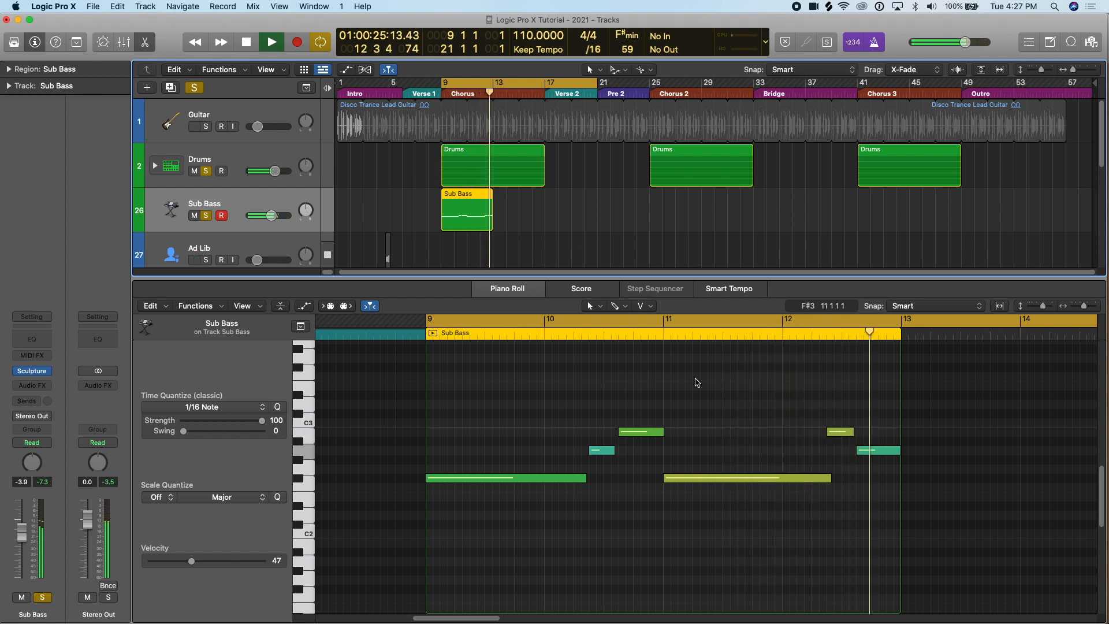
{"action": "key", "text": "space"}
Set the velocity of the B2 note in bar 10 to 60 and of the B2 note in bar 12 to 65.
{"action": "left_click", "coordinate": [838, 433]}
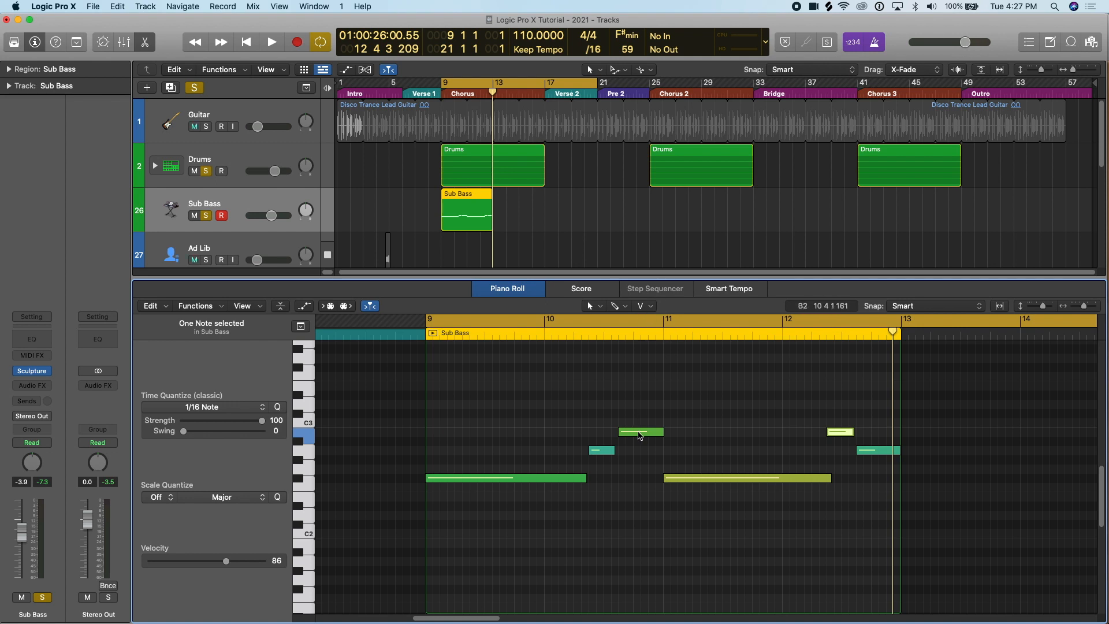
{"action": "left_click_drag", "start_coordinate": [639, 435], "coordinate": [639, 465]}
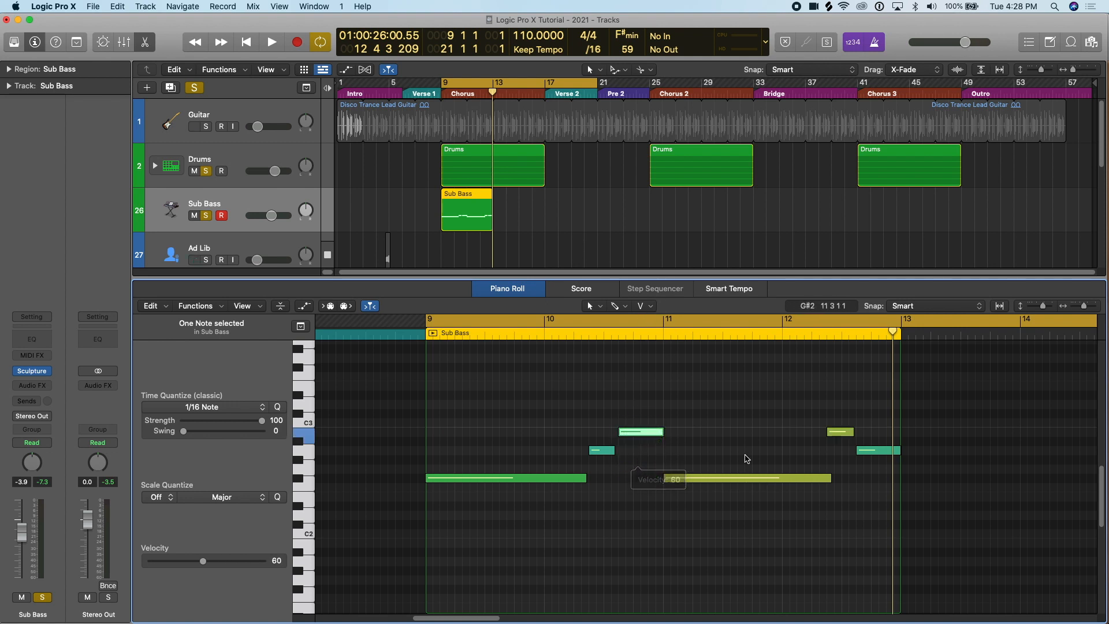
{"action": "left_click_drag", "start_coordinate": [849, 436], "coordinate": [850, 477]}
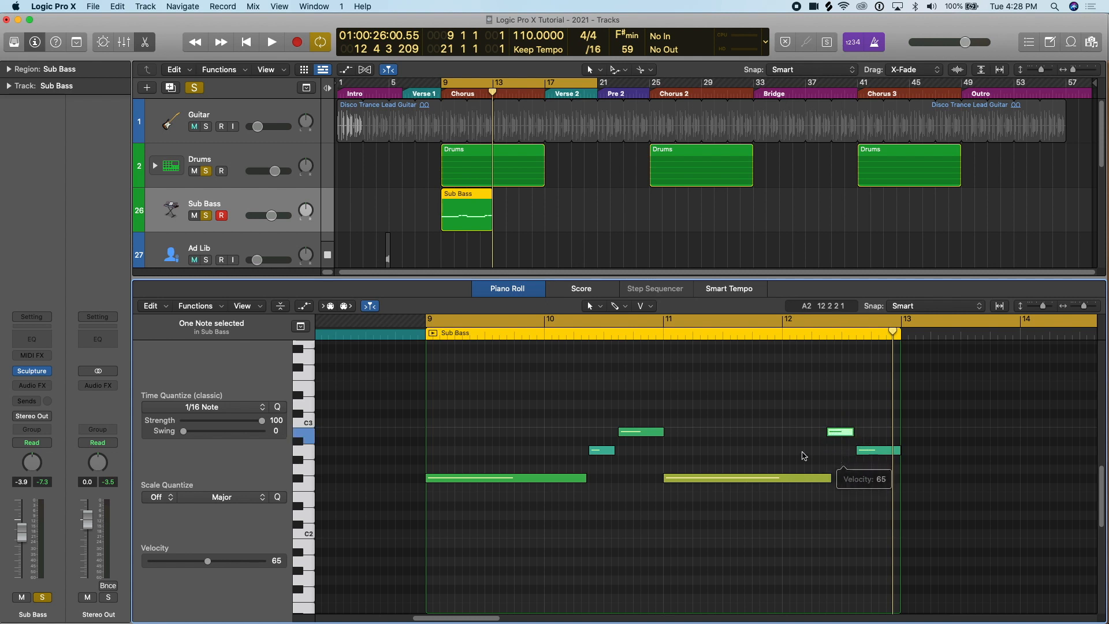
Audition the bass with the Guitar also soloed and slightly shorten the end of the long F#2 note starting at bar 11.
{"action": "key", "text": "space"}
{"action": "left_click", "coordinate": [205, 126]}
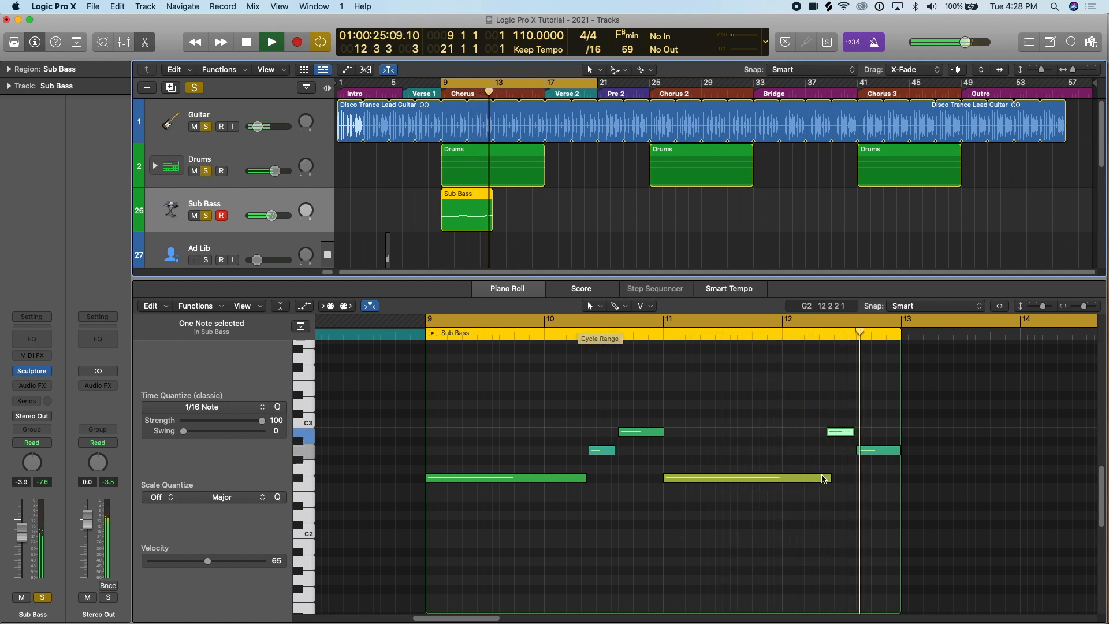
{"action": "left_click_drag", "start_coordinate": [831, 480], "coordinate": [825, 480]}
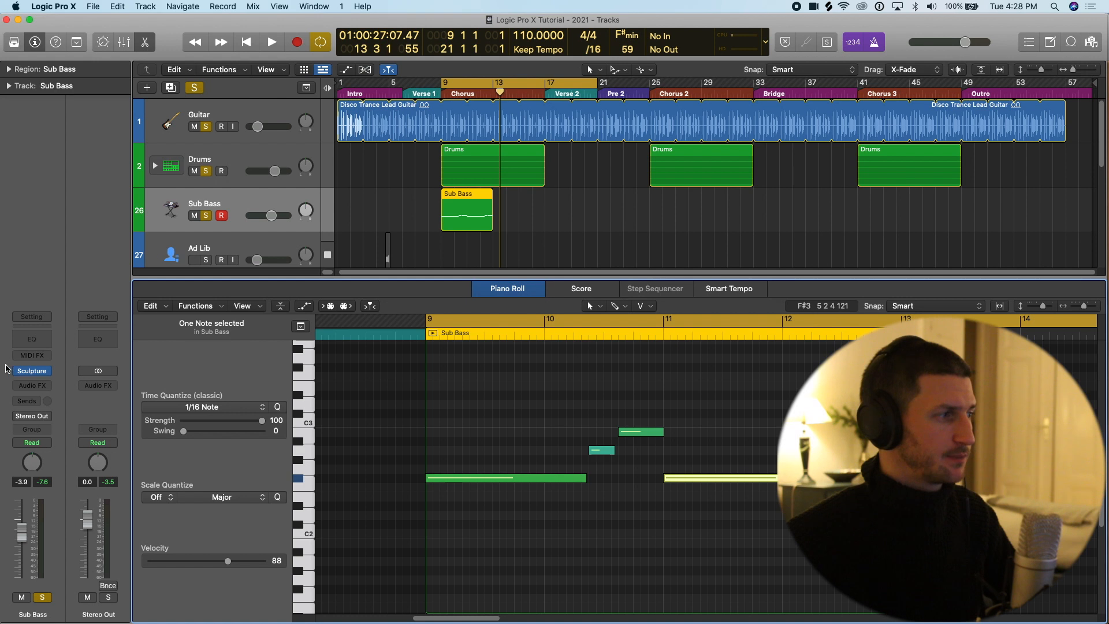
Insert the Arpeggiator MIDI effect on the Sub Bass, set its rate to 1/8, and audition the track soloed.
{"action": "left_click", "coordinate": [49, 355]}
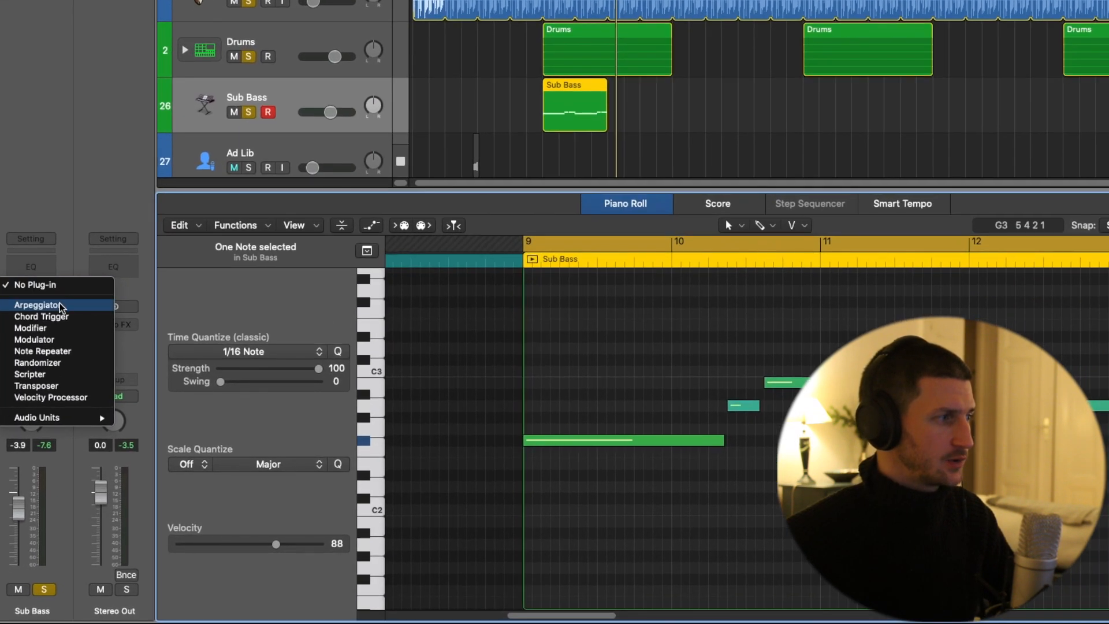
{"action": "left_click", "coordinate": [60, 306]}
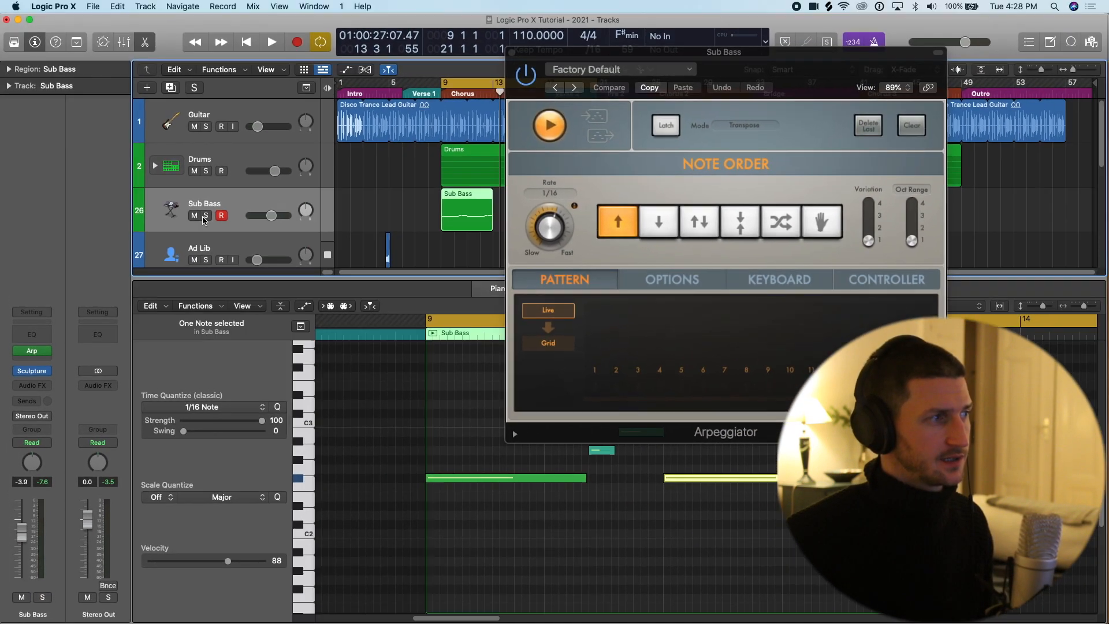
{"action": "key", "text": "space"}
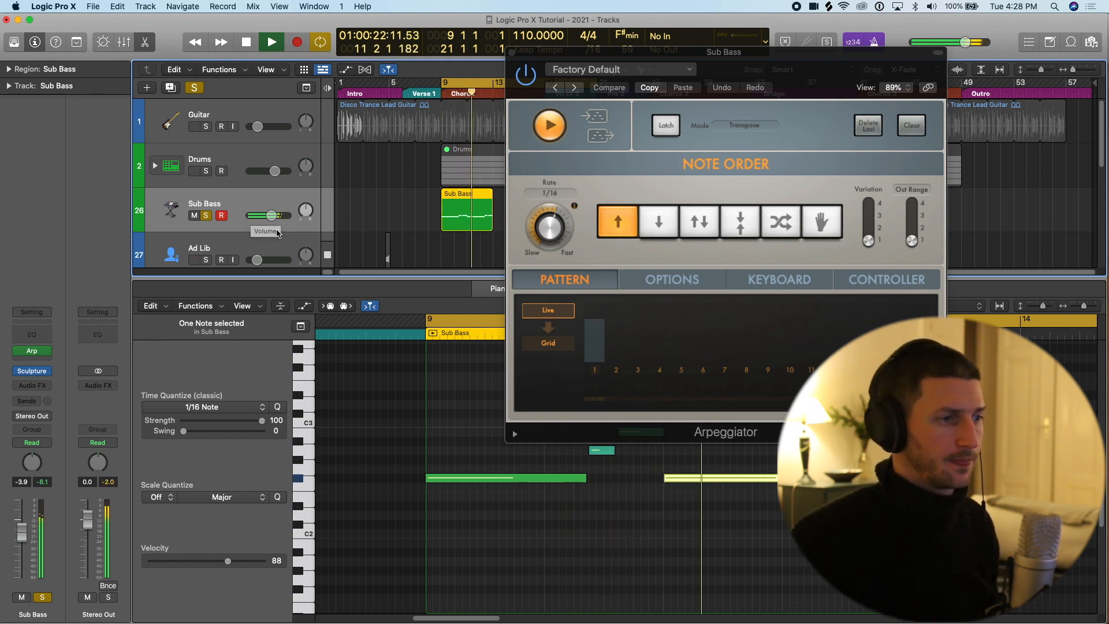
{"action": "key", "text": "space"}
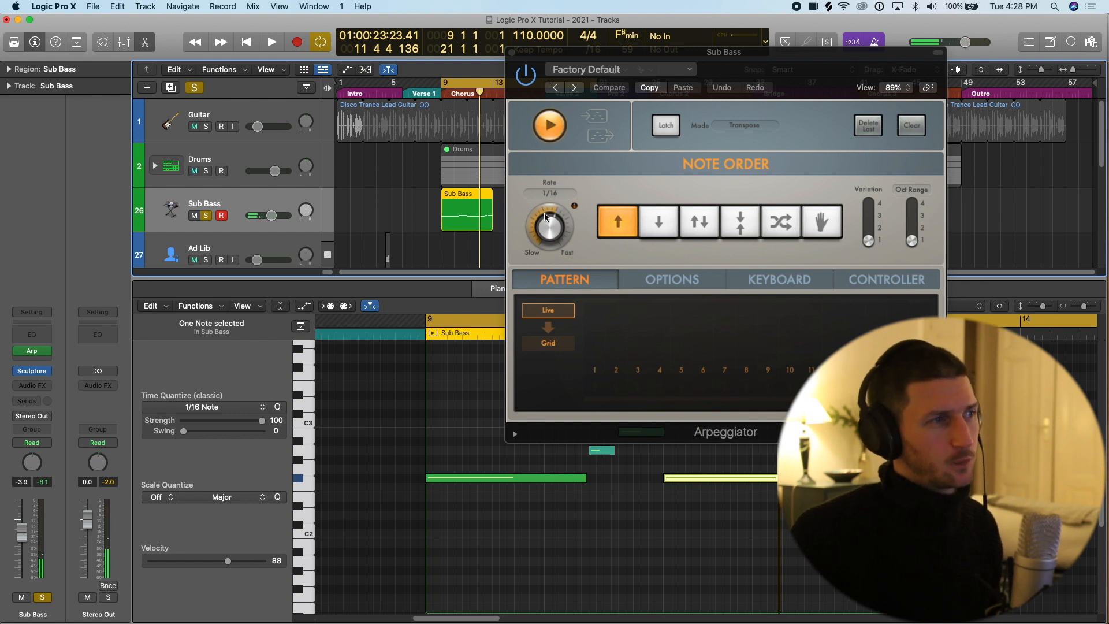
{"action": "left_click_drag", "start_coordinate": [542, 206], "coordinate": [552, 239]}
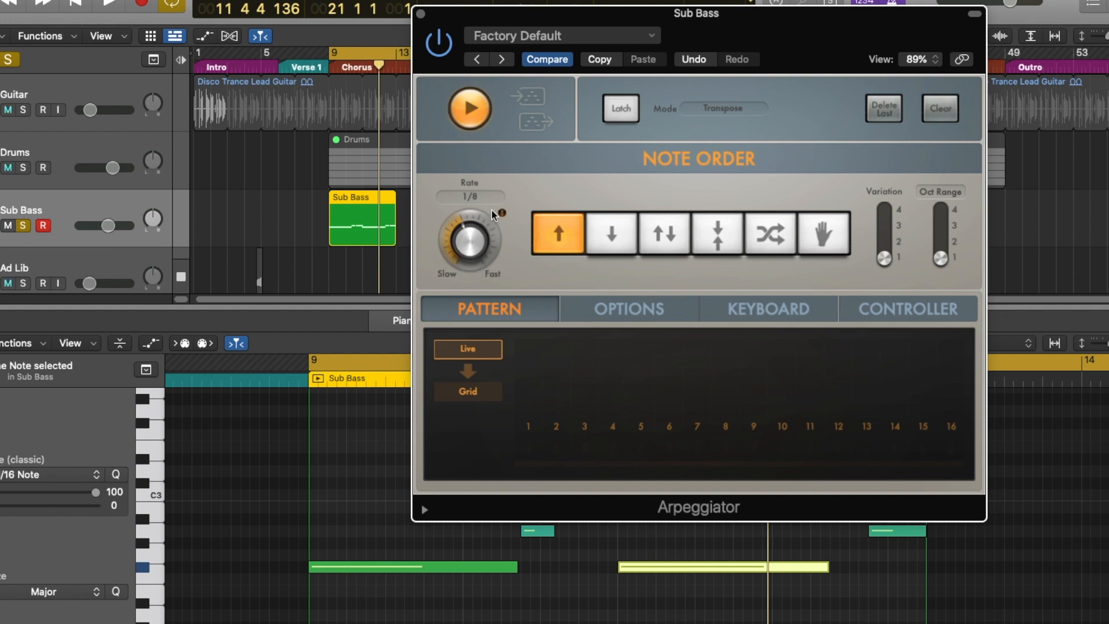
{"action": "key", "text": "space"}
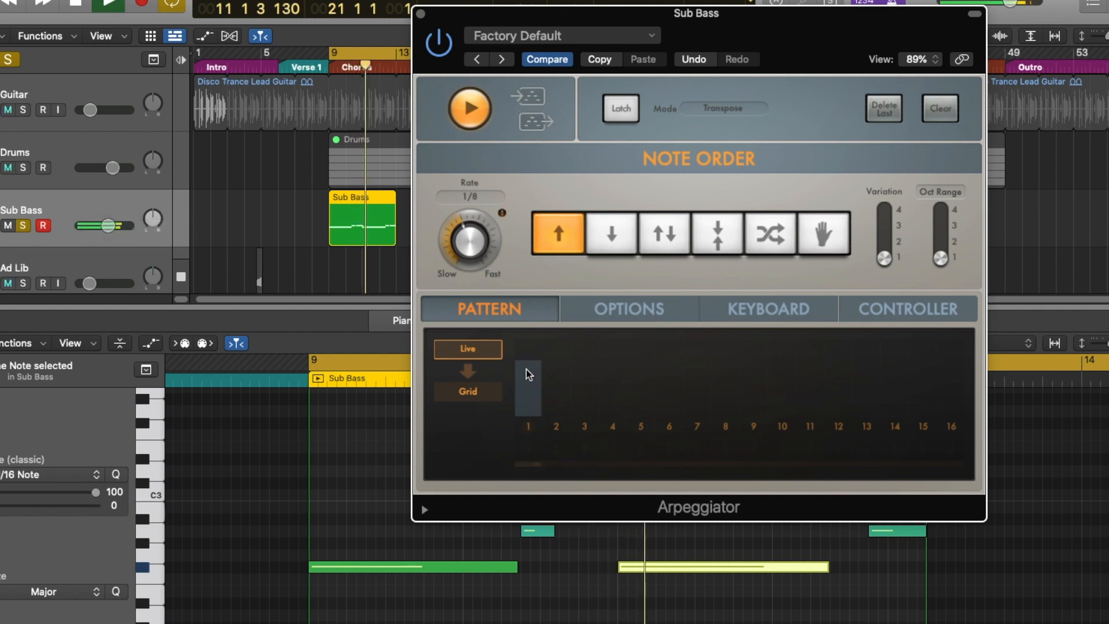
{"action": "left_click", "coordinate": [421, 14]}
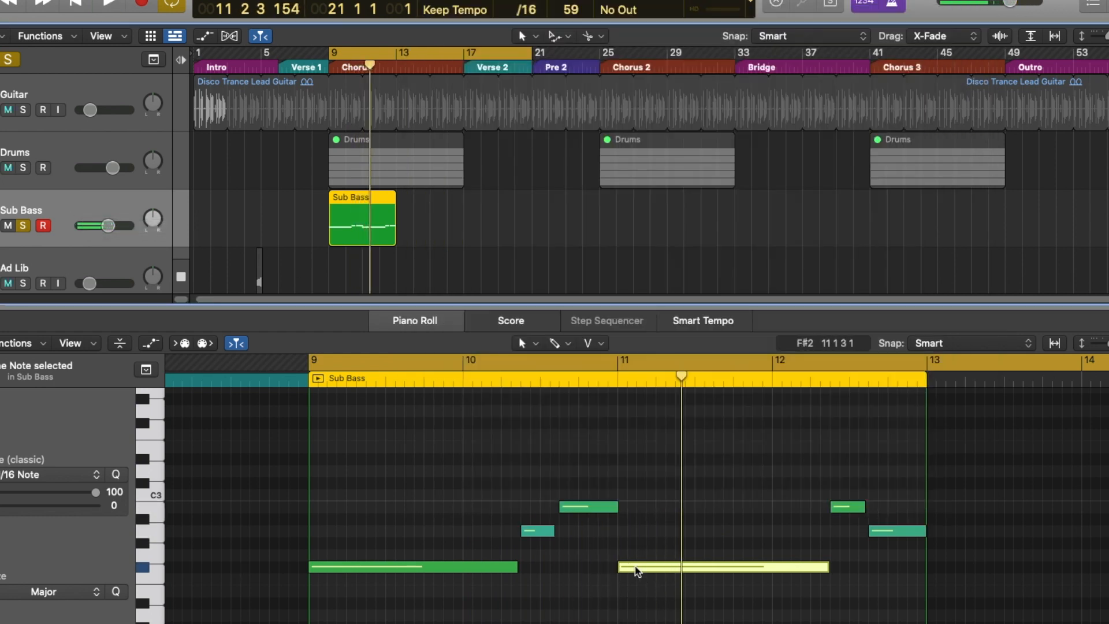
Trim the end of the B2 note before bar 11, and raise the Sub Bass to -3.5 dB with the Drums soloed.
{"action": "left_click", "coordinate": [606, 534]}
{"action": "key", "text": "super+Right"}
{"action": "left_click_drag", "start_coordinate": [606, 508], "coordinate": [604, 510]}
{"action": "key", "text": "space"}
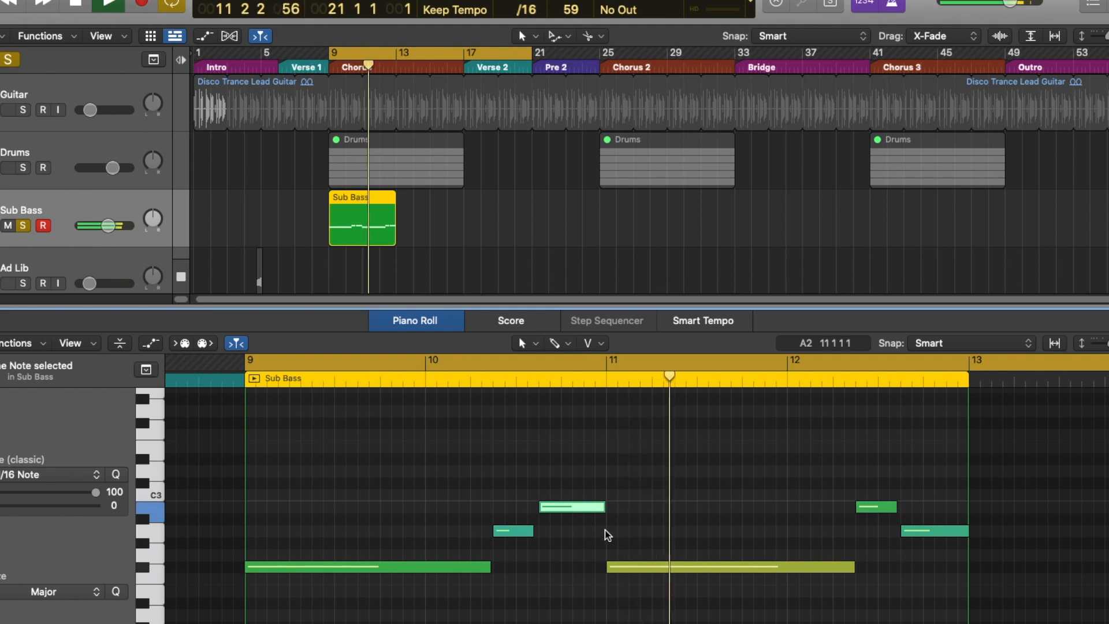
{"action": "left_click", "coordinate": [22, 168]}
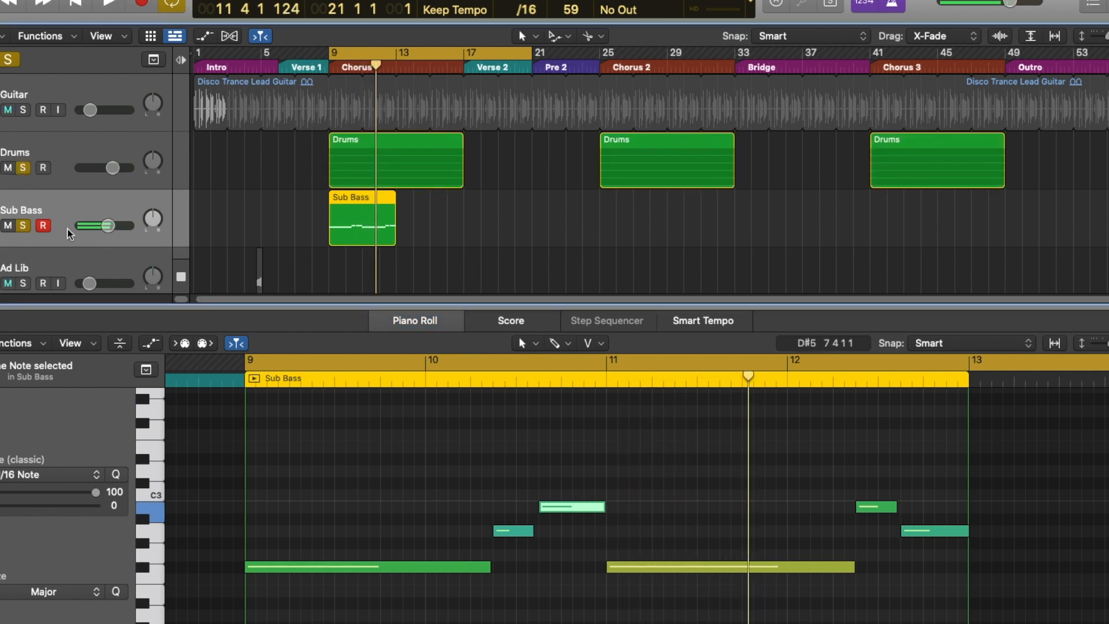
{"action": "left_click", "coordinate": [109, 226]}
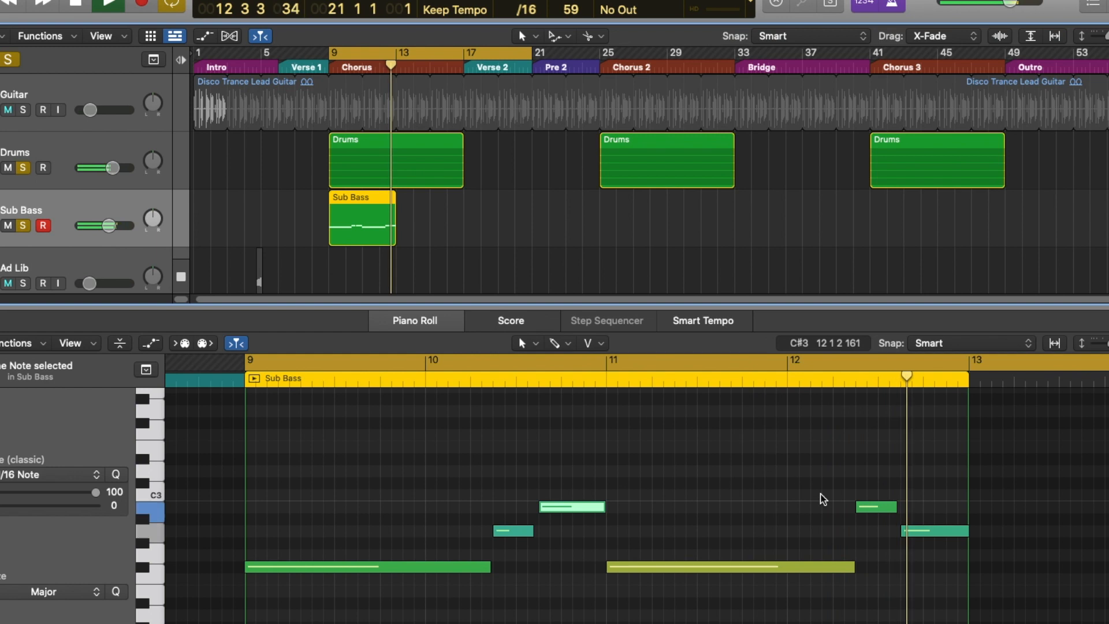
Lower the B2 note in bar 12 to E2 and audition the bass line with cycling turned off.
{"action": "left_click", "coordinate": [895, 545]}
{"action": "left_click_drag", "start_coordinate": [876, 513], "coordinate": [876, 615]}
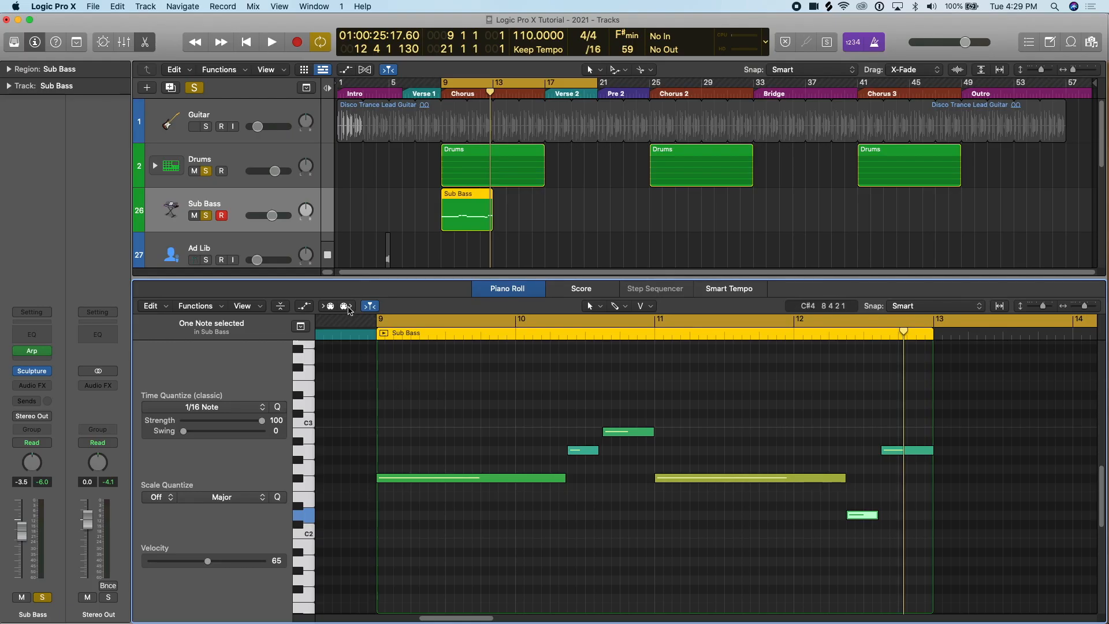
{"action": "left_click_drag", "start_coordinate": [855, 516], "coordinate": [856, 498]}
{"action": "double_click", "coordinate": [647, 333]}
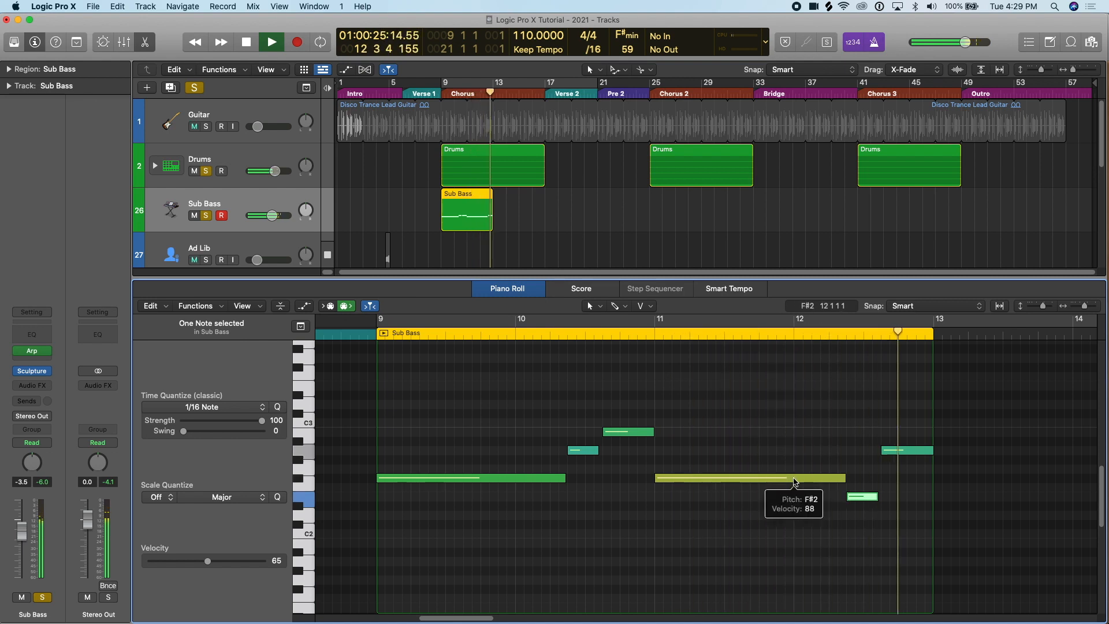
{"action": "key", "text": "space"}
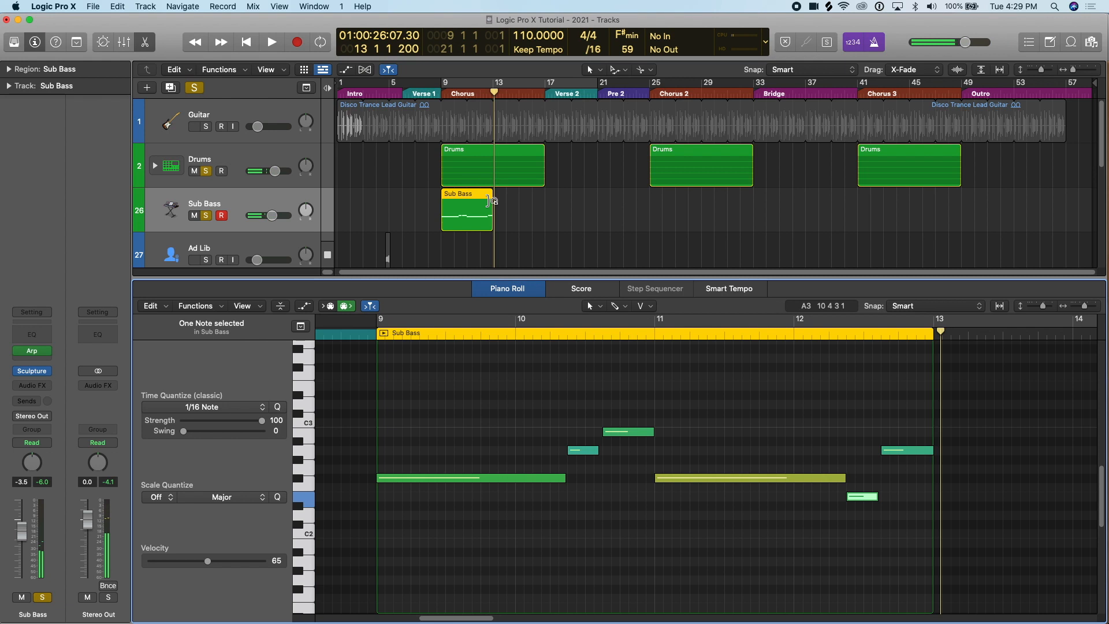
Loop the Sub Bass region to bar 17, close the editor, and copy the looped bass to Chorus 2 and Chorus 3.
{"action": "left_click_drag", "start_coordinate": [495, 198], "coordinate": [546, 198]}
{"action": "key", "text": "e"}
{"action": "left_click_drag", "start_coordinate": [452, 202], "coordinate": [868, 208]}
Play the first Chorus from bar 9 with the Guitar soloed too and lower the Sub Bass volume to -6.0 dB.
{"action": "left_click", "coordinate": [436, 93]}
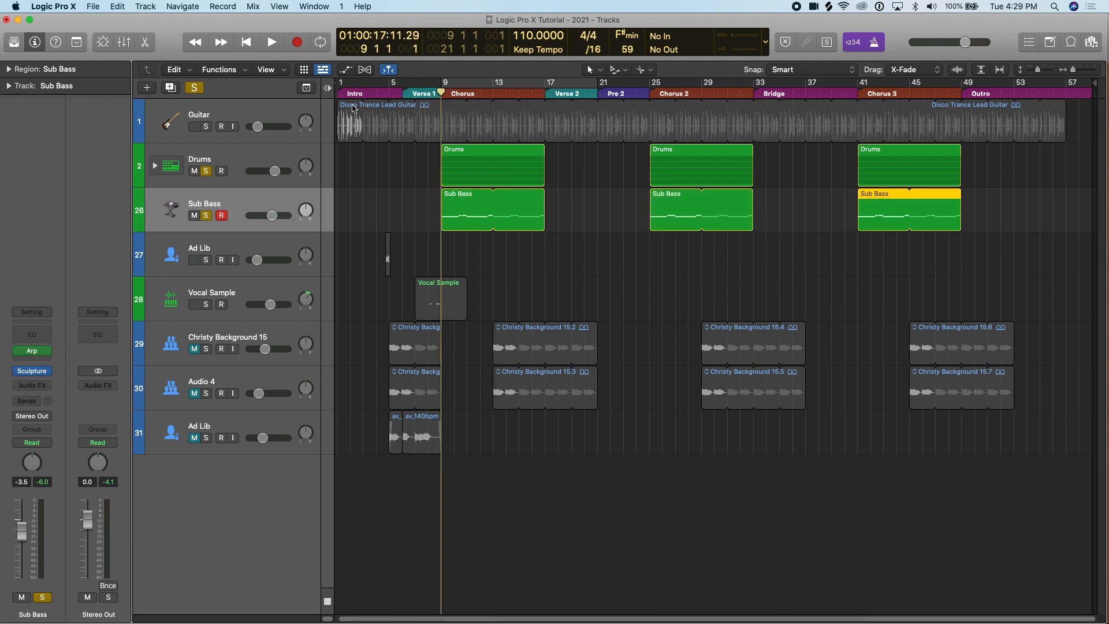
{"action": "left_click", "coordinate": [206, 127]}
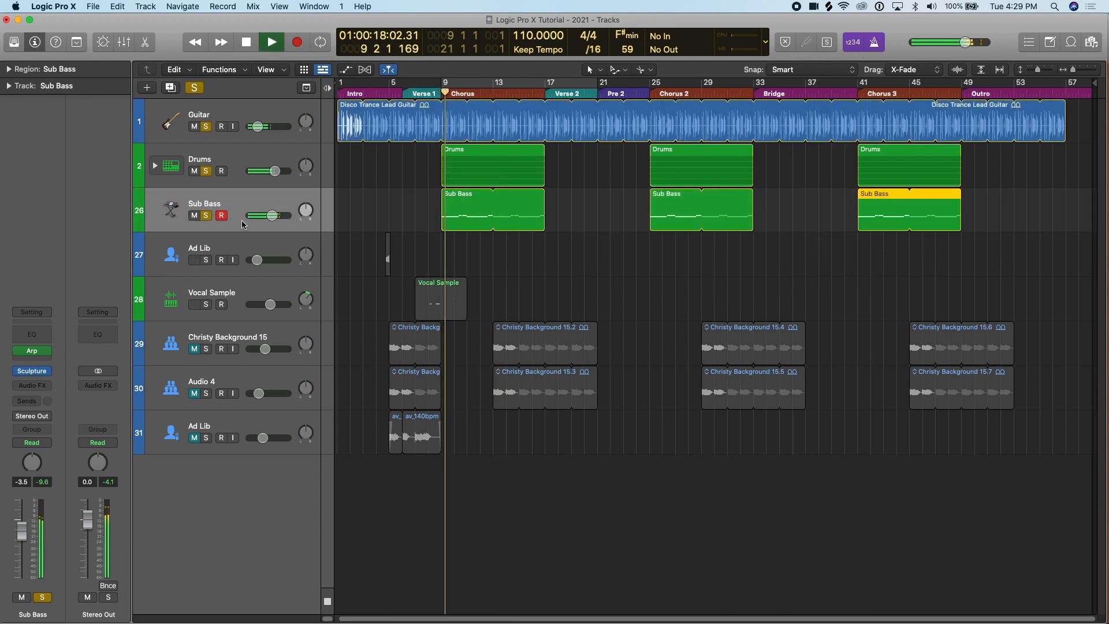
{"action": "left_click_drag", "start_coordinate": [271, 215], "coordinate": [262, 217]}
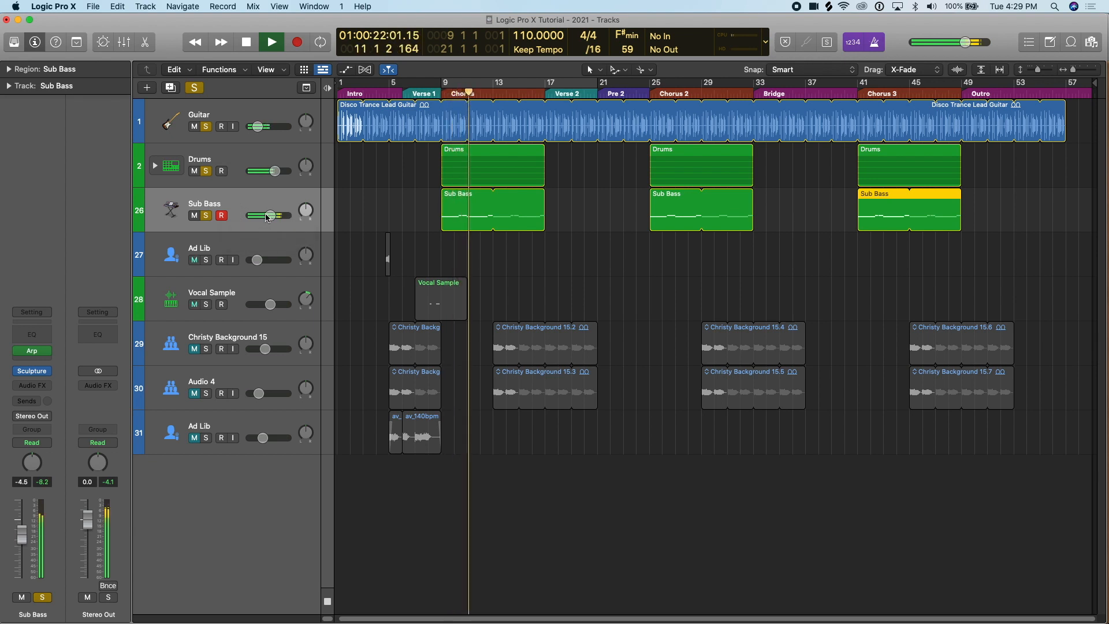
{"action": "left_click_drag", "start_coordinate": [267, 217], "coordinate": [255, 217]}
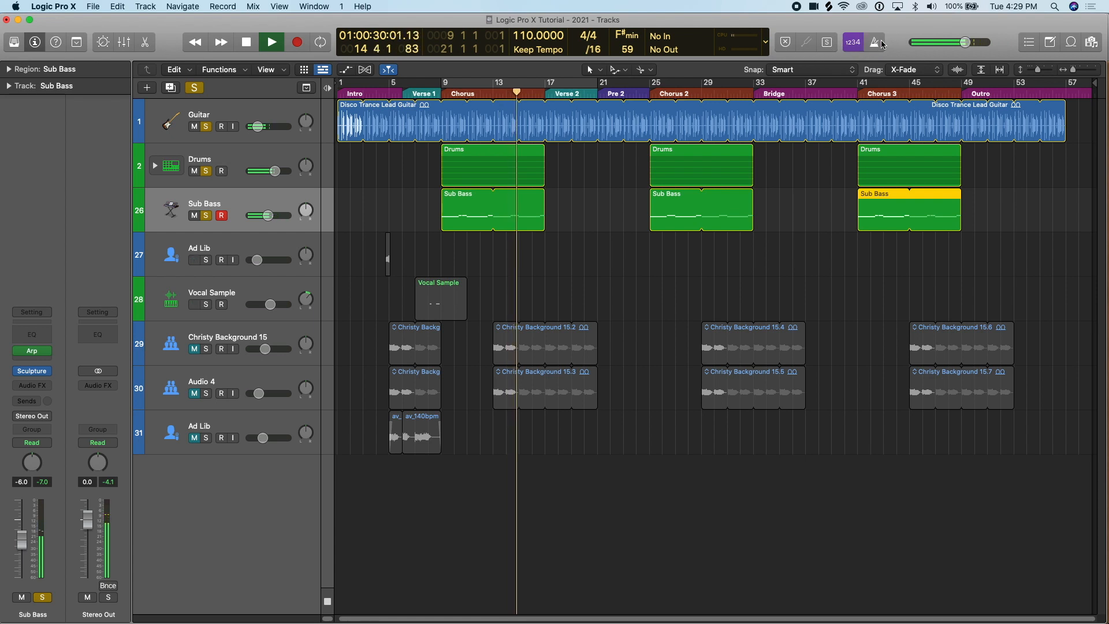
Mute and unmute the Sub Bass to compare the mix, then stop playback and clear the solos.
{"action": "key", "text": "ctrl+m"}
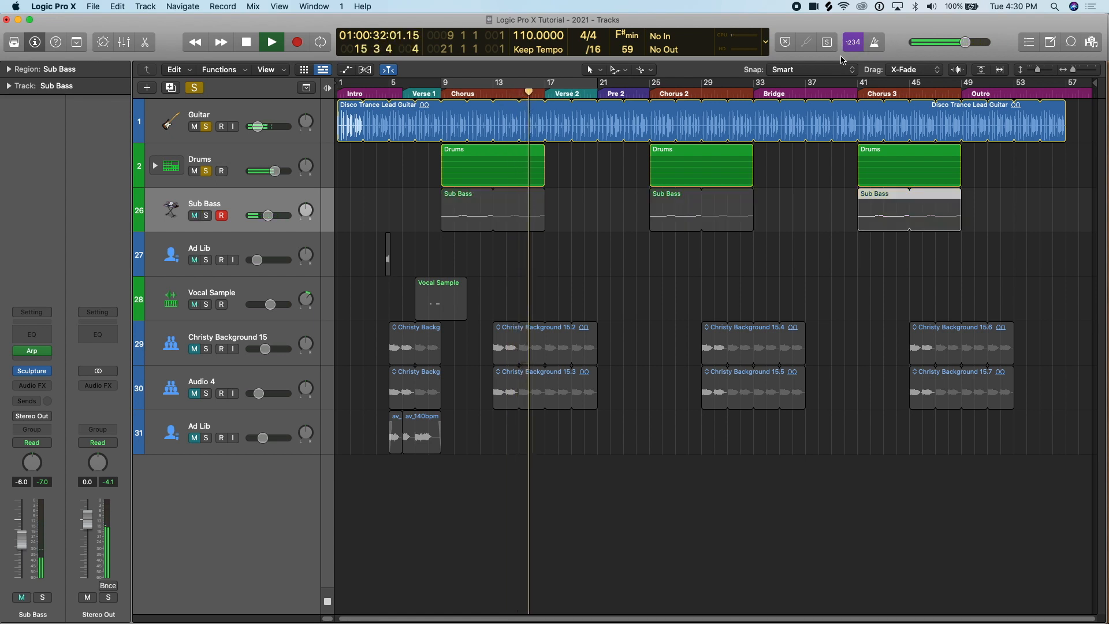
{"action": "key", "text": "ctrl+m"}
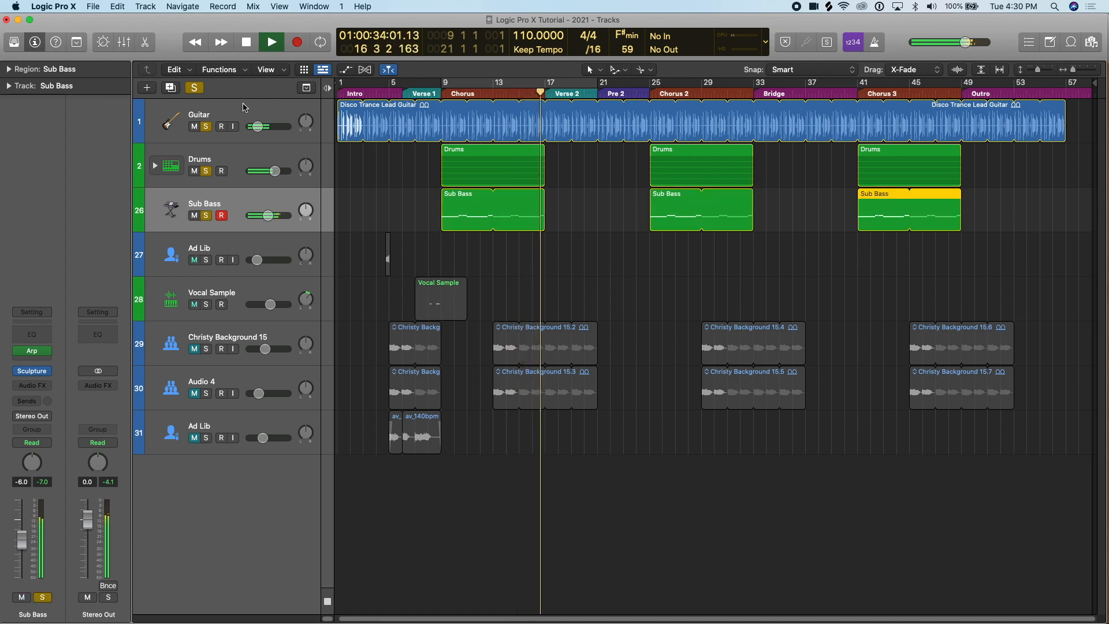
{"action": "key", "text": "space"}
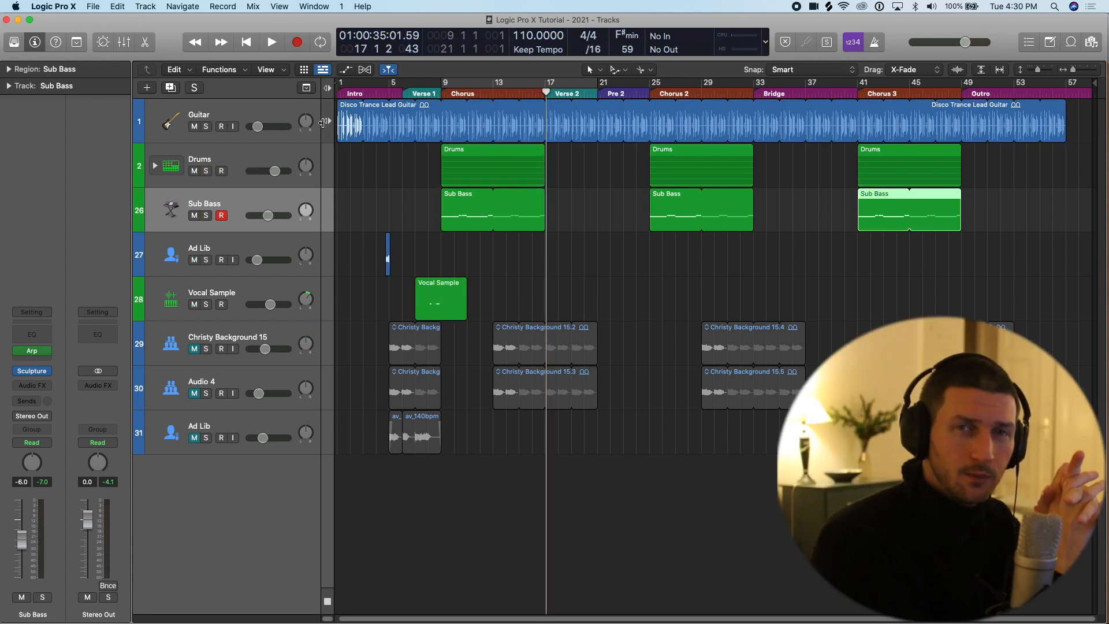